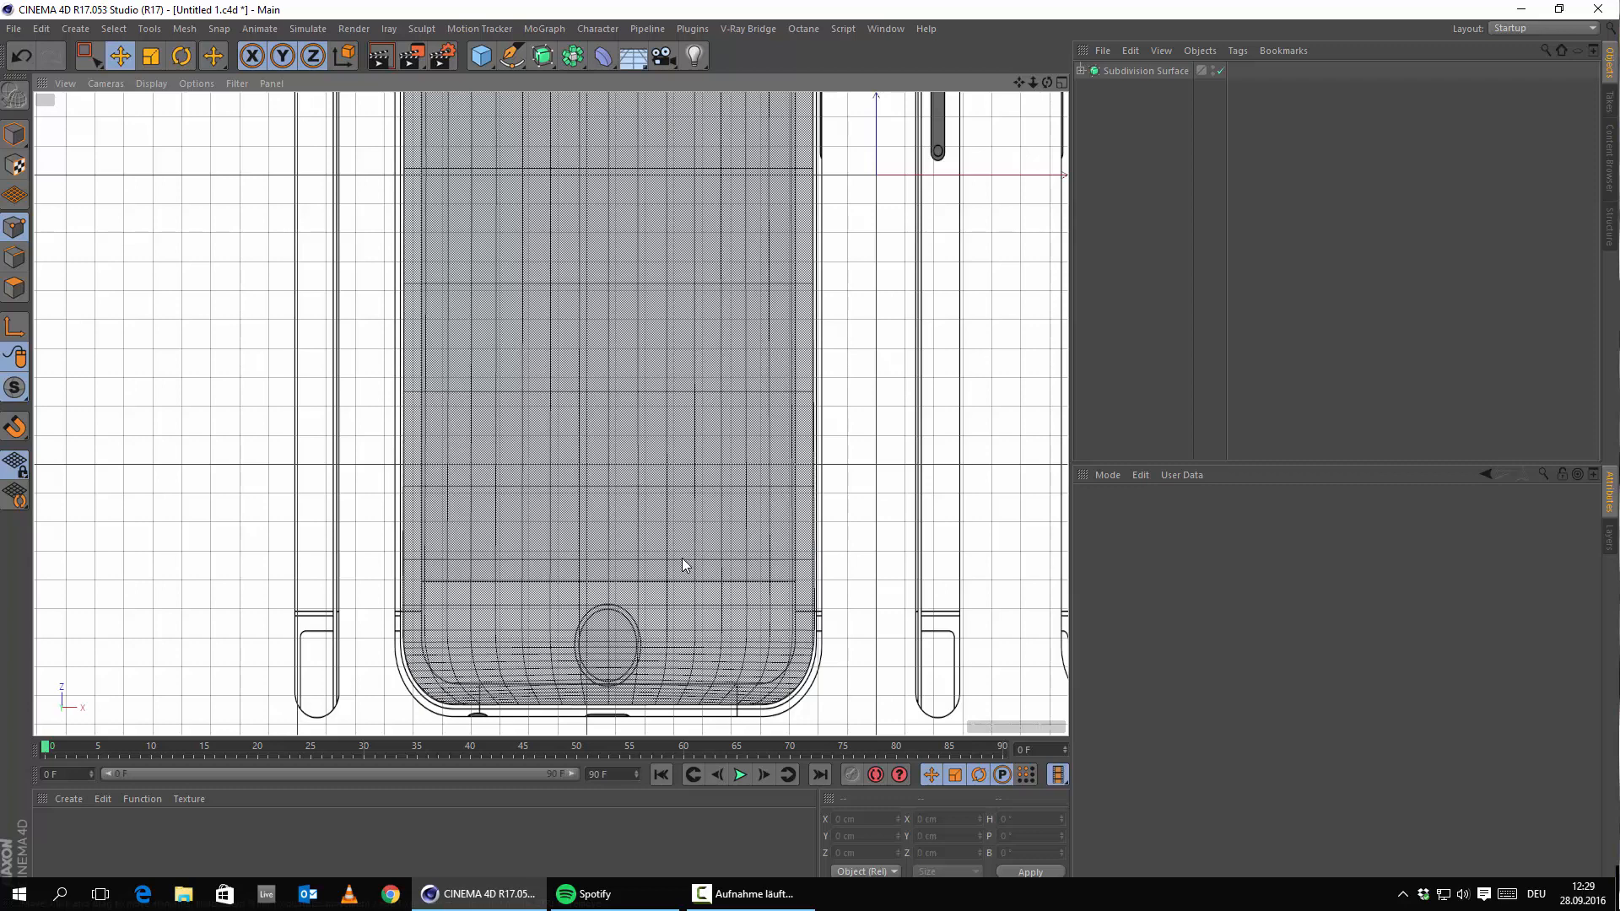
# Turn the Subdivision Surface's editor visibility dot red to hide the phone mesh in the Perspective view.
pyautogui.middleClick(530, 388)
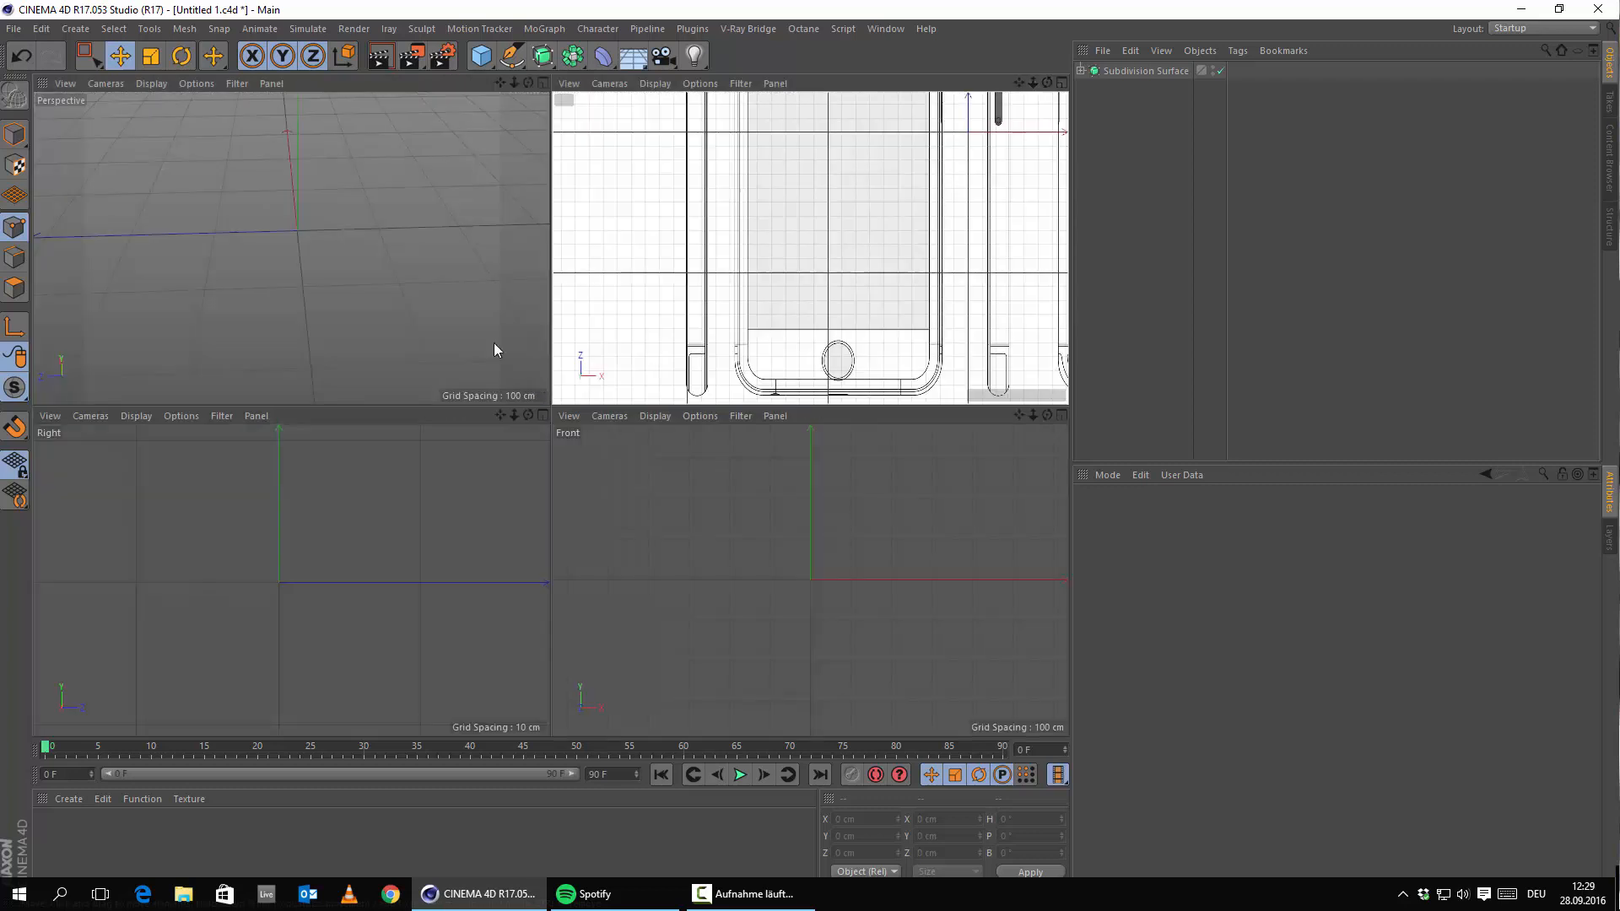
pyautogui.middleClick(437, 273)
pyautogui.scroll(-6, 604, 270)
pyautogui.keyDown('alt'); pyautogui.moveTo(585, 312); pyautogui.dragTo(634, 312); pyautogui.keyUp('alt')
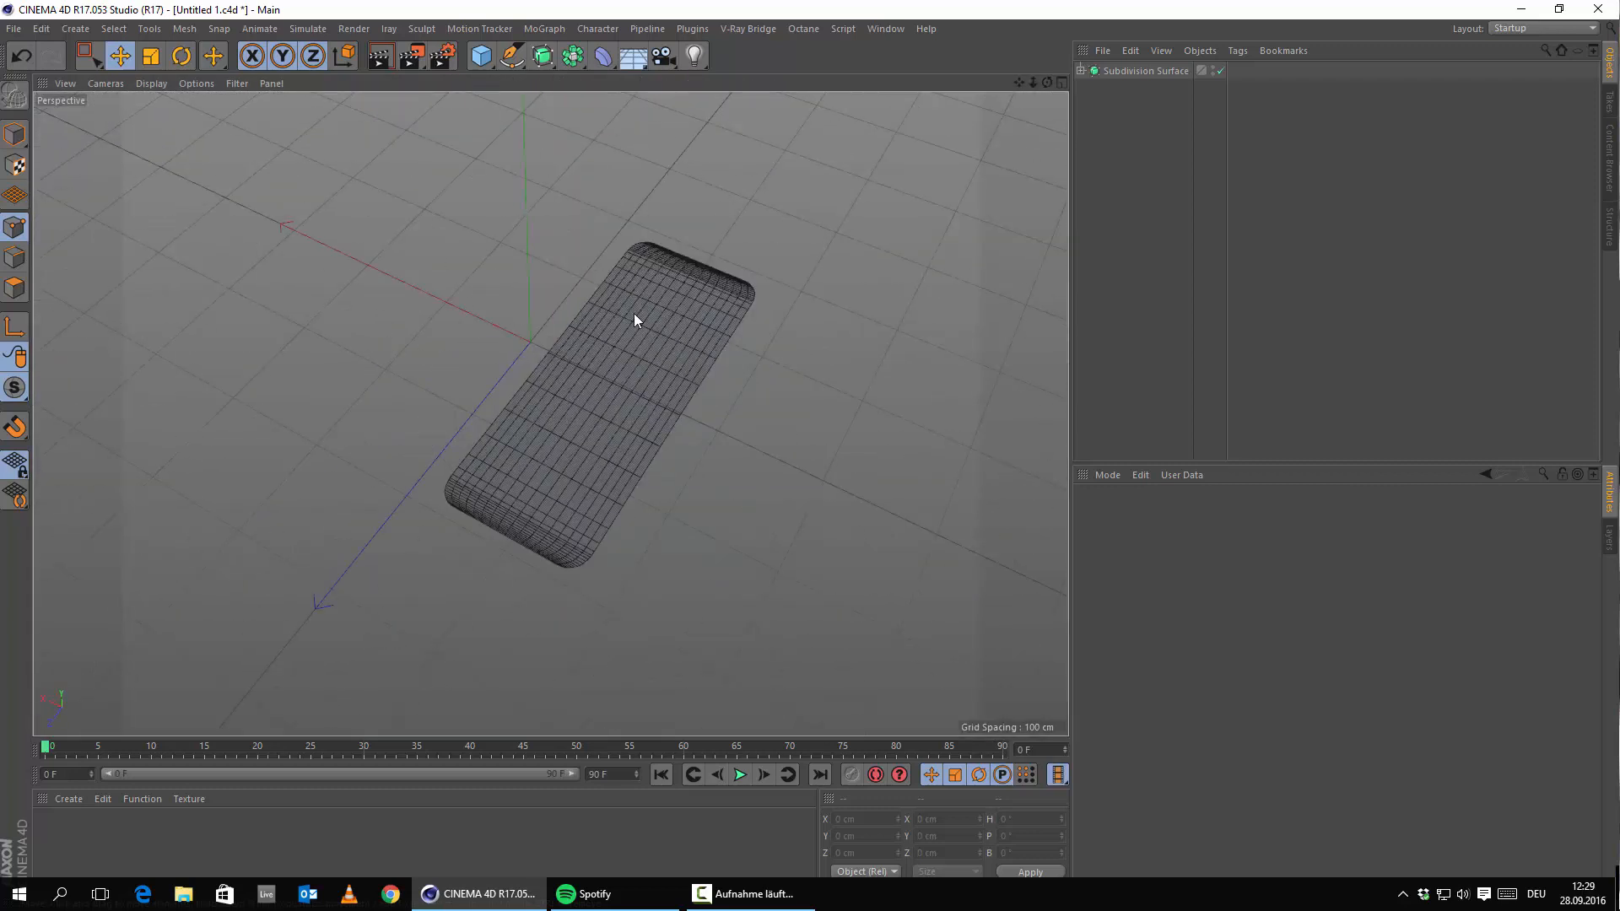
pyautogui.middleClick(686, 384)
pyautogui.middleClick(437, 216)
pyautogui.keyDown('alt'); pyautogui.moveTo(534, 326); pyautogui.dragTo(530, 331); pyautogui.keyUp('alt')
pyautogui.keyDown('alt'); pyautogui.moveTo(530, 330); pyautogui.dragTo(475, 383, button='middle'); pyautogui.keyUp('alt')
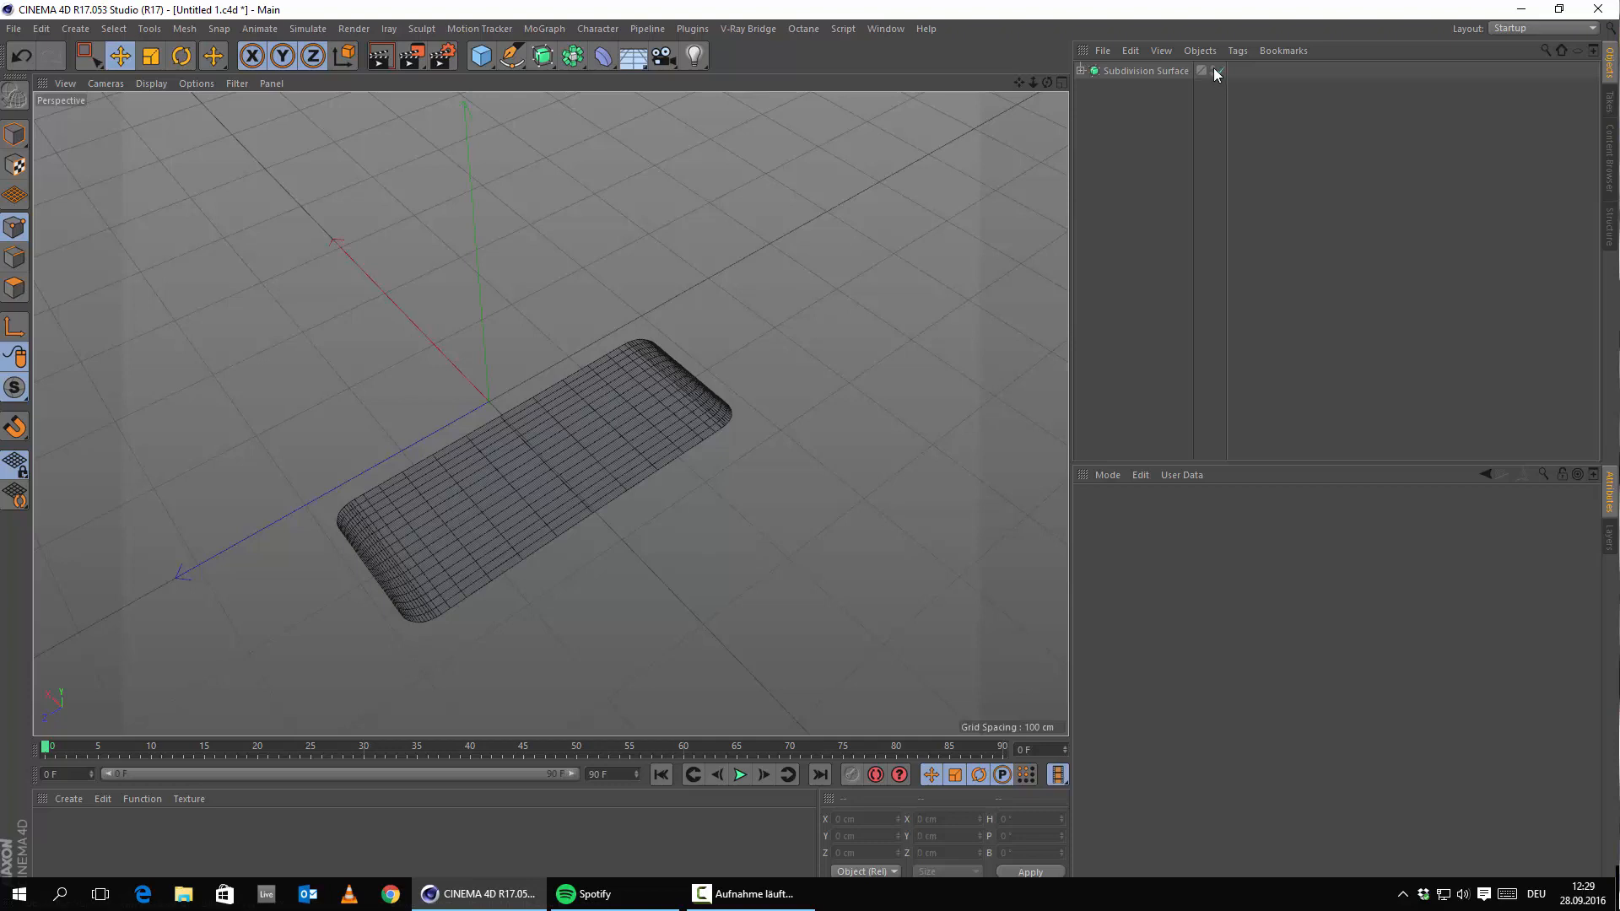
pyautogui.click(1081, 71)
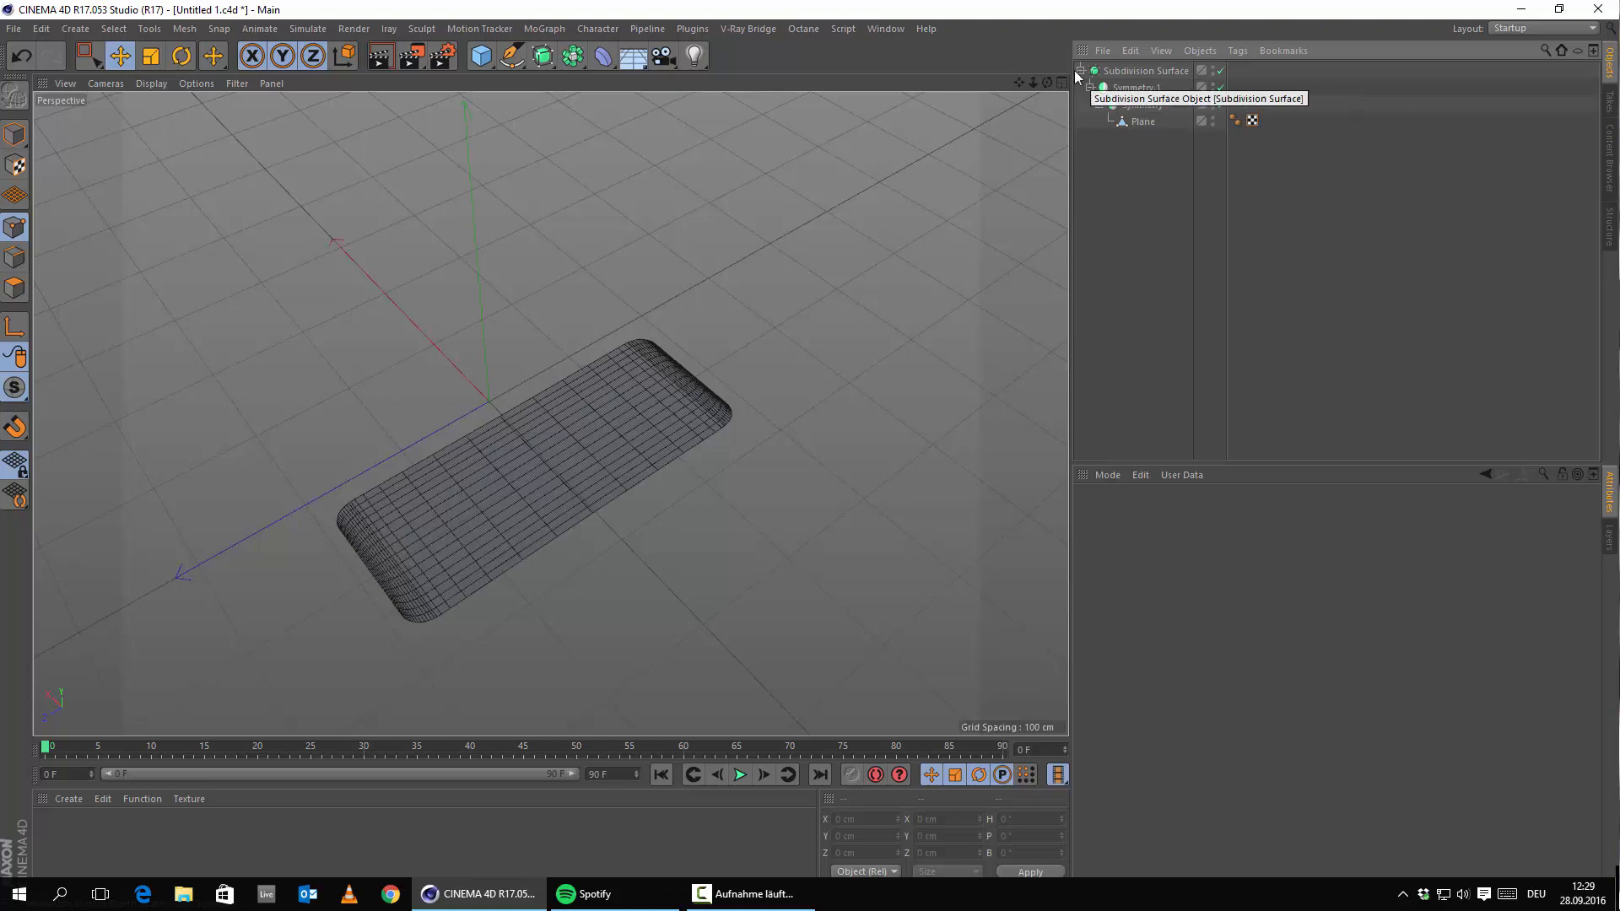
pyautogui.click(1140, 72)
pyautogui.click(1079, 72)
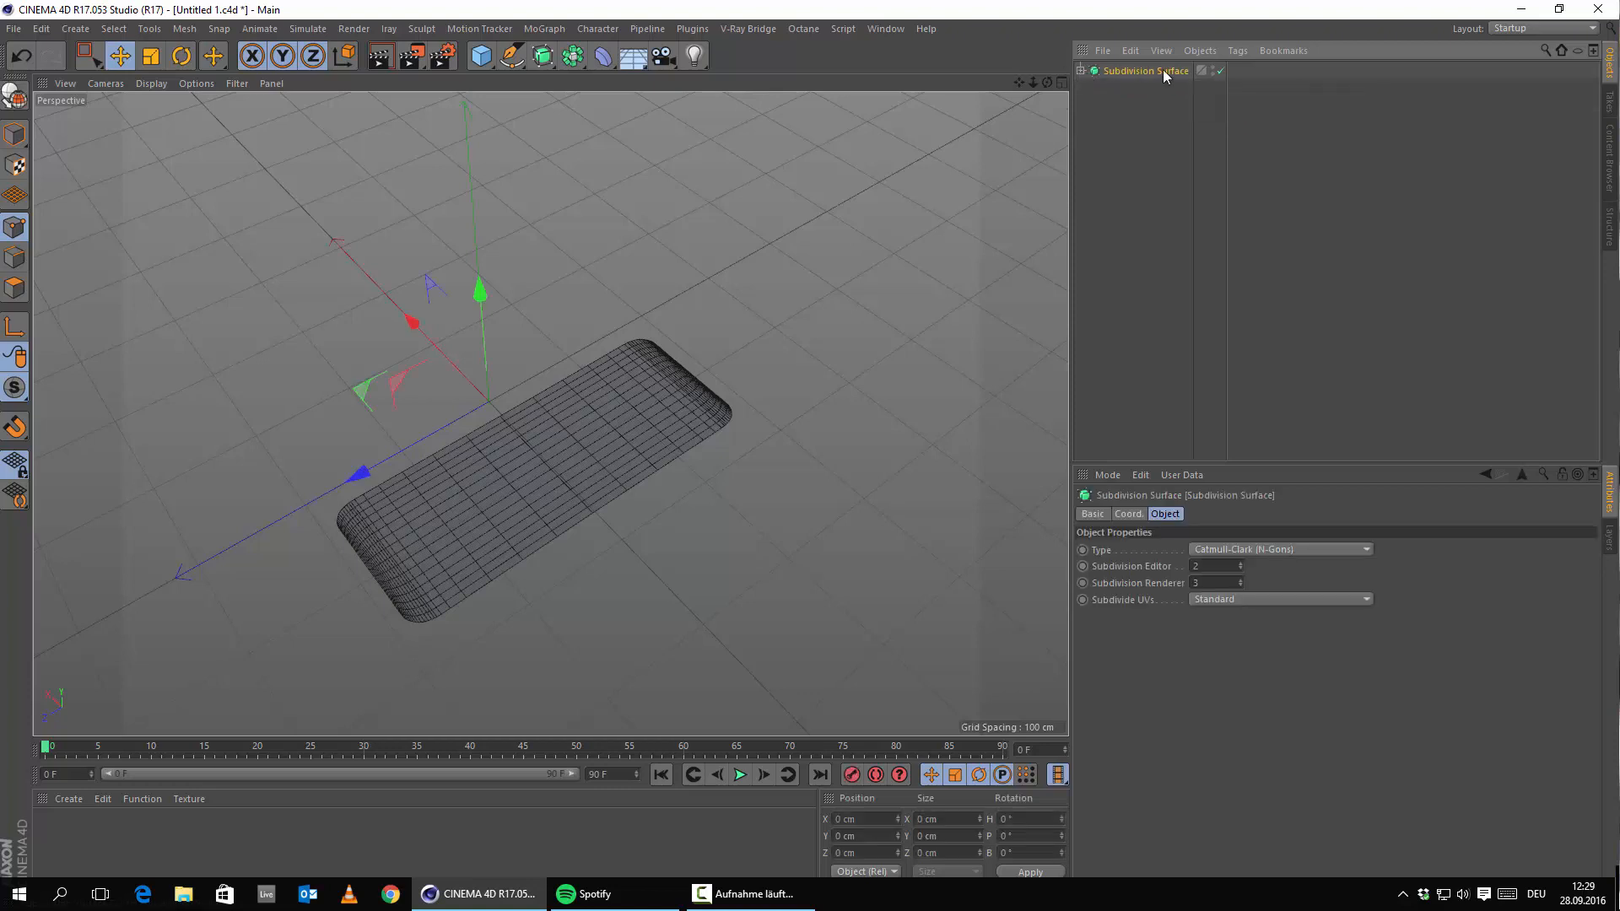
pyautogui.click(1212, 67)
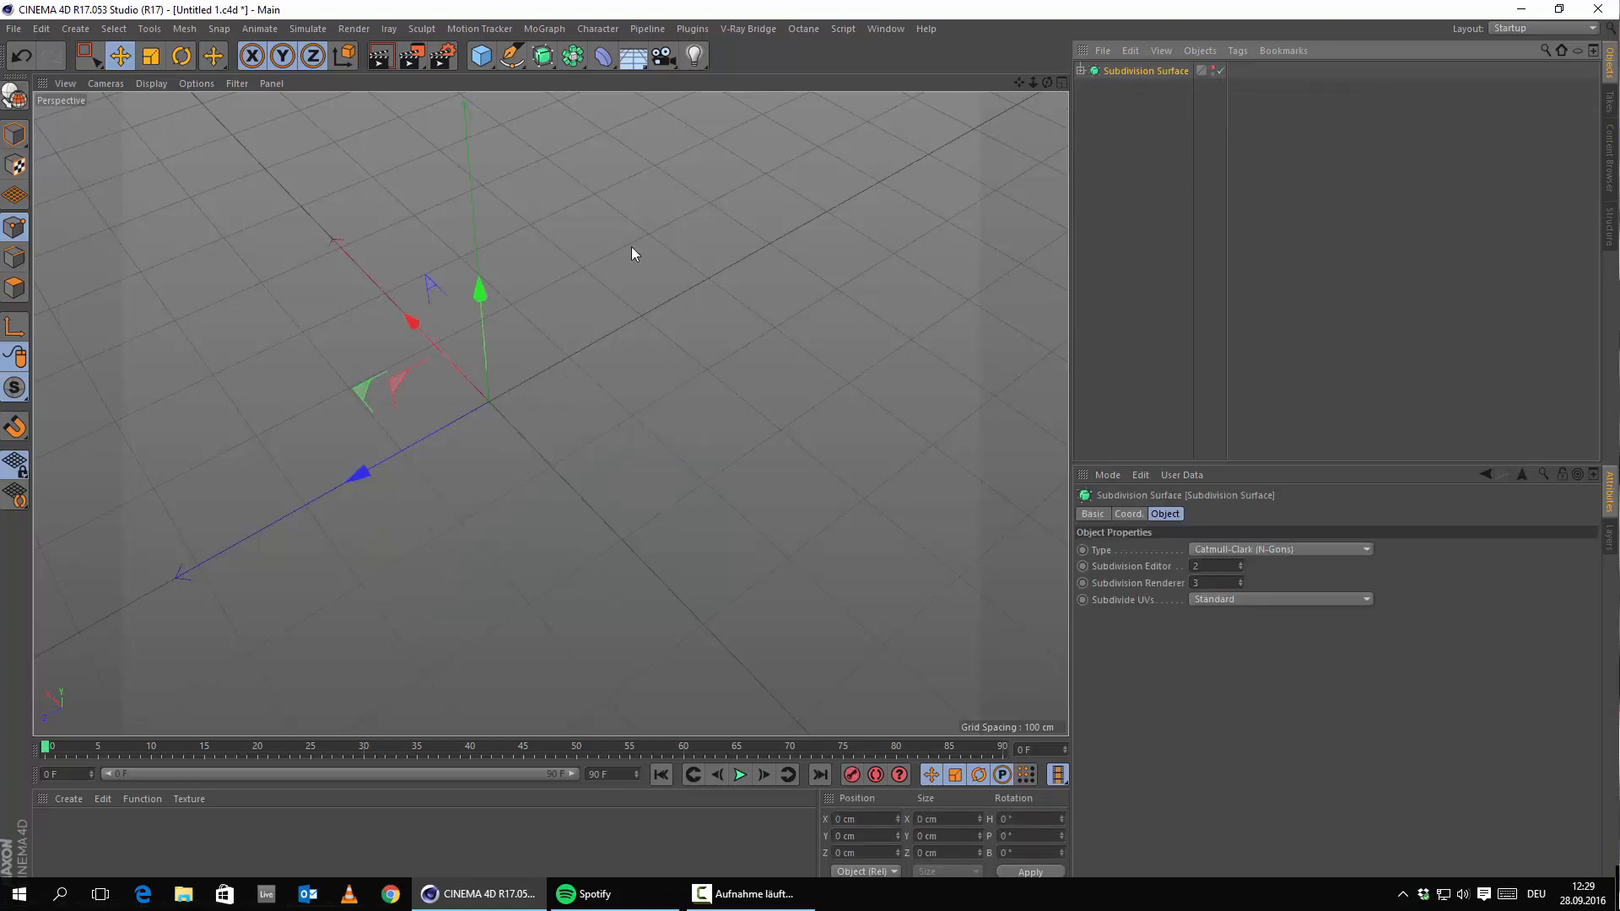
# Turn off the Subdivision Surface's render visibility and confirm that a test render comes out black.
pyautogui.keyDown('alt'); pyautogui.moveTo(631, 246); pyautogui.dragTo(759, 438); pyautogui.keyUp('alt')
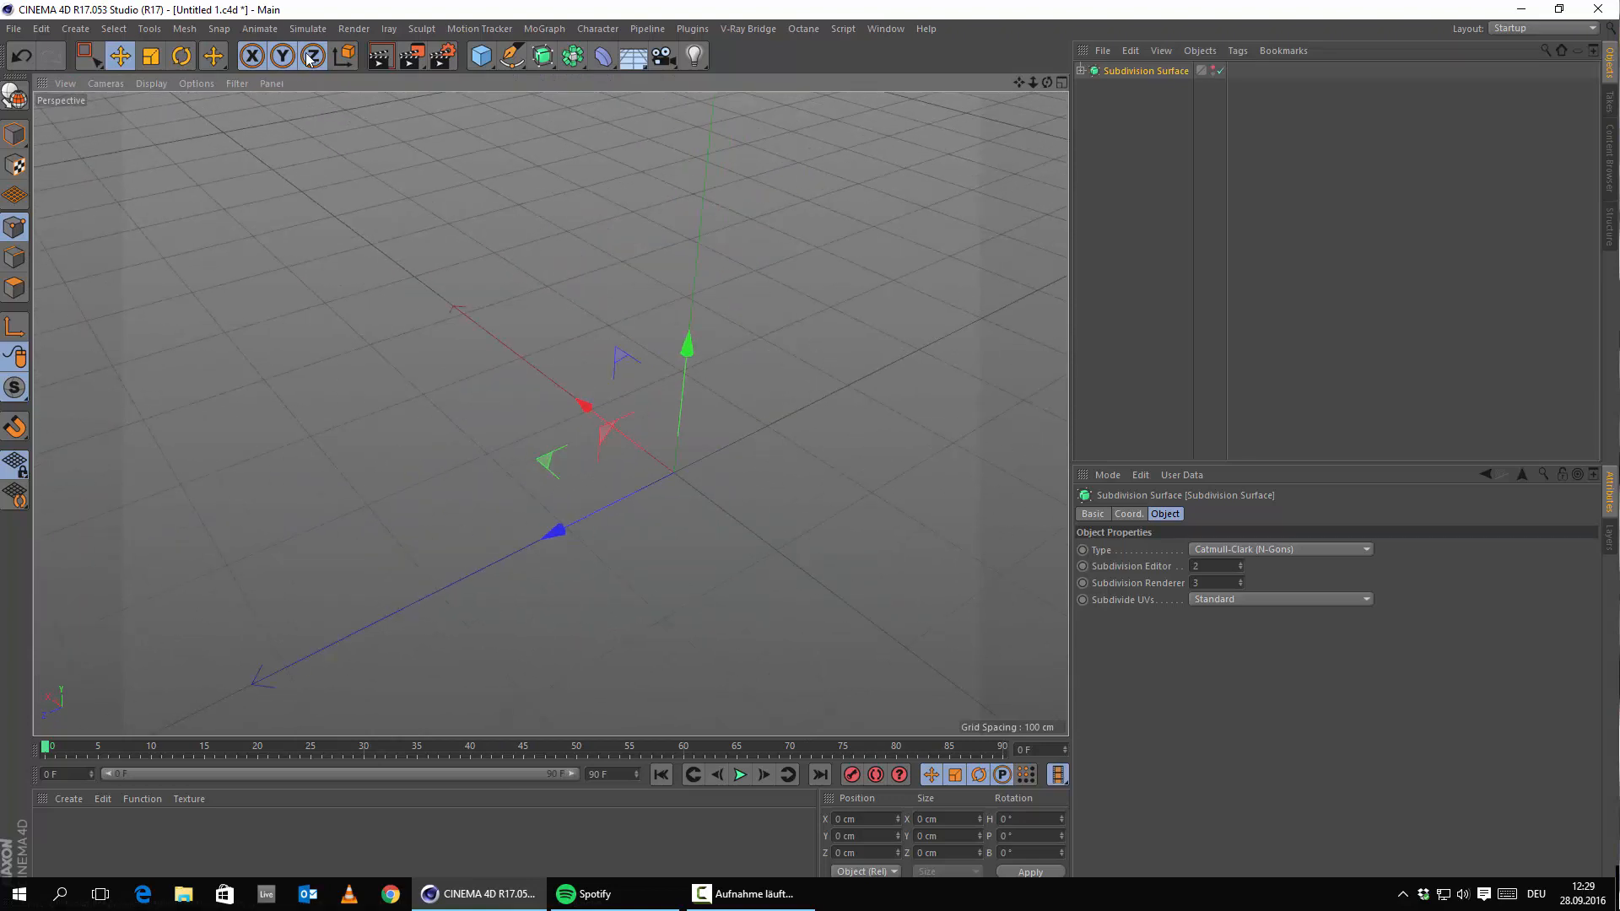
pyautogui.click(381, 57)
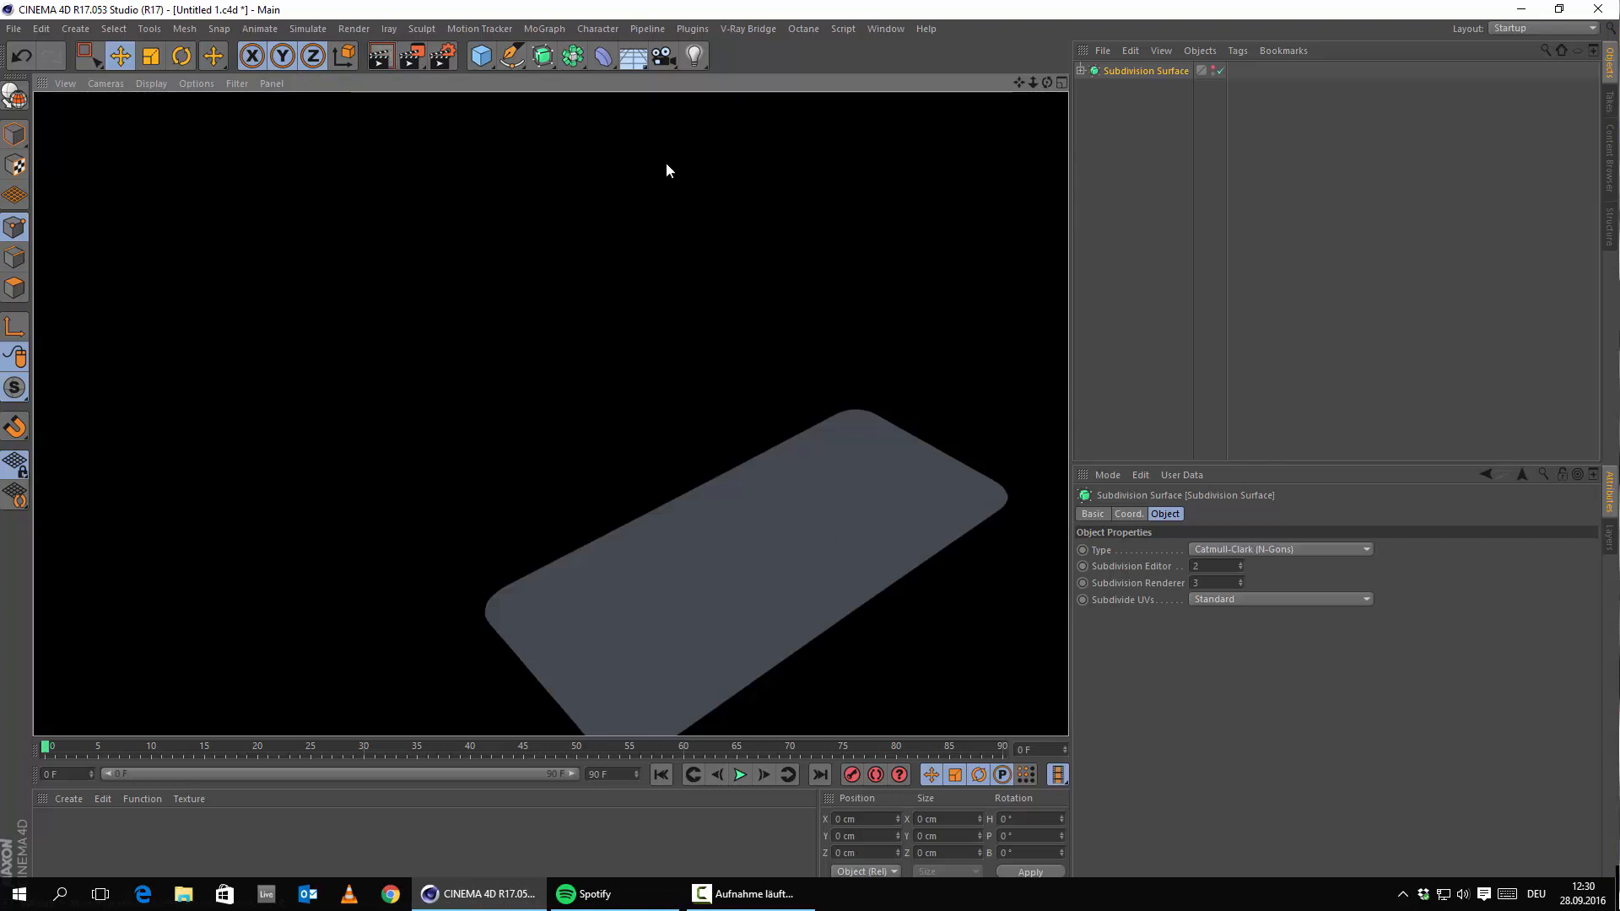
pyautogui.keyDown('alt'); pyautogui.moveTo(904, 435); pyautogui.dragTo(654, 362, button='middle'); pyautogui.keyUp('alt')
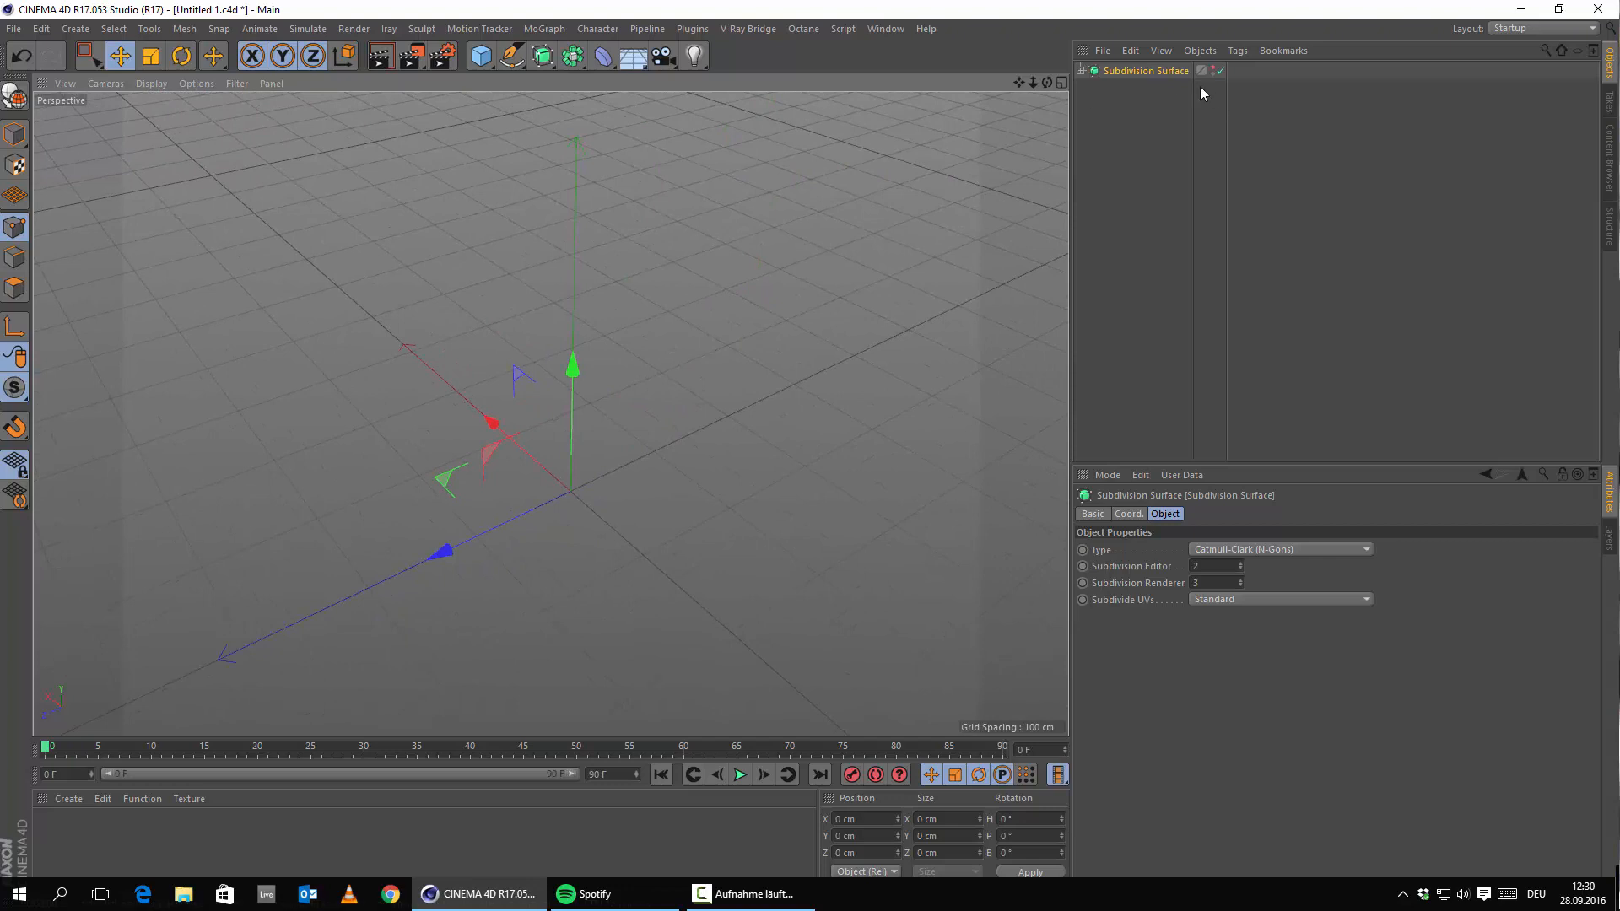
pyautogui.doubleClick(1213, 74)
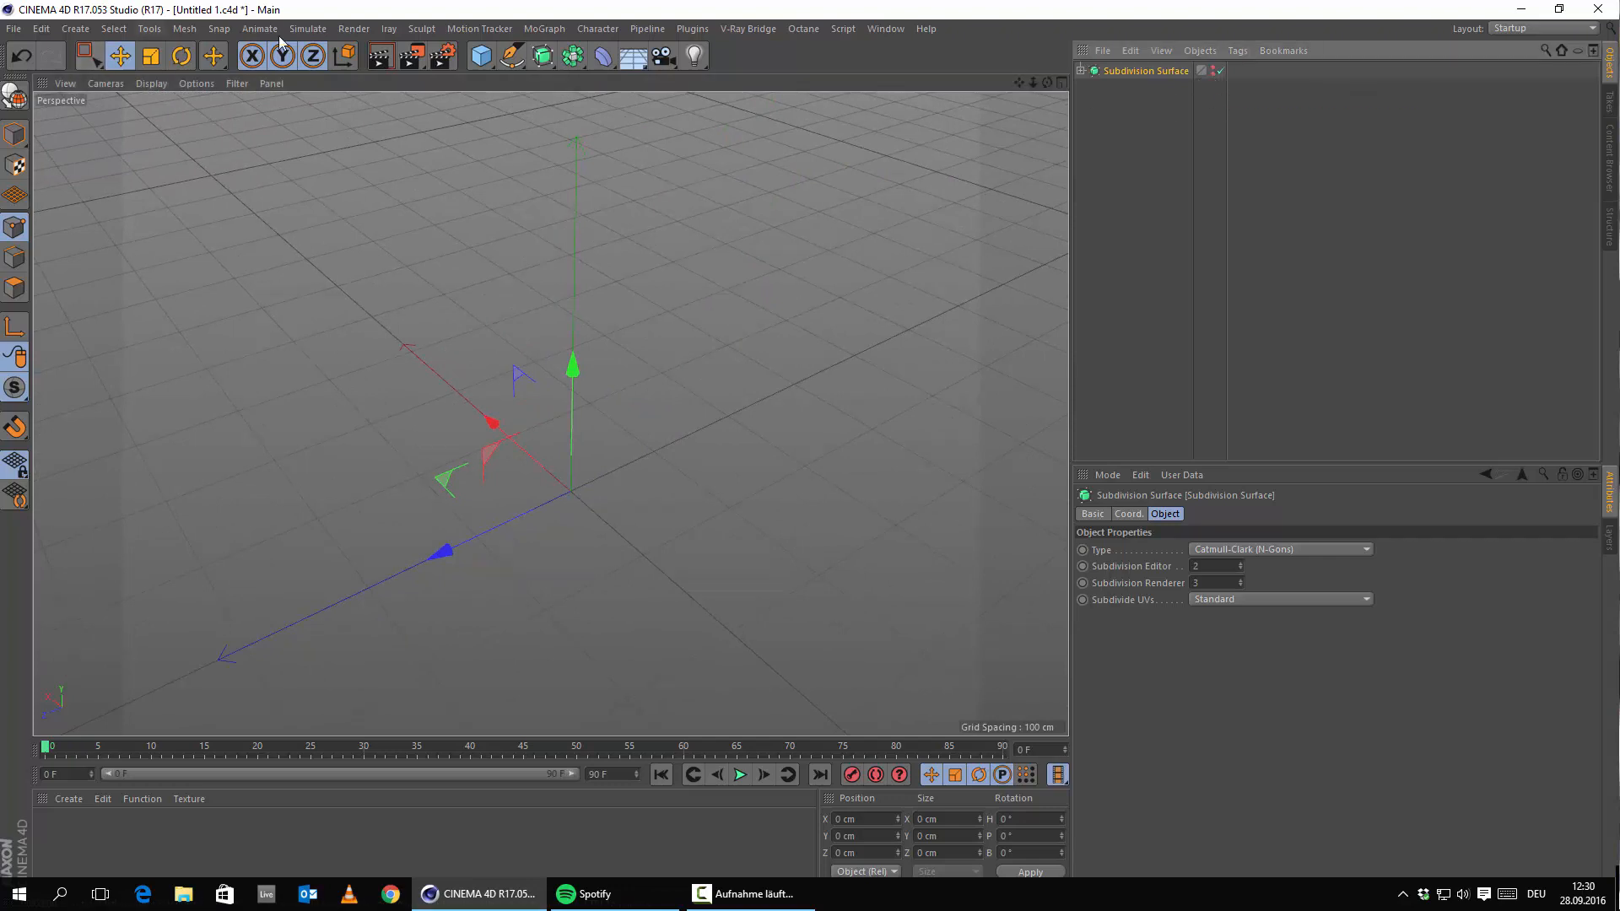
pyautogui.click(379, 56)
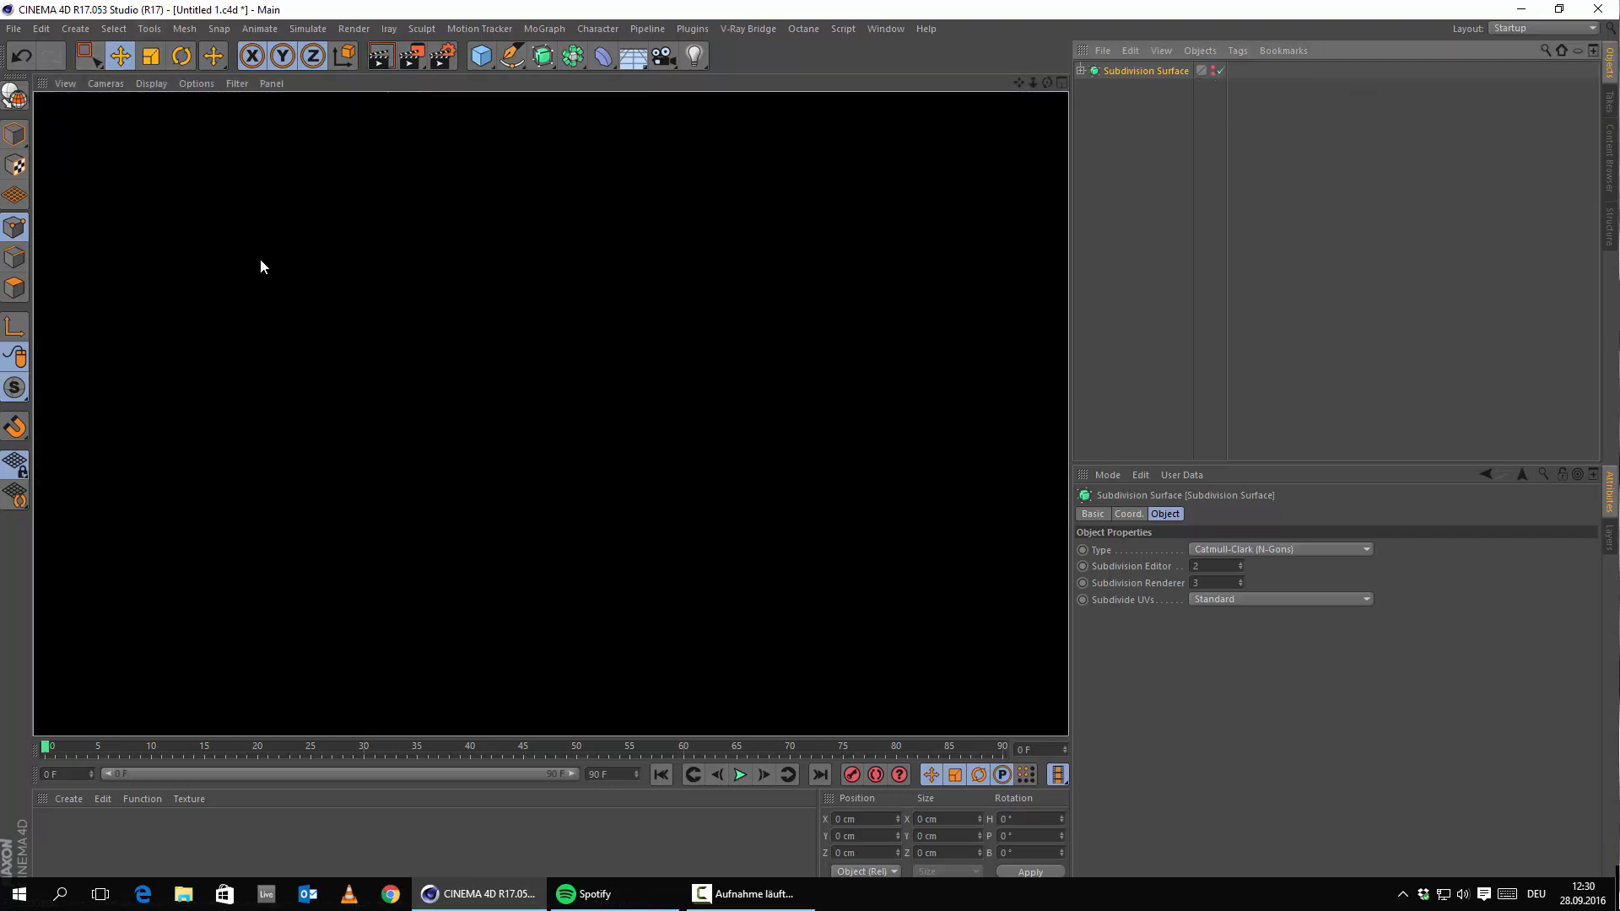
pyautogui.click(1159, 220)
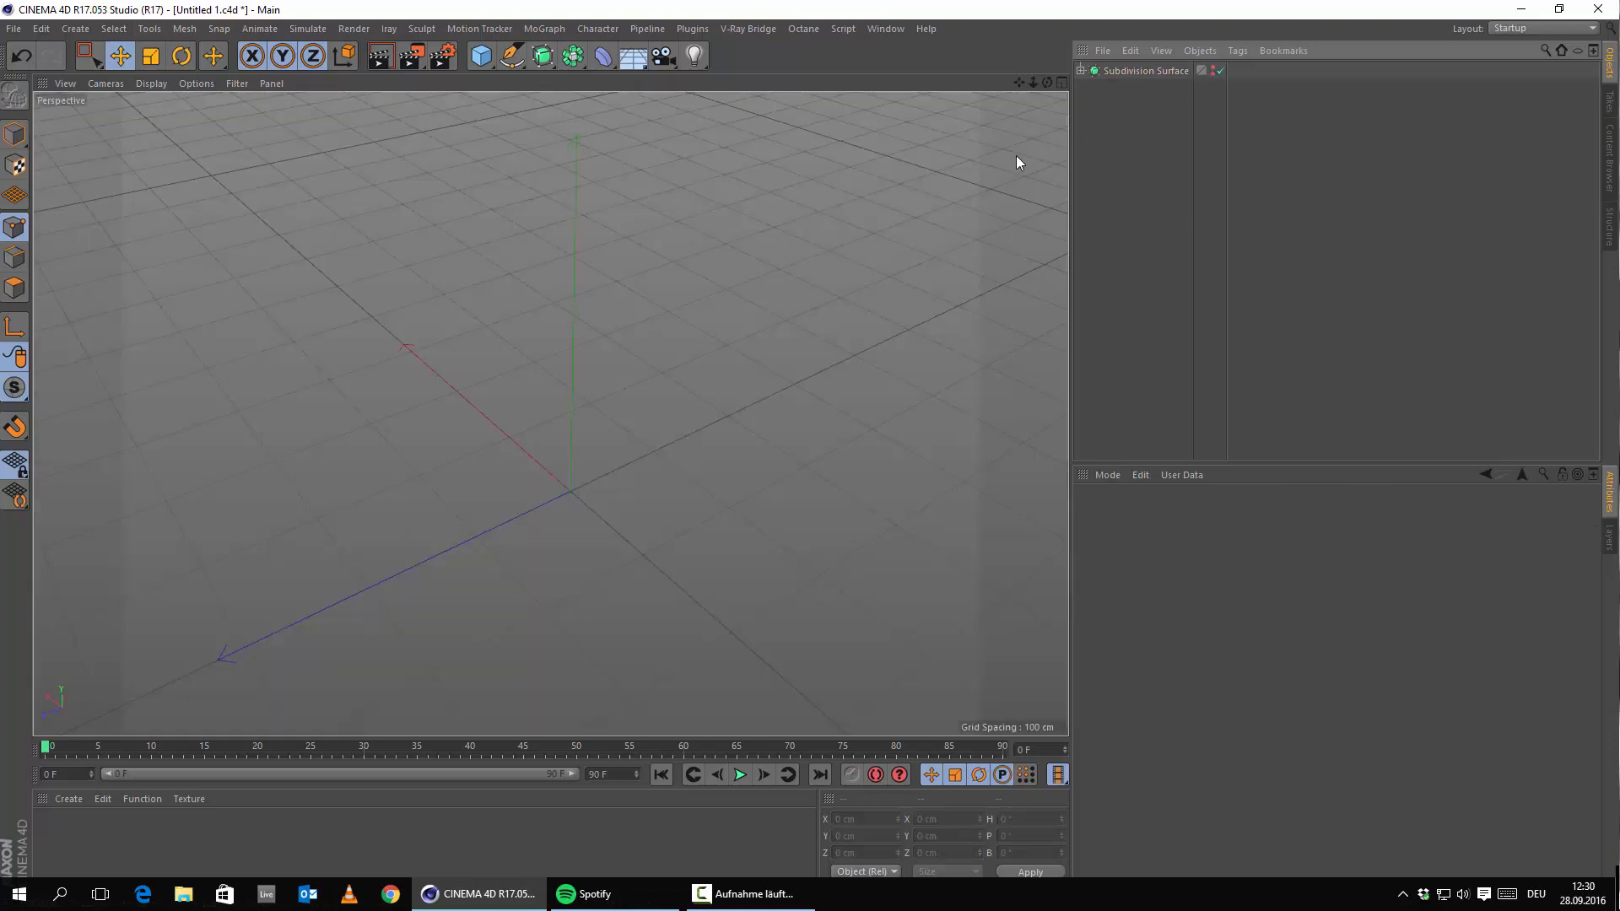
pyautogui.keyDown('alt'); pyautogui.moveTo(538, 290); pyautogui.dragTo(523, 422); pyautogui.keyUp('alt')
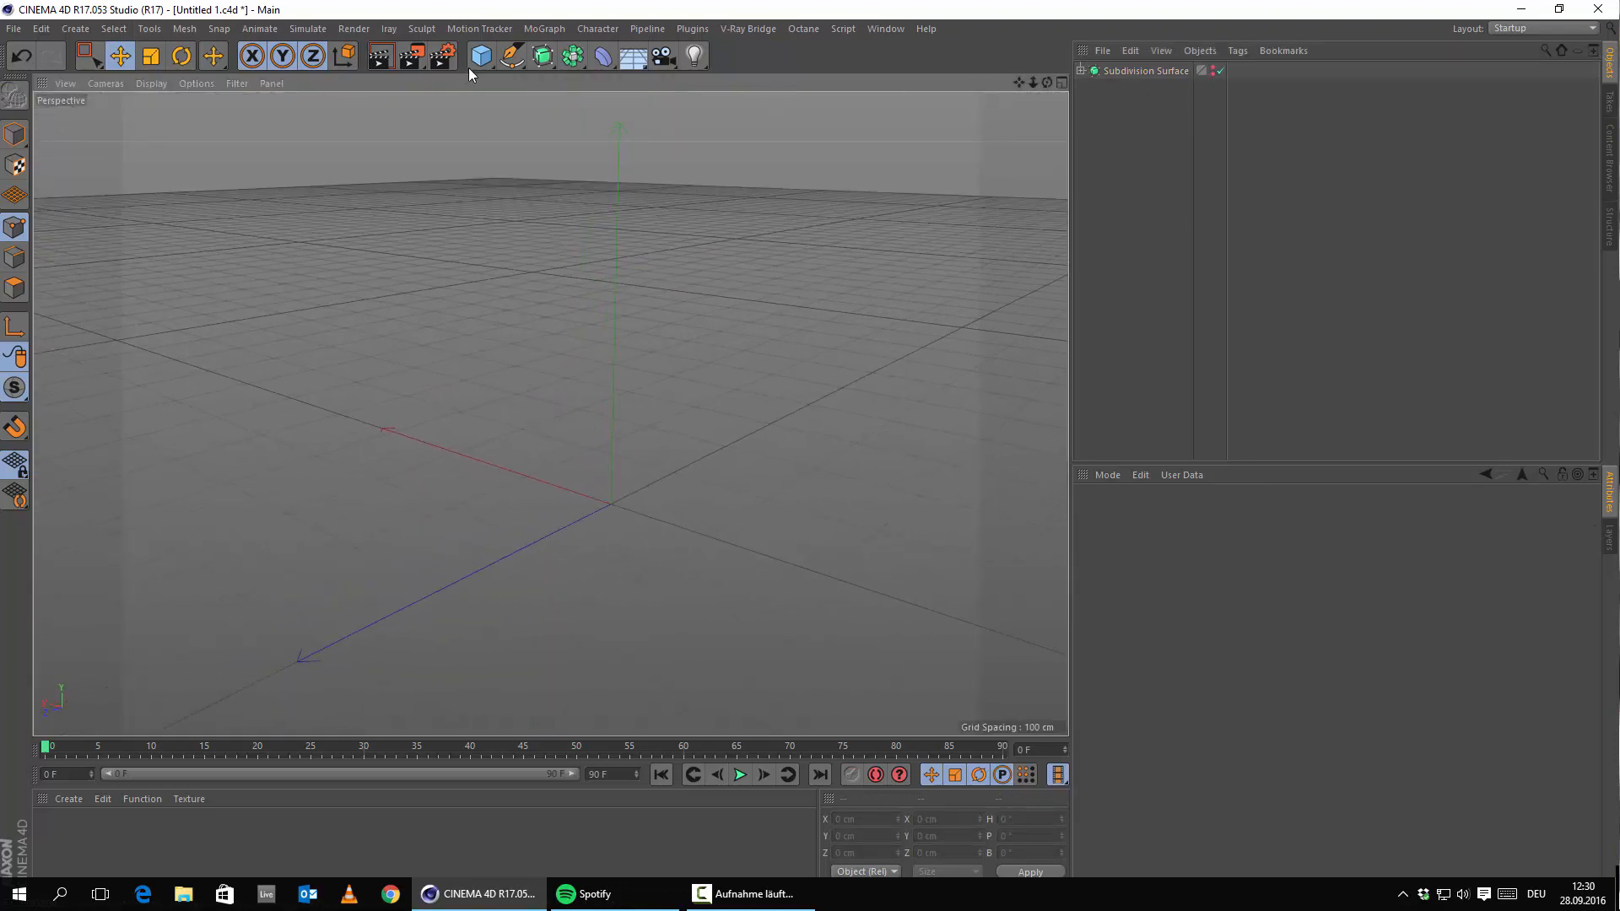
# Add a cube and a cylinder, move the cylinder right along X, and rotate it onto its side.
pyautogui.moveTo(478, 62); pyautogui.dragTo(631, 82)
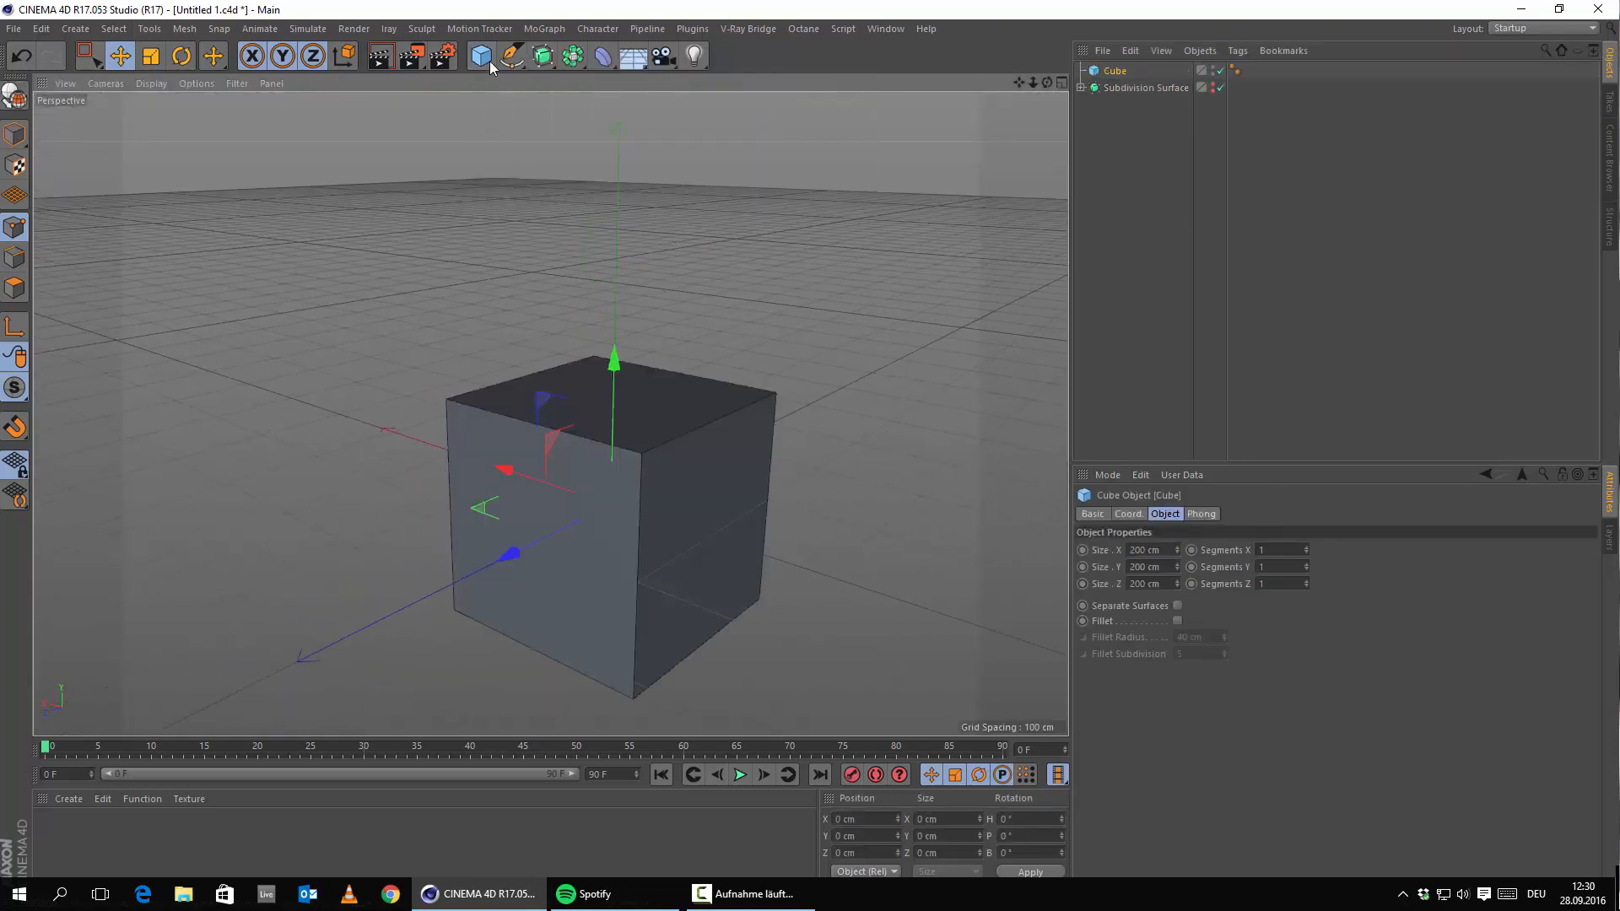
pyautogui.moveTo(478, 69); pyautogui.dragTo(847, 74)
pyautogui.keyDown('alt'); pyautogui.moveTo(677, 350); pyautogui.dragTo(659, 201, button='middle'); pyautogui.keyUp('alt')
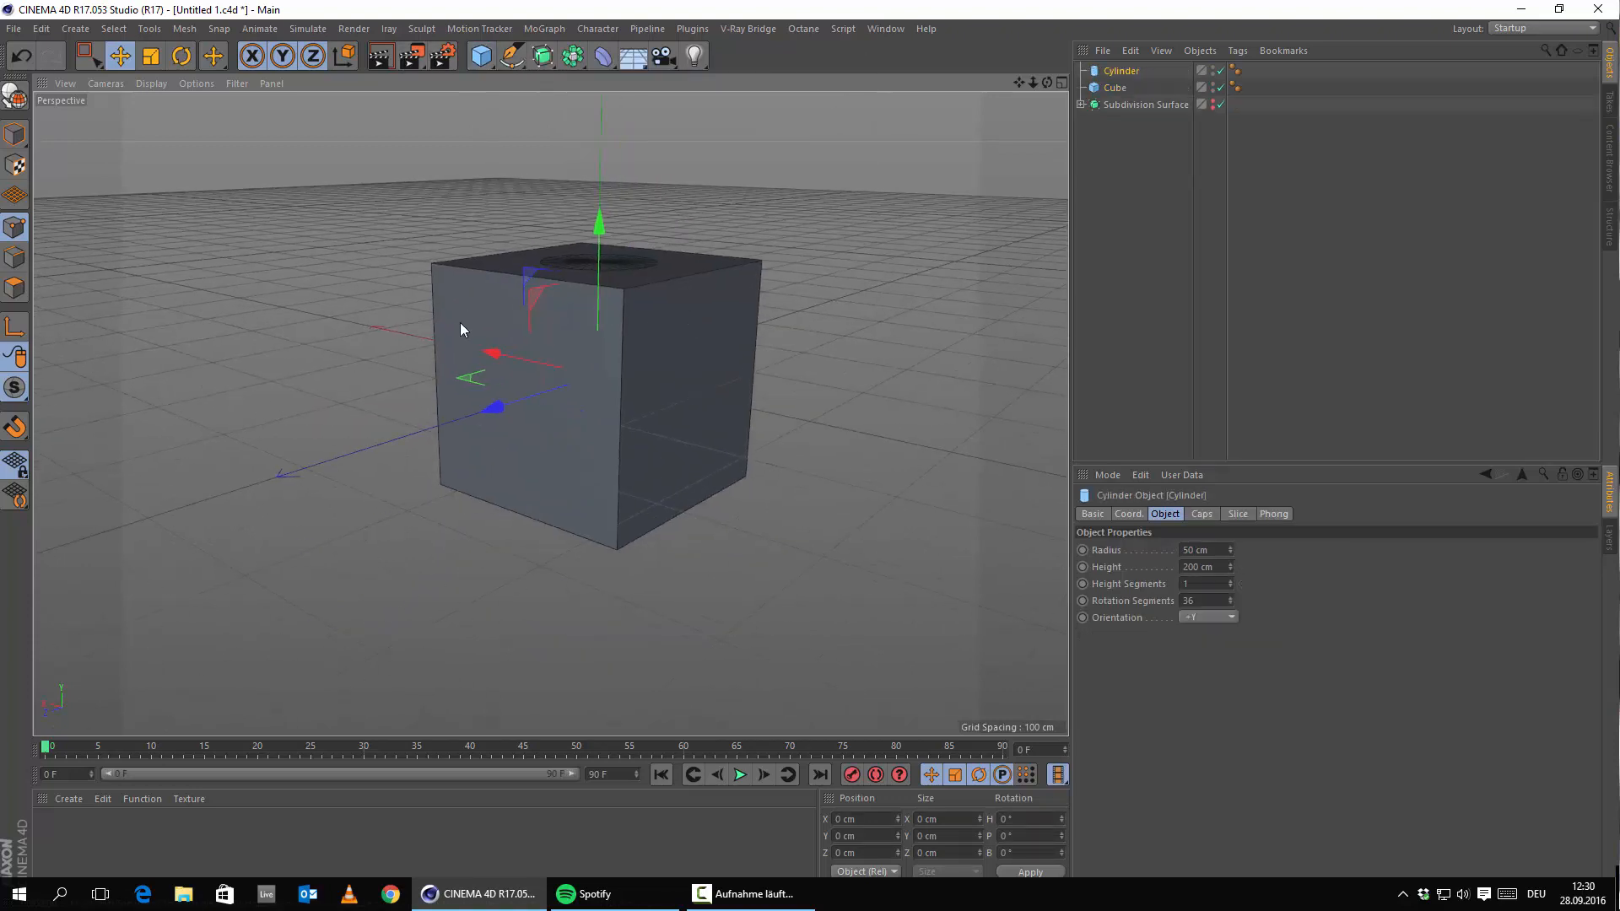
pyautogui.moveTo(514, 351); pyautogui.dragTo(736, 396)
pyautogui.press('r')
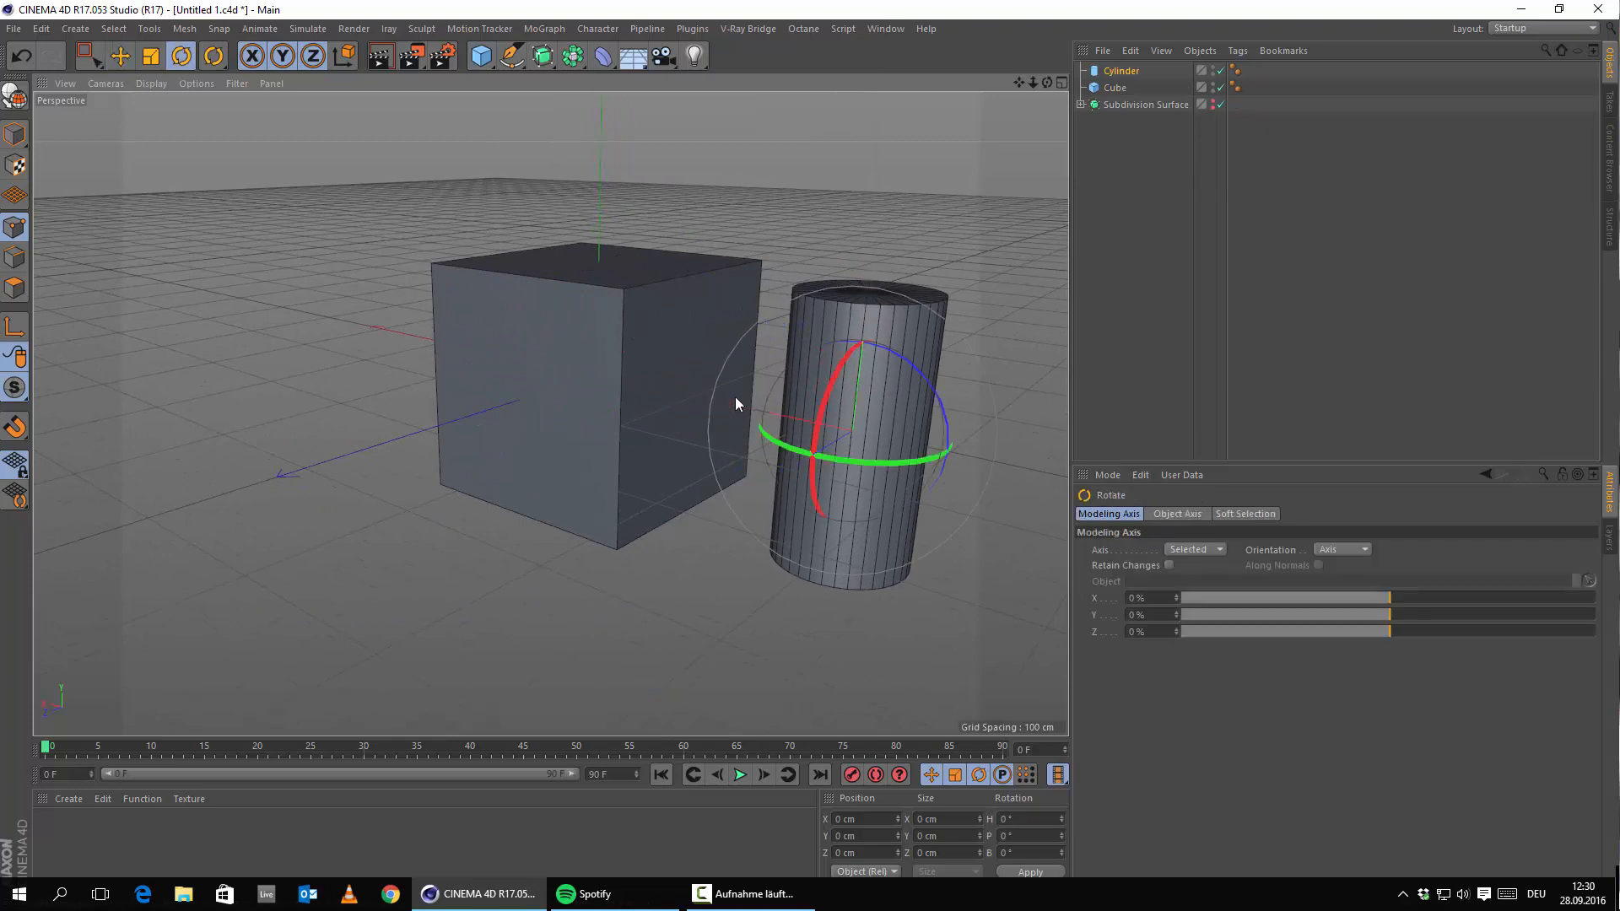
pyautogui.moveTo(919, 372); pyautogui.dragTo(927, 516)
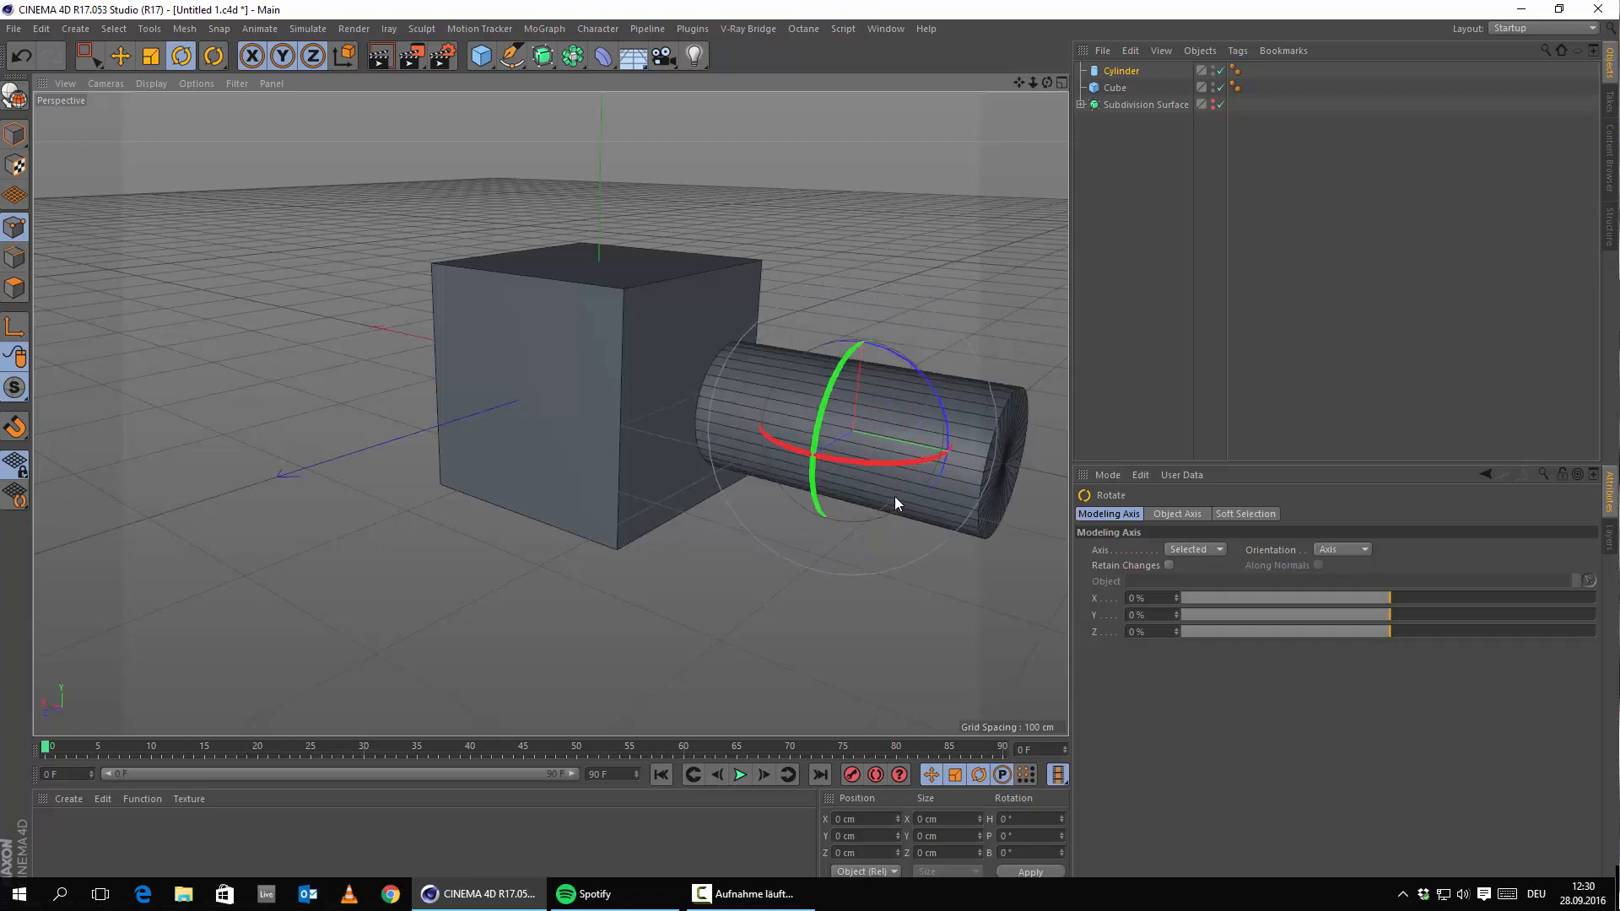
pyautogui.click(1127, 74)
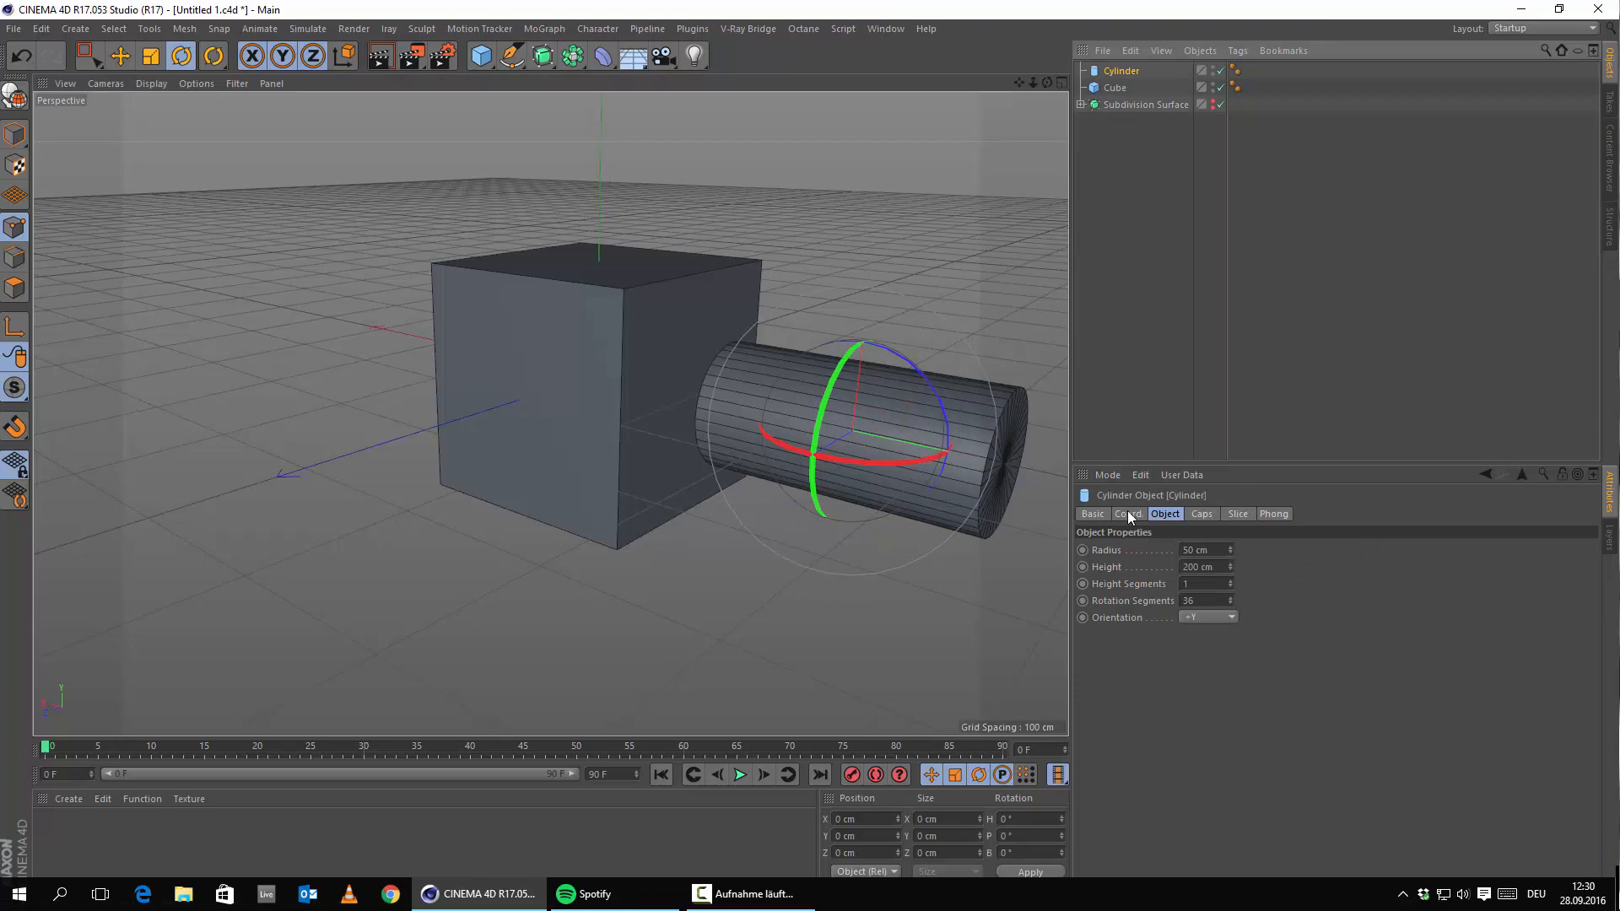
# Push the cylinder into the cube's side, then nest Cube and Cylinder under a new Boole.
pyautogui.click(1128, 514)
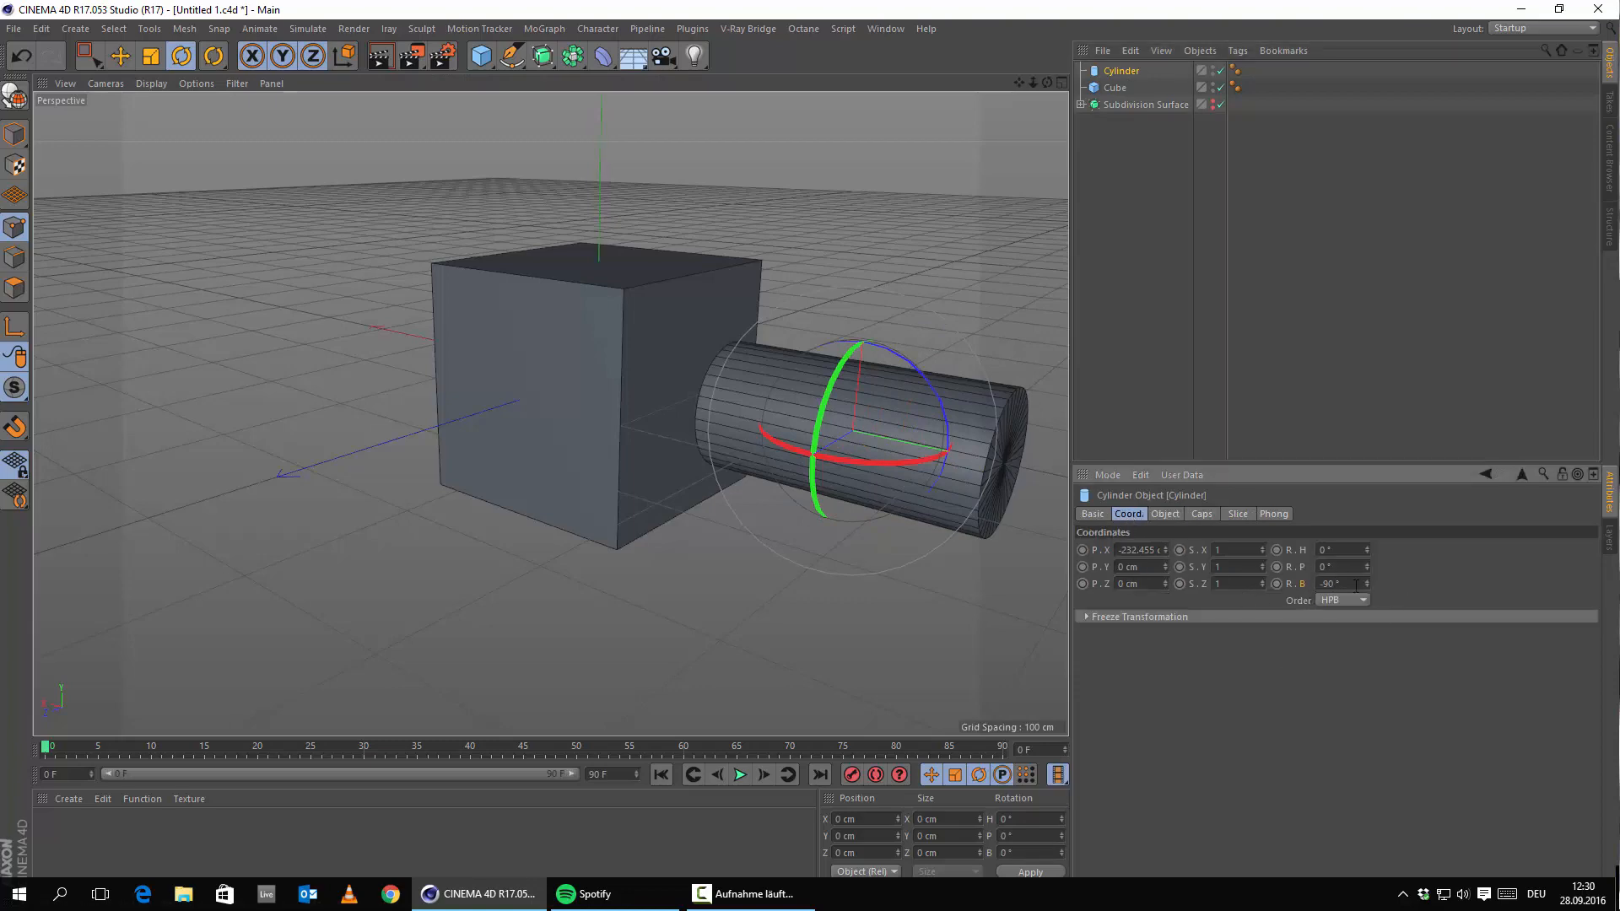
pyautogui.keyDown('alt'); pyautogui.moveTo(617, 453); pyautogui.dragTo(565, 468); pyautogui.keyUp('alt')
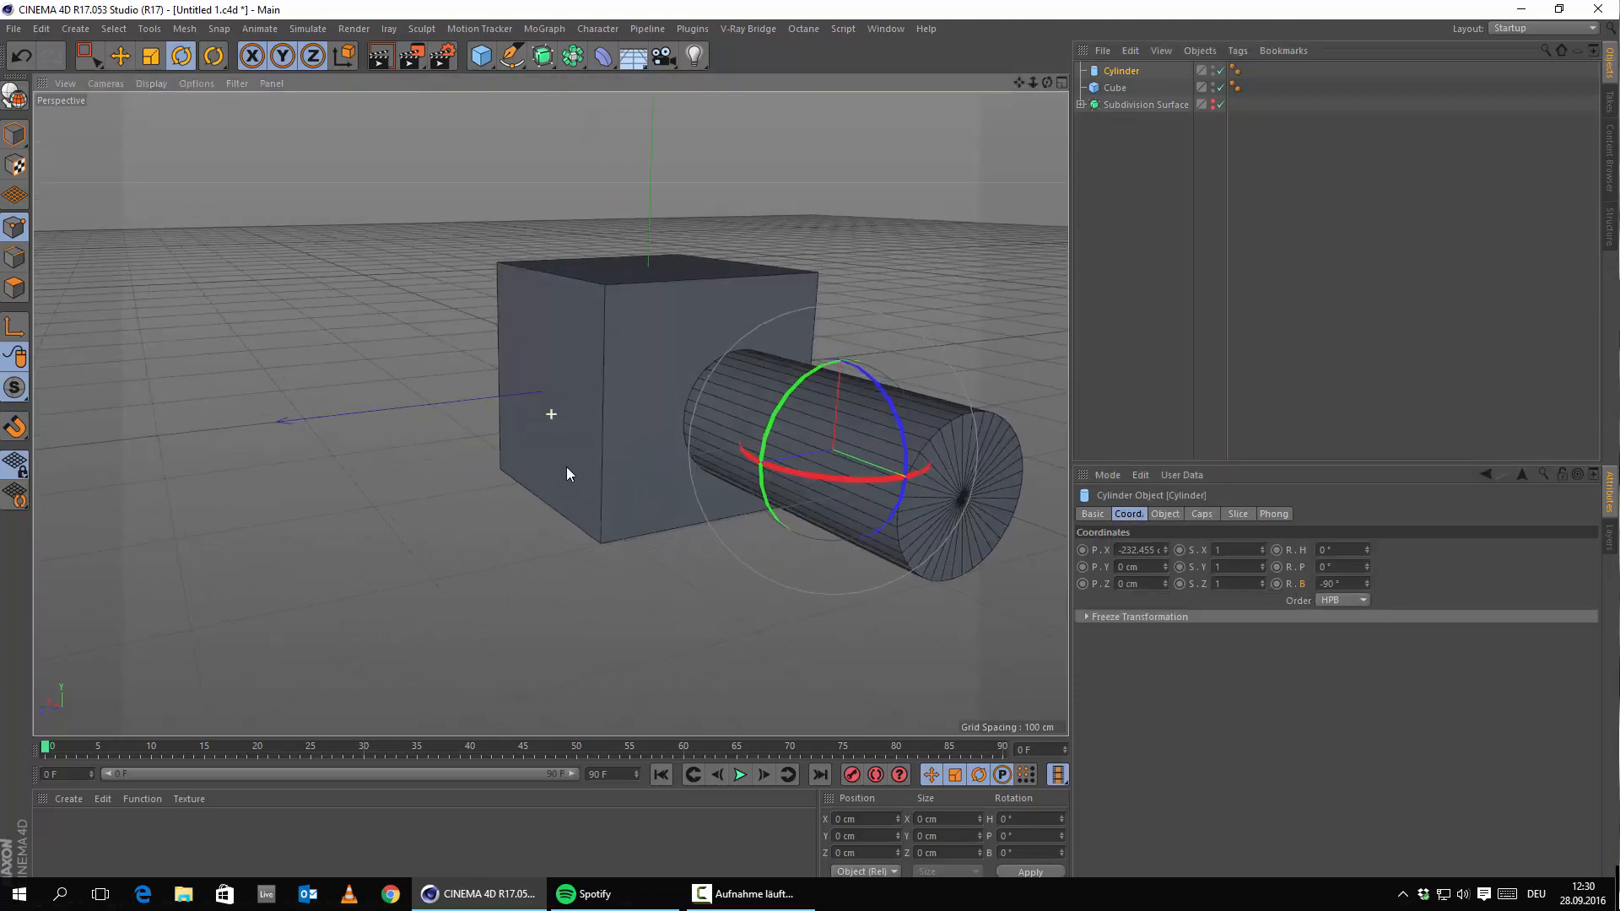
pyautogui.keyDown('alt'); pyautogui.moveTo(565, 468); pyautogui.dragTo(511, 497, button='middle'); pyautogui.keyUp('alt')
pyautogui.click(121, 53)
pyautogui.keyDown('alt'); pyautogui.moveTo(434, 407); pyautogui.dragTo(643, 498); pyautogui.keyUp('alt')
pyautogui.moveTo(951, 548); pyautogui.dragTo(865, 533)
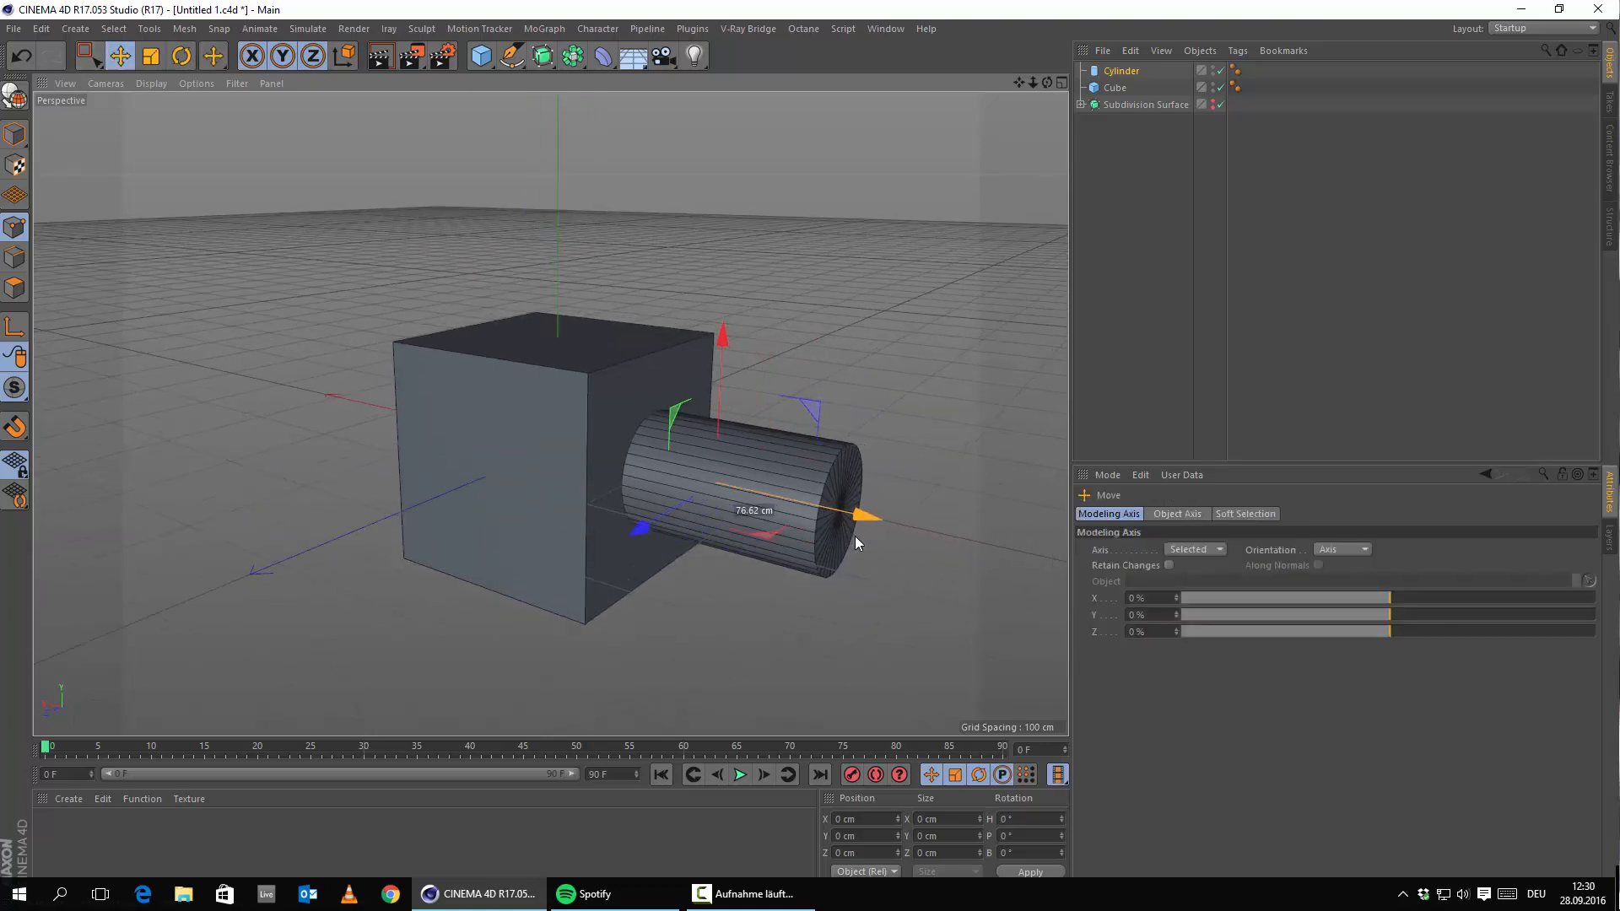
pyautogui.moveTo(542, 55); pyautogui.dragTo(601, 3)
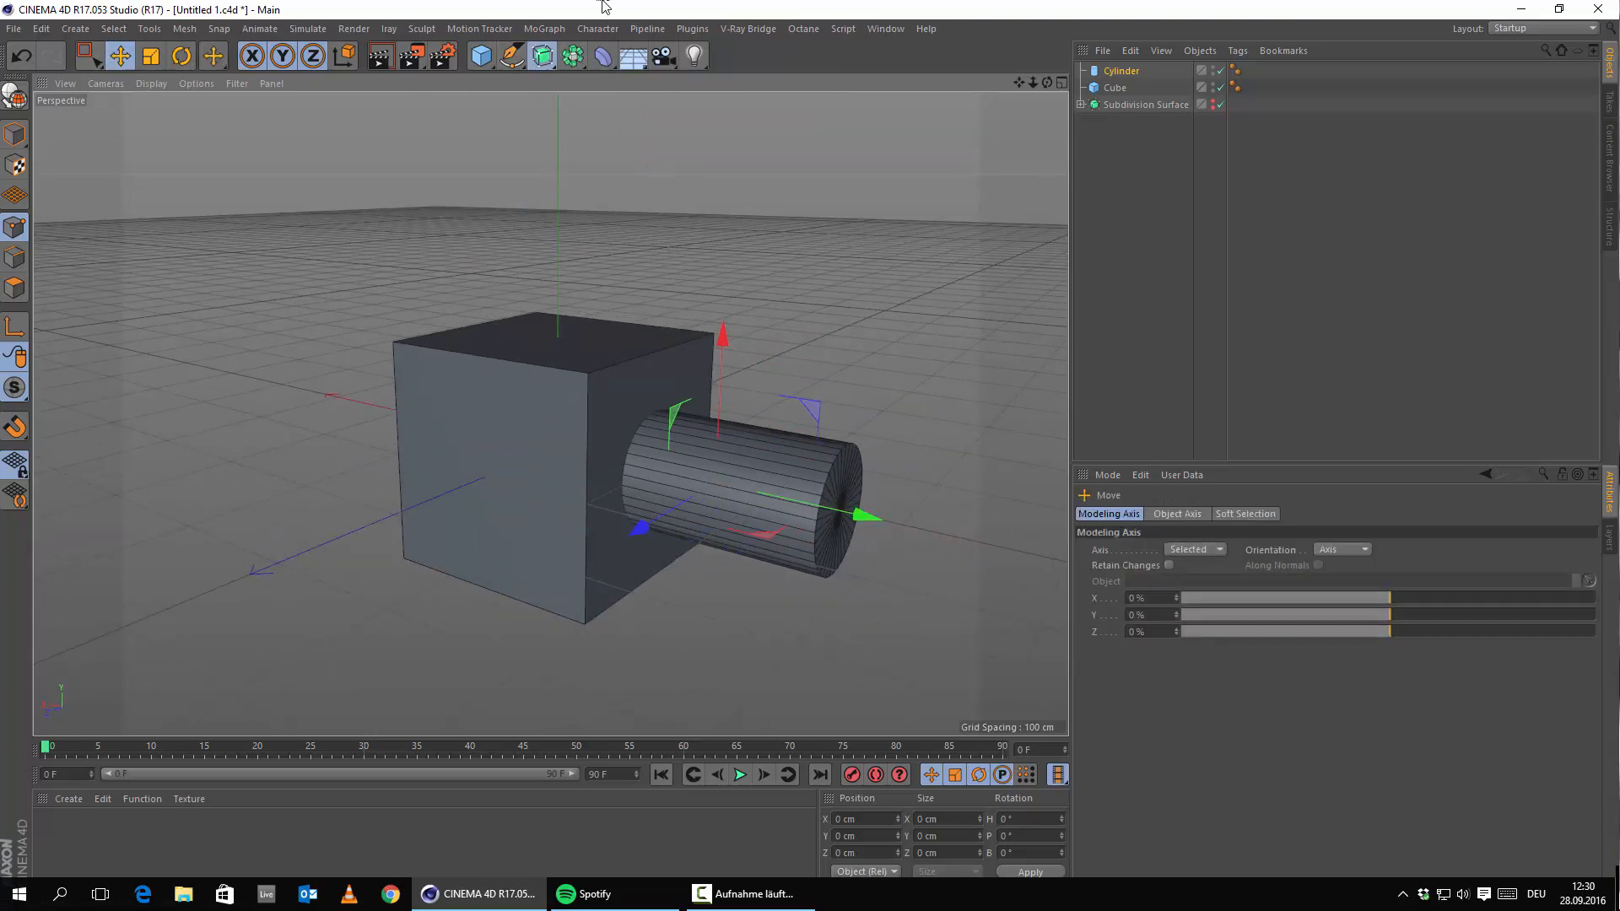
pyautogui.moveTo(574, 61); pyautogui.dragTo(893, 76)
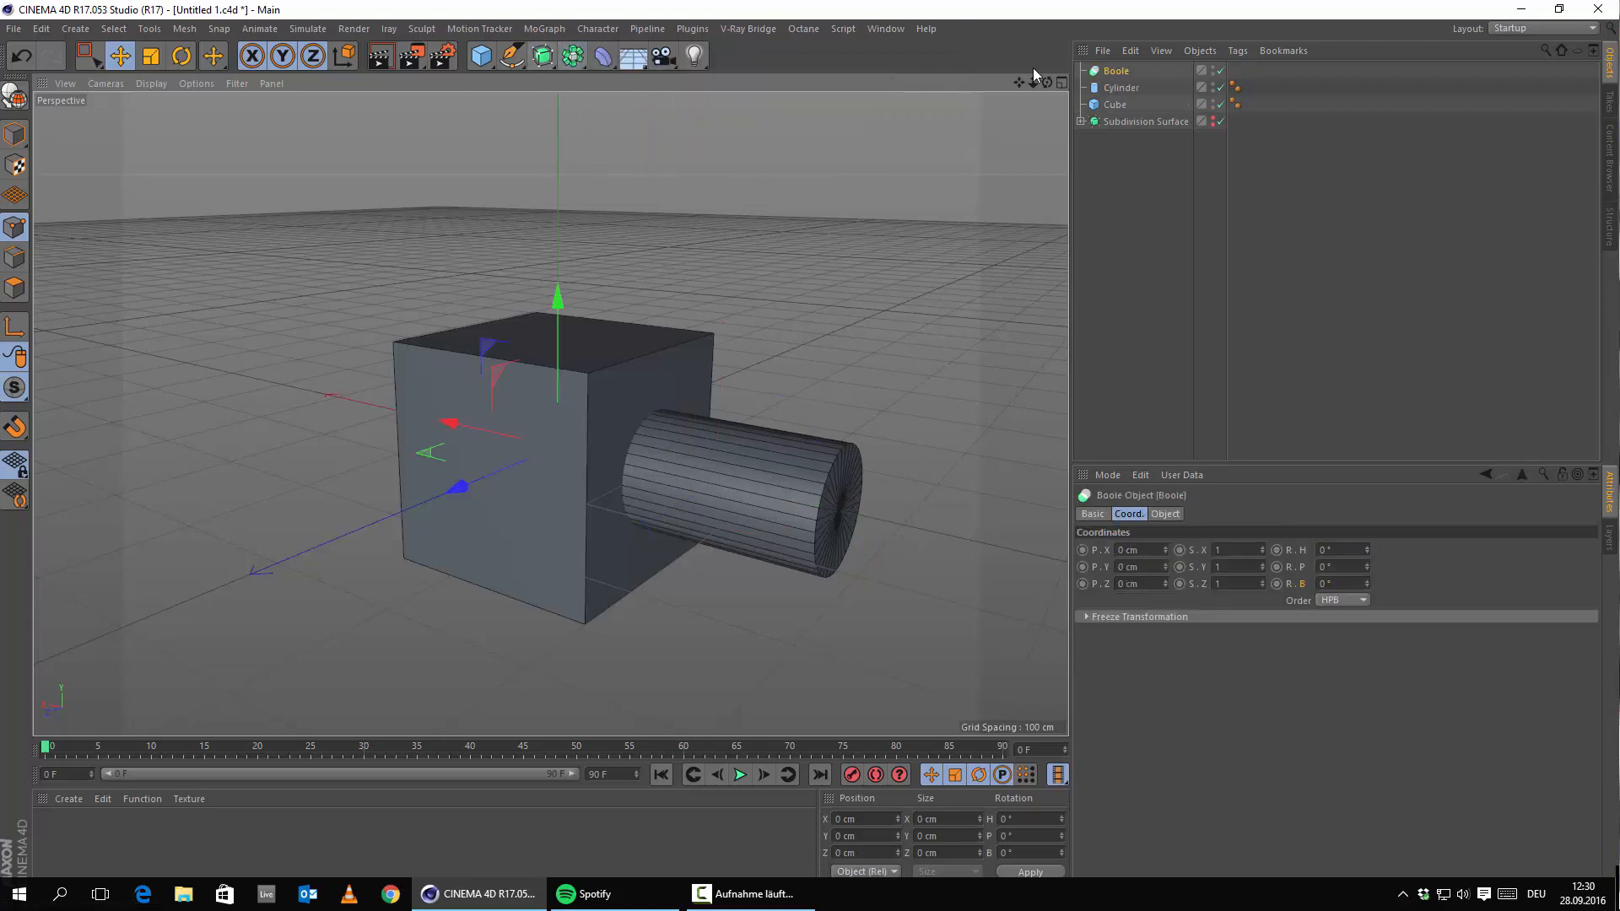
pyautogui.moveTo(1117, 102); pyautogui.dragTo(1116, 72)
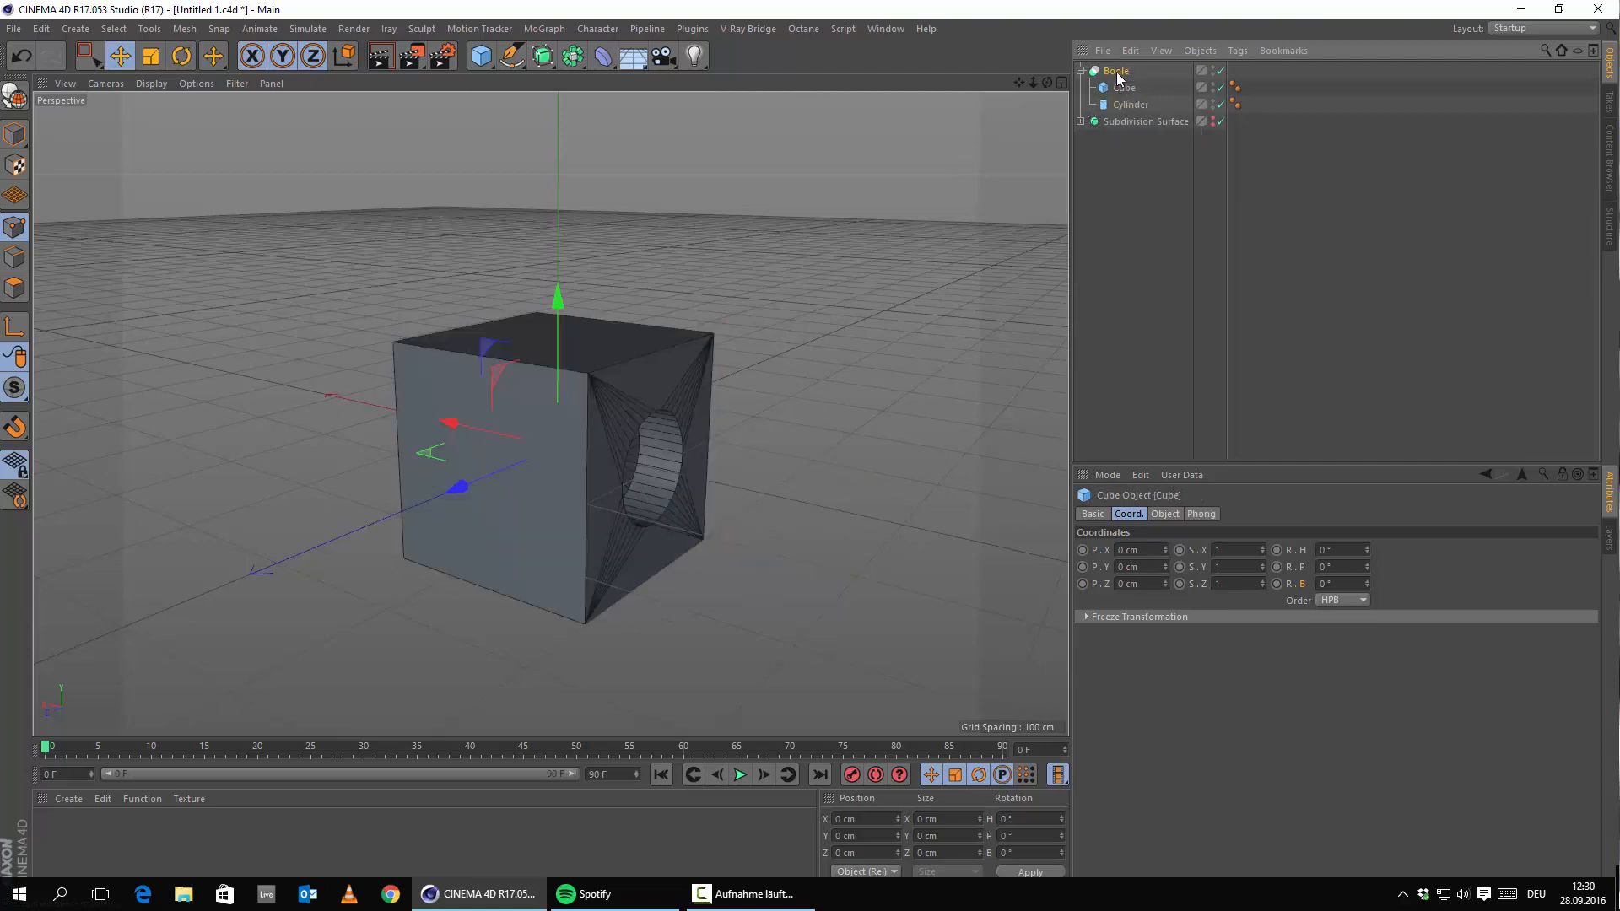
pyautogui.click(1116, 72)
pyautogui.keyDown('alt'); pyautogui.moveTo(548, 425); pyautogui.dragTo(677, 513); pyautogui.keyUp('alt')
pyautogui.keyDown('alt'); pyautogui.moveTo(533, 562); pyautogui.dragTo(512, 349, button='middle'); pyautogui.keyUp('alt')
pyautogui.keyDown('alt'); pyautogui.moveTo(582, 281); pyautogui.dragTo(621, 264); pyautogui.keyUp('alt')
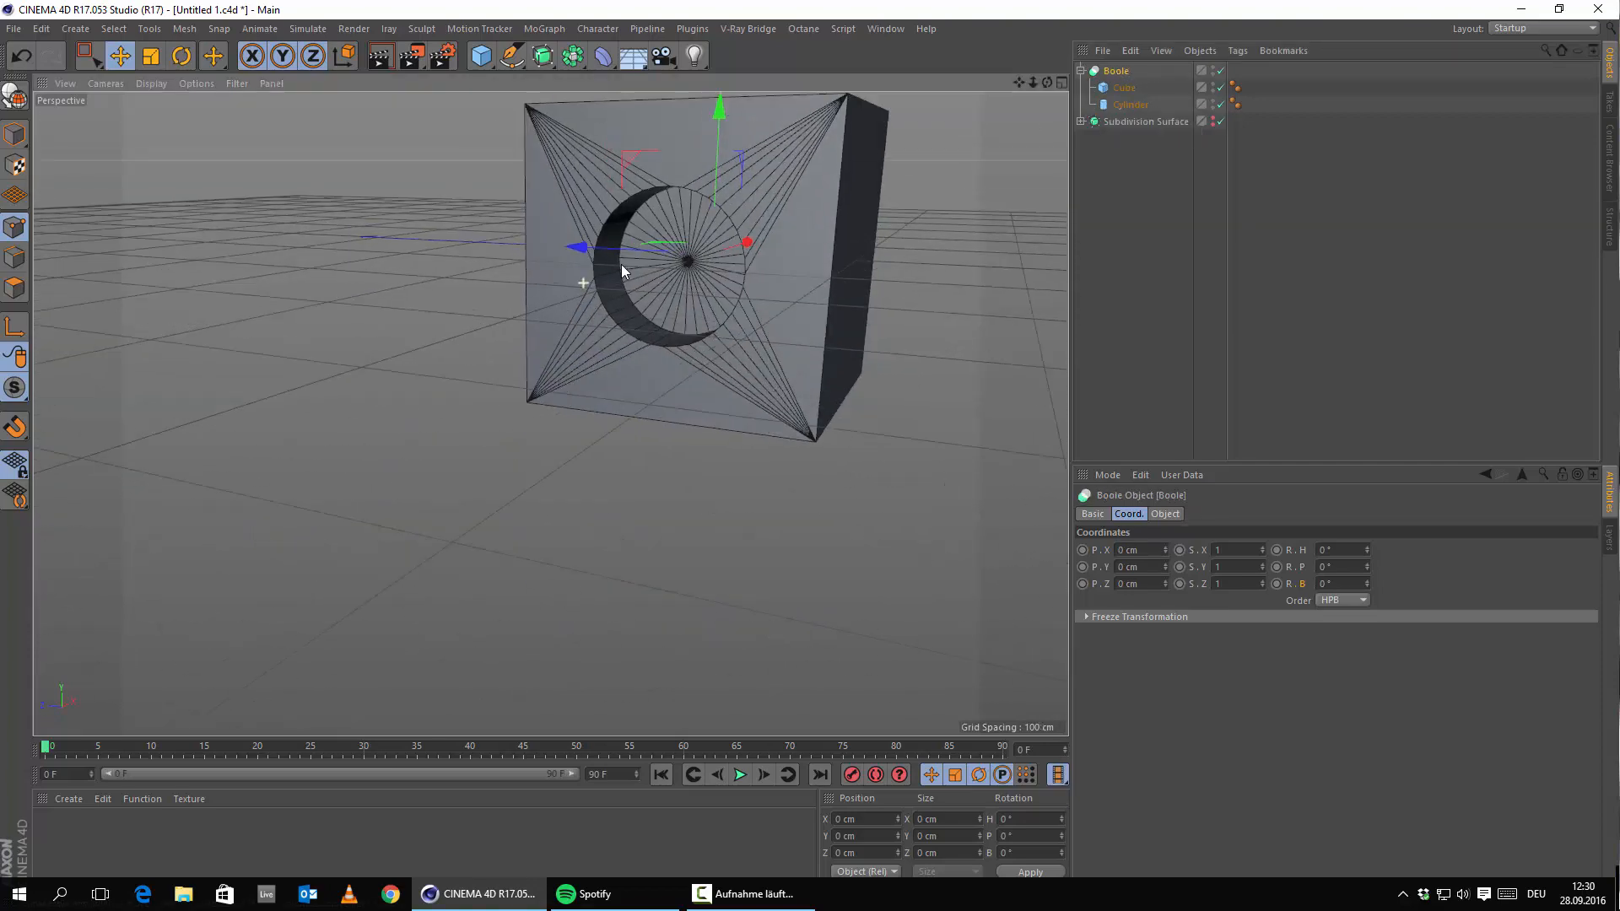
pyautogui.keyDown('alt'); pyautogui.moveTo(549, 413); pyautogui.dragTo(515, 464, button='right'); pyautogui.keyUp('alt')
pyautogui.moveTo(506, 506)
pyautogui.keyDown('alt'); pyautogui.mouseDown()
pyautogui.moveTo(559, 489)
pyautogui.moveTo(511, 484)
pyautogui.mouseUp(); pyautogui.keyUp('alt')
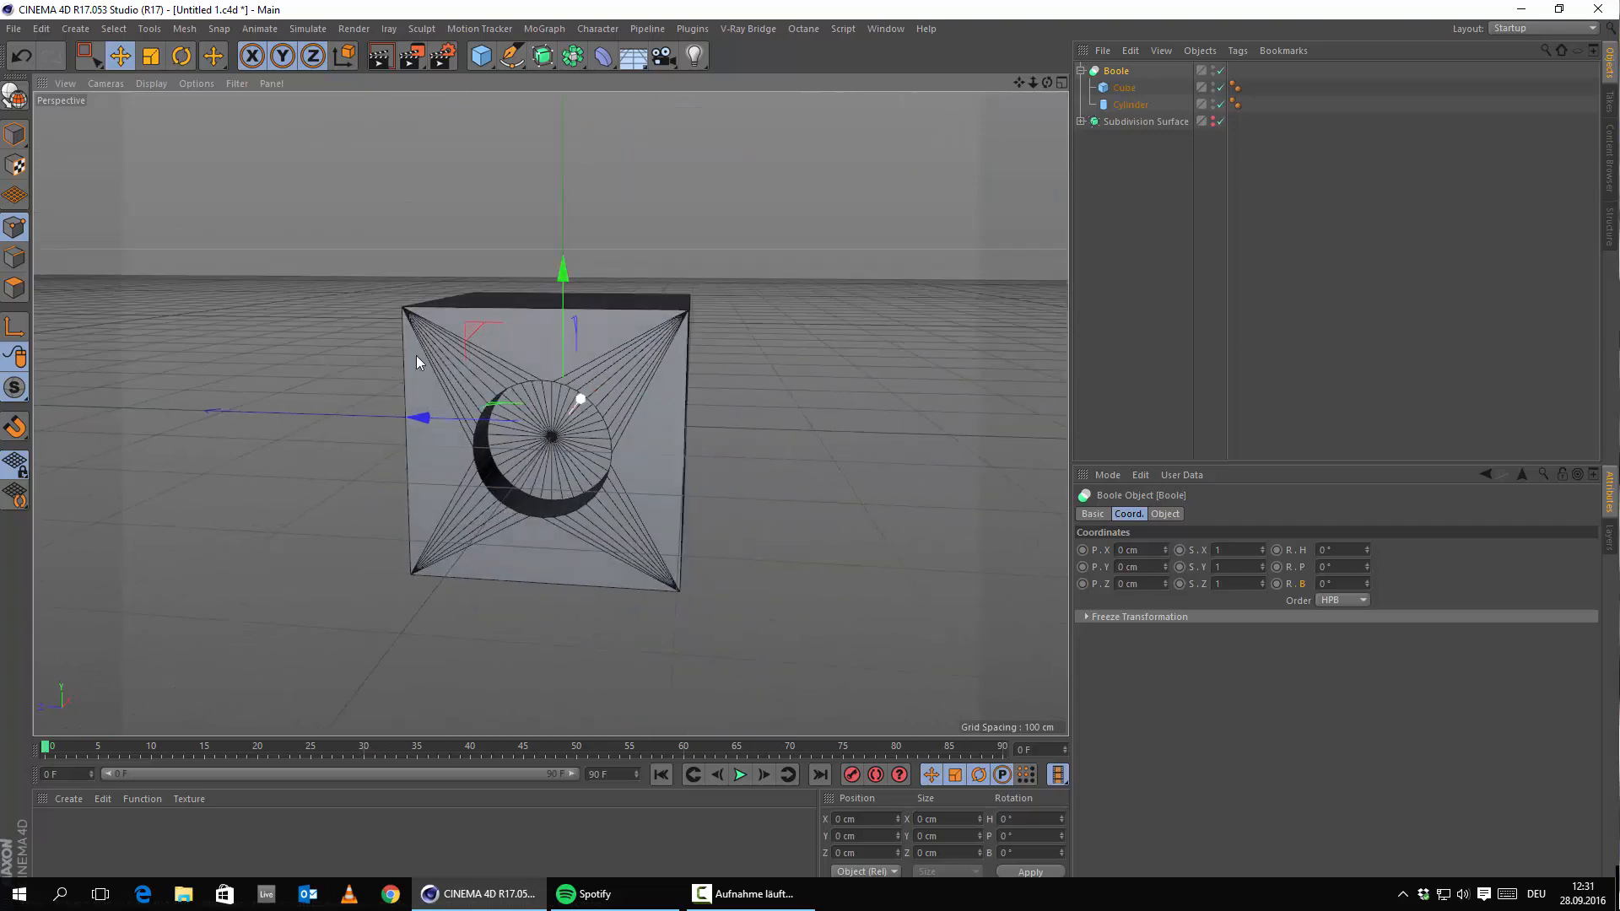
pyautogui.keyDown('alt'); pyautogui.moveTo(596, 379); pyautogui.dragTo(635, 460); pyautogui.keyUp('alt')
pyautogui.keyDown('alt'); pyautogui.moveTo(635, 461); pyautogui.dragTo(673, 443, button='right'); pyautogui.keyUp('alt')
pyautogui.keyDown('alt'); pyautogui.moveTo(673, 442); pyautogui.dragTo(458, 492); pyautogui.keyUp('alt')
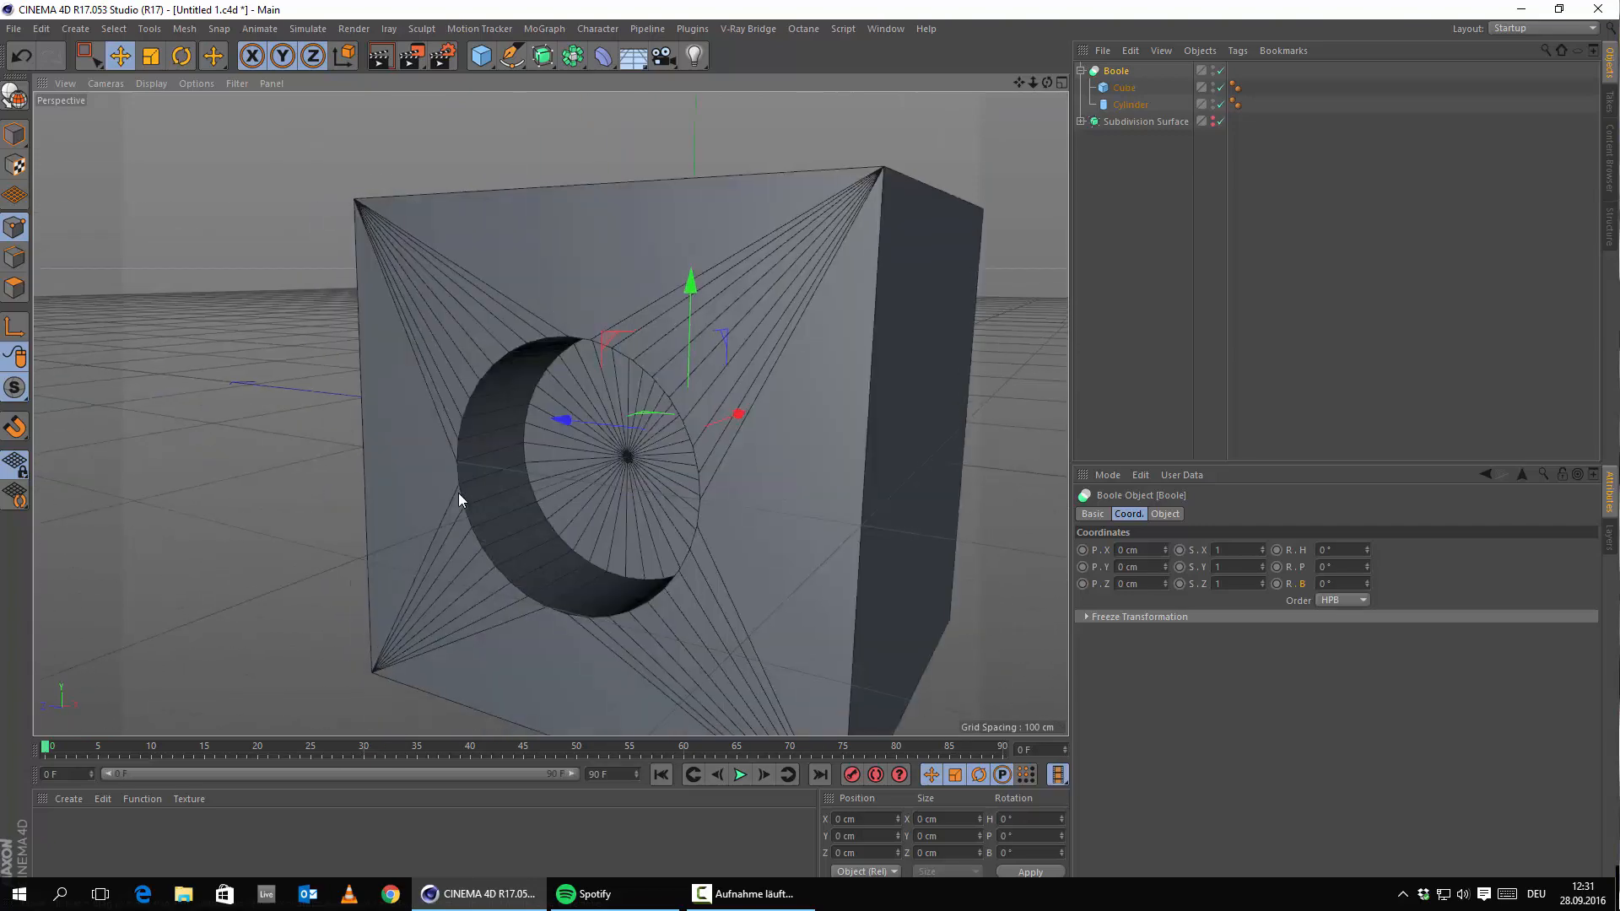
pyautogui.click(1123, 86)
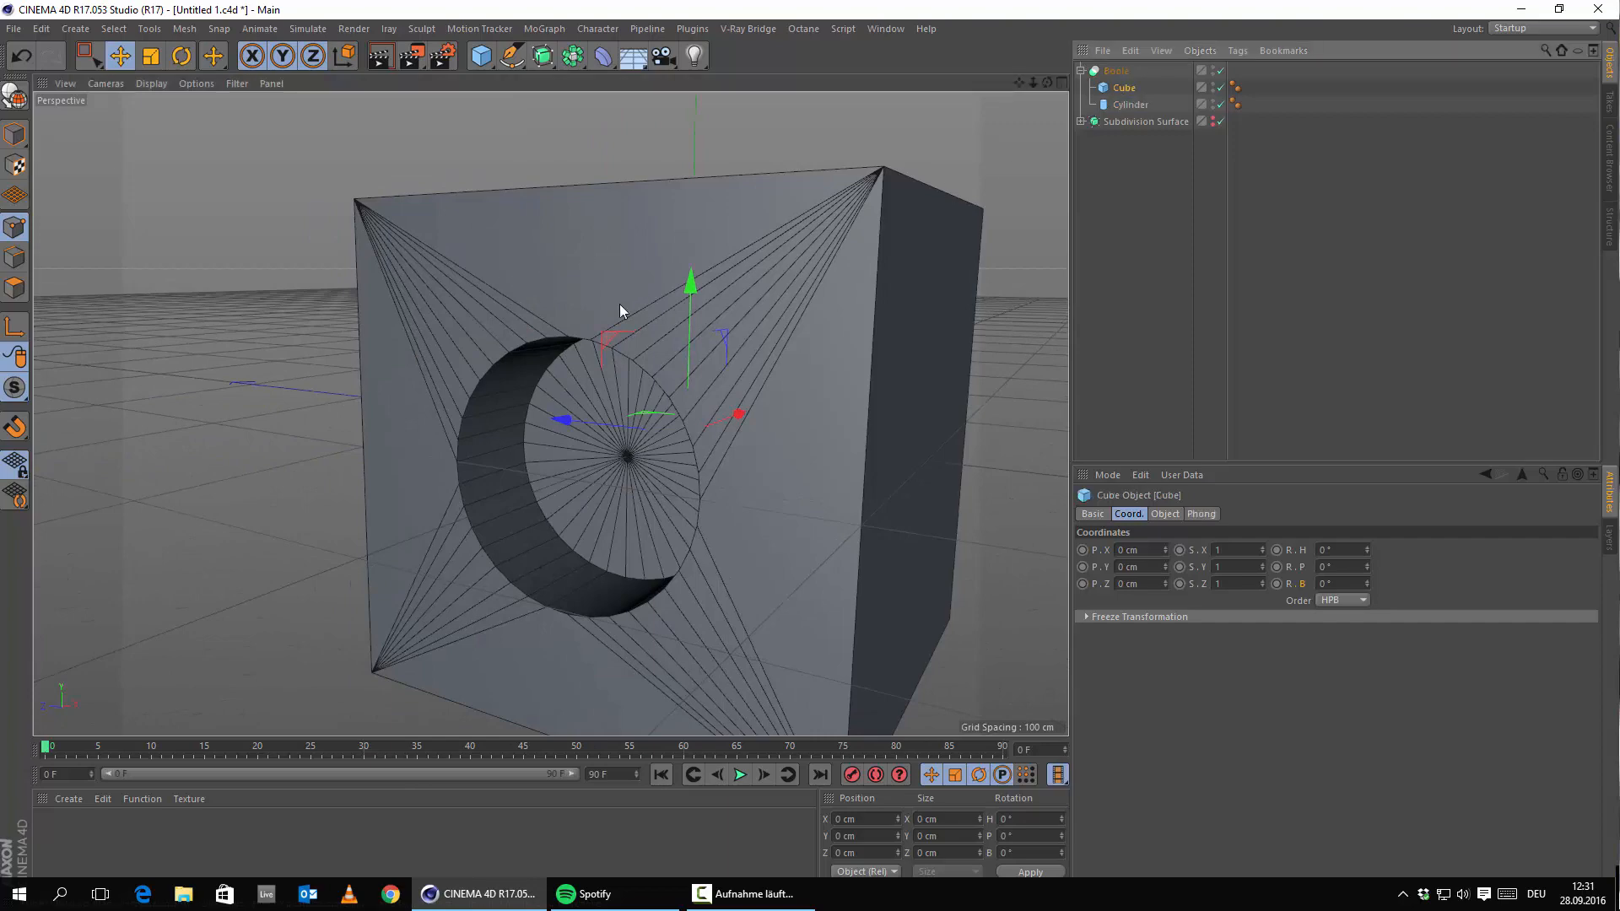
pyautogui.keyDown('alt'); pyautogui.moveTo(619, 310); pyautogui.dragTo(516, 434); pyautogui.keyUp('alt')
pyautogui.keyDown('alt'); pyautogui.moveTo(516, 434); pyautogui.dragTo(474, 358, button='right'); pyautogui.keyUp('alt')
pyautogui.keyDown('alt'); pyautogui.moveTo(474, 357); pyautogui.dragTo(578, 467); pyautogui.keyUp('alt')
pyautogui.keyDown('alt'); pyautogui.moveTo(579, 467); pyautogui.dragTo(506, 302, button='right'); pyautogui.keyUp('alt')
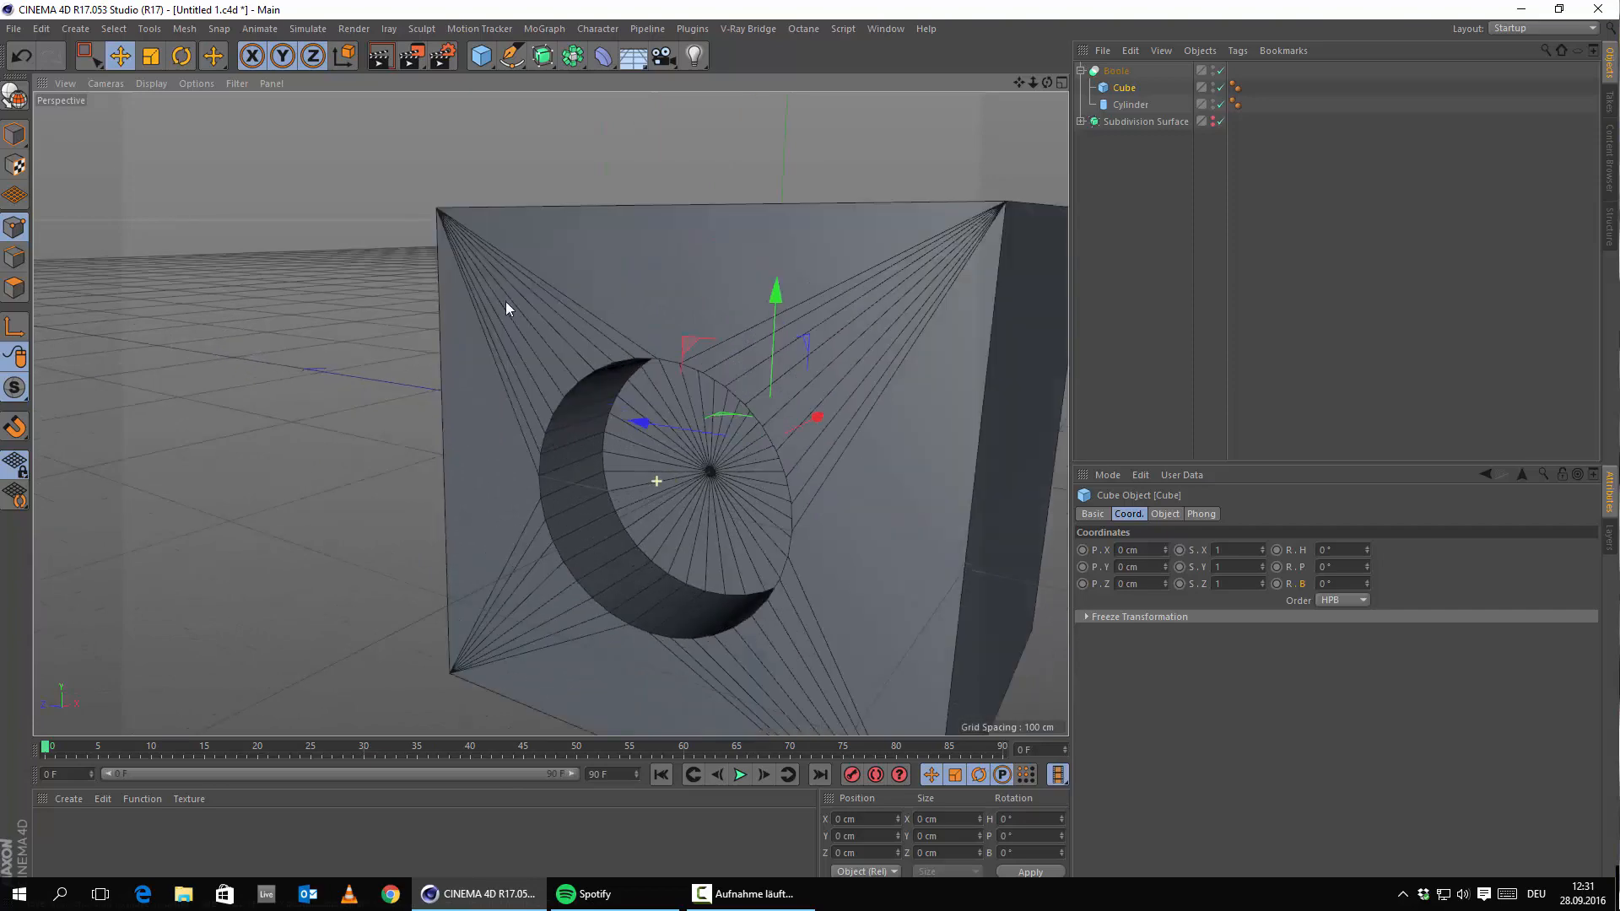
pyautogui.keyDown('alt'); pyautogui.moveTo(693, 354); pyautogui.dragTo(650, 372, button='right'); pyautogui.keyUp('alt')
pyautogui.keyDown('alt'); pyautogui.moveTo(651, 372); pyautogui.dragTo(755, 317); pyautogui.keyUp('alt')
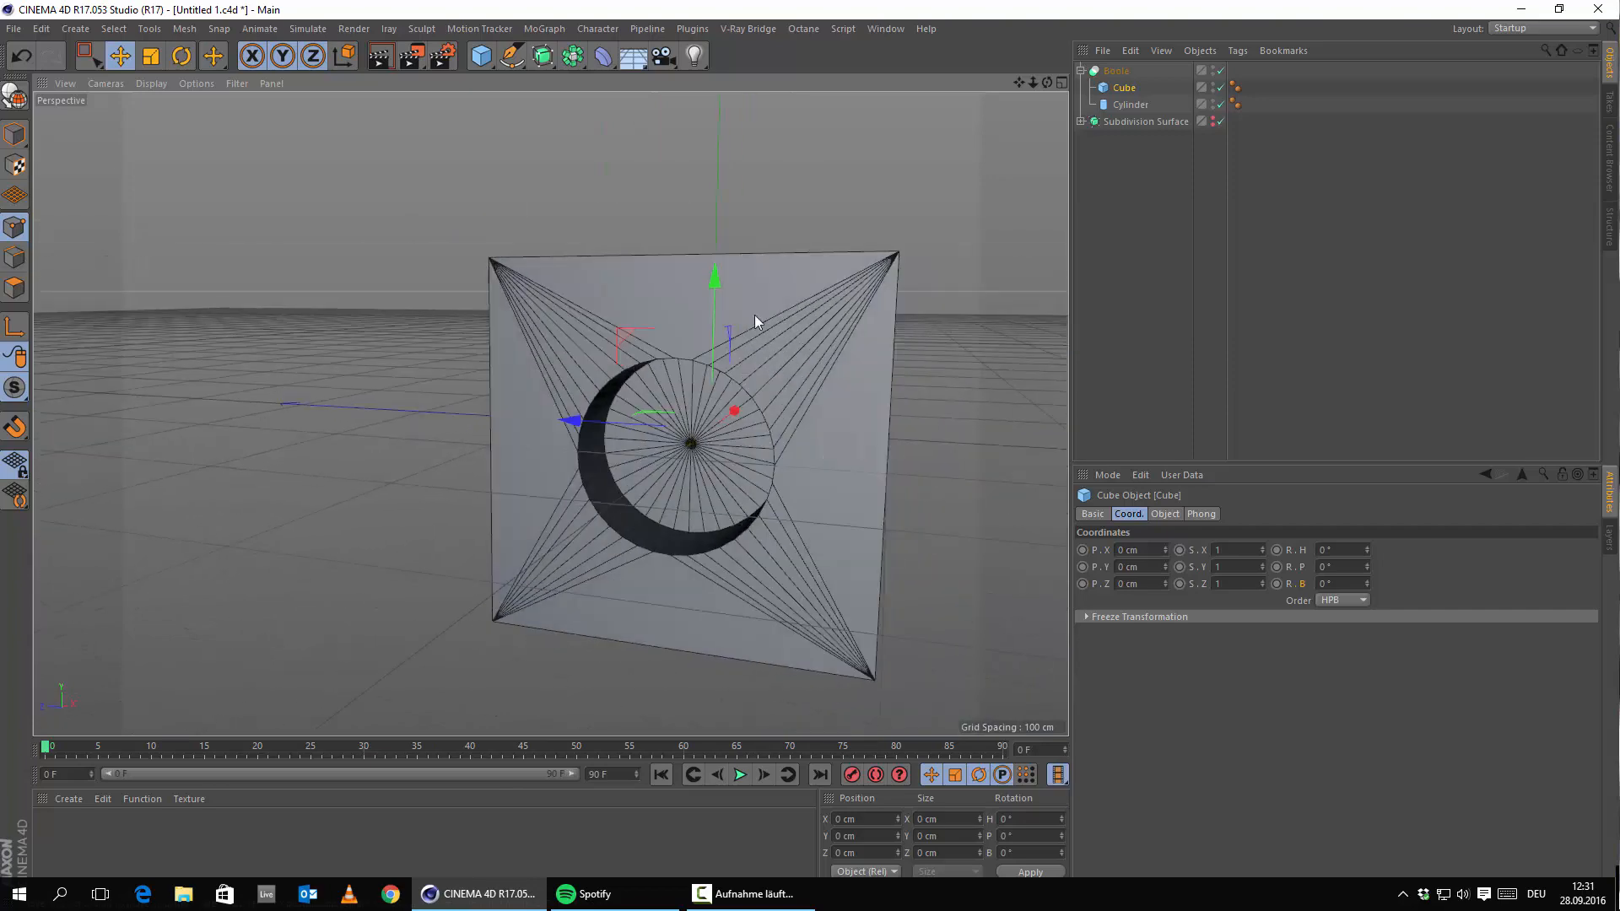
pyautogui.keyDown('alt'); pyautogui.moveTo(520, 396); pyautogui.dragTo(371, 422); pyautogui.keyUp('alt')
pyautogui.keyDown('alt'); pyautogui.moveTo(371, 422); pyautogui.dragTo(555, 494, button='right'); pyautogui.keyUp('alt')
pyautogui.keyDown('alt'); pyautogui.moveTo(554, 492); pyautogui.dragTo(655, 486); pyautogui.keyUp('alt')
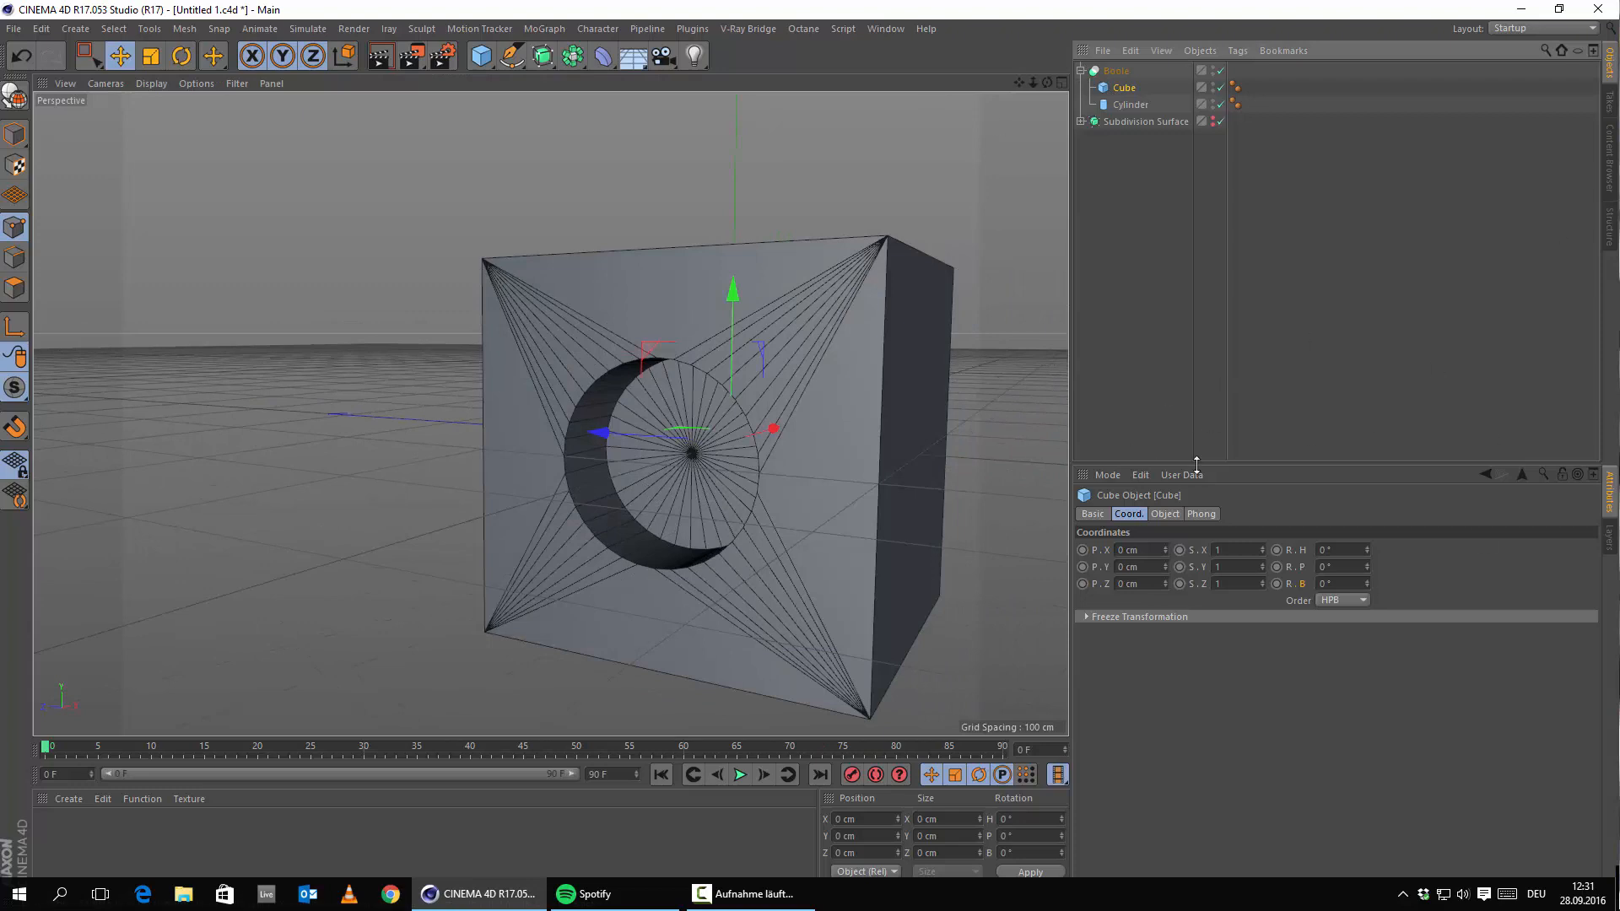
# Set the cube's Segments X, Y and Z to 20 each.
pyautogui.click(1164, 513)
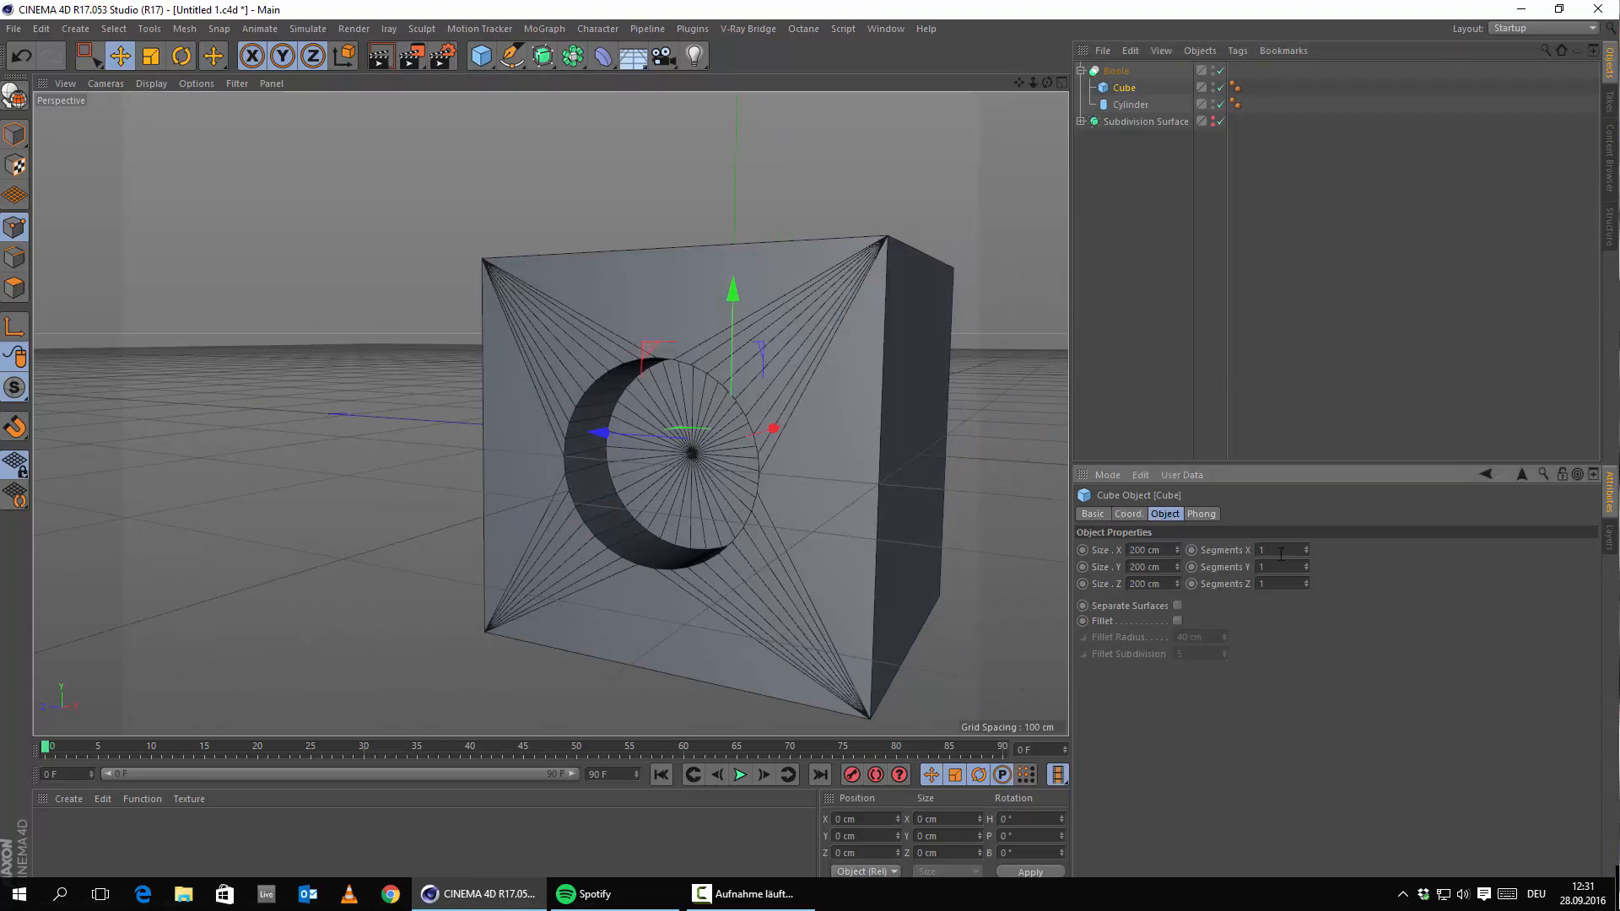
pyautogui.write('2020')
pyautogui.press('Return')
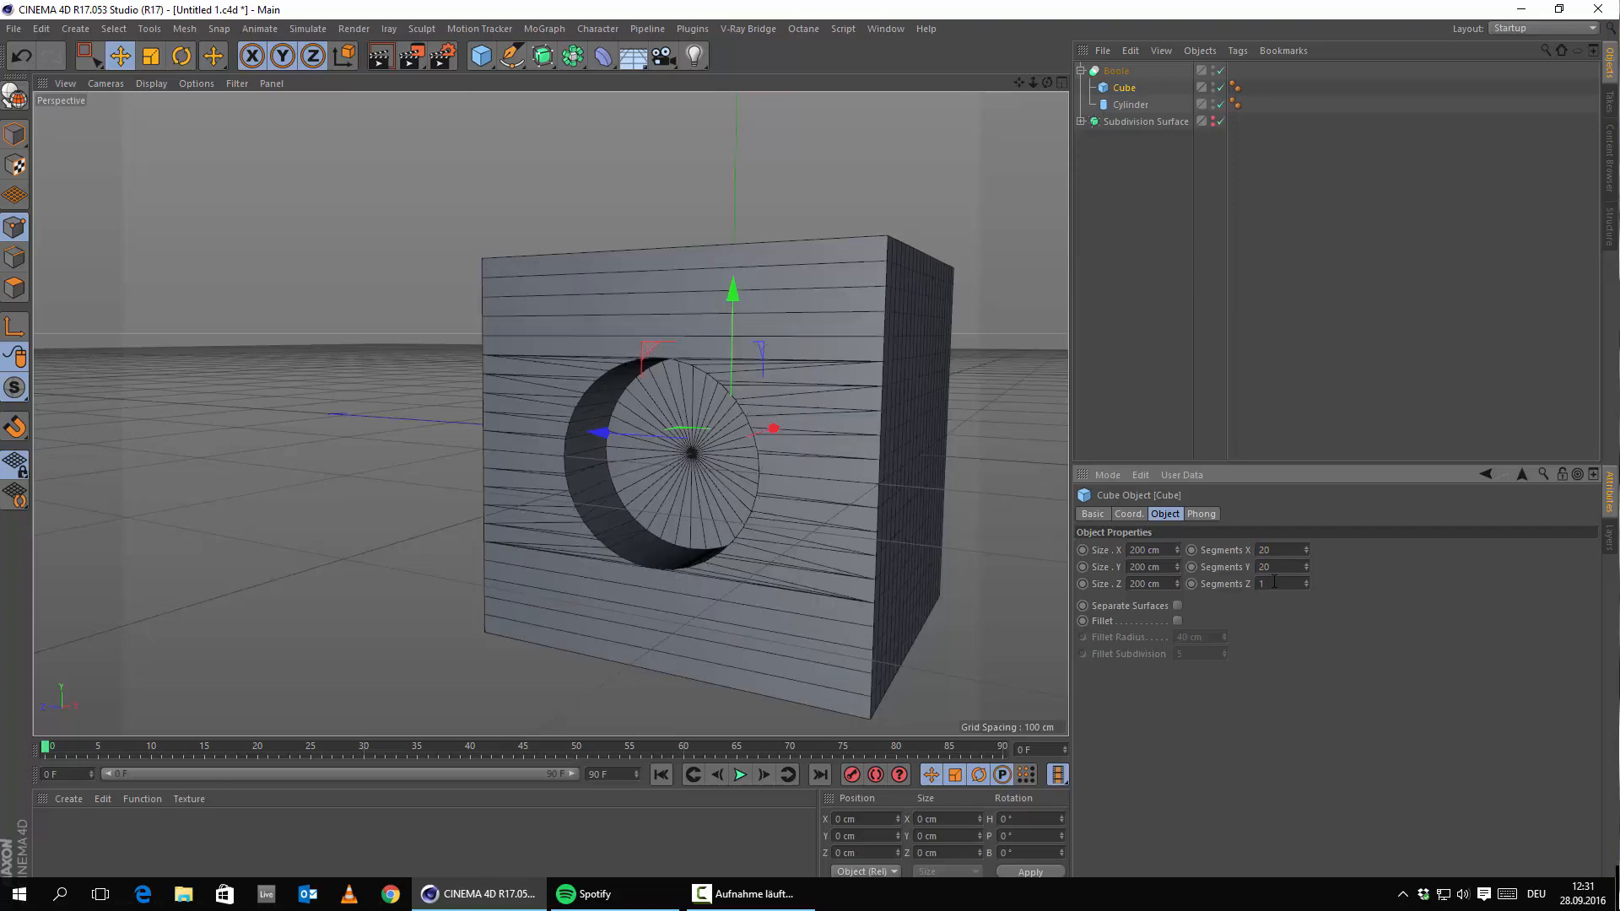
pyautogui.write('20')
pyautogui.press('Return')
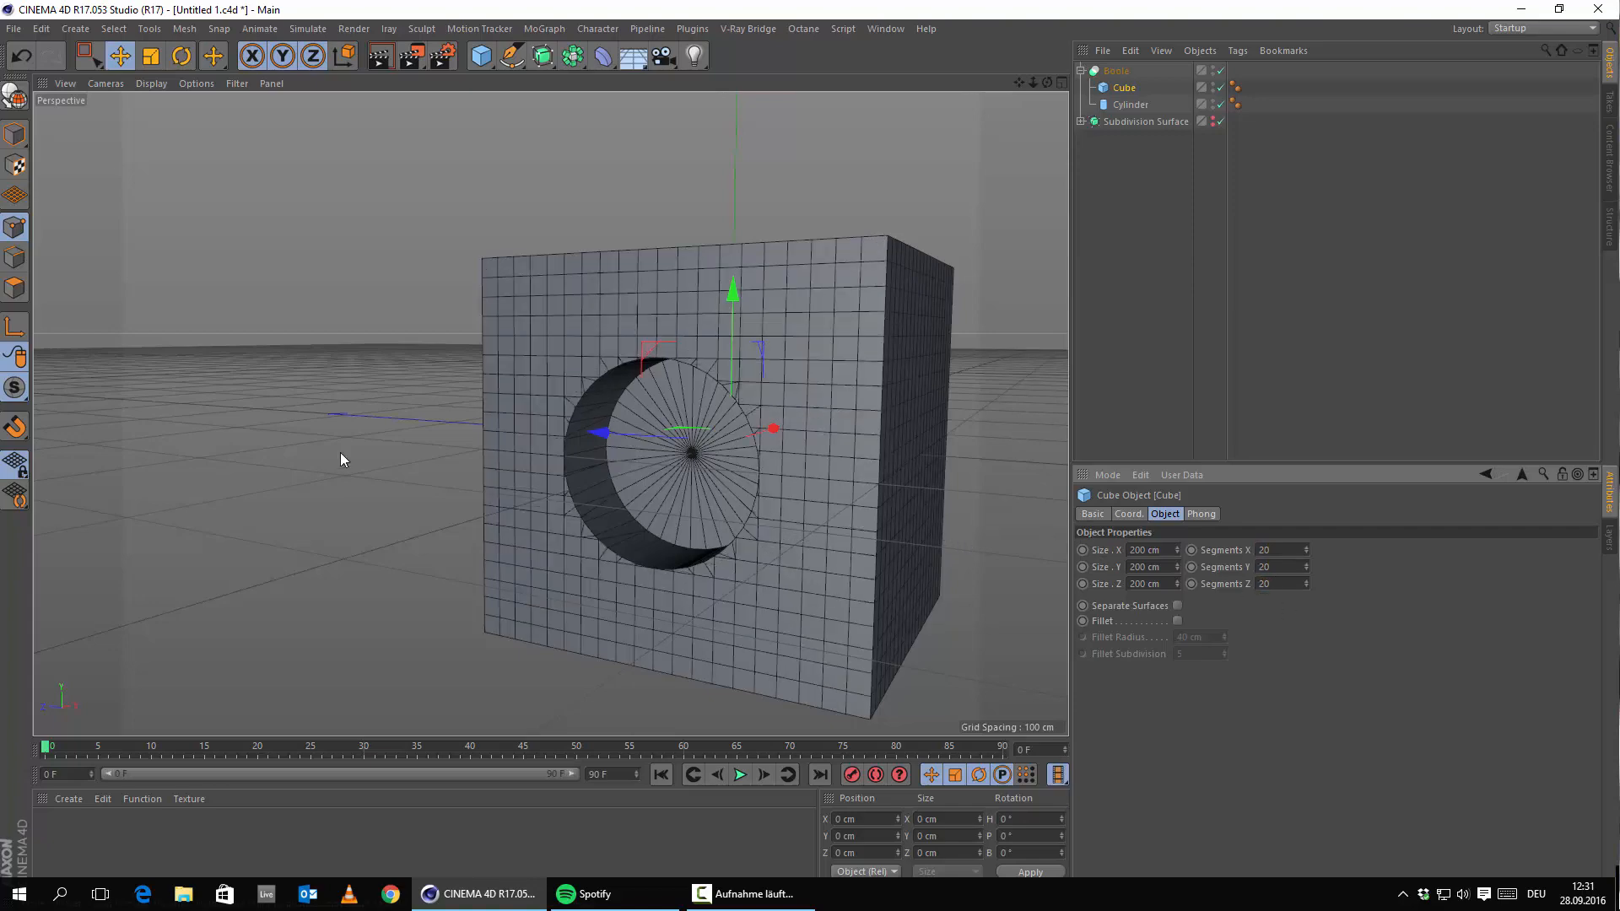
# Add a new Subdivision Surface and place the Boole inside it.
pyautogui.scroll(4, 598, 408)
pyautogui.scroll(3, 546, 417)
pyautogui.keyDown('alt'); pyautogui.moveTo(536, 489); pyautogui.dragTo(614, 590); pyautogui.keyUp('alt')
pyautogui.keyDown('alt'); pyautogui.moveTo(614, 591); pyautogui.dragTo(630, 462, button='middle'); pyautogui.keyUp('alt')
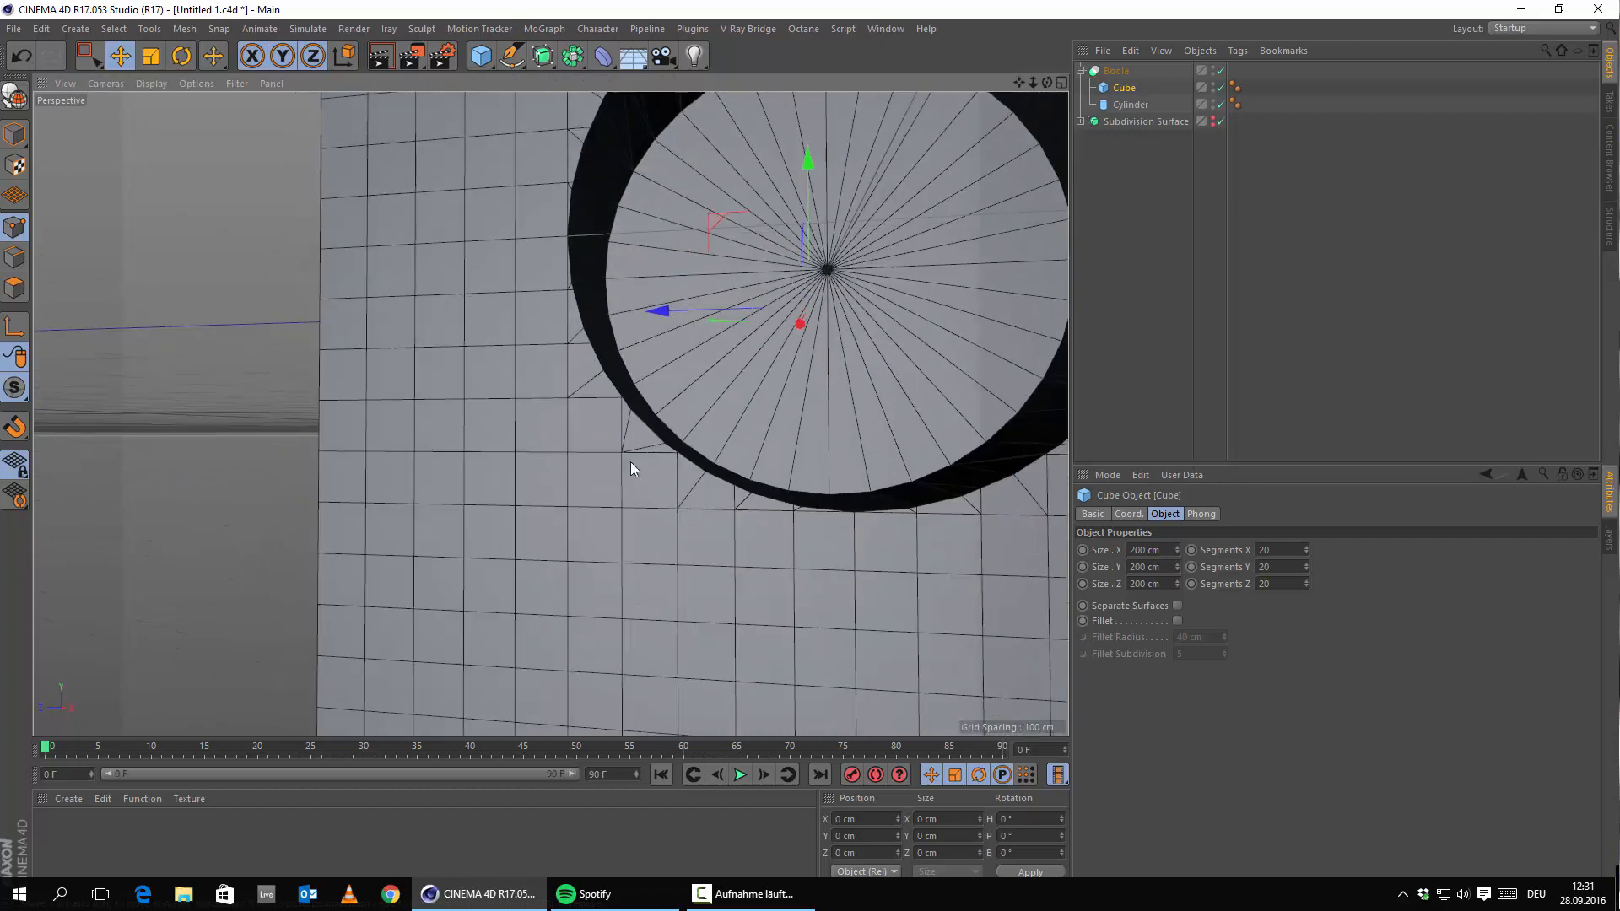
pyautogui.keyDown('alt'); pyautogui.moveTo(630, 462); pyautogui.dragTo(624, 463); pyautogui.keyUp('alt')
pyautogui.keyDown('alt'); pyautogui.moveTo(625, 463); pyautogui.dragTo(568, 590, button='middle'); pyautogui.keyUp('alt')
pyautogui.keyDown('alt'); pyautogui.moveTo(569, 589); pyautogui.dragTo(507, 444); pyautogui.keyUp('alt')
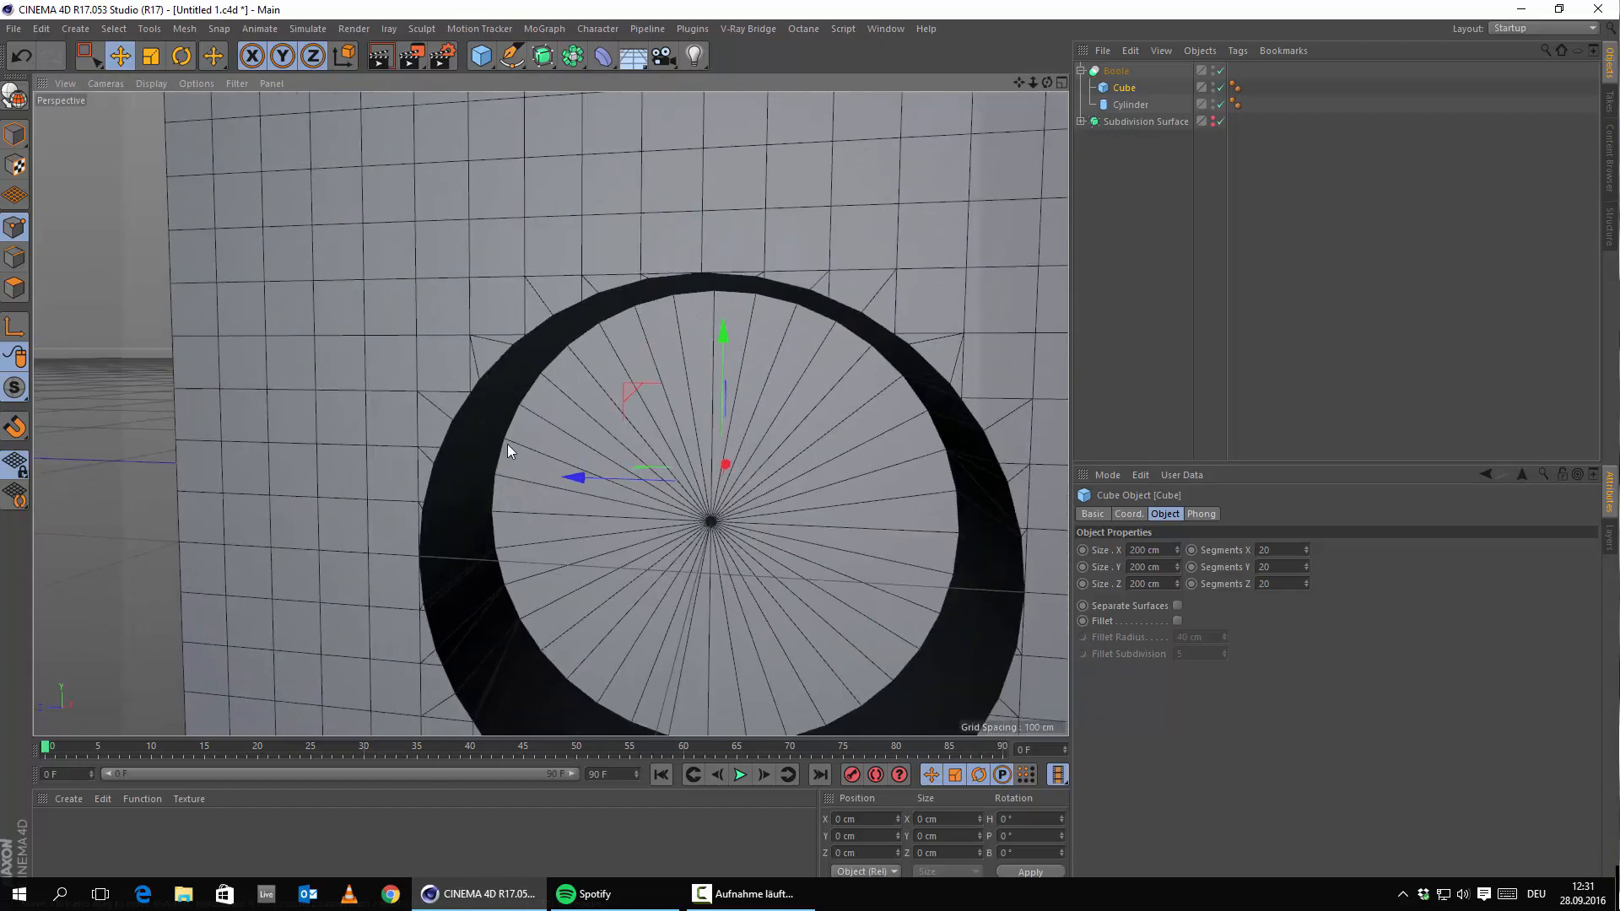
pyautogui.keyDown('alt'); pyautogui.moveTo(947, 366); pyautogui.dragTo(691, 430, button='right'); pyautogui.keyUp('alt')
pyautogui.keyDown('alt'); pyautogui.moveTo(692, 430); pyautogui.dragTo(616, 489); pyautogui.keyUp('alt')
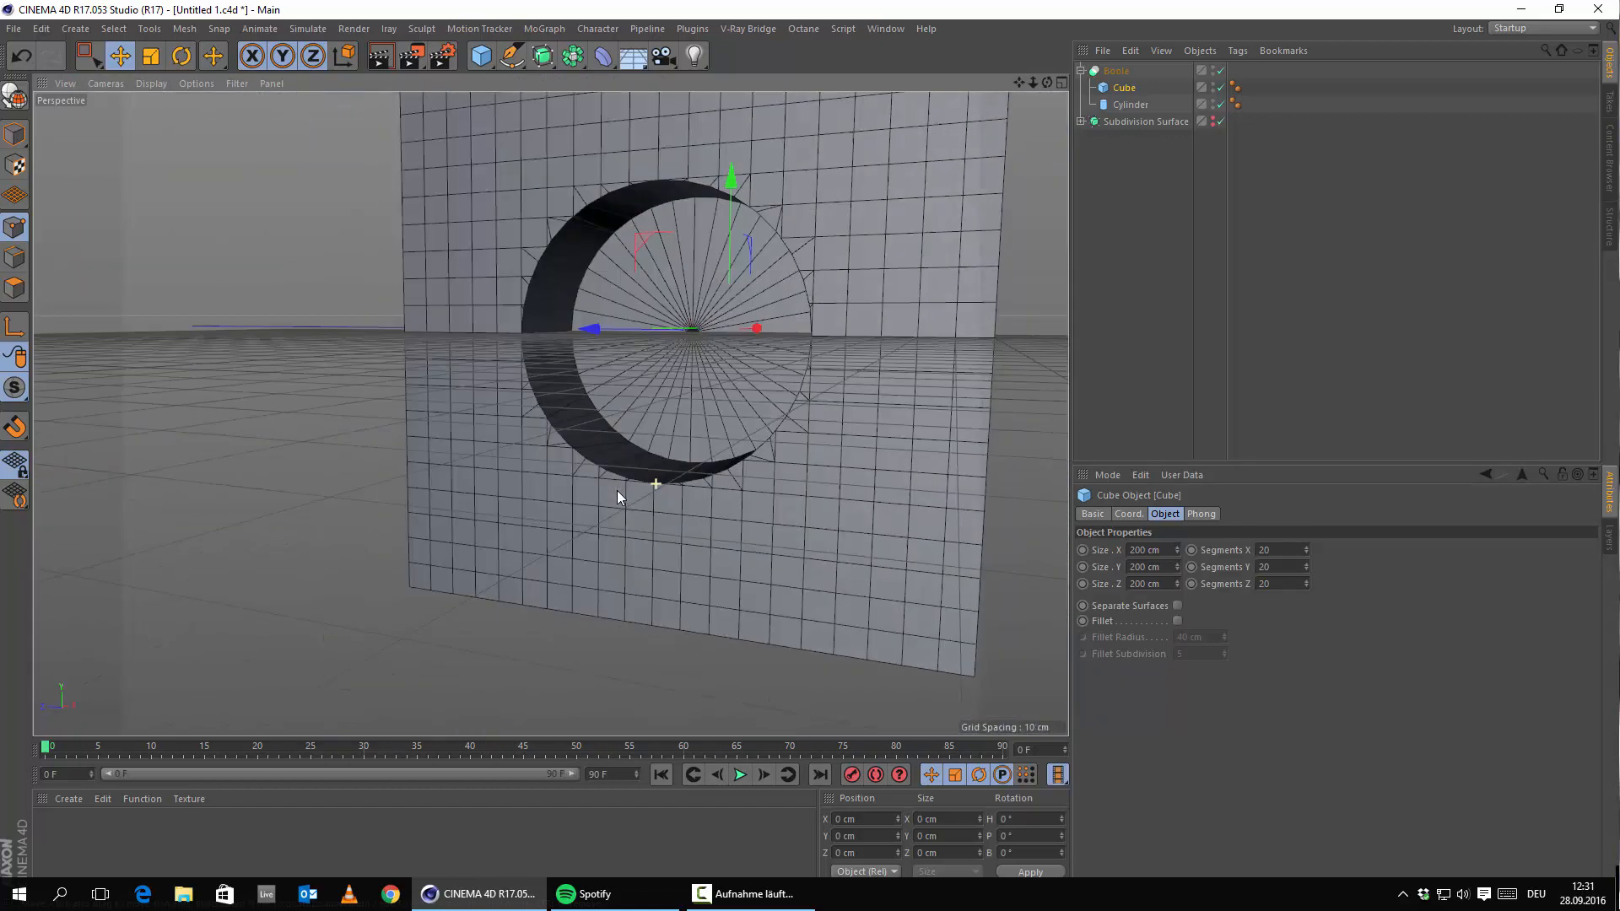
pyautogui.keyDown('alt'); pyautogui.moveTo(616, 489); pyautogui.dragTo(597, 616, button='middle'); pyautogui.keyUp('alt')
pyautogui.moveTo(542, 57); pyautogui.dragTo(651, 76)
pyautogui.moveTo(1119, 88); pyautogui.dragTo(1152, 72)
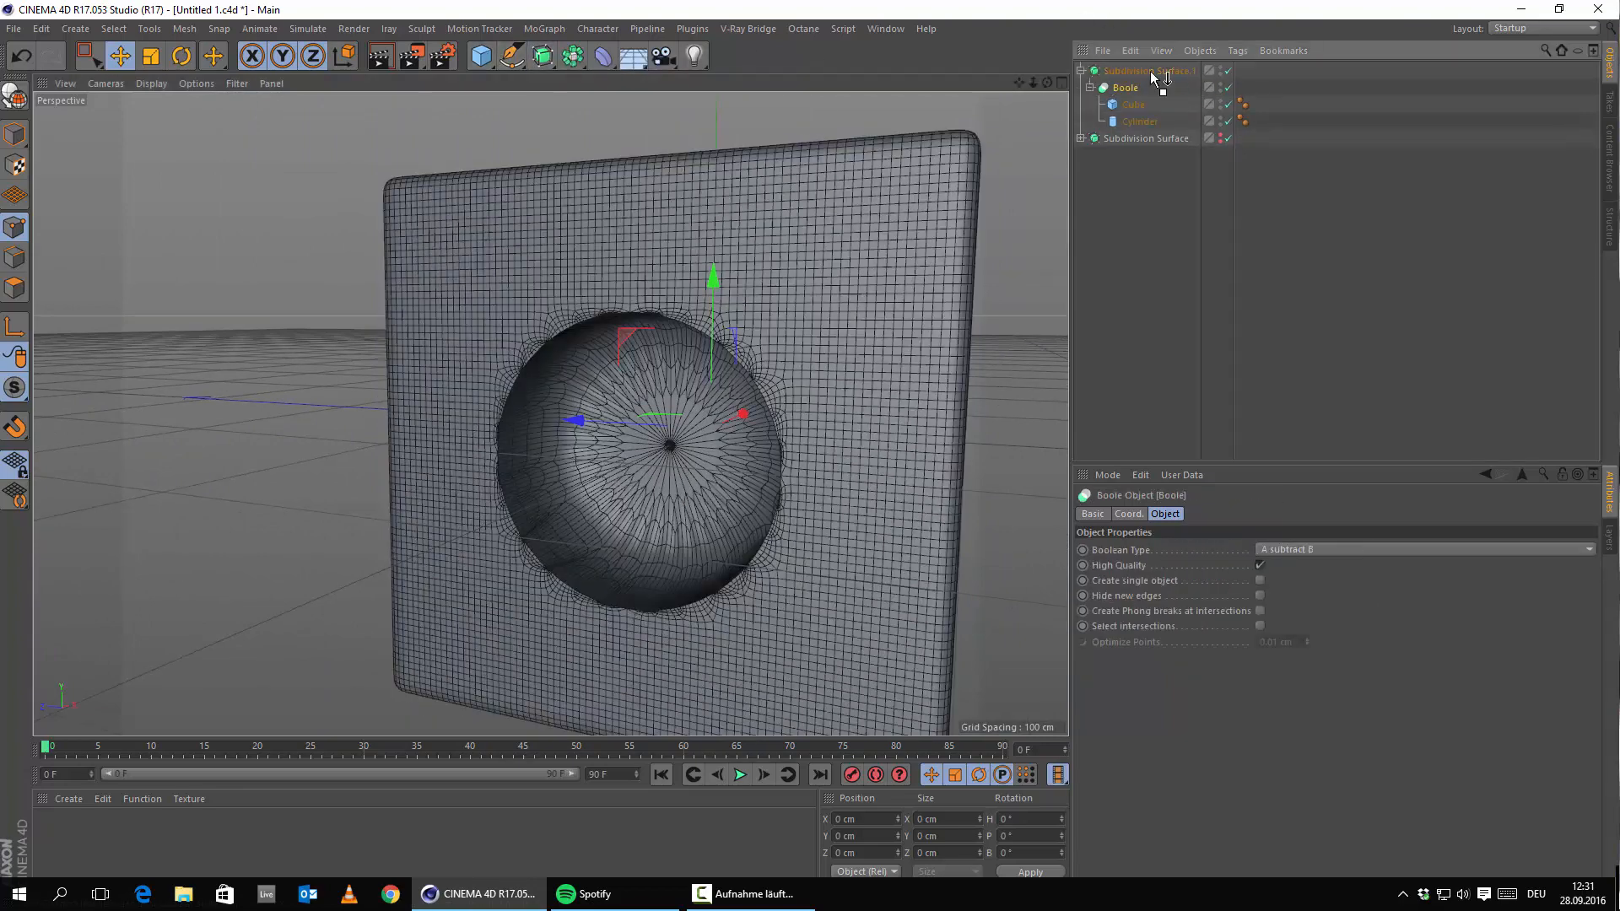
# Raise Subdivision Surface.1's editor subdivision to 3 and inspect the smoothed hole.
pyautogui.click(1148, 71)
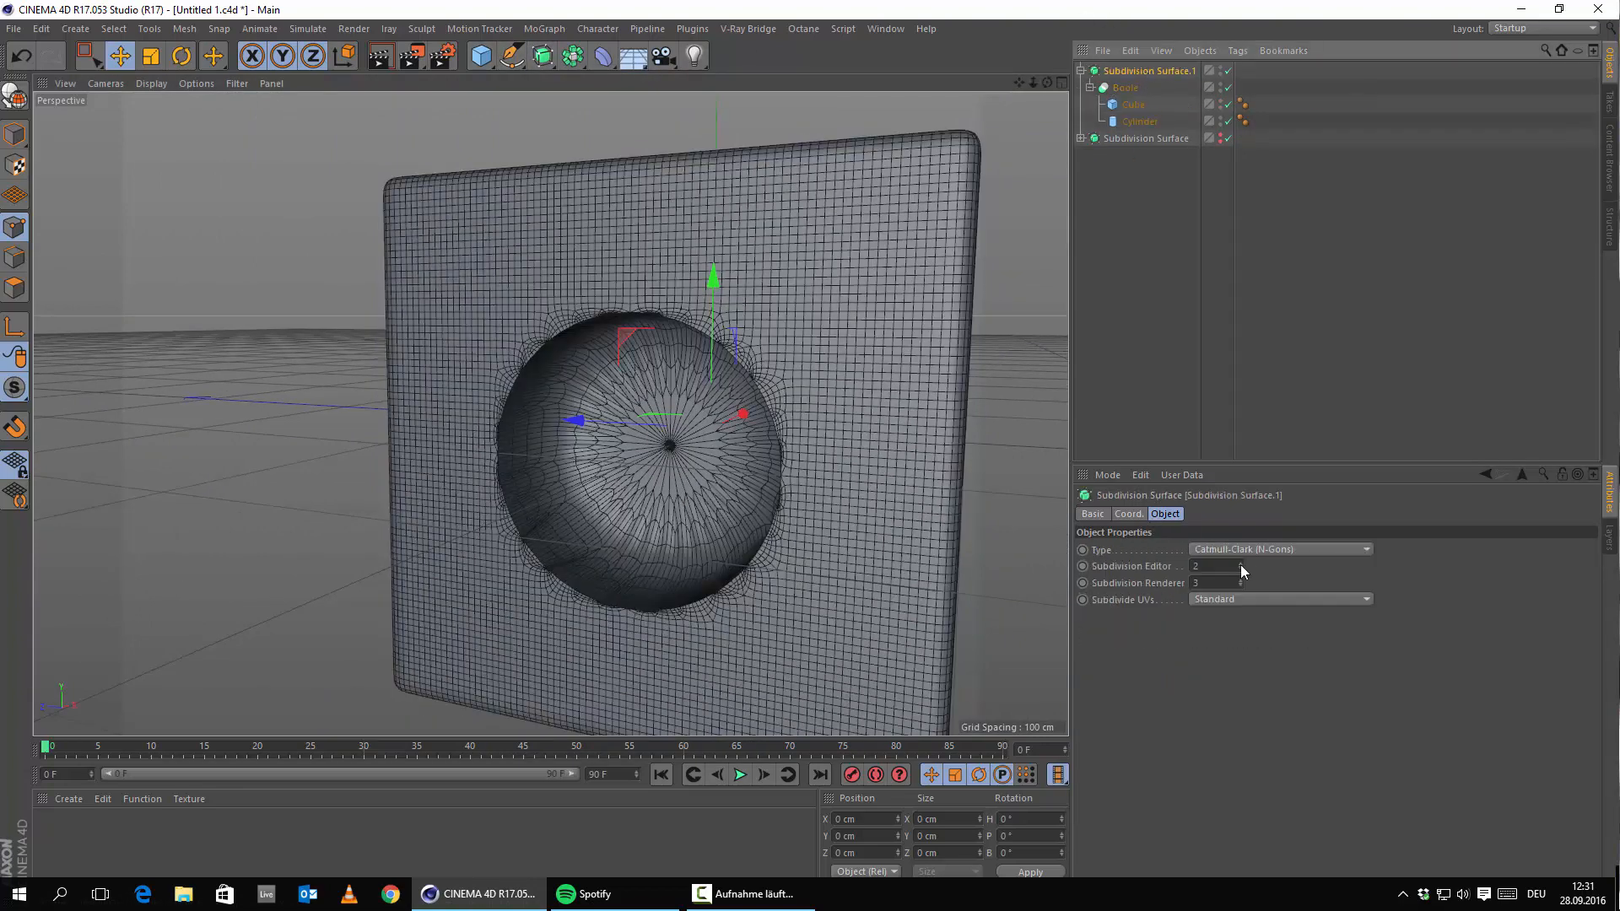
pyautogui.click(1240, 564)
pyautogui.keyDown('alt'); pyautogui.moveTo(550, 452); pyautogui.dragTo(615, 504, button='right'); pyautogui.keyUp('alt')
pyautogui.keyDown('alt'); pyautogui.moveTo(551, 414); pyautogui.dragTo(581, 336); pyautogui.keyUp('alt')
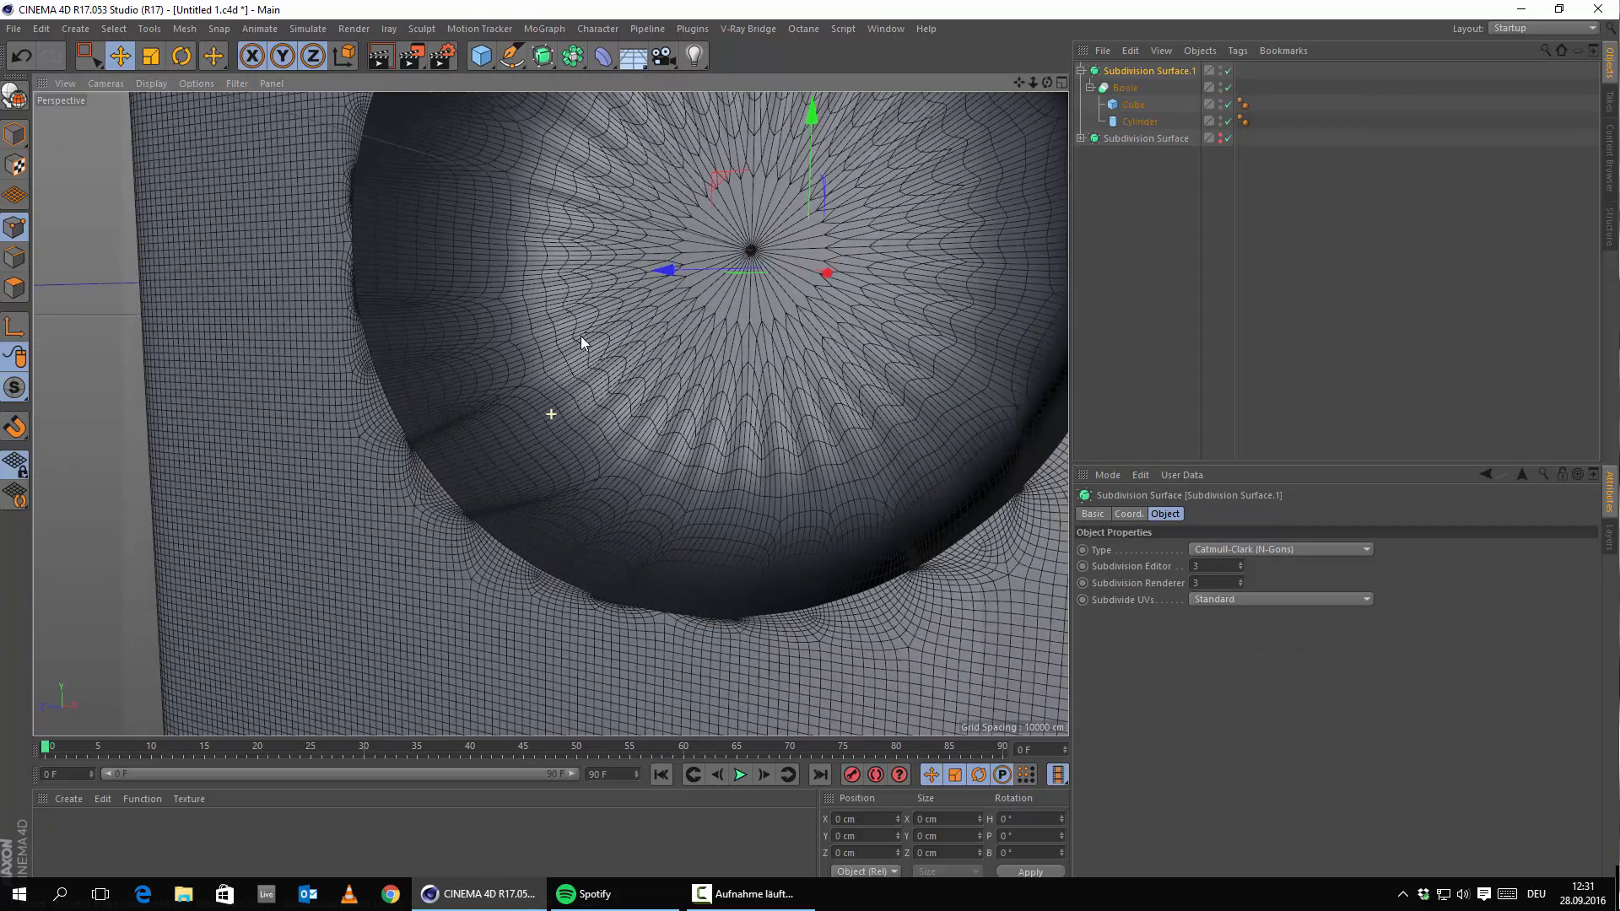
pyautogui.keyDown('alt'); pyautogui.moveTo(555, 450); pyautogui.dragTo(582, 463); pyautogui.keyUp('alt')
pyautogui.keyDown('alt'); pyautogui.moveTo(711, 629); pyautogui.dragTo(610, 639, button='right'); pyautogui.keyUp('alt')
pyautogui.keyDown('alt'); pyautogui.moveTo(606, 643); pyautogui.dragTo(480, 610); pyautogui.keyUp('alt')
pyautogui.keyDown('alt'); pyautogui.moveTo(662, 631); pyautogui.dragTo(748, 676); pyautogui.keyUp('alt')
pyautogui.keyDown('alt'); pyautogui.moveTo(731, 617); pyautogui.dragTo(665, 478, button='right'); pyautogui.keyUp('alt')
pyautogui.keyDown('alt'); pyautogui.moveTo(665, 477); pyautogui.dragTo(554, 361); pyautogui.keyUp('alt')
pyautogui.keyDown('alt'); pyautogui.moveTo(554, 361); pyautogui.dragTo(1031, 139, button='right'); pyautogui.keyUp('alt')
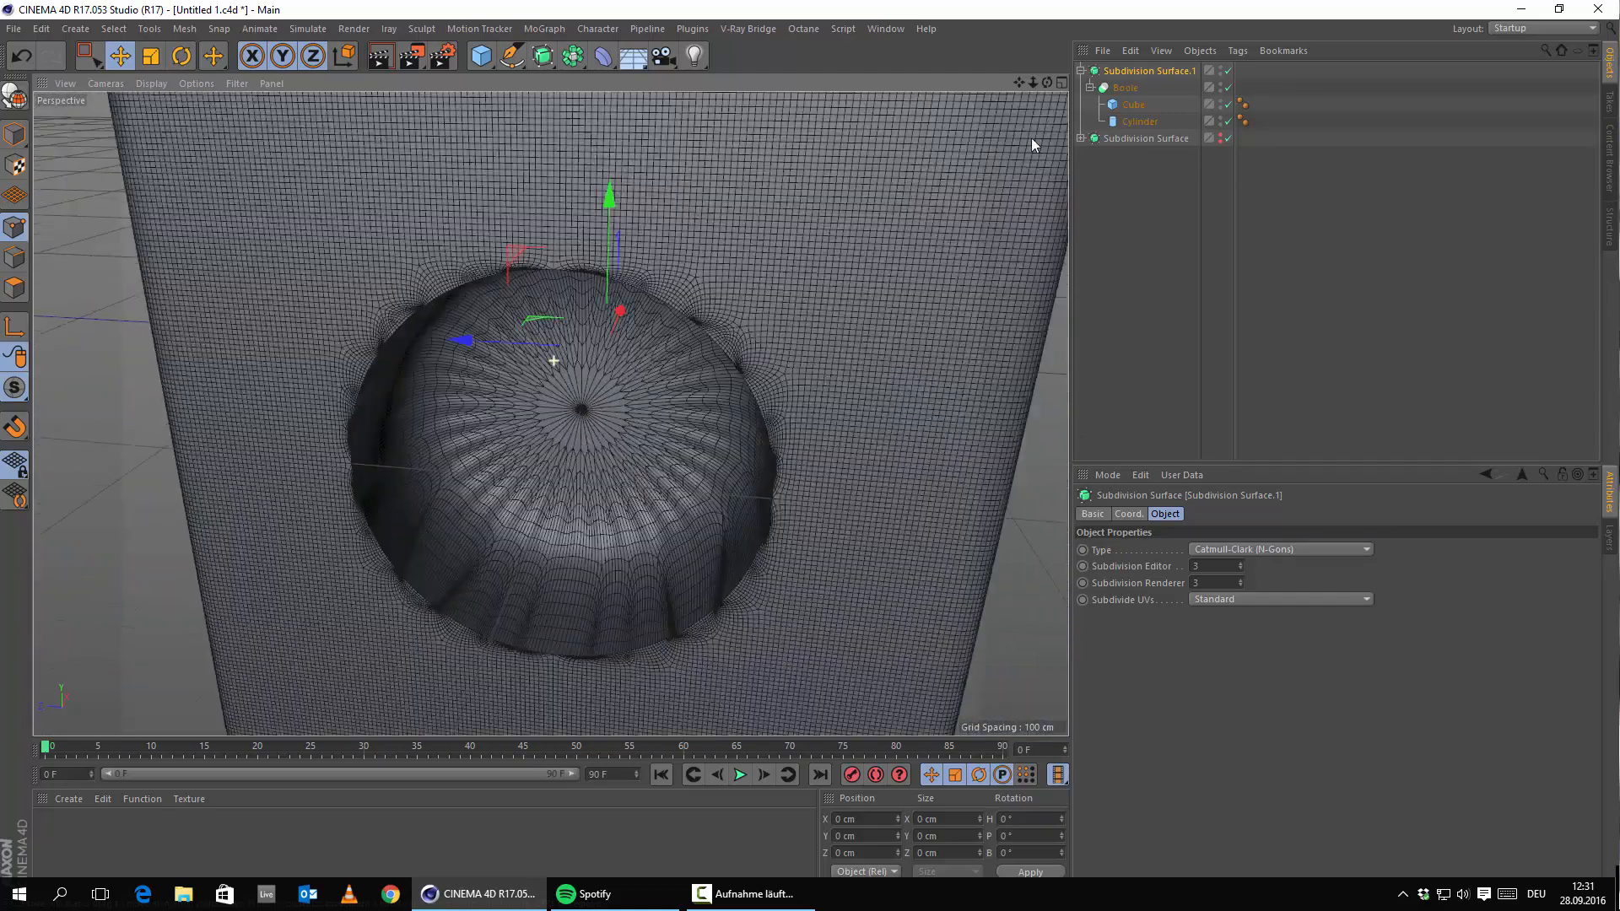
# Move the Boole back out of Subdivision Surface.1 and inspect the hole's crisp unsmoothed walls.
pyautogui.click(1124, 88)
pyautogui.click(1118, 71)
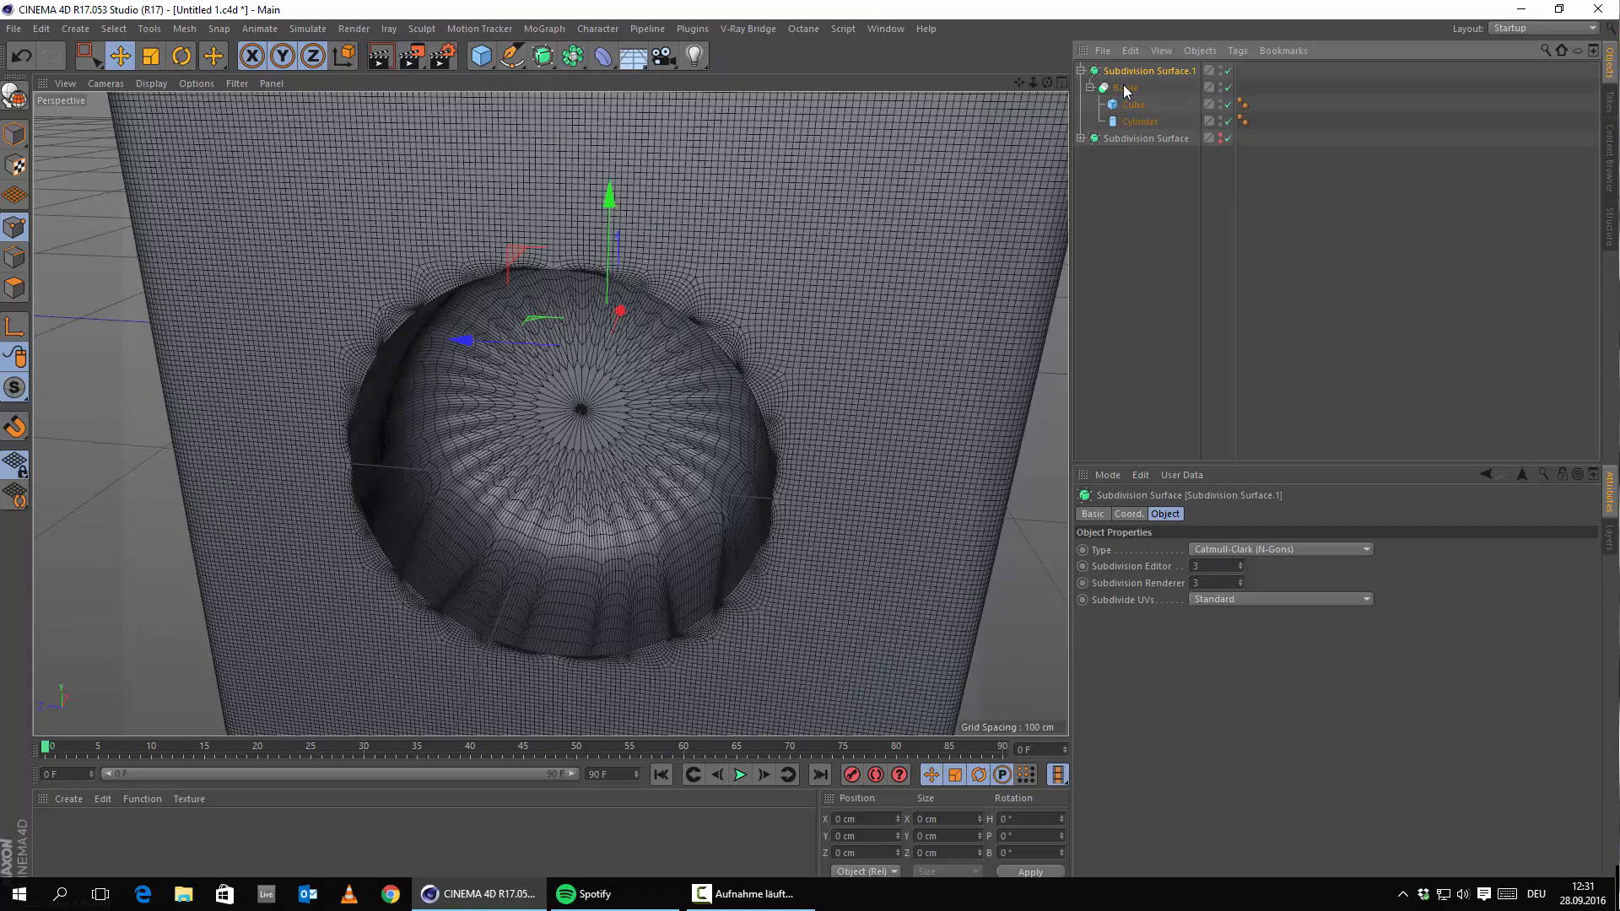
pyautogui.moveTo(1124, 87); pyautogui.dragTo(1136, 67)
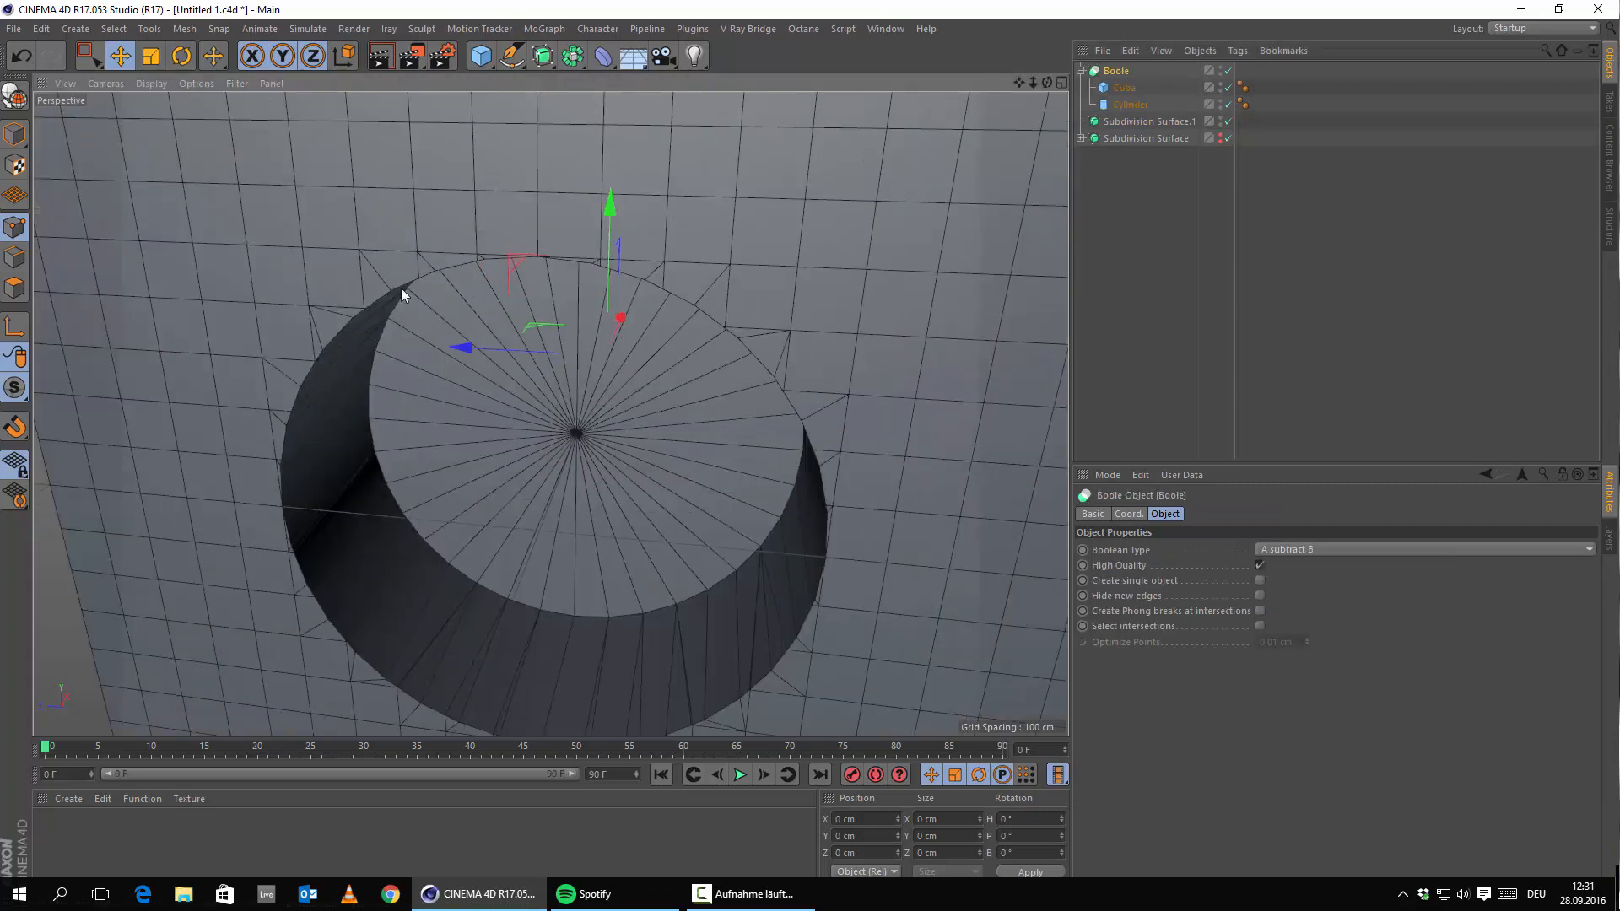
pyautogui.scroll(-5, 327, 298)
pyautogui.keyDown('alt'); pyautogui.moveTo(484, 554); pyautogui.dragTo(545, 528); pyautogui.keyUp('alt')
pyautogui.keyDown('alt'); pyautogui.moveTo(545, 528); pyautogui.dragTo(577, 519, button='middle'); pyautogui.keyUp('alt')
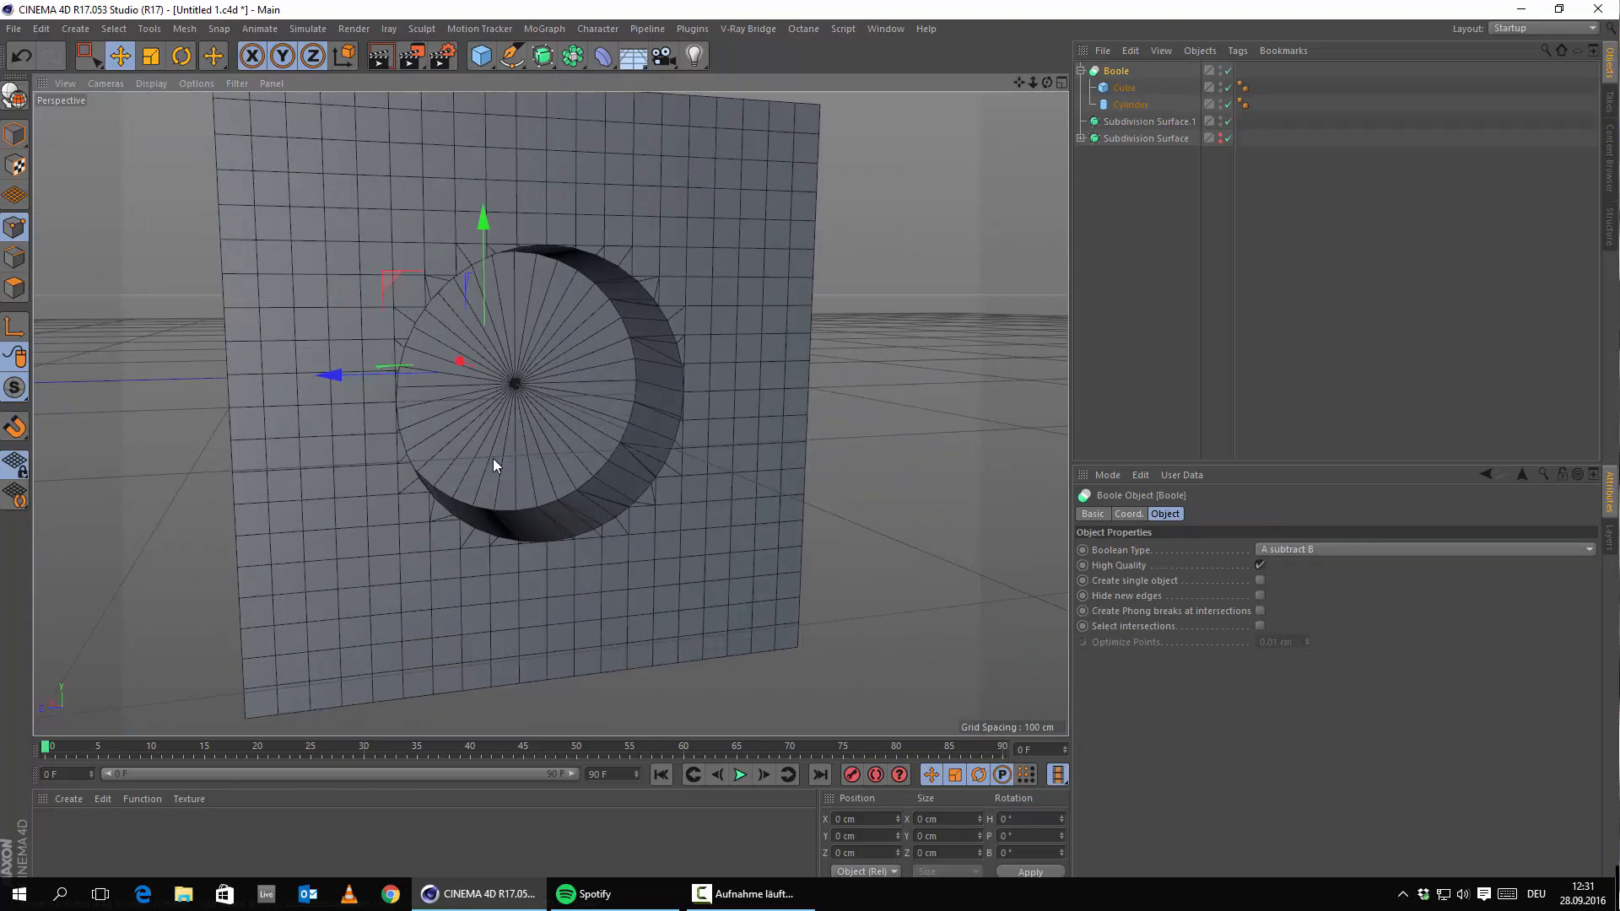
pyautogui.scroll(5, 509, 376)
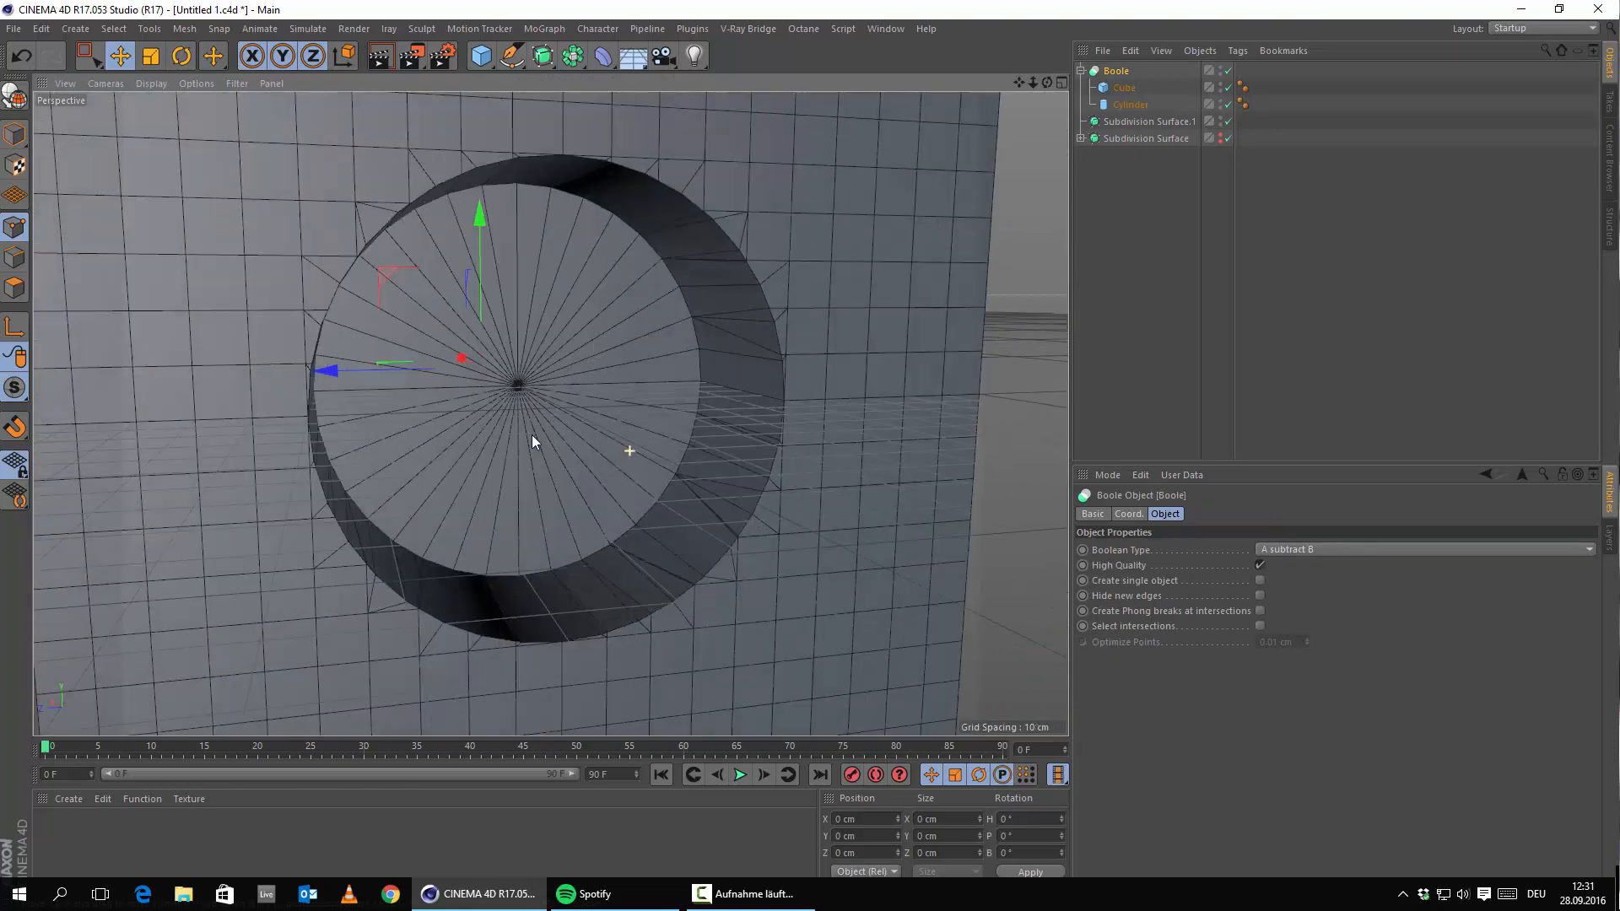
pyautogui.keyDown('alt'); pyautogui.moveTo(595, 493); pyautogui.dragTo(550, 412); pyautogui.keyUp('alt')
pyautogui.keyDown('alt'); pyautogui.moveTo(550, 412); pyautogui.dragTo(675, 458, button='middle'); pyautogui.keyUp('alt')
pyautogui.scroll(-5, 674, 459)
pyautogui.keyDown('alt'); pyautogui.moveTo(692, 560); pyautogui.dragTo(569, 387); pyautogui.keyUp('alt')
pyautogui.scroll(5, 569, 387)
pyautogui.keyDown('alt'); pyautogui.moveTo(762, 599); pyautogui.dragTo(594, 526); pyautogui.keyUp('alt')
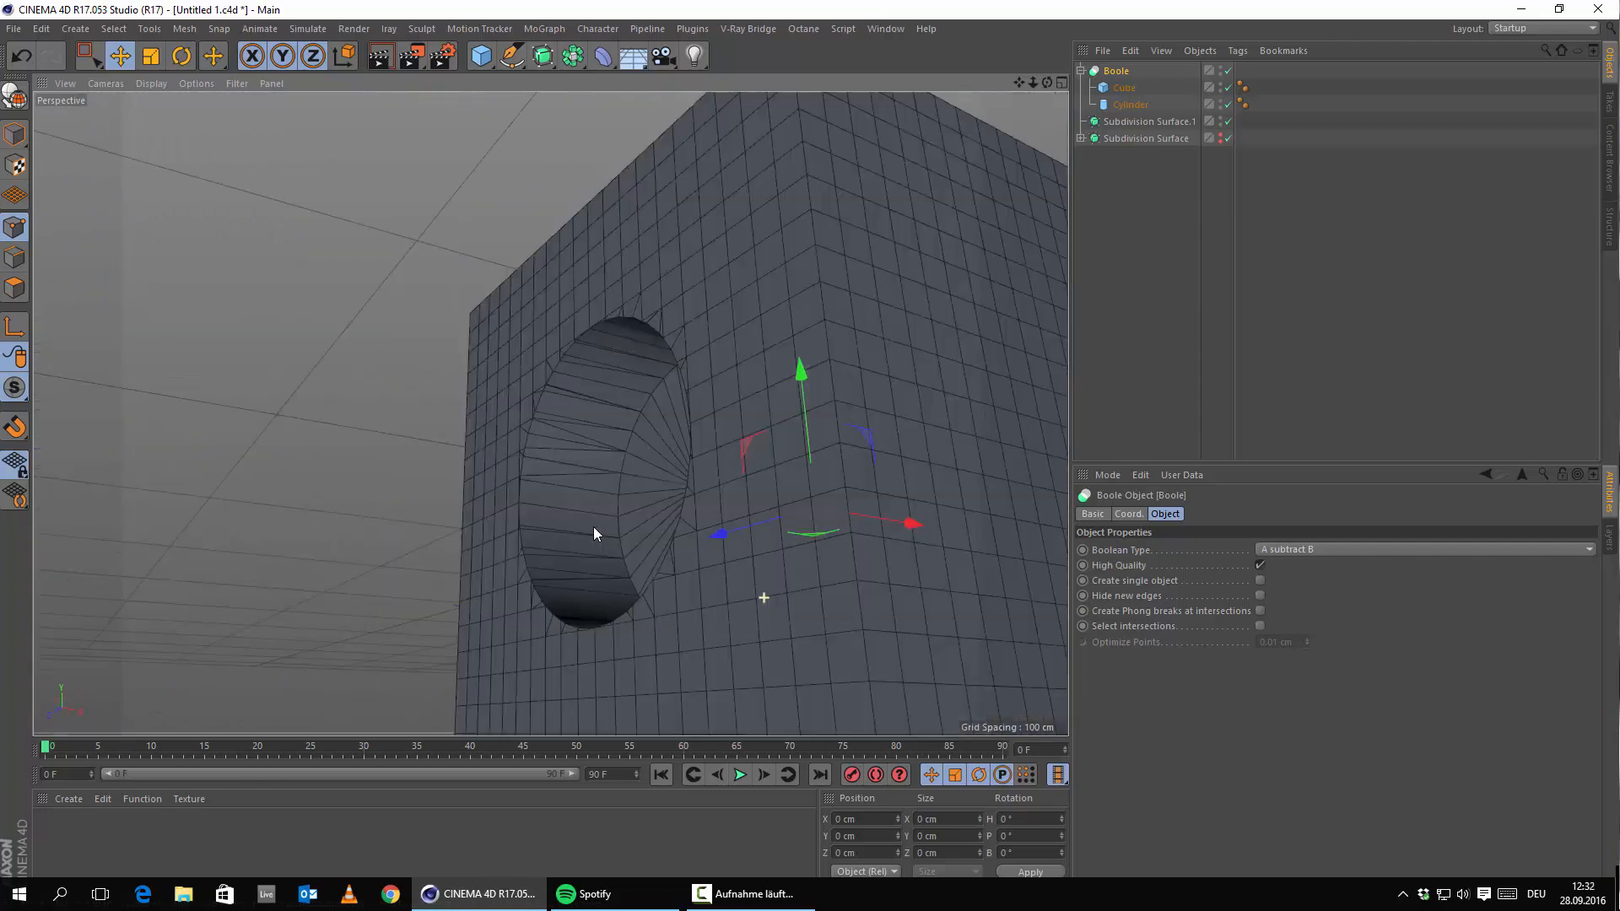
pyautogui.keyDown('alt'); pyautogui.moveTo(672, 471); pyautogui.dragTo(654, 382, button='middle'); pyautogui.keyUp('alt')
pyautogui.keyDown('alt'); pyautogui.moveTo(618, 481); pyautogui.dragTo(688, 521); pyautogui.keyUp('alt')
pyautogui.keyDown('alt'); pyautogui.moveTo(688, 521); pyautogui.dragTo(717, 596, button='middle'); pyautogui.keyUp('alt')
pyautogui.moveTo(717, 595)
pyautogui.keyDown('alt'); pyautogui.mouseDown()
pyautogui.moveTo(623, 564)
pyautogui.moveTo(709, 612)
pyautogui.mouseUp(); pyautogui.keyUp('alt')
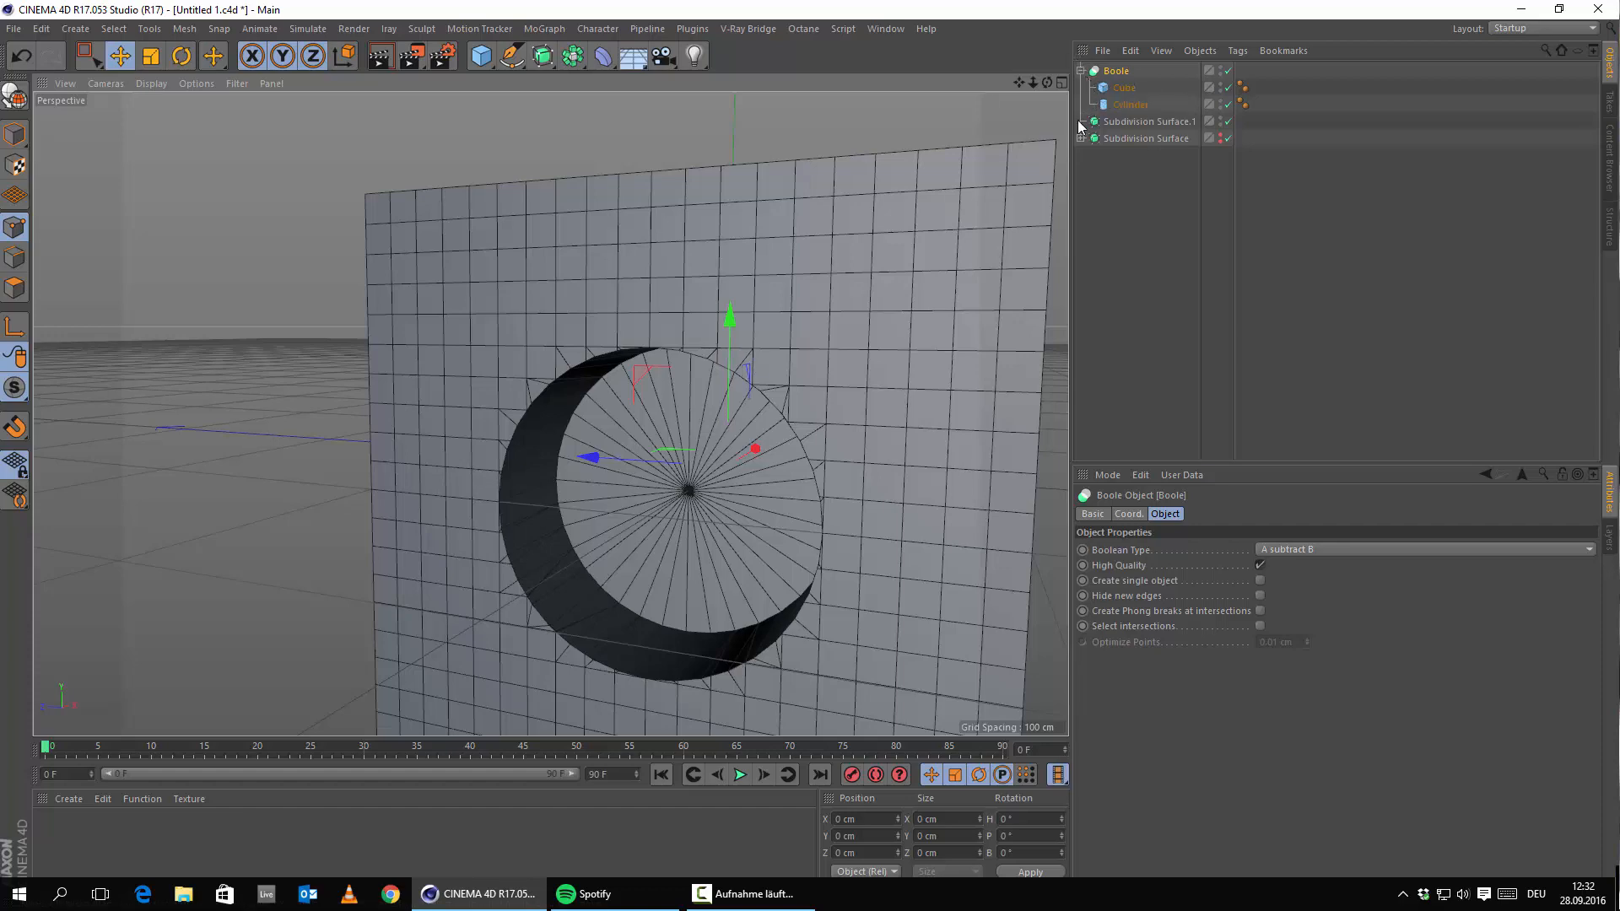
pyautogui.scroll(-5, 842, 462)
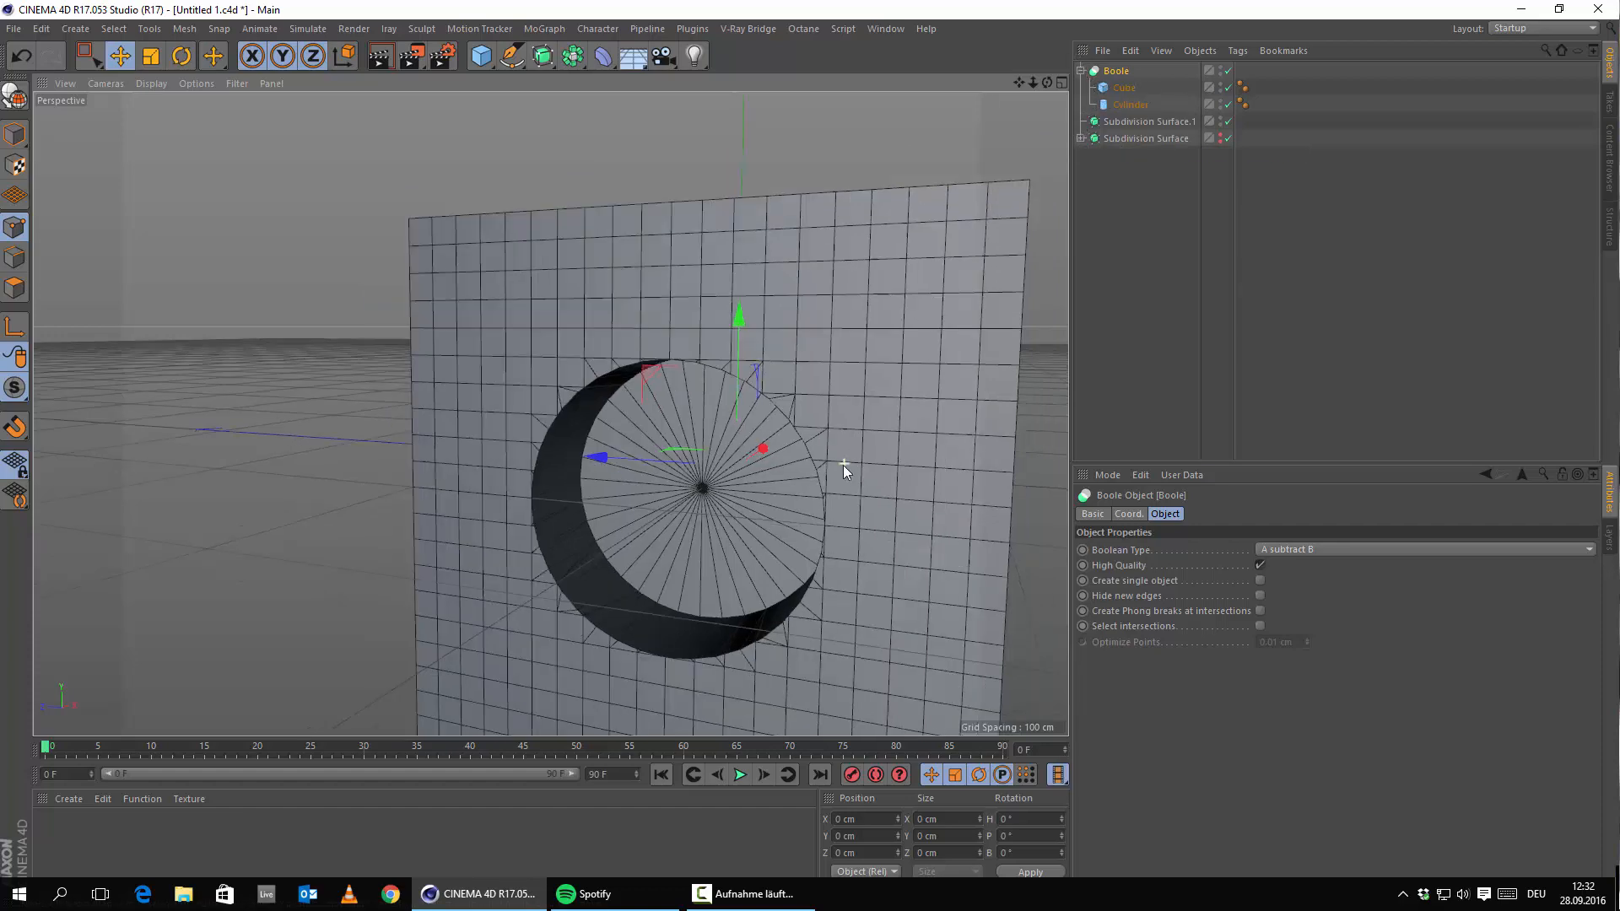
pyautogui.scroll(6, 795, 528)
pyautogui.keyDown('alt'); pyautogui.moveTo(791, 527); pyautogui.dragTo(729, 530); pyautogui.keyUp('alt')
pyautogui.scroll(-6, 700, 511)
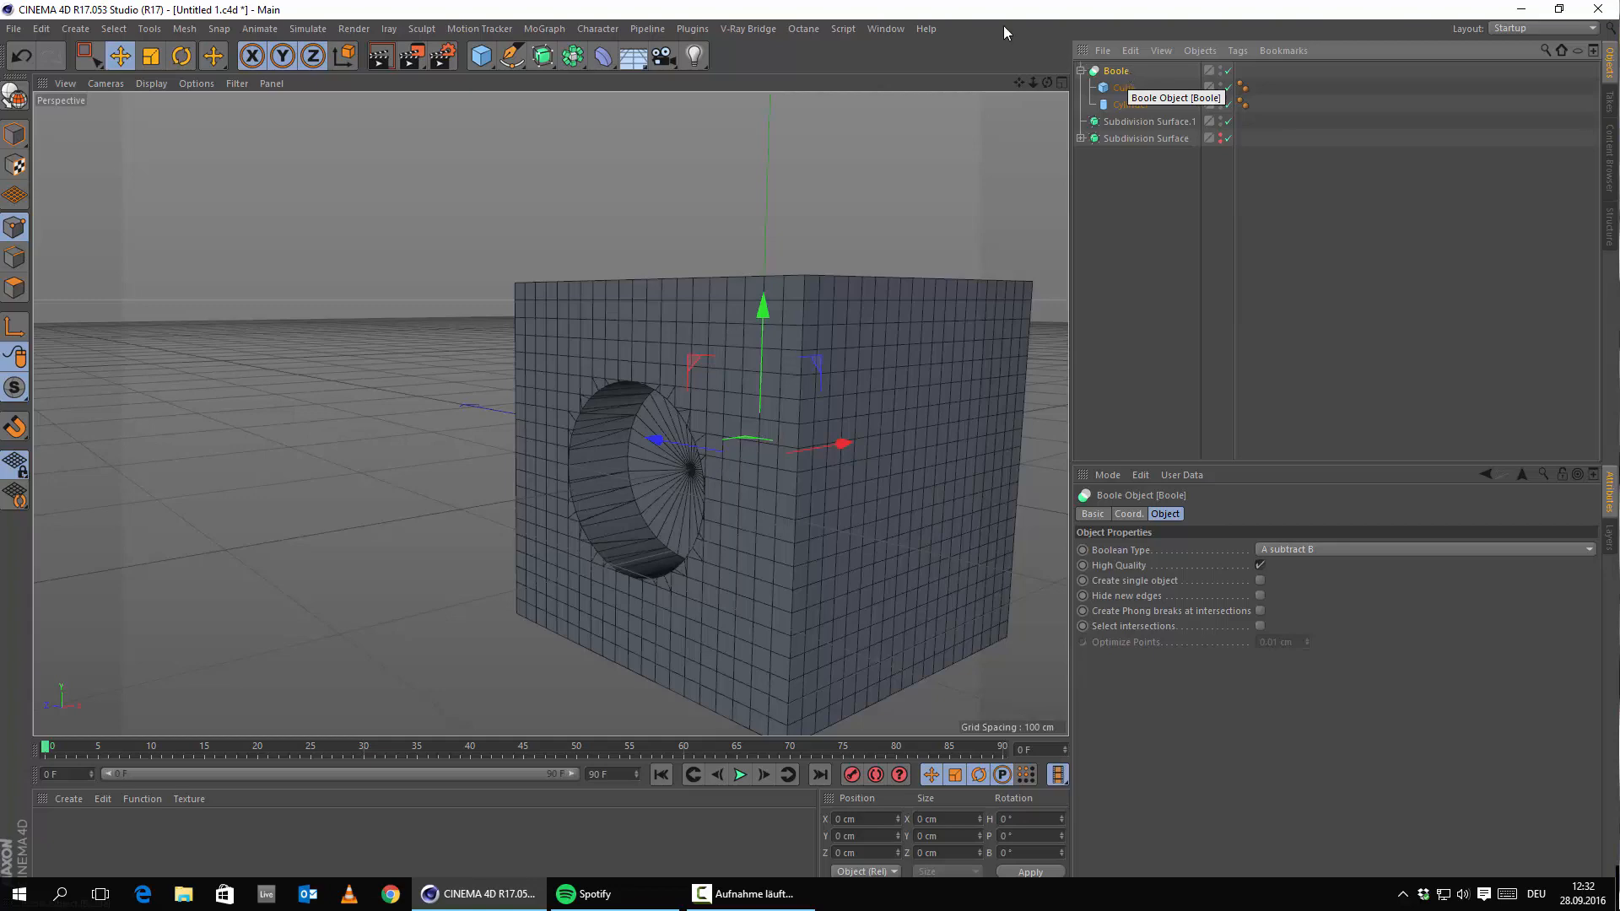
# Delete the Boole together with its Cube and Cylinder.
pyautogui.keyDown('alt'); pyautogui.moveTo(868, 308); pyautogui.dragTo(690, 443); pyautogui.keyUp('alt')
pyautogui.scroll(4, 717, 396)
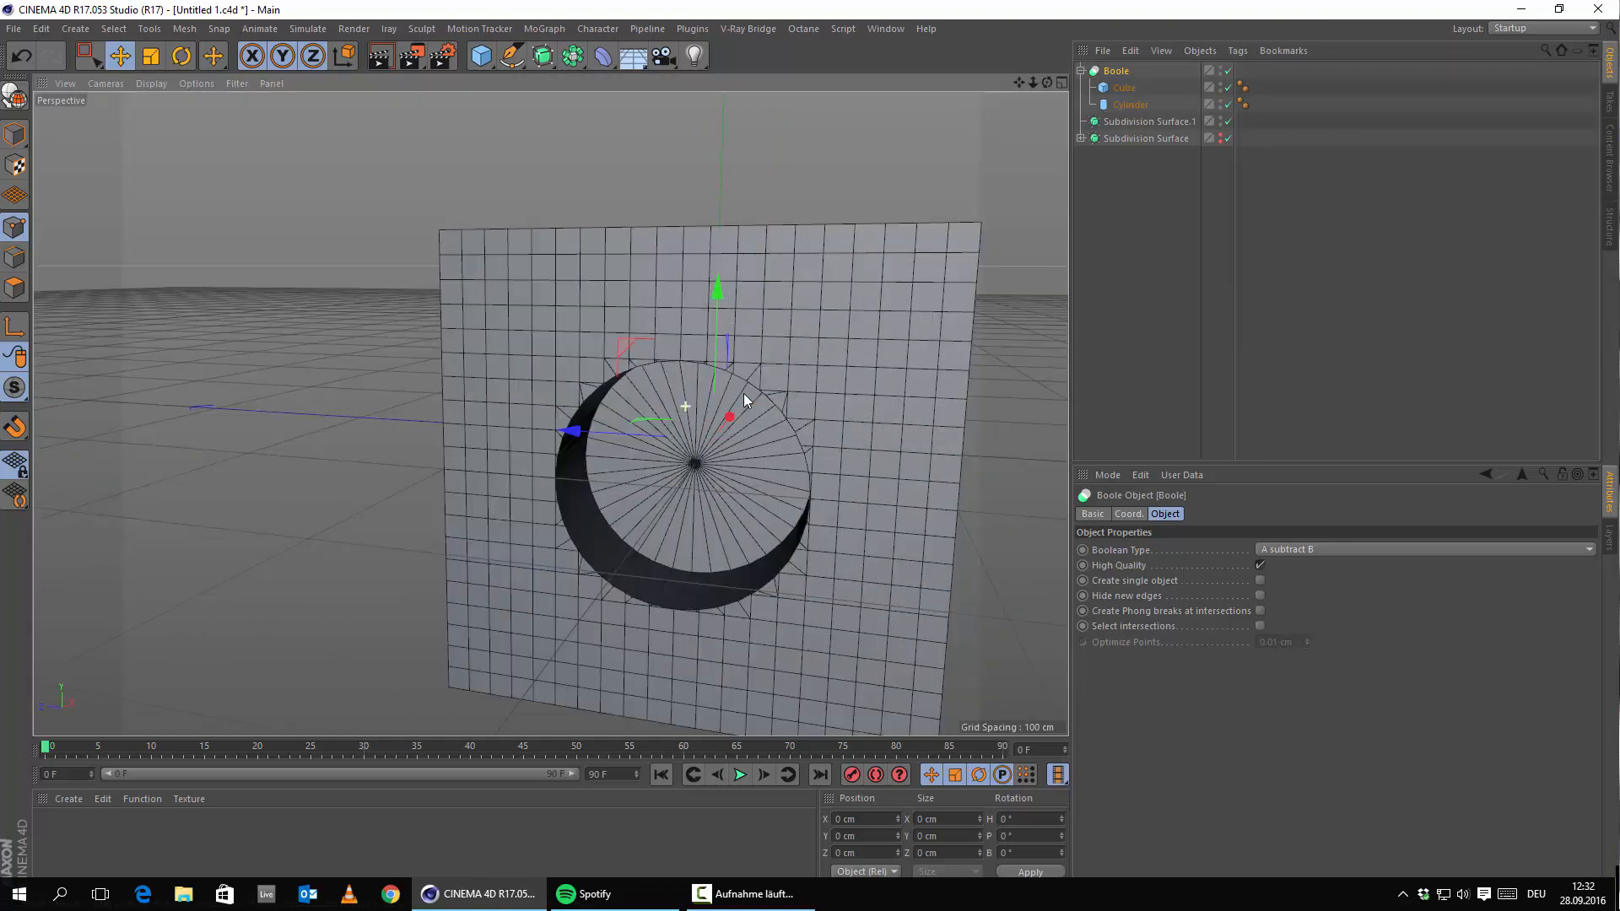
pyautogui.keyDown('alt'); pyautogui.moveTo(743, 394); pyautogui.dragTo(688, 393); pyautogui.keyUp('alt')
pyautogui.click(1106, 74)
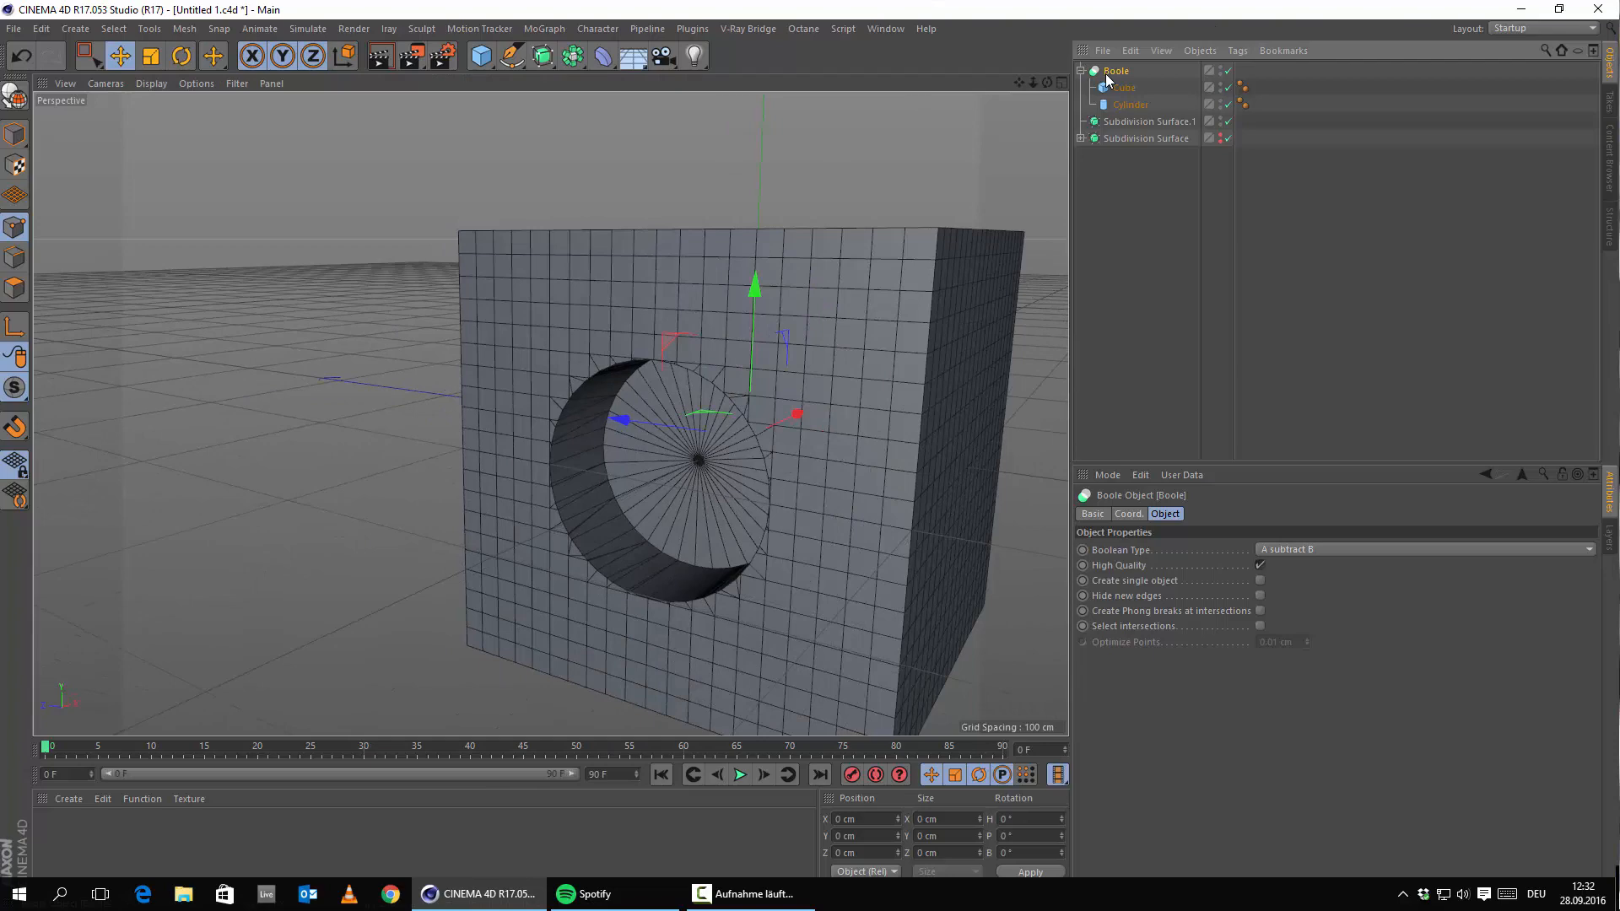
pyautogui.press('Delete')
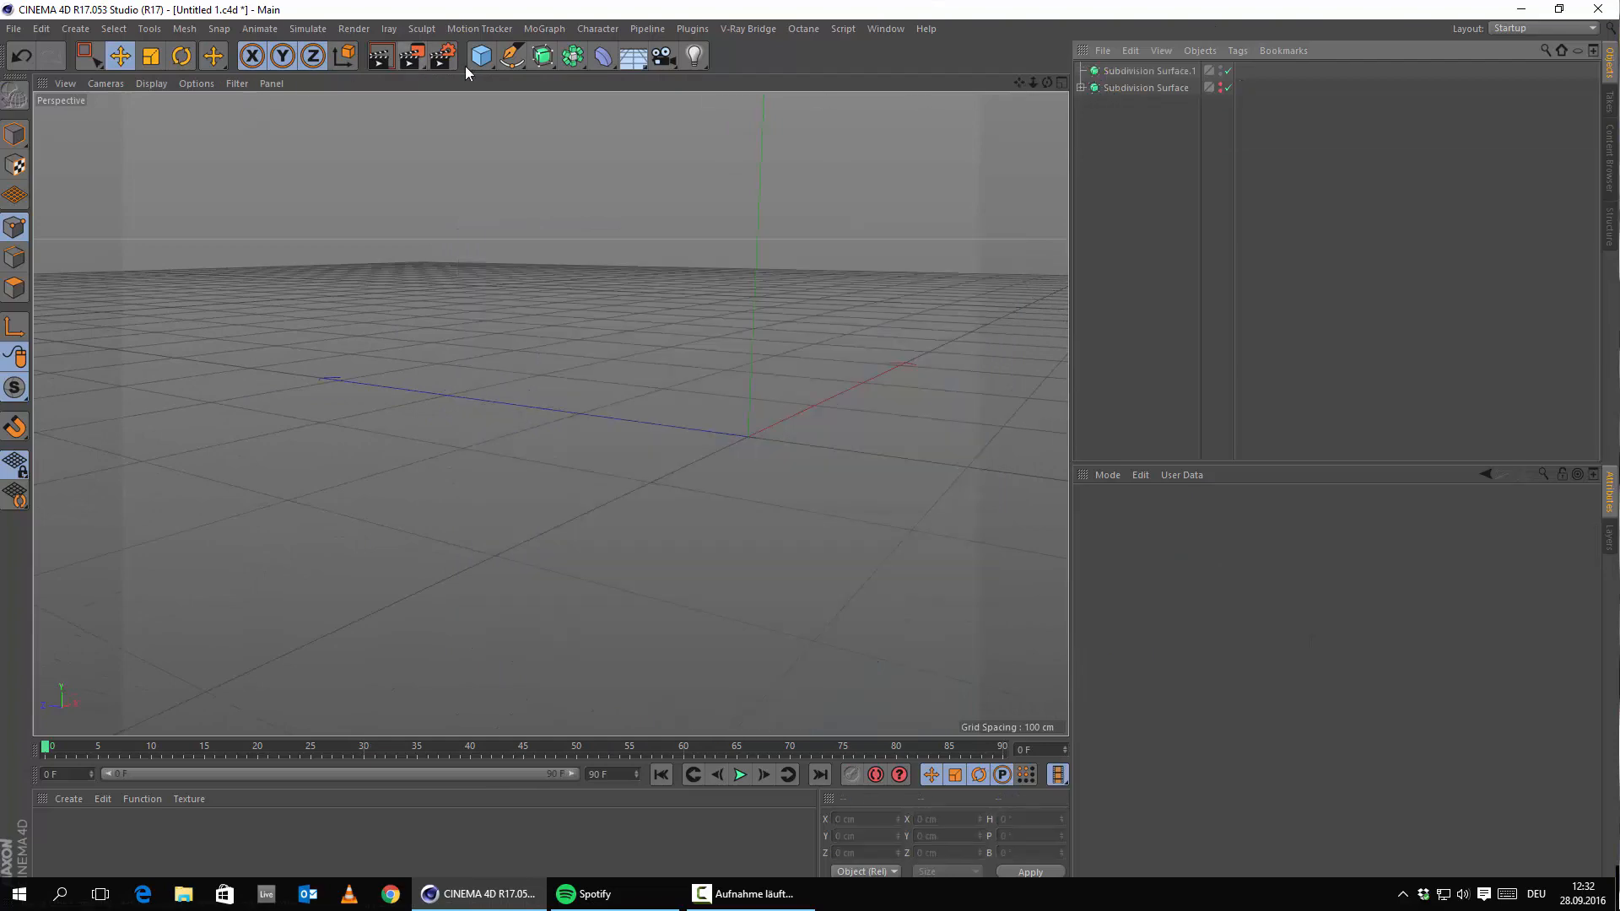
# Add a plane and set its width and height segments to 1.
pyautogui.moveTo(488, 82); pyautogui.dragTo(661, 108)
pyautogui.scroll(3, 647, 448)
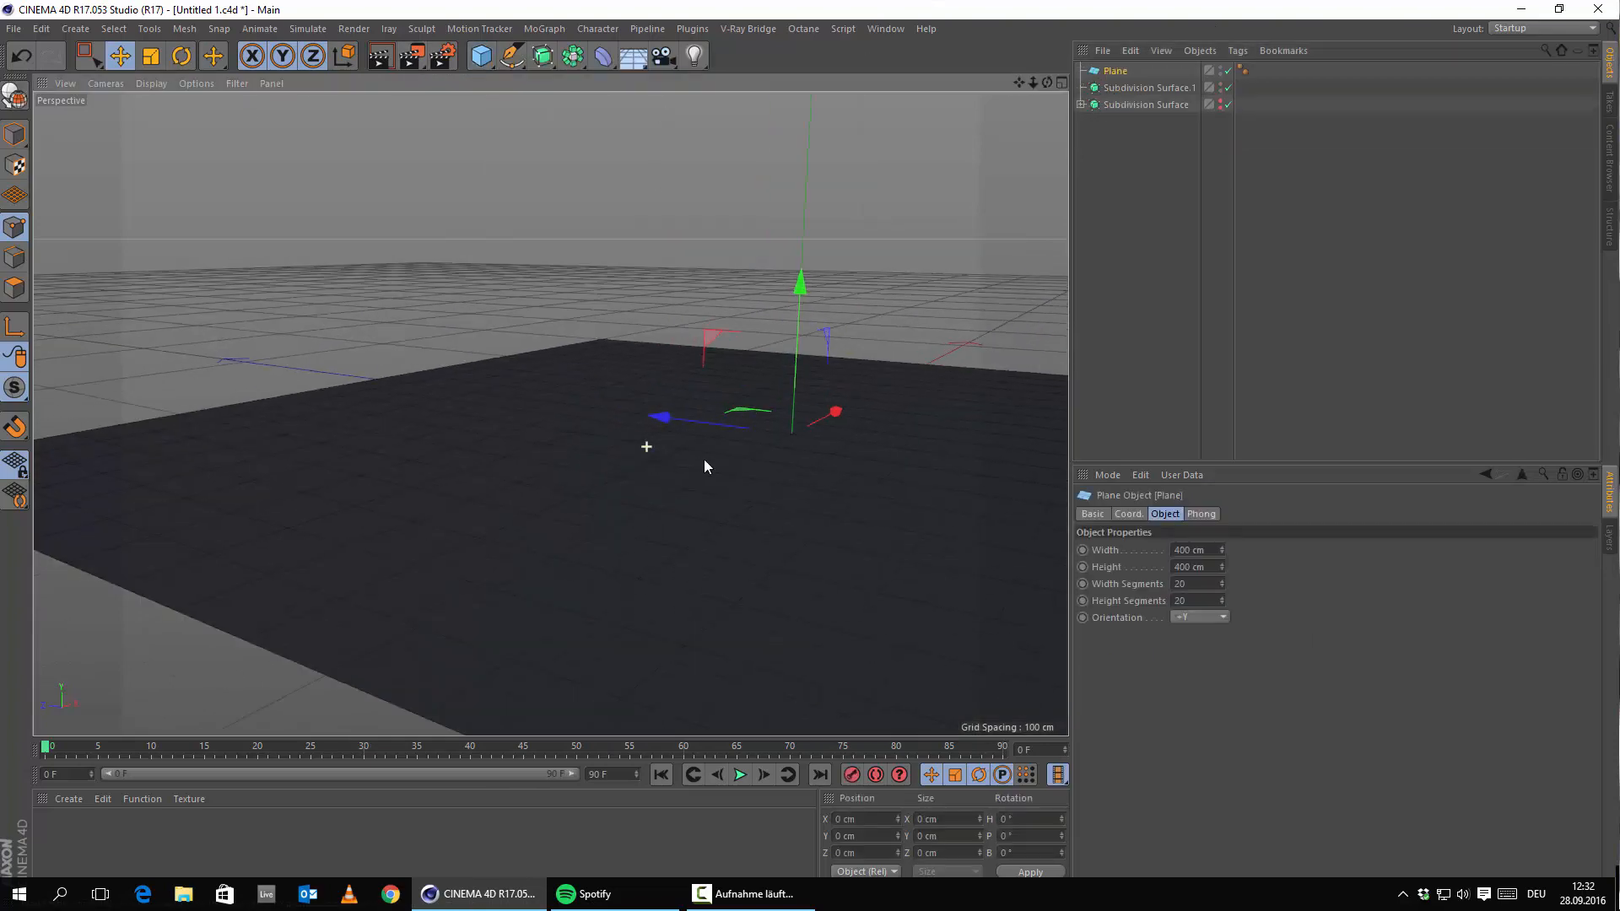
pyautogui.keyDown('alt'); pyautogui.moveTo(703, 459); pyautogui.dragTo(900, 520); pyautogui.keyUp('alt')
pyautogui.doubleClick(1189, 583)
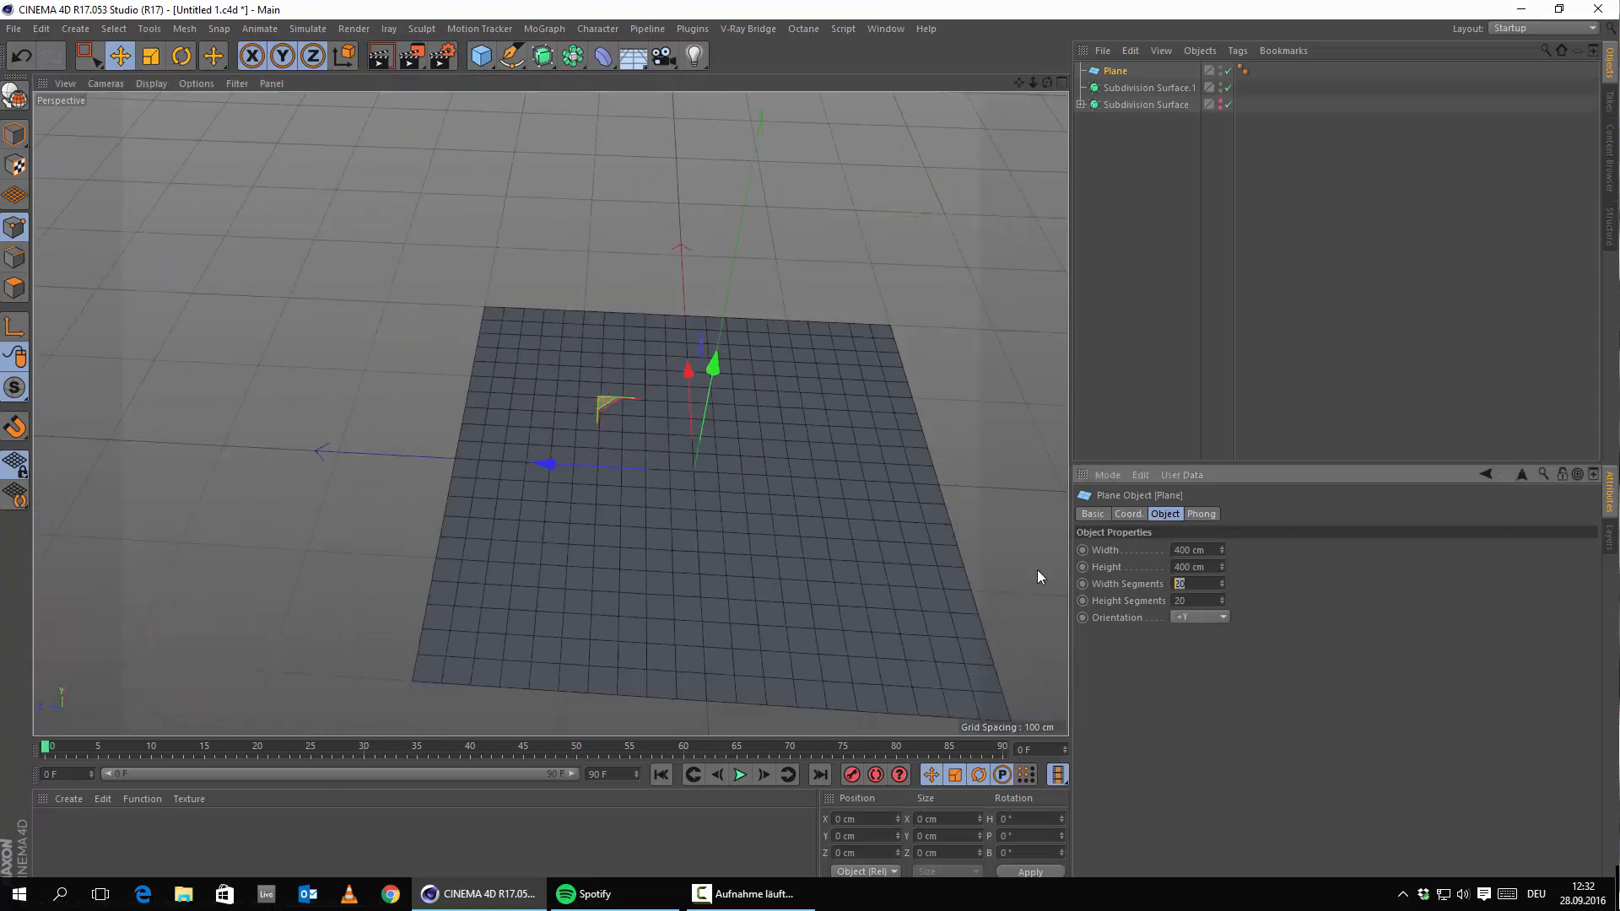
pyautogui.write('1')
pyautogui.press('Return')
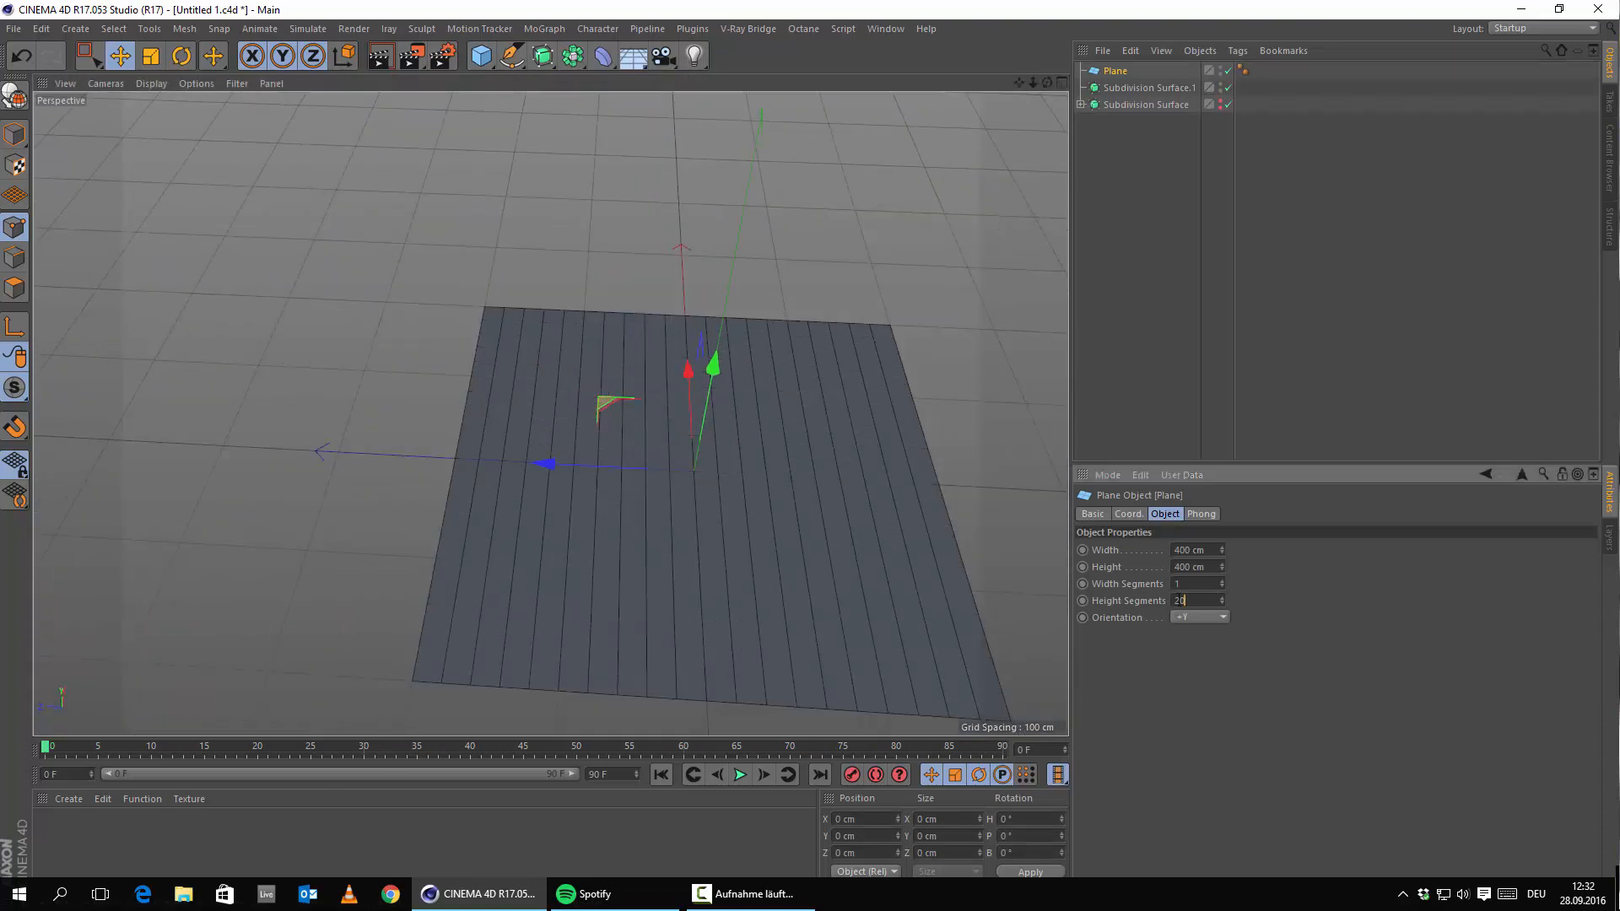
pyautogui.write('1')
pyautogui.press('Return')
pyautogui.keyDown('alt'); pyautogui.moveTo(558, 568); pyautogui.dragTo(516, 135); pyautogui.keyUp('alt')
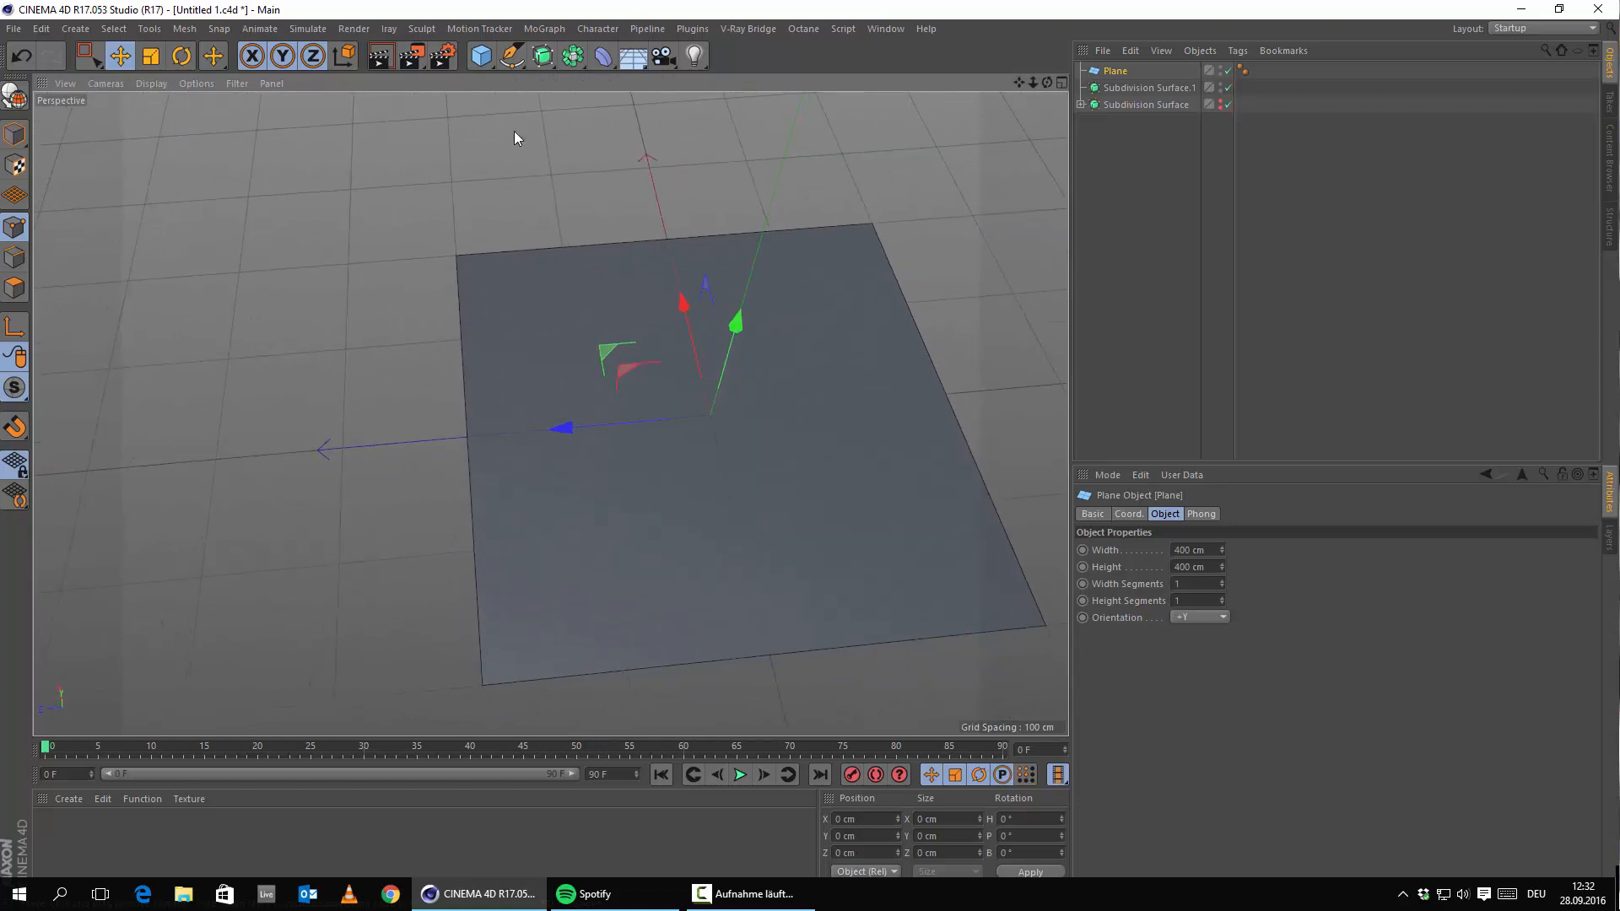
# Add a cylinder and set its rotation segments to 8.
pyautogui.click(483, 66)
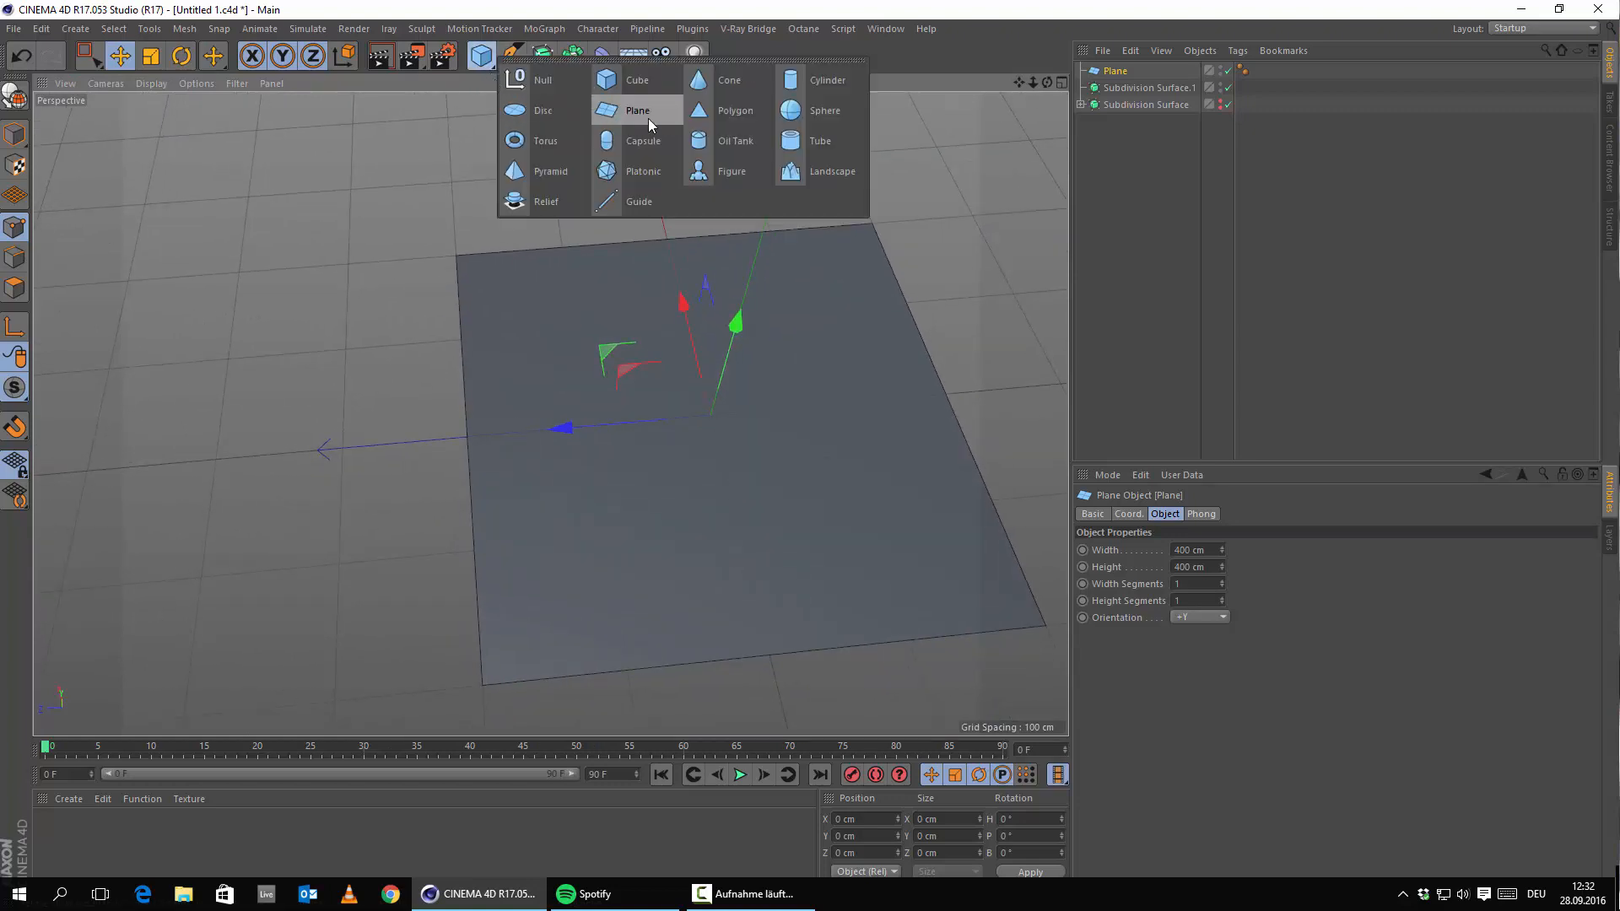
pyautogui.click(799, 80)
pyautogui.moveTo(641, 462)
pyautogui.keyDown('alt'); pyautogui.mouseDown()
pyautogui.moveTo(712, 467)
pyautogui.moveTo(675, 525)
pyautogui.moveTo(663, 463)
pyautogui.mouseUp(); pyautogui.keyUp('alt')
pyautogui.scroll(5, 663, 463)
pyautogui.keyDown('alt'); pyautogui.moveTo(663, 465); pyautogui.dragTo(671, 704, button='middle'); pyautogui.keyUp('alt')
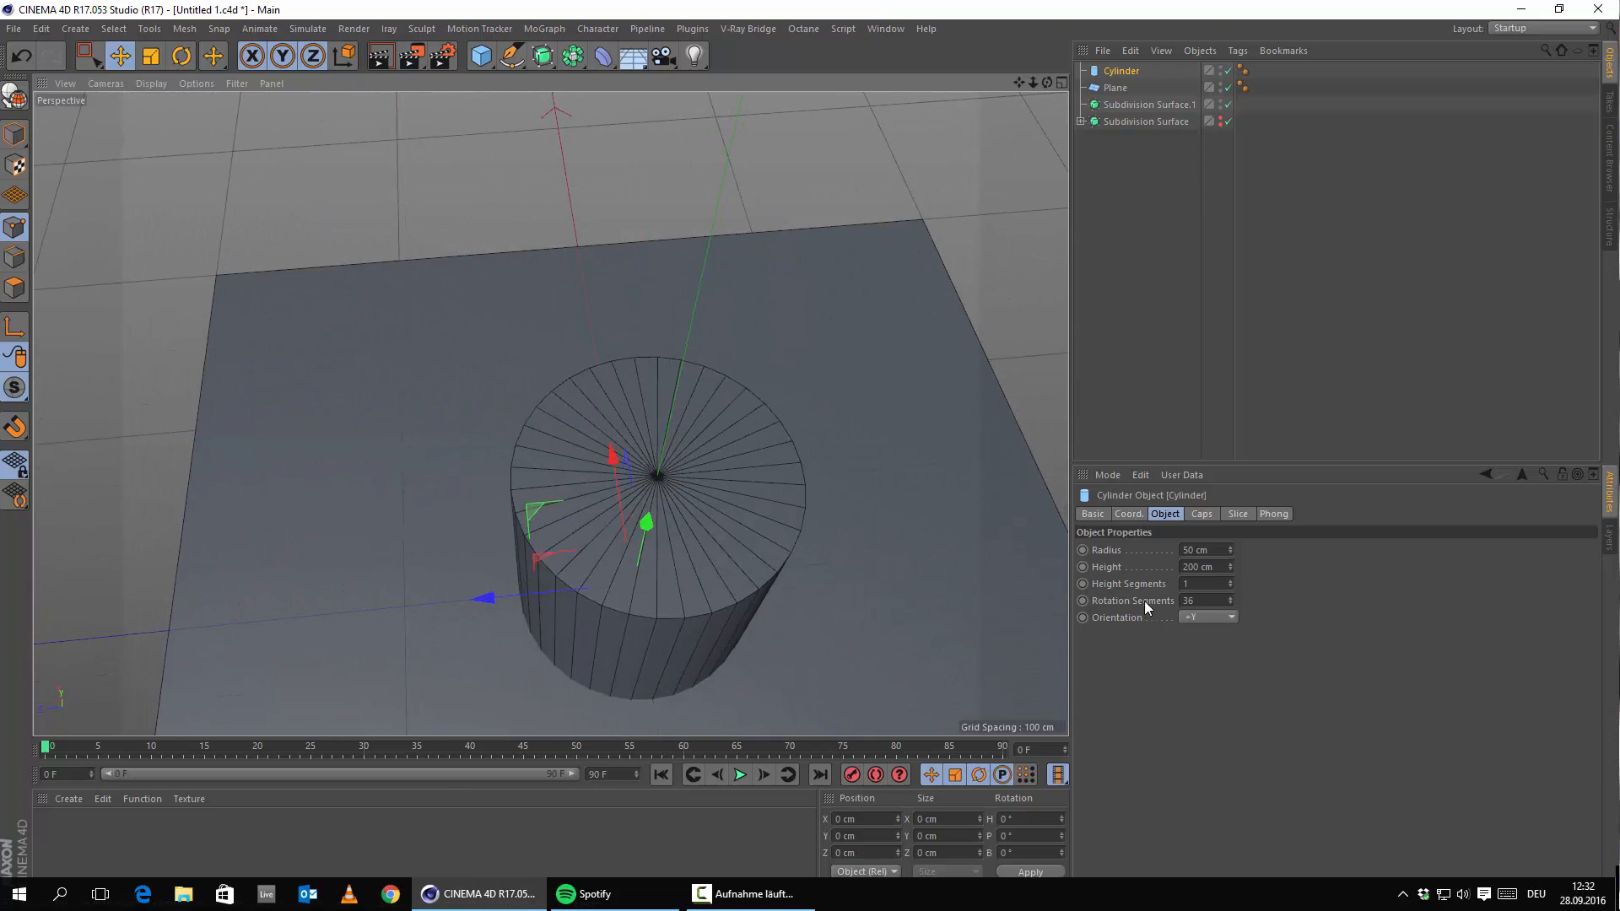
pyautogui.click(1193, 600)
pyautogui.write('0')
pyautogui.press('Return')
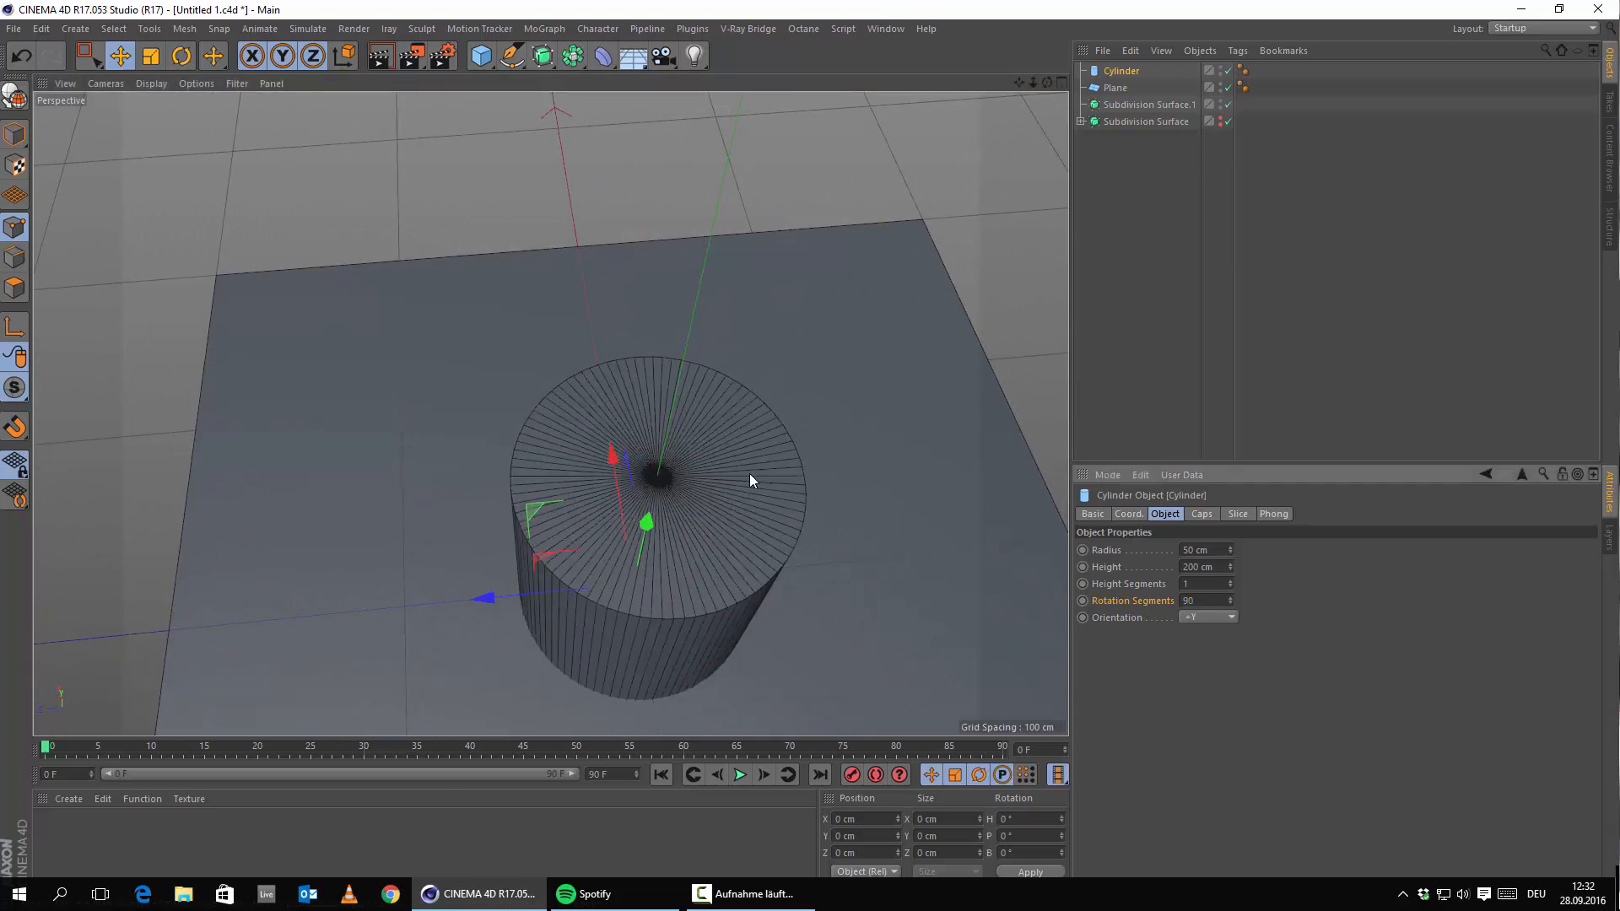
pyautogui.keyDown('alt'); pyautogui.moveTo(750, 475); pyautogui.dragTo(783, 388, button='middle'); pyautogui.keyUp('alt')
pyautogui.click(1207, 600)
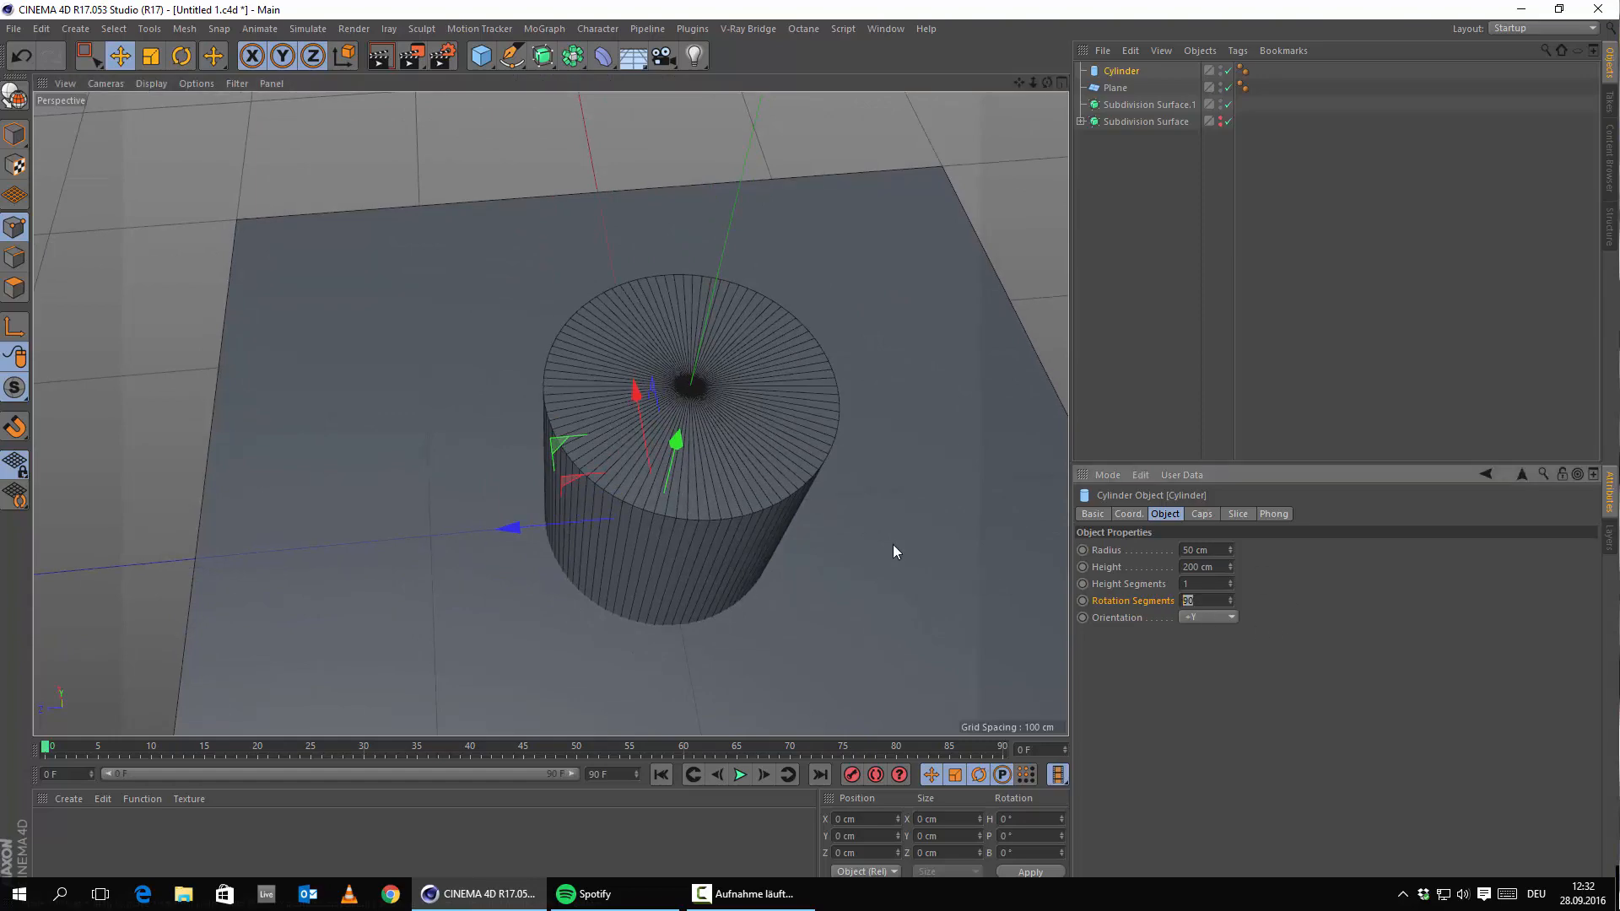
pyautogui.write('8')
pyautogui.press('Return')
# Orbit and pan the view to frame the octagonal cylinder on the plane.
pyautogui.keyDown('alt'); pyautogui.moveTo(848, 544); pyautogui.dragTo(711, 405); pyautogui.keyUp('alt')
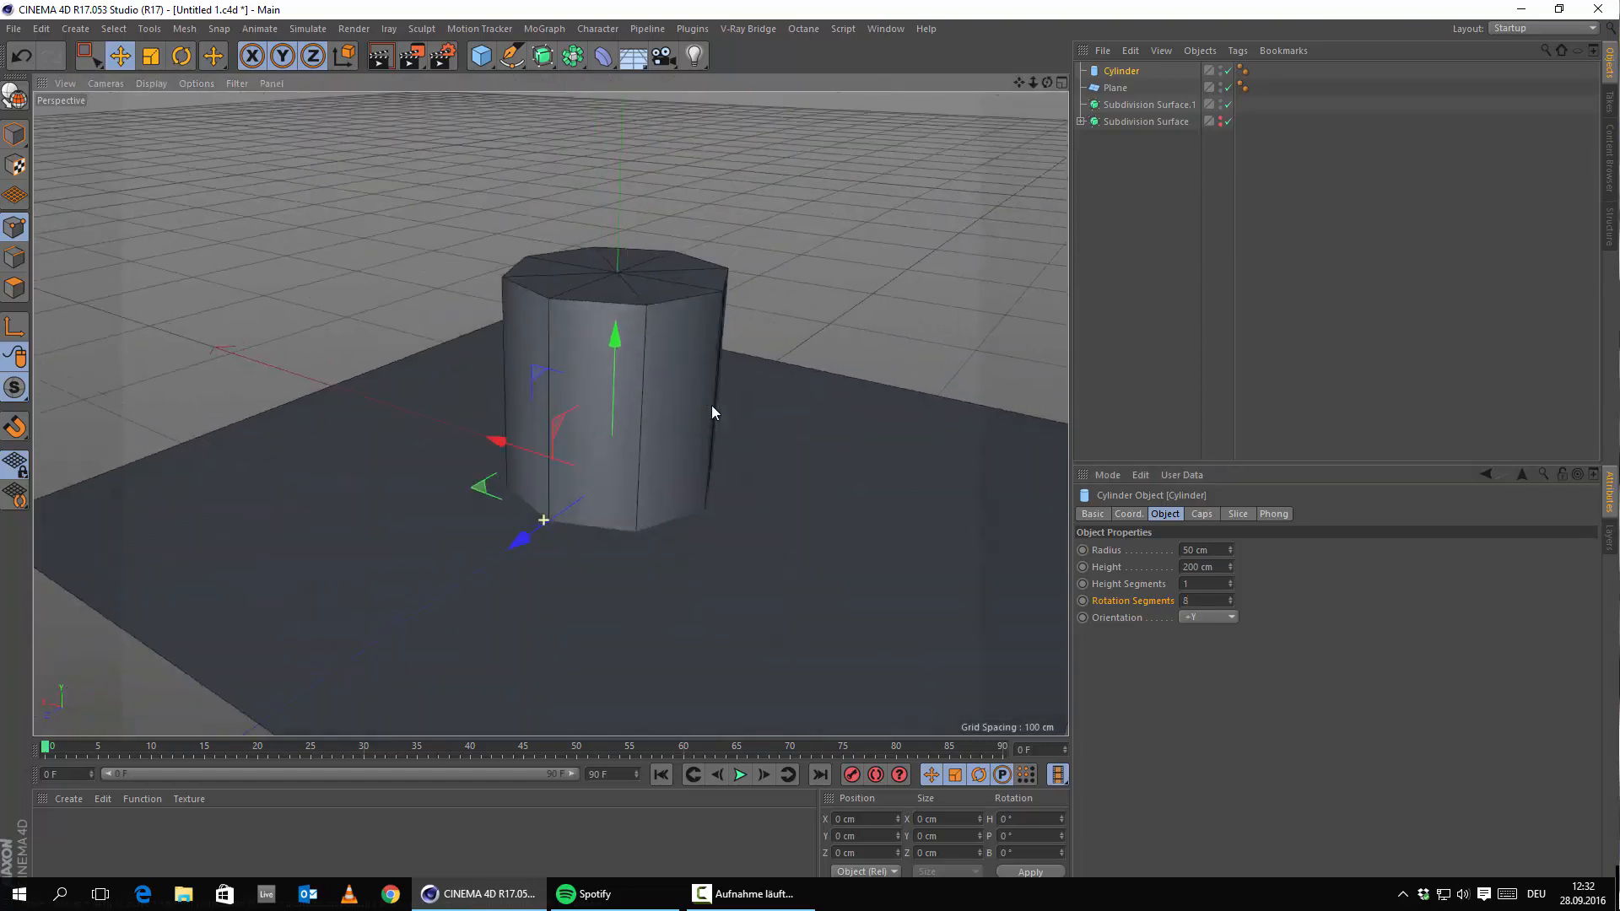
pyautogui.keyDown('alt'); pyautogui.moveTo(603, 498); pyautogui.dragTo(731, 331, button='middle'); pyautogui.keyUp('alt')
pyautogui.keyDown('alt'); pyautogui.moveTo(640, 415); pyautogui.dragTo(710, 514); pyautogui.keyUp('alt')
pyautogui.keyDown('alt'); pyautogui.moveTo(623, 415); pyautogui.dragTo(681, 597, button='middle'); pyautogui.keyUp('alt')
pyautogui.keyDown('alt'); pyautogui.moveTo(625, 536); pyautogui.dragTo(772, 528); pyautogui.keyUp('alt')
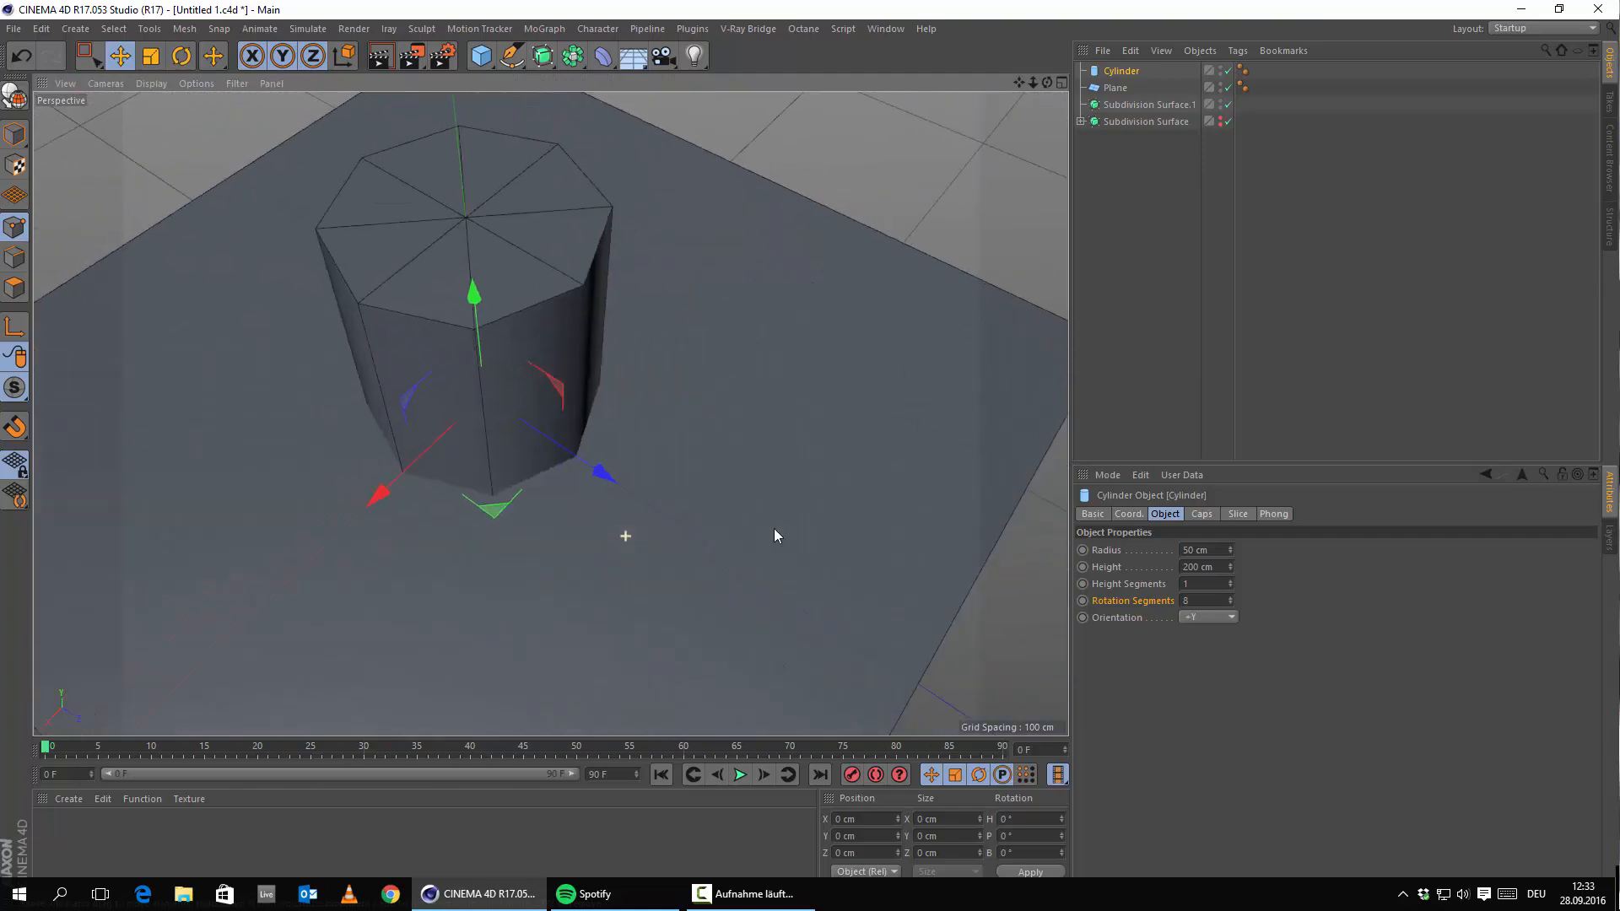
pyautogui.keyDown('alt'); pyautogui.moveTo(460, 529); pyautogui.dragTo(743, 492, button='middle'); pyautogui.keyUp('alt')
pyautogui.keyDown('alt'); pyautogui.moveTo(565, 528); pyautogui.dragTo(413, 499); pyautogui.keyUp('alt')
pyautogui.keyDown('alt'); pyautogui.moveTo(589, 517); pyautogui.dragTo(560, 275, button='middle'); pyautogui.keyUp('alt')
pyautogui.keyDown('alt'); pyautogui.moveTo(717, 363); pyautogui.dragTo(580, 350); pyautogui.keyUp('alt')
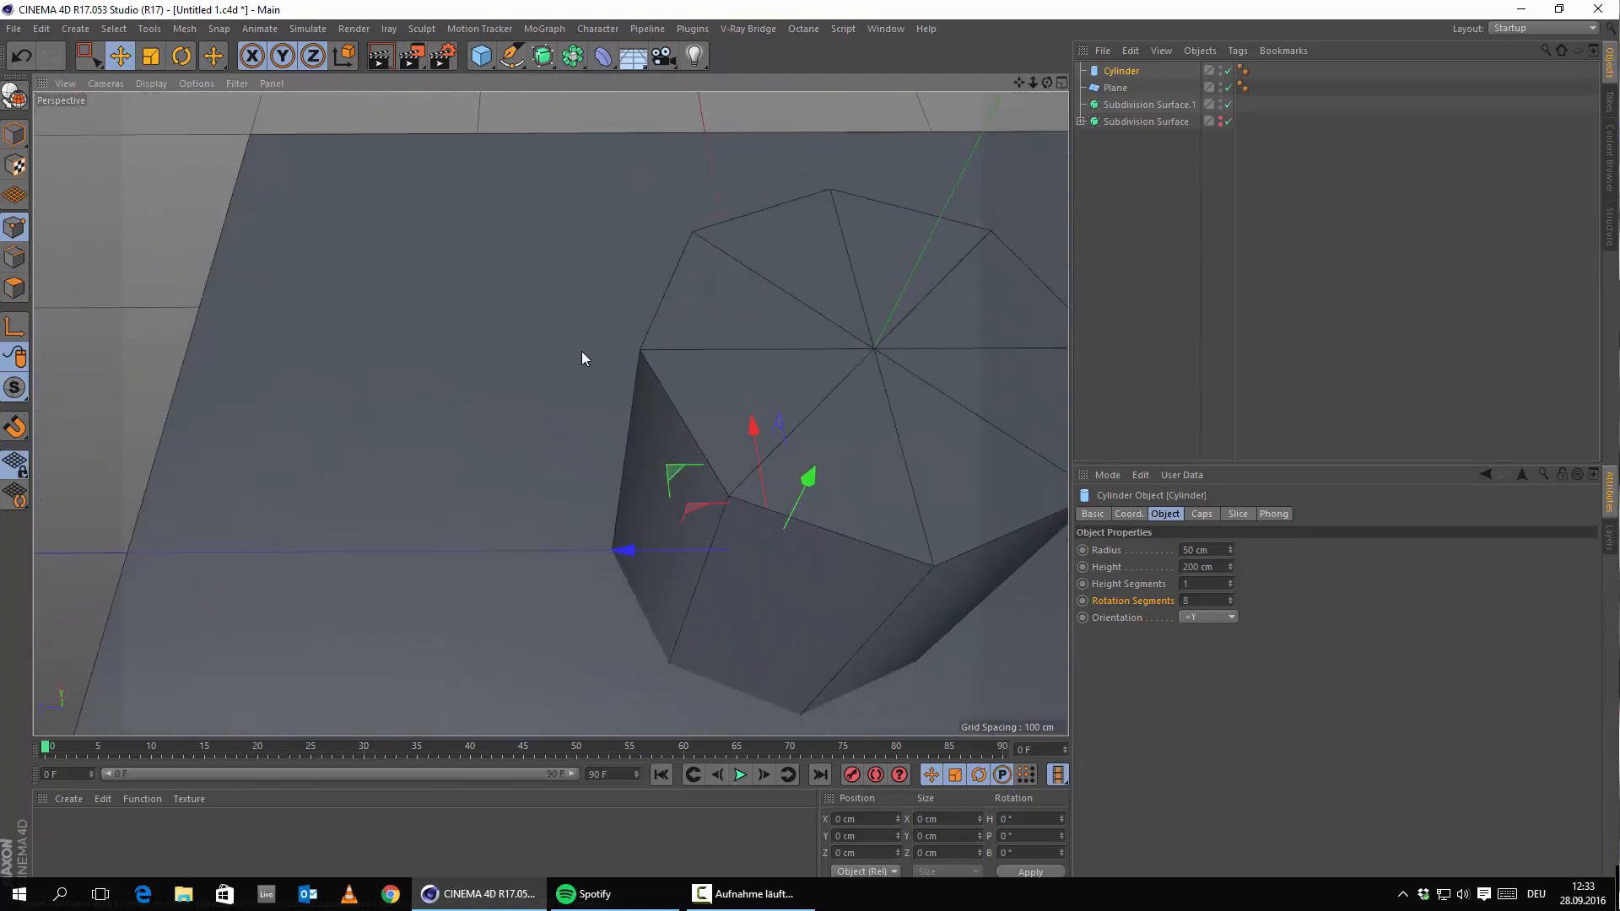
pyautogui.keyDown('alt'); pyautogui.moveTo(727, 339); pyautogui.dragTo(544, 501, button='middle'); pyautogui.keyUp('alt')
pyautogui.scroll(-5, 545, 501)
pyautogui.keyDown('alt'); pyautogui.moveTo(569, 539); pyautogui.dragTo(661, 544); pyautogui.keyUp('alt')
pyautogui.keyDown('alt'); pyautogui.moveTo(660, 543); pyautogui.dragTo(701, 435, button='middle'); pyautogui.keyUp('alt')
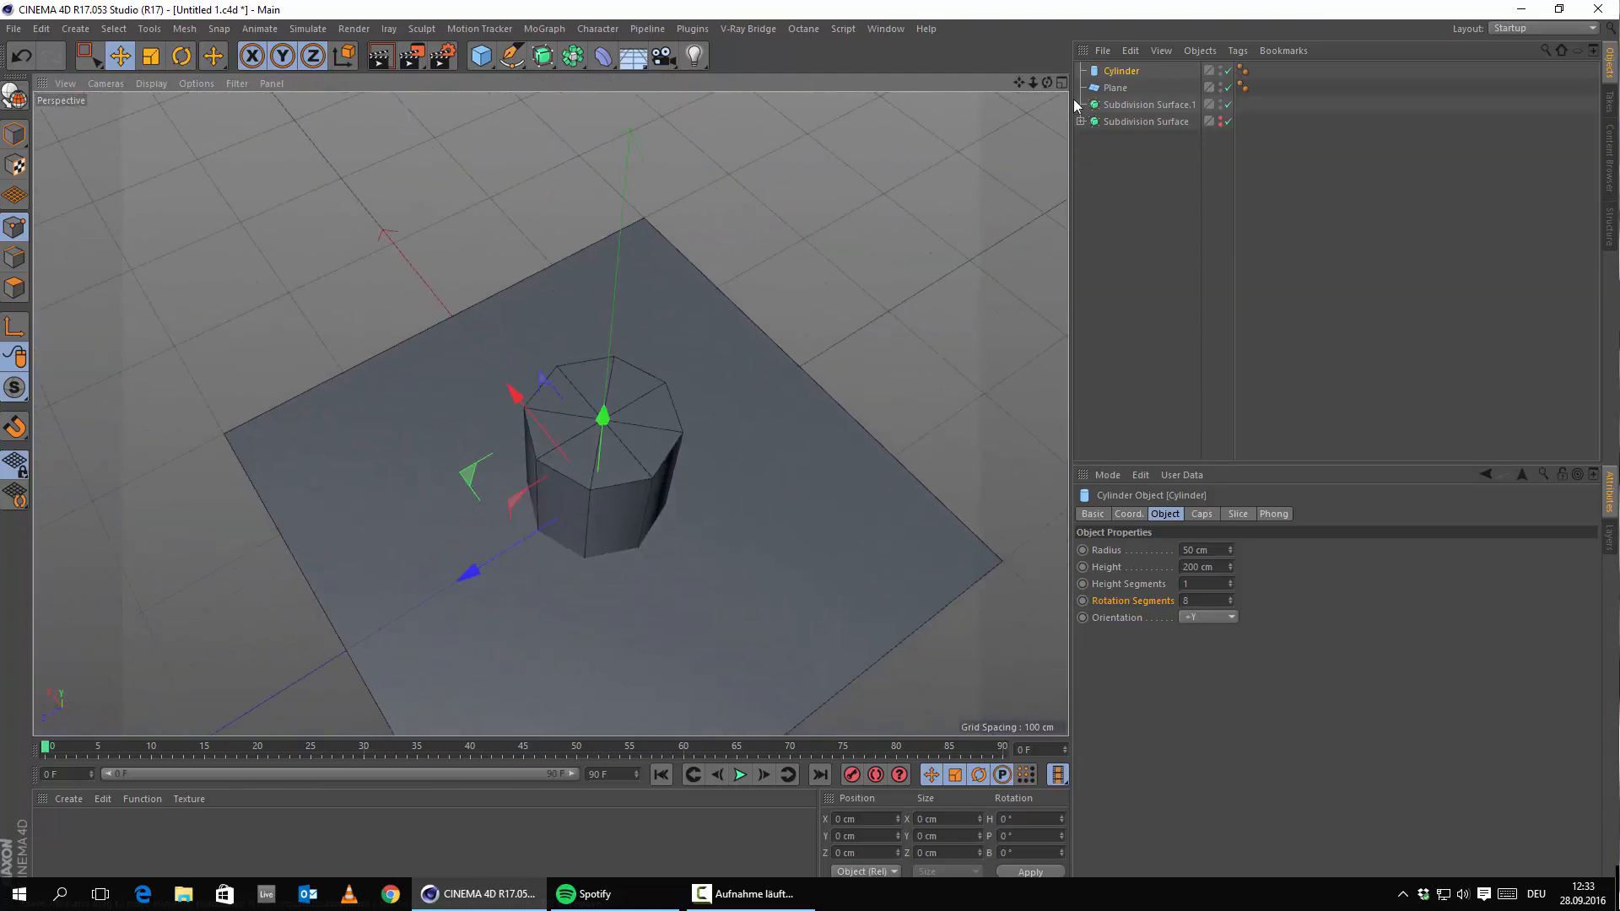
# Convert the Plane into an editable polygon object.
pyautogui.click(1116, 87)
pyautogui.press('c')
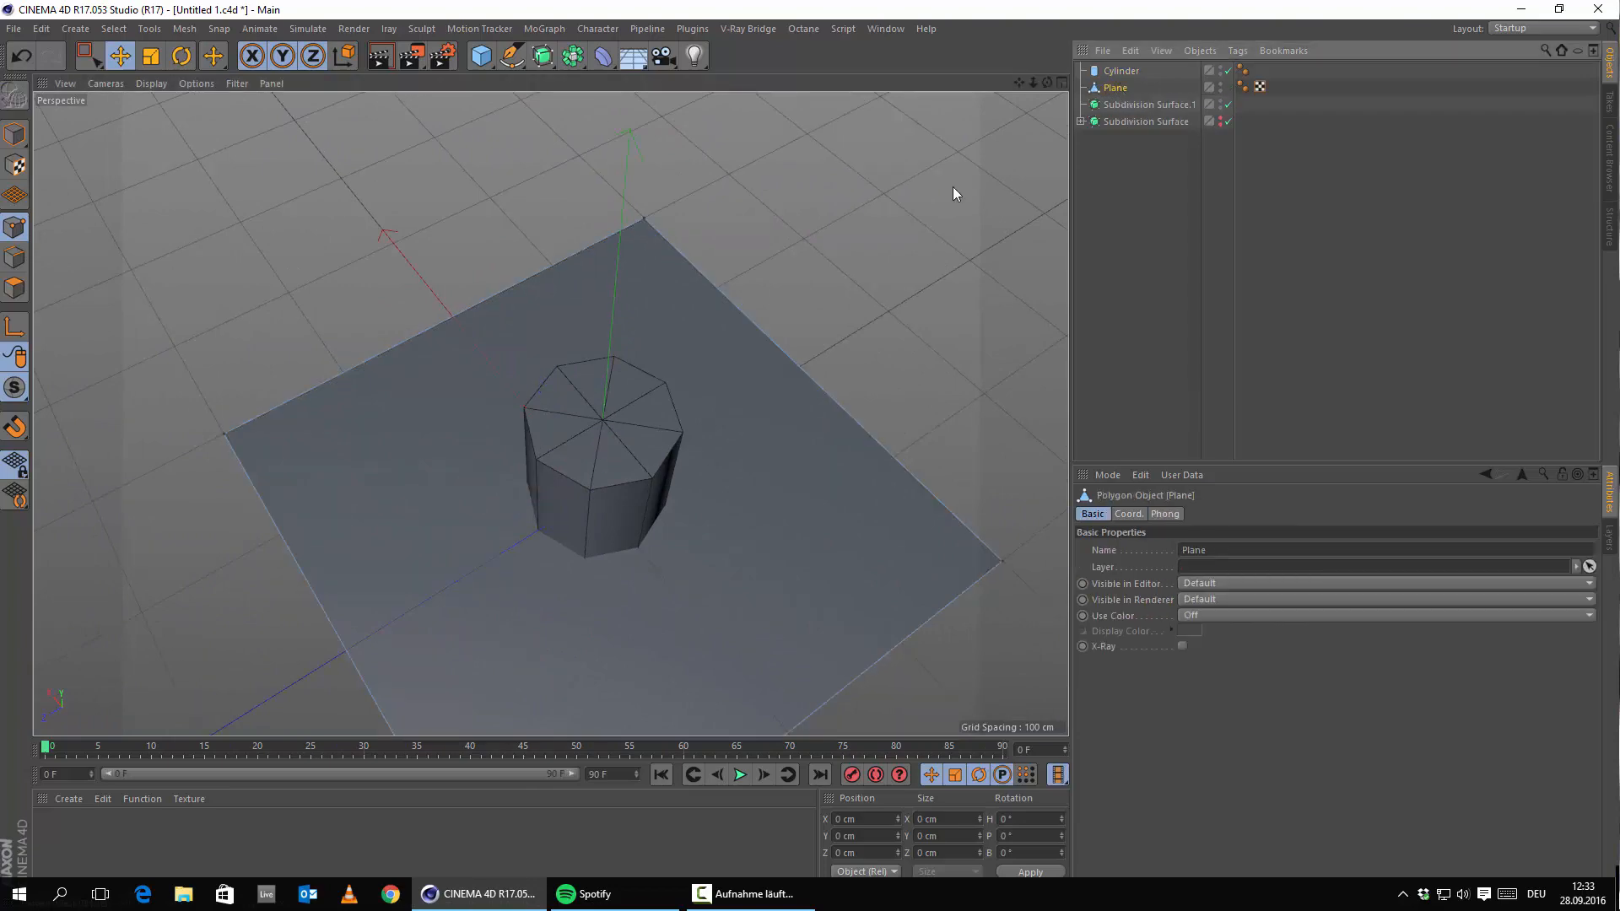
pyautogui.scroll(3, 422, 517)
pyautogui.scroll(4, 316, 349)
# Activate the Knife tool on the plane and set its mode to Loop.
pyautogui.rightClick(336, 286)
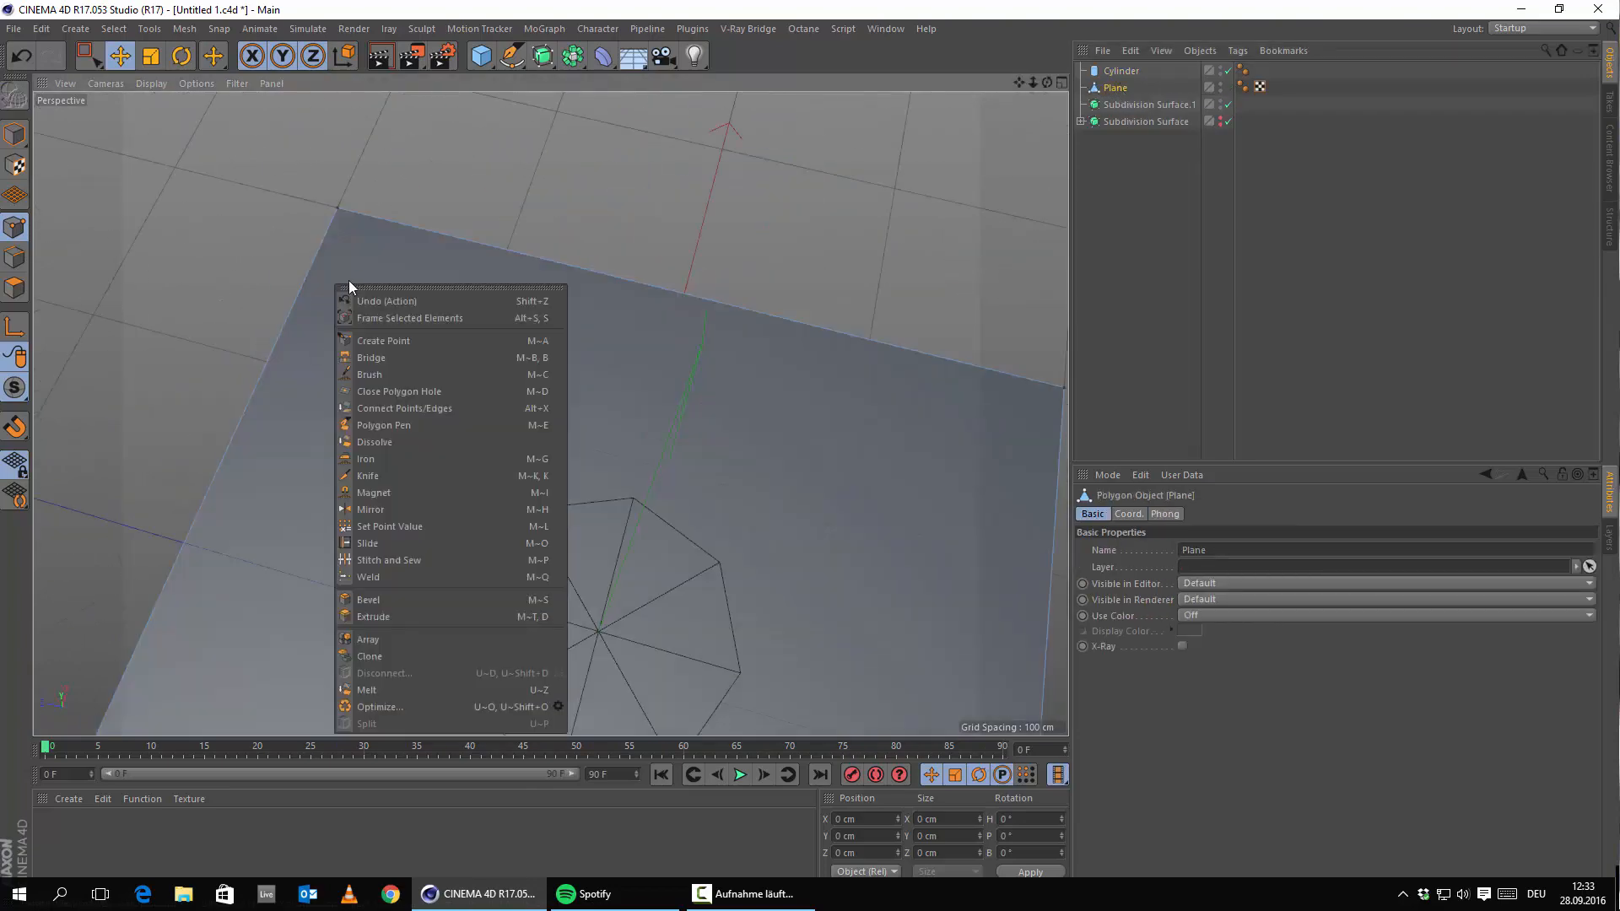
pyautogui.click(392, 469)
pyautogui.keyDown('alt'); pyautogui.moveTo(412, 448); pyautogui.dragTo(632, 272); pyautogui.keyUp('alt')
pyautogui.click(1158, 537)
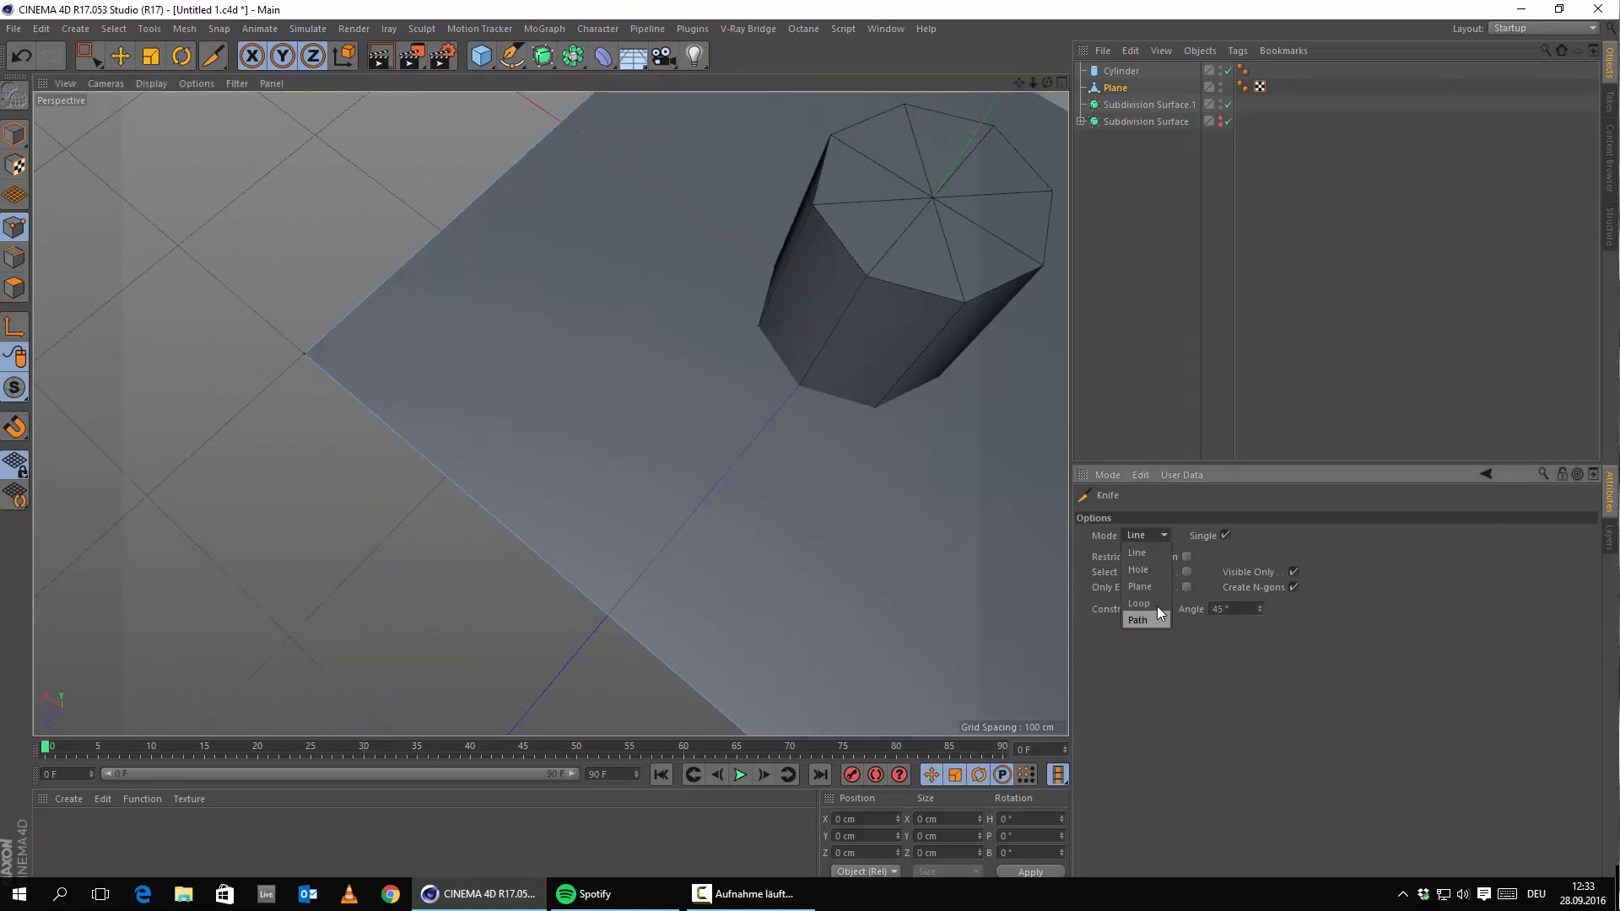
pyautogui.click(1155, 590)
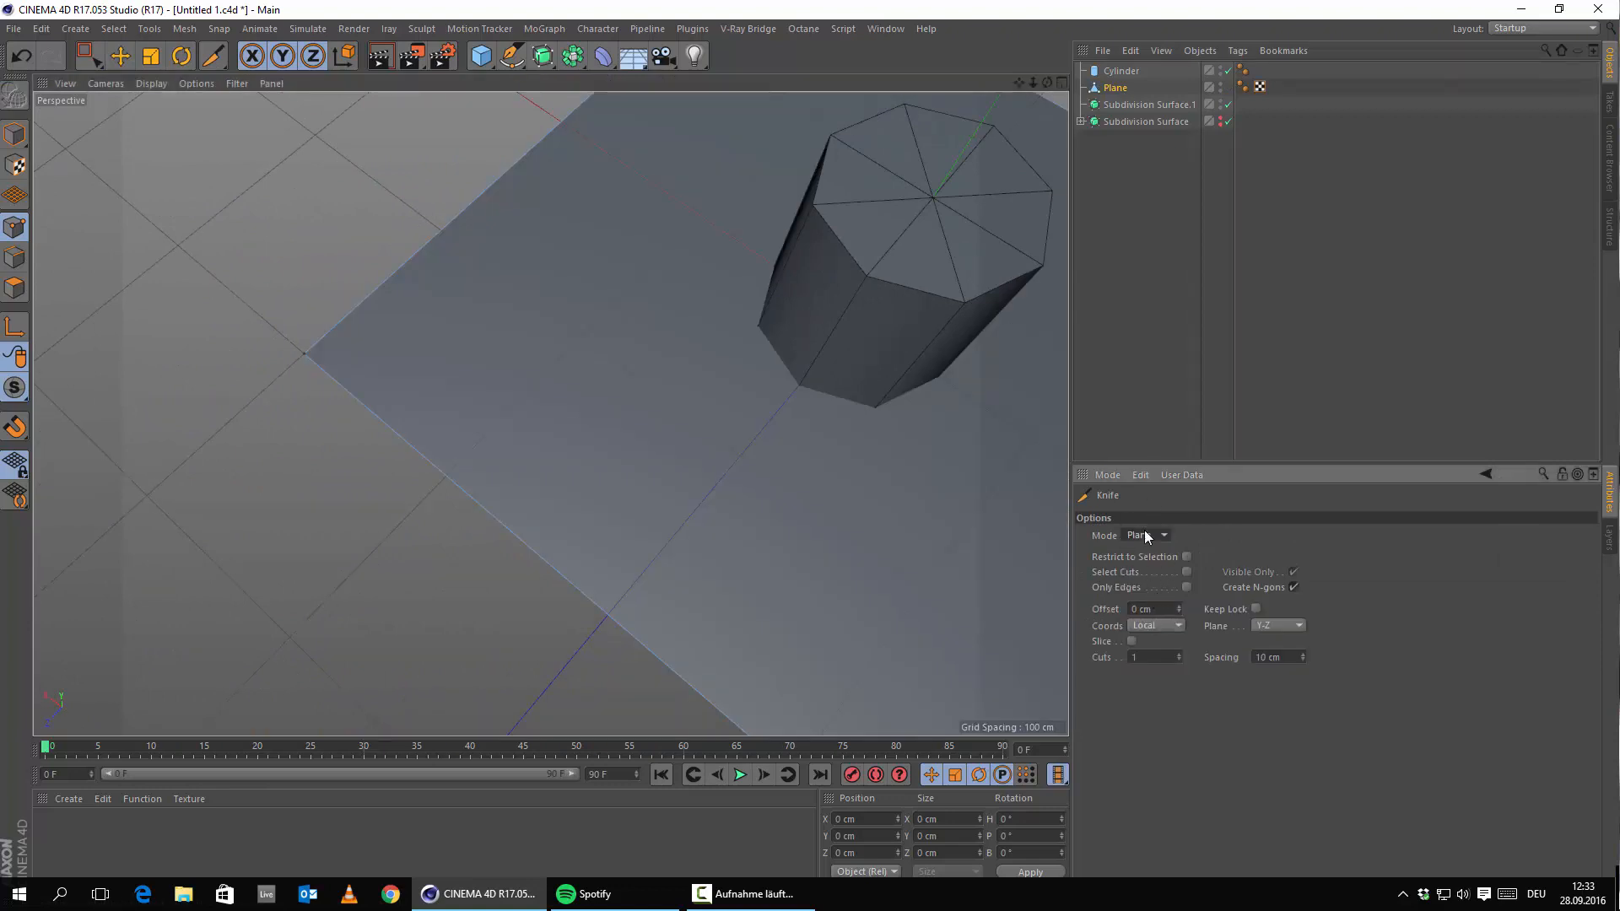
pyautogui.click(1147, 535)
pyautogui.click(1151, 605)
pyautogui.keyDown('alt'); pyautogui.moveTo(759, 524); pyautogui.dragTo(416, 478); pyautogui.keyUp('alt')
pyautogui.keyDown('alt'); pyautogui.moveTo(498, 438); pyautogui.dragTo(751, 564); pyautogui.keyUp('alt')
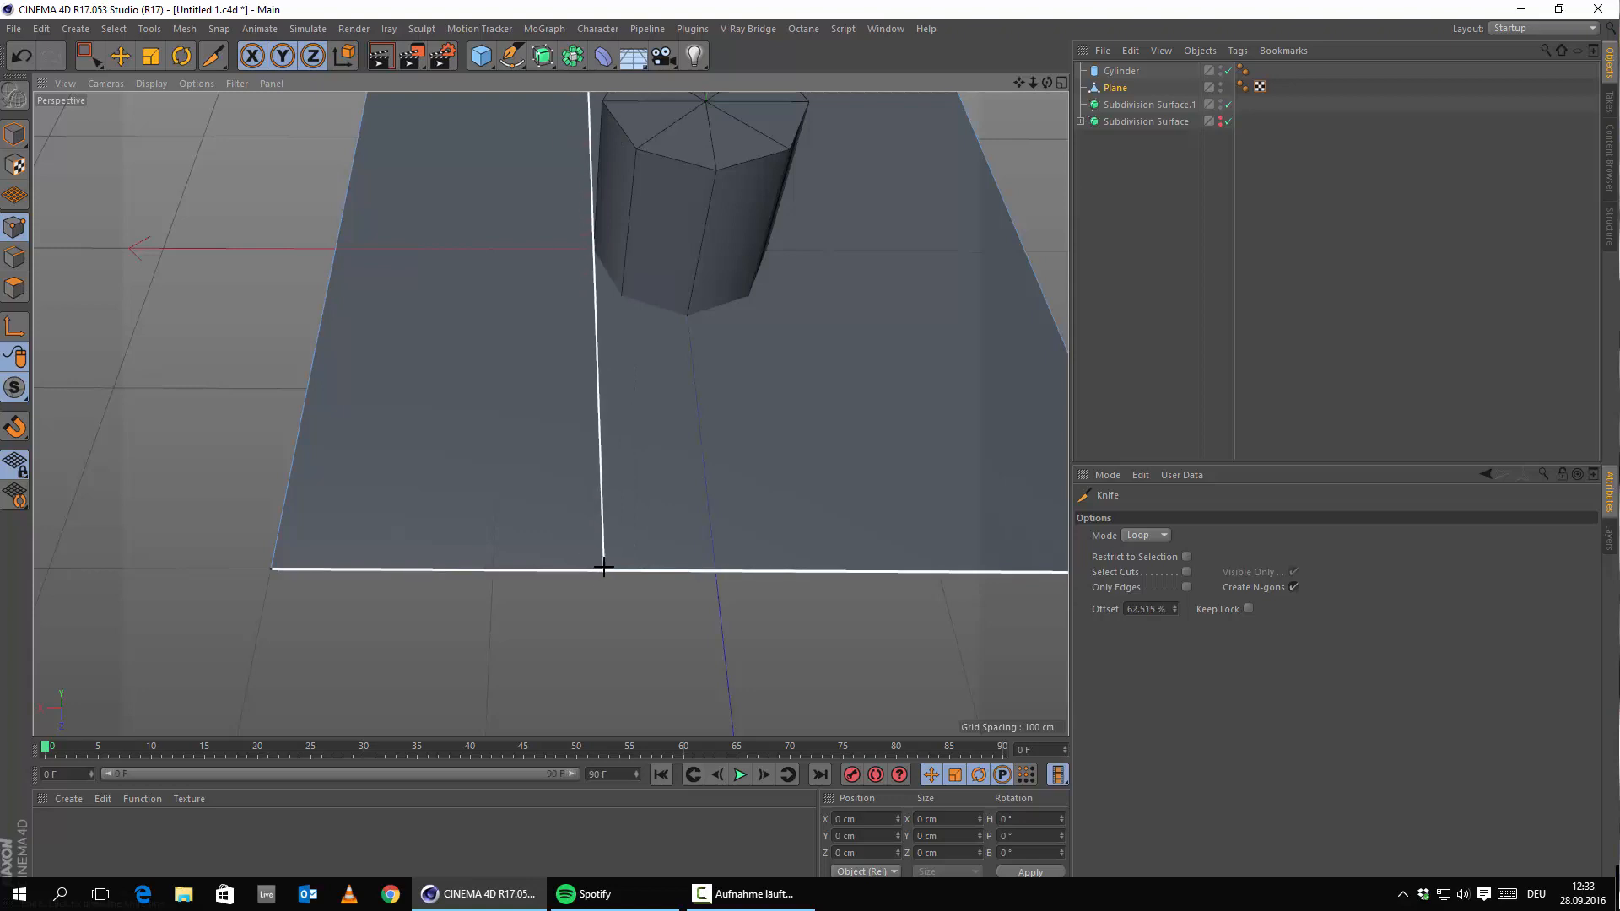
# Maximize the Top view and centre the plane and octagon in it.
pyautogui.middleClick(636, 407)
pyautogui.middleClick(719, 260)
pyautogui.scroll(-5, 800, 310)
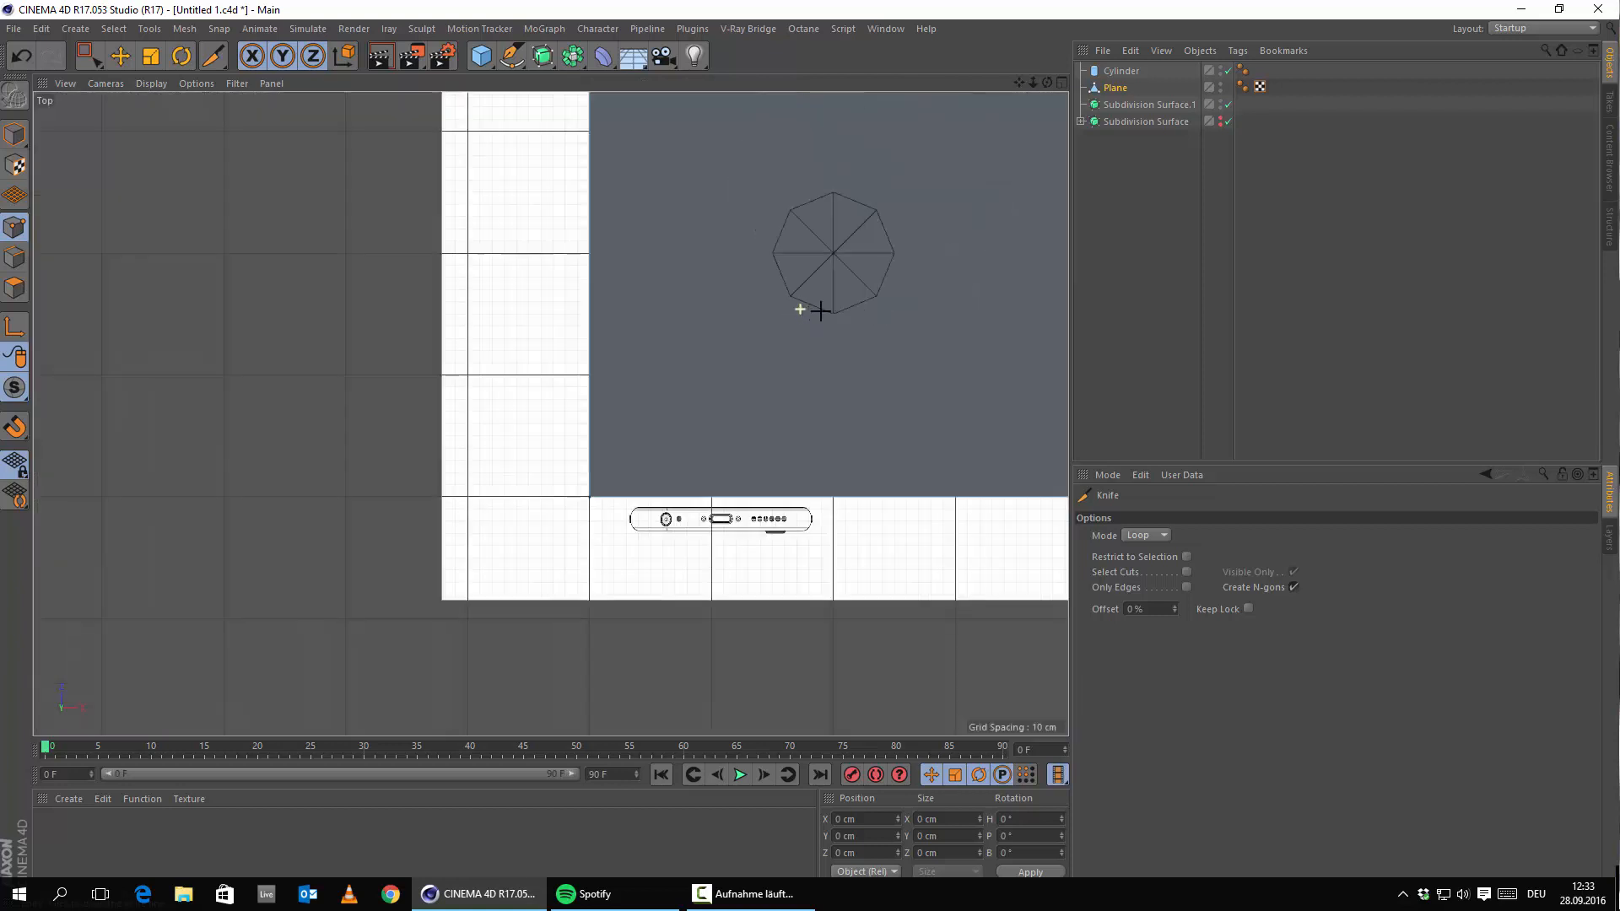
pyautogui.keyDown('alt'); pyautogui.moveTo(820, 311); pyautogui.dragTo(518, 517, button='middle'); pyautogui.keyUp('alt')
pyautogui.scroll(5, 740, 383)
pyautogui.scroll(-2, 758, 397)
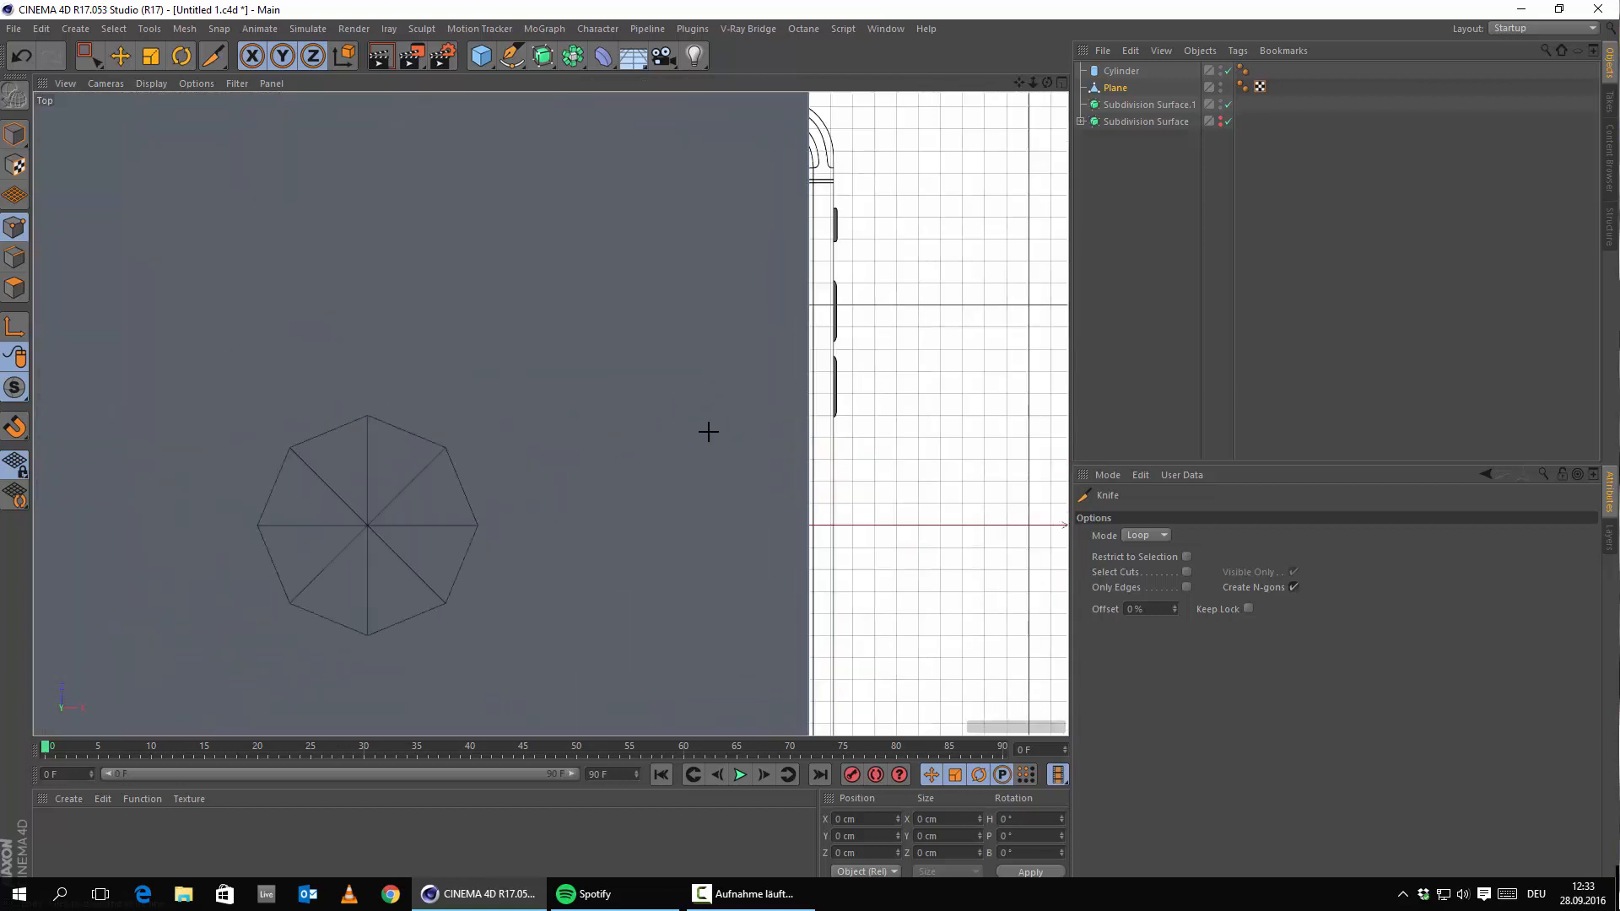
pyautogui.keyDown('alt'); pyautogui.moveTo(708, 431); pyautogui.dragTo(806, 406, button='middle'); pyautogui.keyUp('alt')
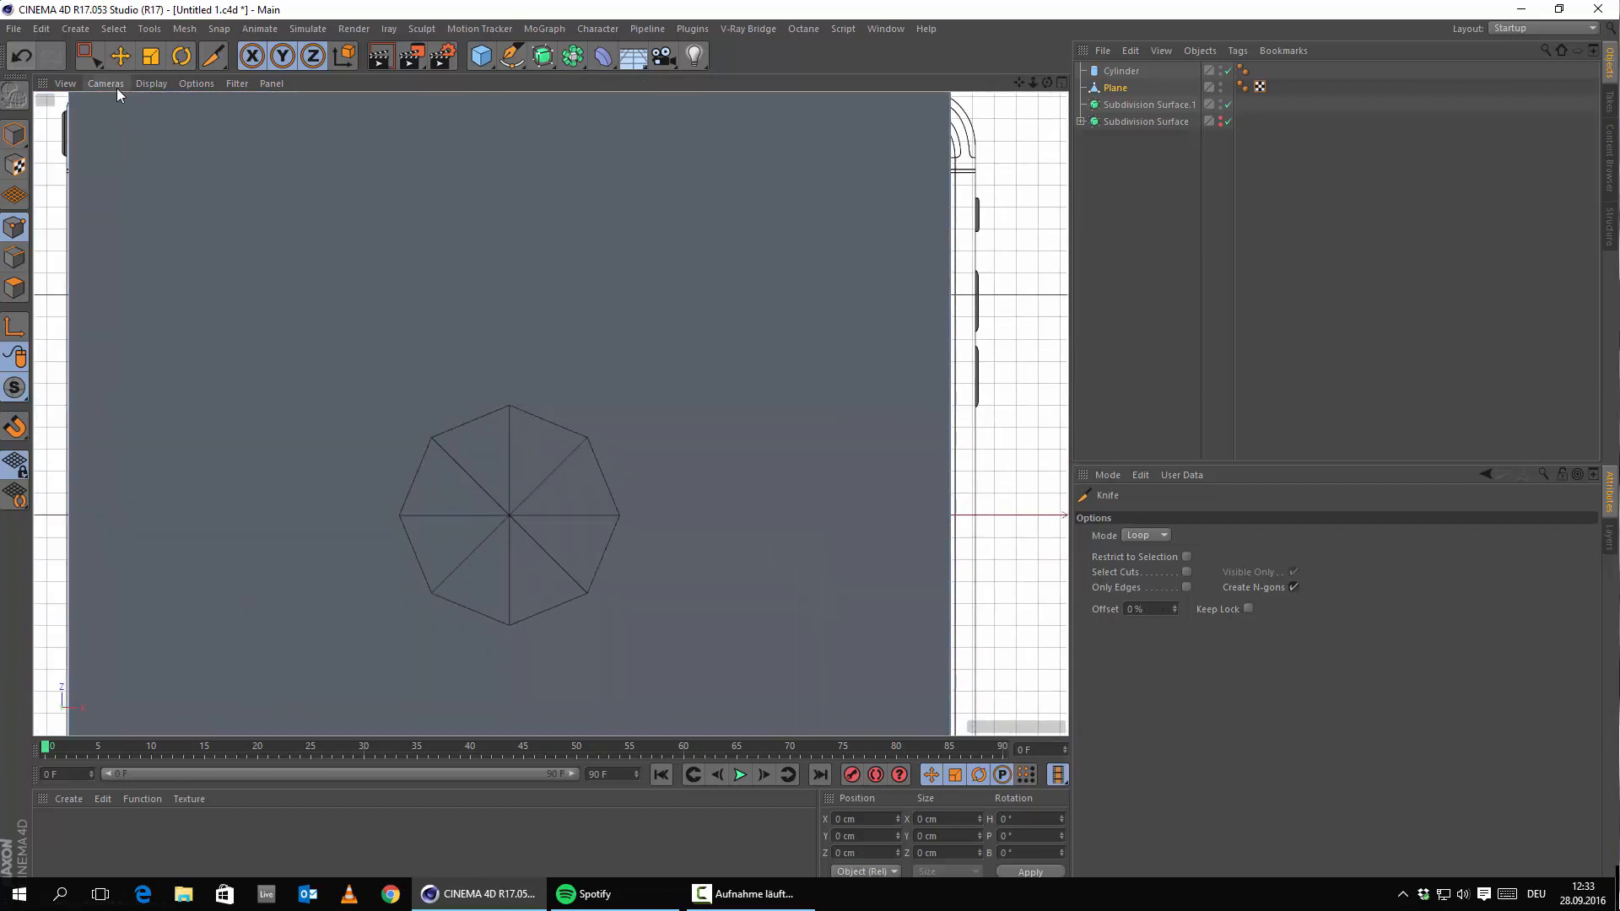
pyautogui.click(151, 83)
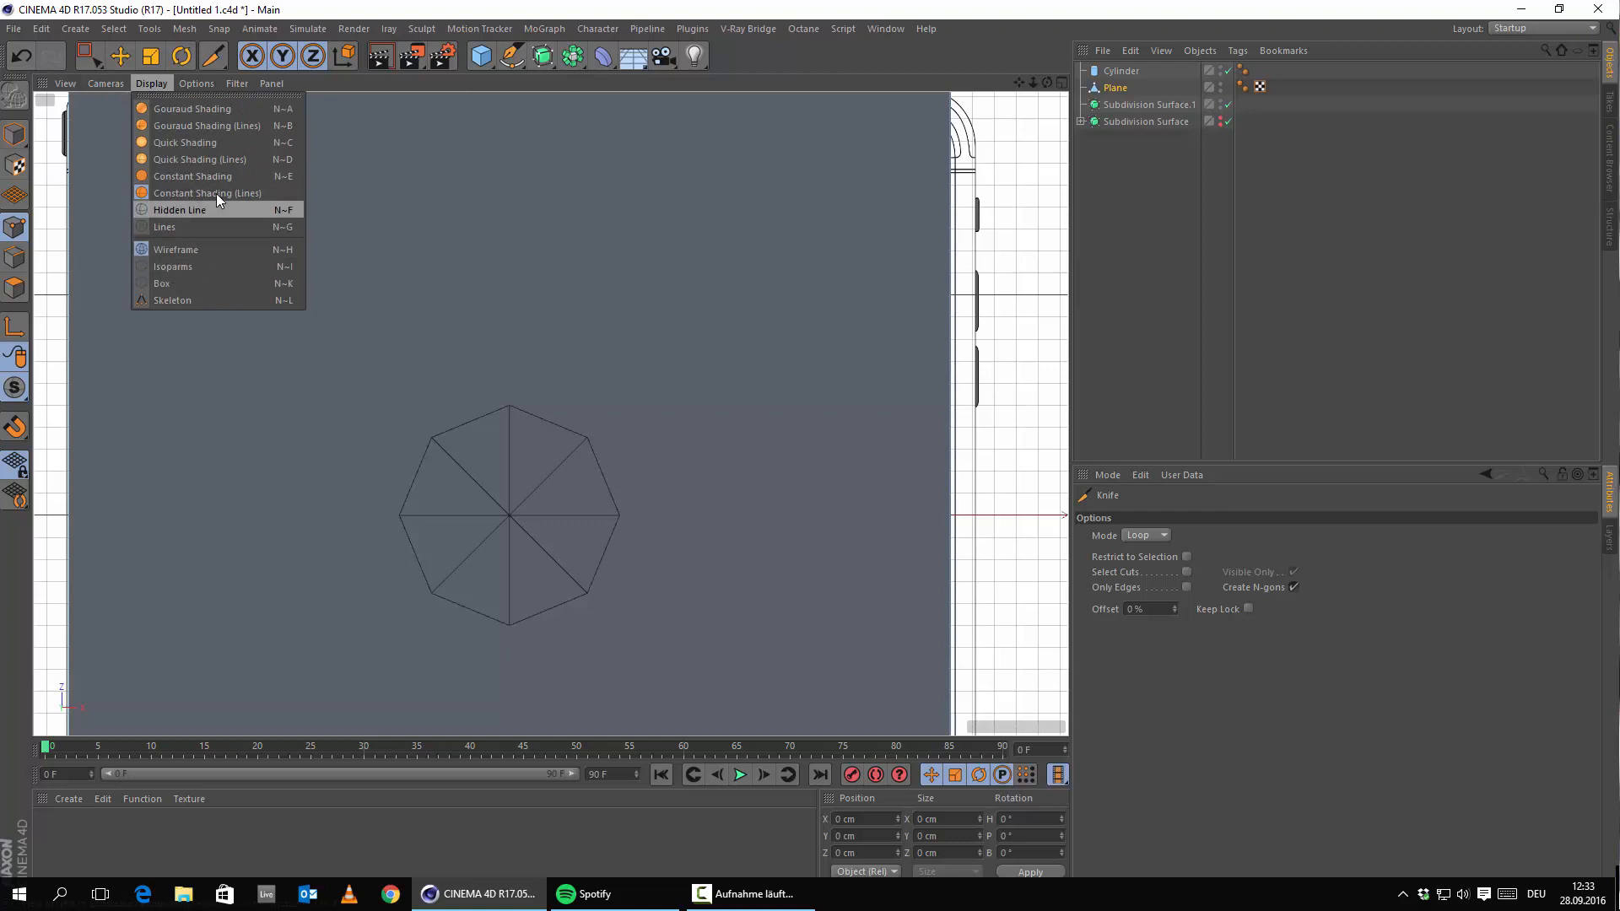
pyautogui.click(185, 143)
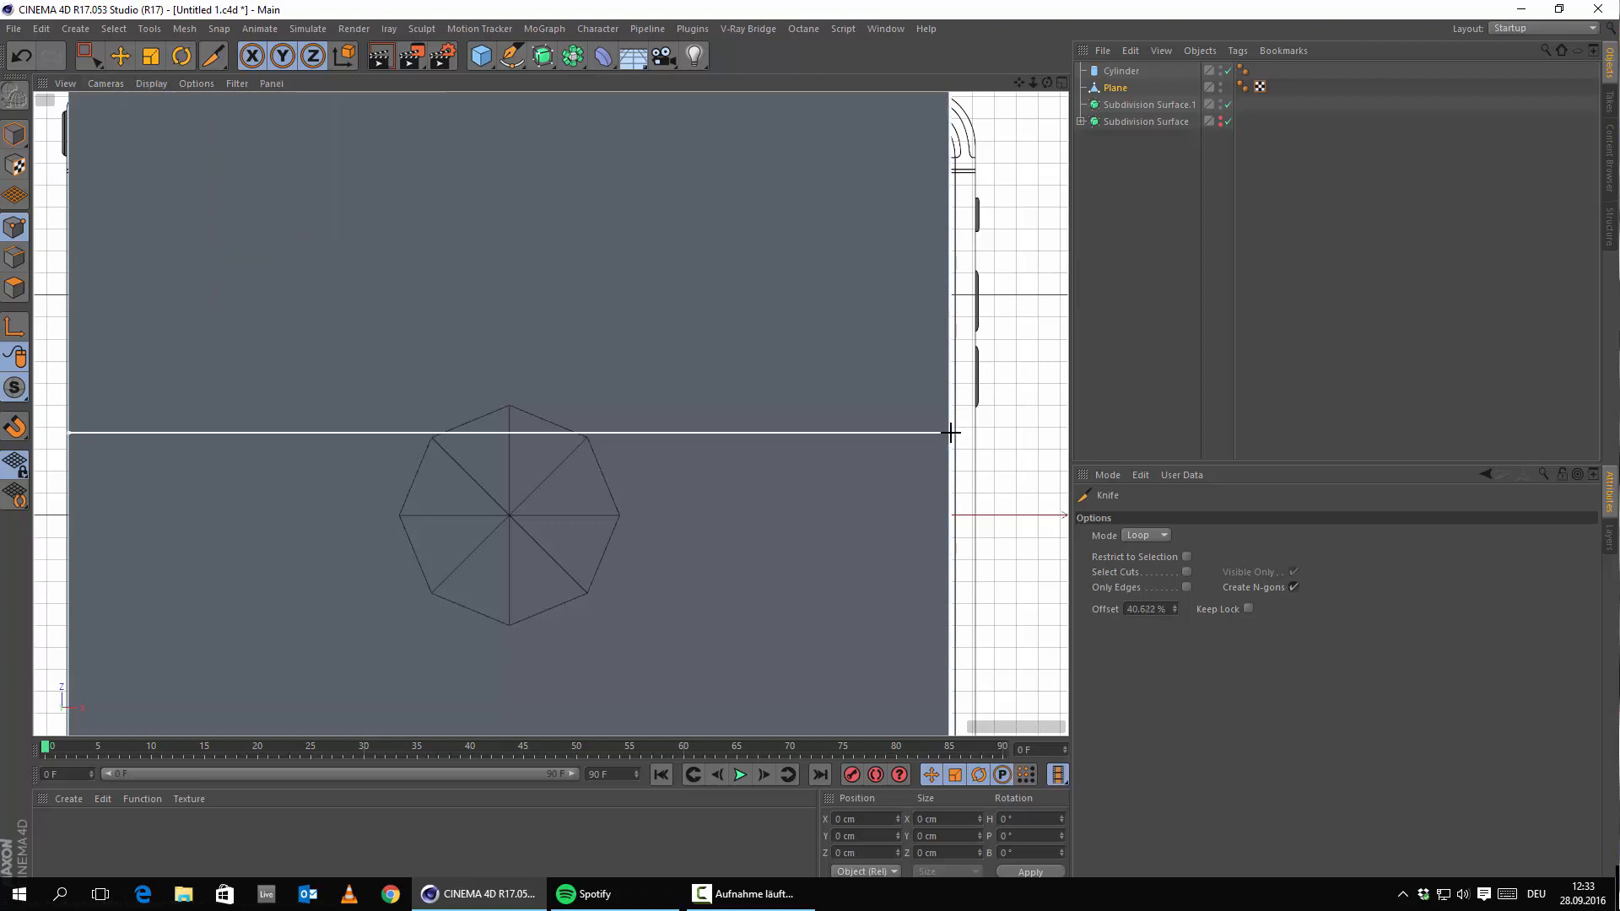
# Cut three horizontal loops at the octagon's top, bottom and centre.
pyautogui.click(951, 408)
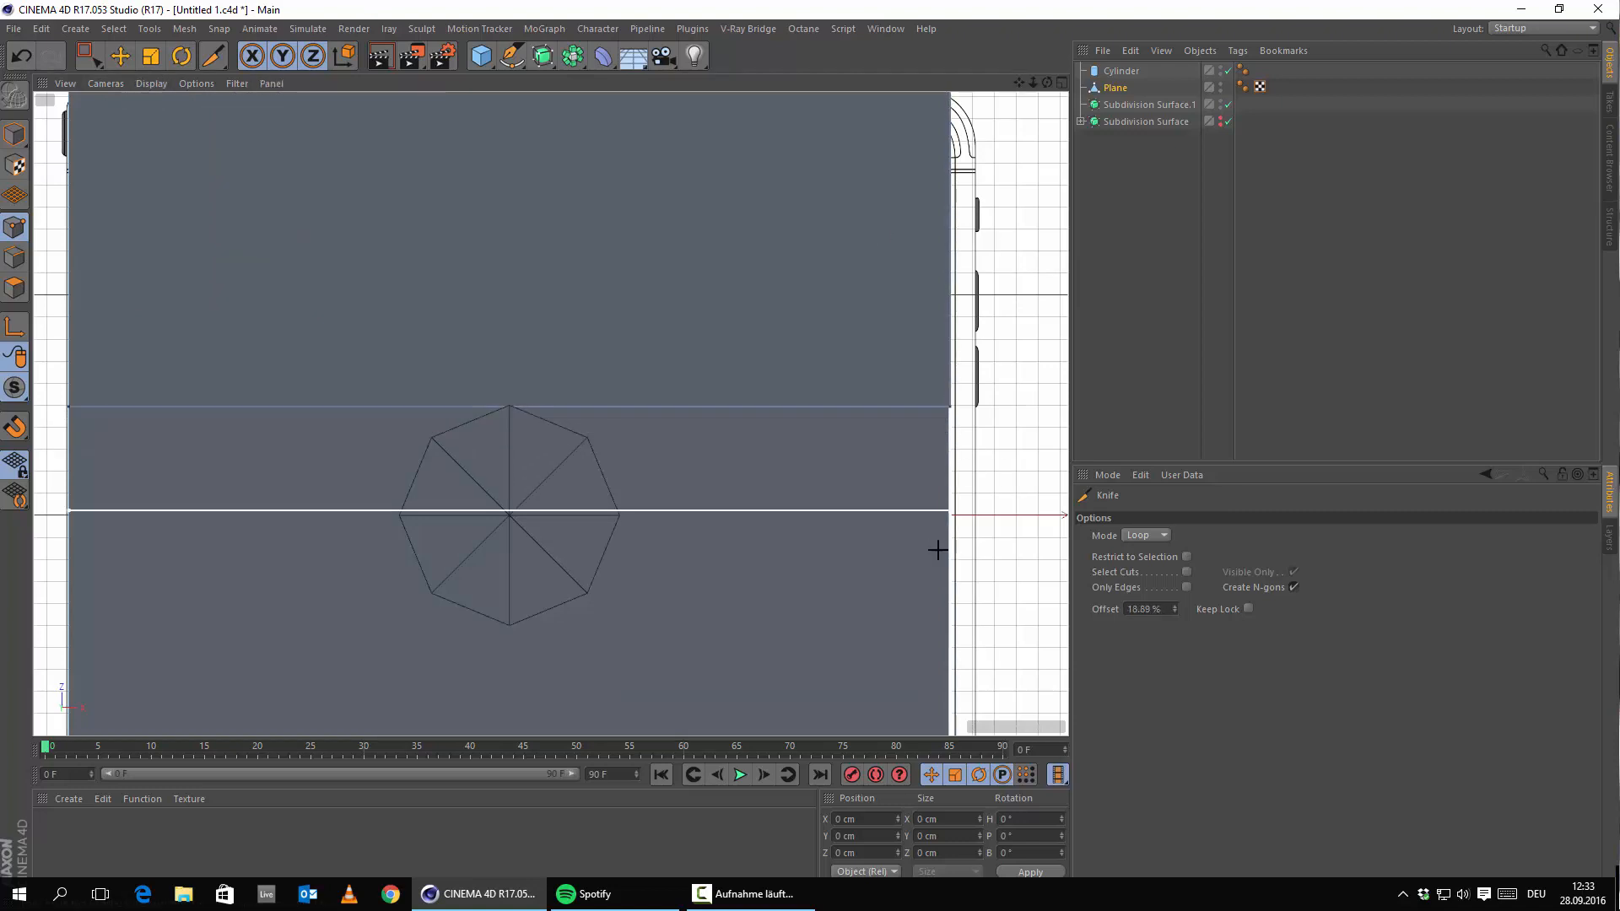
pyautogui.click(947, 624)
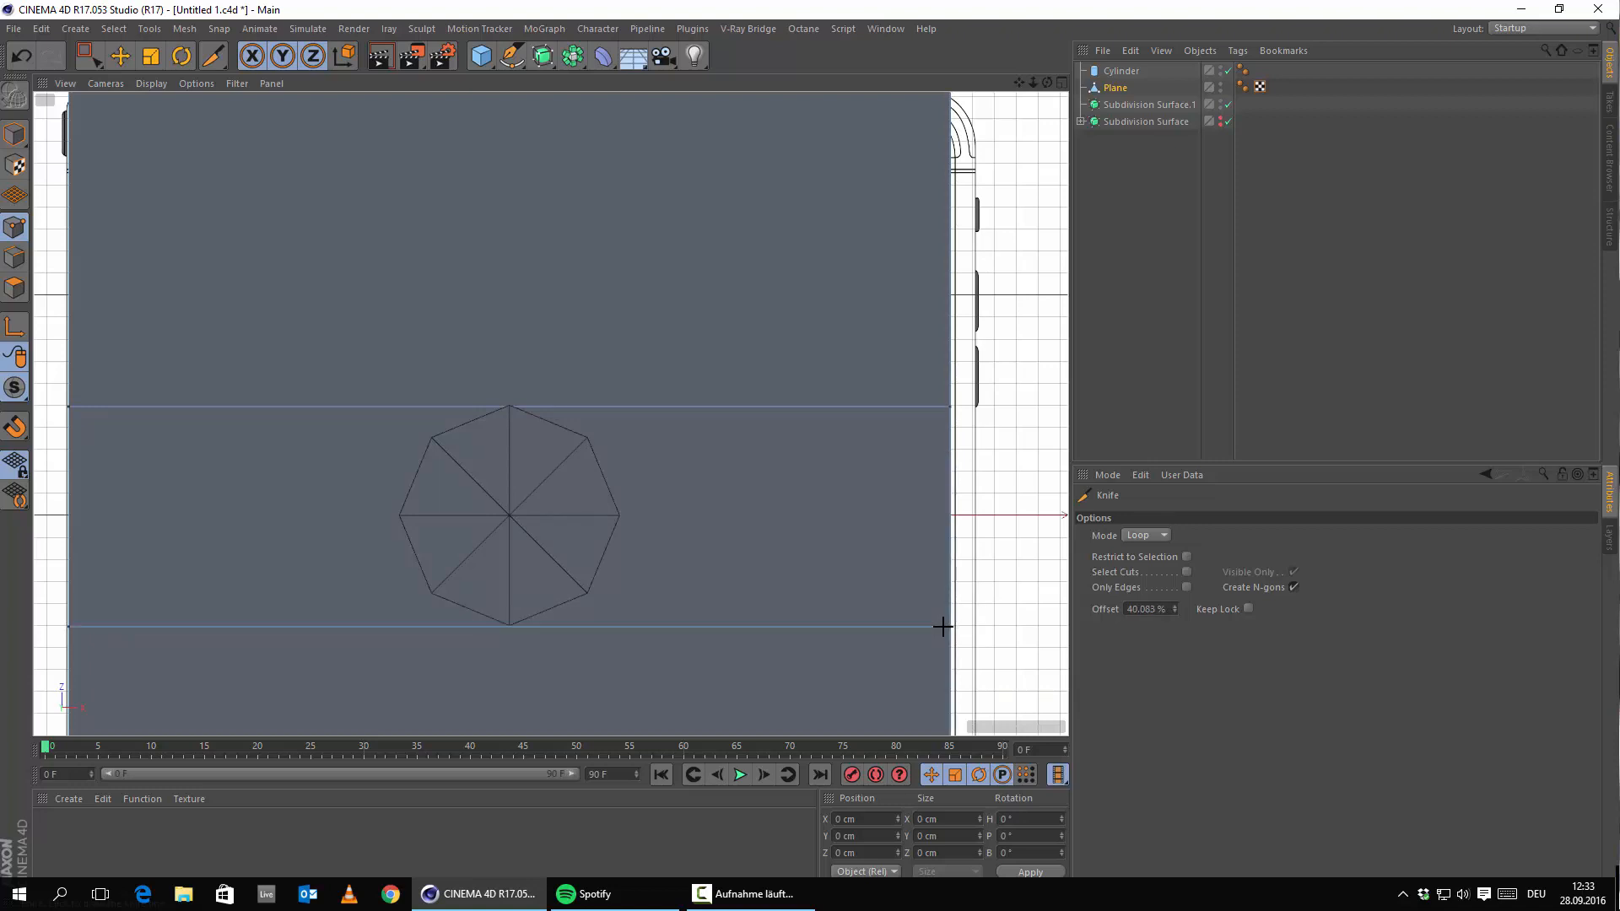
pyautogui.click(949, 515)
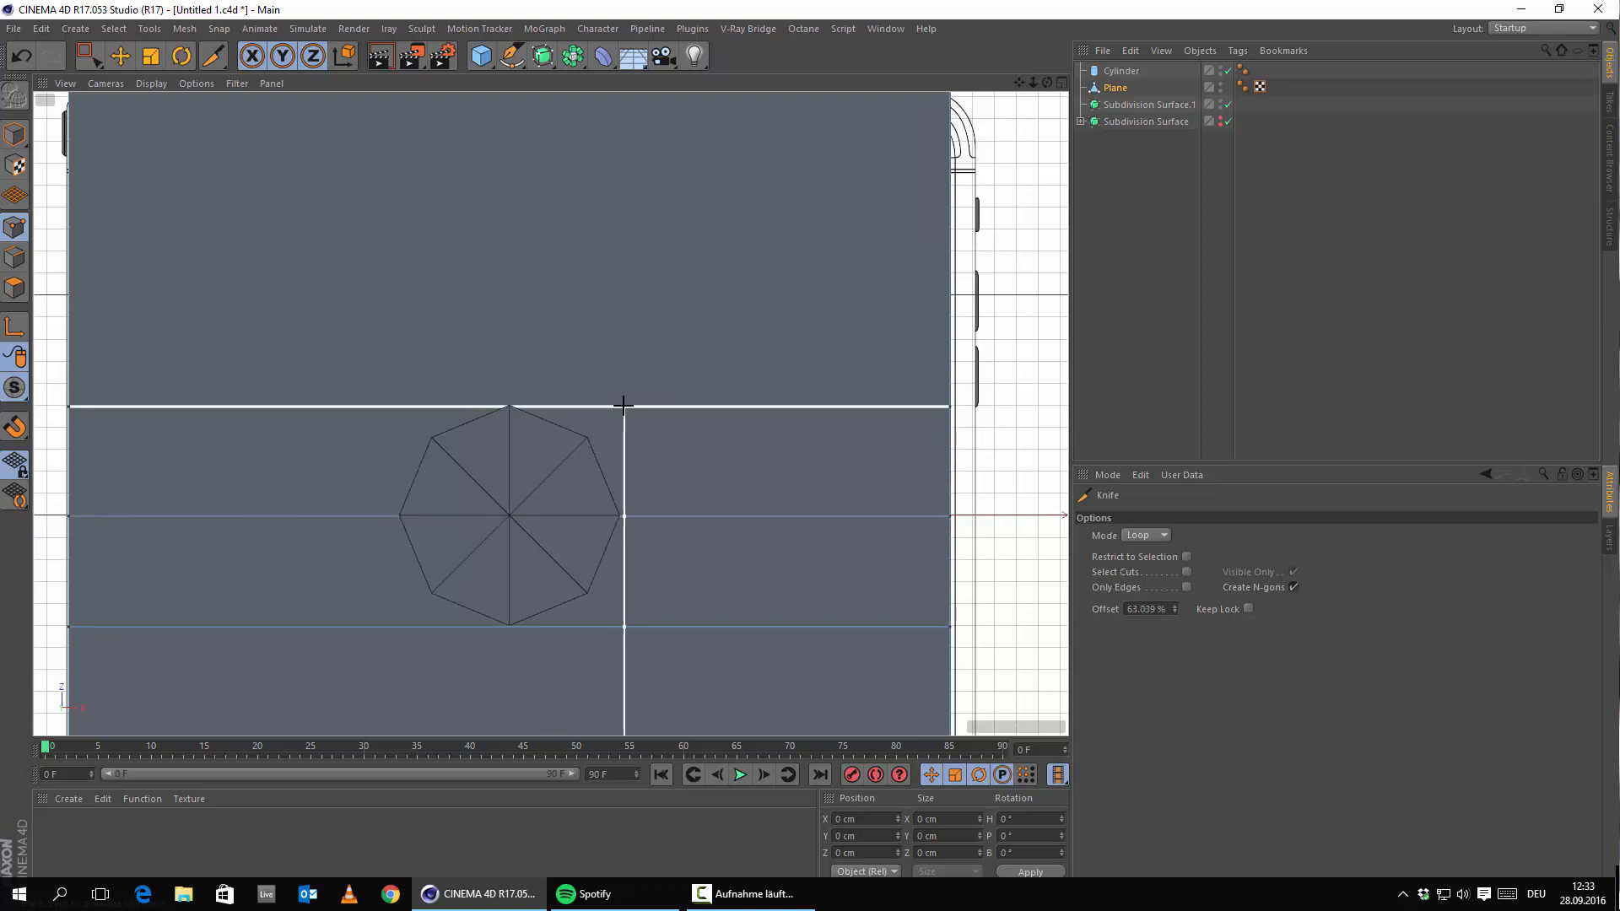
# Cut two vertical loops along the octagon's right and left sides.
pyautogui.scroll(-3, 608, 381)
pyautogui.keyDown('alt'); pyautogui.moveTo(609, 381); pyautogui.dragTo(589, 430, button='middle'); pyautogui.keyUp('alt')
pyautogui.scroll(5, 615, 345)
pyautogui.scroll(-5, 626, 358)
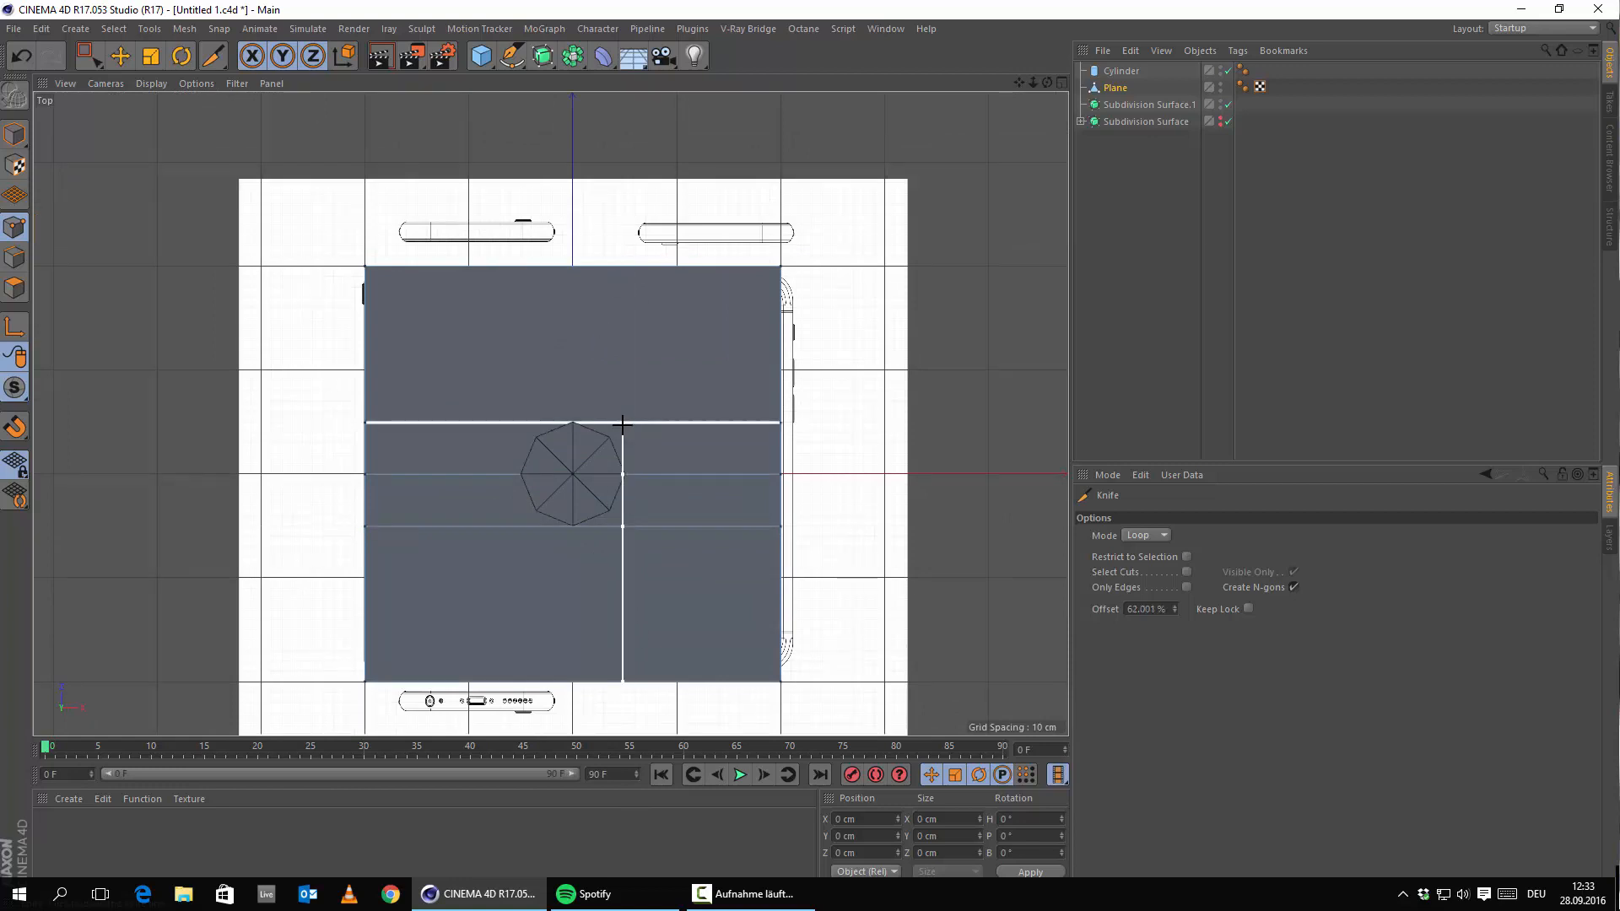
pyautogui.scroll(4, 622, 424)
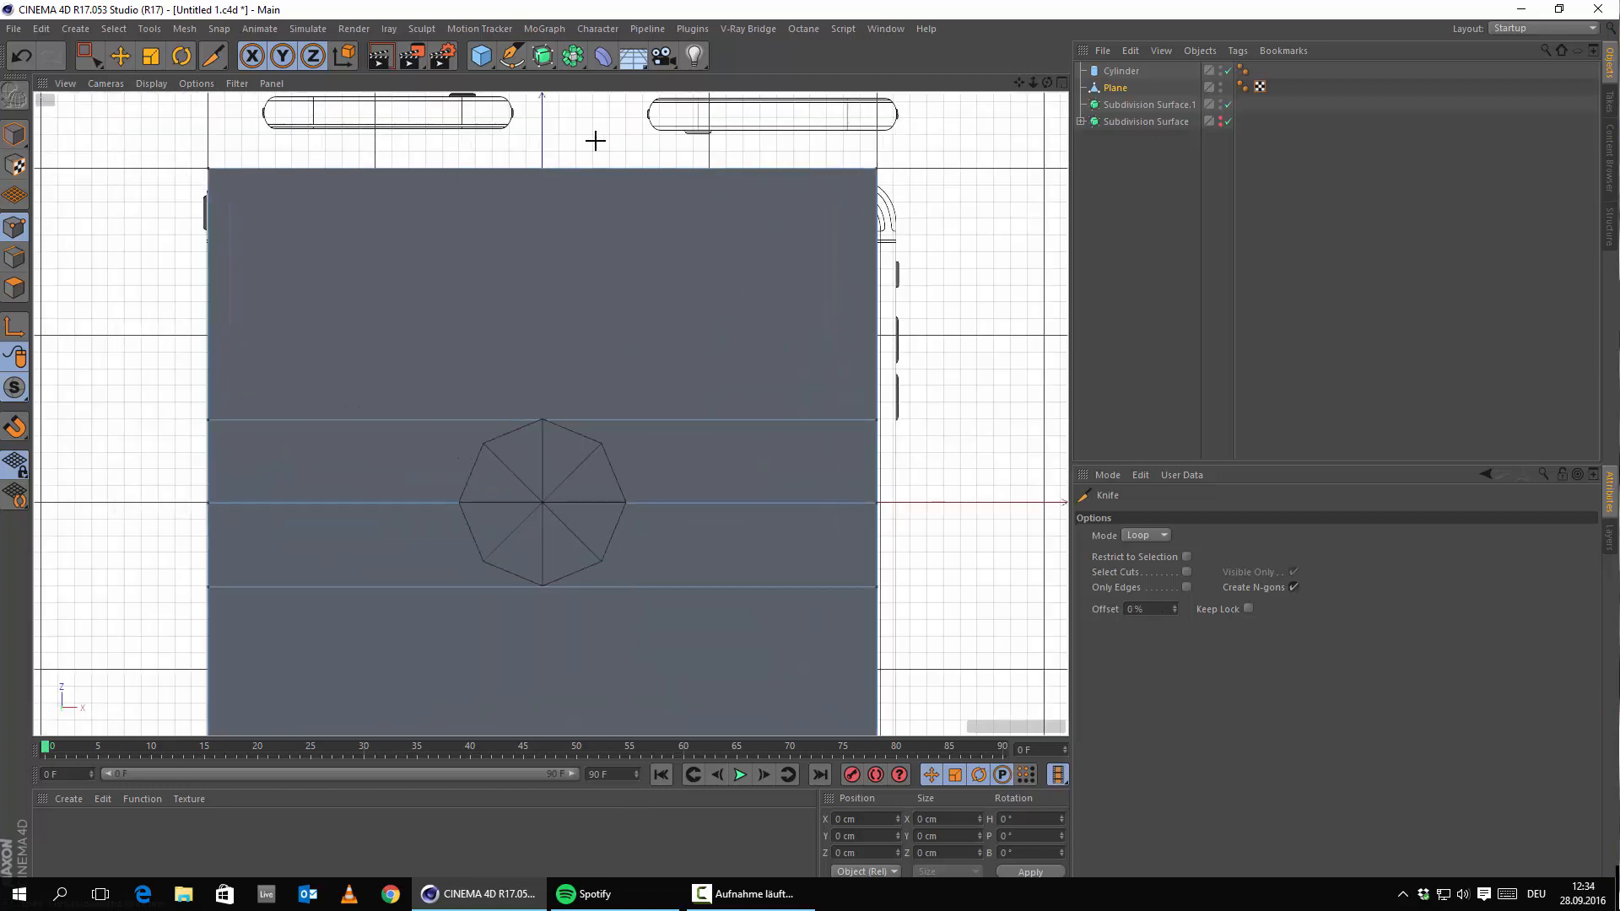
pyautogui.click(624, 173)
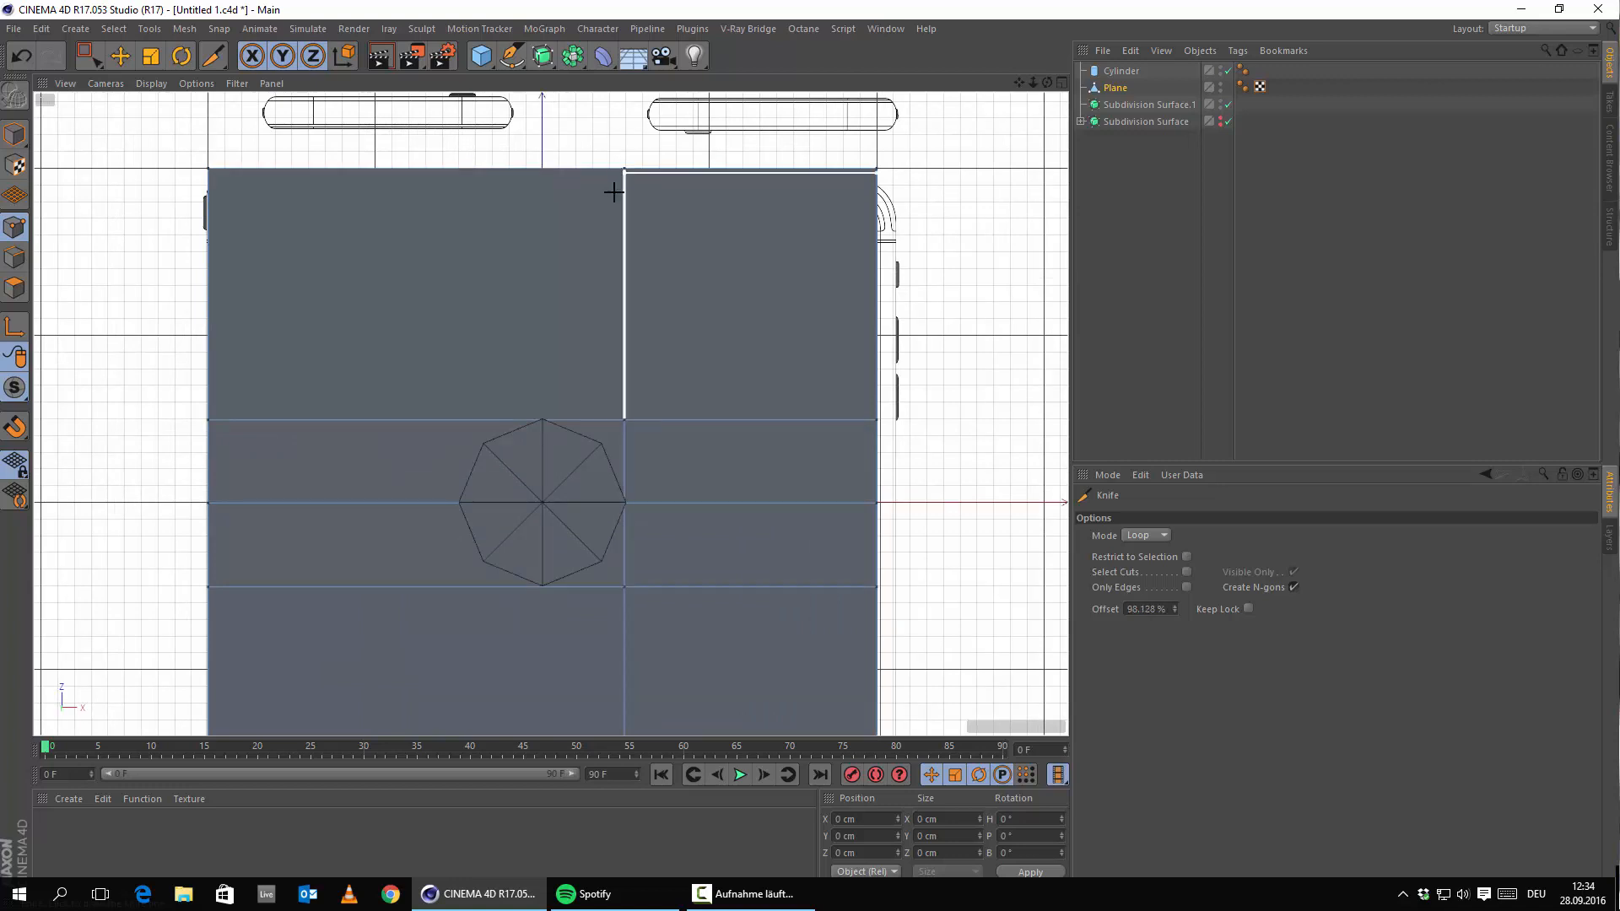
pyautogui.moveTo(479, 186); pyautogui.dragTo(622, 217, button='middle')
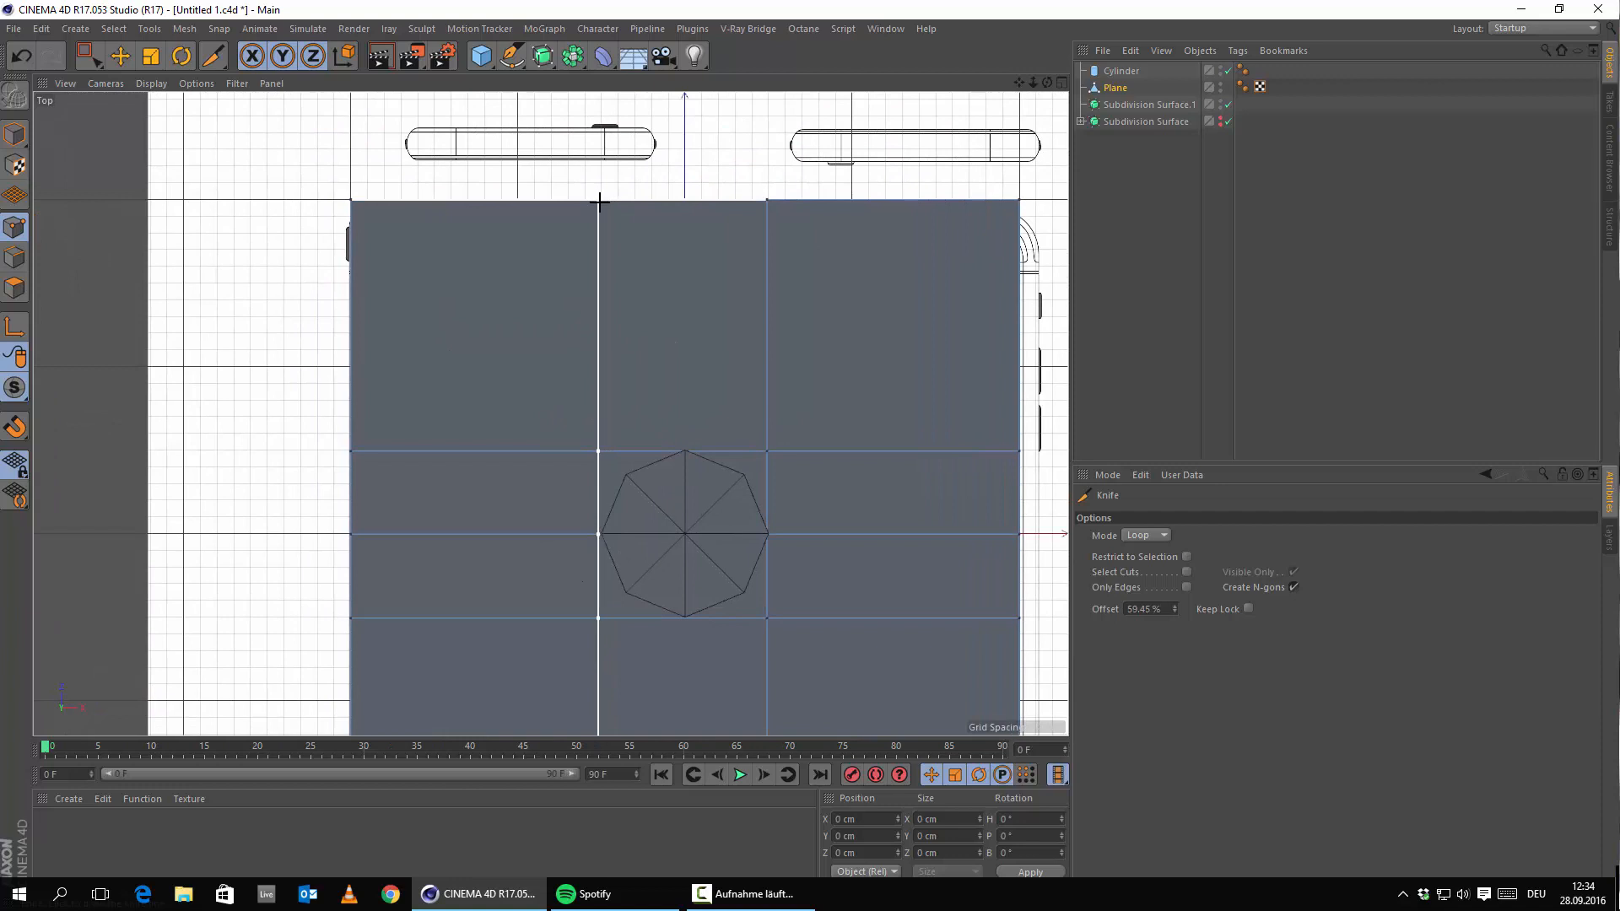
pyautogui.click(602, 201)
pyautogui.scroll(3, 733, 529)
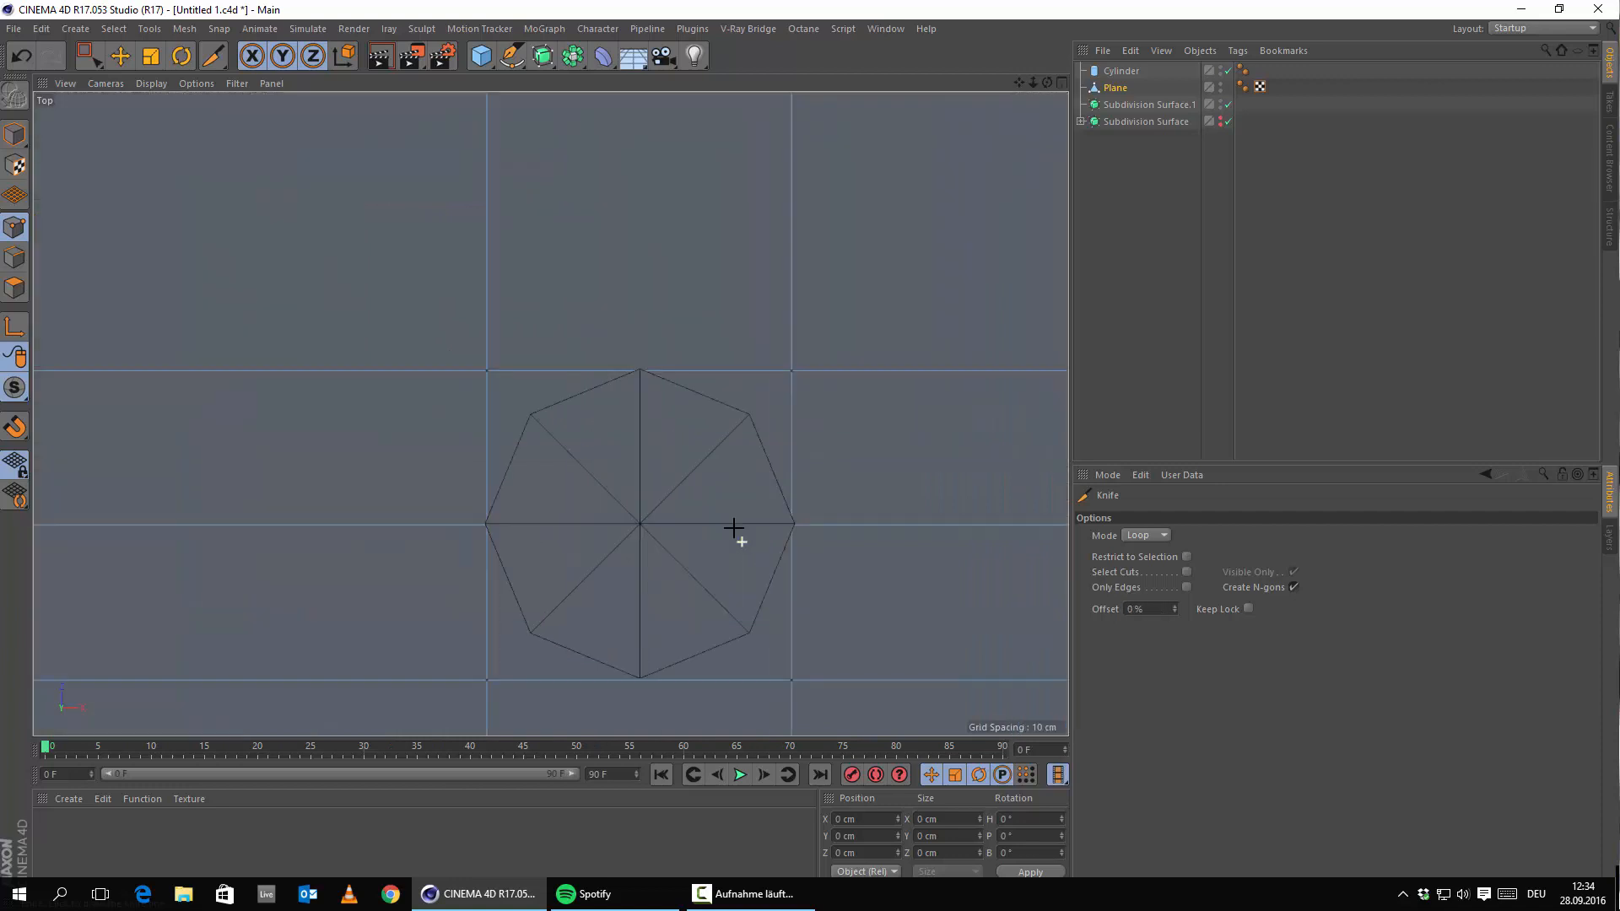
# Undo an accidental edge move and cut a vertical loop through the octagon's centre with the Knife.
pyautogui.click(115, 55)
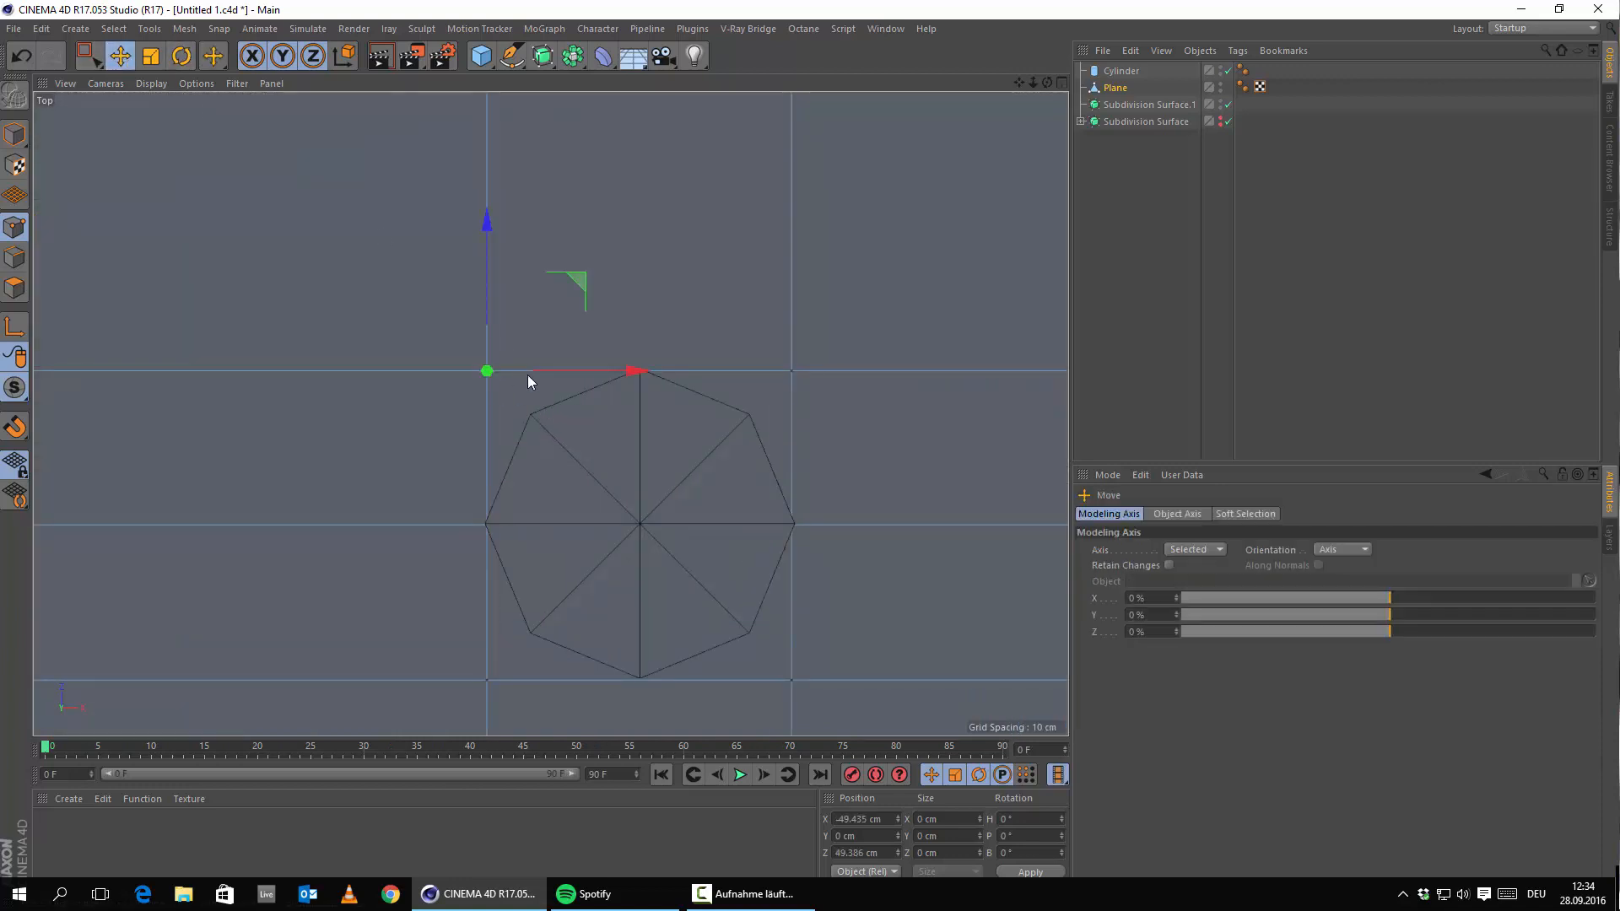
pyautogui.moveTo(484, 260)
pyautogui.mouseDown()
pyautogui.moveTo(481, 292)
pyautogui.moveTo(504, 259)
pyautogui.mouseUp()
pyautogui.click(26, 55)
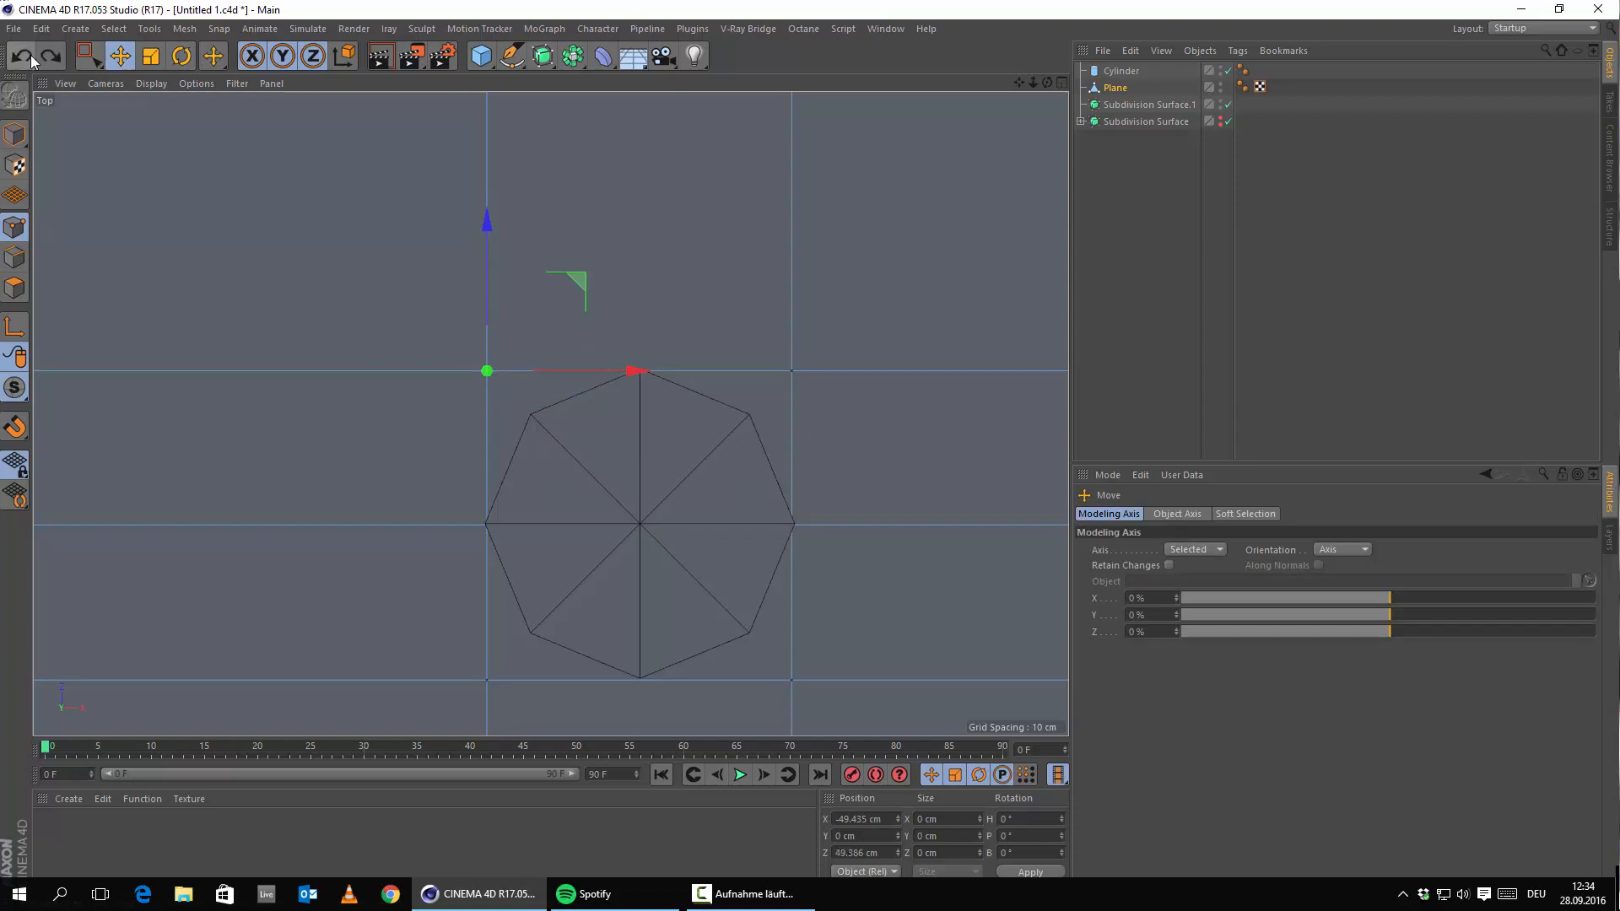
pyautogui.rightClick(688, 250)
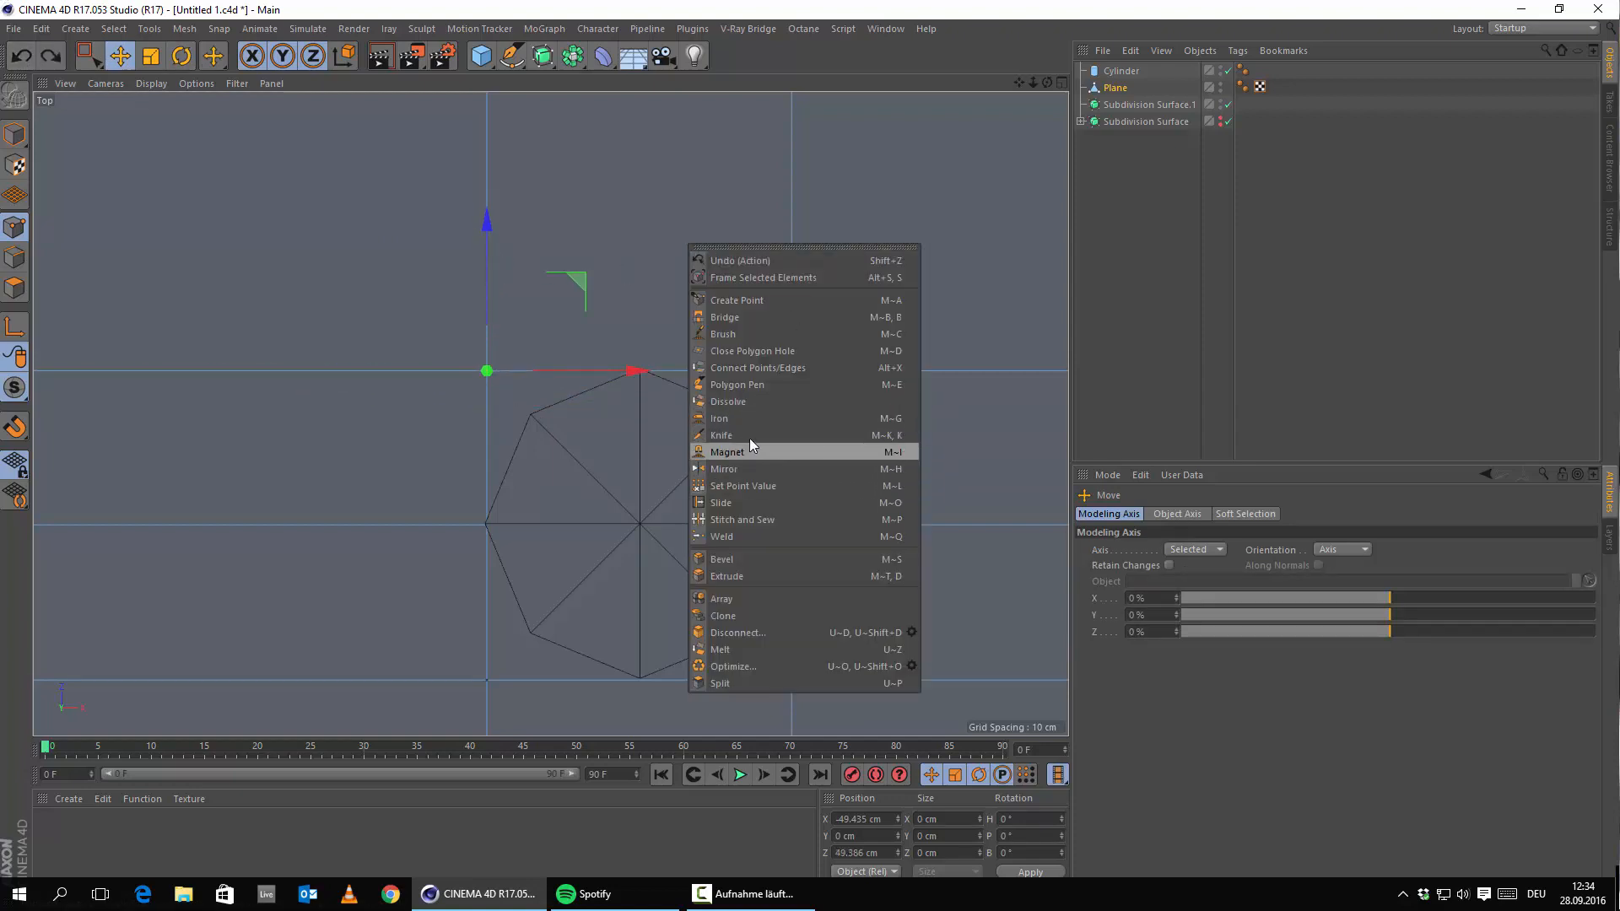
pyautogui.click(727, 435)
pyautogui.scroll(-3, 690, 350)
pyautogui.scroll(2, 635, 354)
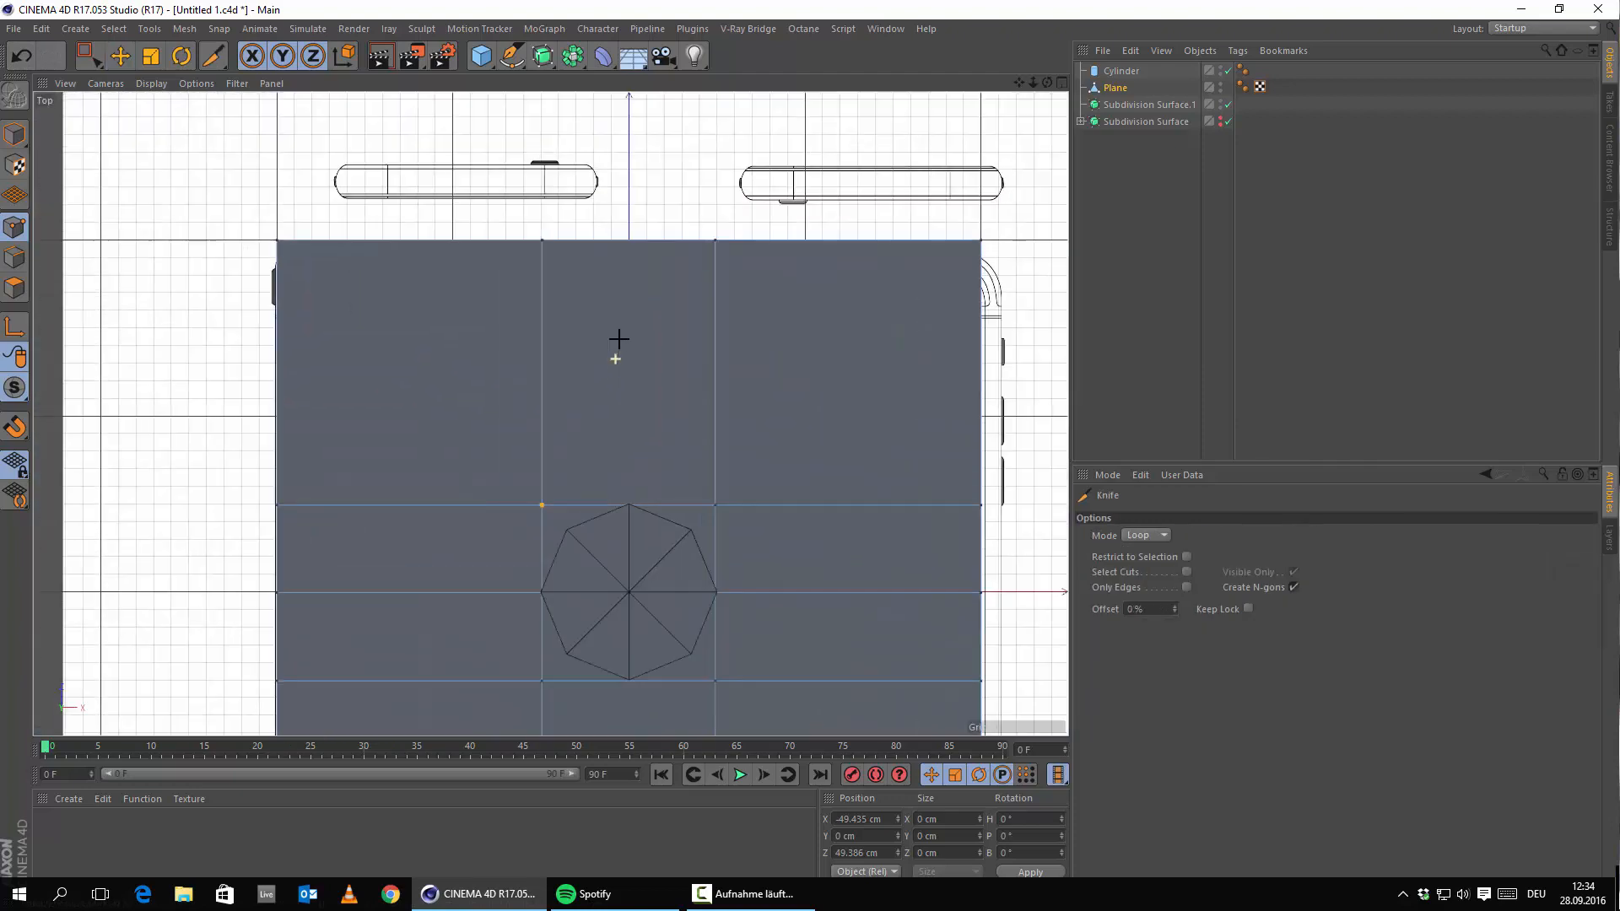
pyautogui.click(629, 241)
# Move the first corner point down and right onto an octagon vertex.
pyautogui.click(123, 56)
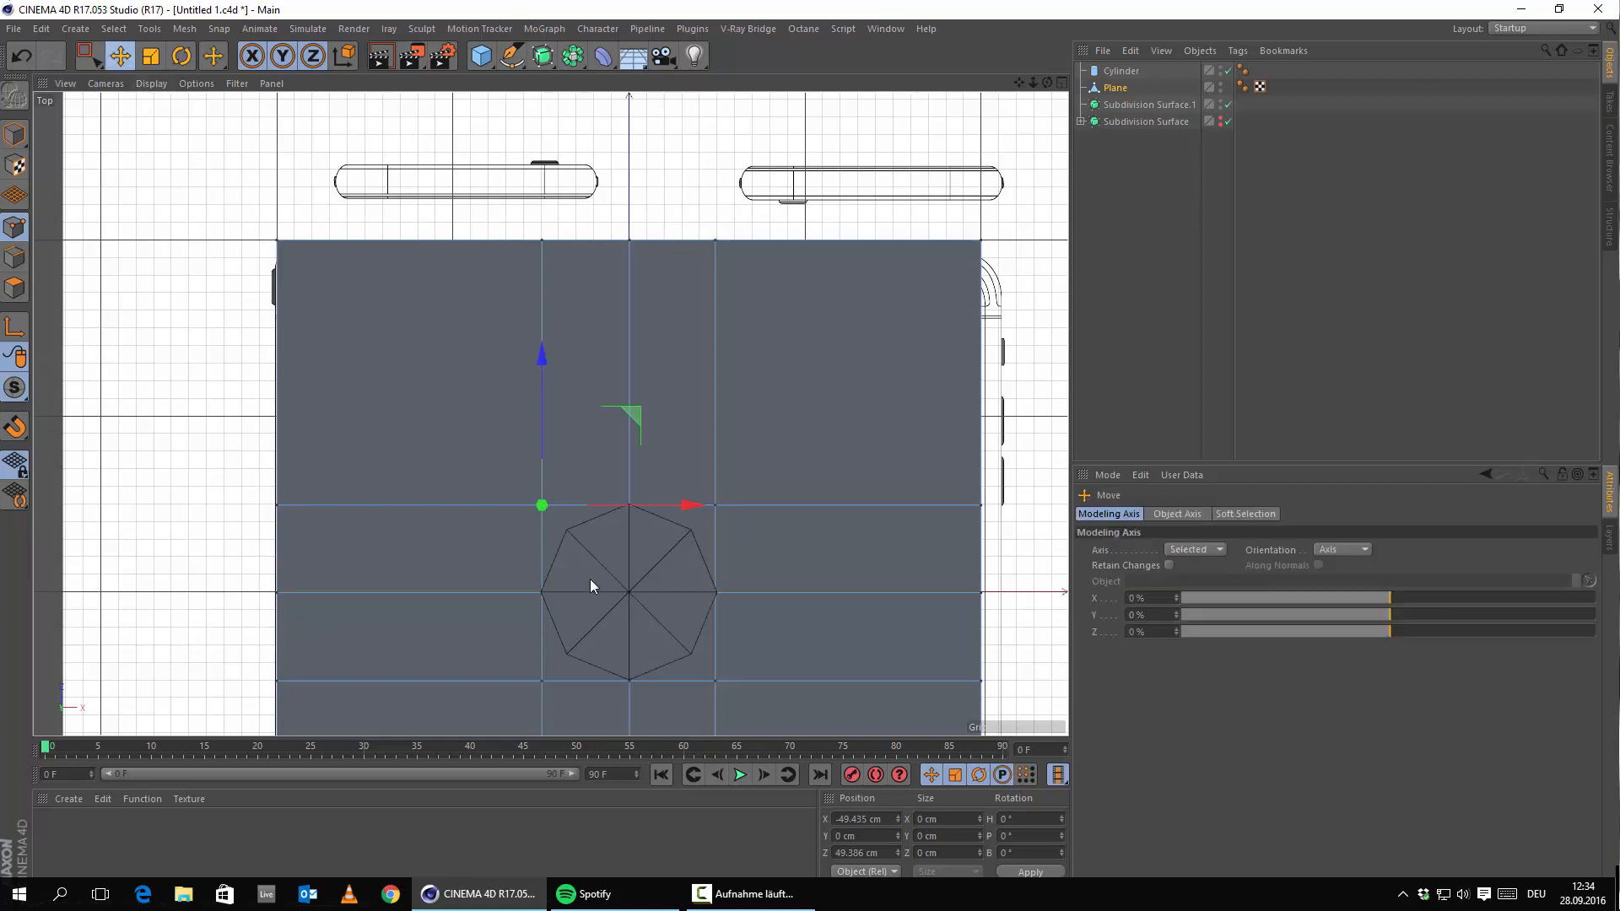
pyautogui.scroll(3, 590, 579)
pyautogui.moveTo(505, 366); pyautogui.dragTo(487, 412)
pyautogui.scroll(3, 540, 489)
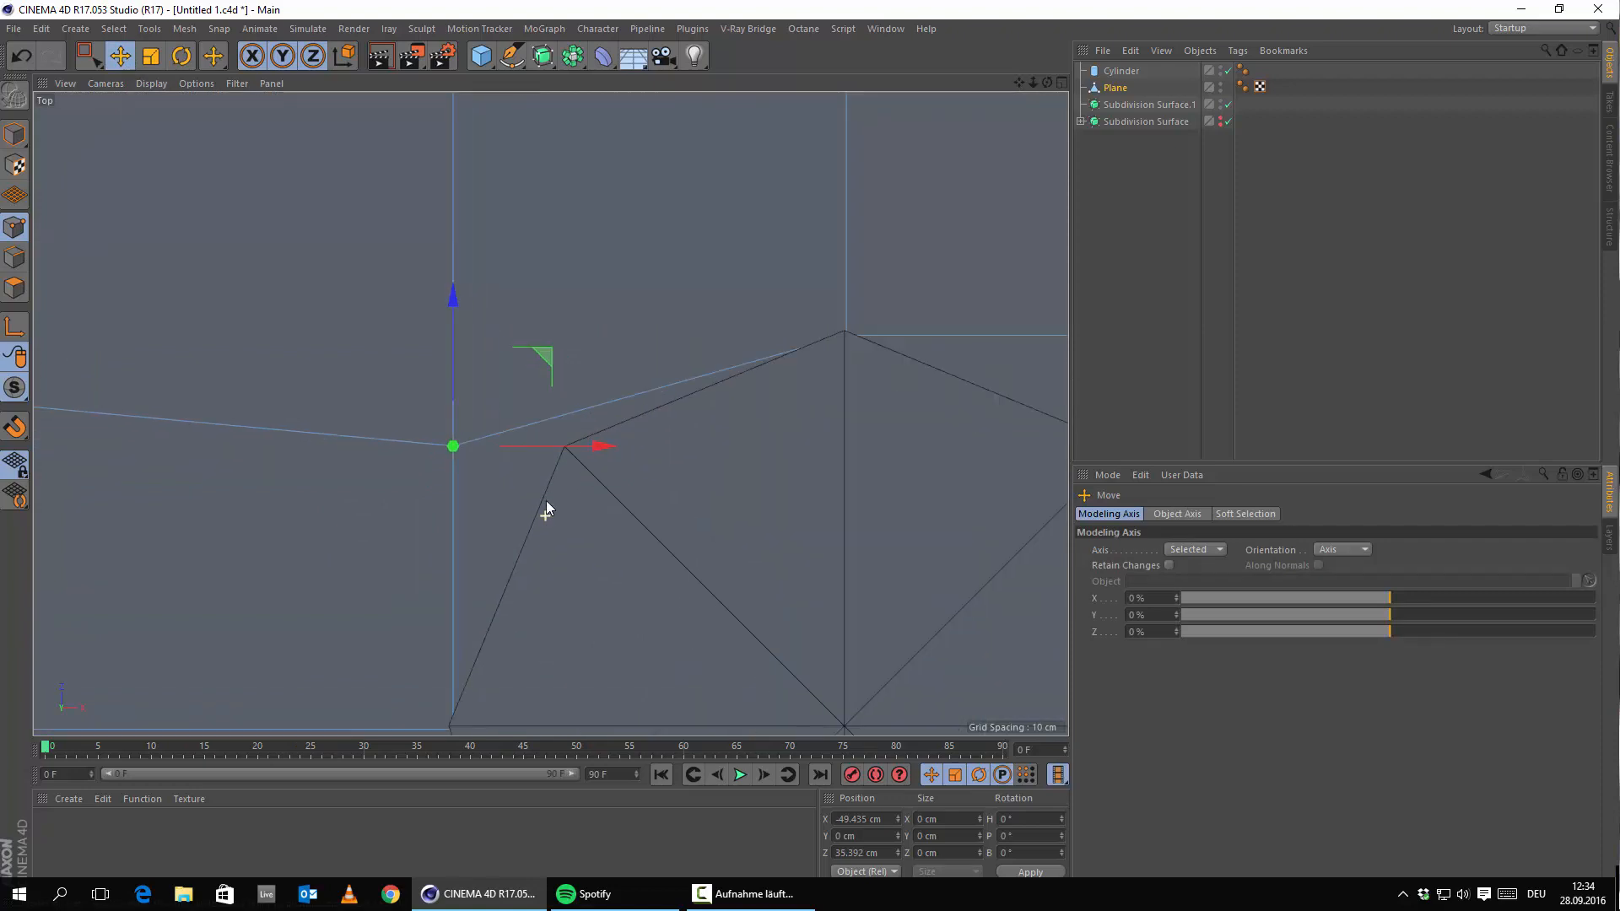
pyautogui.moveTo(565, 439); pyautogui.dragTo(680, 447)
pyautogui.scroll(-5, 677, 573)
pyautogui.keyDown('alt'); pyautogui.moveTo(676, 705); pyautogui.dragTo(631, 452, button='middle'); pyautogui.keyUp('alt')
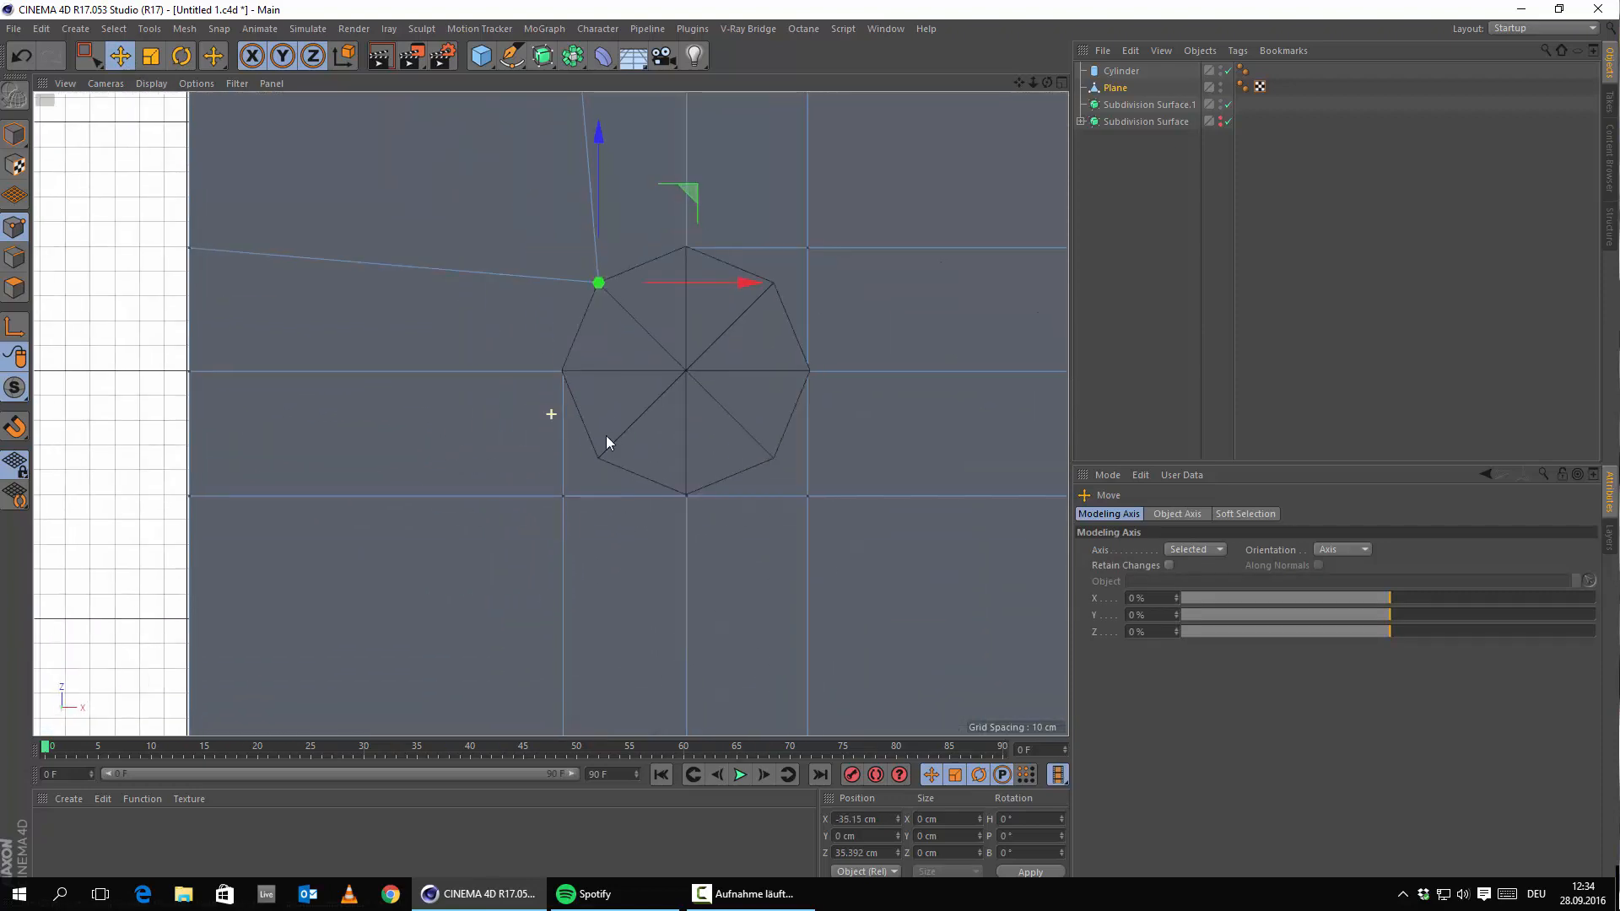
# Move the next grid point right and up onto its octagon corner.
pyautogui.click(566, 495)
pyautogui.scroll(4, 616, 492)
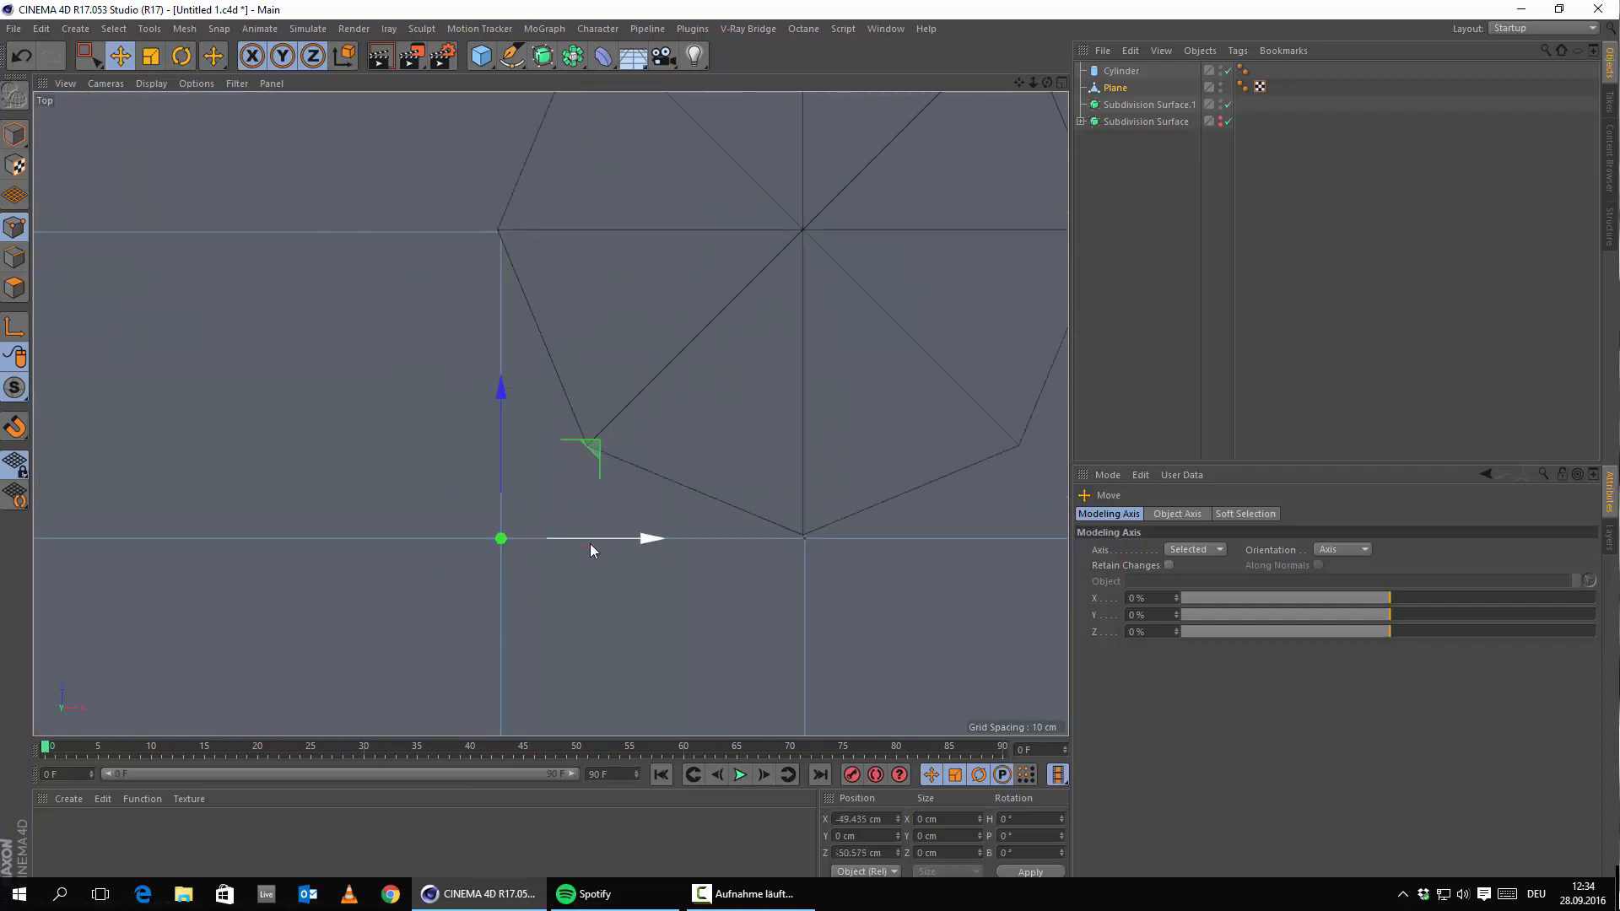
pyautogui.moveTo(589, 549); pyautogui.dragTo(675, 547)
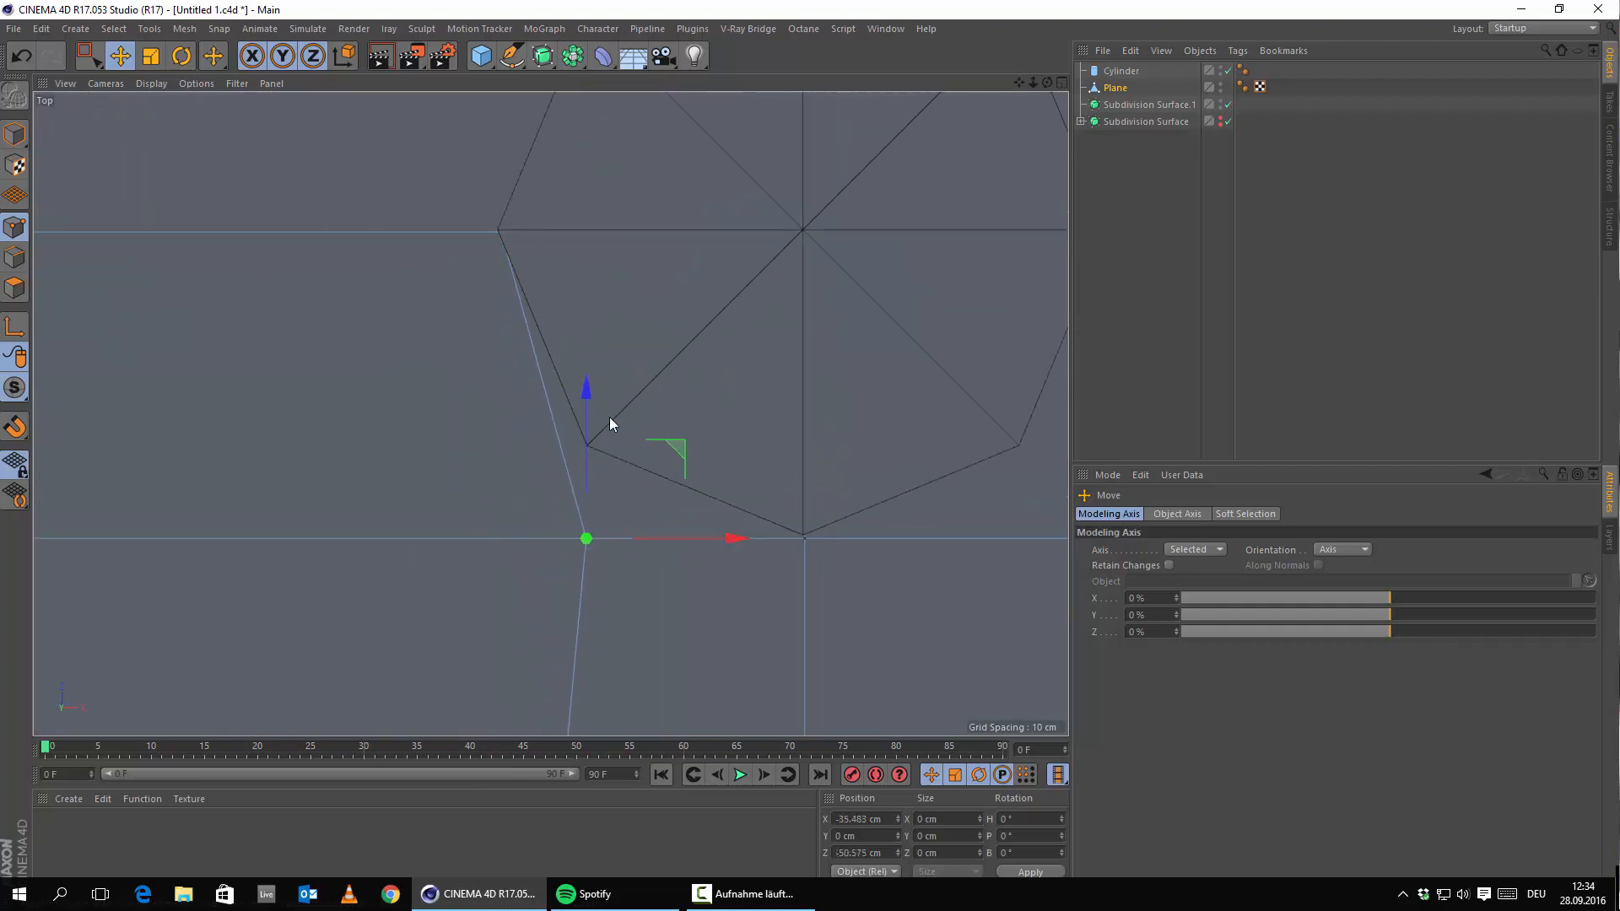
pyautogui.moveTo(585, 391); pyautogui.dragTo(595, 297)
pyautogui.scroll(-4, 879, 413)
pyautogui.keyDown('alt'); pyautogui.moveTo(1020, 433); pyautogui.dragTo(676, 548, button='middle'); pyautogui.keyUp('alt')
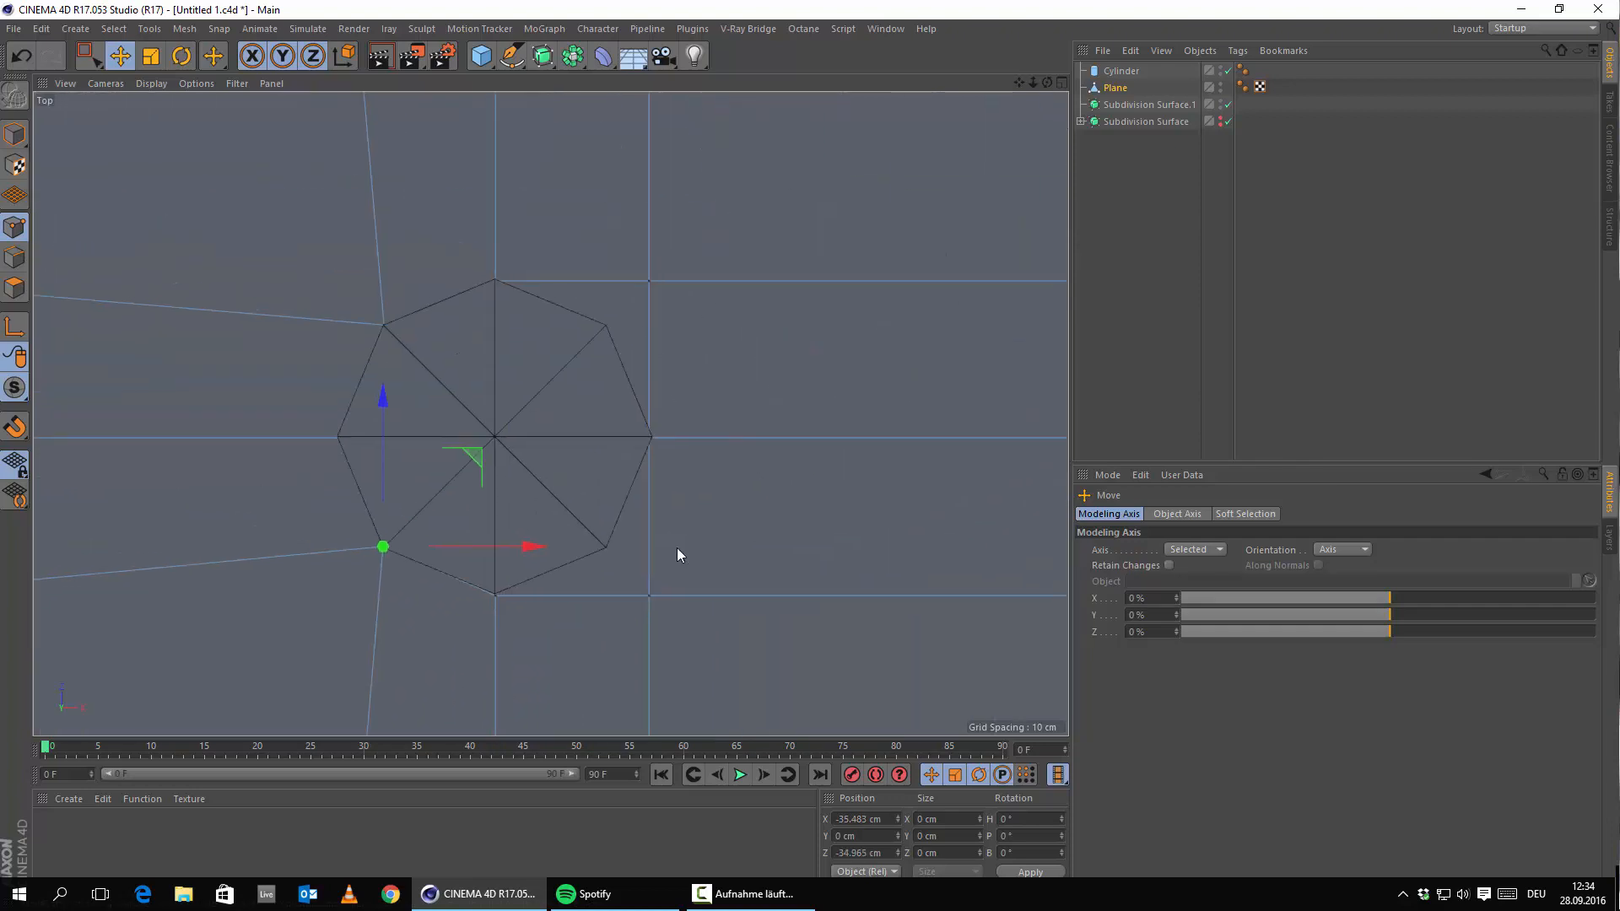
# Move the next plane vertex up and left onto its octagon corner.
pyautogui.click(648, 597)
pyautogui.moveTo(646, 496); pyautogui.dragTo(641, 447)
pyautogui.scroll(7, 600, 561)
pyautogui.moveTo(859, 480); pyautogui.dragTo(693, 483)
pyautogui.moveTo(607, 333); pyautogui.dragTo(616, 372)
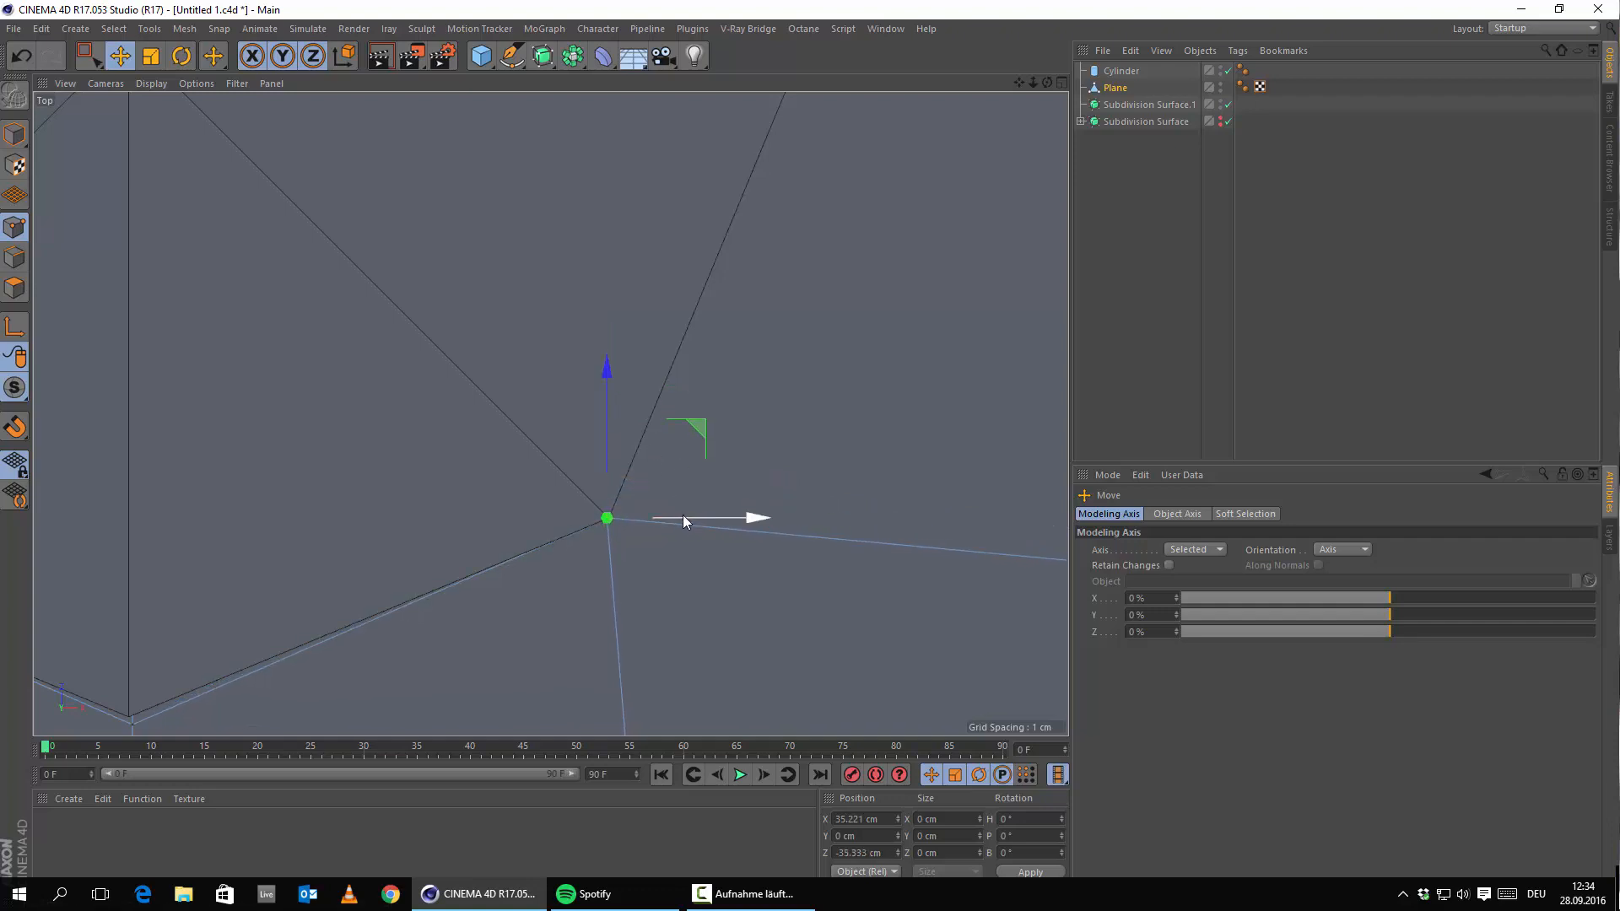
pyautogui.scroll(-5, 675, 465)
pyautogui.keyDown('alt'); pyautogui.moveTo(616, 184); pyautogui.dragTo(541, 736, button='middle'); pyautogui.keyUp('alt')
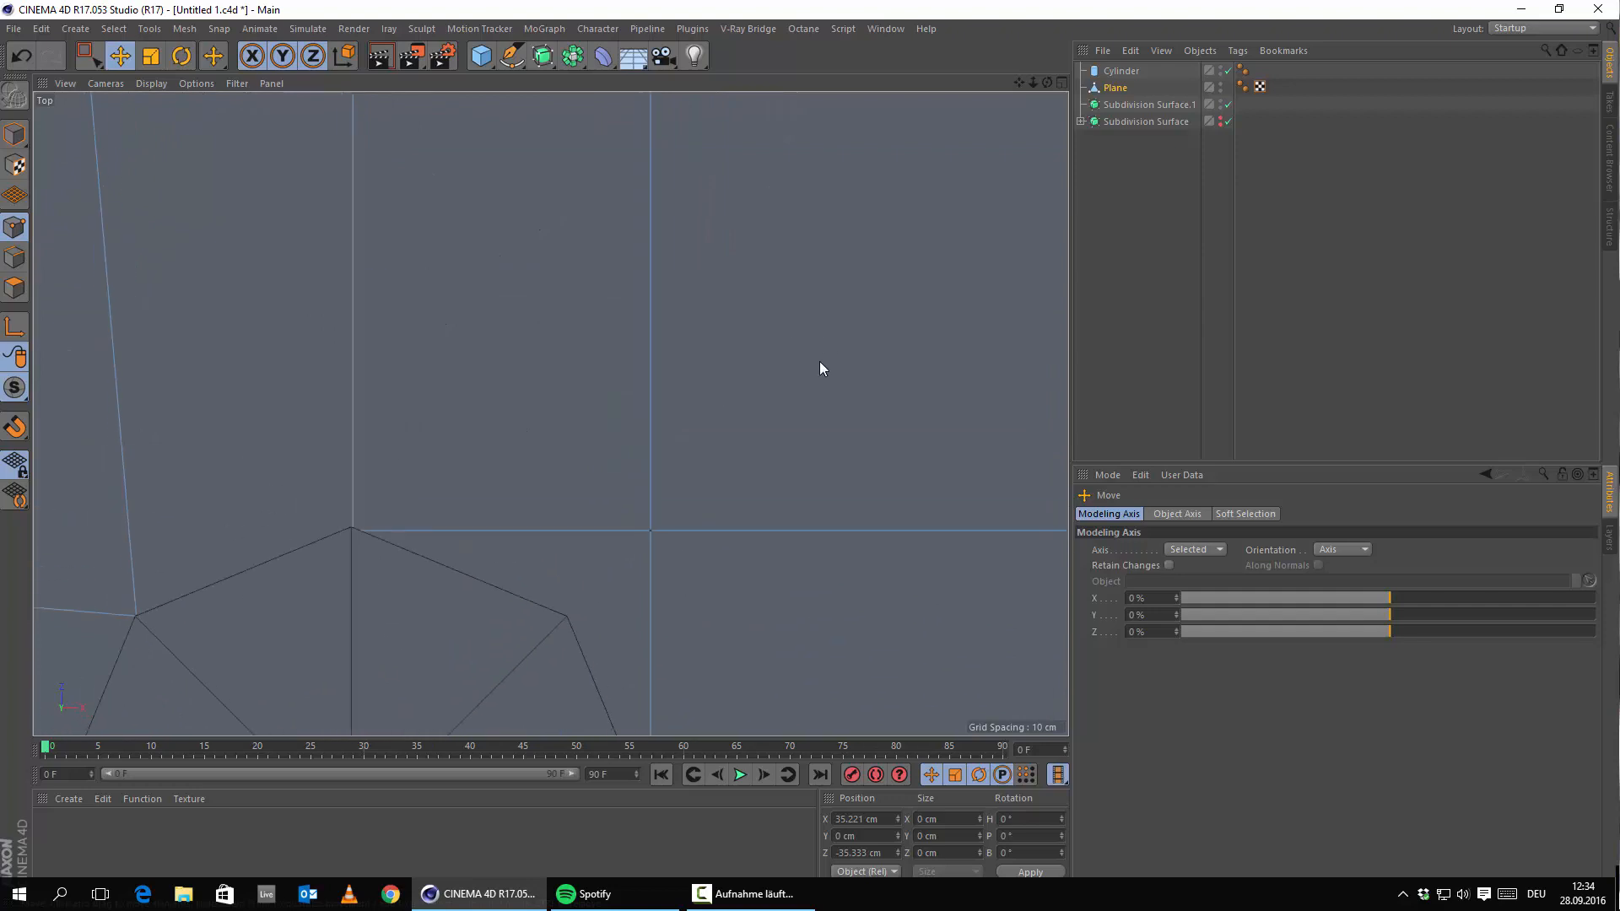
# Snap the upper-right vertex onto the octagon corner at about X 35.2 cm, Z 35.3 cm.
pyautogui.keyDown('alt'); pyautogui.moveTo(546, 408); pyautogui.dragTo(712, 74, button='middle'); pyautogui.keyUp('alt')
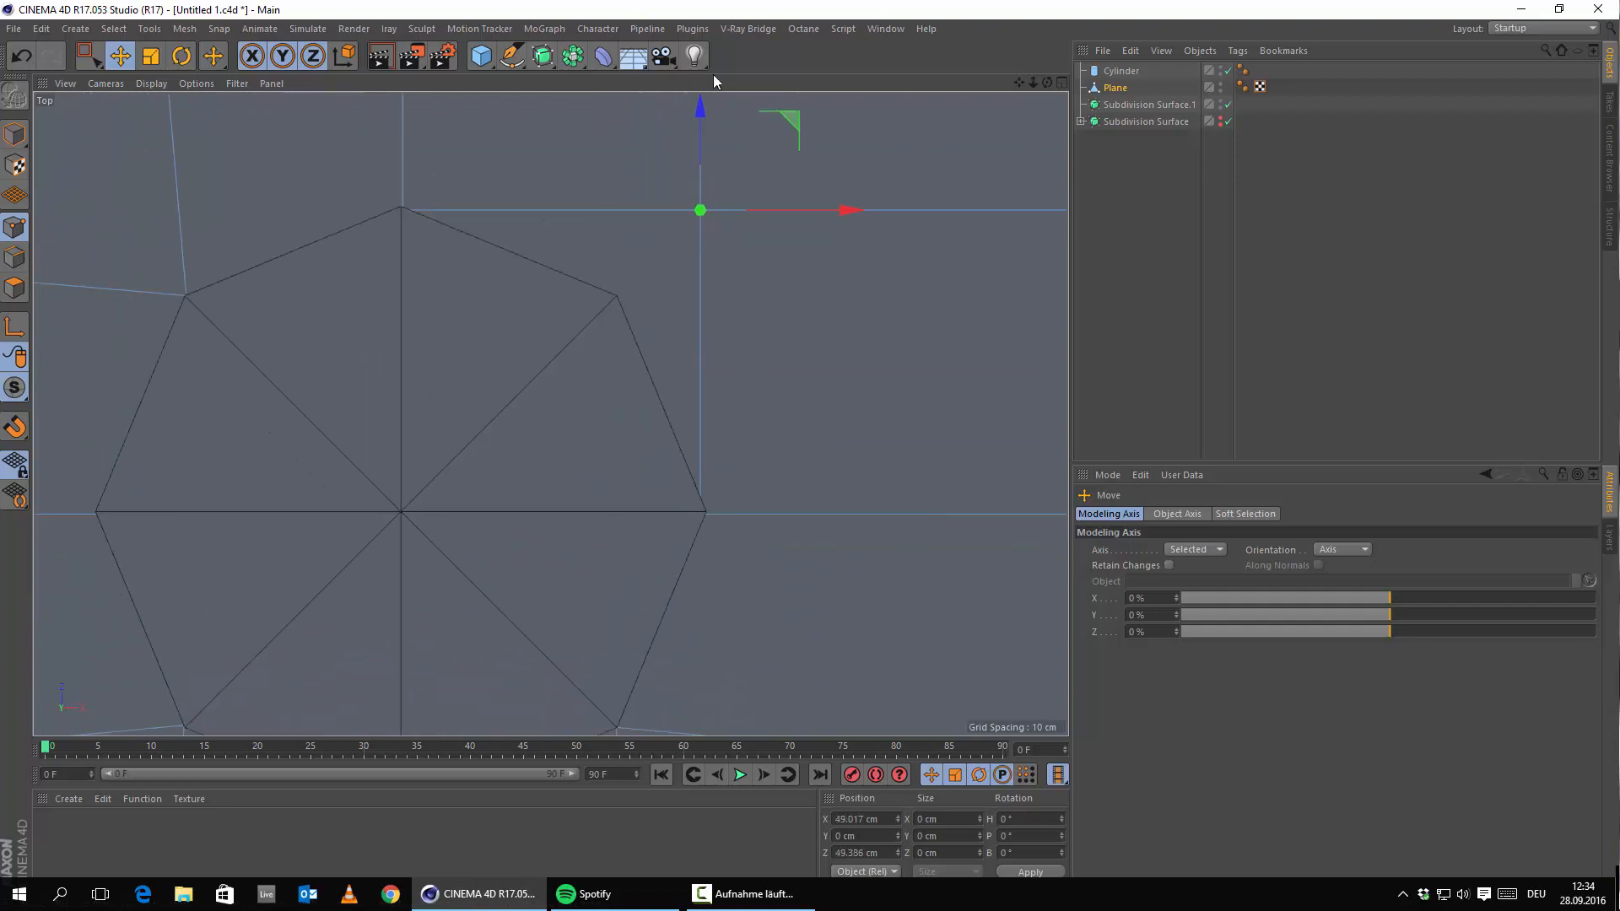
pyautogui.moveTo(699, 115); pyautogui.dragTo(660, 200)
pyautogui.moveTo(793, 295); pyautogui.dragTo(708, 286)
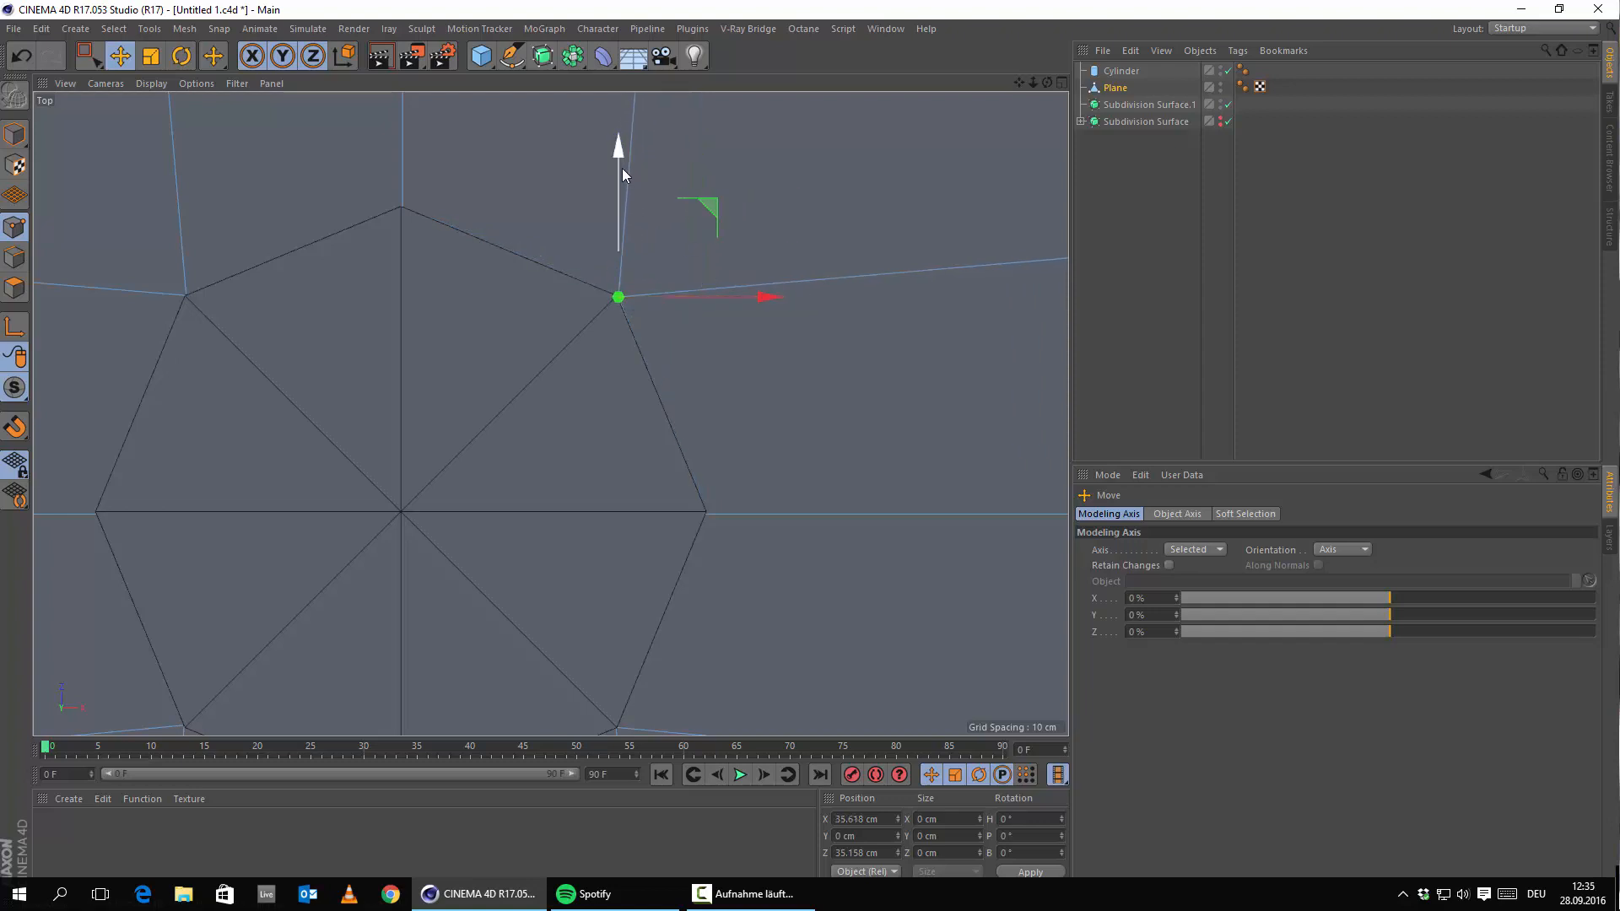
pyautogui.moveTo(621, 170); pyautogui.dragTo(621, 168)
pyautogui.moveTo(726, 289); pyautogui.dragTo(700, 456)
# Maximize the Perspective view and hide the Cylinder from the viewport.
pyautogui.middleClick(722, 293)
pyautogui.middleClick(468, 305)
pyautogui.scroll(-4, 476, 319)
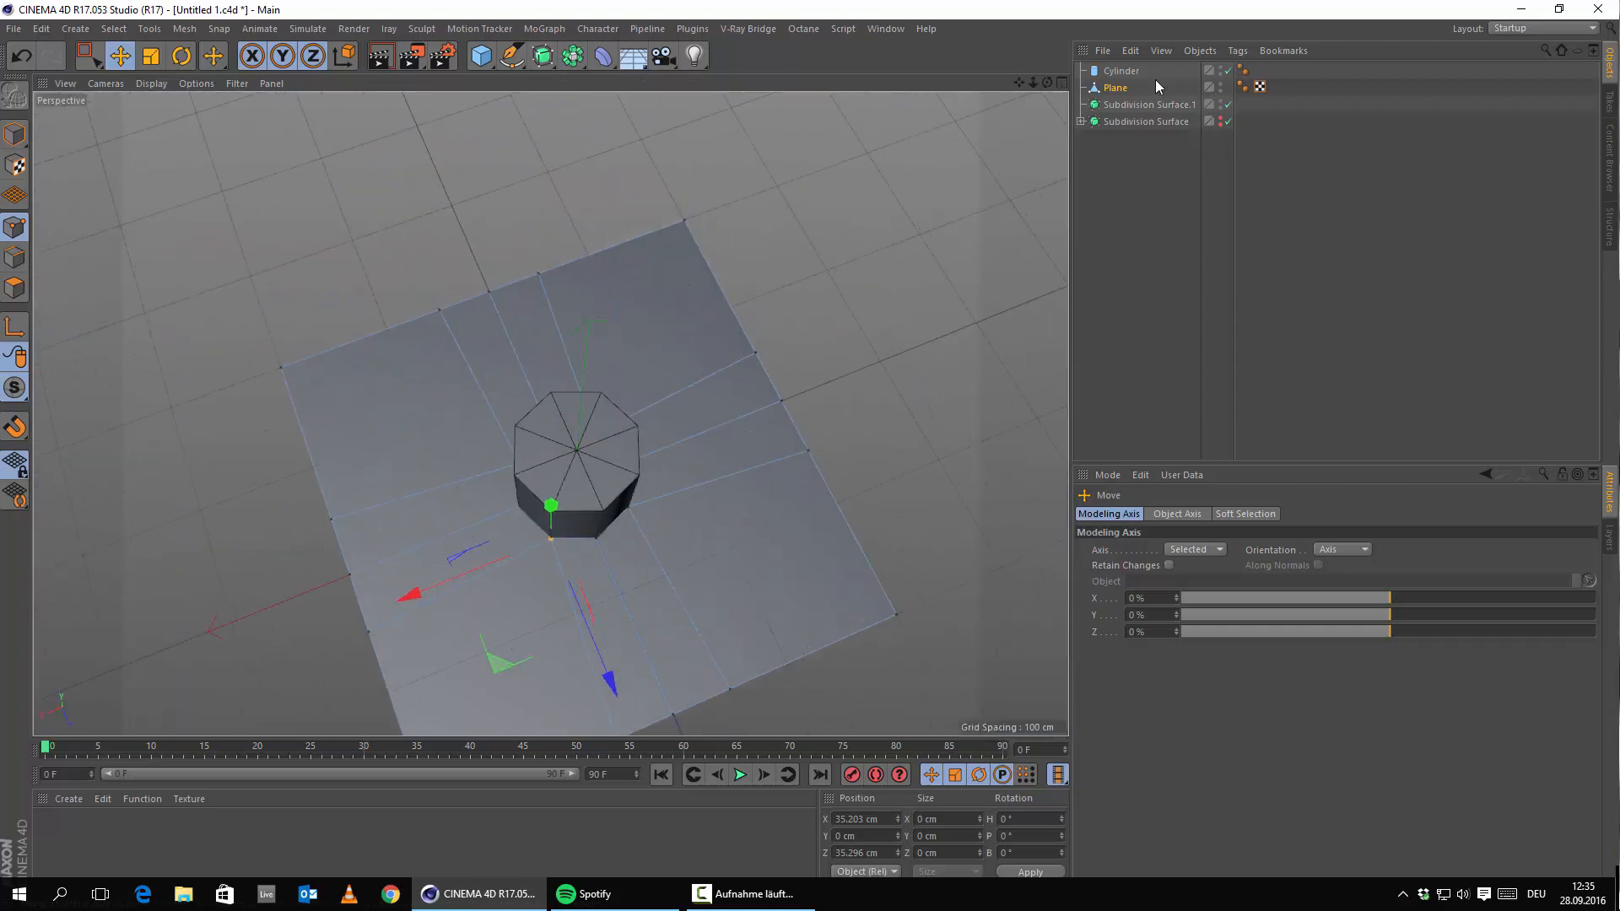
pyautogui.click(1228, 71)
pyautogui.keyDown('alt'); pyautogui.moveTo(588, 499); pyautogui.dragTo(535, 482); pyautogui.keyUp('alt')
pyautogui.scroll(4, 572, 430)
pyautogui.keyDown('alt'); pyautogui.moveTo(562, 410); pyautogui.dragTo(789, 349); pyautogui.keyUp('alt')
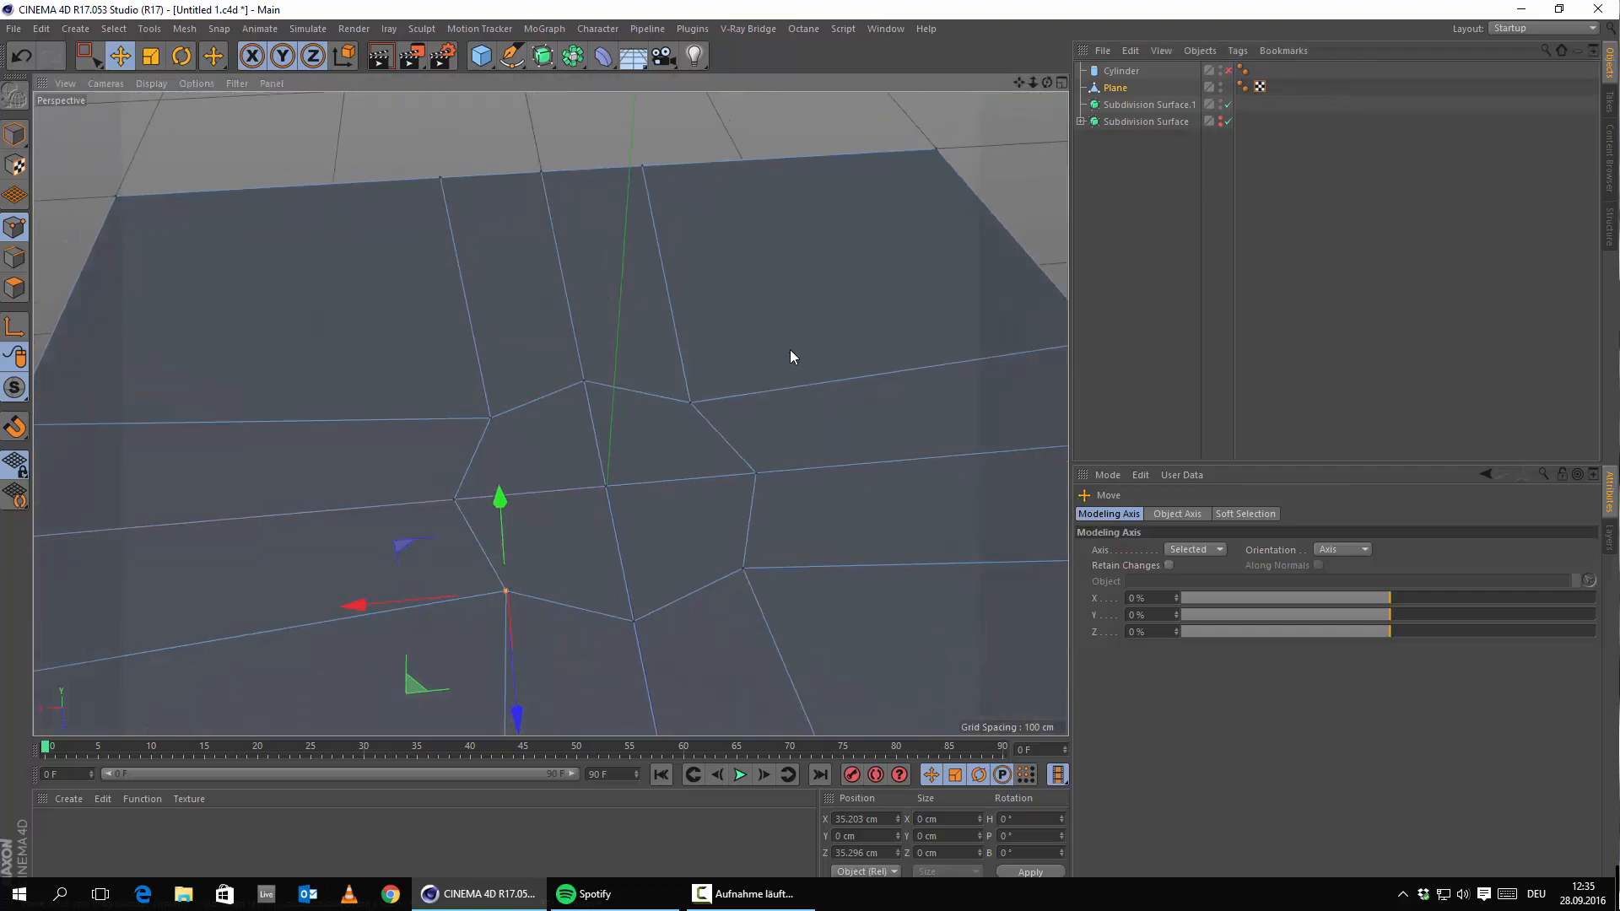
pyautogui.scroll(-3, 790, 349)
# Nest the Plane under Subdivision Surface.1 and select the Plane.
pyautogui.moveTo(1112, 104); pyautogui.dragTo(1137, 70)
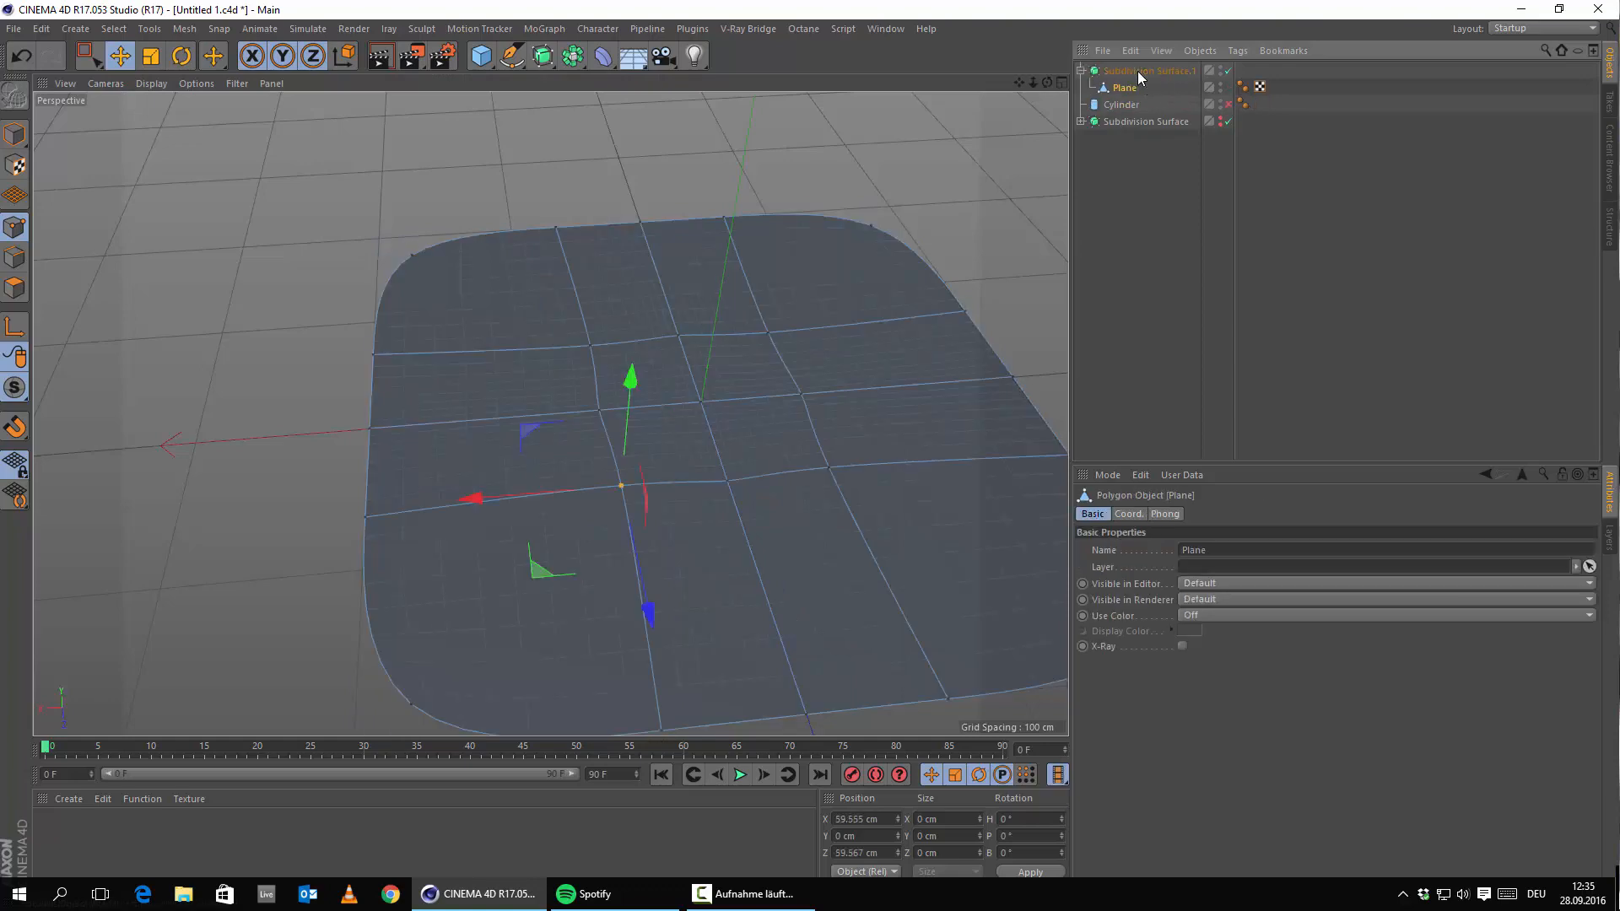
pyautogui.click(1137, 70)
pyautogui.scroll(-4, 746, 334)
pyautogui.keyDown('alt'); pyautogui.moveTo(661, 427); pyautogui.dragTo(617, 449); pyautogui.keyUp('alt')
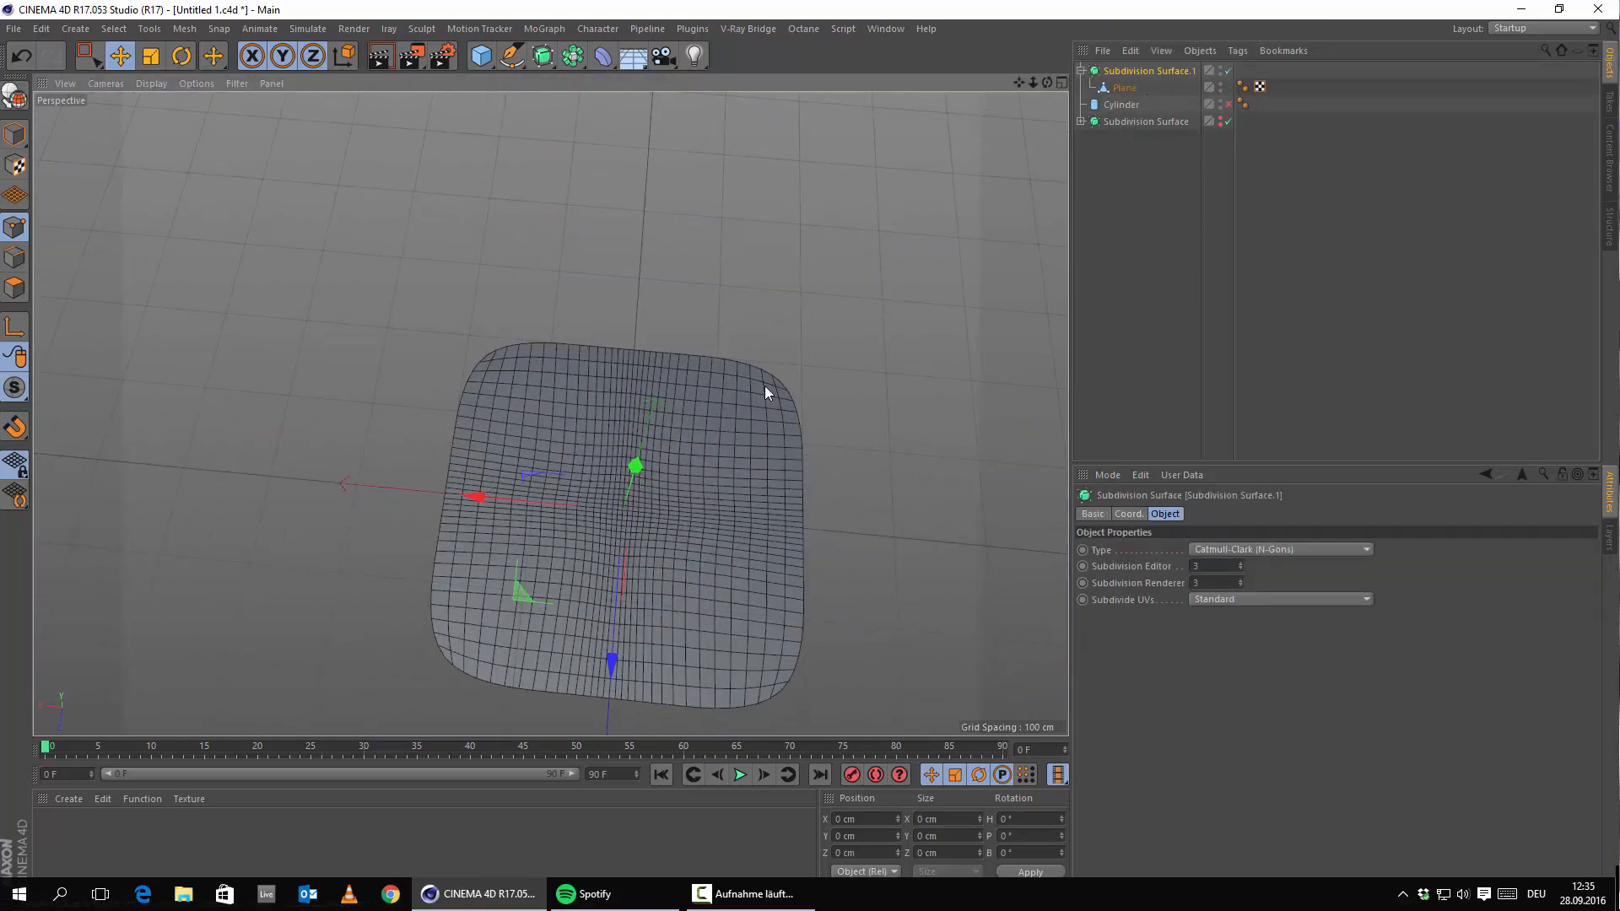
pyautogui.click(1124, 88)
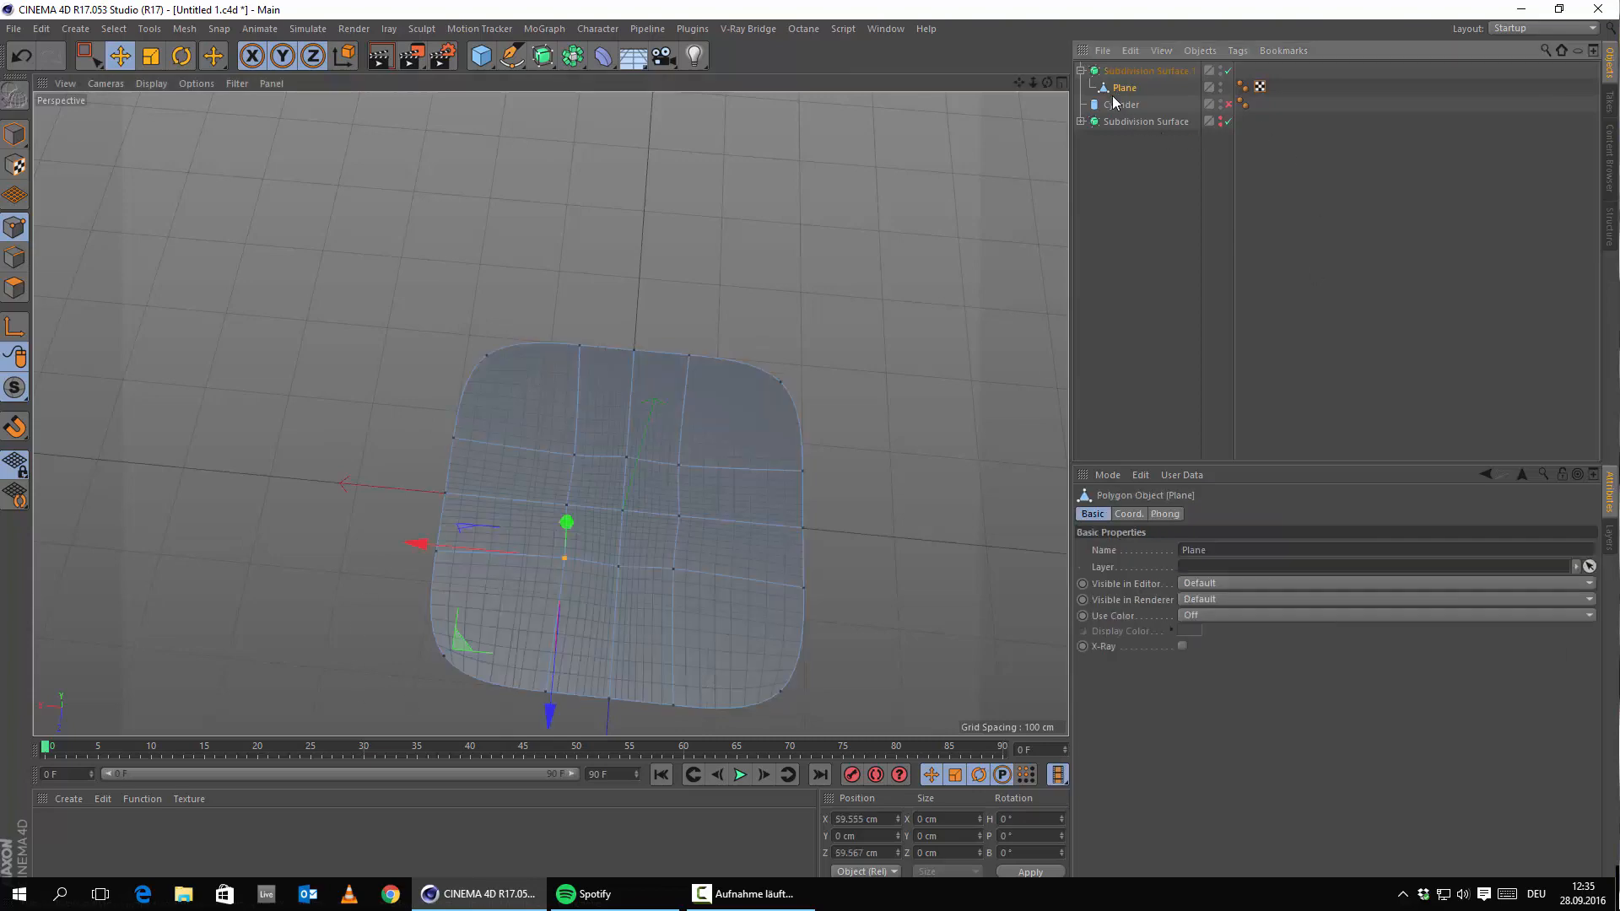
pyautogui.scroll(5, 611, 524)
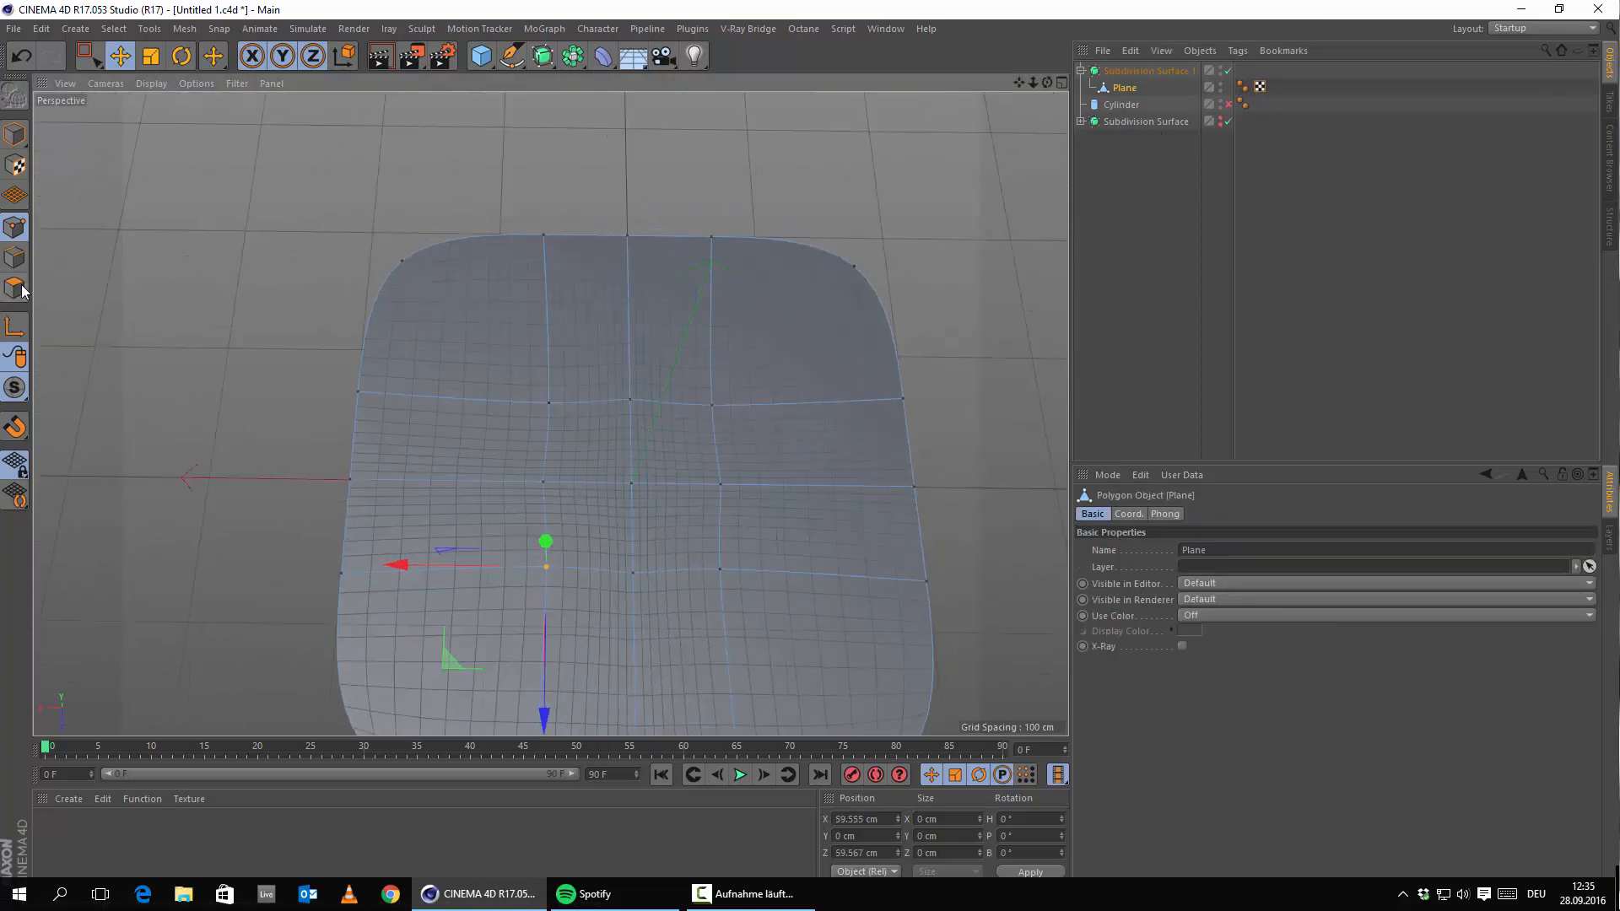
# In Polygons mode, delete the four polygons filling the octagon.
pyautogui.click(14, 288)
pyautogui.click(564, 508)
pyautogui.press('Delete')
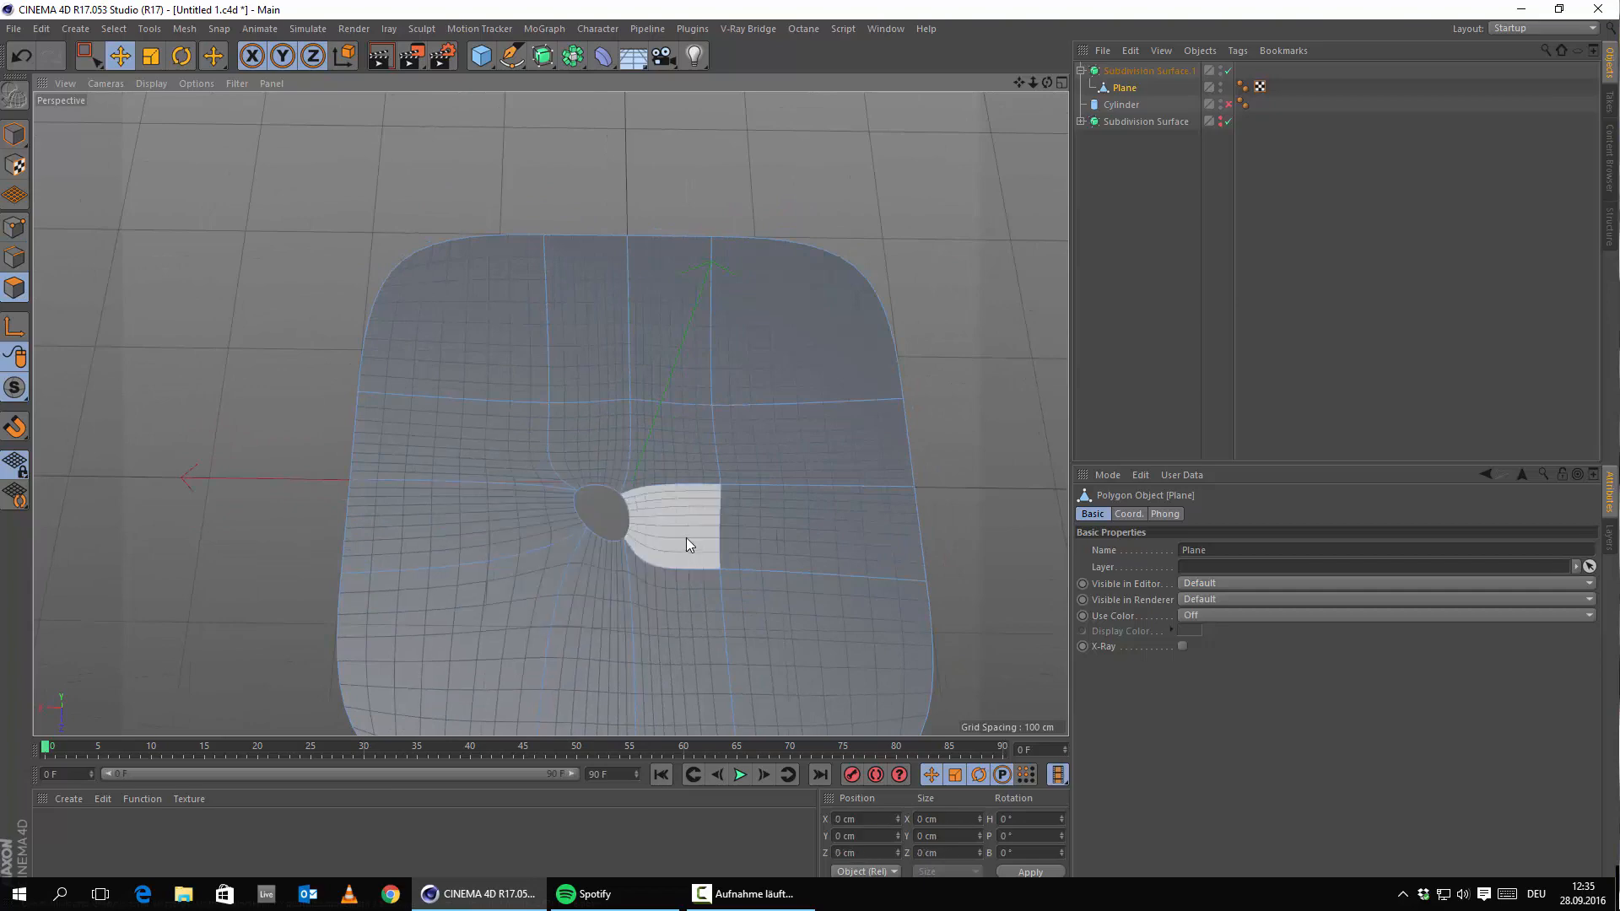
pyautogui.click(686, 544)
pyautogui.press('Delete')
pyautogui.click(649, 434)
pyautogui.press('Delete')
pyautogui.click(594, 440)
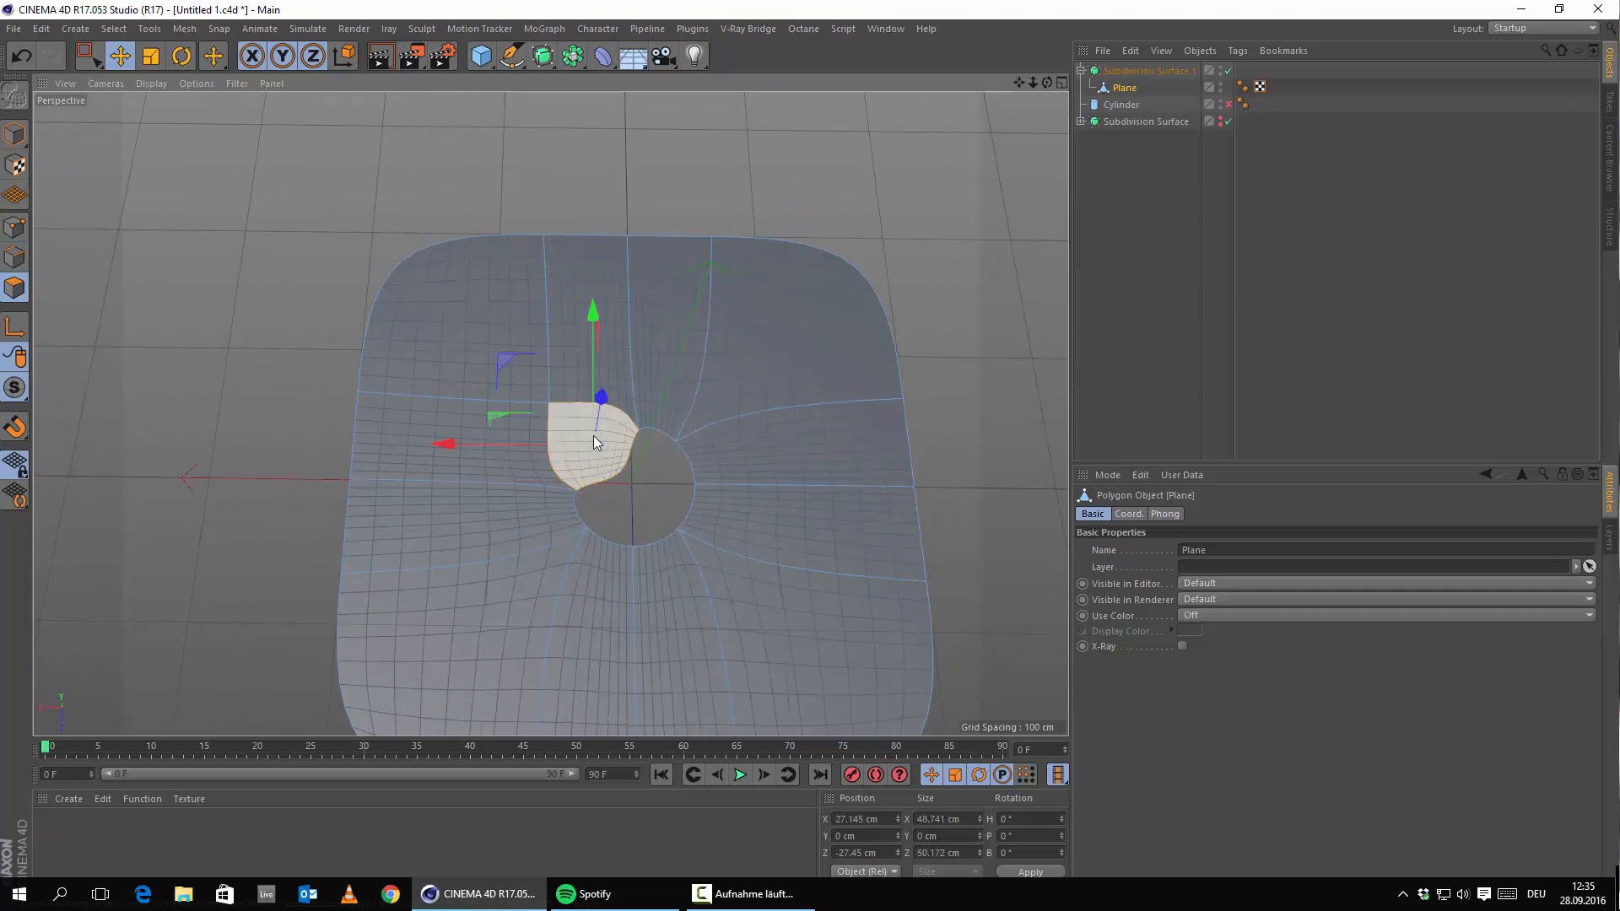
pyautogui.press('Delete')
pyautogui.moveTo(756, 476)
pyautogui.keyDown('alt'); pyautogui.mouseDown()
pyautogui.moveTo(725, 538)
pyautogui.moveTo(752, 495)
pyautogui.mouseUp(); pyautogui.keyUp('alt')
# Take the Plane out of Subdivision Surface.1 to inspect the hole, then nest it back.
pyautogui.moveTo(1116, 76)
pyautogui.mouseDown()
pyautogui.moveTo(1135, 81)
pyautogui.moveTo(1129, 69)
pyautogui.mouseUp()
pyautogui.keyDown('alt'); pyautogui.moveTo(641, 460); pyautogui.dragTo(600, 458, button='right'); pyautogui.keyUp('alt')
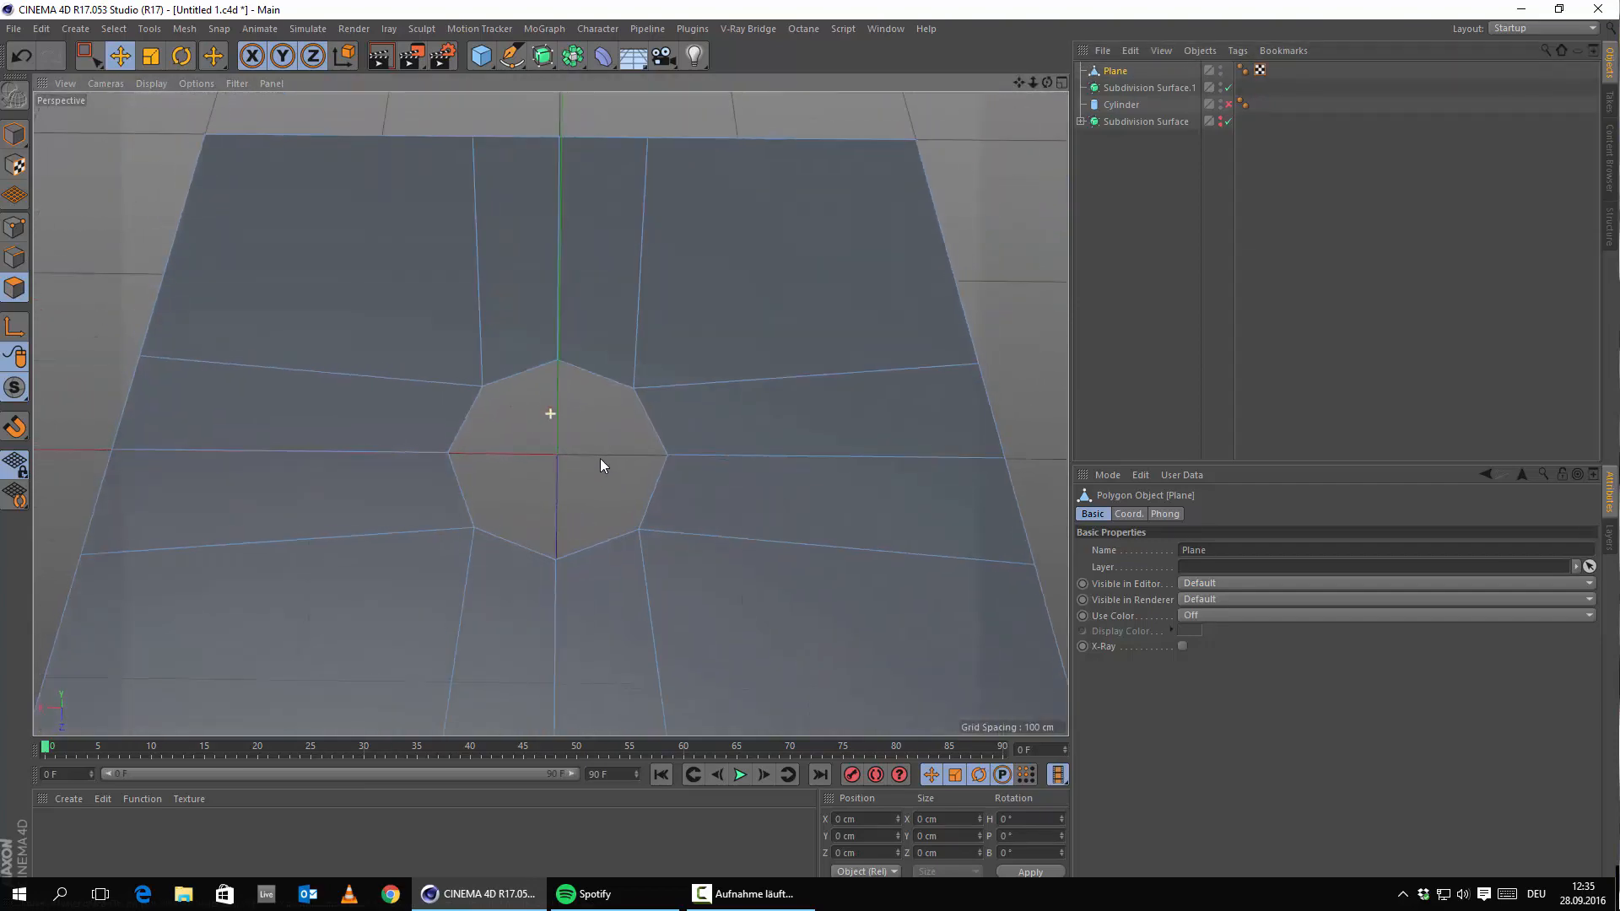
pyautogui.keyDown('alt'); pyautogui.moveTo(600, 458); pyautogui.dragTo(697, 418); pyautogui.keyUp('alt')
pyautogui.keyDown('alt'); pyautogui.moveTo(697, 418); pyautogui.dragTo(629, 524, button='right'); pyautogui.keyUp('alt')
pyautogui.keyDown('alt'); pyautogui.moveTo(629, 524); pyautogui.dragTo(639, 531); pyautogui.keyUp('alt')
pyautogui.keyDown('alt'); pyautogui.moveTo(702, 416); pyautogui.dragTo(762, 380, button='right'); pyautogui.keyUp('alt')
pyautogui.click(1106, 69)
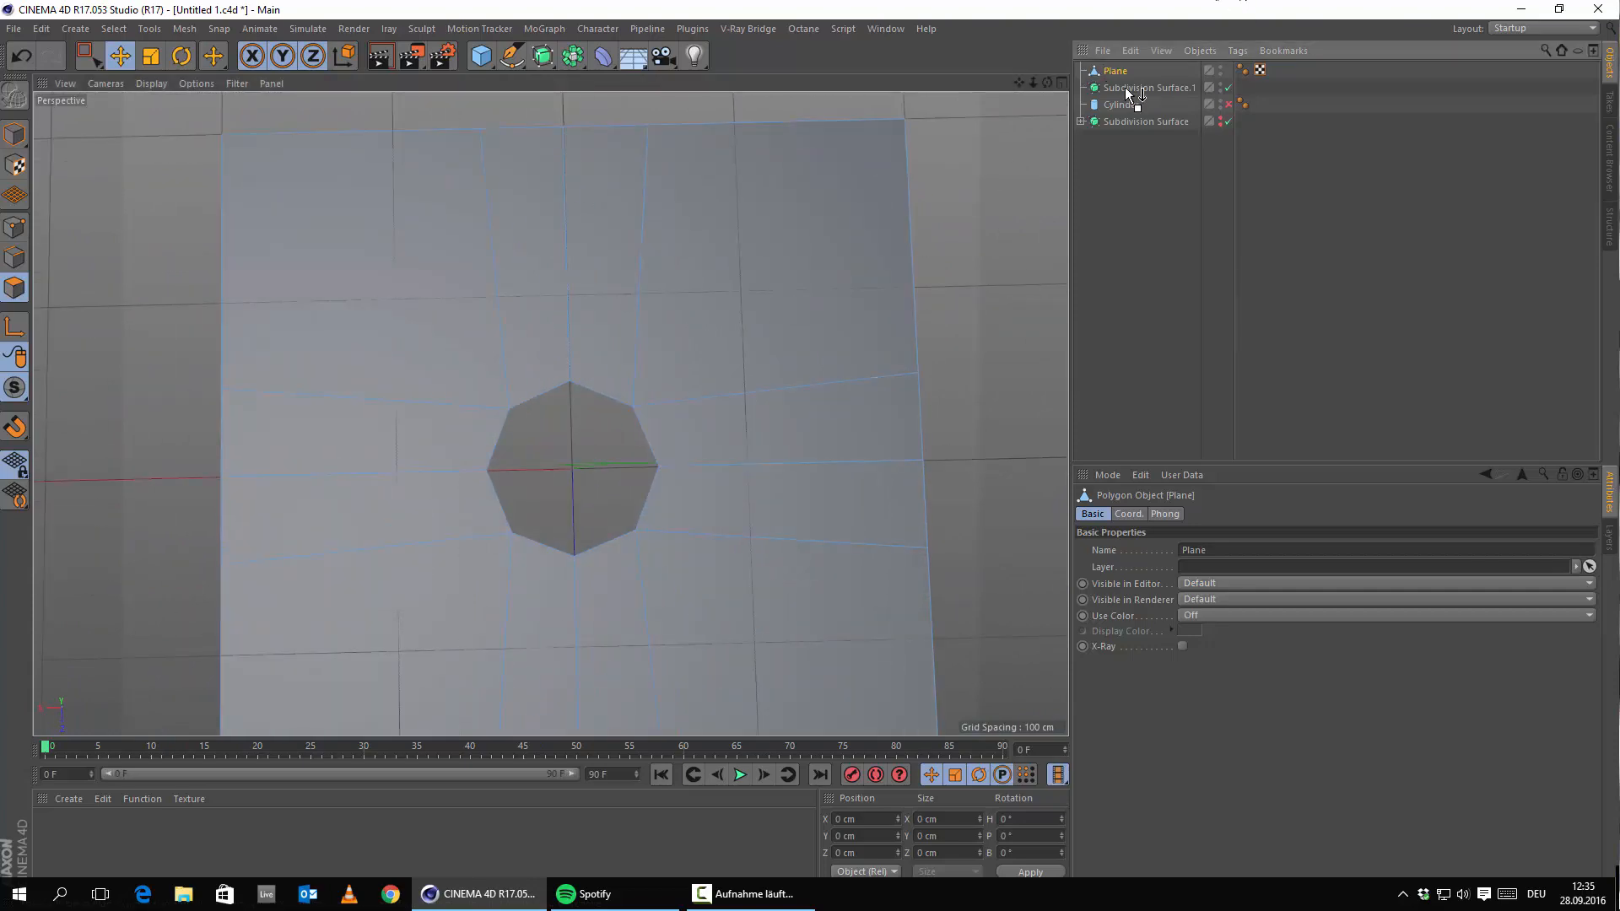
pyautogui.moveTo(1126, 88); pyautogui.dragTo(1126, 88)
pyautogui.keyDown('alt'); pyautogui.moveTo(633, 499); pyautogui.dragTo(509, 508, button='right'); pyautogui.keyUp('alt')
pyautogui.keyDown('alt'); pyautogui.moveTo(509, 508); pyautogui.dragTo(510, 459); pyautogui.keyUp('alt')
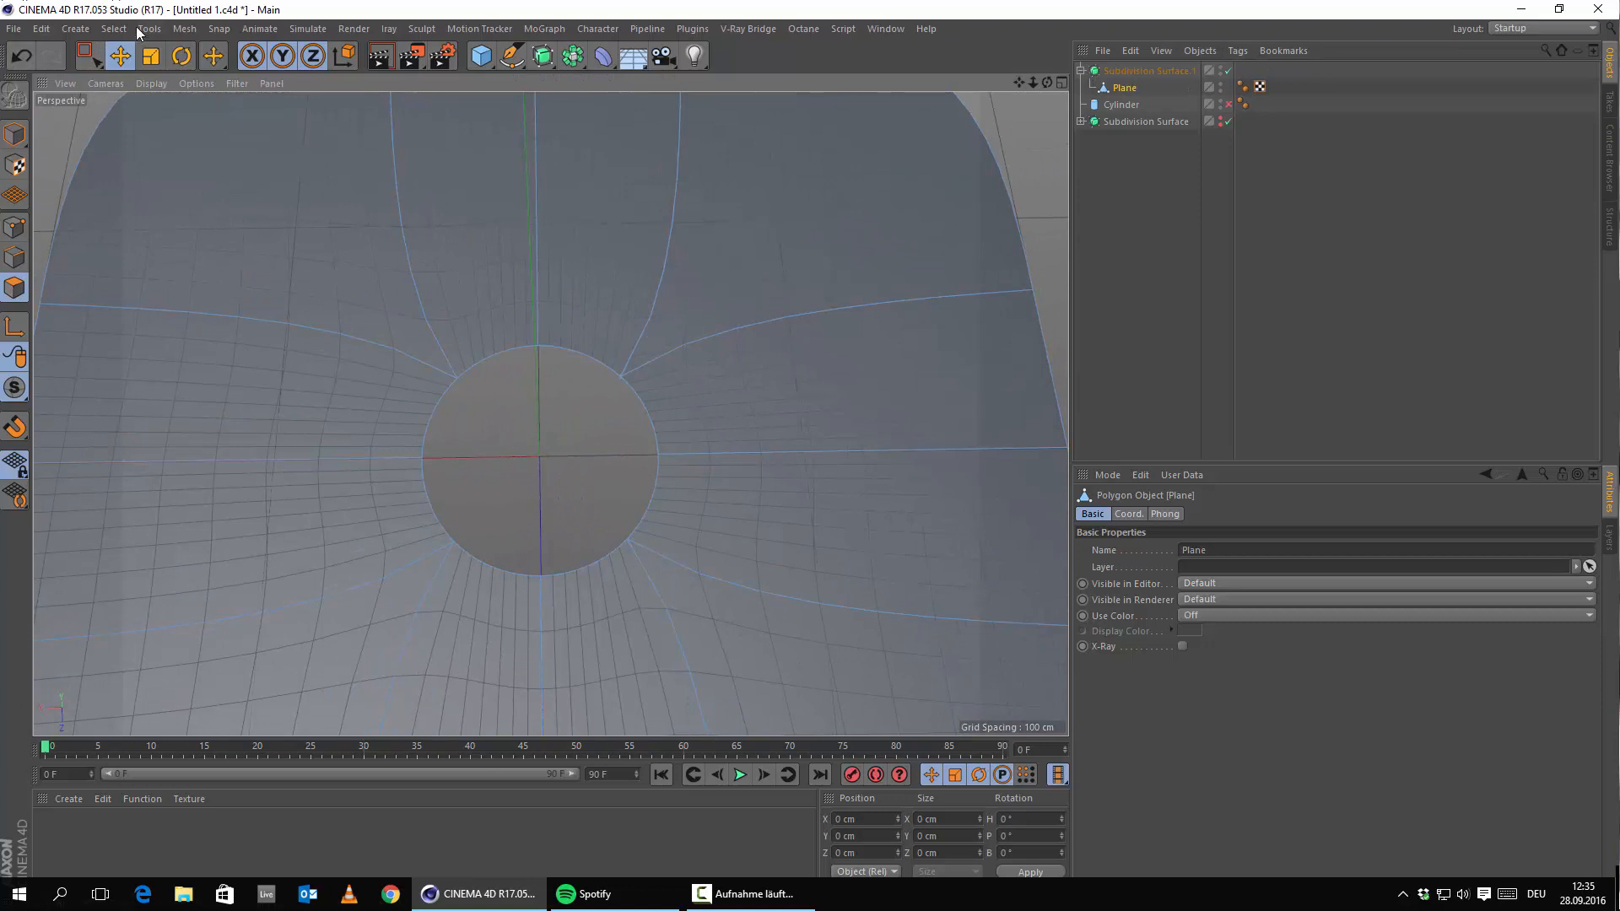
# In Points mode, use Loop Selection with Select Boundary Loop on to pick the hole's border points.
pyautogui.click(19, 221)
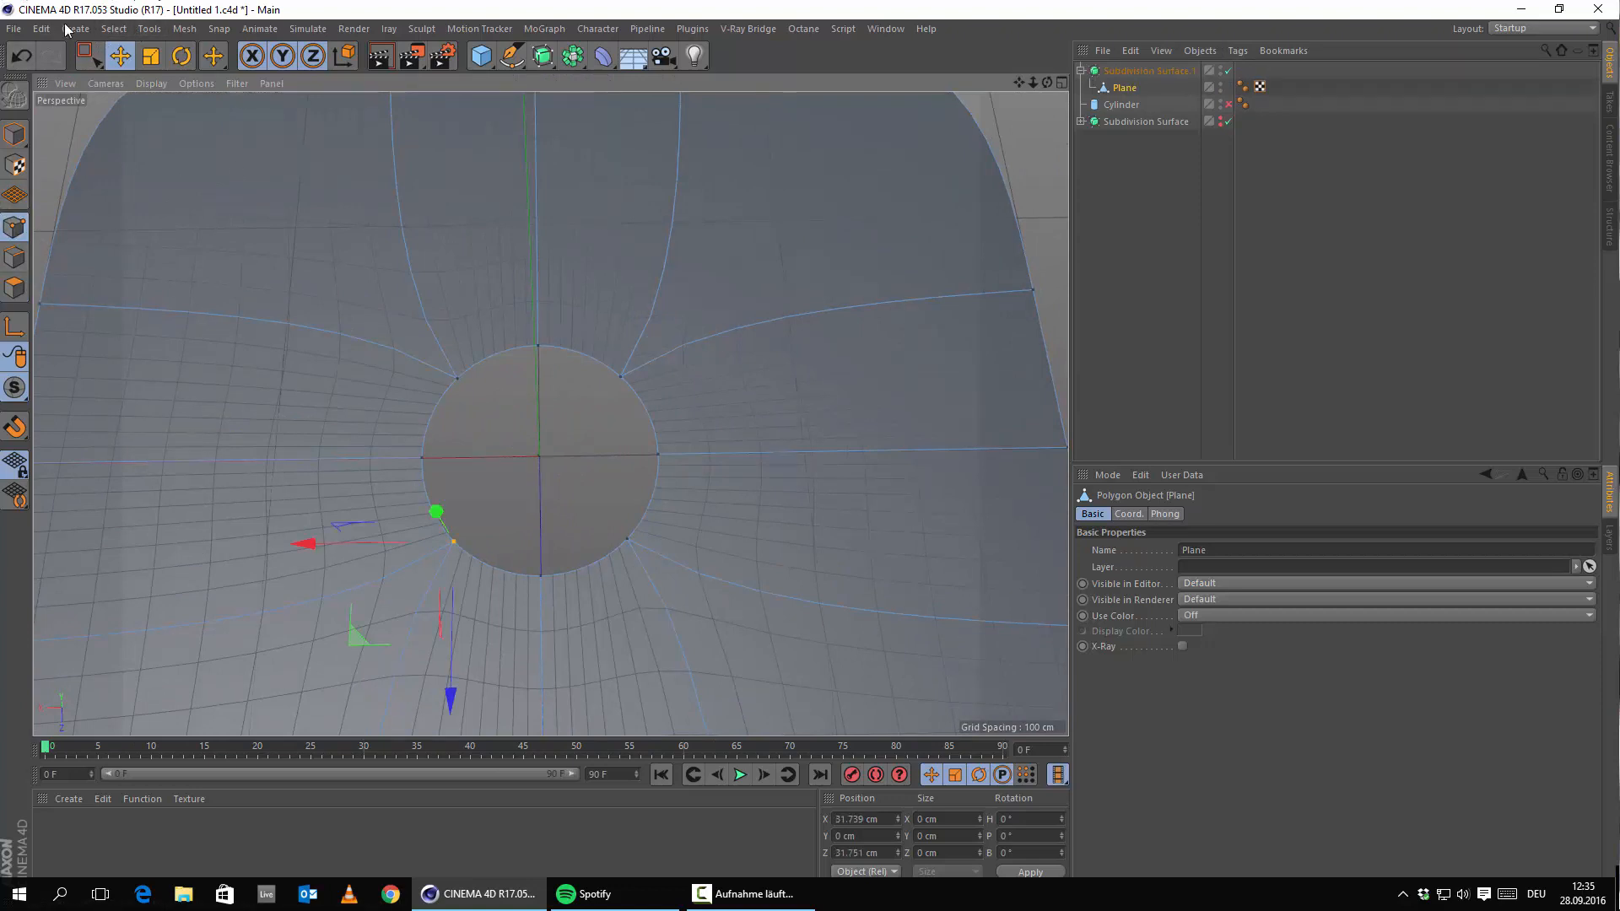
pyautogui.click(112, 30)
pyautogui.click(135, 148)
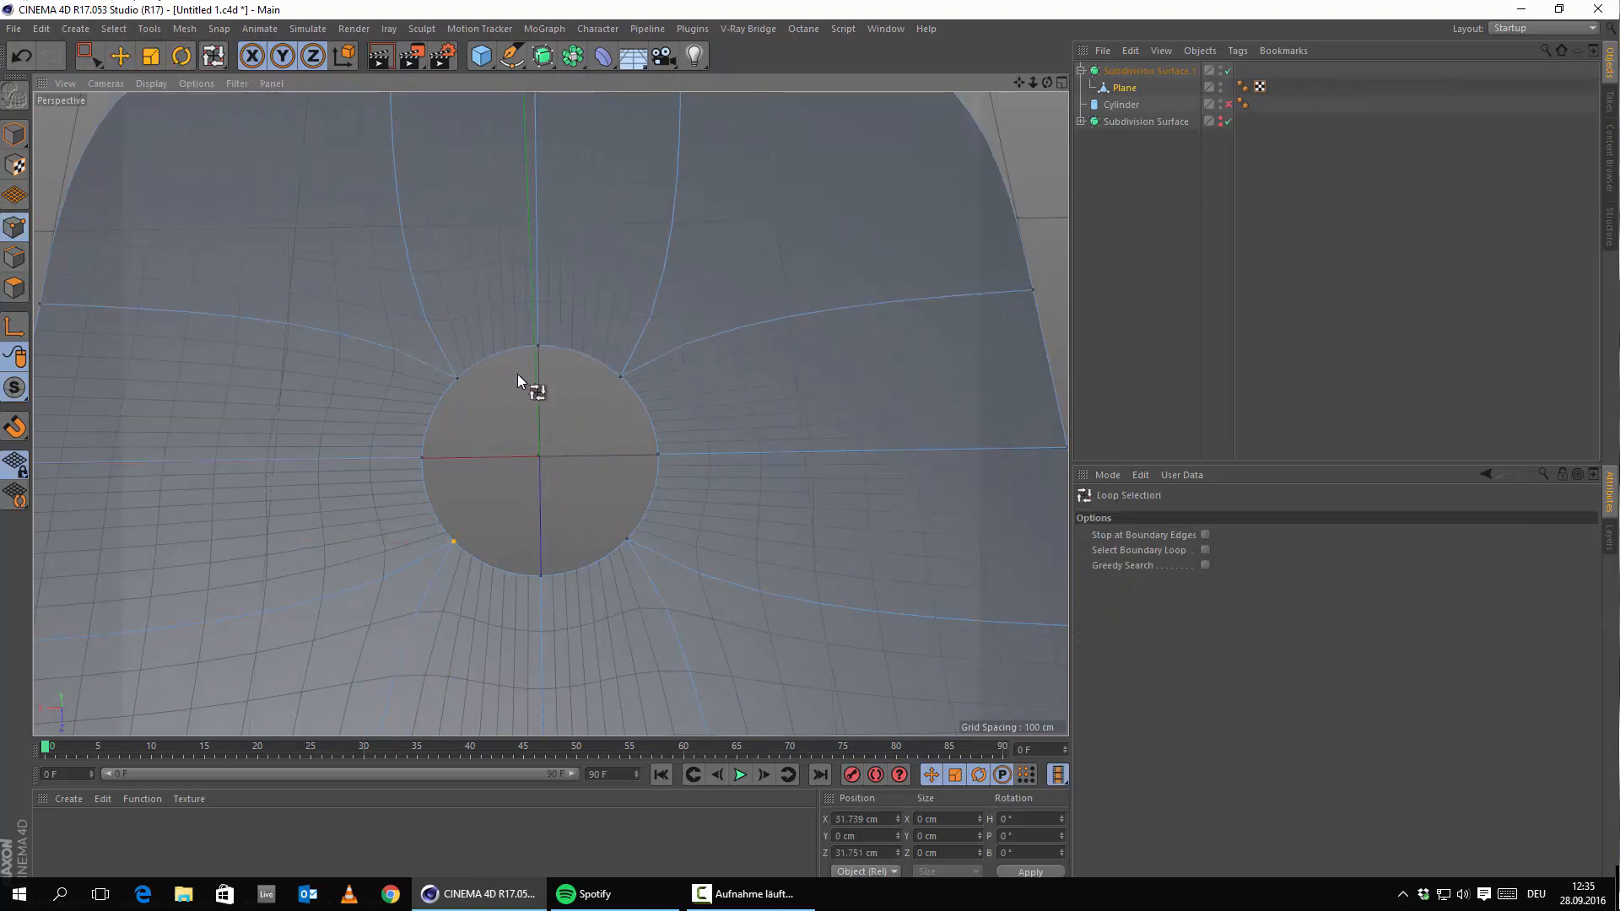
pyautogui.click(1204, 551)
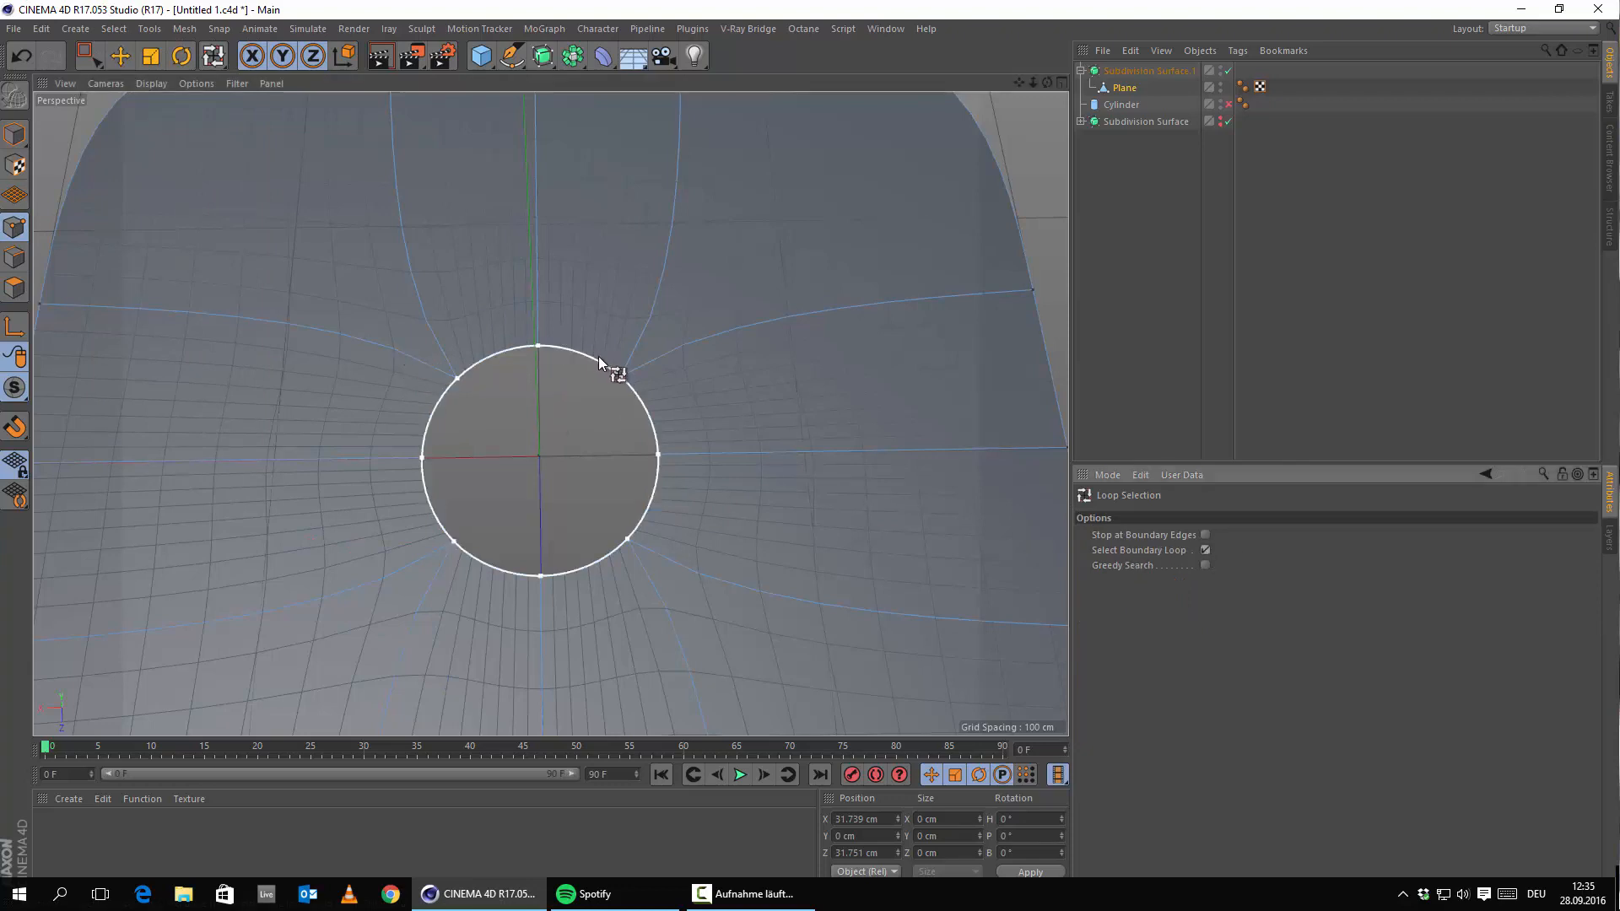
pyautogui.click(1205, 551)
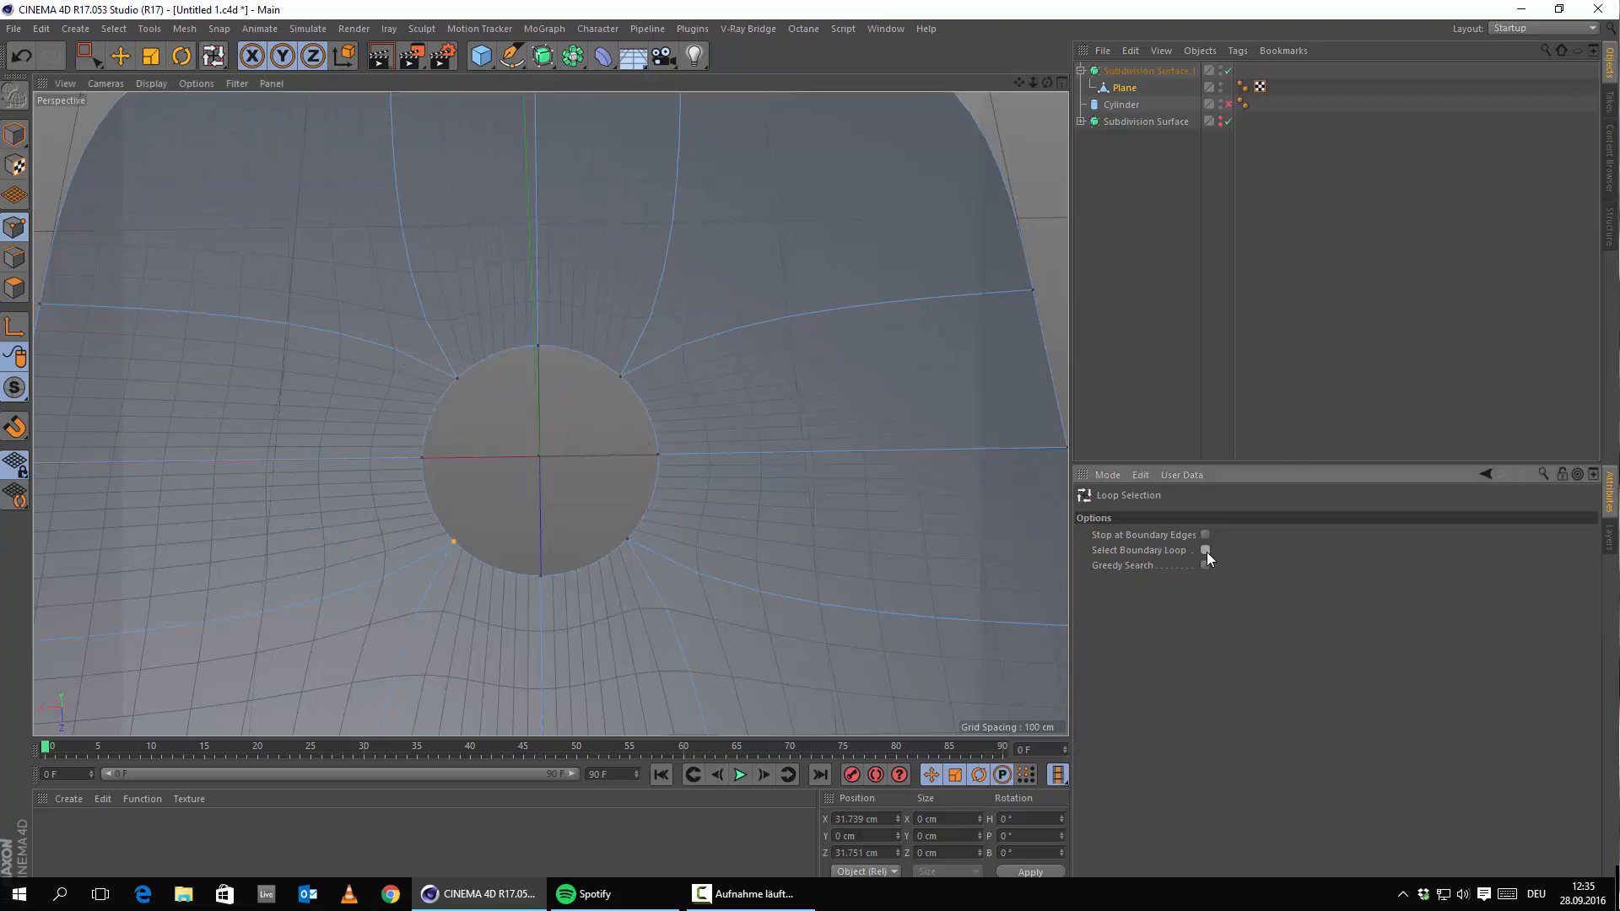
pyautogui.scroll(-5, 524, 337)
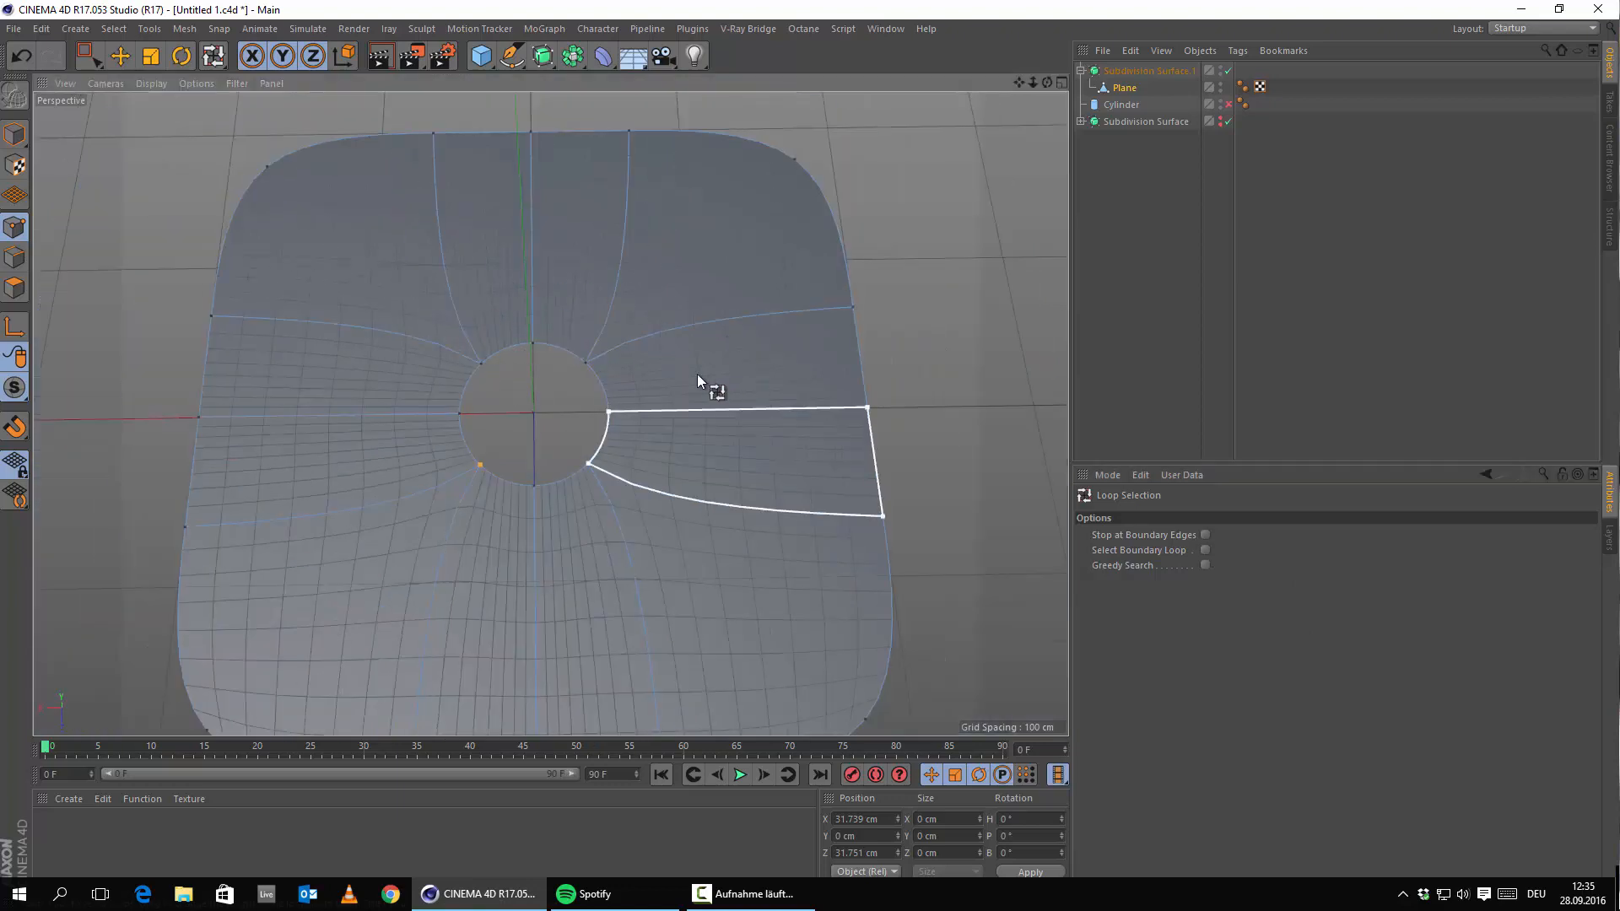
pyautogui.click(1205, 550)
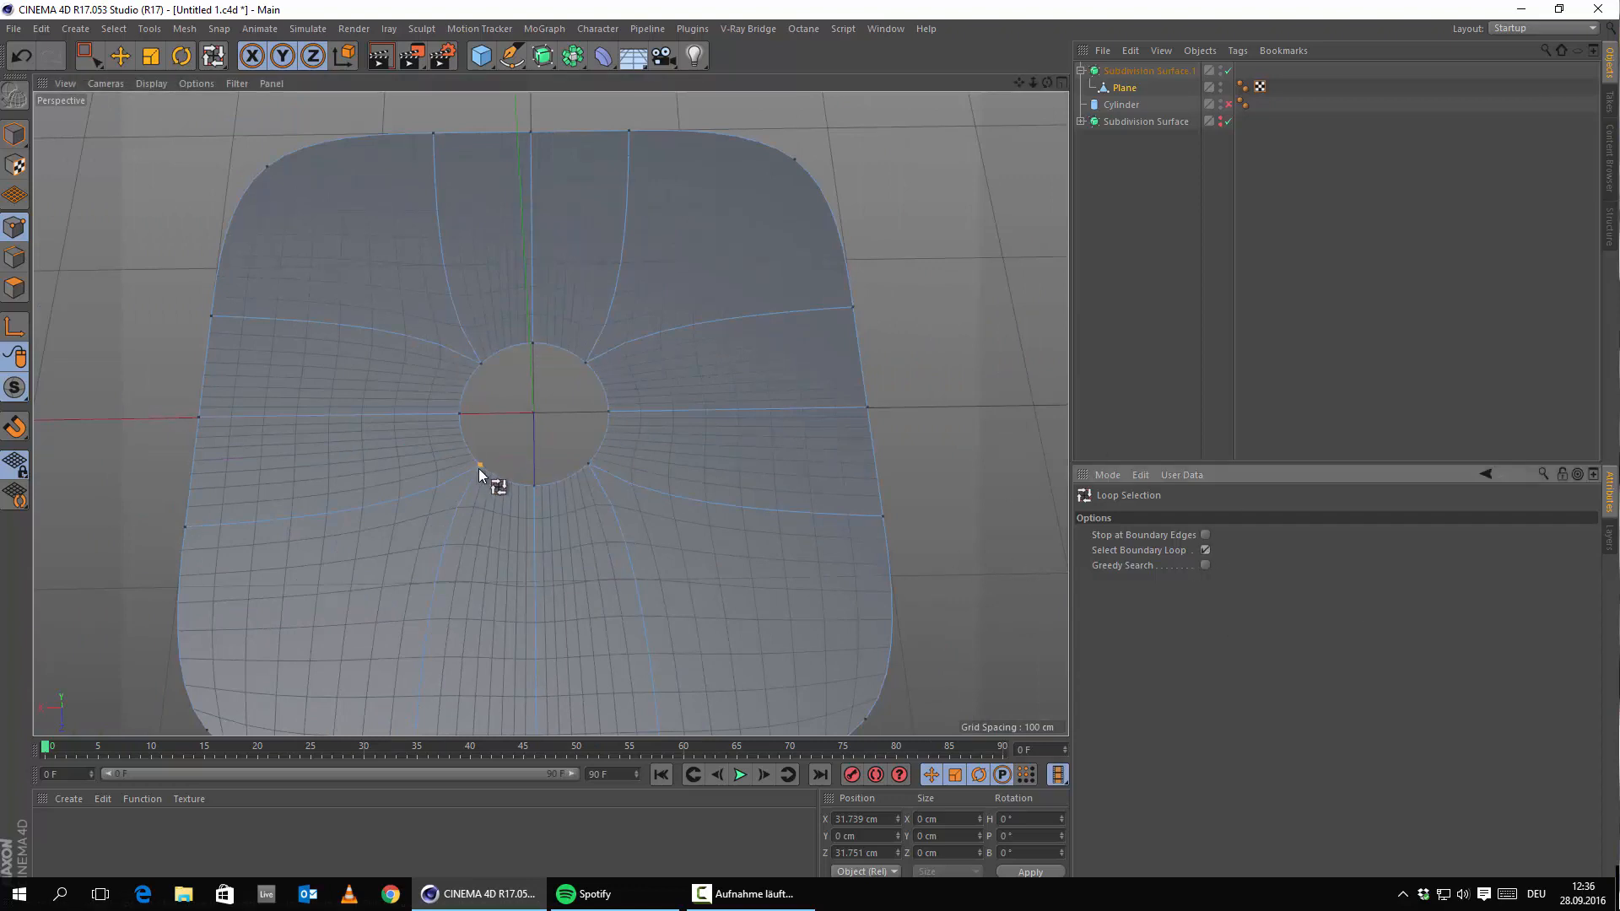
pyautogui.click(471, 381)
pyautogui.scroll(4, 523, 401)
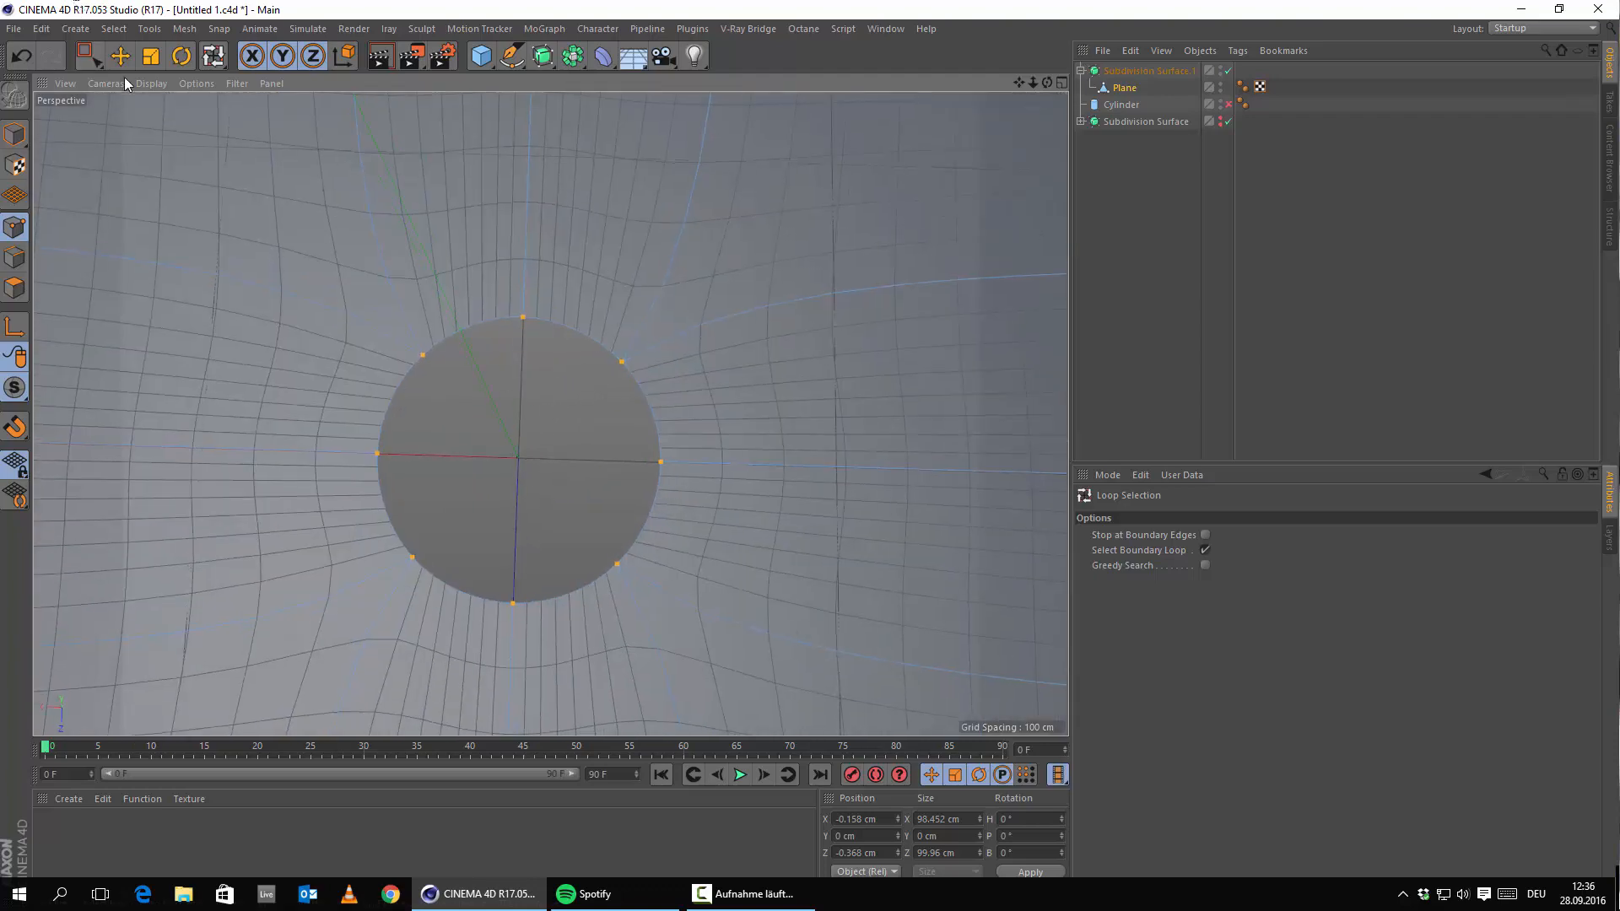
# Scale the hole's border to about 117.5%, narrow it horizontally, then deselect the points.
pyautogui.press('t')
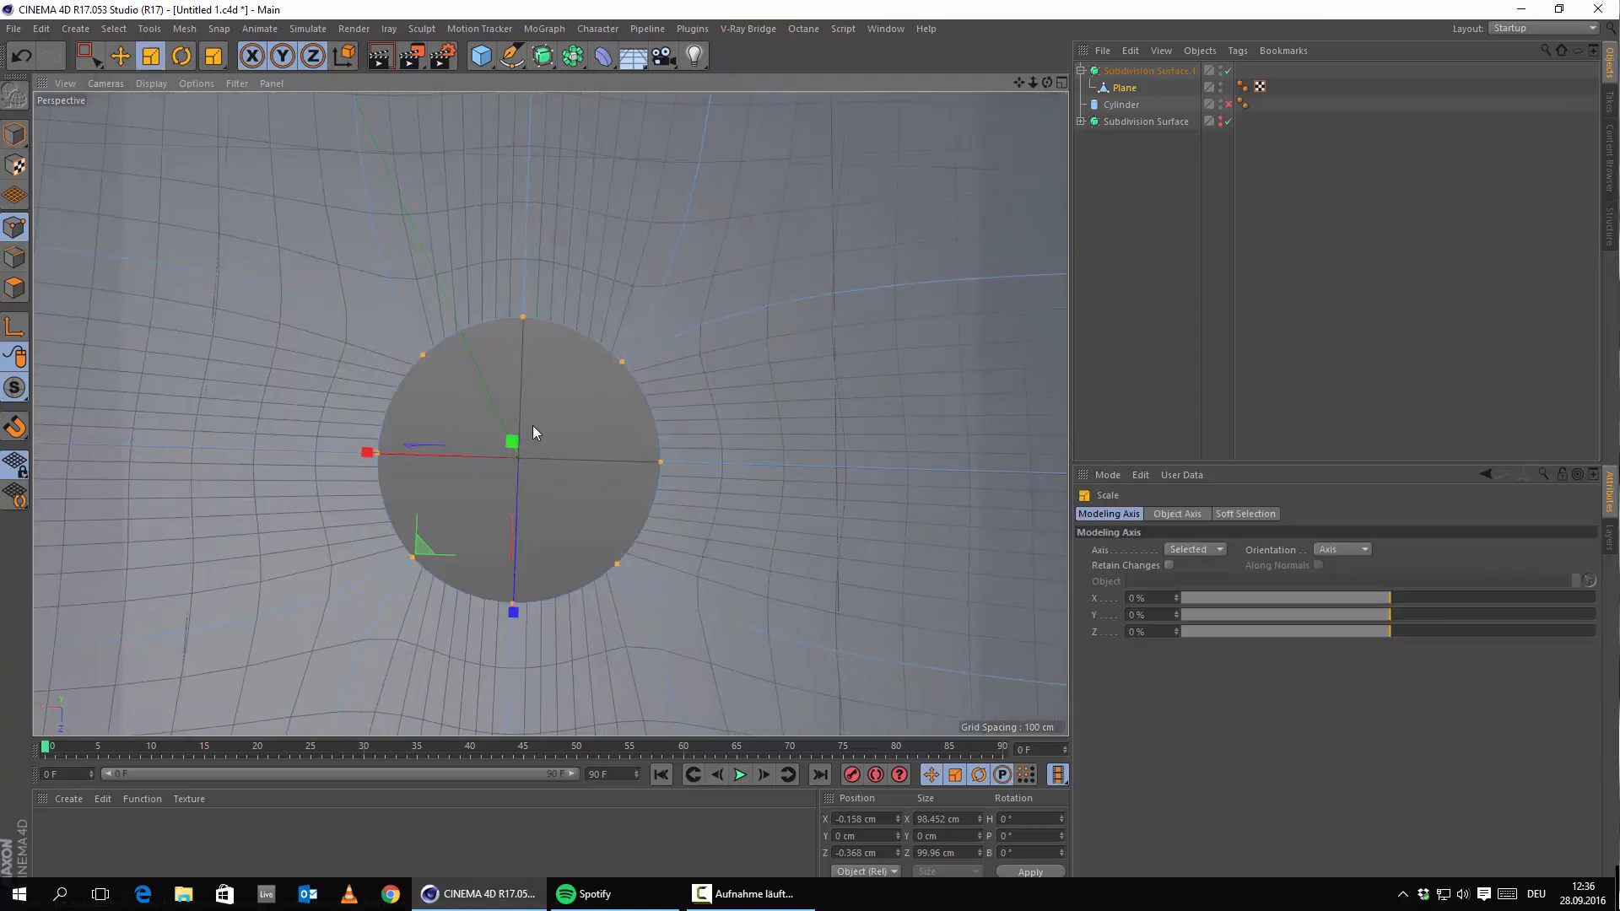
pyautogui.scroll(-4, 540, 430)
pyautogui.moveTo(553, 427); pyautogui.dragTo(541, 504)
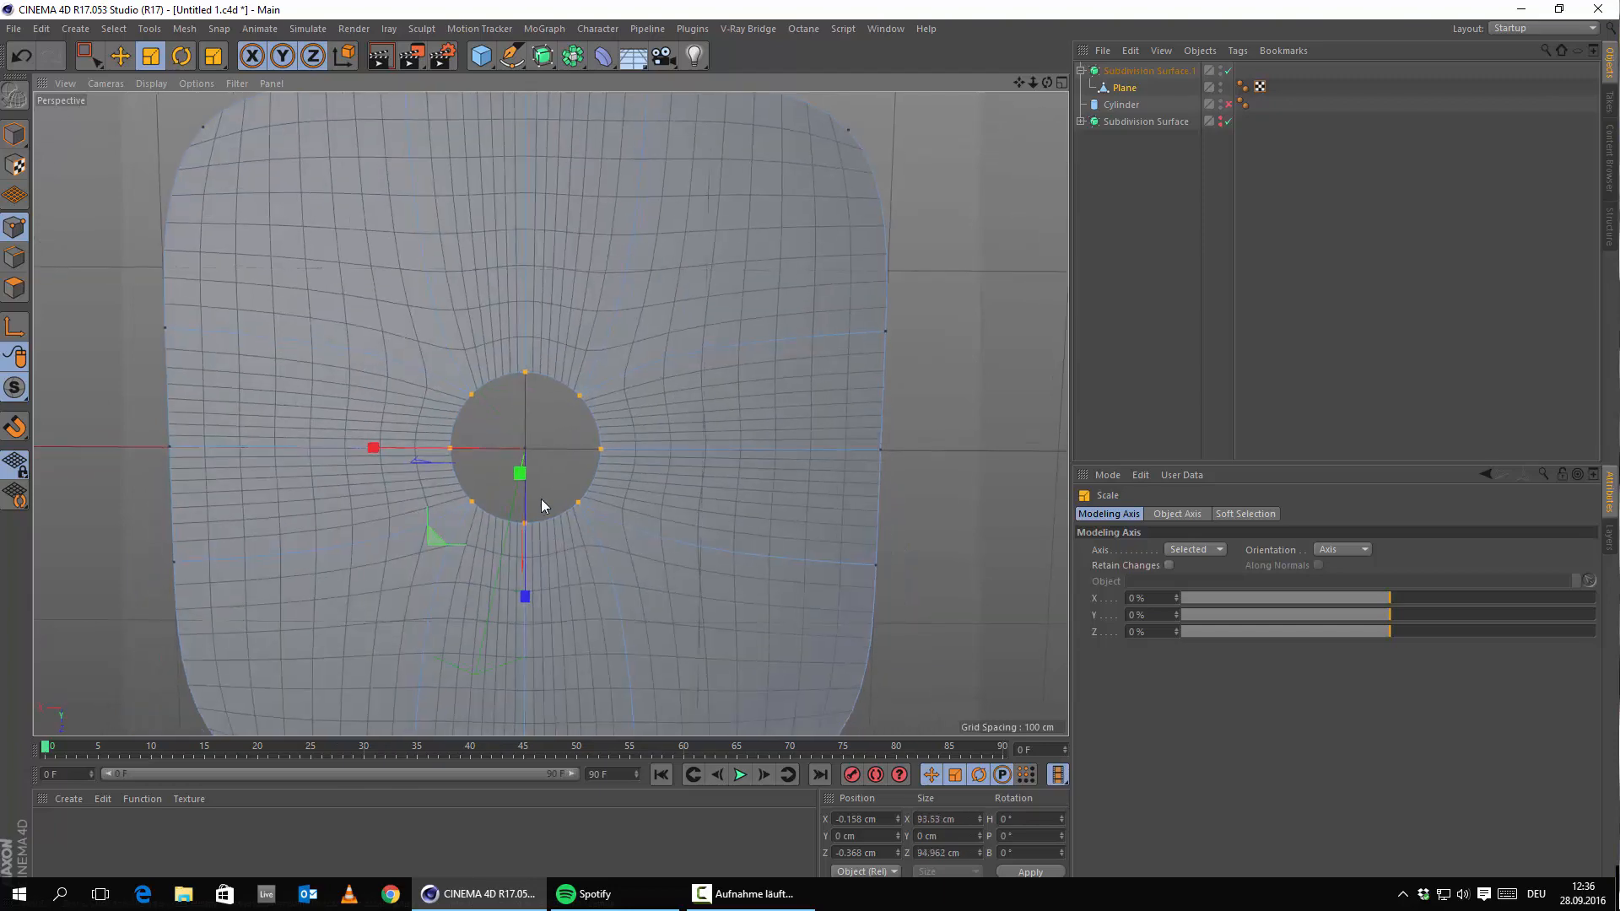
pyautogui.scroll(3, 537, 449)
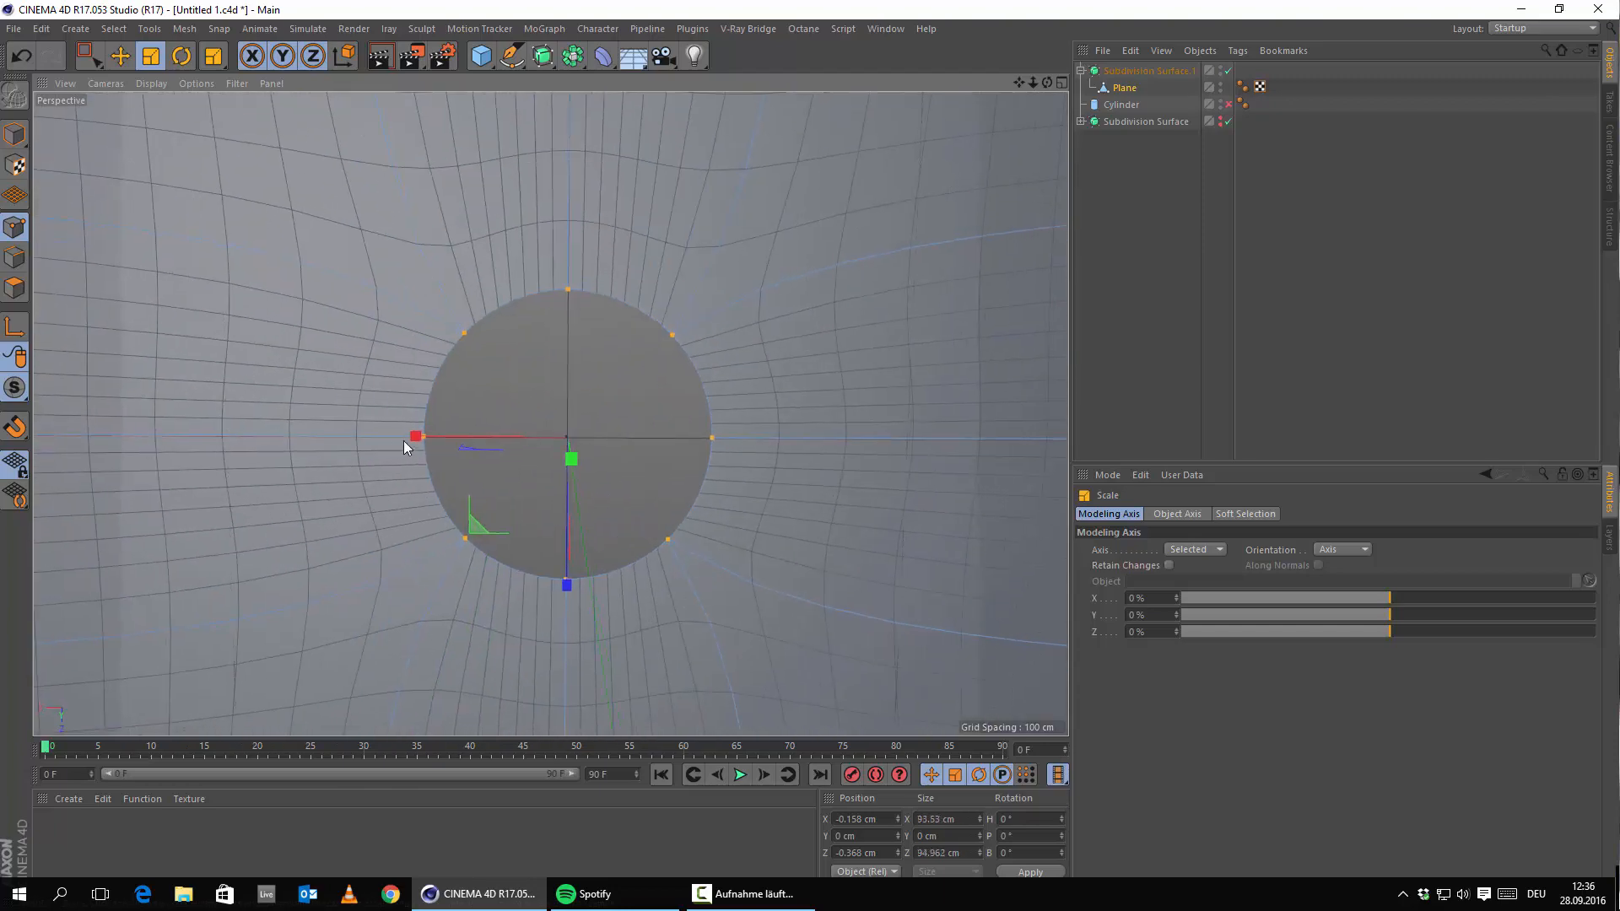
pyautogui.moveTo(414, 437); pyautogui.dragTo(427, 436)
pyautogui.moveTo(427, 439); pyautogui.dragTo(431, 439)
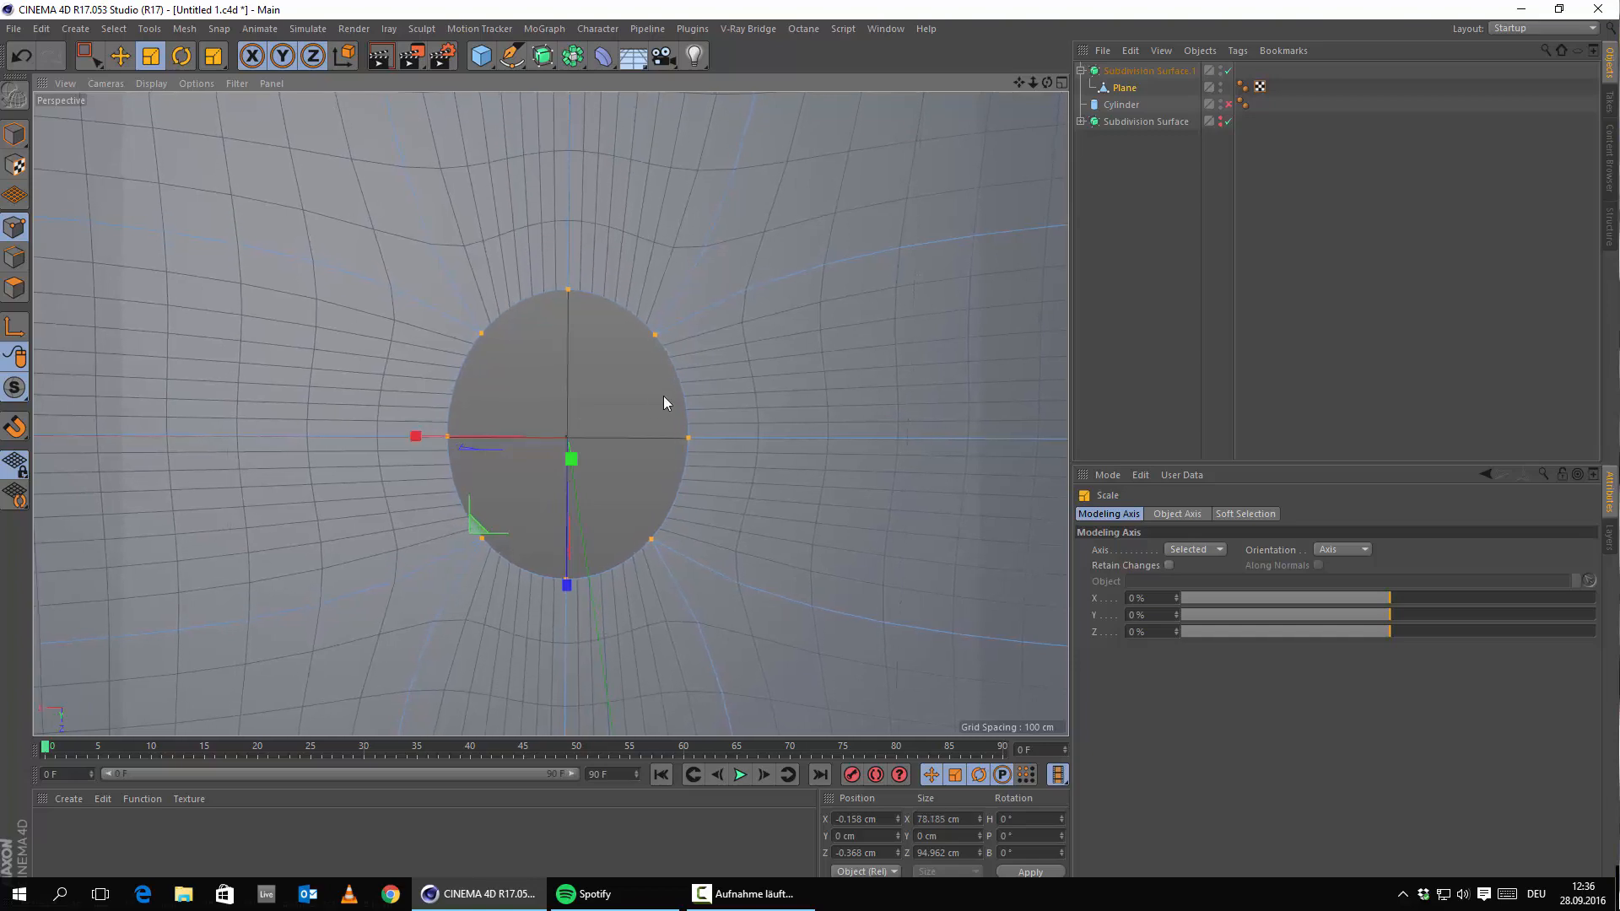
pyautogui.scroll(-3, 663, 402)
pyautogui.click(106, 426)
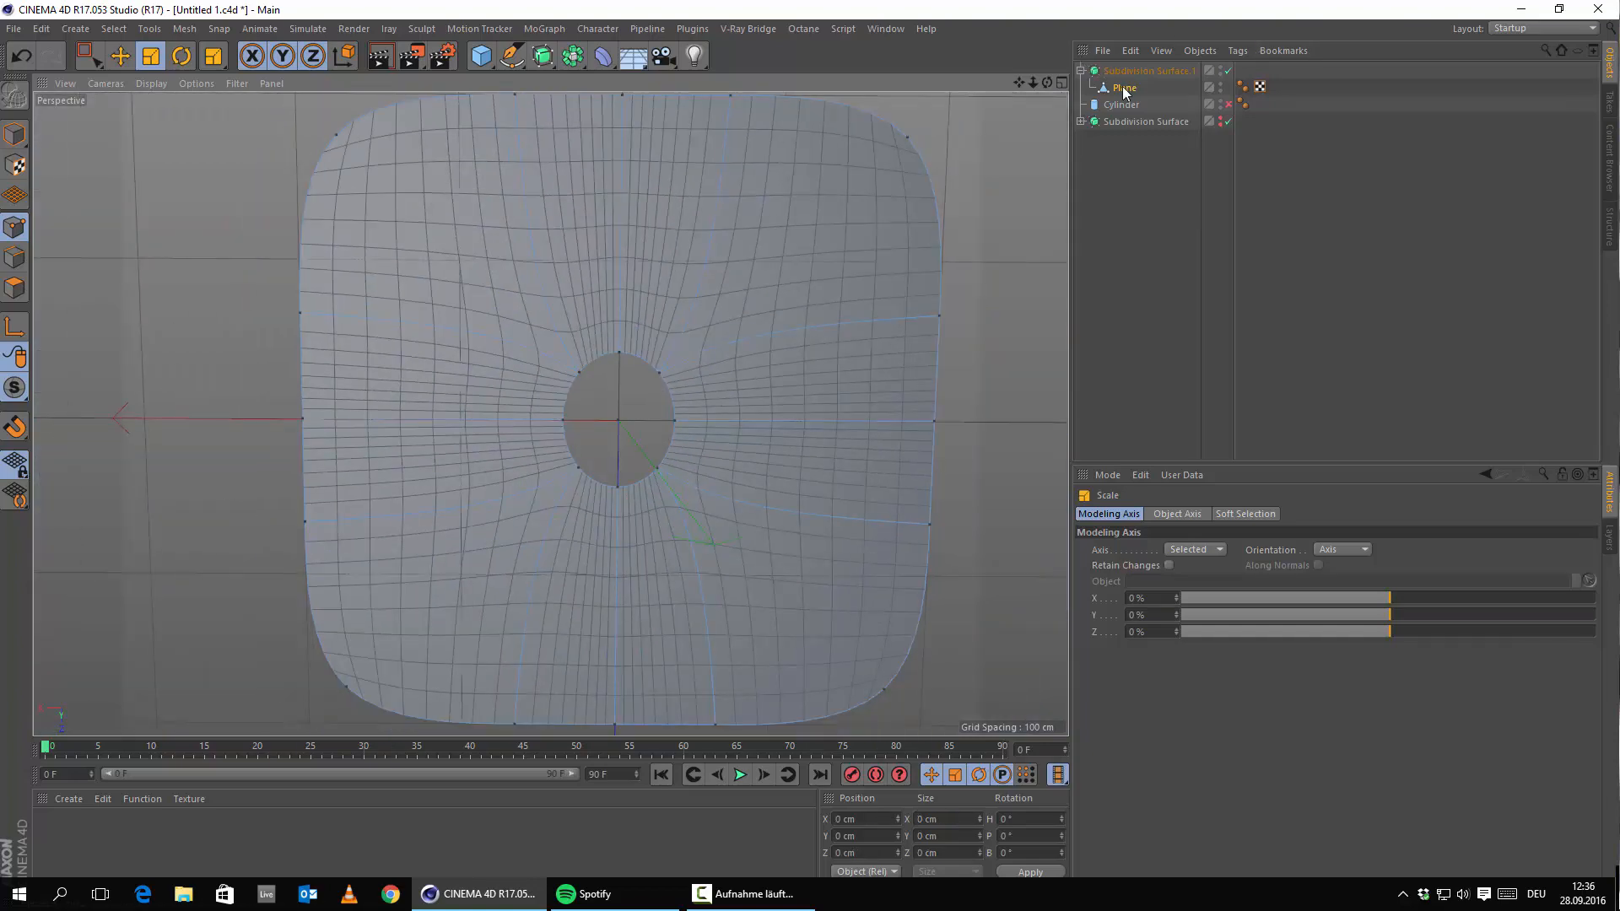
# Disable Subdivision Surface.1 and orbit to inspect the raw edges around the hole.
pyautogui.moveTo(1124, 91); pyautogui.dragTo(1233, 81)
pyautogui.click(1228, 71)
pyautogui.scroll(2, 600, 391)
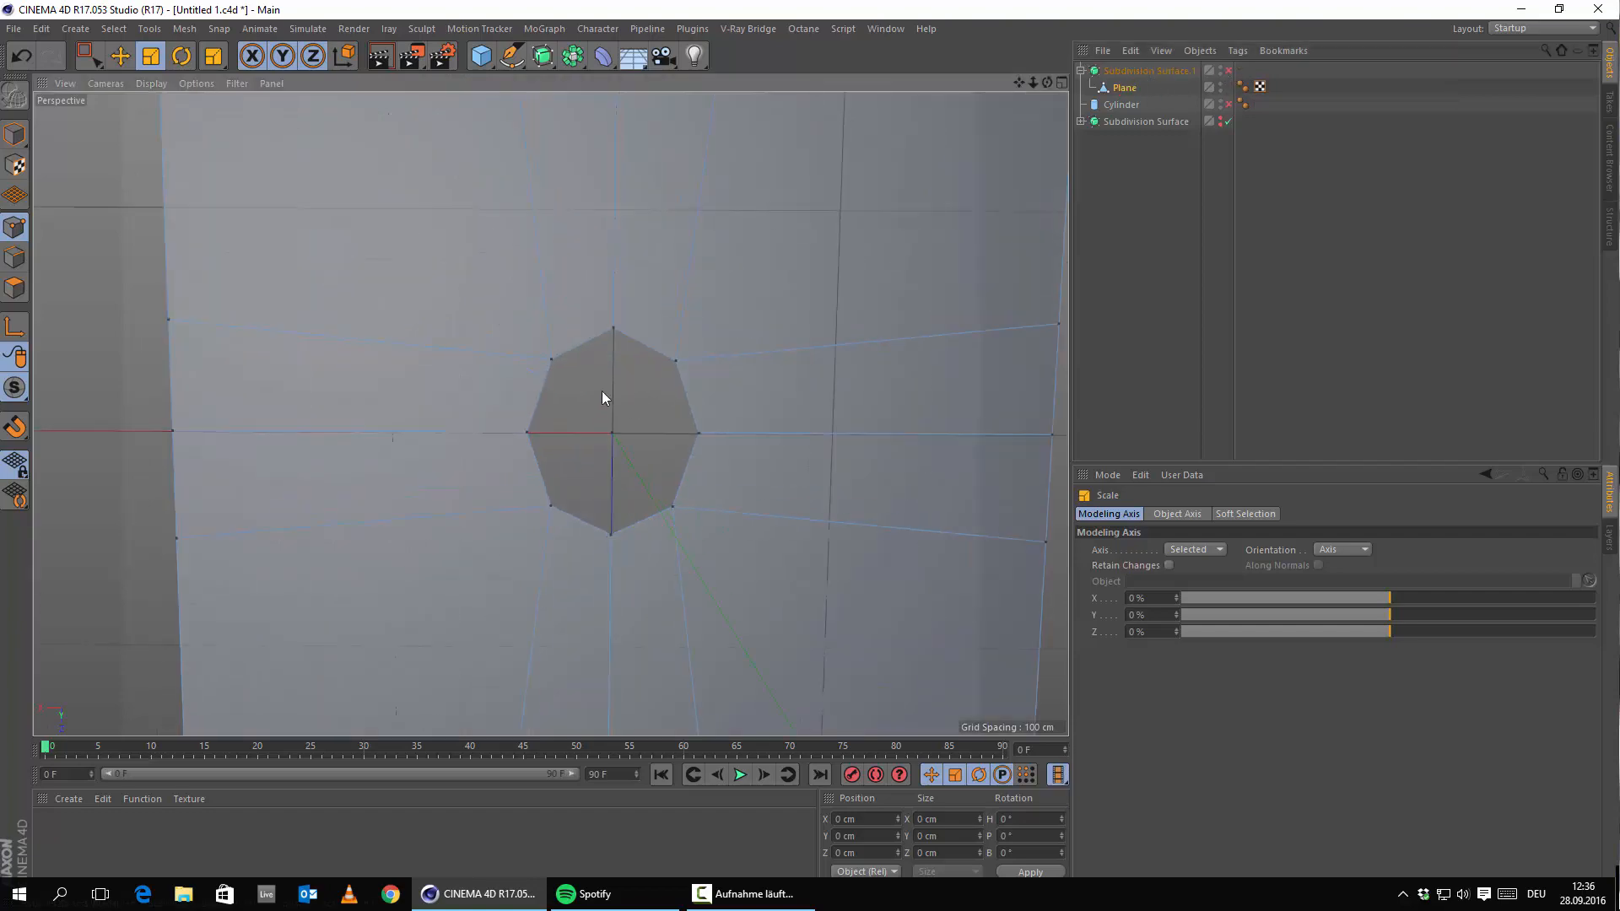
pyautogui.keyDown('alt'); pyautogui.moveTo(601, 391); pyautogui.dragTo(627, 310); pyautogui.keyUp('alt')
pyautogui.keyDown('alt'); pyautogui.moveTo(627, 310); pyautogui.dragTo(788, 397, button='middle'); pyautogui.keyUp('alt')
pyautogui.scroll(-2, 788, 397)
pyautogui.keyDown('alt'); pyautogui.moveTo(788, 397); pyautogui.dragTo(705, 527); pyautogui.keyUp('alt')
pyautogui.keyDown('alt'); pyautogui.moveTo(706, 527); pyautogui.dragTo(569, 535, button='middle'); pyautogui.keyUp('alt')
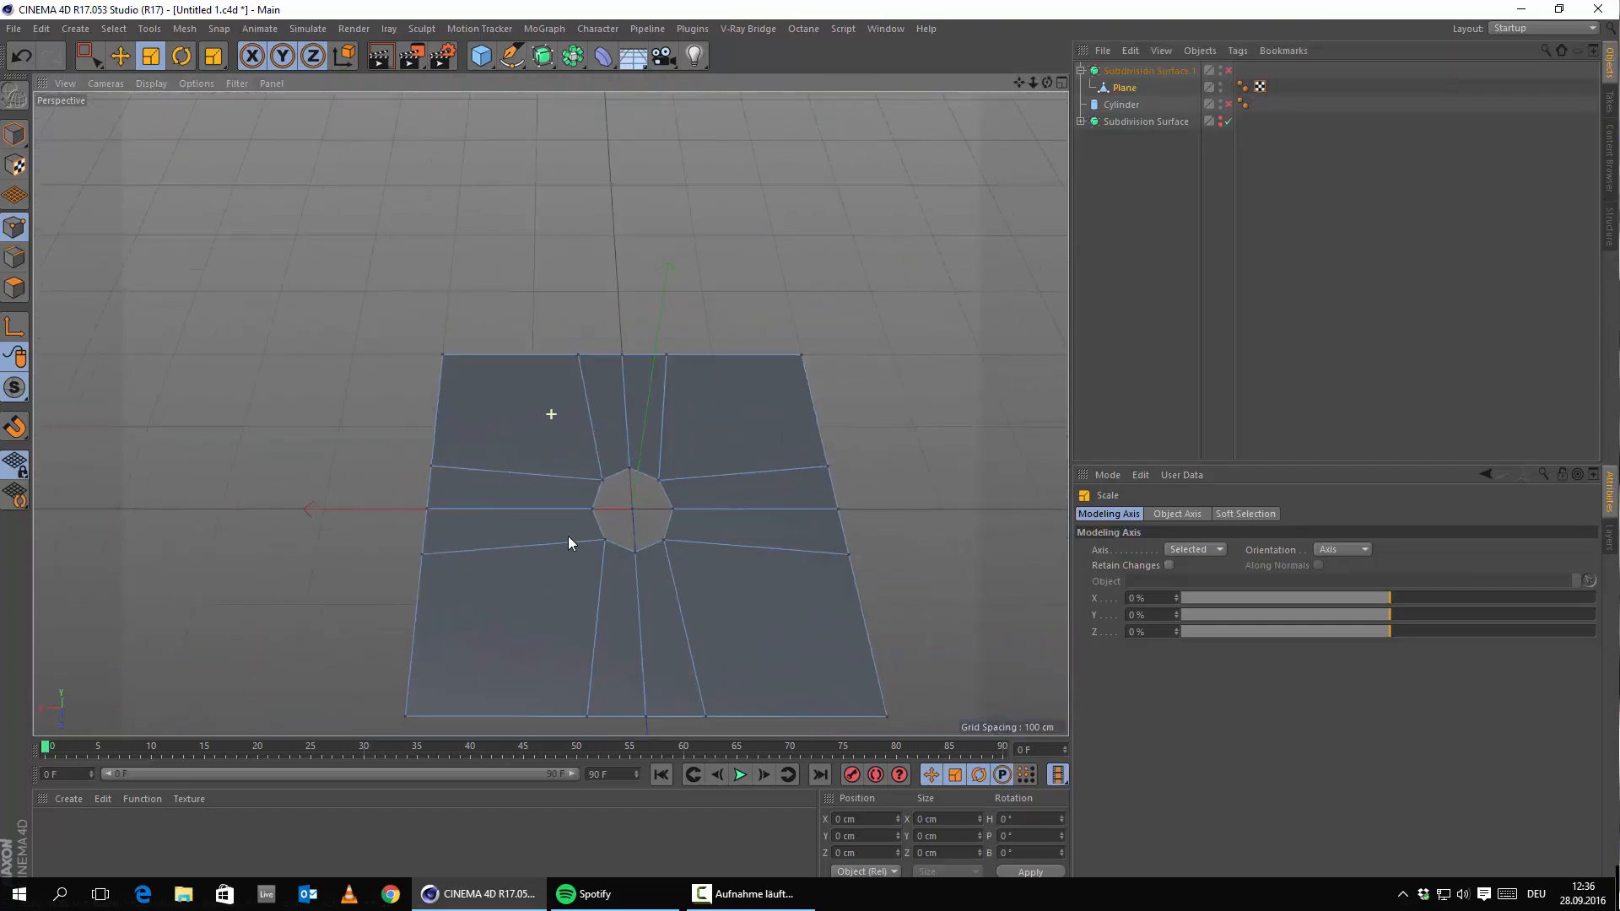
pyautogui.keyDown('alt'); pyautogui.moveTo(569, 536); pyautogui.dragTo(509, 526); pyautogui.keyUp('alt')
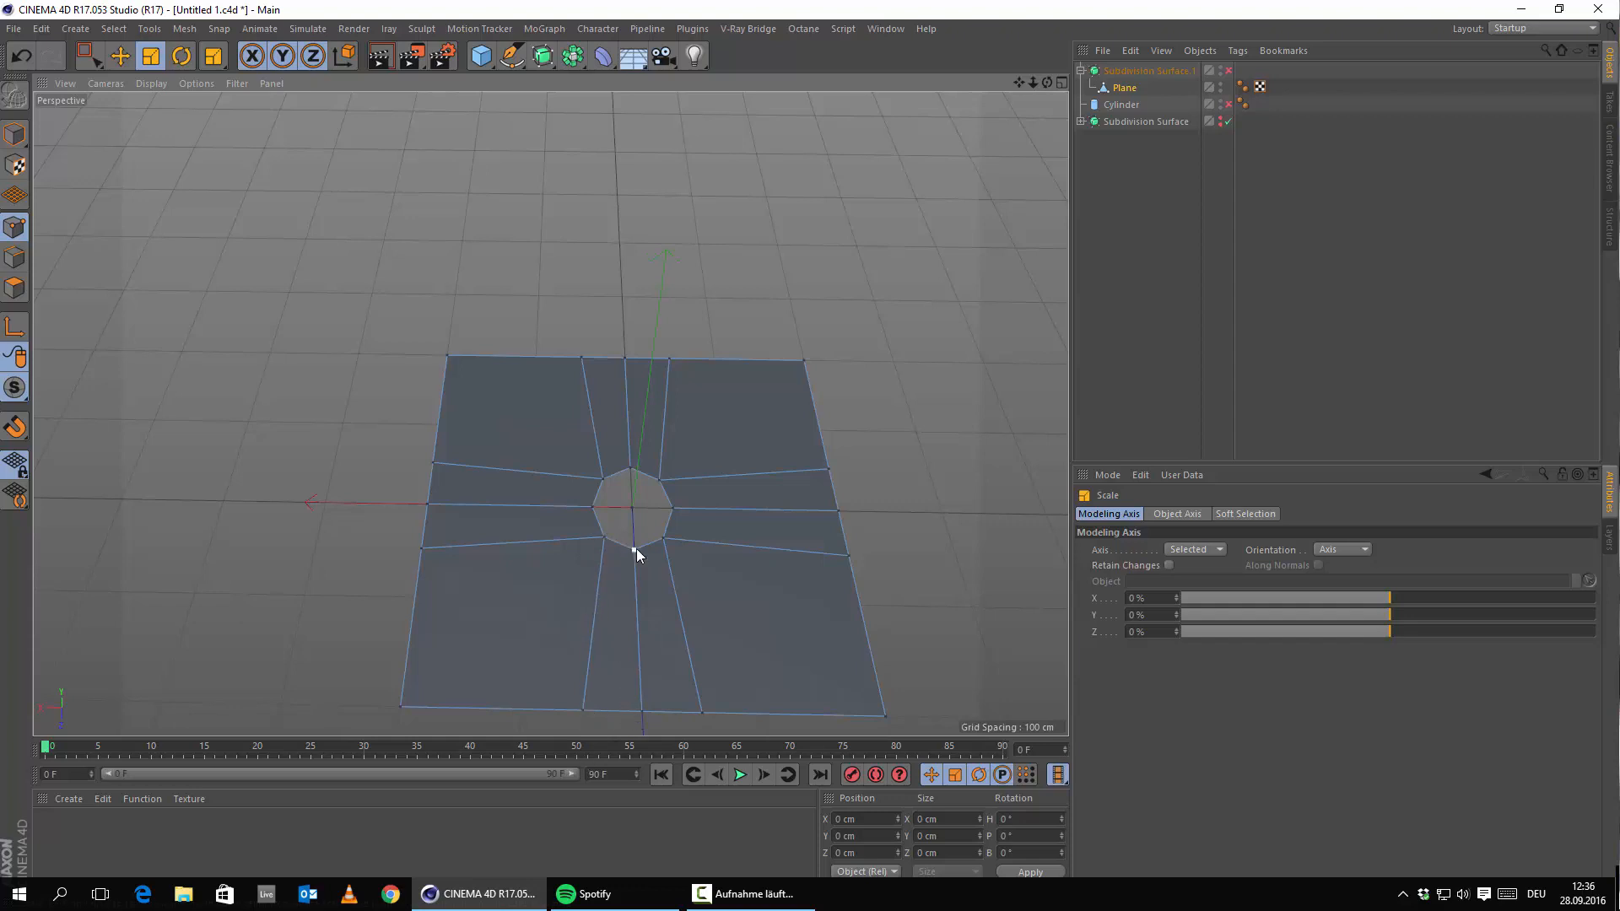
pyautogui.keyDown('alt'); pyautogui.moveTo(695, 685); pyautogui.dragTo(650, 528); pyautogui.keyUp('alt')
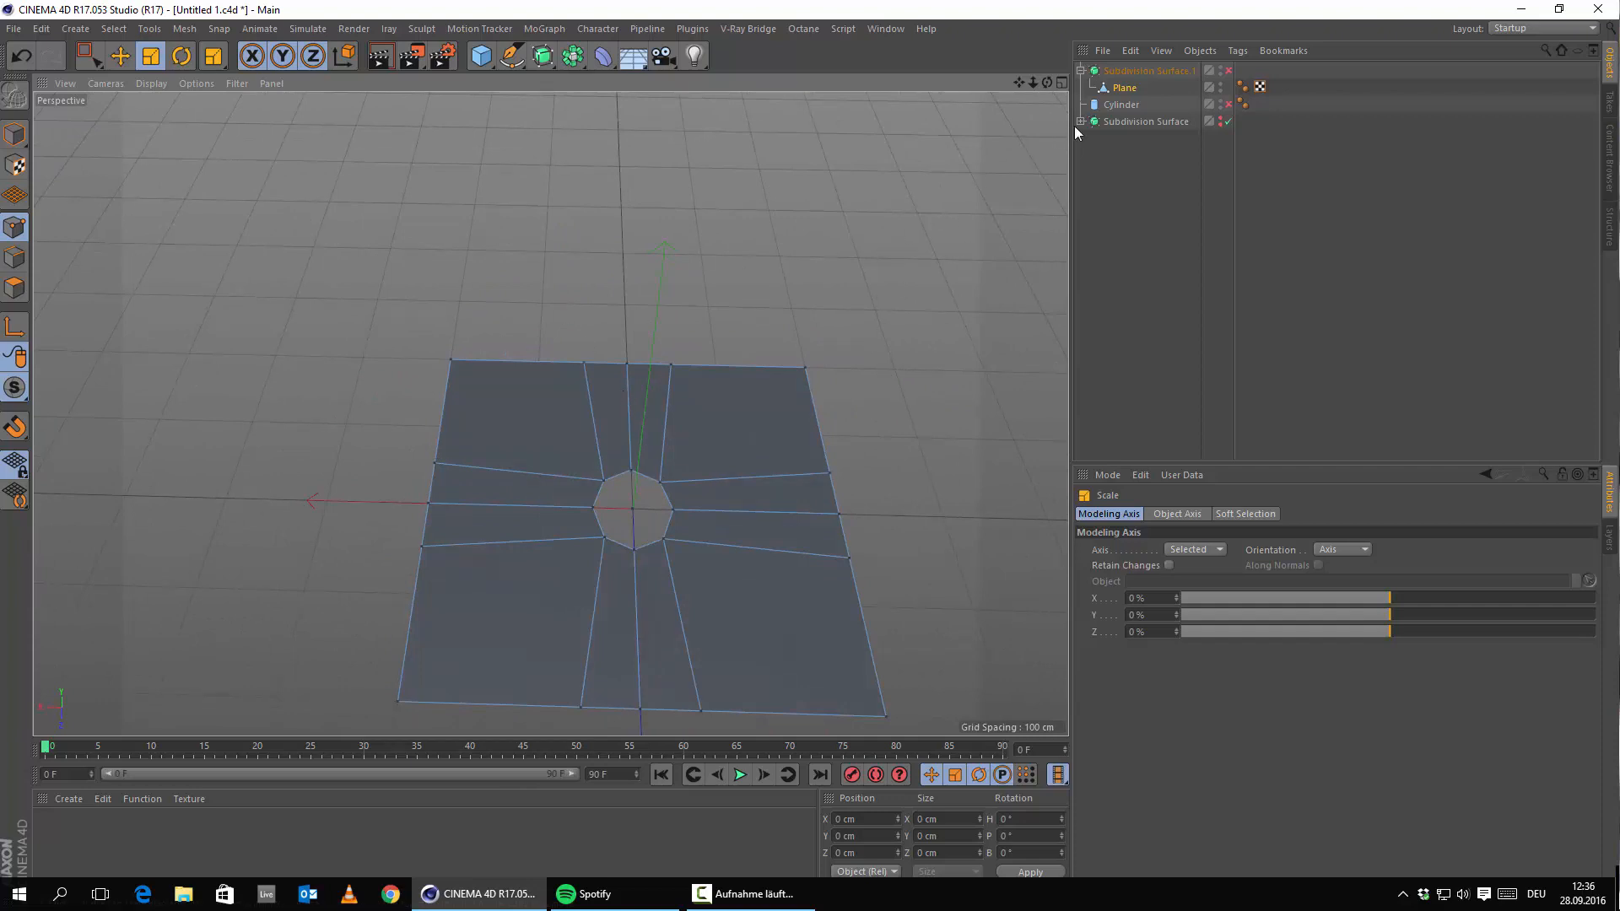
# Delete Subdivision Surface.1 and the Cylinder.
pyautogui.click(1160, 70)
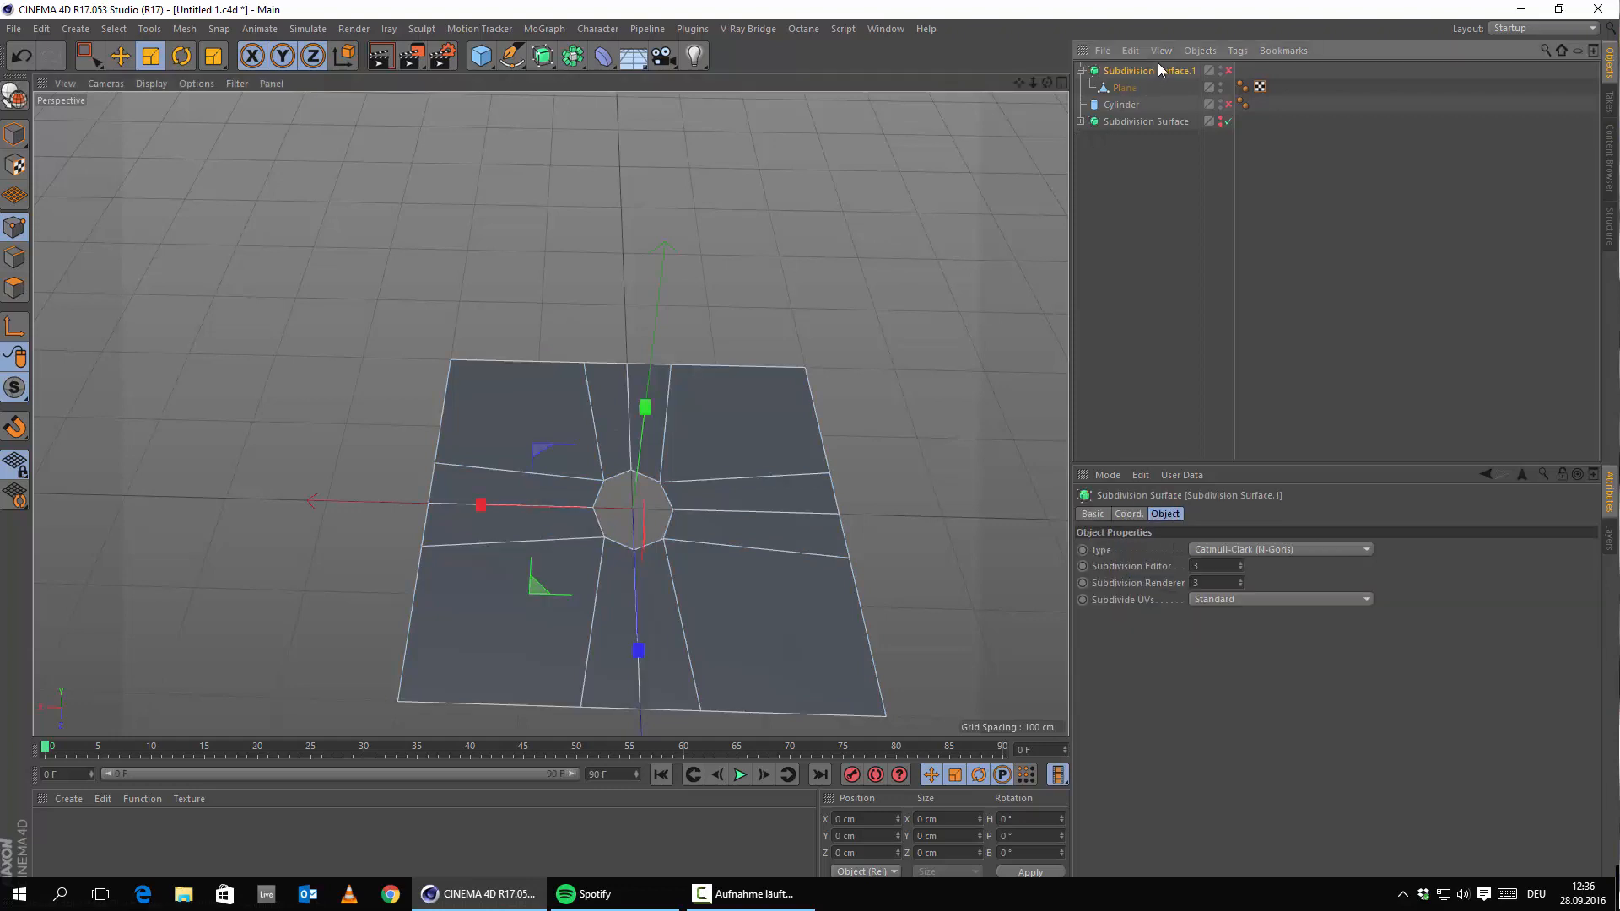
pyautogui.press('Delete')
pyautogui.click(1129, 70)
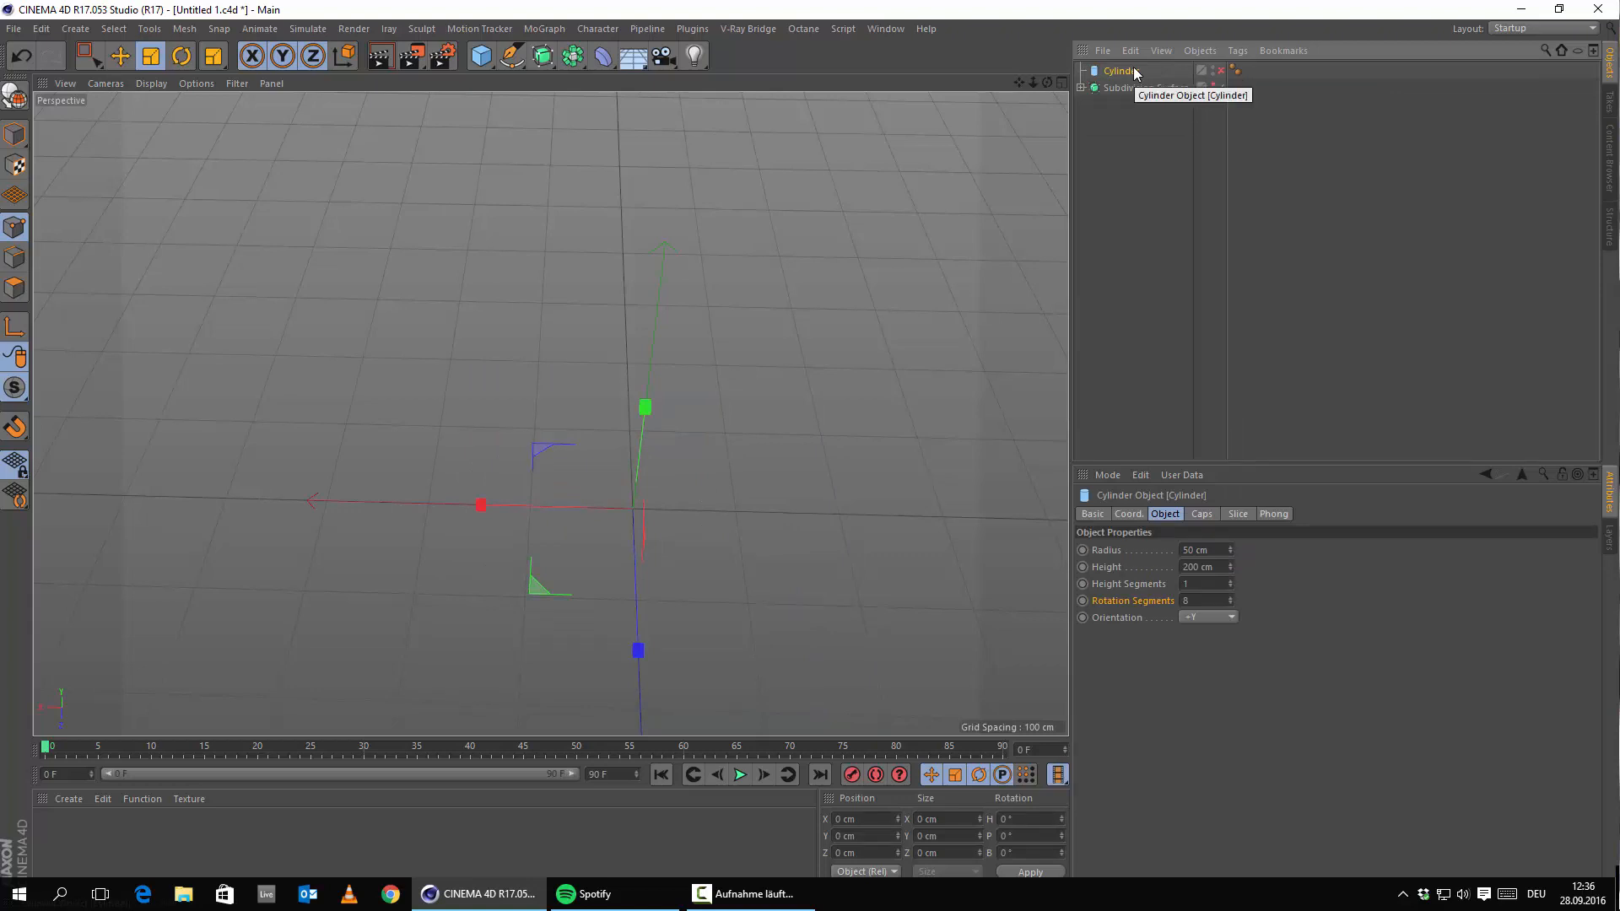
pyautogui.press('Delete')
# Maximize the Top view, expand the phone's Subdivision Surface and re-enable its editor visibility.
pyautogui.middleClick(595, 245)
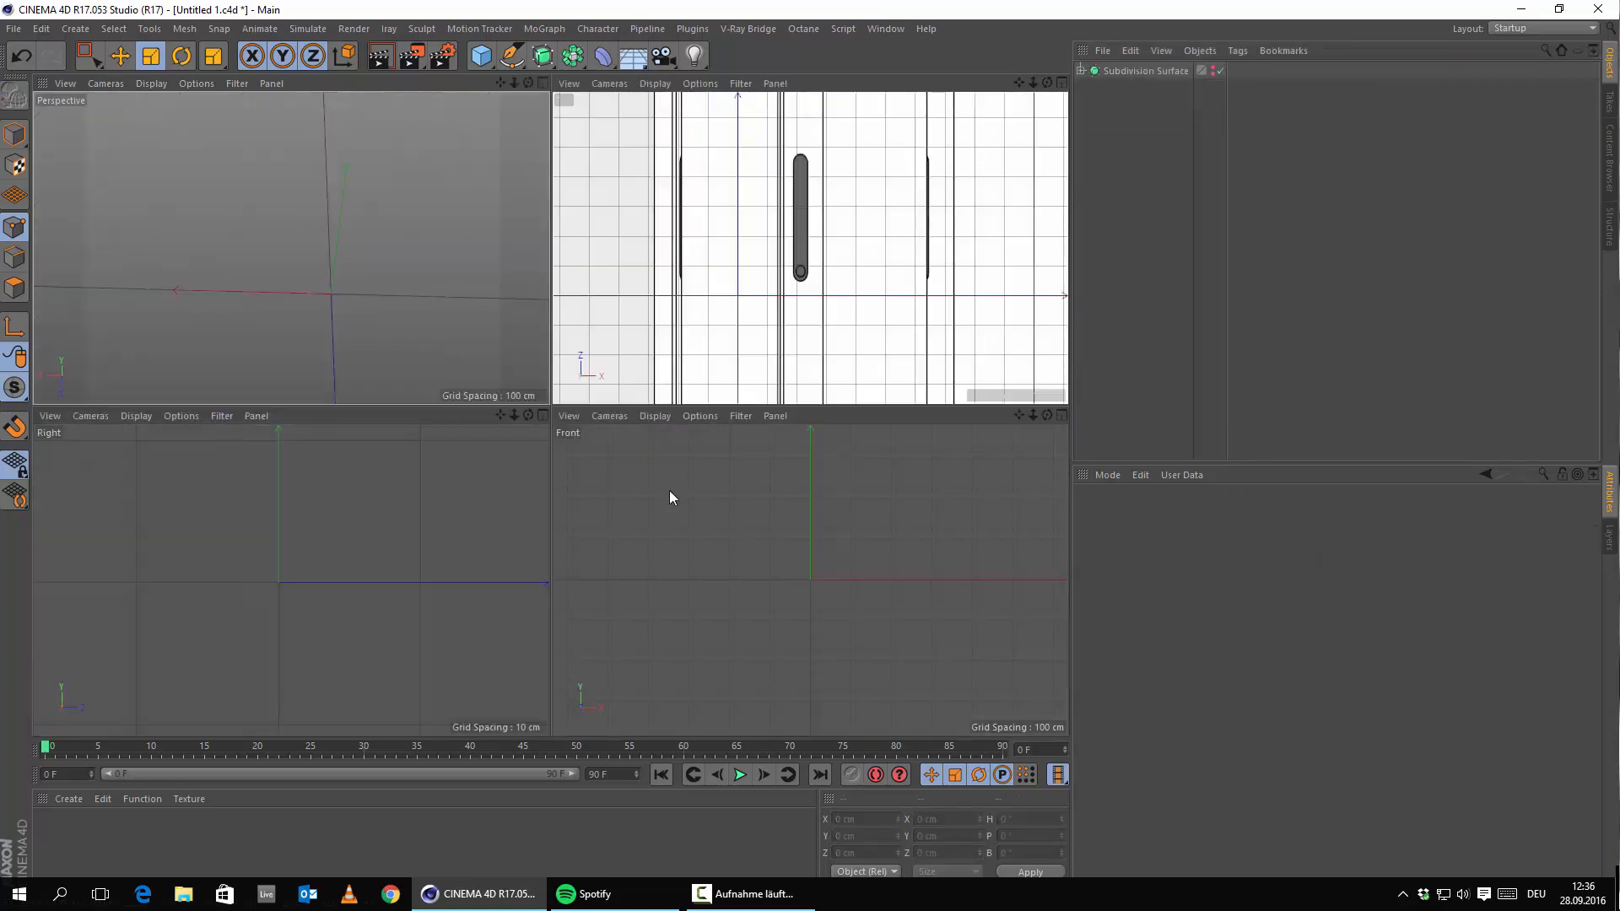
pyautogui.middleClick(796, 245)
pyautogui.scroll(-4, 725, 363)
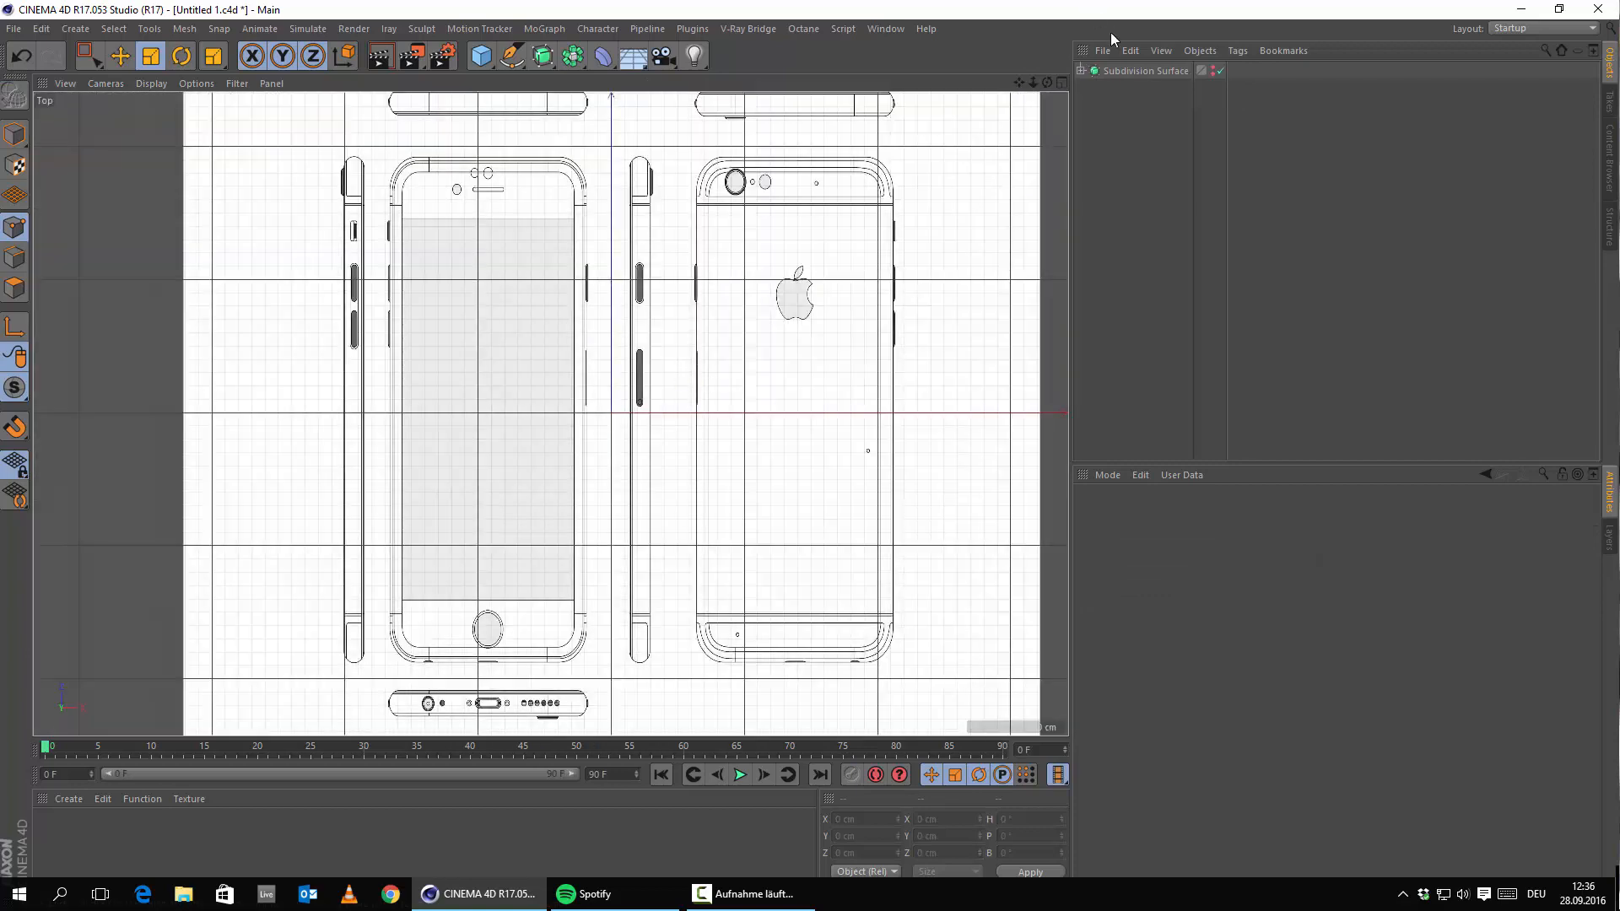
pyautogui.click(1088, 71)
pyautogui.click(1081, 70)
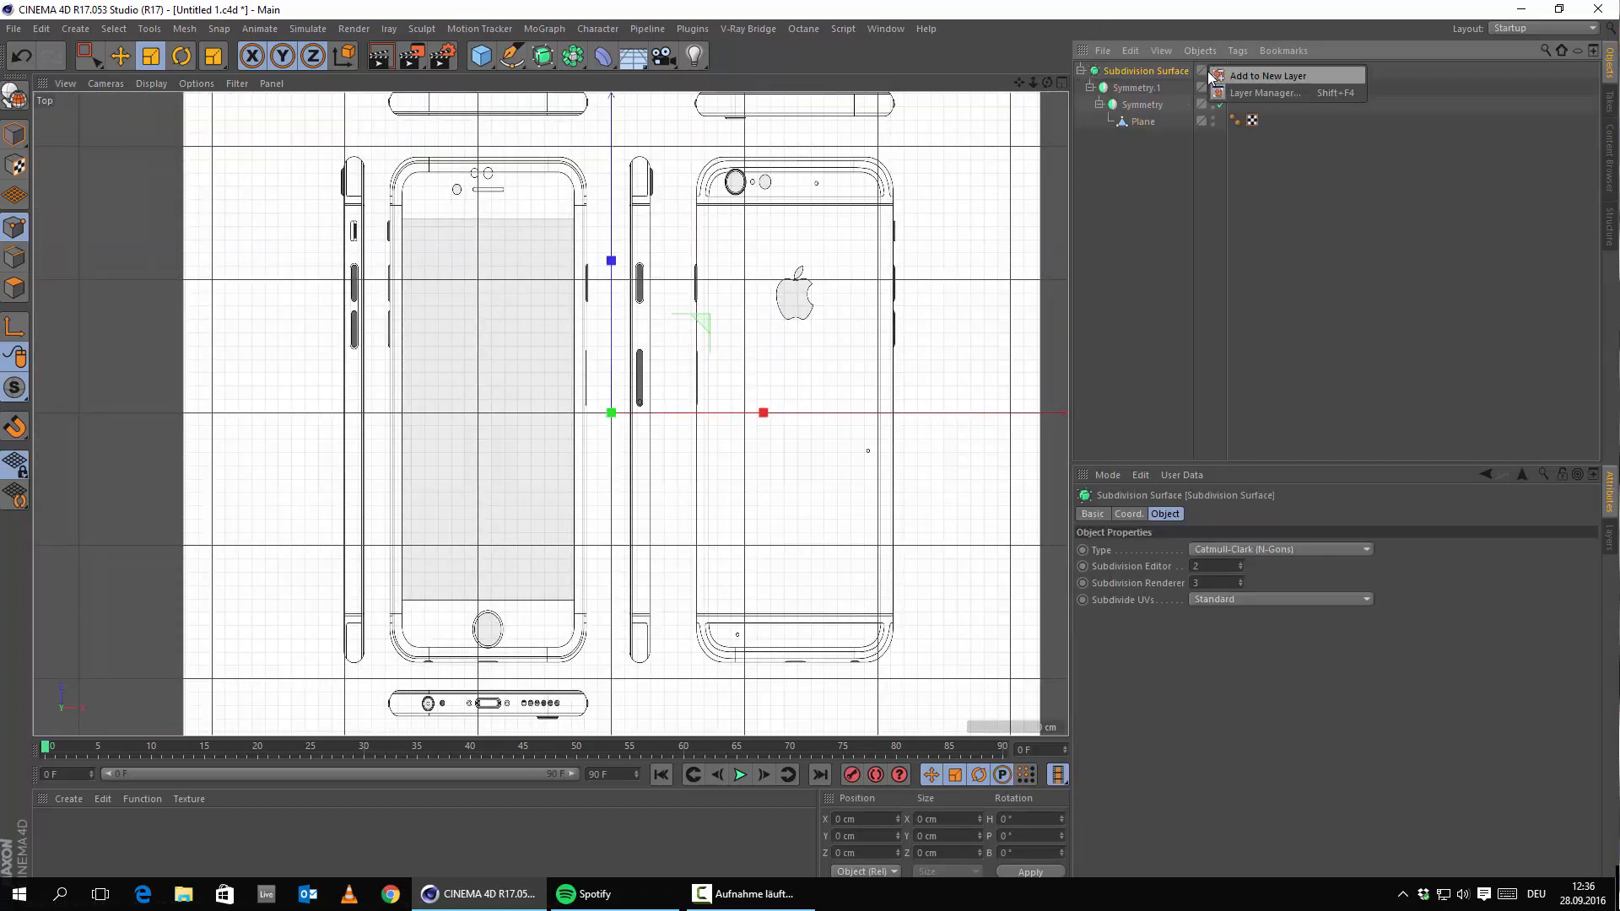
pyautogui.click(1211, 69)
pyautogui.click(1212, 71)
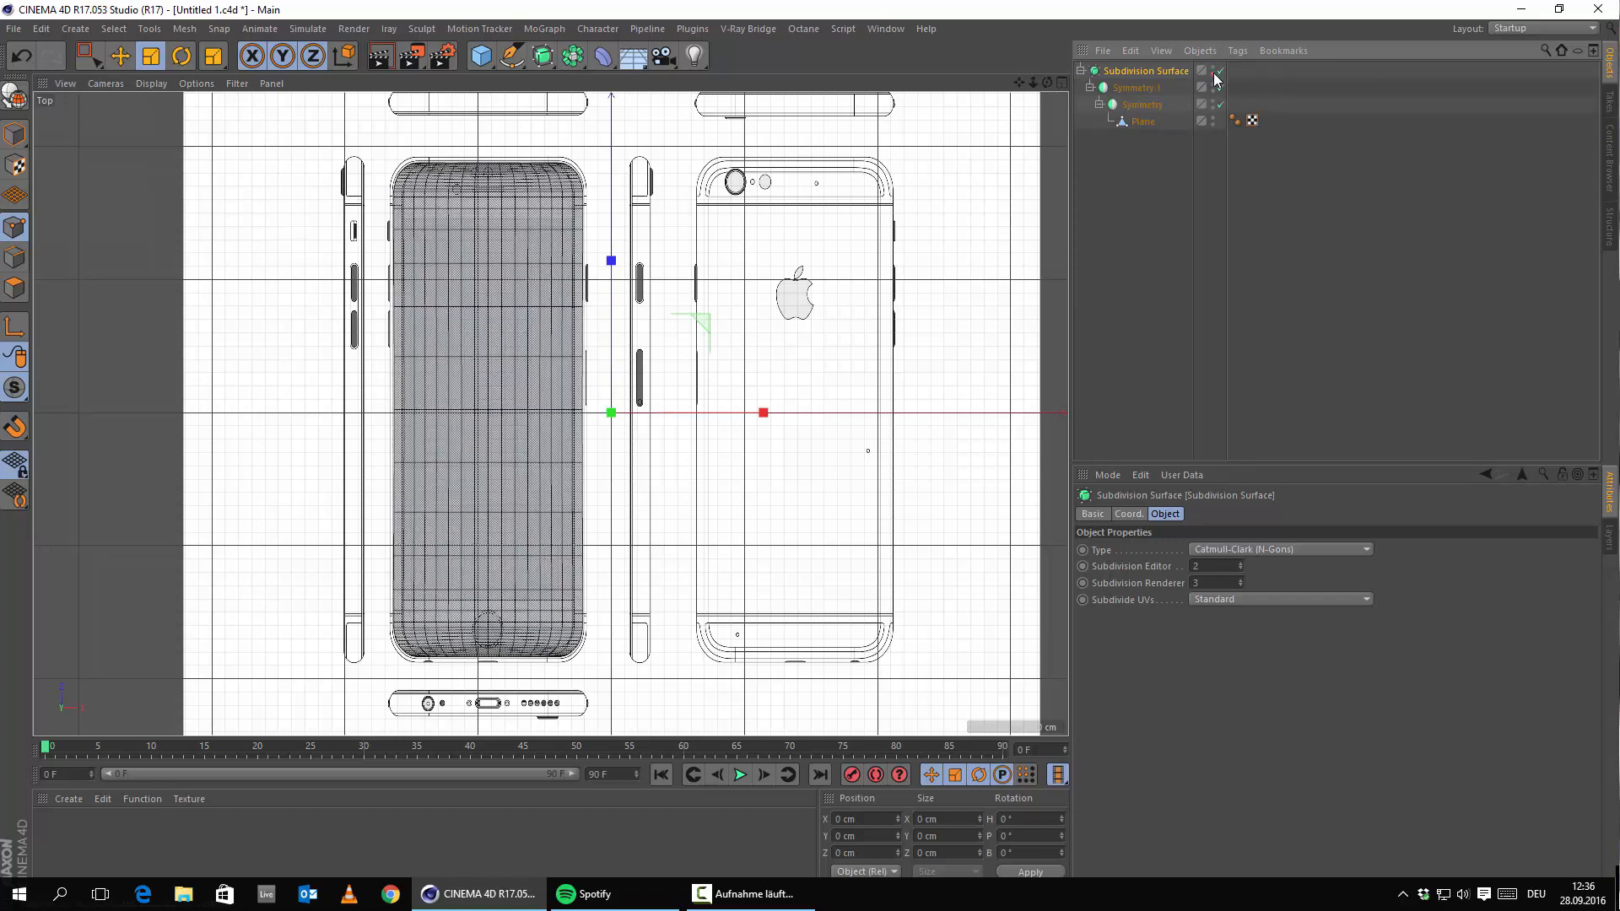
pyautogui.scroll(8, 346, 519)
pyautogui.keyDown('alt'); pyautogui.moveTo(358, 527); pyautogui.dragTo(521, 426, button='middle'); pyautogui.keyUp('alt')
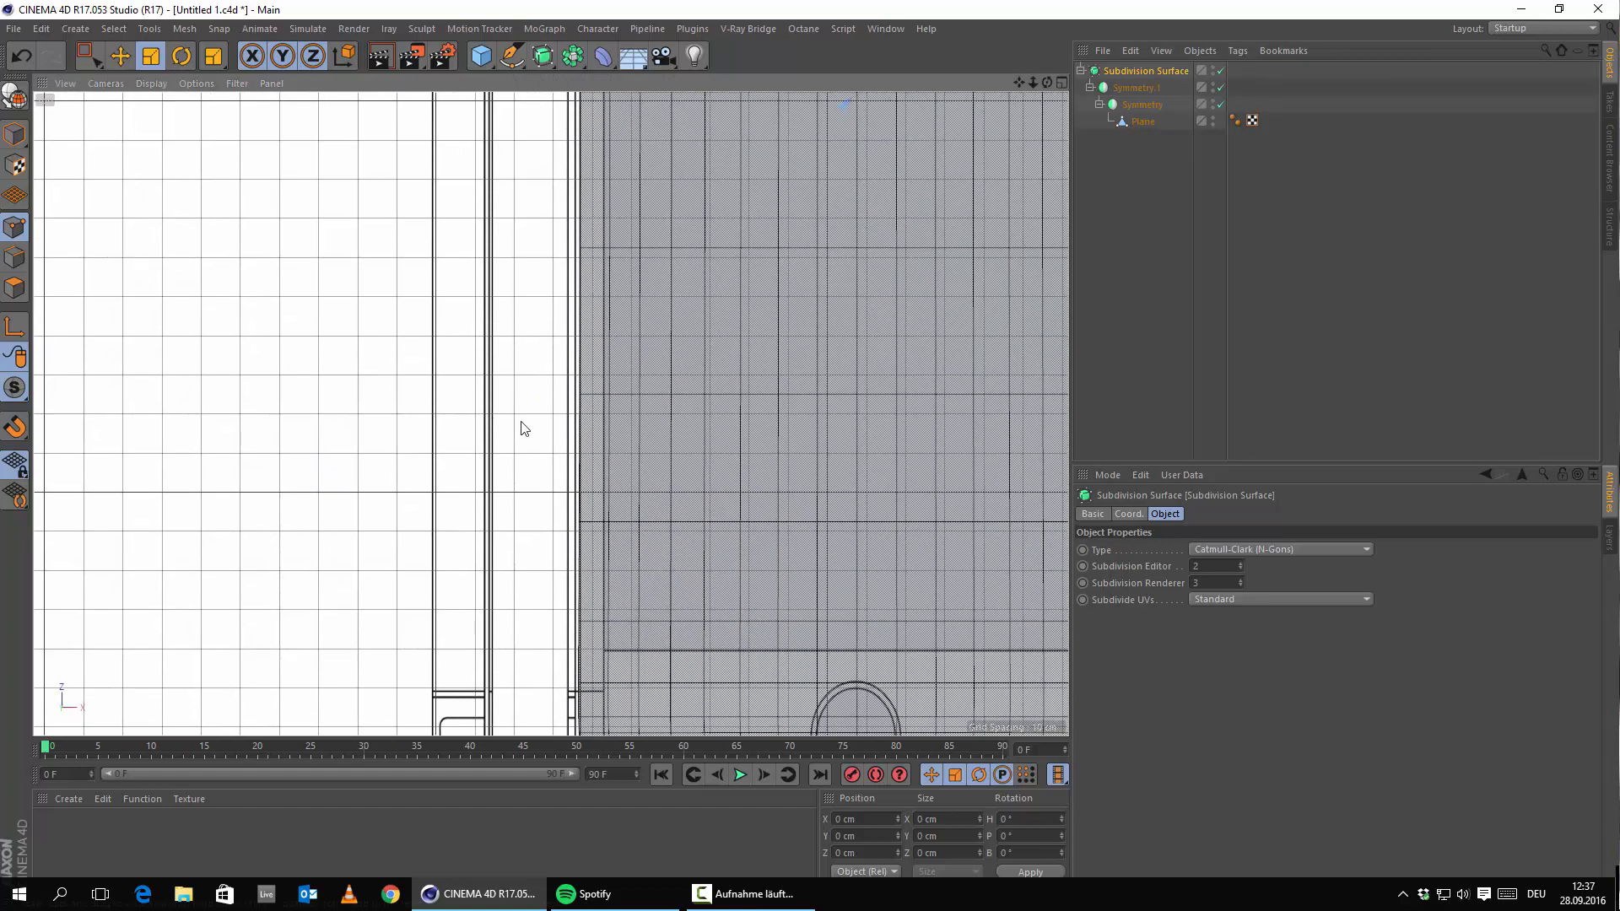
pyautogui.scroll(-9, 653, 440)
pyautogui.keyDown('alt'); pyautogui.moveTo(707, 417); pyautogui.dragTo(672, 453, button='middle'); pyautogui.keyUp('alt')
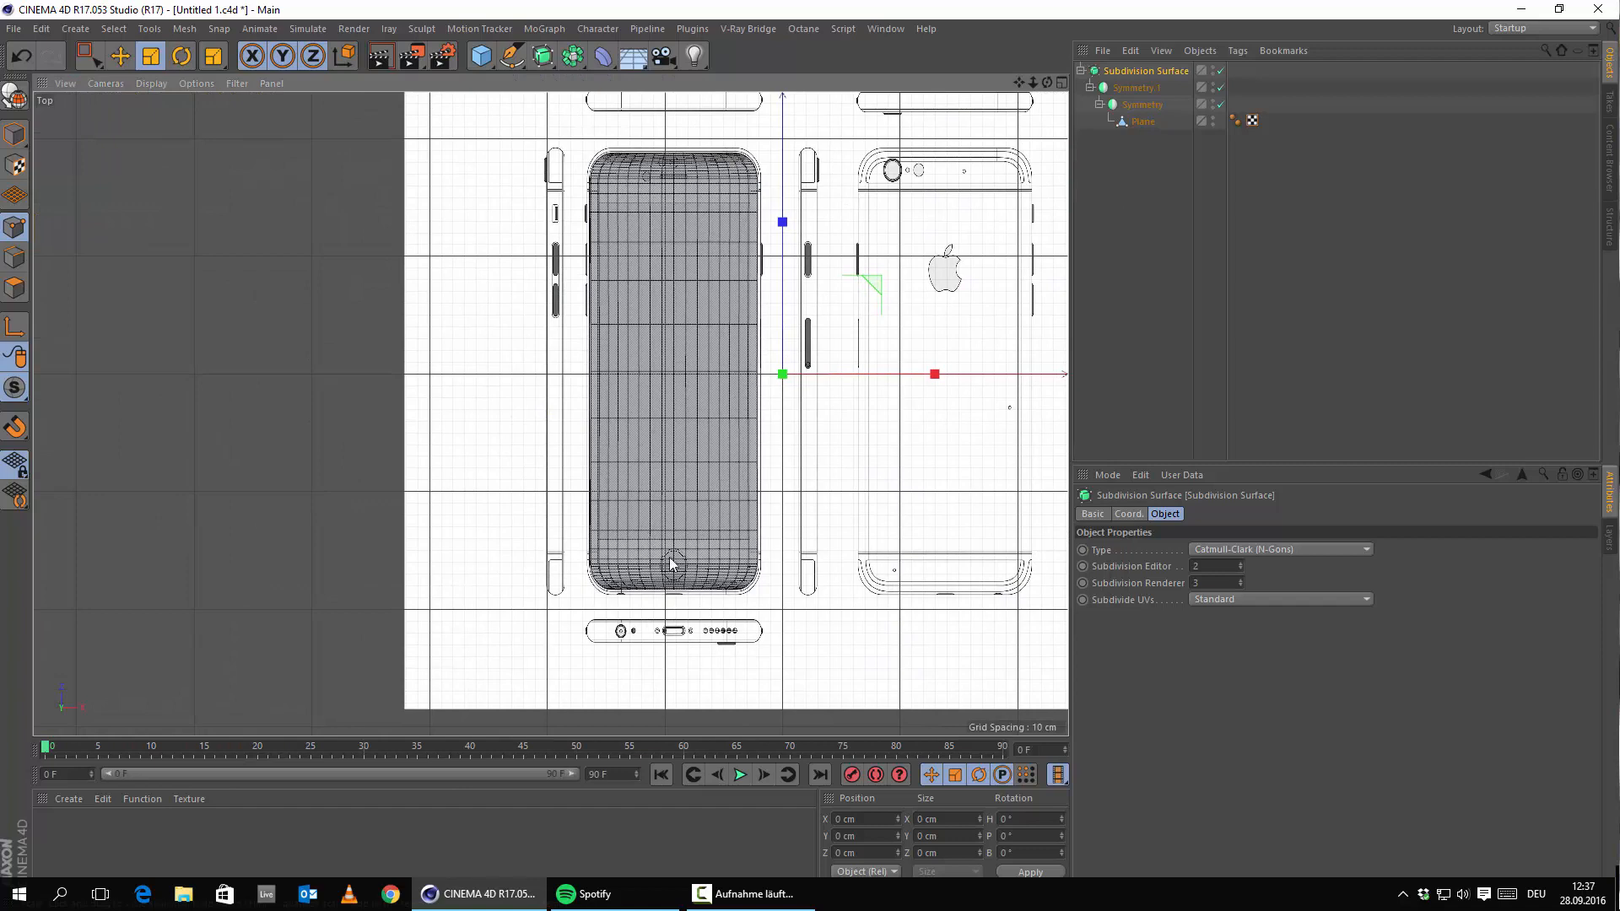
# Select the Plane mesh and inspect points along the top of the phone.
pyautogui.click(1139, 122)
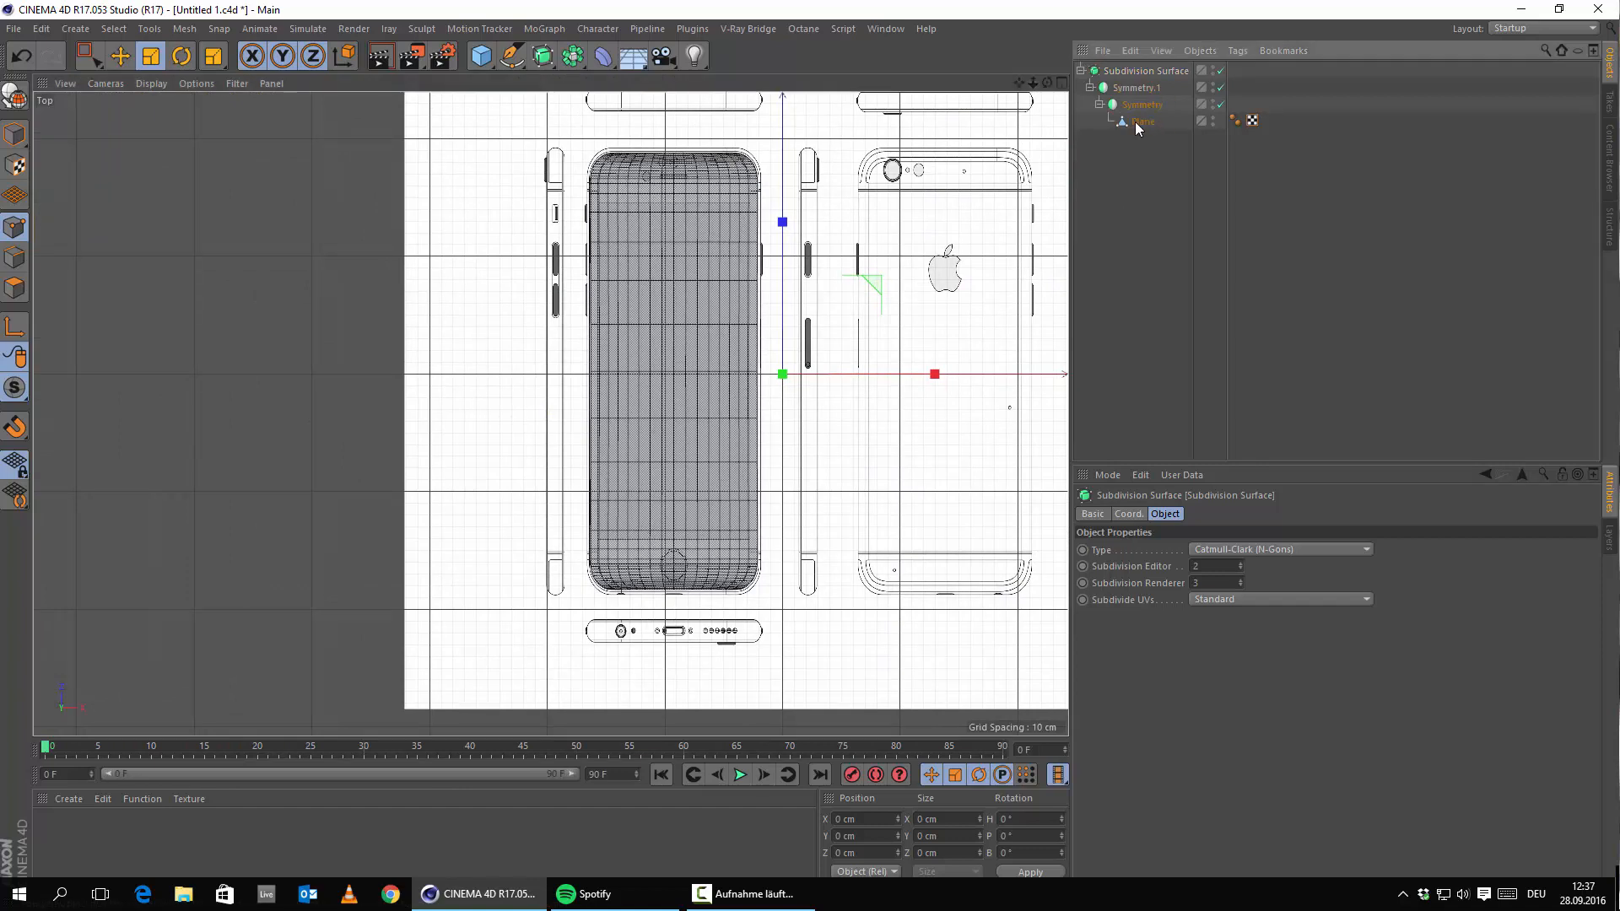
pyautogui.scroll(4, 653, 215)
pyautogui.scroll(-5, 666, 228)
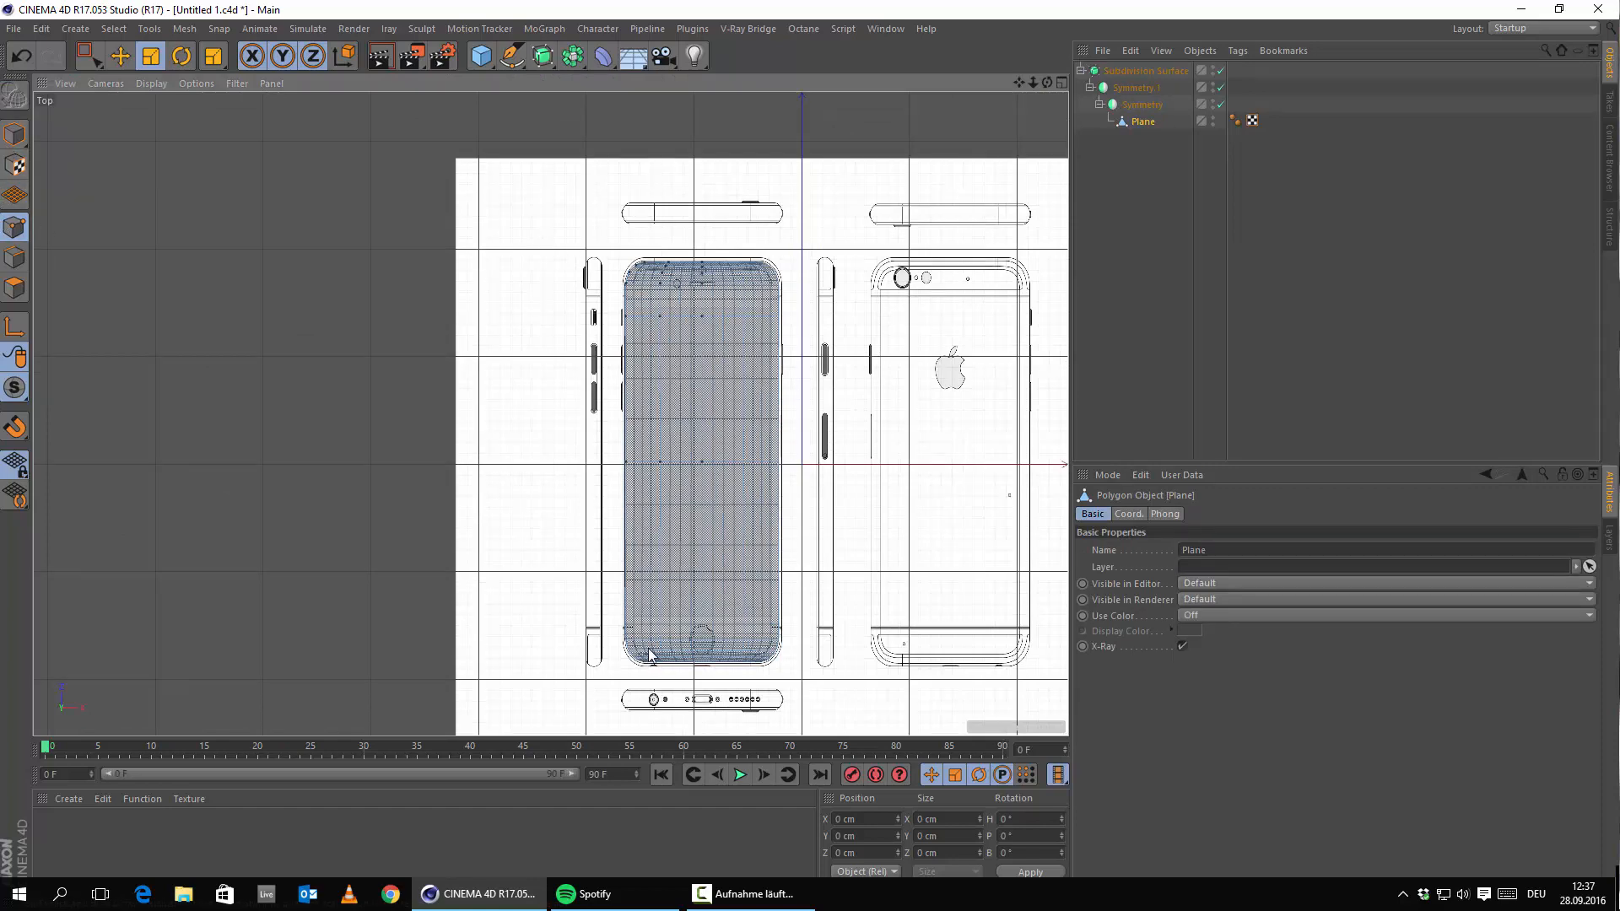
pyautogui.scroll(5, 650, 653)
pyautogui.keyDown('alt'); pyautogui.moveTo(822, 357); pyautogui.dragTo(771, 759, button='middle'); pyautogui.keyUp('alt')
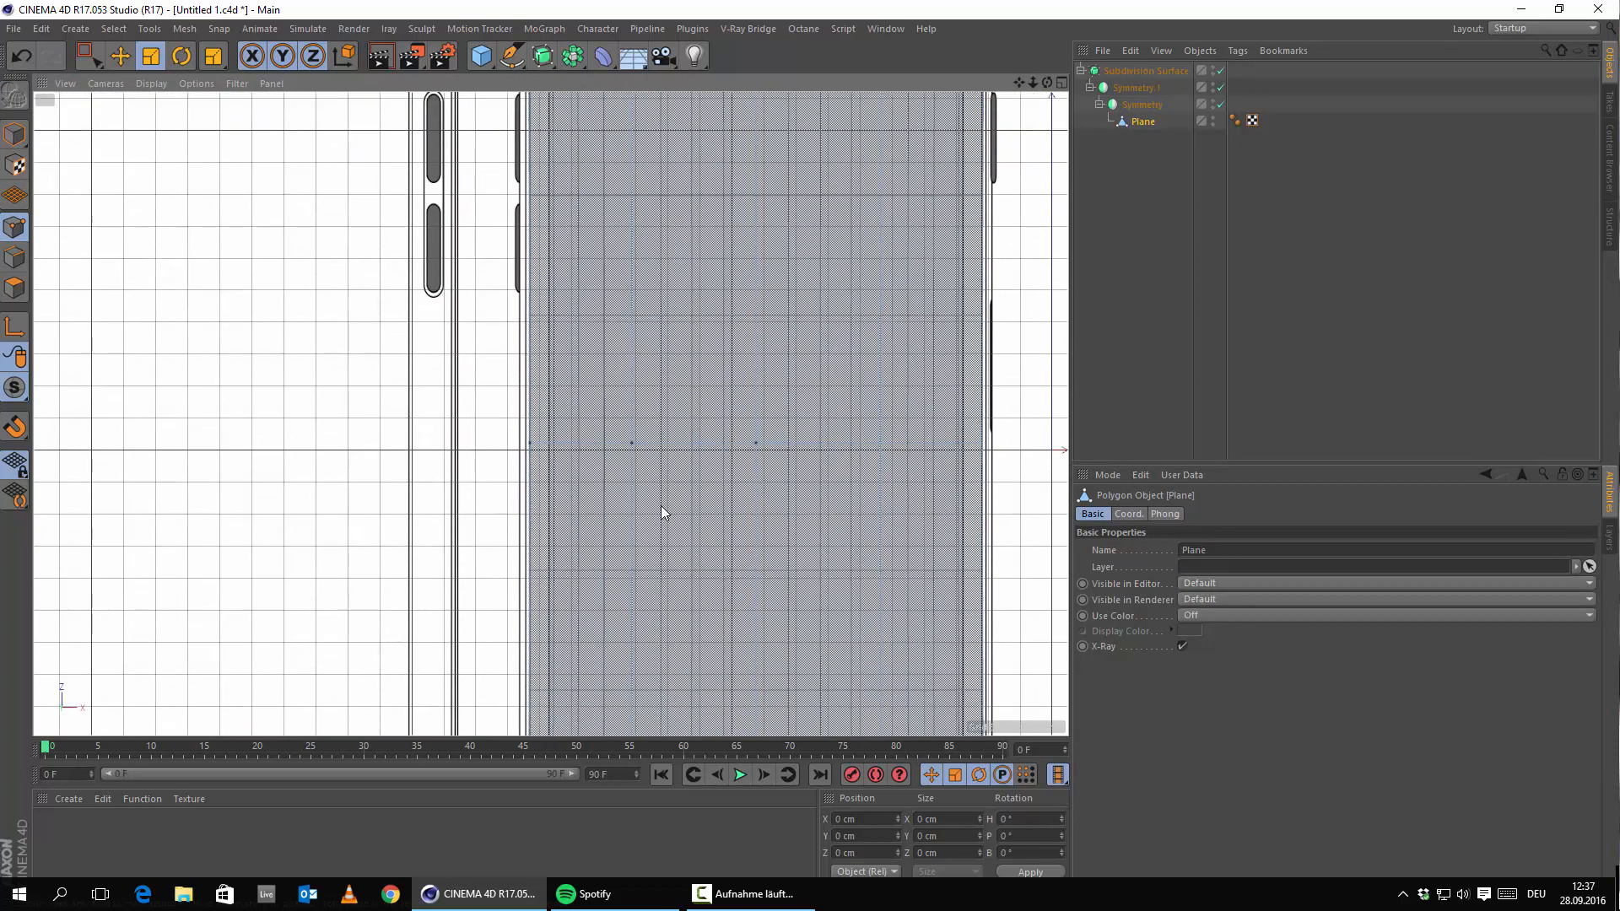
pyautogui.scroll(-4, 715, 474)
pyautogui.keyDown('alt'); pyautogui.moveTo(682, 304); pyautogui.dragTo(667, 383, button='middle'); pyautogui.keyUp('alt')
pyautogui.click(661, 317)
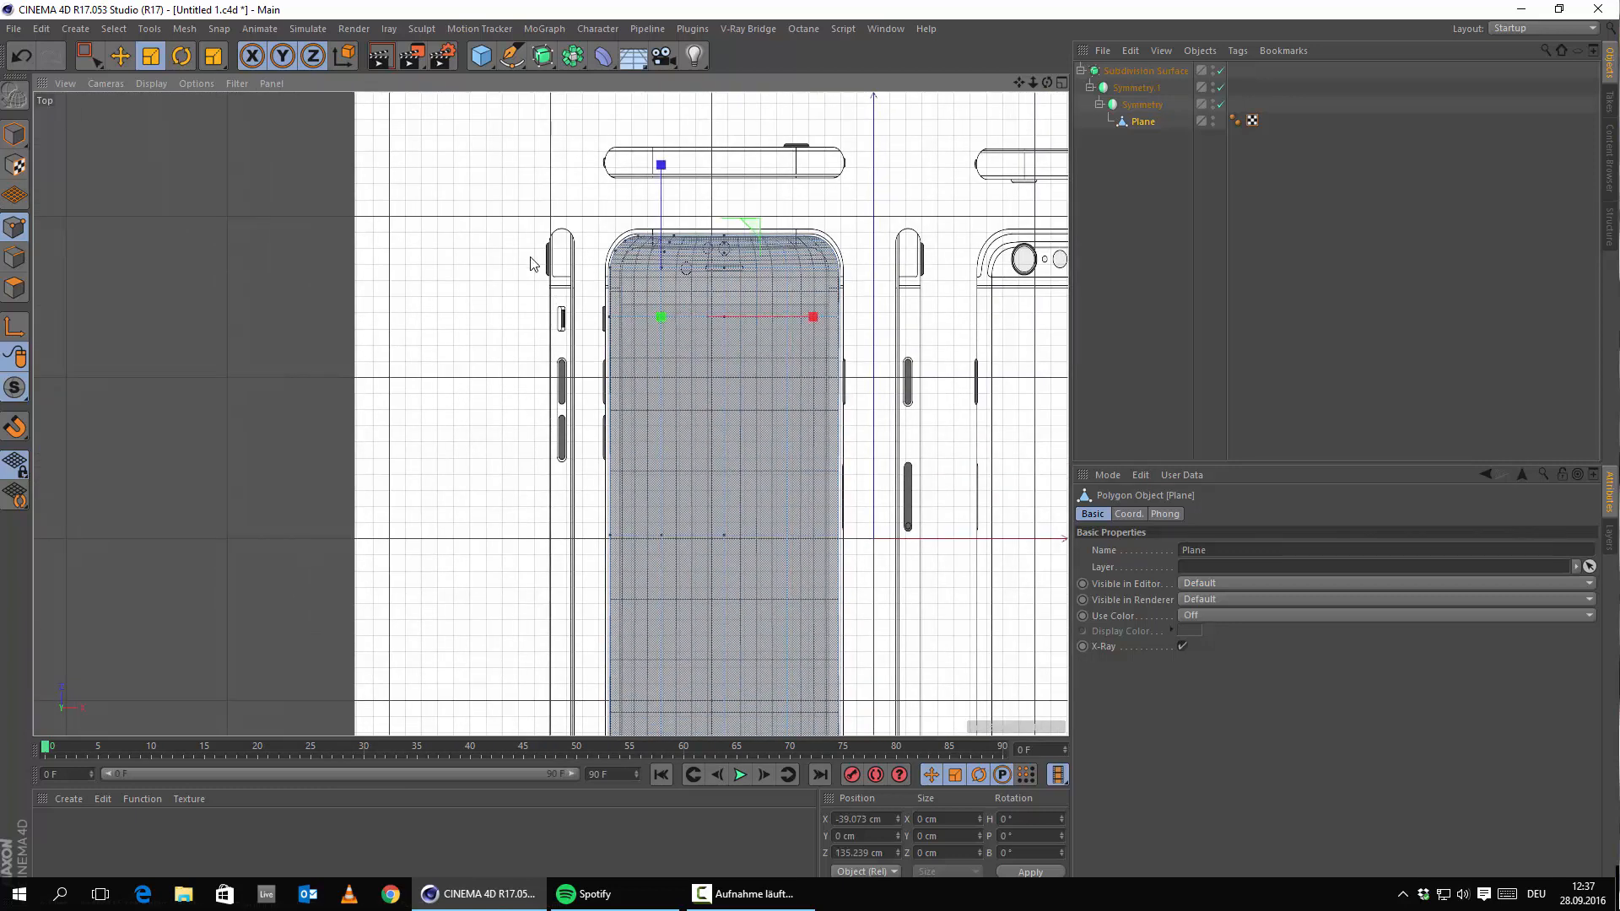
pyautogui.click(1133, 150)
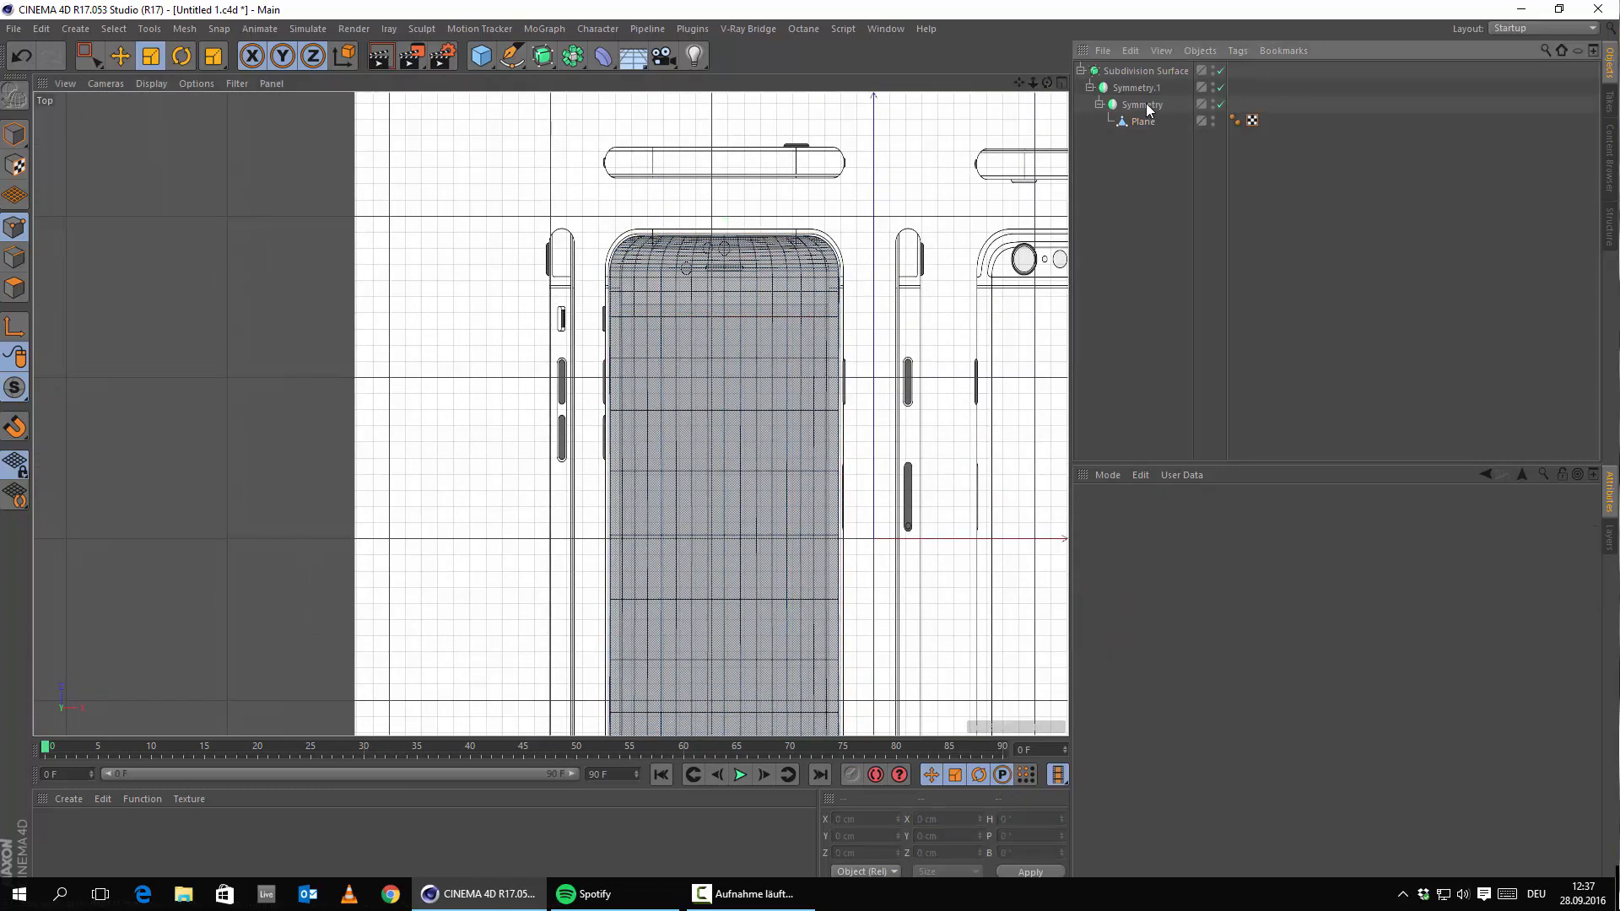
# Make the inner Symmetry editable with C, then select all points of the Plane inside it.
pyautogui.click(1145, 106)
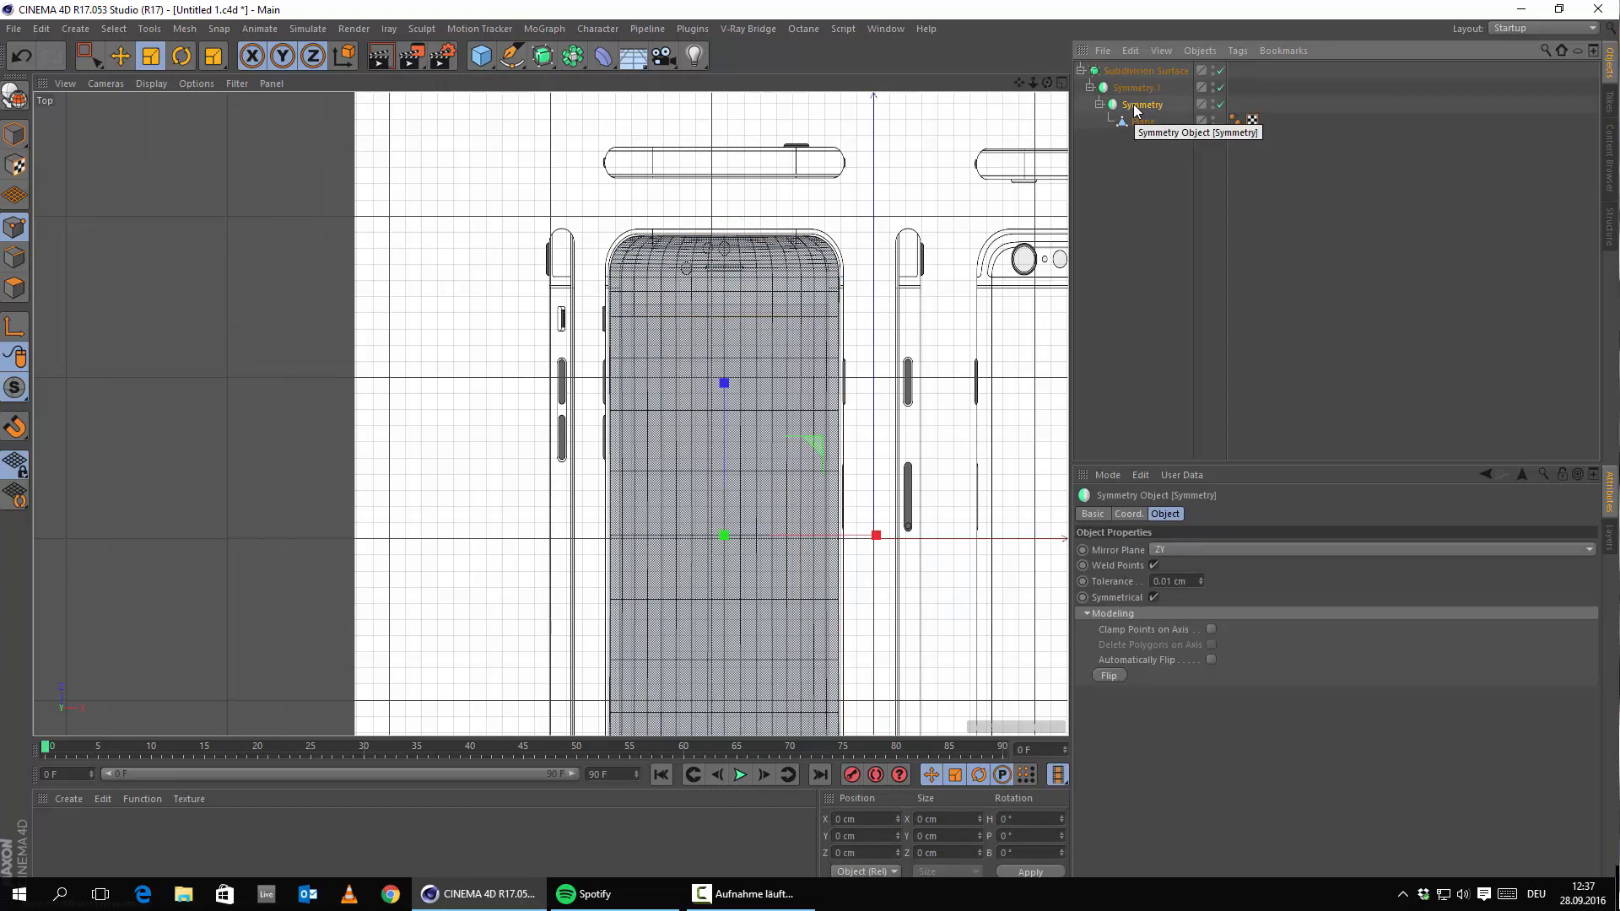
pyautogui.press('c')
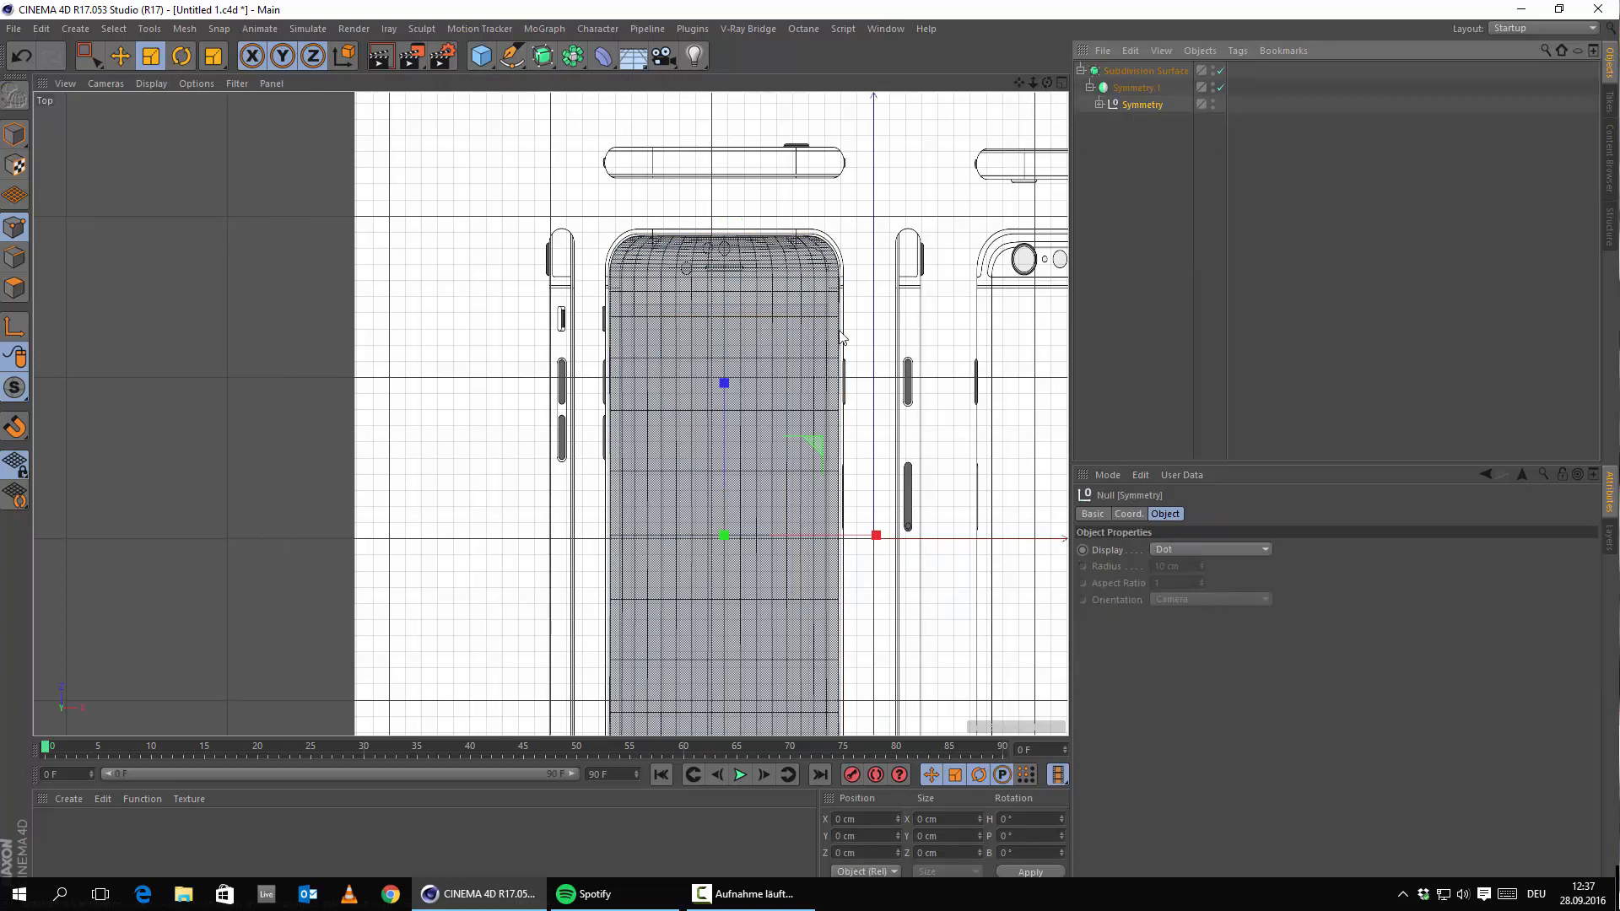
pyautogui.click(1100, 104)
pyautogui.click(1122, 122)
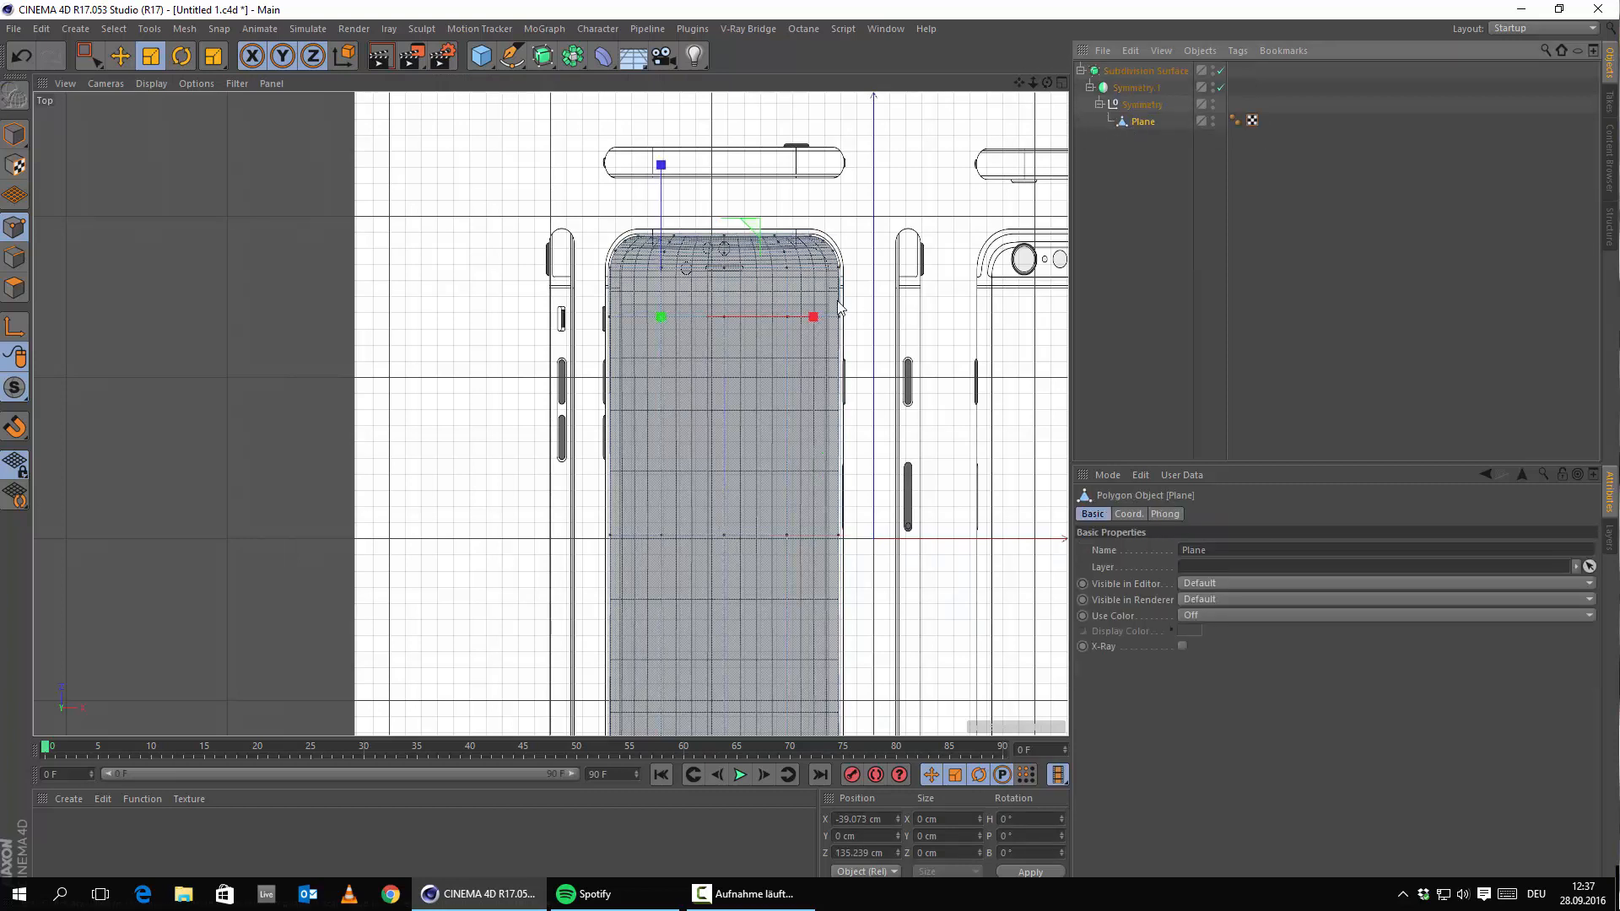
pyautogui.click(792, 269)
pyautogui.click(659, 266)
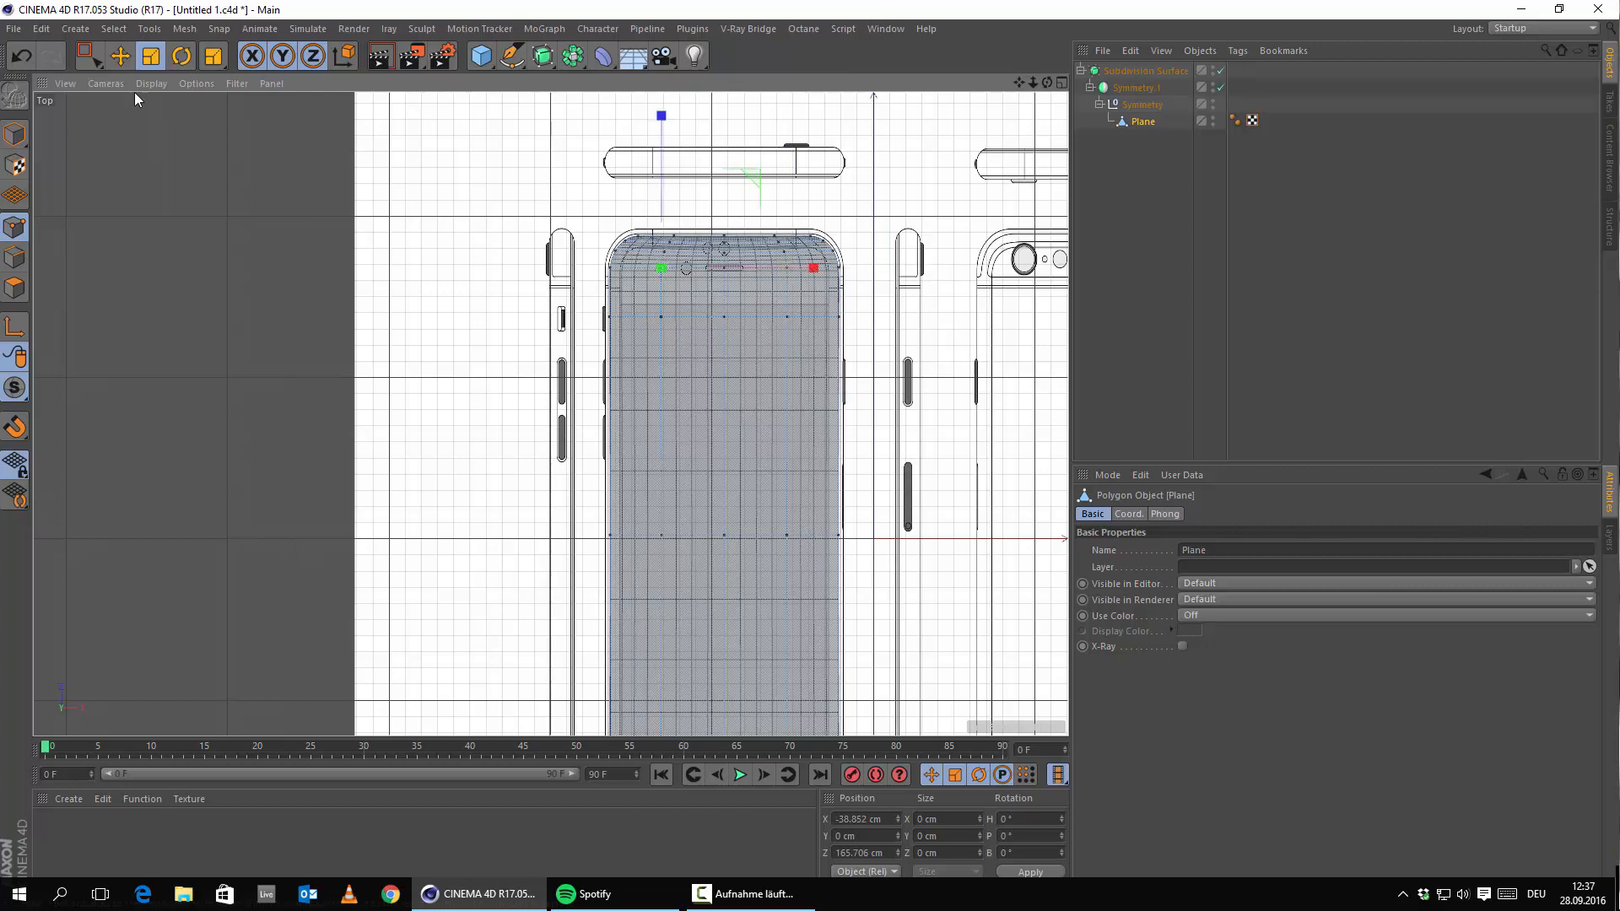
pyautogui.hotkey('ctrl', 'a')
pyautogui.keyDown('alt'); pyautogui.moveTo(846, 339); pyautogui.dragTo(749, 374, button='middle'); pyautogui.keyUp('alt')
# Make Symmetry.1 editable and select all the Plane's points, framing the whole phone.
pyautogui.click(1150, 88)
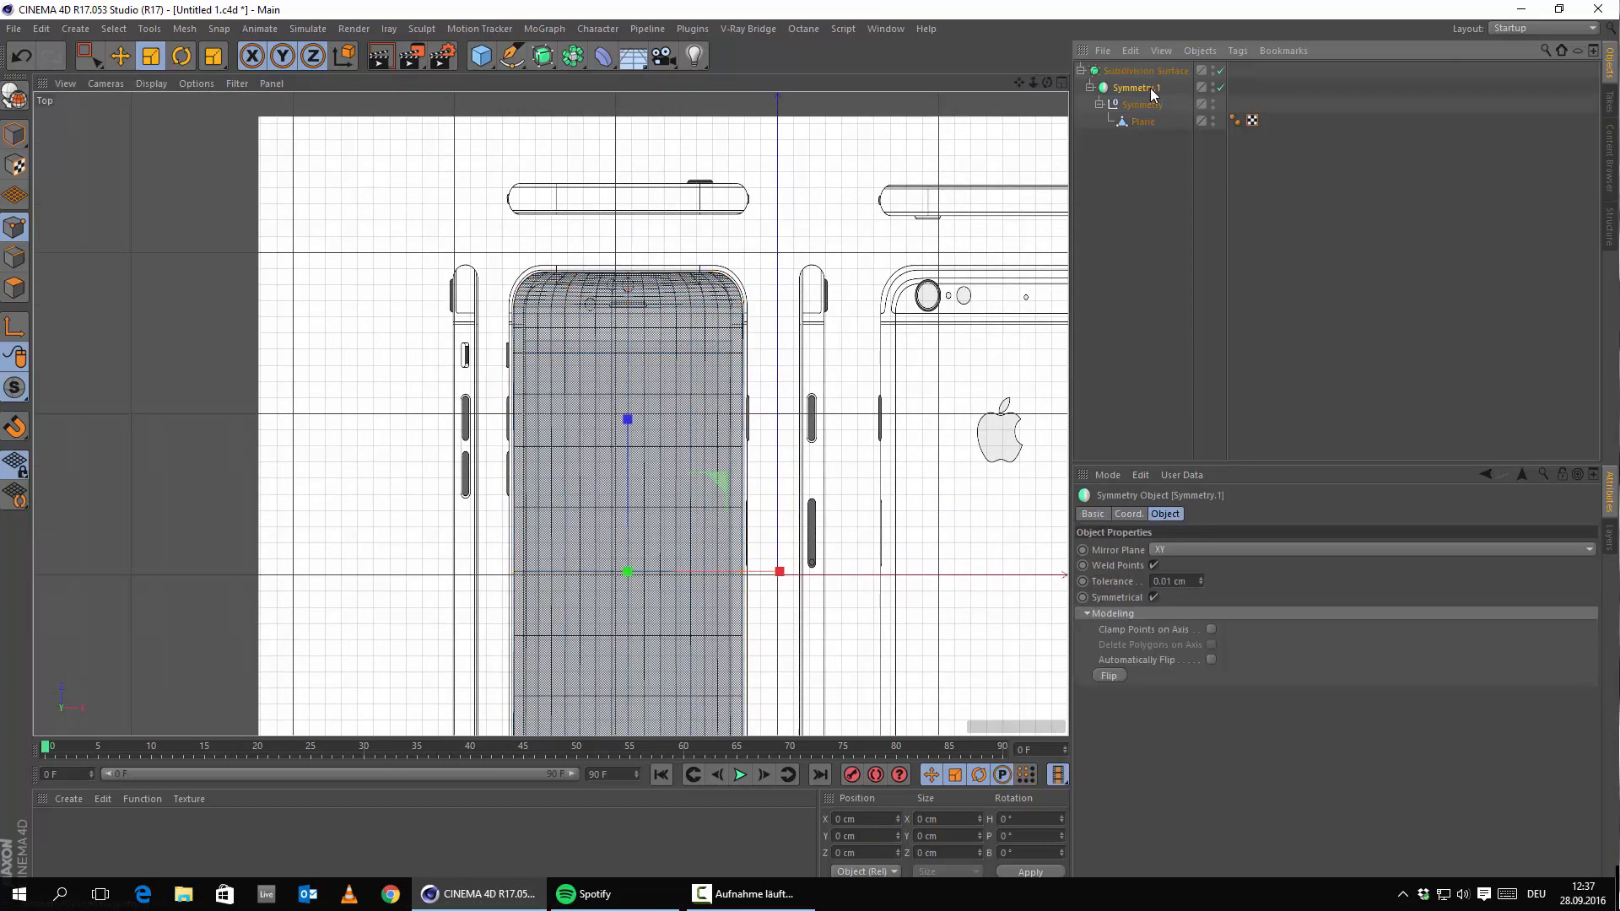
pyautogui.press('c')
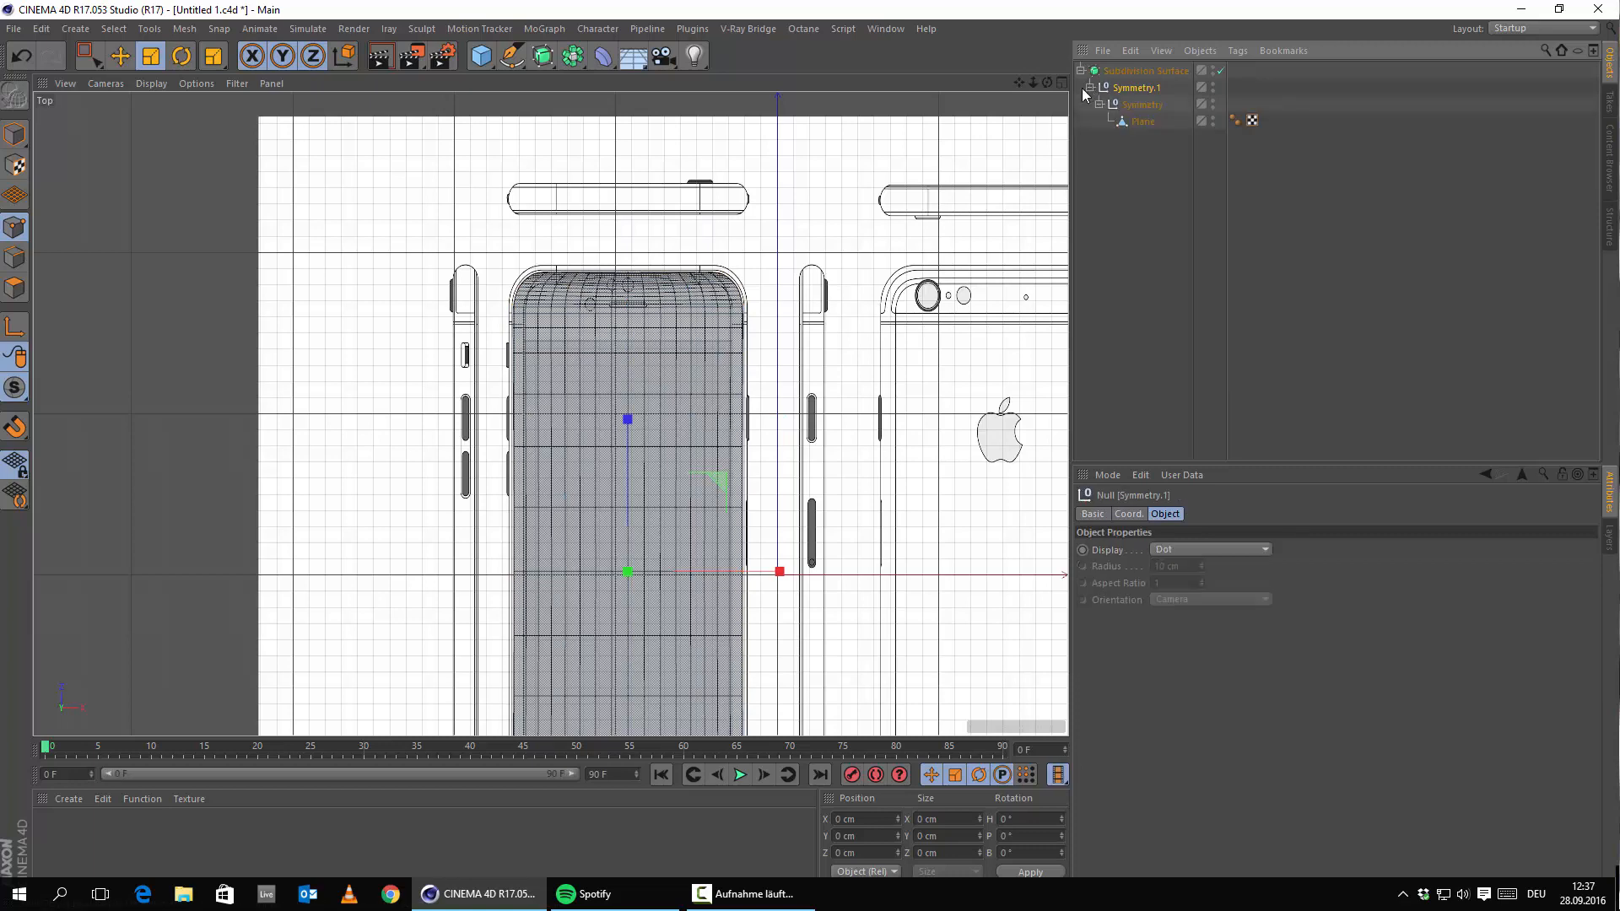
pyautogui.scroll(-2, 434, 339)
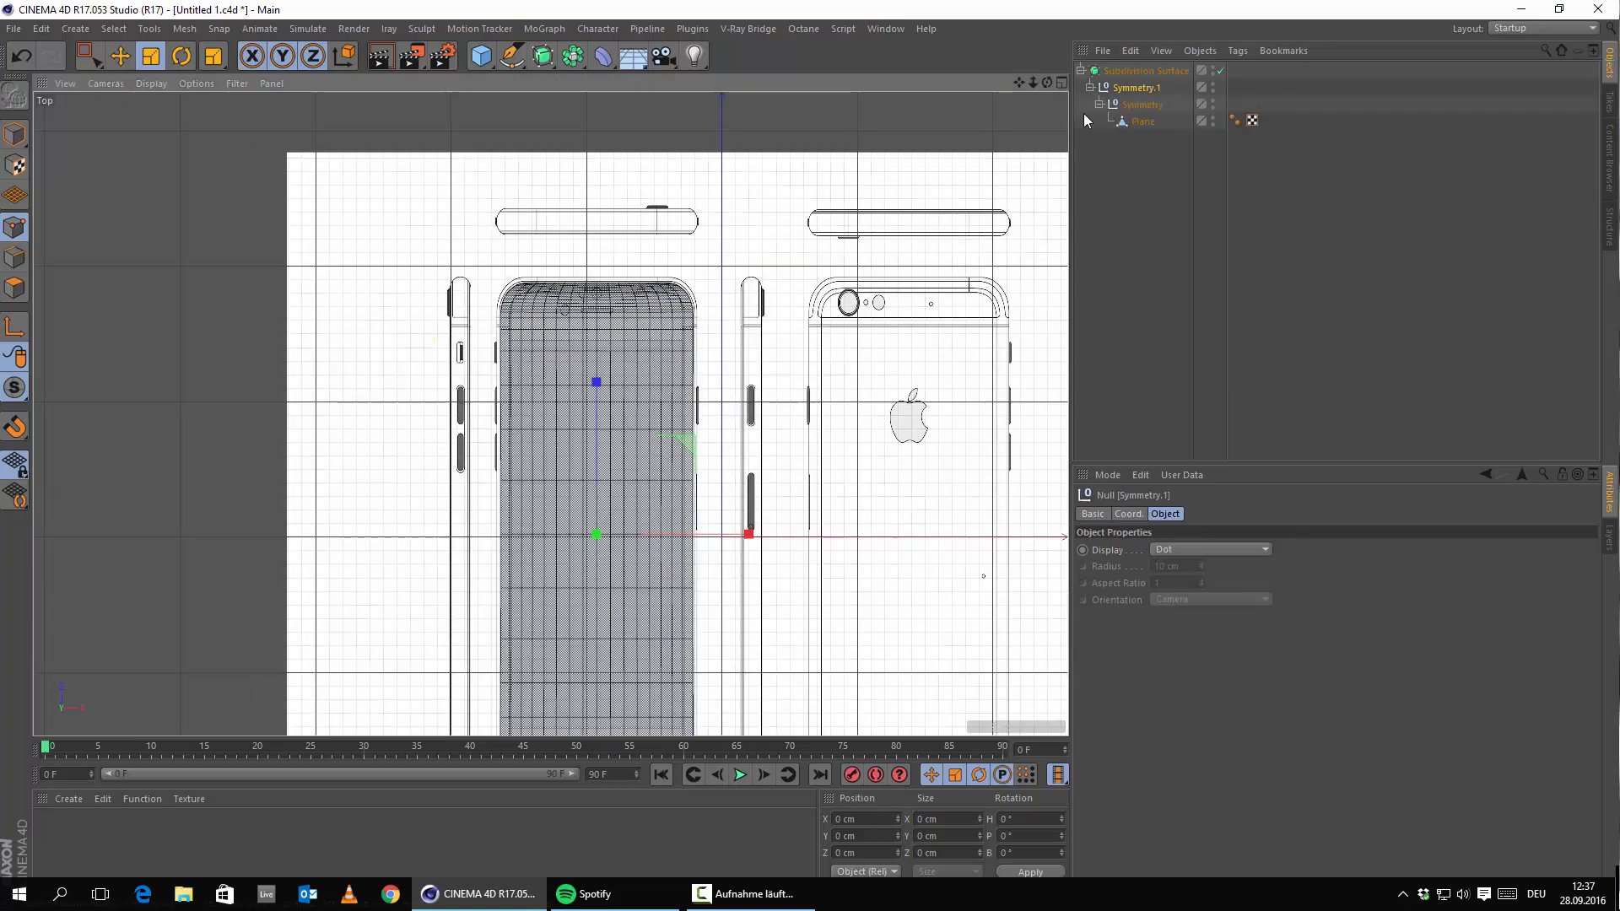
pyautogui.click(1133, 130)
pyautogui.hotkey('ctrl', 'a')
pyautogui.keyDown('alt'); pyautogui.moveTo(550, 408); pyautogui.dragTo(623, 136, button='middle'); pyautogui.keyUp('alt')
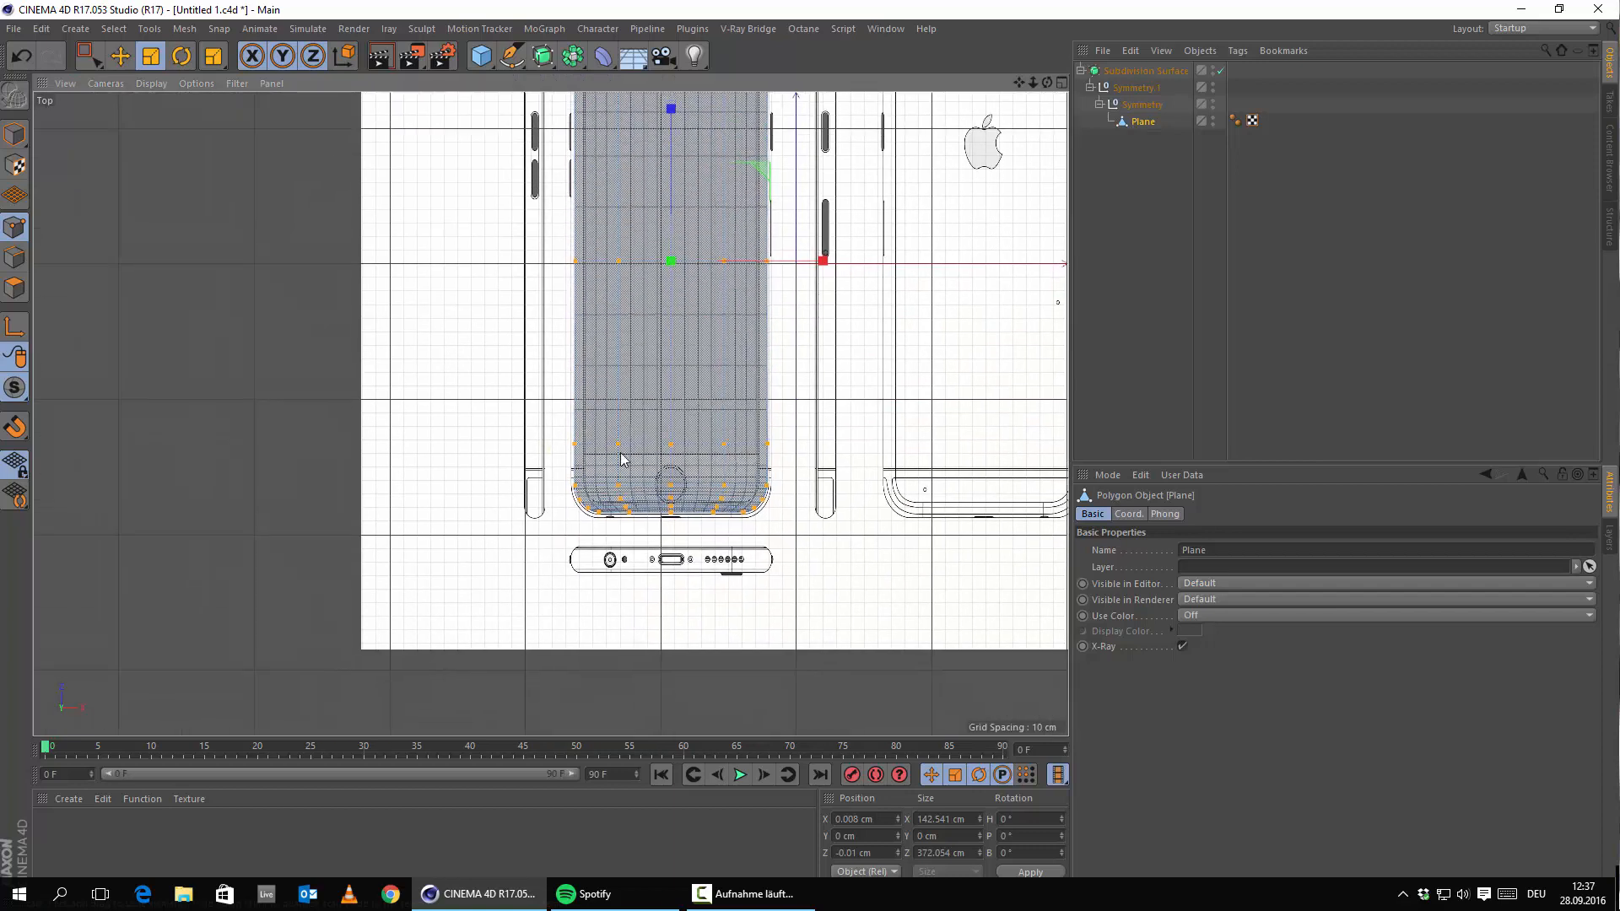
pyautogui.keyDown('alt'); pyautogui.moveTo(716, 348); pyautogui.dragTo(687, 478, button='middle'); pyautogui.keyUp('alt')
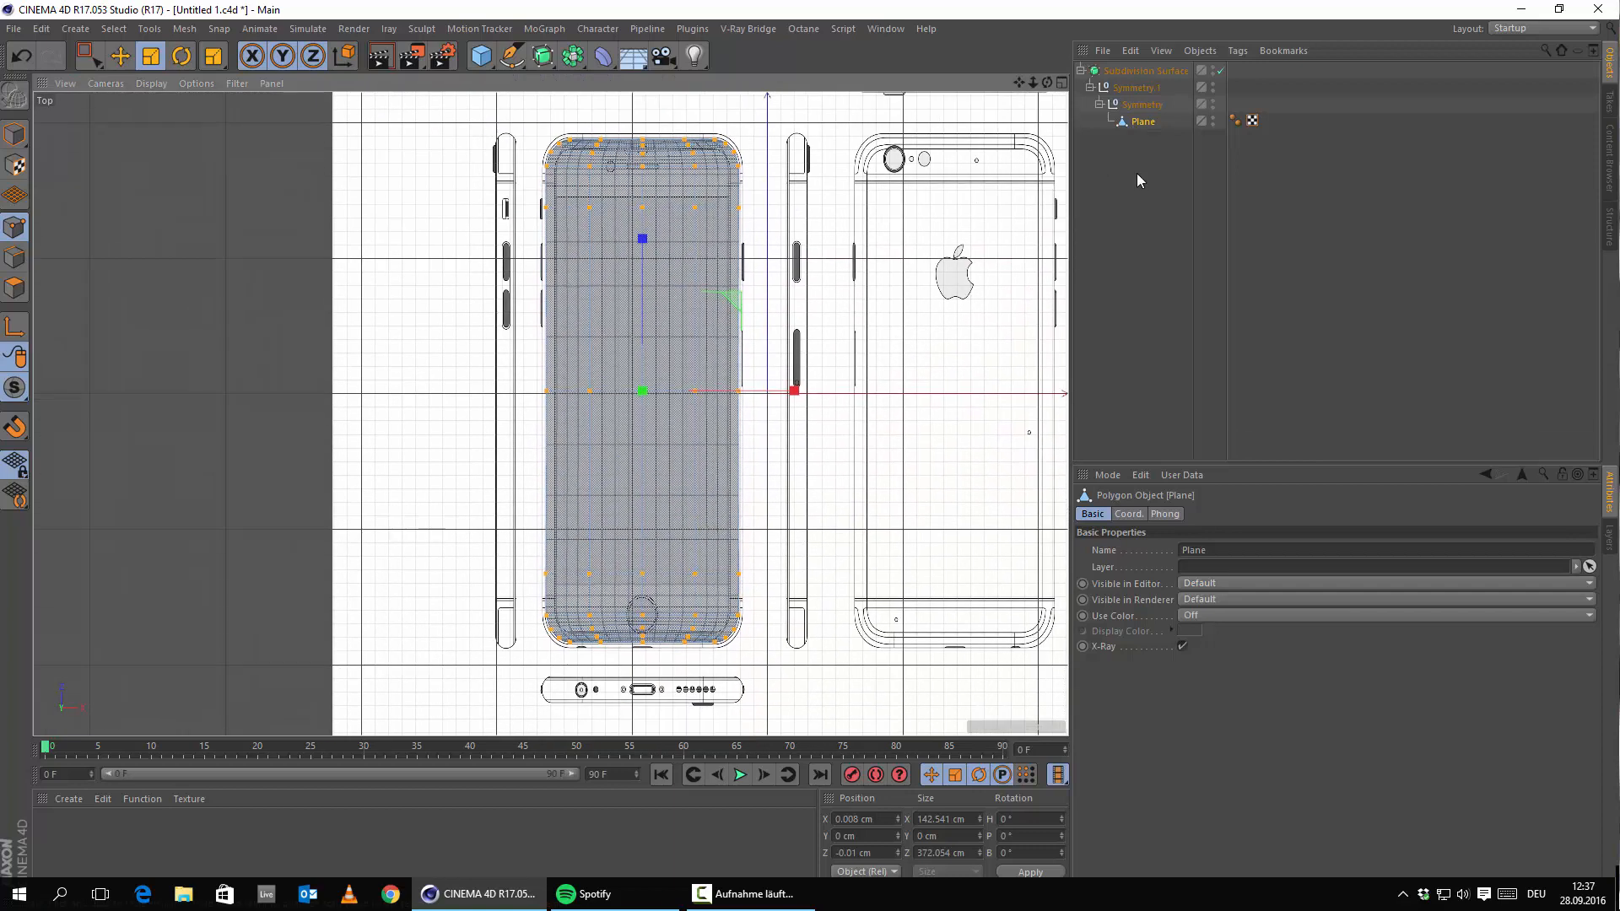
# Move the Plane directly under the Subdivision Surface.
pyautogui.click(1084, 135)
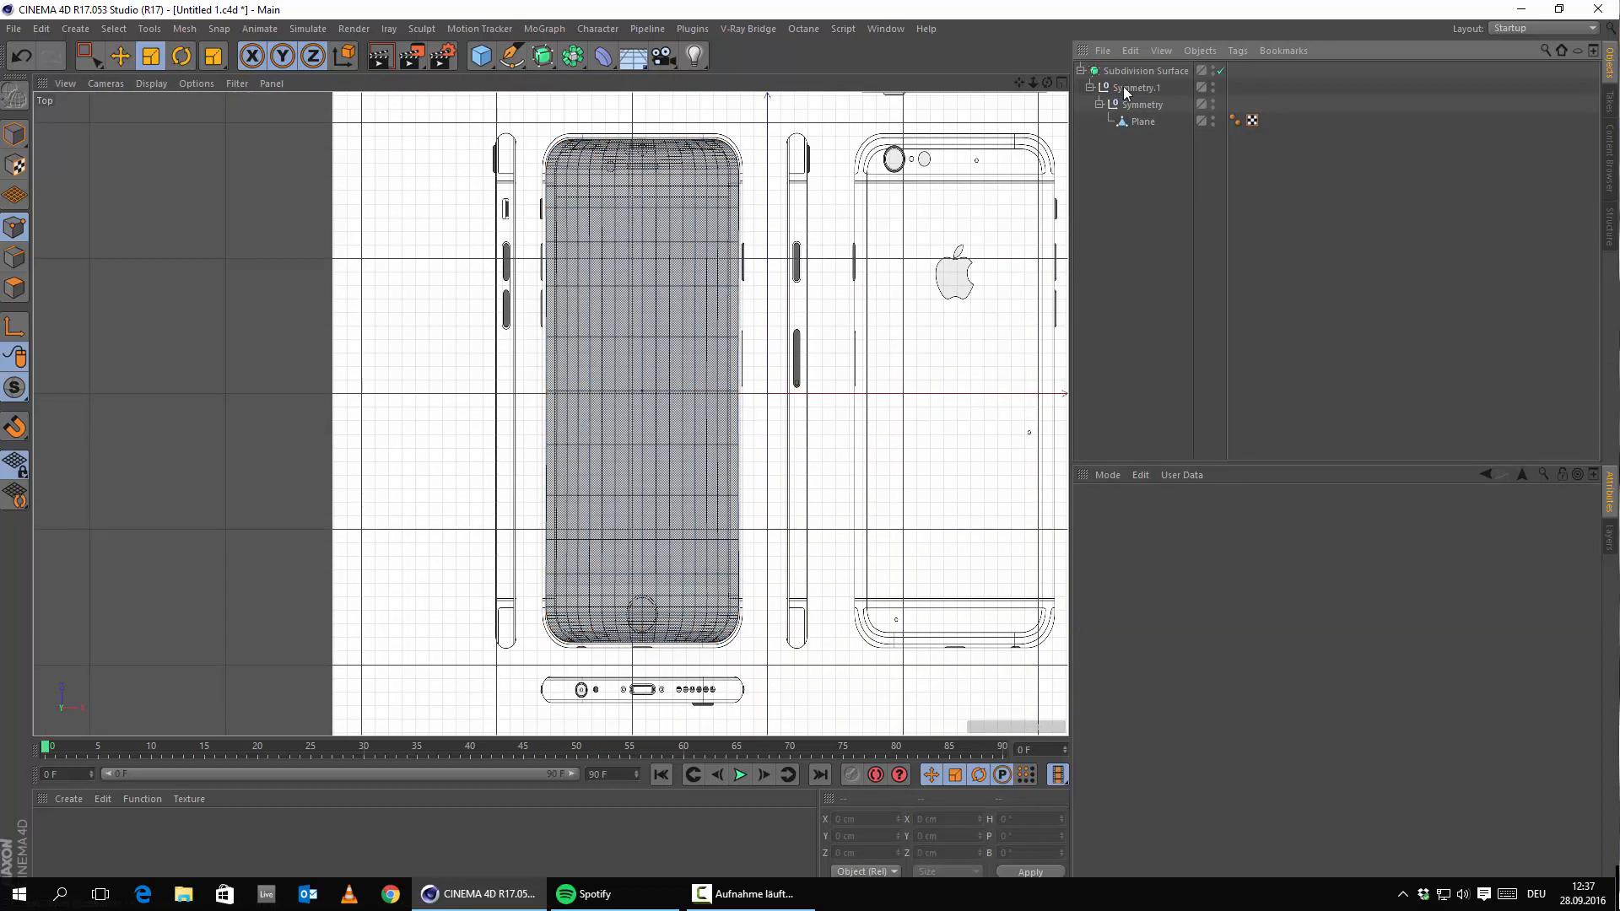
pyautogui.moveTo(1146, 122); pyautogui.dragTo(1123, 71)
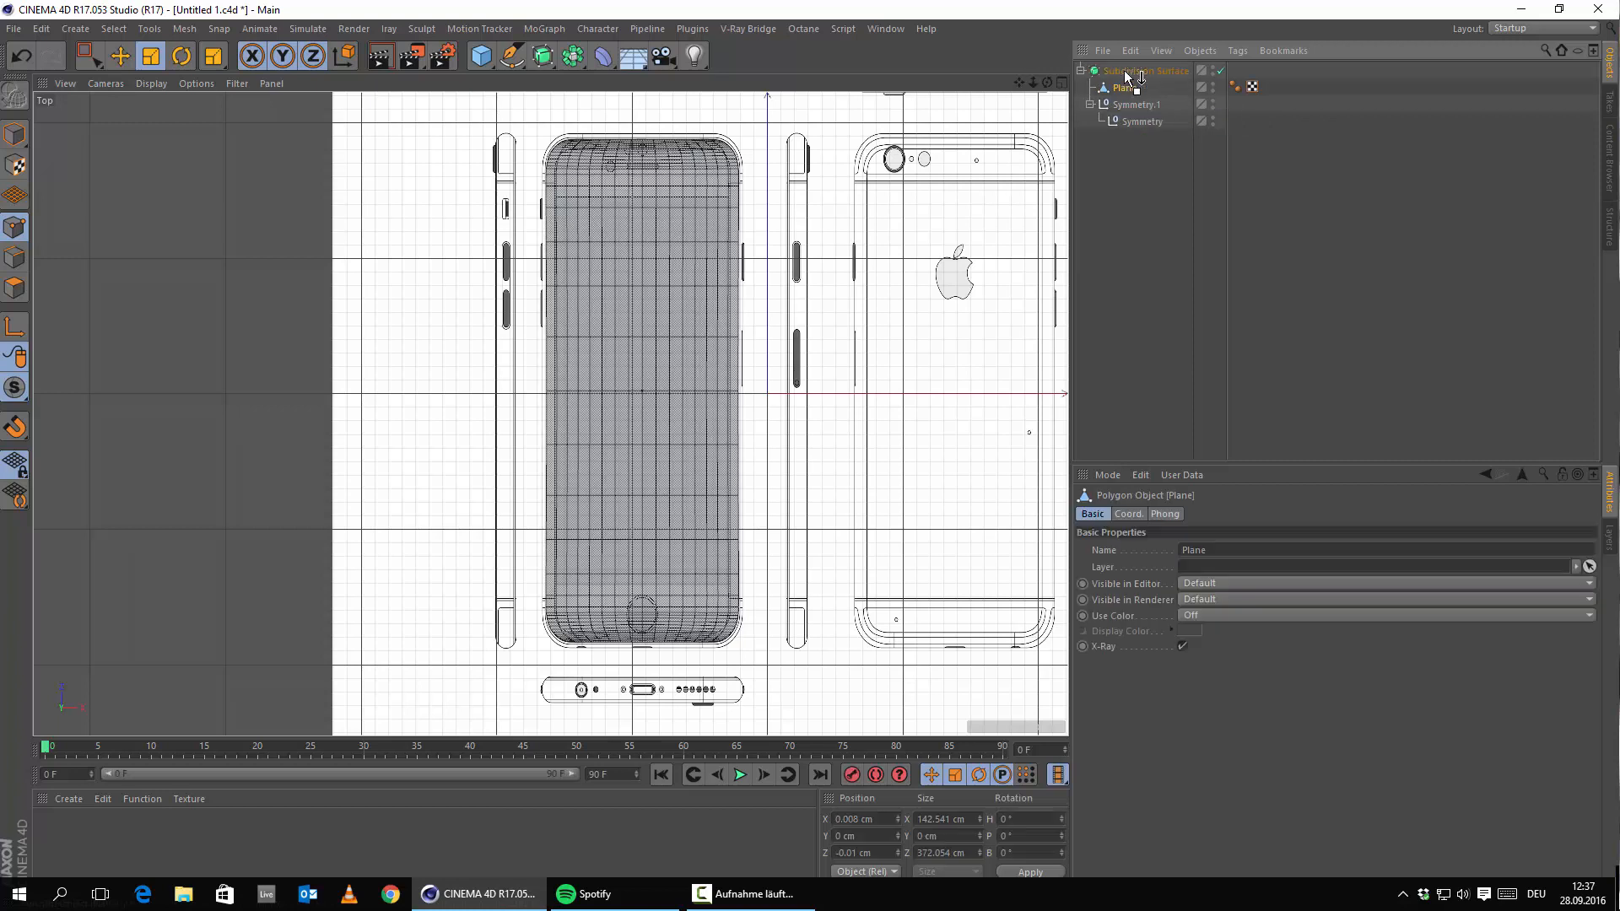
pyautogui.click(1131, 213)
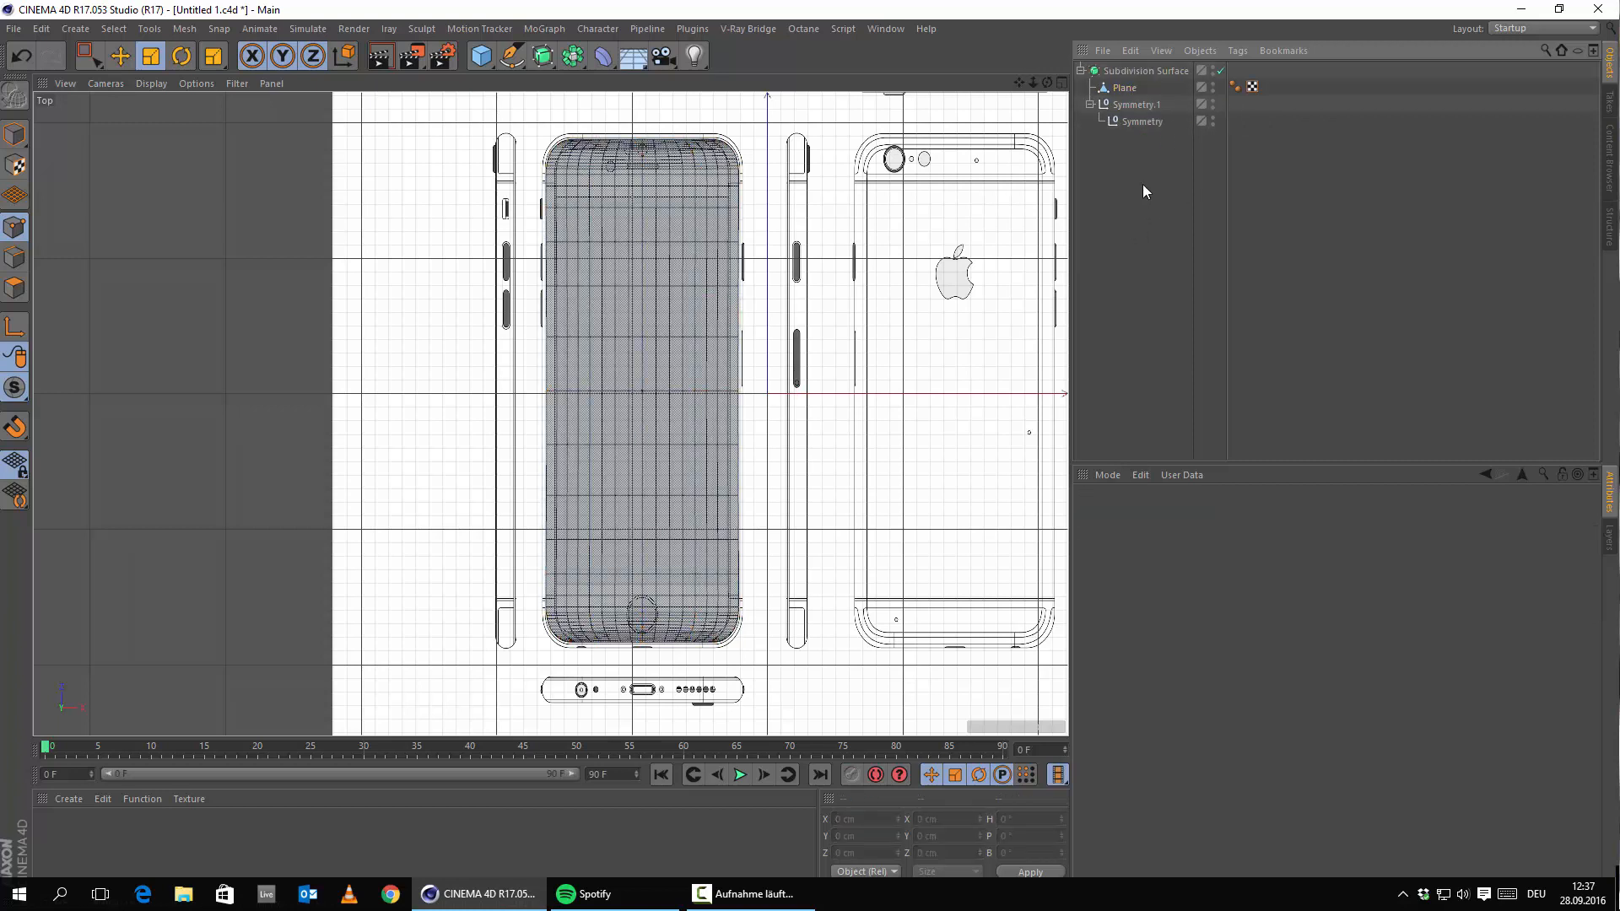
# Delete Symmetry.1 with its nested Symmetry, then add a Cube primitive.
pyautogui.click(1128, 112)
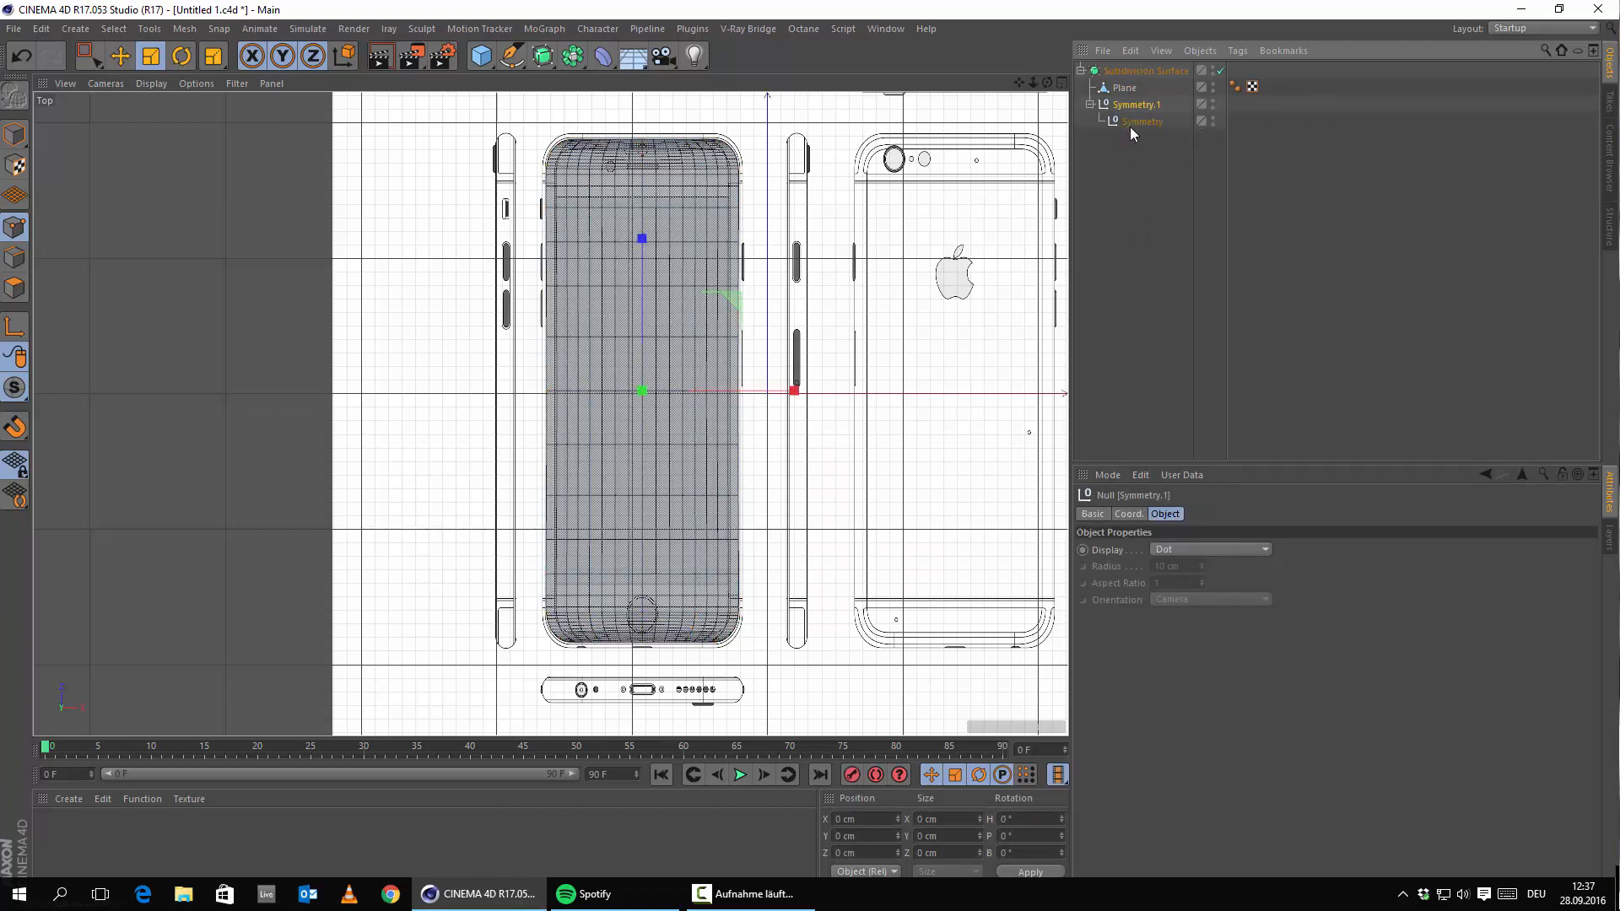
pyautogui.click(1133, 125)
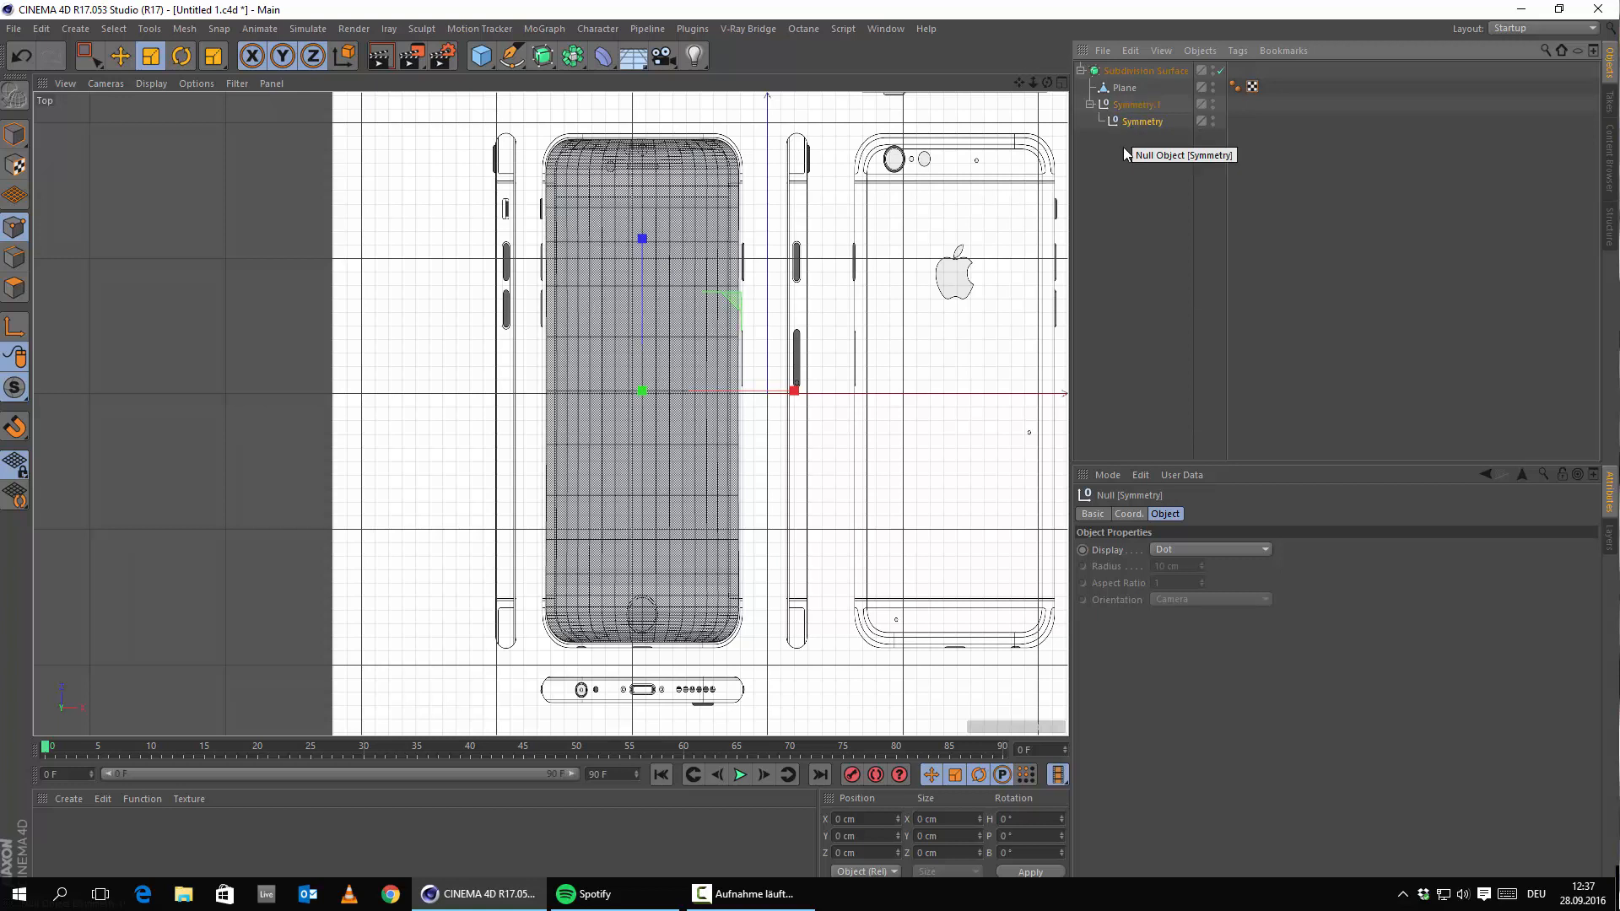
pyautogui.click(1124, 154)
pyautogui.click(1147, 105)
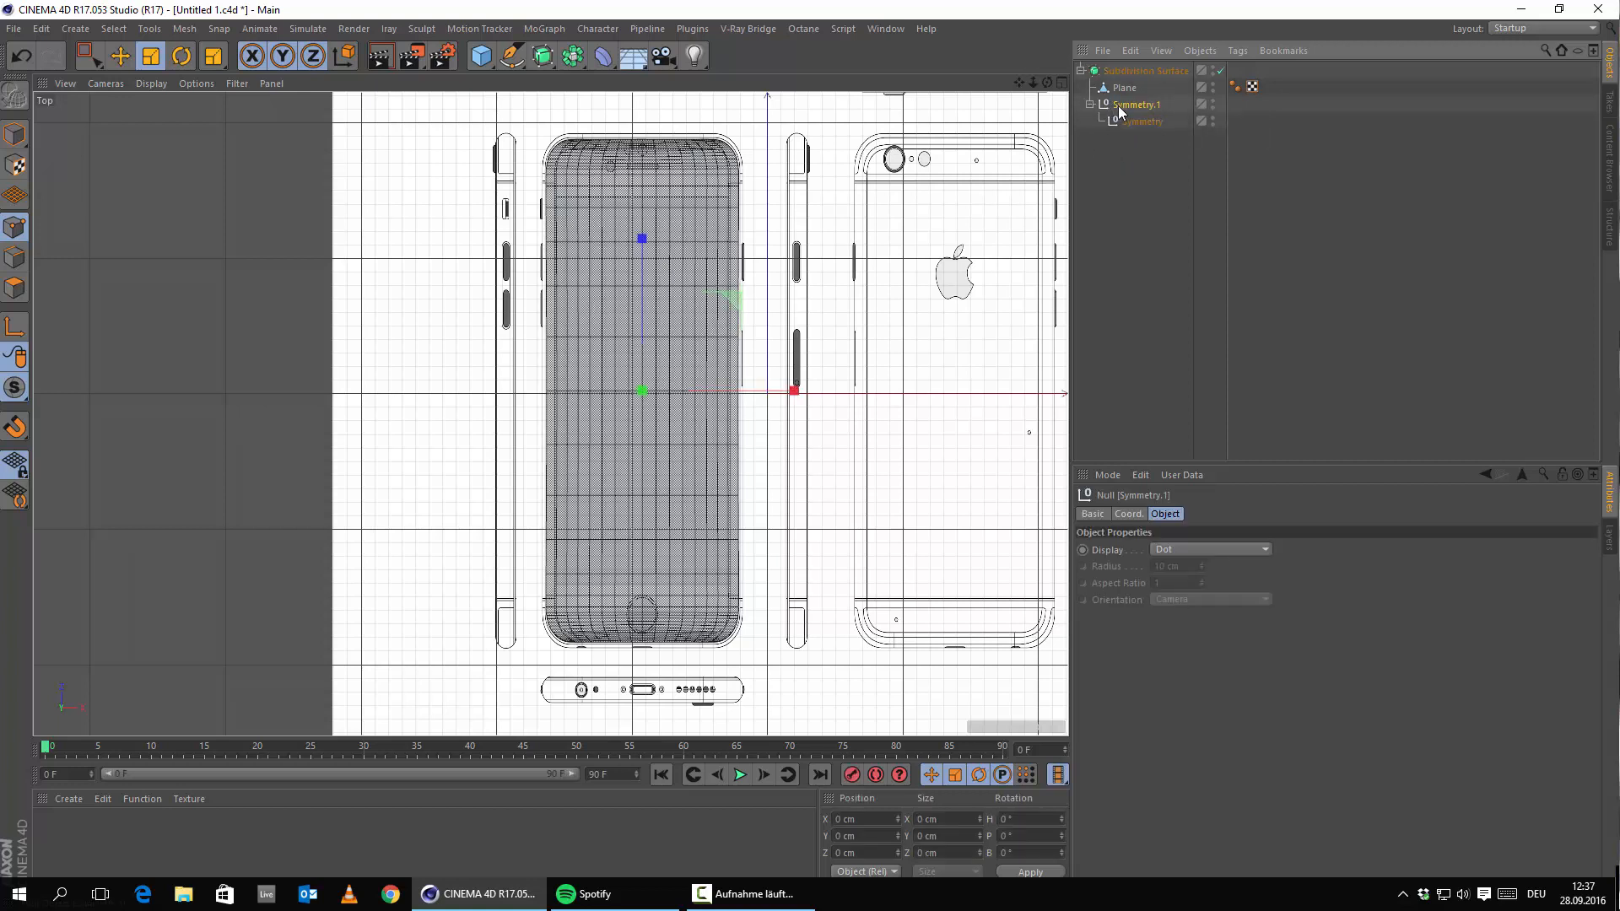
pyautogui.press('Delete')
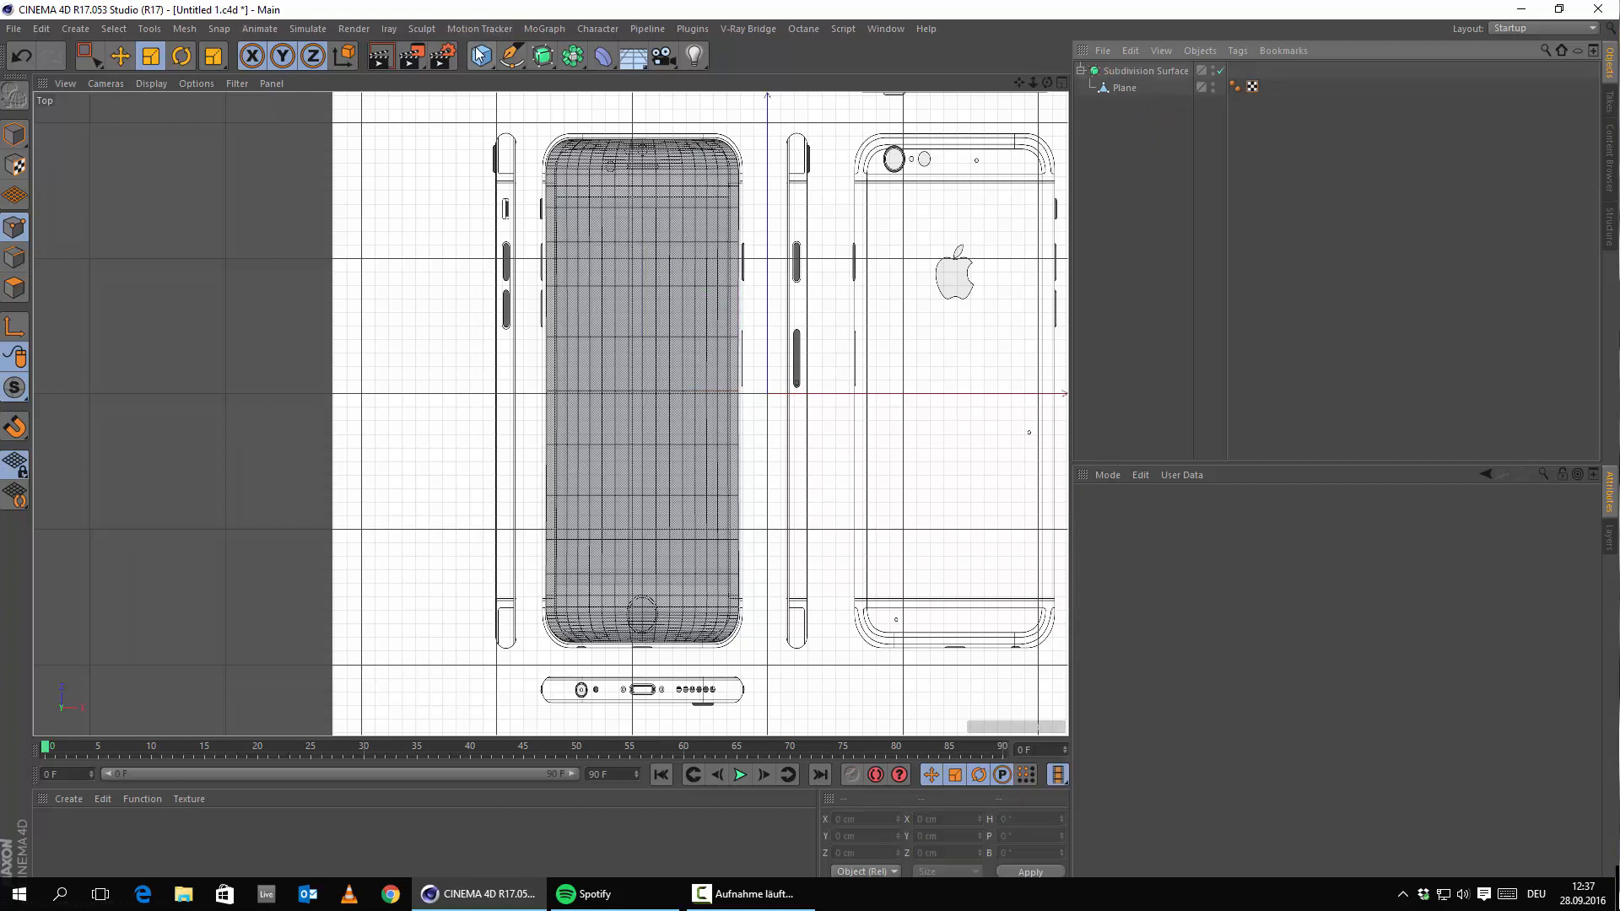
pyautogui.moveTo(480, 56); pyautogui.dragTo(816, 82)
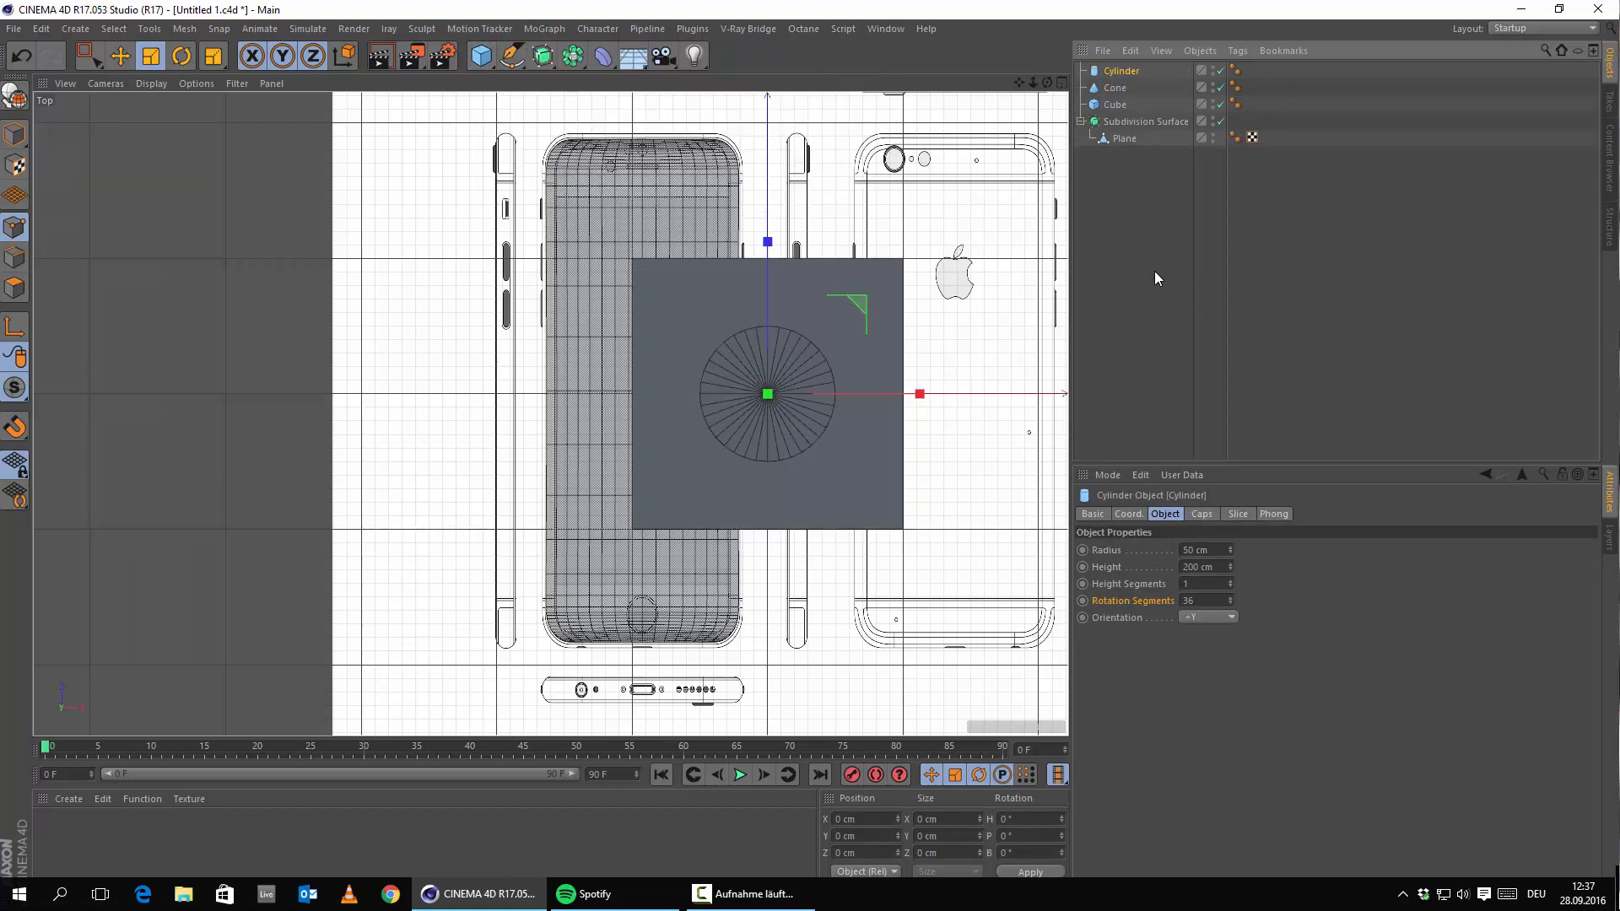
# Add a Cylinder and group it with the Cone and Cube under one Null.
pyautogui.click(1157, 279)
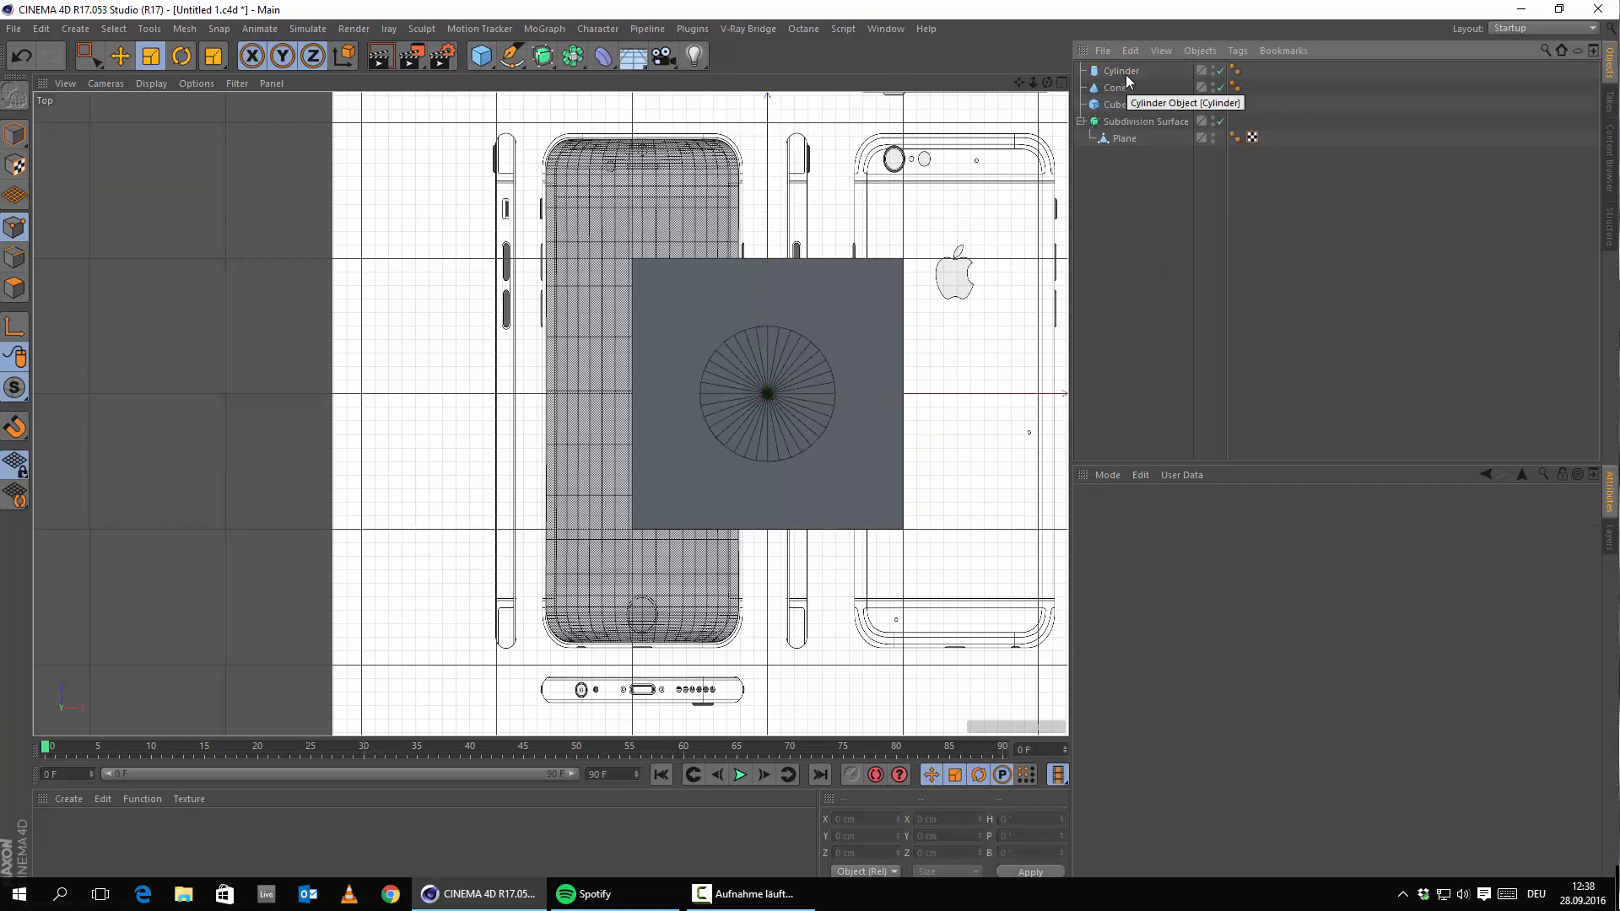
pyautogui.click(1125, 73)
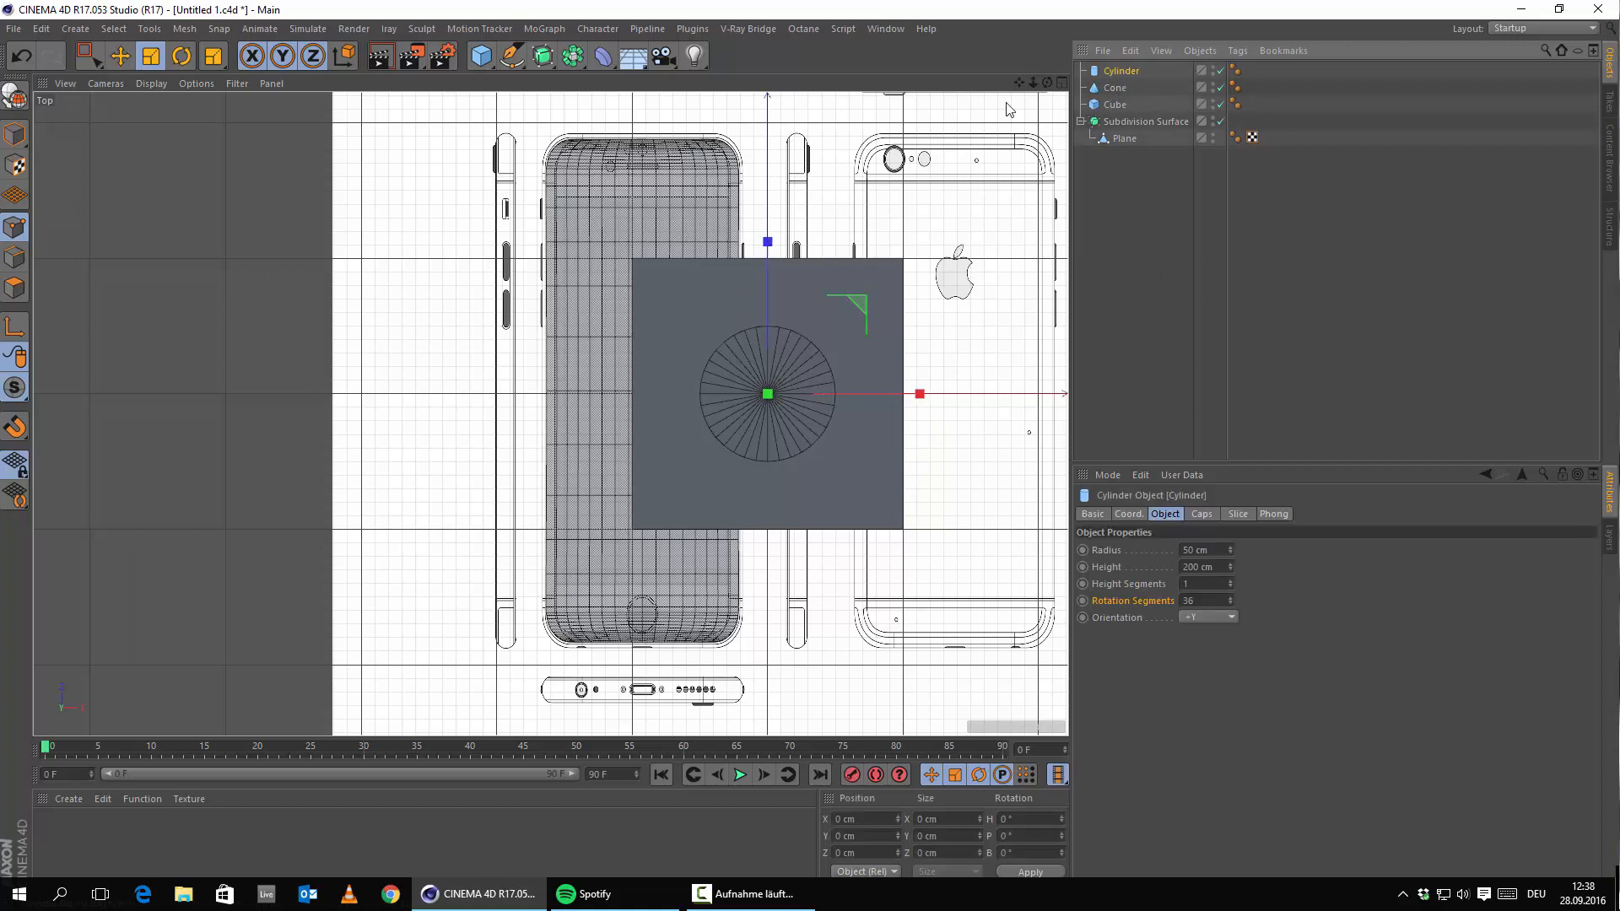
pyautogui.keyDown('shift'); pyautogui.click(1114, 105); pyautogui.keyUp('shift')
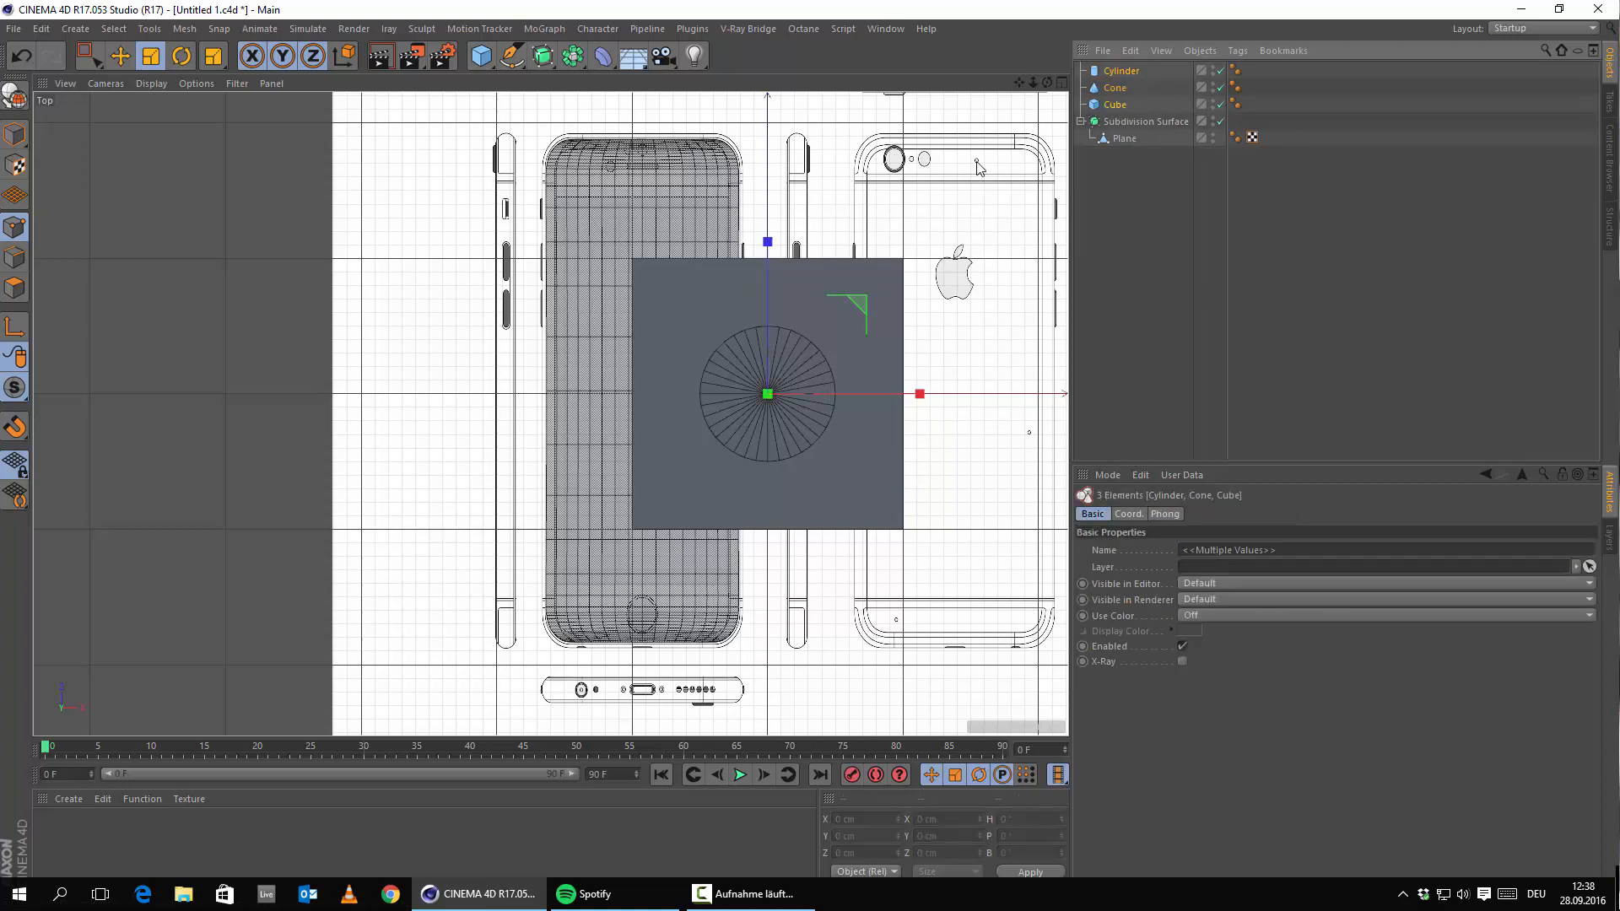
pyautogui.click(1198, 52)
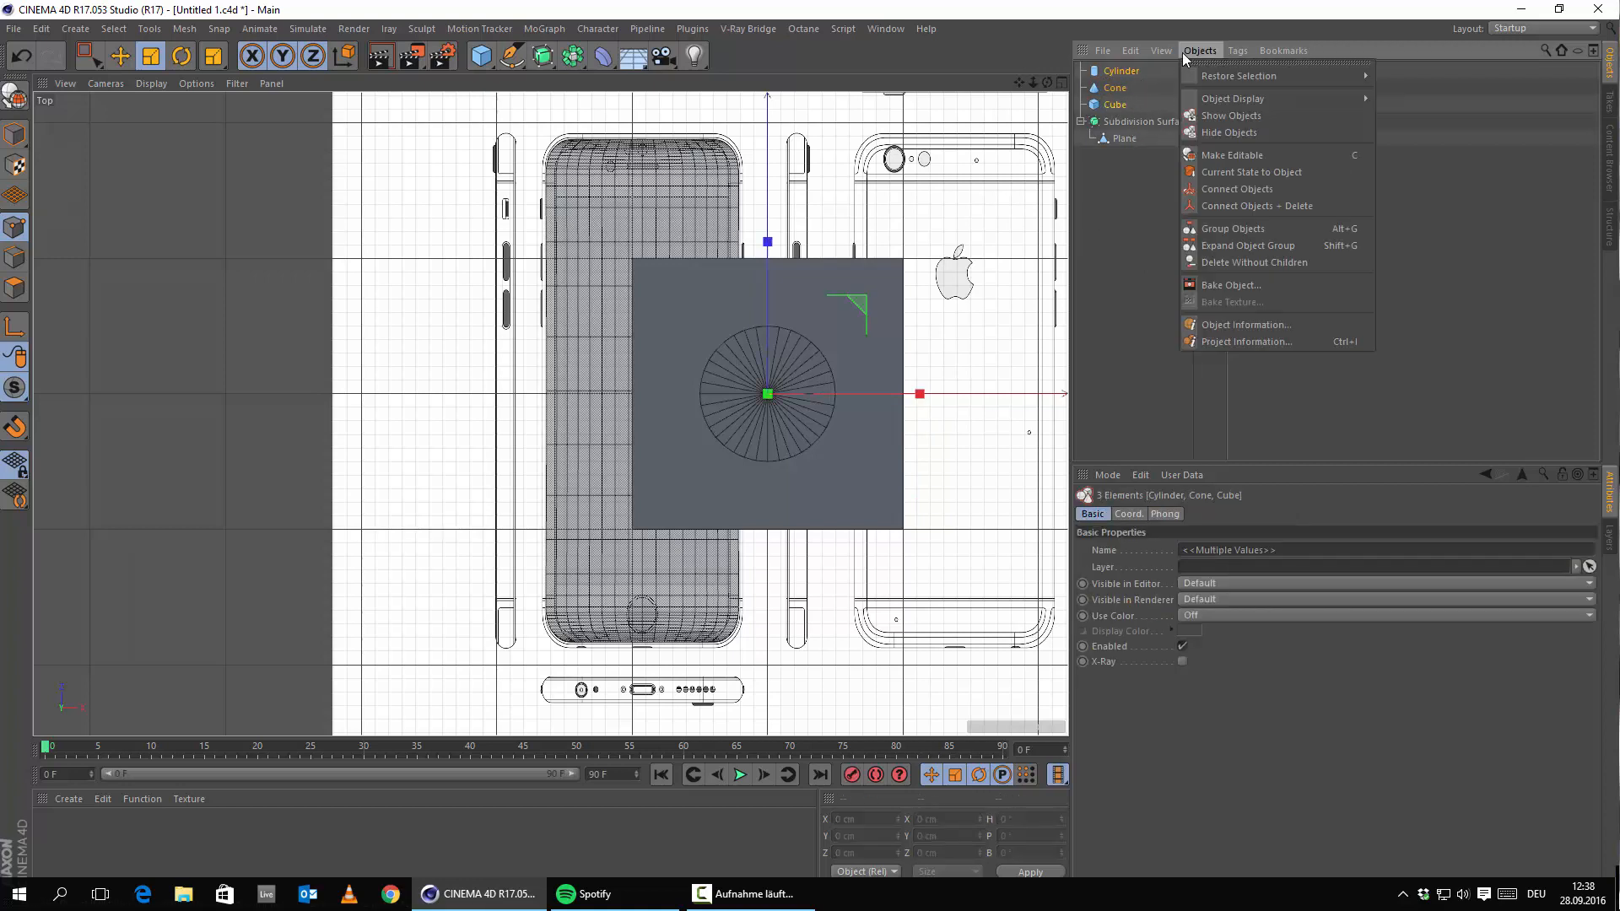
pyautogui.click(1260, 229)
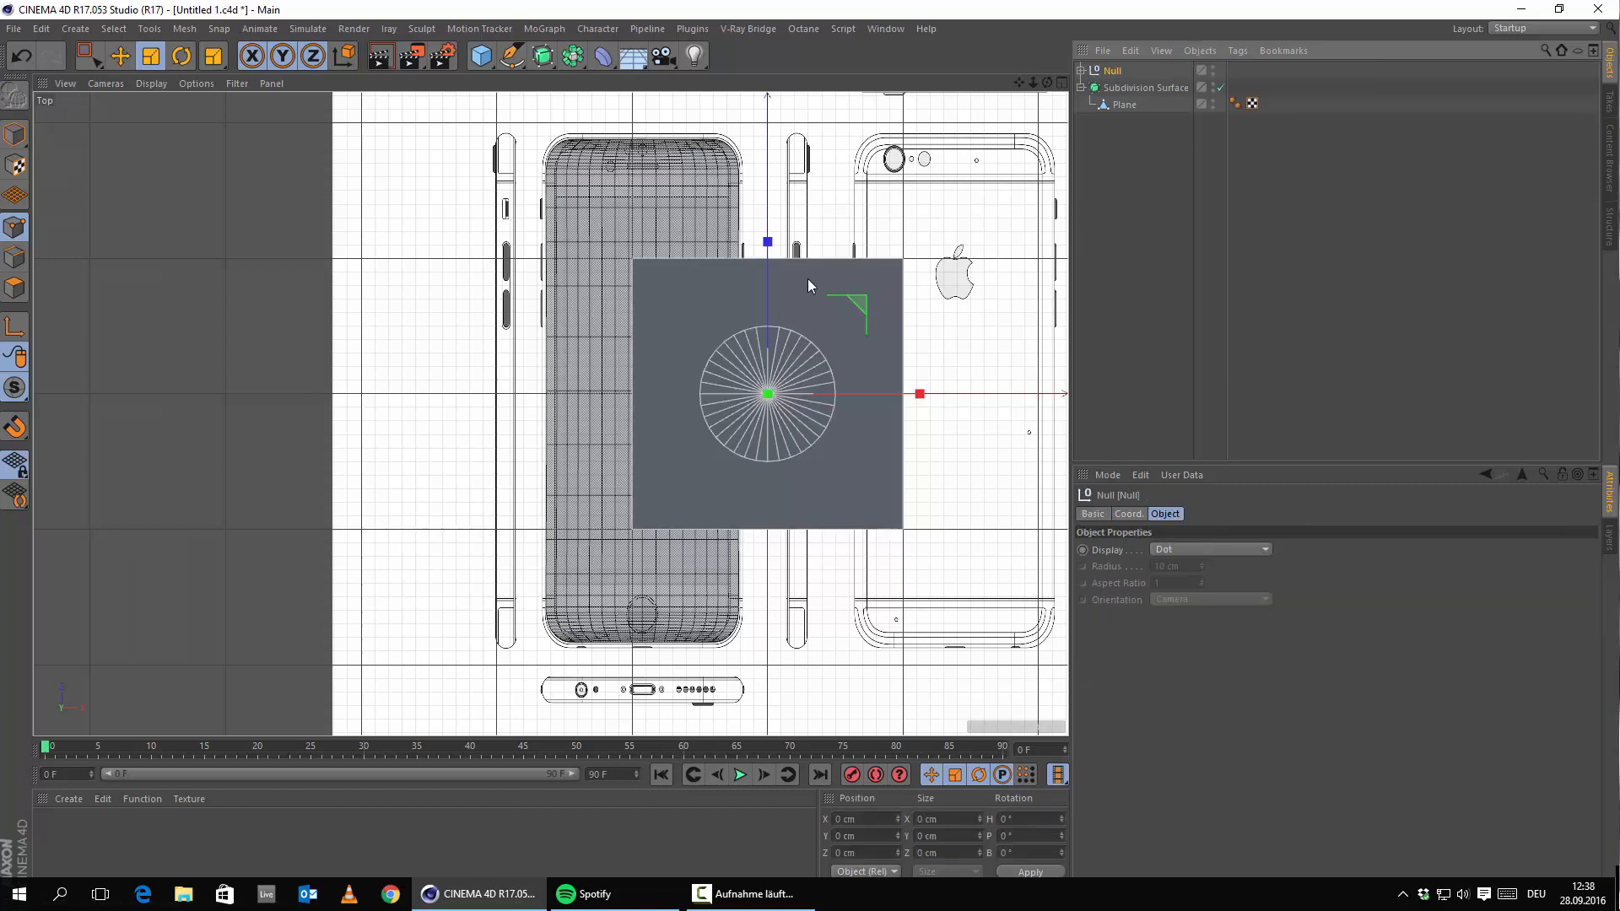
pyautogui.click(1081, 71)
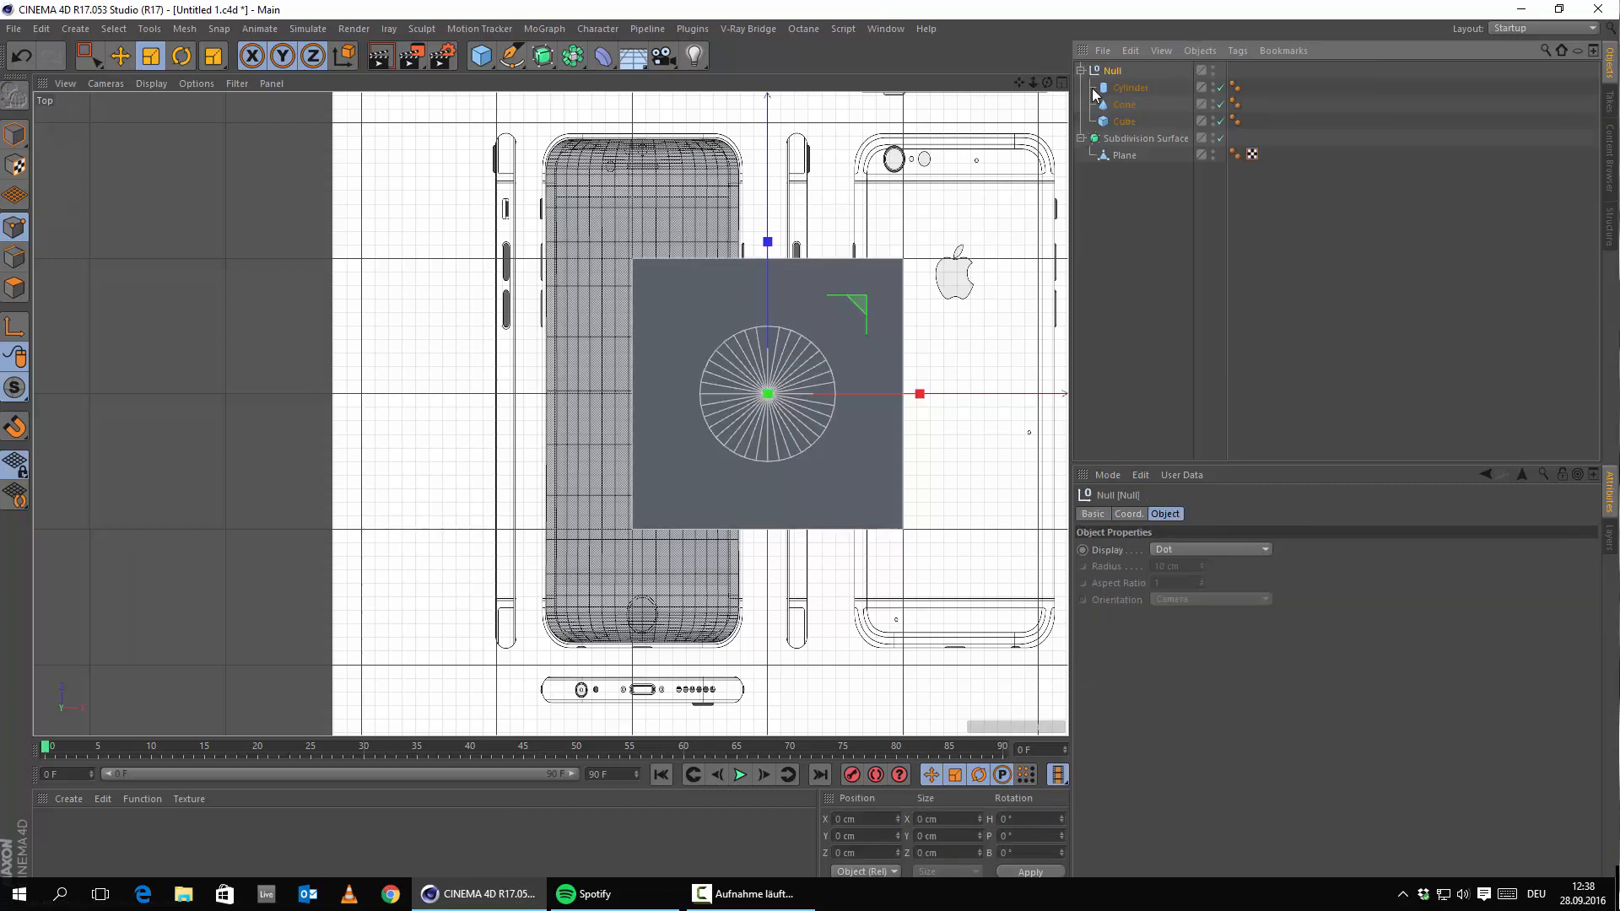
pyautogui.click(1080, 71)
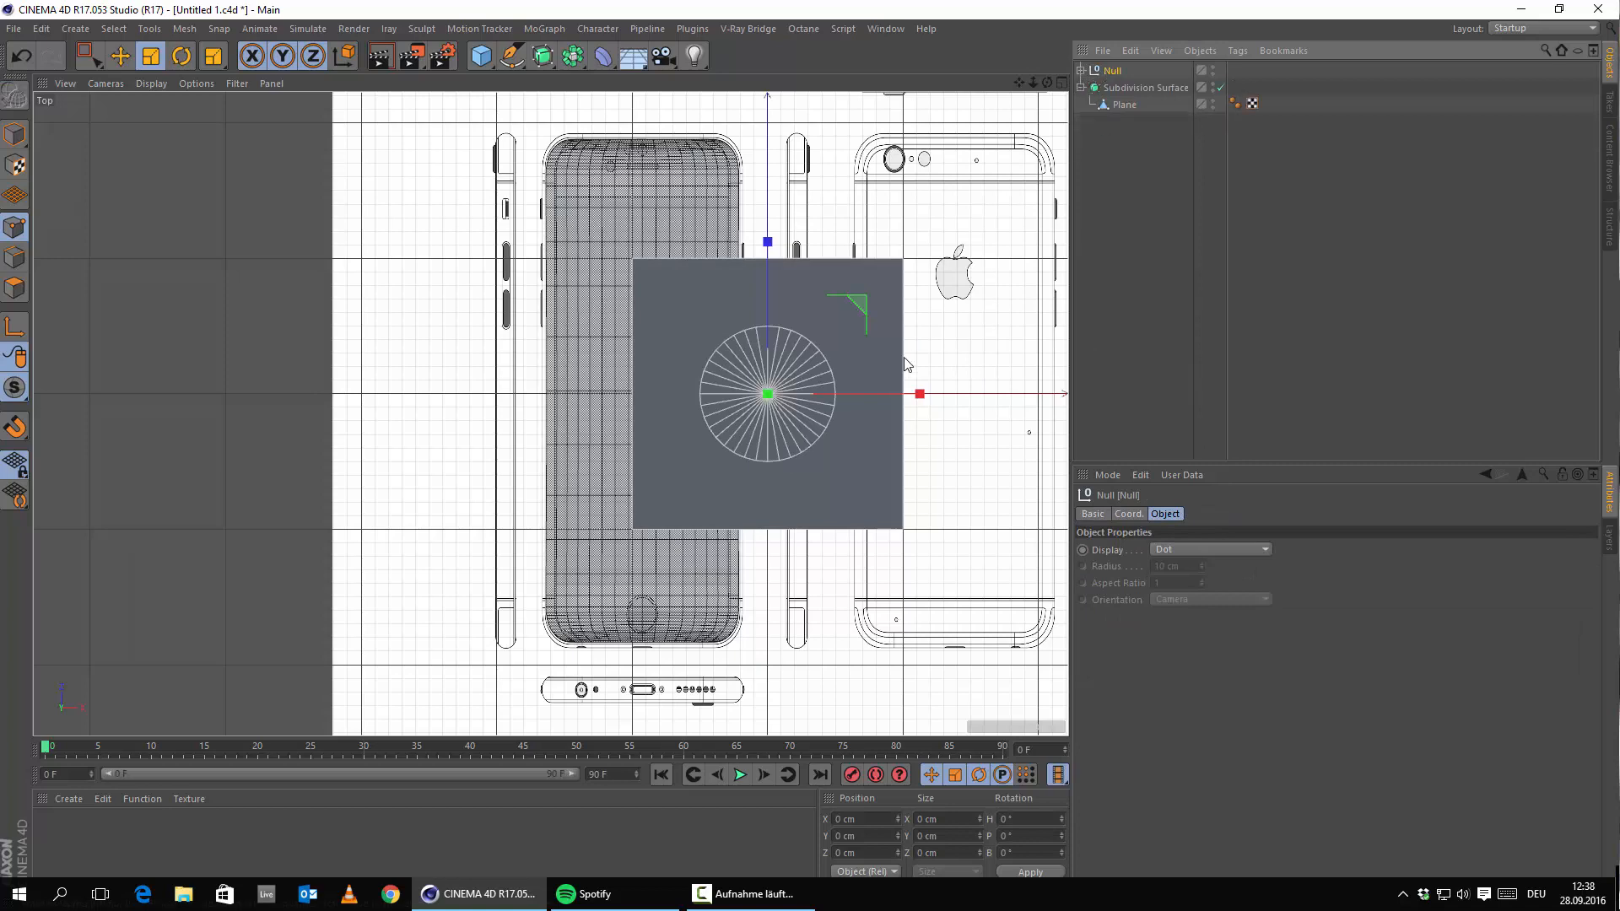
# Shift the primitive group along X and Z in the perspective view.
pyautogui.press('e')
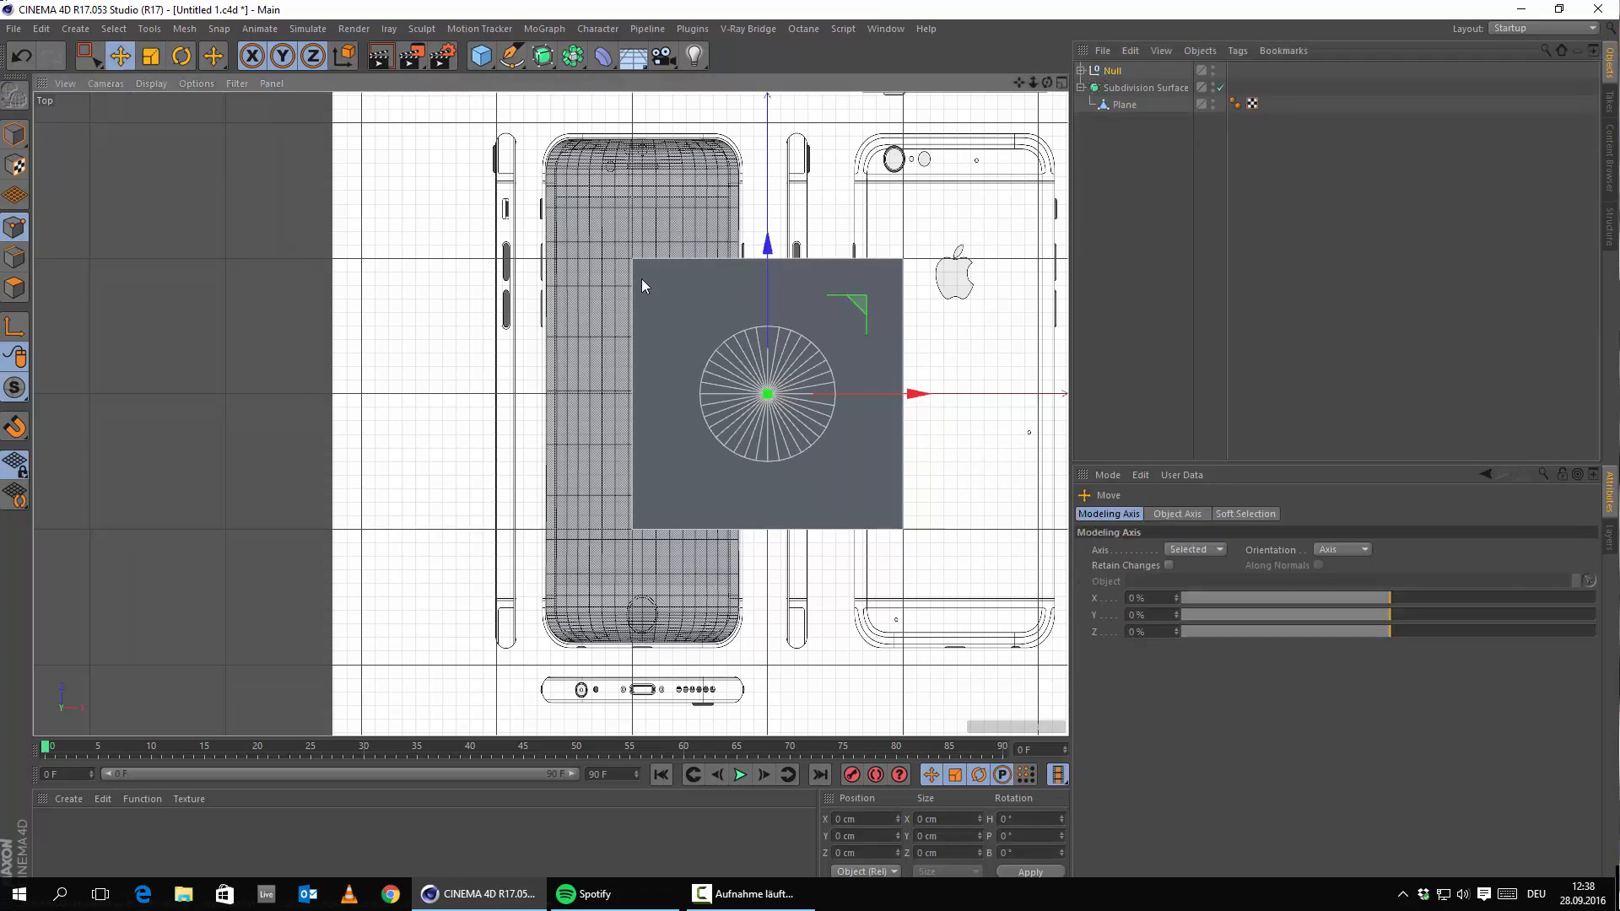
pyautogui.moveTo(910, 392); pyautogui.dragTo(759, 358)
pyautogui.middleClick(641, 350)
pyautogui.middleClick(370, 362)
pyautogui.keyDown('alt'); pyautogui.moveTo(382, 378); pyautogui.dragTo(558, 413); pyautogui.keyUp('alt')
pyautogui.moveTo(798, 445); pyautogui.dragTo(843, 451)
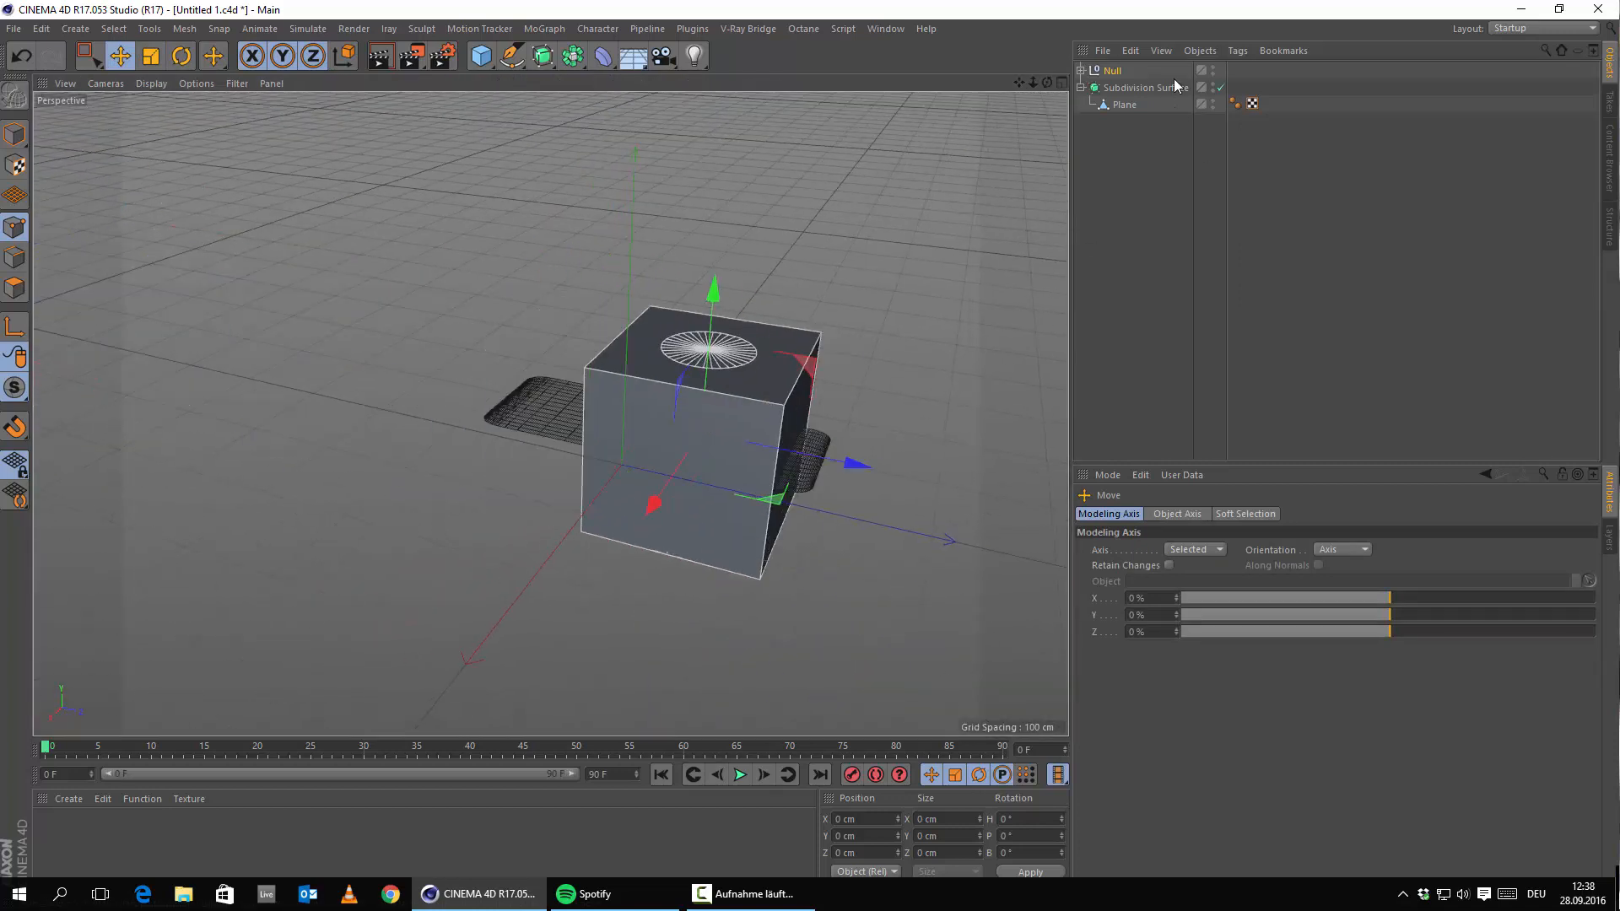
# Lift the Cylinder above the Cube, slide the Cone out along X, then delete the whole Null group.
pyautogui.click(1080, 71)
pyautogui.click(1130, 87)
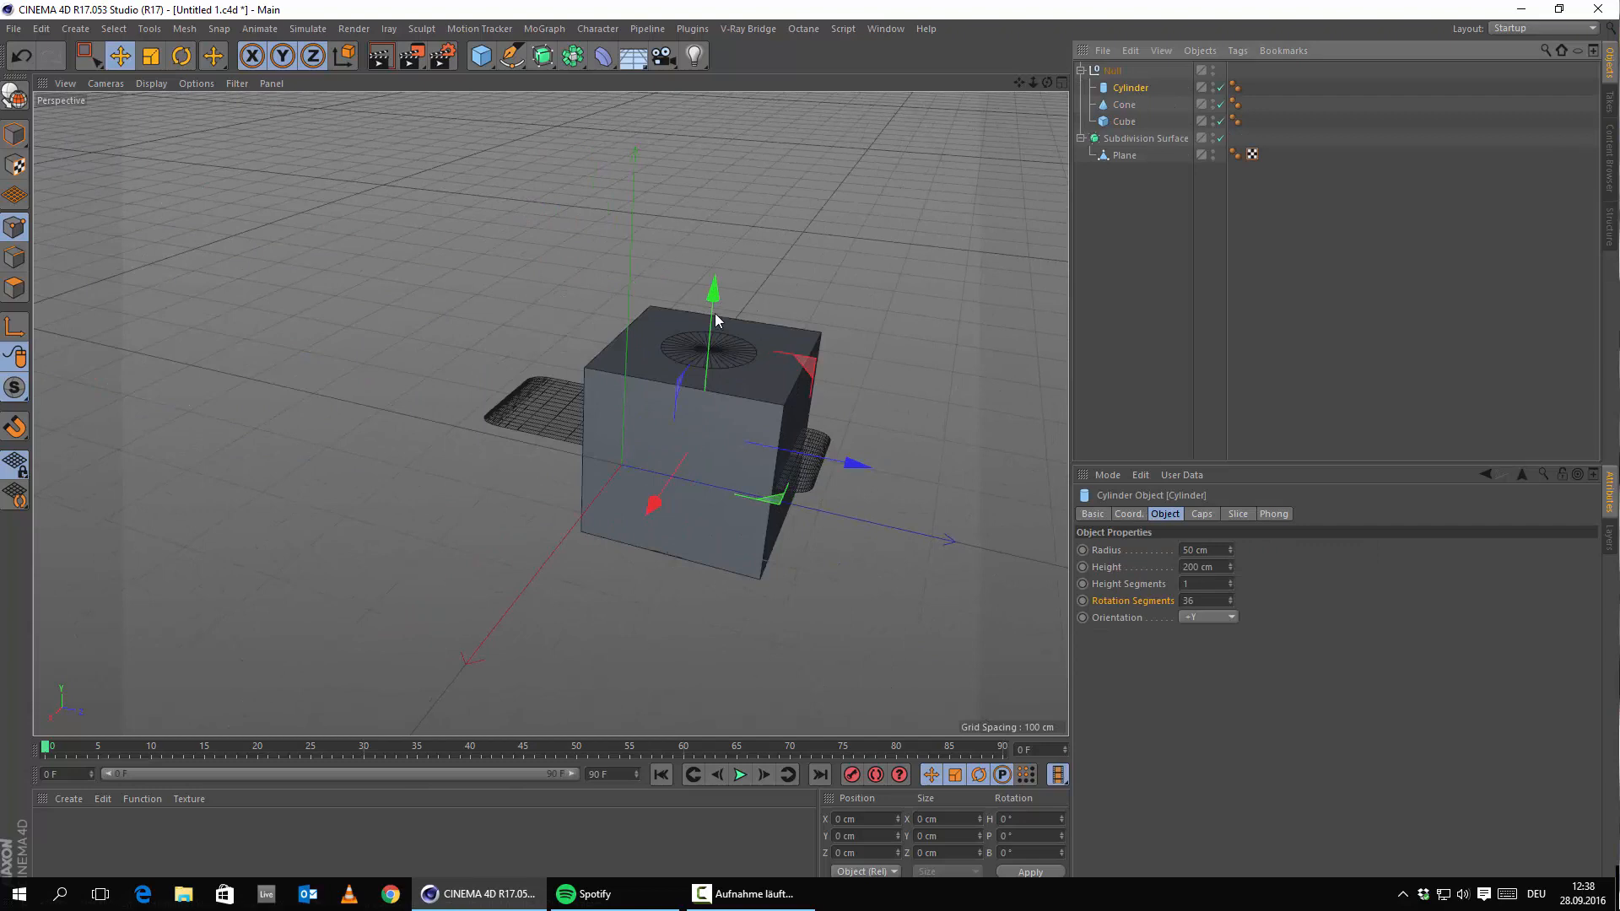
pyautogui.moveTo(715, 312); pyautogui.dragTo(730, 69)
pyautogui.click(1125, 107)
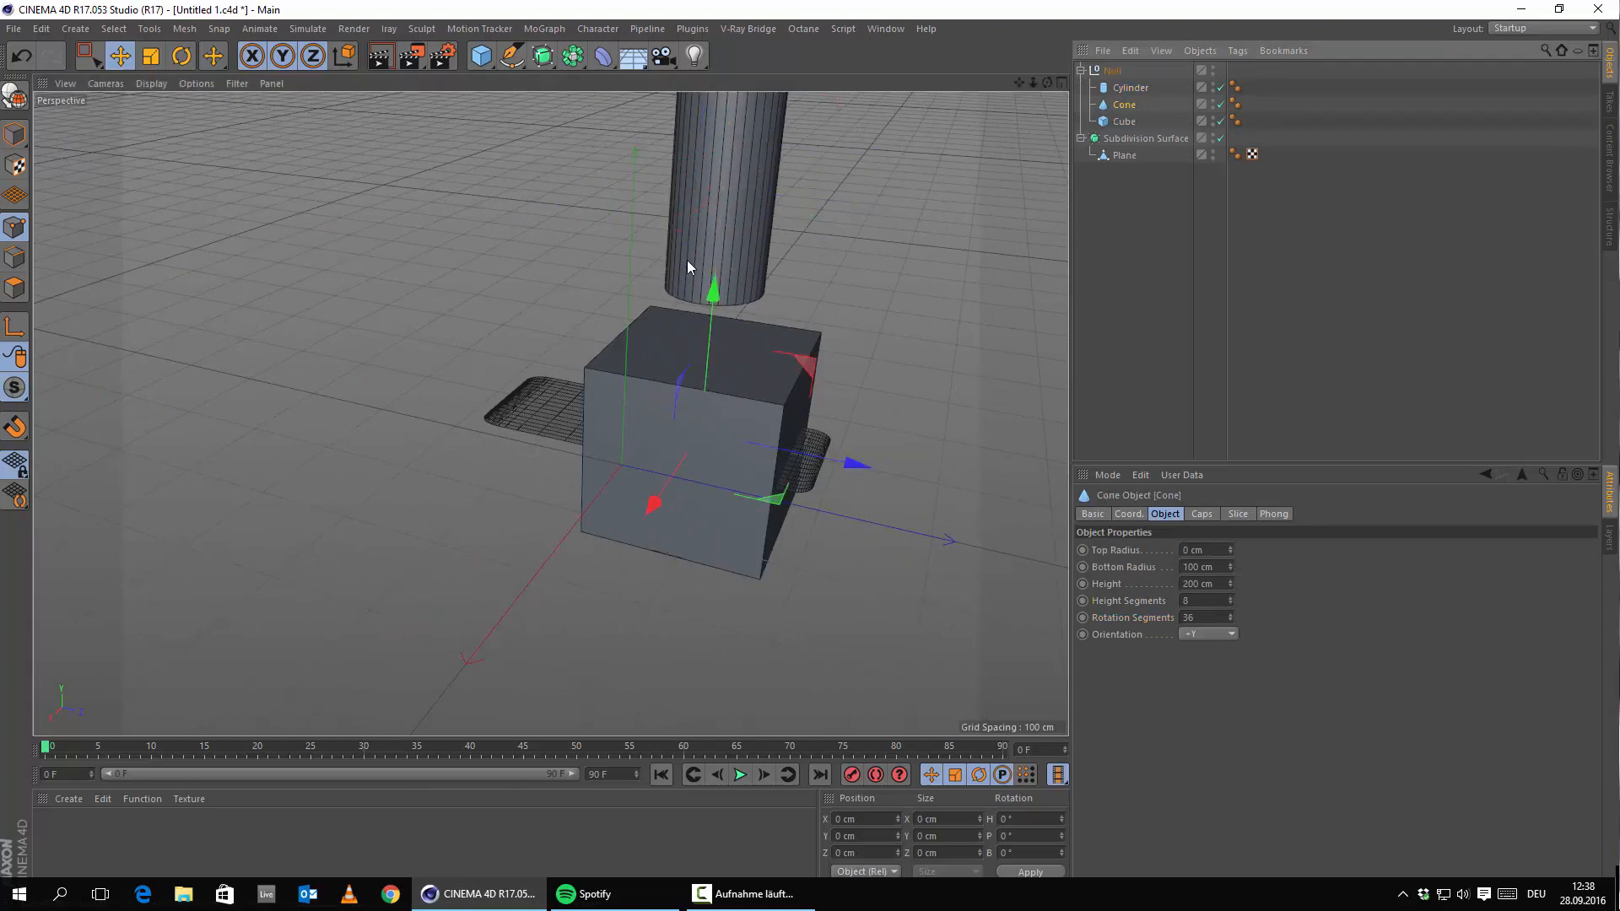
pyautogui.moveTo(645, 511); pyautogui.dragTo(459, 587)
pyautogui.click(1113, 72)
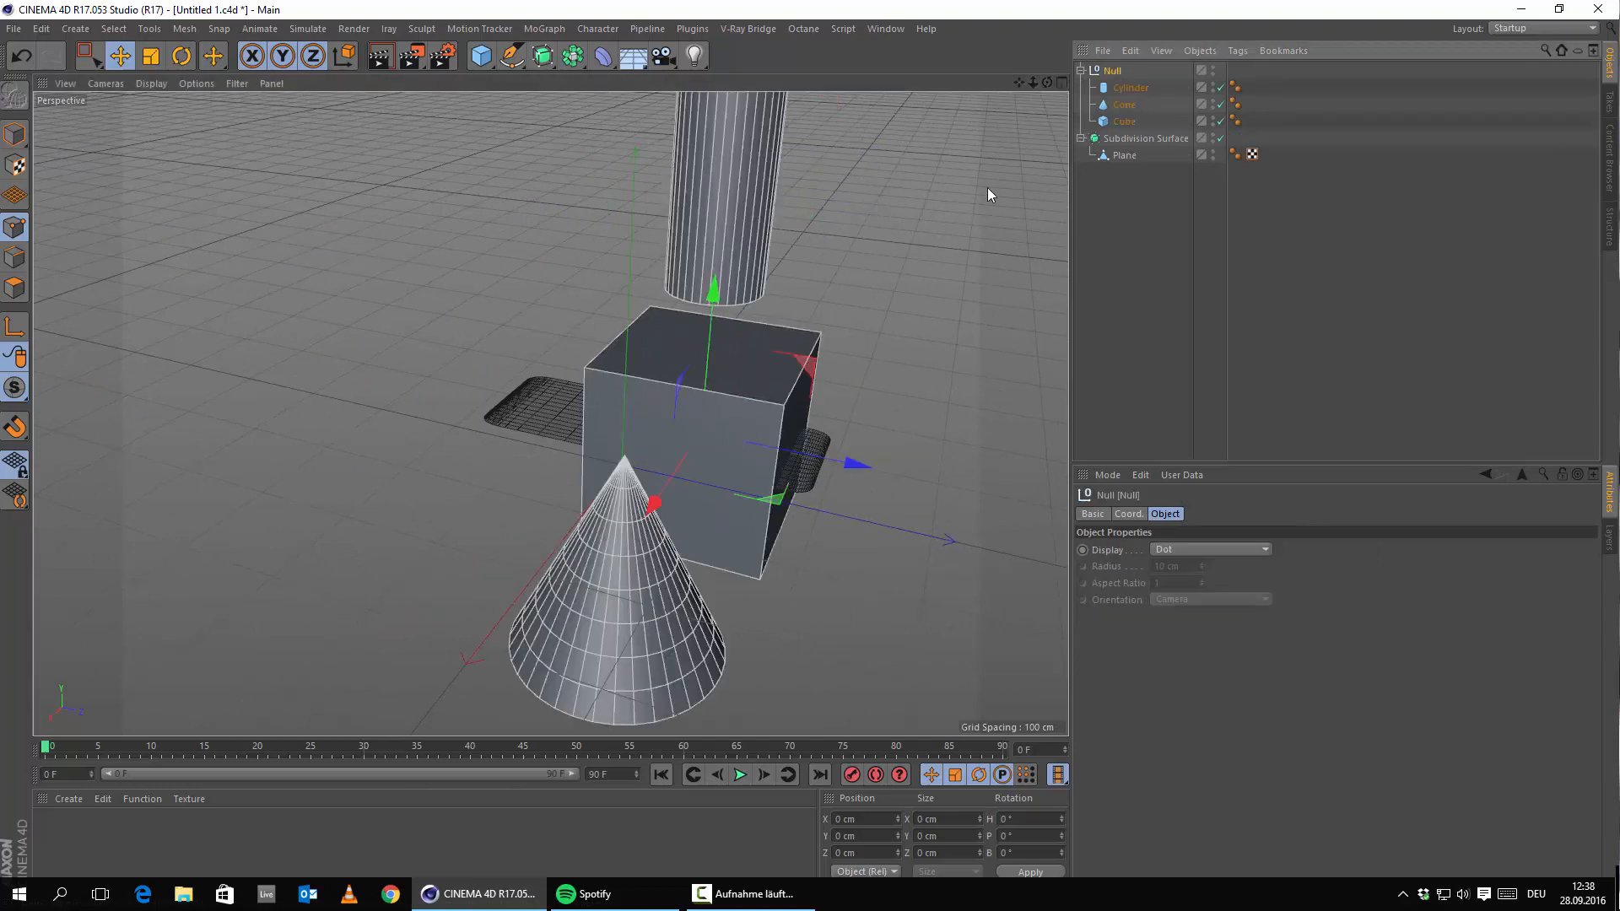
pyautogui.moveTo(858, 462); pyautogui.dragTo(634, 419)
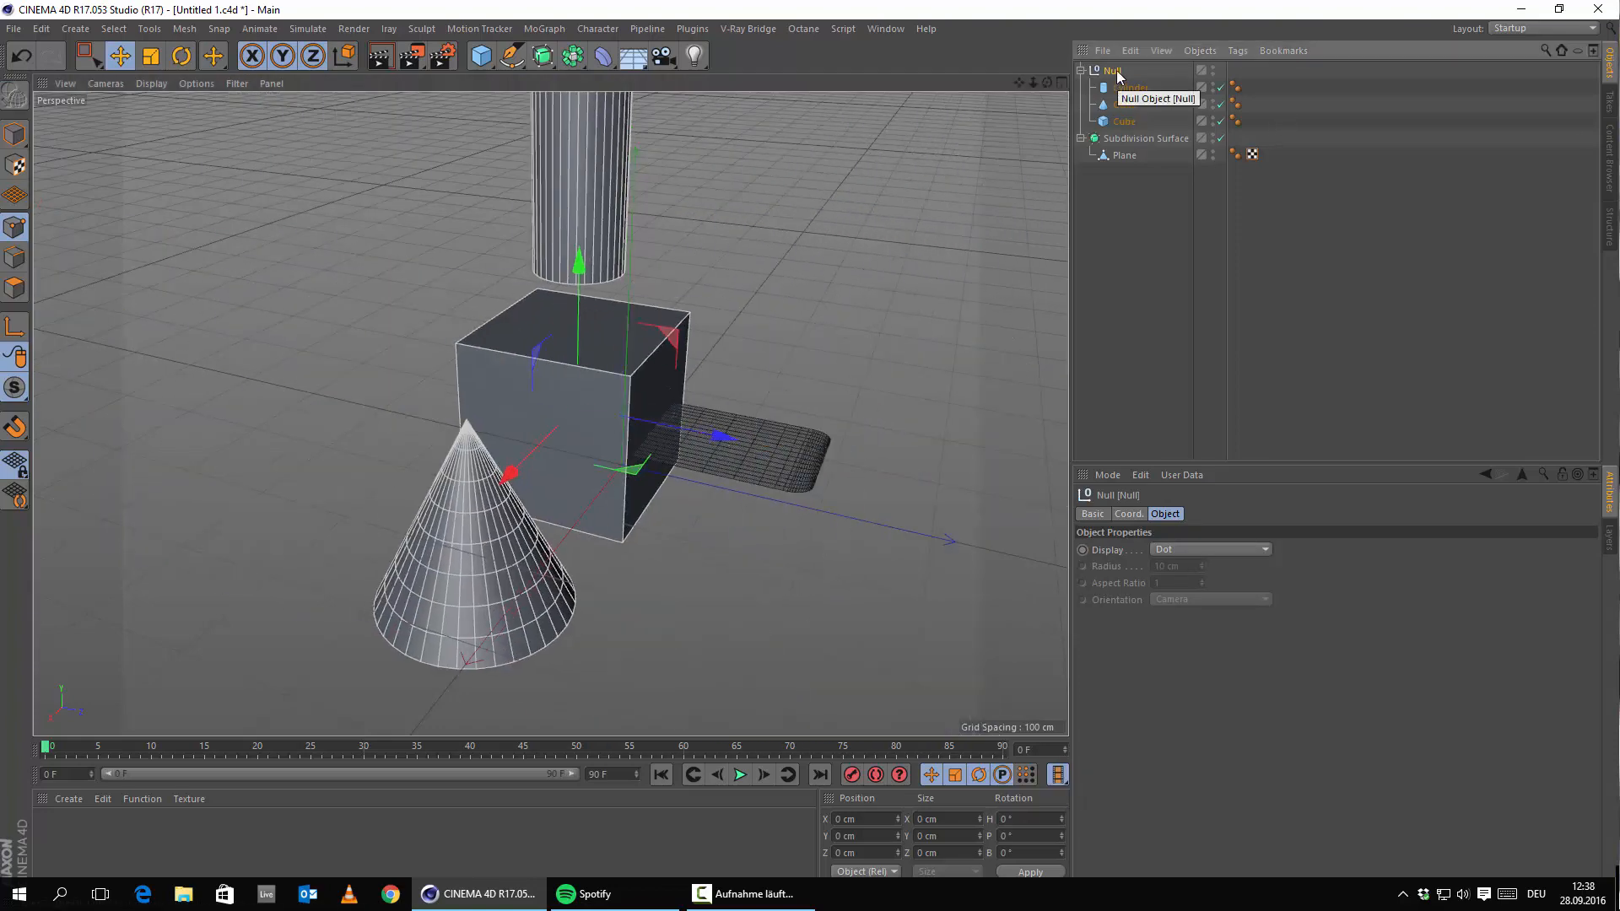
pyautogui.press('Delete')
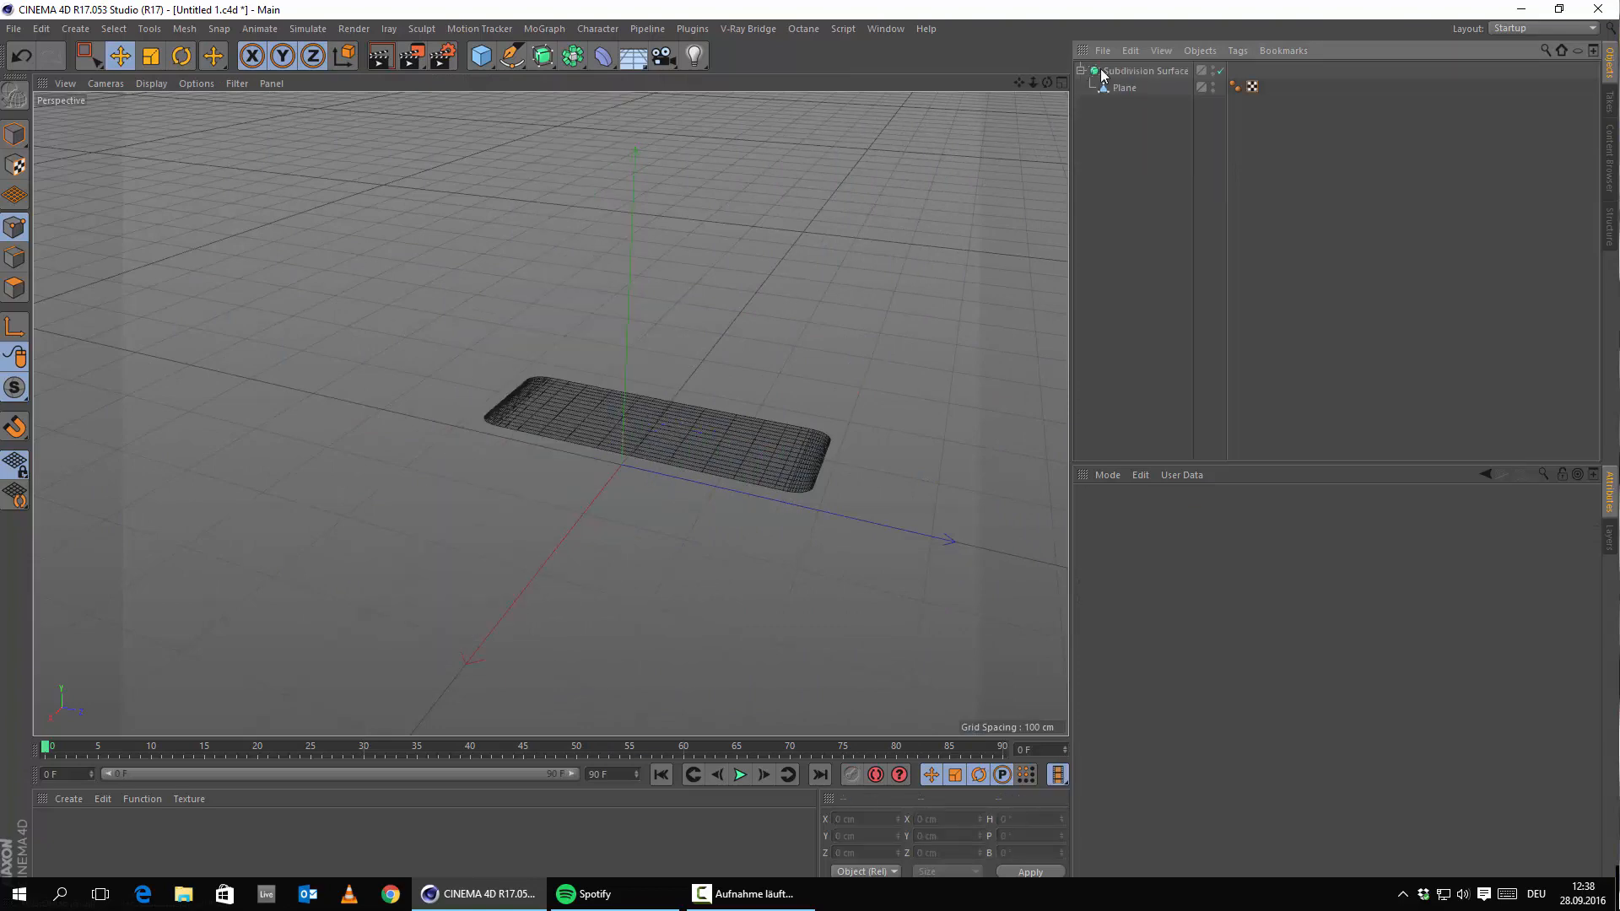
# Maximize the Top view and zoom to the home-button area of the phone blueprint.
pyautogui.middleClick(633, 329)
pyautogui.middleClick(769, 221)
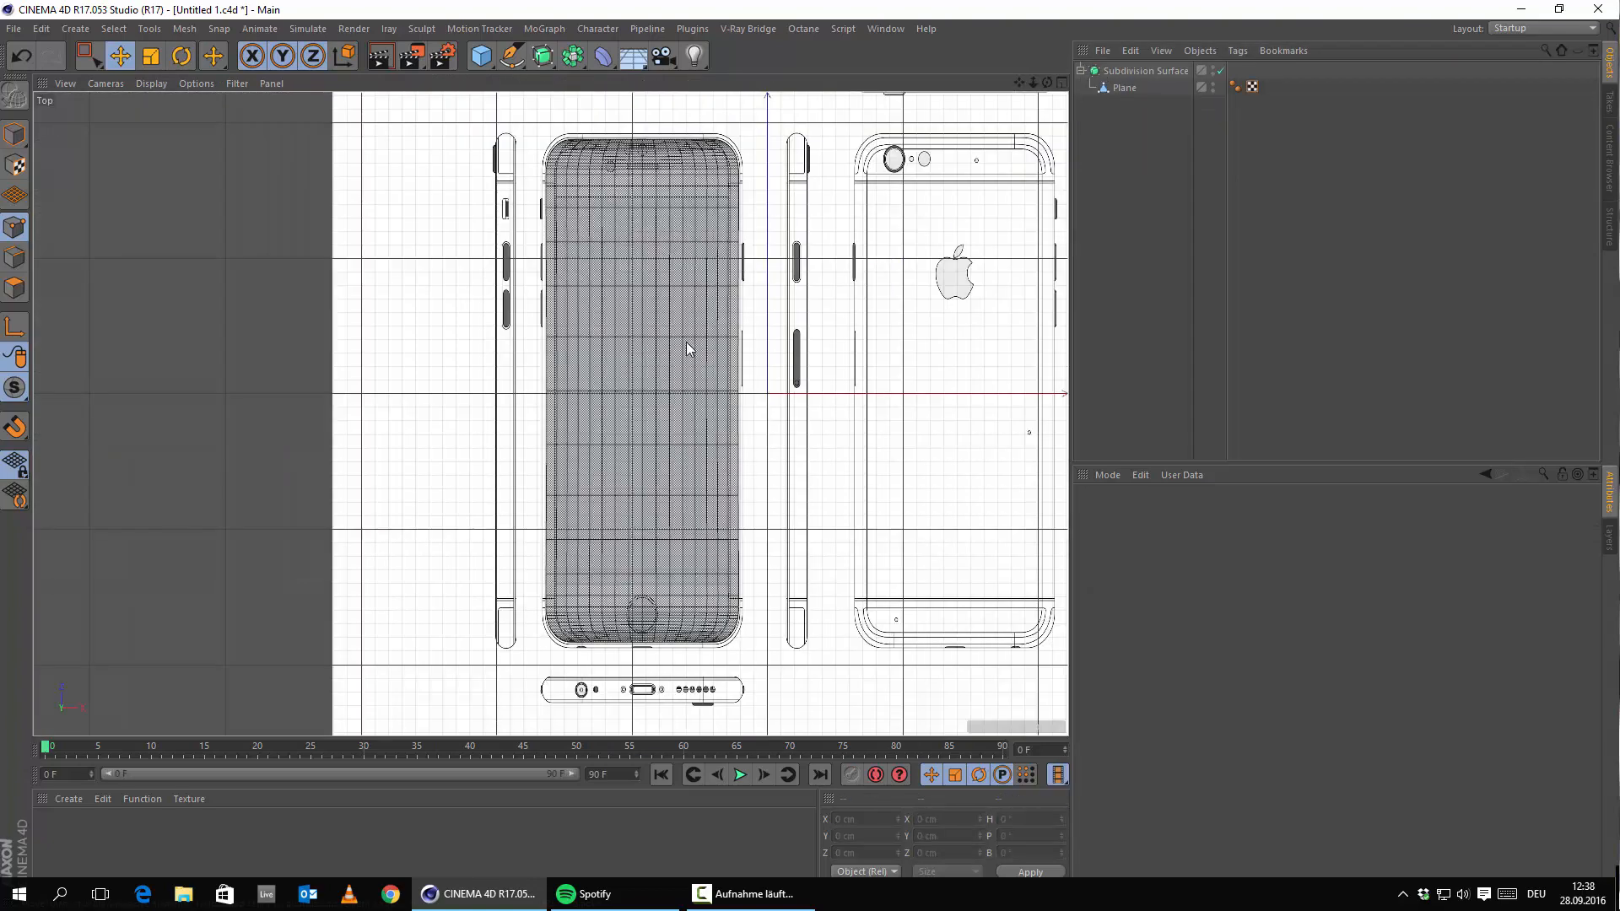
pyautogui.keyDown('alt'); pyautogui.moveTo(686, 342); pyautogui.dragTo(676, 296, button='middle'); pyautogui.keyUp('alt')
pyautogui.keyDown('alt'); pyautogui.moveTo(770, 363); pyautogui.dragTo(1012, 228, button='right'); pyautogui.keyUp('alt')
pyautogui.scroll(-1, 1014, 234)
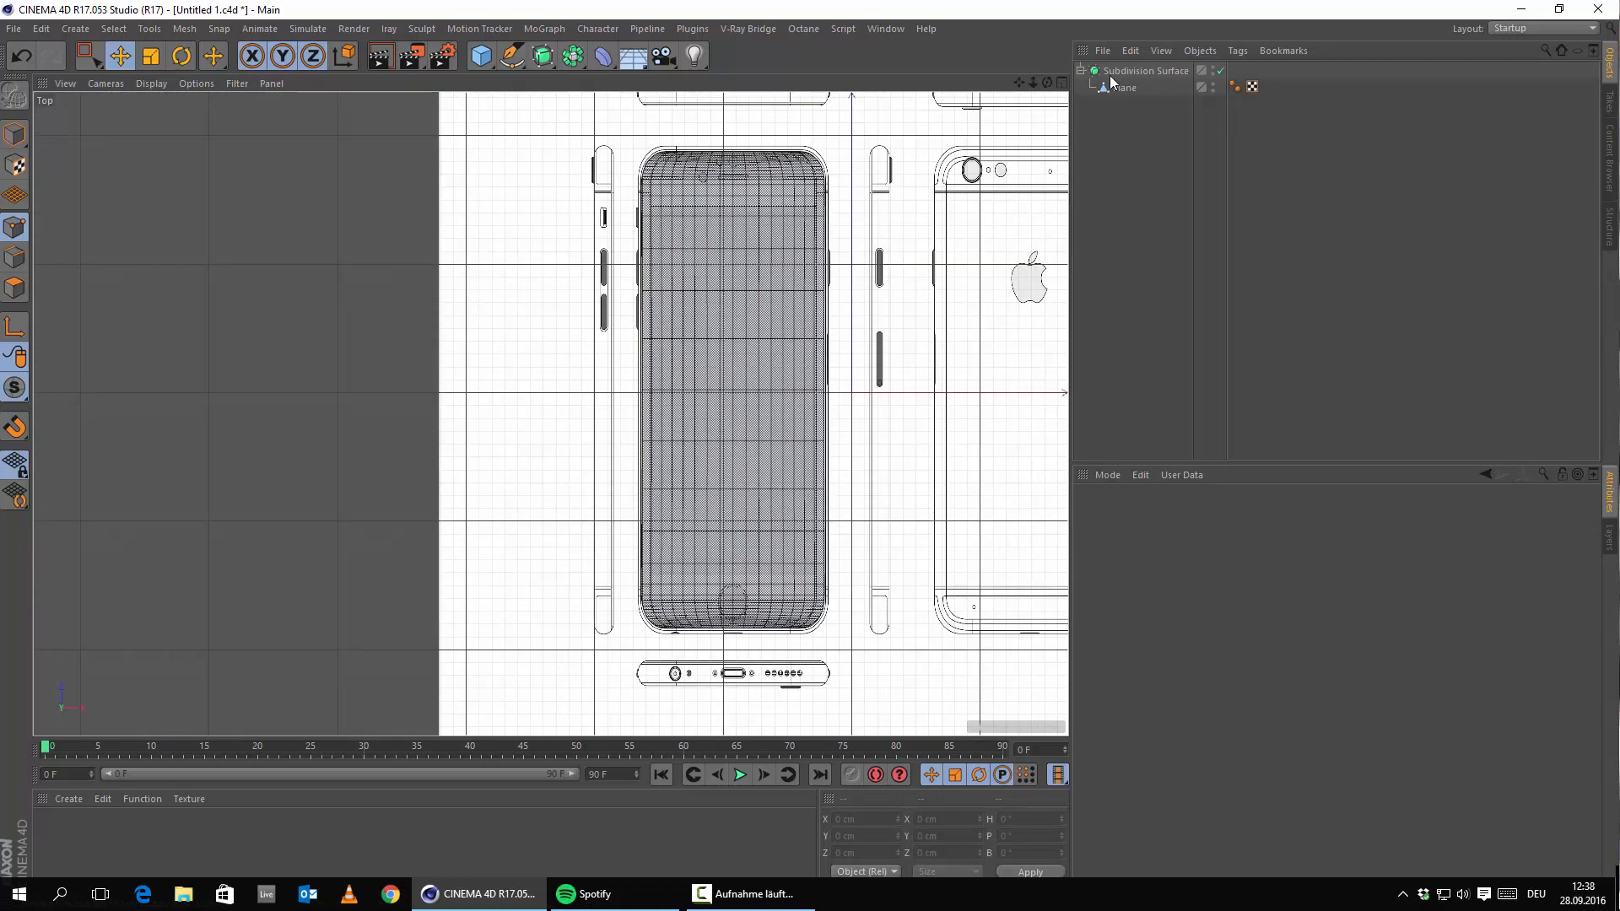
pyautogui.click(1124, 90)
pyautogui.scroll(3, 757, 612)
pyautogui.keyDown('alt'); pyautogui.moveTo(757, 611); pyautogui.dragTo(761, 315, button='middle'); pyautogui.keyUp('alt')
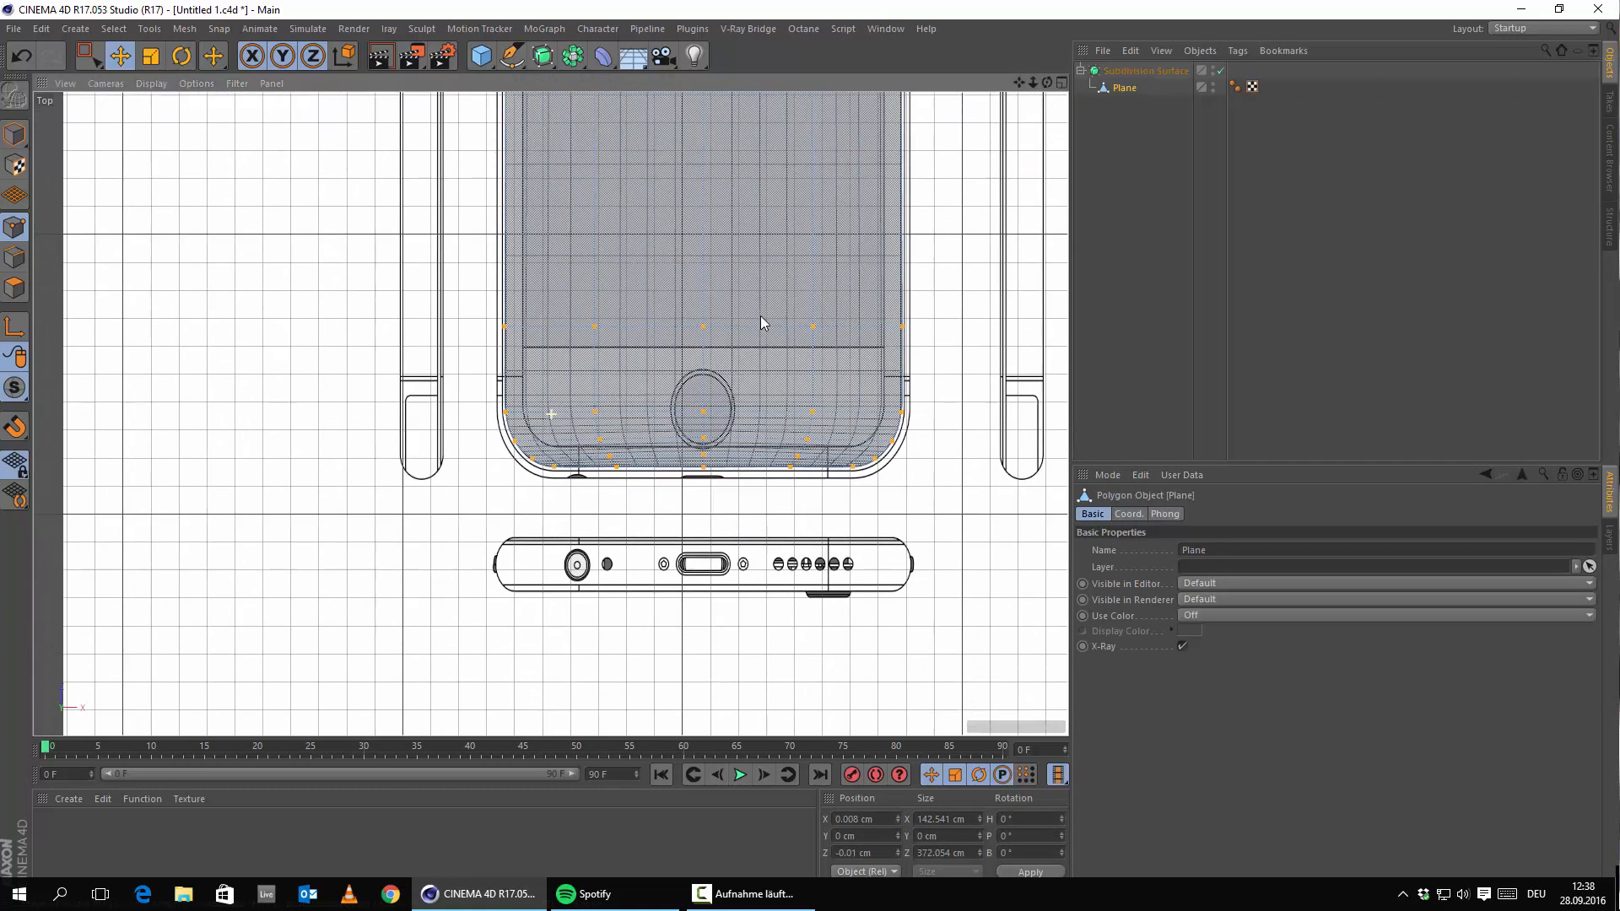
pyautogui.click(882, 507)
pyautogui.scroll(4, 637, 449)
pyautogui.keyDown('alt'); pyautogui.moveTo(786, 406); pyautogui.dragTo(632, 502, button='middle'); pyautogui.keyUp('alt')
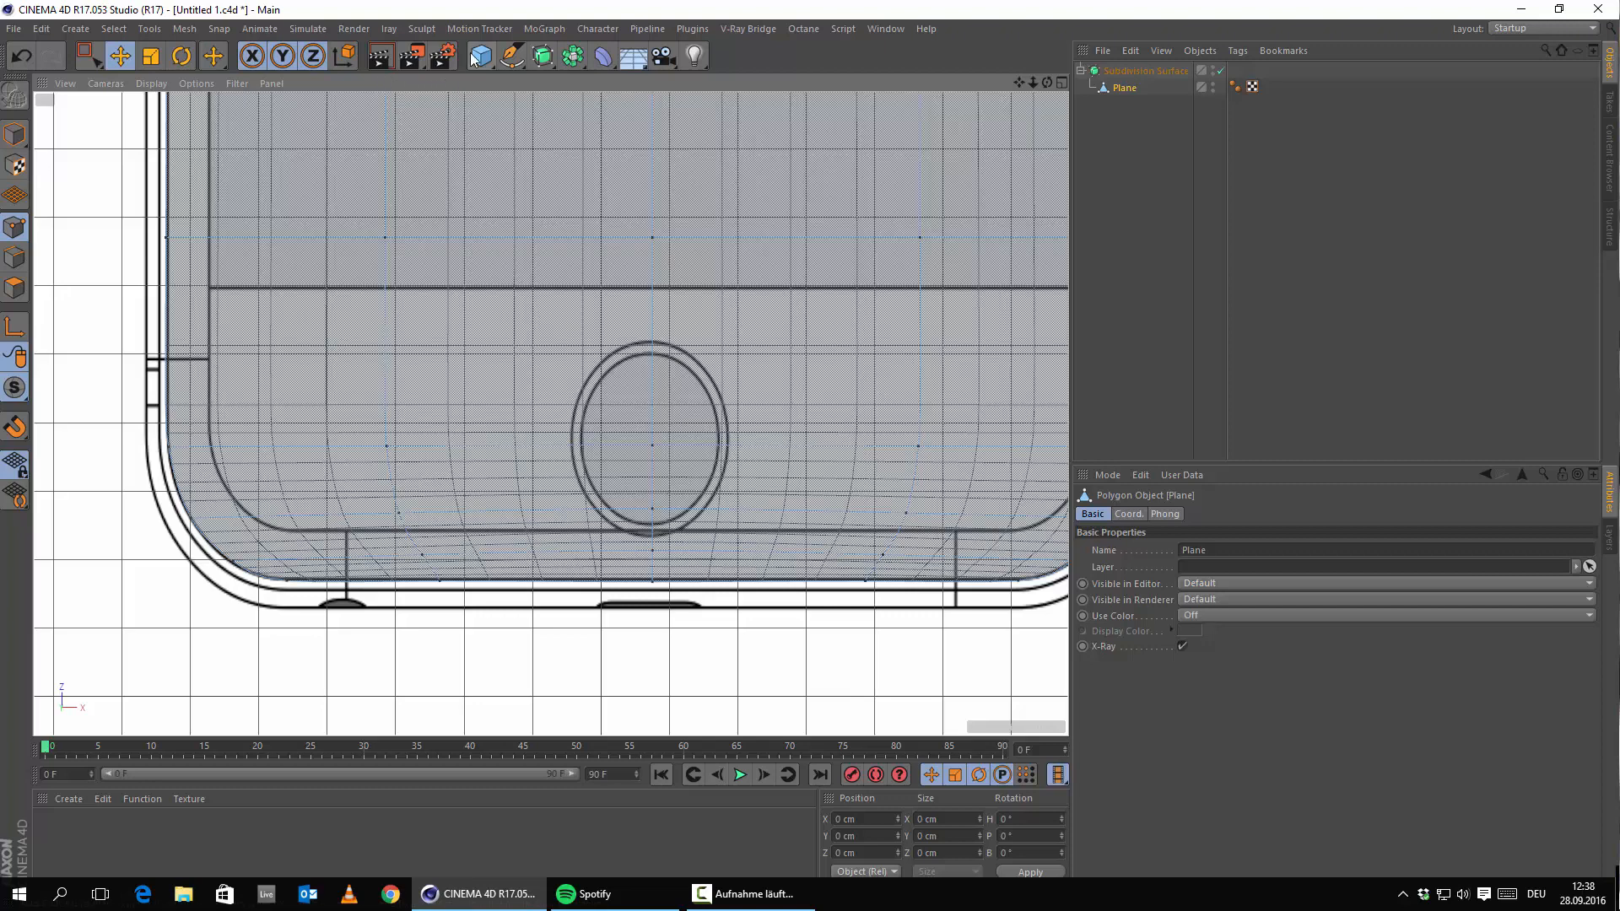
# Add a Cylinder, move it toward the phone's bottom, give it 8 rotation segments and enable X-Ray.
pyautogui.moveTo(474, 59); pyautogui.dragTo(803, 84)
pyautogui.scroll(-6, 735, 468)
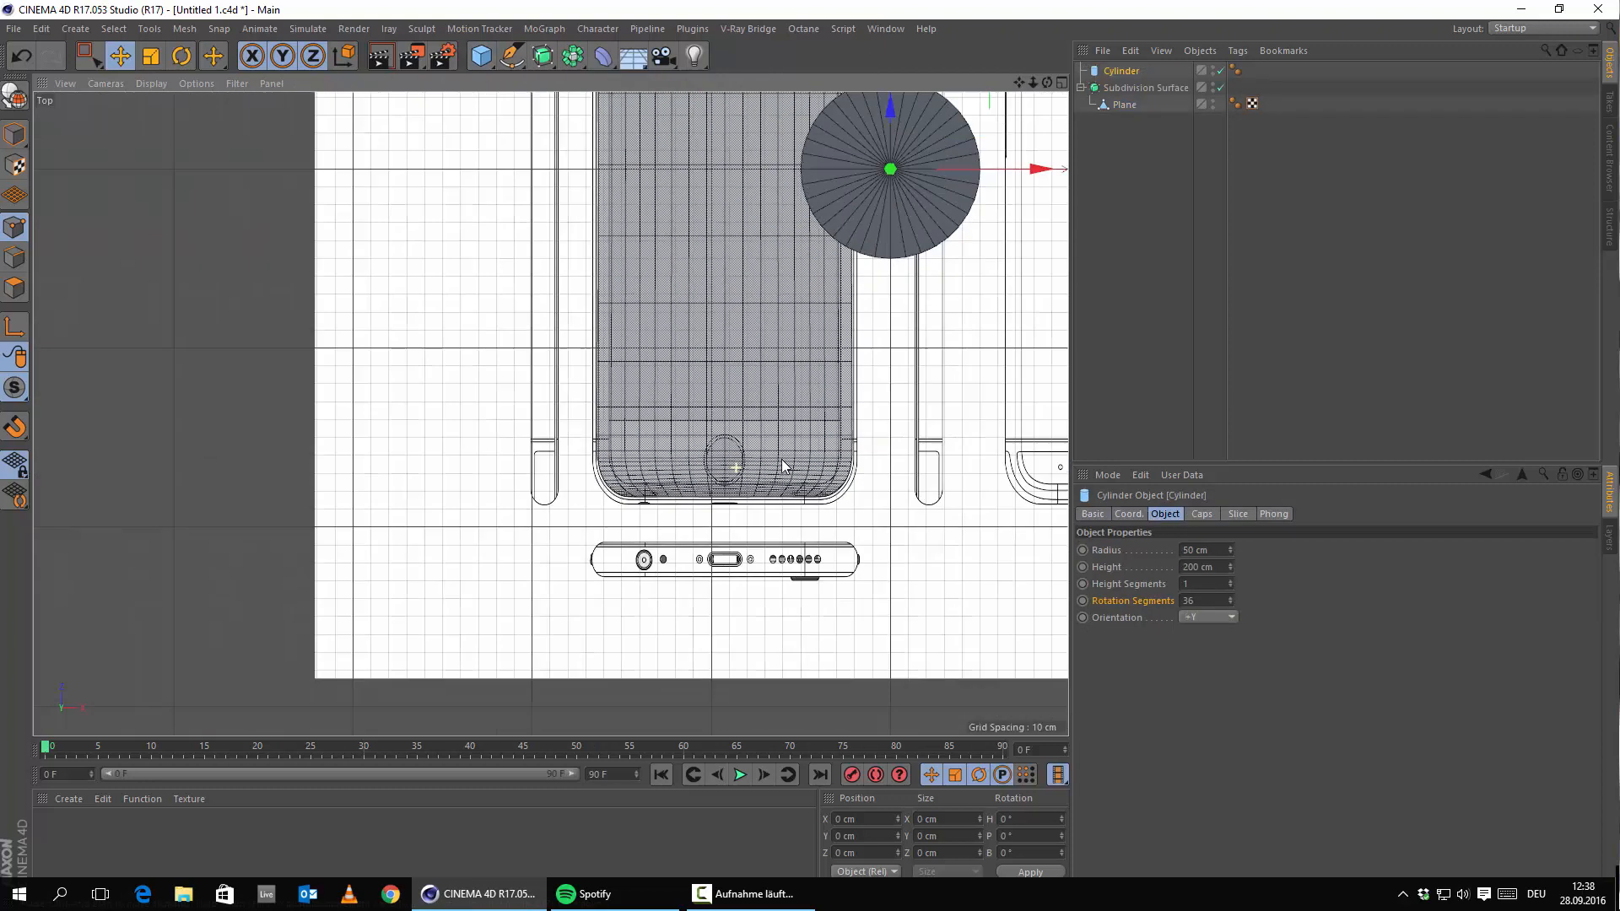
pyautogui.keyDown('alt'); pyautogui.moveTo(761, 336); pyautogui.dragTo(619, 387, button='middle'); pyautogui.keyUp('alt')
pyautogui.moveTo(748, 106); pyautogui.dragTo(748, 327)
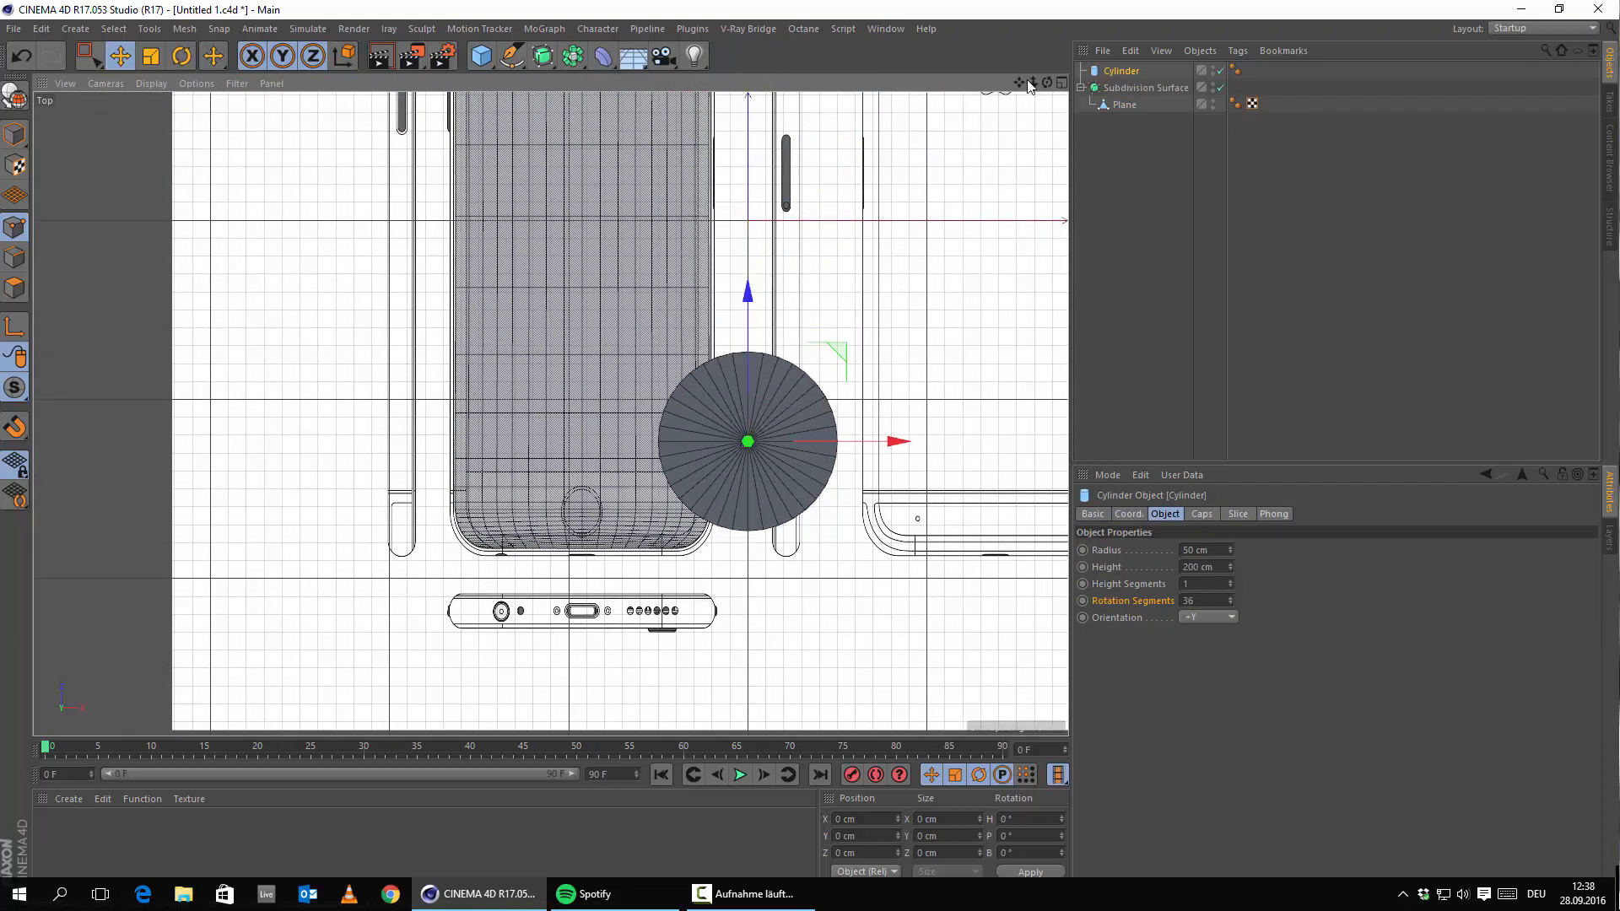
pyautogui.click(1205, 599)
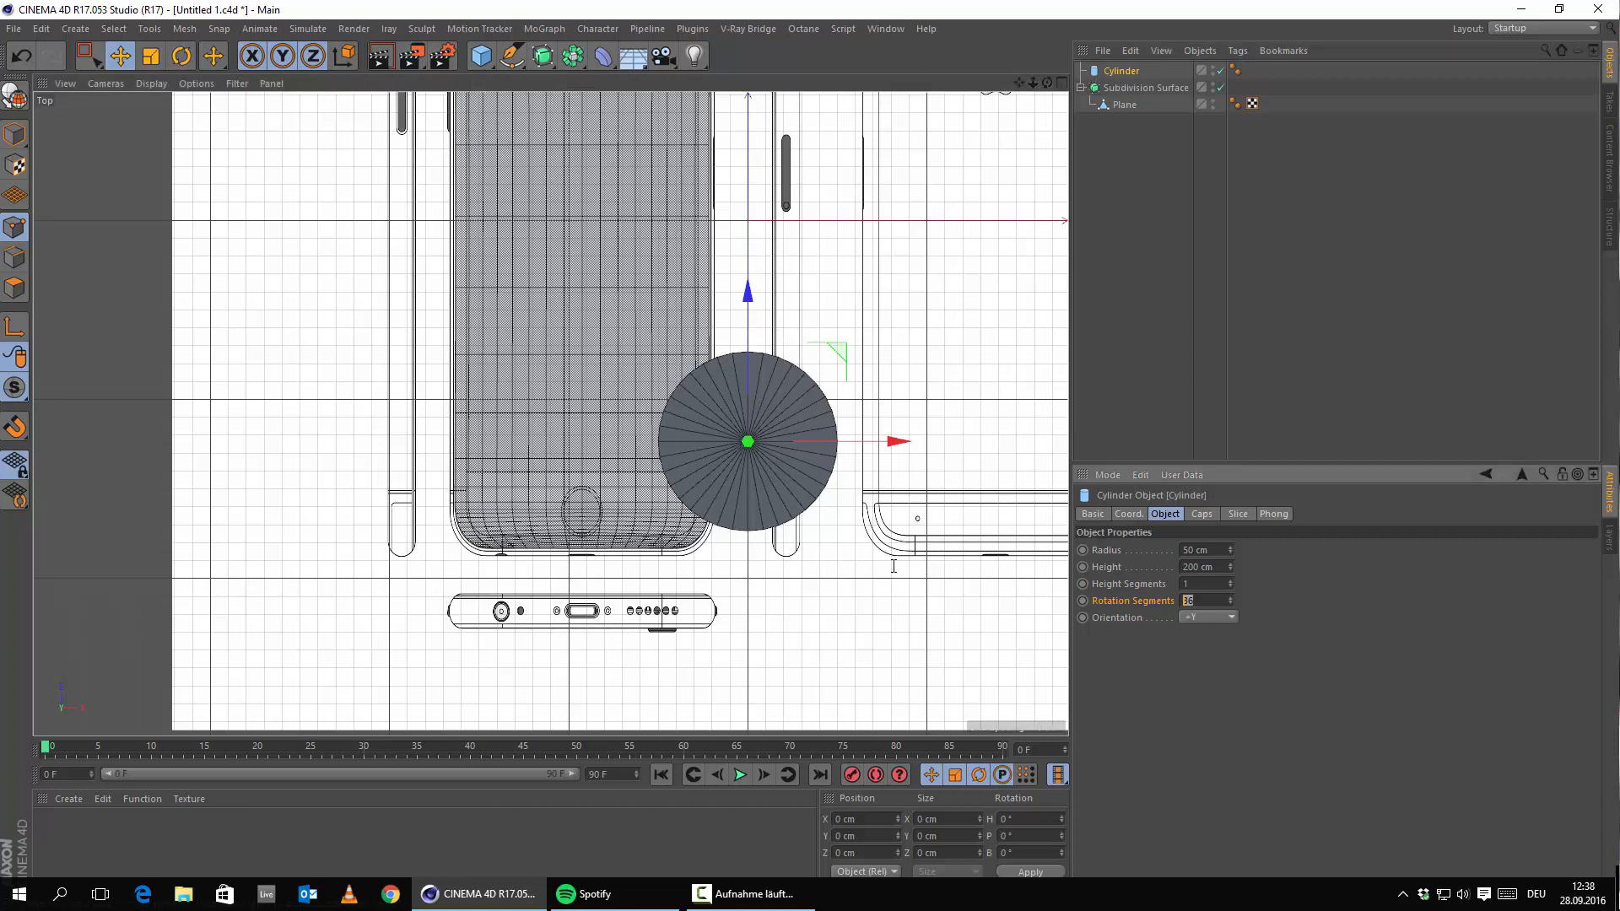
pyautogui.write('8')
pyautogui.press('Return')
pyautogui.click(1093, 515)
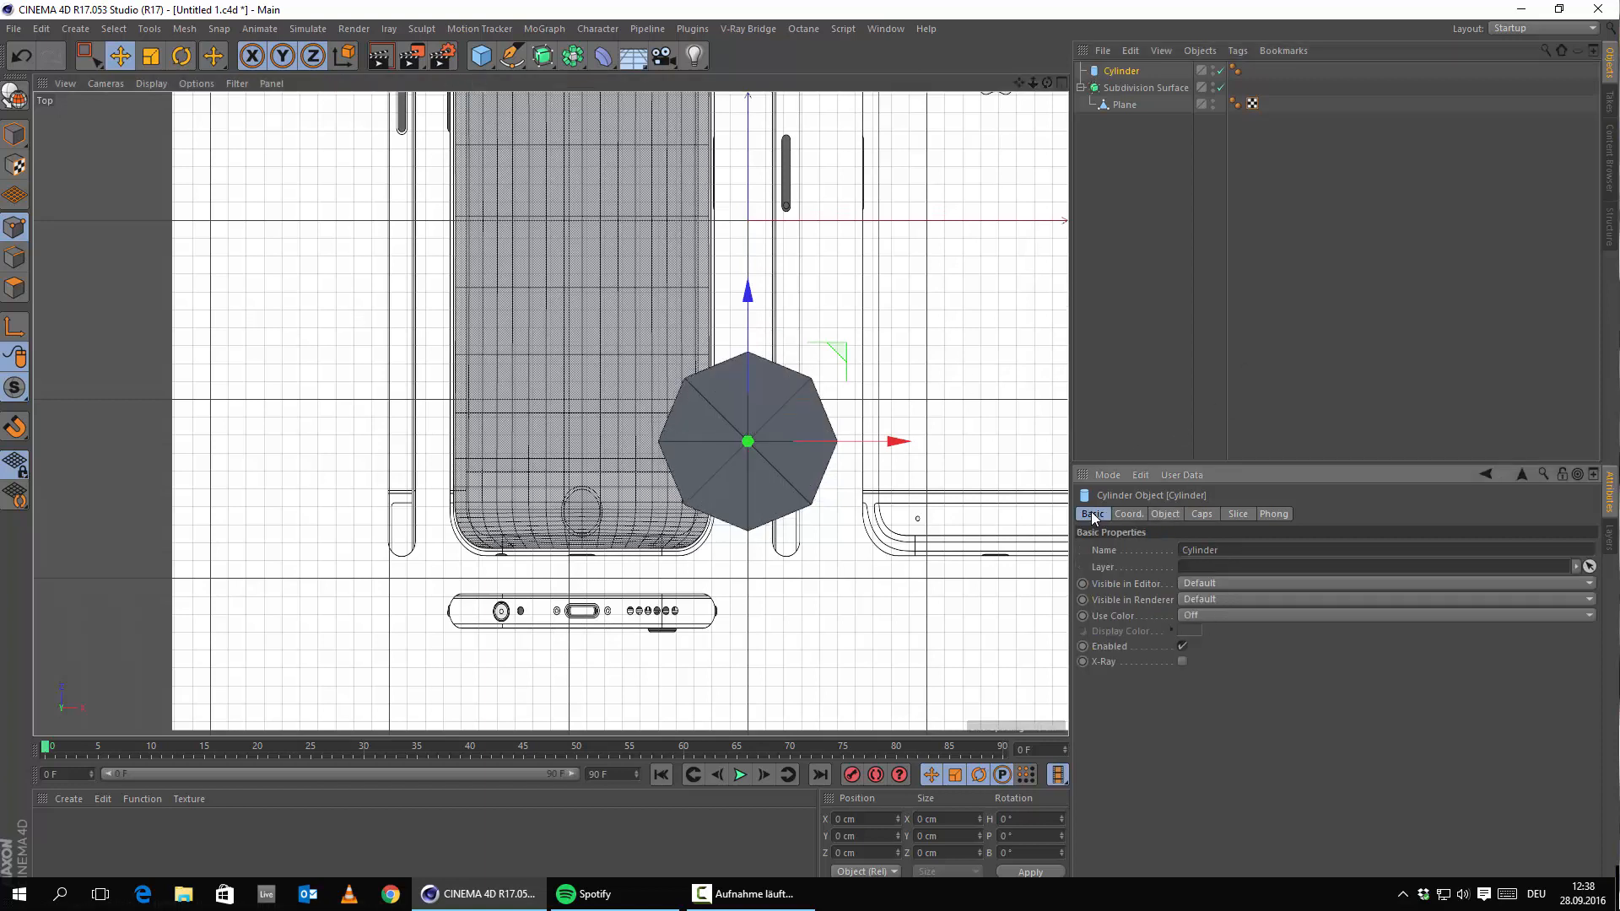
pyautogui.click(1182, 661)
pyautogui.scroll(5, 783, 491)
# Shift the cylinder onto the home button and shrink it to about 83%.
pyautogui.moveTo(1025, 432); pyautogui.dragTo(663, 426)
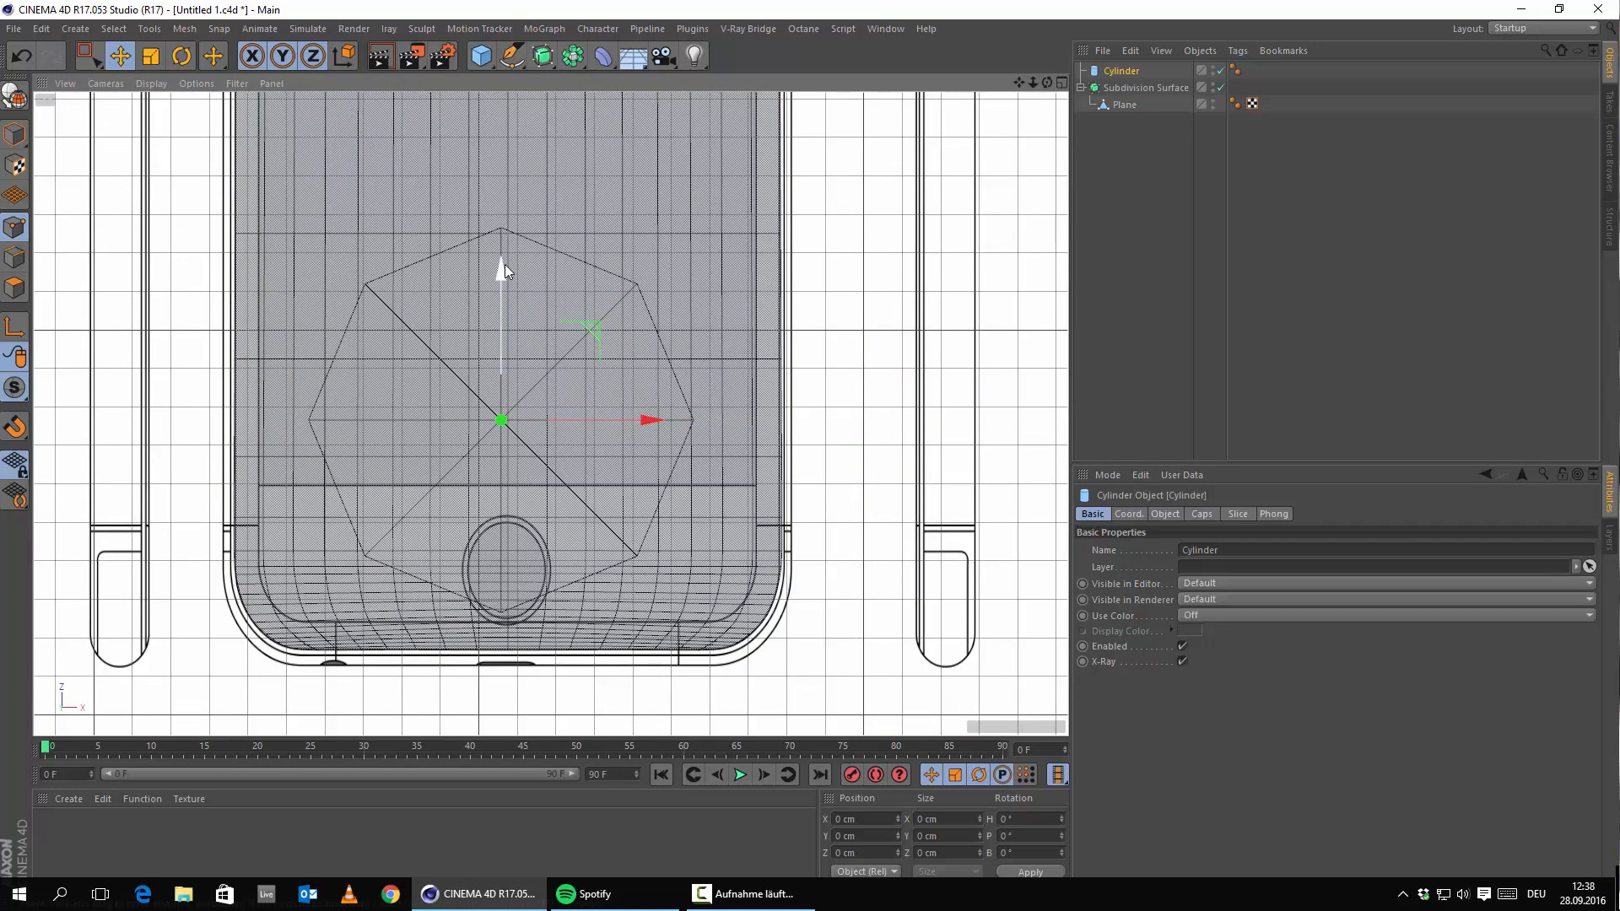
pyautogui.moveTo(504, 265); pyautogui.dragTo(523, 418)
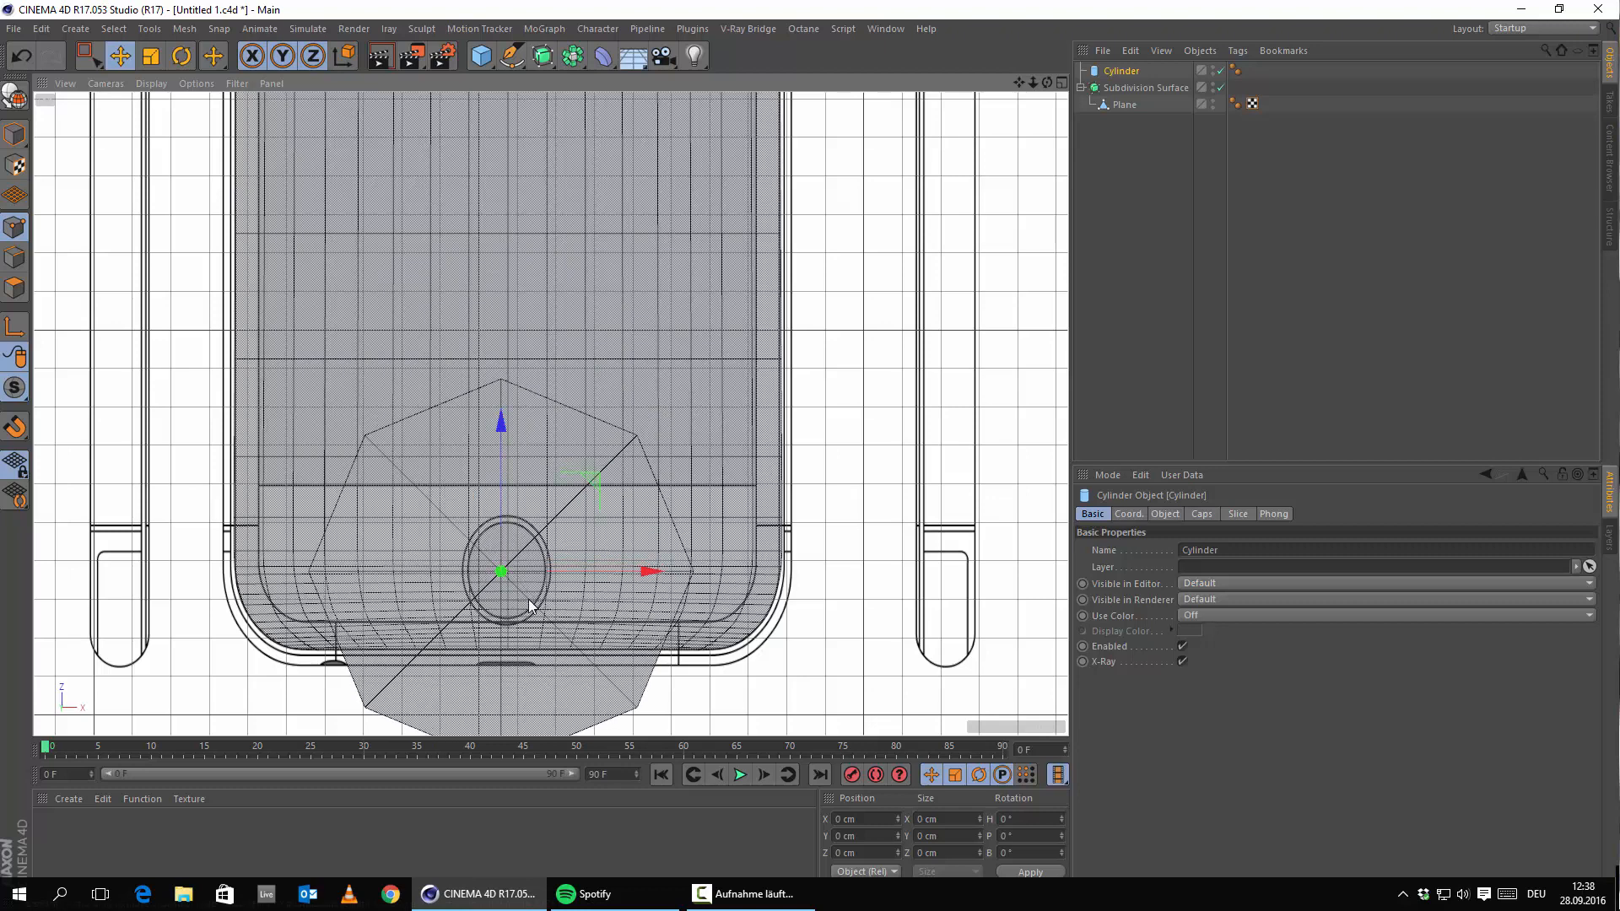
pyautogui.scroll(3, 528, 599)
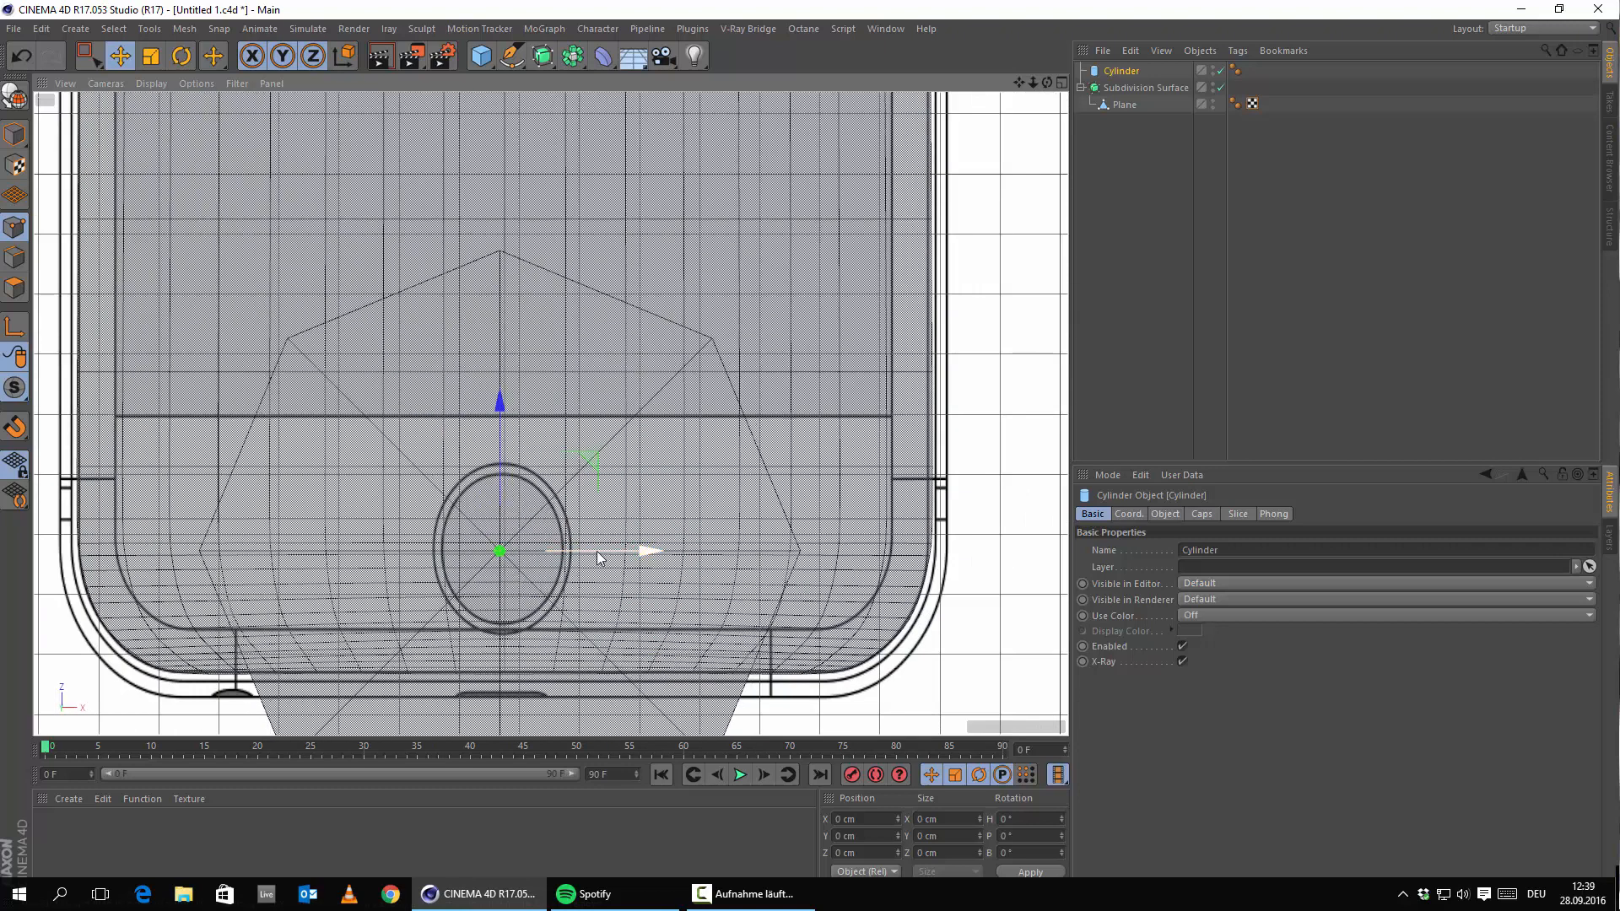
pyautogui.press('t')
pyautogui.moveTo(772, 247); pyautogui.dragTo(416, 473)
pyautogui.scroll(4, 533, 547)
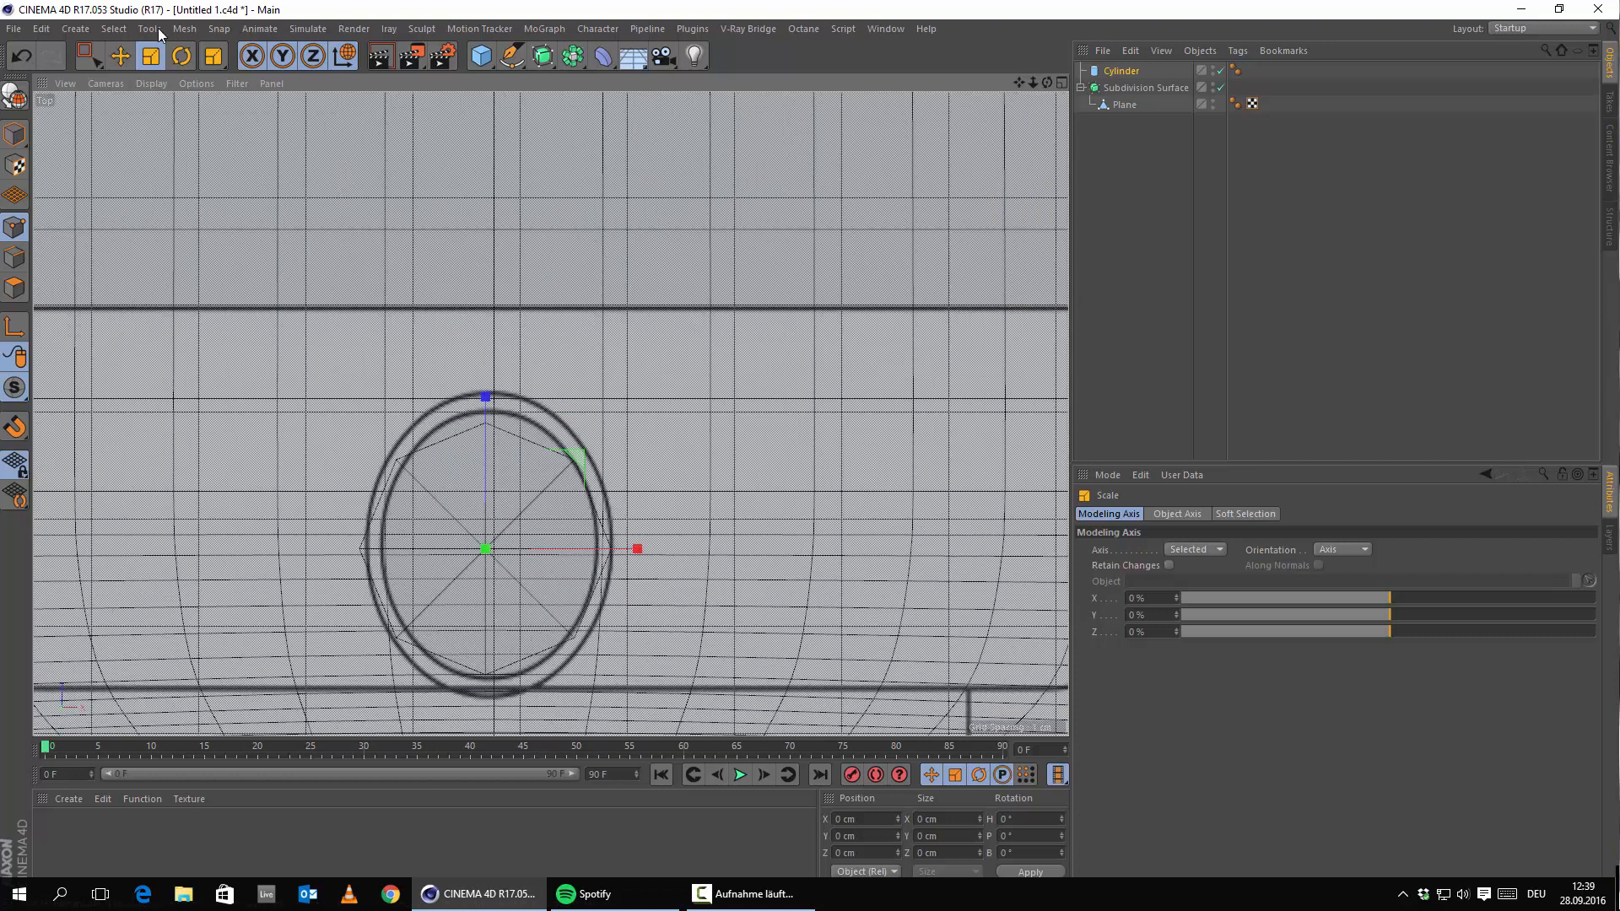
pyautogui.click(129, 47)
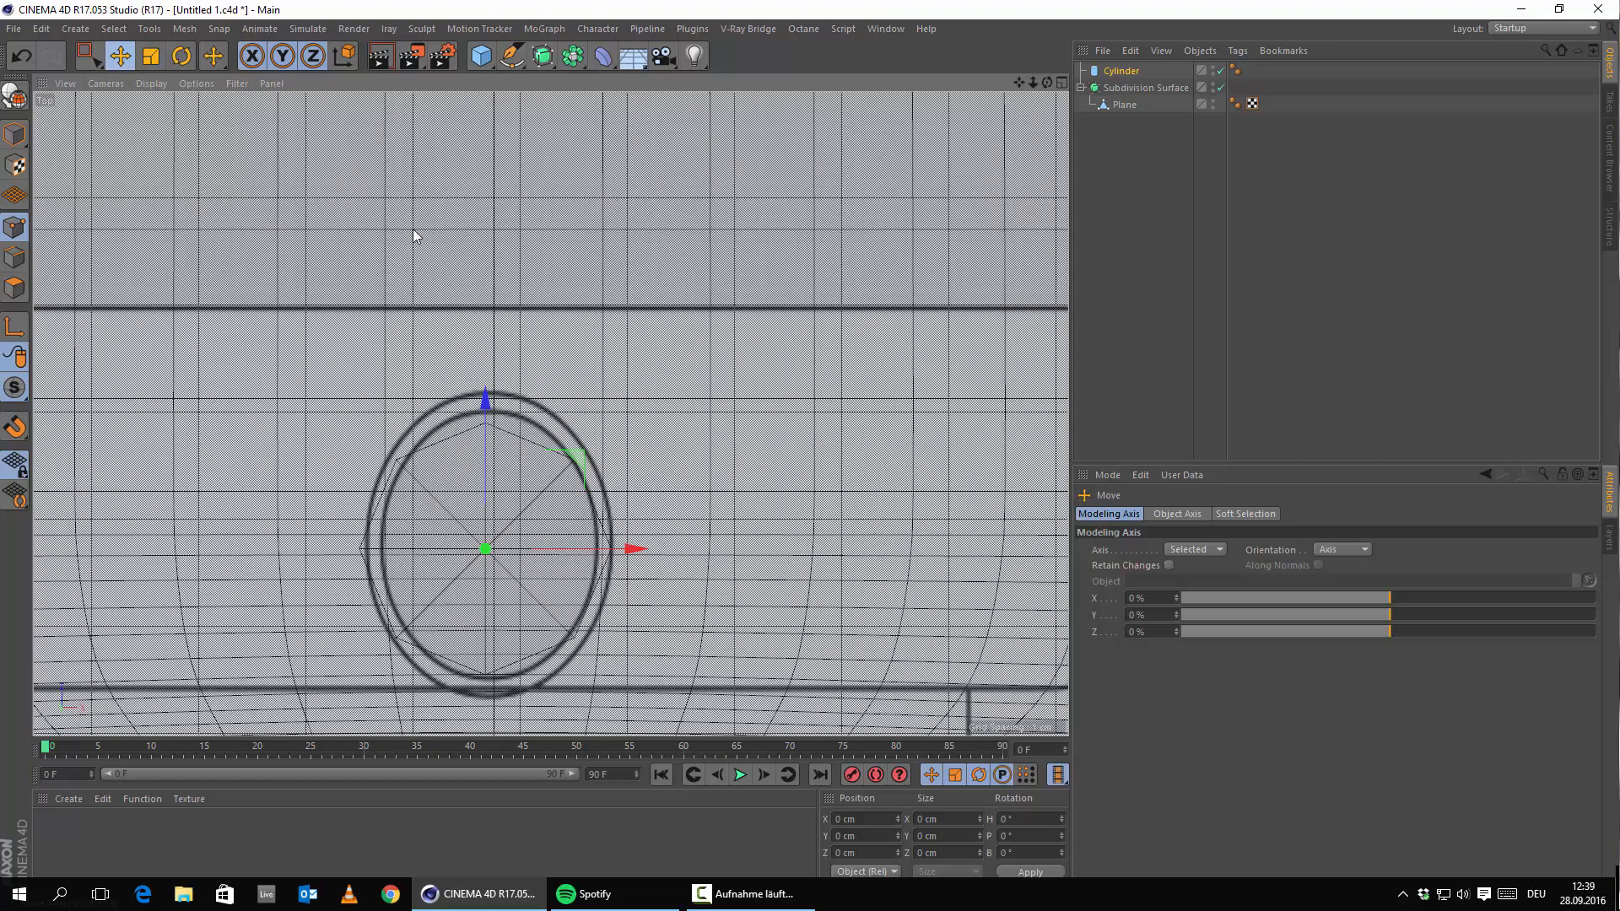
pyautogui.moveTo(589, 555)
pyautogui.mouseDown()
pyautogui.moveTo(647, 555)
pyautogui.moveTo(598, 555)
pyautogui.mouseUp()
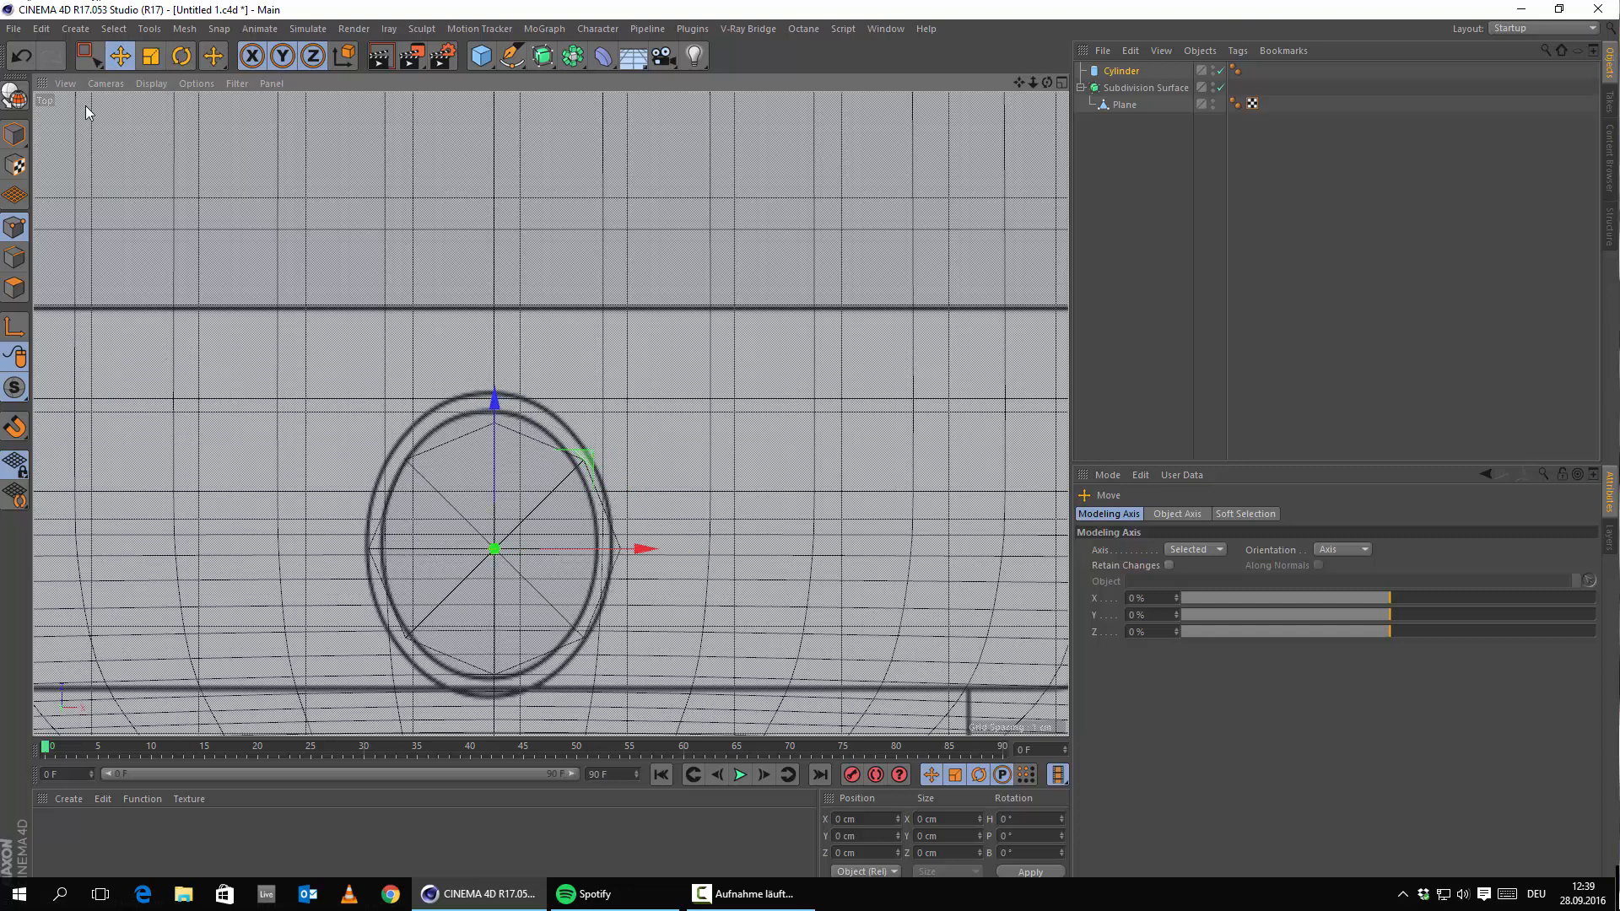
pyautogui.click(149, 58)
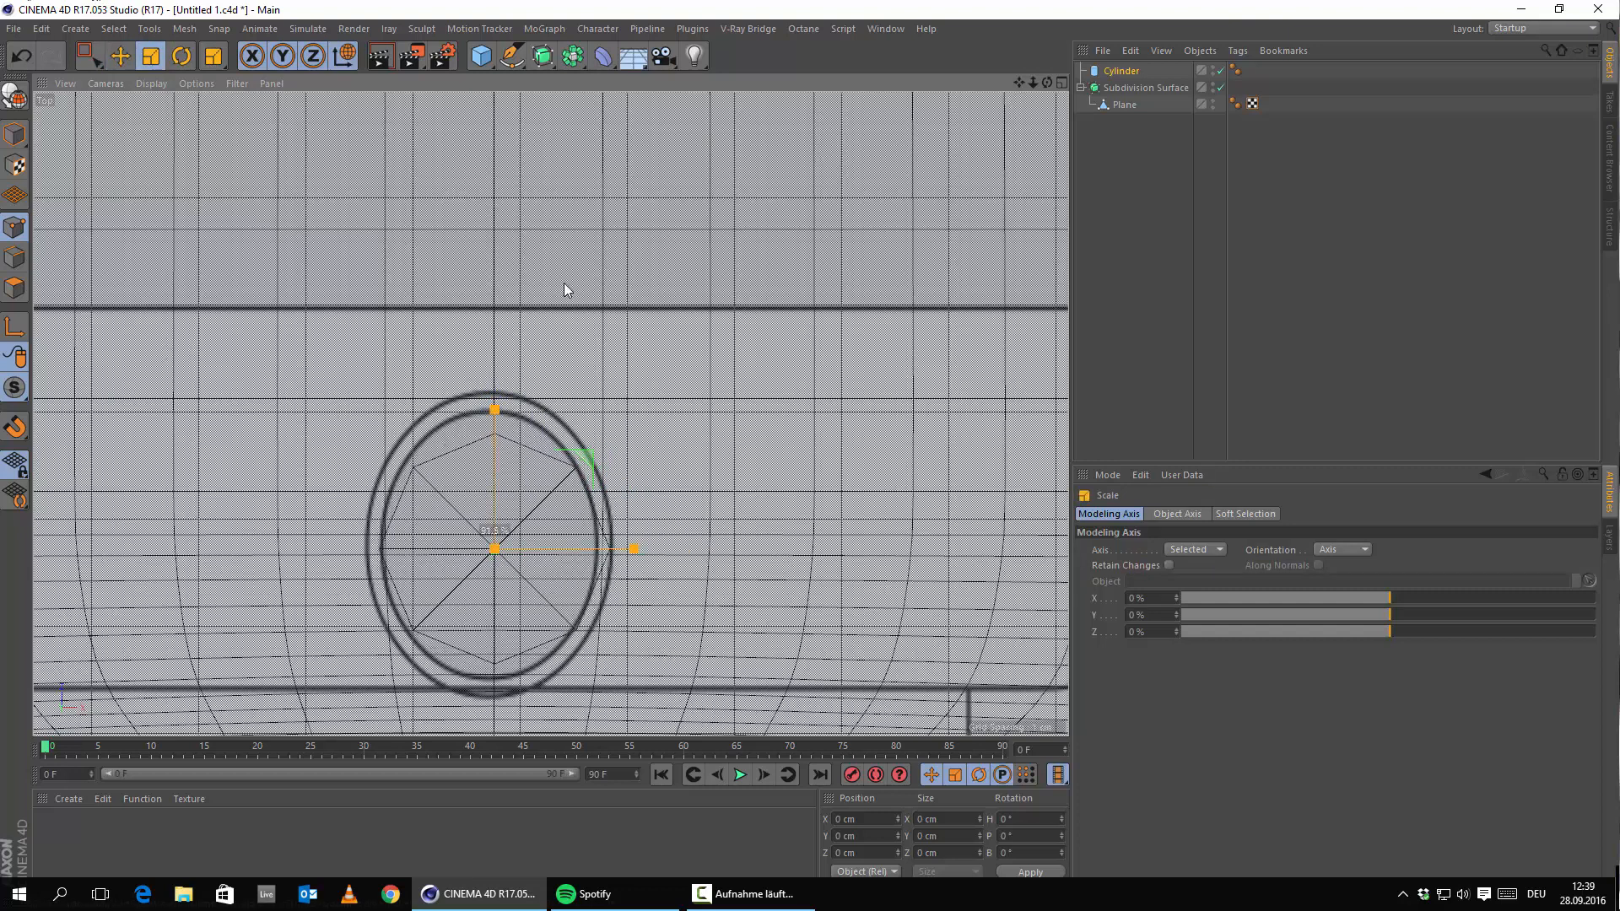
pyautogui.moveTo(529, 303); pyautogui.dragTo(563, 332)
# Nudge the cylinder left and fine-tune its size until centred in the home-button circle.
pyautogui.click(120, 56)
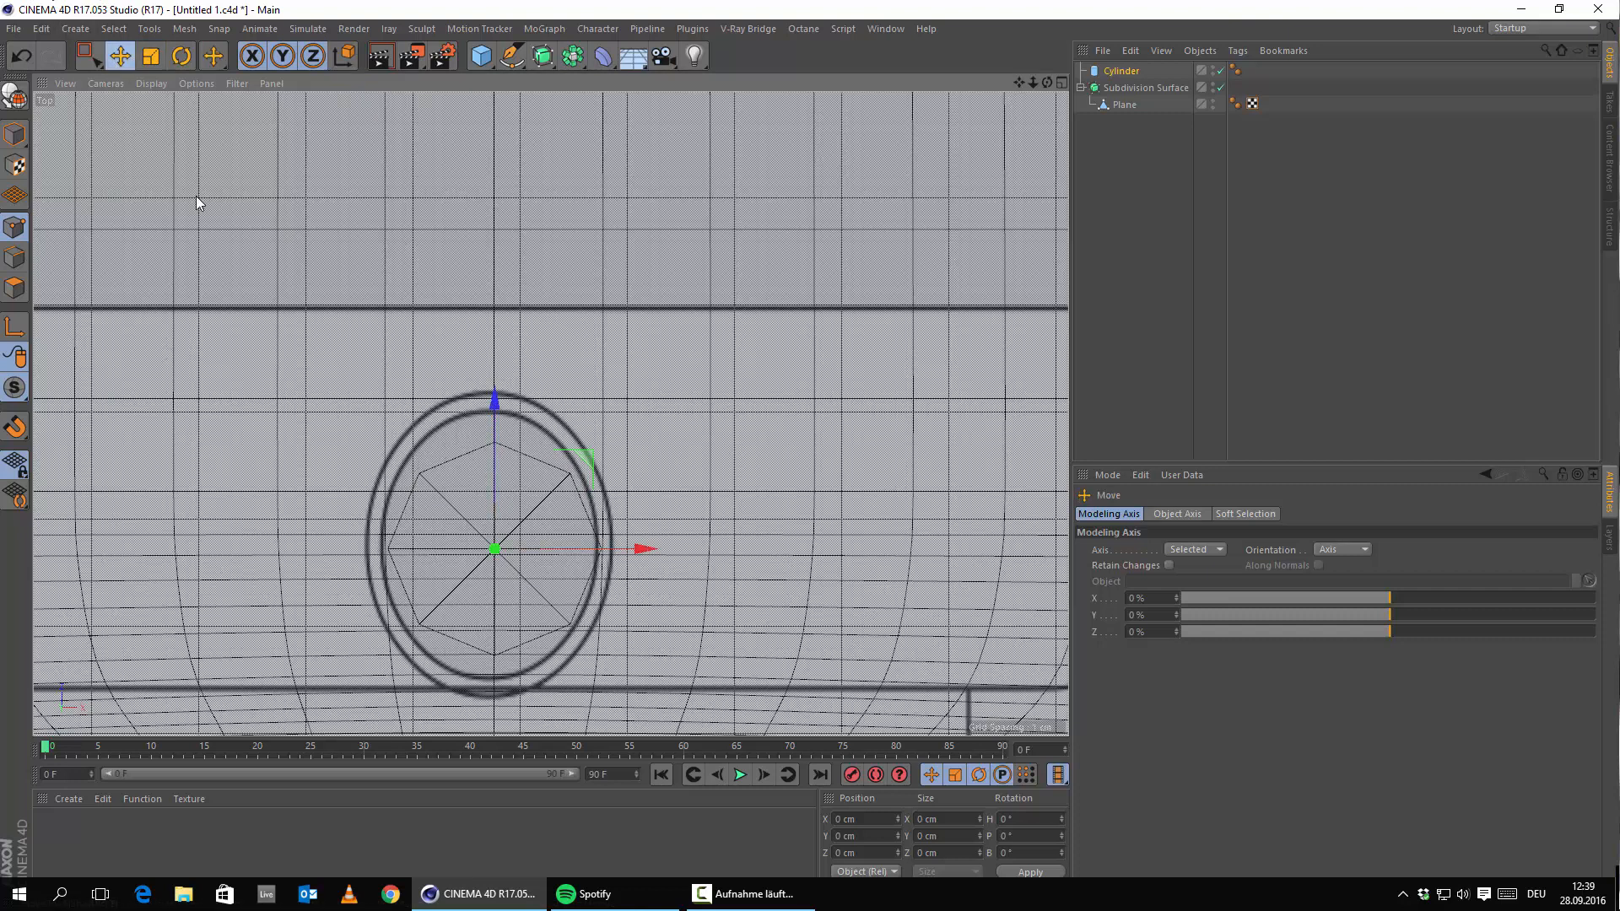
pyautogui.scroll(1, 519, 509)
pyautogui.moveTo(636, 556); pyautogui.dragTo(624, 559)
pyautogui.click(150, 56)
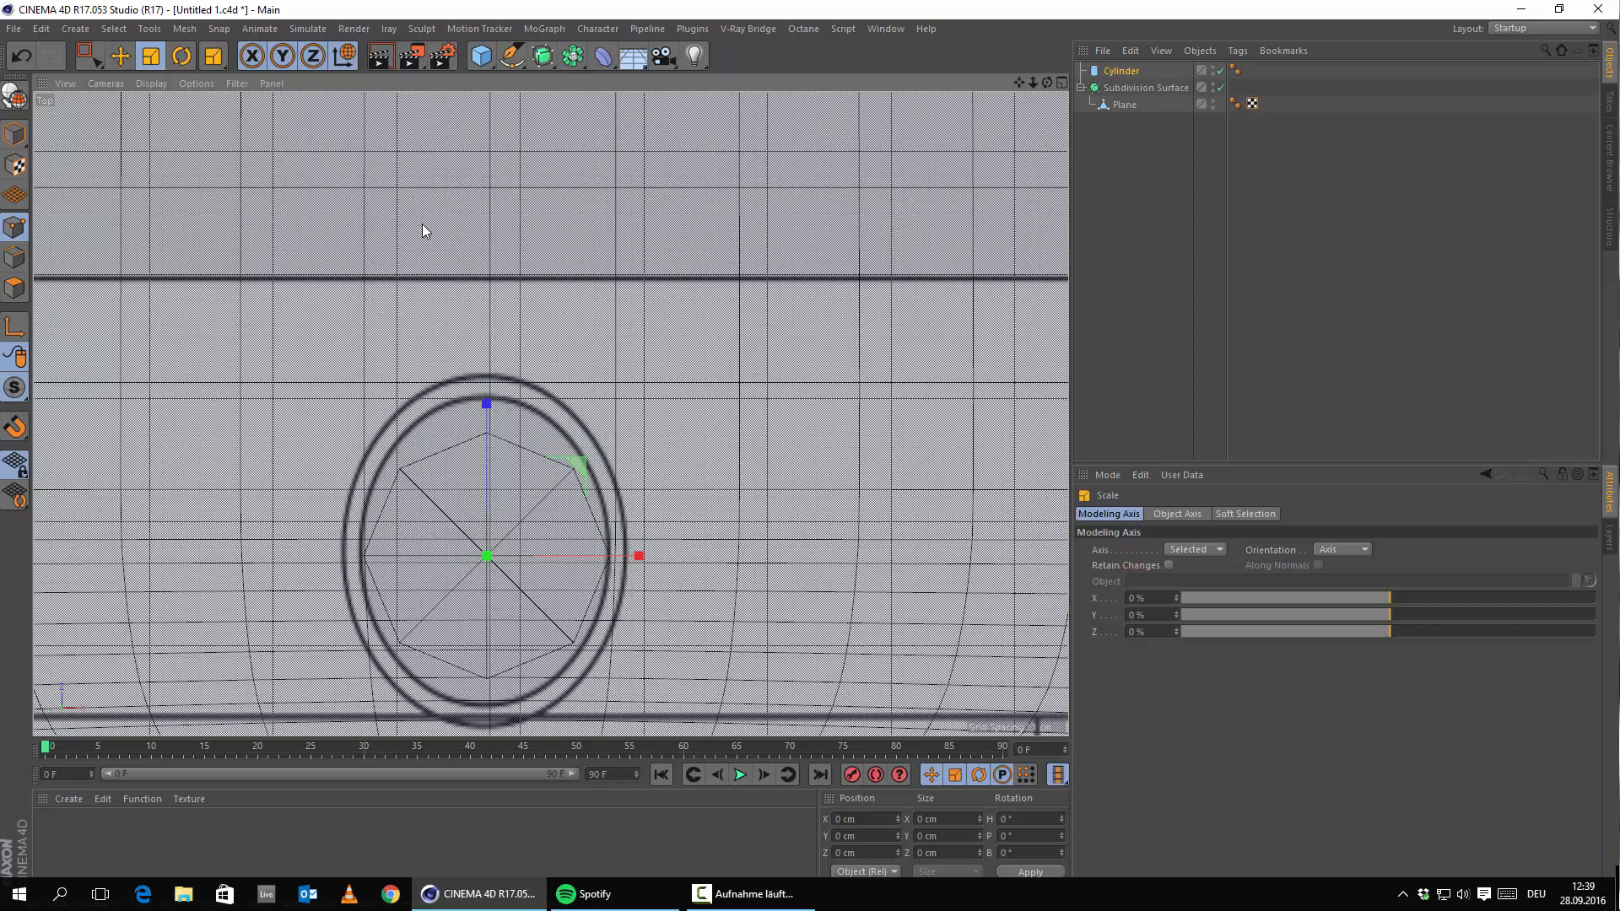
pyautogui.moveTo(450, 233); pyautogui.dragTo(442, 246)
pyautogui.scroll(5, 618, 459)
pyautogui.scroll(-3, 596, 341)
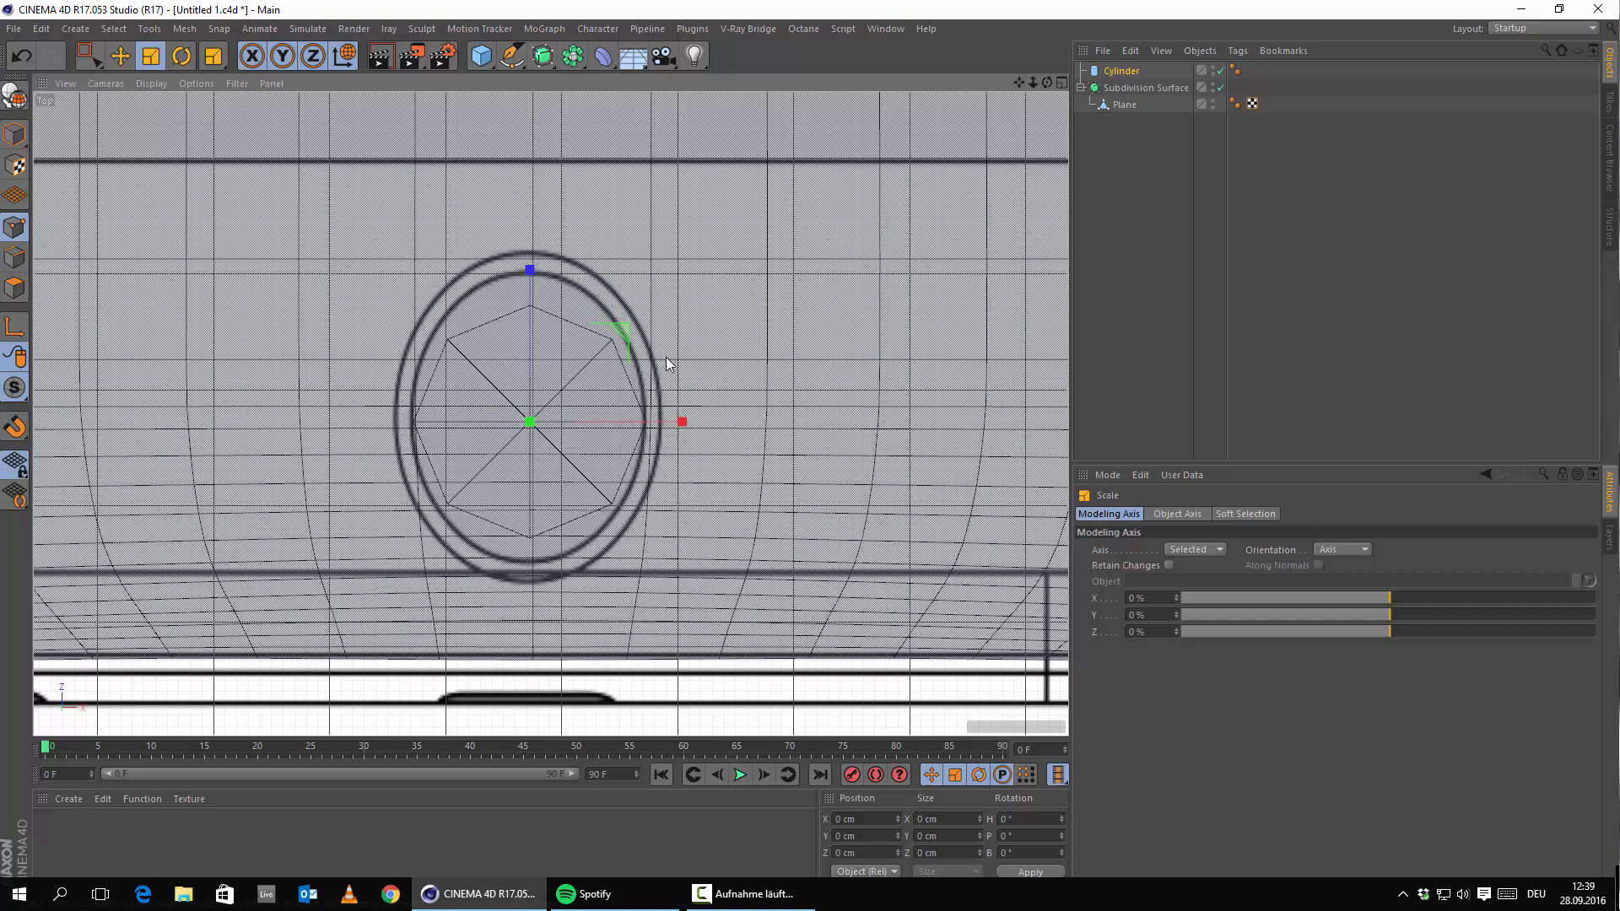
pyautogui.scroll(-3, 667, 364)
pyautogui.scroll(2, 561, 472)
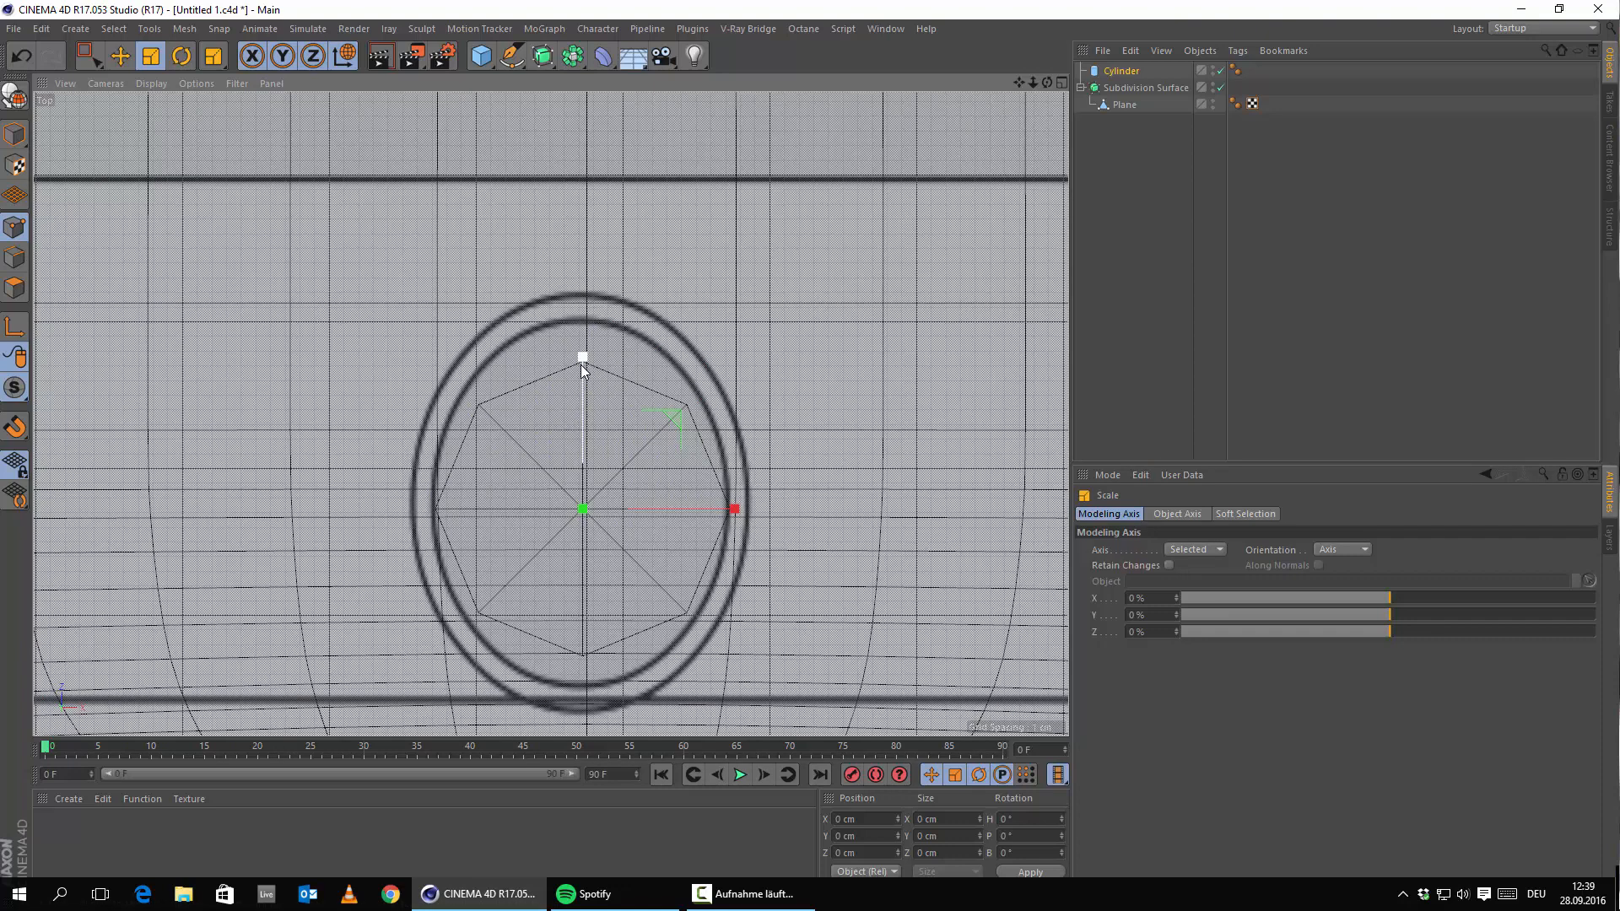
pyautogui.scroll(-5, 625, 425)
pyautogui.scroll(5, 618, 437)
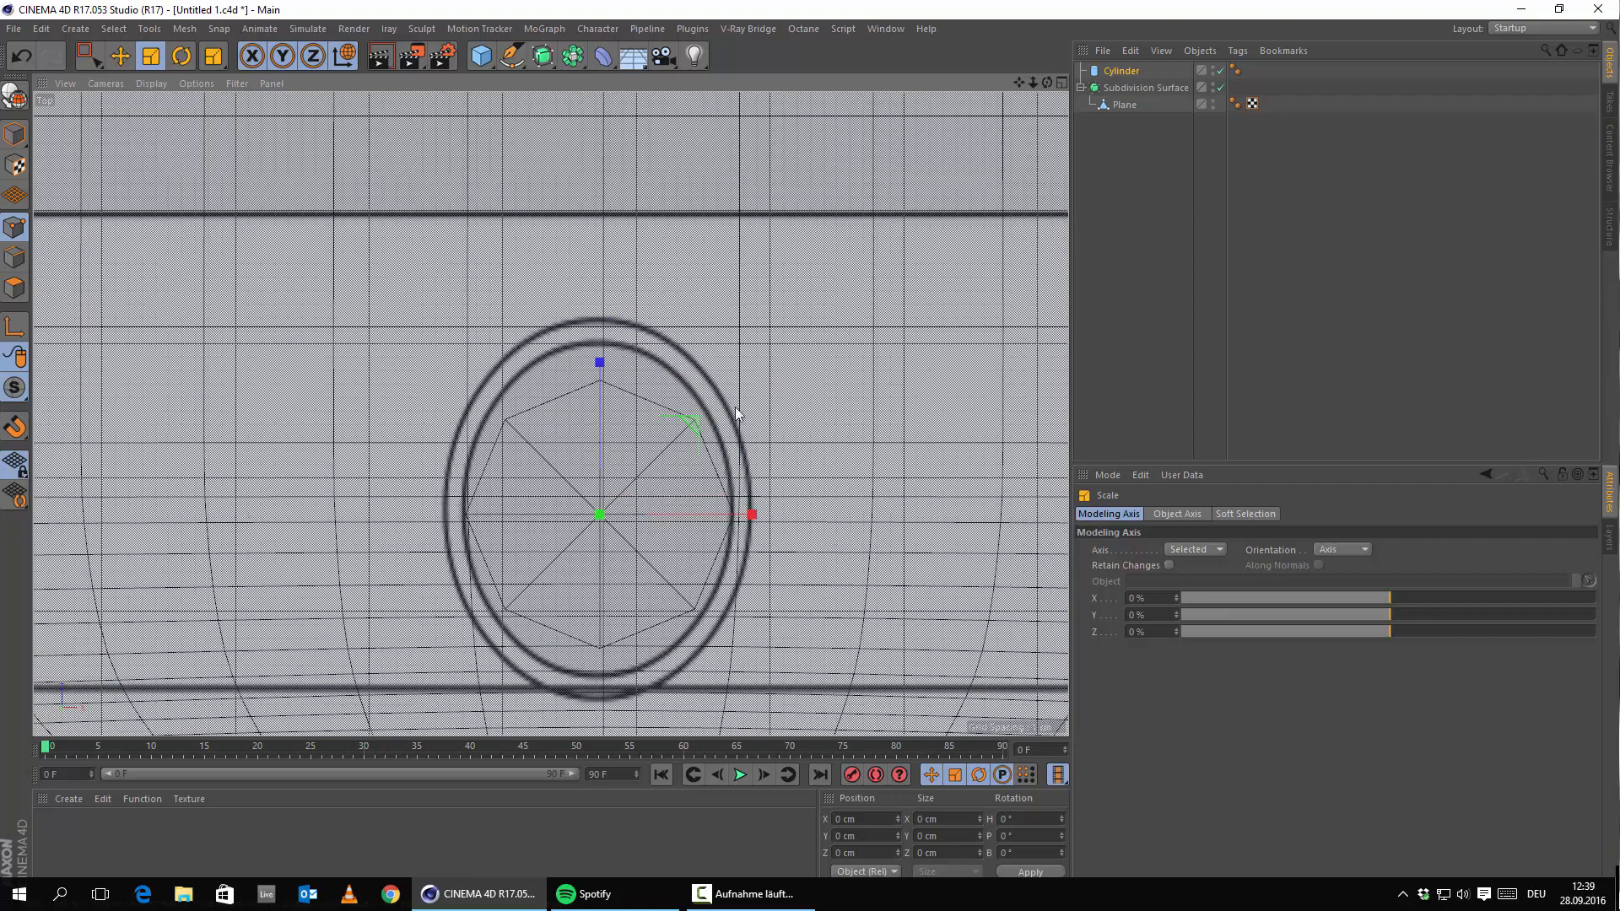
pyautogui.scroll(-3, 829, 229)
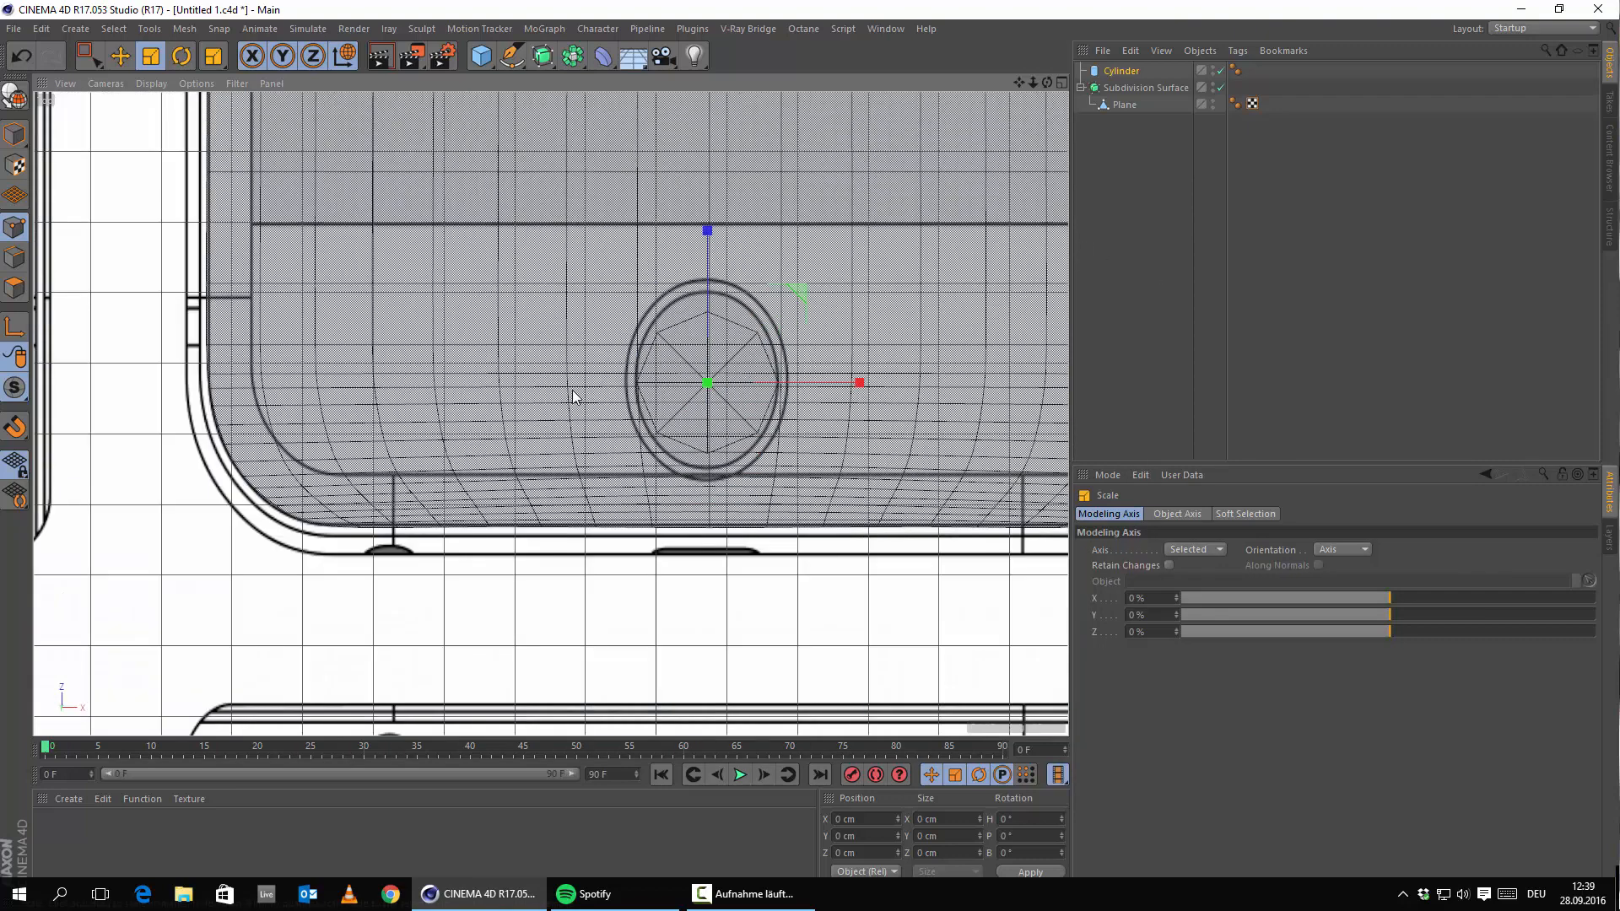
pyautogui.keyDown('alt'); pyautogui.moveTo(701, 355); pyautogui.dragTo(653, 486, button='middle'); pyautogui.keyUp('alt')
pyautogui.click(1121, 72)
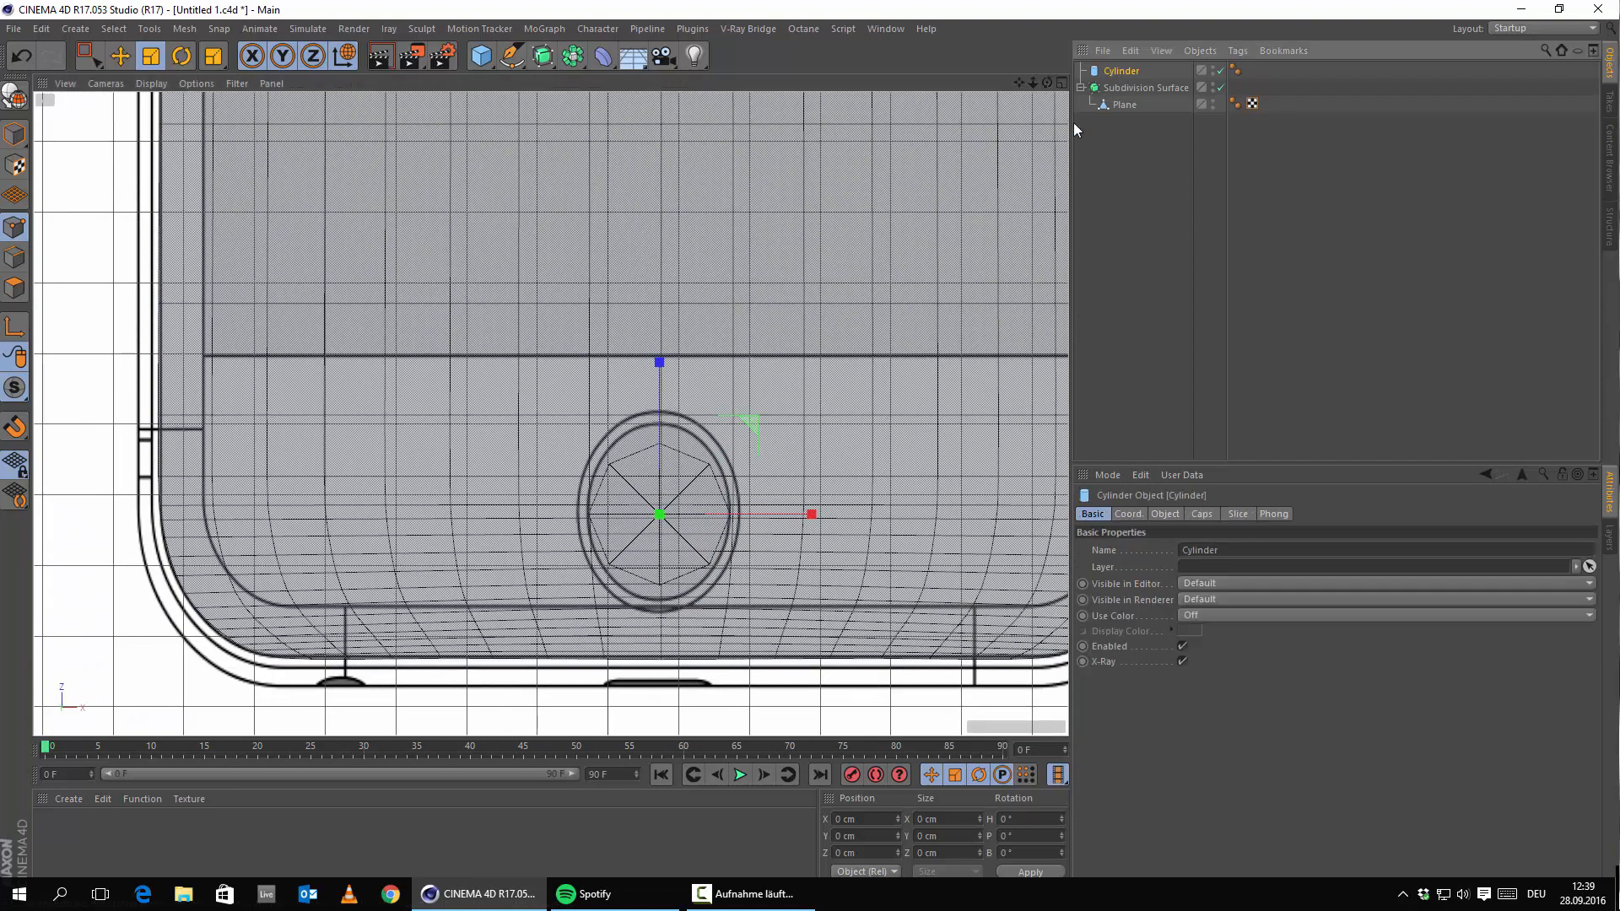
pyautogui.scroll(-5, 699, 387)
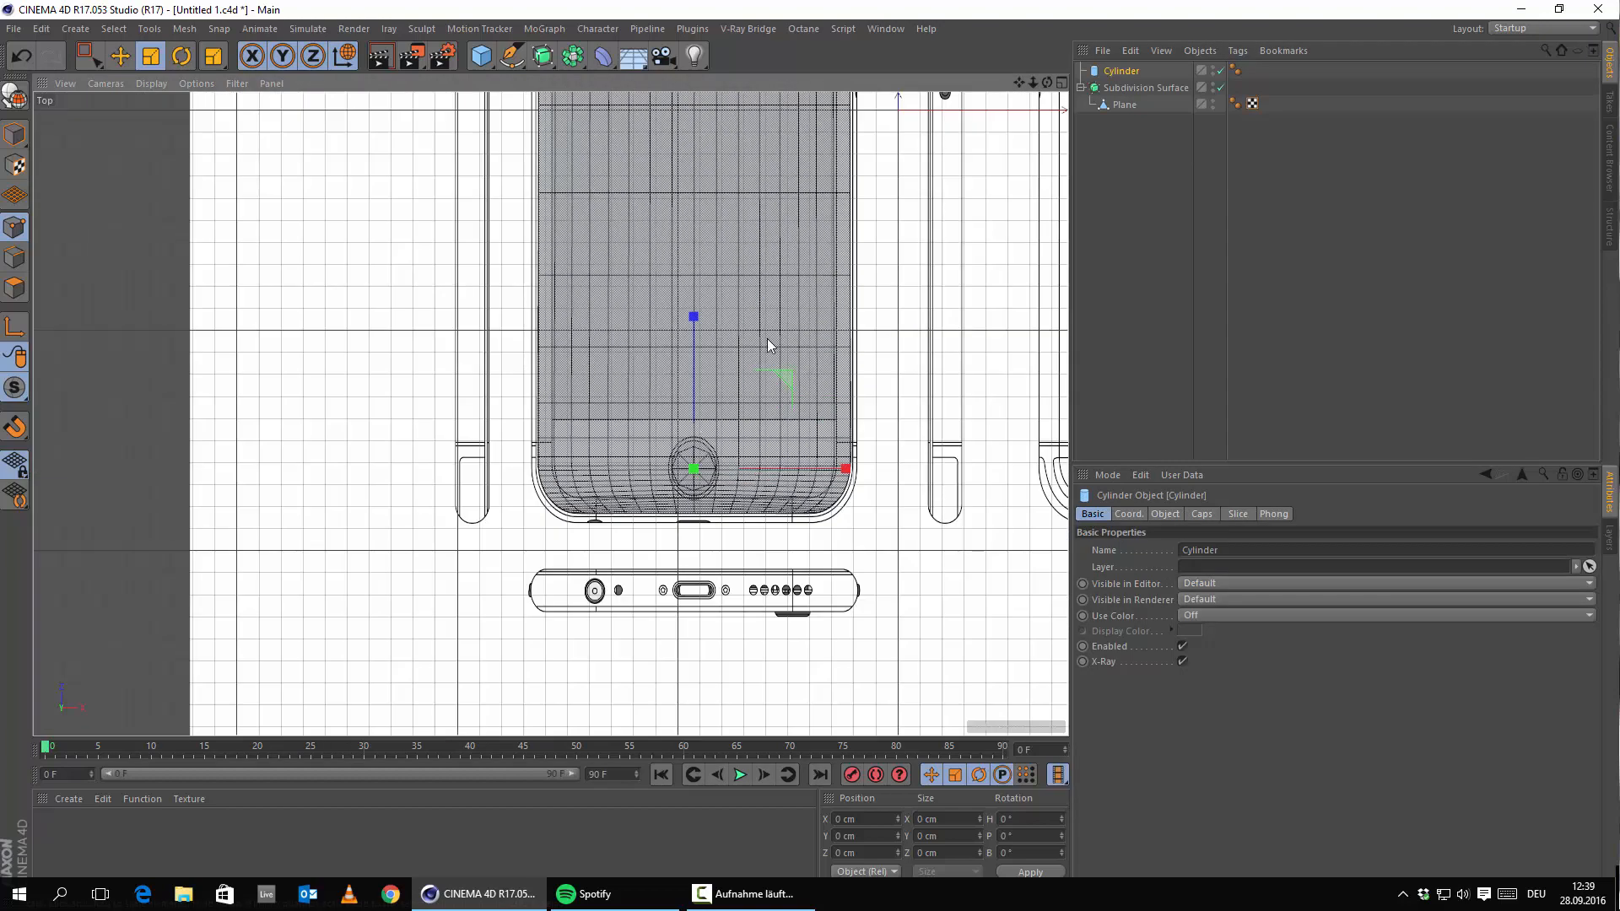
pyautogui.scroll(6, 745, 384)
pyautogui.scroll(-4, 744, 384)
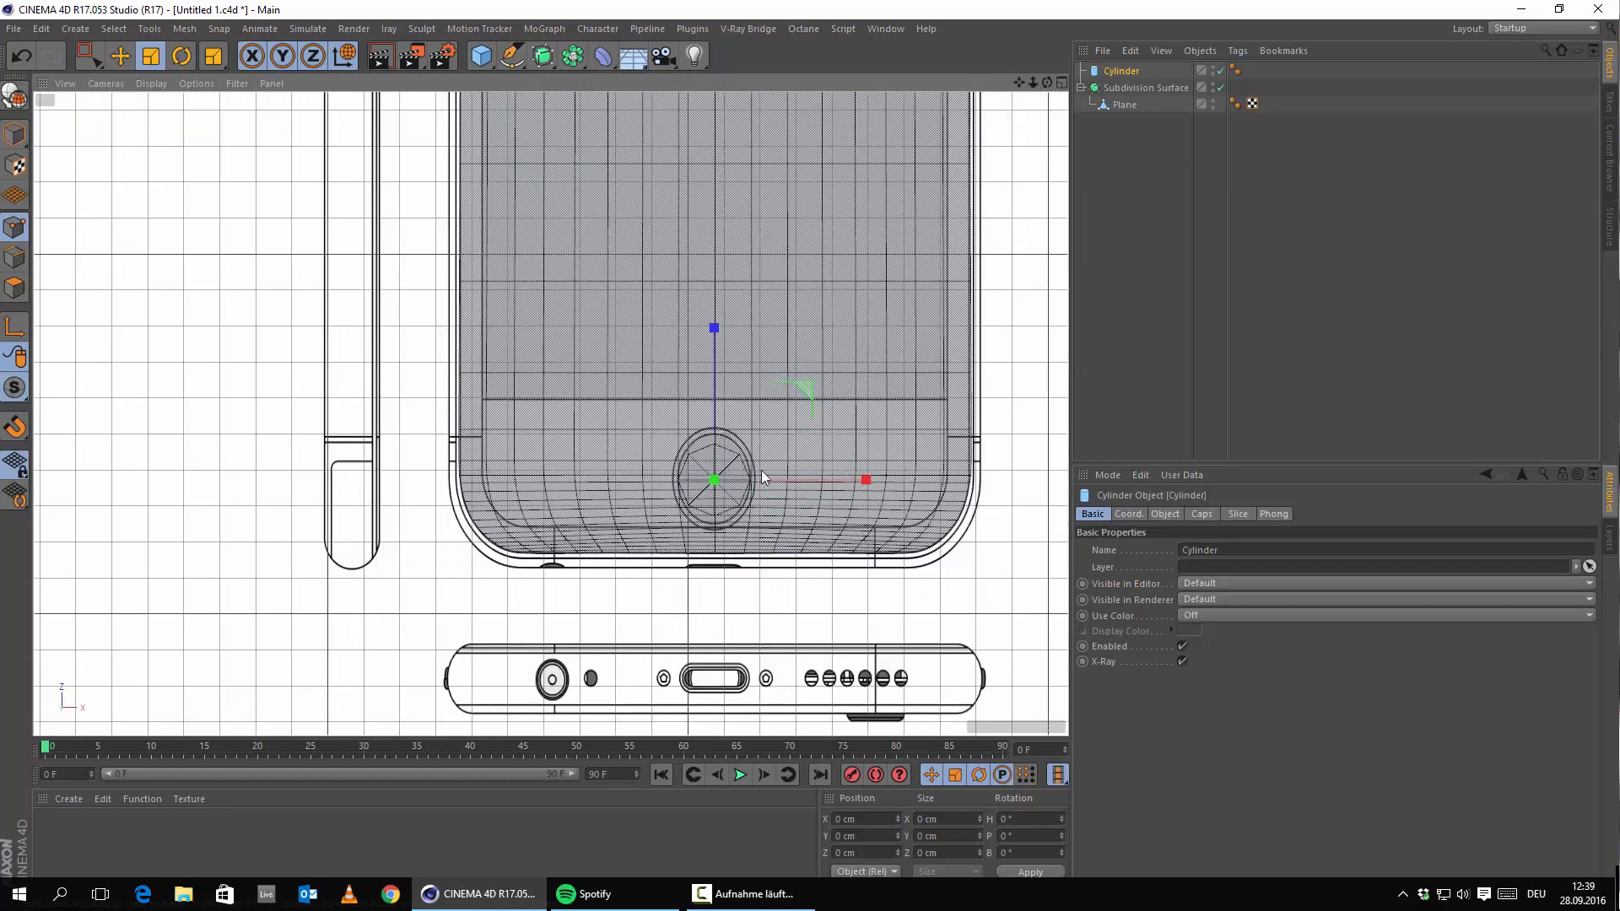
pyautogui.scroll(3, 926, 270)
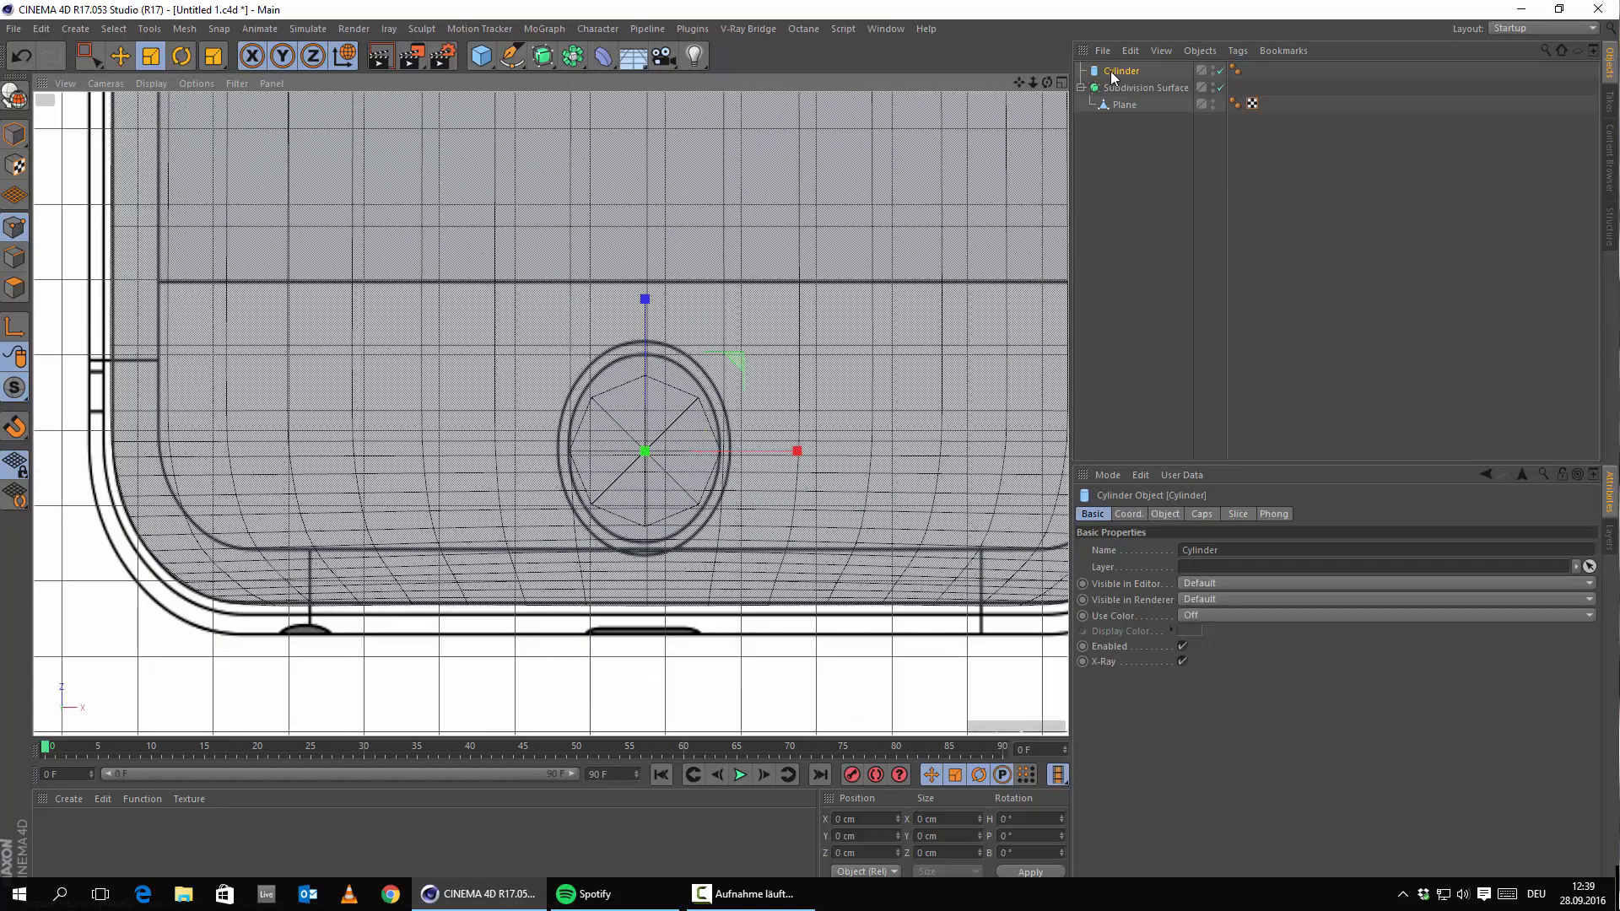
pyautogui.press('c')
pyautogui.scroll(5, 659, 529)
pyautogui.keyDown('alt'); pyautogui.moveTo(660, 530); pyautogui.dragTo(670, 579, button='middle'); pyautogui.keyUp('alt')
pyautogui.click(1115, 108)
pyautogui.scroll(-3, 767, 376)
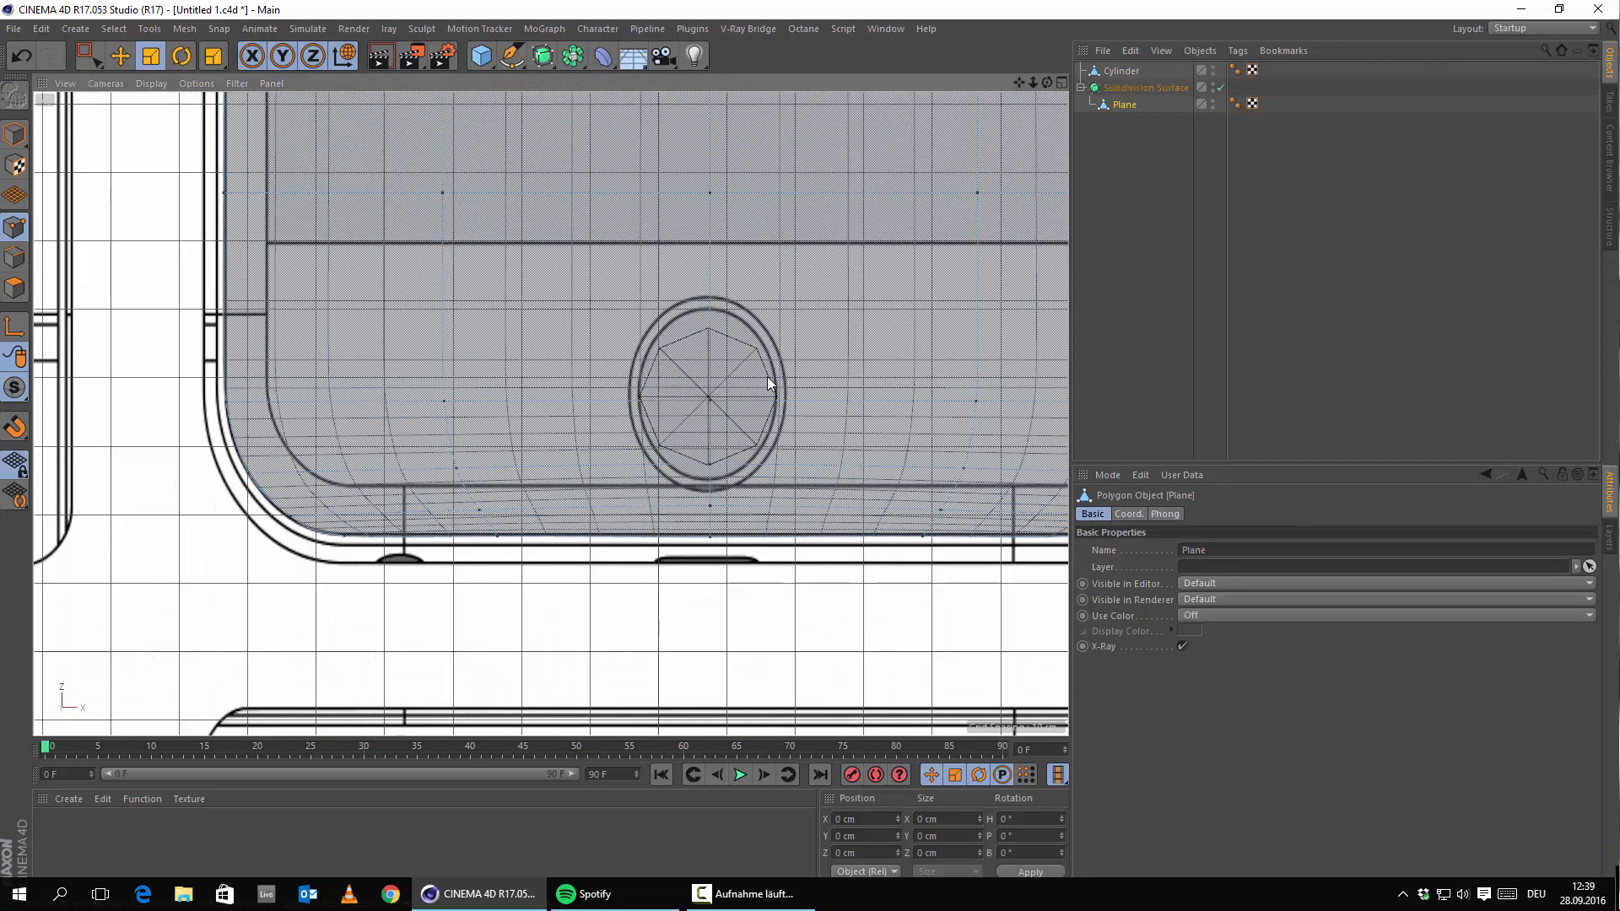
pyautogui.click(21, 55)
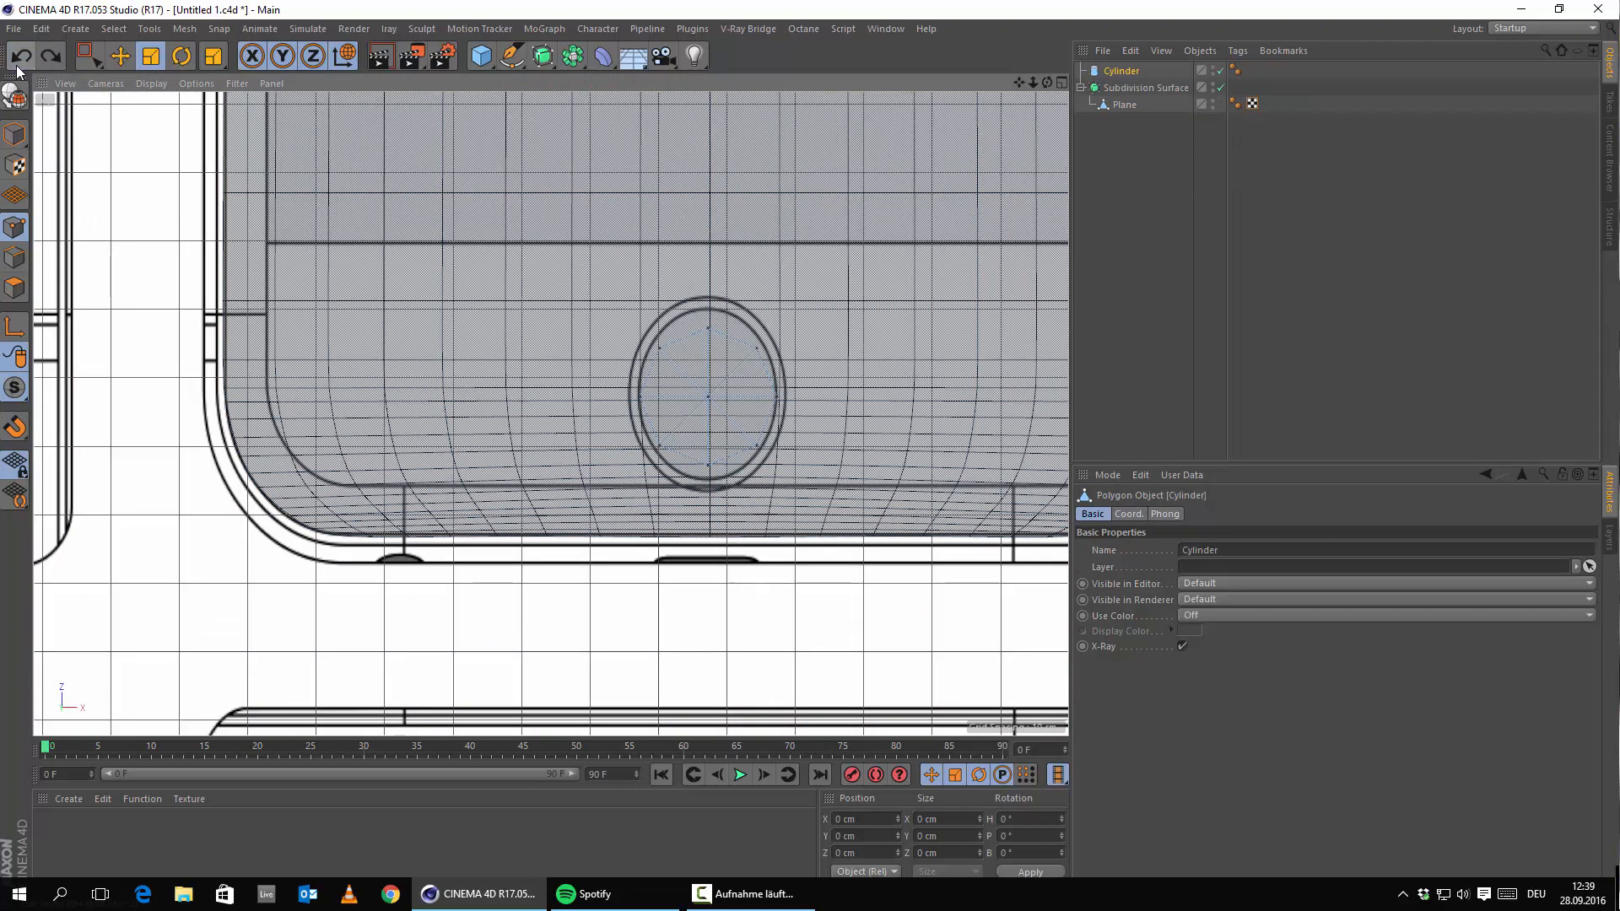
pyautogui.click(21, 55)
pyautogui.click(1125, 106)
pyautogui.scroll(3, 820, 334)
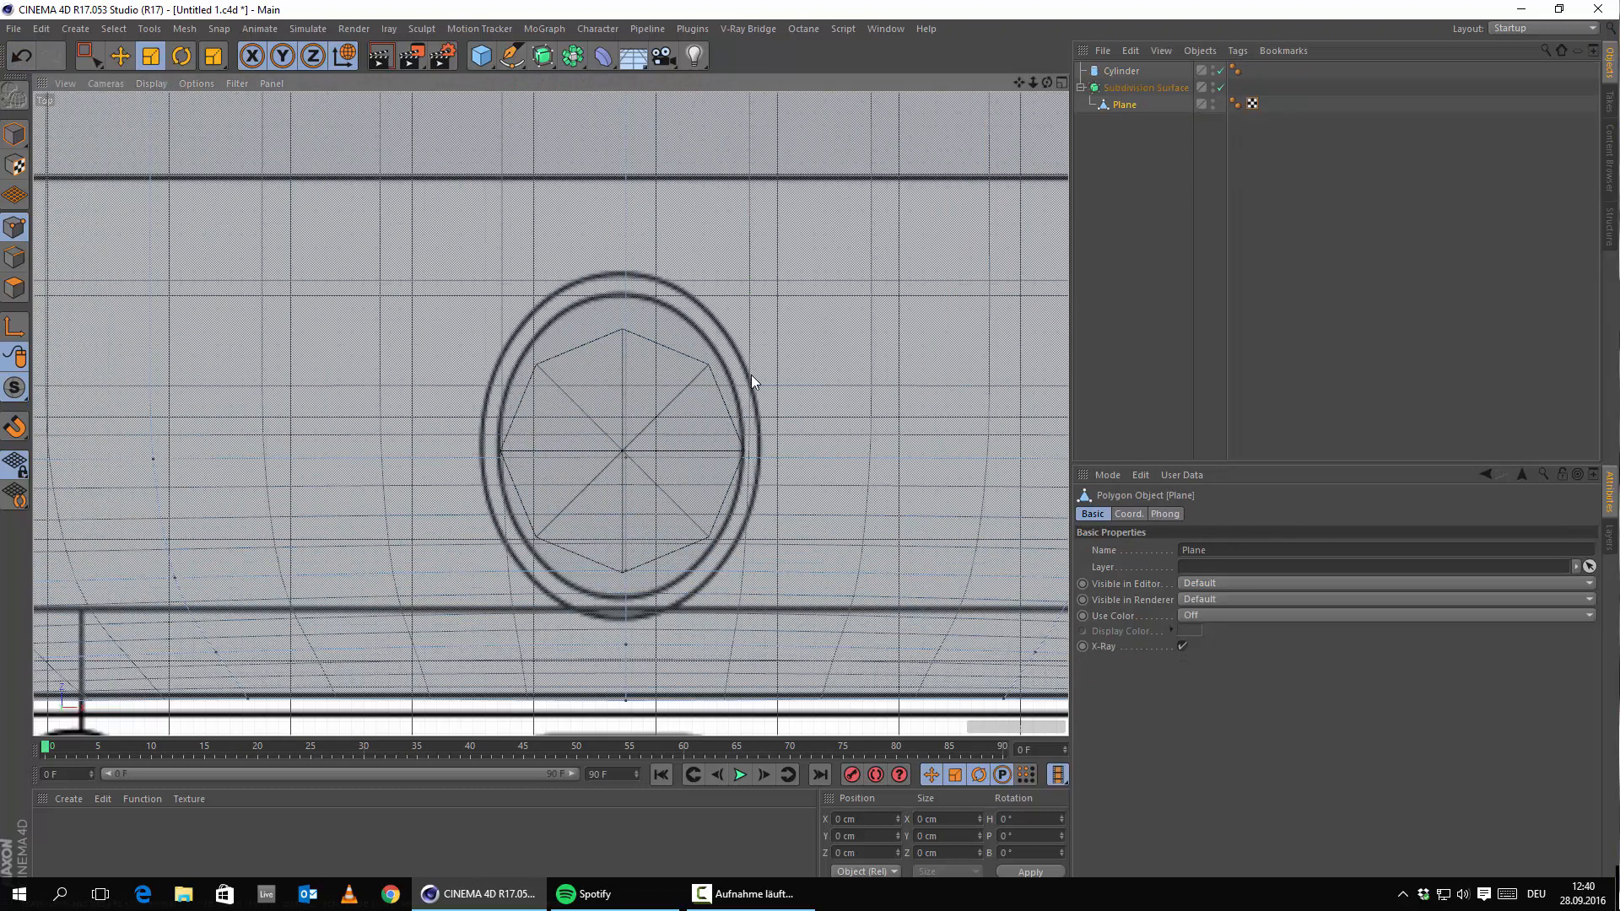
pyautogui.keyDown('alt'); pyautogui.moveTo(752, 379); pyautogui.dragTo(808, 323, button='middle'); pyautogui.keyUp('alt')
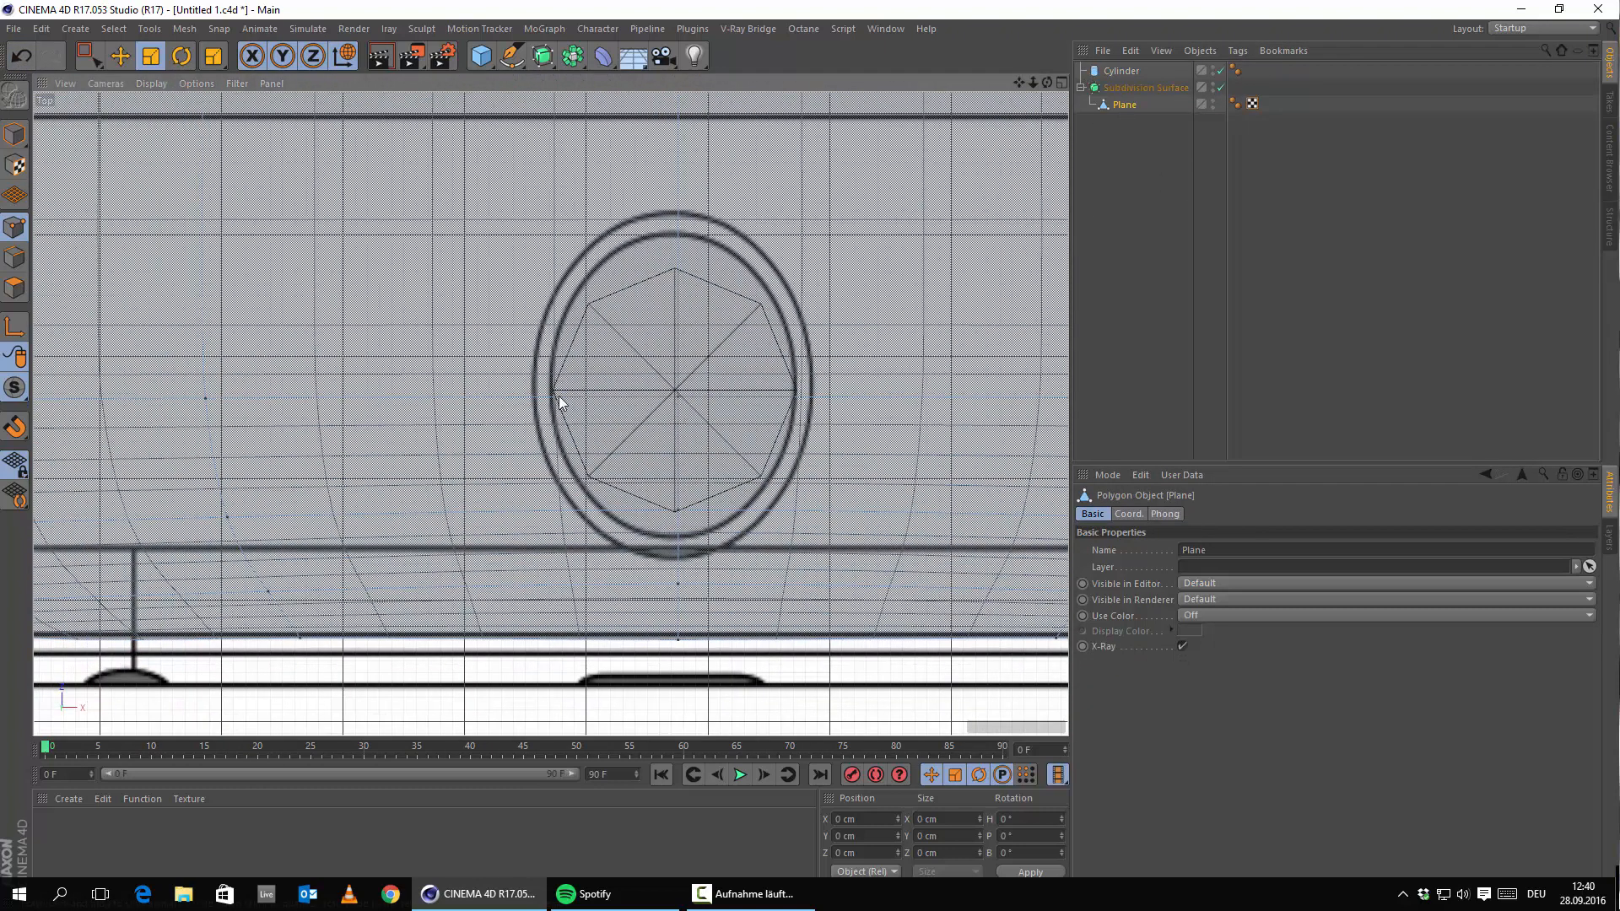
pyautogui.scroll(-5, 680, 531)
pyautogui.keyDown('alt'); pyautogui.moveTo(705, 420); pyautogui.dragTo(775, 255, button='middle'); pyautogui.keyUp('alt')
pyautogui.scroll(4, 809, 372)
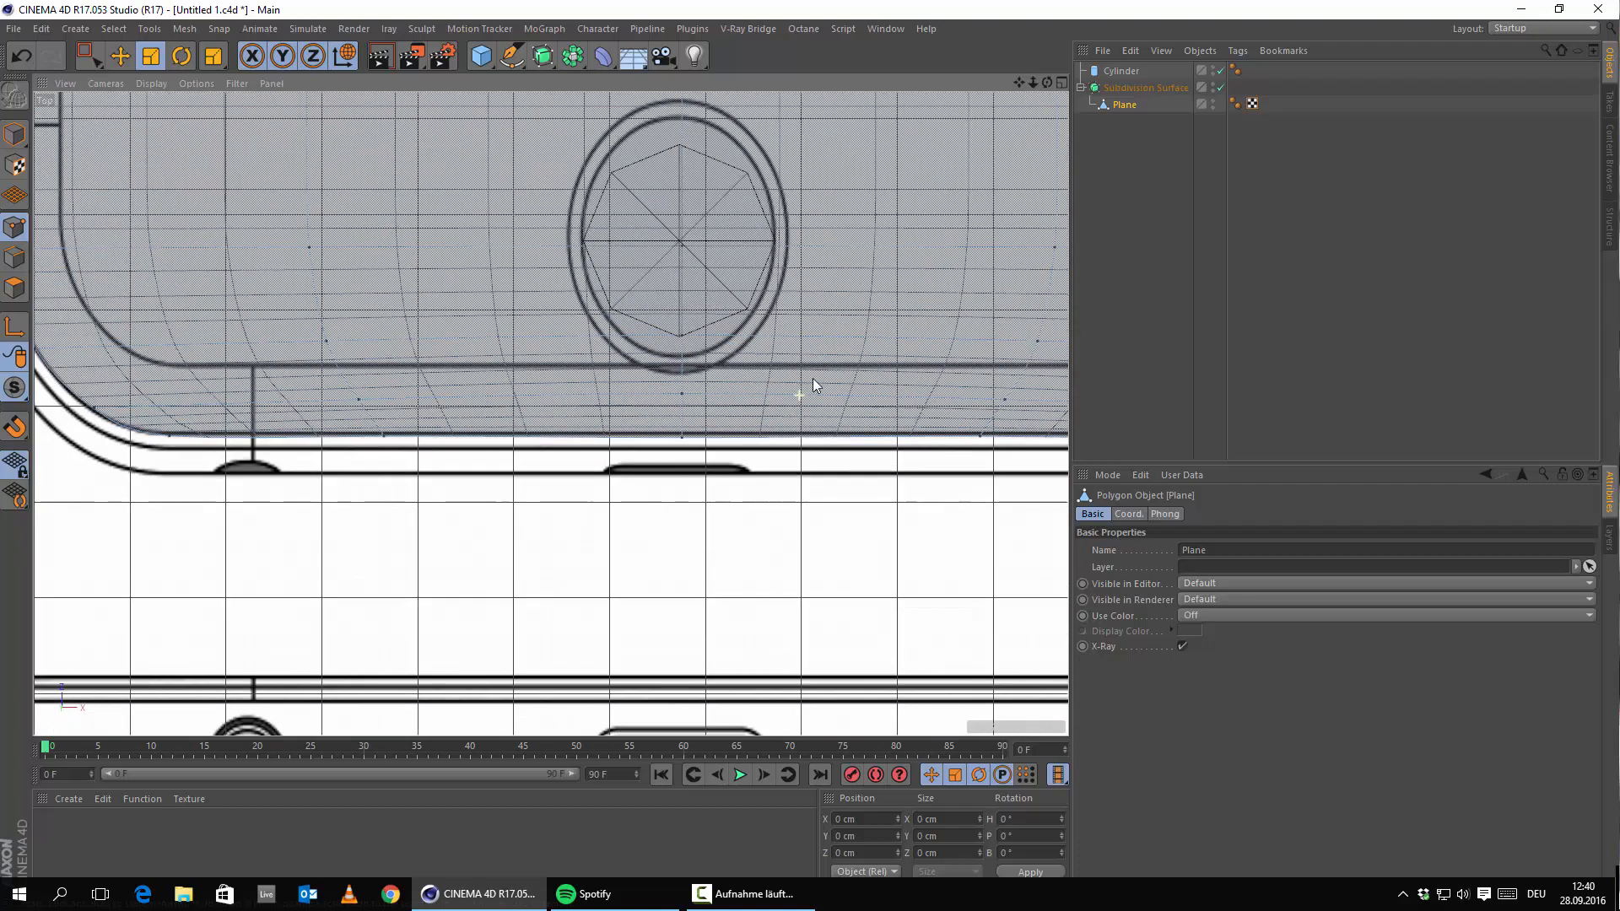
pyautogui.scroll(3, 663, 357)
pyautogui.scroll(-15, 723, 400)
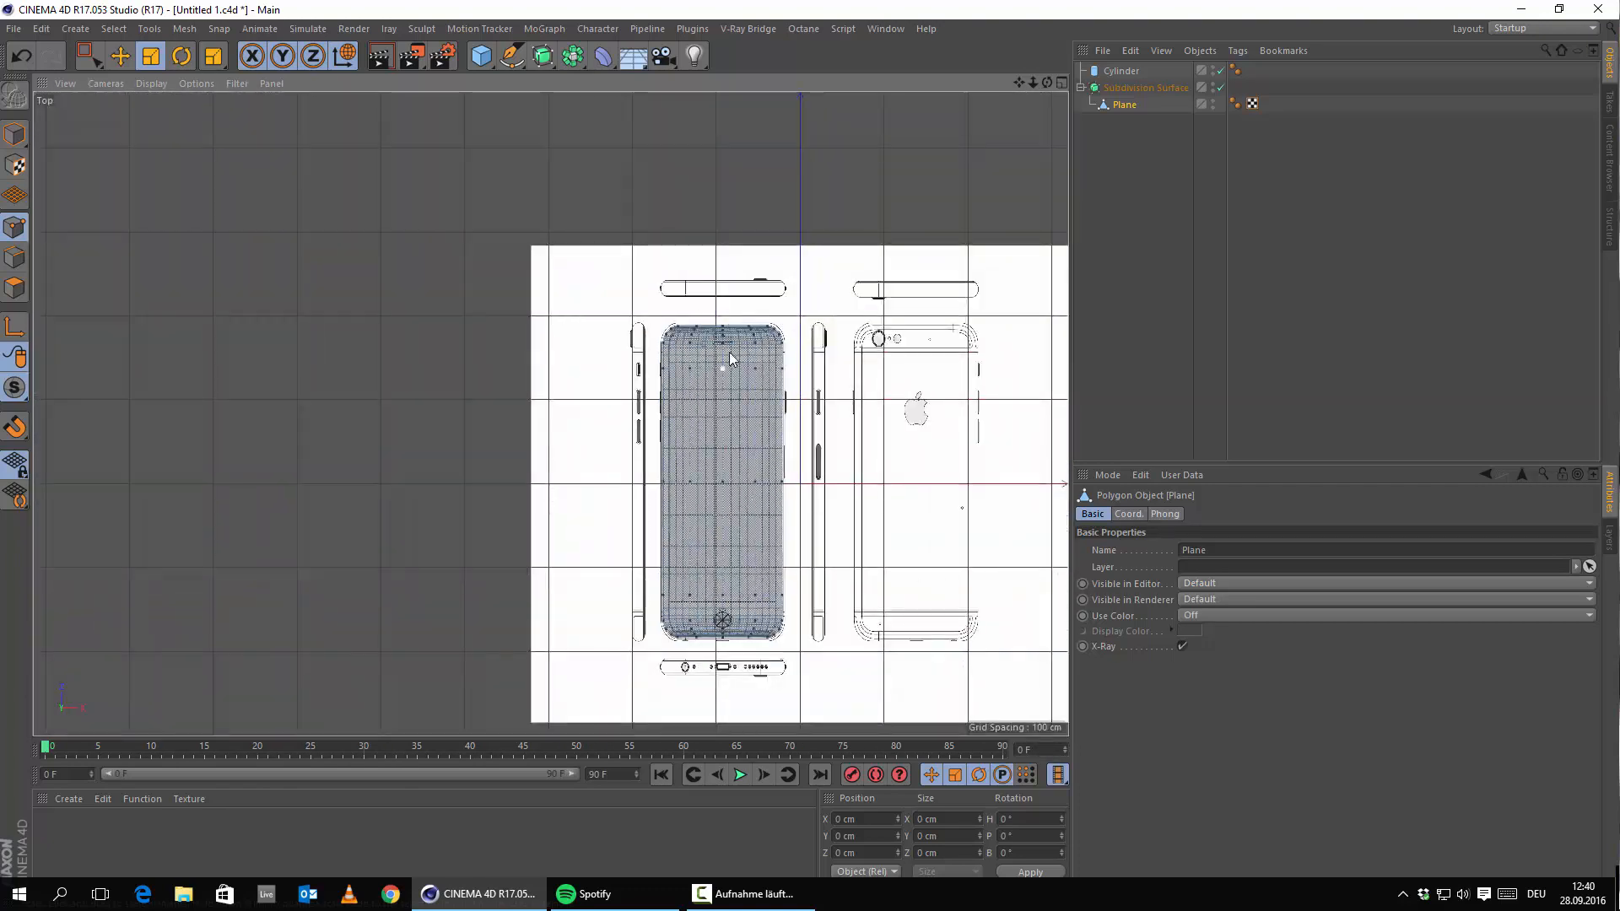
pyautogui.scroll(15, 682, 629)
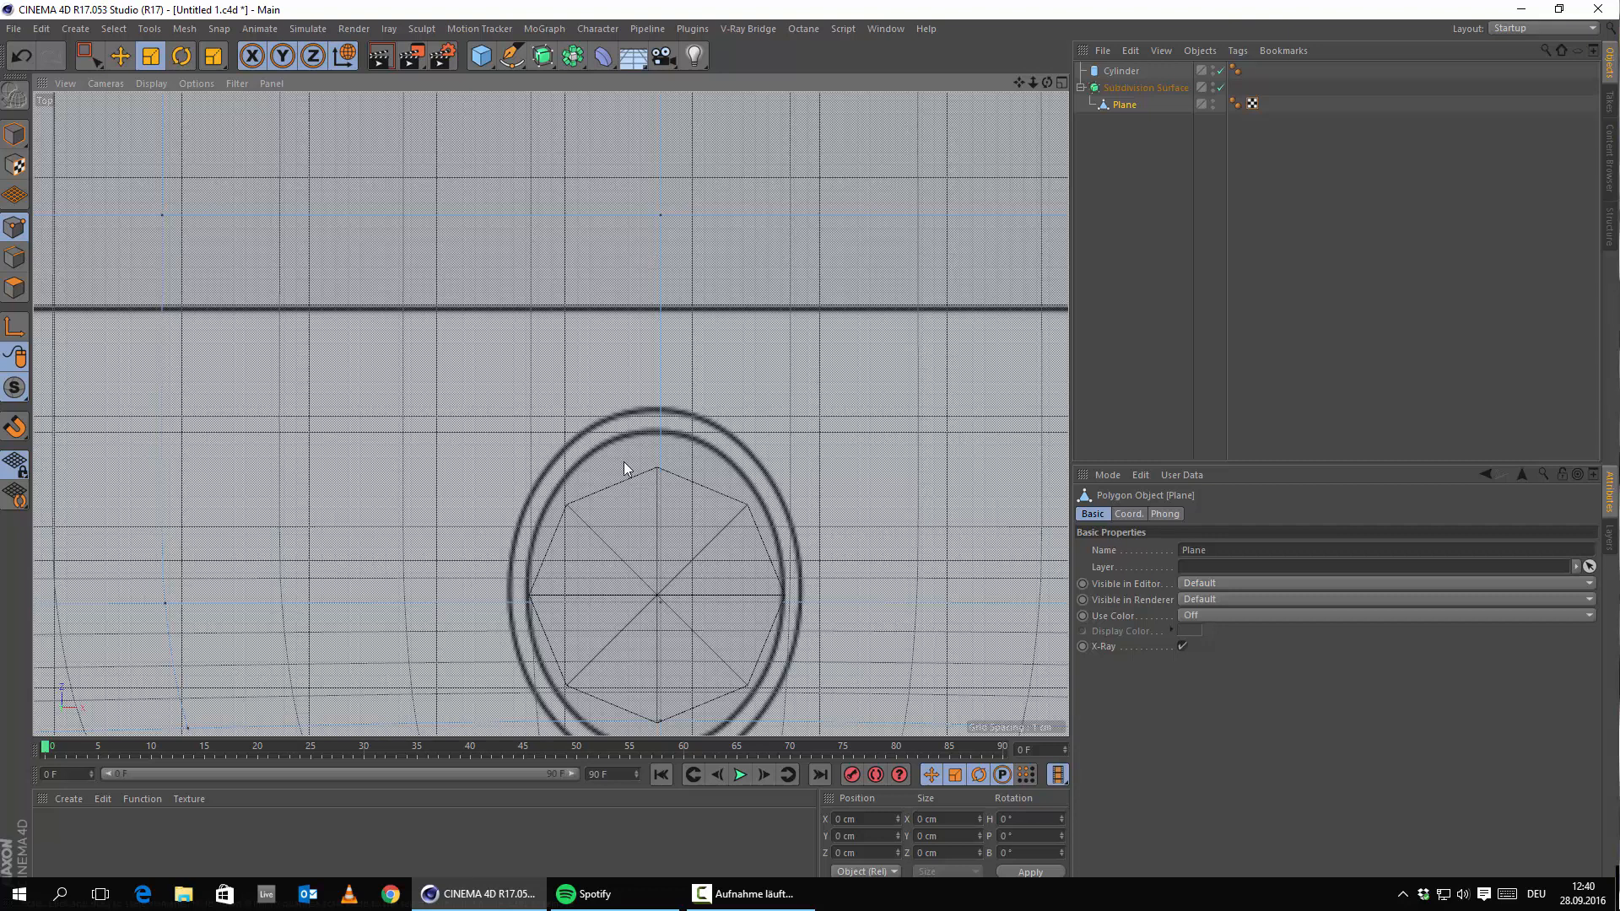
pyautogui.click(1105, 73)
pyautogui.click(121, 56)
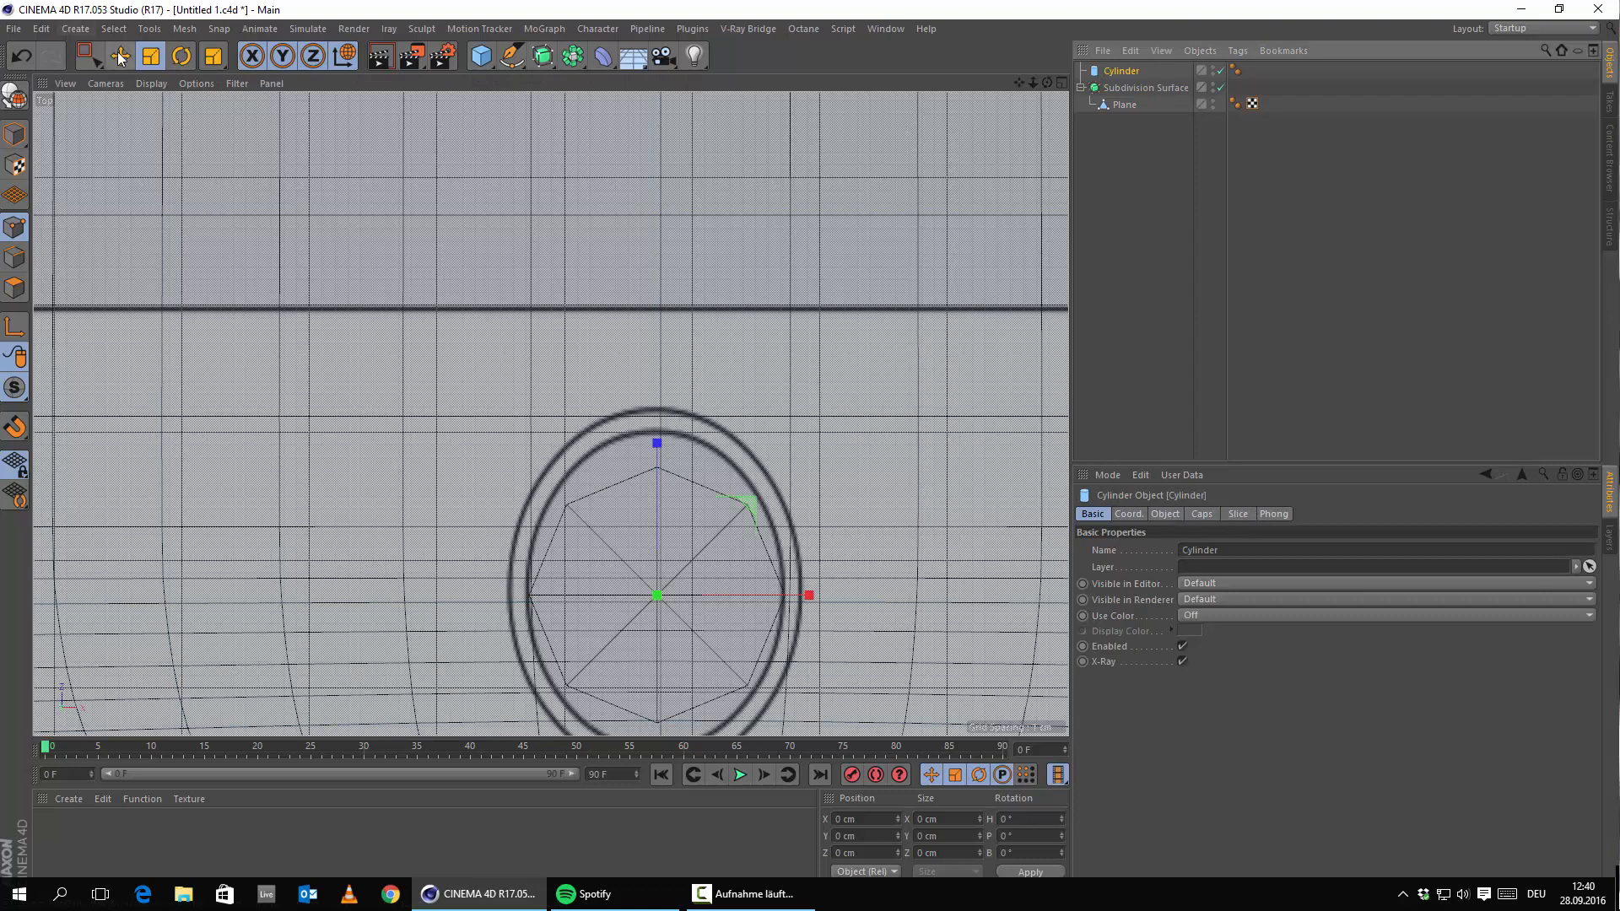
pyautogui.scroll(6, 751, 659)
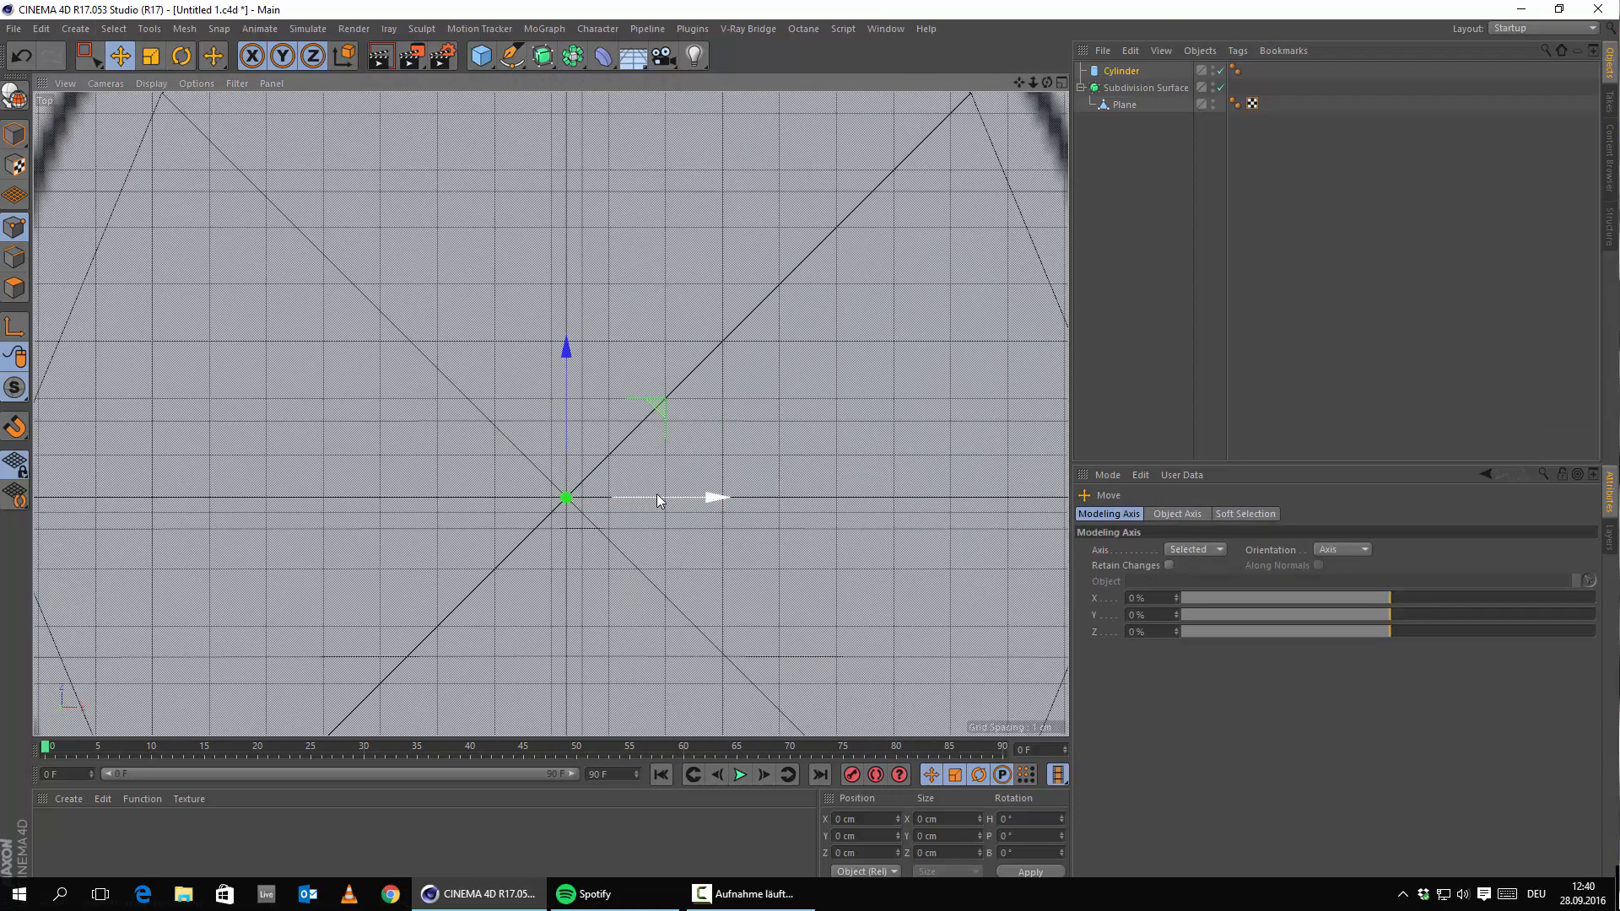
pyautogui.moveTo(661, 500)
pyautogui.mouseDown()
pyautogui.moveTo(621, 503)
pyautogui.moveTo(671, 503)
pyautogui.mouseUp()
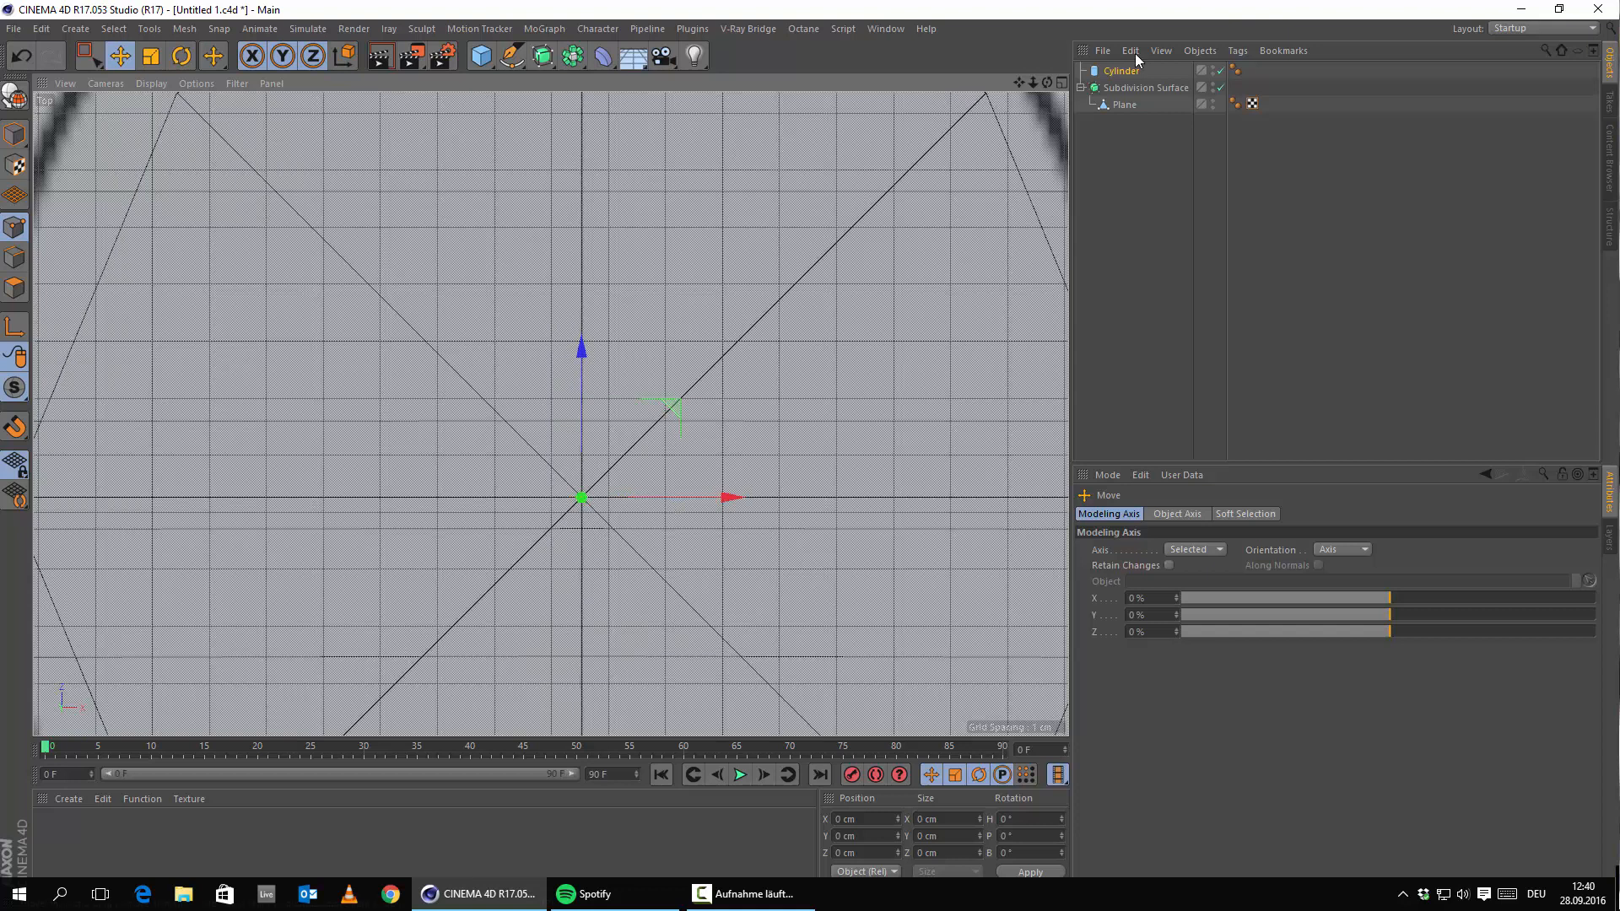
pyautogui.click(1126, 104)
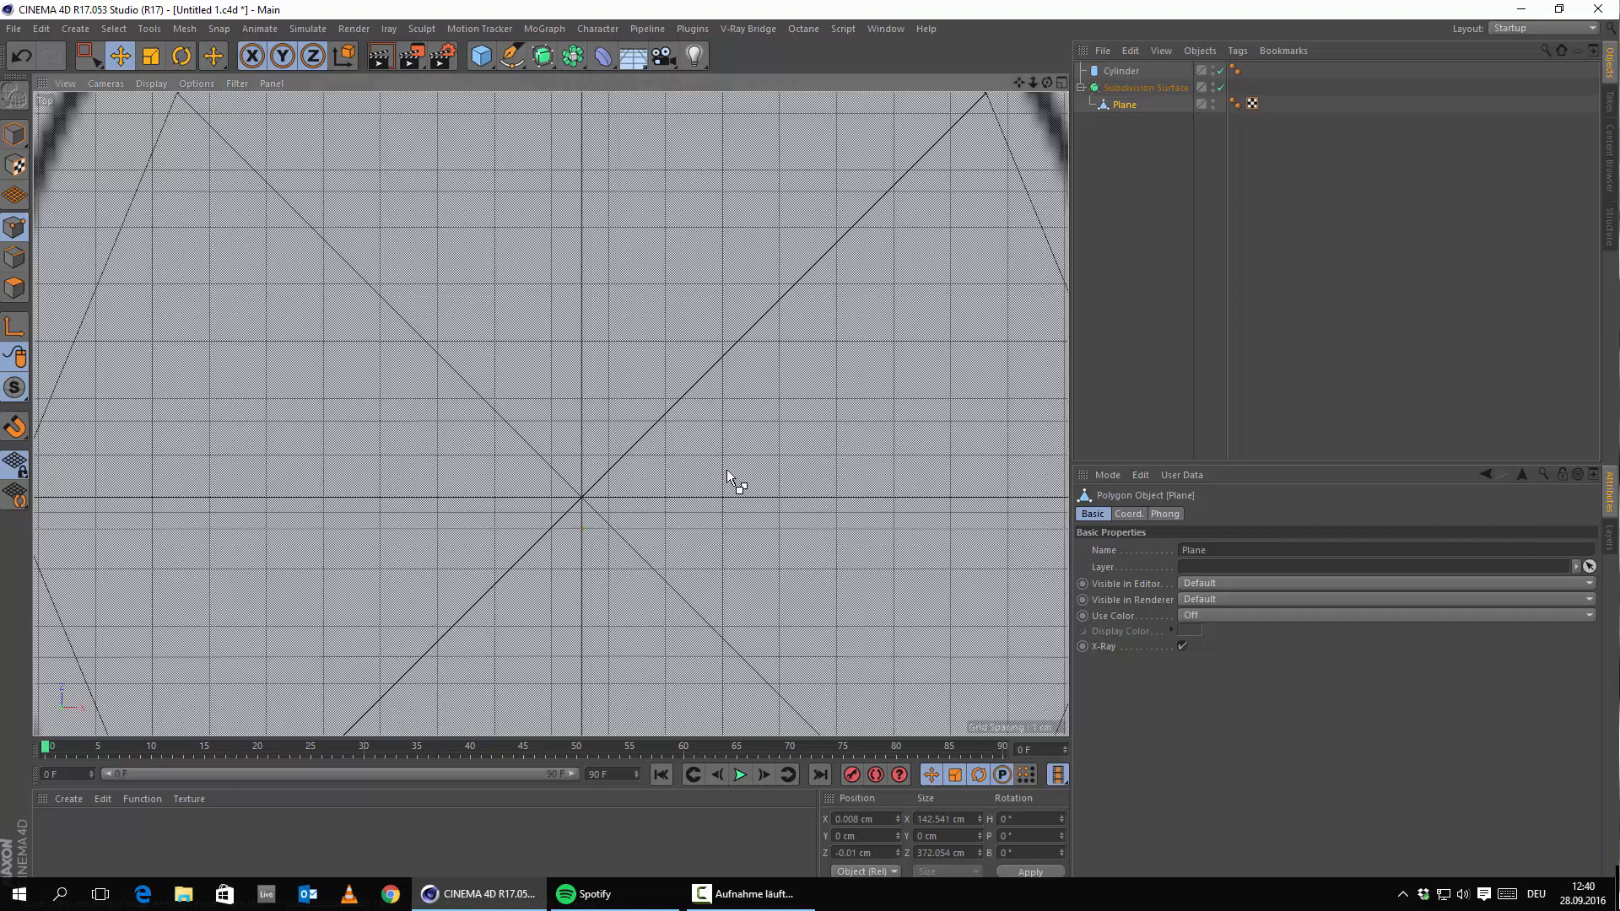
pyautogui.scroll(-2, 631, 472)
pyautogui.scroll(-4, 642, 474)
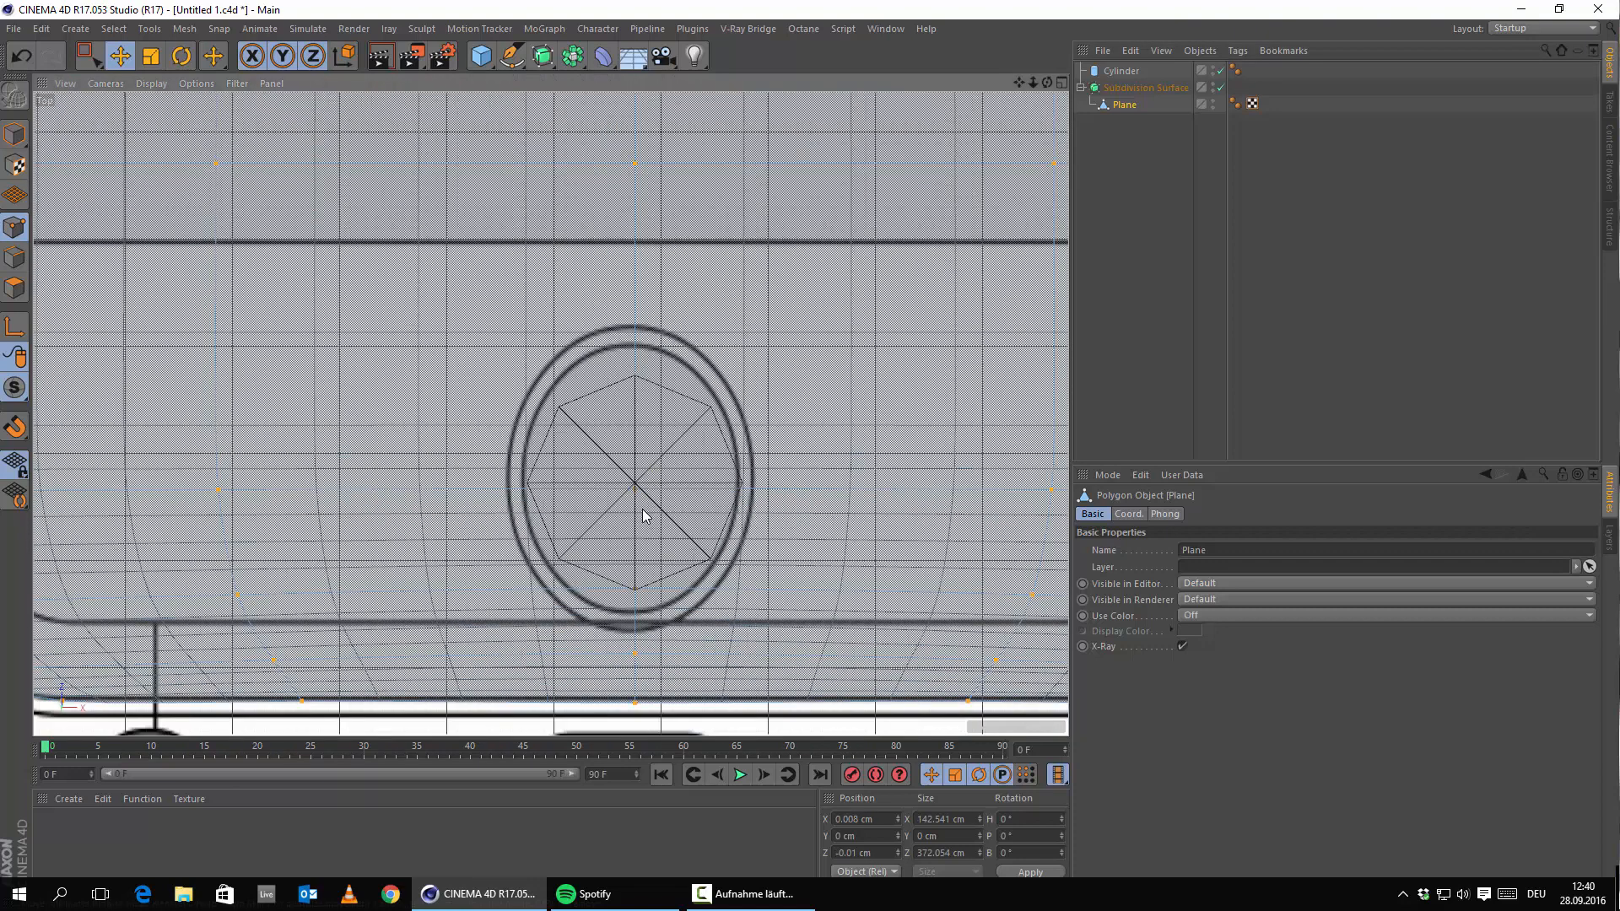
pyautogui.scroll(4, 646, 516)
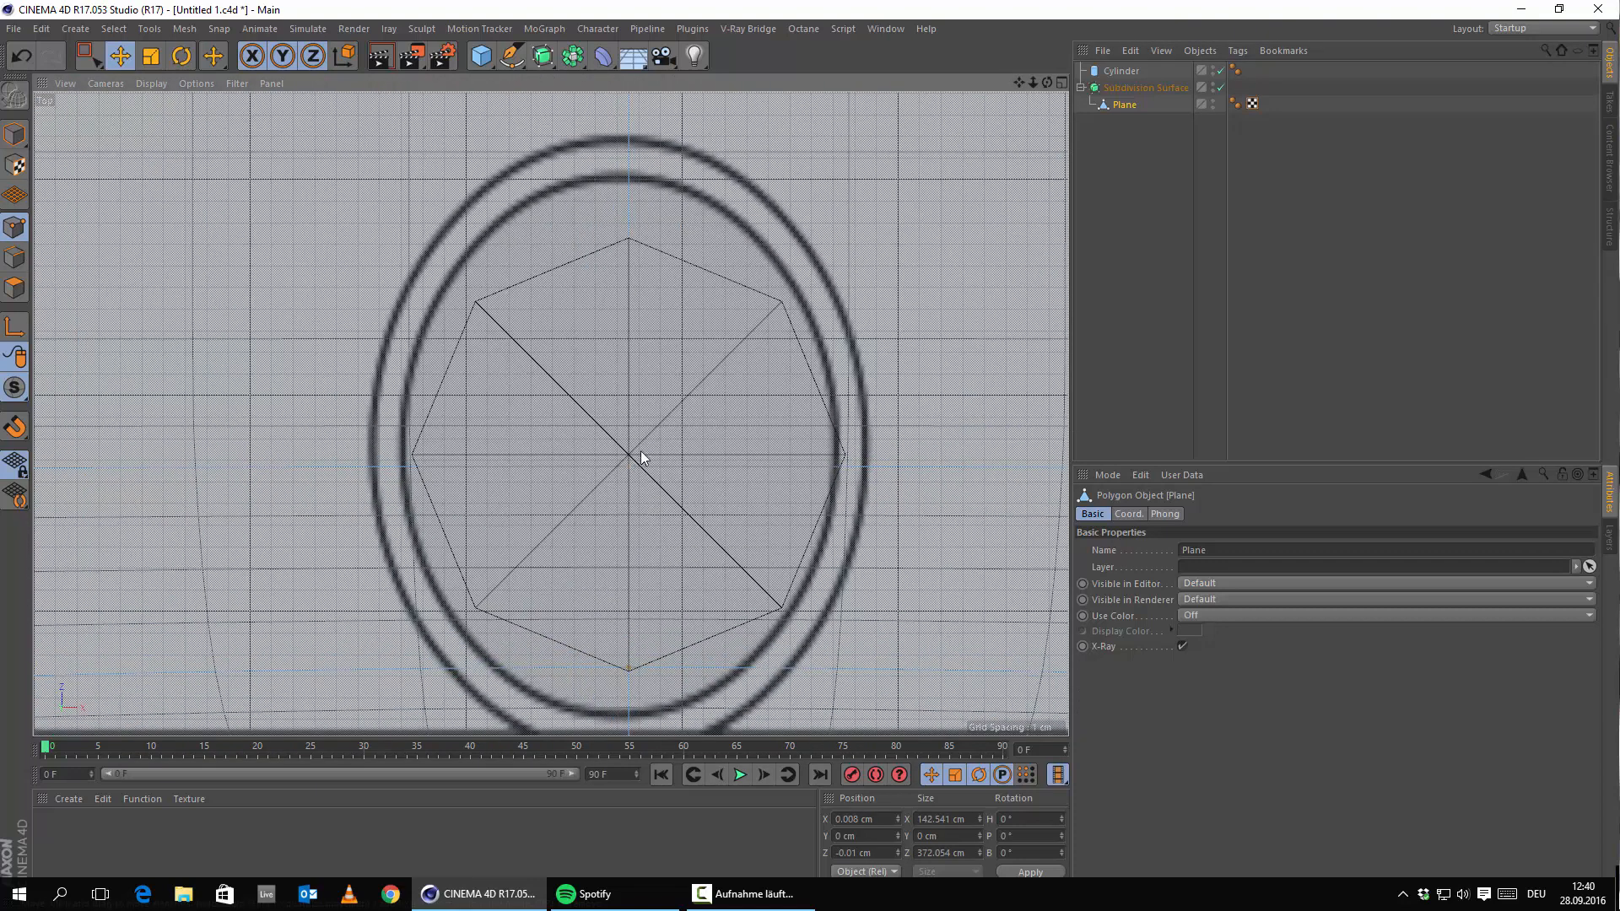
pyautogui.click(1121, 70)
pyautogui.scroll(5, 590, 387)
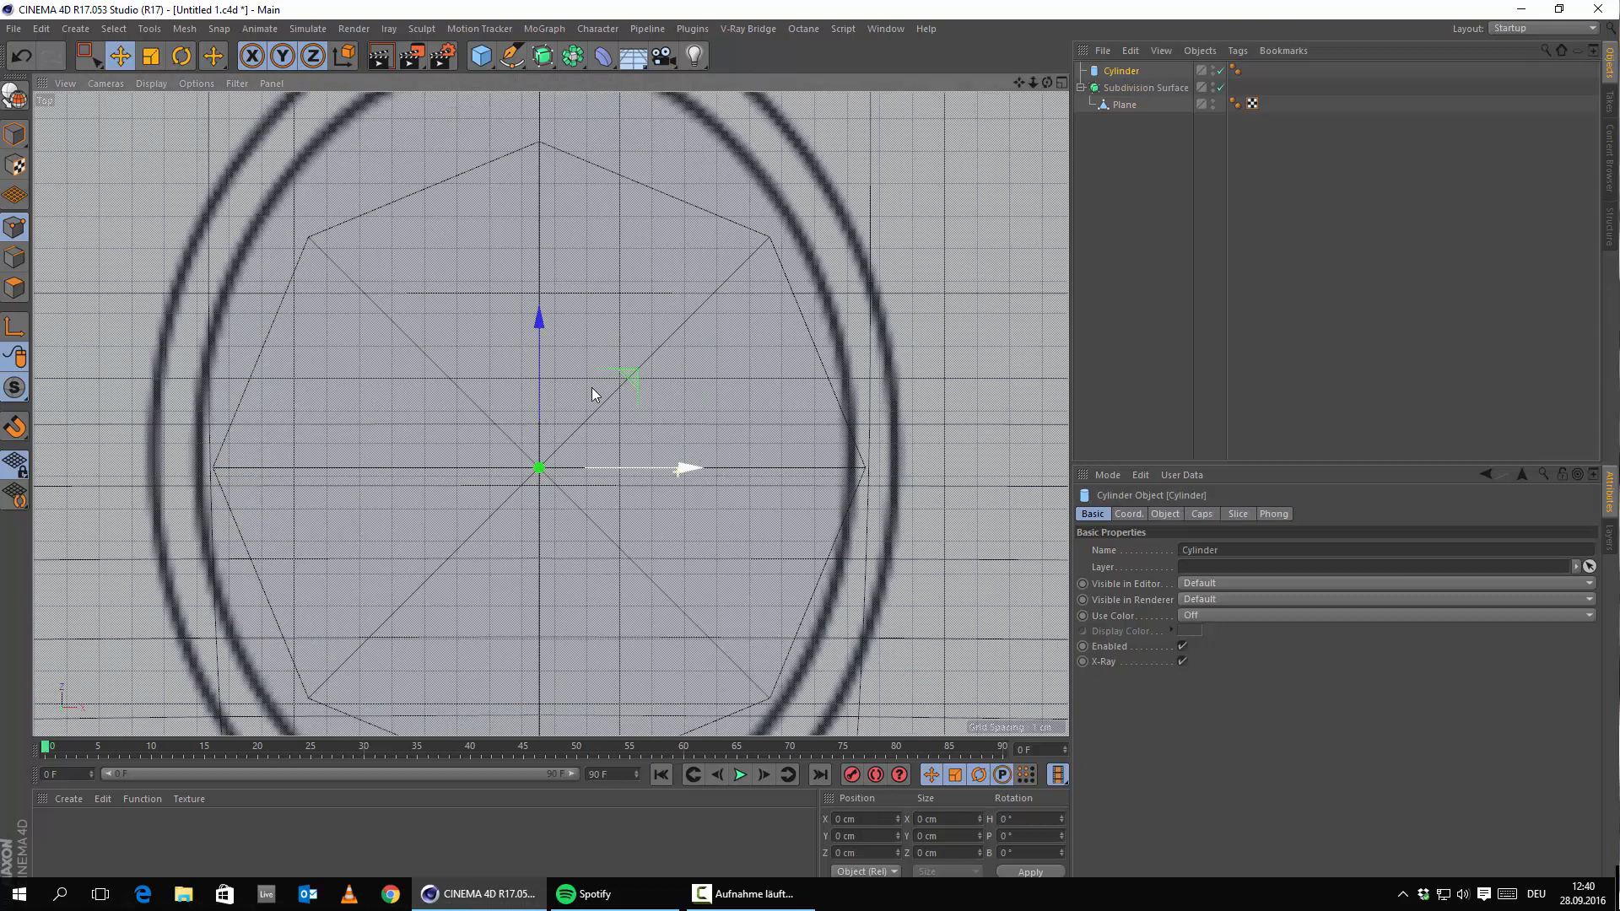
pyautogui.moveTo(537, 314); pyautogui.dragTo(540, 334)
pyautogui.click(1125, 104)
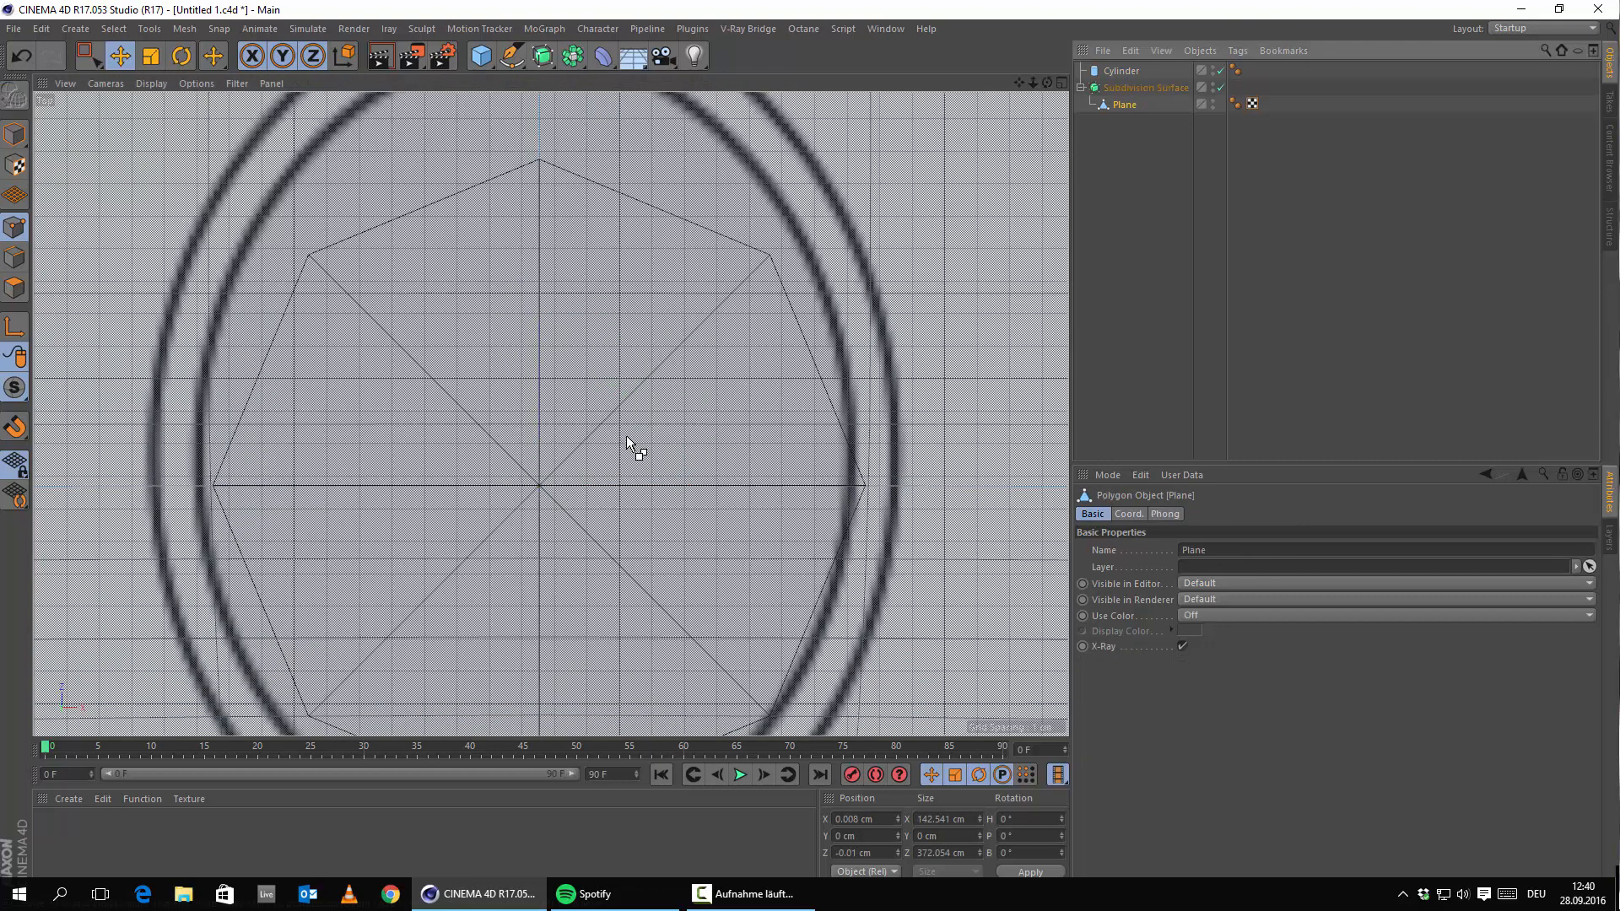
pyautogui.scroll(-8, 626, 346)
pyautogui.scroll(4, 616, 409)
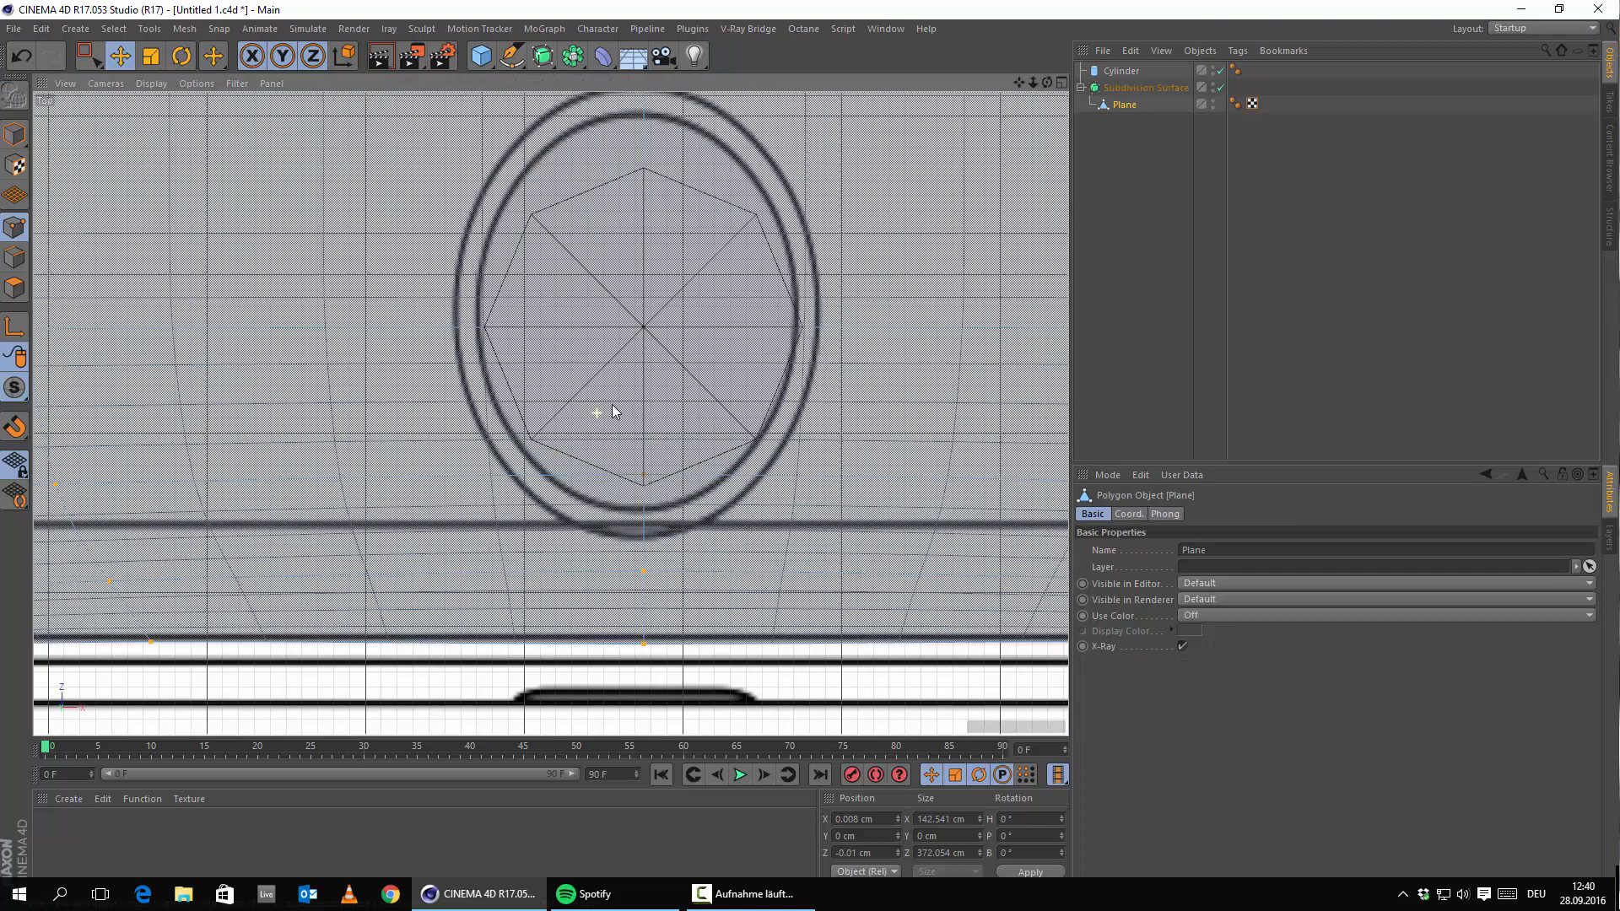
pyautogui.keyDown('alt'); pyautogui.moveTo(676, 340); pyautogui.dragTo(658, 494, button='middle'); pyautogui.keyUp('alt')
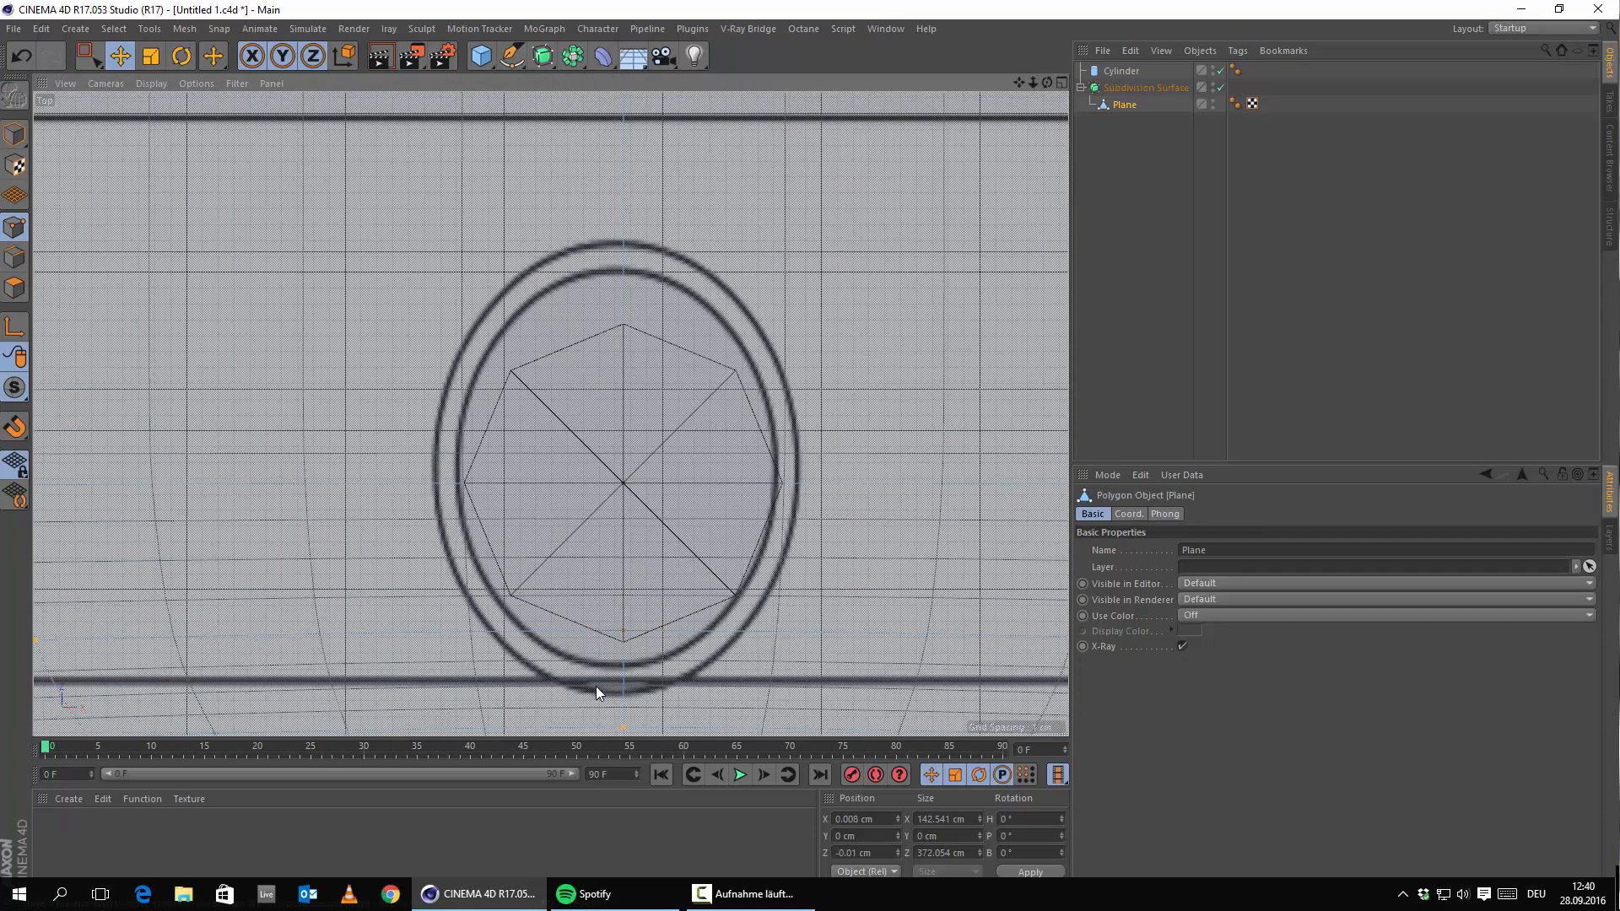
pyautogui.scroll(2, 531, 561)
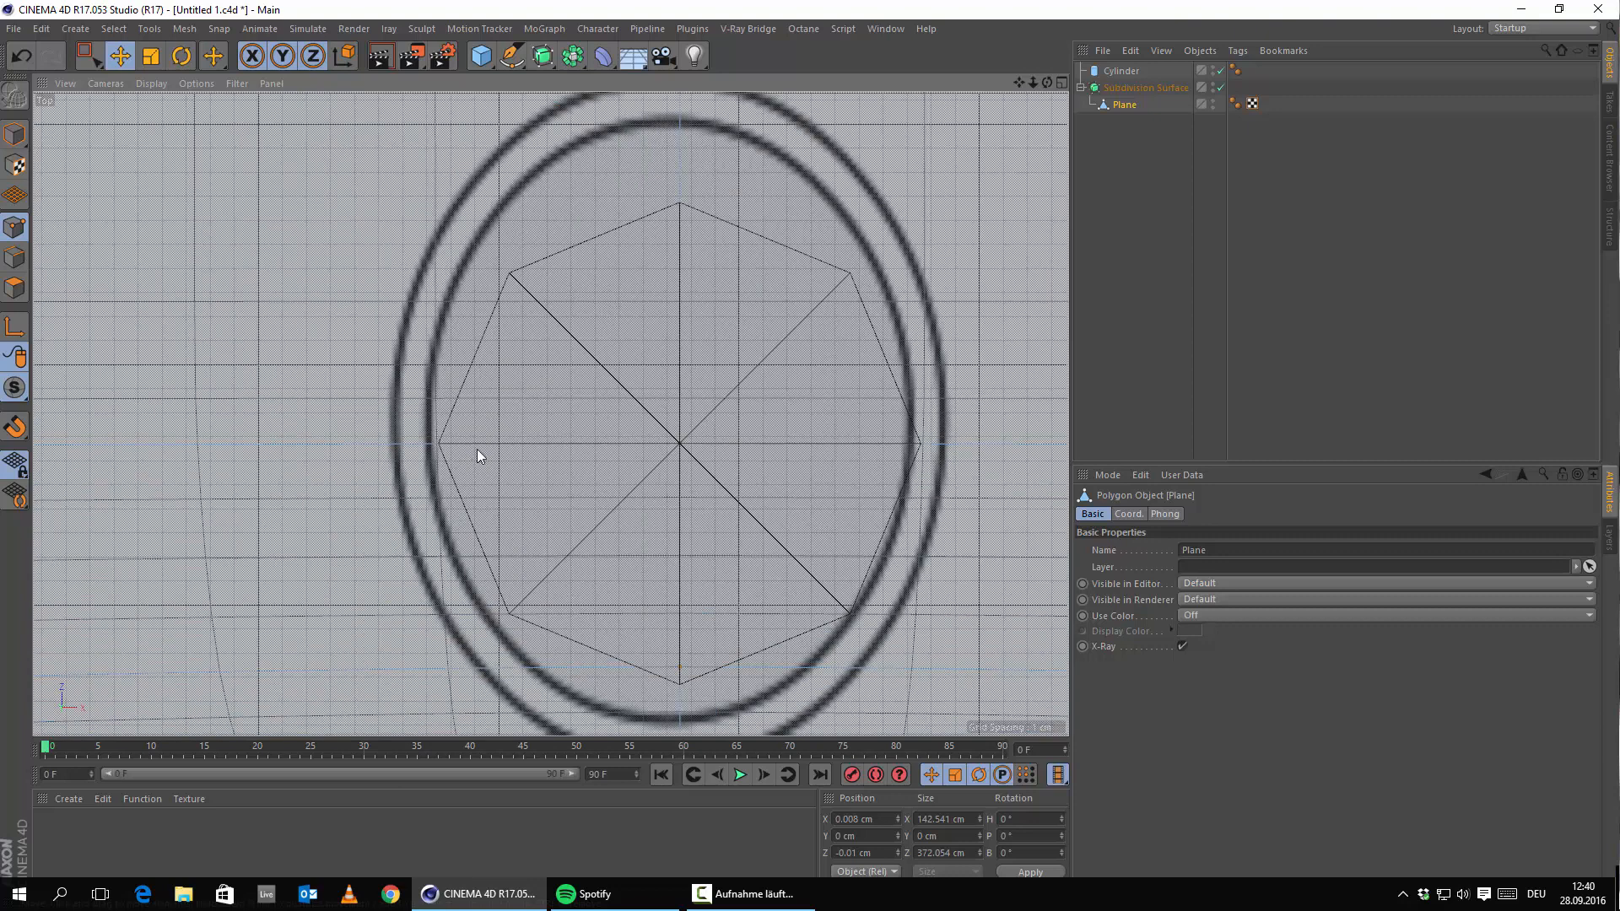
pyautogui.scroll(-5, 506, 454)
pyautogui.scroll(-4, 764, 422)
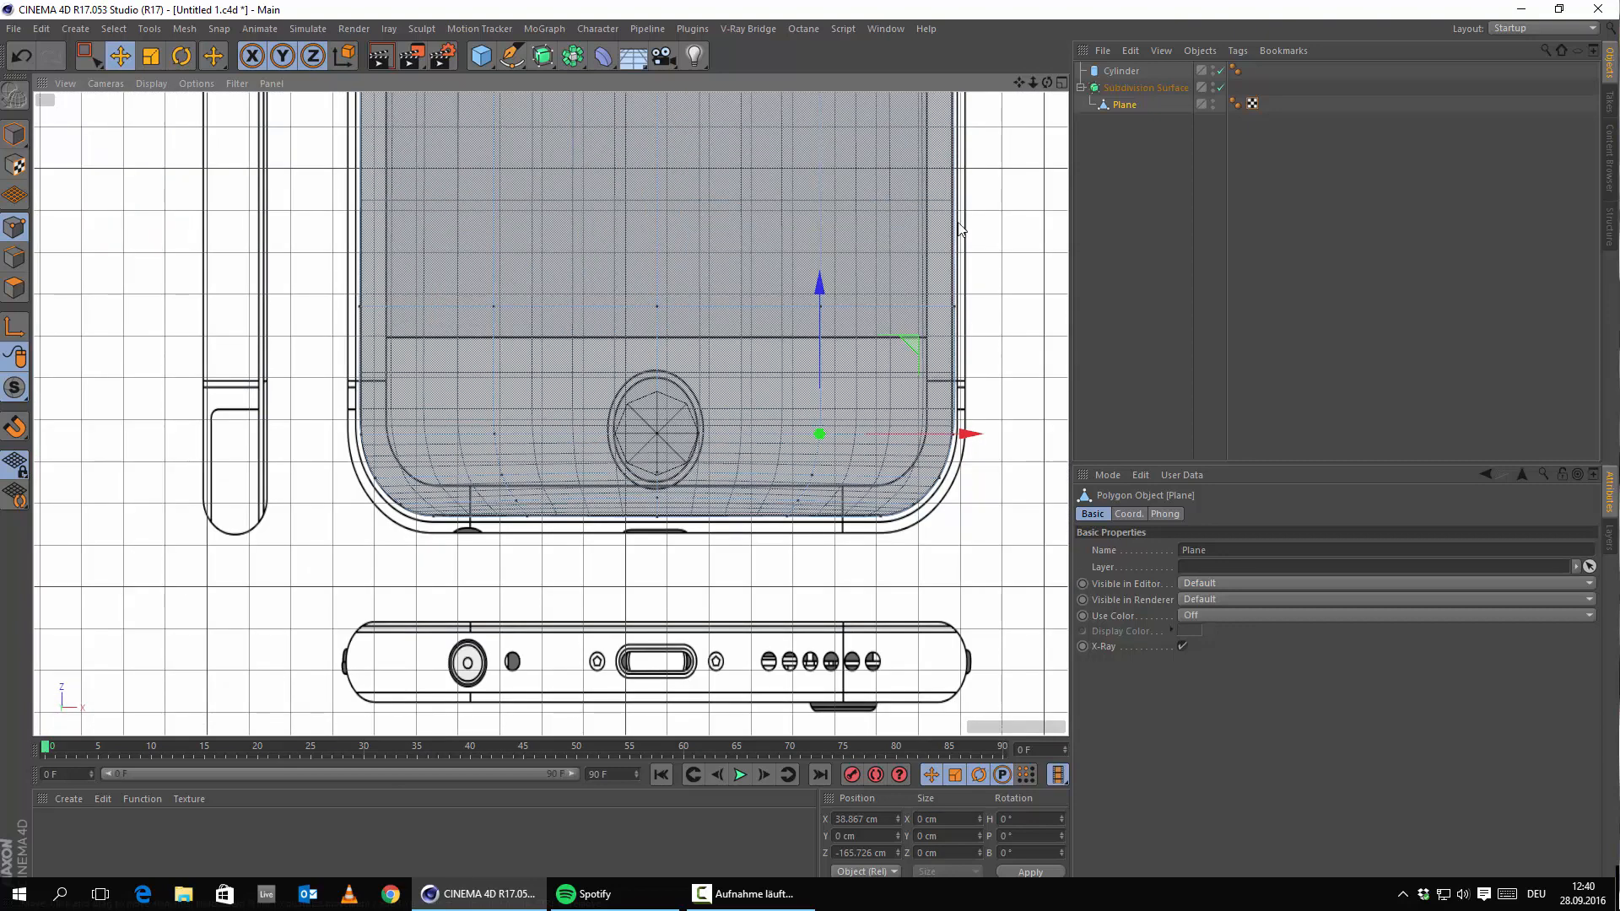
# Cut two vertical edge loops with the Knife, one on each side of the home button.
pyautogui.rightClick(594, 276)
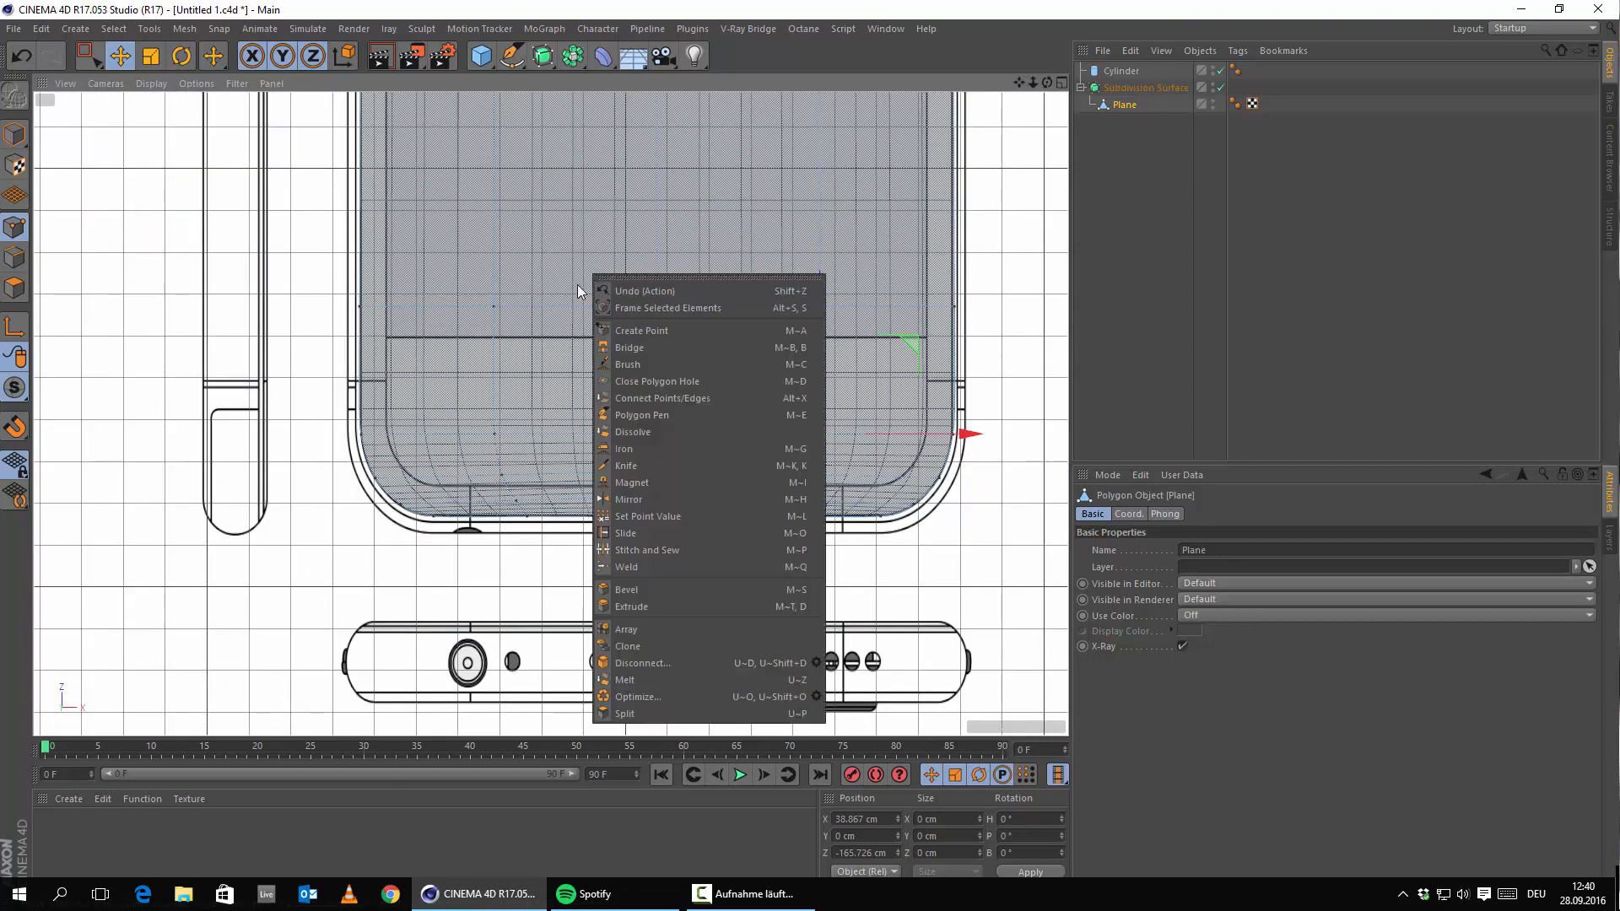
pyautogui.click(651, 456)
pyautogui.scroll(4, 565, 478)
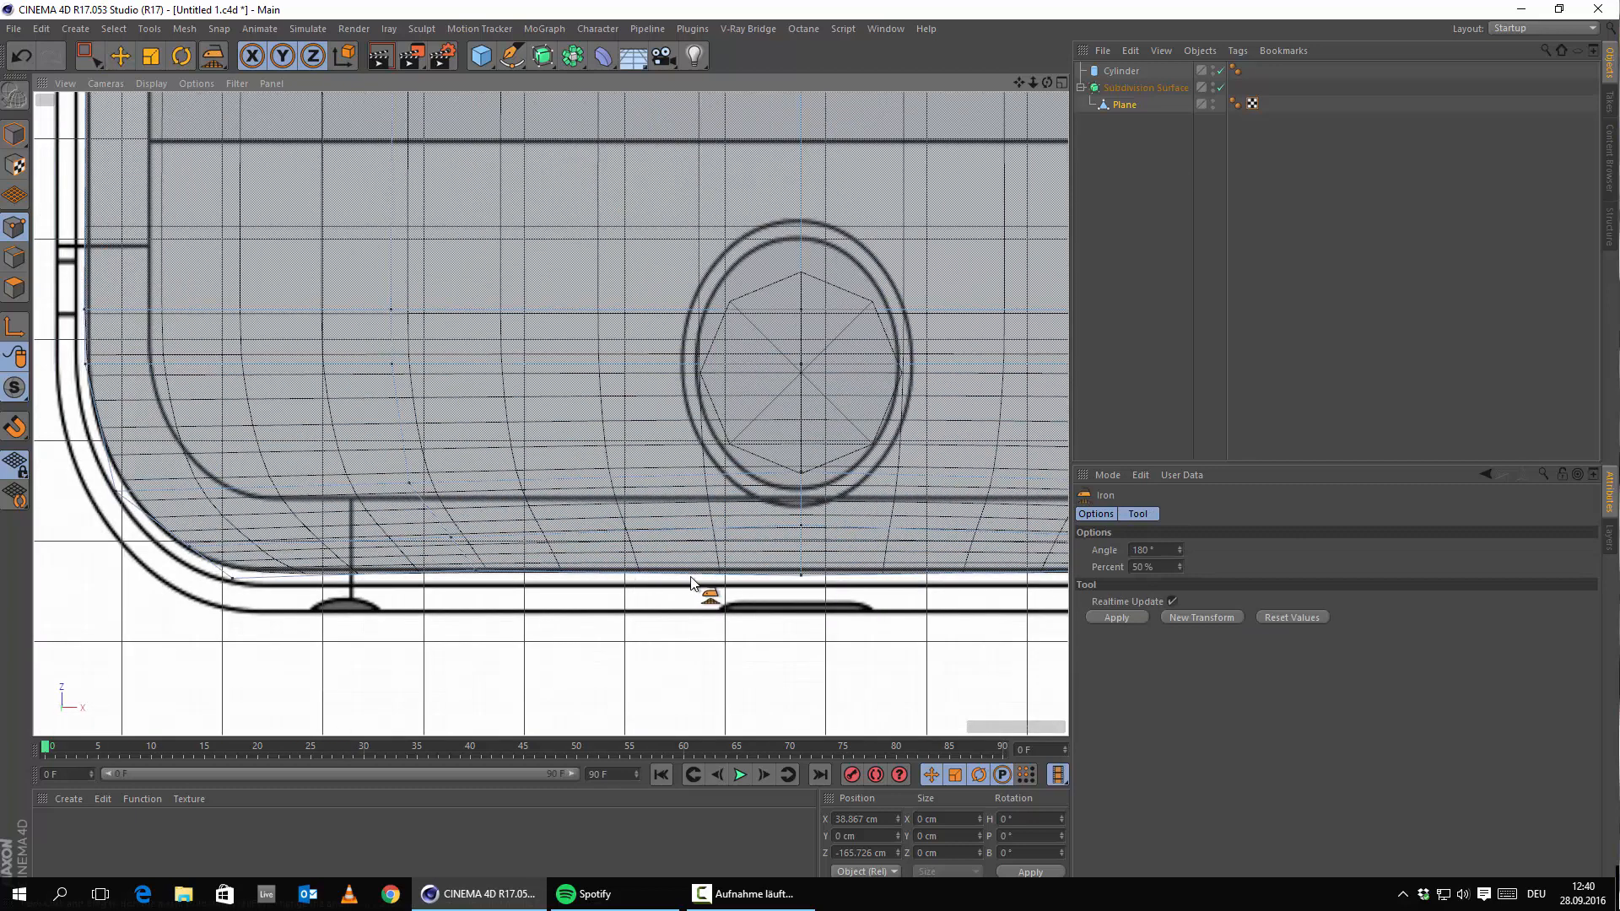
pyautogui.rightClick(840, 391)
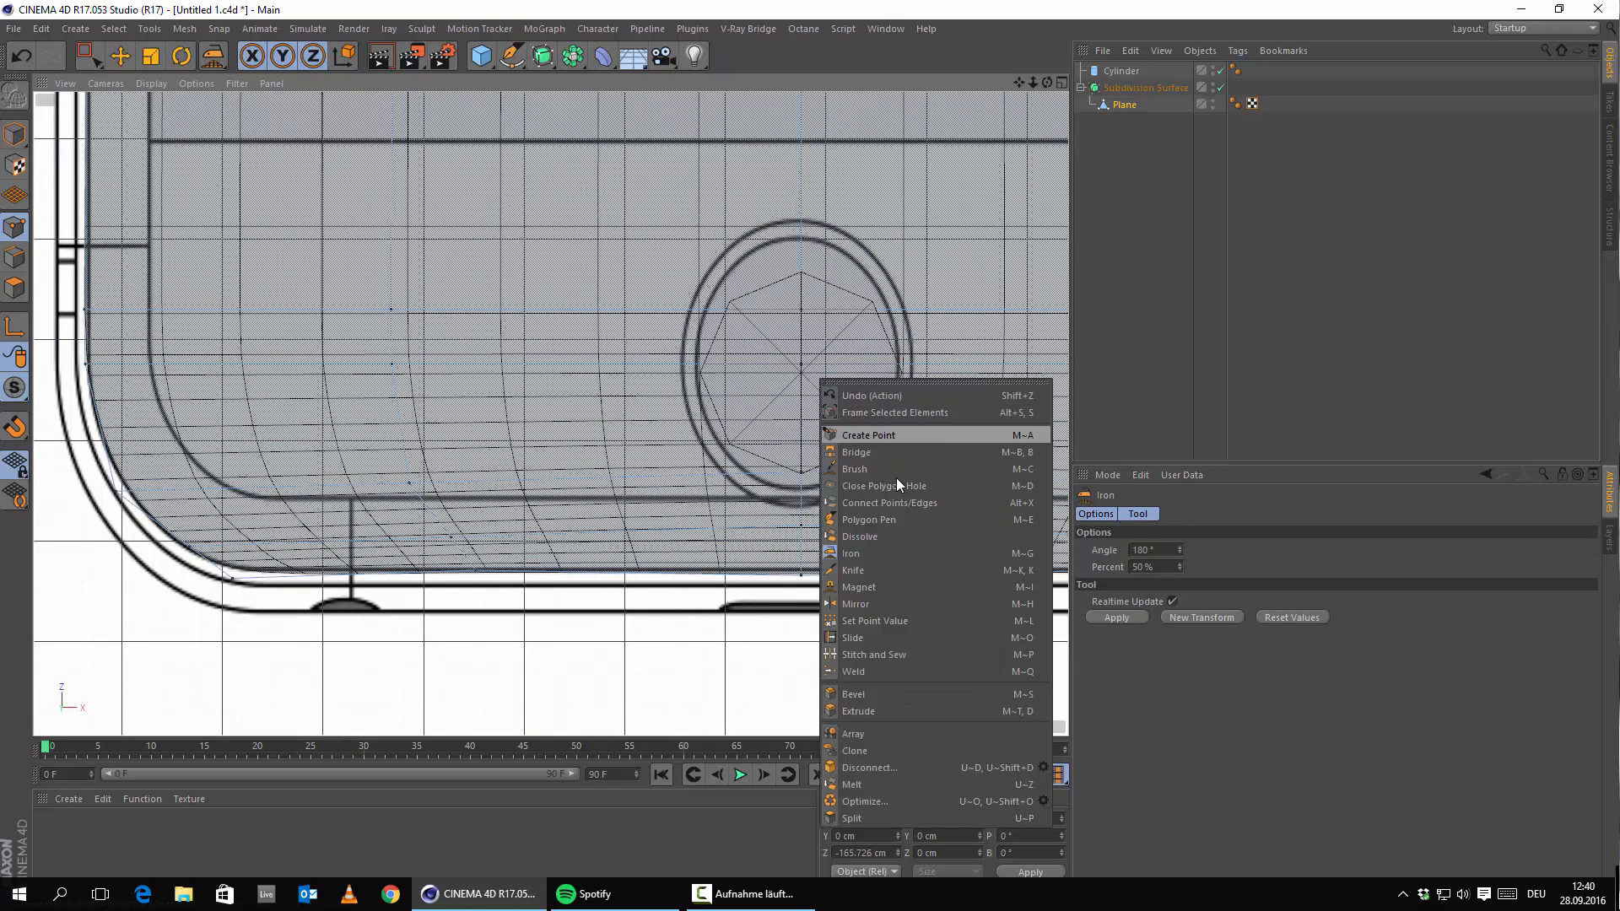
pyautogui.click(871, 569)
pyautogui.scroll(1, 682, 496)
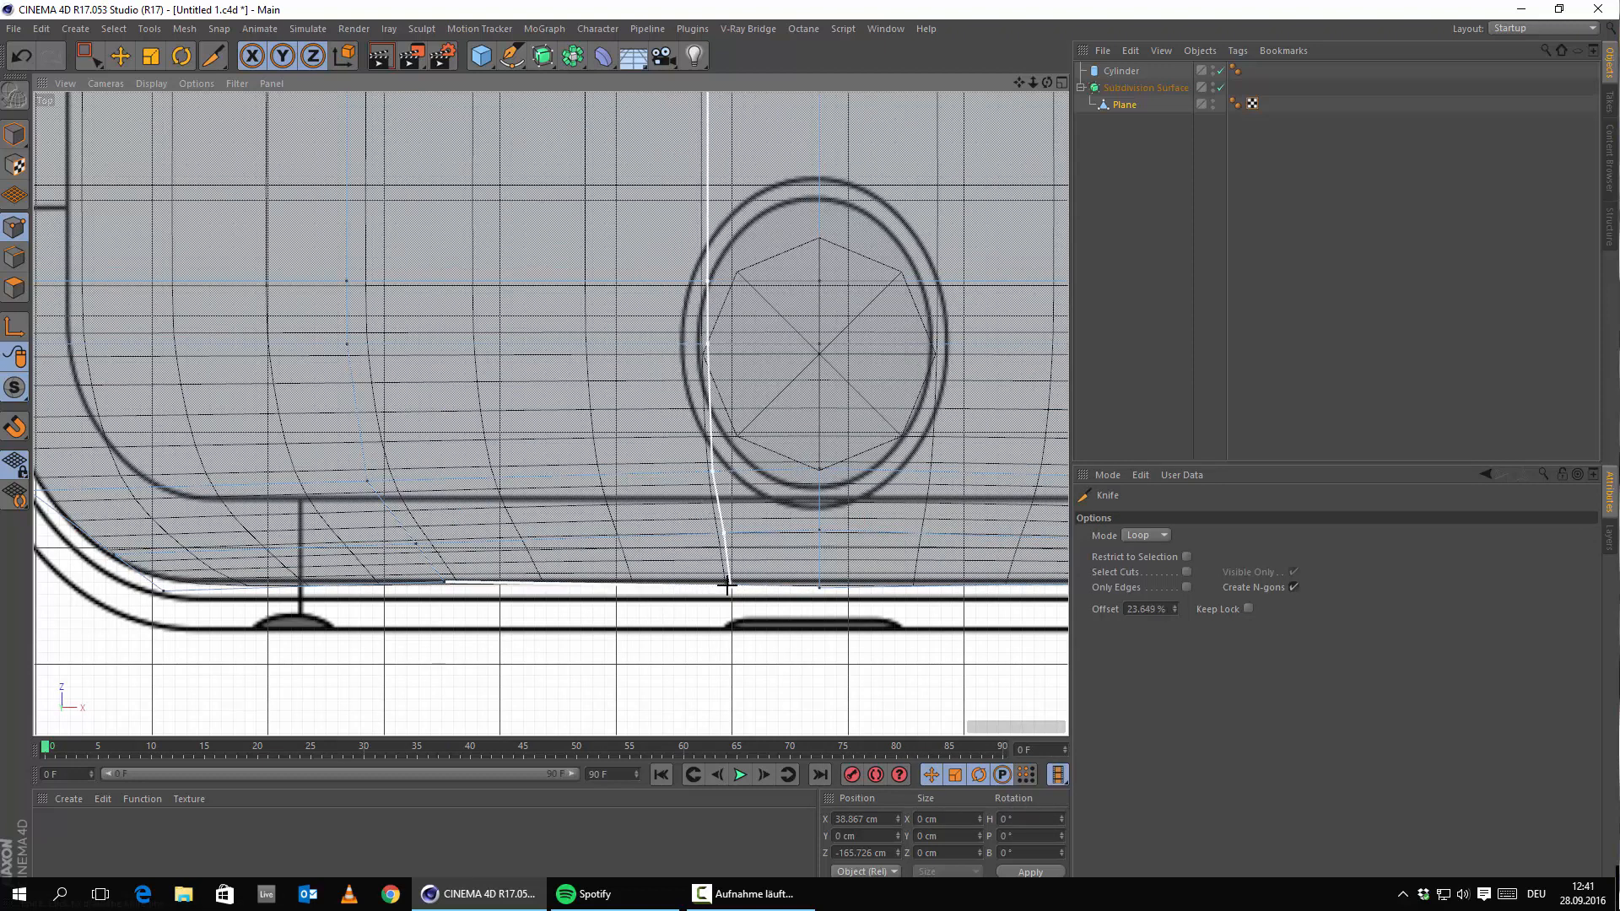
pyautogui.click(727, 584)
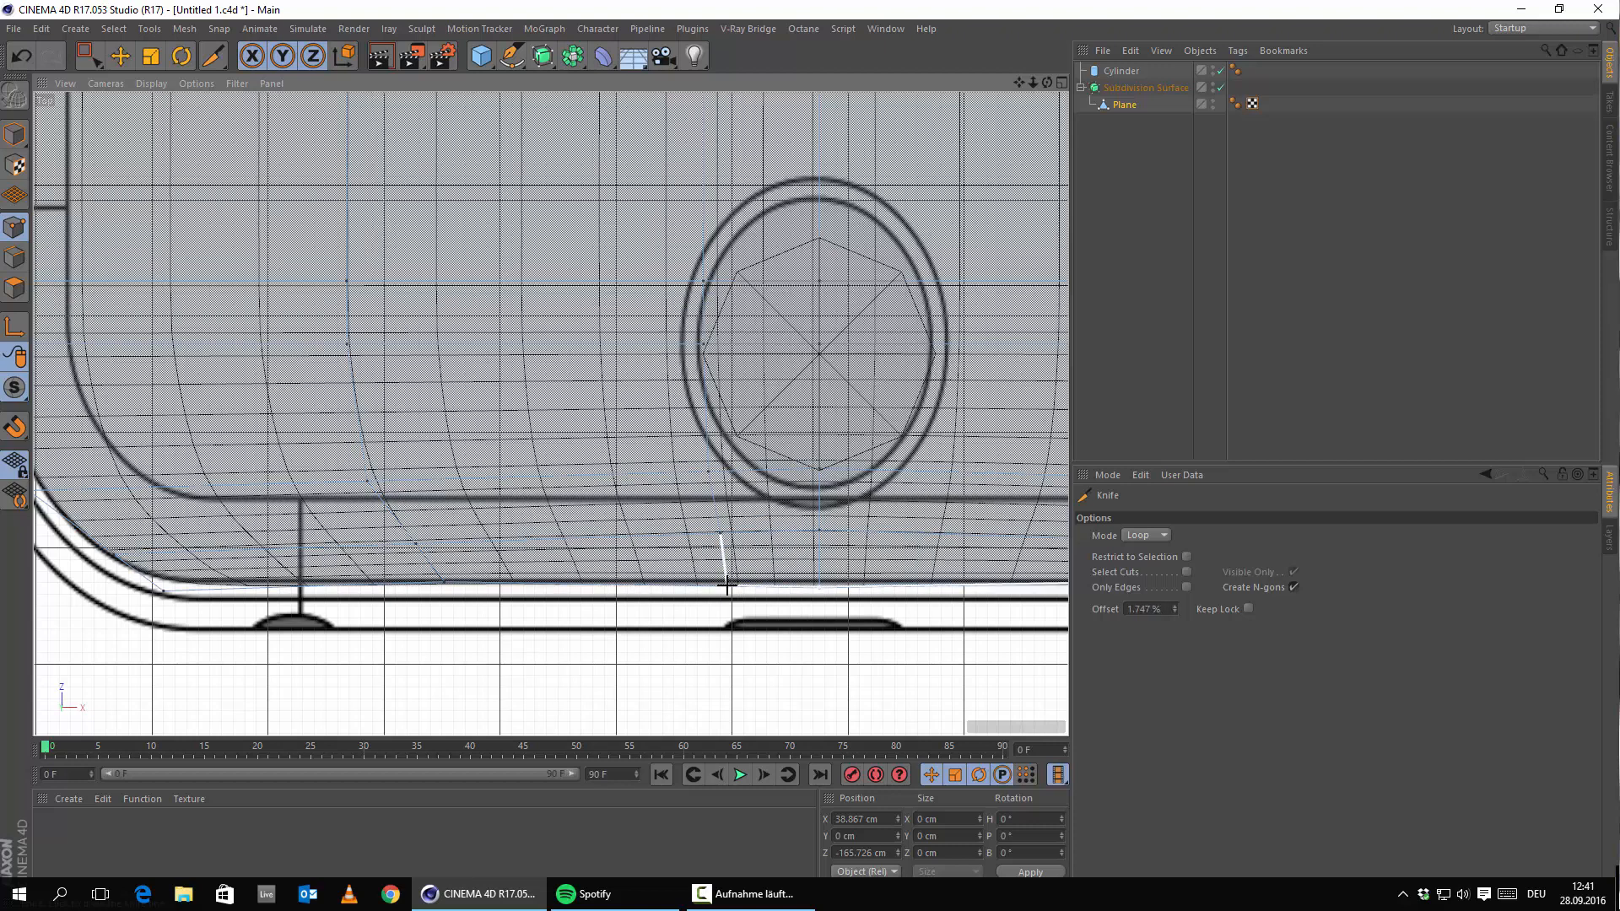
pyautogui.keyDown('alt'); pyautogui.moveTo(735, 506); pyautogui.dragTo(622, 565, button='middle'); pyautogui.keyUp('alt')
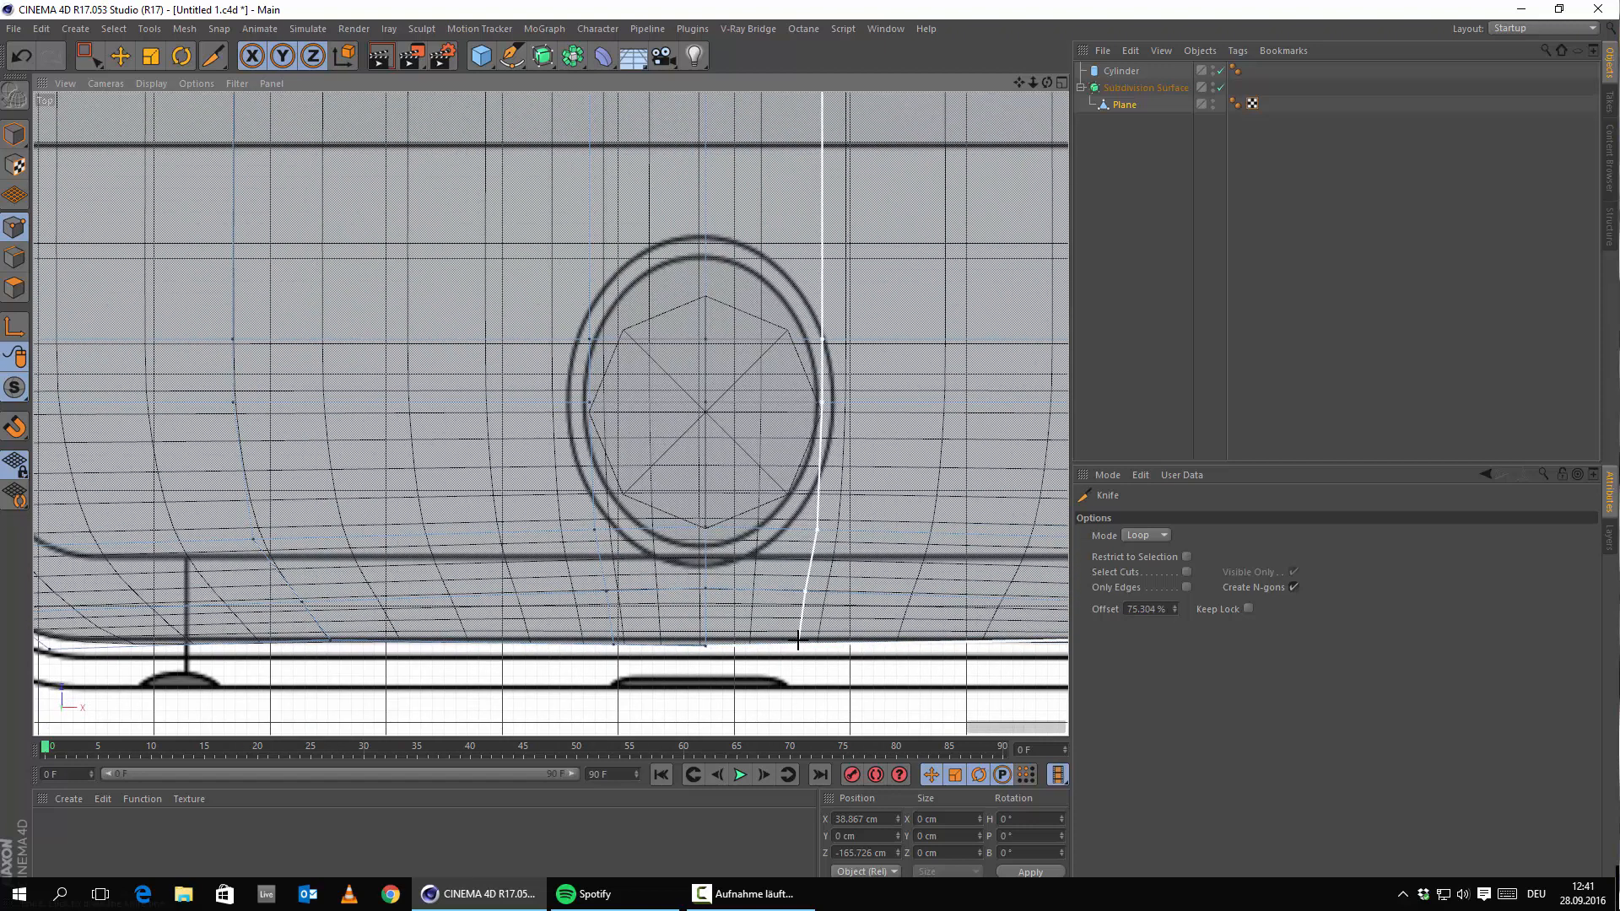
pyautogui.click(798, 641)
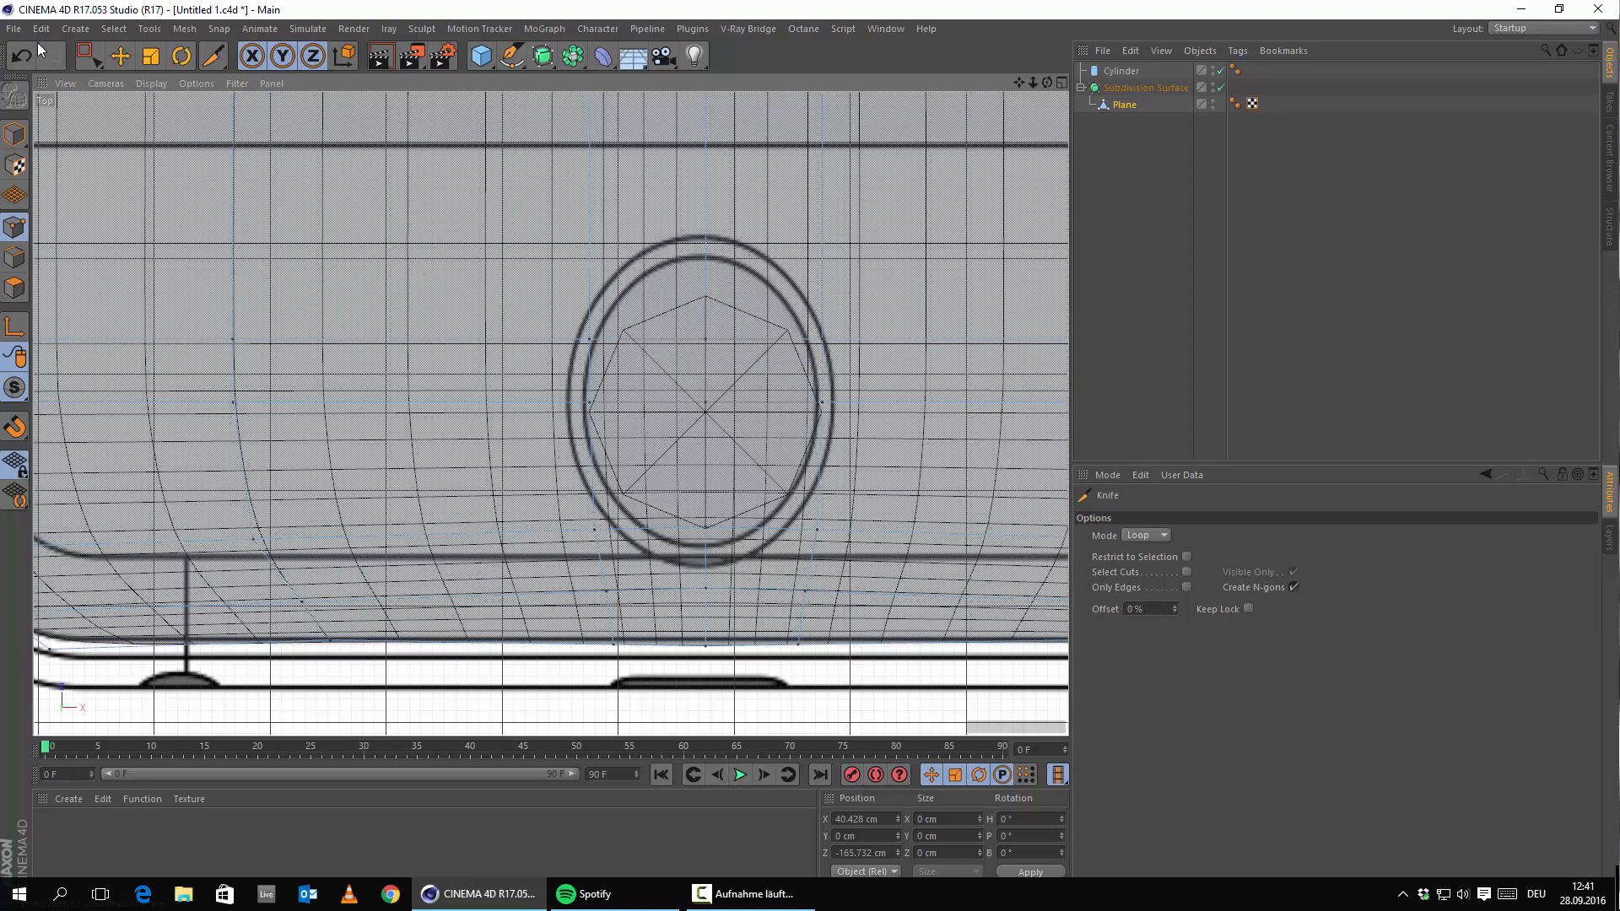
# Move the Plane out of the Subdivision Surface and maximize the perspective view.
pyautogui.click(119, 55)
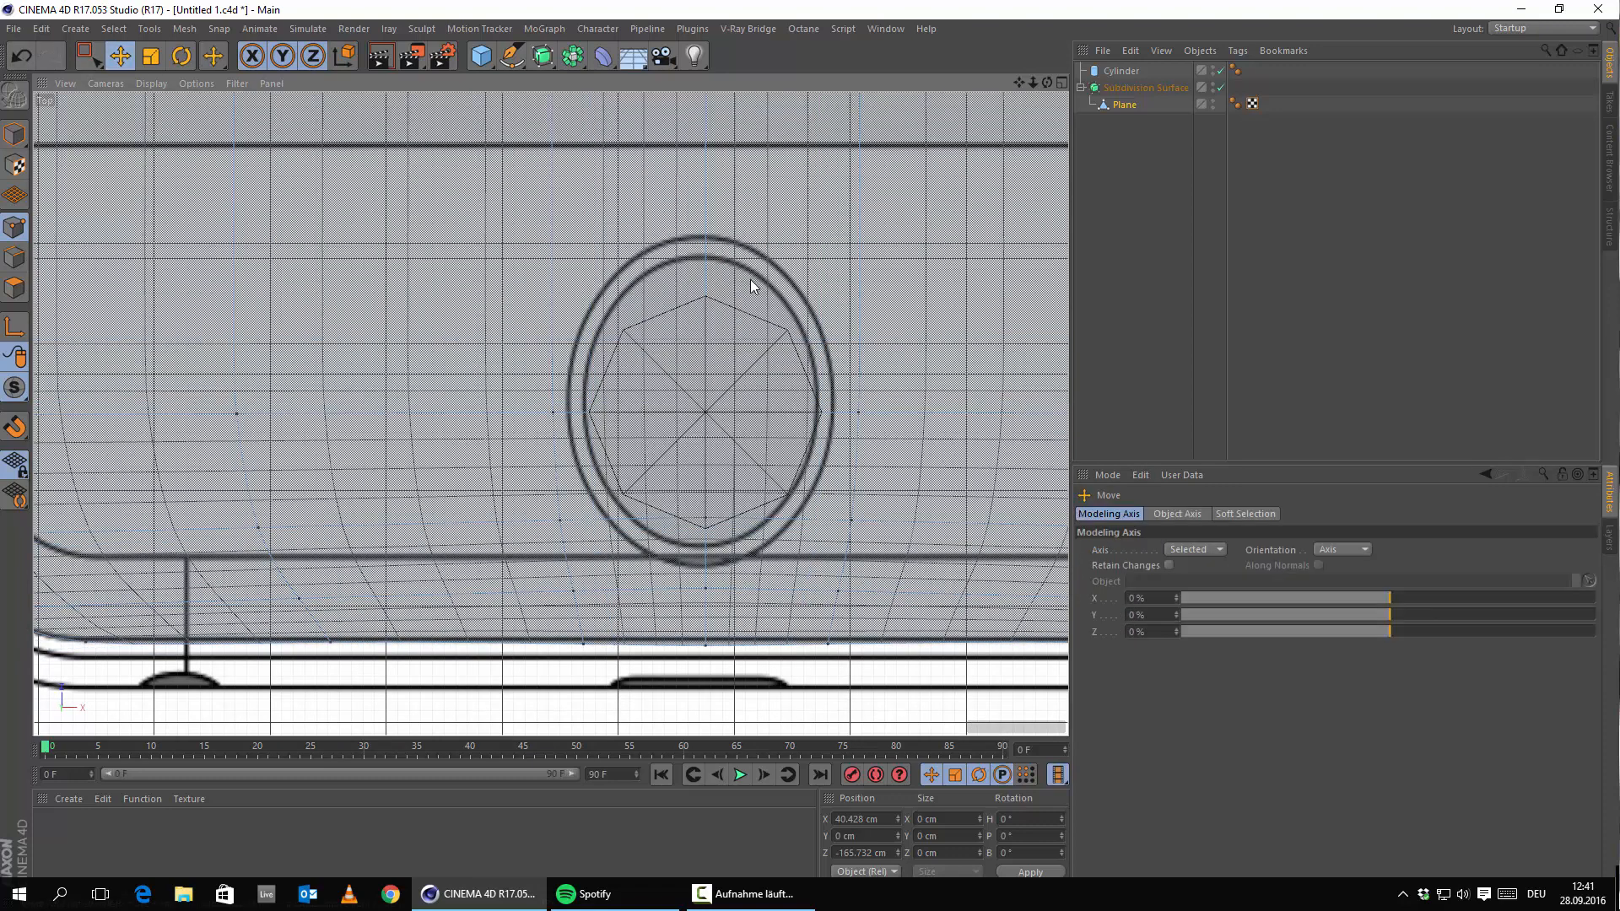
pyautogui.scroll(3, 752, 285)
pyautogui.click(1110, 104)
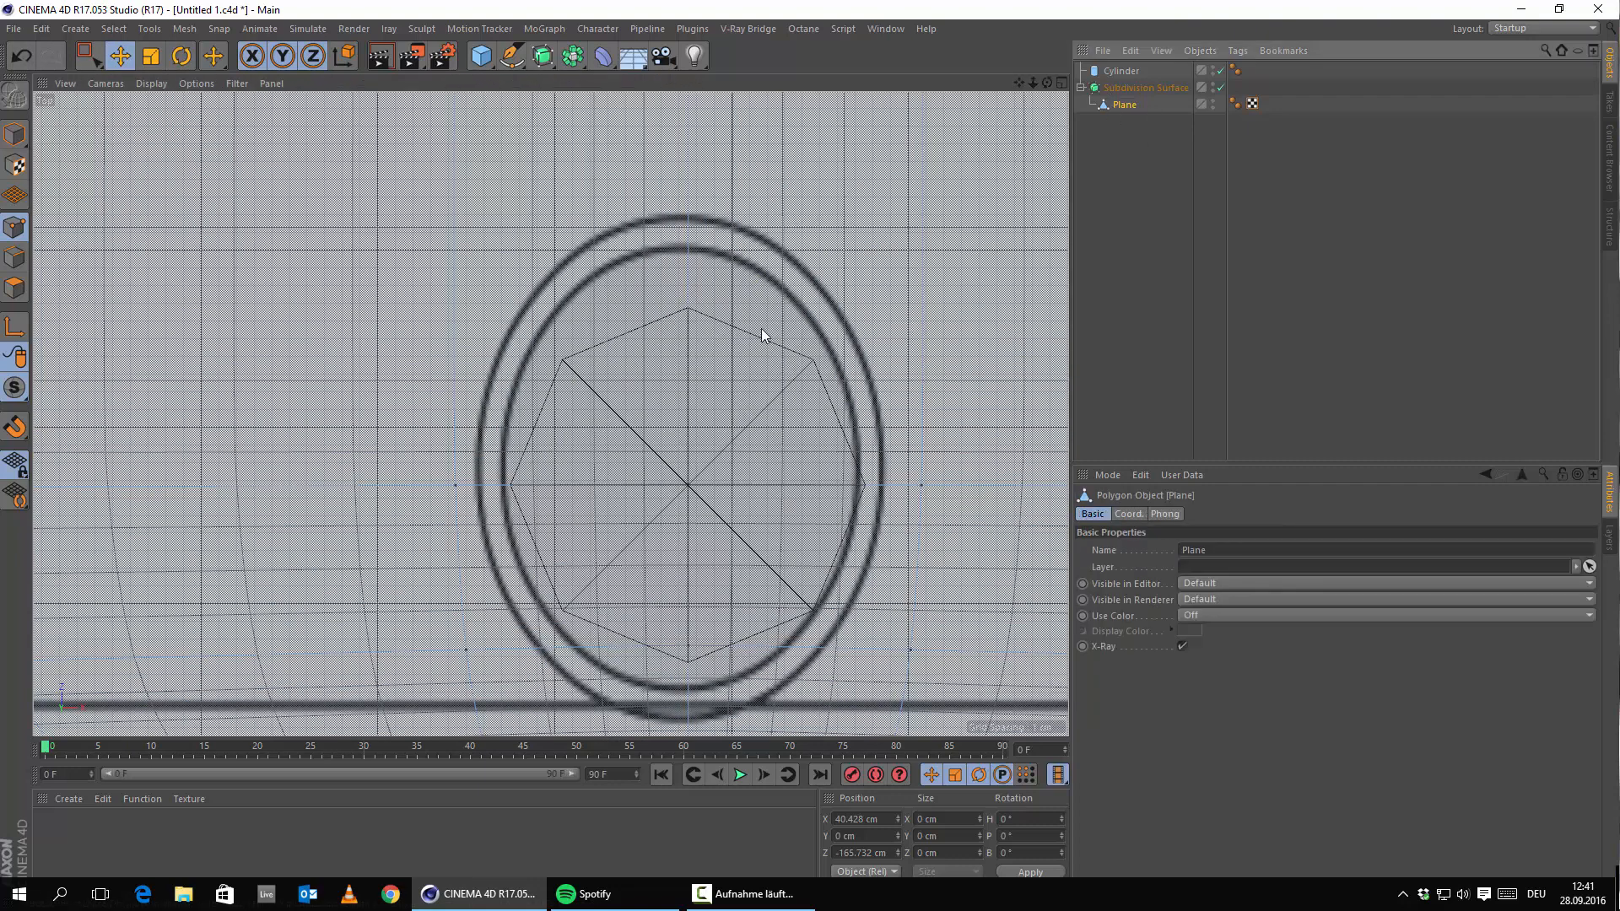
pyautogui.moveTo(1124, 108); pyautogui.dragTo(1111, 66)
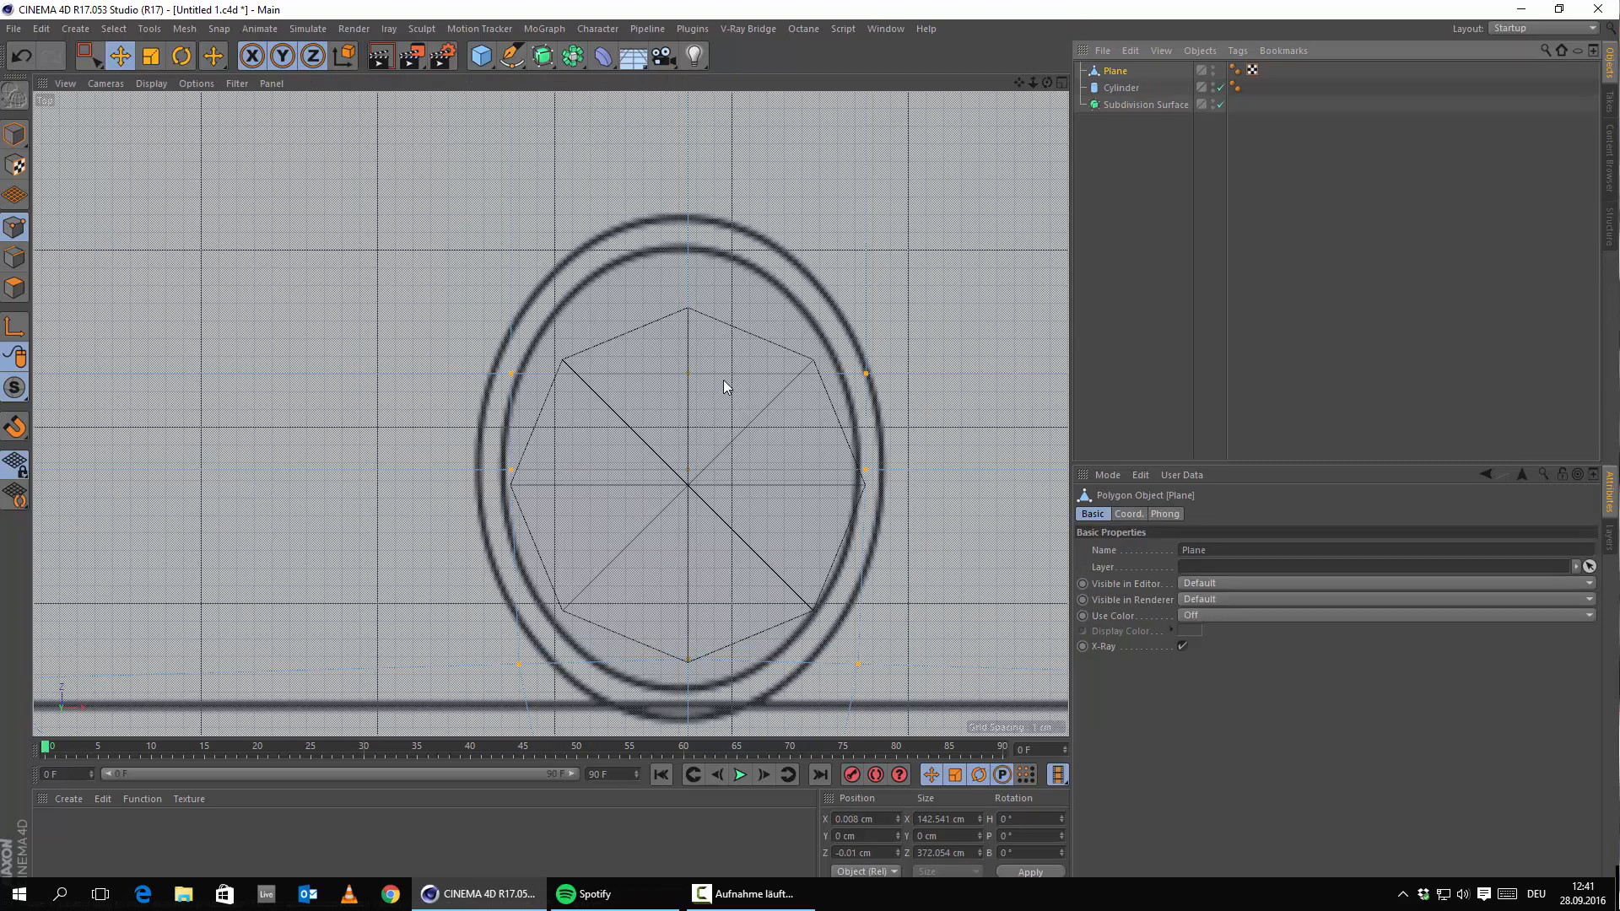
pyautogui.middleClick(462, 302)
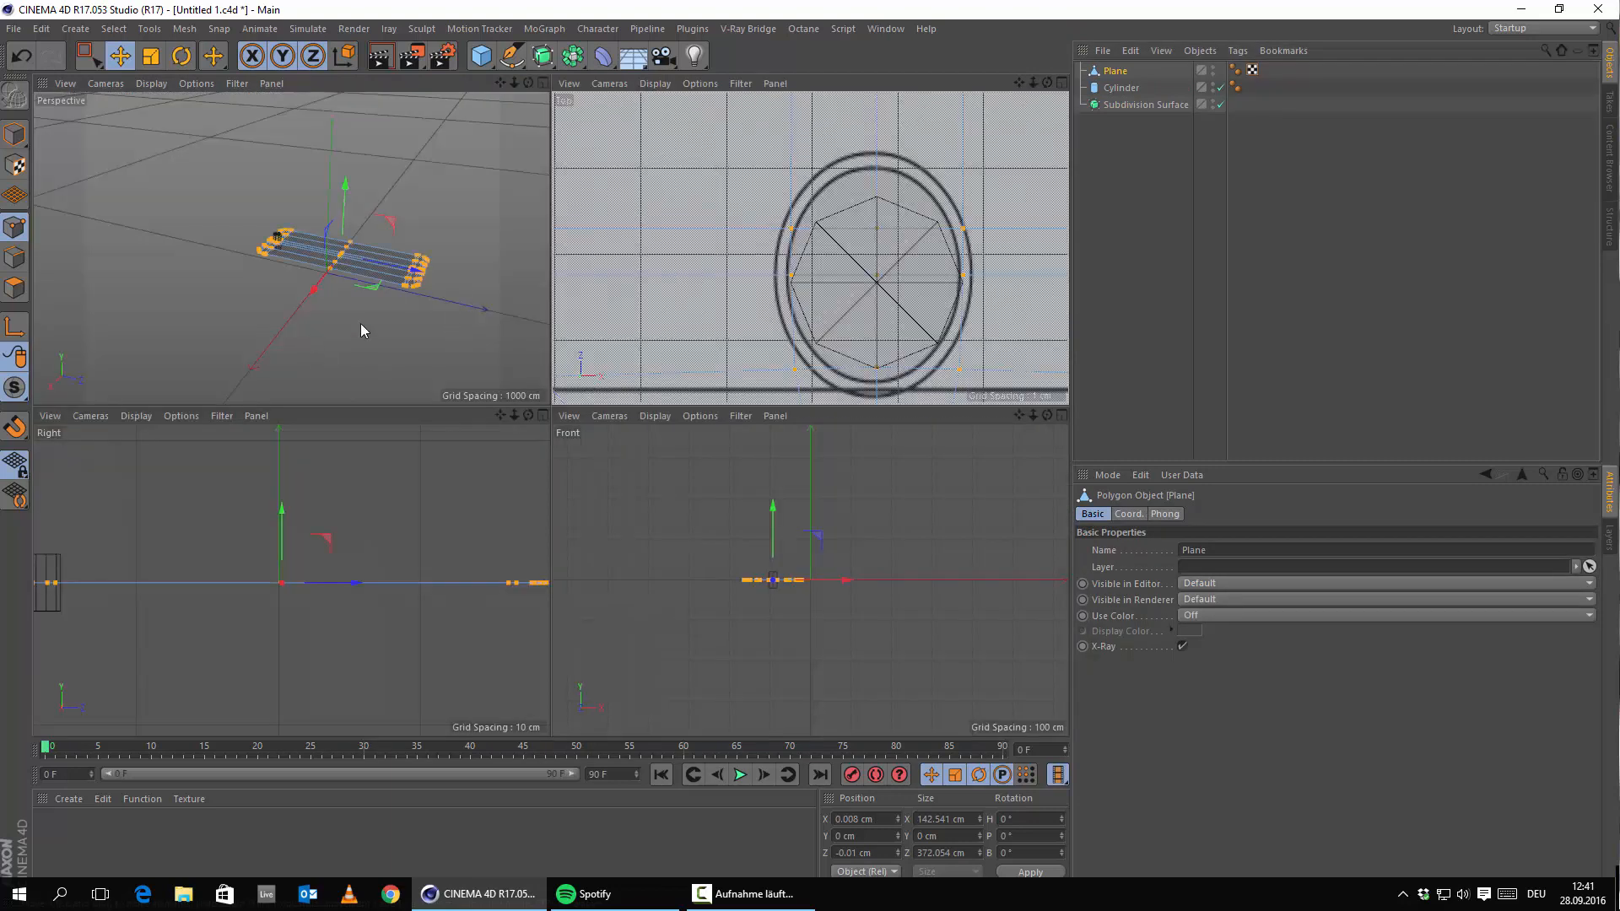
pyautogui.middleClick(919, 286)
pyautogui.middleClick(567, 397)
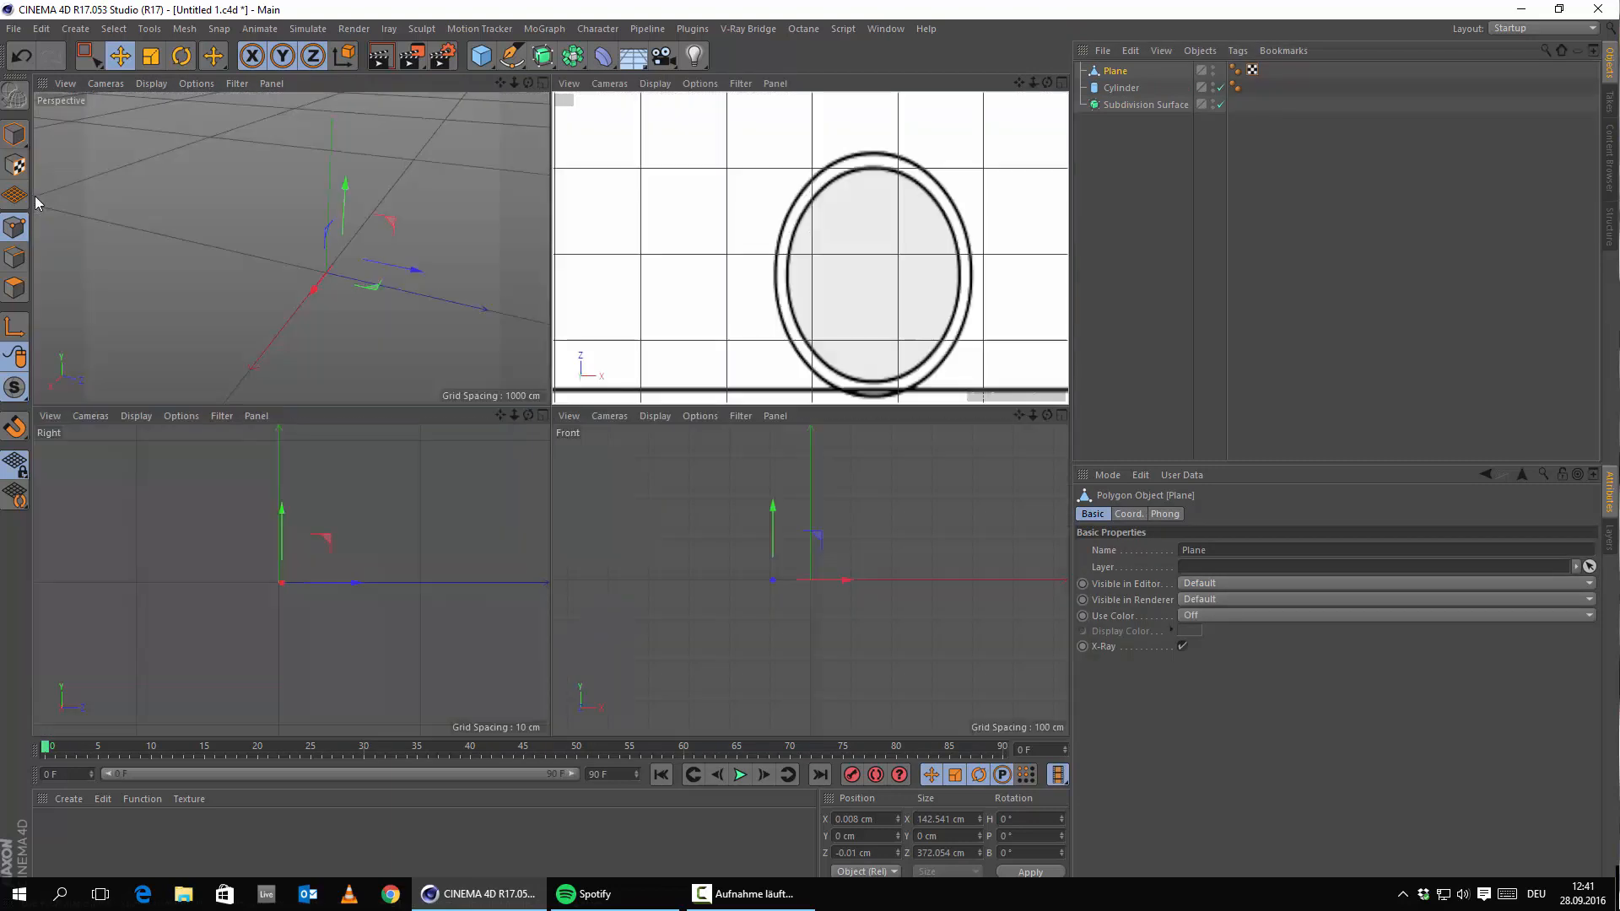
pyautogui.middleClick(280, 320)
# Zoom and orbit in on the cylinder and pick a plane point beside it.
pyautogui.scroll(5, 449, 443)
pyautogui.keyDown('alt'); pyautogui.moveTo(488, 467); pyautogui.dragTo(722, 513); pyautogui.keyUp('alt')
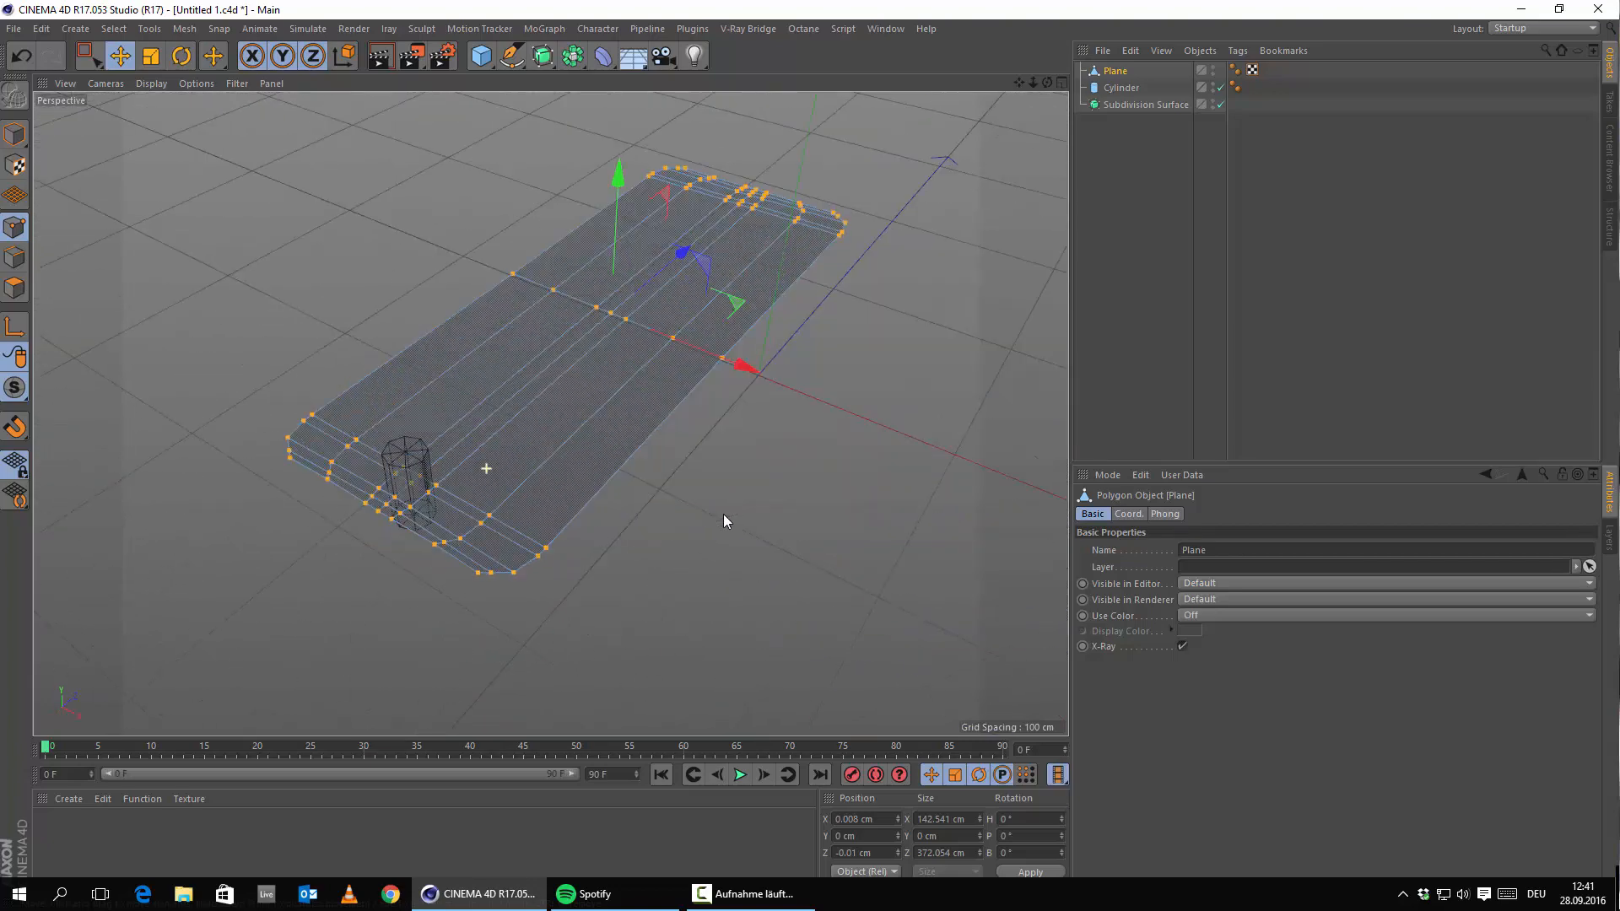
pyautogui.keyDown('alt'); pyautogui.moveTo(401, 501); pyautogui.dragTo(614, 484, button='middle'); pyautogui.keyUp('alt')
pyautogui.scroll(8, 617, 469)
pyautogui.scroll(5, 717, 438)
pyautogui.keyDown('alt'); pyautogui.moveTo(510, 487); pyautogui.dragTo(620, 595); pyautogui.keyUp('alt')
pyautogui.keyDown('alt'); pyautogui.moveTo(443, 474); pyautogui.dragTo(617, 535, button='middle'); pyautogui.keyUp('alt')
pyautogui.keyDown('alt'); pyautogui.moveTo(617, 534); pyautogui.dragTo(864, 518); pyautogui.keyUp('alt')
pyautogui.keyDown('alt'); pyautogui.moveTo(550, 413); pyautogui.dragTo(831, 312, button='middle'); pyautogui.keyUp('alt')
pyautogui.click(707, 504)
pyautogui.keyDown('alt'); pyautogui.moveTo(707, 503); pyautogui.dragTo(510, 468); pyautogui.keyUp('alt')
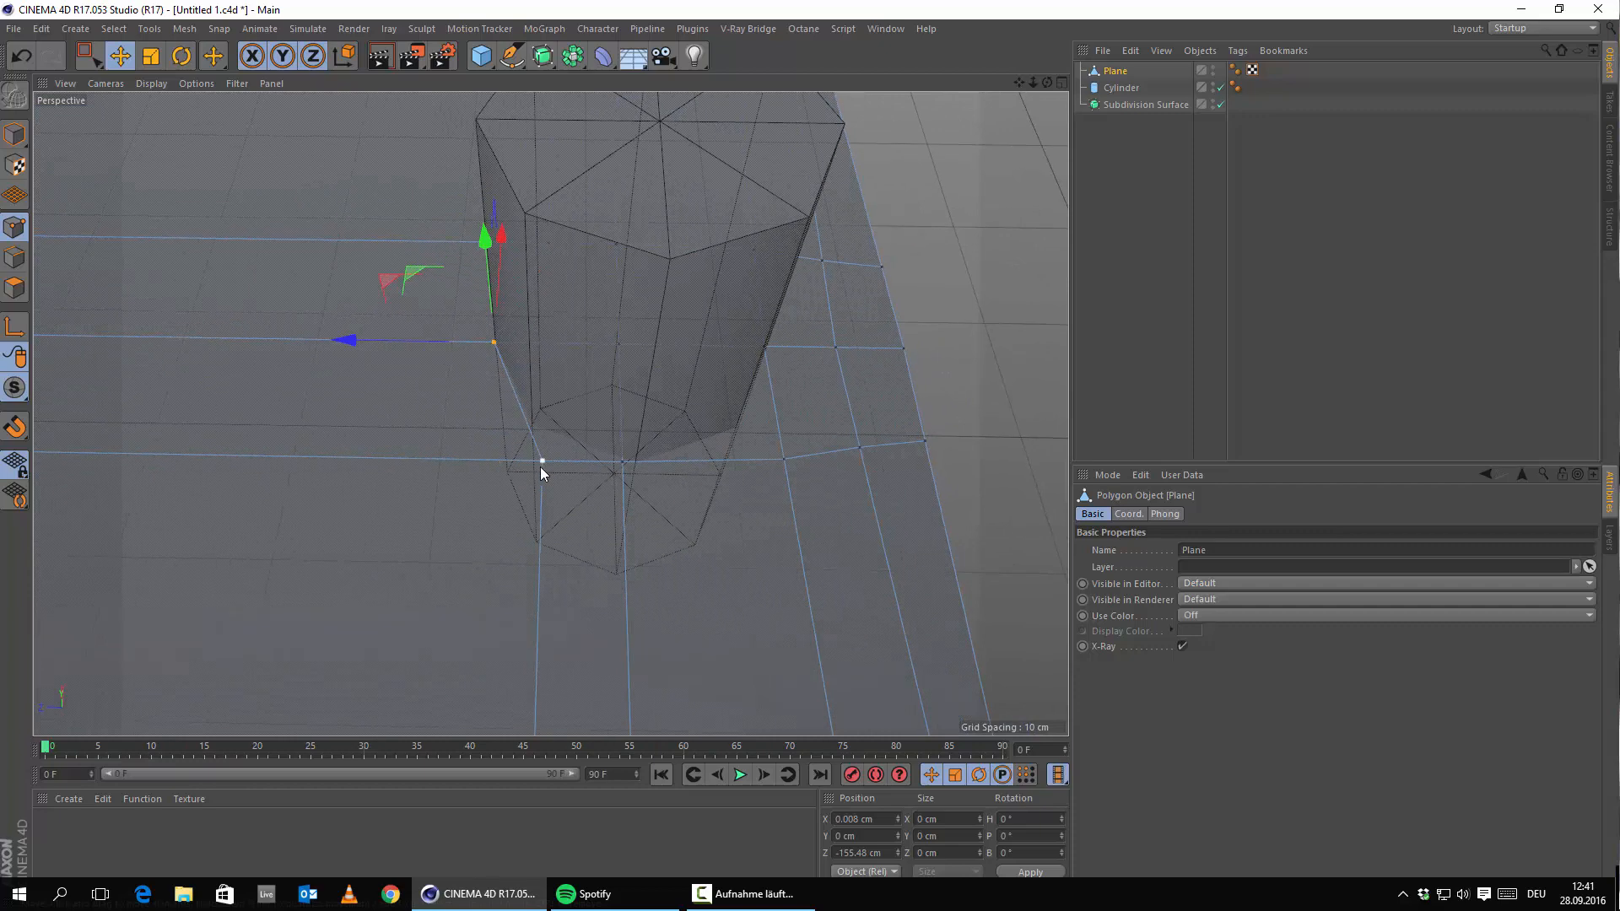
# Move the point next to the cylinder edge along X and Z onto the outline.
pyautogui.click(540, 468)
pyautogui.keyDown('alt'); pyautogui.moveTo(509, 409); pyautogui.dragTo(515, 493); pyautogui.keyUp('alt')
pyautogui.moveTo(579, 357); pyautogui.dragTo(558, 306)
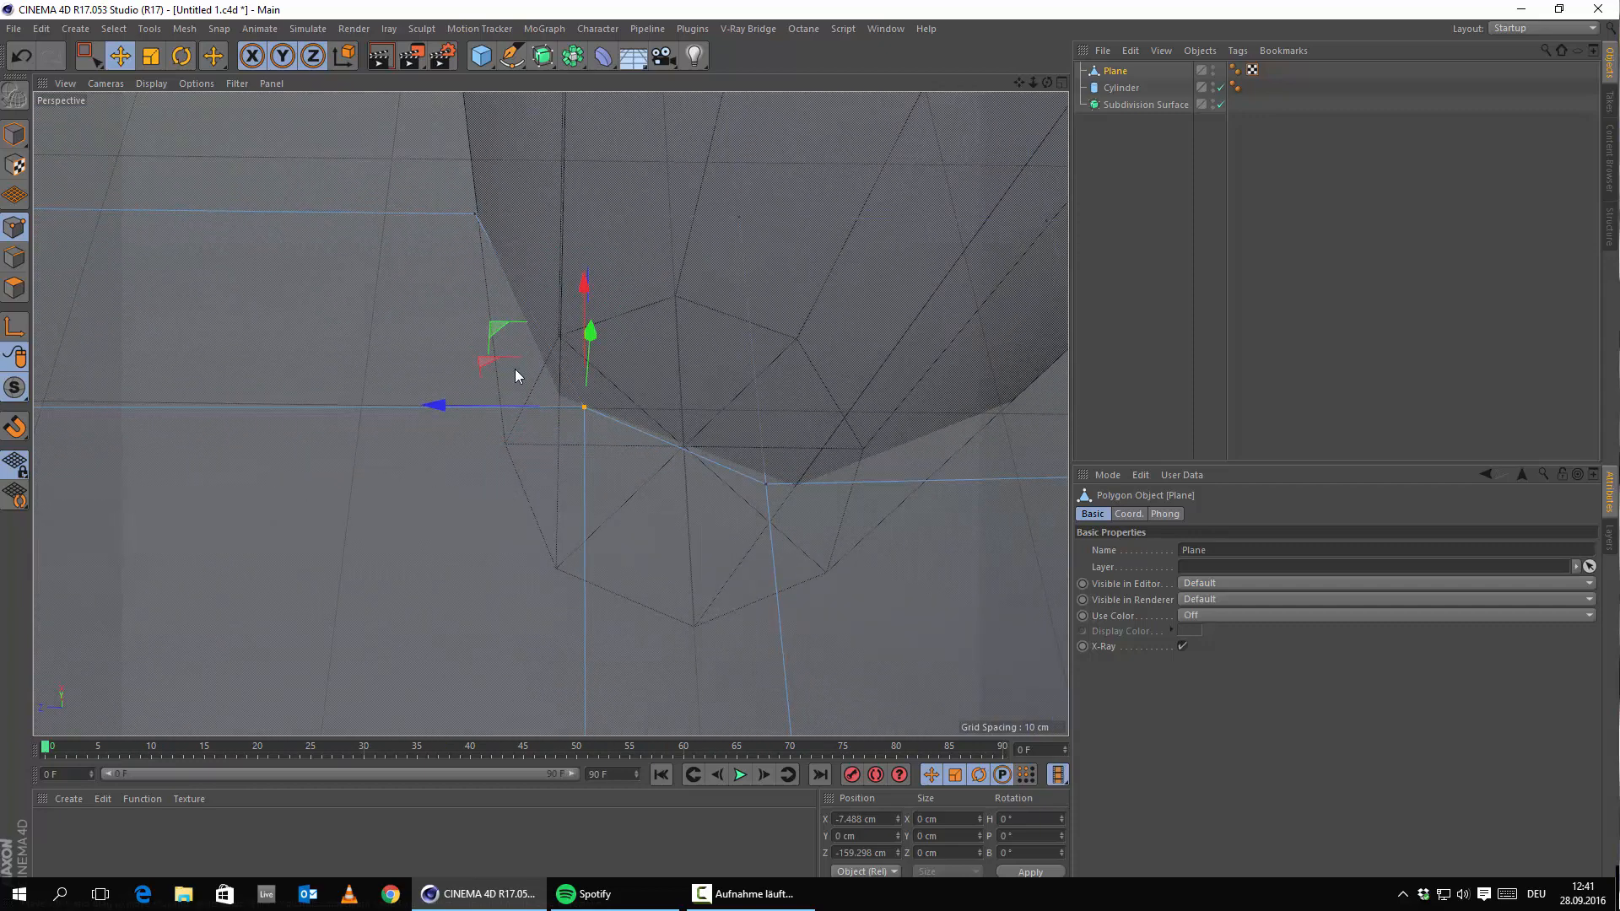
pyautogui.moveTo(475, 395)
pyautogui.mouseDown()
pyautogui.moveTo(458, 388)
pyautogui.moveTo(473, 390)
pyautogui.mouseUp()
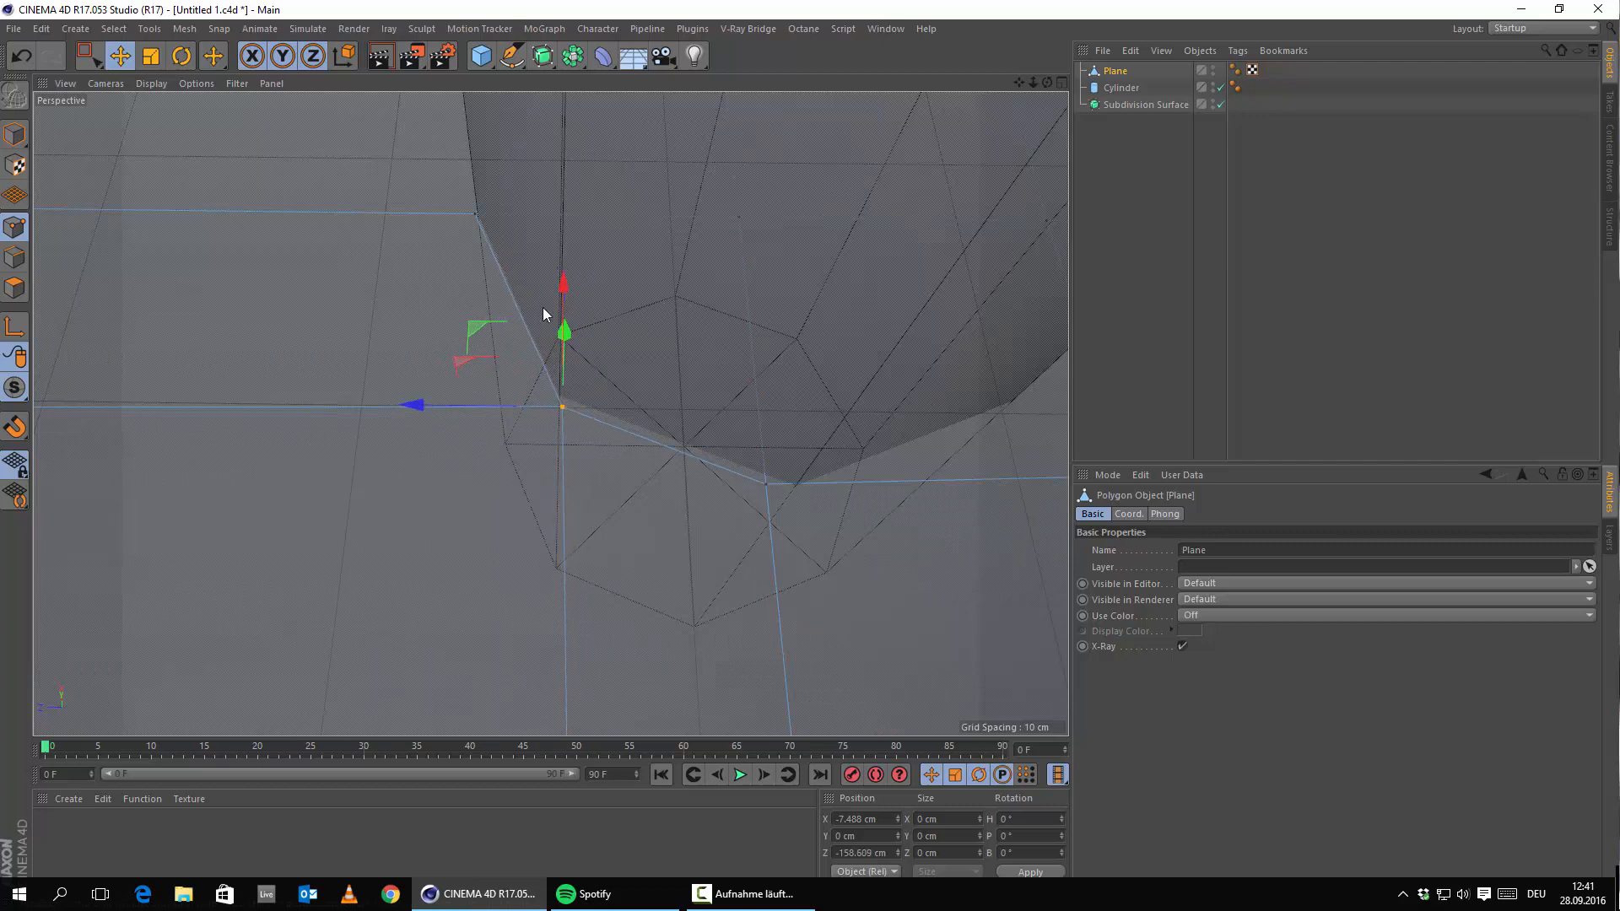
pyautogui.moveTo(564, 287); pyautogui.dragTo(563, 283)
# Pull the next two plane points onto the cylinder's outline and corner.
pyautogui.keyDown('alt'); pyautogui.moveTo(779, 490); pyautogui.dragTo(533, 390, button='middle'); pyautogui.keyUp('alt')
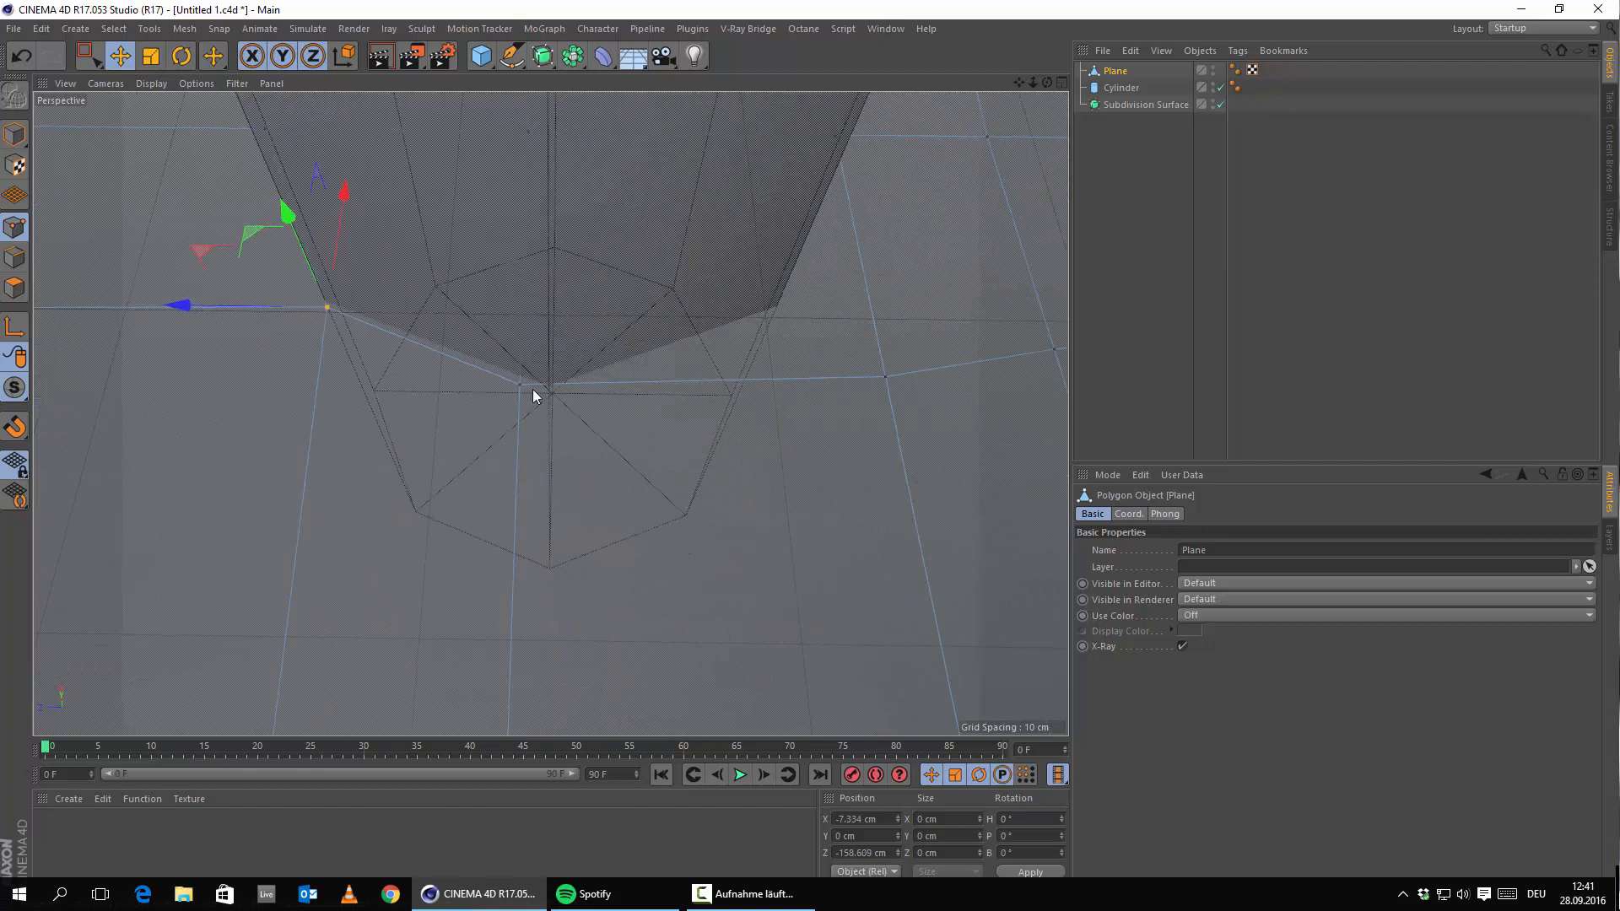
pyautogui.click(519, 386)
pyautogui.moveTo(407, 382); pyautogui.dragTo(440, 388)
pyautogui.keyDown('alt'); pyautogui.moveTo(656, 403); pyautogui.dragTo(711, 428); pyautogui.keyUp('alt')
pyautogui.keyDown('alt'); pyautogui.moveTo(789, 470); pyautogui.dragTo(528, 428, button='middle'); pyautogui.keyUp('alt')
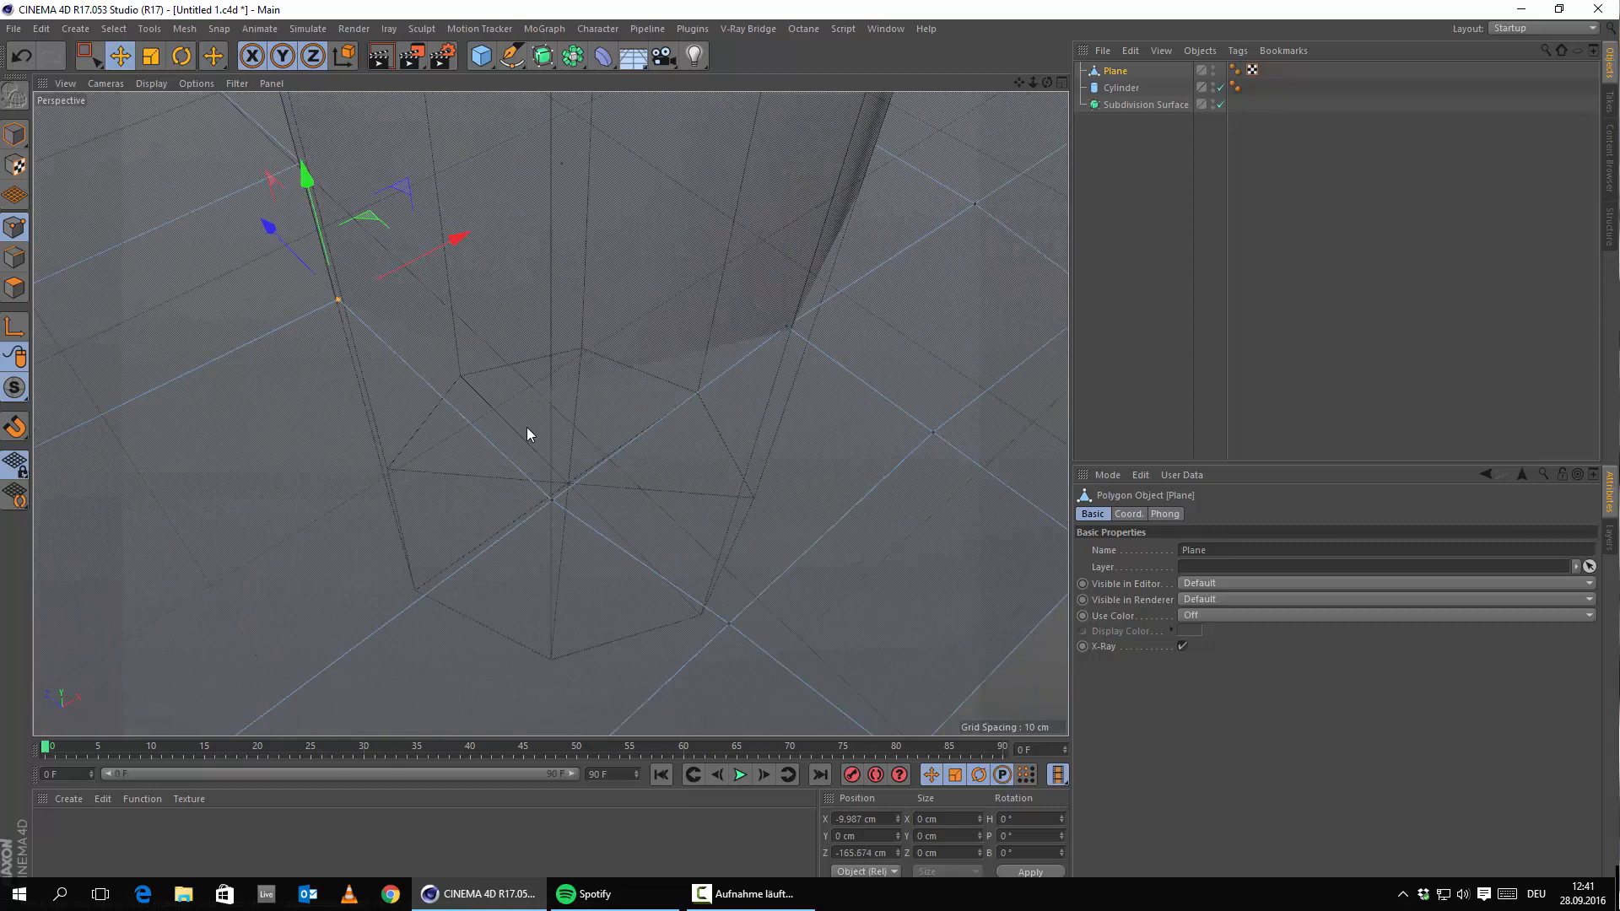
pyautogui.keyDown('alt'); pyautogui.moveTo(528, 428); pyautogui.dragTo(504, 496); pyautogui.keyUp('alt')
pyautogui.click(508, 505)
pyautogui.keyDown('alt'); pyautogui.moveTo(569, 465); pyautogui.dragTo(487, 529, button='middle'); pyautogui.keyUp('alt')
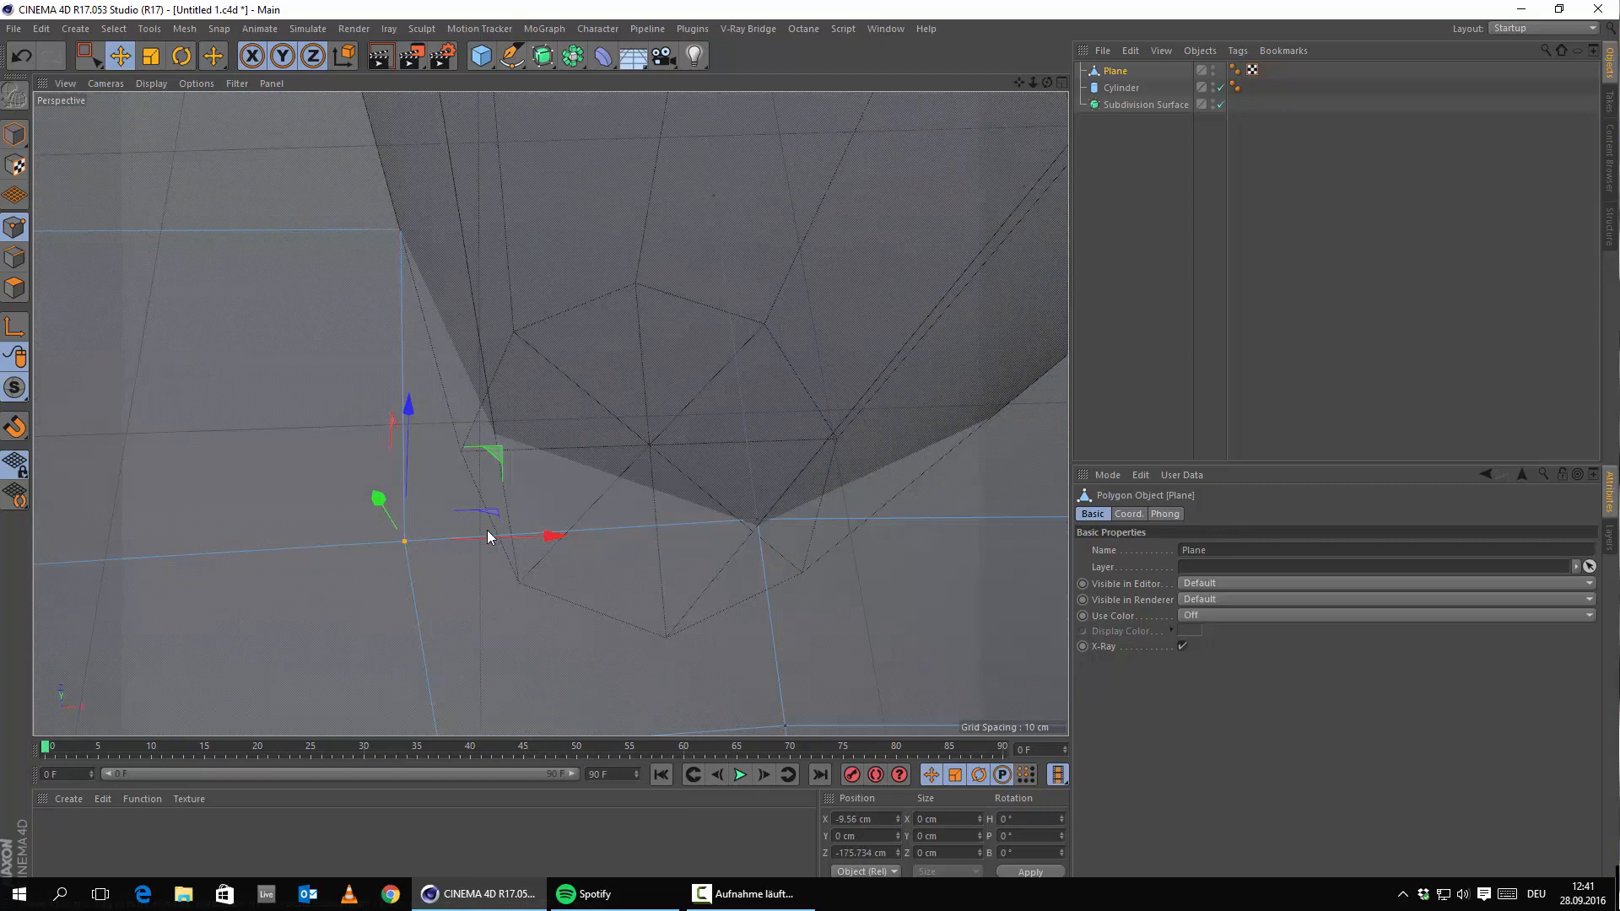
pyautogui.moveTo(513, 540); pyautogui.dragTo(603, 540)
pyautogui.moveTo(508, 385); pyautogui.dragTo(506, 307)
pyautogui.moveTo(571, 439); pyautogui.dragTo(563, 431)
# Align the points on the cylinder's lower and right sides to its outline.
pyautogui.click(763, 521)
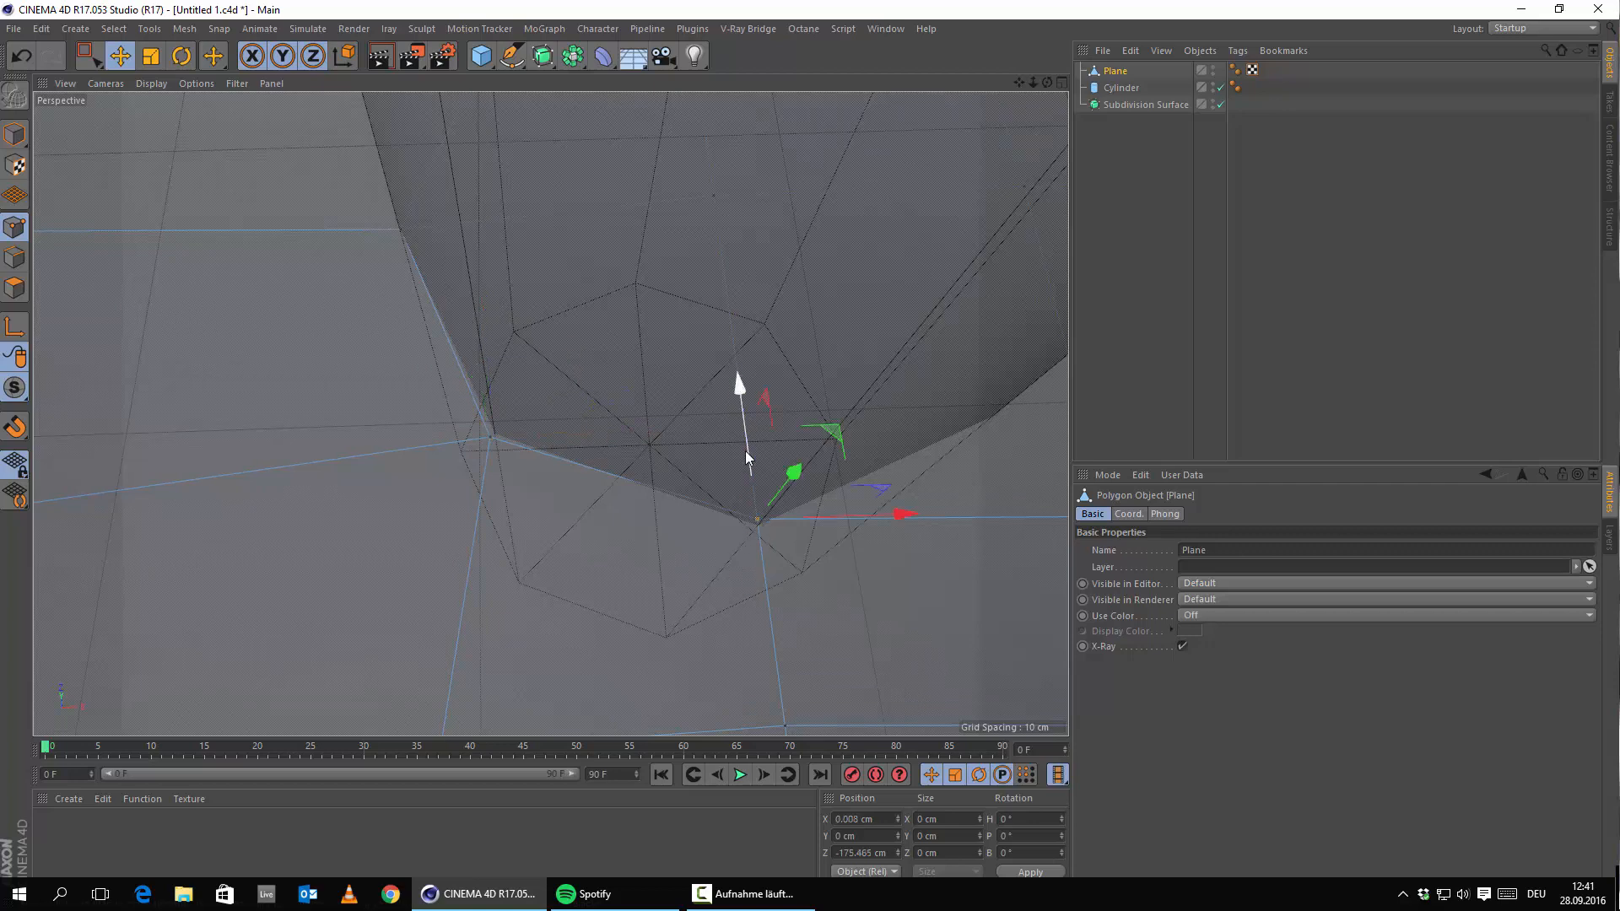
pyautogui.moveTo(746, 451); pyautogui.dragTo(671, 592)
pyautogui.click(658, 569)
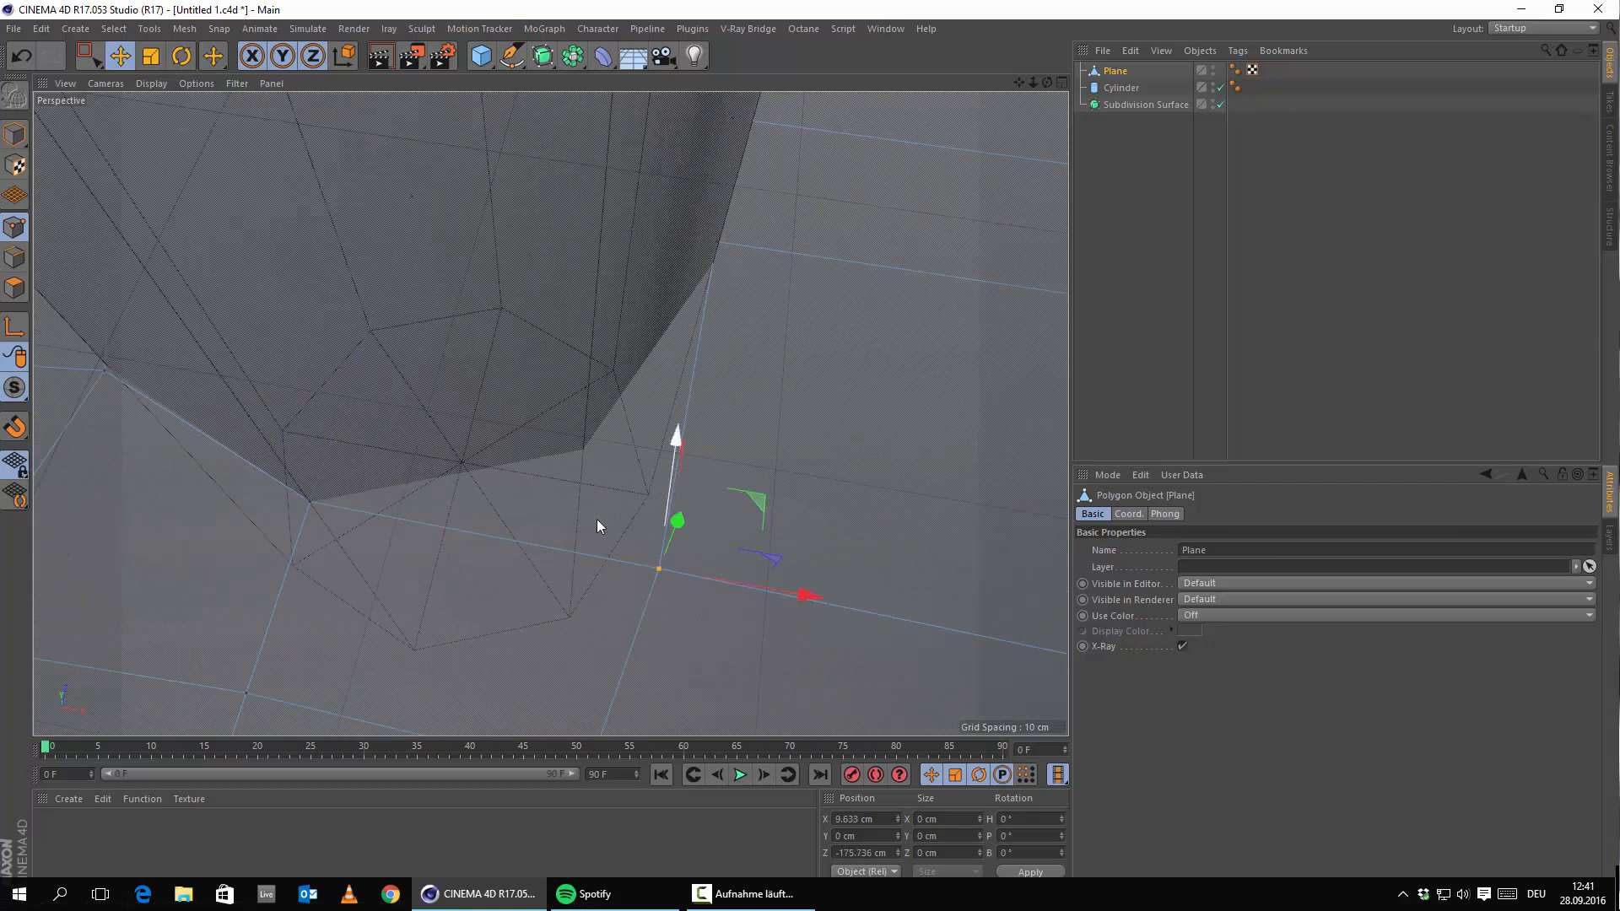
pyautogui.keyDown('alt'); pyautogui.moveTo(597, 520); pyautogui.dragTo(769, 528); pyautogui.keyUp('alt')
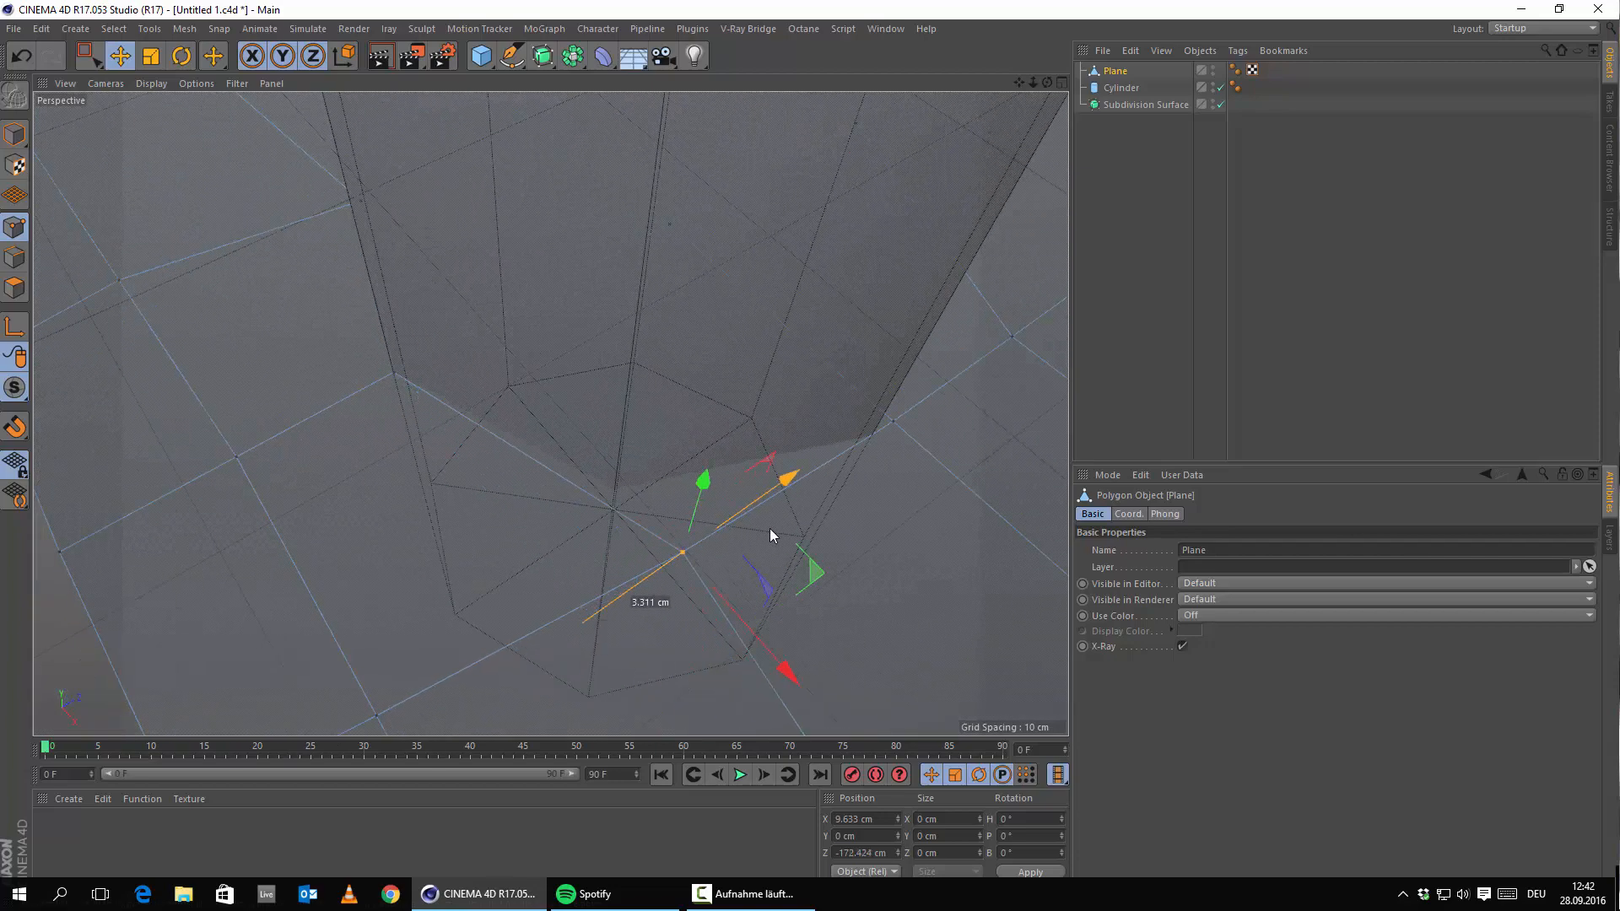
pyautogui.moveTo(676, 580); pyautogui.dragTo(675, 596)
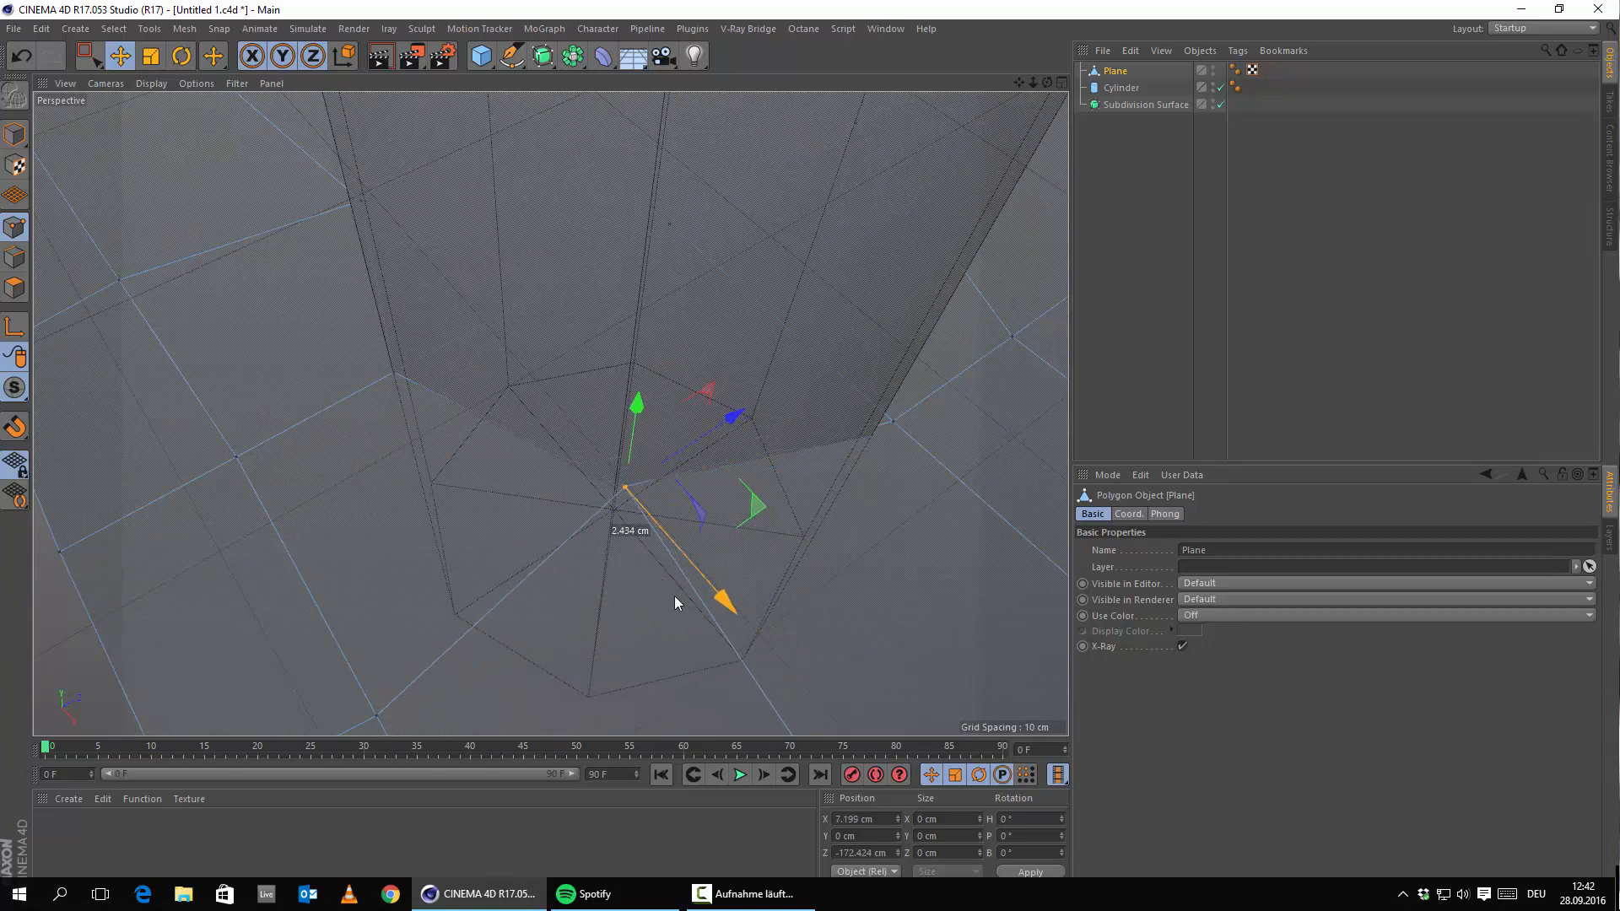
pyautogui.keyDown('alt'); pyautogui.moveTo(542, 517); pyautogui.dragTo(549, 570); pyautogui.keyUp('alt')
pyautogui.moveTo(717, 529); pyautogui.dragTo(707, 528)
pyautogui.keyDown('alt'); pyautogui.moveTo(634, 544); pyautogui.dragTo(548, 515, button='middle'); pyautogui.keyUp('alt')
pyautogui.keyDown('alt'); pyautogui.moveTo(550, 518); pyautogui.dragTo(667, 543); pyautogui.keyUp('alt')
# Snap the last two points onto the outline, check alignment, and select the Cylinder.
pyautogui.click(599, 544)
pyautogui.keyDown('alt'); pyautogui.moveTo(780, 482); pyautogui.dragTo(701, 544); pyautogui.keyUp('alt')
pyautogui.click(677, 529)
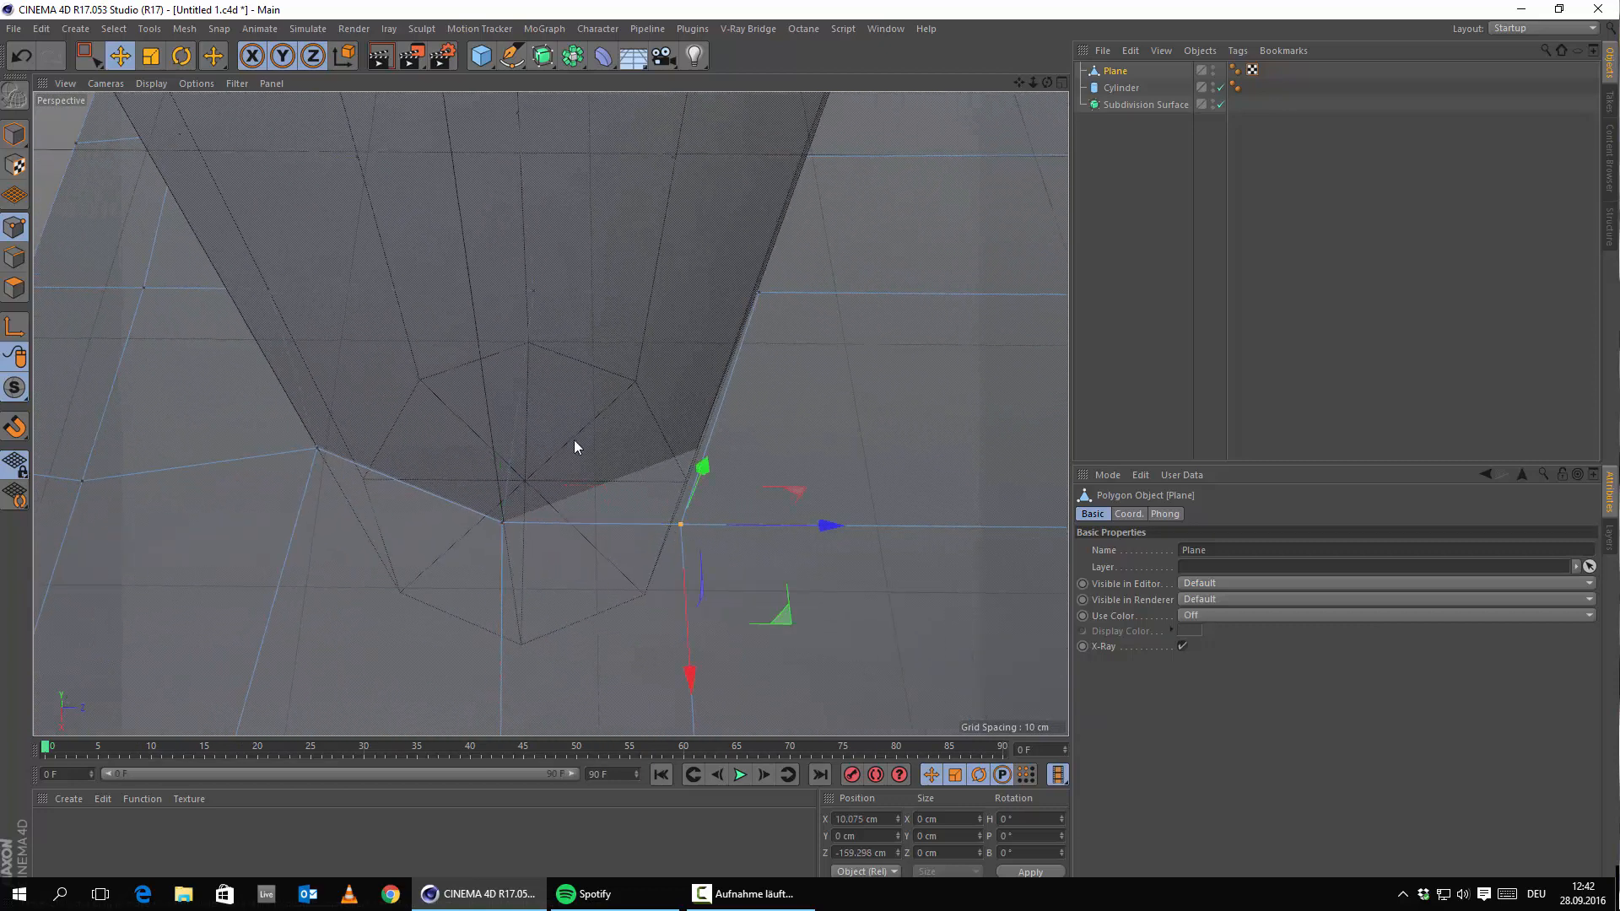
pyautogui.keyDown('alt'); pyautogui.moveTo(574, 439); pyautogui.dragTo(472, 515); pyautogui.keyUp('alt')
pyautogui.moveTo(393, 663); pyautogui.dragTo(494, 654)
pyautogui.moveTo(615, 625); pyautogui.dragTo(648, 639)
pyautogui.keyDown('alt'); pyautogui.moveTo(475, 545); pyautogui.dragTo(577, 607); pyautogui.keyUp('alt')
pyautogui.moveTo(527, 664); pyautogui.dragTo(529, 654)
pyautogui.moveTo(642, 507); pyautogui.dragTo(639, 507)
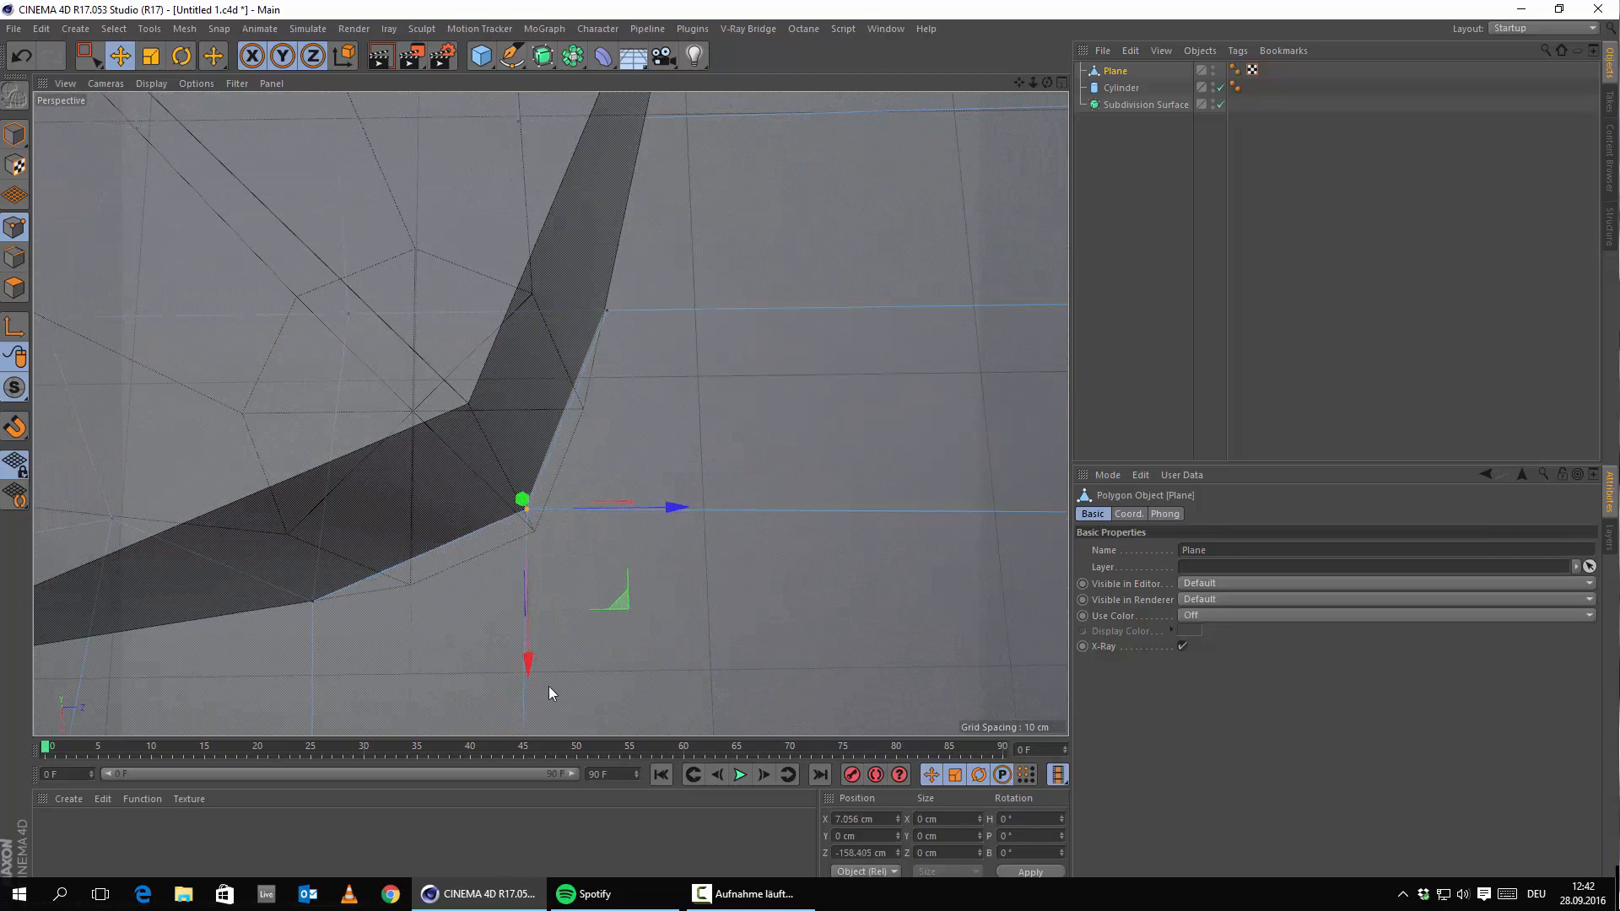
pyautogui.keyDown('alt'); pyautogui.moveTo(539, 644); pyautogui.dragTo(635, 529); pyautogui.keyUp('alt')
pyautogui.click(1121, 88)
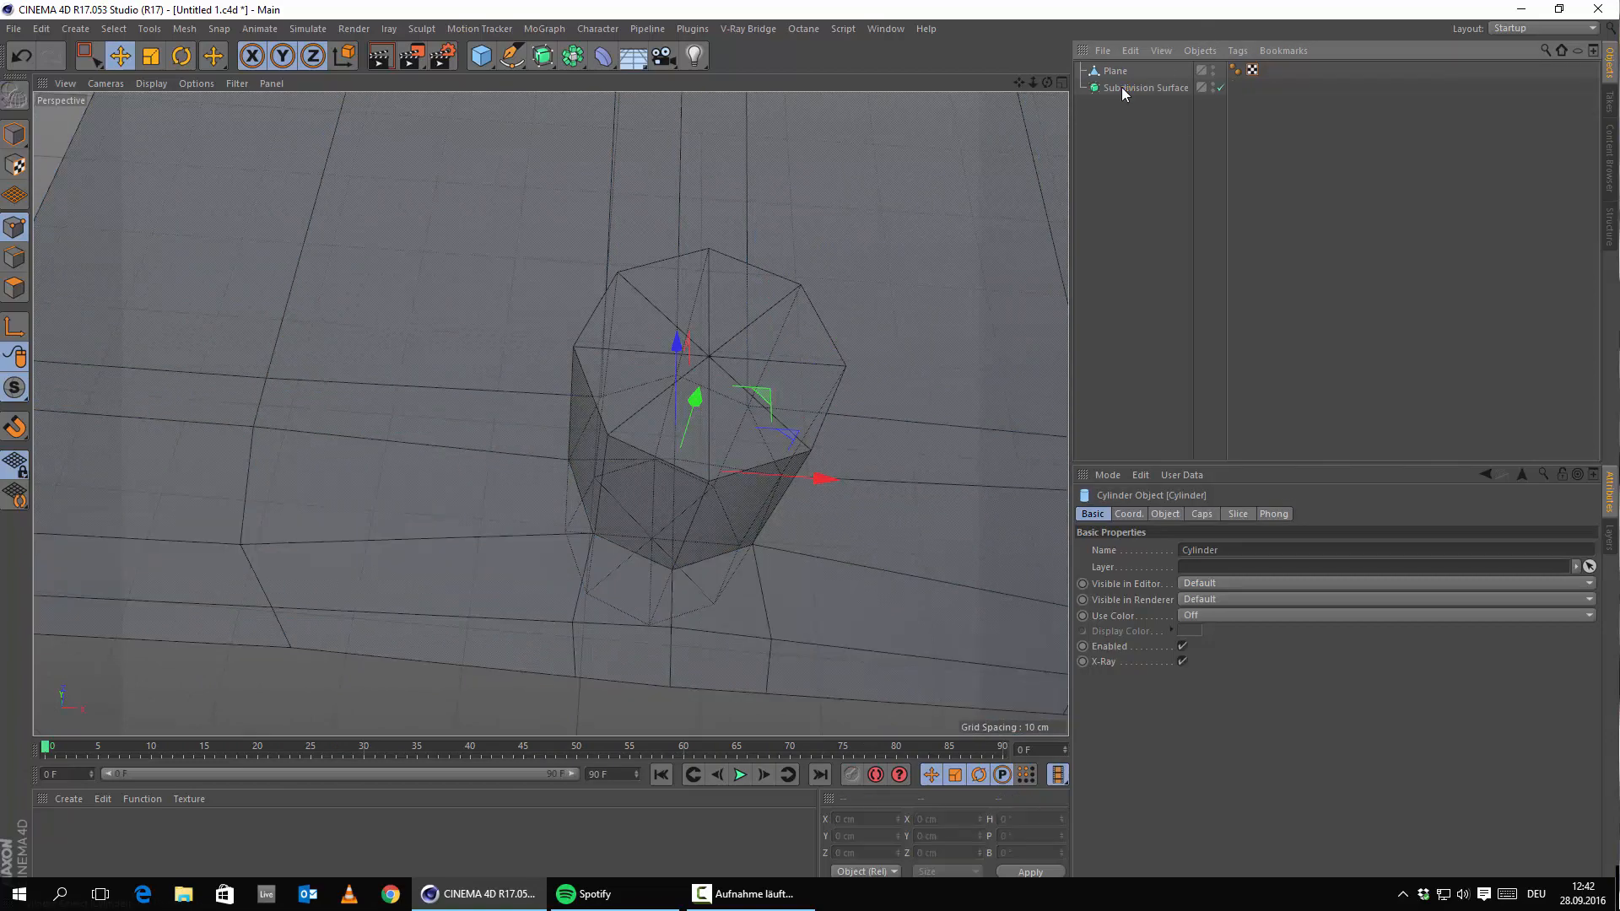
# Delete the Cylinder, then delete the plane's centre polygons to open the octagonal hole.
pyautogui.press('Delete')
pyautogui.keyDown('alt'); pyautogui.moveTo(563, 343); pyautogui.dragTo(523, 528); pyautogui.keyUp('alt')
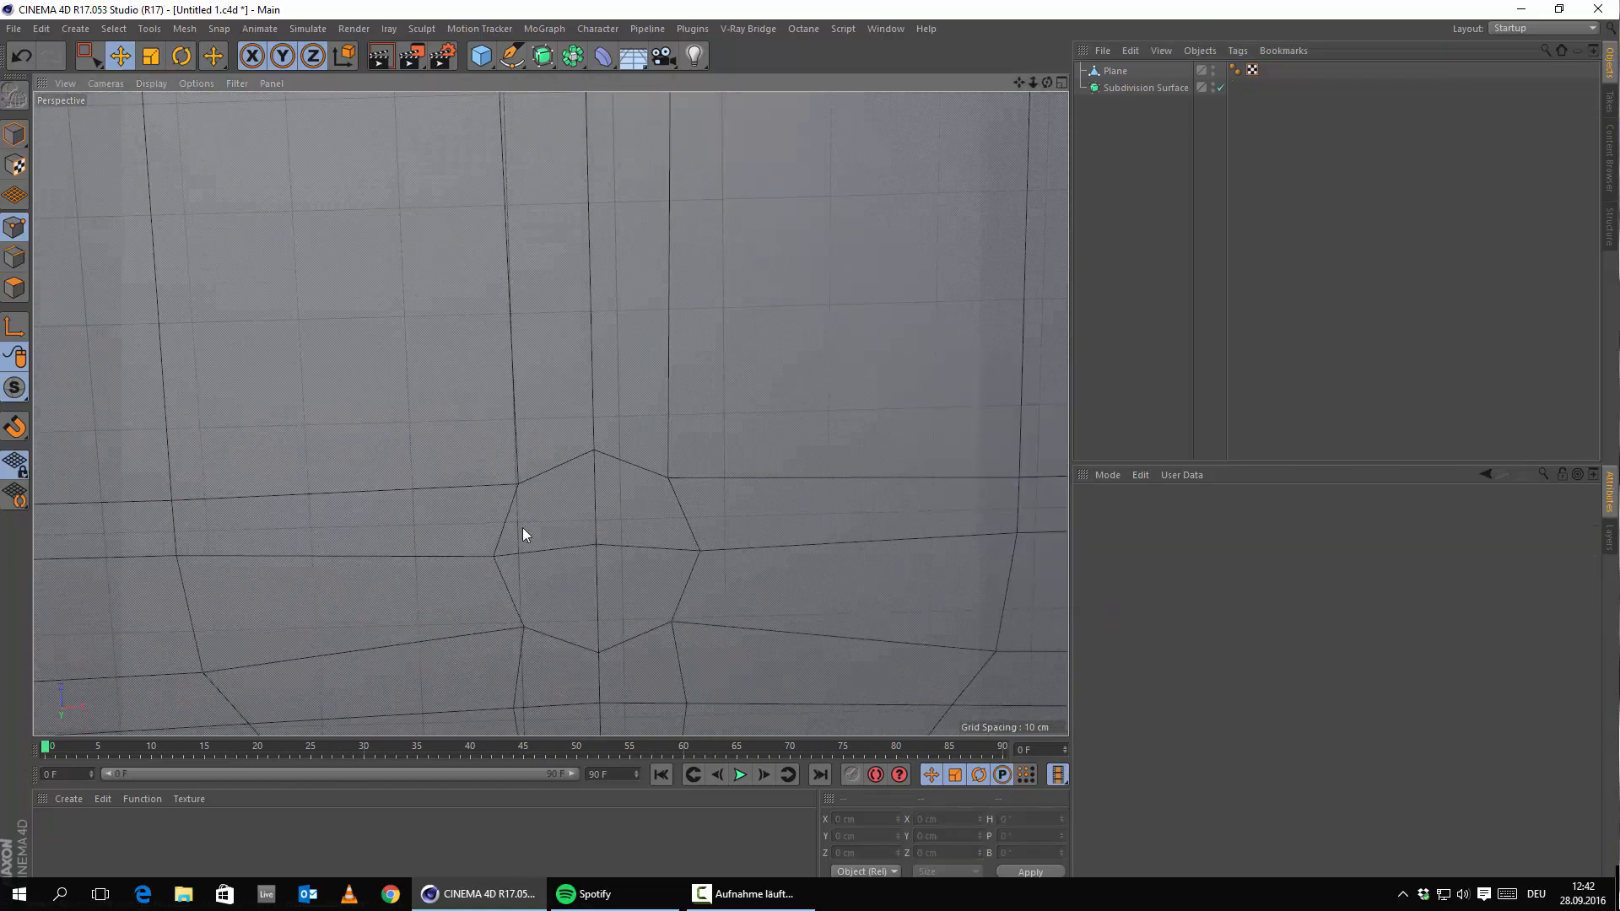
pyautogui.click(14, 287)
pyautogui.click(1114, 71)
pyautogui.click(565, 554)
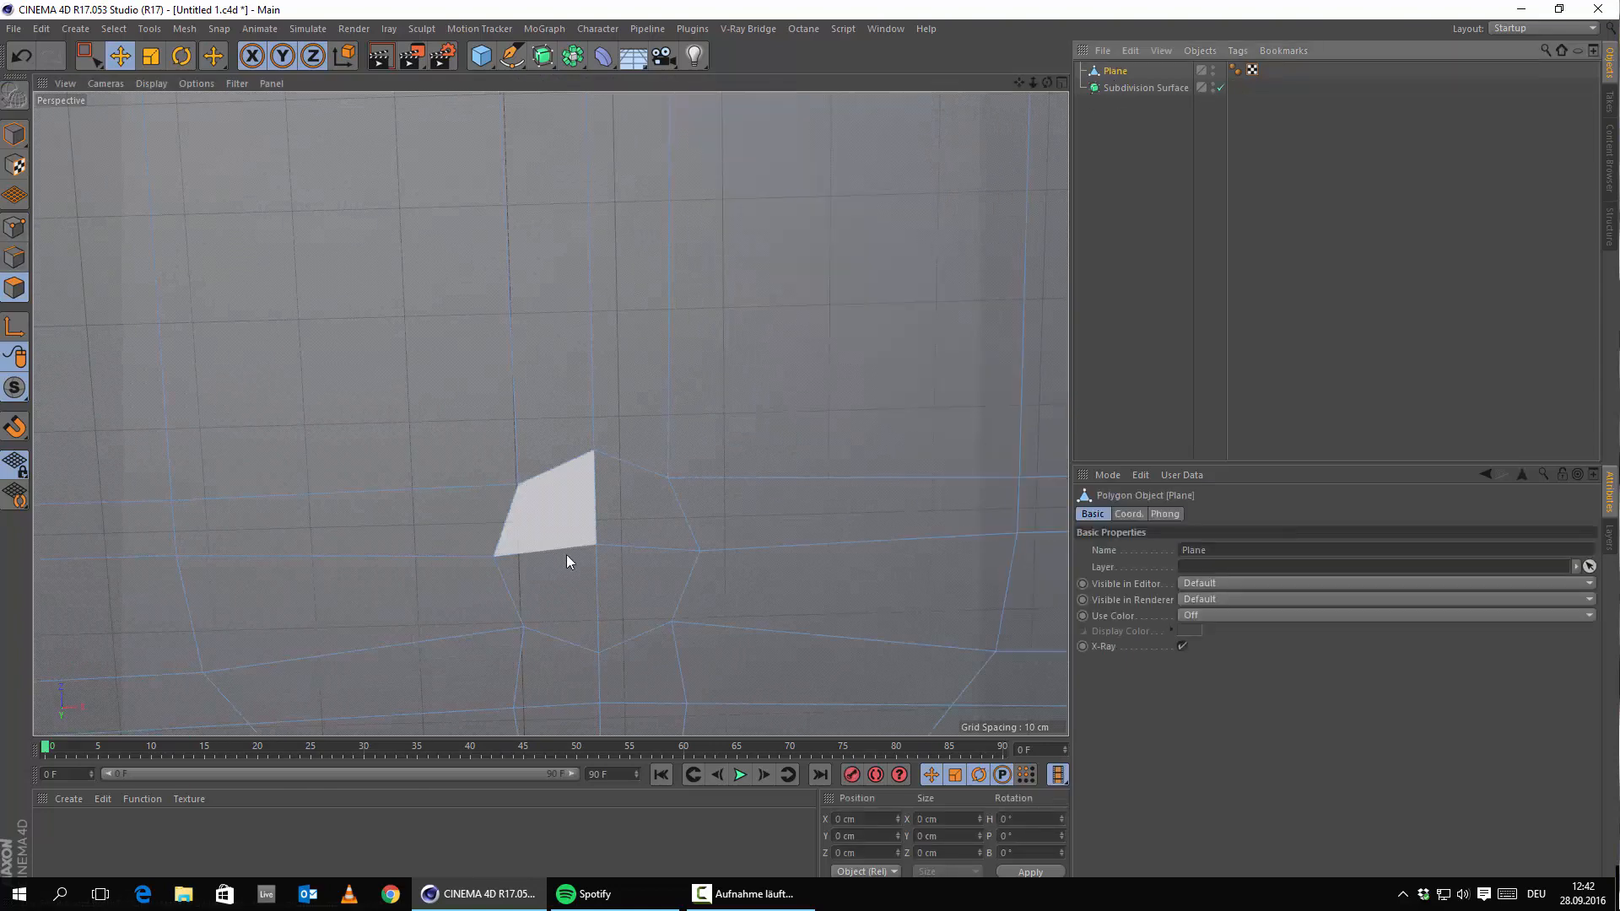
pyautogui.click(566, 557)
pyautogui.press('Delete')
pyautogui.click(576, 516)
pyautogui.press('Delete')
pyautogui.click(626, 530)
pyautogui.press('Delete')
pyautogui.click(651, 594)
pyautogui.press('Delete')
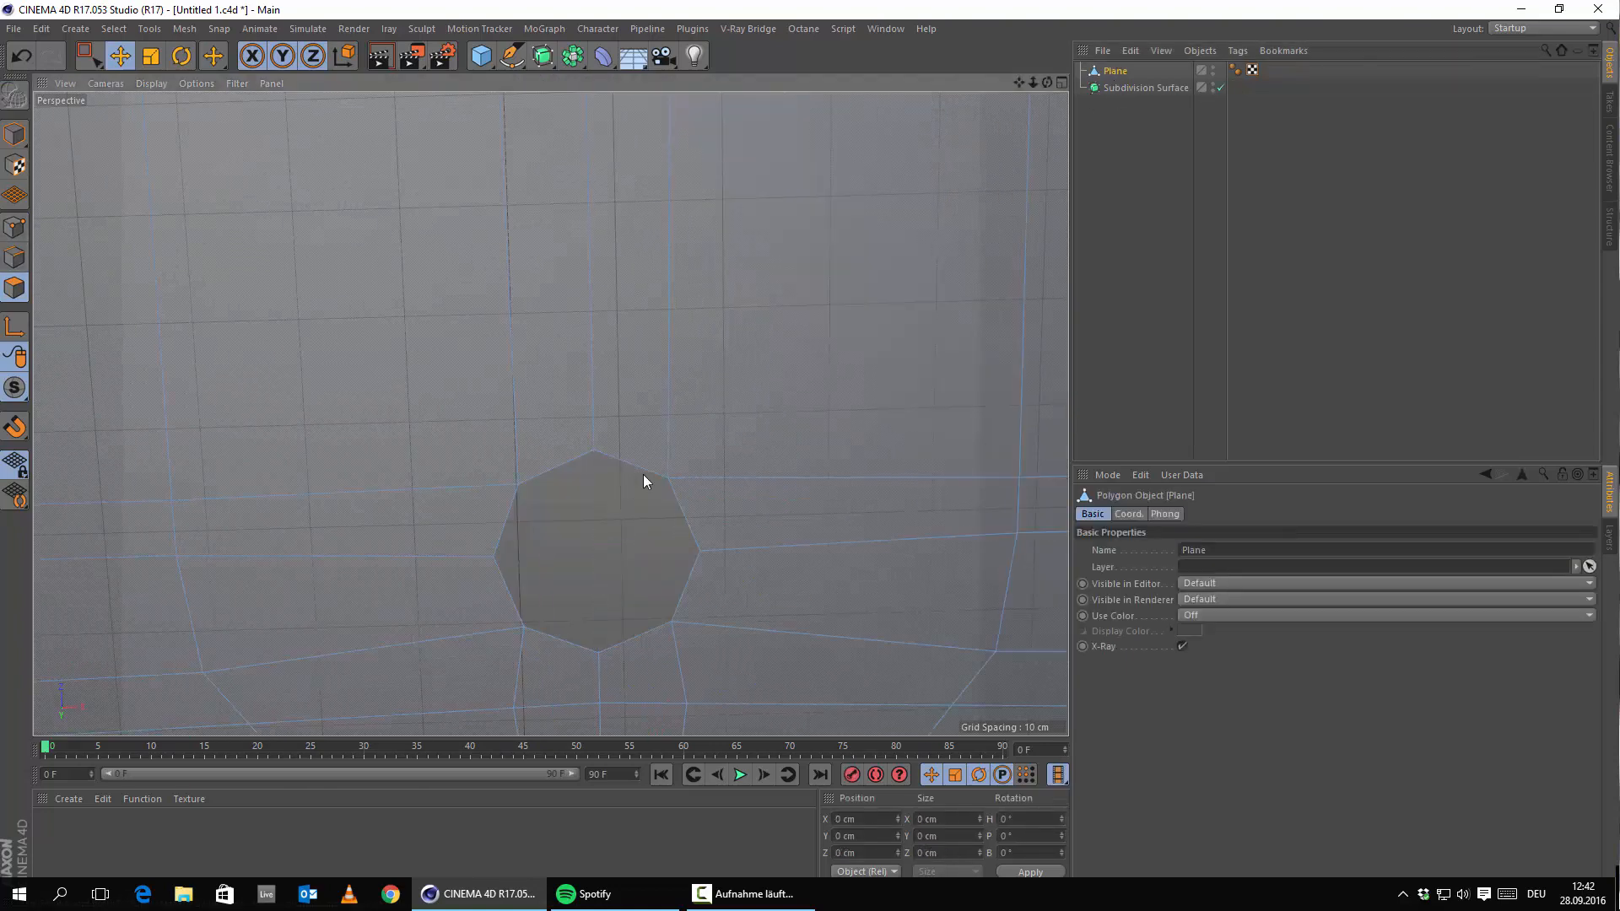
pyautogui.scroll(-5, 726, 399)
pyautogui.keyDown('alt'); pyautogui.moveTo(747, 426); pyautogui.dragTo(718, 337); pyautogui.keyUp('alt')
# Parent the Plane under Subdivision Surface and inspect the smoothed round hole.
pyautogui.click(1113, 74)
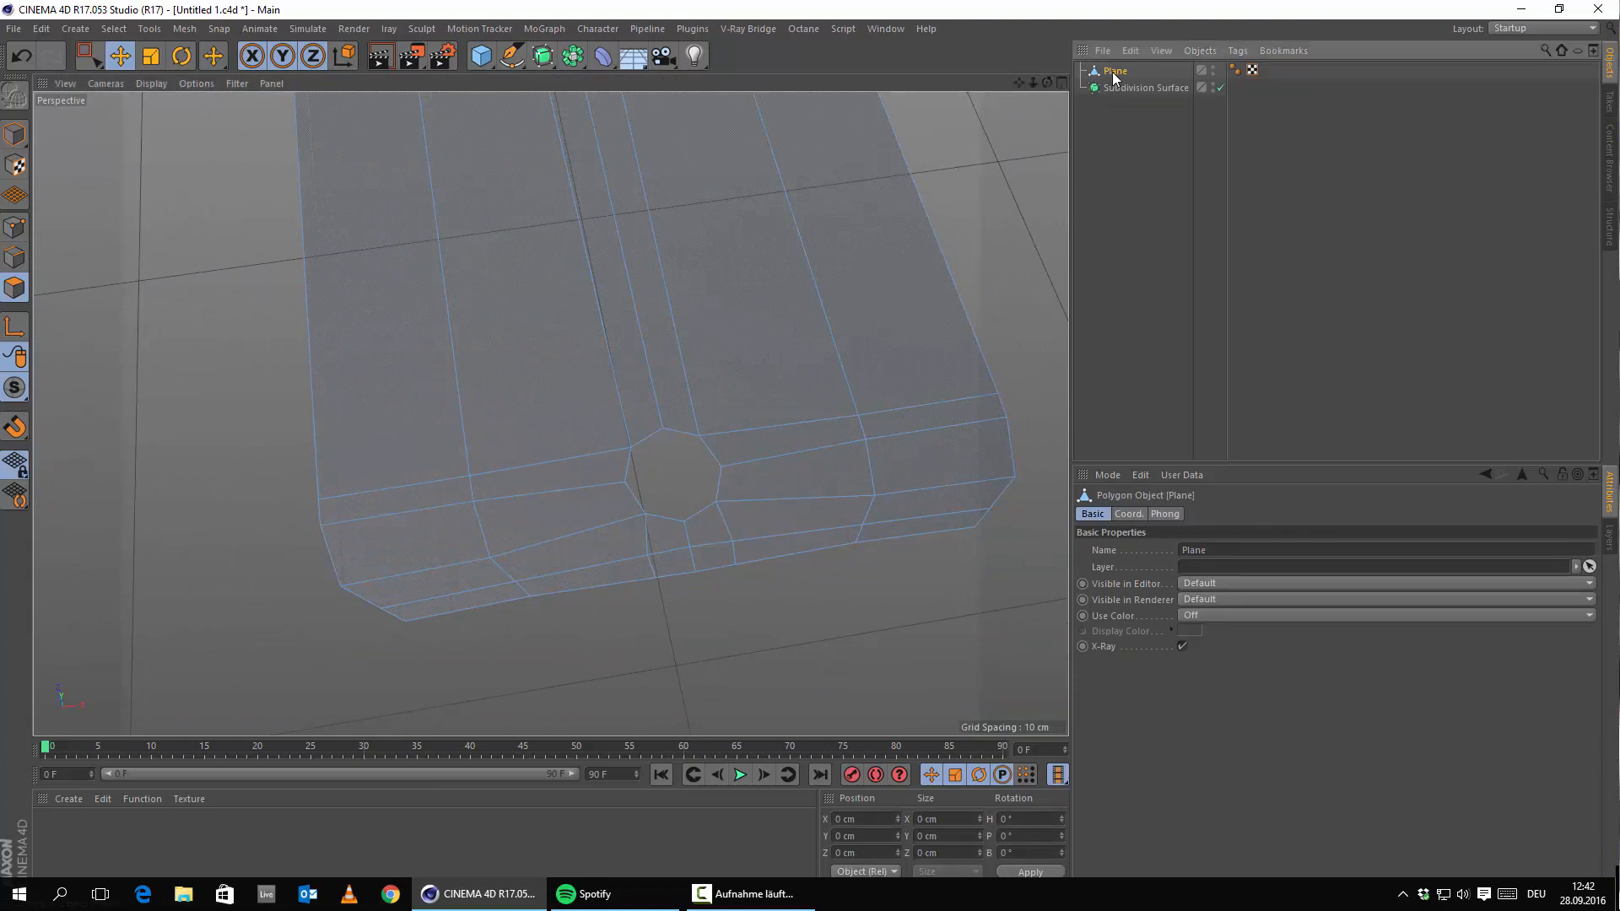
pyautogui.moveTo(1146, 90); pyautogui.dragTo(1145, 89)
pyautogui.keyDown('alt'); pyautogui.moveTo(667, 469); pyautogui.dragTo(716, 449); pyautogui.keyUp('alt')
pyautogui.keyDown('alt'); pyautogui.moveTo(716, 449); pyautogui.dragTo(548, 384, button='middle'); pyautogui.keyUp('alt')
pyautogui.keyDown('alt'); pyautogui.moveTo(549, 413); pyautogui.dragTo(503, 361); pyautogui.keyUp('alt')
pyautogui.keyDown('alt'); pyautogui.moveTo(526, 350); pyautogui.dragTo(663, 390, button='middle'); pyautogui.keyUp('alt')
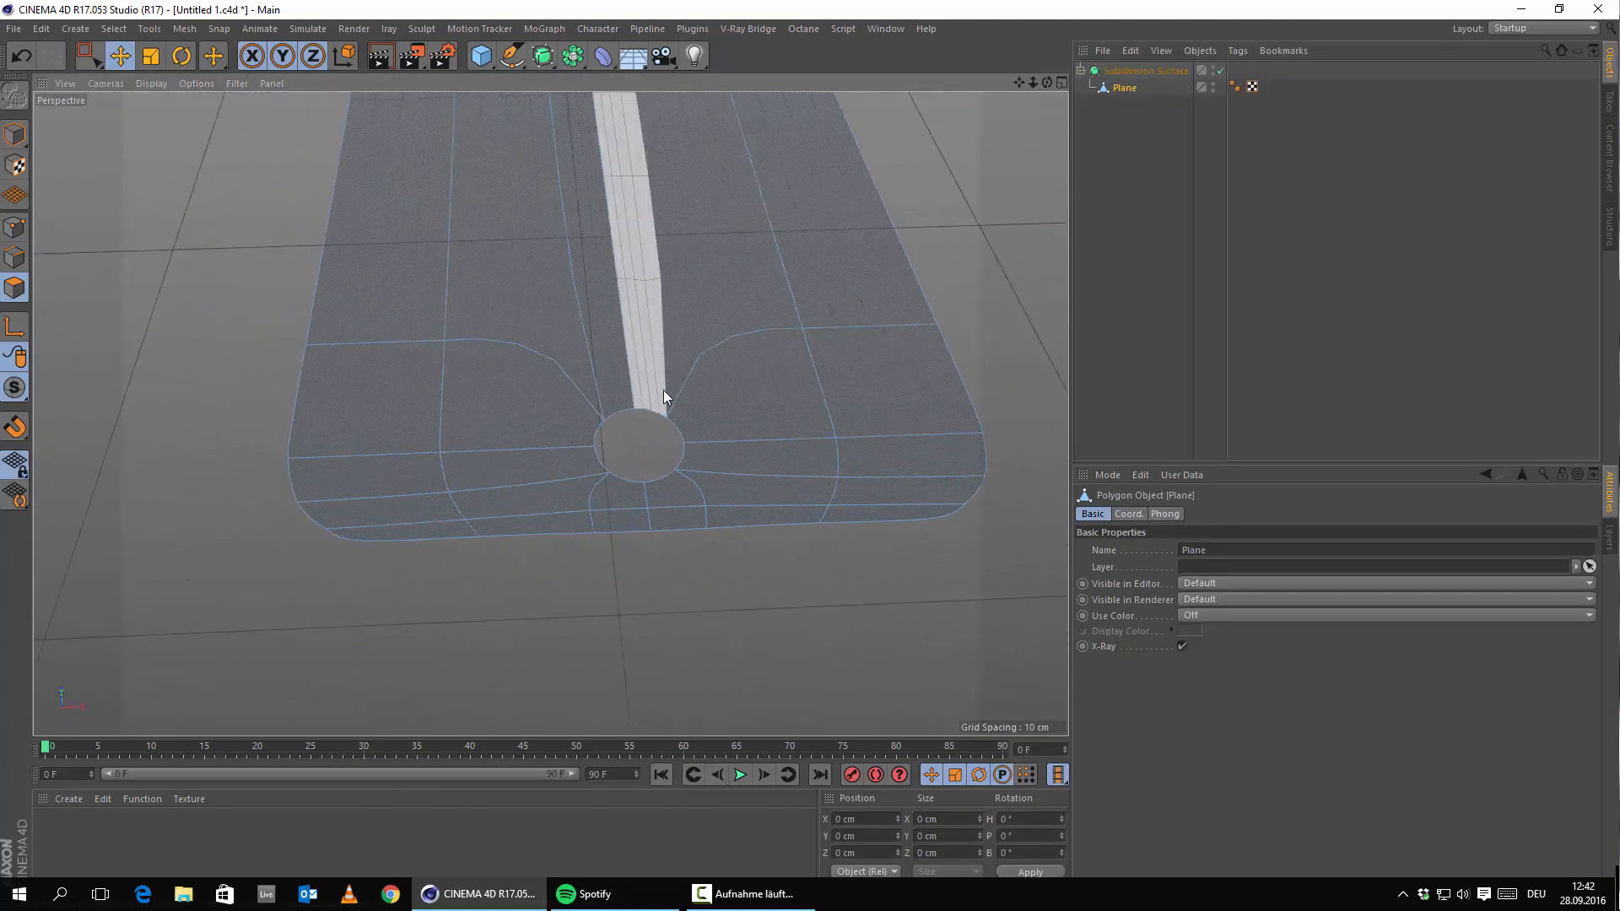
pyautogui.keyDown('alt'); pyautogui.moveTo(663, 389); pyautogui.dragTo(635, 468, button='right'); pyautogui.keyUp('alt')
pyautogui.keyDown('alt'); pyautogui.moveTo(636, 468); pyautogui.dragTo(626, 482); pyautogui.keyUp('alt')
pyautogui.keyDown('alt'); pyautogui.moveTo(665, 381); pyautogui.dragTo(703, 400, button='right'); pyautogui.keyUp('alt')
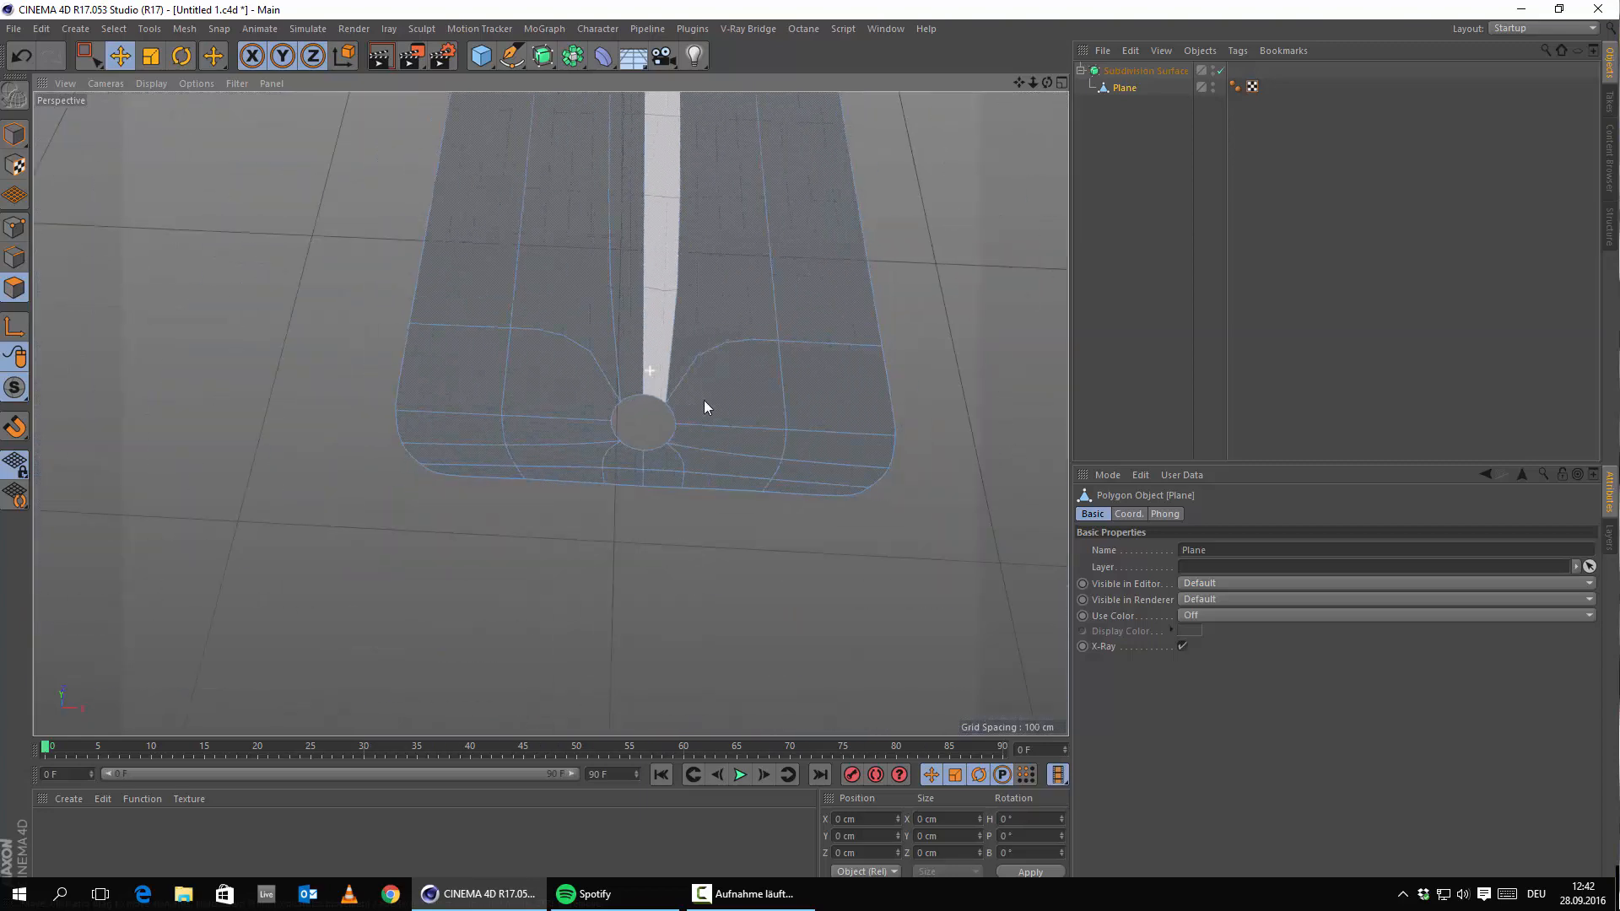
pyautogui.keyDown('alt'); pyautogui.moveTo(633, 464); pyautogui.dragTo(639, 405); pyautogui.keyUp('alt')
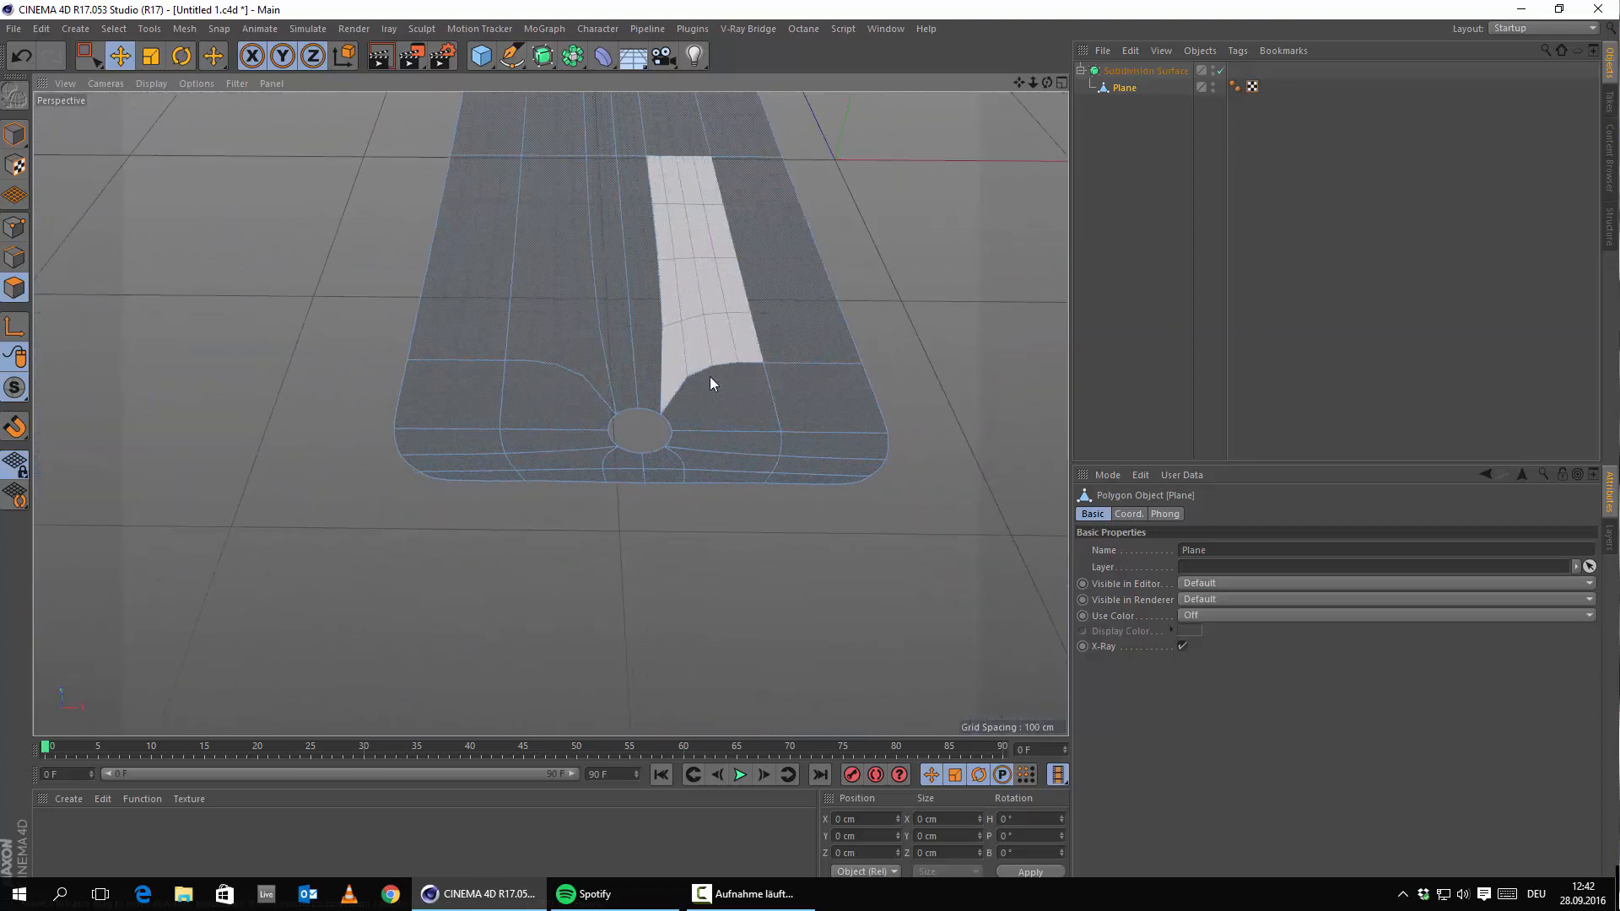
pyautogui.scroll(5, 712, 374)
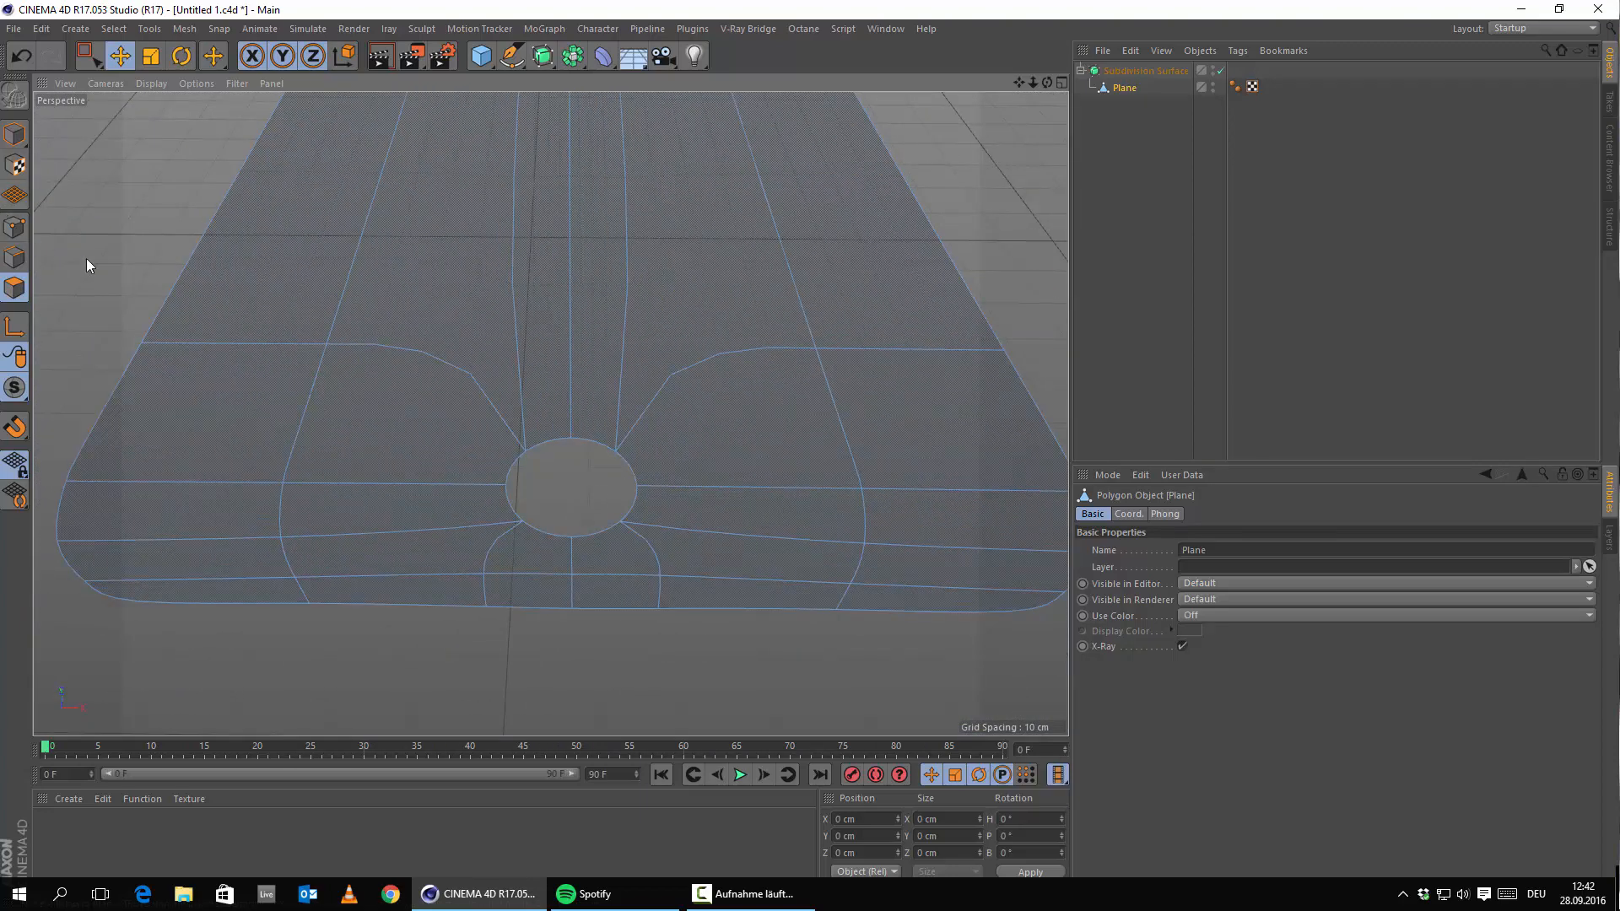
# Switch to Points mode and look over the plane from the top end to the hole.
pyautogui.click(16, 226)
pyautogui.keyDown('alt'); pyautogui.moveTo(550, 414); pyautogui.dragTo(548, 555); pyautogui.keyUp('alt')
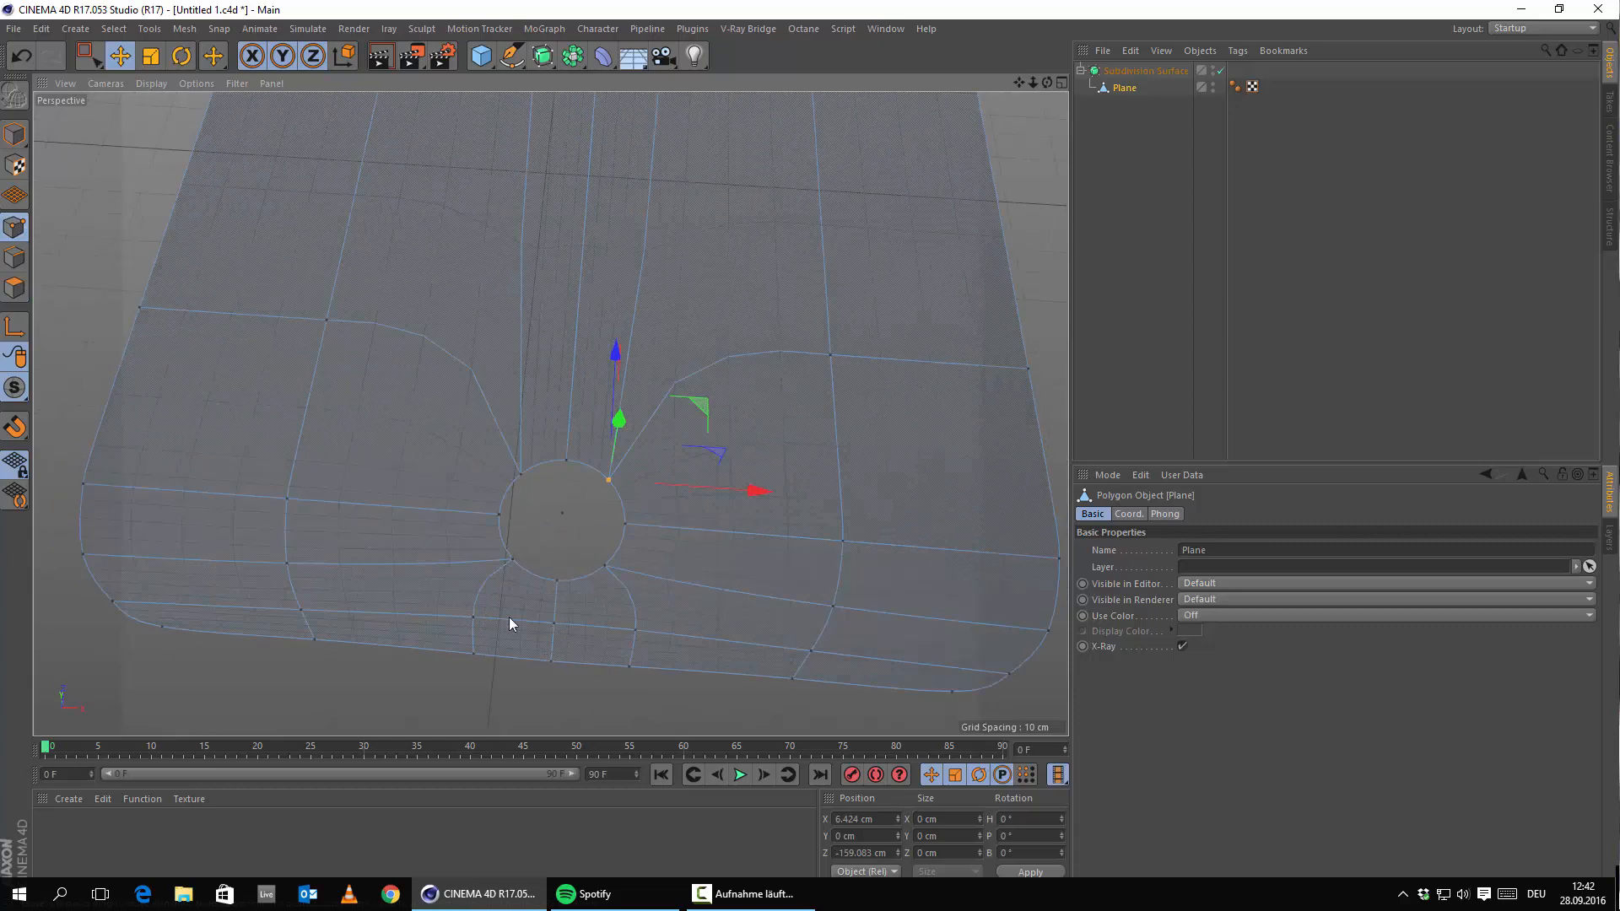
pyautogui.keyDown('alt'); pyautogui.moveTo(717, 110); pyautogui.dragTo(675, 310, button='middle'); pyautogui.keyUp('alt')
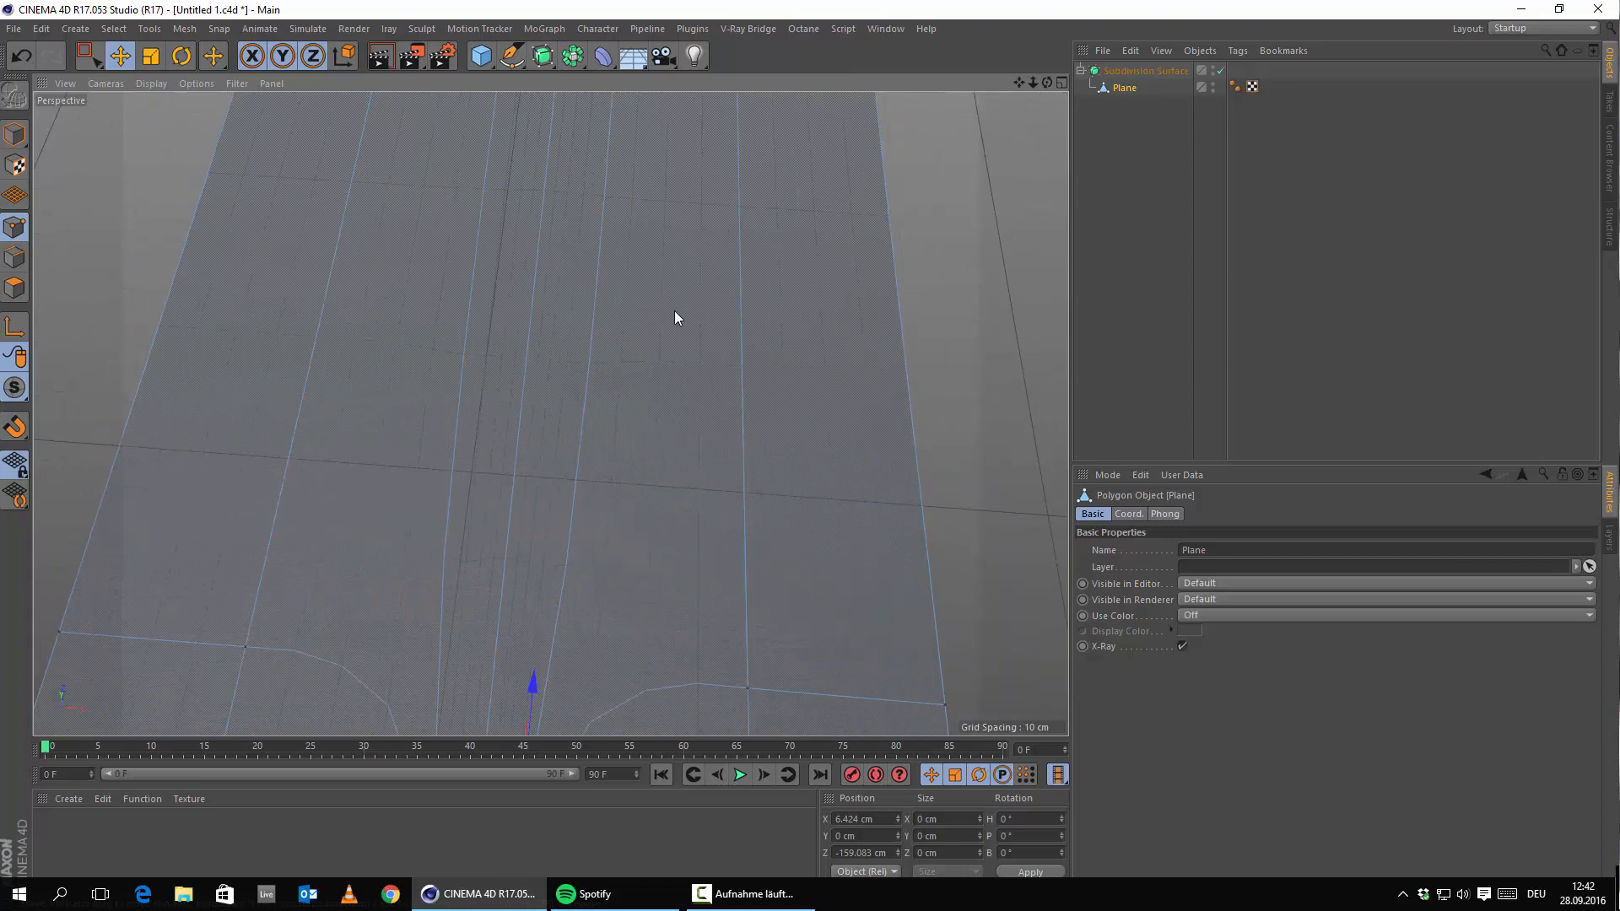
pyautogui.scroll(-6, 675, 311)
pyautogui.keyDown('alt'); pyautogui.moveTo(605, 184); pyautogui.dragTo(590, 299, button='middle'); pyautogui.keyUp('alt')
pyautogui.scroll(5, 707, 276)
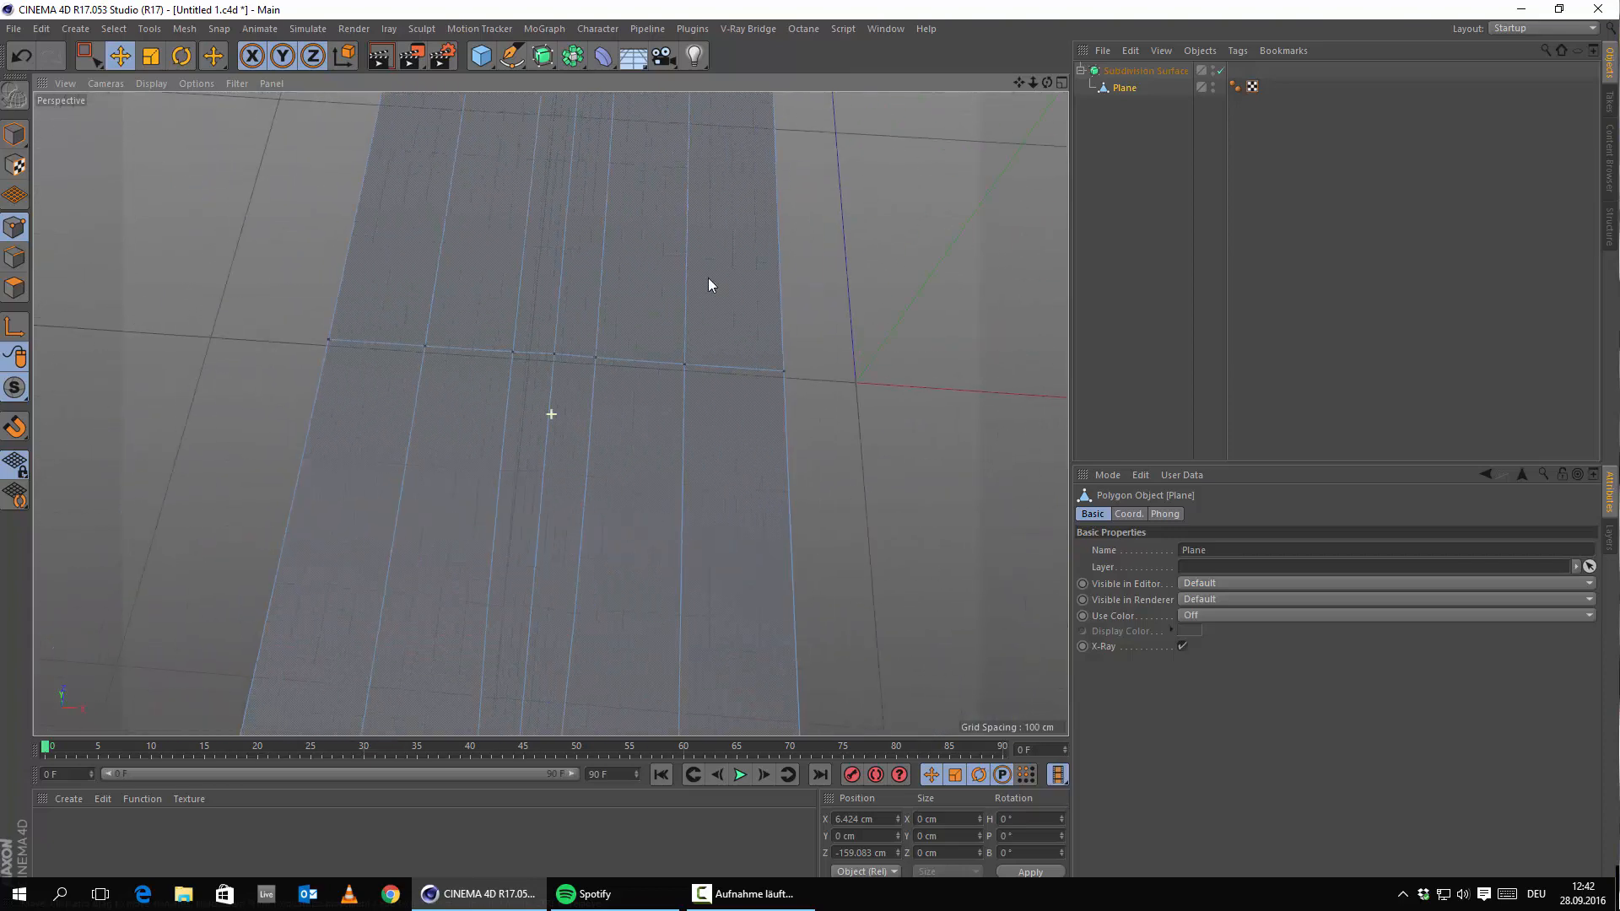
pyautogui.keyDown('alt'); pyautogui.moveTo(707, 276); pyautogui.dragTo(707, 211, button='middle'); pyautogui.keyUp('alt')
pyautogui.keyDown('alt'); pyautogui.moveTo(707, 456); pyautogui.dragTo(766, 517); pyautogui.keyUp('alt')
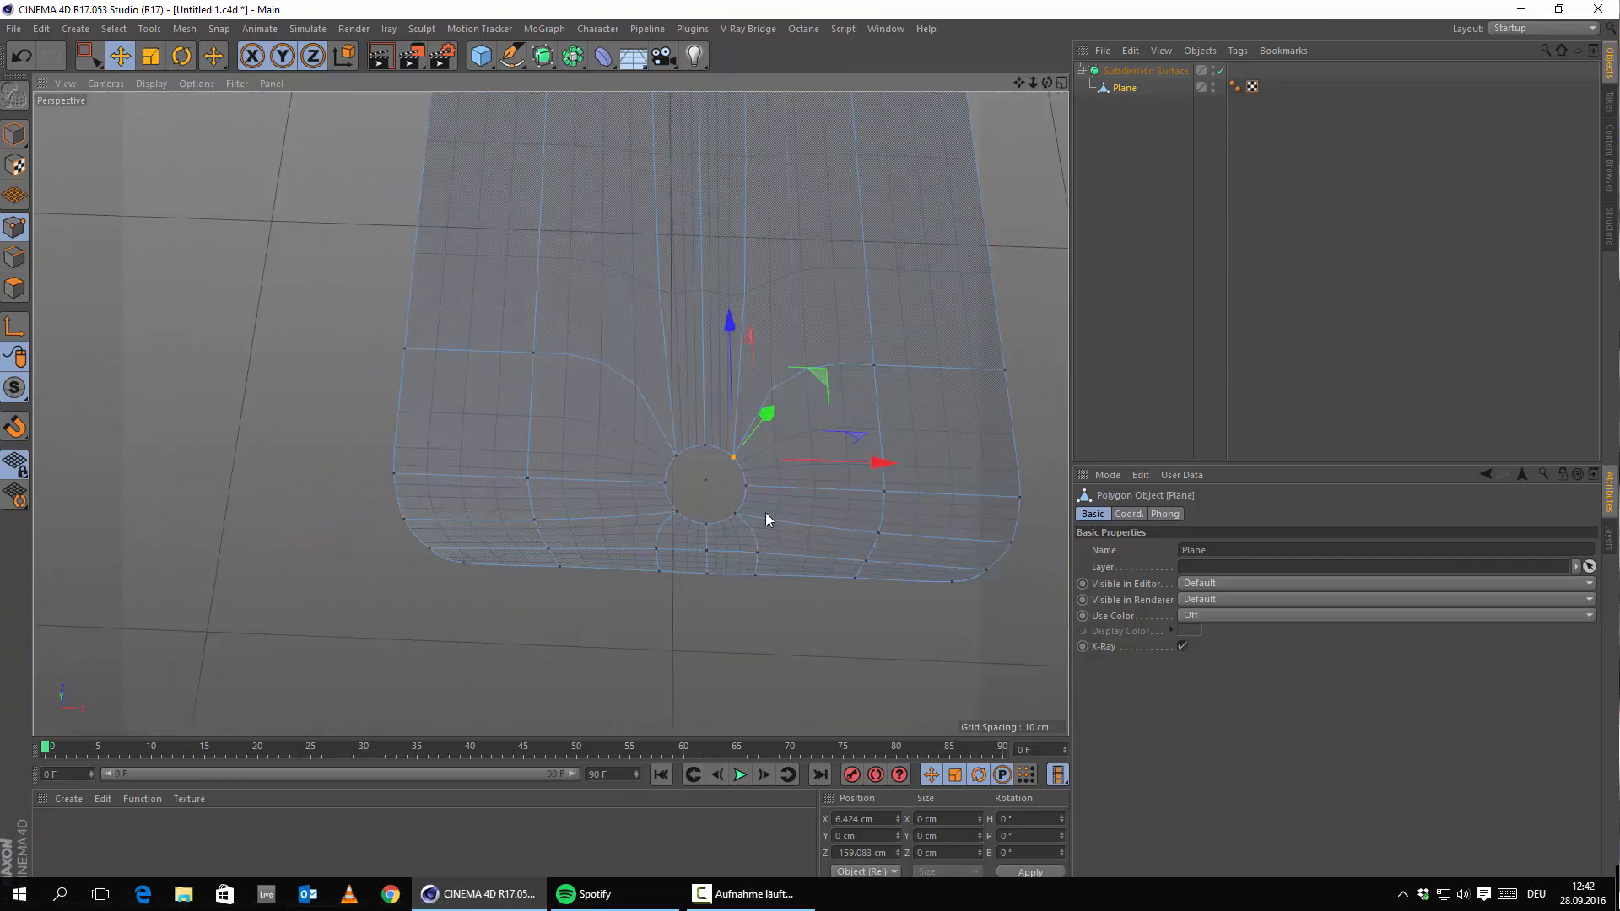
pyautogui.scroll(3, 549, 471)
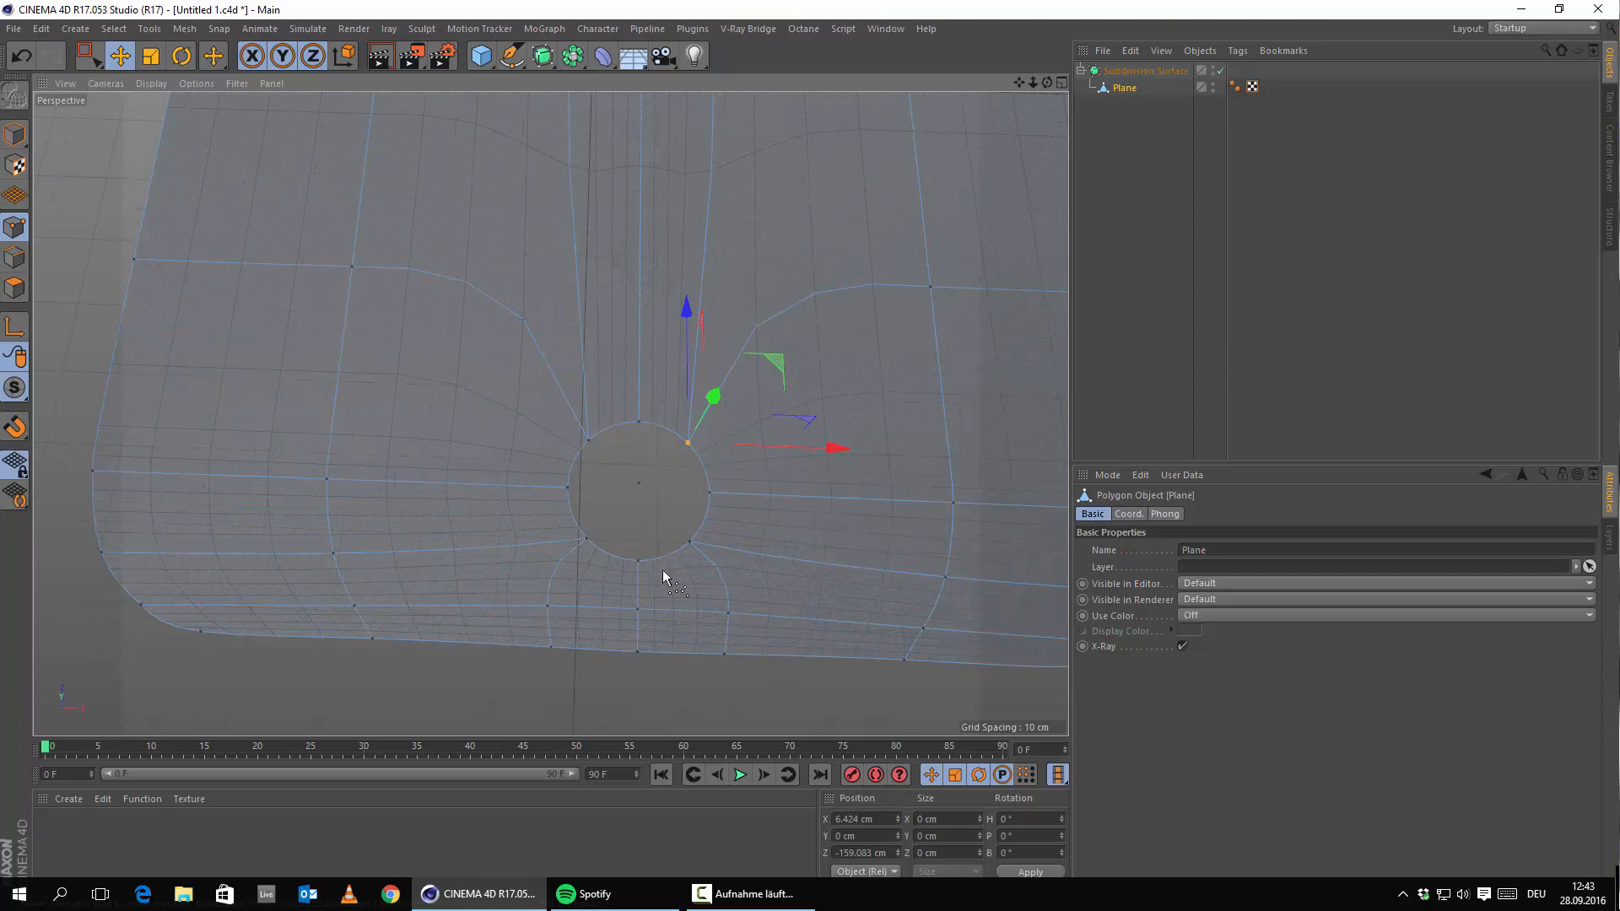
# Select all points and run Optimize to remove the stray centre point.
pyautogui.hotkey('ctrl', 'a')
pyautogui.rightClick(477, 677)
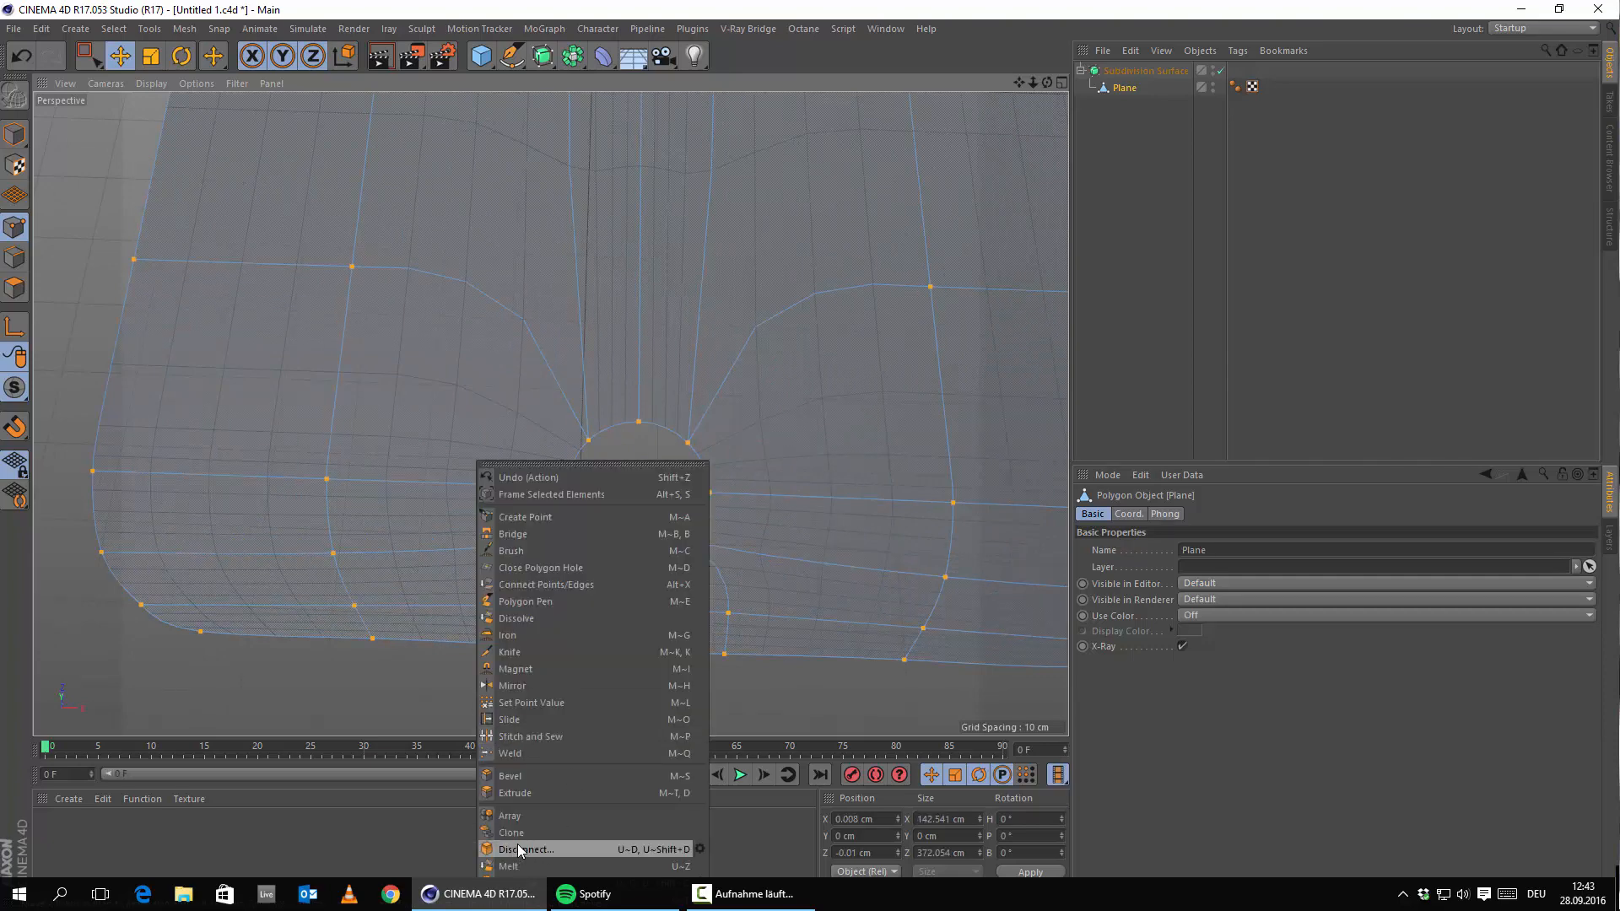
pyautogui.press('Escape')
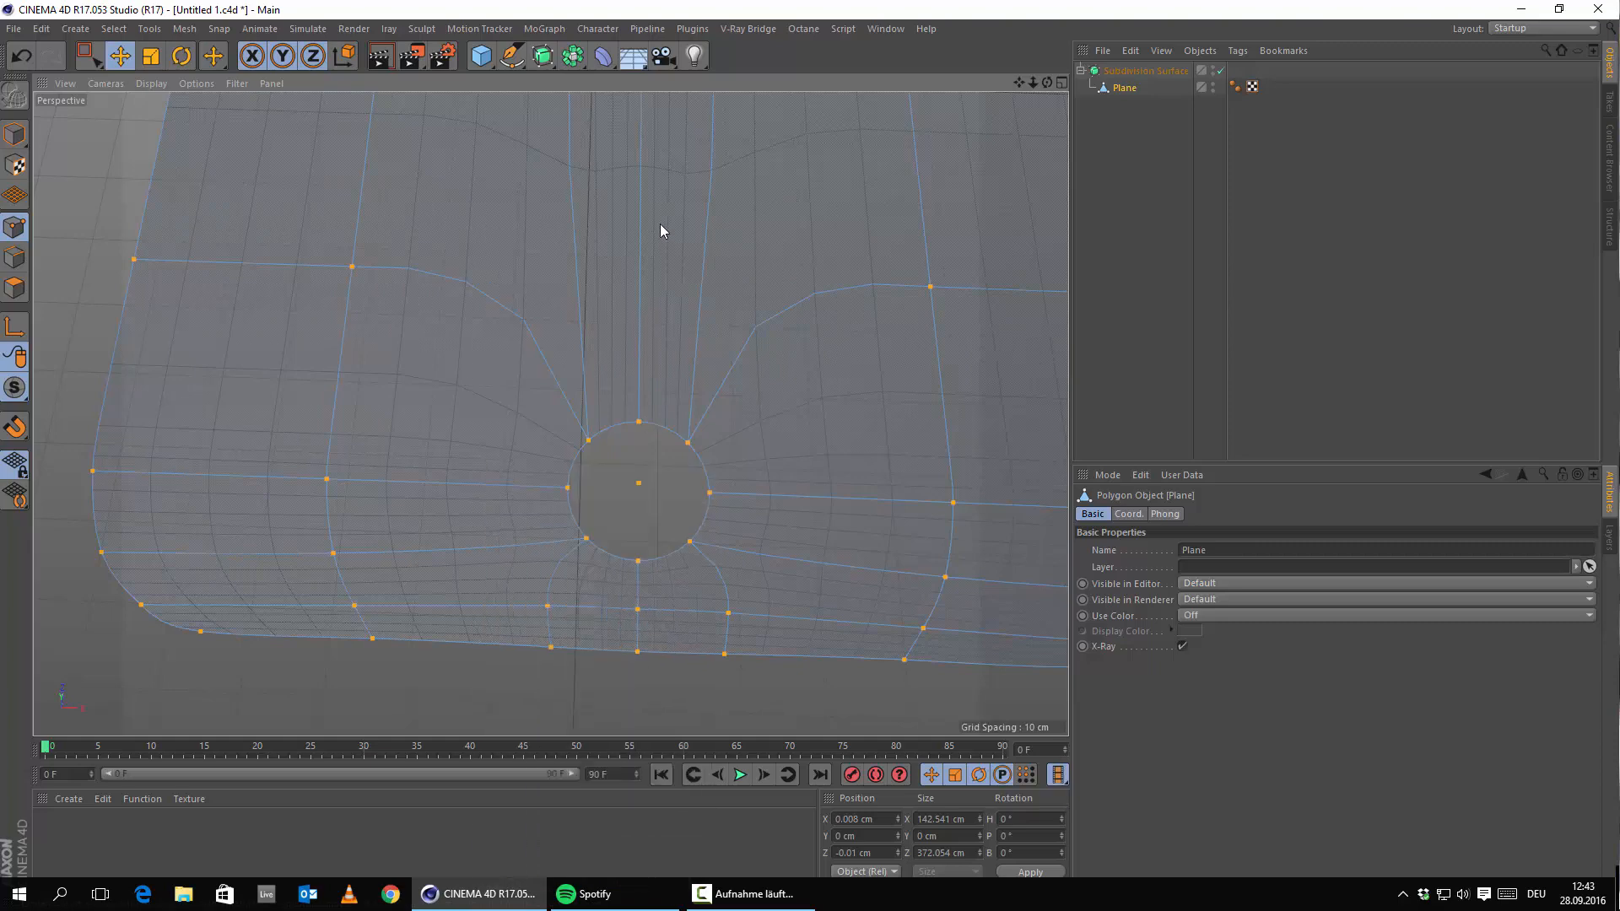
pyautogui.rightClick(659, 224)
pyautogui.click(711, 648)
# Maximise the Top view and compare the round hole with the blueprint.
pyautogui.scroll(-5, 645, 515)
pyautogui.keyDown('alt'); pyautogui.moveTo(776, 361); pyautogui.dragTo(737, 407, button='middle'); pyautogui.keyUp('alt')
pyautogui.middleClick(737, 406)
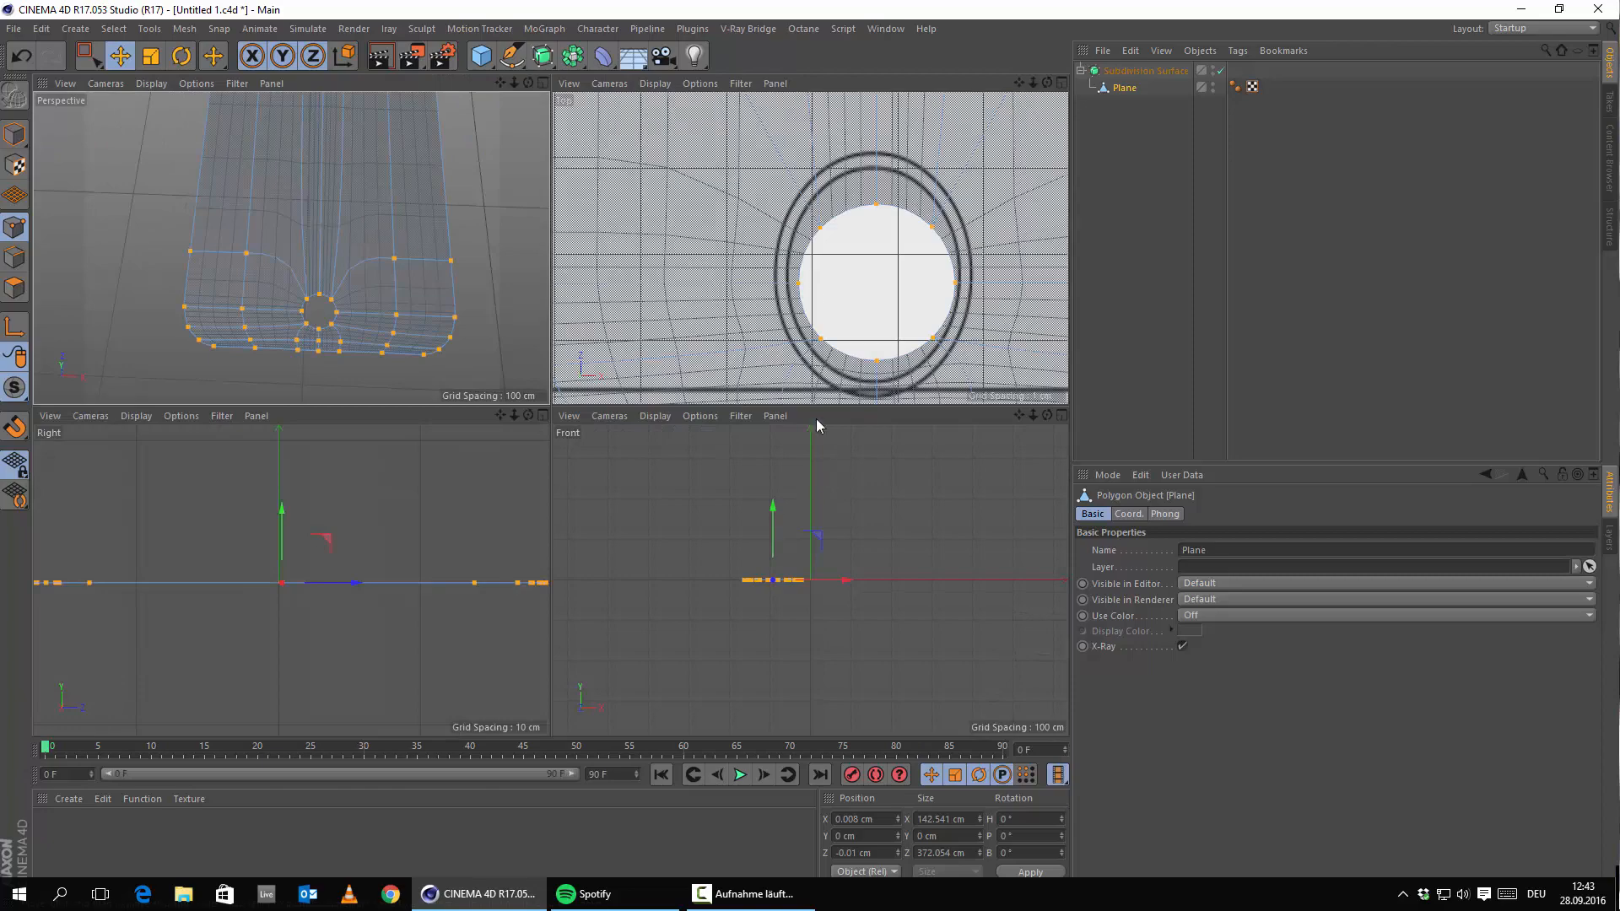
pyautogui.middleClick(651, 396)
pyautogui.scroll(2, 651, 397)
pyautogui.scroll(-6, 685, 479)
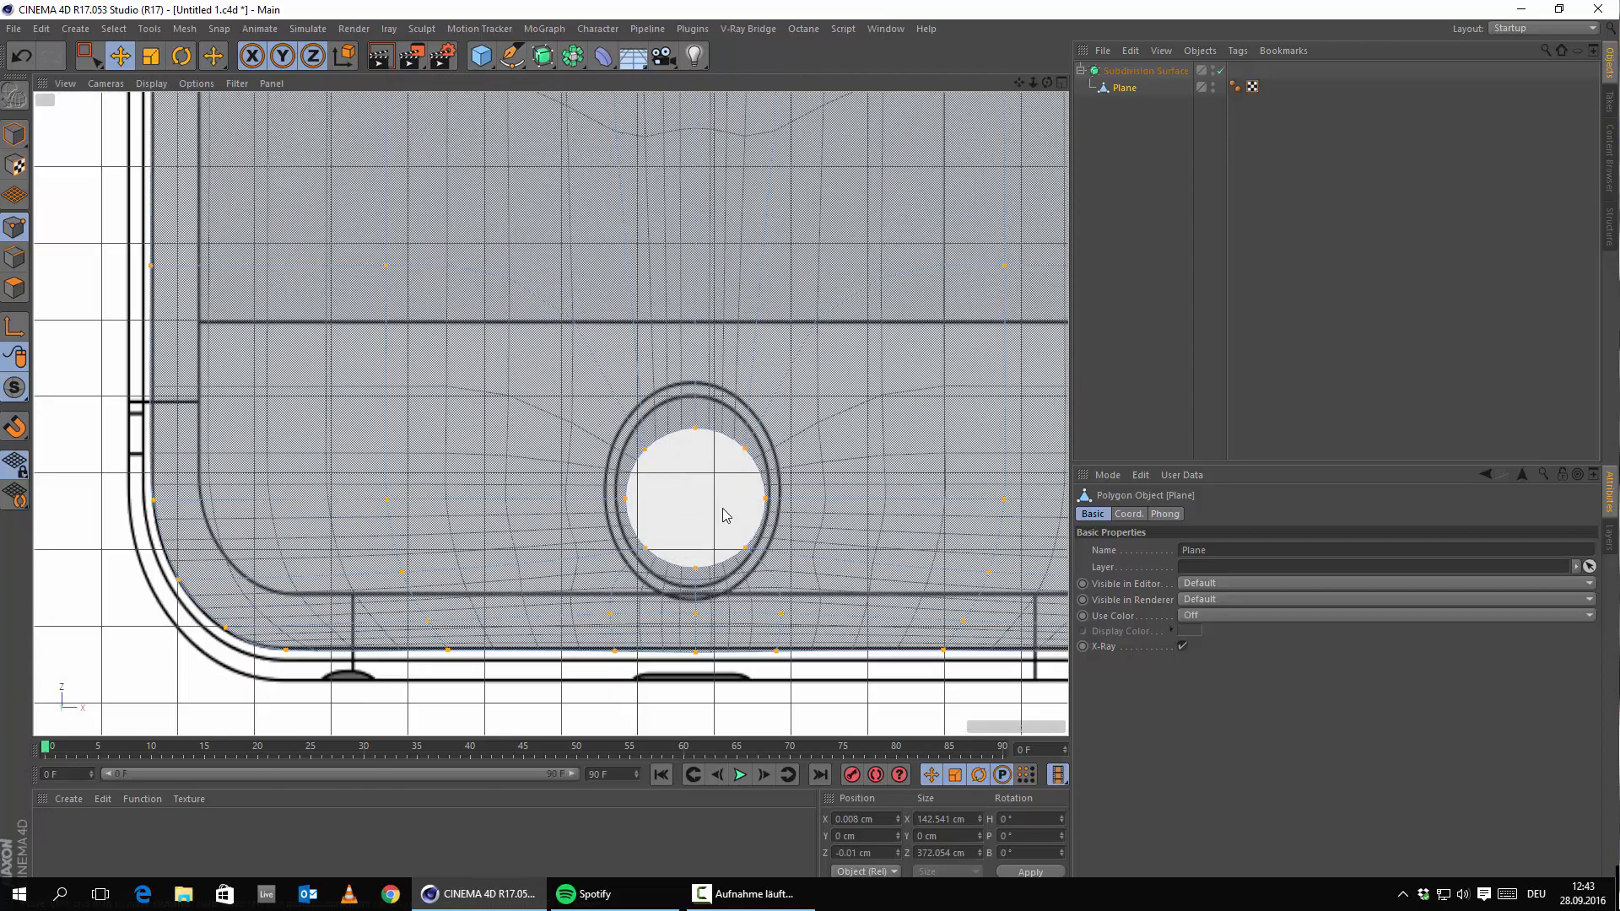
pyautogui.keyDown('alt'); pyautogui.moveTo(698, 497); pyautogui.dragTo(665, 409, button='middle'); pyautogui.keyUp('alt')
pyautogui.middleClick(530, 438)
# Deselect all points and orbit the perspective view around the mesh corner.
pyautogui.middleClick(408, 306)
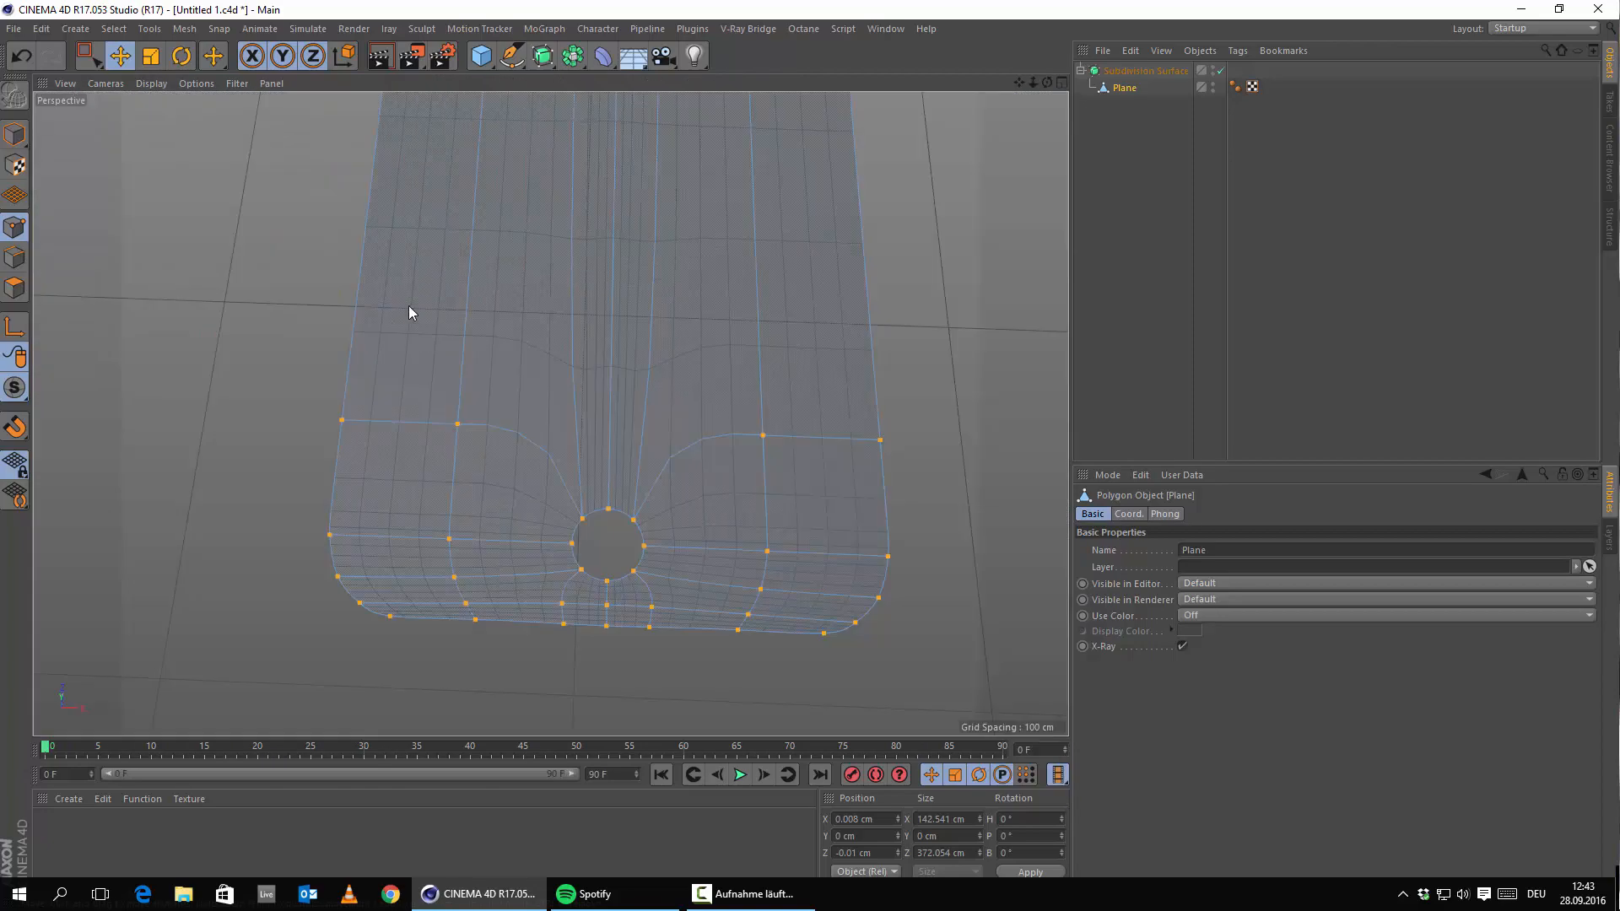
pyautogui.scroll(5, 580, 537)
pyautogui.click(455, 714)
pyautogui.keyDown('alt'); pyautogui.moveTo(582, 655); pyautogui.dragTo(710, 512); pyautogui.keyUp('alt')
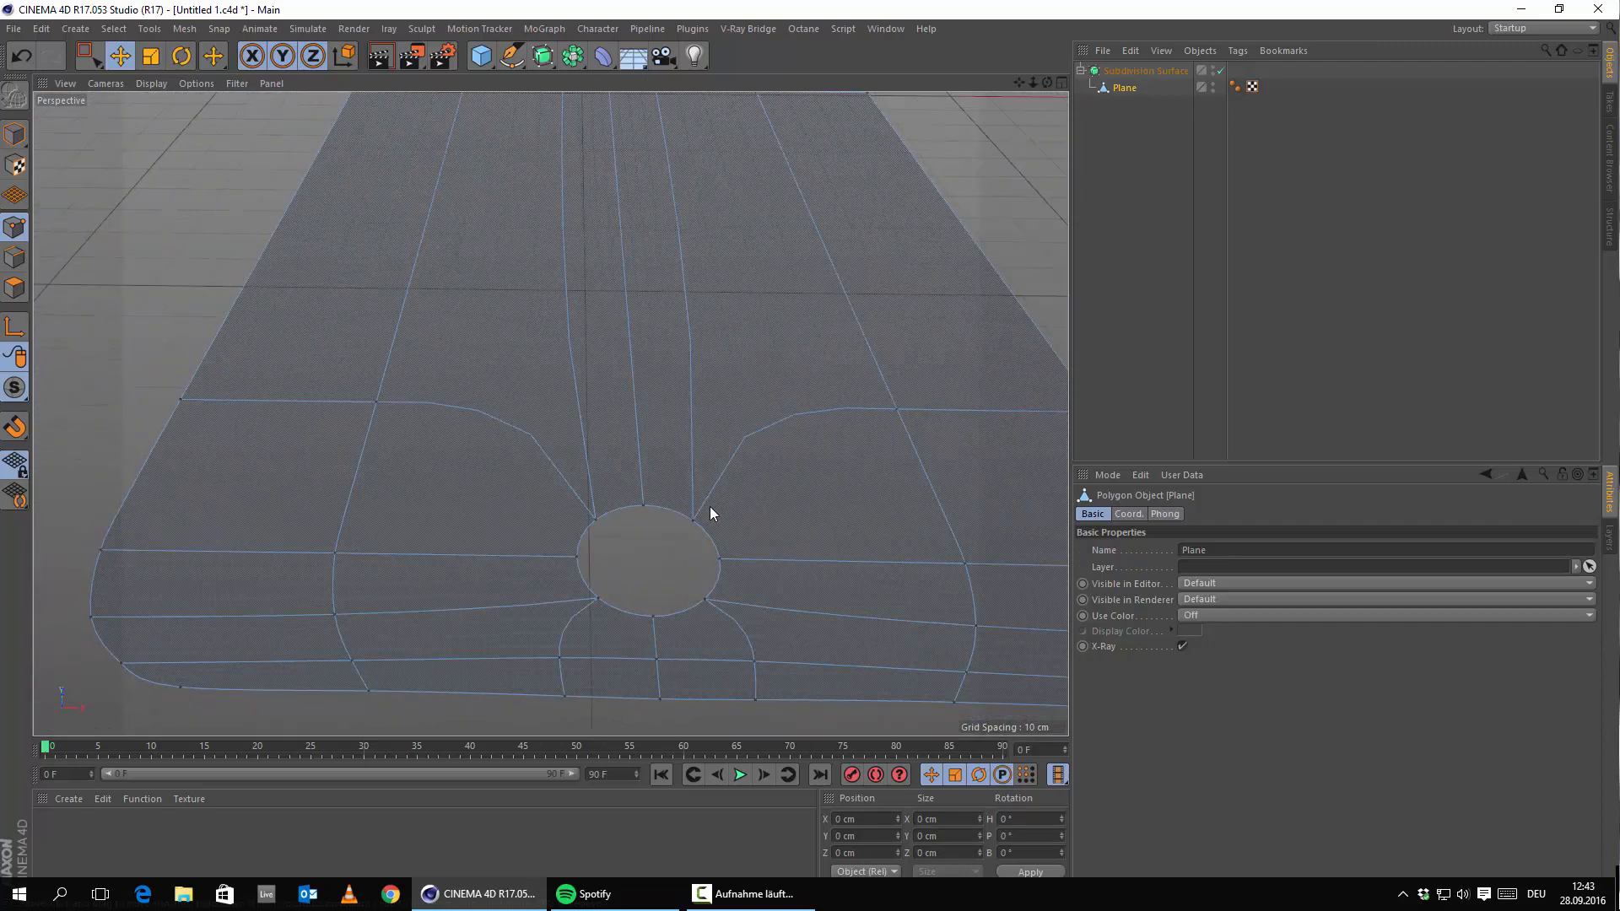
pyautogui.scroll(-5, 556, 194)
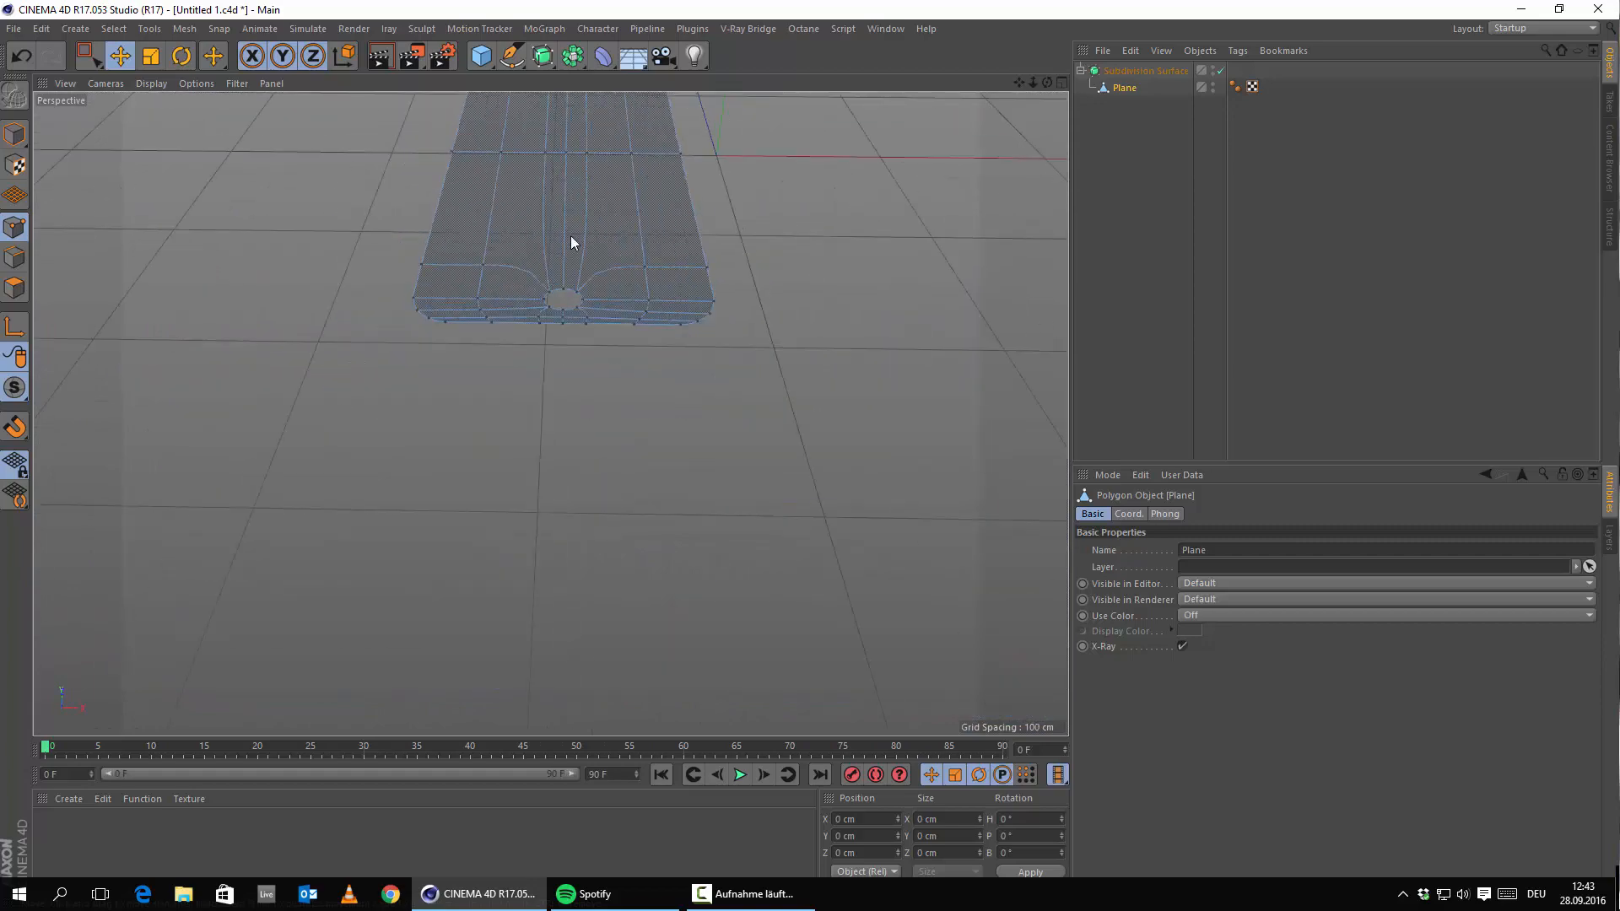
pyautogui.keyDown('alt'); pyautogui.moveTo(571, 247); pyautogui.dragTo(625, 541); pyautogui.keyUp('alt')
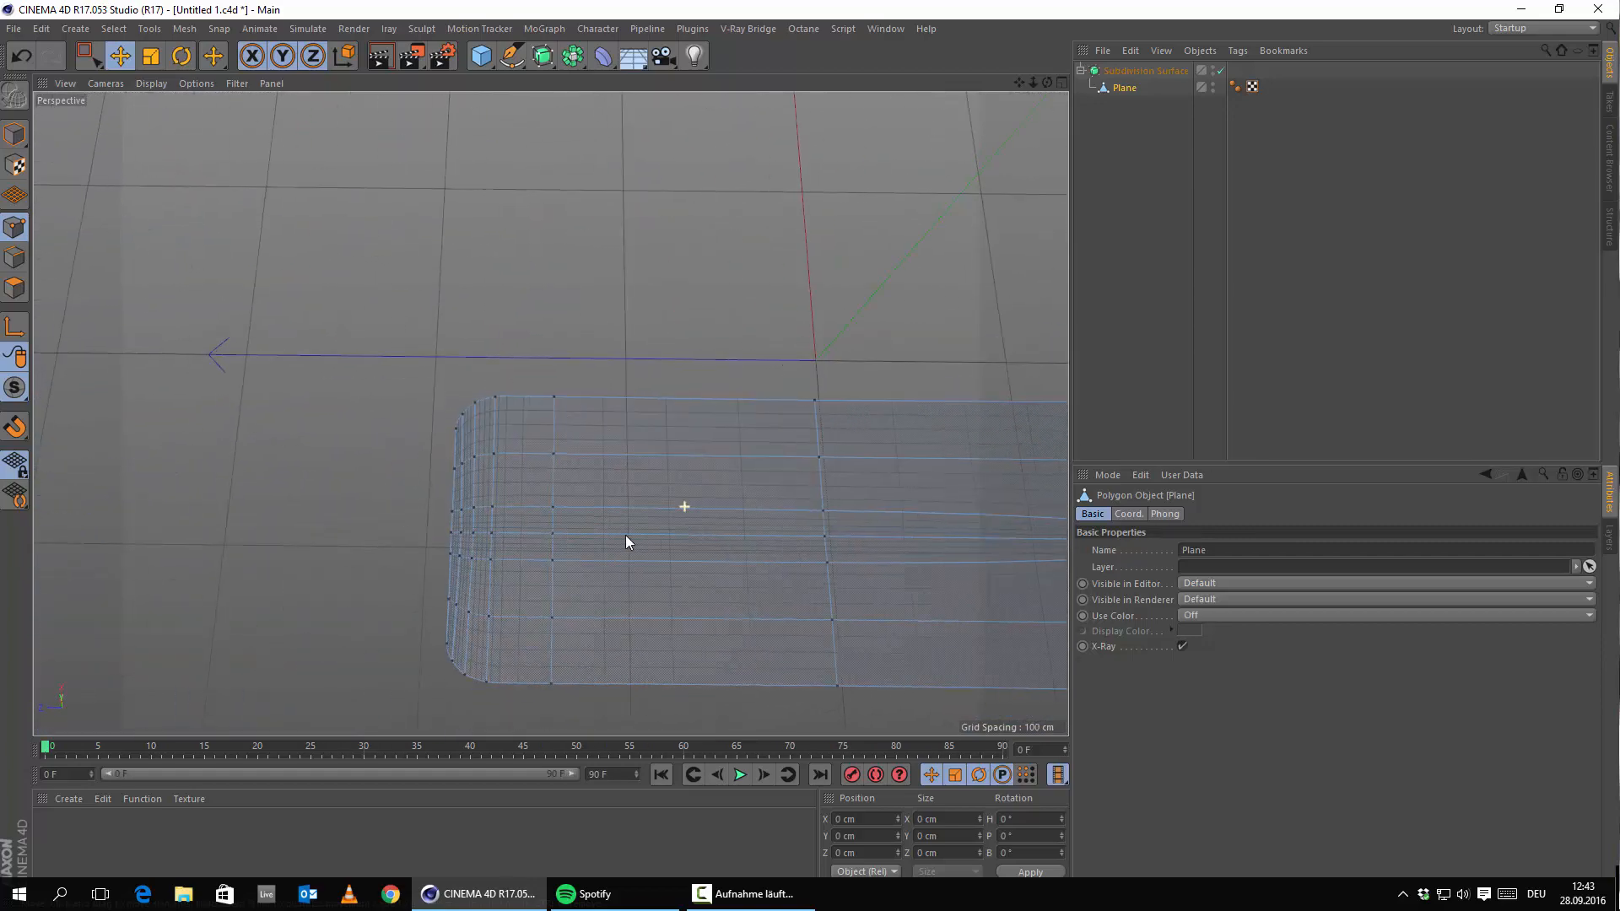
# Pan the maximised Top view to the phone's camera and speaker outlines.
pyautogui.middleClick(498, 540)
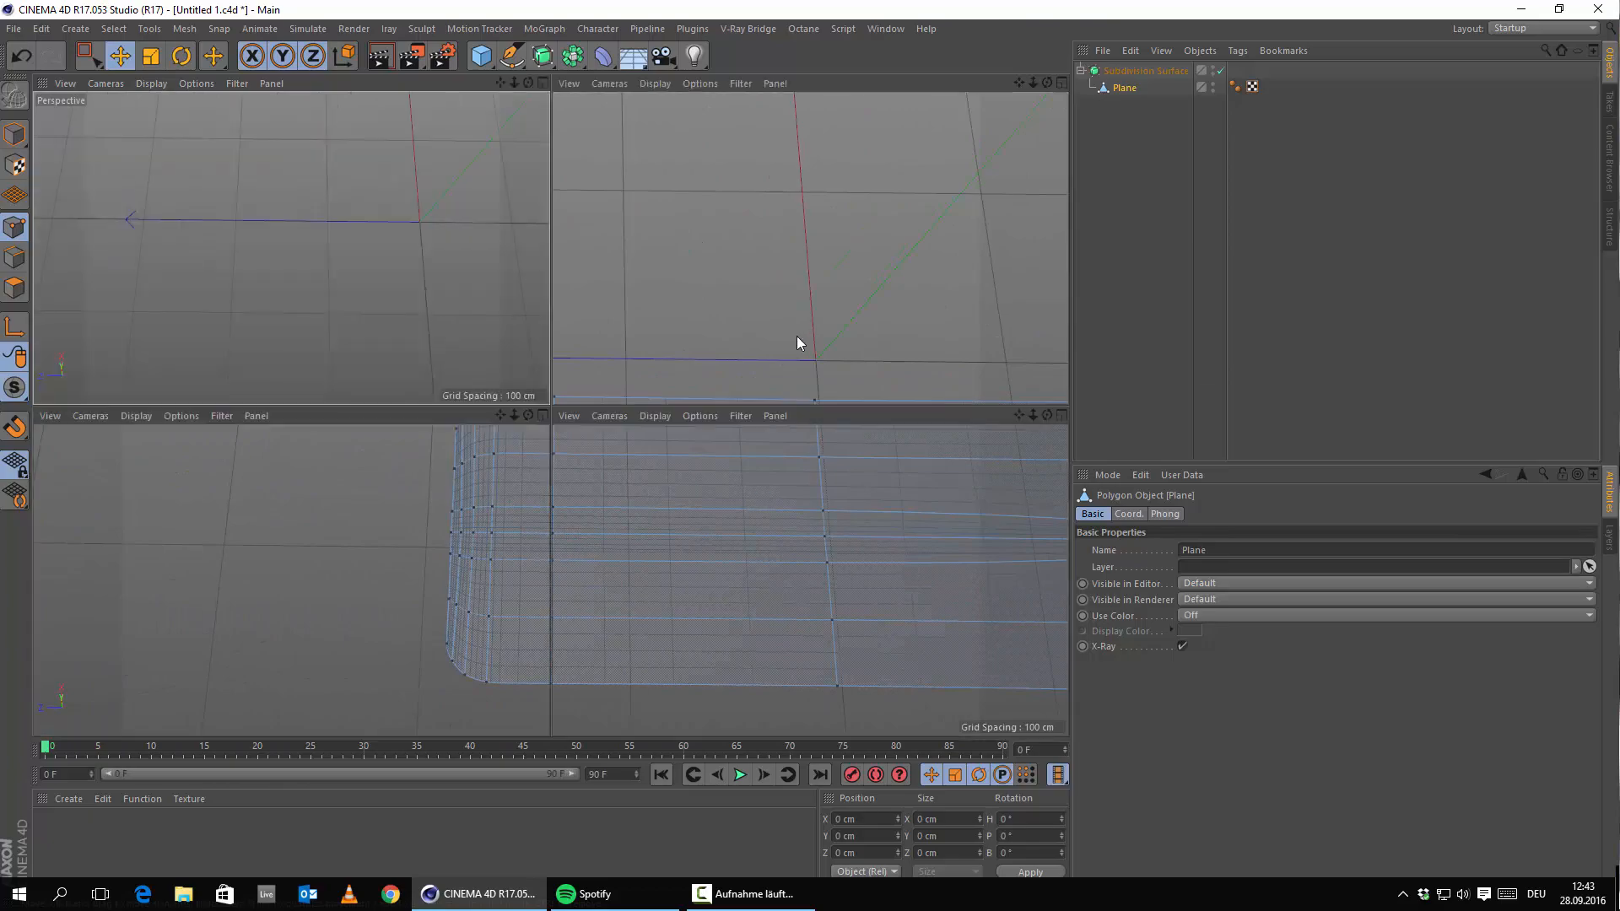
pyautogui.middleClick(797, 335)
pyautogui.scroll(-6, 749, 223)
pyautogui.keyDown('alt'); pyautogui.moveTo(848, 200); pyautogui.dragTo(797, 182, button='middle'); pyautogui.keyUp('alt')
pyautogui.scroll(5, 690, 155)
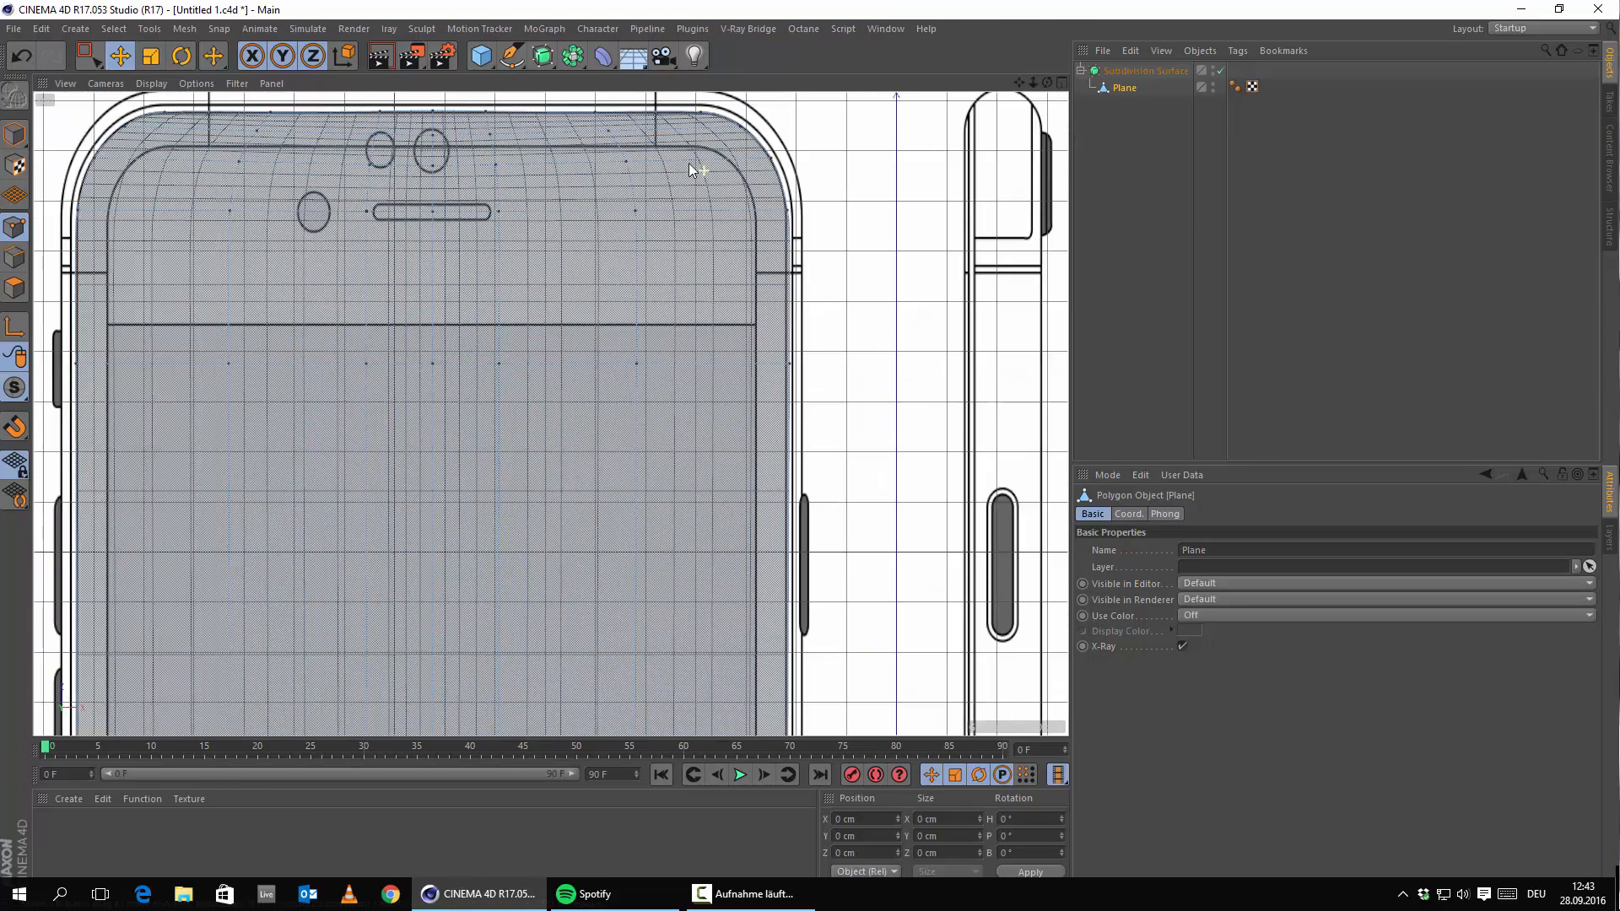
pyautogui.keyDown('alt'); pyautogui.moveTo(518, 158); pyautogui.dragTo(825, 344, button='middle'); pyautogui.keyUp('alt')
pyautogui.scroll(5, 769, 295)
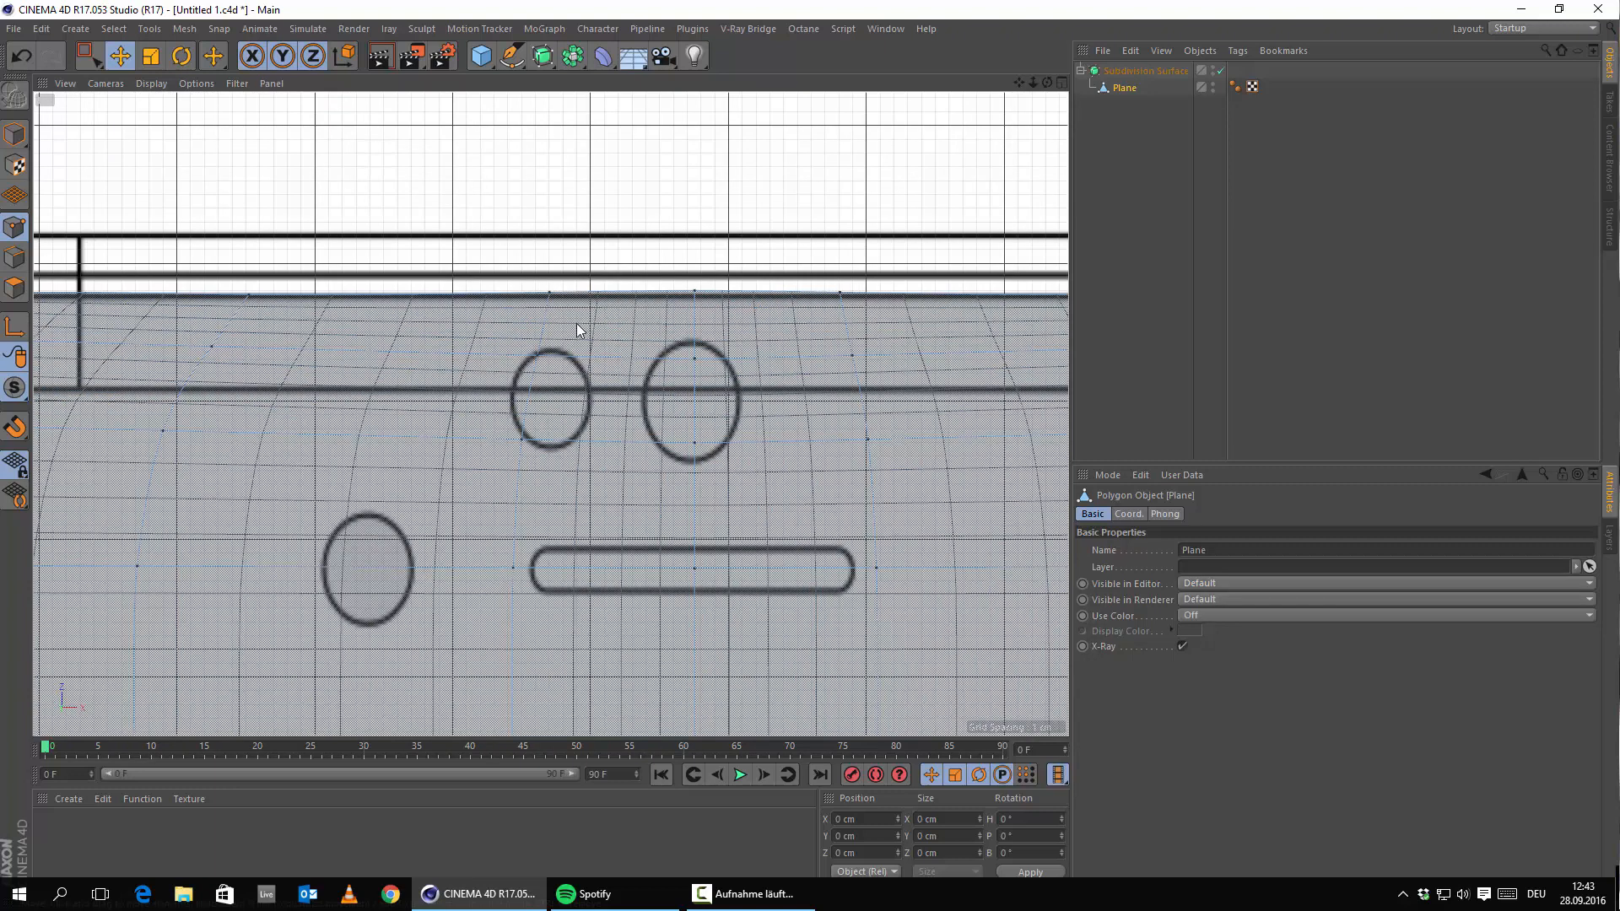
# Slide the left and right top-edge points outward along X to match the blueprint outline.
pyautogui.scroll(-4, 613, 312)
pyautogui.scroll(4, 693, 491)
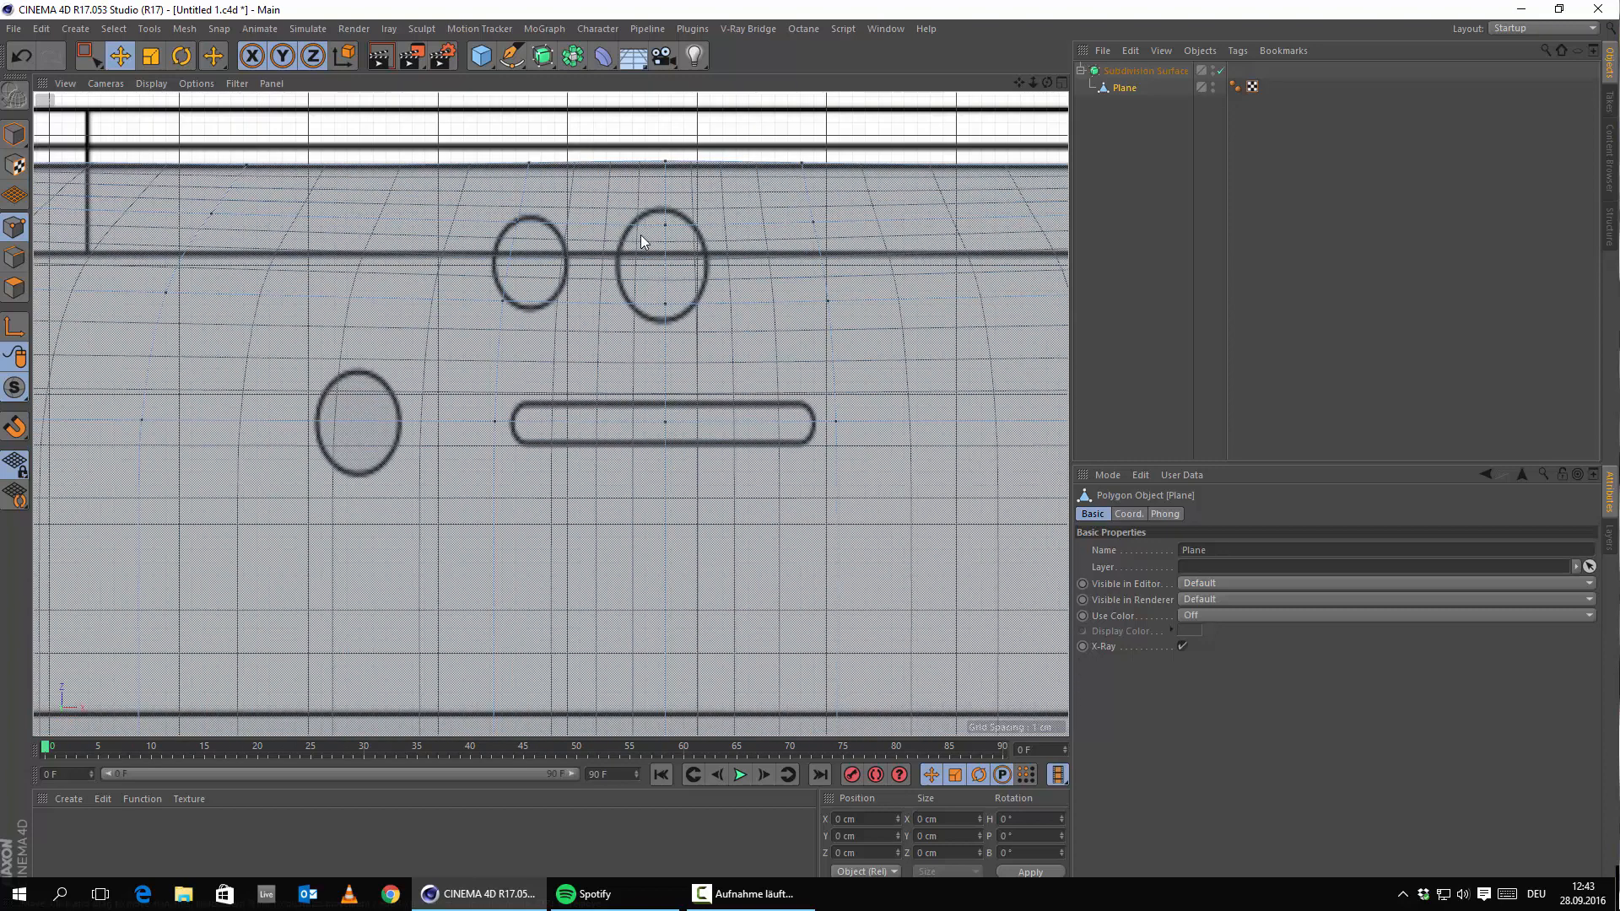
pyautogui.scroll(-3, 641, 242)
pyautogui.scroll(3, 655, 309)
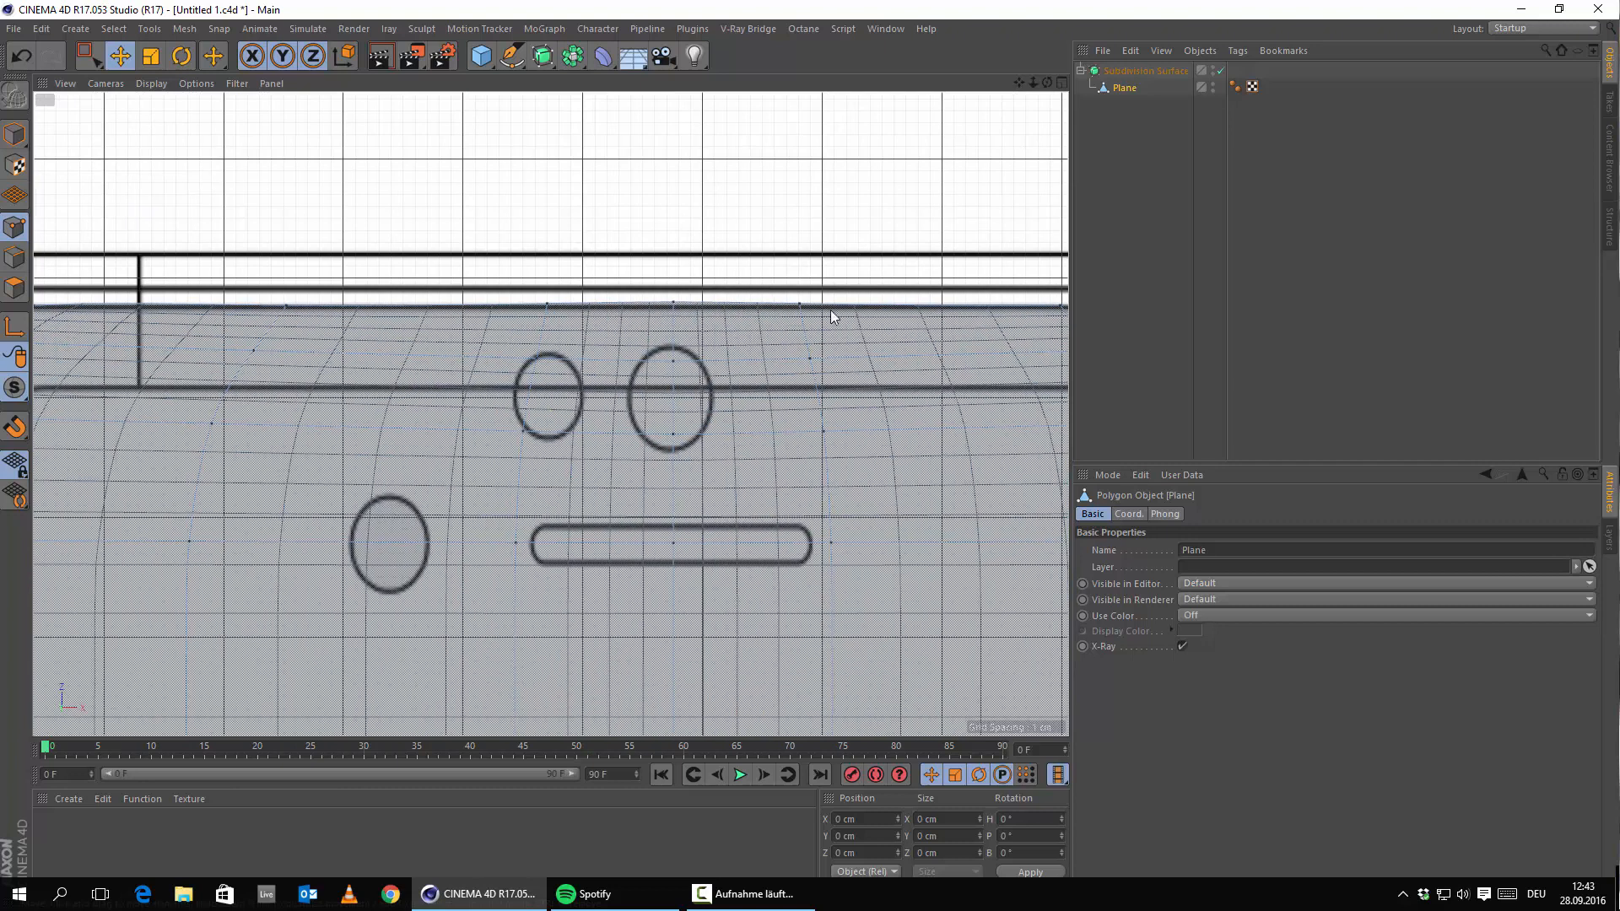
pyautogui.click(545, 307)
pyautogui.keyDown('shift'); pyautogui.click(789, 319); pyautogui.keyUp('shift')
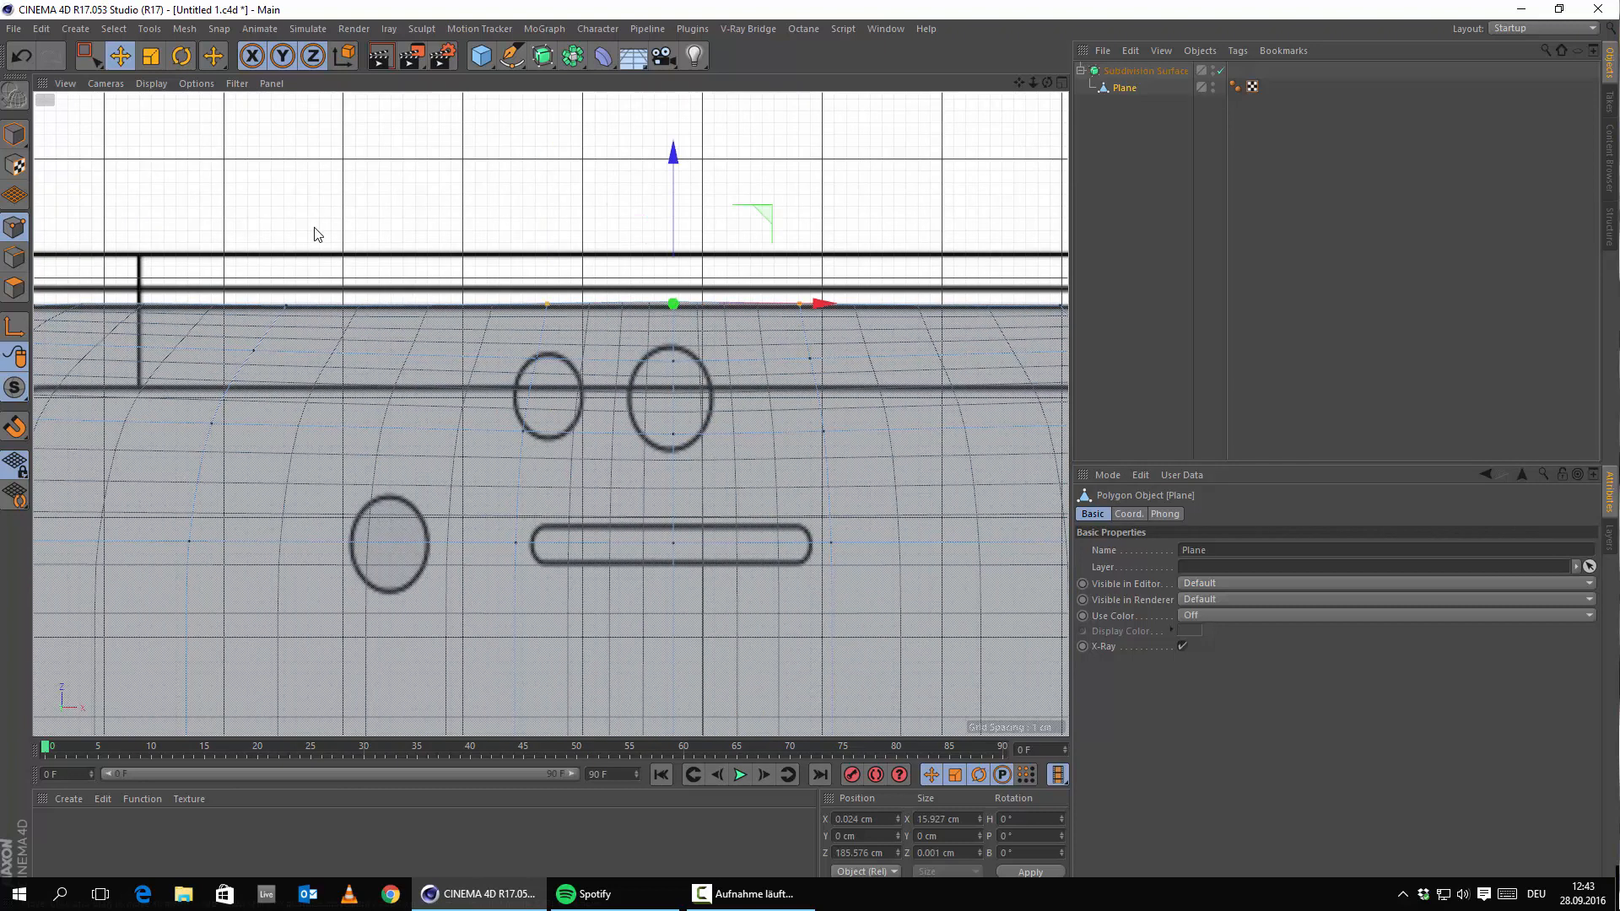
pyautogui.click(549, 307)
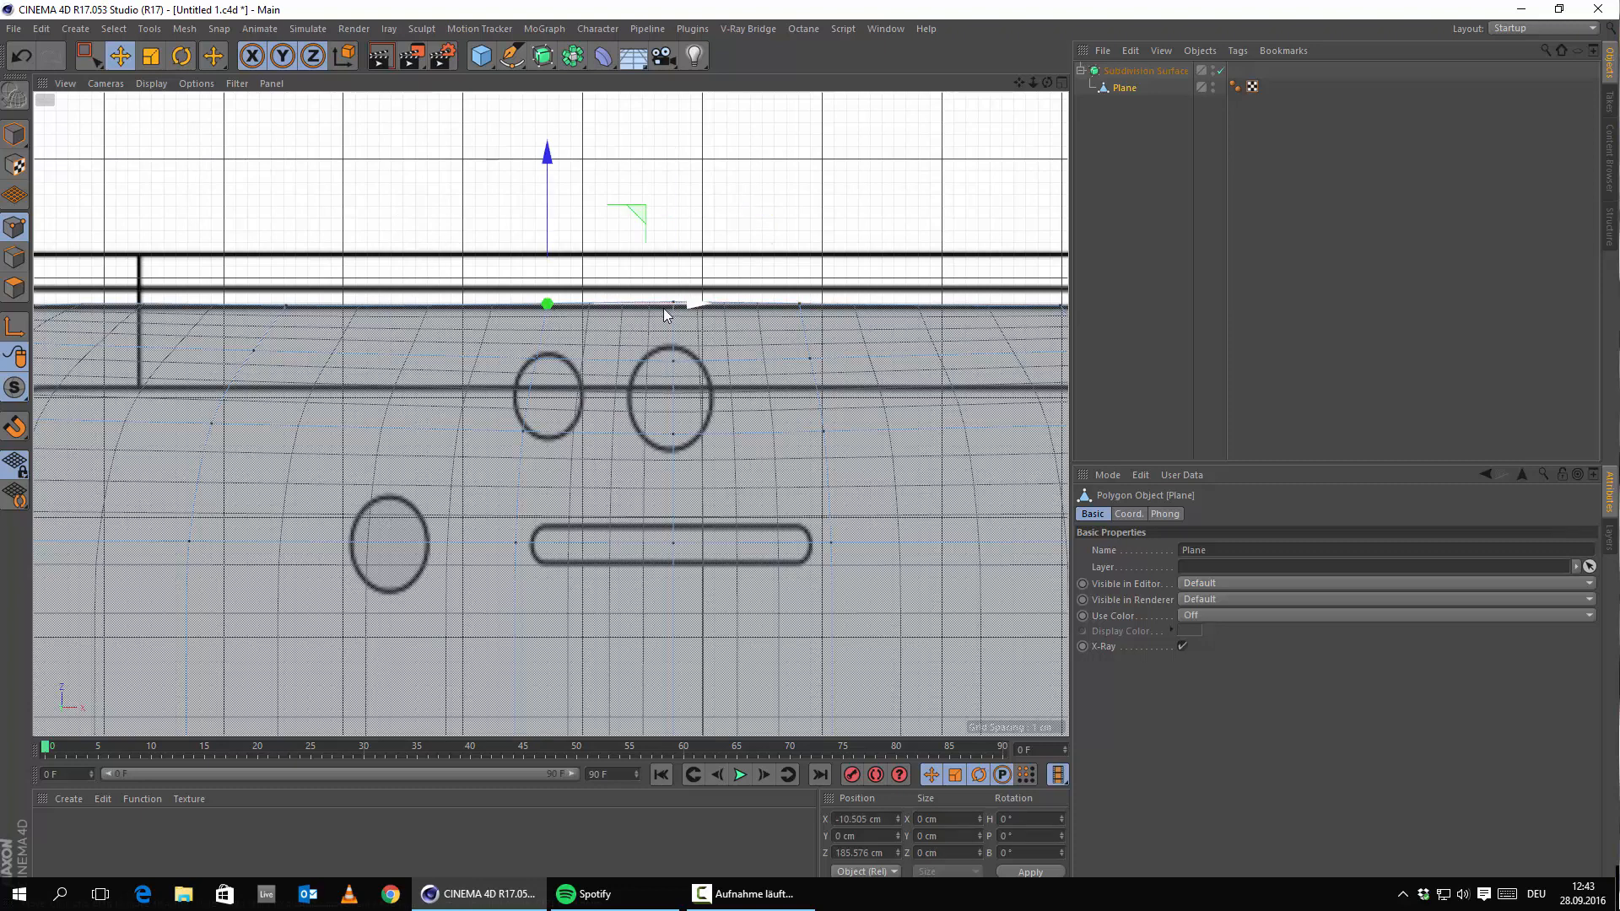
pyautogui.moveTo(648, 305); pyautogui.dragTo(579, 302)
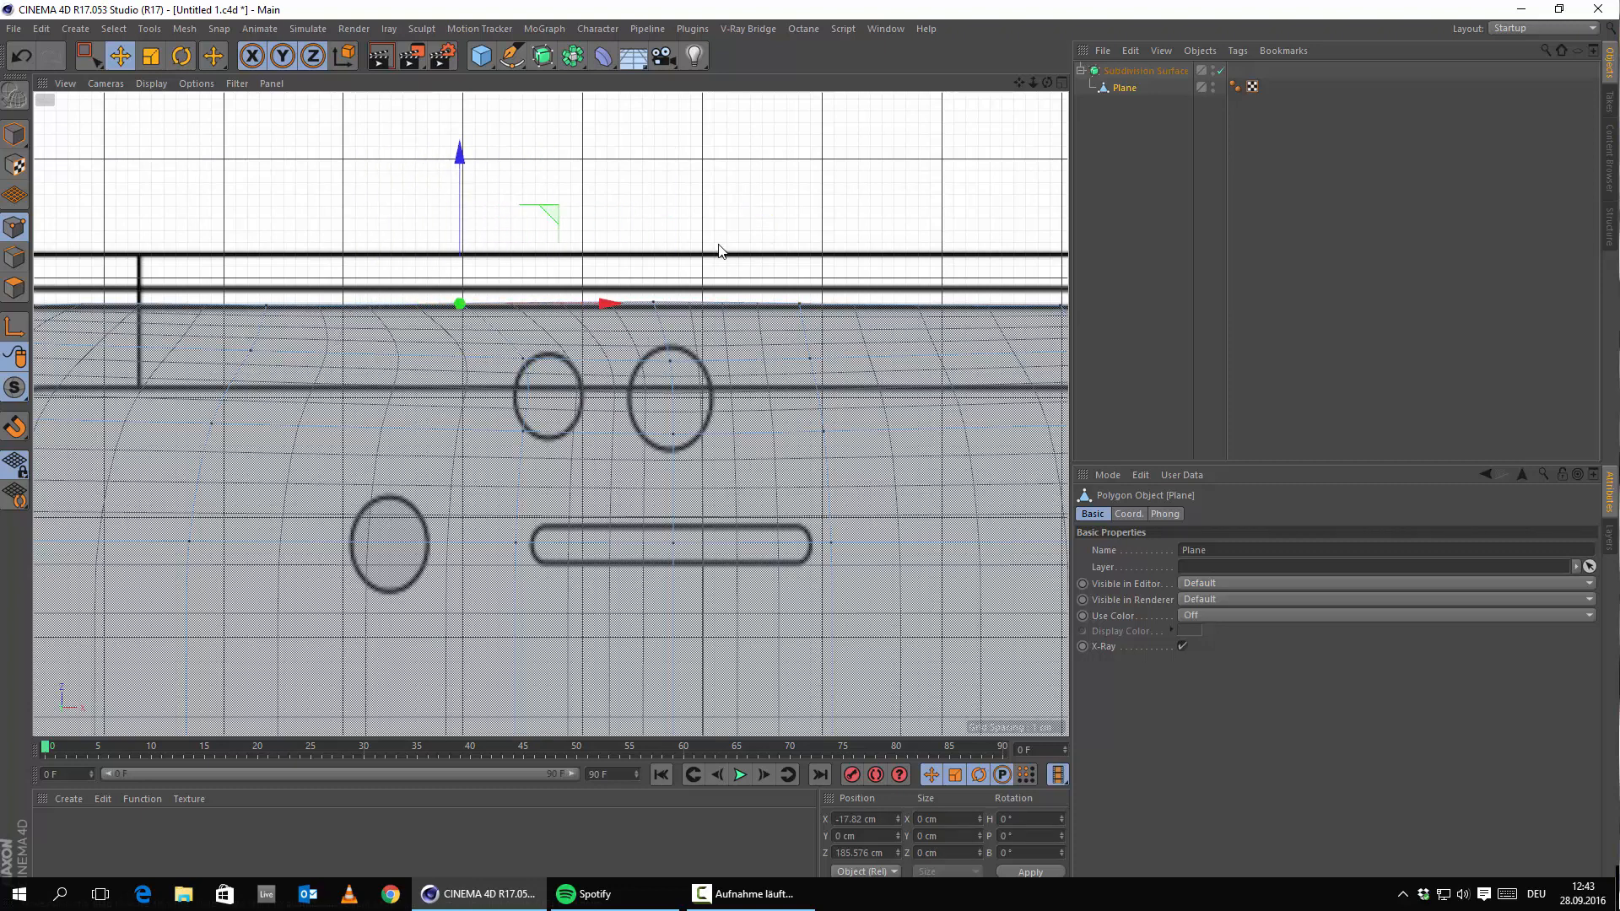
pyautogui.click(799, 303)
pyautogui.click(799, 305)
pyautogui.moveTo(904, 307); pyautogui.dragTo(998, 330)
pyautogui.click(823, 372)
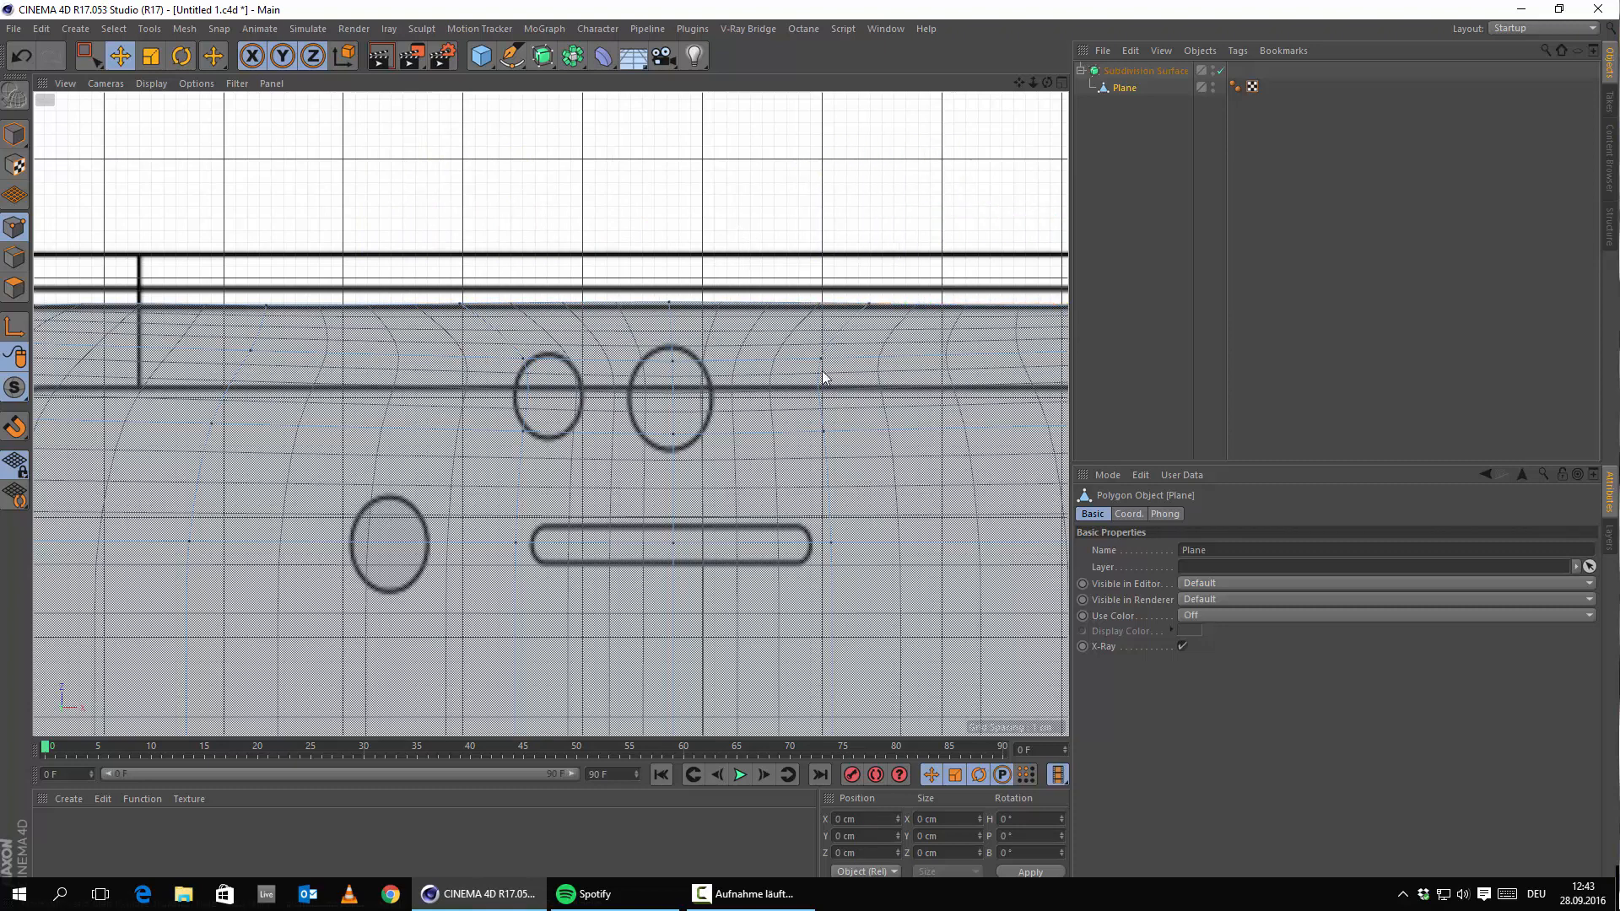
# Lower the middle top-edge point slightly on Z above the camera circles.
pyautogui.click(667, 303)
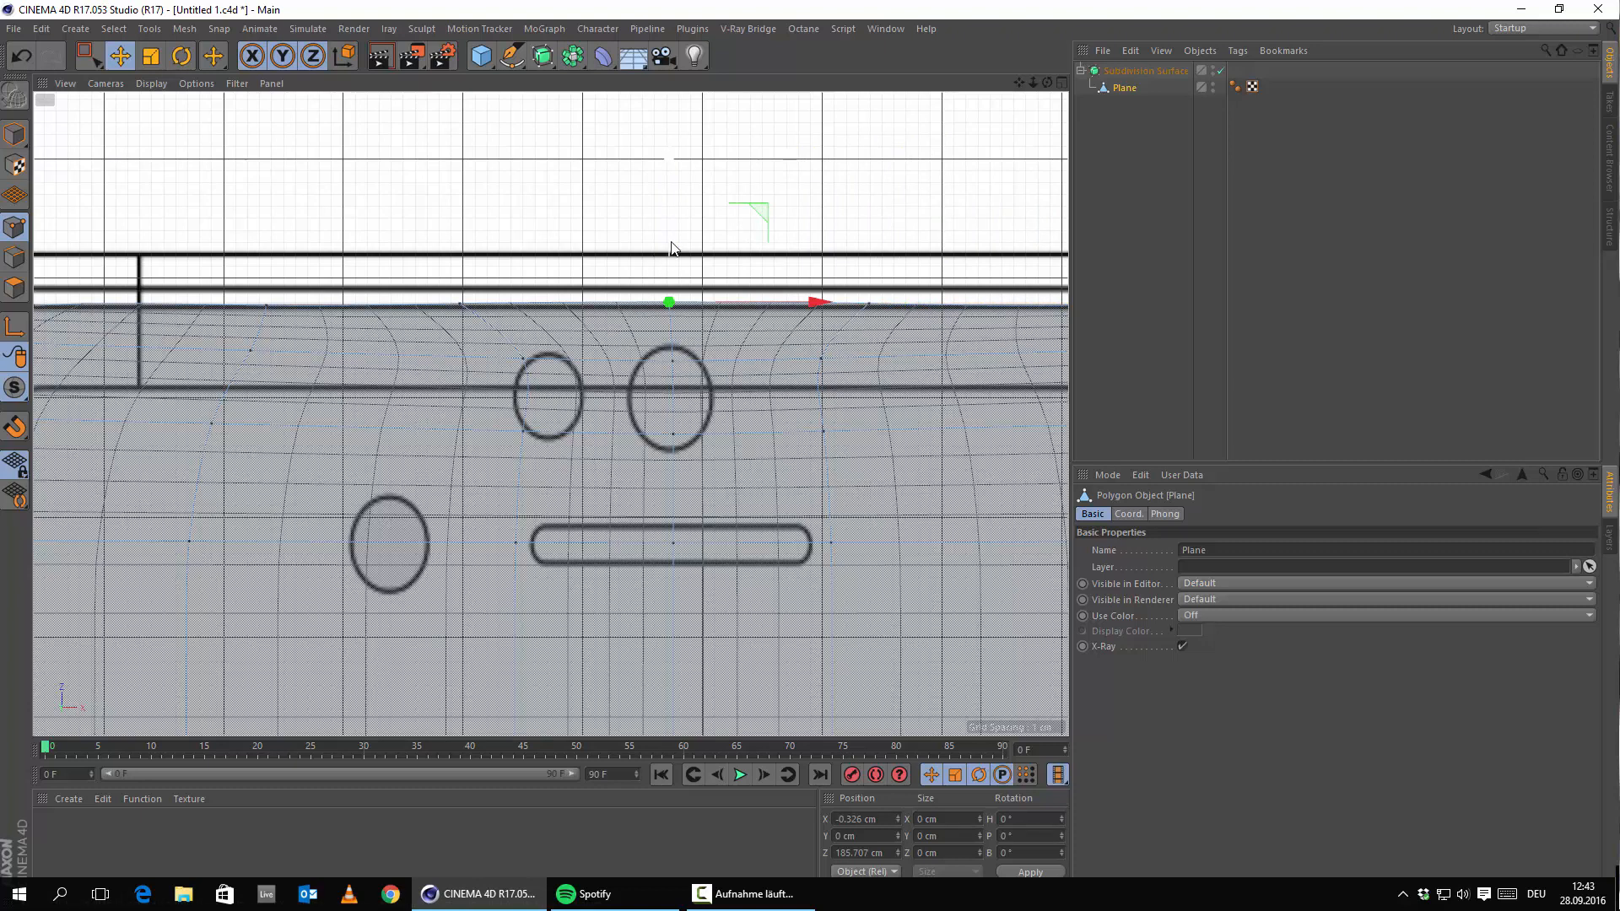
pyautogui.moveTo(669, 253); pyautogui.dragTo(668, 255)
pyautogui.click(769, 232)
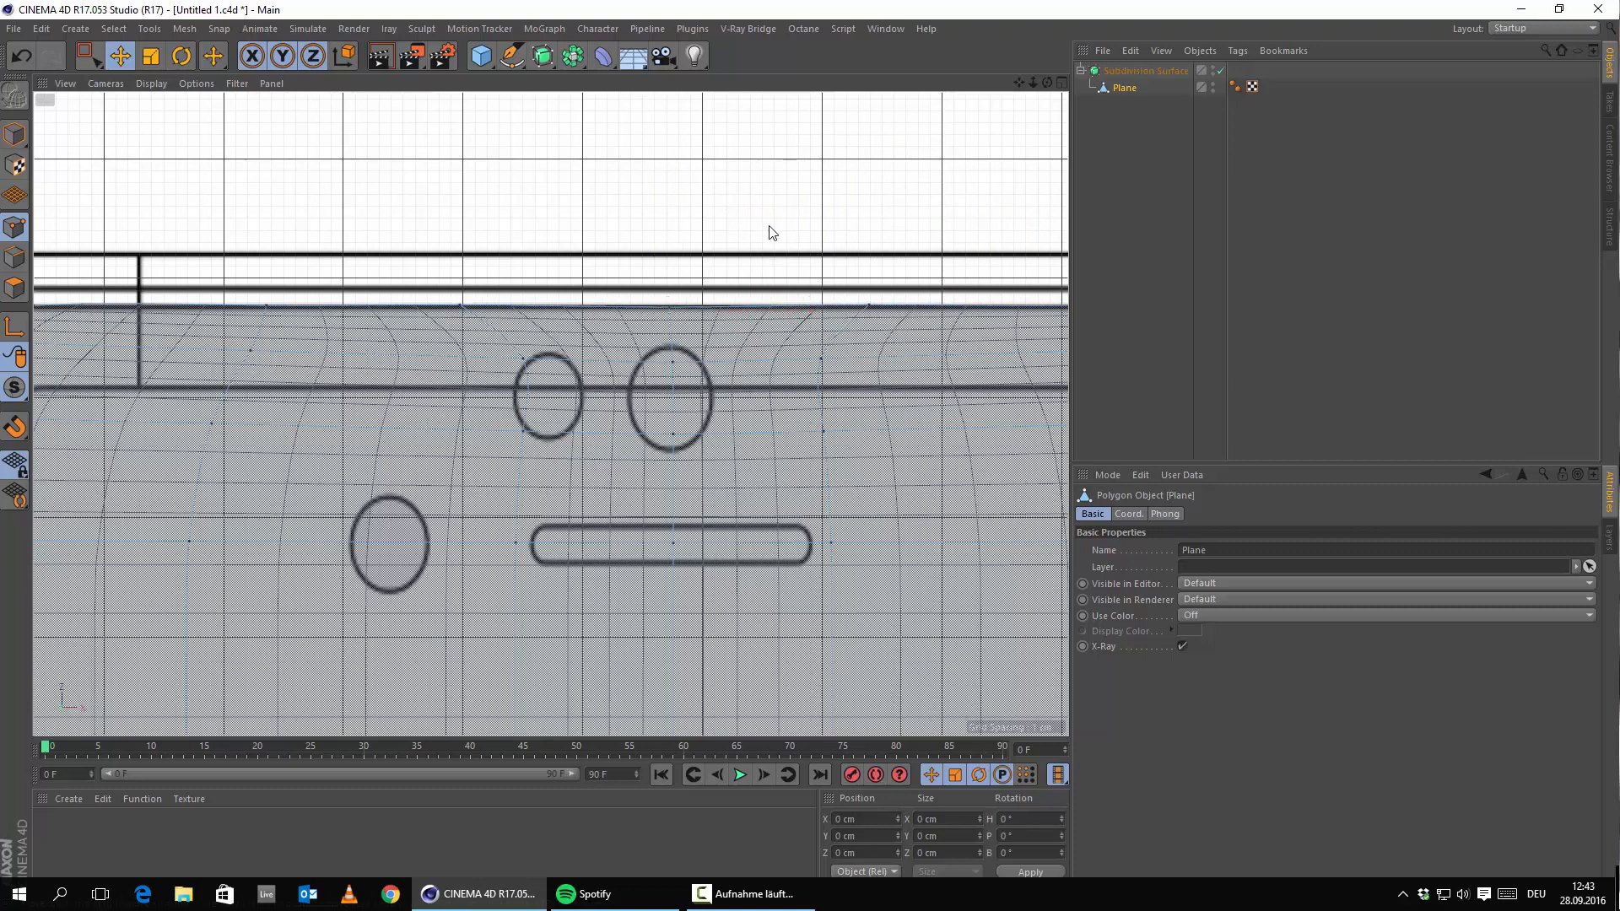
pyautogui.scroll(-5, 771, 245)
pyautogui.scroll(3, 649, 295)
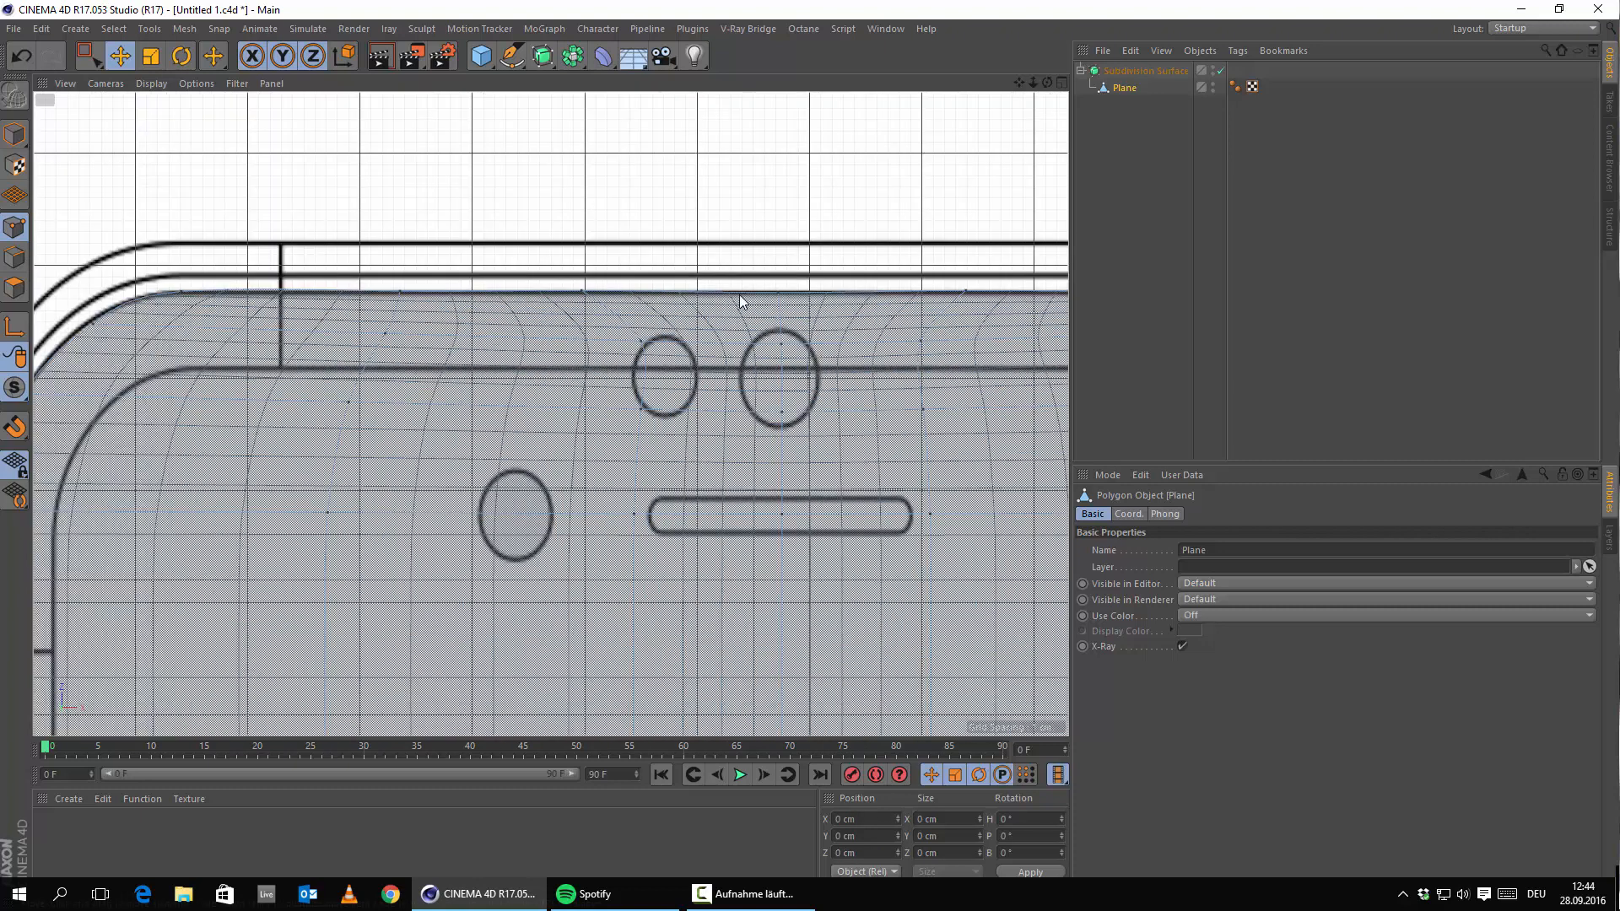
pyautogui.scroll(-5, 759, 371)
# In the maximised Perspective view, scale two selected points wider to Size X 41.453 cm.
pyautogui.middleClick(730, 445)
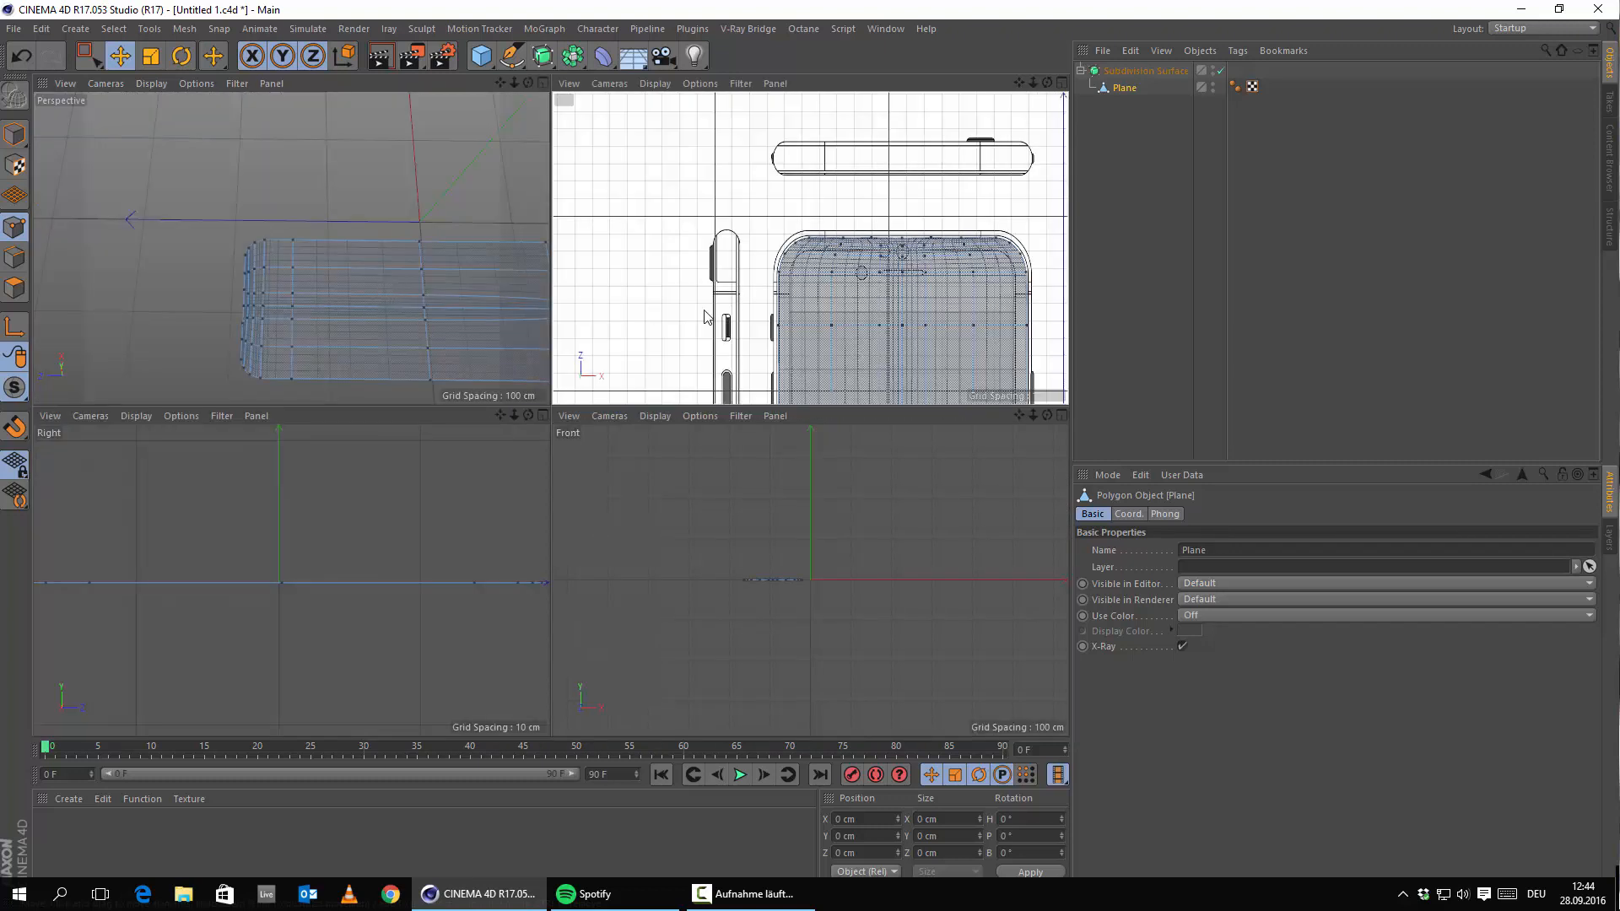
pyautogui.middleClick(473, 289)
pyautogui.keyDown('alt'); pyautogui.moveTo(852, 468); pyautogui.dragTo(1030, 468); pyautogui.keyUp('alt')
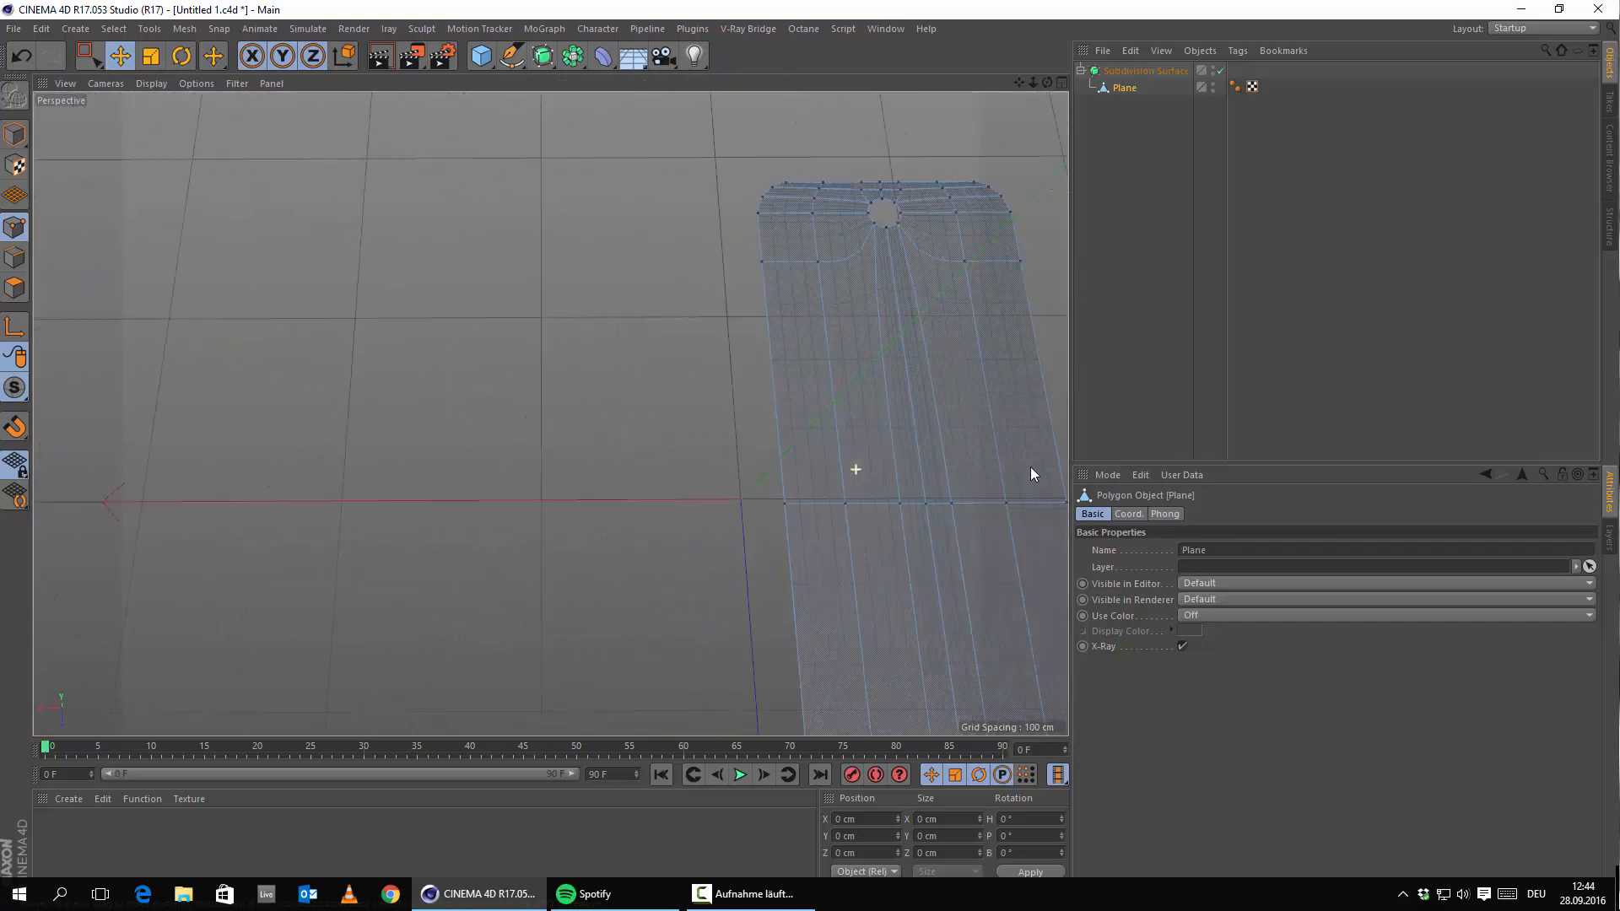
pyautogui.keyDown('alt'); pyautogui.moveTo(928, 465); pyautogui.dragTo(691, 430, button='middle'); pyautogui.keyUp('alt')
pyautogui.scroll(3, 691, 432)
pyautogui.click(723, 477)
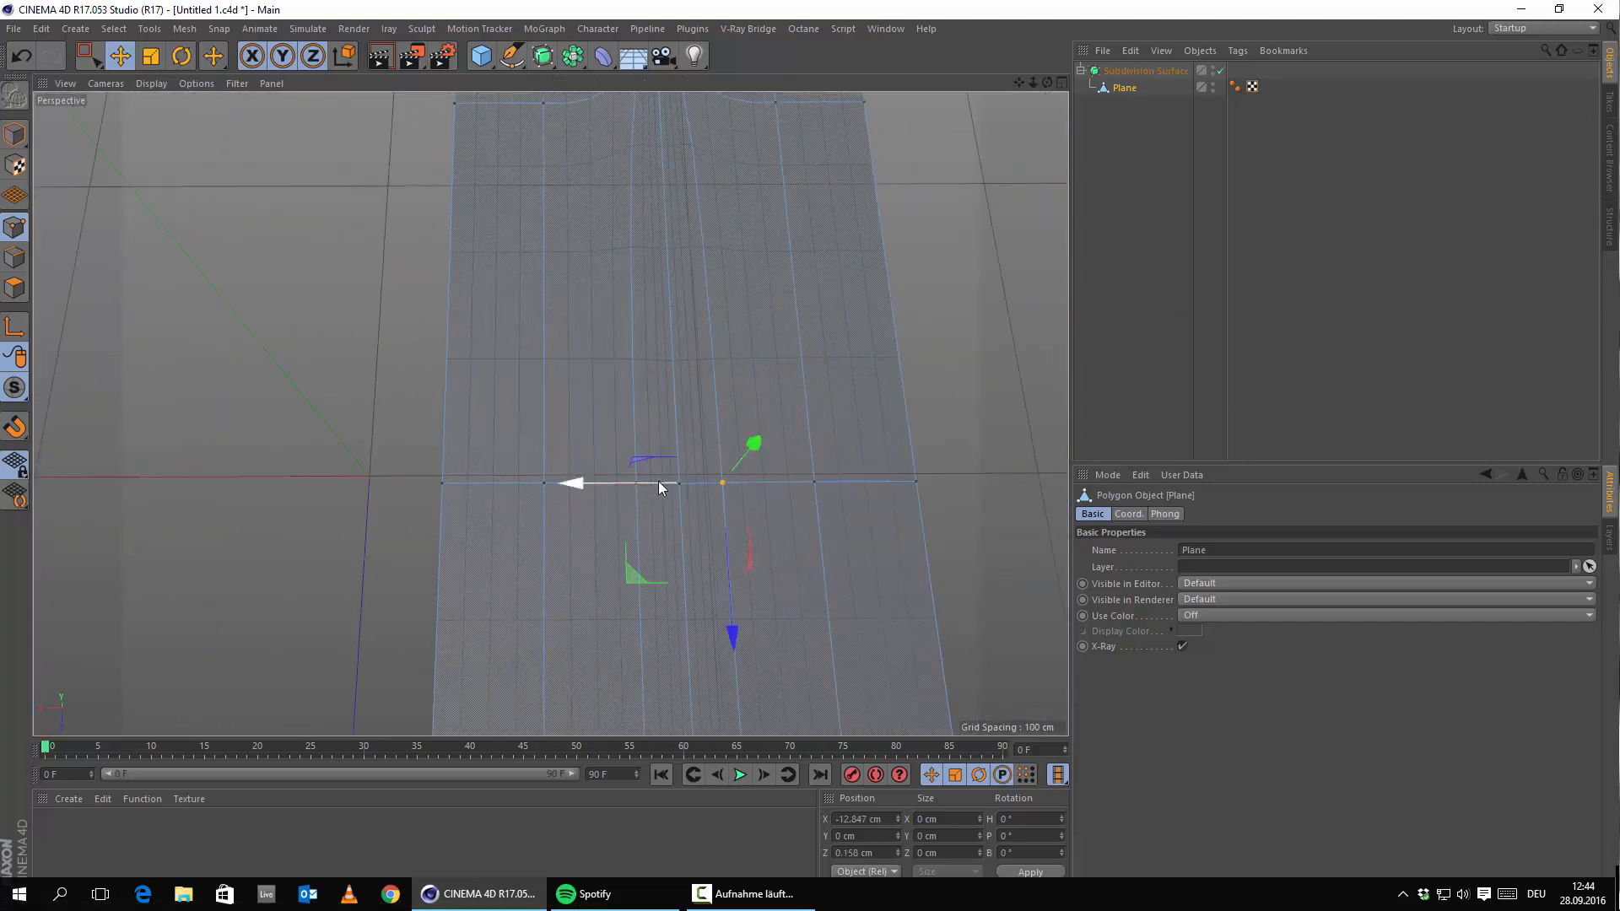
pyautogui.scroll(6, 689, 460)
pyautogui.keyDown('shift'); pyautogui.click(492, 529); pyautogui.keyUp('shift')
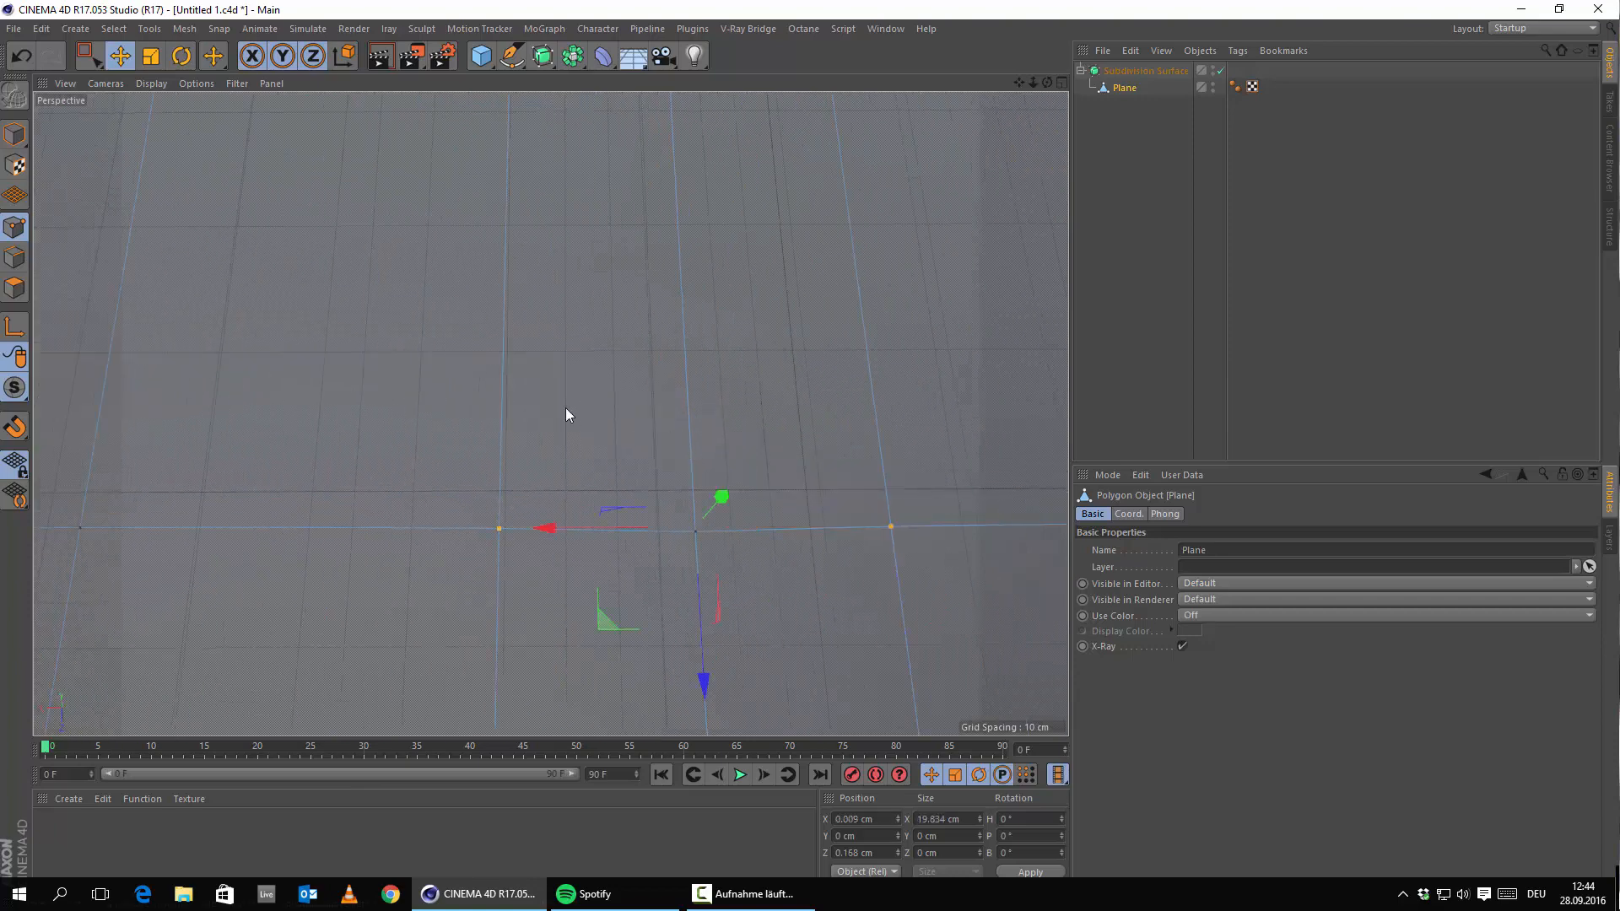
pyautogui.scroll(-3, 567, 414)
pyautogui.click(149, 63)
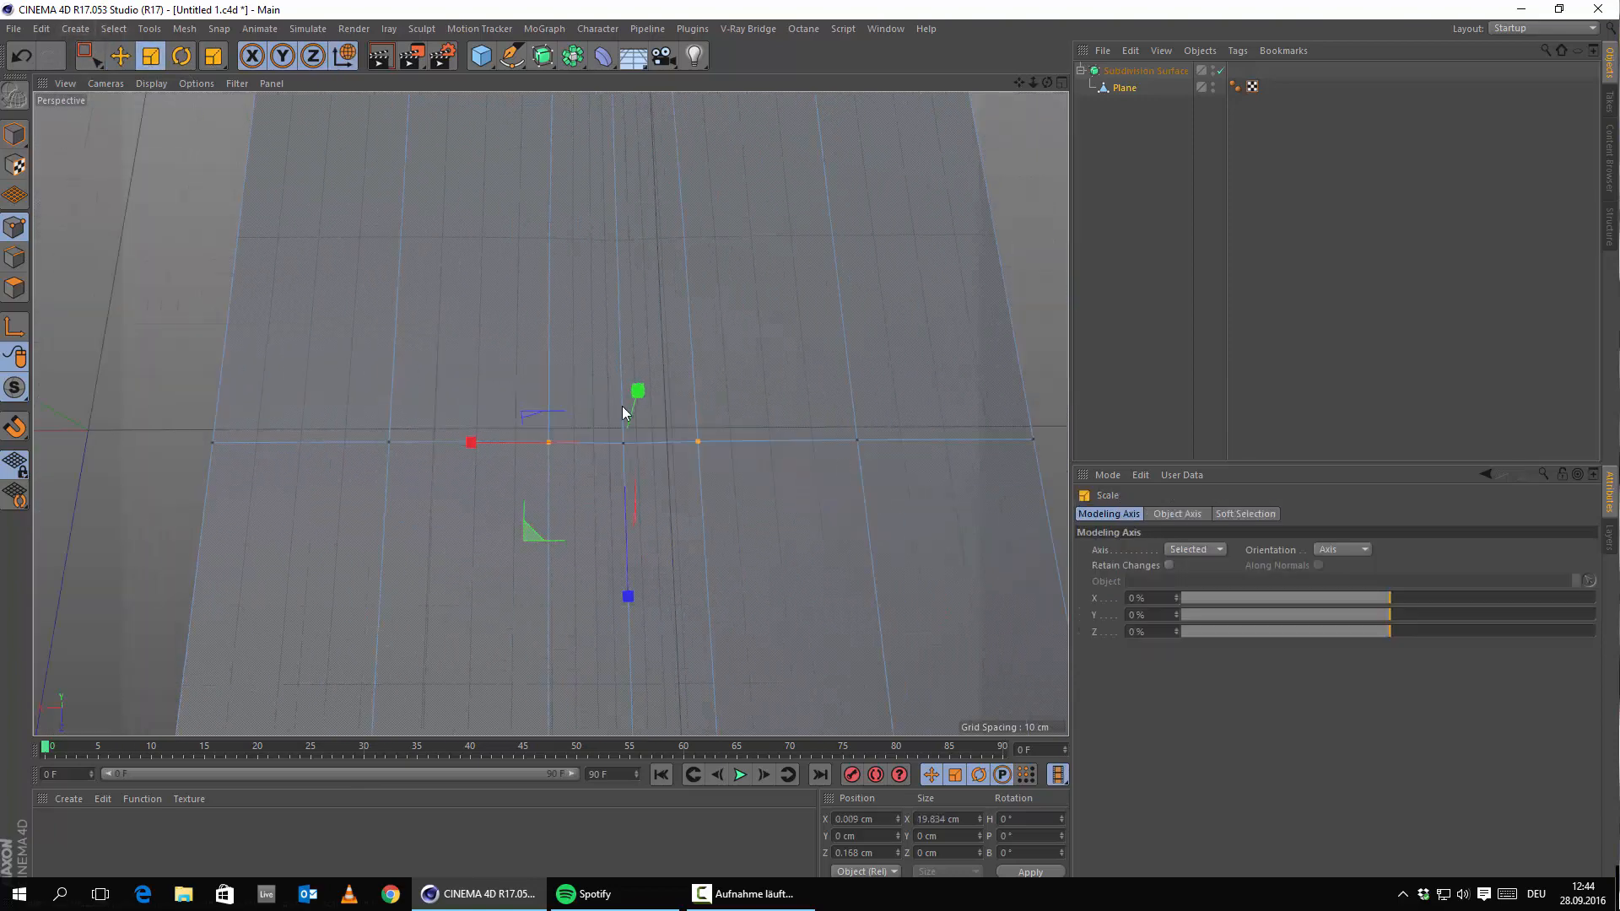
pyautogui.keyDown('alt'); pyautogui.moveTo(620, 407); pyautogui.dragTo(551, 440, button='middle'); pyautogui.keyUp('alt')
pyautogui.moveTo(402, 474); pyautogui.dragTo(227, 437)
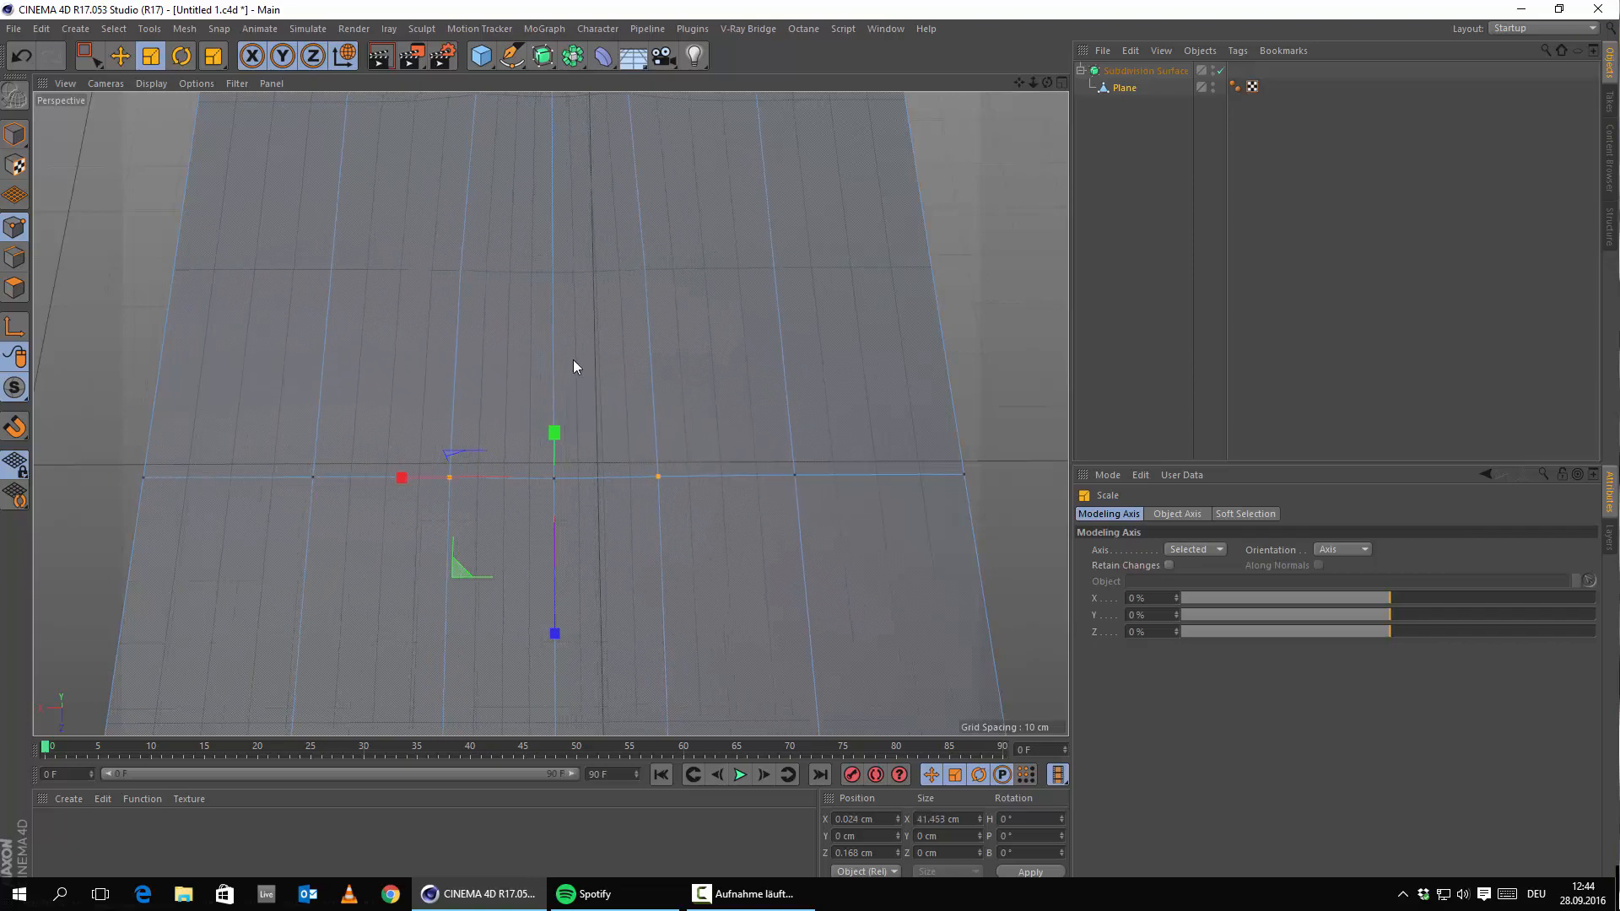
# Orbit around the widened plane and home-button hole to inspect it, then deselect the points.
pyautogui.scroll(-5, 582, 349)
pyautogui.keyDown('alt'); pyautogui.moveTo(619, 291); pyautogui.dragTo(550, 469, button='middle'); pyautogui.keyUp('alt')
pyautogui.scroll(5, 544, 322)
pyautogui.scroll(6, 552, 362)
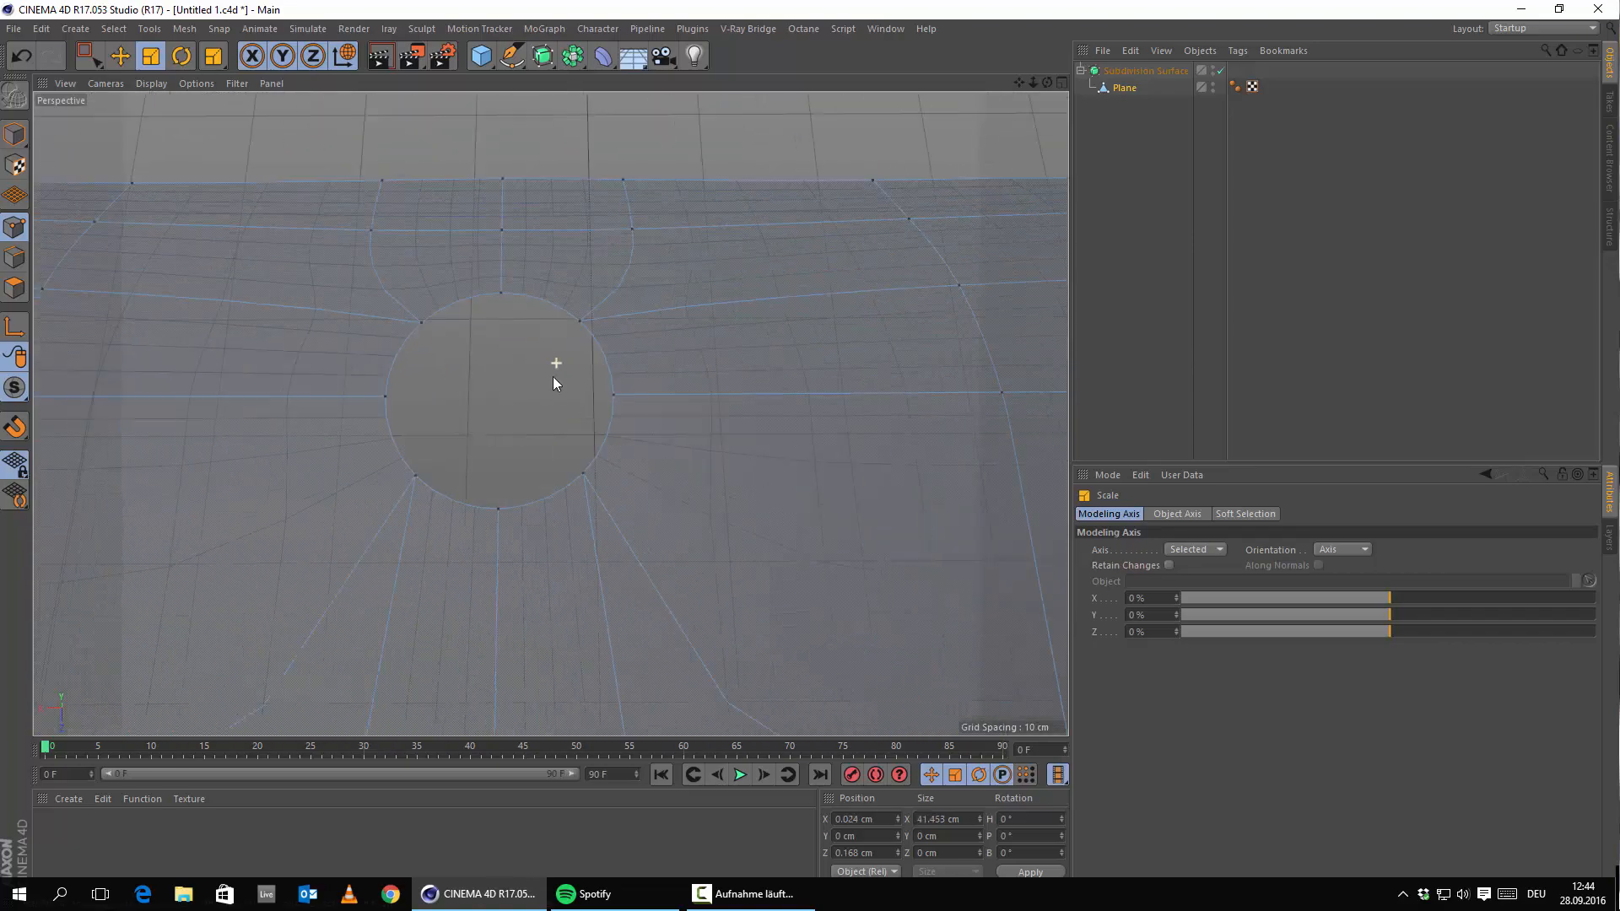
pyautogui.keyDown('alt'); pyautogui.moveTo(551, 414); pyautogui.dragTo(983, 369); pyautogui.keyUp('alt')
pyautogui.scroll(-5, 725, 388)
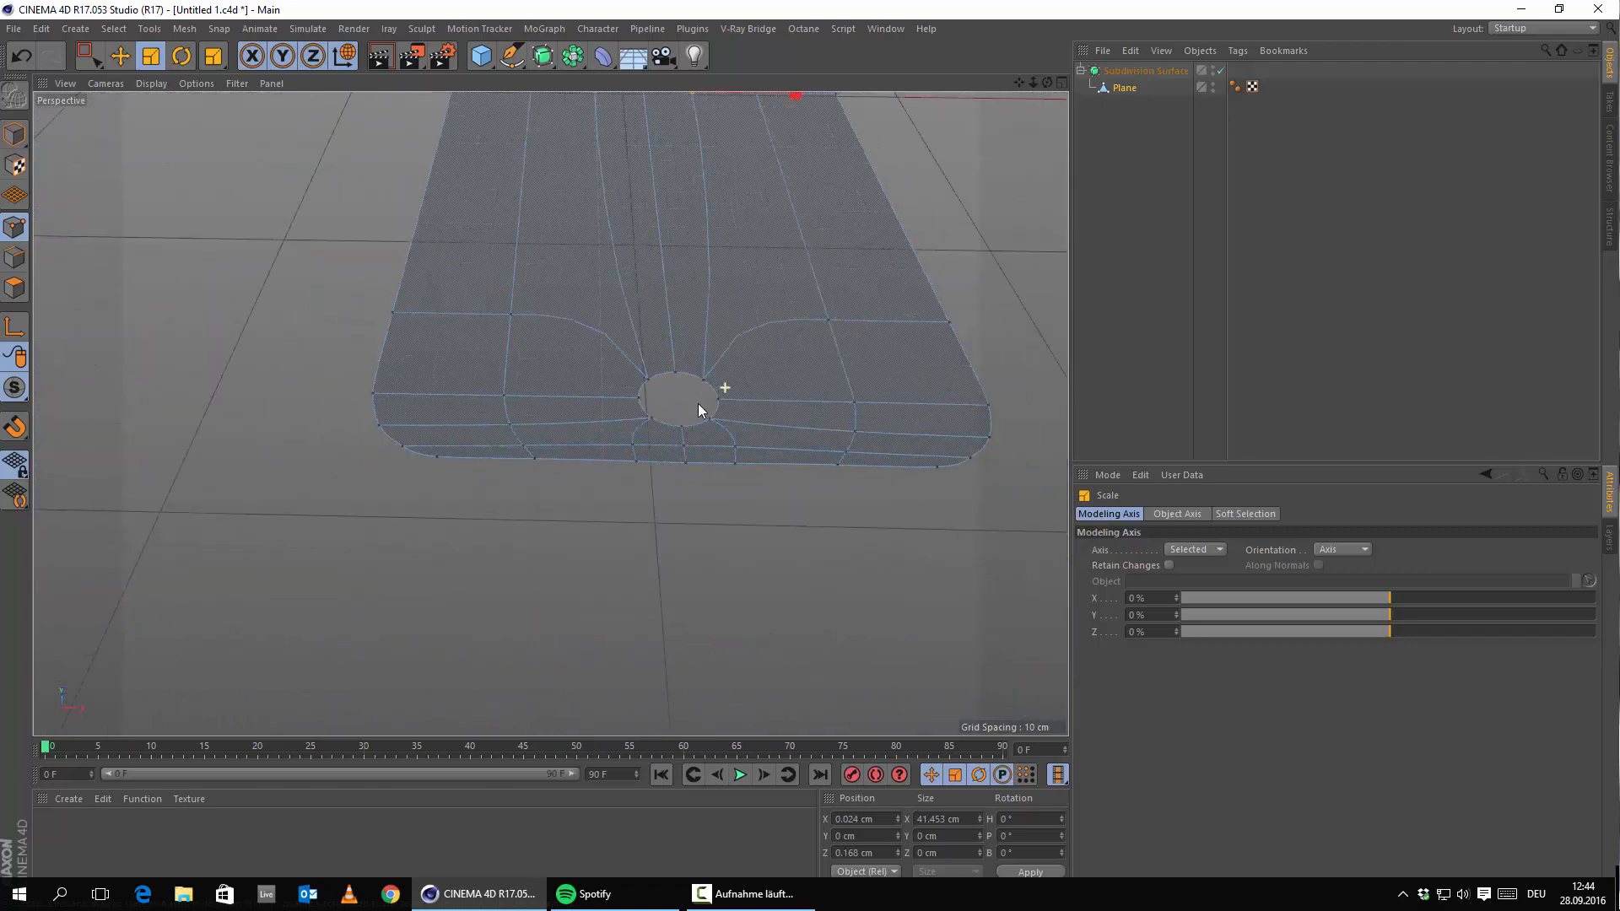
pyautogui.keyDown('alt'); pyautogui.moveTo(723, 384); pyautogui.dragTo(709, 348); pyautogui.keyUp('alt')
pyautogui.scroll(-3, 707, 342)
pyautogui.keyDown('alt'); pyautogui.moveTo(669, 394); pyautogui.dragTo(609, 713, button='middle'); pyautogui.keyUp('alt')
pyautogui.click(884, 351)
pyautogui.scroll(5, 458, 244)
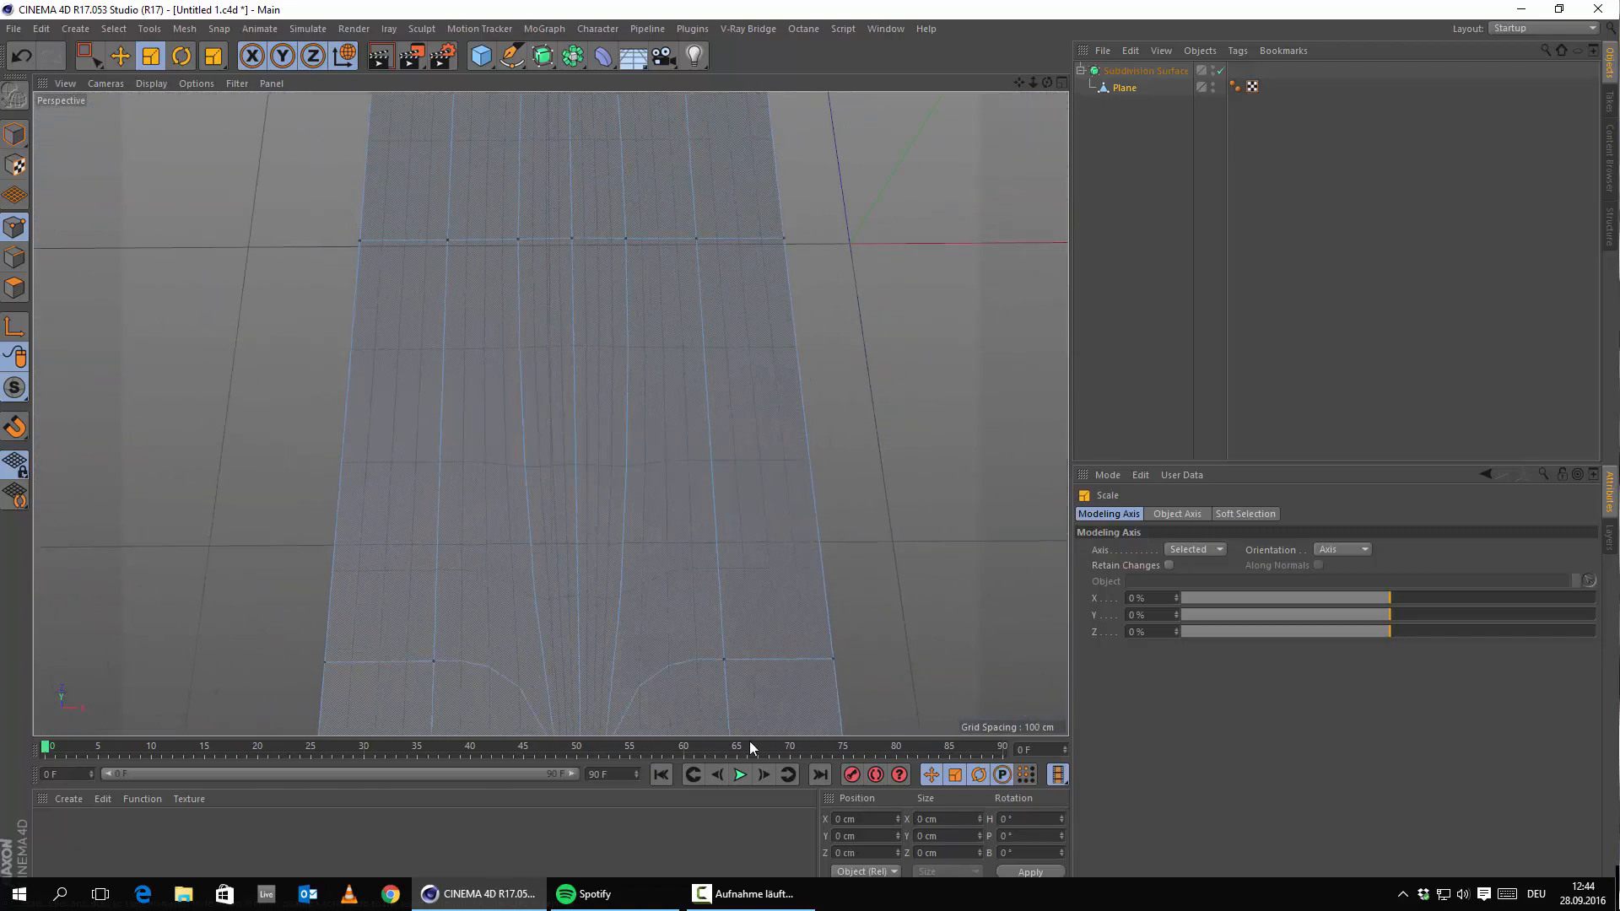
# Maximise the Top blueprint view and pan to the phone's top edge.
pyautogui.middleClick(687, 376)
pyautogui.middleClick(707, 384)
pyautogui.scroll(-3, 711, 385)
pyautogui.keyDown('alt'); pyautogui.moveTo(717, 476); pyautogui.dragTo(666, 312, button='middle'); pyautogui.keyUp('alt')
pyautogui.scroll(8, 711, 316)
pyautogui.keyDown('alt'); pyautogui.moveTo(712, 246); pyautogui.dragTo(392, 736, button='middle'); pyautogui.keyUp('alt')
pyautogui.keyDown('alt'); pyautogui.moveTo(748, 215); pyautogui.dragTo(516, 528, button='middle'); pyautogui.keyUp('alt')
pyautogui.scroll(5, 485, 350)
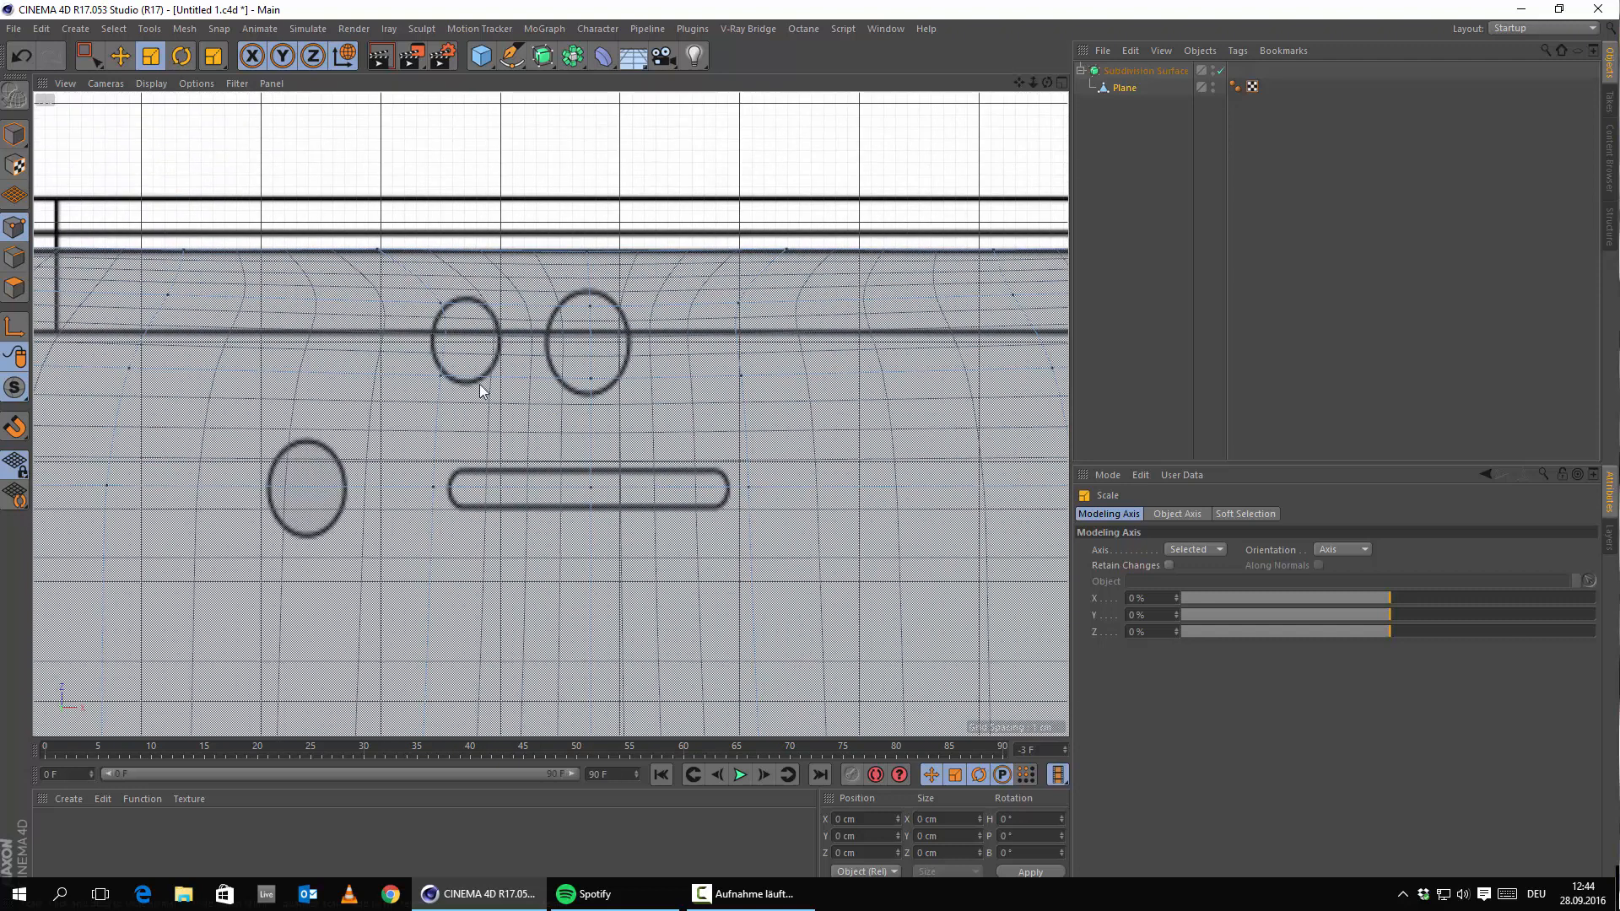
# Take the Plane out of the Subdivision Surface and raise the slot's centre point about 2 cm.
pyautogui.click(589, 488)
pyautogui.scroll(3, 552, 510)
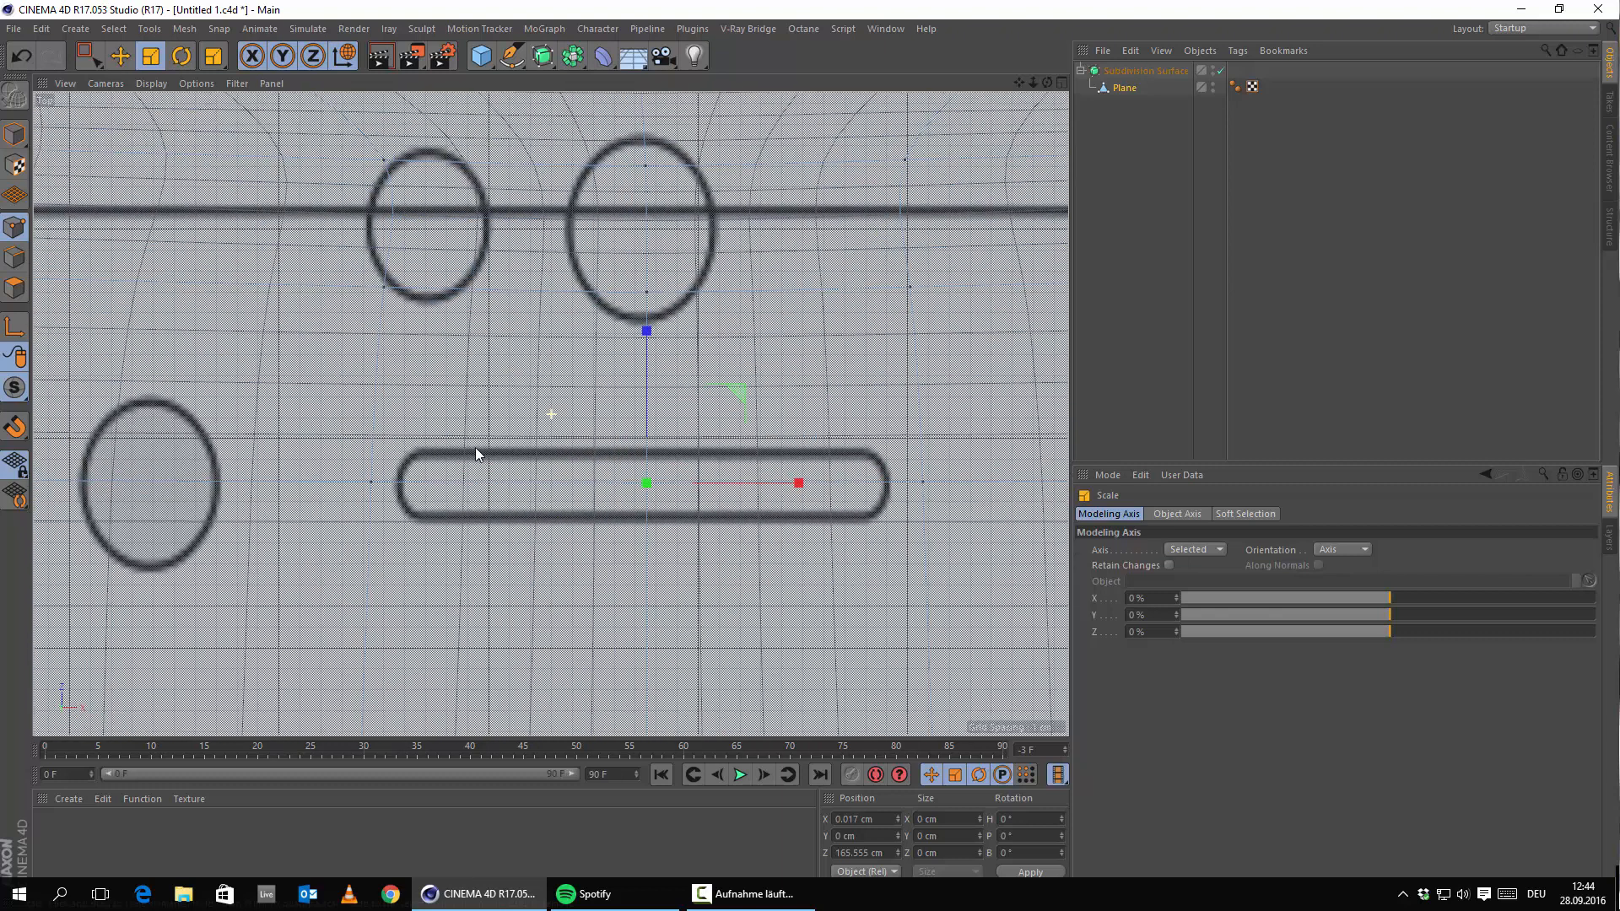
pyautogui.keyDown('alt'); pyautogui.moveTo(475, 448); pyautogui.dragTo(473, 489, button='middle'); pyautogui.keyUp('alt')
pyautogui.moveTo(1127, 92); pyautogui.dragTo(1149, 65)
pyautogui.scroll(1, 468, 448)
pyautogui.keyDown('alt'); pyautogui.moveTo(553, 496); pyautogui.dragTo(514, 498, button='middle'); pyautogui.keyUp('alt')
pyautogui.scroll(-4, 282, 257)
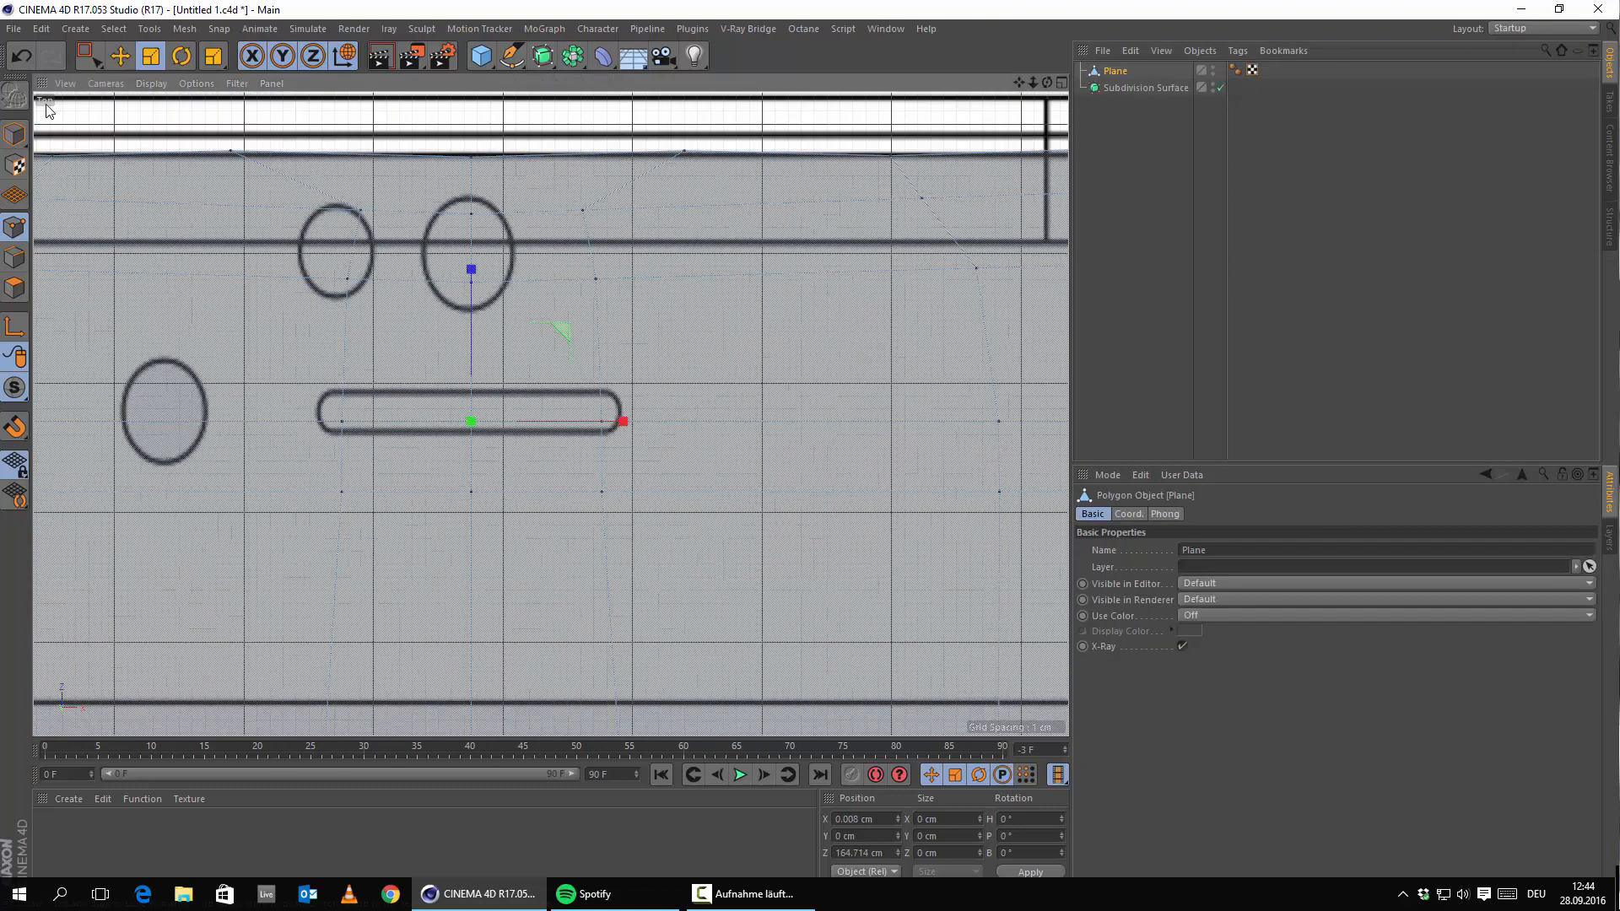
pyautogui.click(122, 57)
pyautogui.keyDown('alt'); pyautogui.moveTo(486, 415); pyautogui.dragTo(776, 468, button='middle'); pyautogui.keyUp('alt')
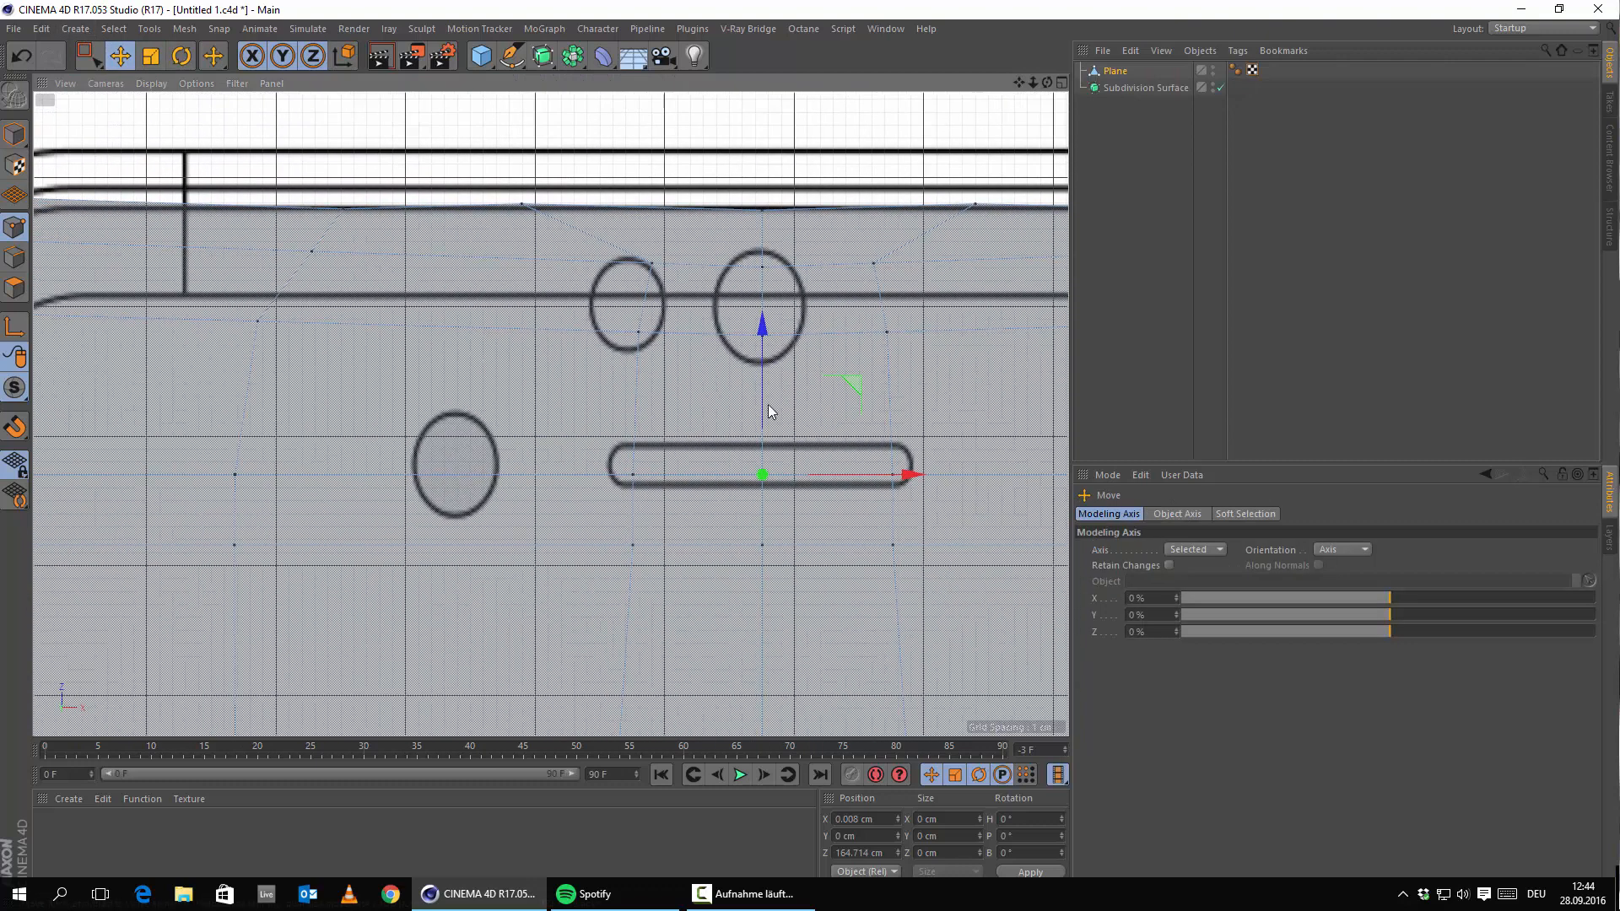
pyautogui.scroll(-3, 647, 487)
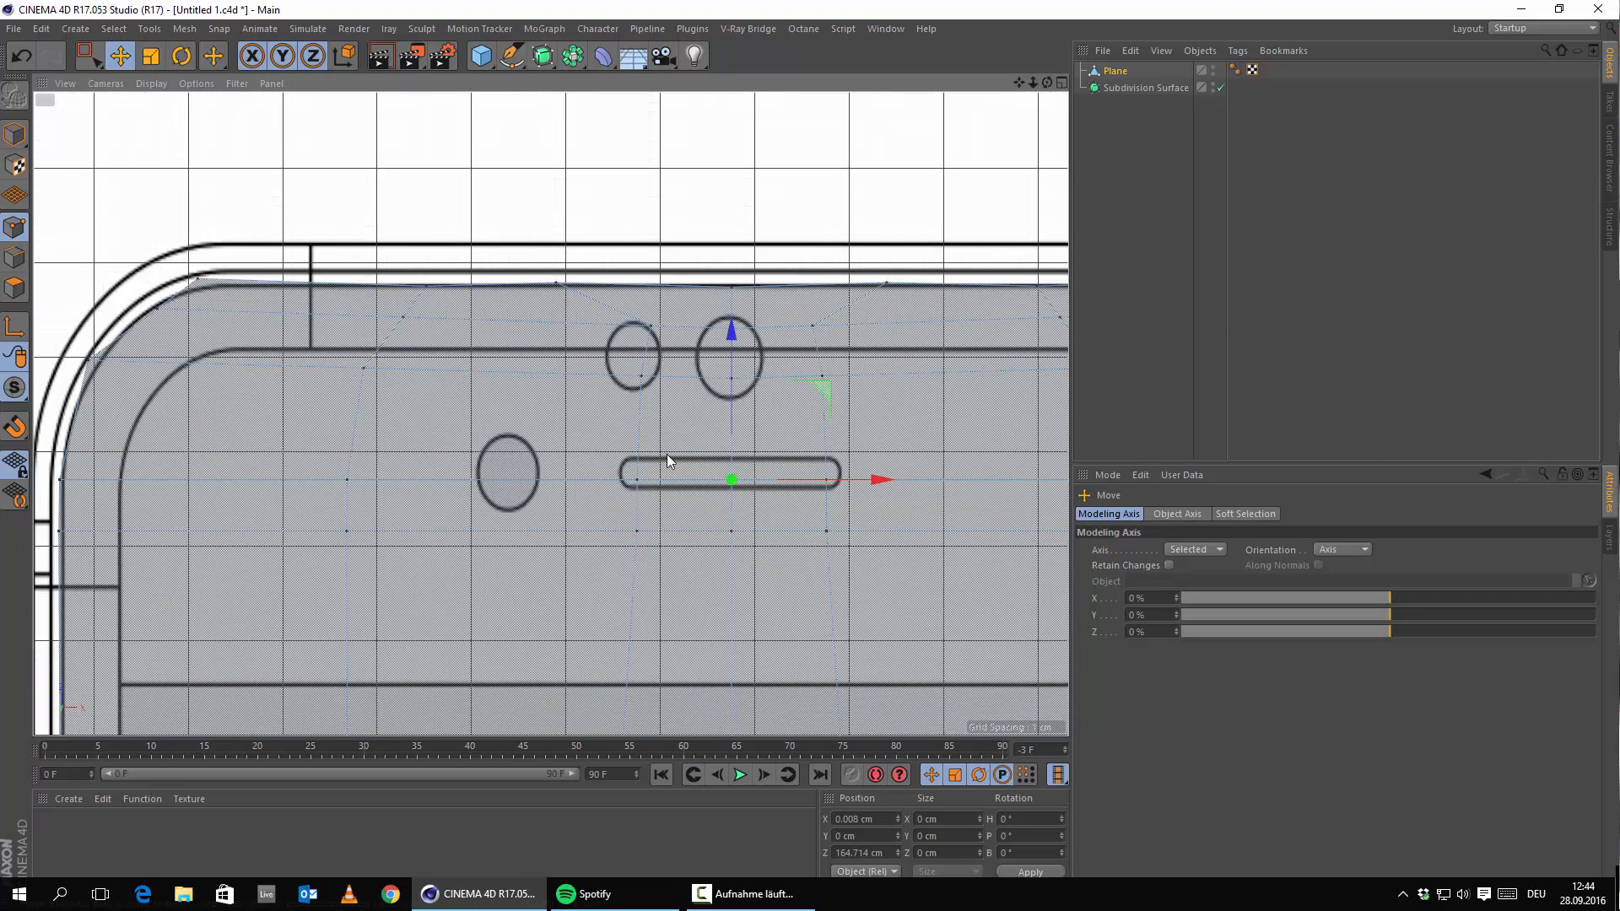
pyautogui.keyDown('alt'); pyautogui.moveTo(667, 453); pyautogui.dragTo(452, 318, button='middle'); pyautogui.keyUp('alt')
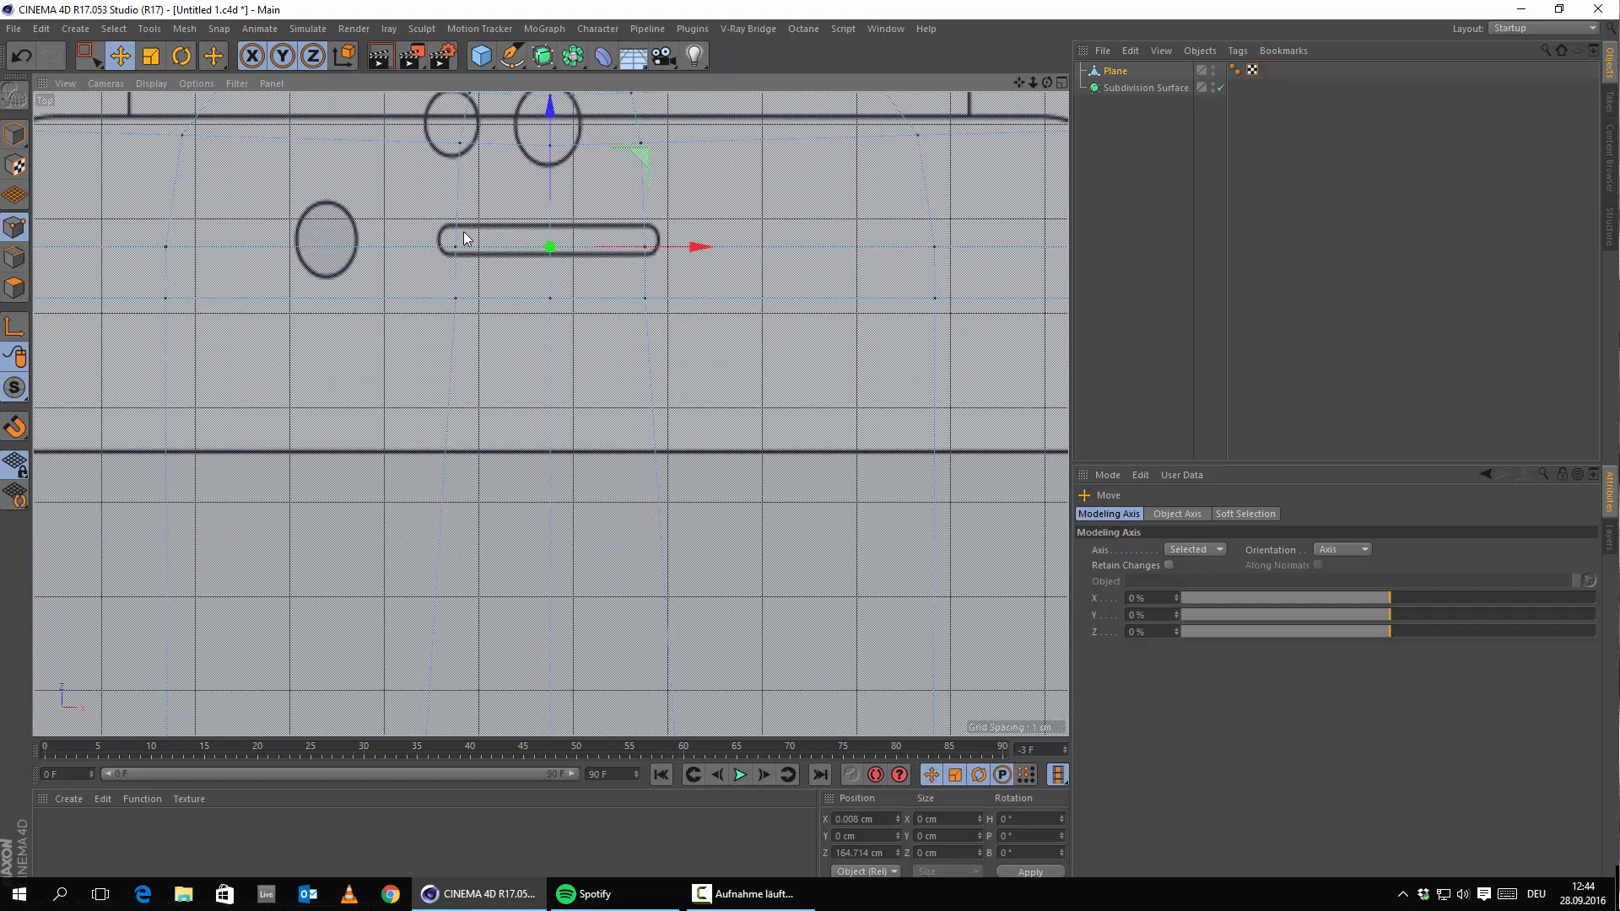
pyautogui.keyDown('alt'); pyautogui.moveTo(637, 284); pyautogui.dragTo(741, 343, button='middle'); pyautogui.keyUp('alt')
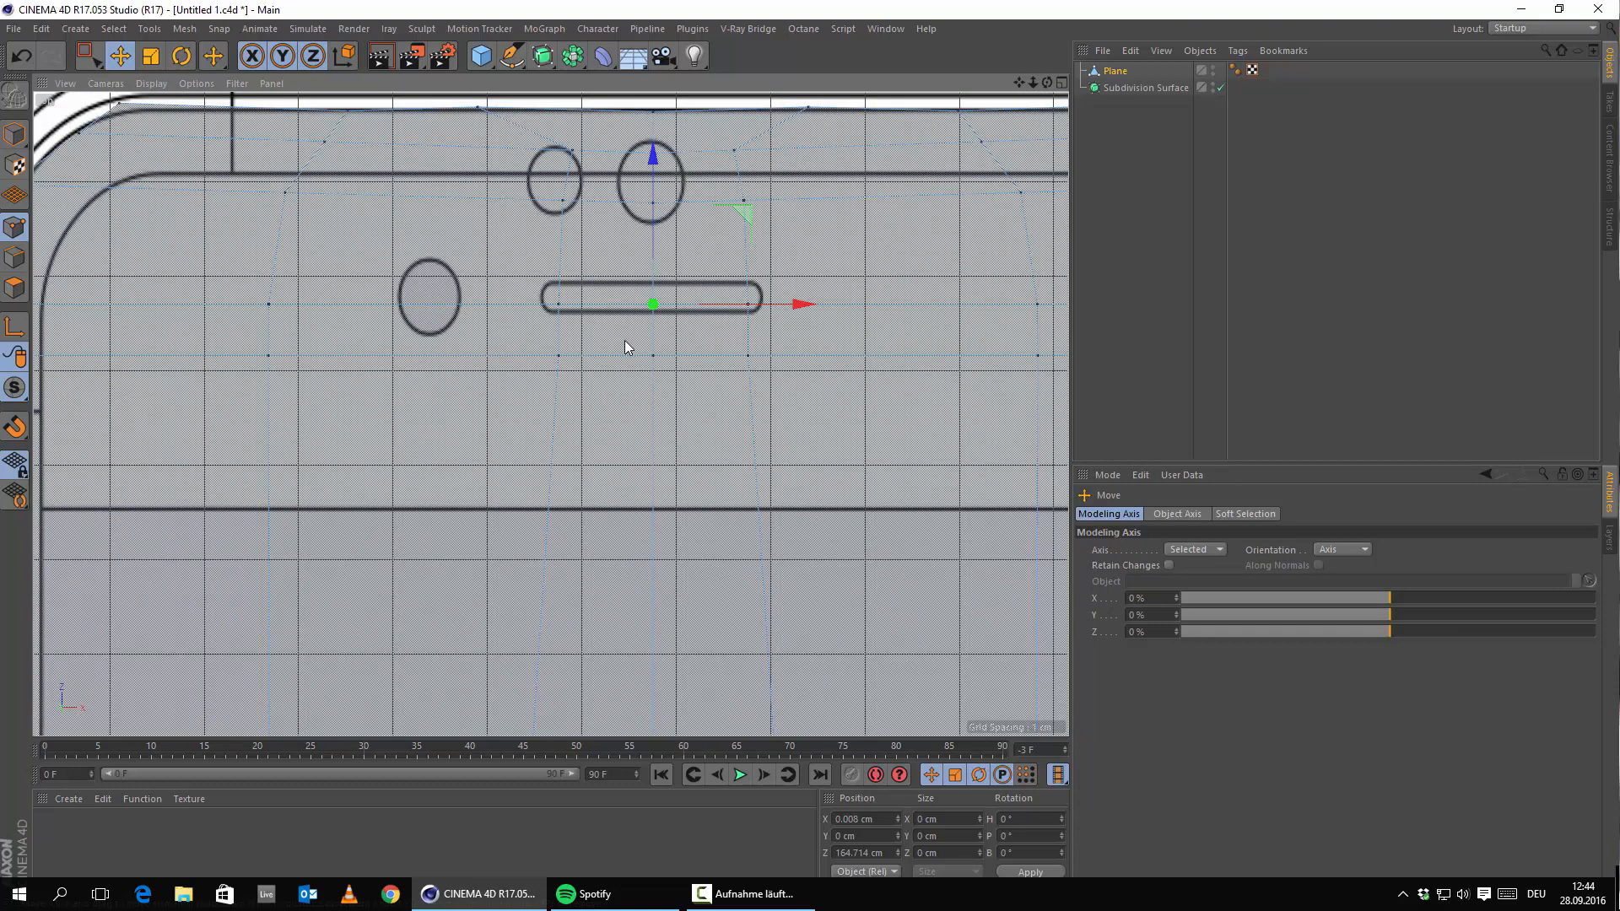
pyautogui.keyDown('alt'); pyautogui.moveTo(722, 328); pyautogui.dragTo(820, 461, button='middle'); pyautogui.keyUp('alt')
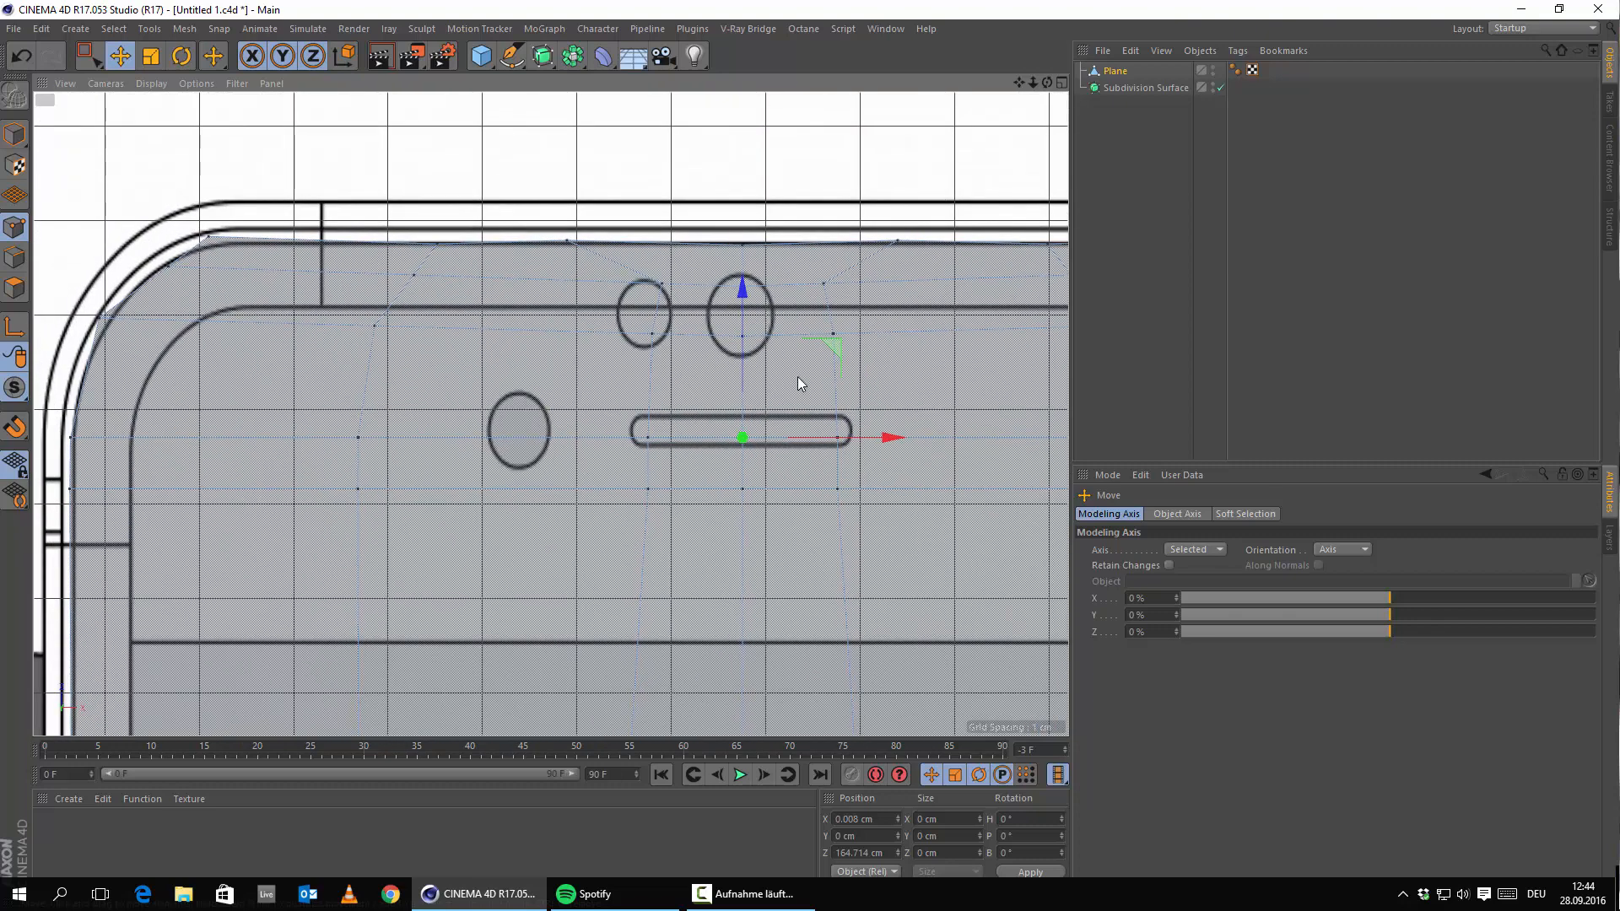
pyautogui.moveTo(744, 363); pyautogui.dragTo(748, 342)
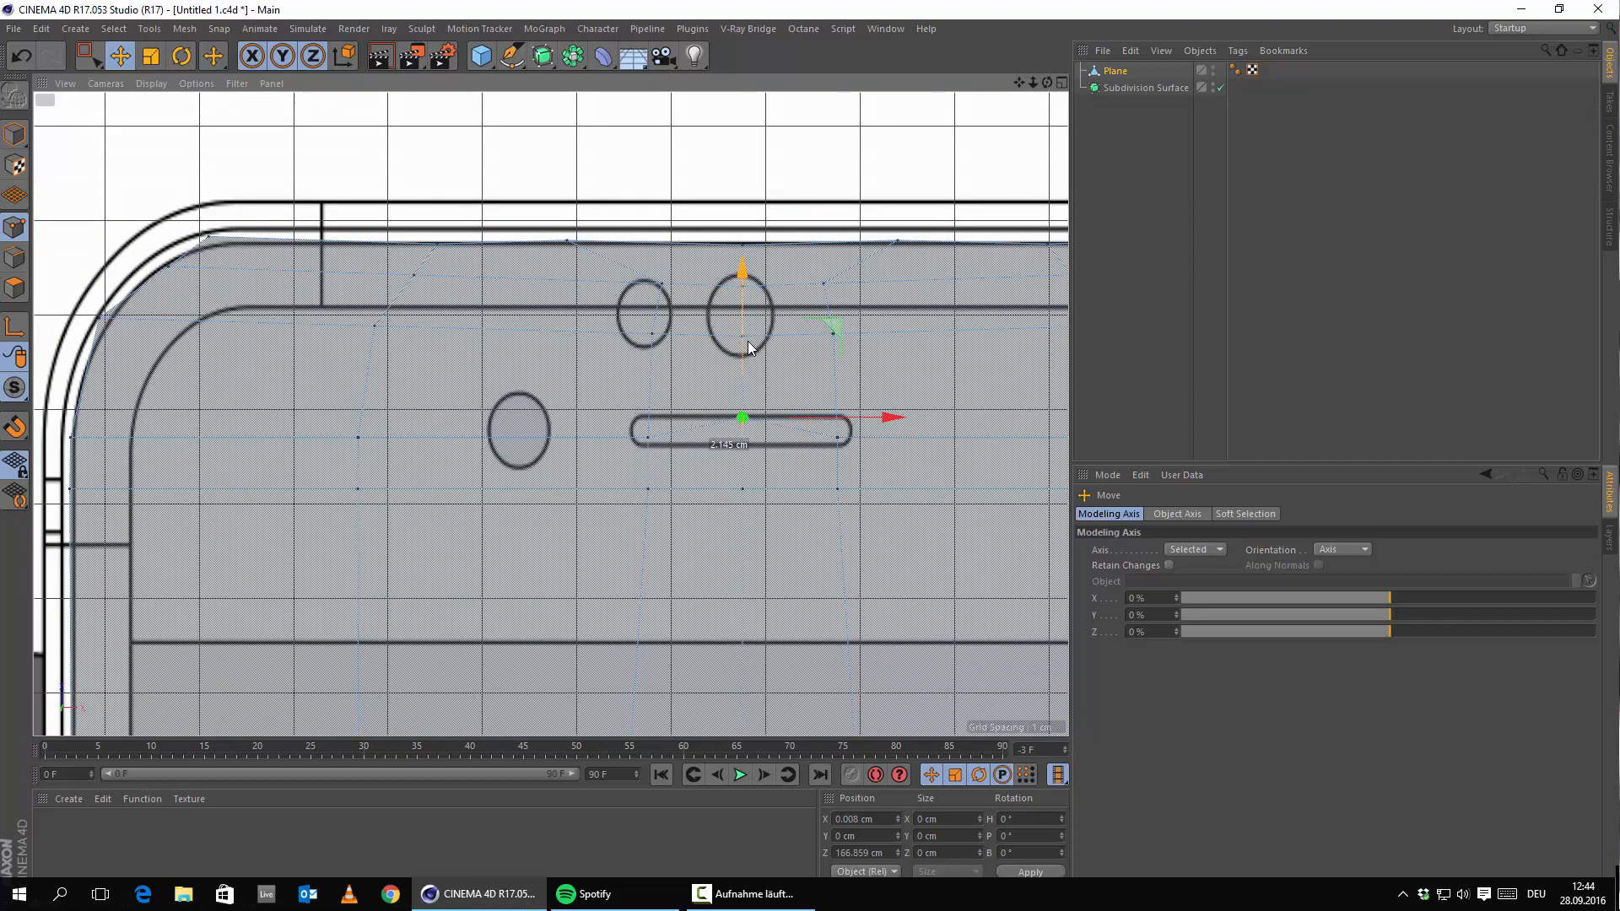
# Raise the slot's right and left end points and nudge them outward onto the outline.
pyautogui.scroll(3, 886, 427)
pyautogui.click(827, 443)
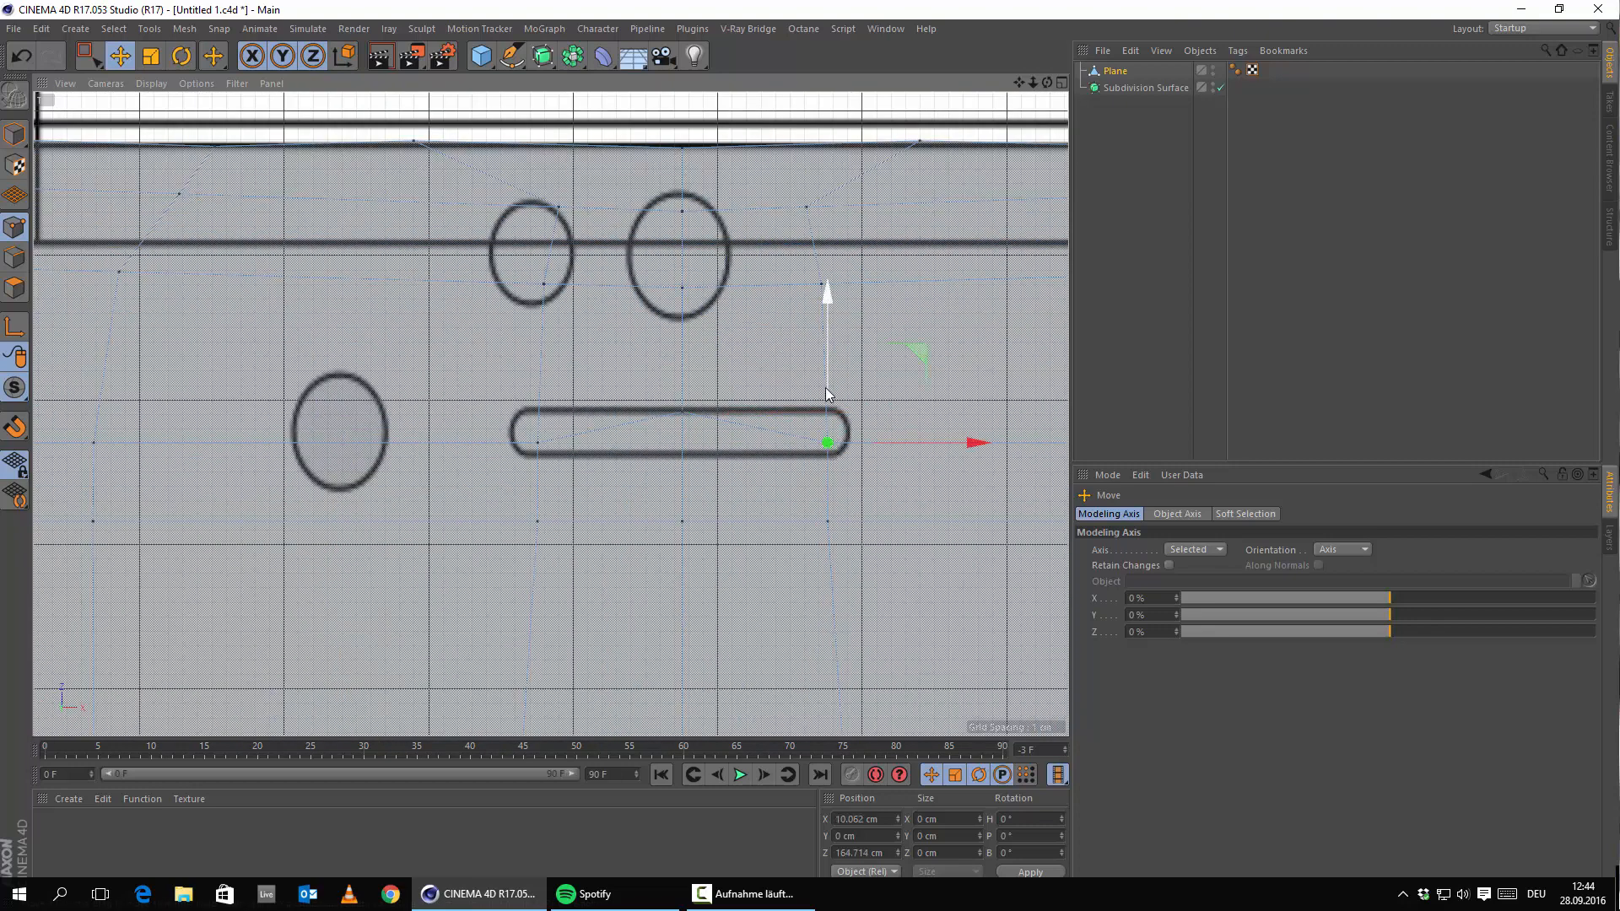
pyautogui.moveTo(829, 385); pyautogui.dragTo(864, 362)
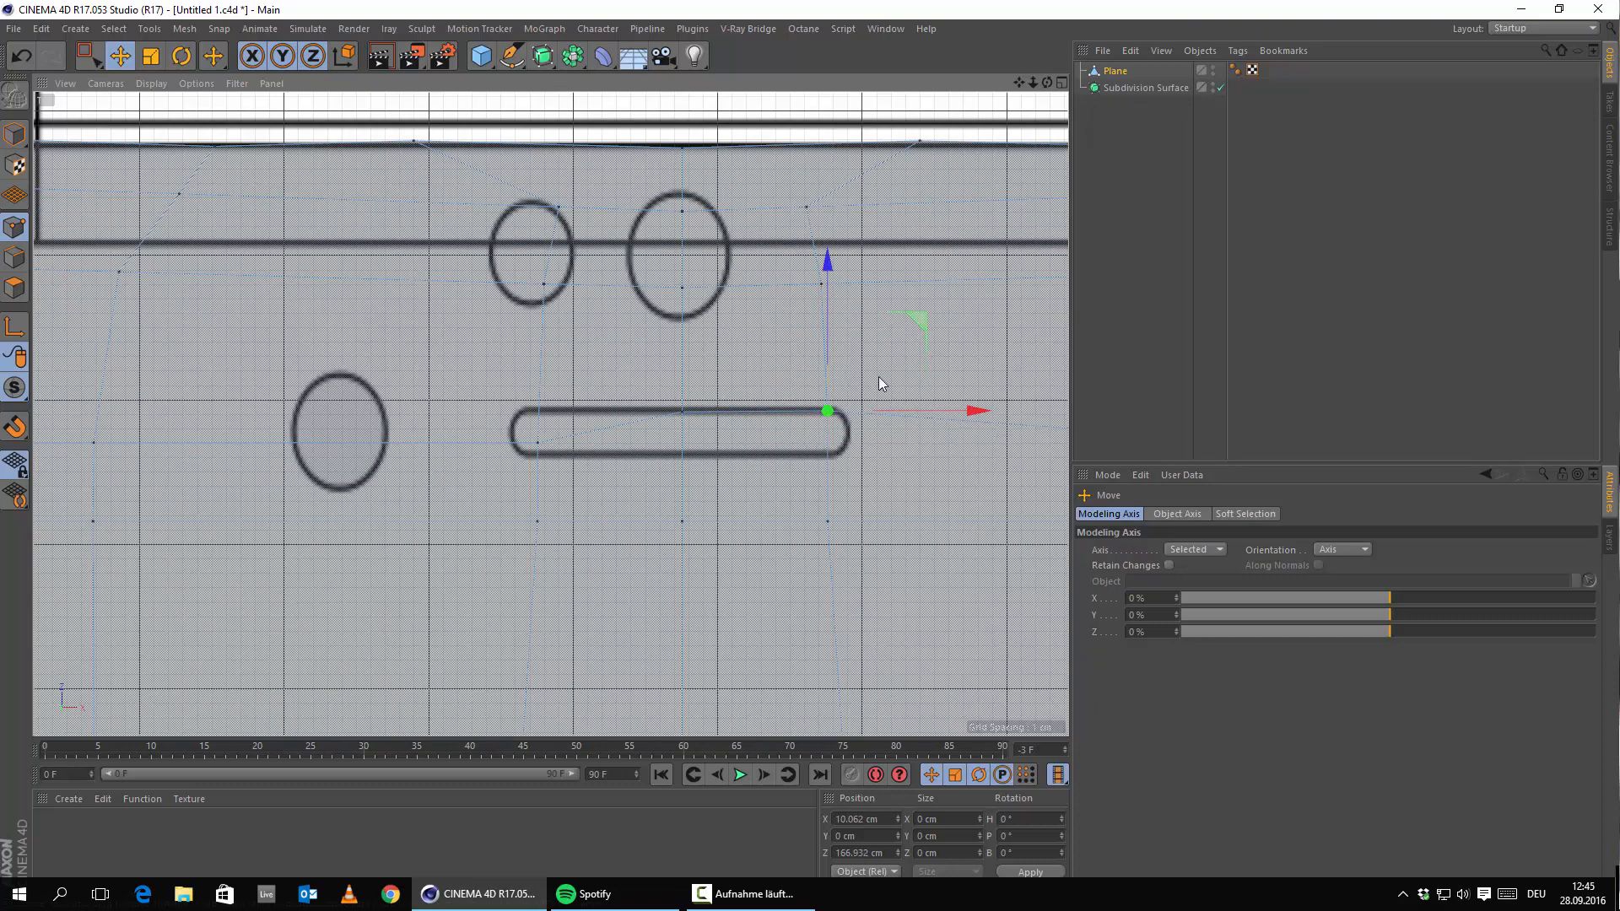
pyautogui.moveTo(913, 410); pyautogui.dragTo(915, 415)
pyautogui.click(537, 442)
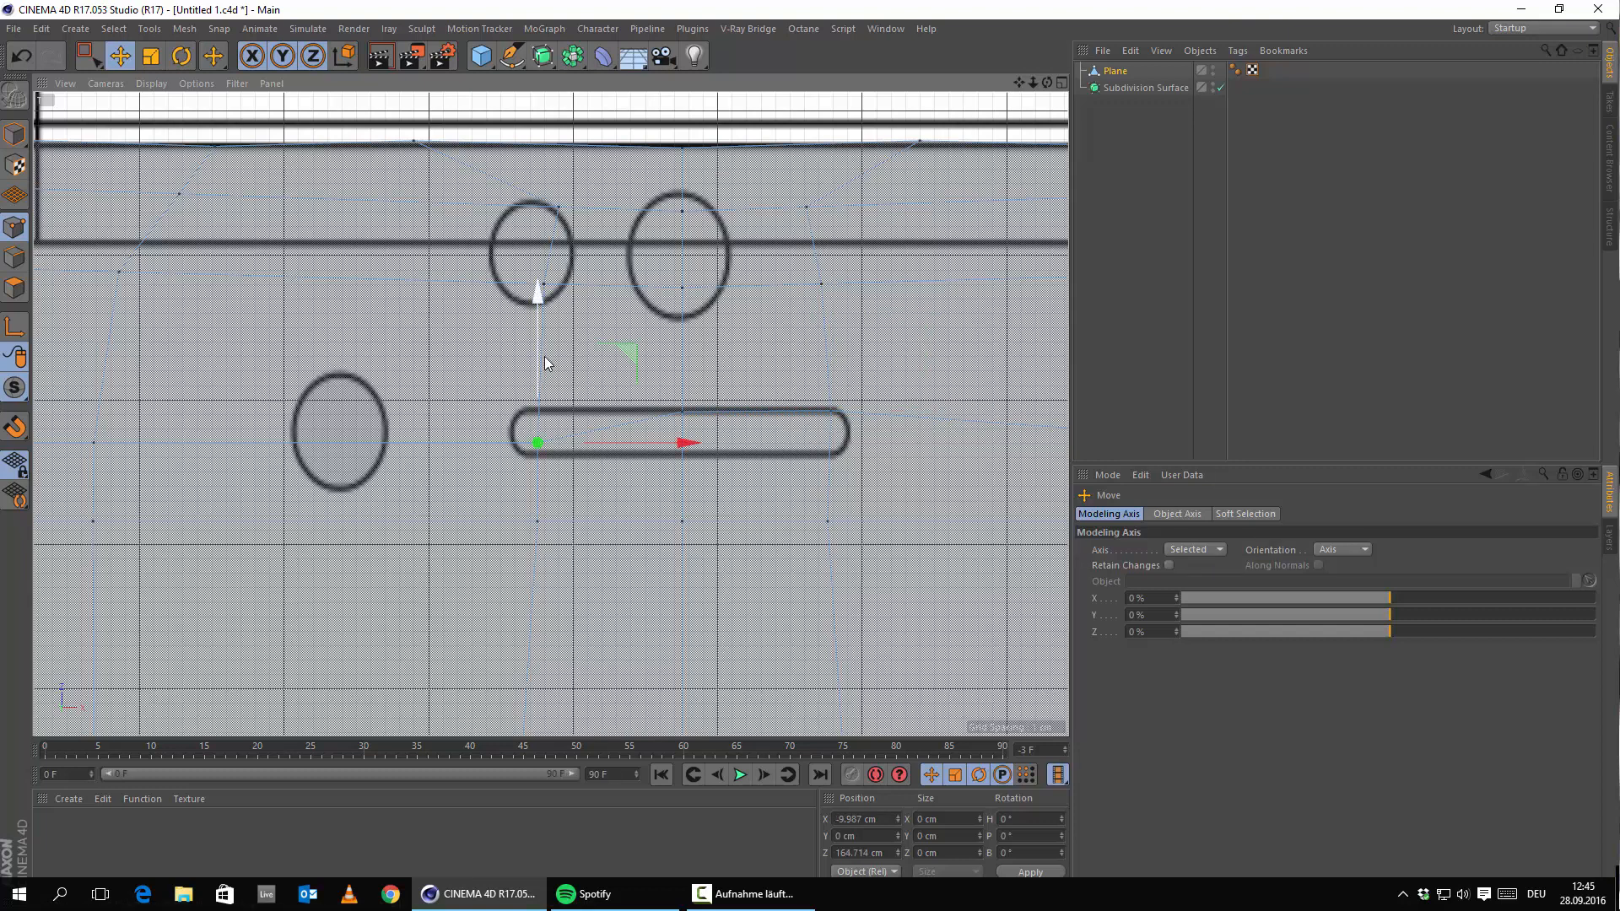
pyautogui.moveTo(538, 356)
pyautogui.mouseDown()
pyautogui.moveTo(542, 329)
pyautogui.moveTo(555, 334)
pyautogui.mouseUp()
pyautogui.moveTo(616, 412); pyautogui.dragTo(532, 371)
# Move the points below the slot up onto its lower edge, matching the corners.
pyautogui.click(537, 520)
pyautogui.moveTo(614, 455); pyautogui.dragTo(597, 452)
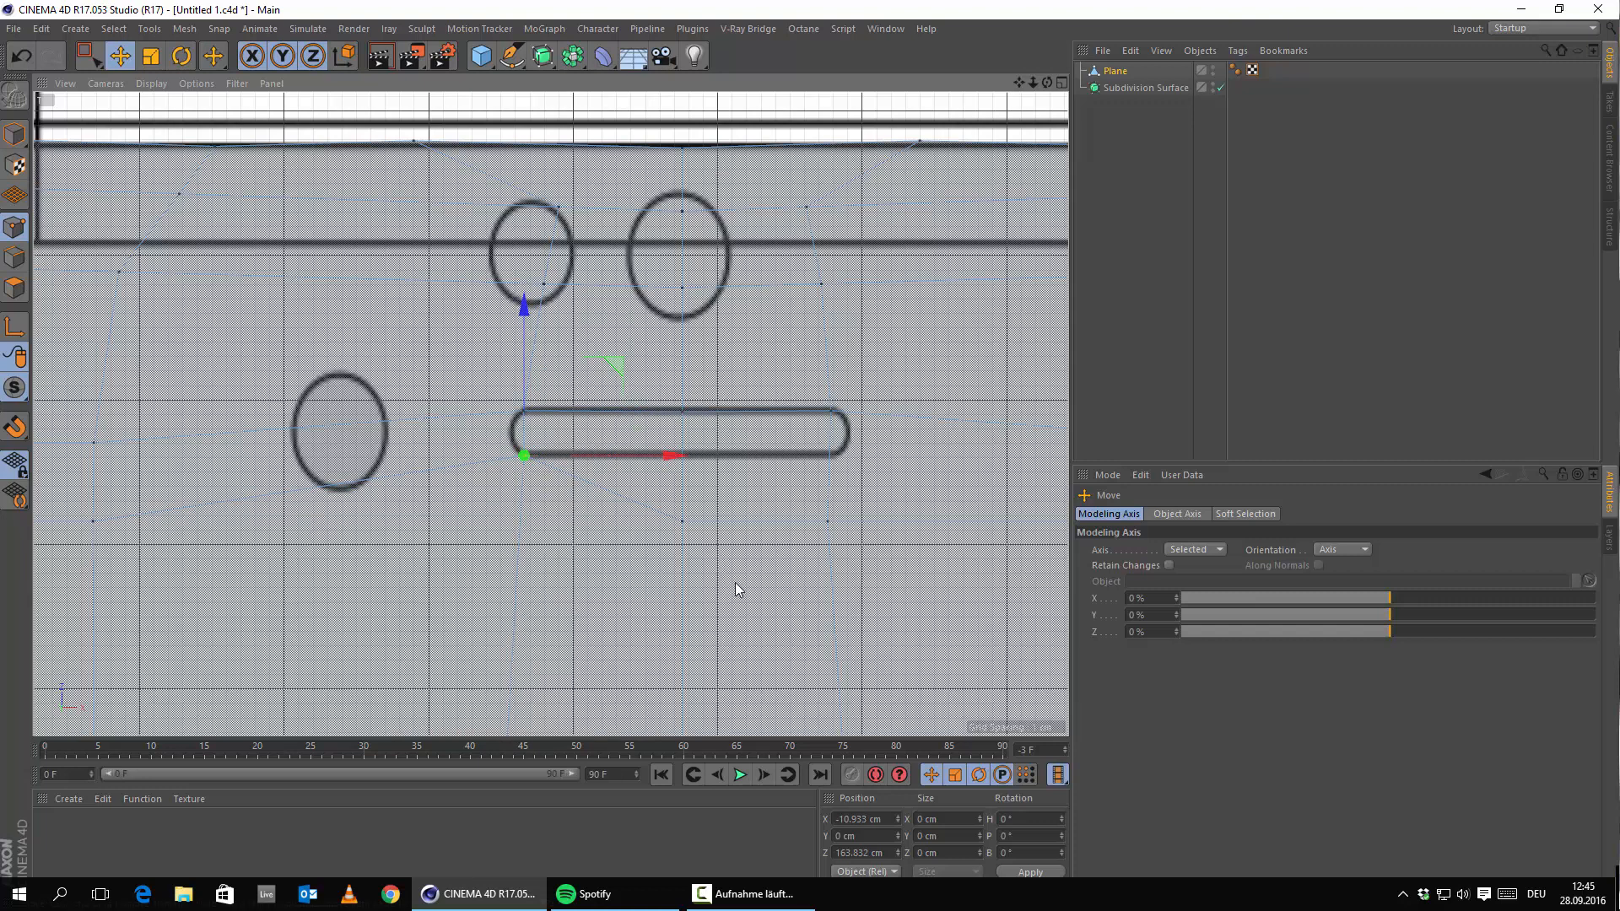
pyautogui.click(682, 520)
pyautogui.moveTo(687, 420); pyautogui.dragTo(695, 357)
pyautogui.click(828, 521)
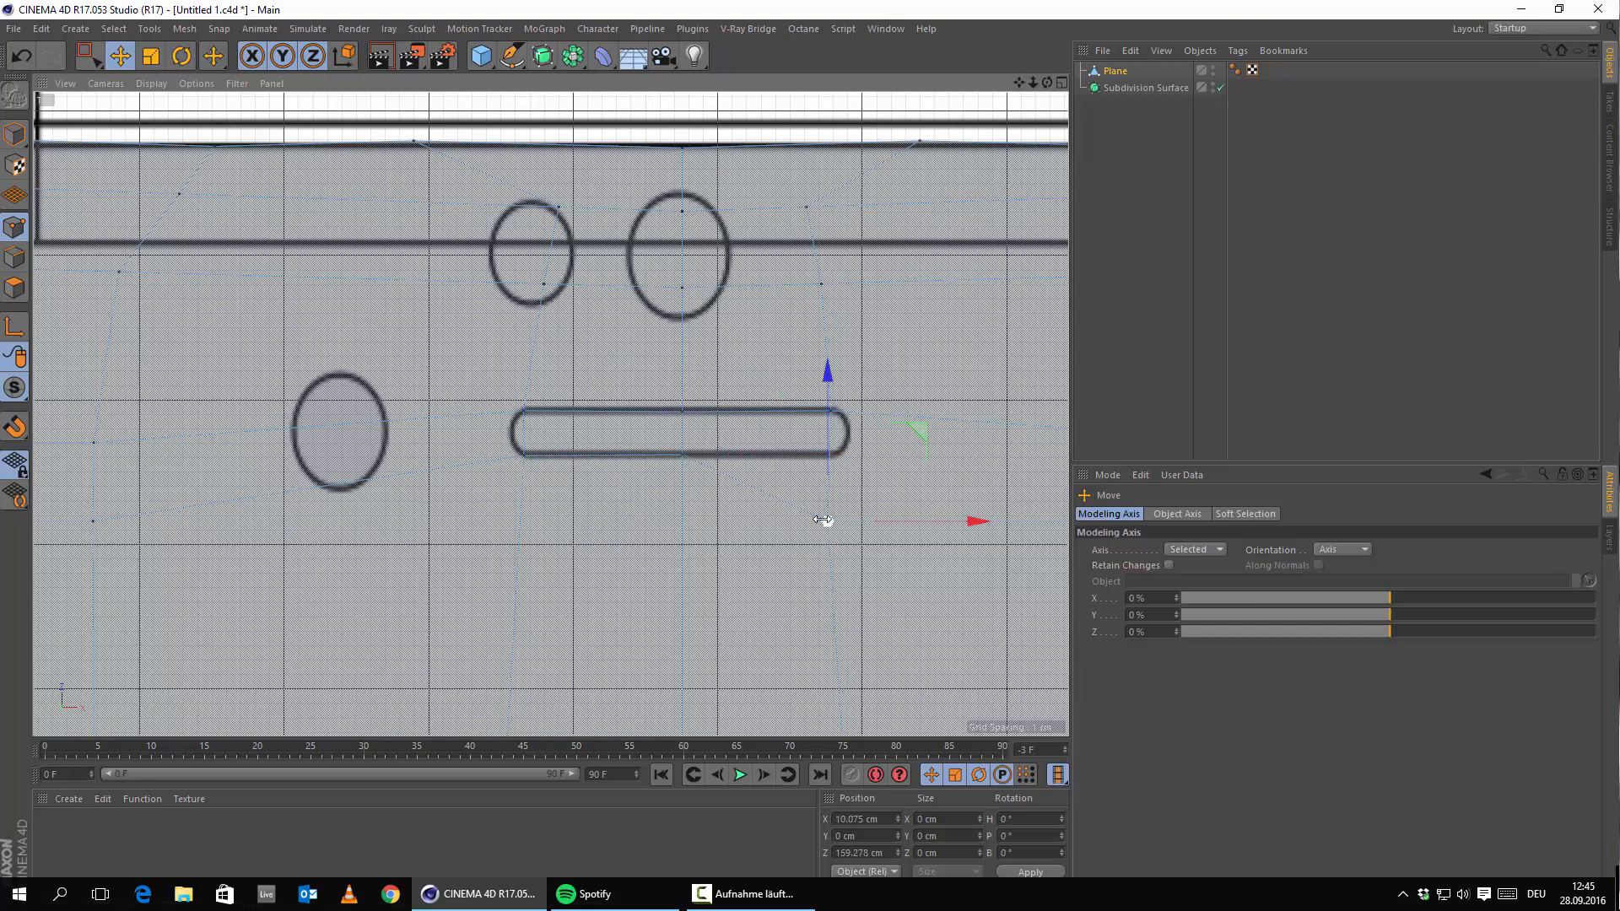
pyautogui.moveTo(833, 427); pyautogui.dragTo(855, 386)
pyautogui.moveTo(901, 468)
pyautogui.mouseDown()
pyautogui.moveTo(911, 460)
pyautogui.moveTo(895, 462)
pyautogui.mouseUp()
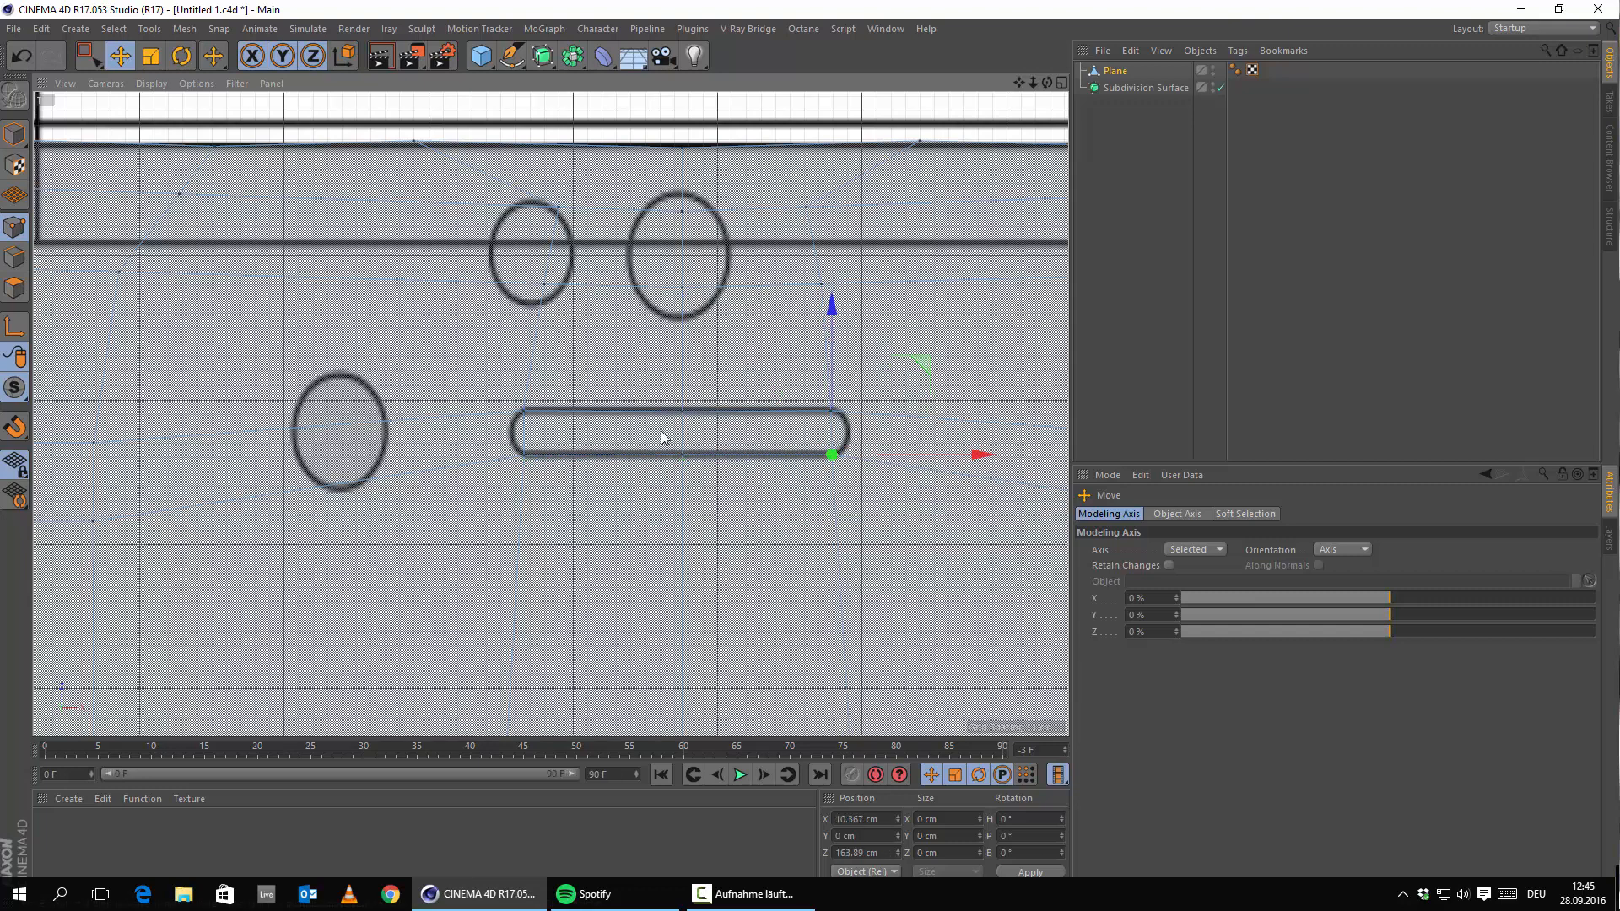
# Set the bottom-middle slot point's Z Position to 163.832 cm and select all three bottom points.
pyautogui.click(682, 455)
pyautogui.click(523, 455)
pyautogui.click(889, 854)
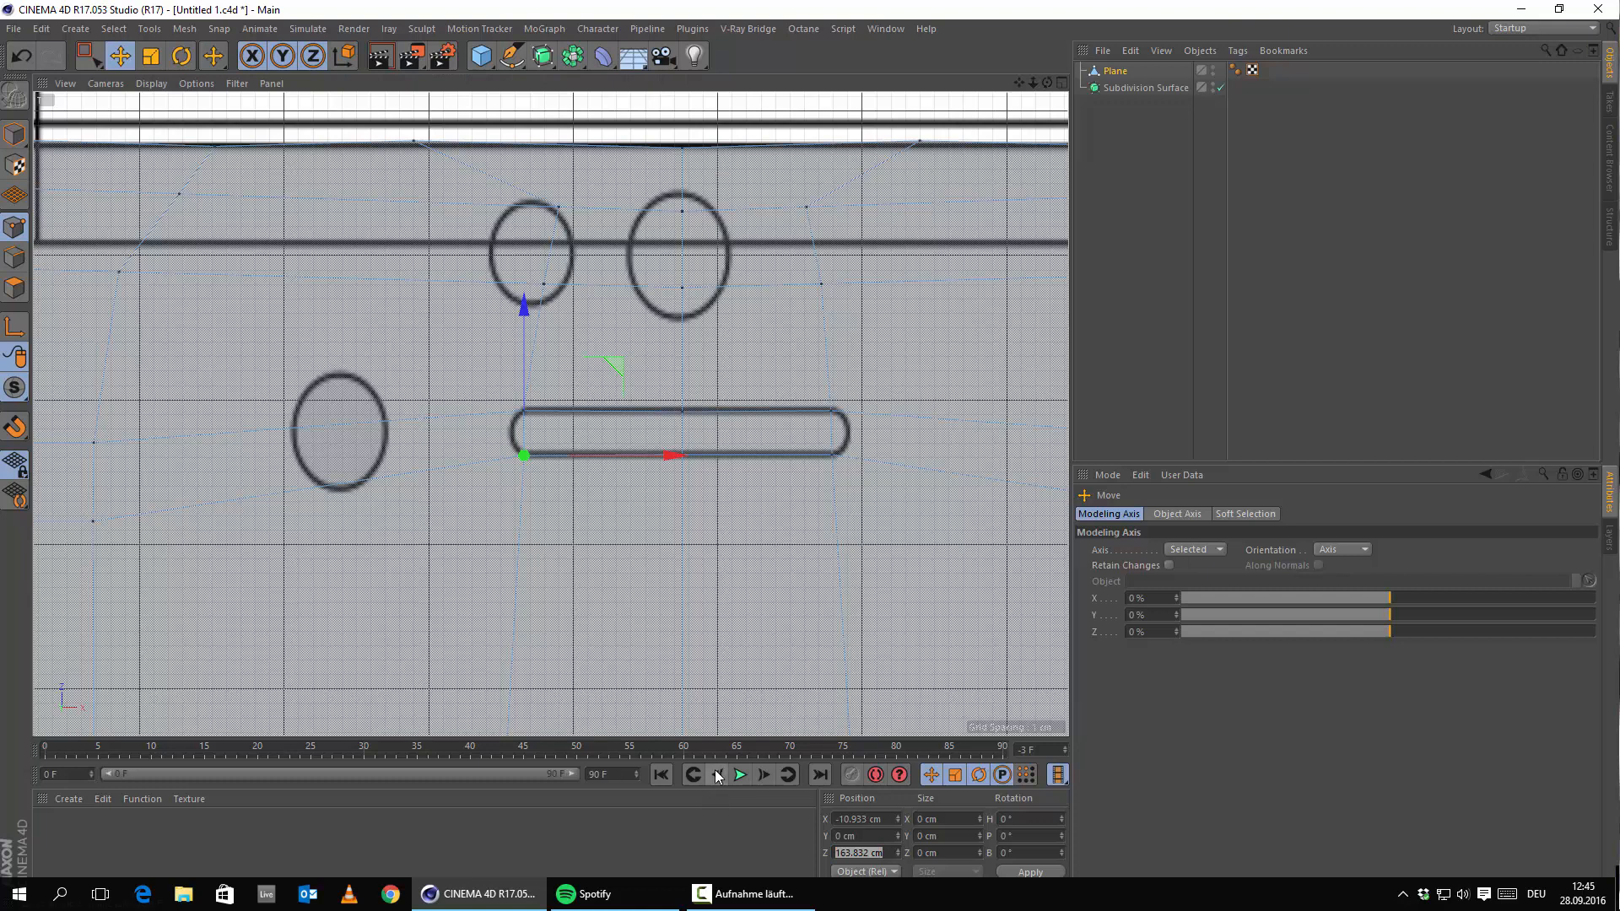
pyautogui.click(882, 853)
pyautogui.moveTo(881, 853); pyautogui.dragTo(739, 835)
pyautogui.hotkey('ctrl', 'c')
pyautogui.click(682, 288)
pyautogui.click(682, 454)
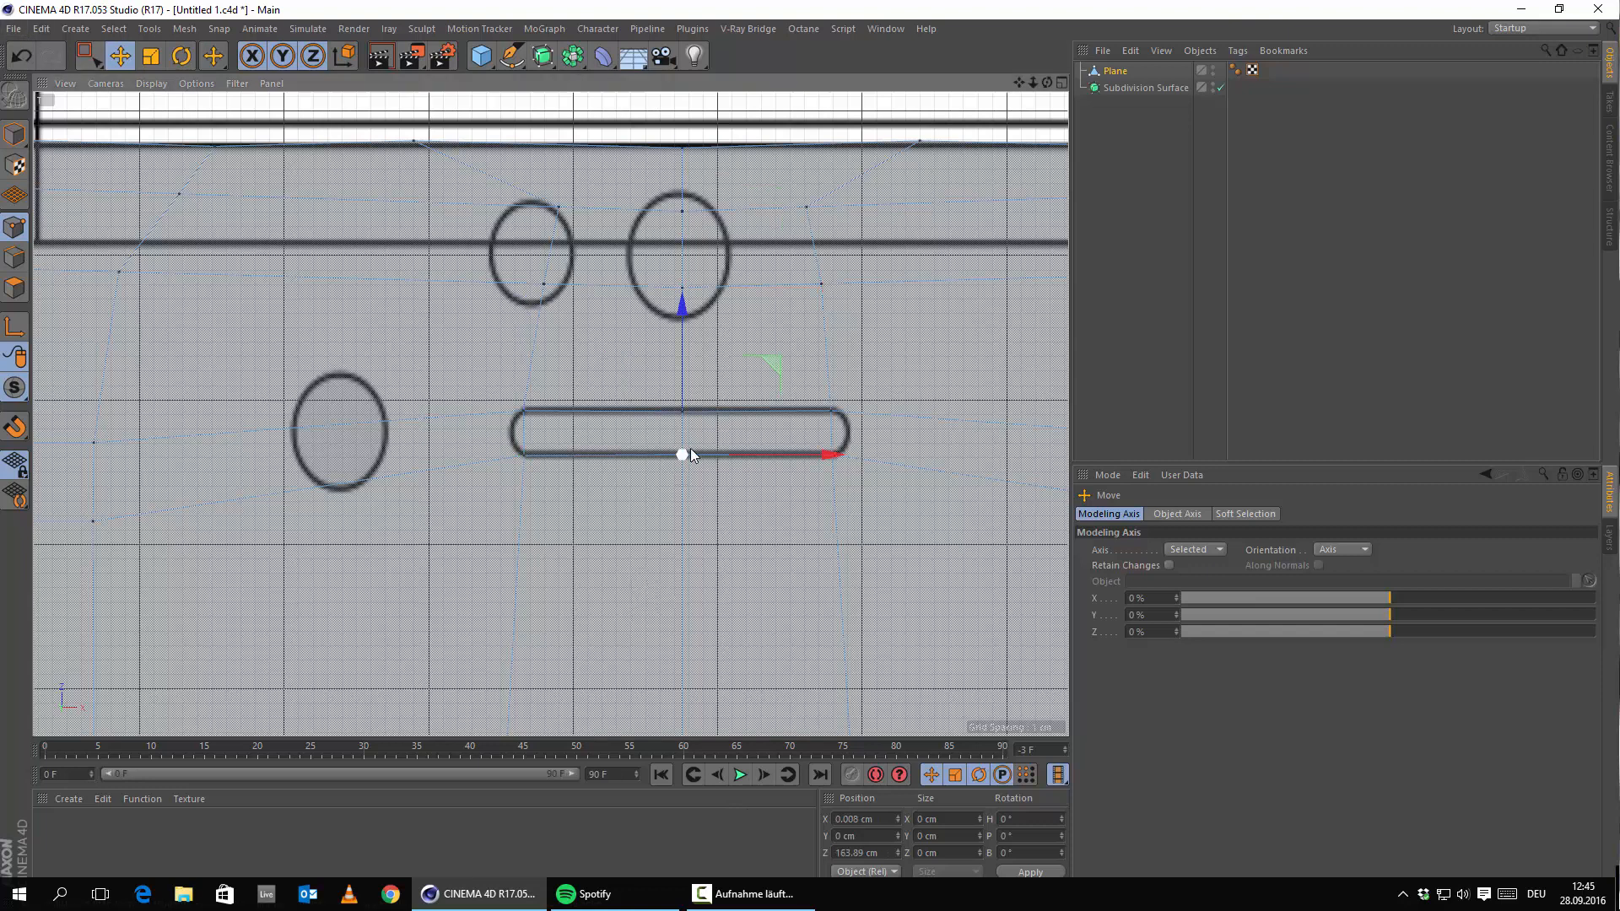
pyautogui.moveTo(894, 854); pyautogui.dragTo(484, 788)
pyautogui.hotkey('ctrl', 'v')
pyautogui.click(832, 455)
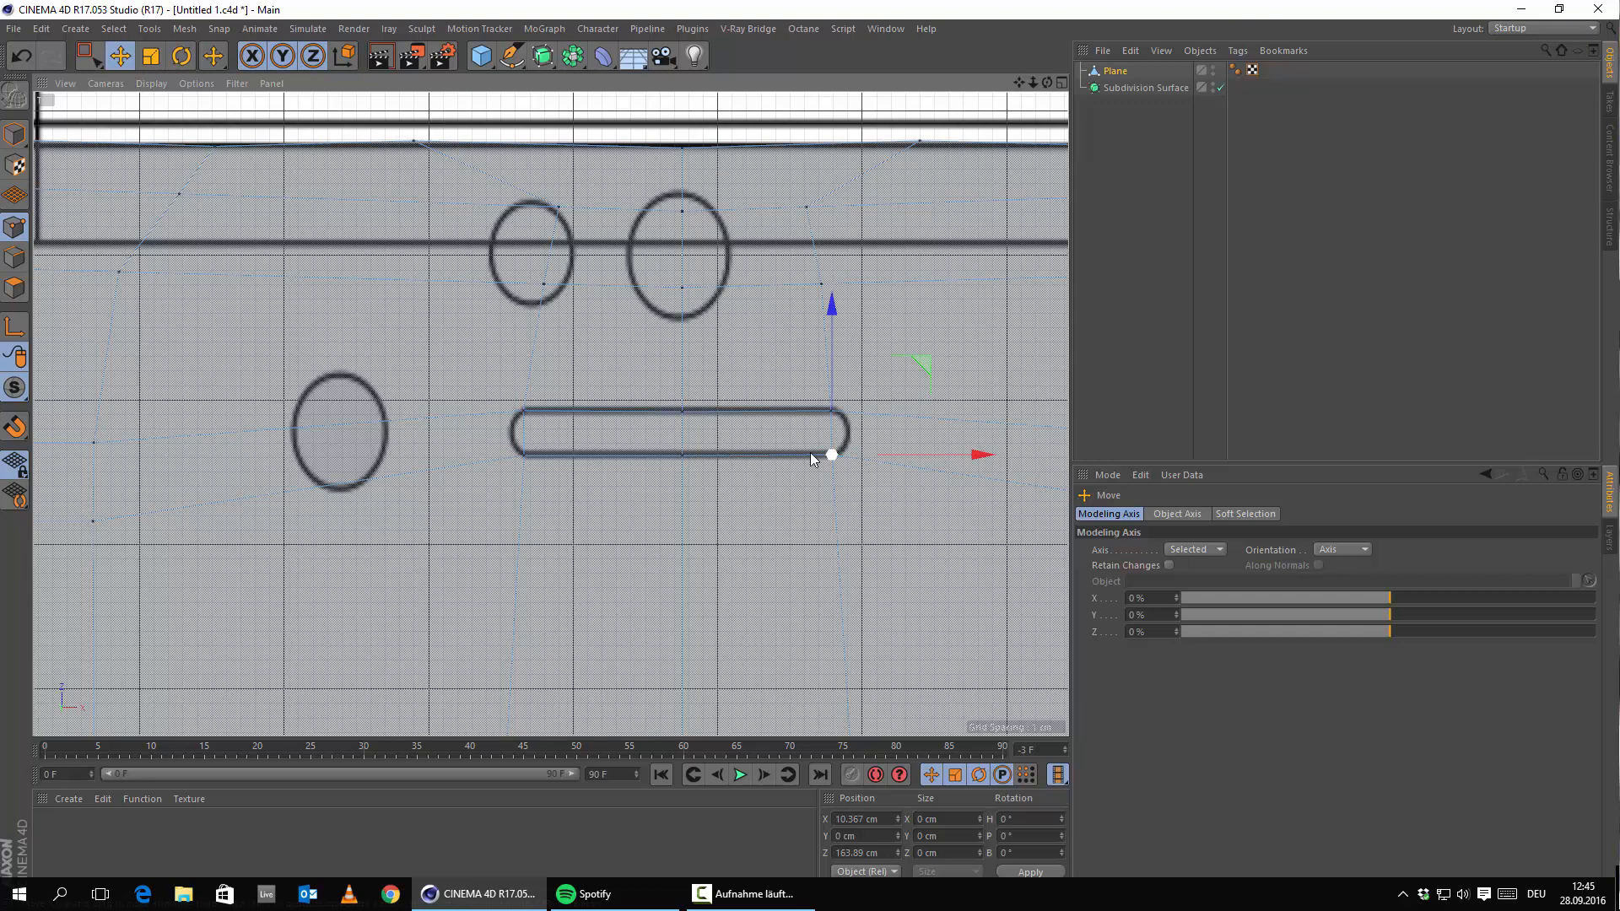
pyautogui.keyDown('shift'); pyautogui.click(680, 455); pyautogui.keyUp('shift')
pyautogui.keyDown('shift'); pyautogui.click(524, 456); pyautogui.keyUp('shift')
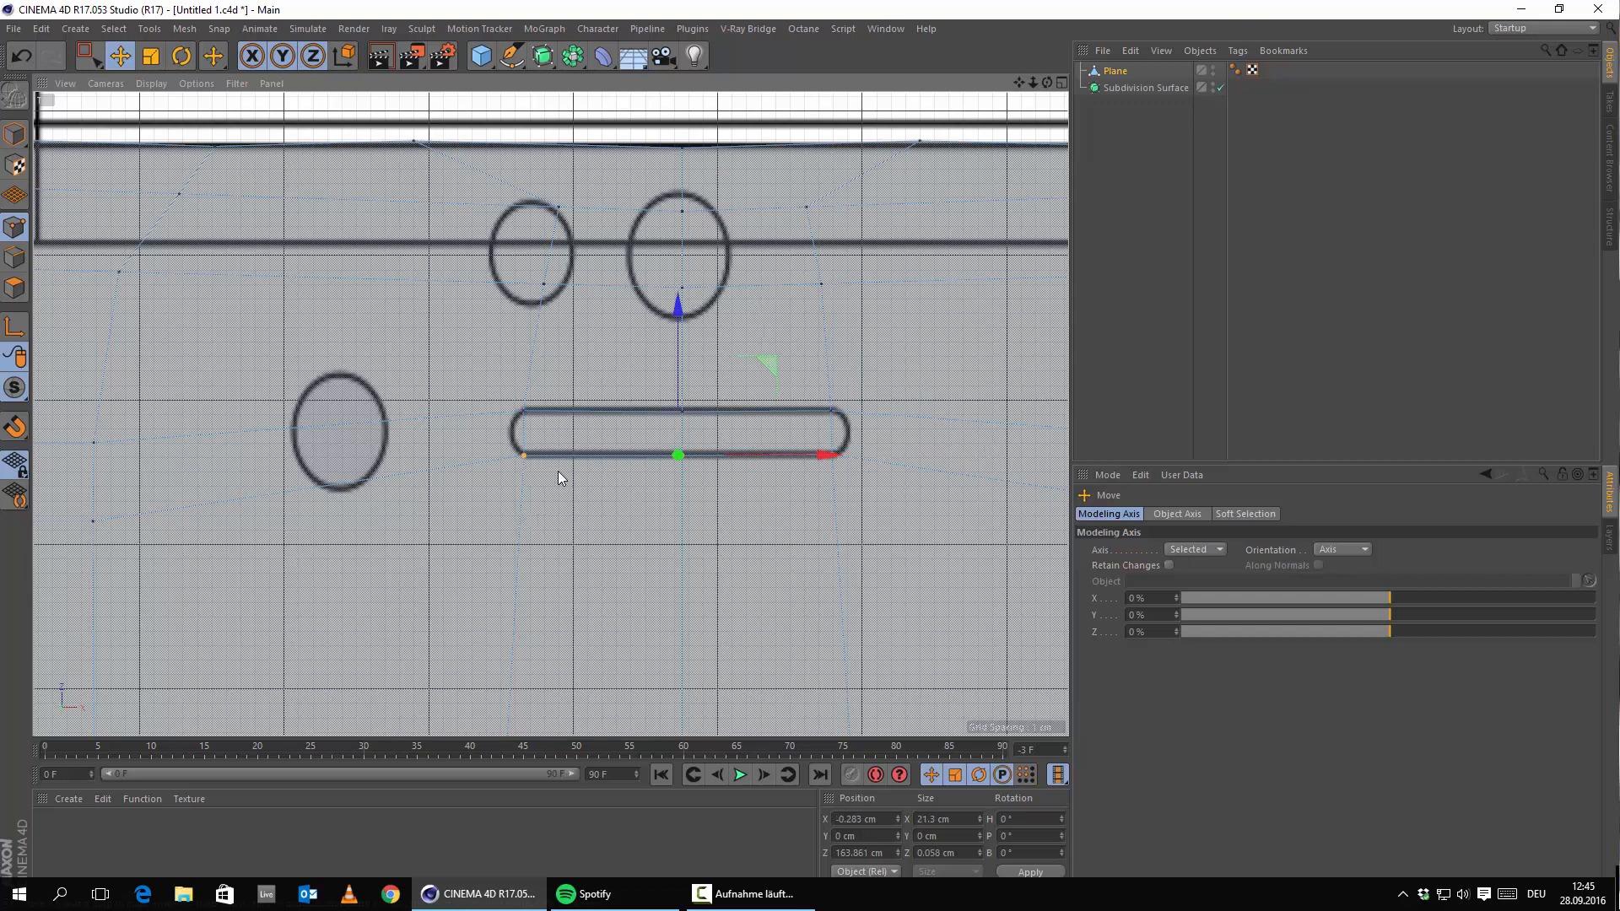
# Use Set Point Value with Z mode Set to flatten the bottom slot points at Z 164 cm.
pyautogui.rightClick(590, 438)
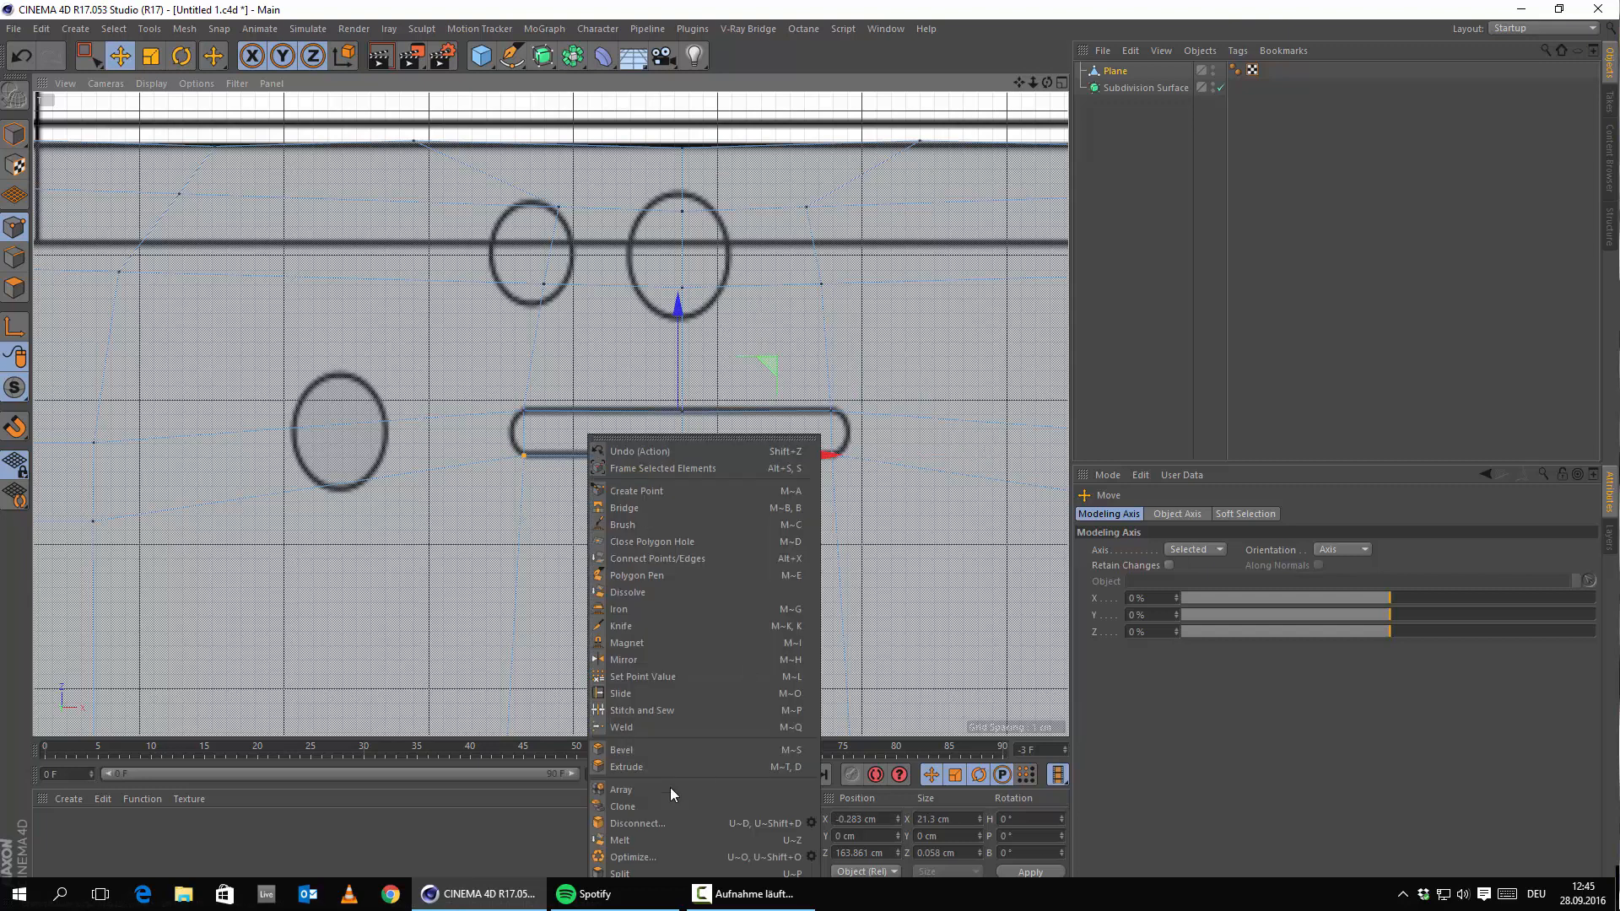
pyautogui.click(672, 676)
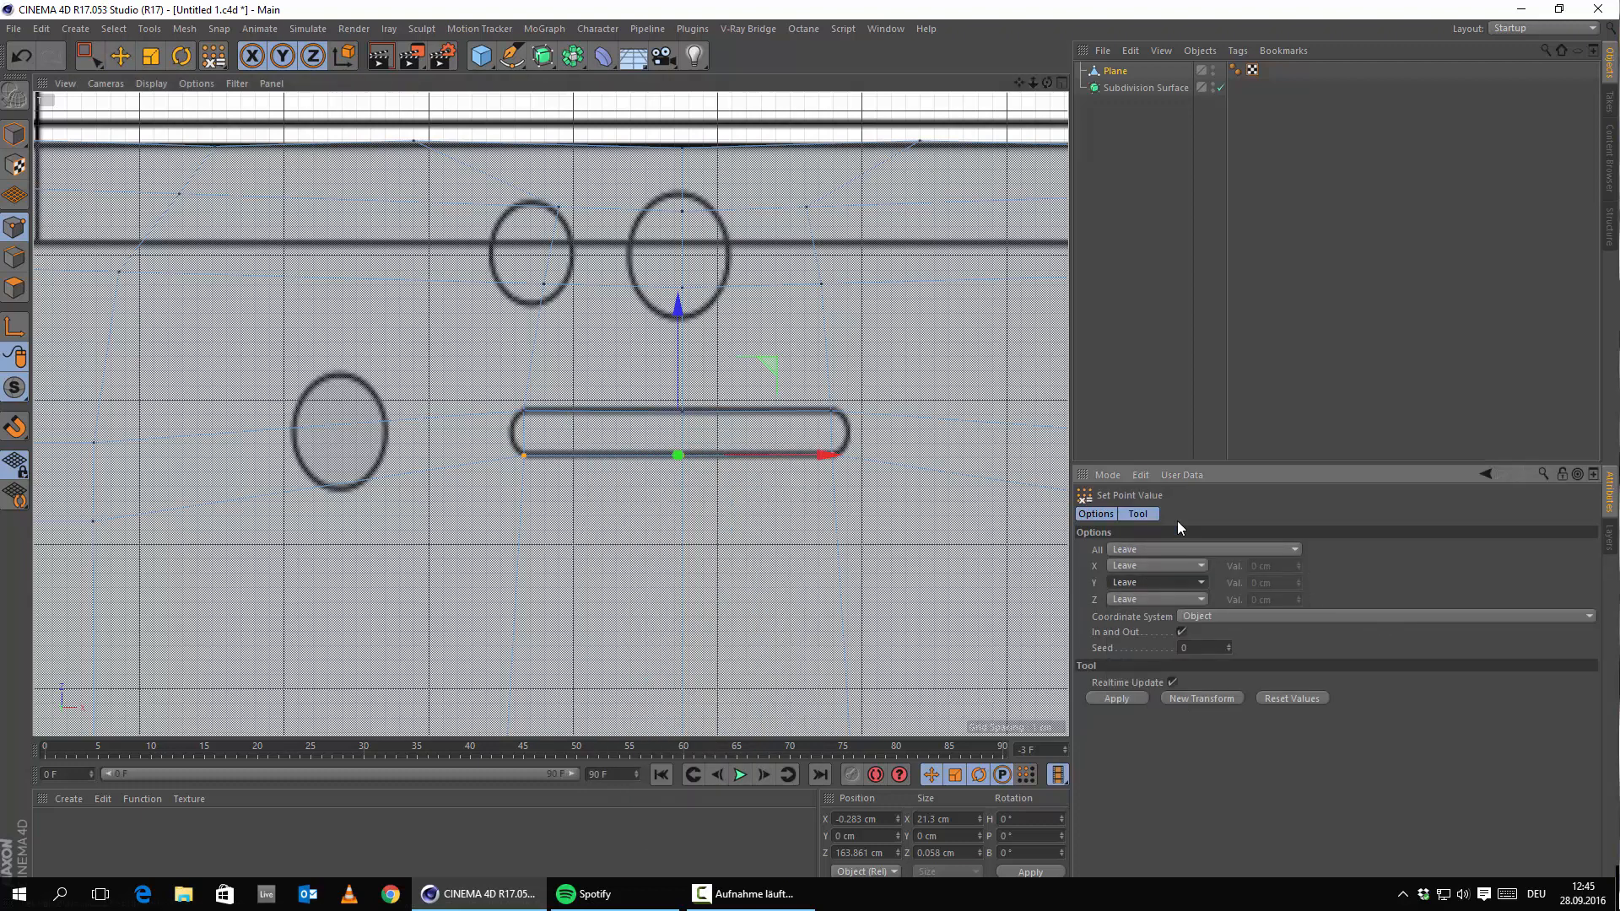
pyautogui.click(1141, 599)
pyautogui.click(1140, 599)
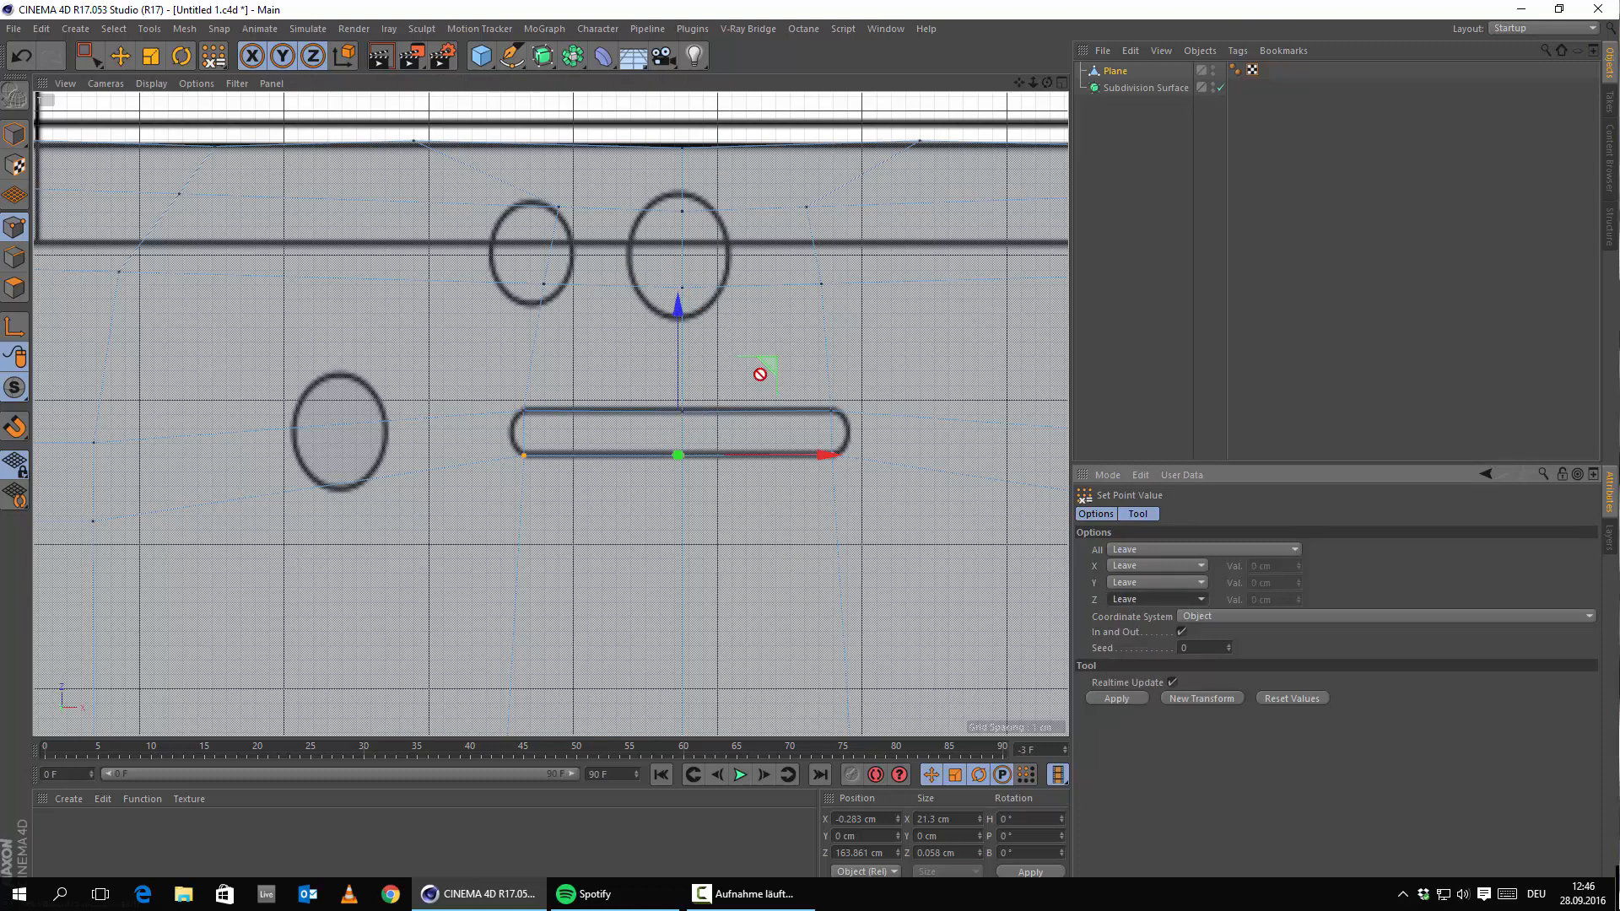
pyautogui.click(1165, 600)
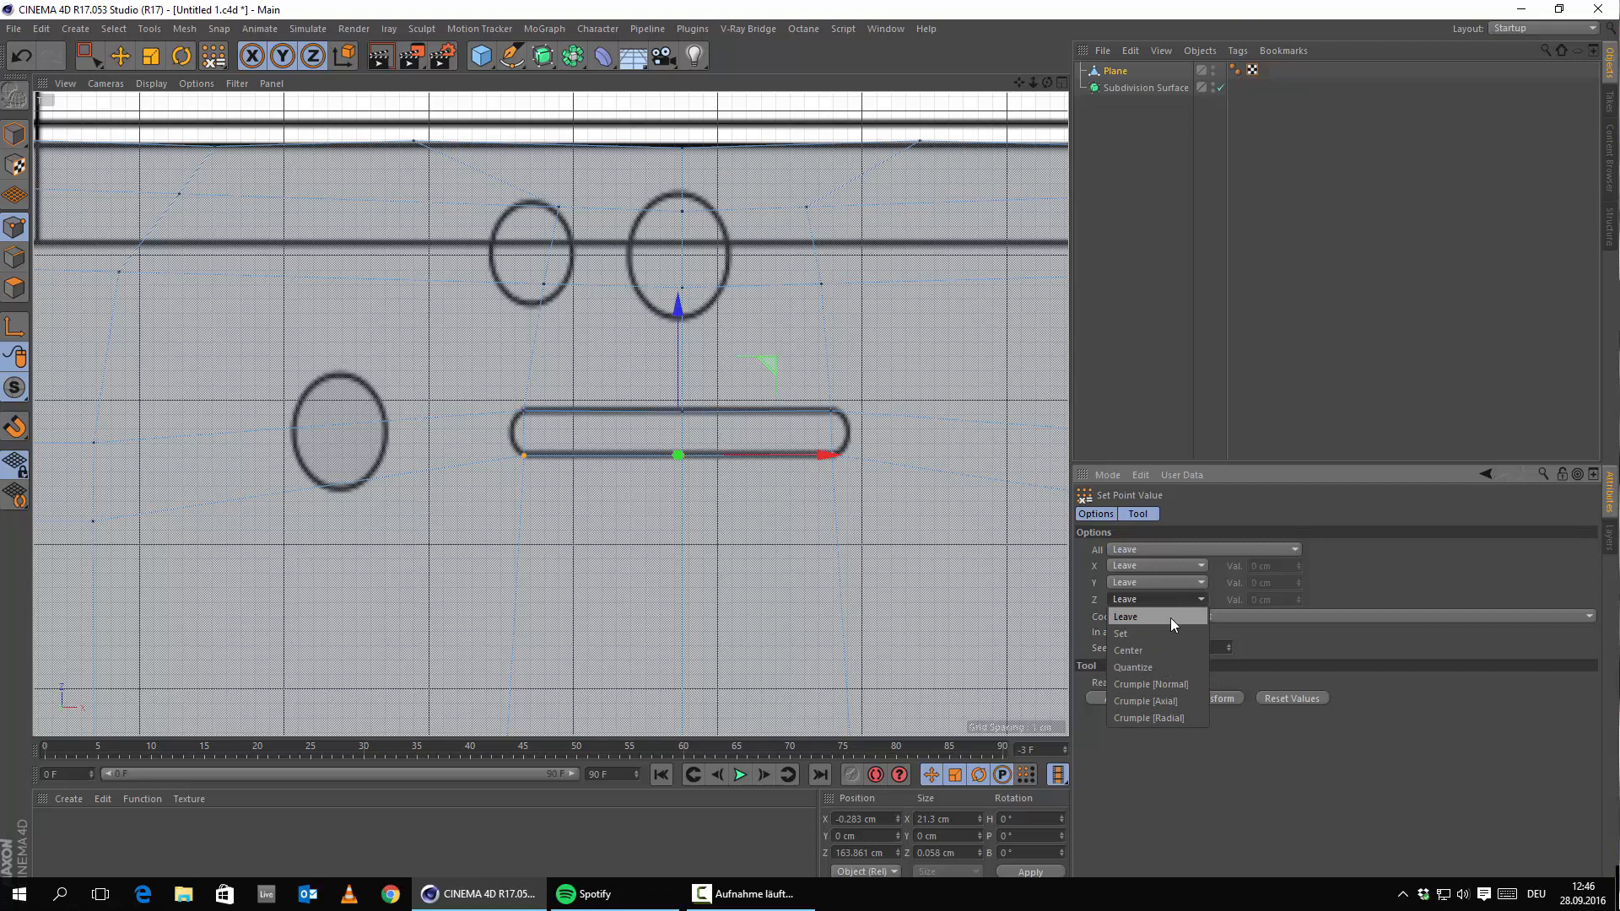
pyautogui.click(1092, 601)
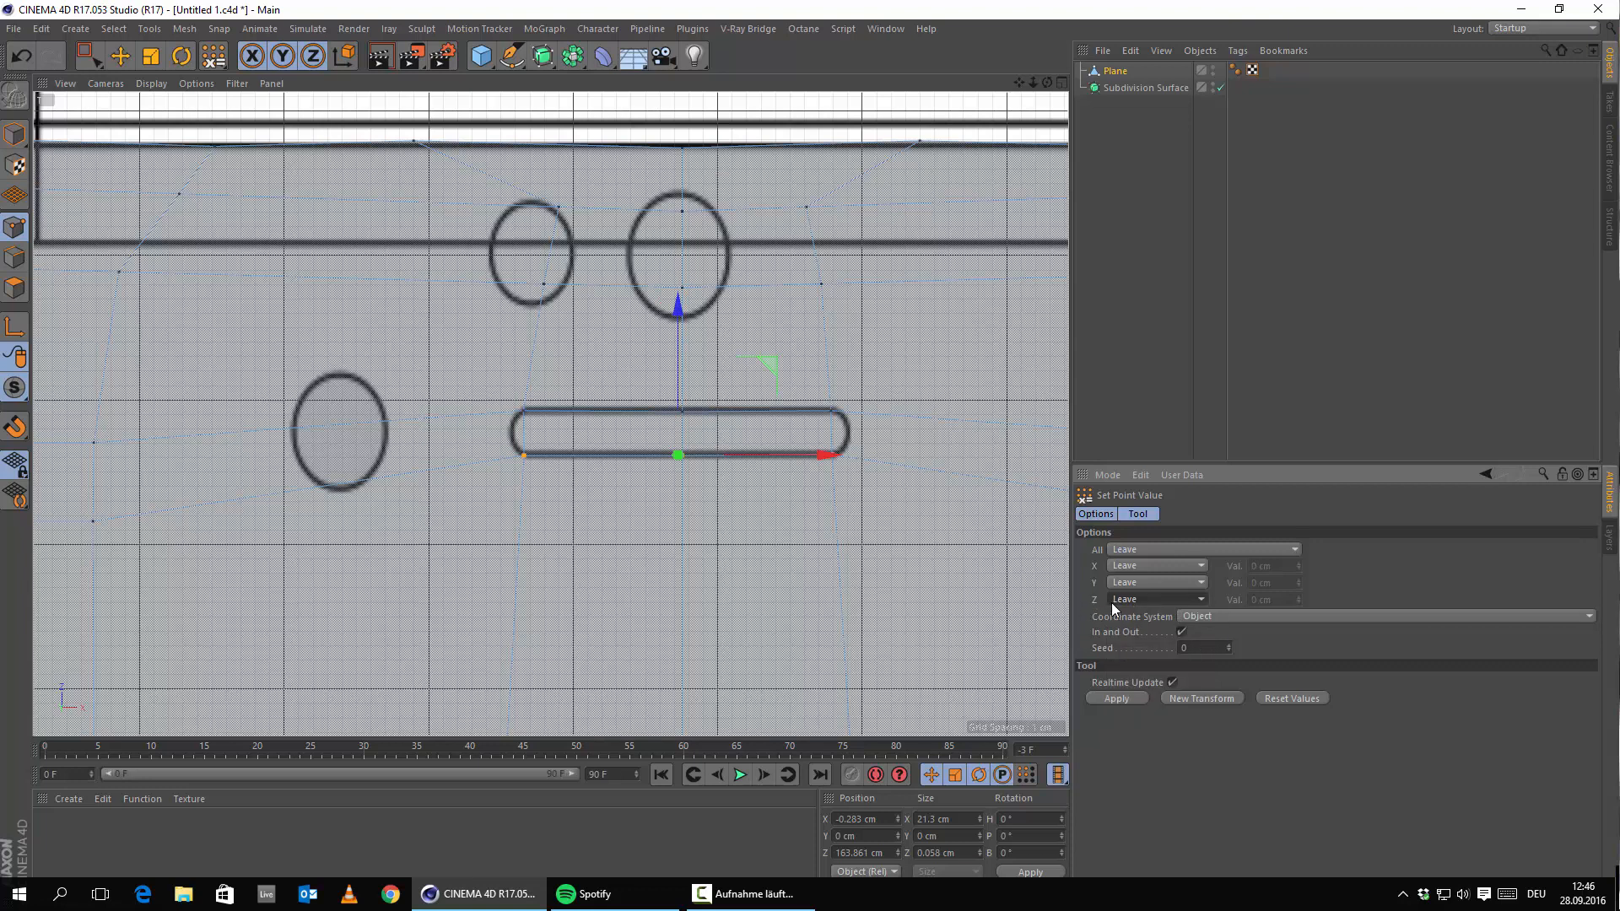
pyautogui.click(1152, 601)
pyautogui.click(1149, 646)
pyautogui.moveTo(1275, 599); pyautogui.dragTo(909, 549)
pyautogui.hotkey('ctrl', 'v')
pyautogui.press('Return')
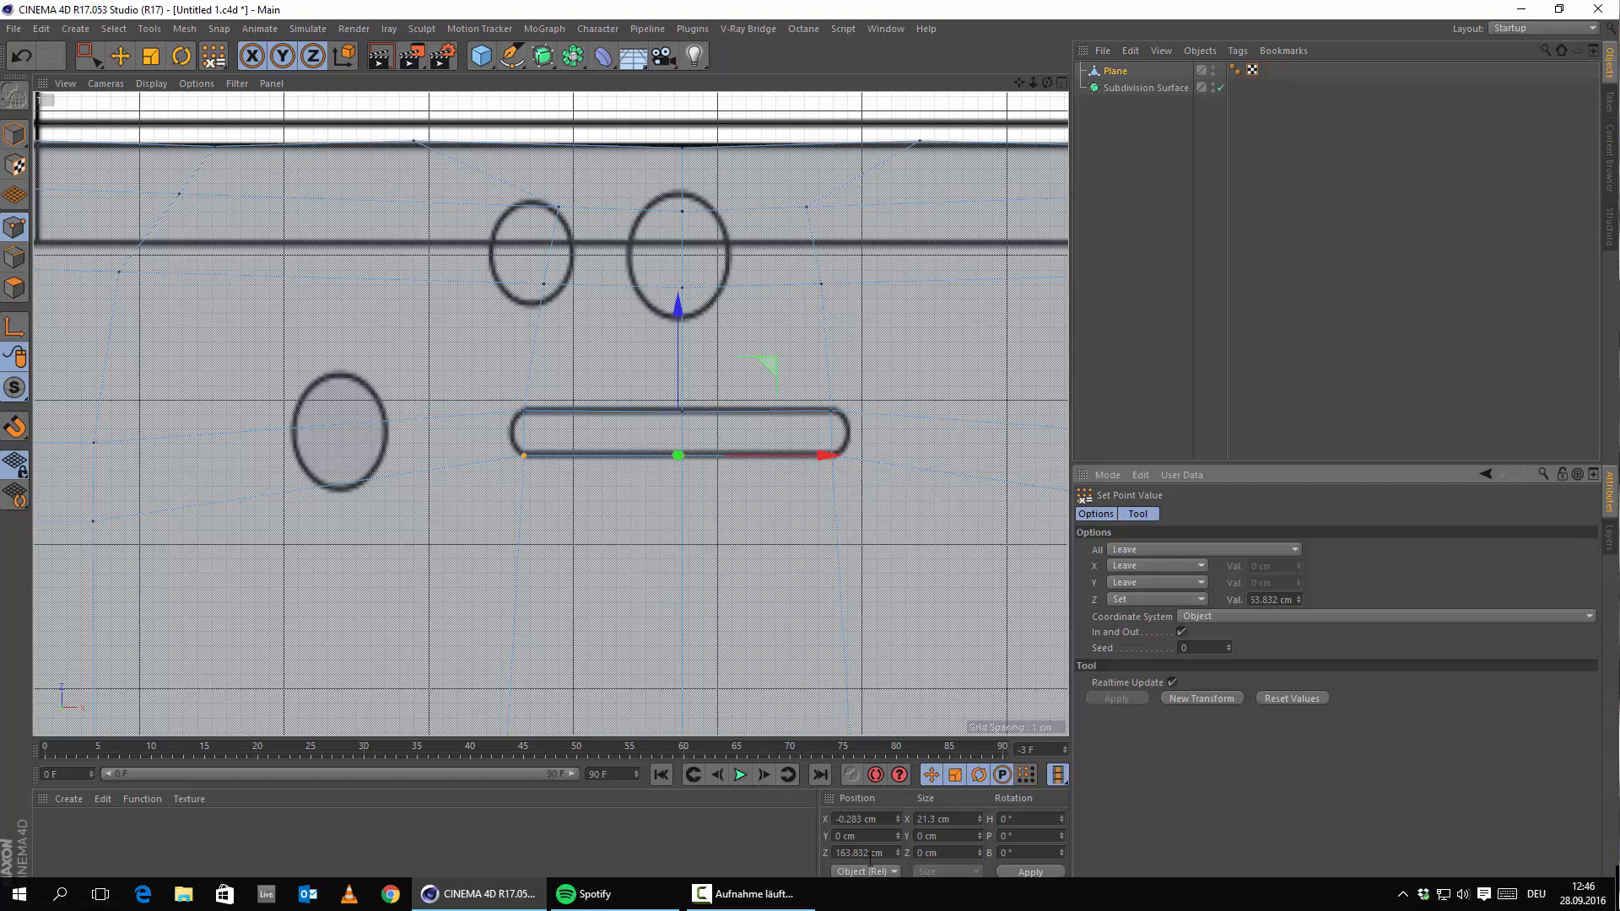
pyautogui.hotkey('ctrl', 'a')
pyautogui.press('BackSpace')
pyautogui.write('164')
pyautogui.press('Return')
# Select the slot's three top points: upper-left, top-middle and upper-right.
pyautogui.click(121, 57)
pyautogui.click(524, 411)
pyautogui.click(520, 454)
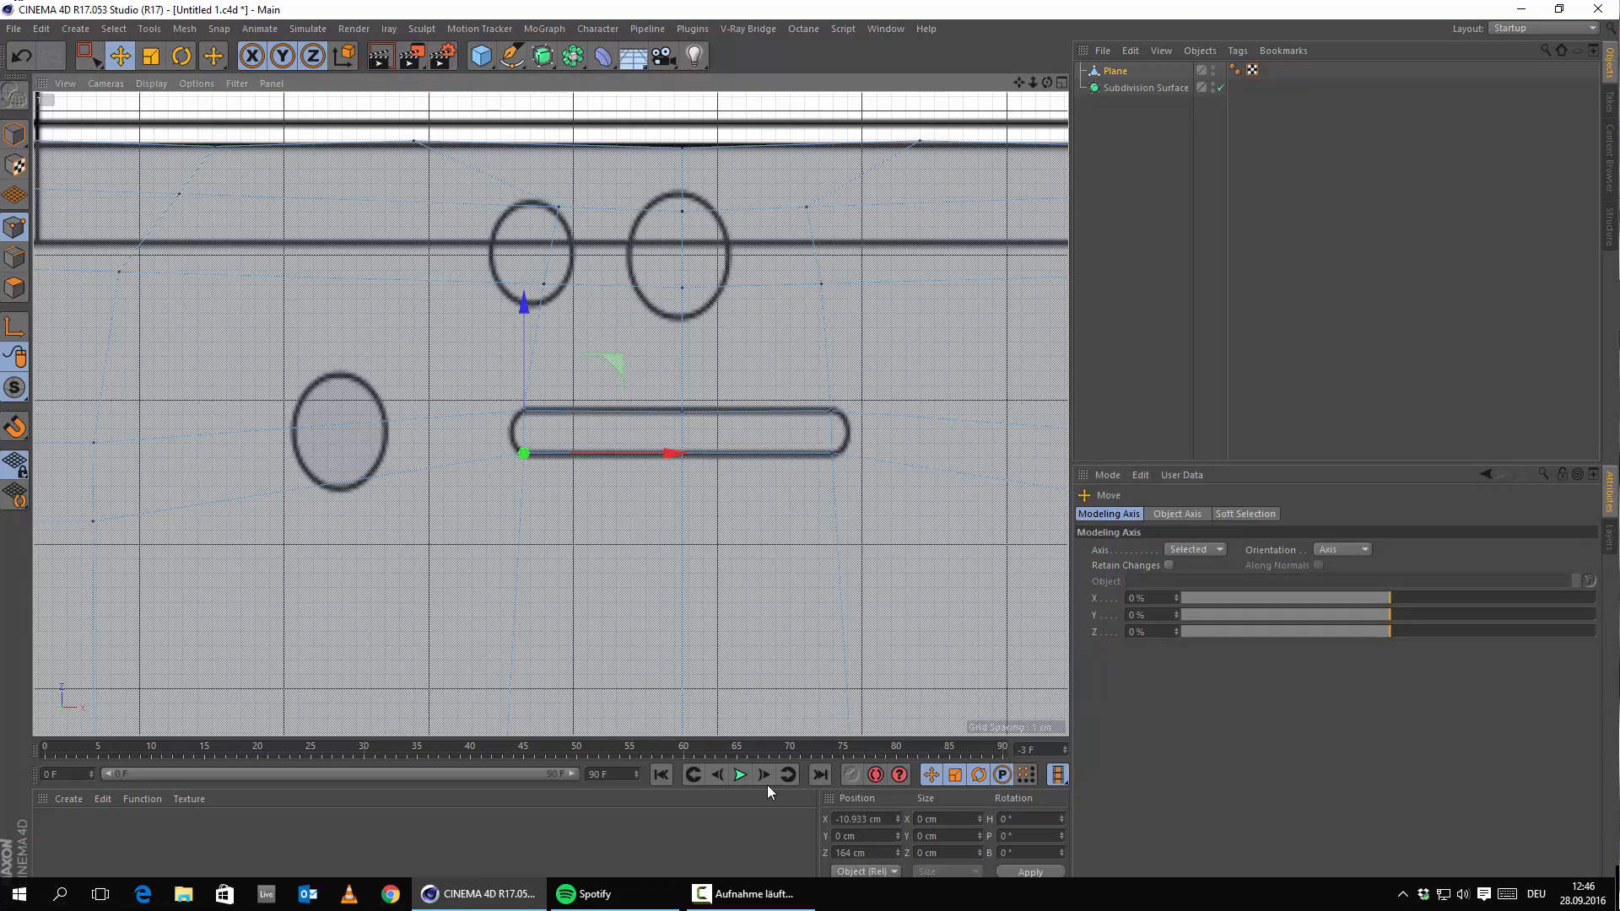
pyautogui.click(832, 456)
pyautogui.click(680, 411)
pyautogui.keyDown('shift'); pyautogui.click(525, 411); pyautogui.keyUp('shift')
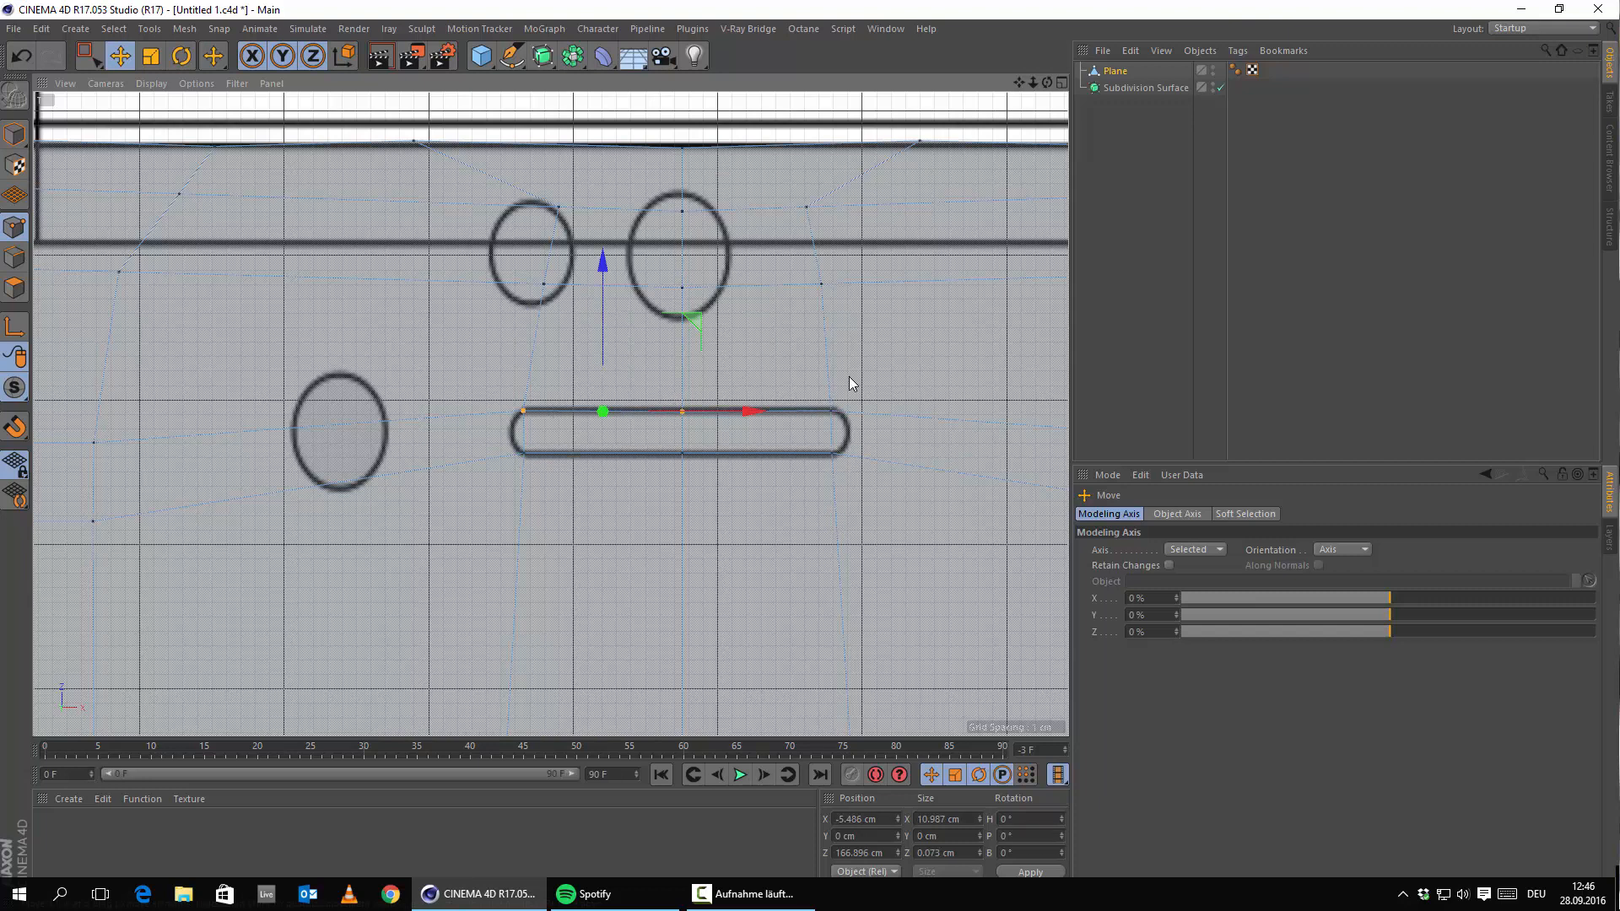
pyautogui.keyDown('shift'); pyautogui.click(829, 412); pyautogui.keyUp('shift')
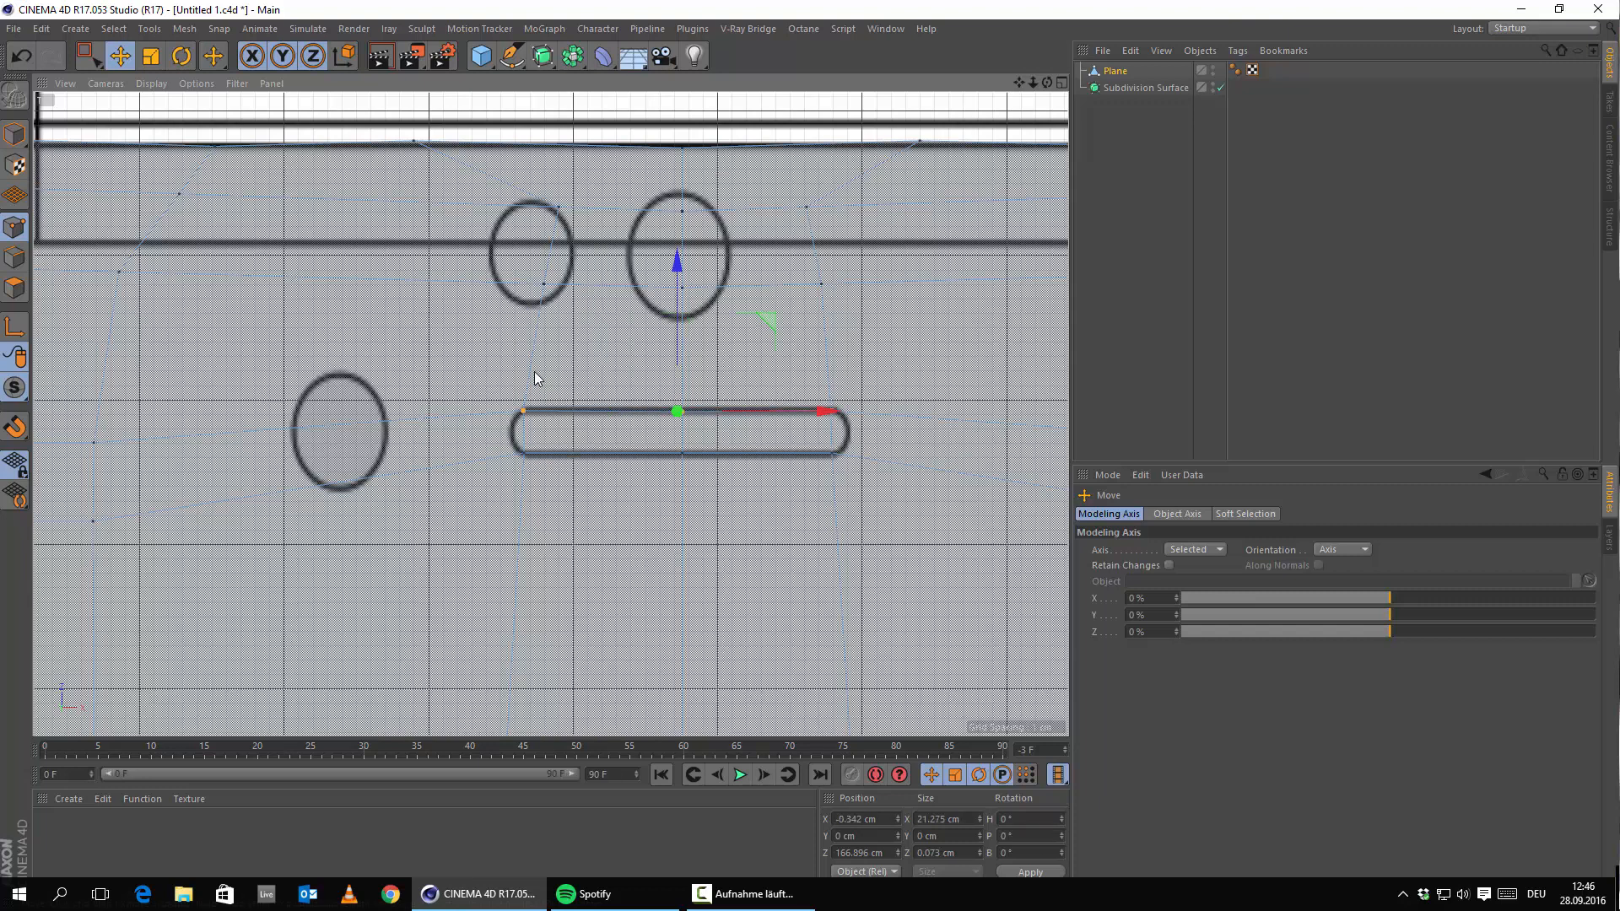
pyautogui.click(524, 411)
pyautogui.keyDown('shift'); pyautogui.click(831, 412); pyautogui.keyUp('shift')
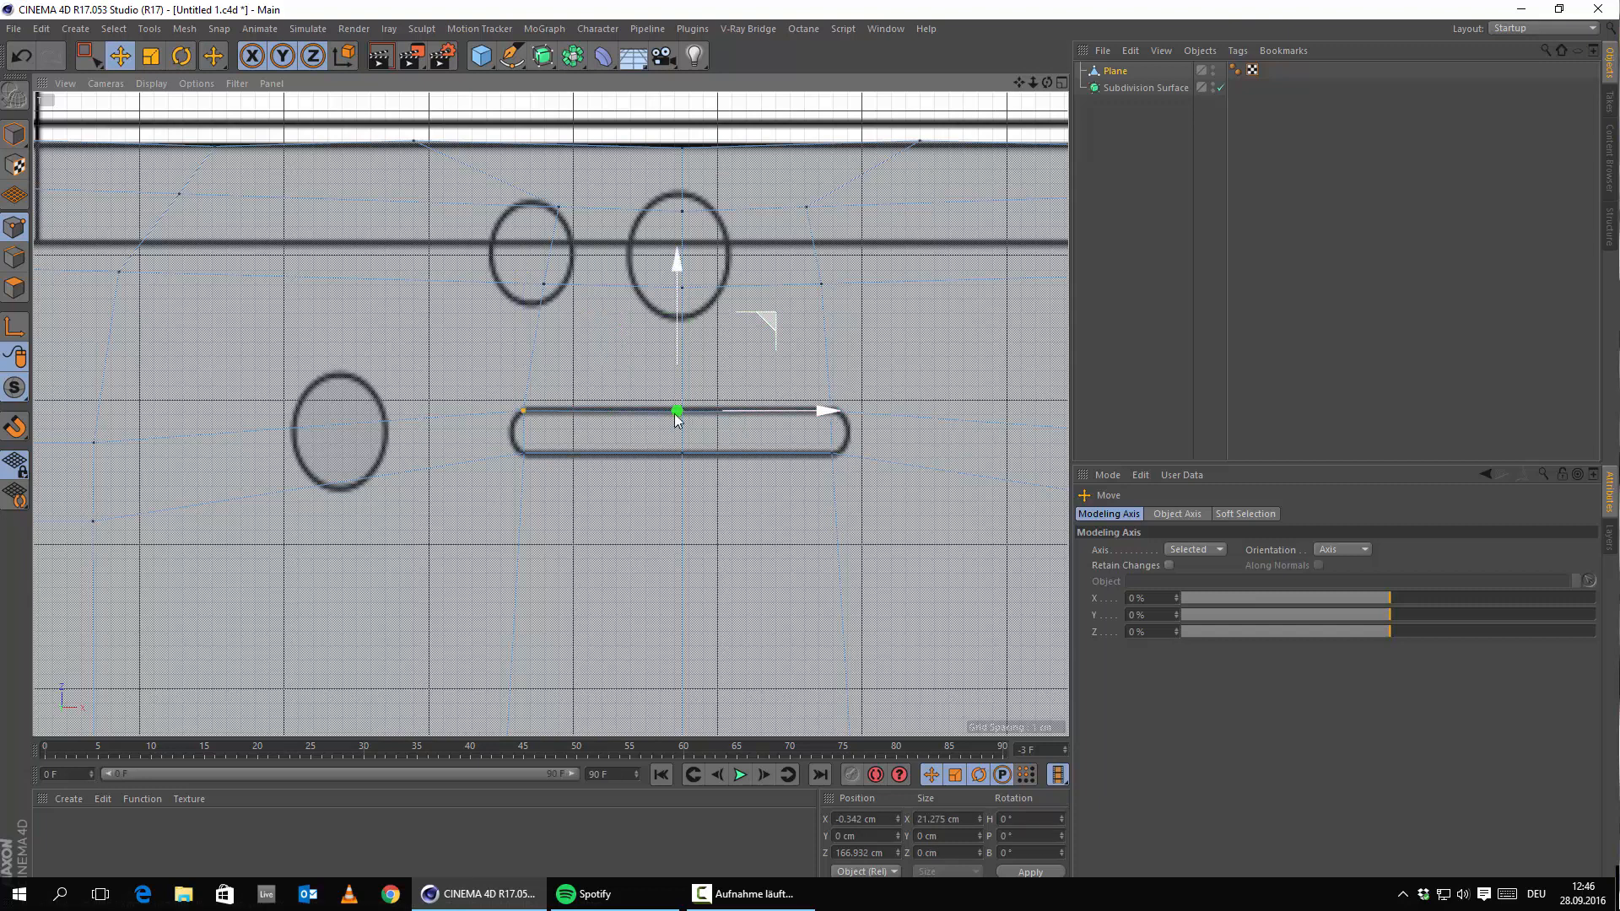
# Apply Set Point Value to place the top slot points at Z 167 cm.
pyautogui.rightClick(741, 383)
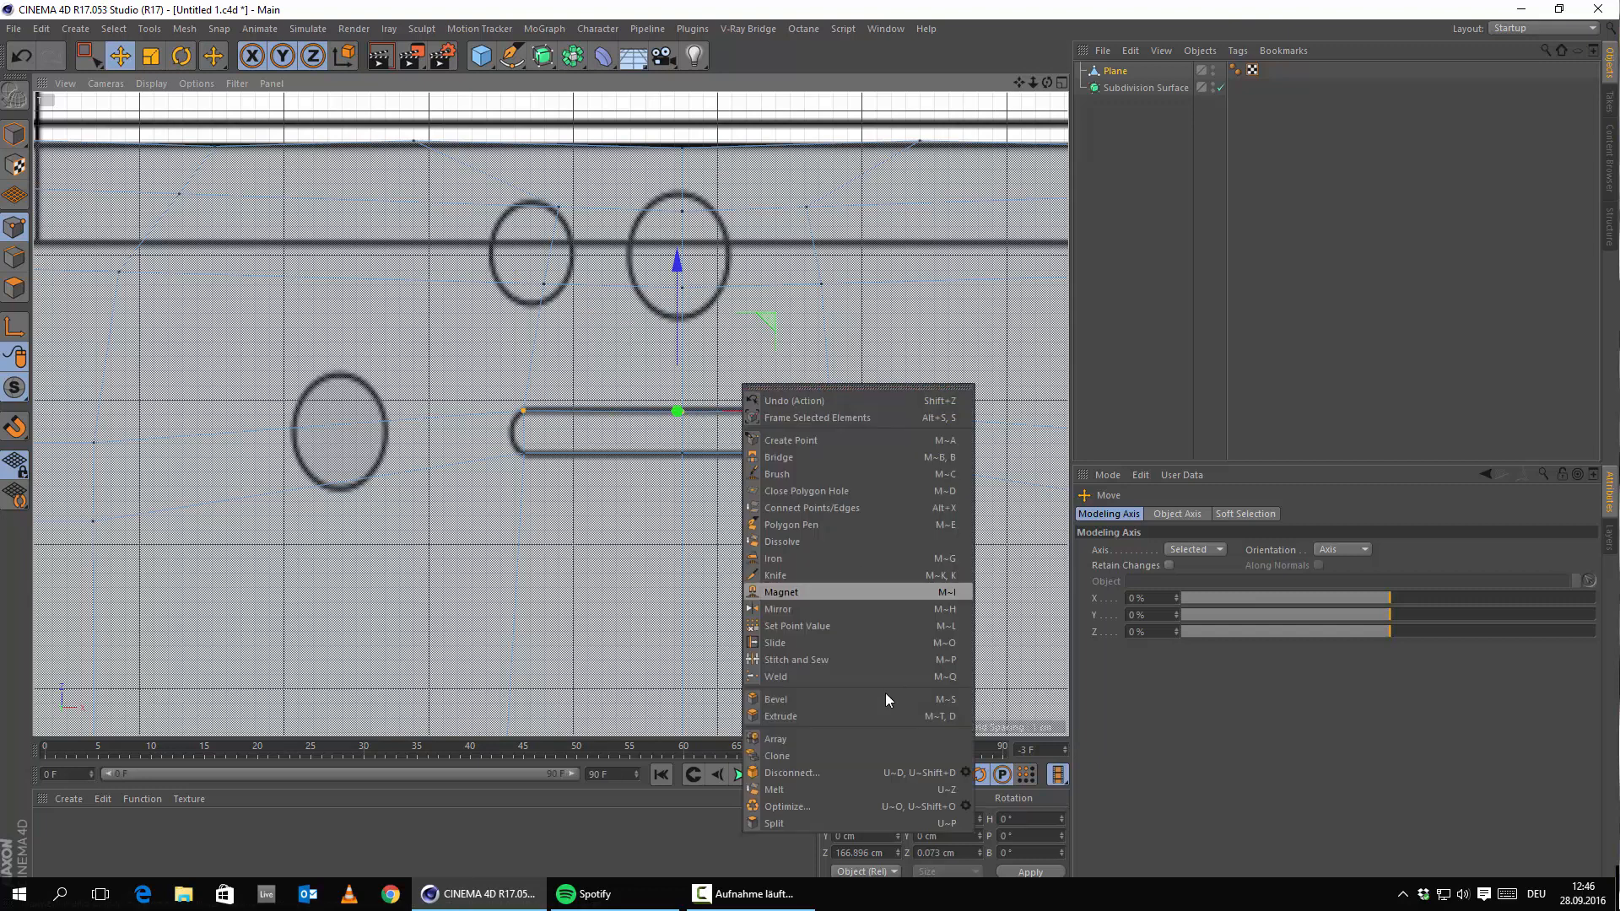
pyautogui.click(861, 625)
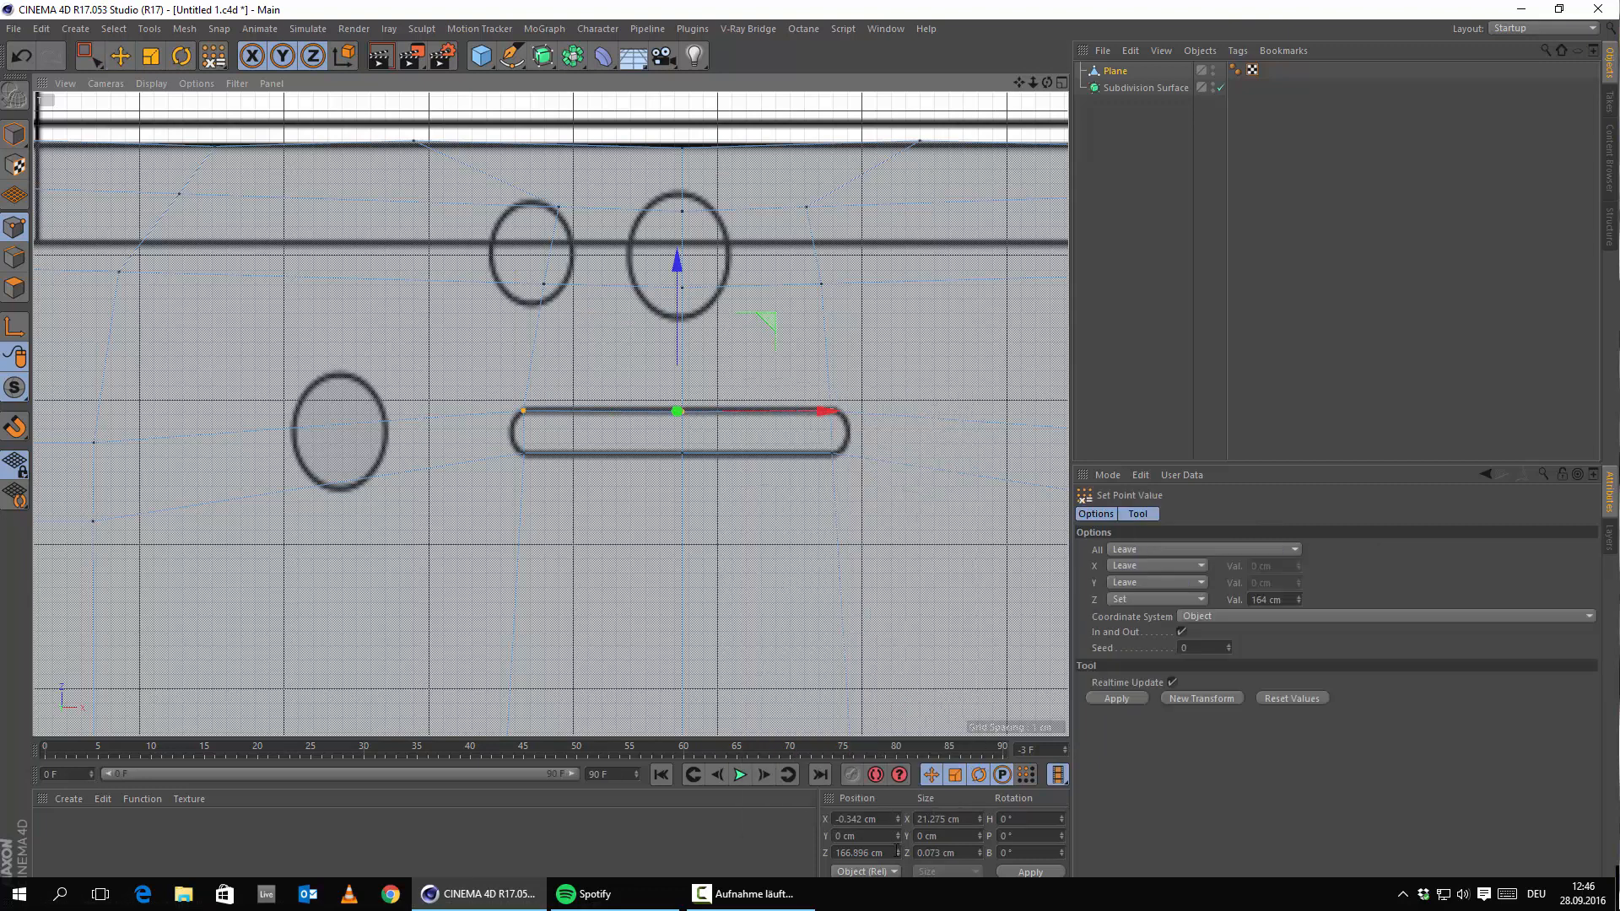
pyautogui.doubleClick(1288, 594)
pyautogui.write('16')
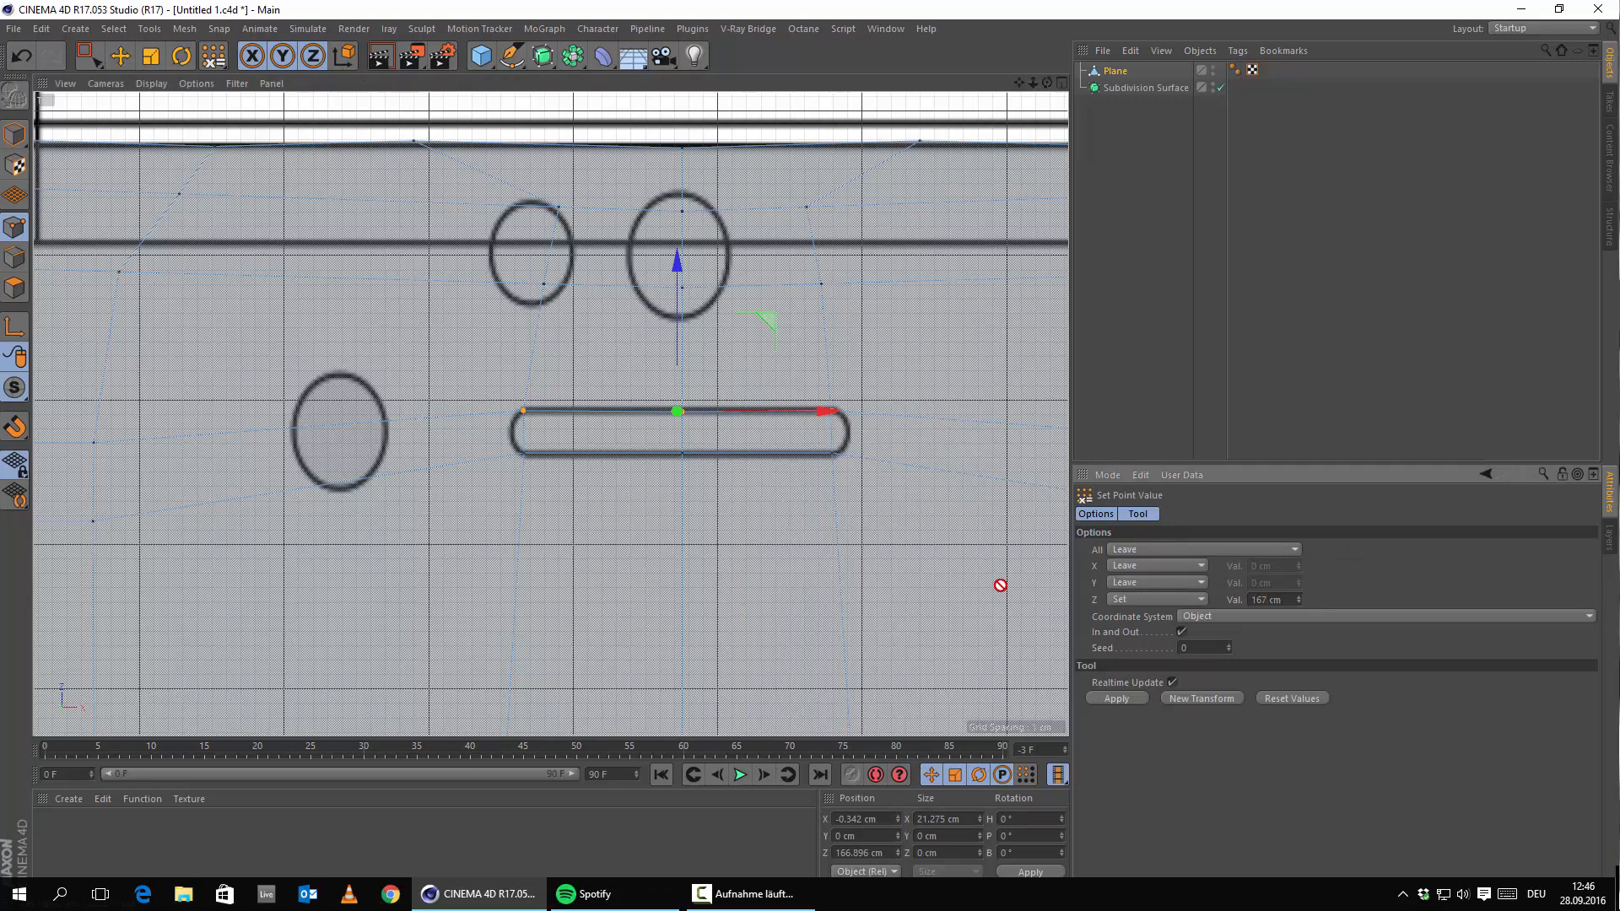
pyautogui.click(121, 56)
pyautogui.scroll(5, 926, 498)
pyautogui.keyDown('alt'); pyautogui.moveTo(581, 492); pyautogui.dragTo(683, 546, button='middle'); pyautogui.keyUp('alt')
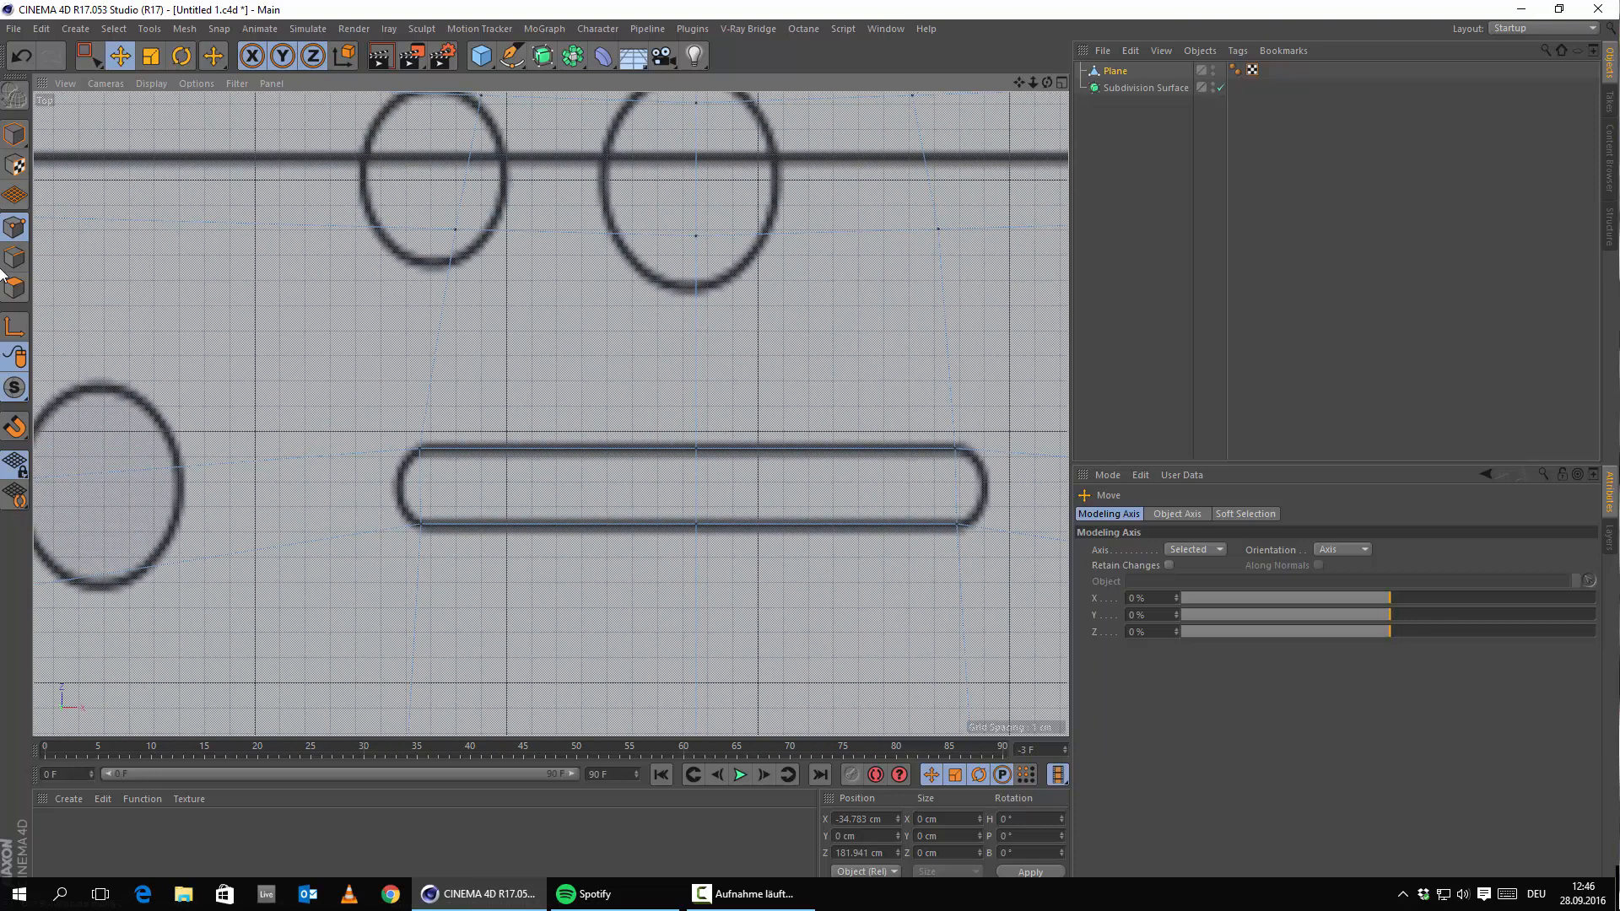
# Delete the slot's polygons in Polygons mode to open the hole.
pyautogui.click(15, 294)
pyautogui.click(557, 491)
pyautogui.press('Delete')
pyautogui.click(819, 493)
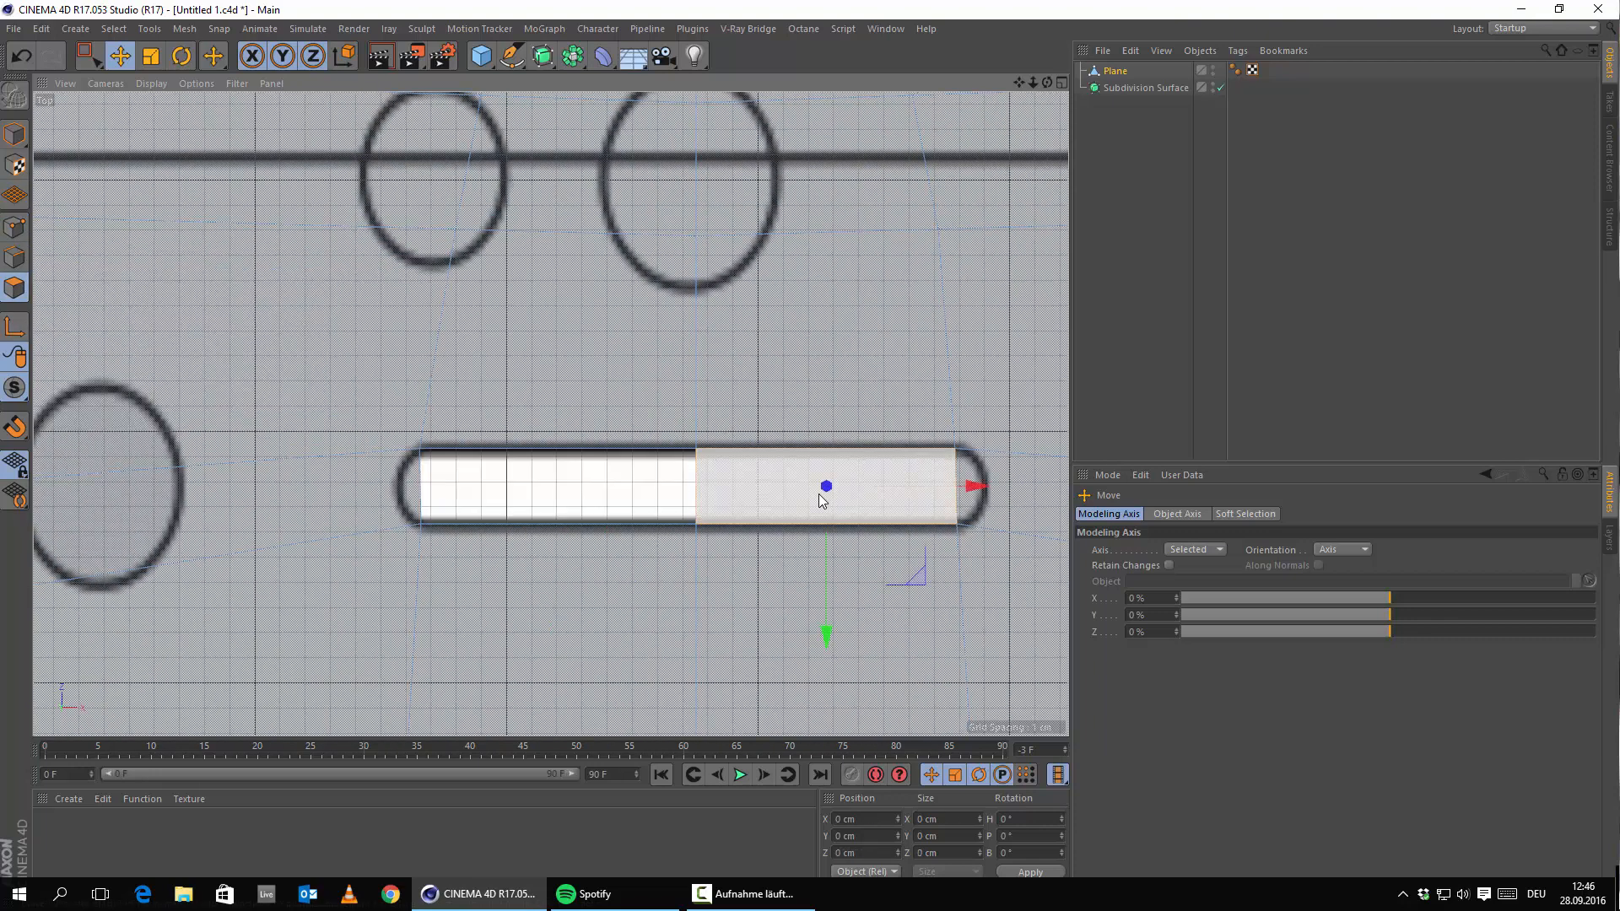
pyautogui.press('Delete')
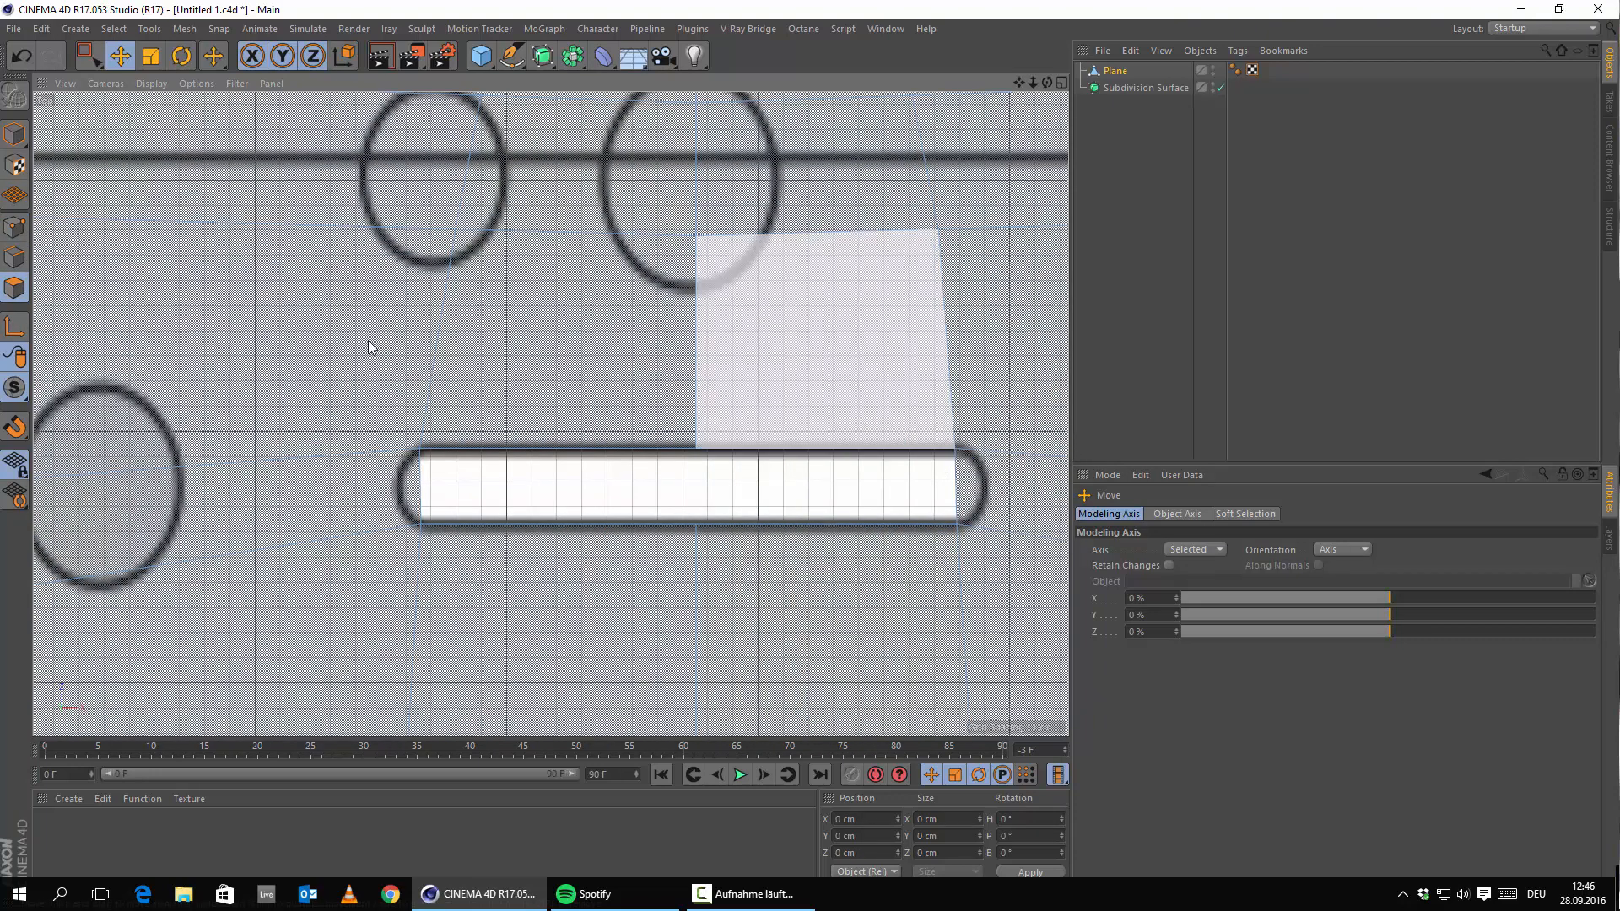
# Set the hole's bottom-right corner point to X Position 10 cm.
pyautogui.click(14, 227)
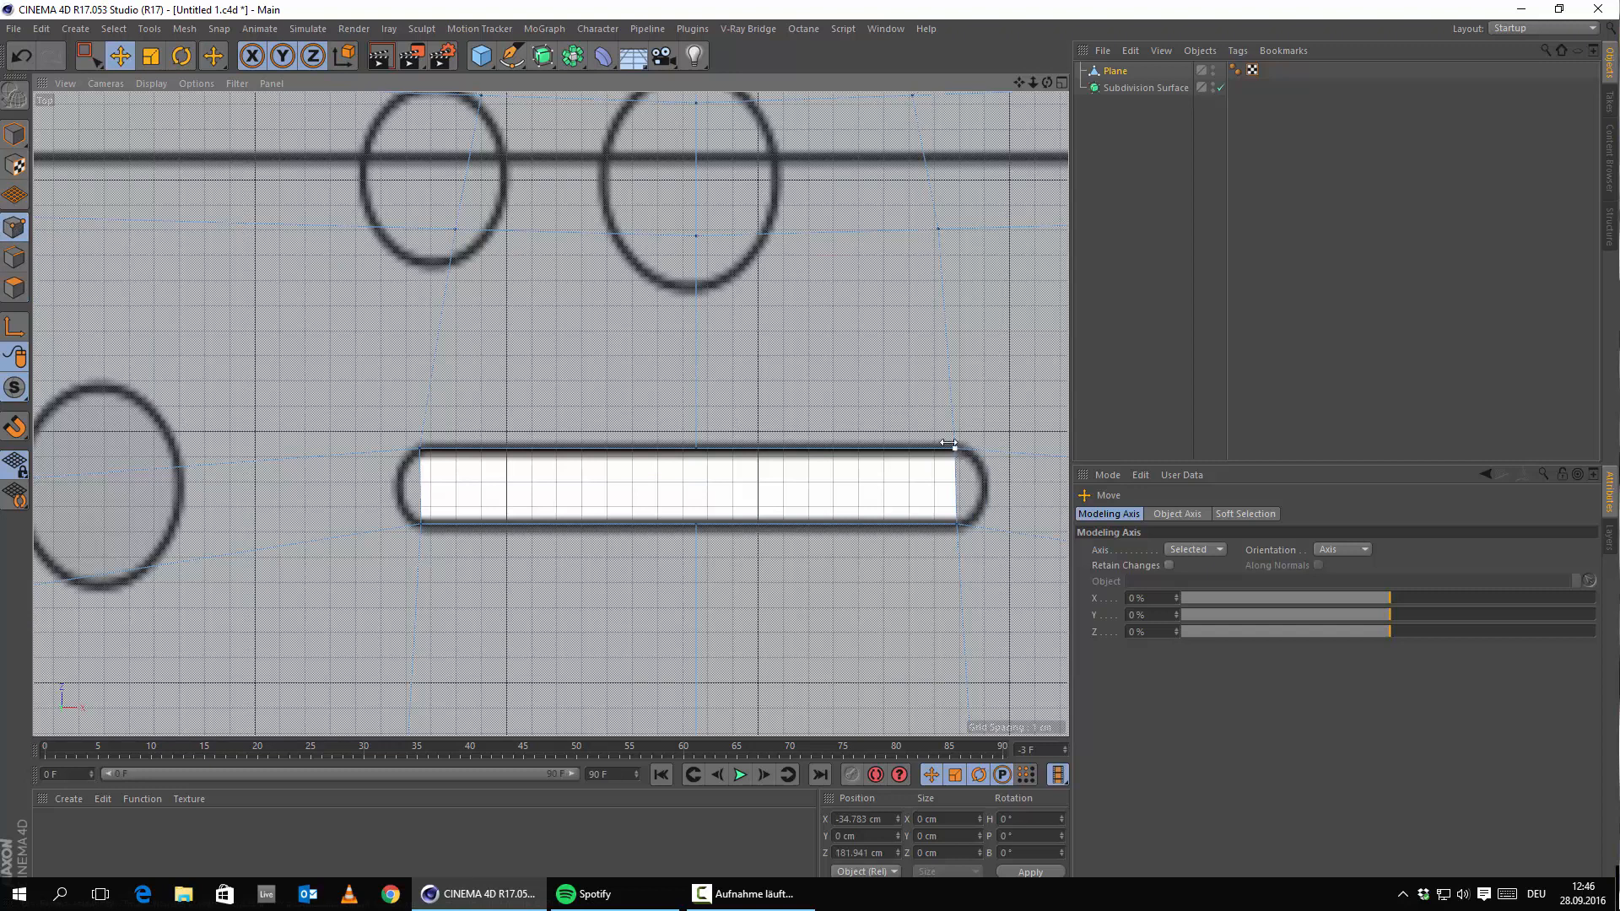
pyautogui.click(954, 446)
pyautogui.keyDown('alt'); pyautogui.moveTo(714, 438); pyautogui.dragTo(563, 439, button='middle'); pyautogui.keyUp('alt')
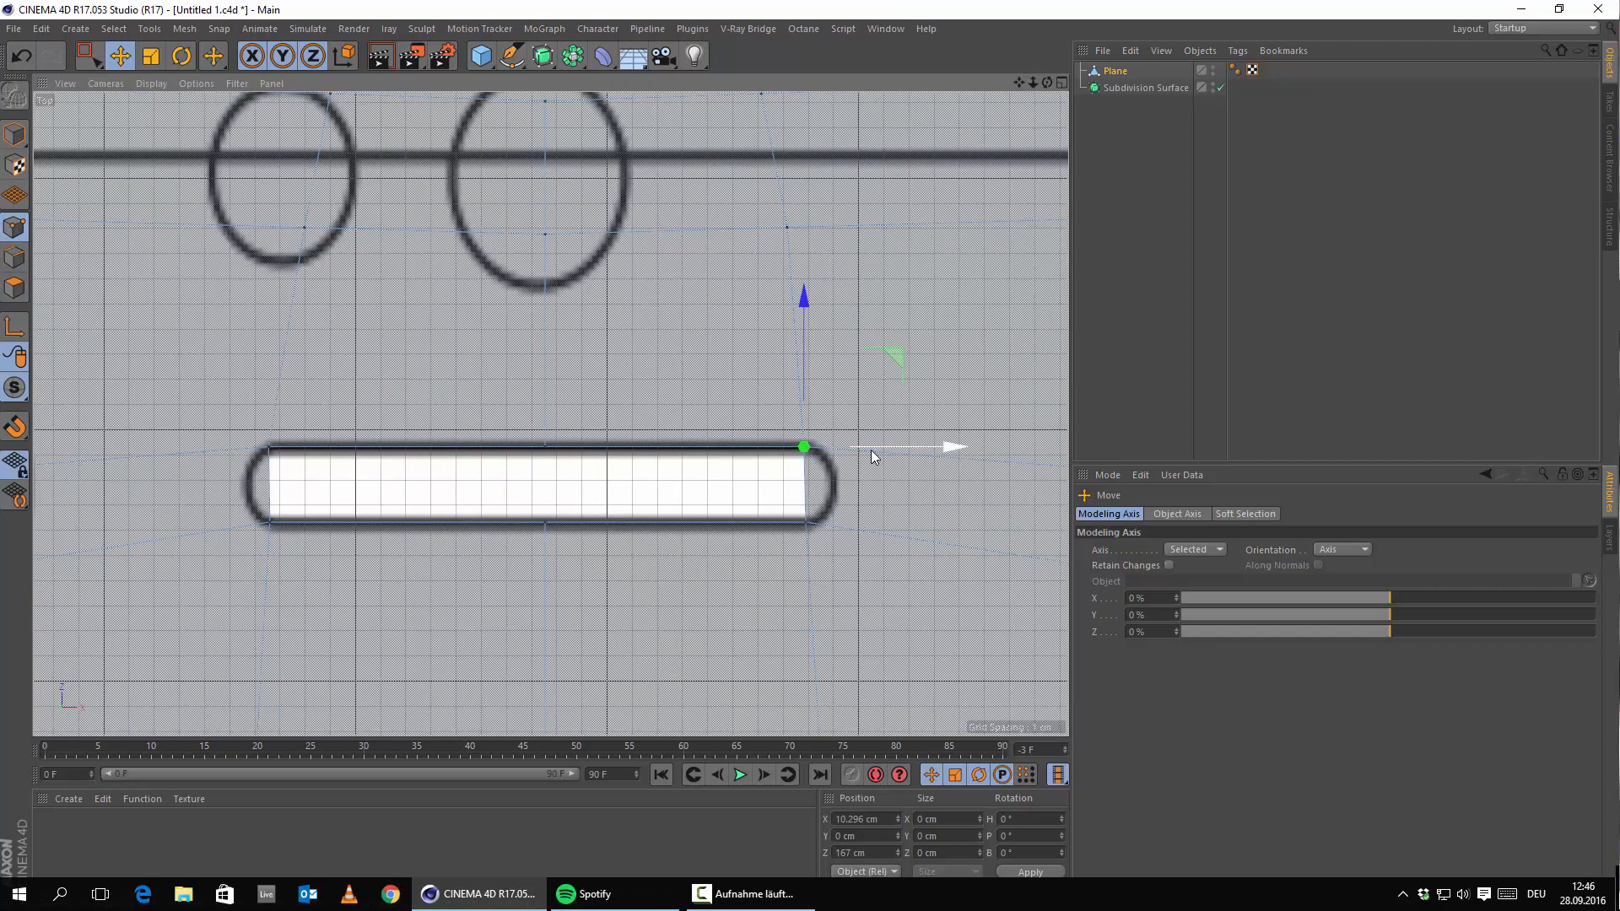
pyautogui.moveTo(873, 448); pyautogui.dragTo(875, 448)
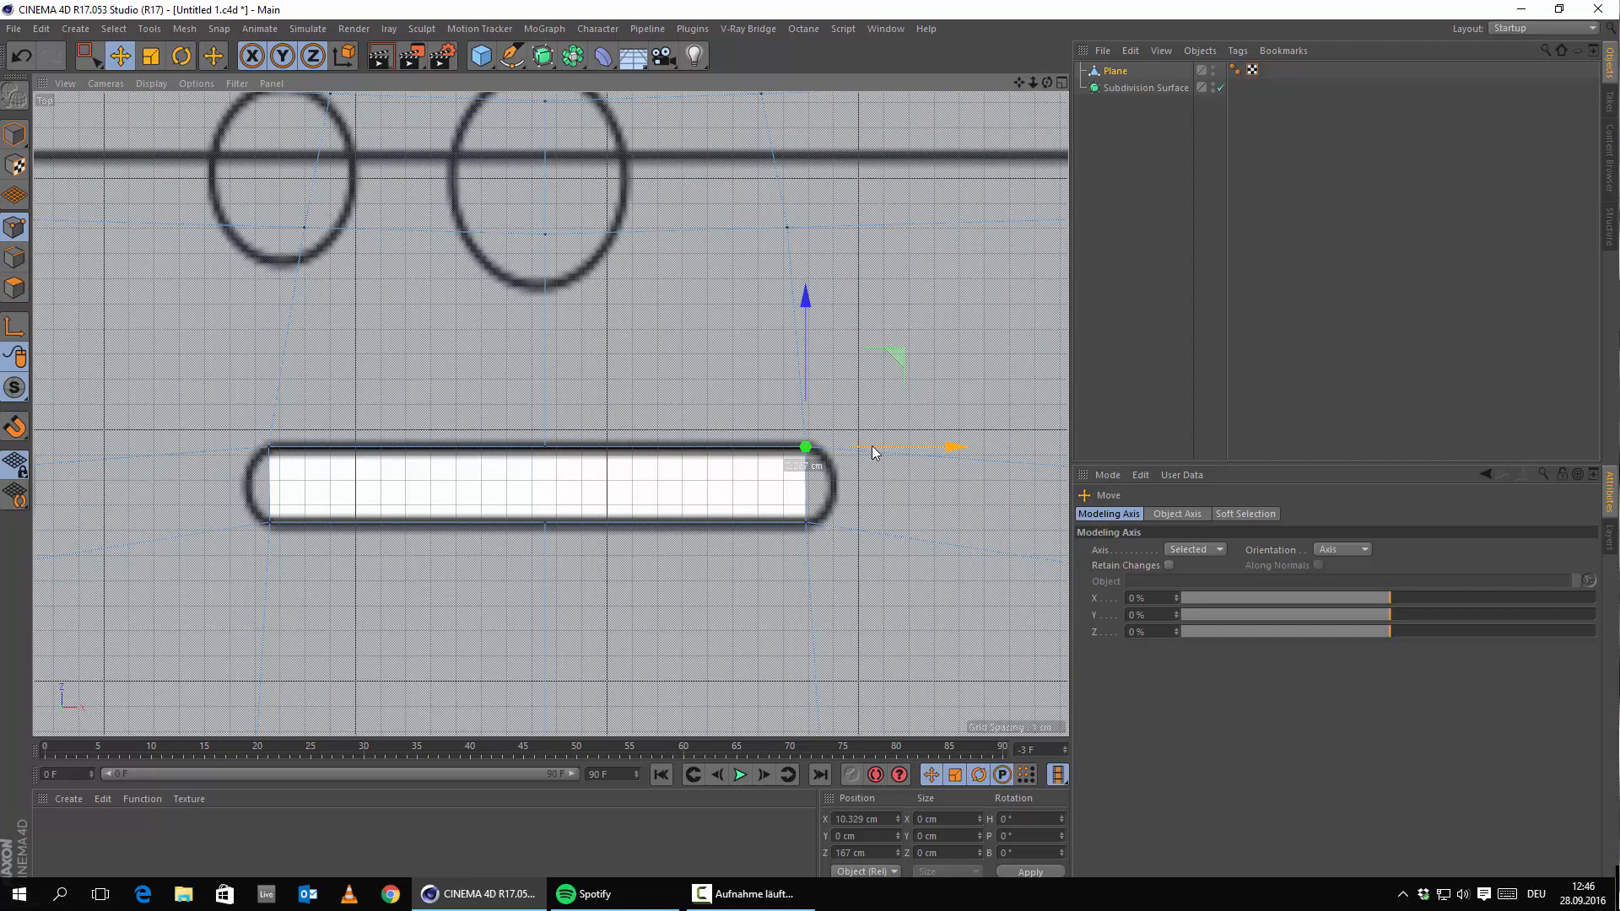
pyautogui.click(803, 527)
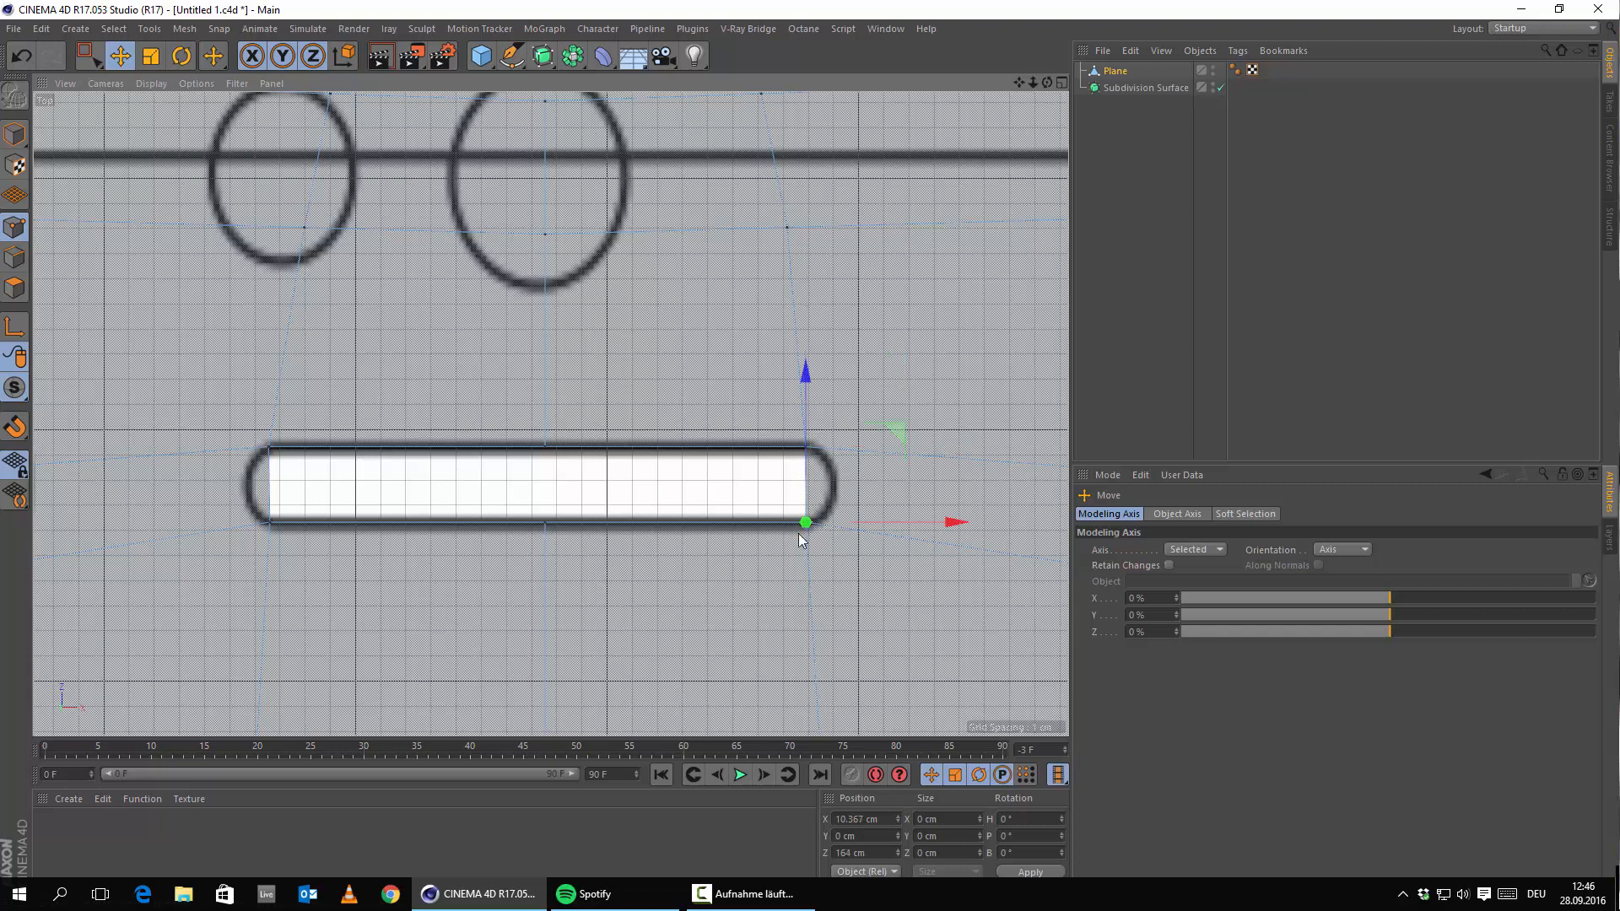
pyautogui.click(890, 817)
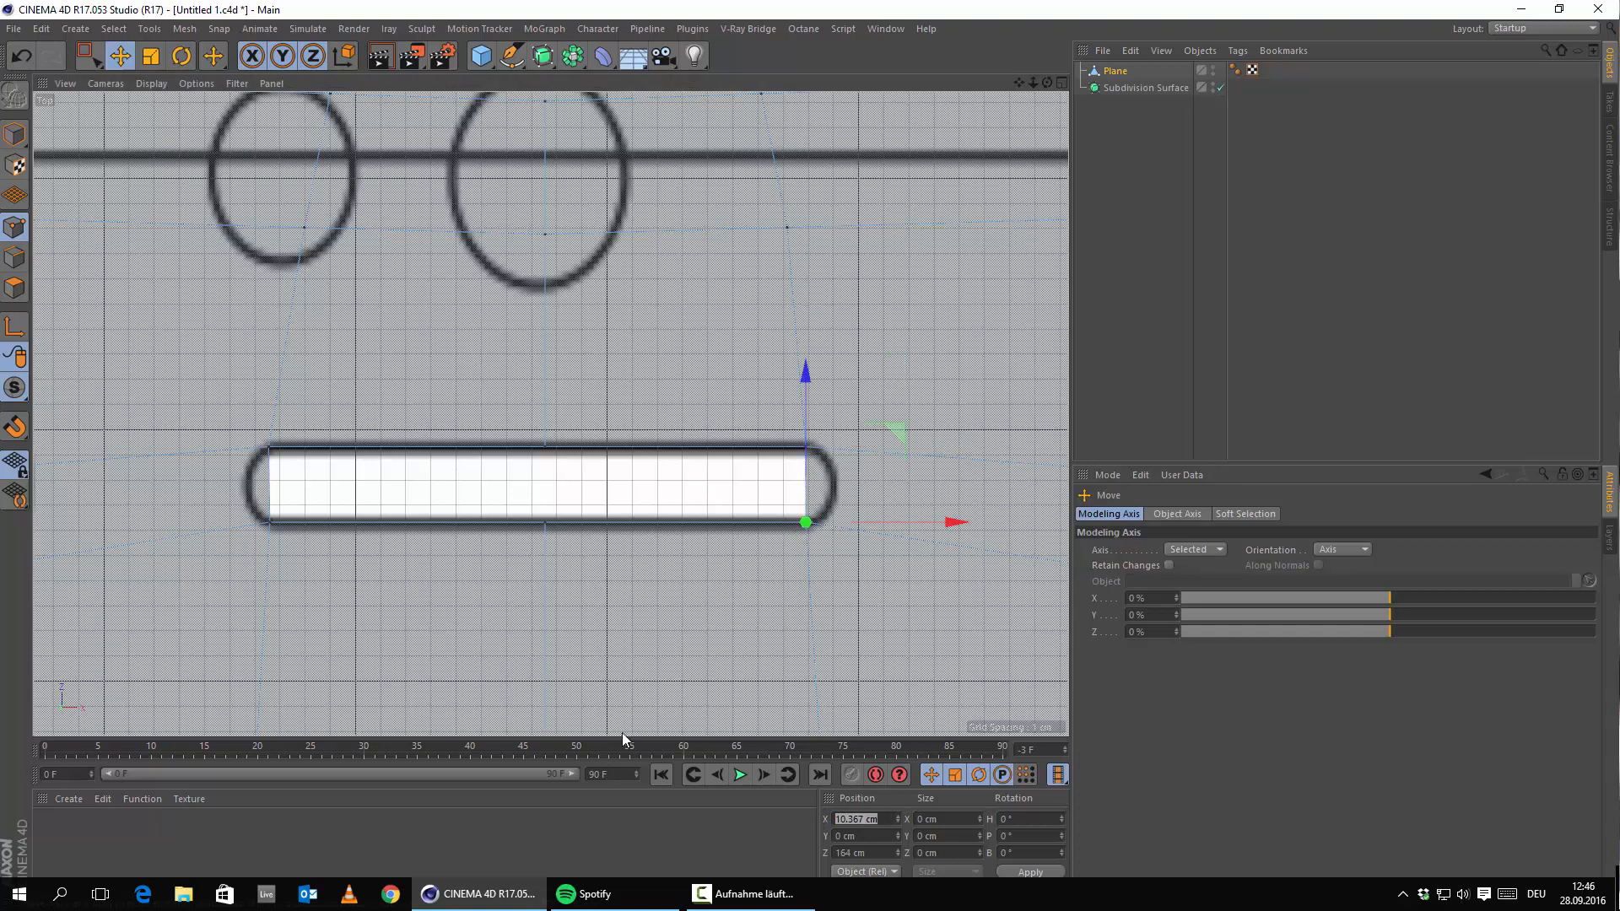
pyautogui.write('10')
pyautogui.press('Return')
# Set the top-right corner to X 10 cm, then push both right corners outward to about 11.04 cm.
pyautogui.click(805, 447)
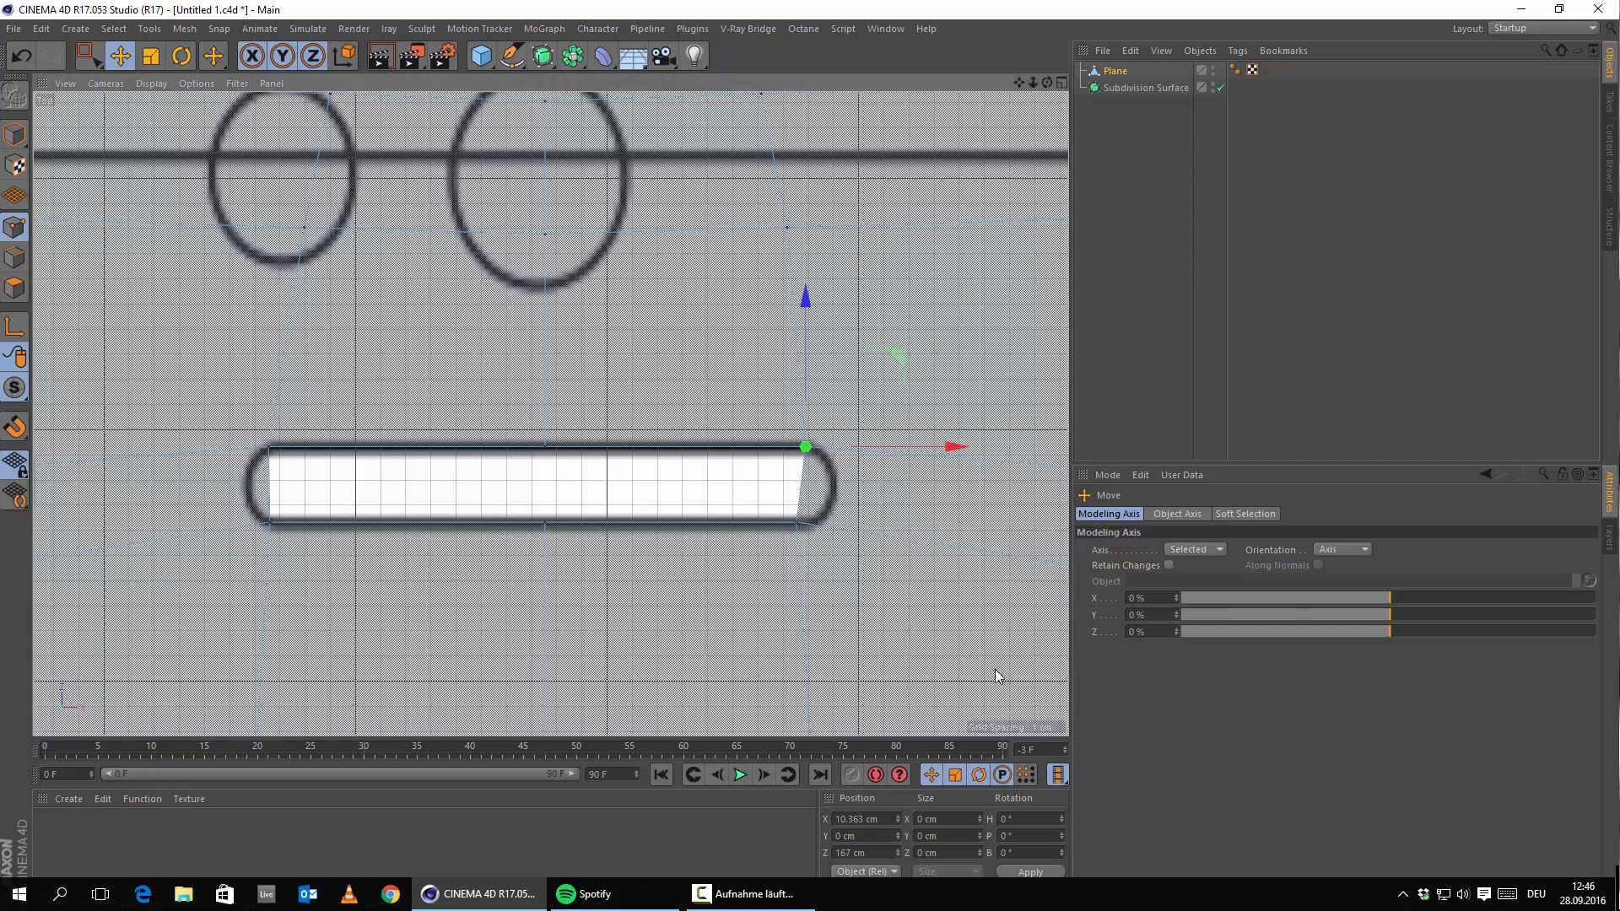
pyautogui.click(860, 818)
pyautogui.write('10')
pyautogui.press('Return')
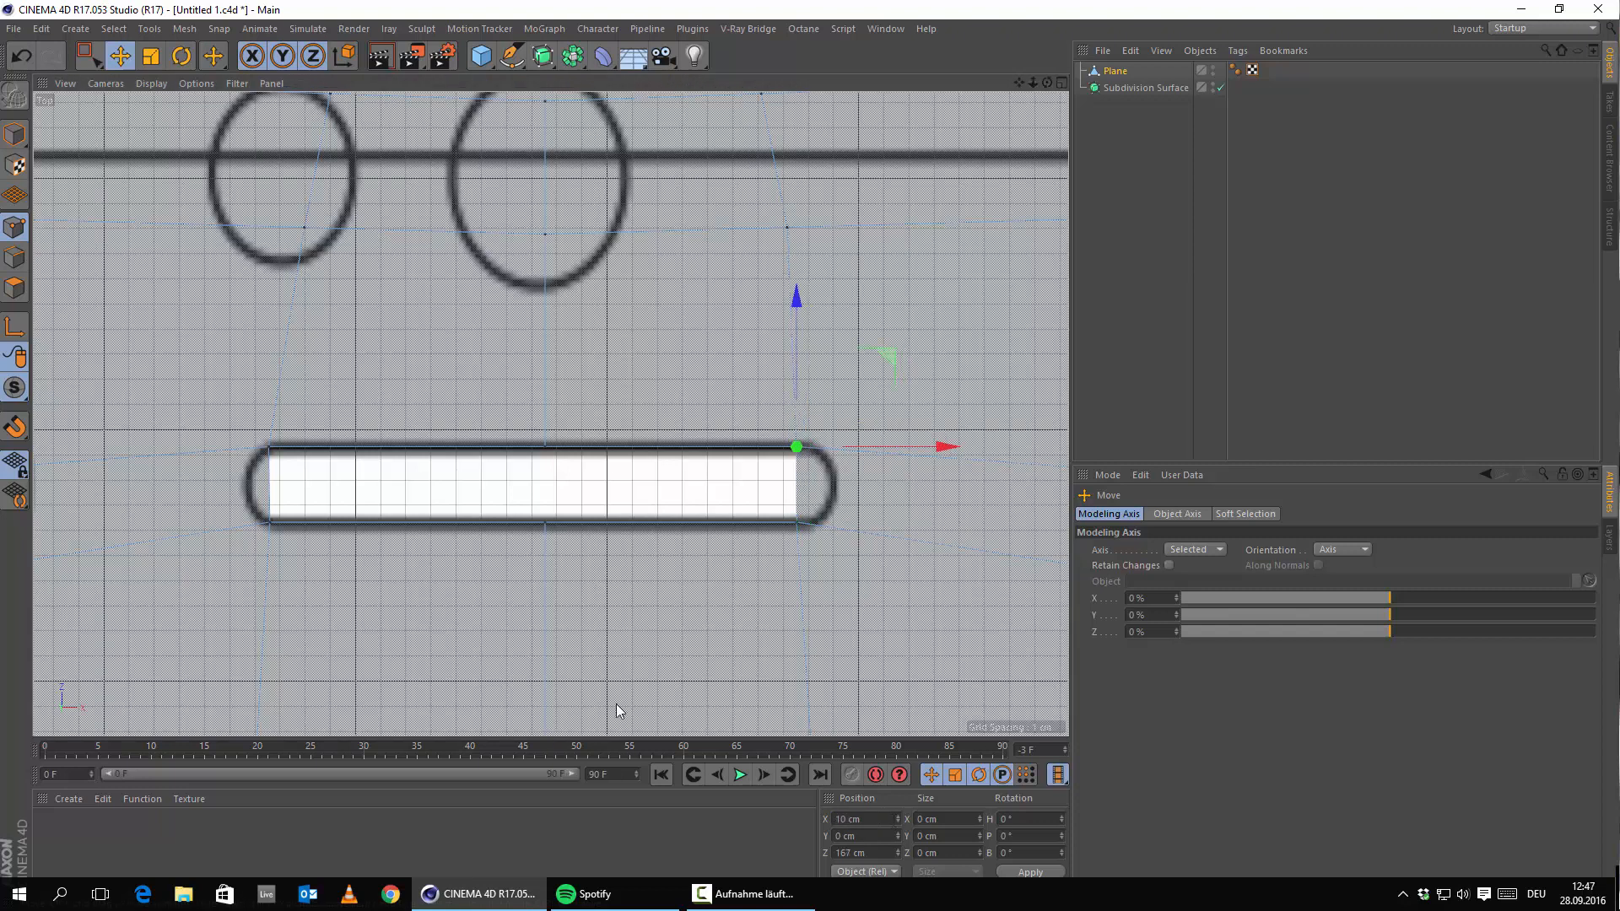
pyautogui.keyDown('shift'); pyautogui.click(795, 523); pyautogui.keyUp('shift')
pyautogui.moveTo(880, 479); pyautogui.dragTo(908, 489)
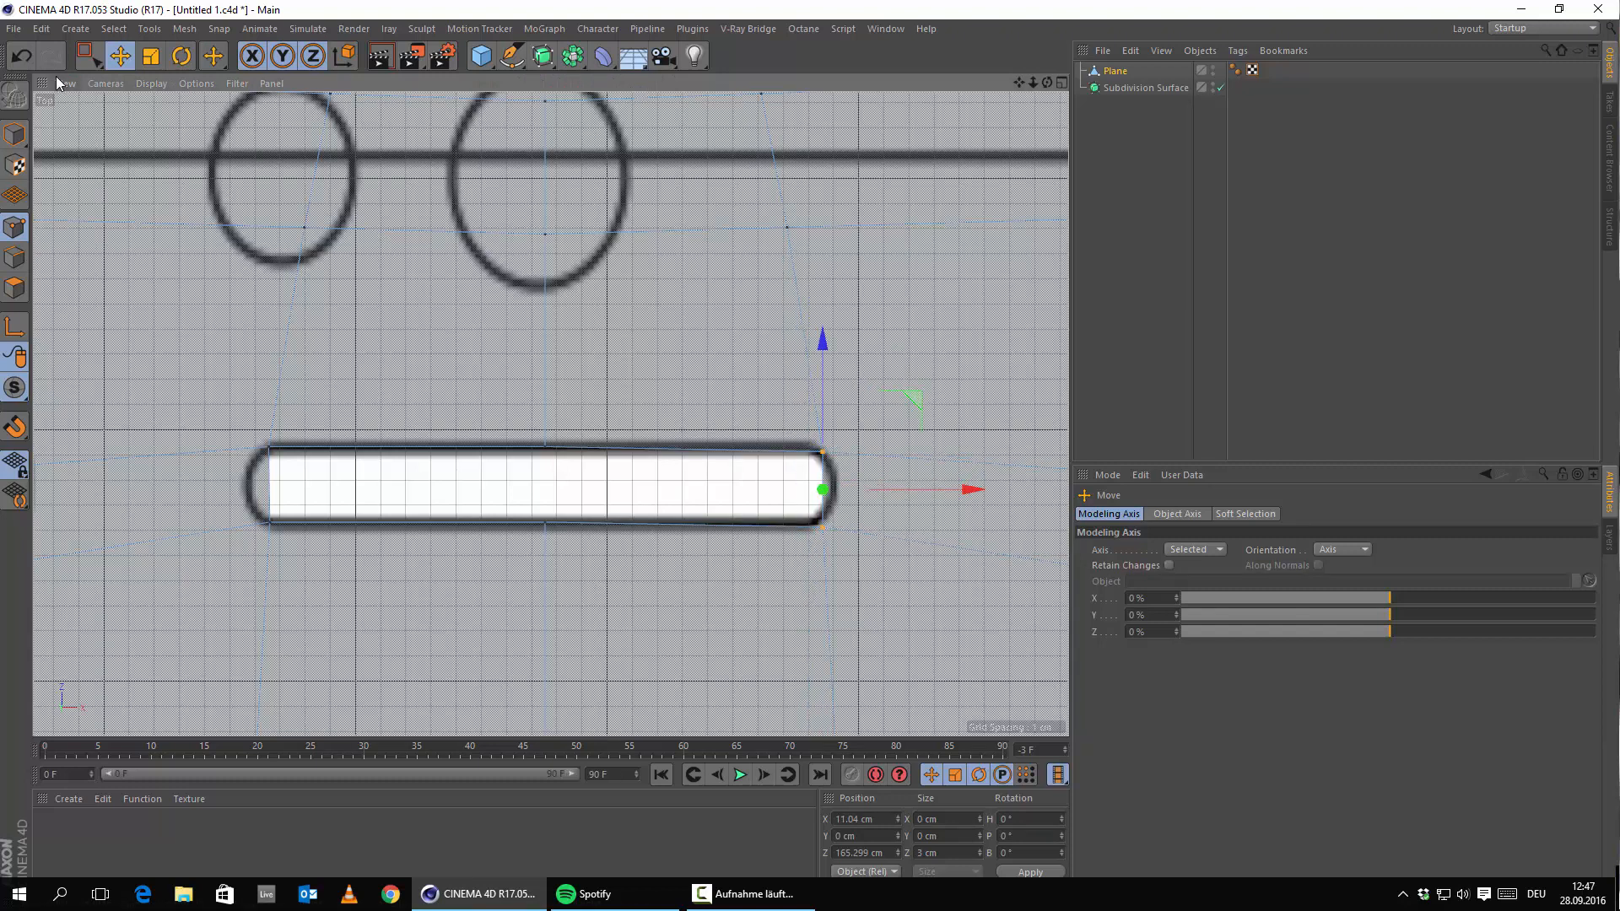
# Select the slot's two left-end points and set their X position to -11 cm.
pyautogui.click(20, 56)
pyautogui.keyDown('alt'); pyautogui.moveTo(453, 261); pyautogui.dragTo(619, 307, button='middle'); pyautogui.keyUp('alt')
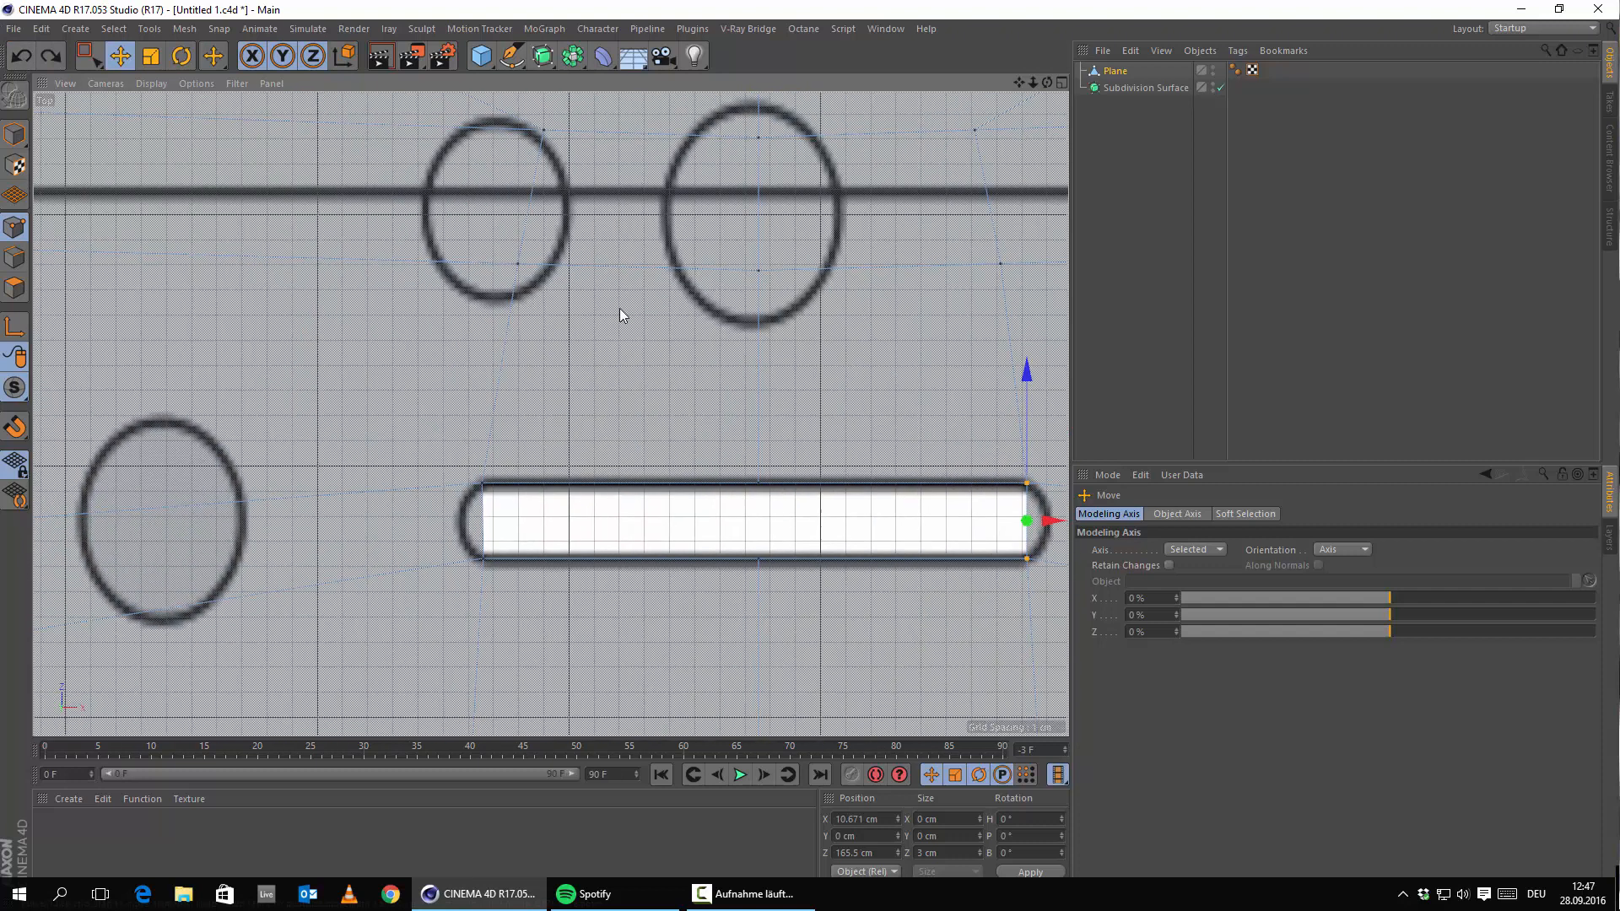
pyautogui.click(482, 485)
pyautogui.keyDown('shift'); pyautogui.click(481, 556); pyautogui.keyUp('shift')
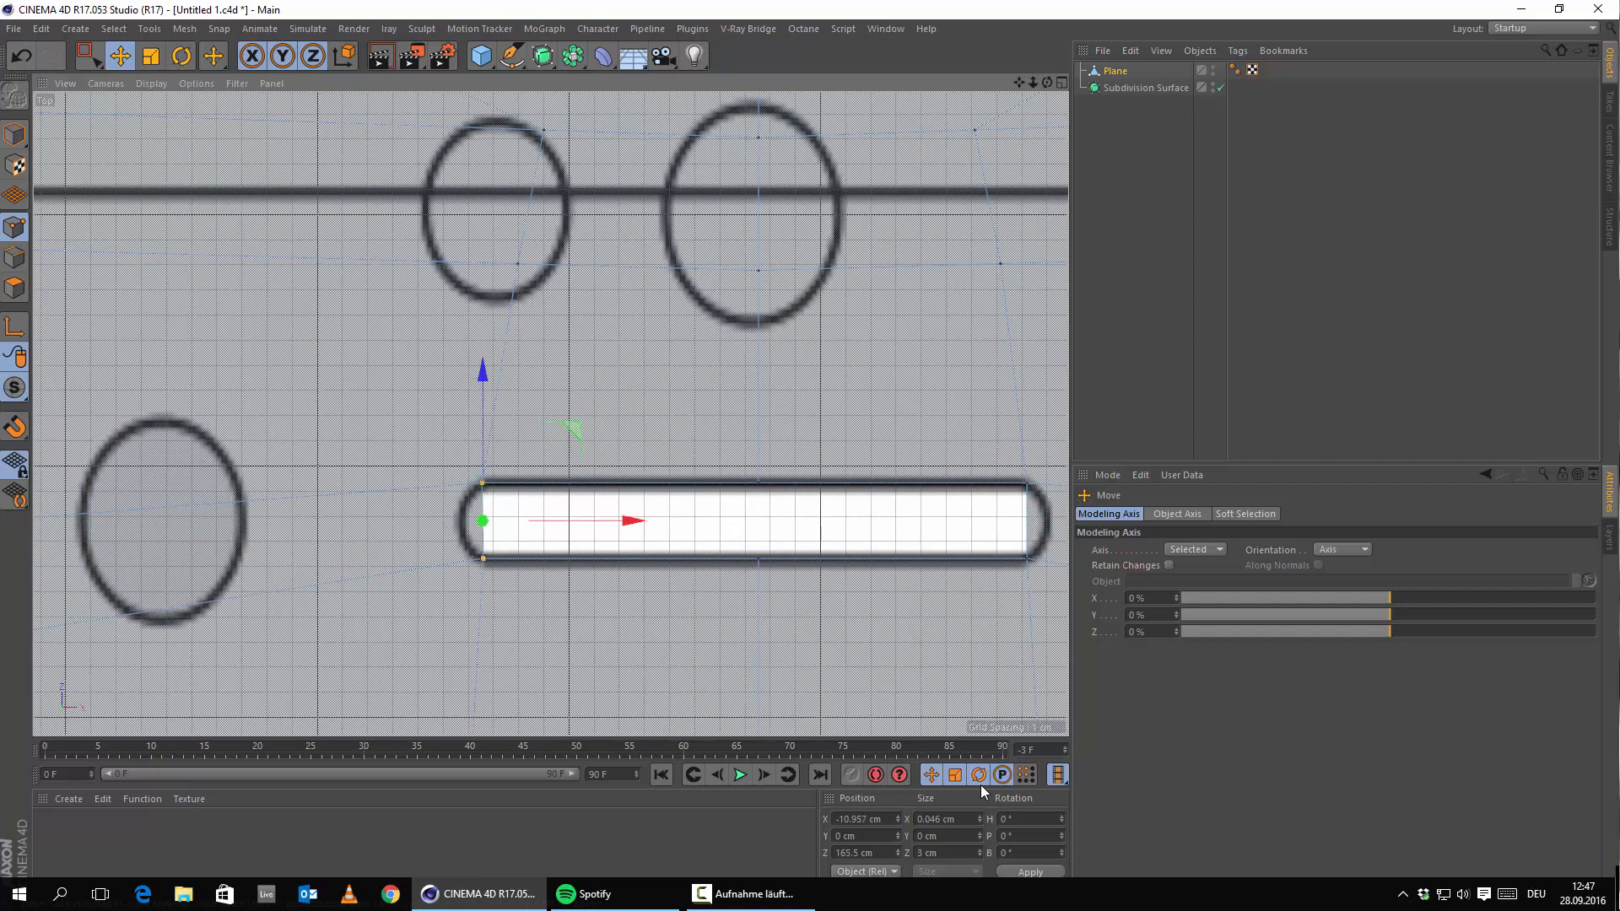
pyautogui.moveTo(875, 852); pyautogui.dragTo(636, 747)
pyautogui.write('166')
pyautogui.press('Return')
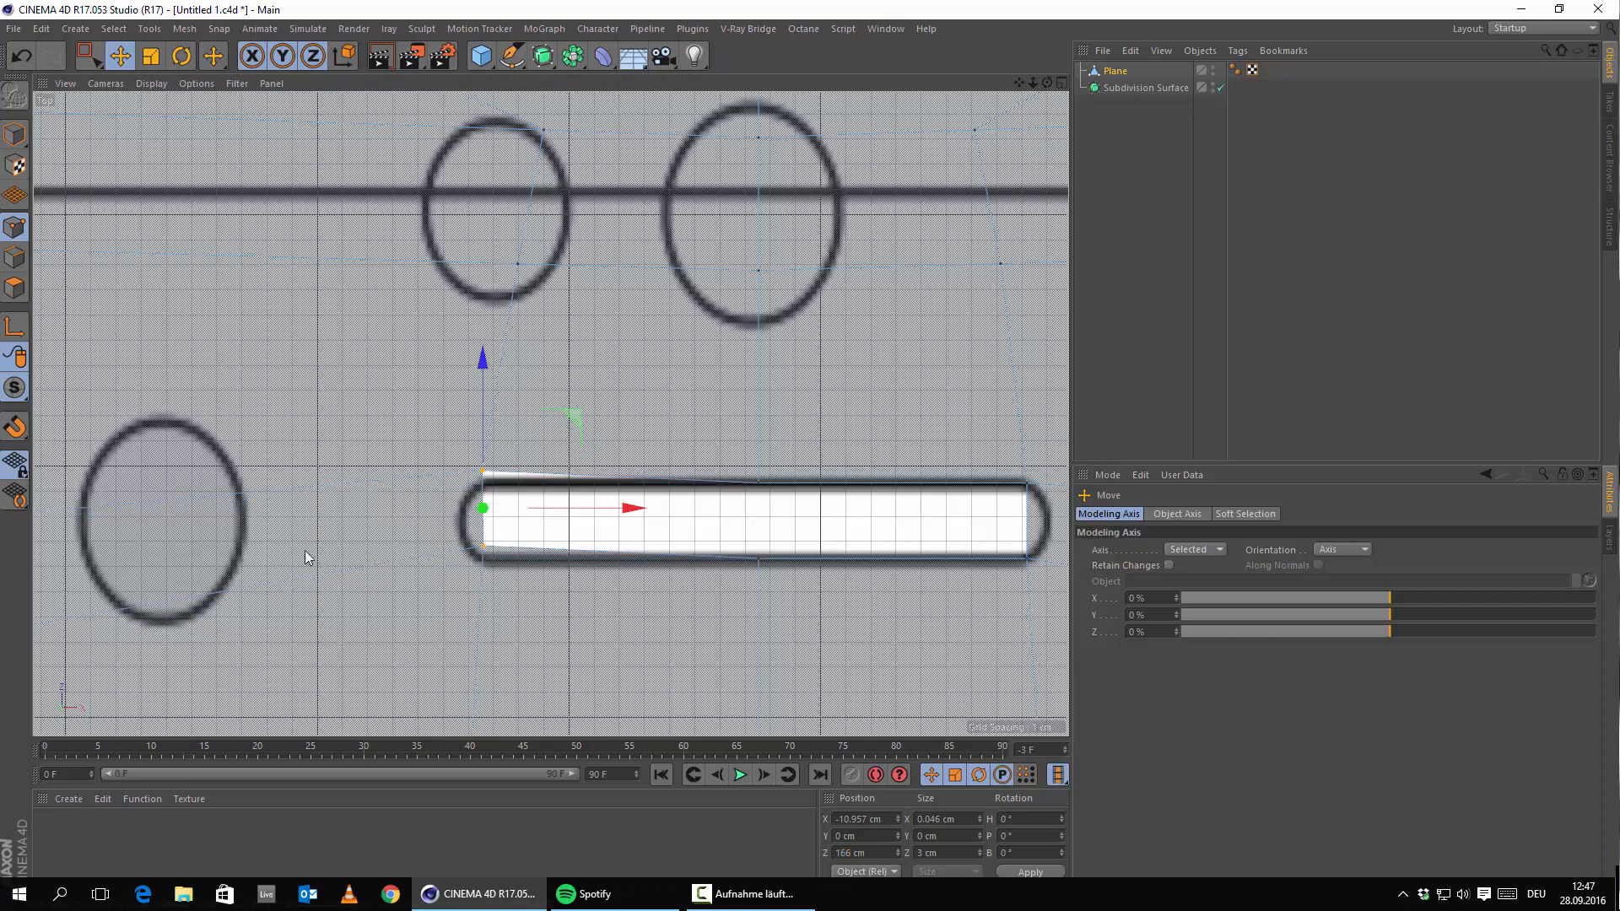
pyautogui.click(23, 62)
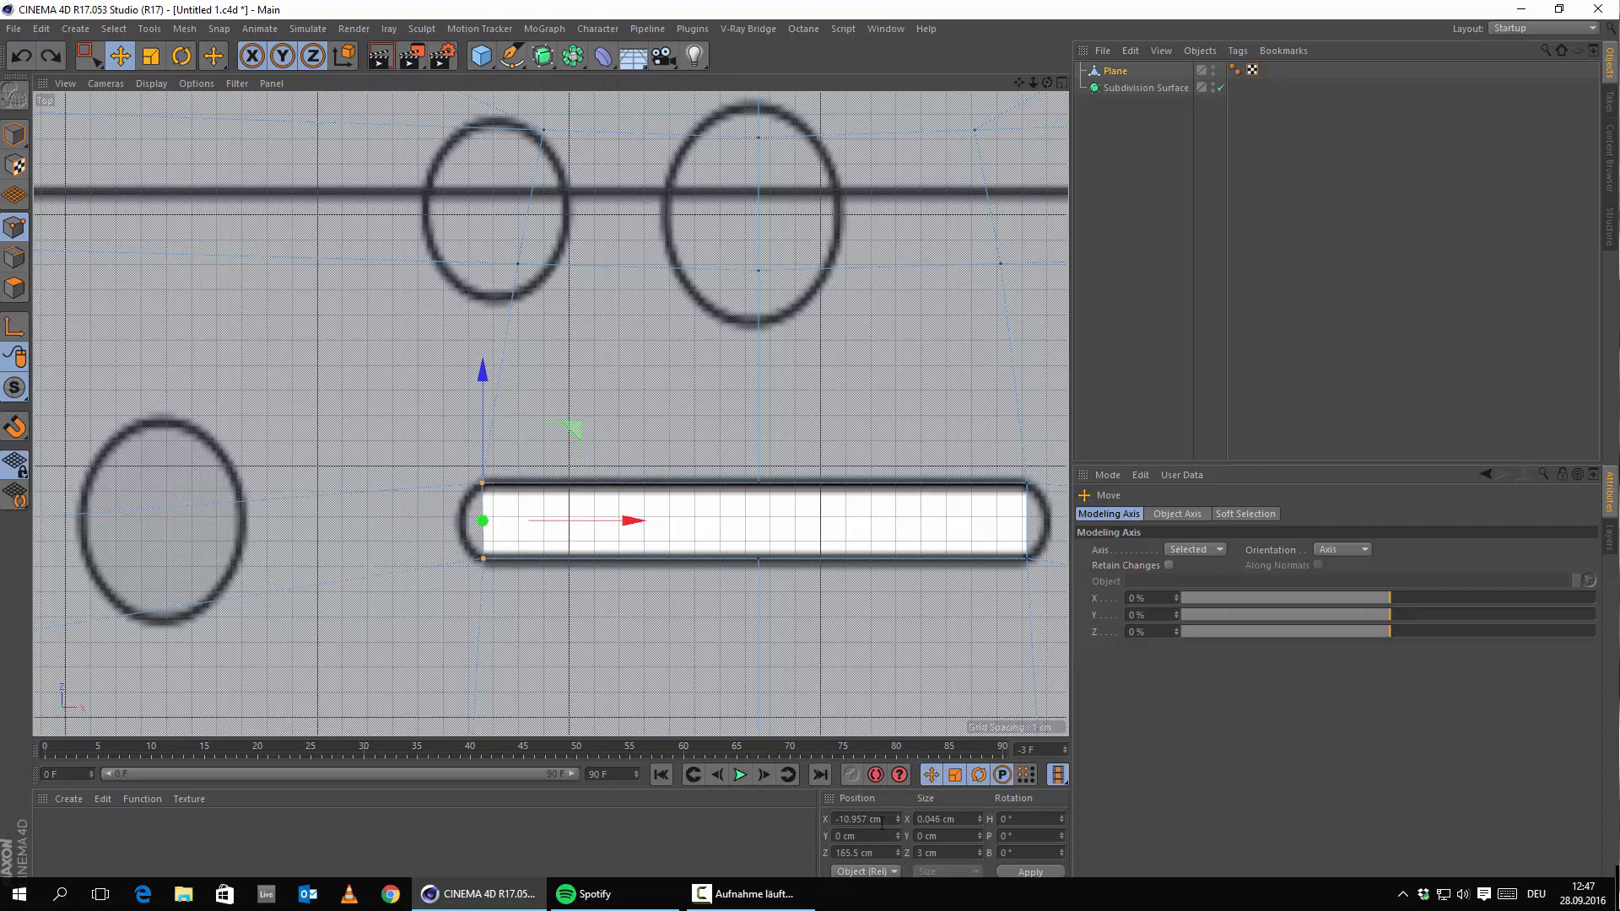
pyautogui.moveTo(881, 823); pyautogui.dragTo(566, 749)
pyautogui.write('-11')
pyautogui.press('Return')
# Re-set each left-end point to X -11 cm, nudge them left, and nest the Plane under Subdivision Surface.
pyautogui.click(483, 559)
pyautogui.moveTo(896, 818); pyautogui.dragTo(407, 695)
pyautogui.write('-11')
pyautogui.press('Return')
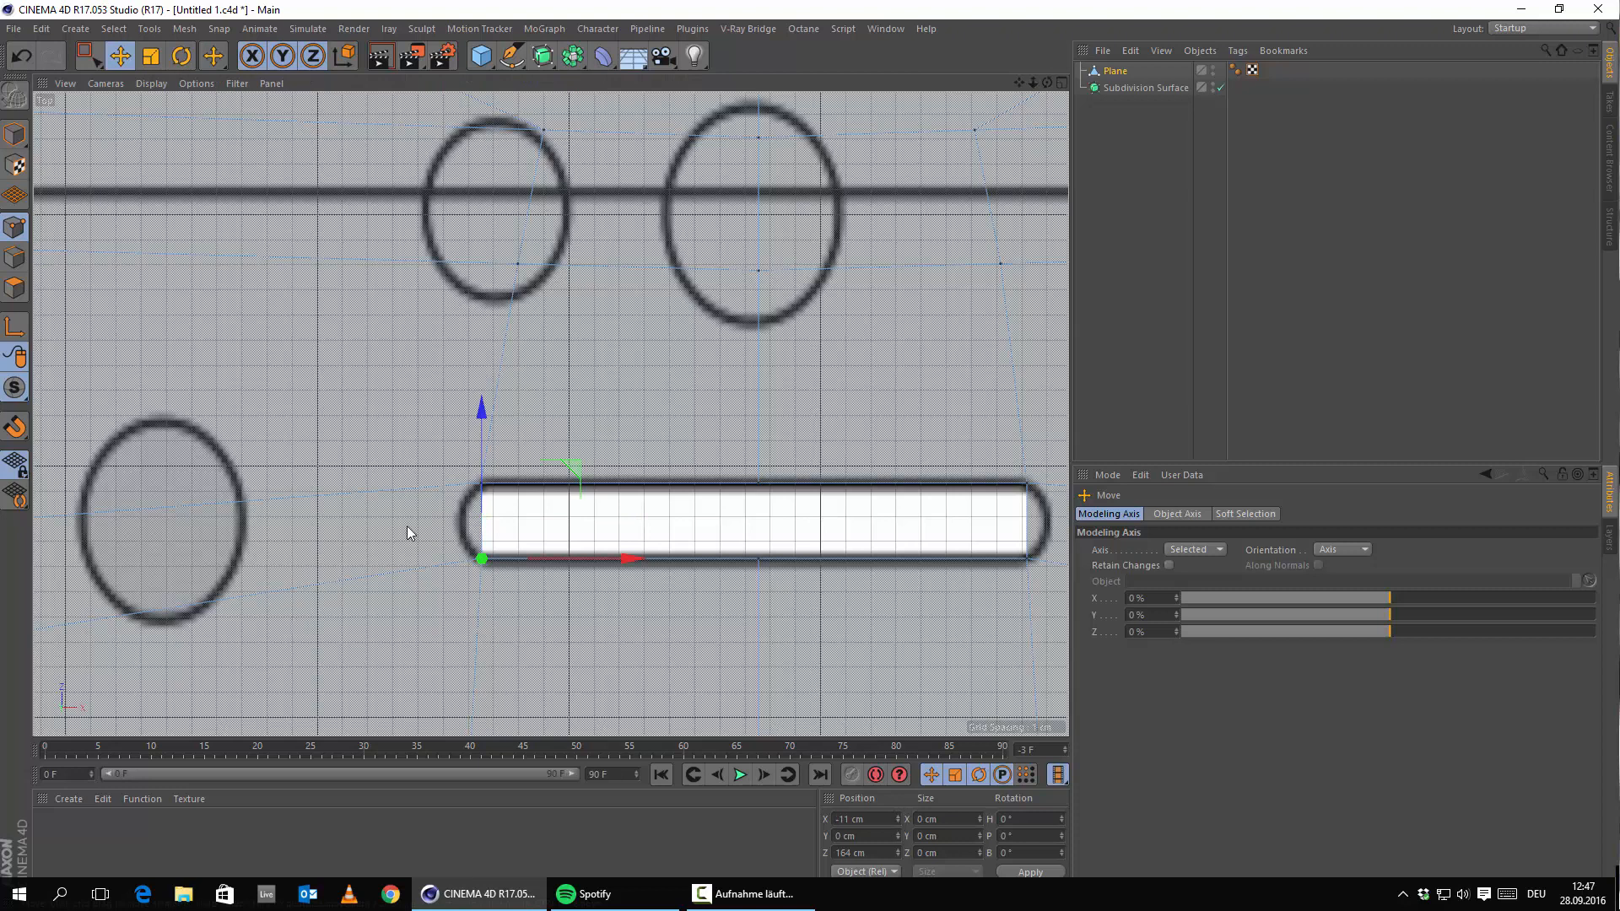
pyautogui.moveTo(407, 524); pyautogui.dragTo(549, 434)
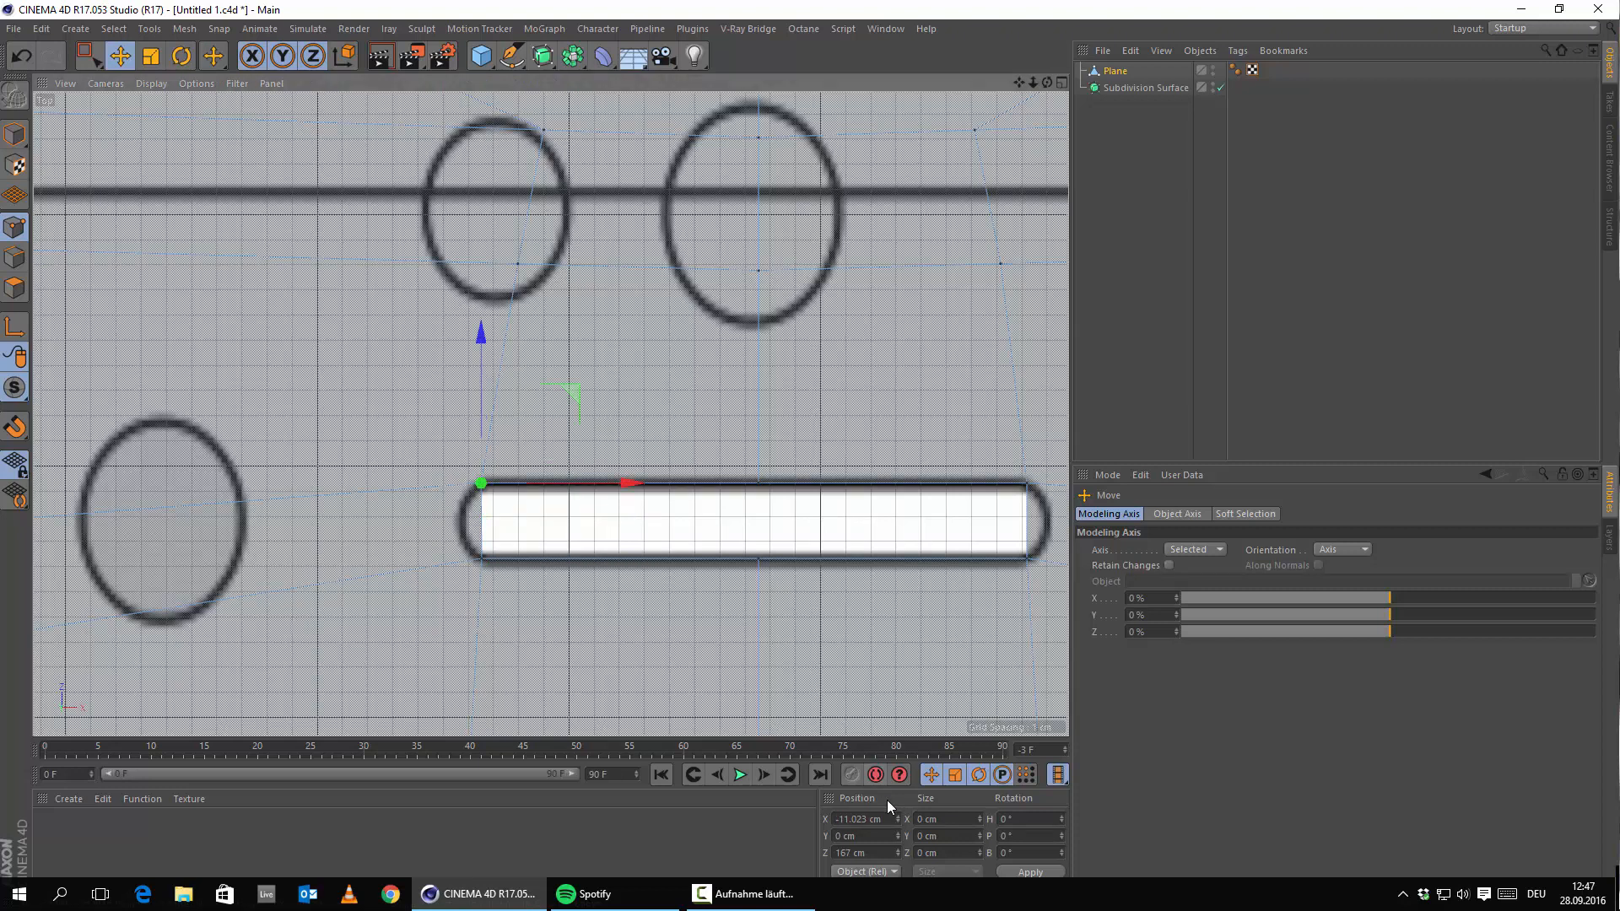
pyautogui.moveTo(894, 819); pyautogui.dragTo(288, 687)
pyautogui.write('-')
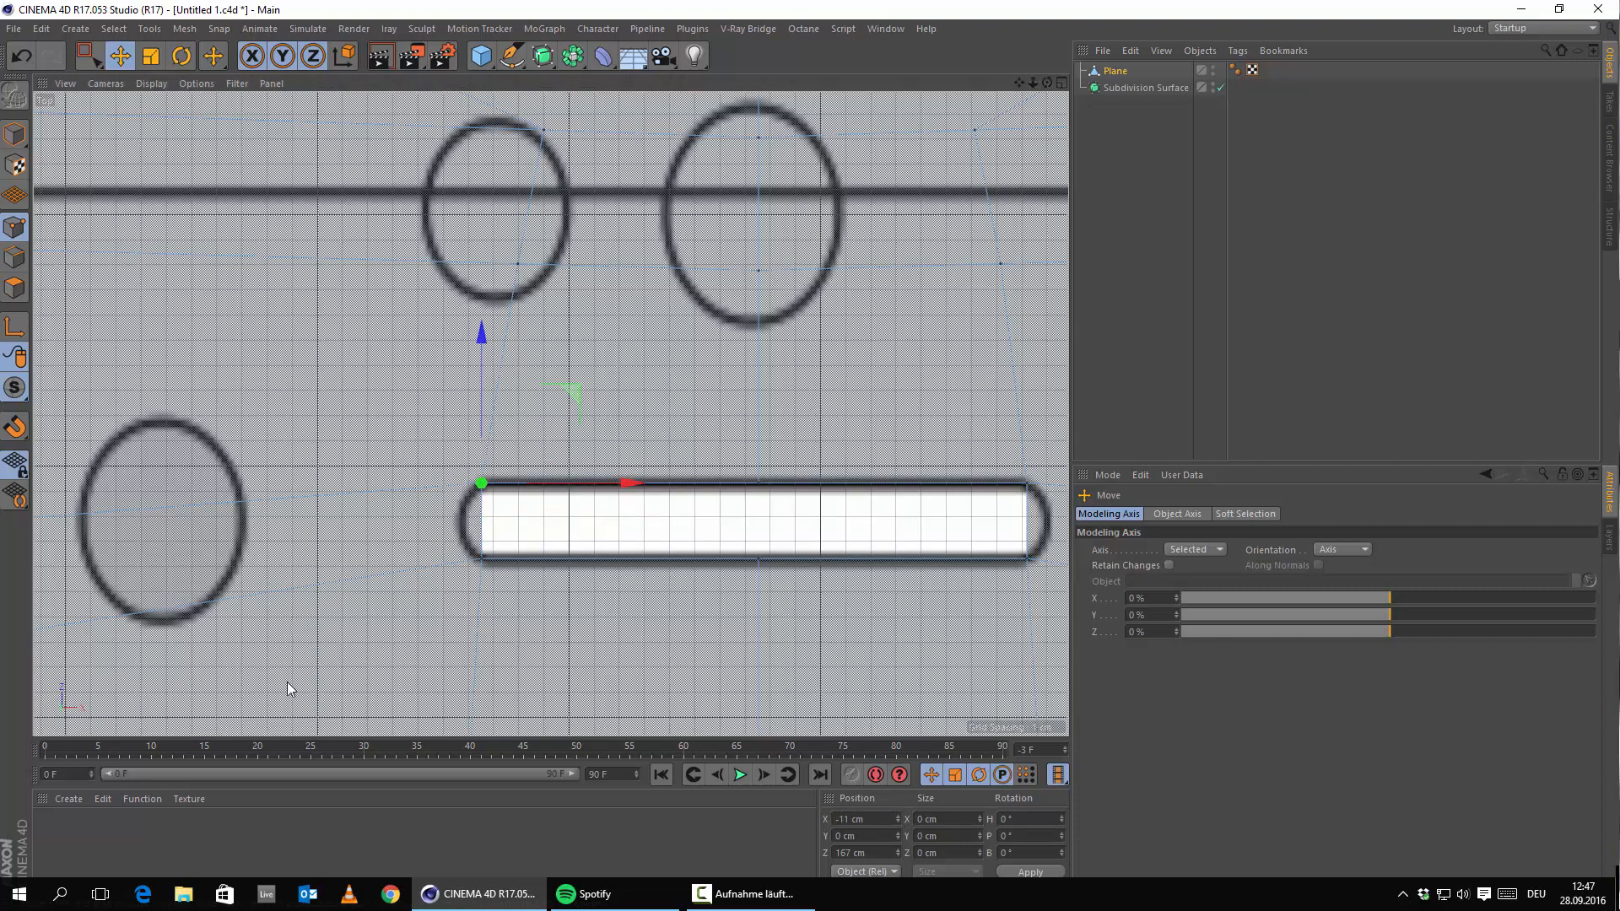
pyautogui.keyDown('shift'); pyautogui.click(481, 559); pyautogui.keyUp('shift')
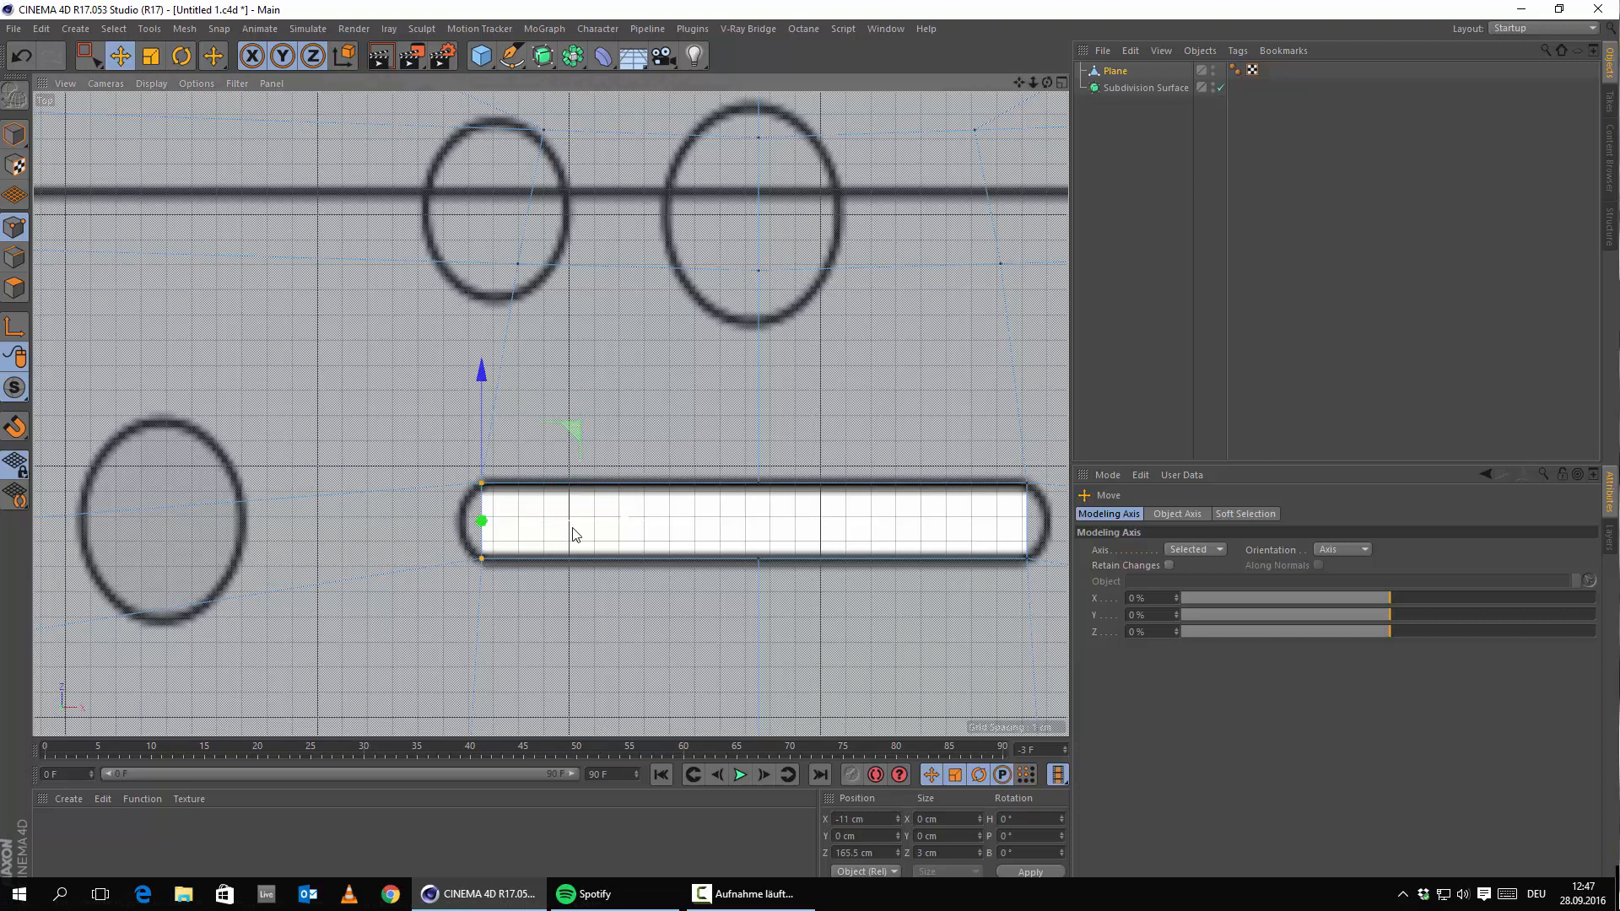
pyautogui.moveTo(619, 523); pyautogui.dragTo(620, 523)
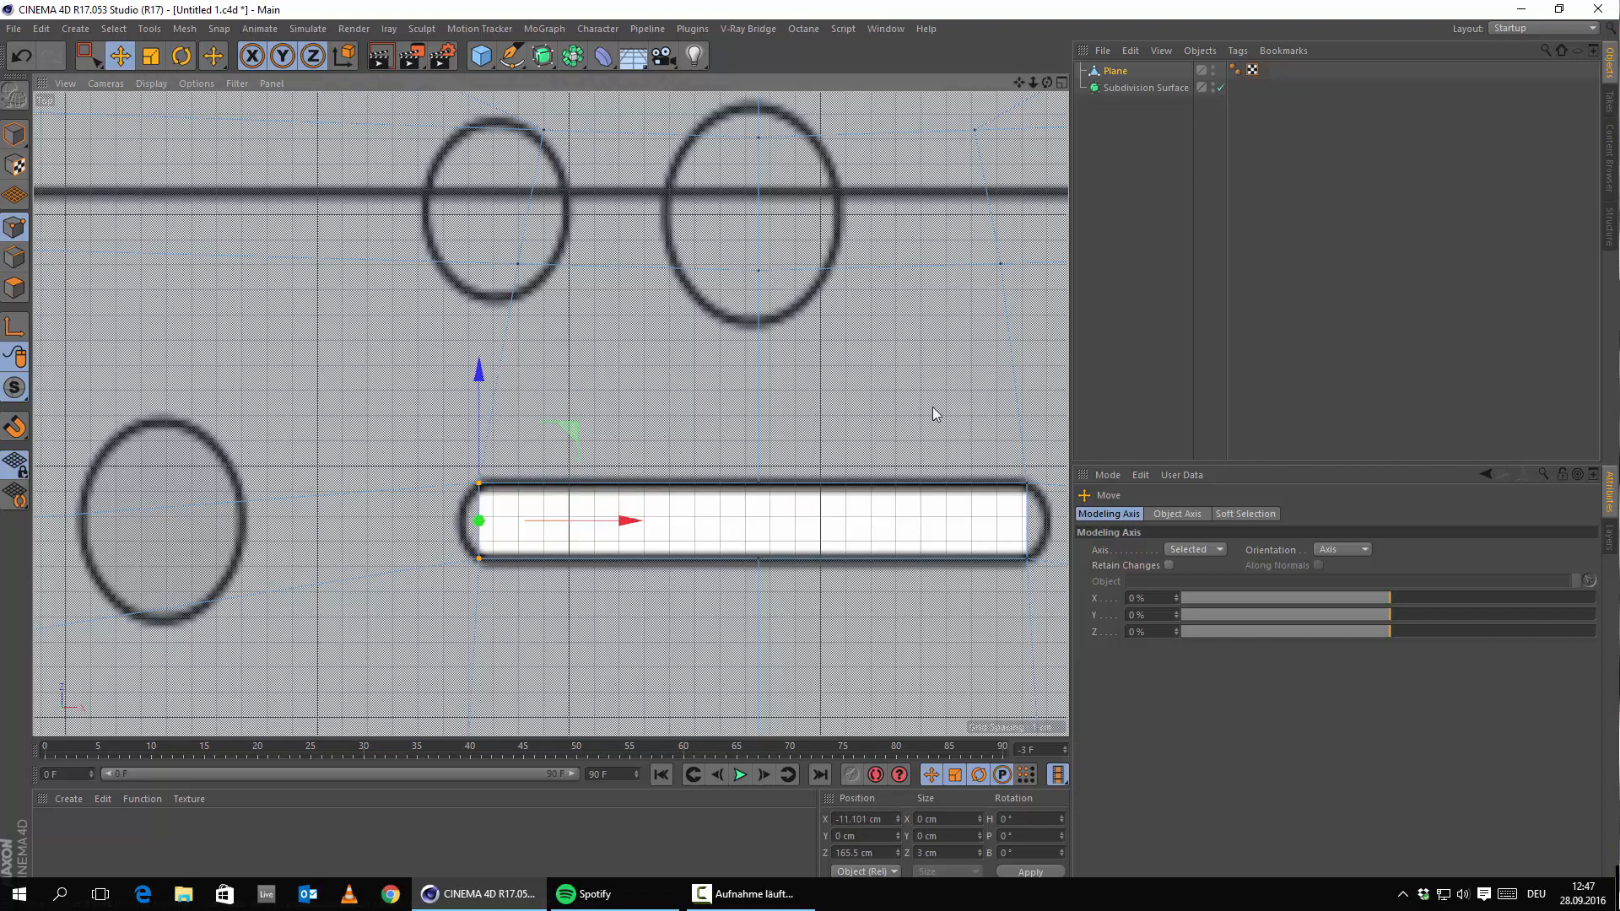
pyautogui.moveTo(1105, 66); pyautogui.dragTo(1147, 91)
pyautogui.moveTo(777, 445); pyautogui.dragTo(604, 424, button='middle')
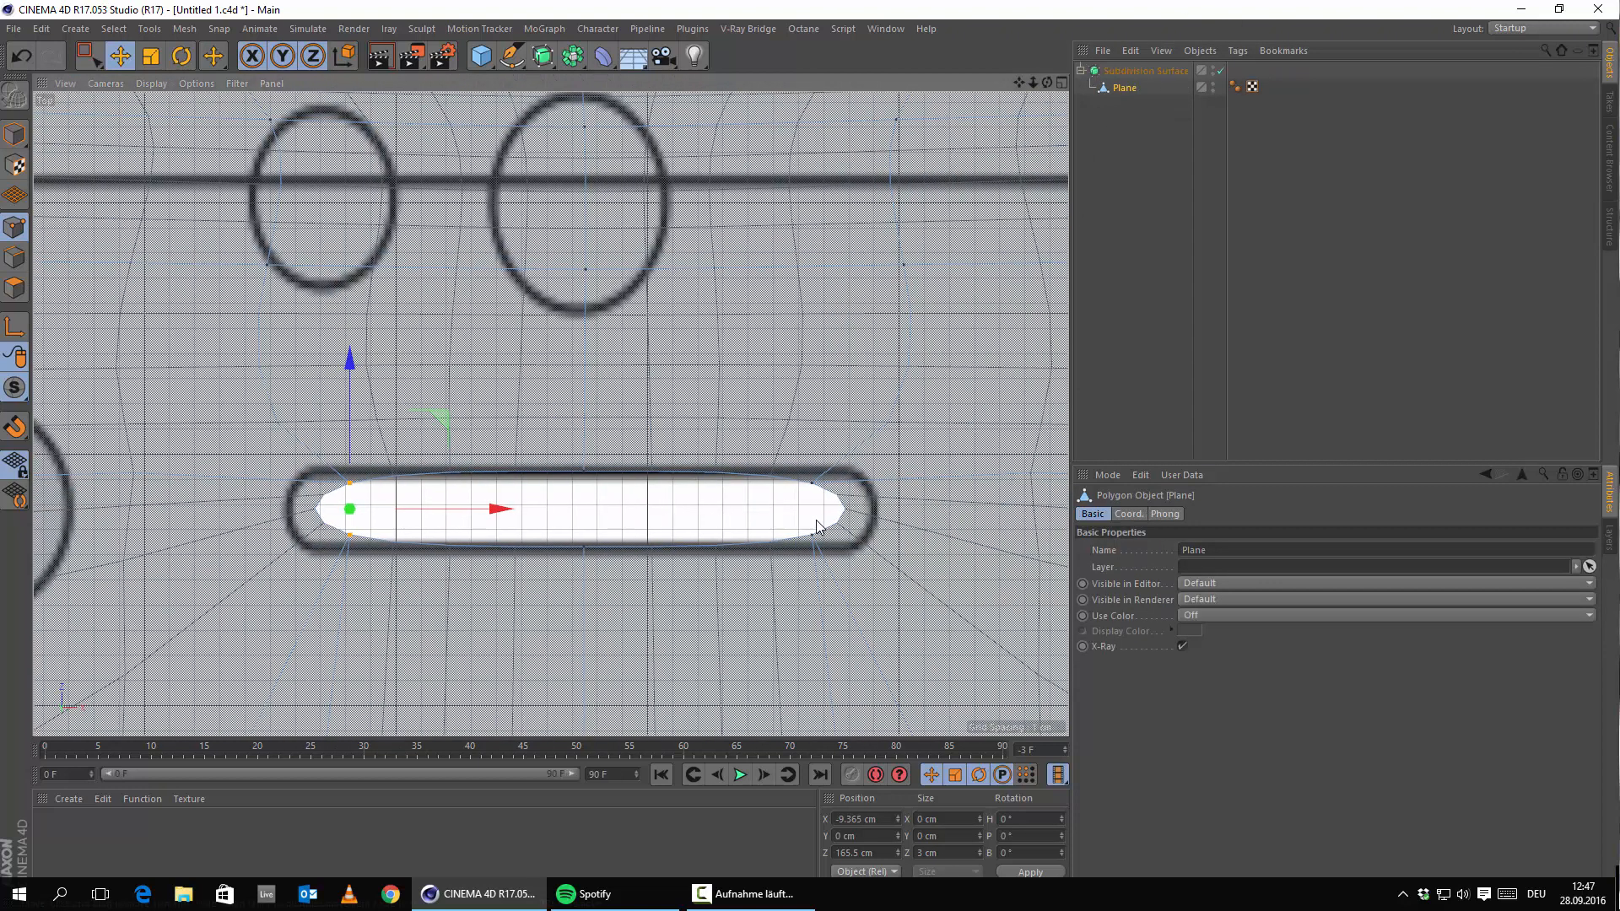
# Set the Subdivision Surface's editor subdivision to 3 and move the Plane back out of it.
pyautogui.click(1151, 72)
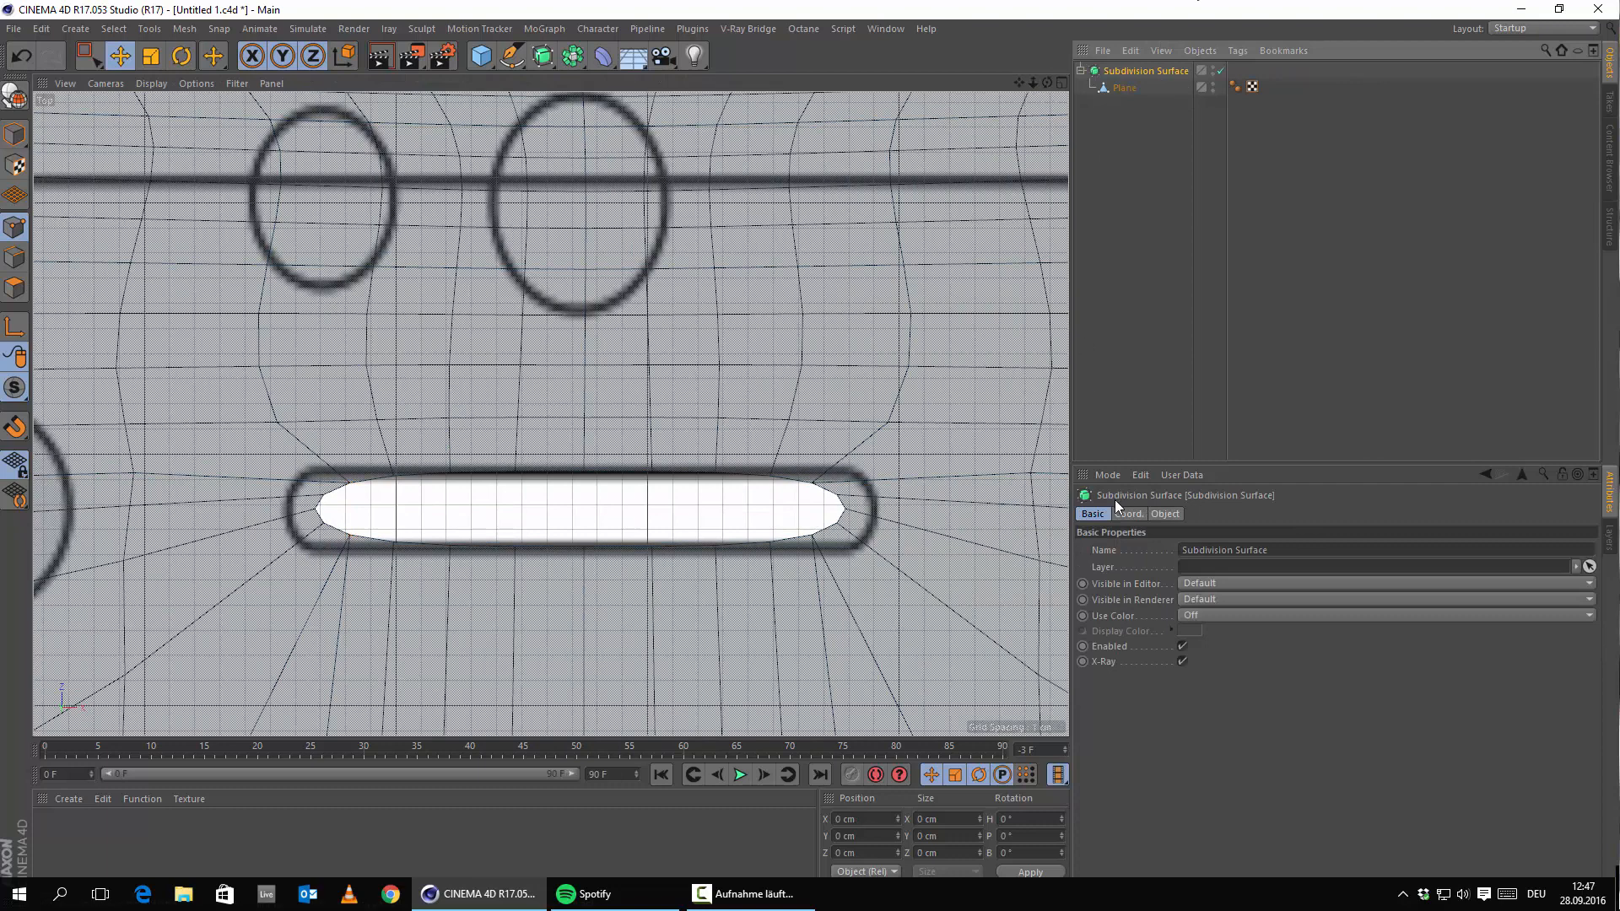
pyautogui.click(1165, 513)
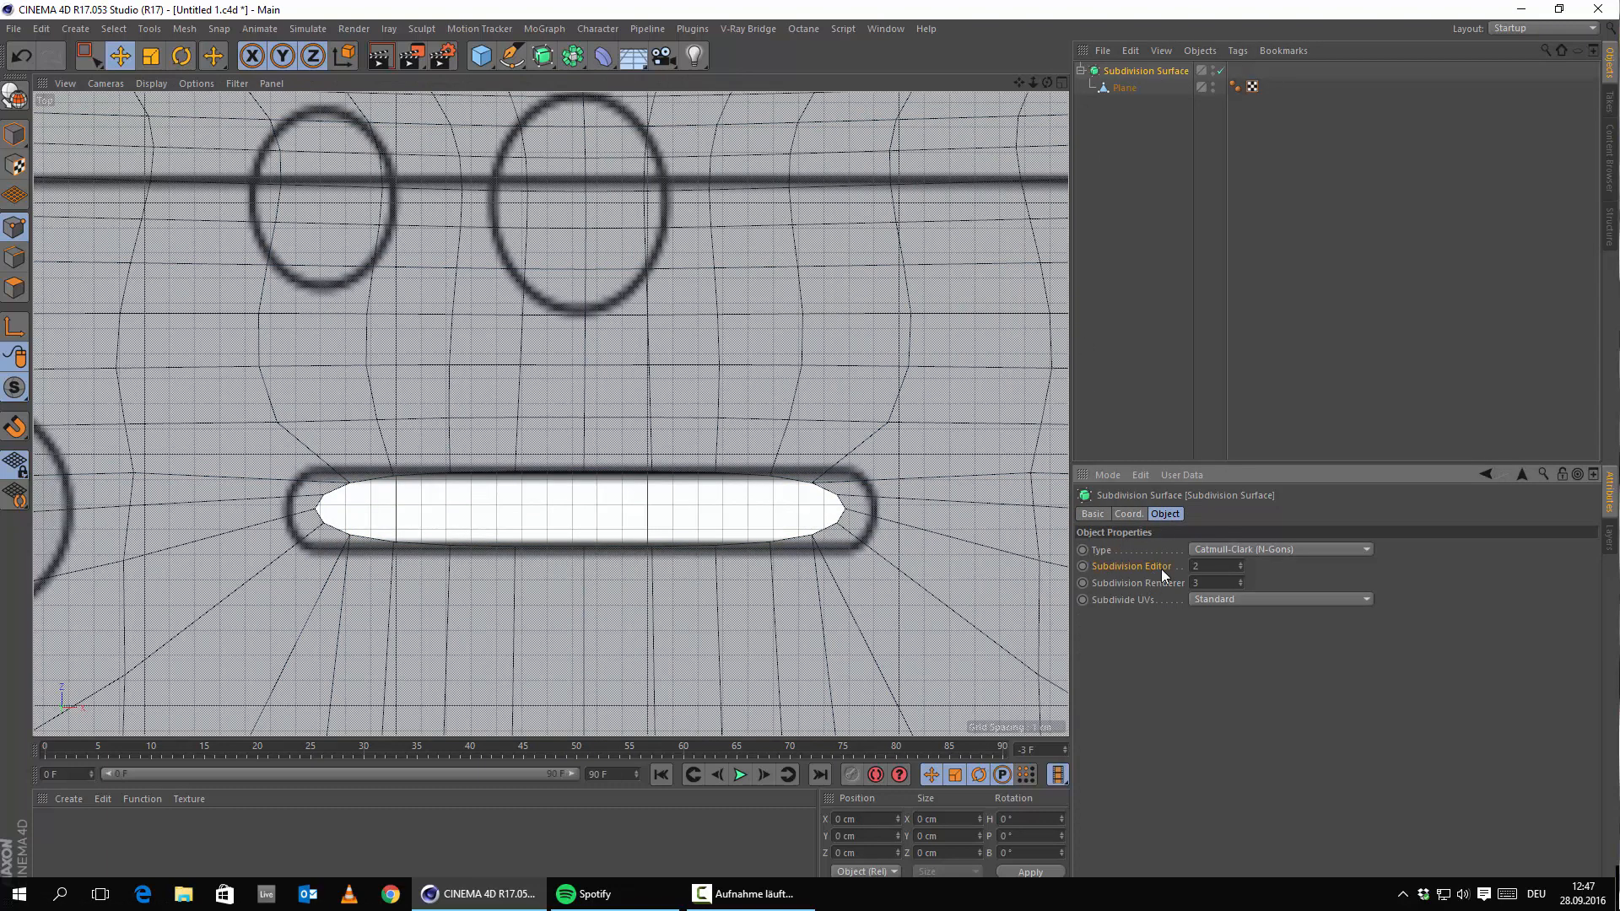
pyautogui.click(1240, 562)
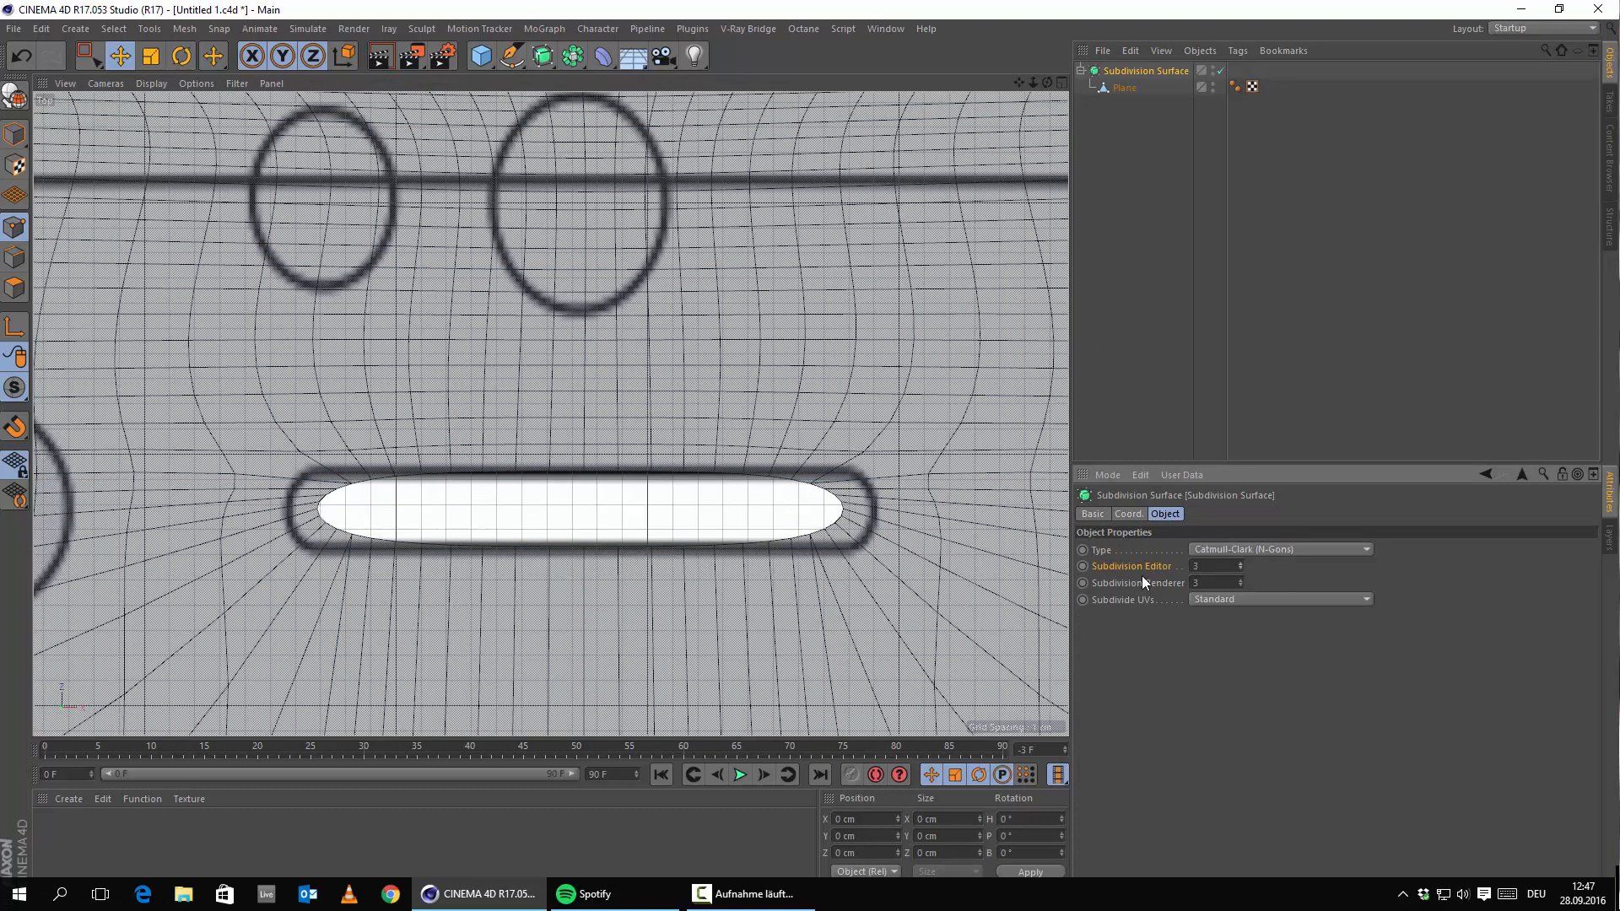
pyautogui.keyDown('alt'); pyautogui.moveTo(610, 463); pyautogui.dragTo(763, 500, button='middle'); pyautogui.keyUp('alt')
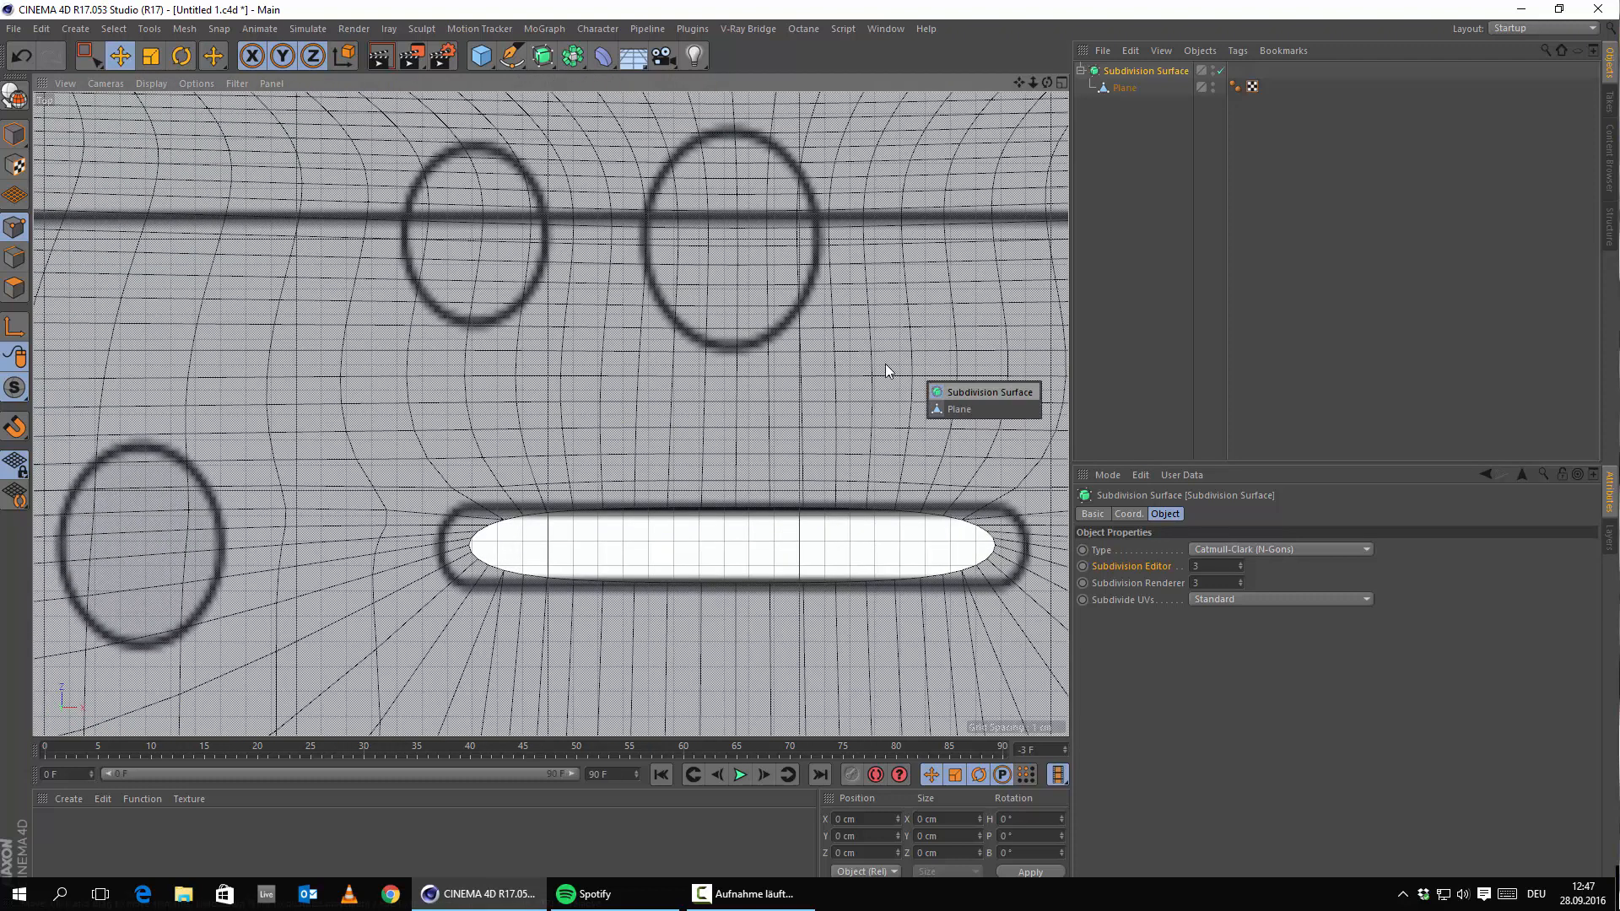
pyautogui.click(1124, 89)
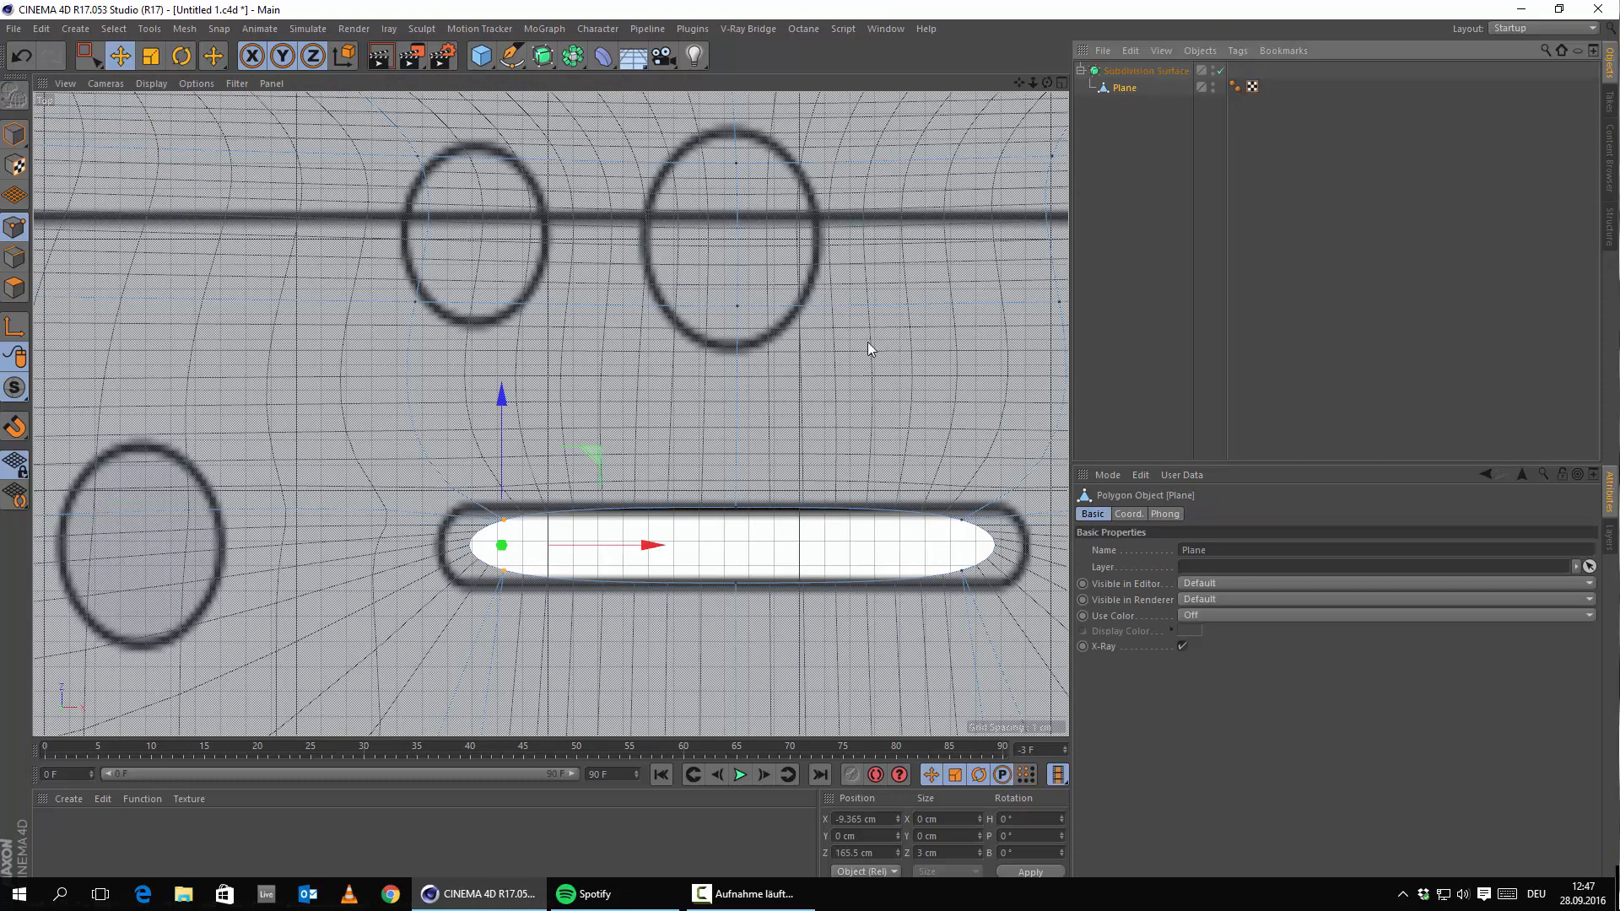
pyautogui.moveTo(1172, 80); pyautogui.dragTo(1118, 65)
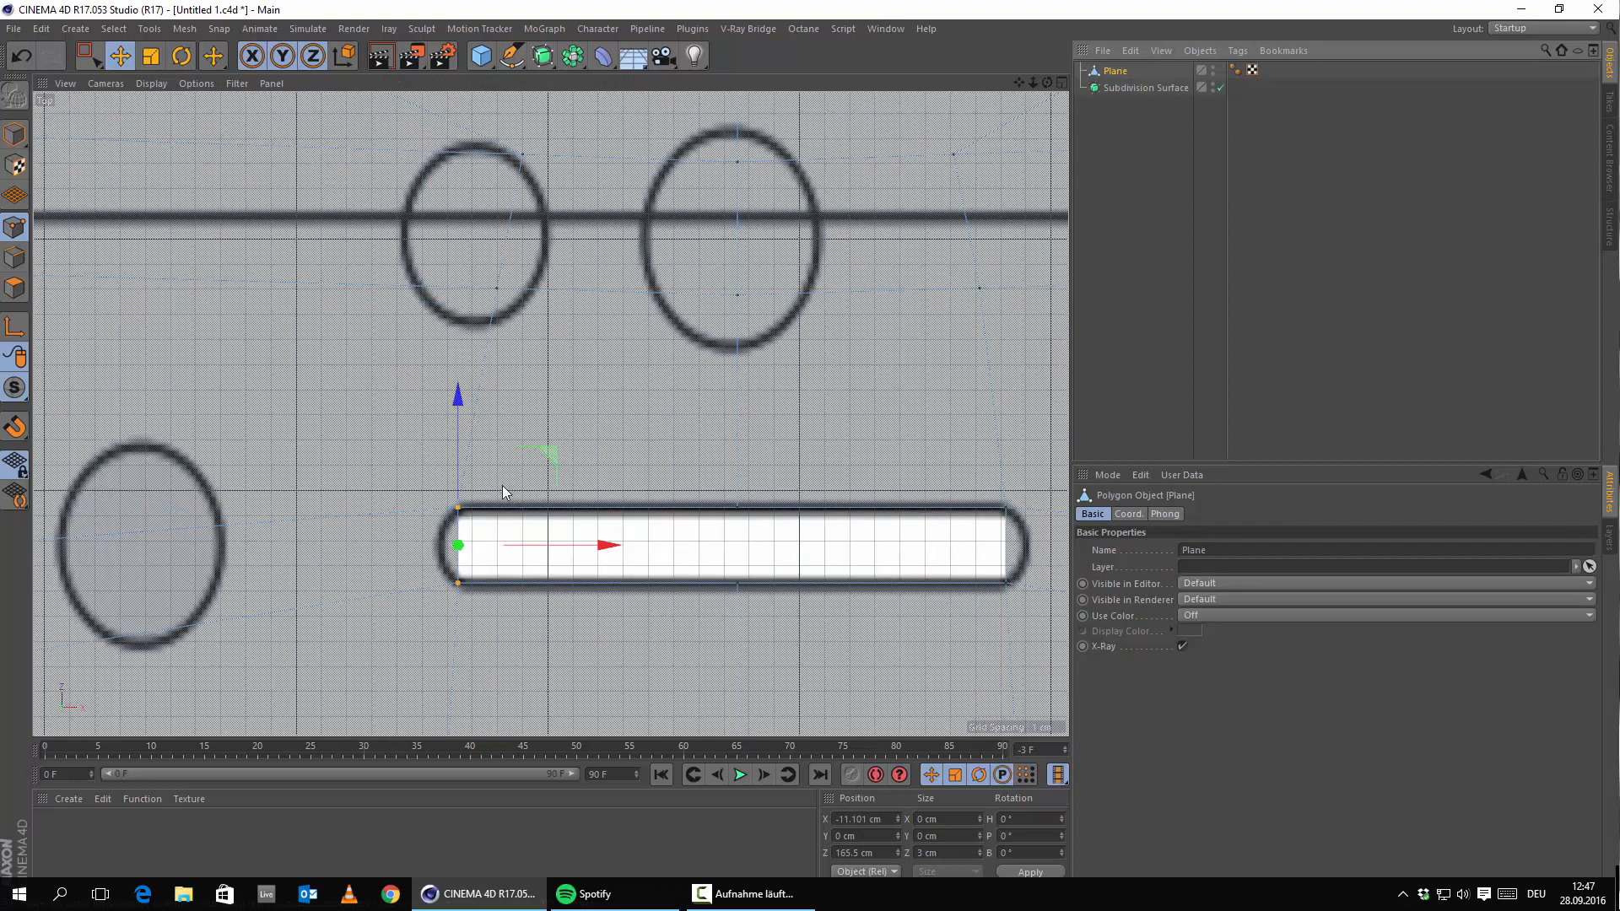
# With the Knife in Loop mode, cut a loop through the slot's left end at 50% offset.
pyautogui.rightClick(561, 461)
pyautogui.click(593, 651)
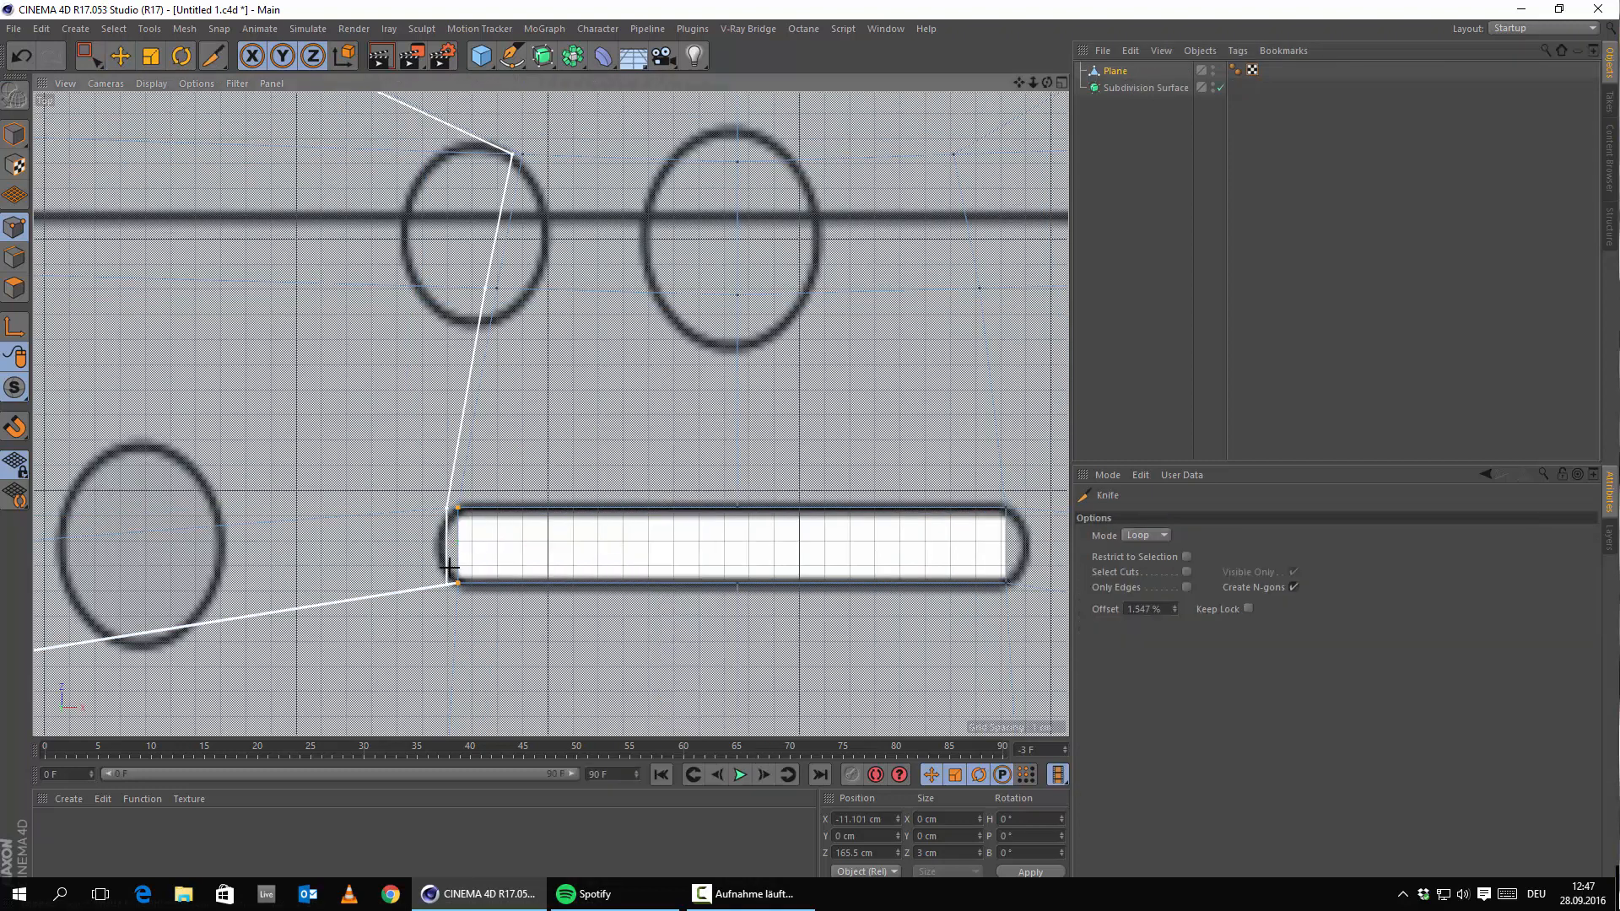
pyautogui.scroll(-5, 317, 584)
pyautogui.keyDown('alt'); pyautogui.moveTo(313, 587); pyautogui.dragTo(673, 508, button='middle'); pyautogui.keyUp('alt')
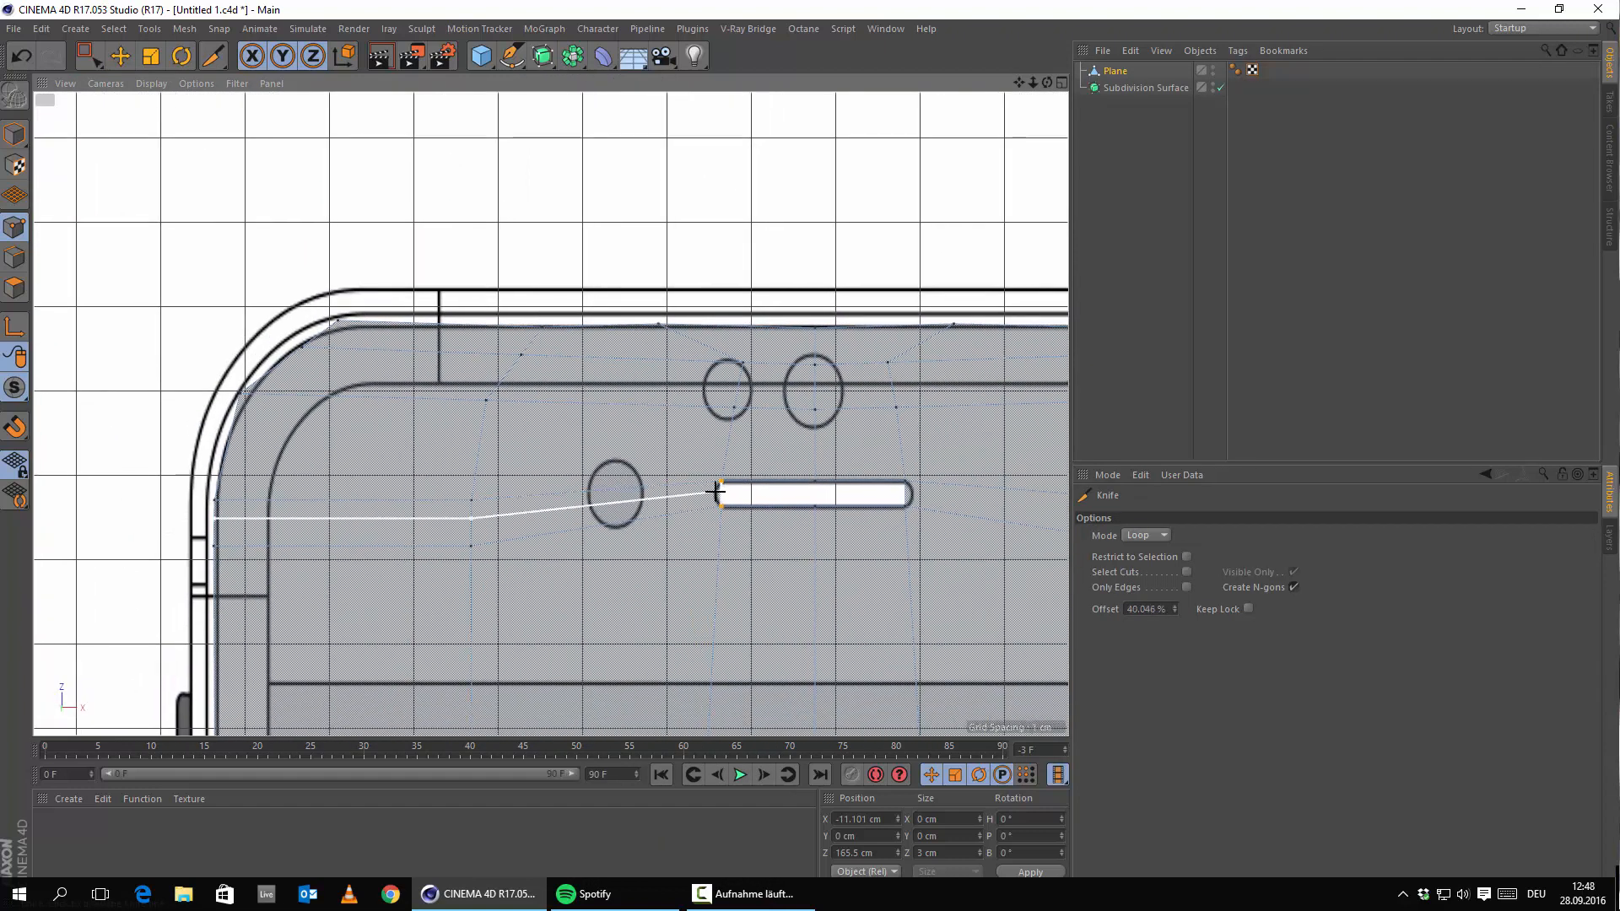
pyautogui.scroll(1, 407, 547)
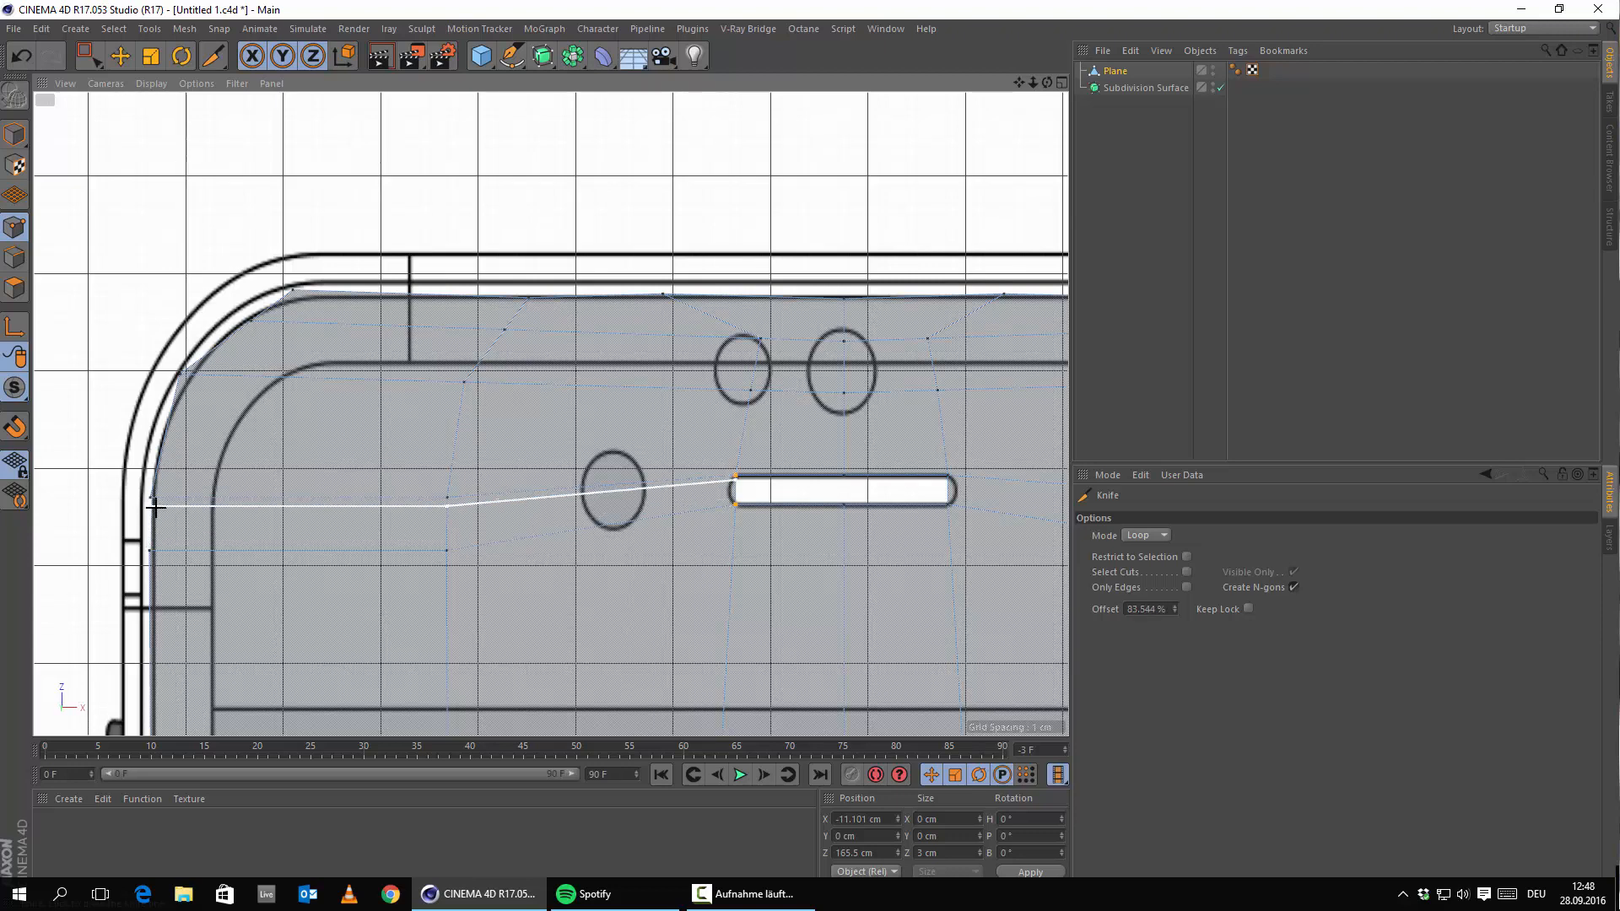
pyautogui.scroll(2, 120, 561)
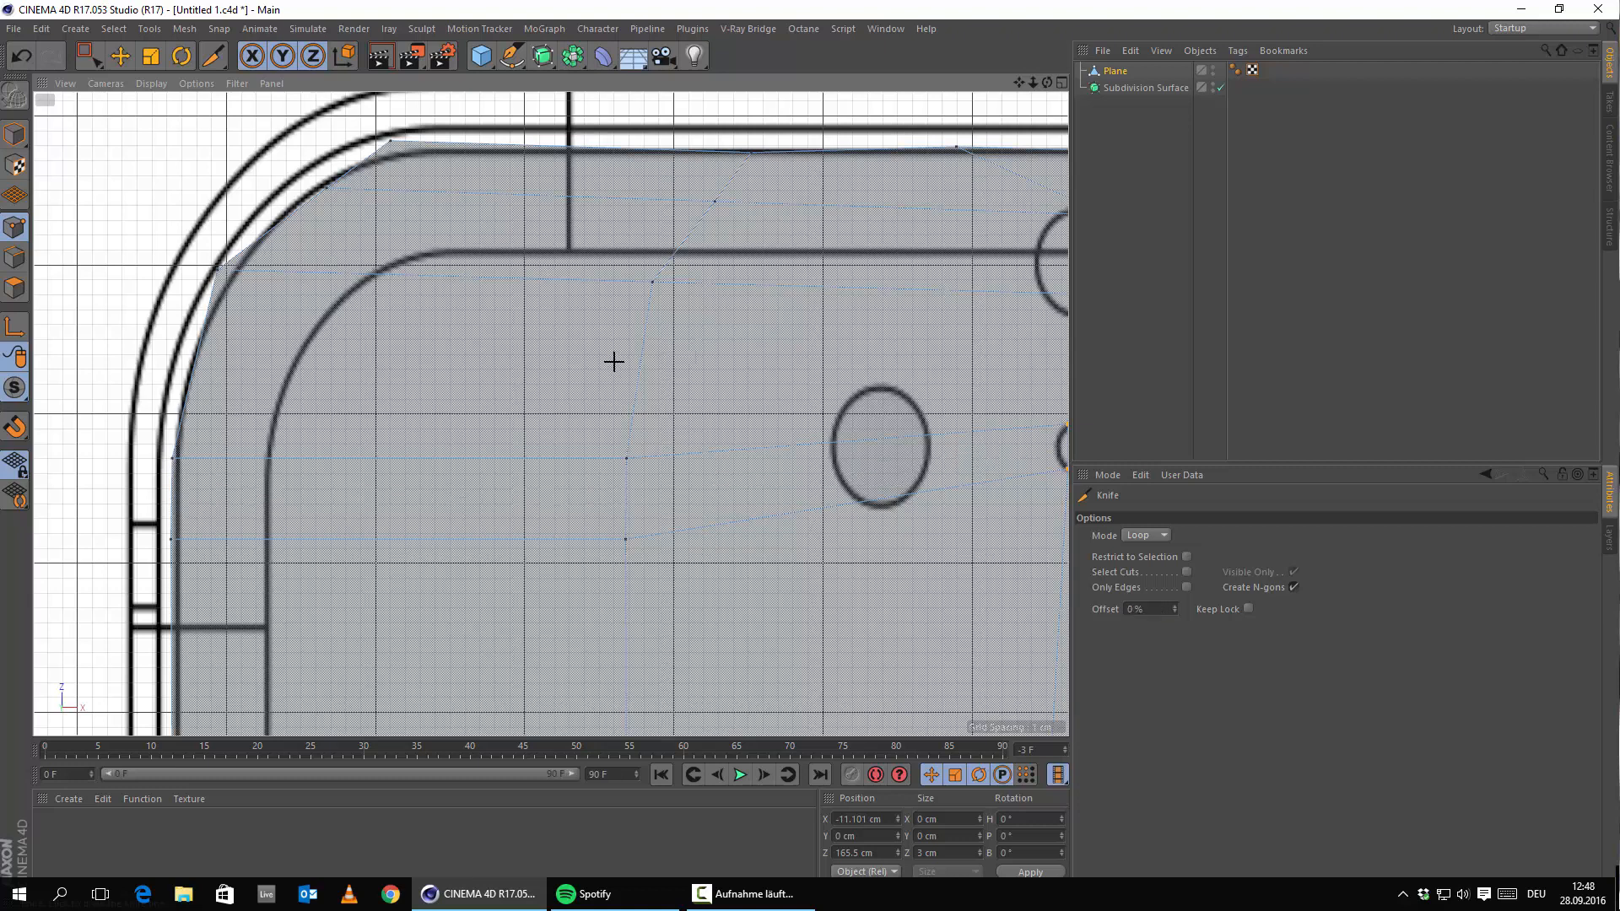
pyautogui.keyDown('alt'); pyautogui.moveTo(615, 362); pyautogui.dragTo(289, 389, button='middle'); pyautogui.keyUp('alt')
pyautogui.scroll(2, 583, 501)
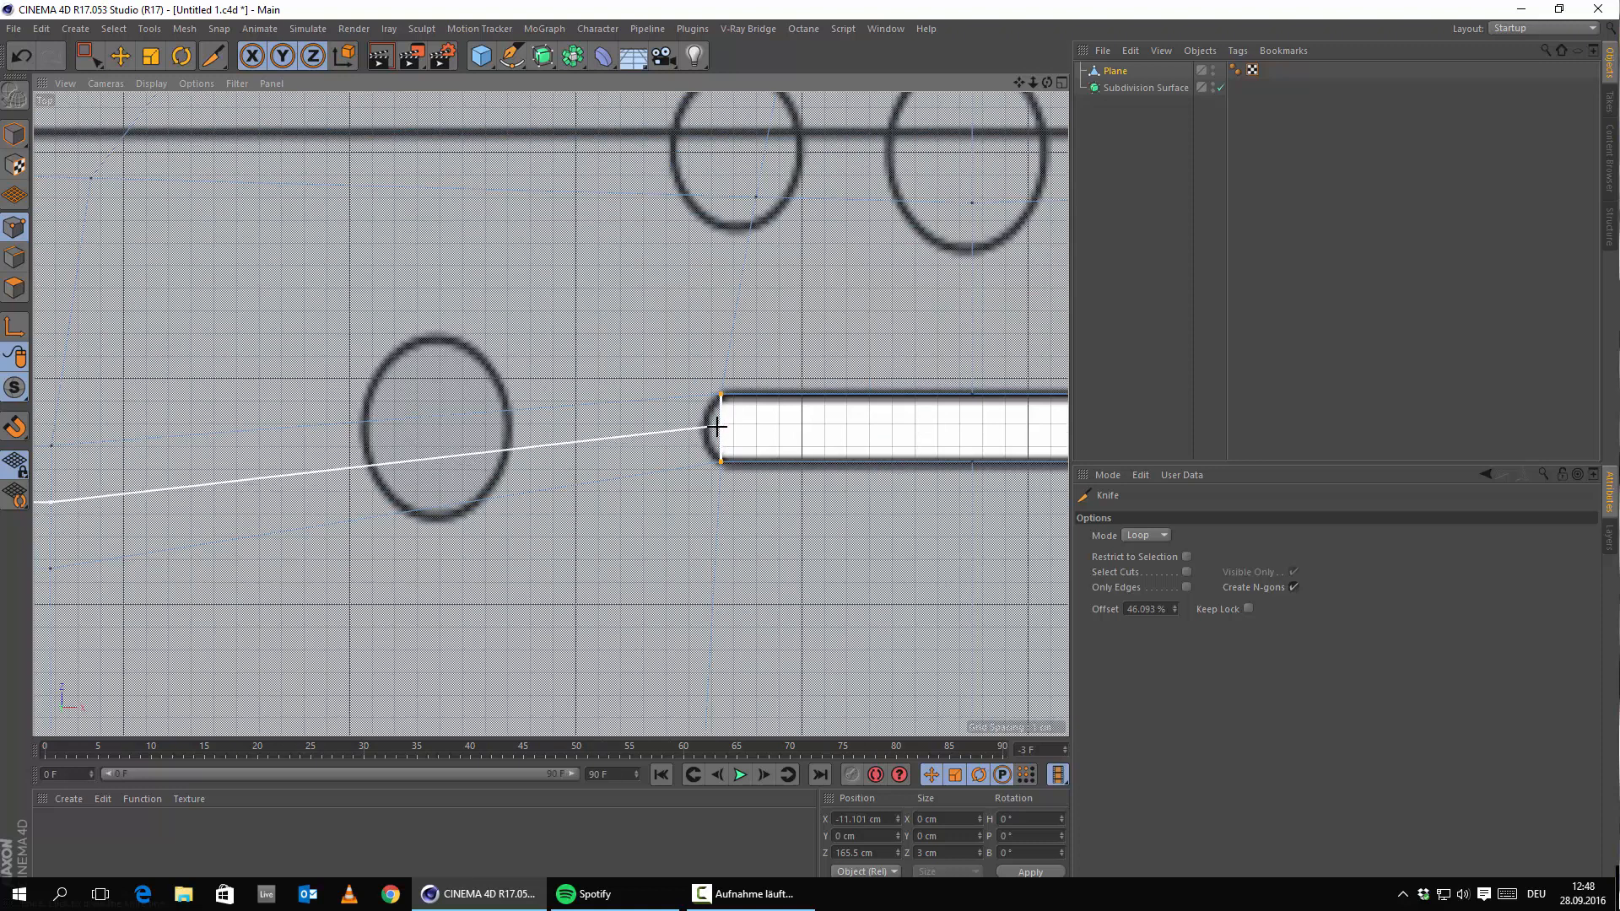
pyautogui.click(719, 428)
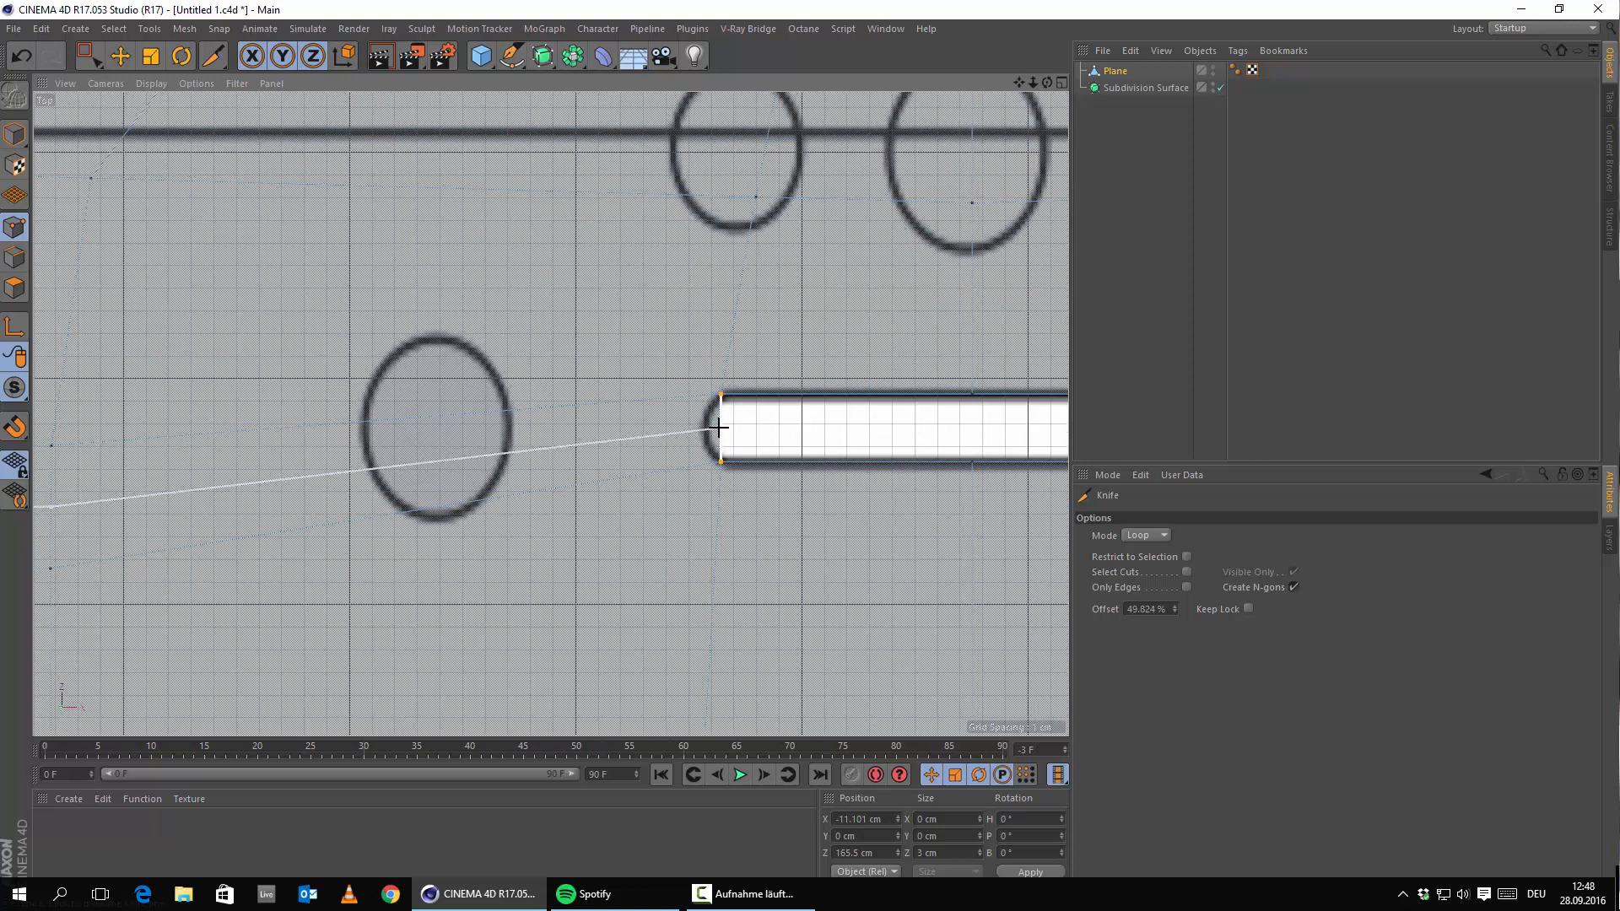
pyautogui.click(1127, 608)
pyautogui.write('50')
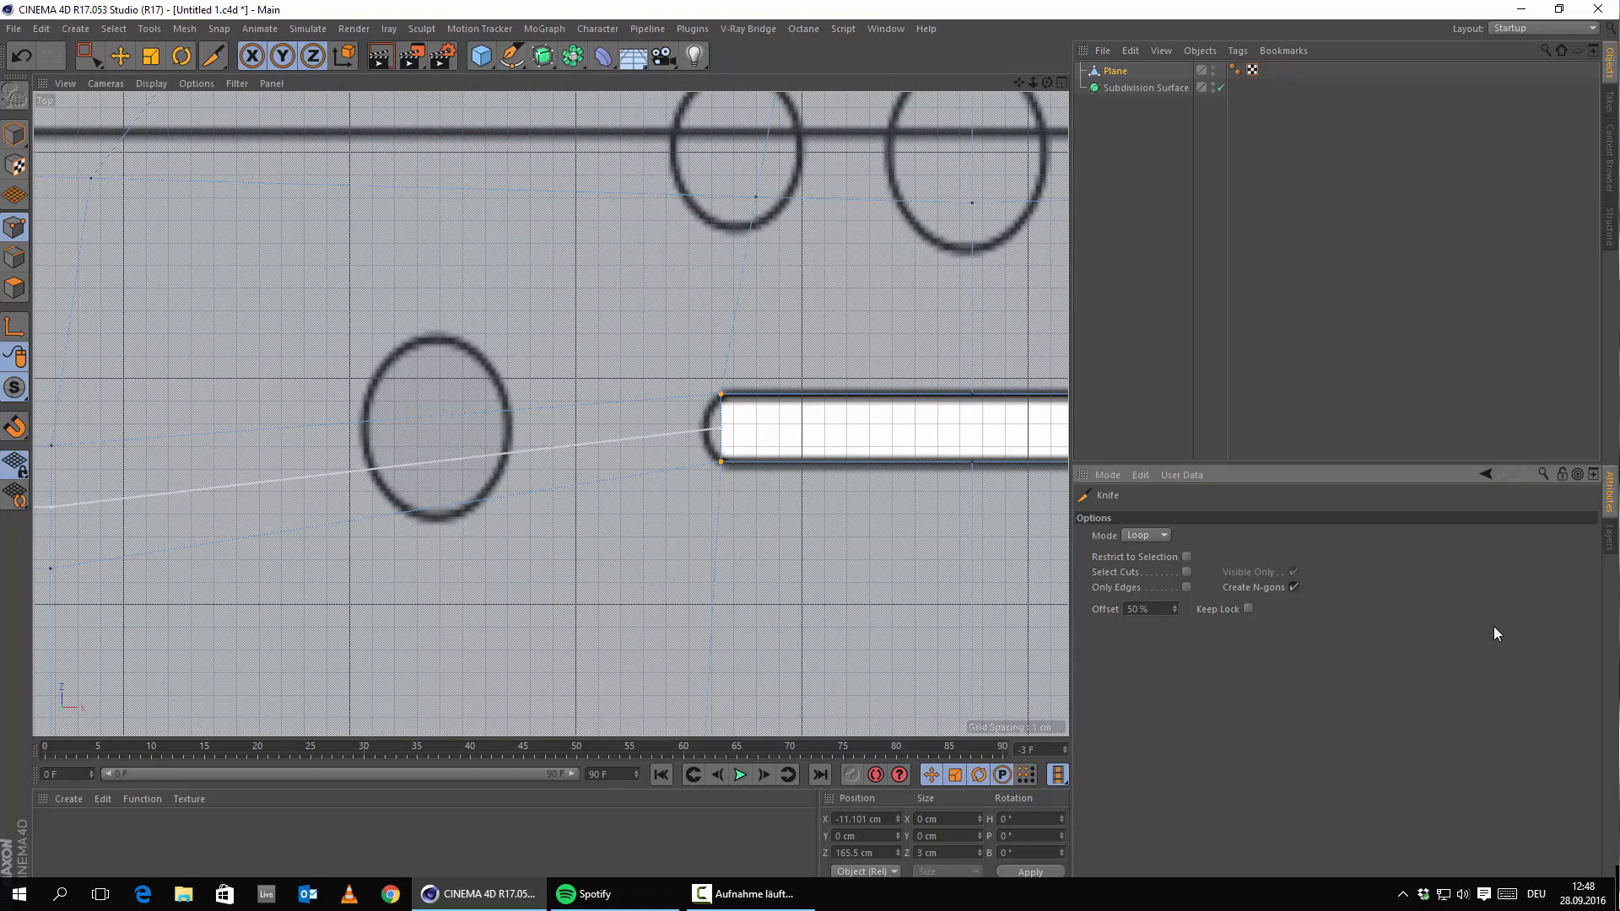
# Cut a 50% loop through the slot's right end and nest the Plane under Subdivision Surface again.
pyautogui.keyDown('alt'); pyautogui.moveTo(709, 491); pyautogui.dragTo(245, 503, button='middle'); pyautogui.keyUp('alt')
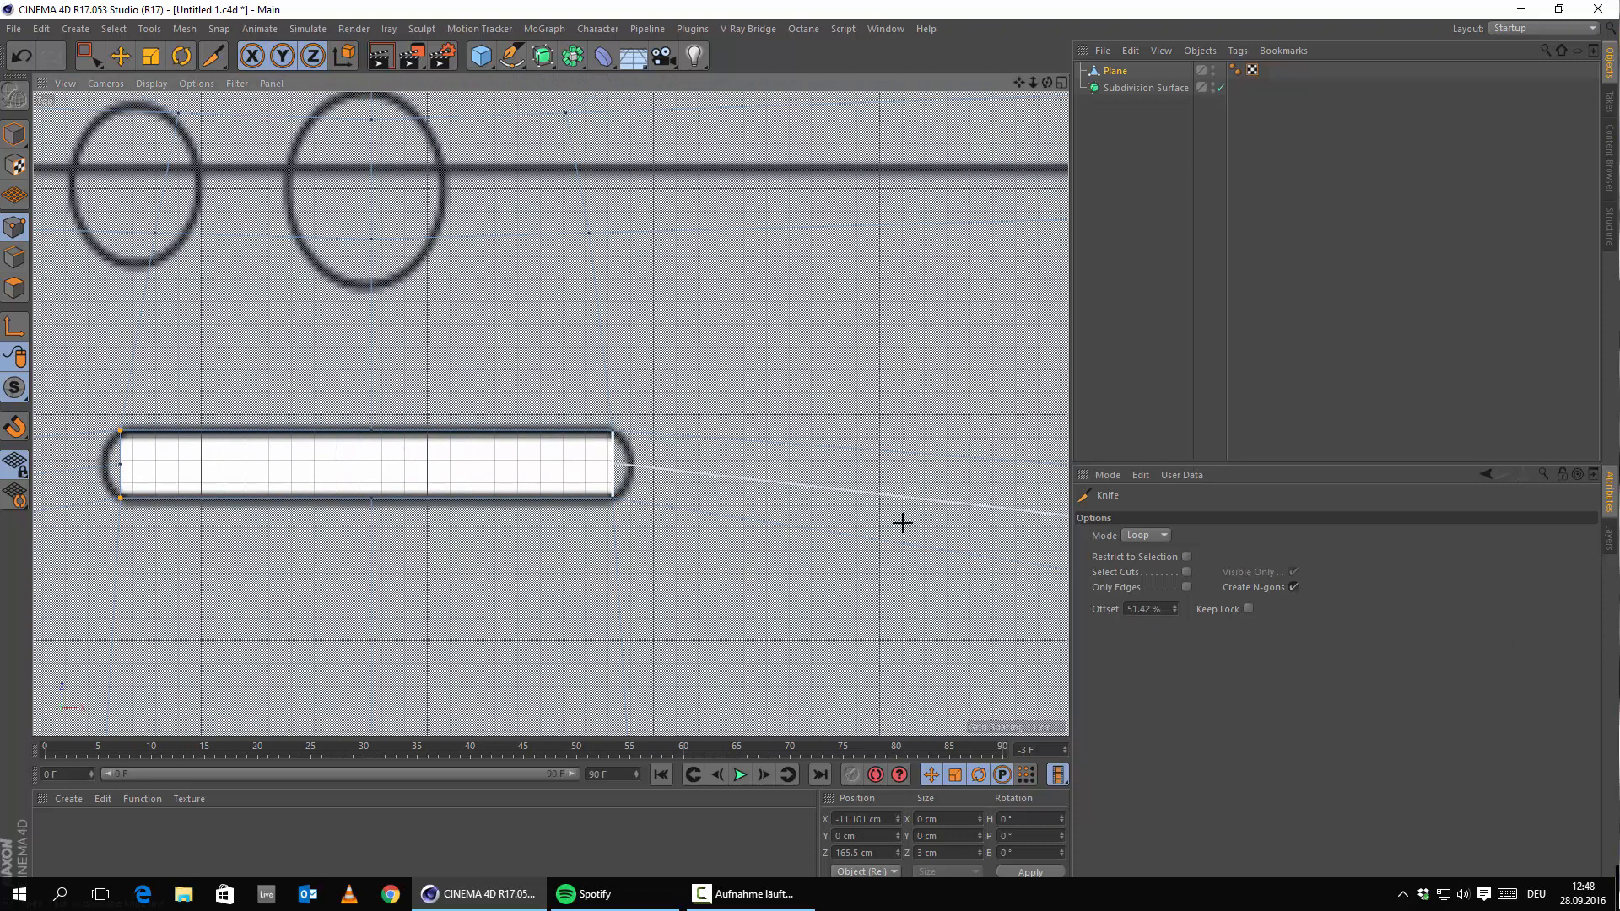
pyautogui.click(1130, 608)
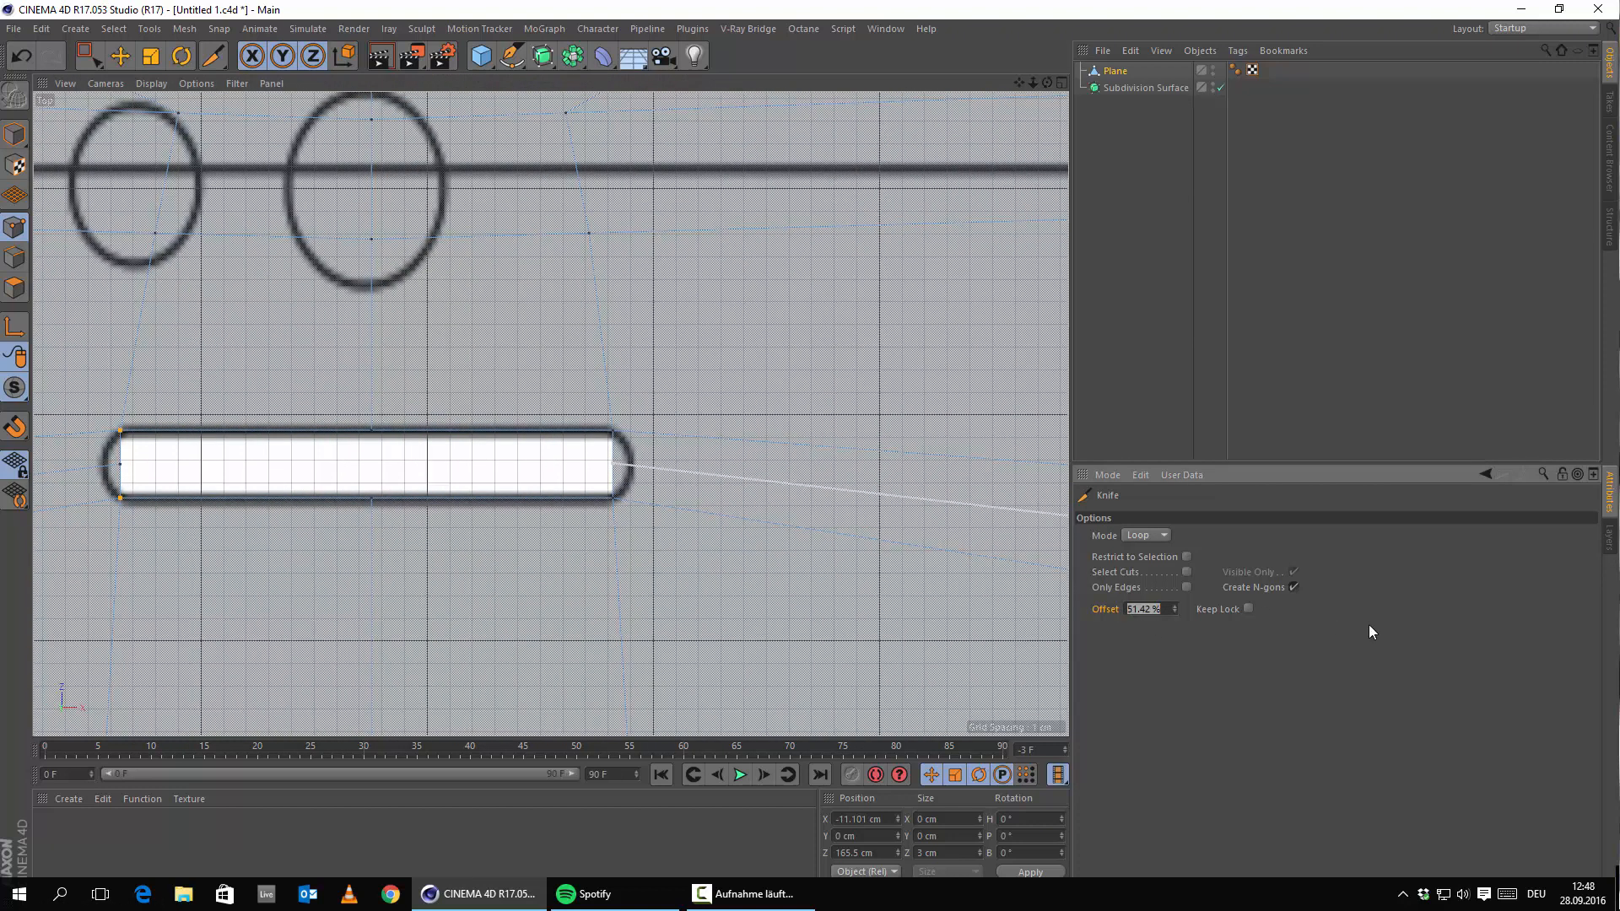
pyautogui.write('50')
pyautogui.press('Return')
pyautogui.click(571, 485)
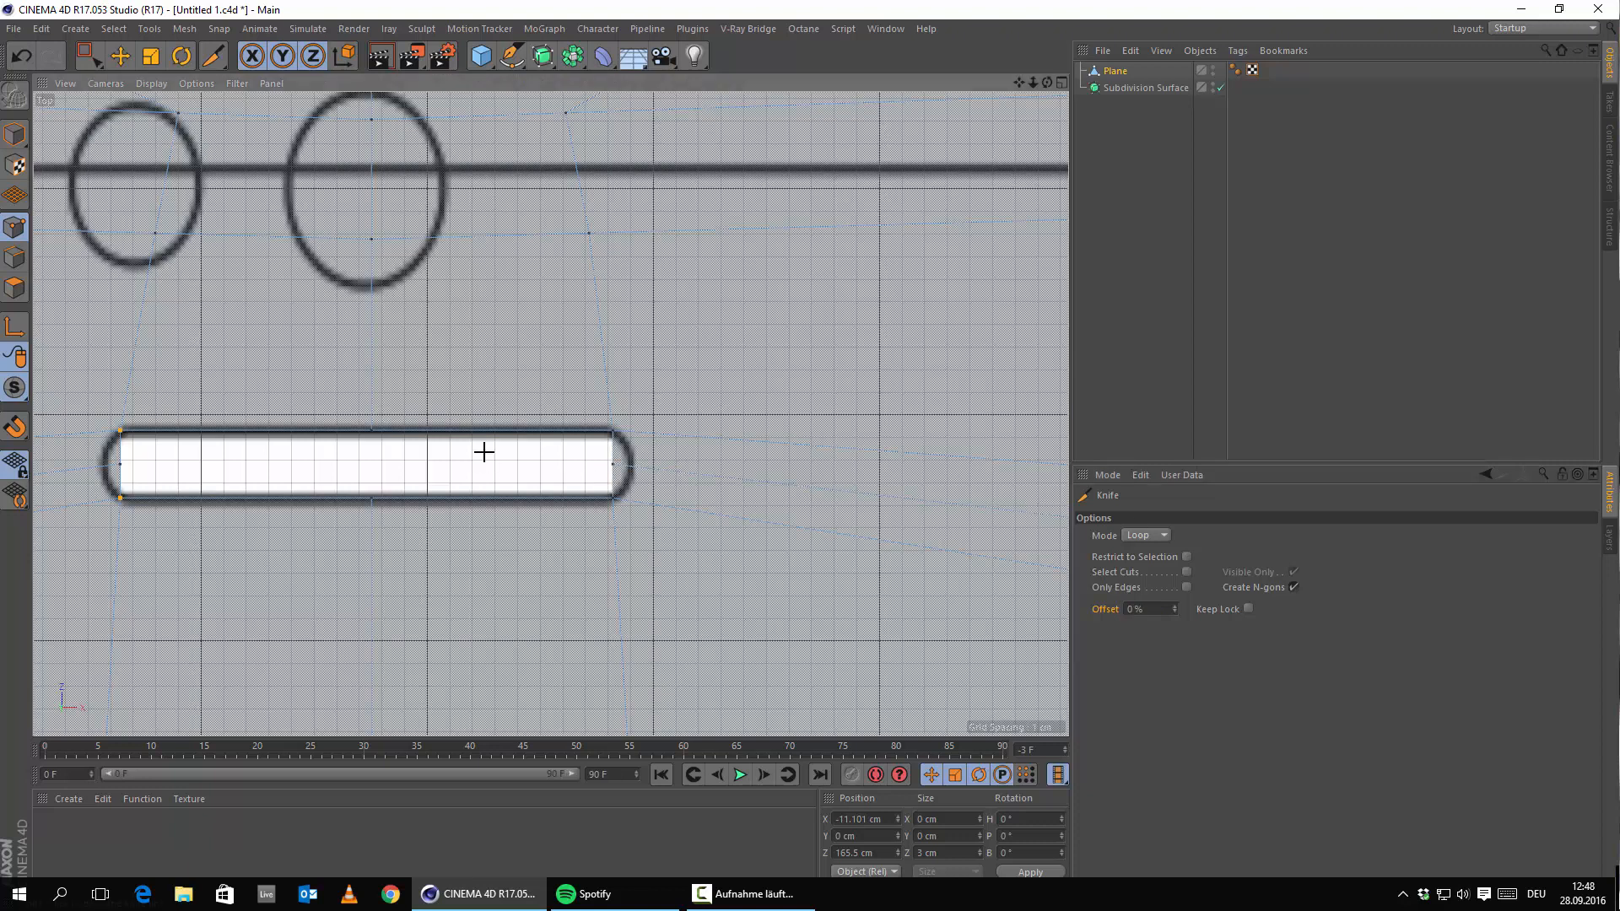
pyautogui.moveTo(1115, 71); pyautogui.dragTo(1139, 88)
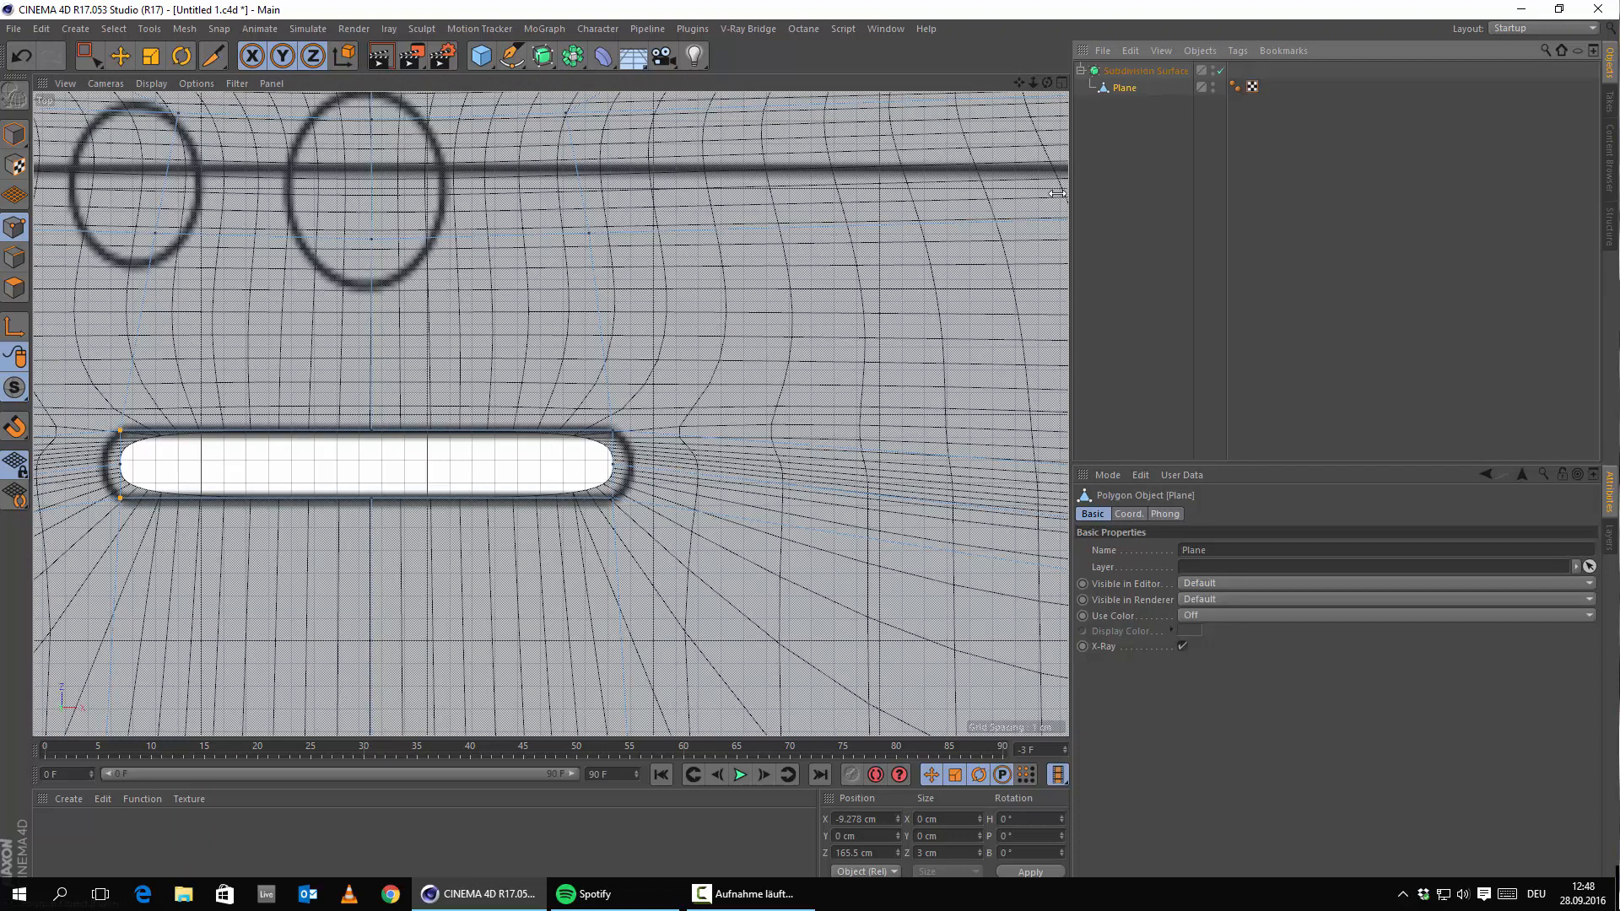
# Select the slot's top-right and bottom-right points and move them further right along X.
pyautogui.click(120, 56)
pyautogui.keyDown('alt'); pyautogui.moveTo(644, 456); pyautogui.dragTo(795, 504, button='middle'); pyautogui.keyUp('alt')
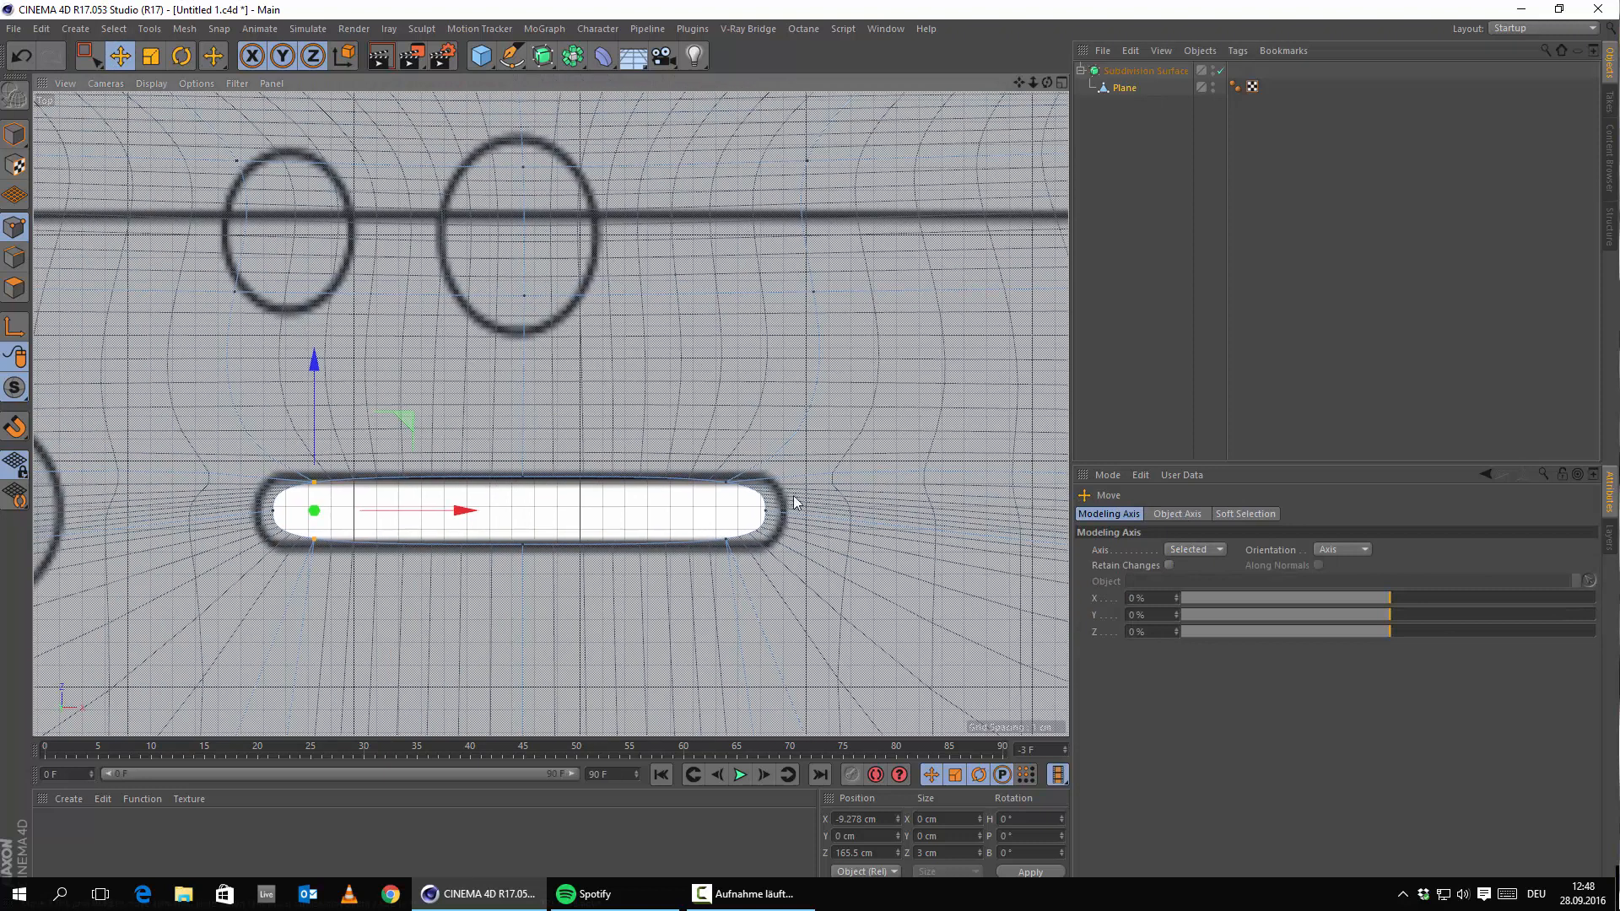
pyautogui.click(776, 513)
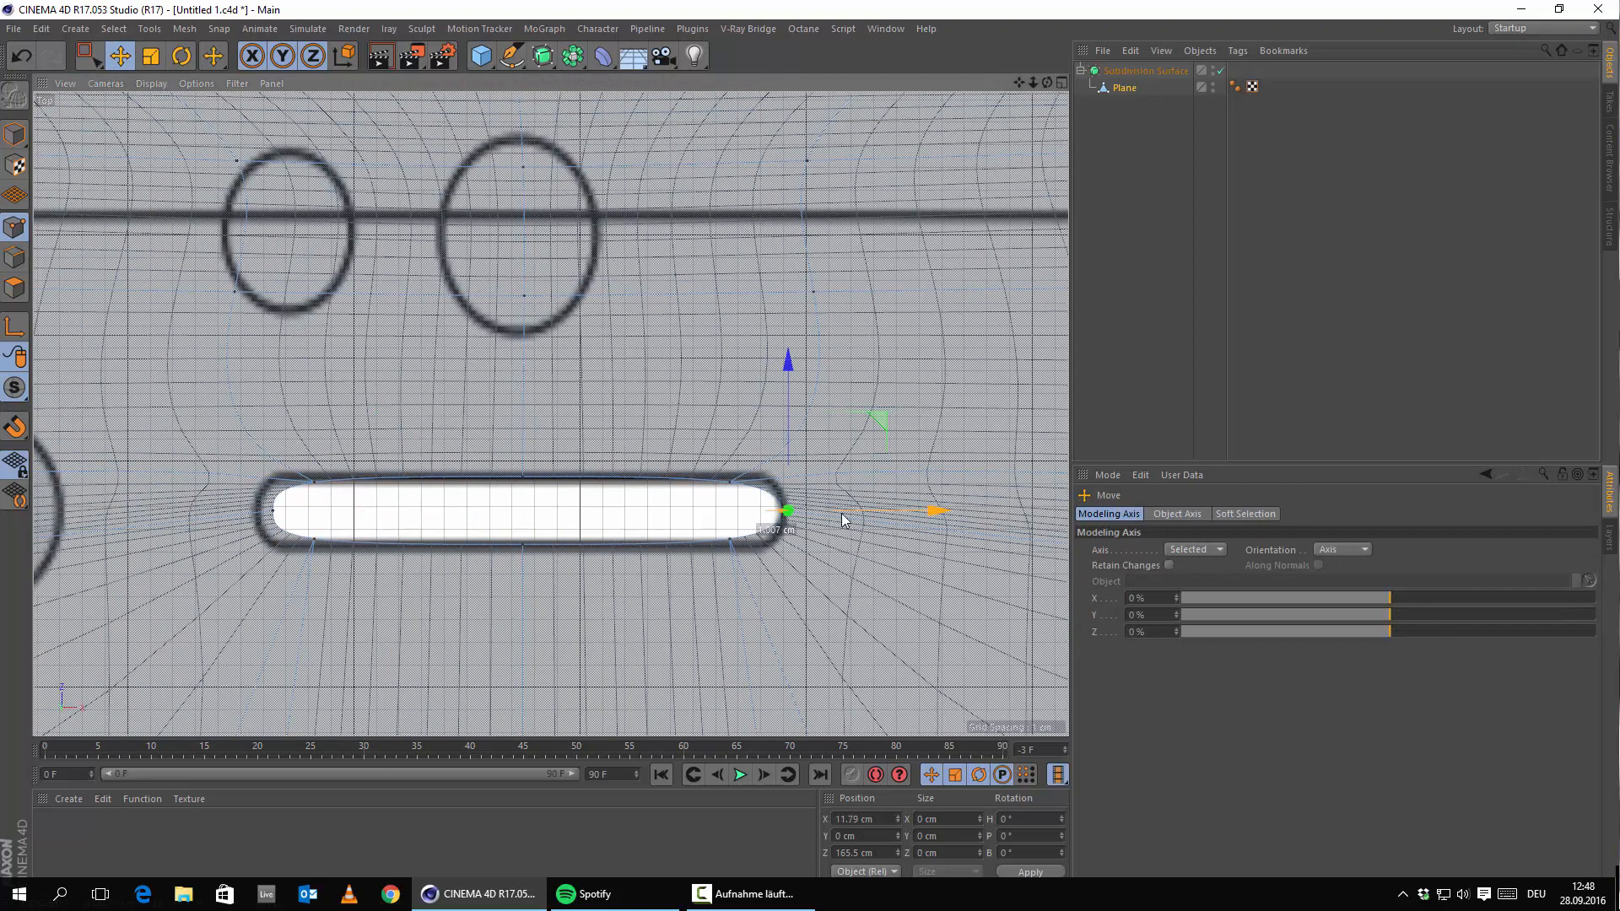
pyautogui.click(730, 482)
pyautogui.keyDown('shift'); pyautogui.click(729, 538); pyautogui.keyUp('shift')
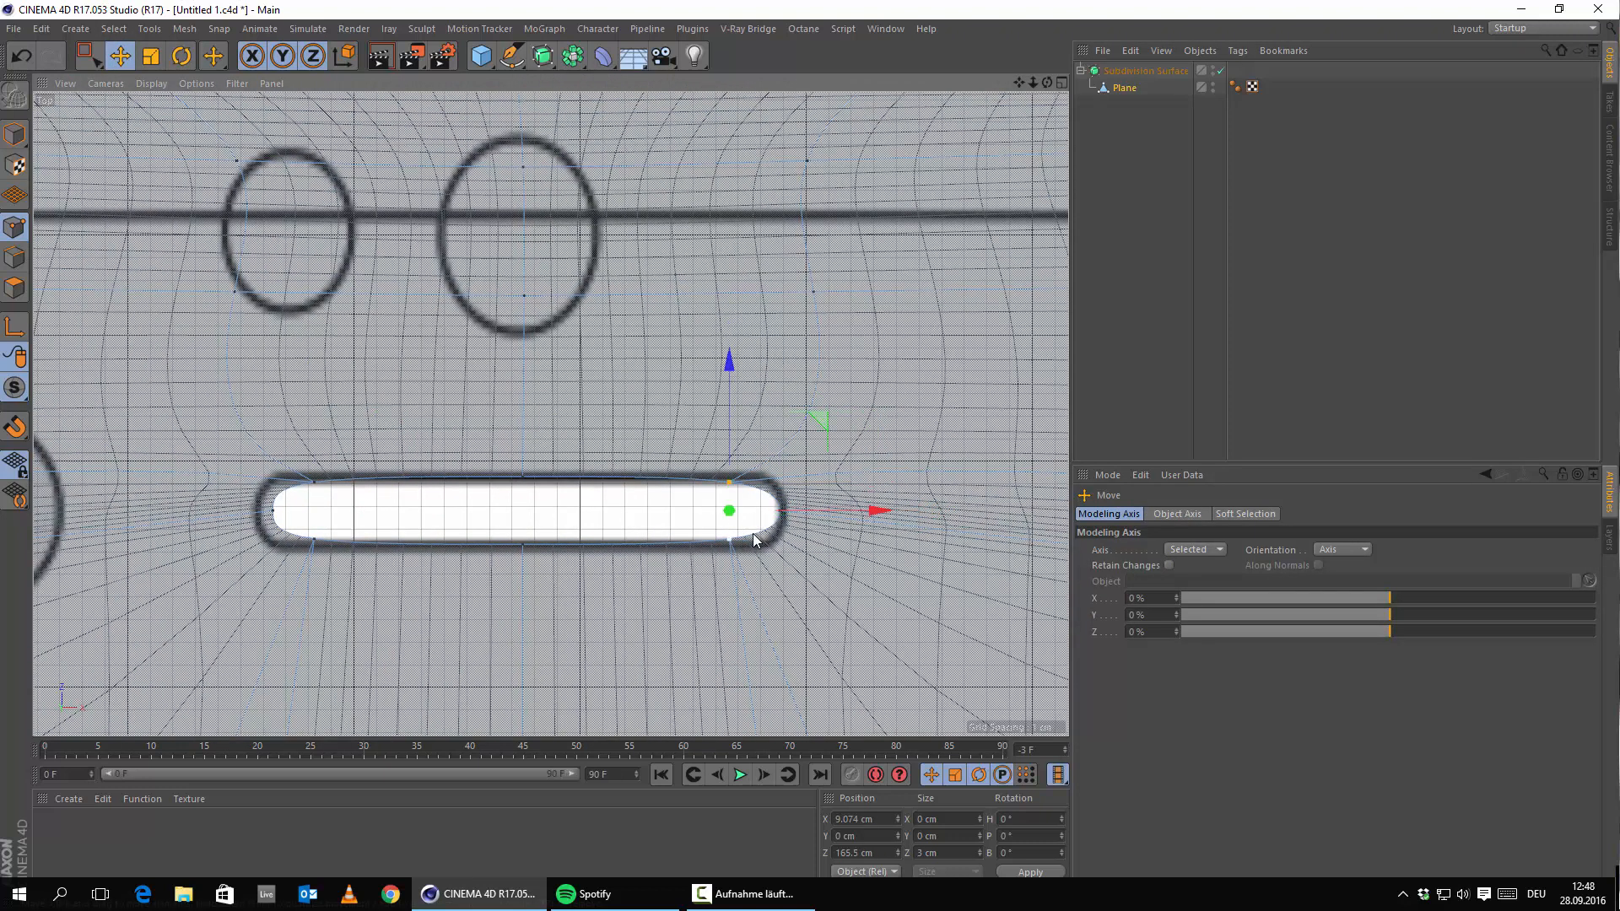
pyautogui.moveTo(840, 511); pyautogui.dragTo(884, 514)
# Adjust the slot's right-end tip and its top and bottom points along X to fit the reference.
pyautogui.click(790, 511)
pyautogui.click(748, 537)
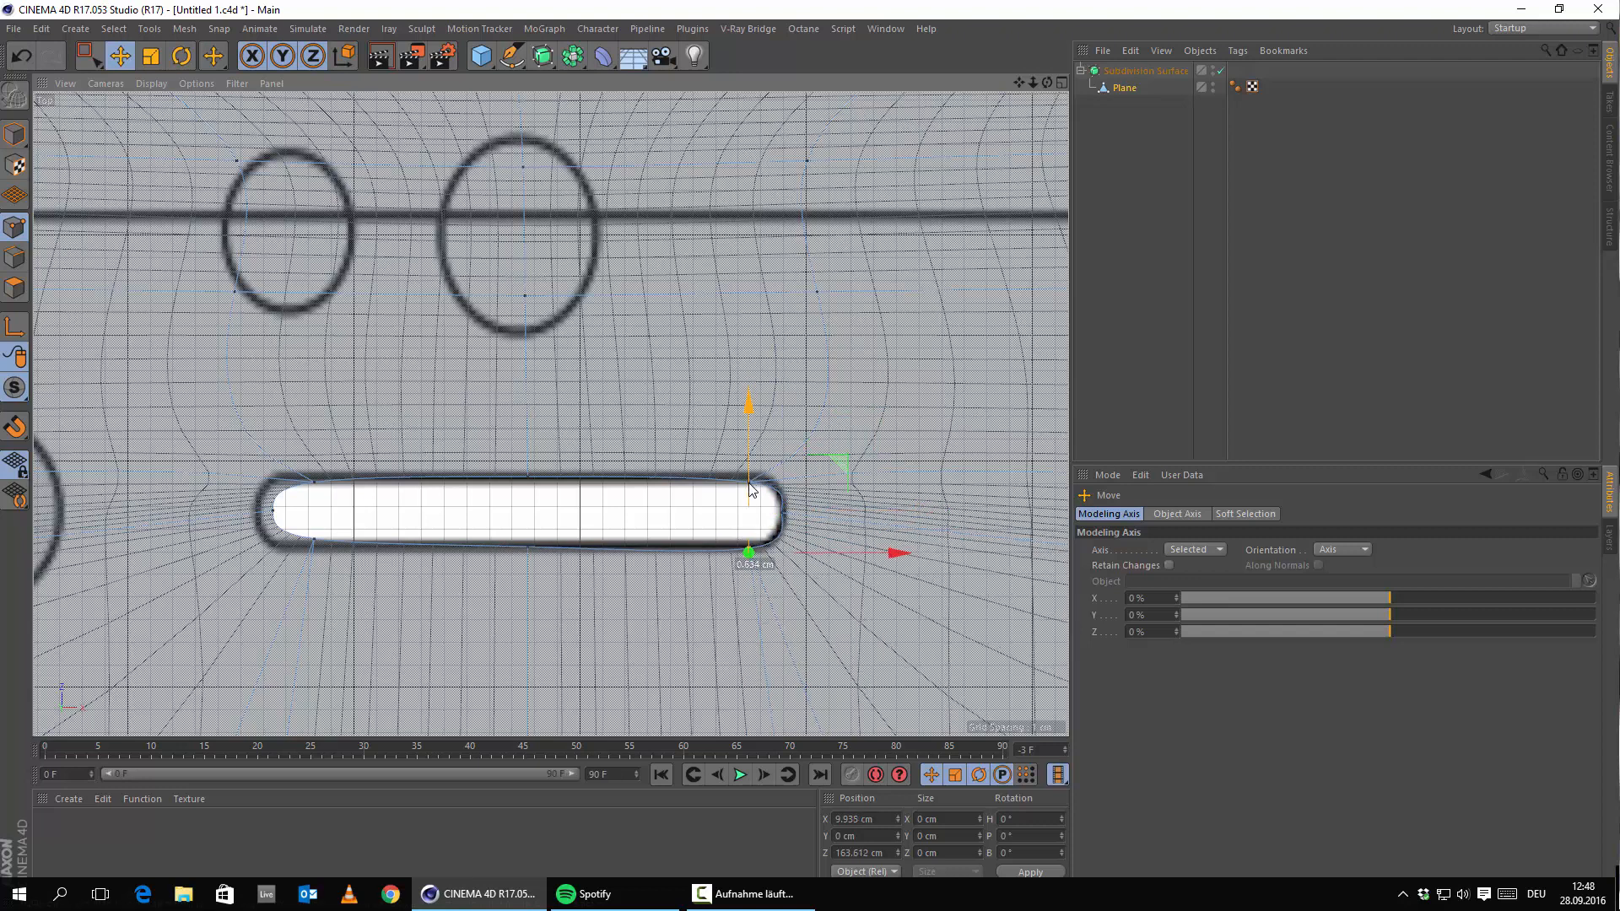
pyautogui.click(750, 502)
pyautogui.click(748, 475)
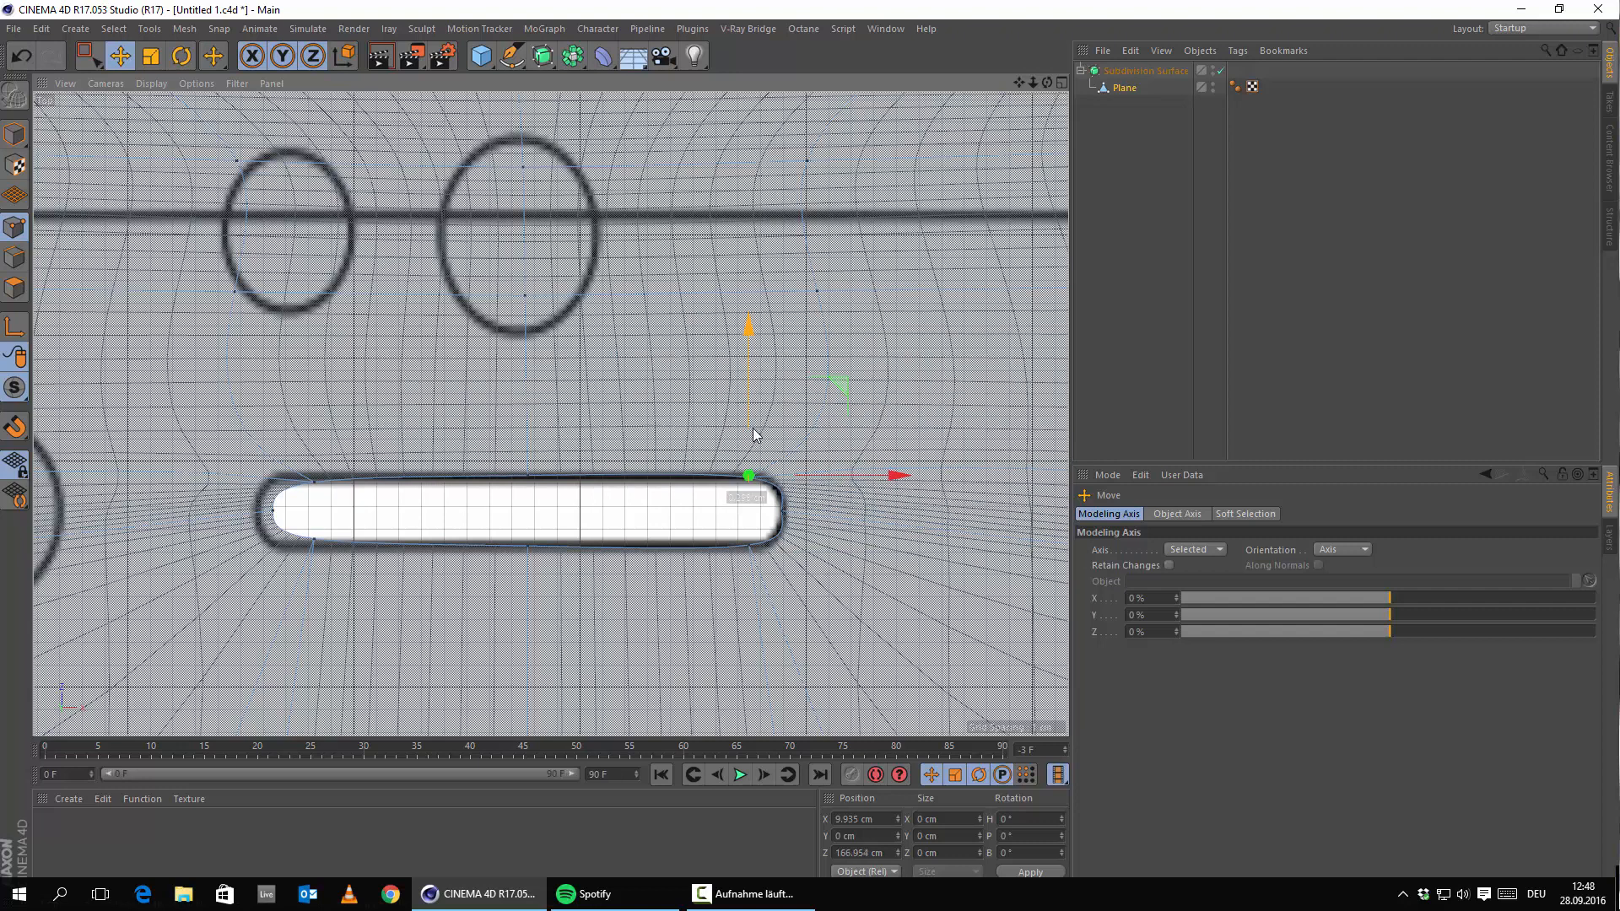
pyautogui.click(781, 510)
pyautogui.scroll(3, 809, 530)
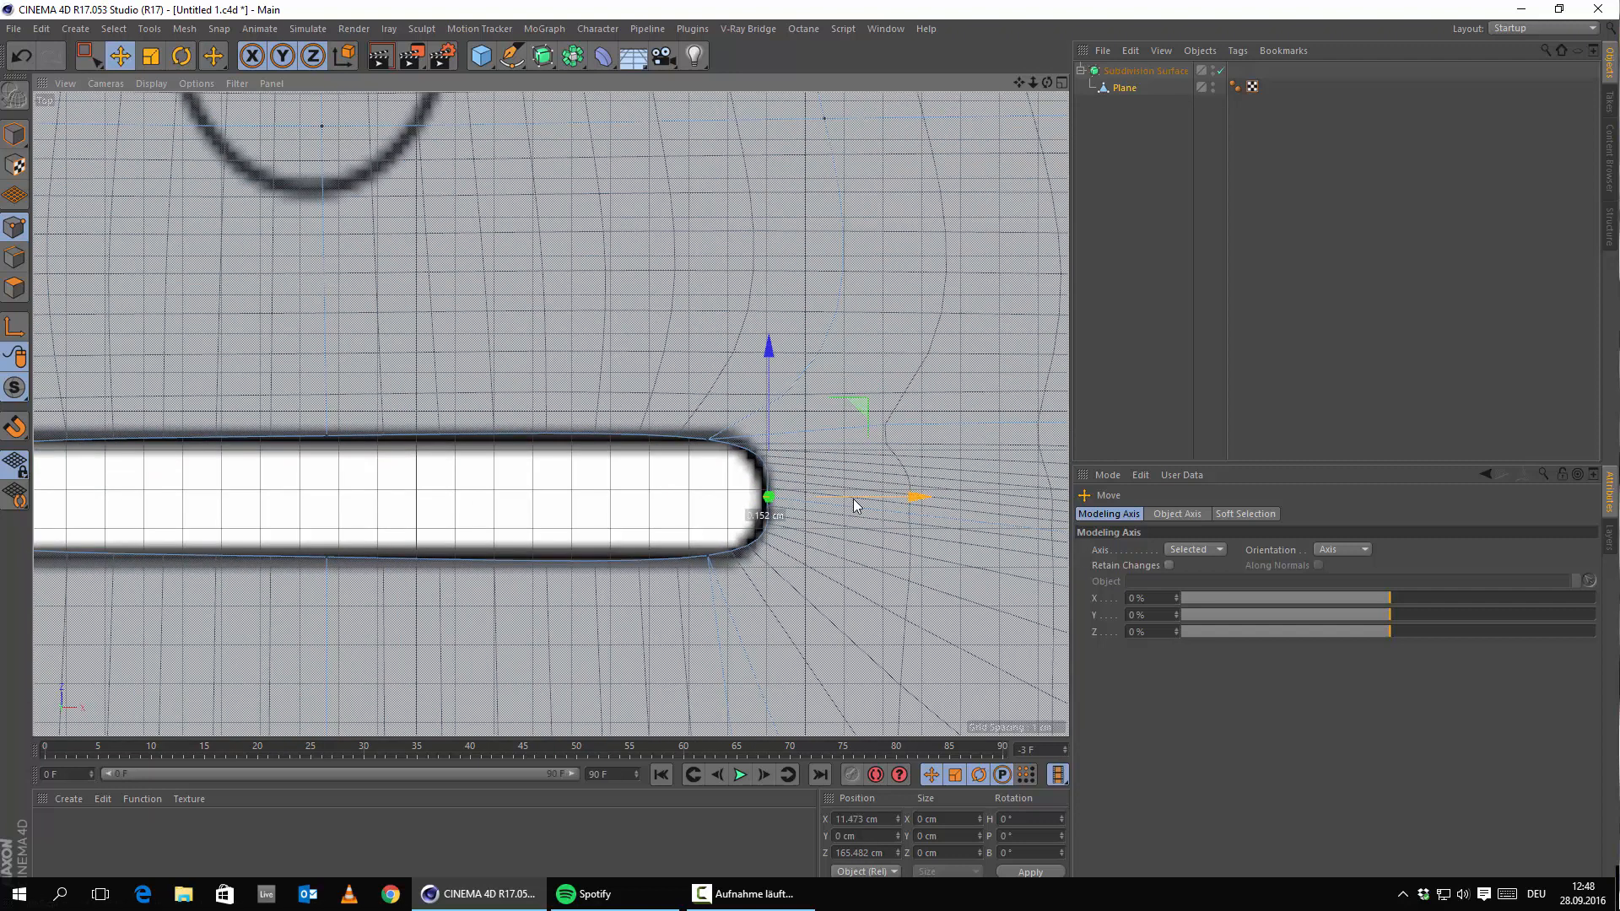
pyautogui.moveTo(834, 500); pyautogui.dragTo(901, 506)
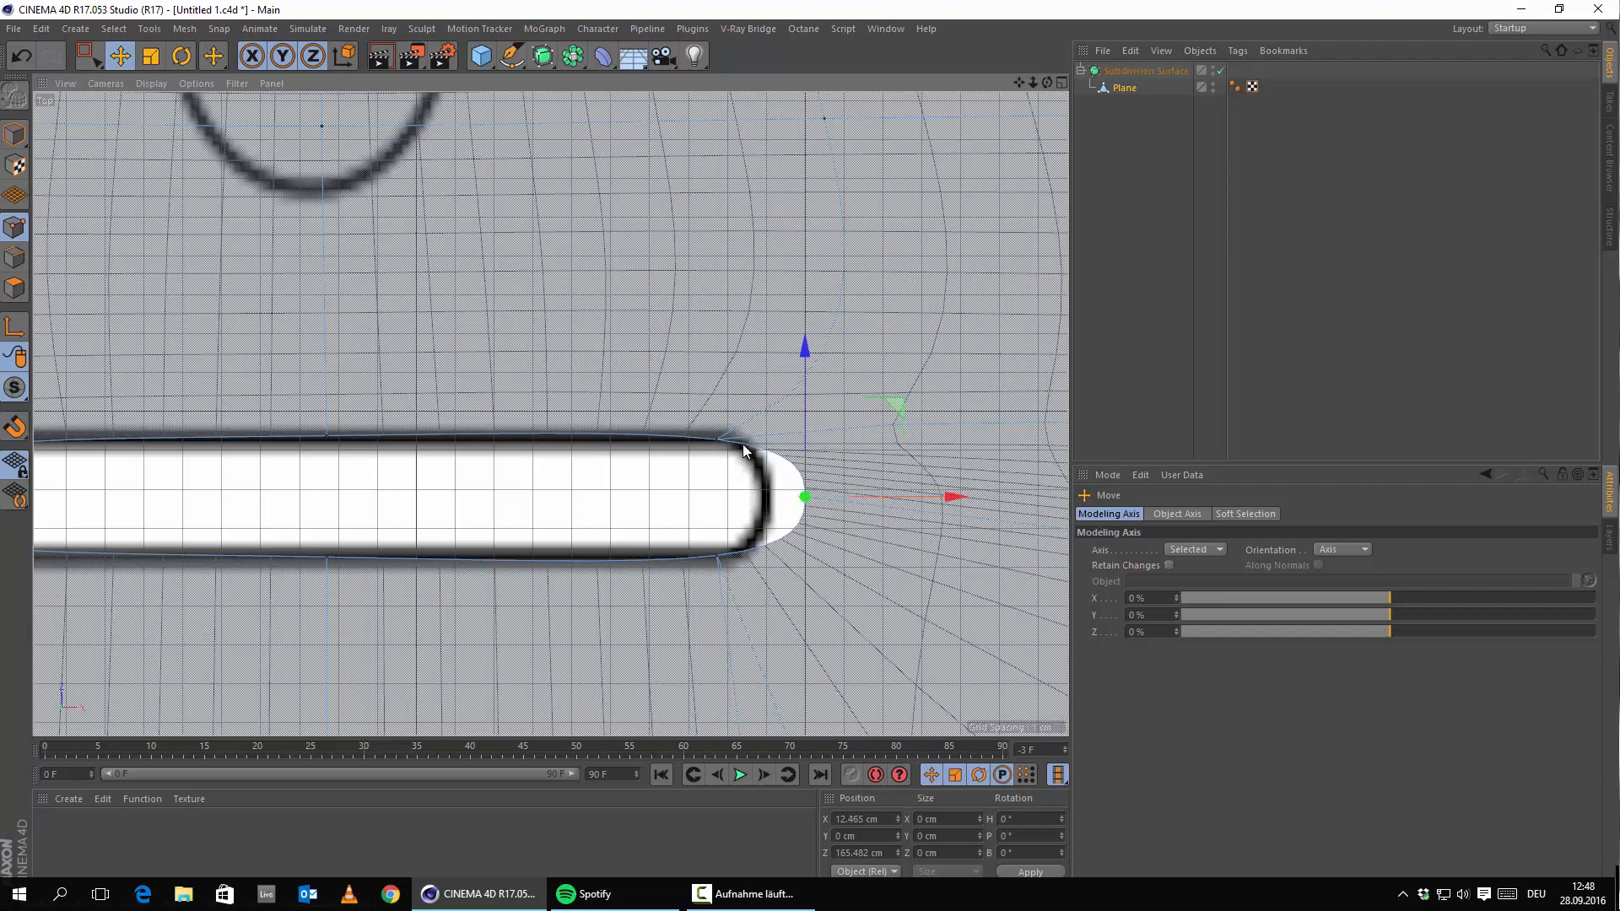
pyautogui.click(717, 440)
pyautogui.keyDown('shift'); pyautogui.click(715, 556); pyautogui.keyUp('shift')
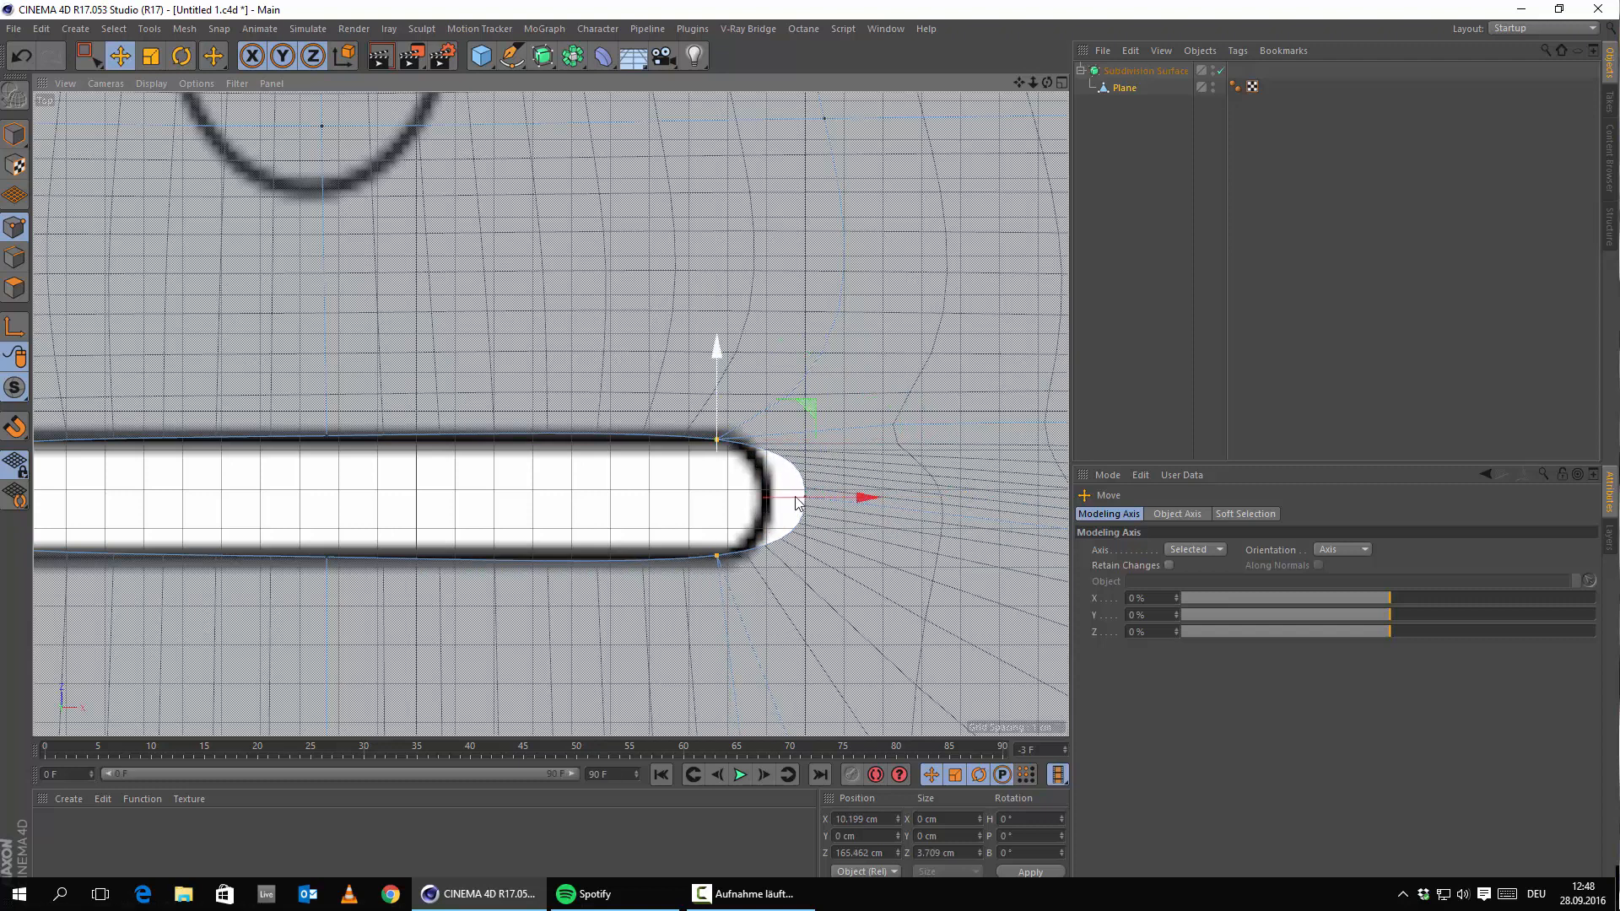
pyautogui.scroll(5, 800, 504)
pyautogui.keyDown('shift'); pyautogui.click(811, 487); pyautogui.keyUp('shift')
pyautogui.moveTo(835, 496); pyautogui.dragTo(746, 497)
# Pull the slot's left-end points left so the middle point sits at X -10.648 cm.
pyautogui.keyDown('alt'); pyautogui.moveTo(388, 432); pyautogui.dragTo(839, 503, button='middle'); pyautogui.keyUp('alt')
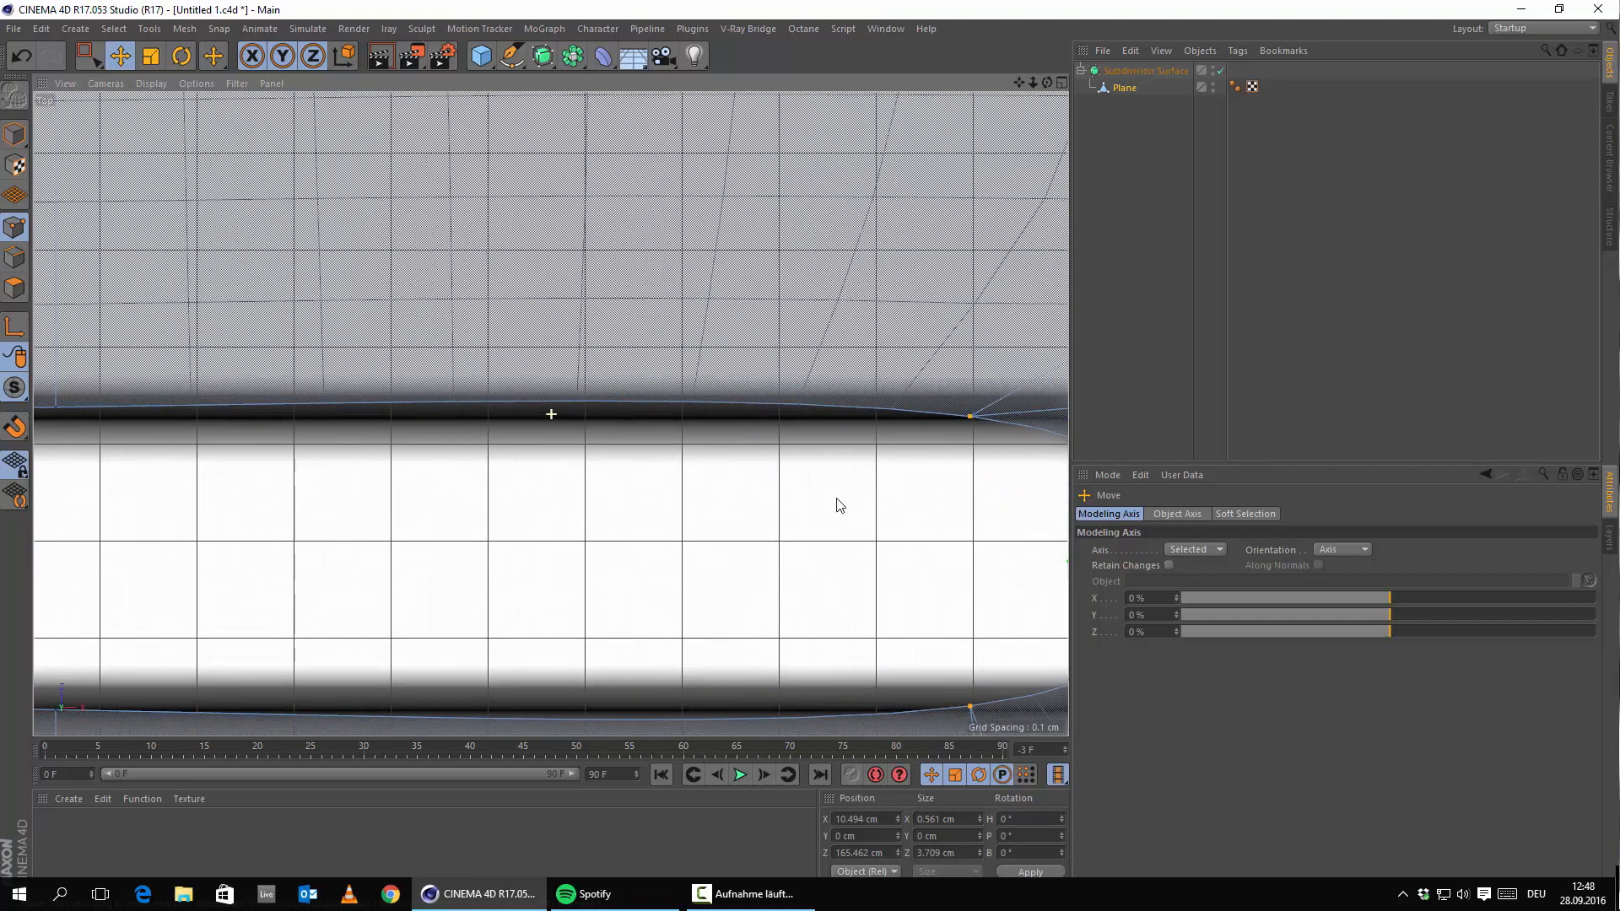
pyautogui.scroll(-5, 673, 495)
pyautogui.keyDown('alt'); pyautogui.moveTo(211, 380); pyautogui.dragTo(715, 435, button='middle'); pyautogui.keyUp('alt')
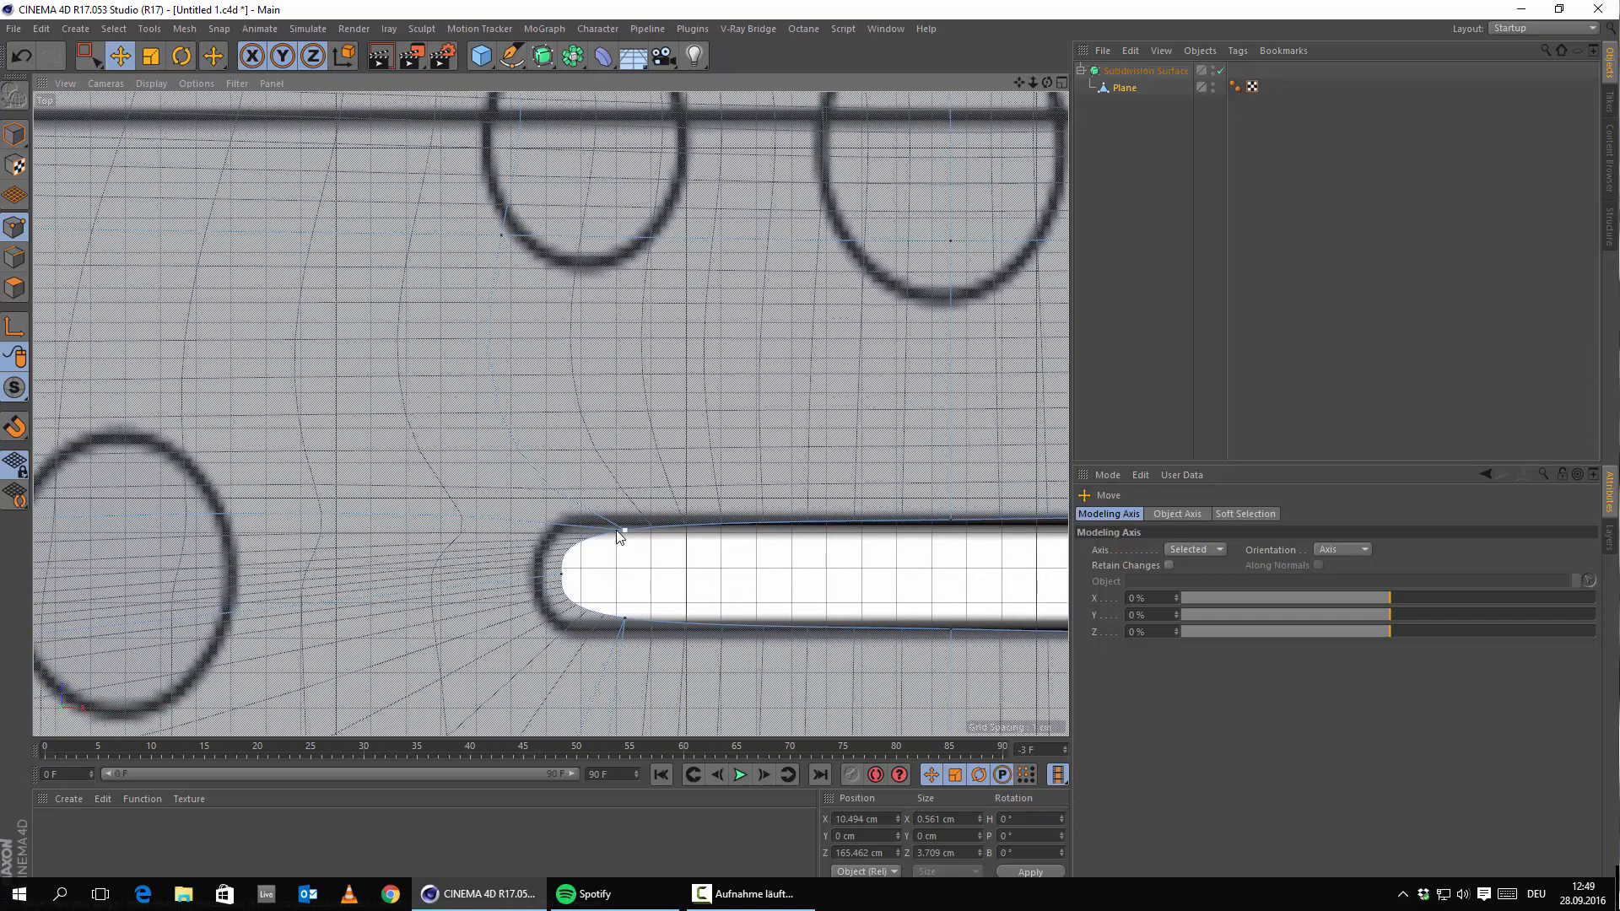
pyautogui.click(619, 534)
pyautogui.click(560, 579)
pyautogui.moveTo(688, 579)
pyautogui.mouseDown()
pyautogui.moveTo(656, 579)
pyautogui.moveTo(672, 576)
pyautogui.mouseUp()
pyautogui.click(622, 530)
pyautogui.keyDown('shift'); pyautogui.click(622, 618); pyautogui.keyUp('shift')
pyautogui.keyDown('shift'); pyautogui.click(551, 575); pyautogui.keyUp('shift')
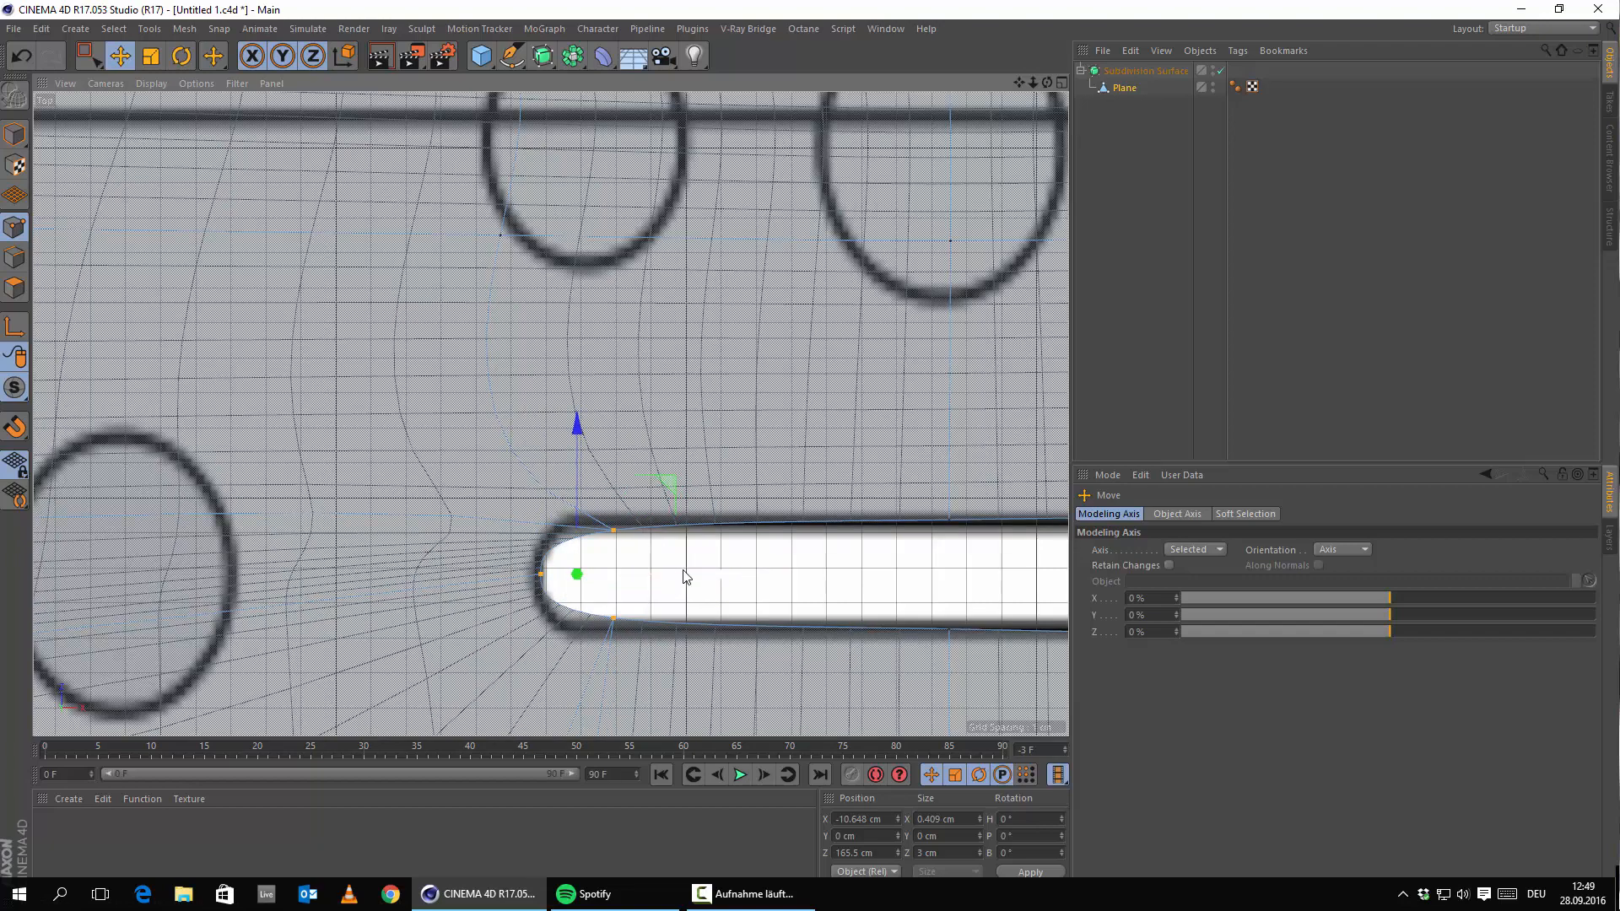
pyautogui.scroll(-5, 819, 480)
pyautogui.keyDown('alt'); pyautogui.moveTo(881, 482); pyautogui.dragTo(605, 521, button='middle'); pyautogui.keyUp('alt')
pyautogui.scroll(4, 607, 528)
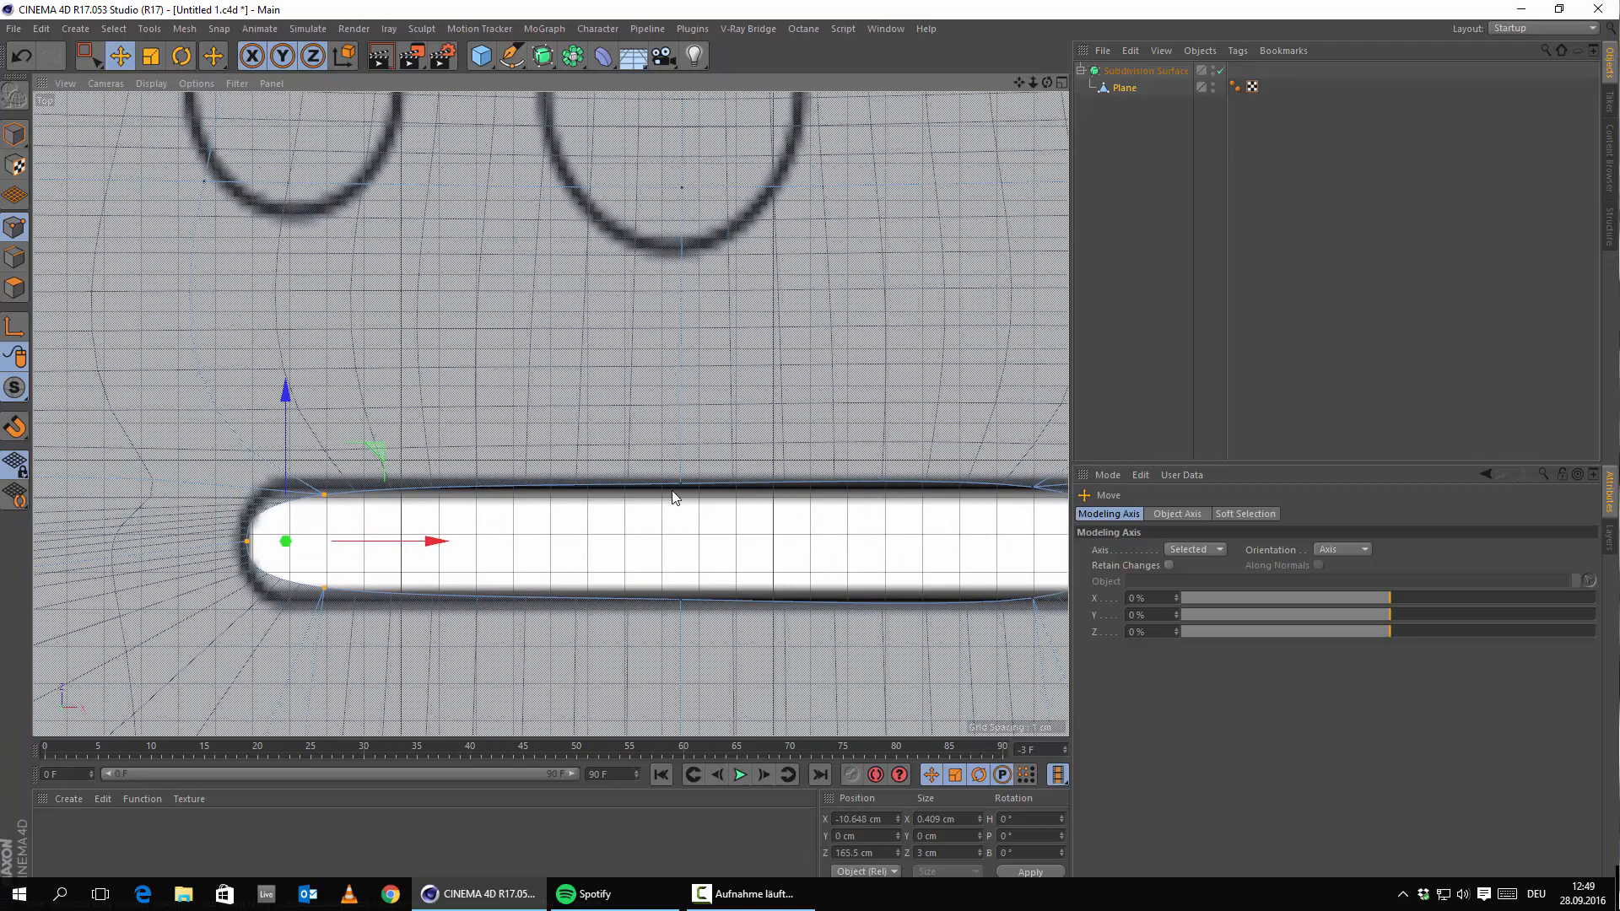
pyautogui.rightClick(484, 432)
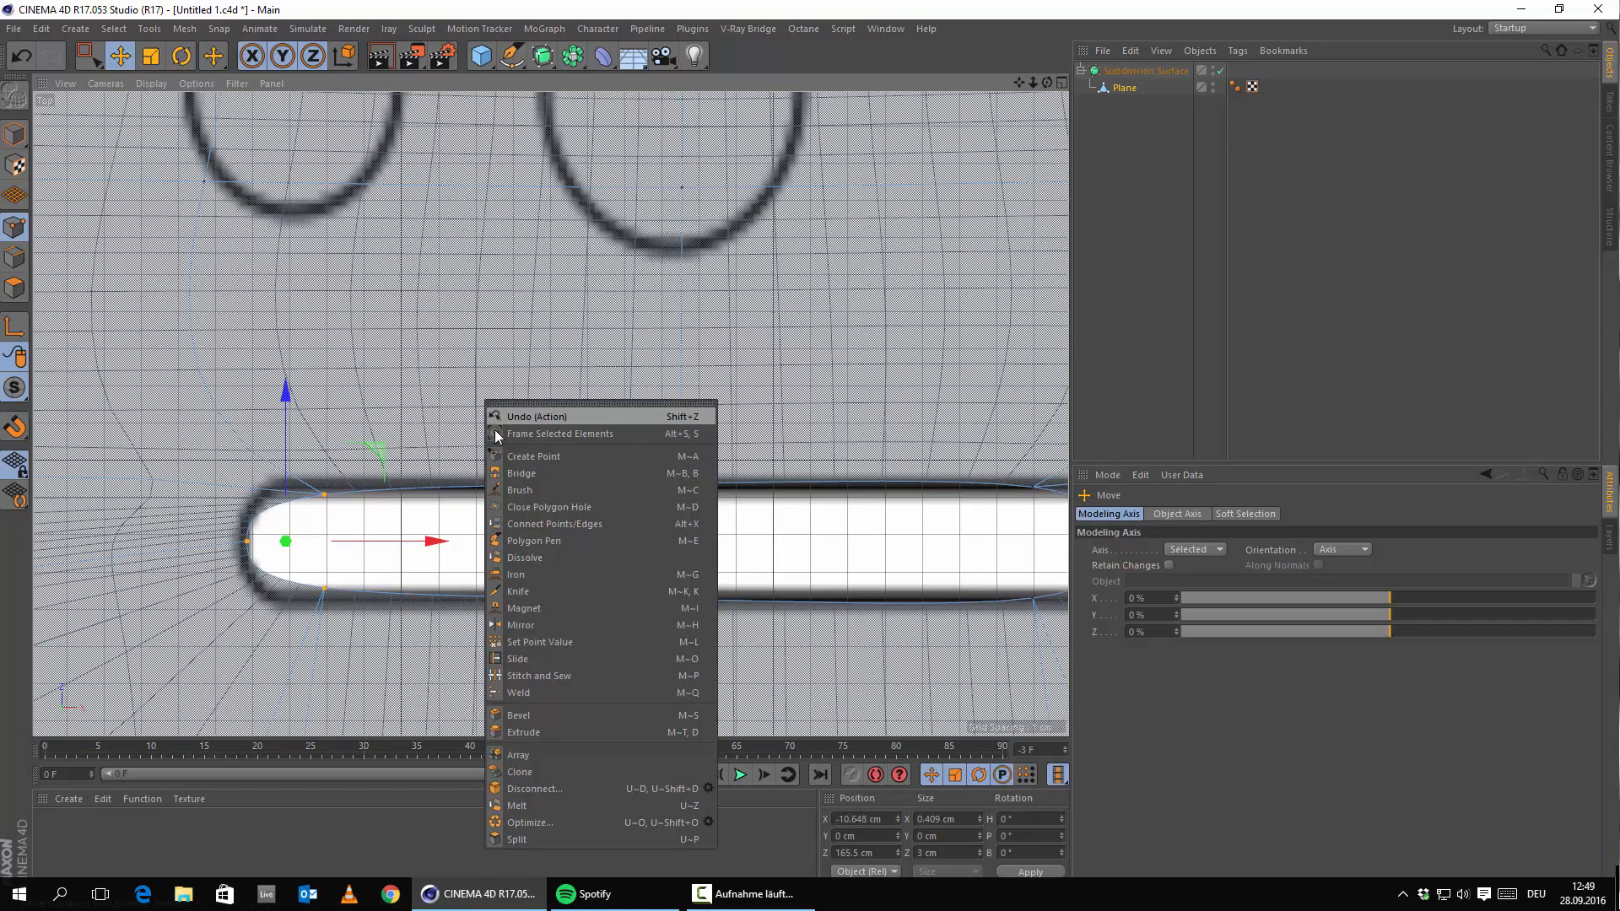
# Using the Knife in Loop mode, cut loops above and below the slot's left end, then its right end.
pyautogui.click(532, 593)
pyautogui.scroll(3, 456, 639)
pyautogui.scroll(-5, 425, 572)
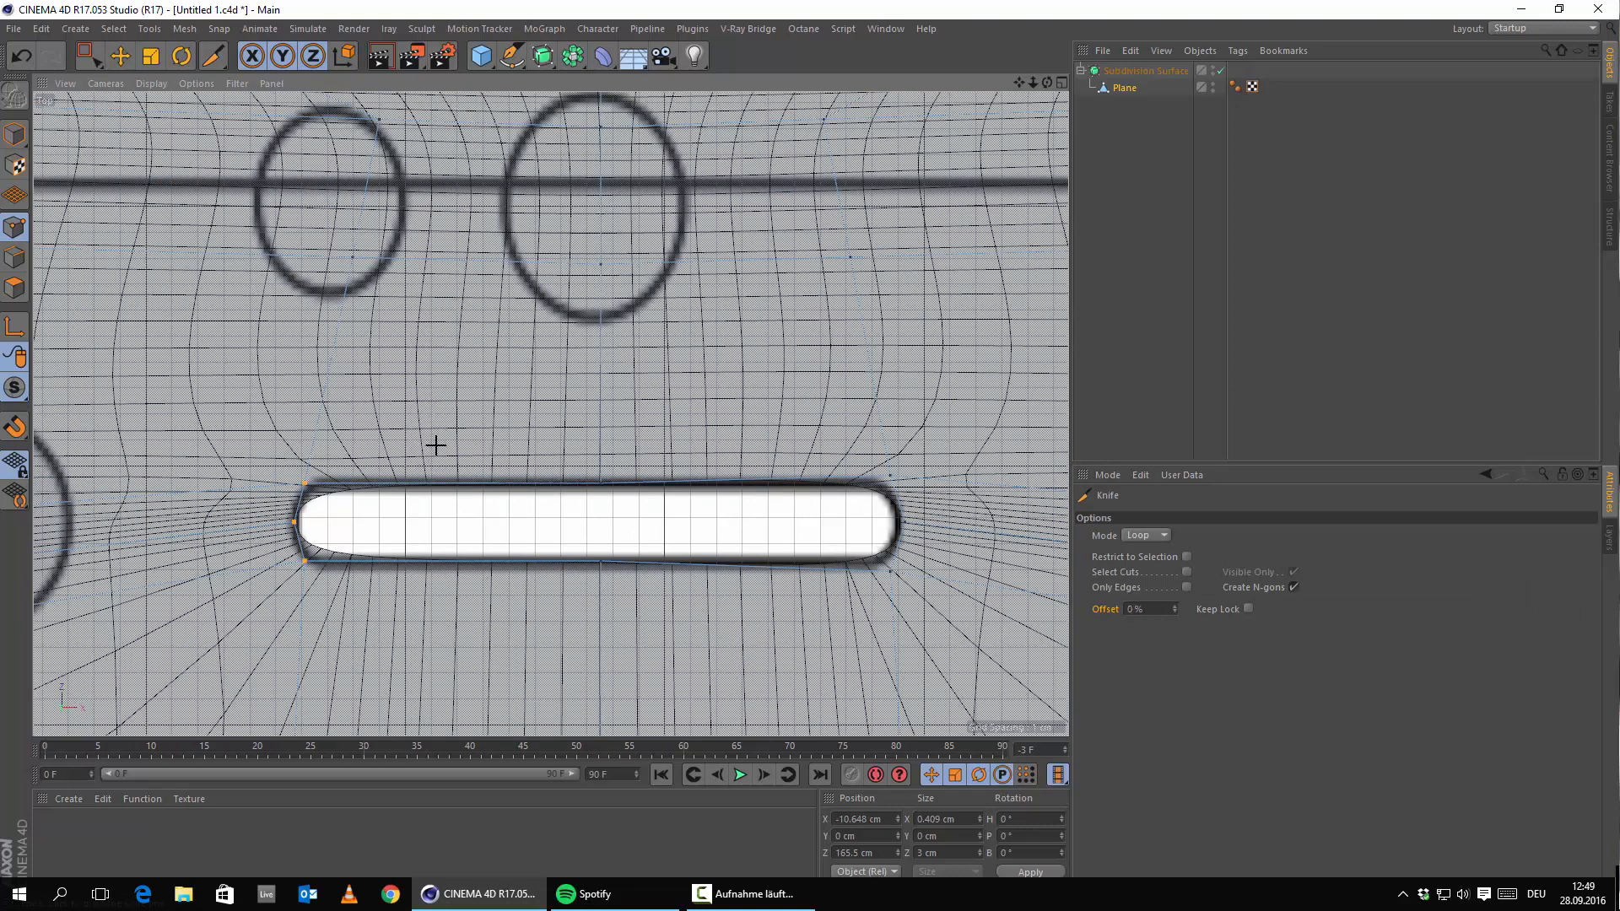
pyautogui.scroll(-3, 460, 441)
pyautogui.keyDown('alt'); pyautogui.moveTo(466, 439); pyautogui.dragTo(493, 456, button='middle'); pyautogui.keyUp('alt')
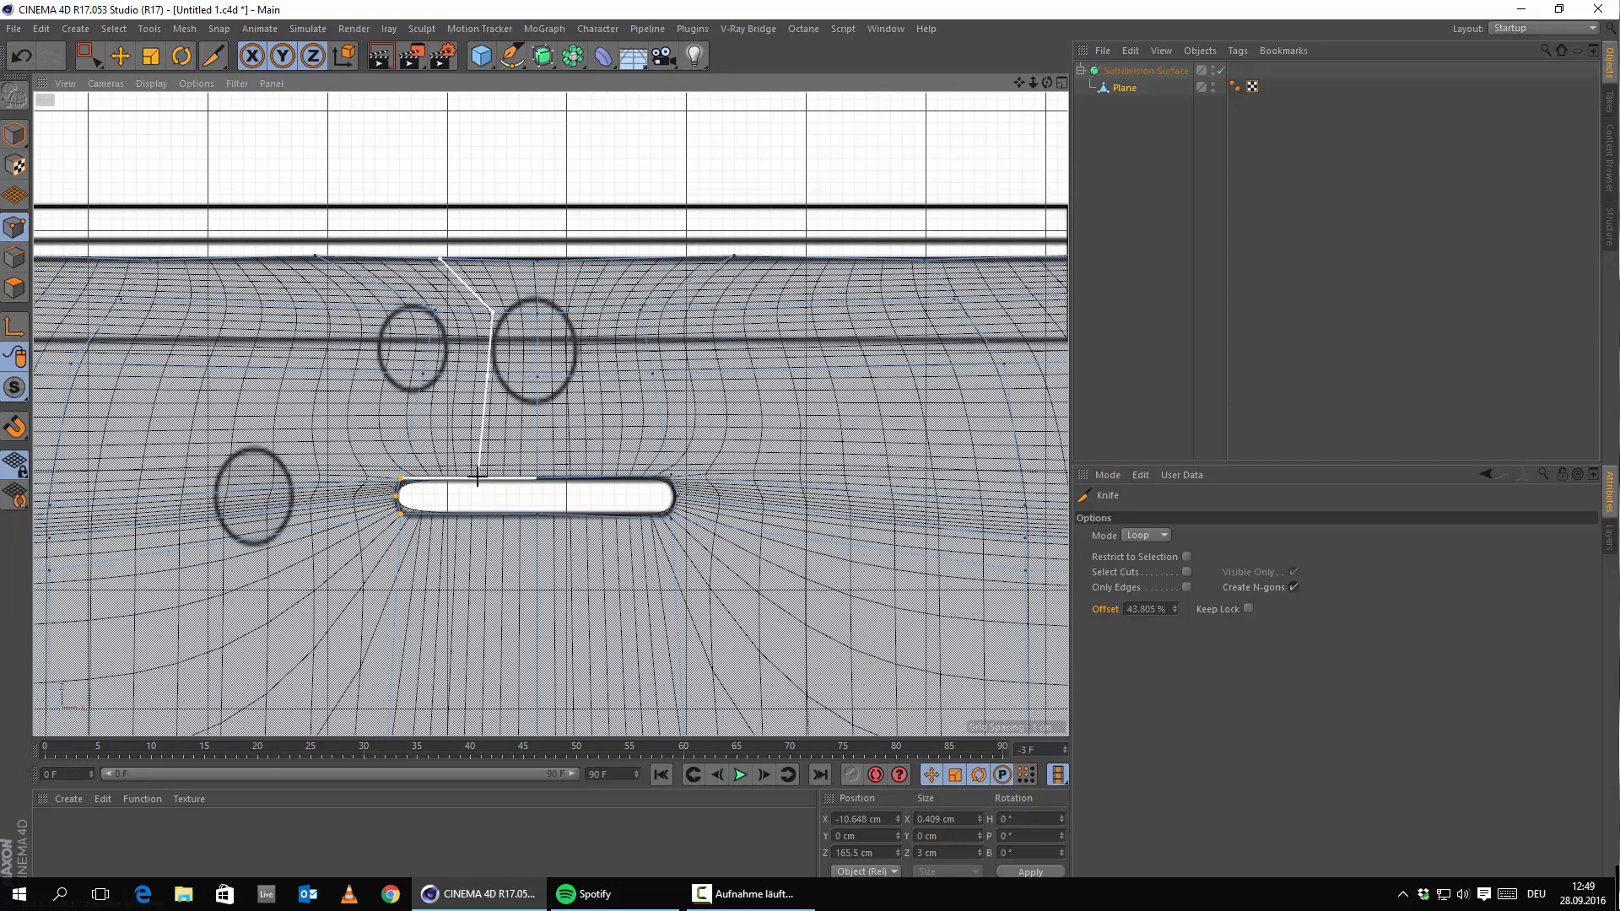
pyautogui.click(471, 476)
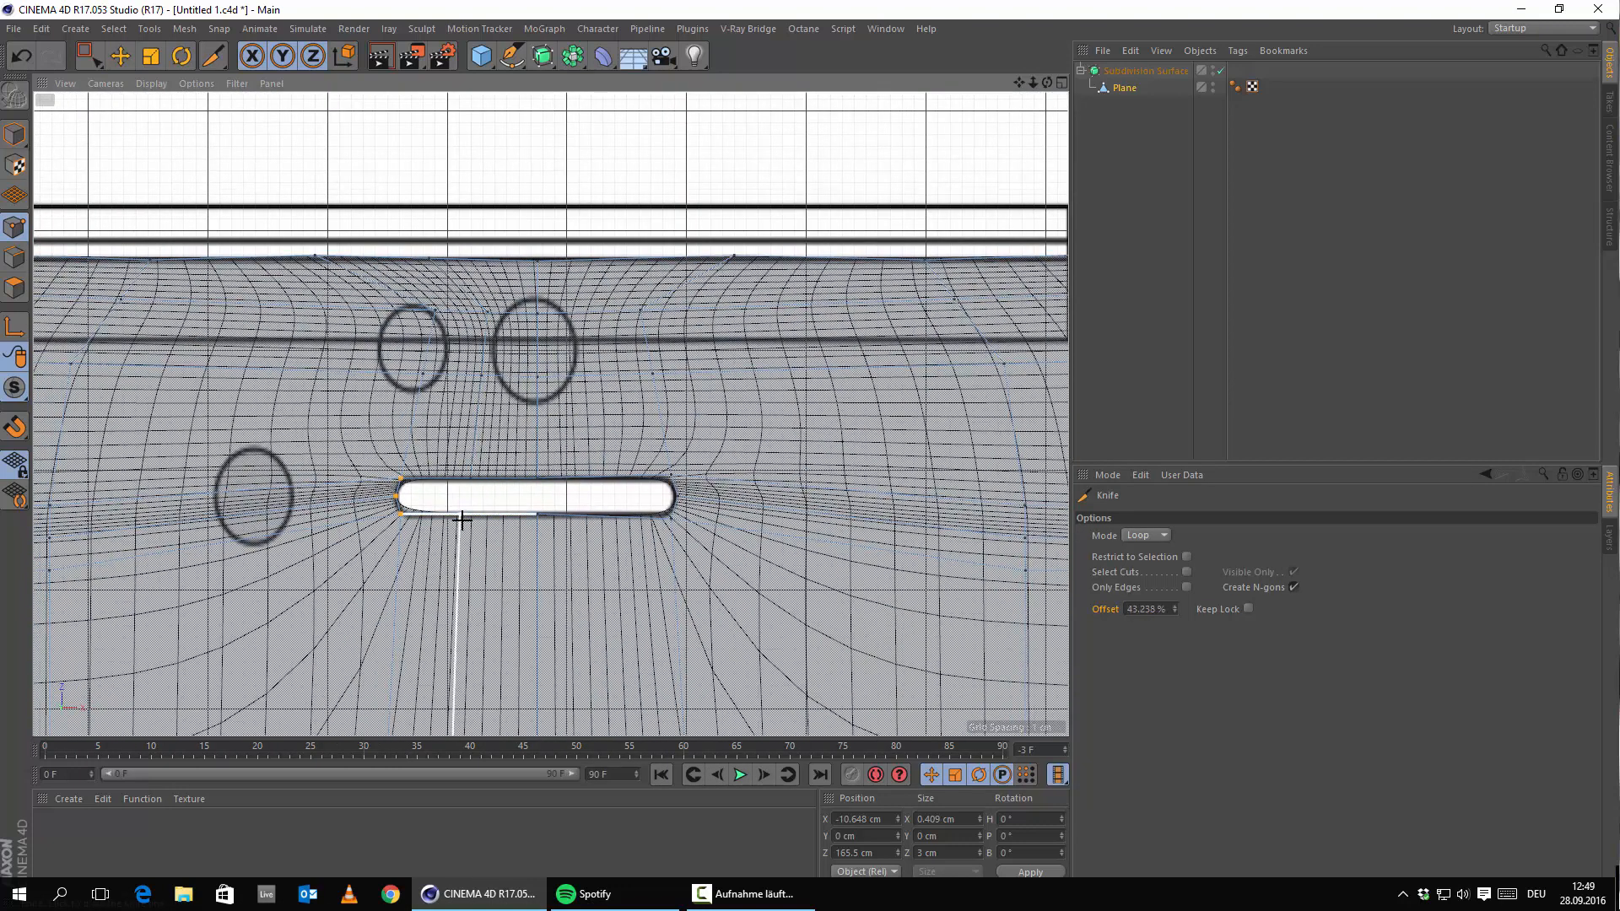
pyautogui.click(470, 520)
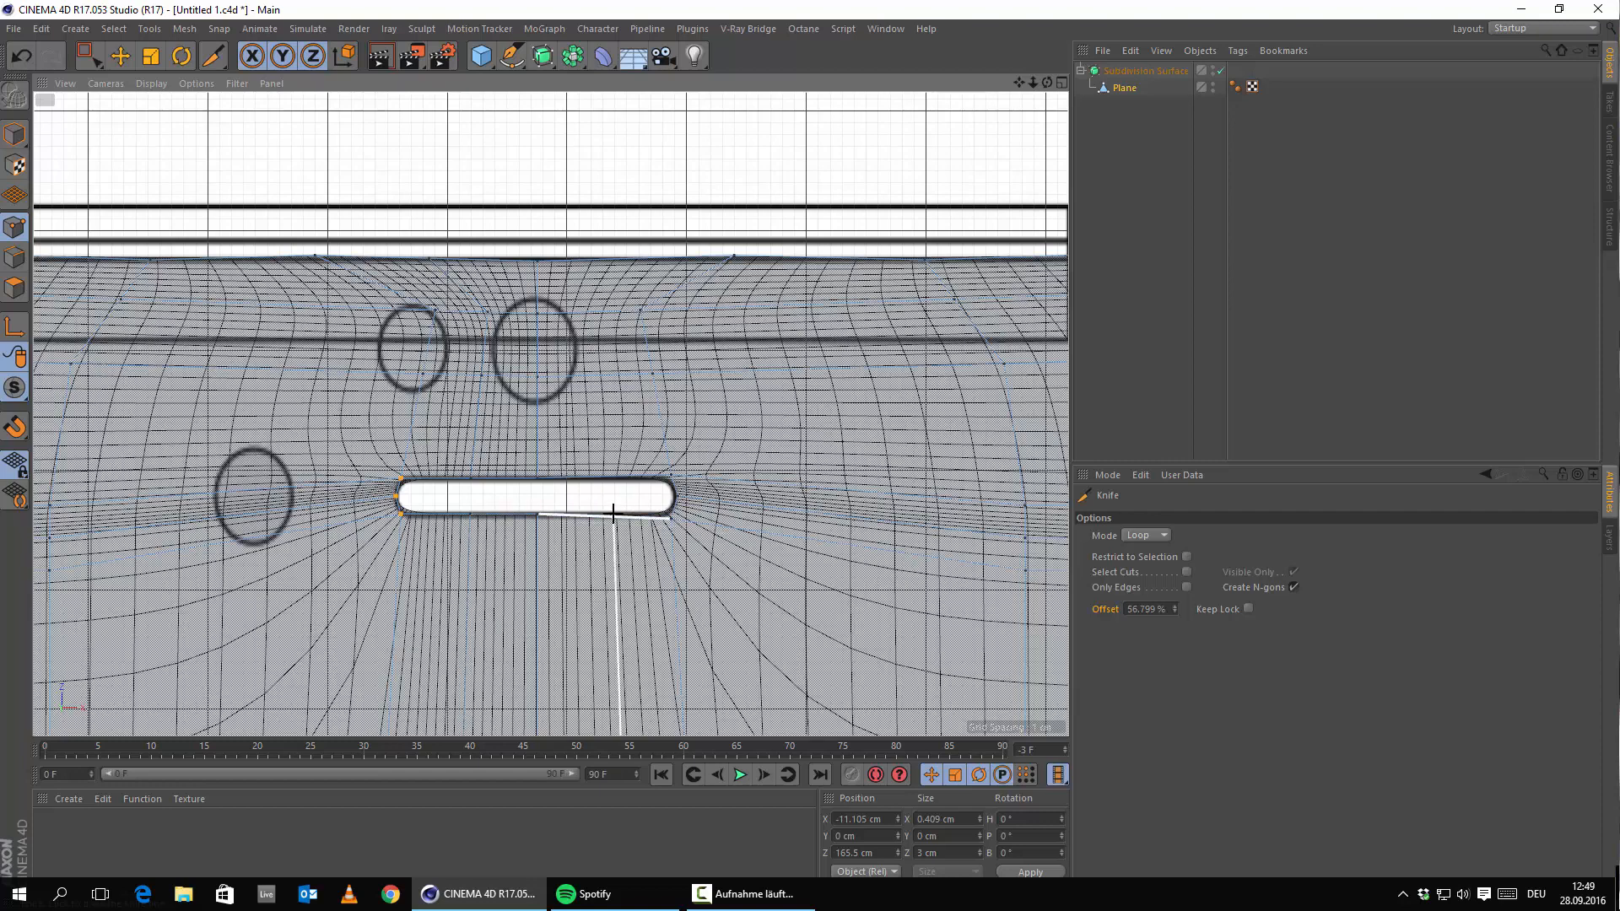
pyautogui.click(613, 513)
pyautogui.click(607, 475)
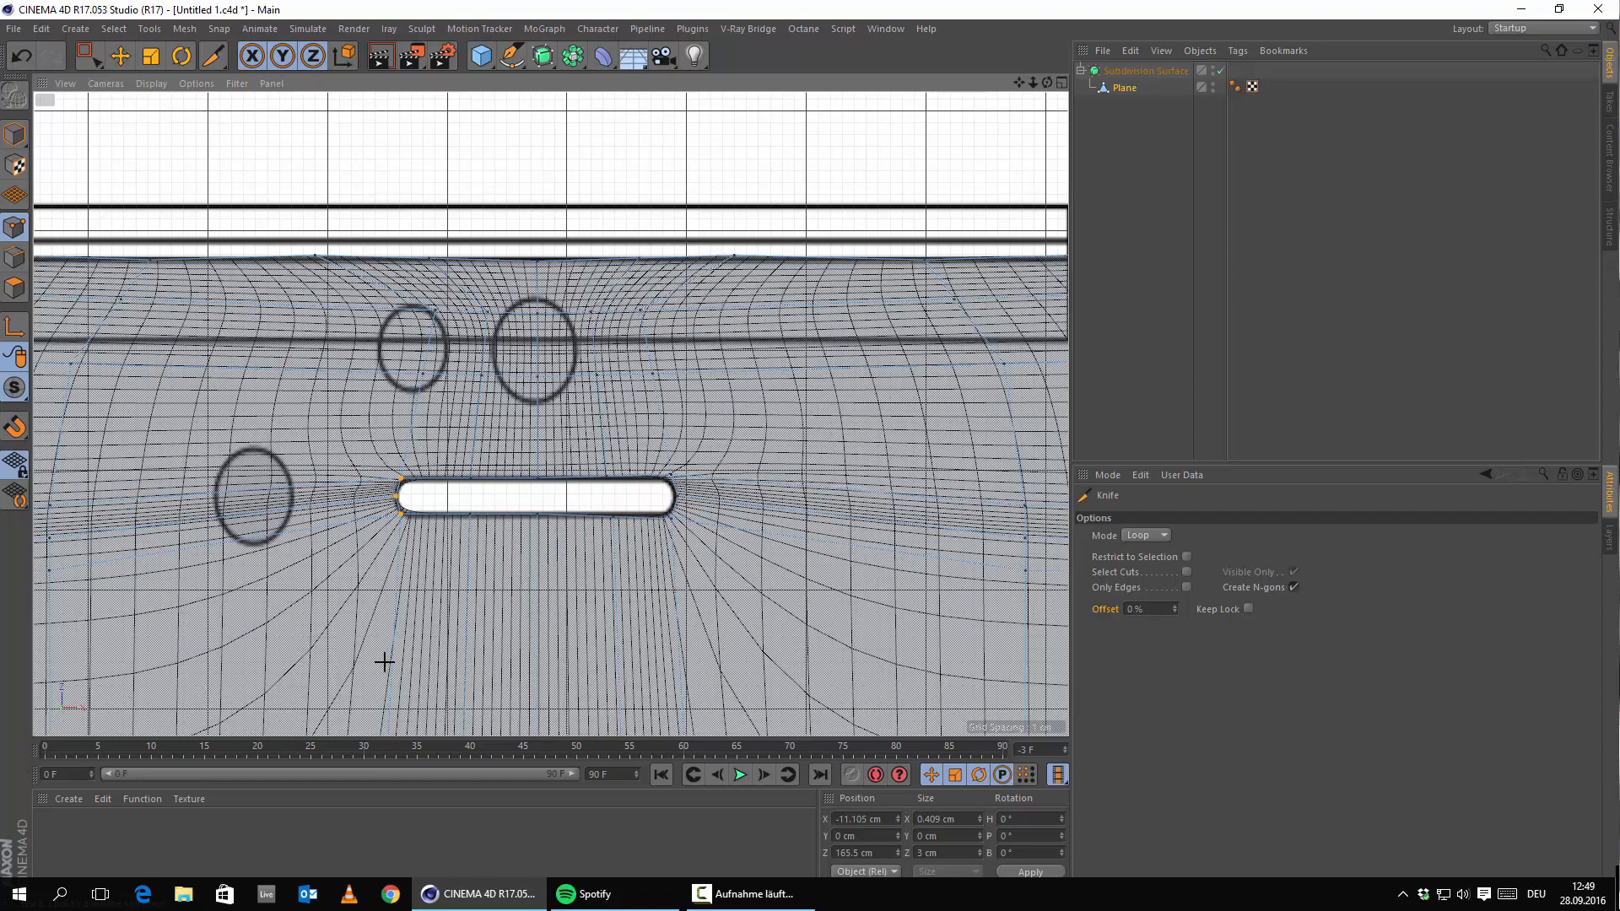
pyautogui.scroll(4, 492, 470)
pyautogui.keyDown('alt'); pyautogui.moveTo(407, 479); pyautogui.dragTo(553, 500, button='middle'); pyautogui.keyUp('alt')
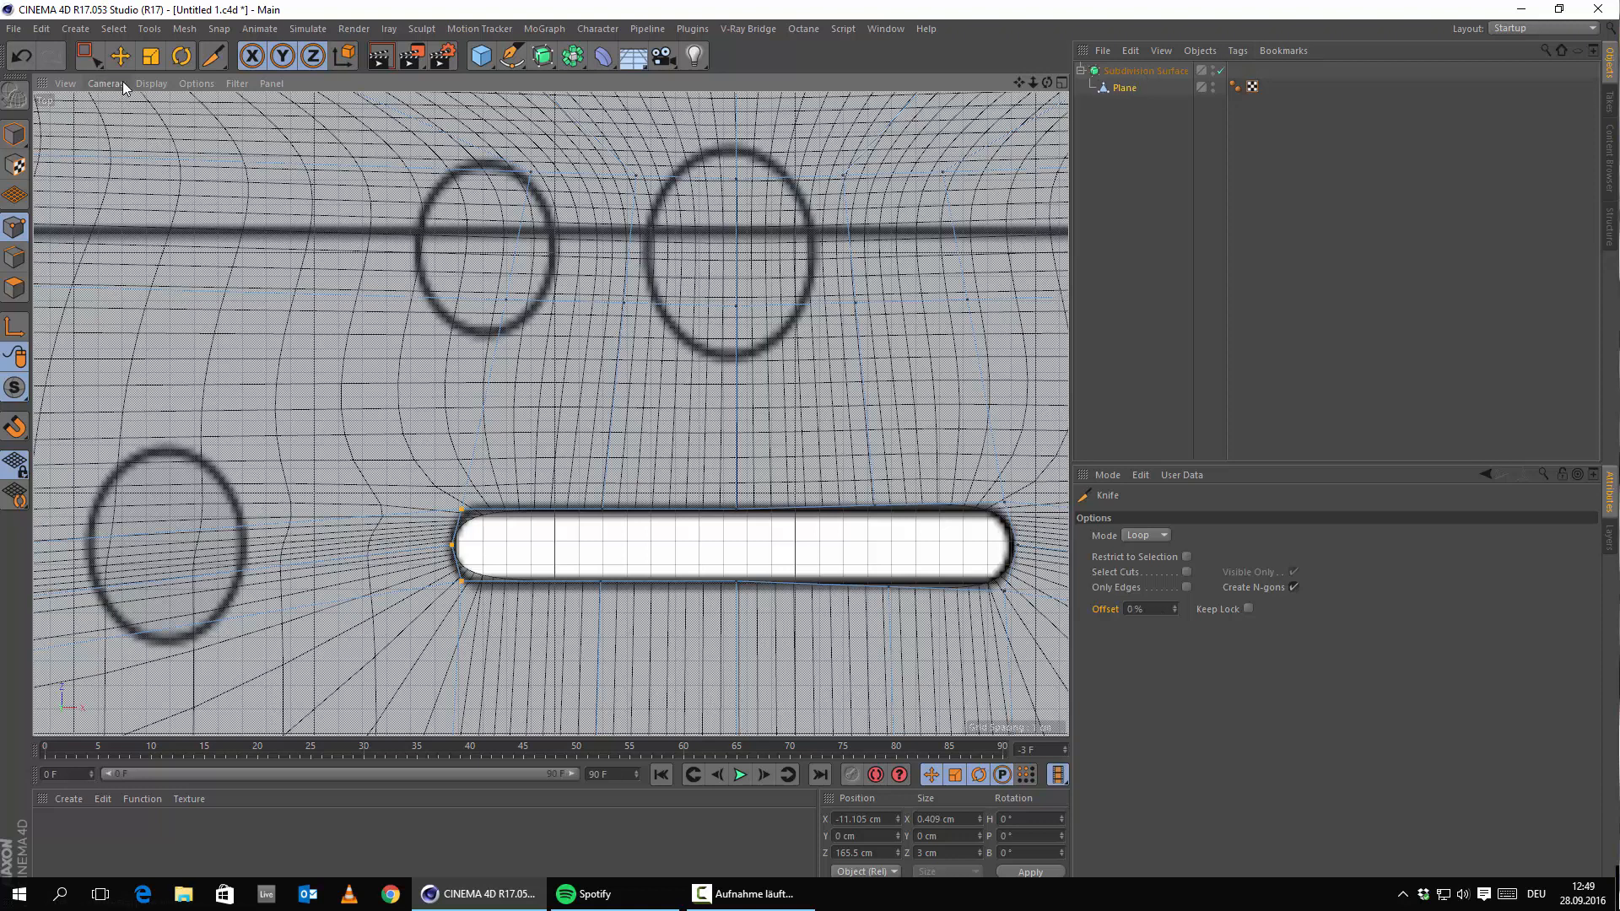
# Slide the new top and bottom edges near the slot's left end in toward that end.
pyautogui.press('e')
pyautogui.scroll(4, 621, 475)
pyautogui.keyDown('alt'); pyautogui.moveTo(486, 497); pyautogui.dragTo(745, 411, button='middle'); pyautogui.keyUp('alt')
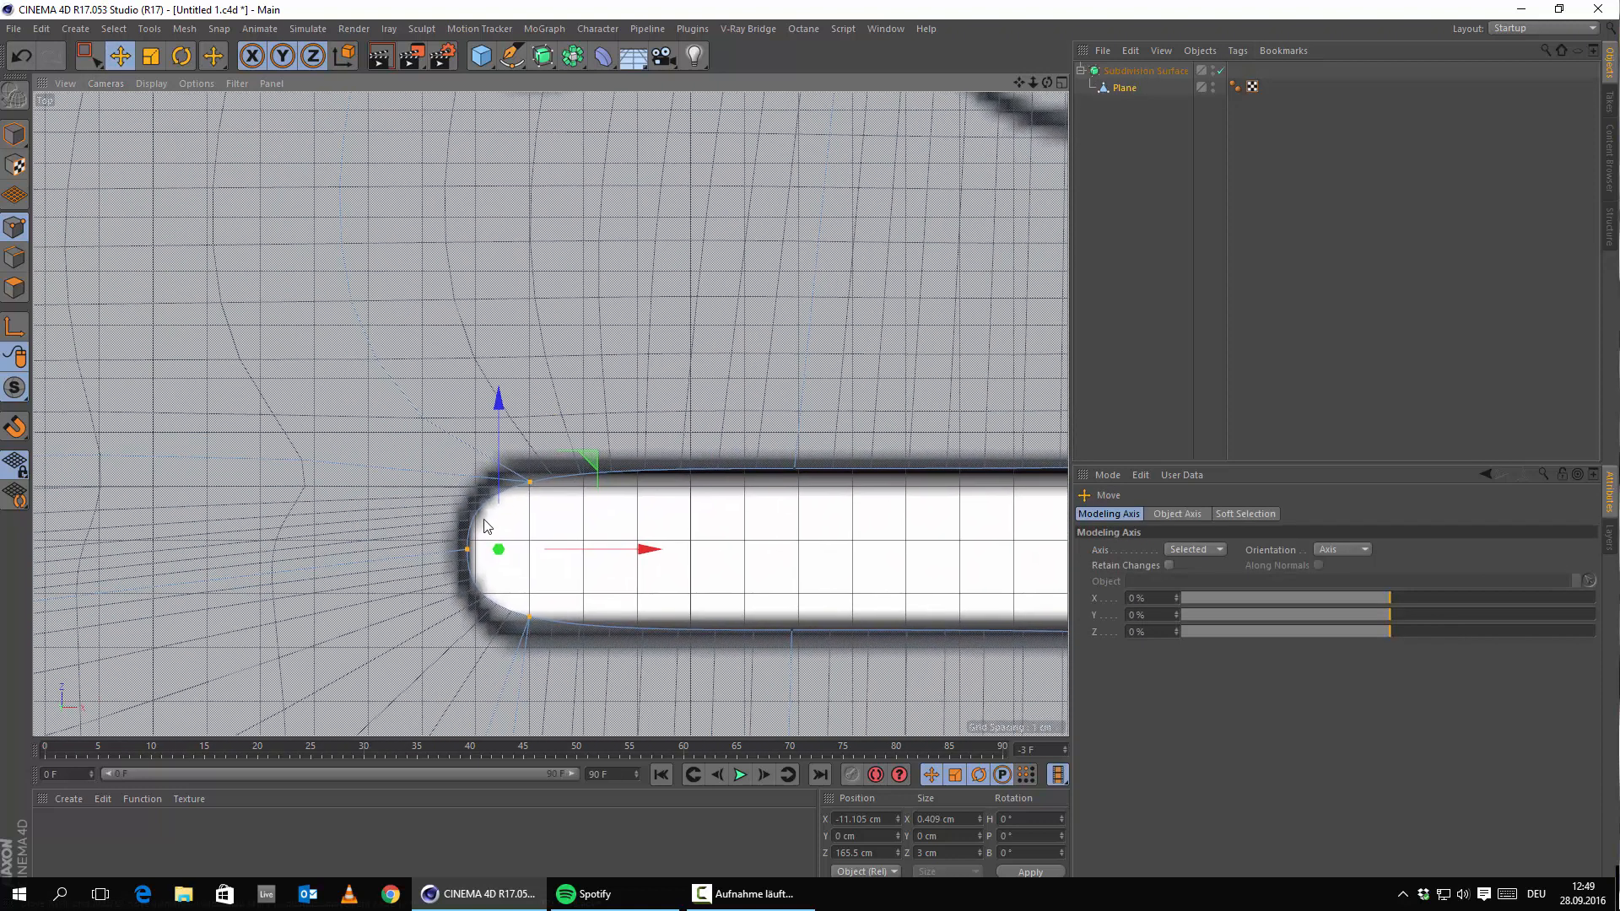
pyautogui.click(792, 467)
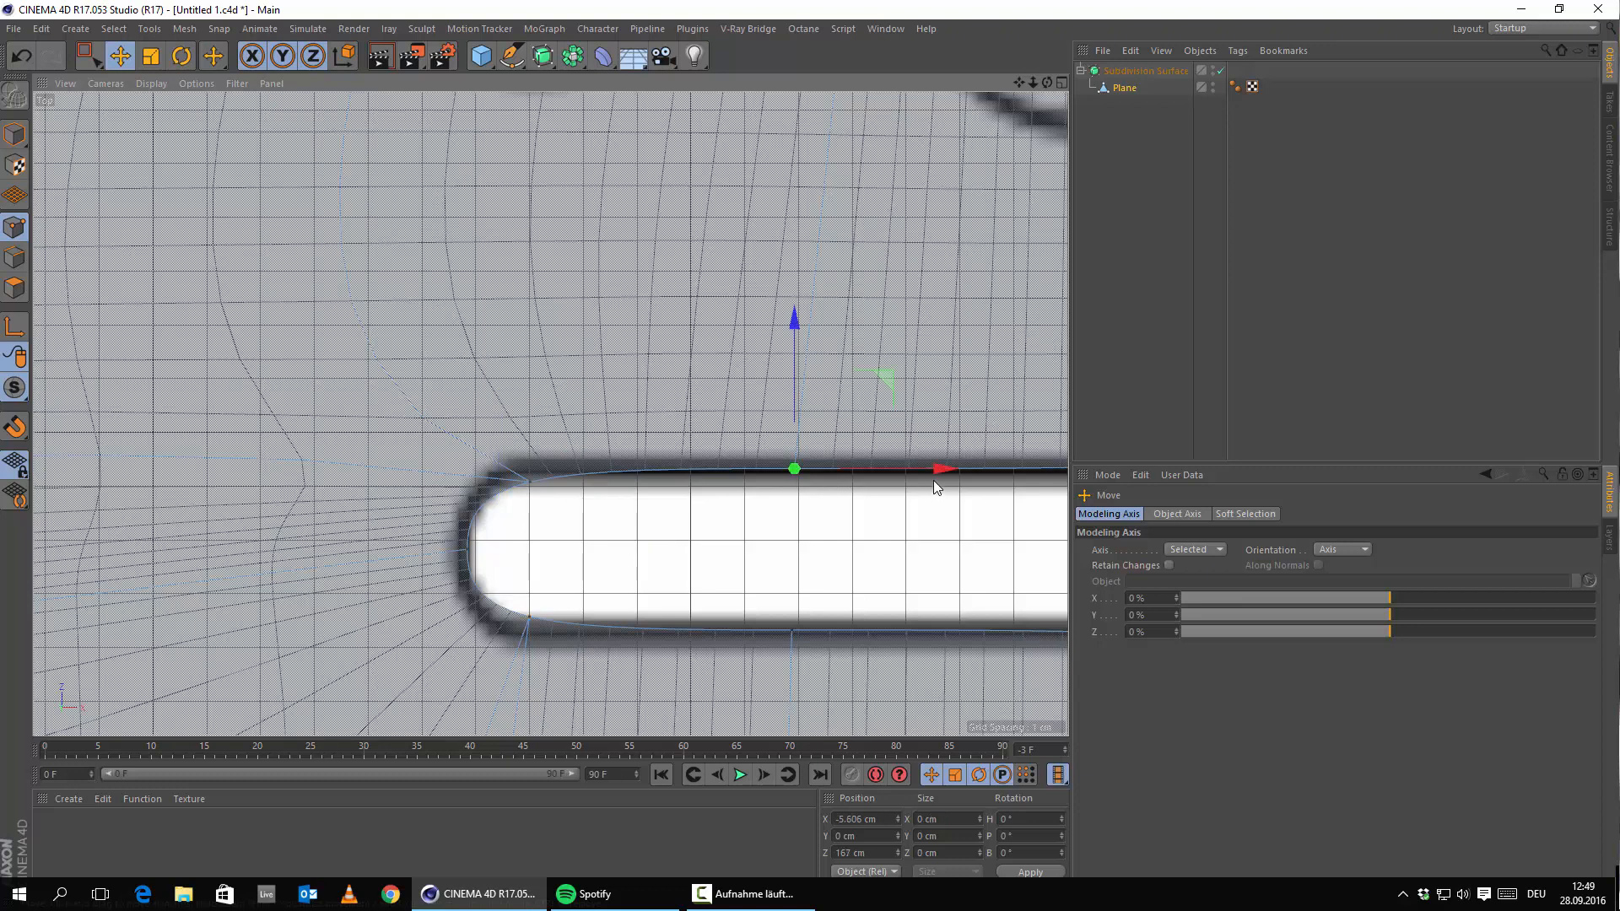
pyautogui.moveTo(913, 473); pyautogui.dragTo(789, 483)
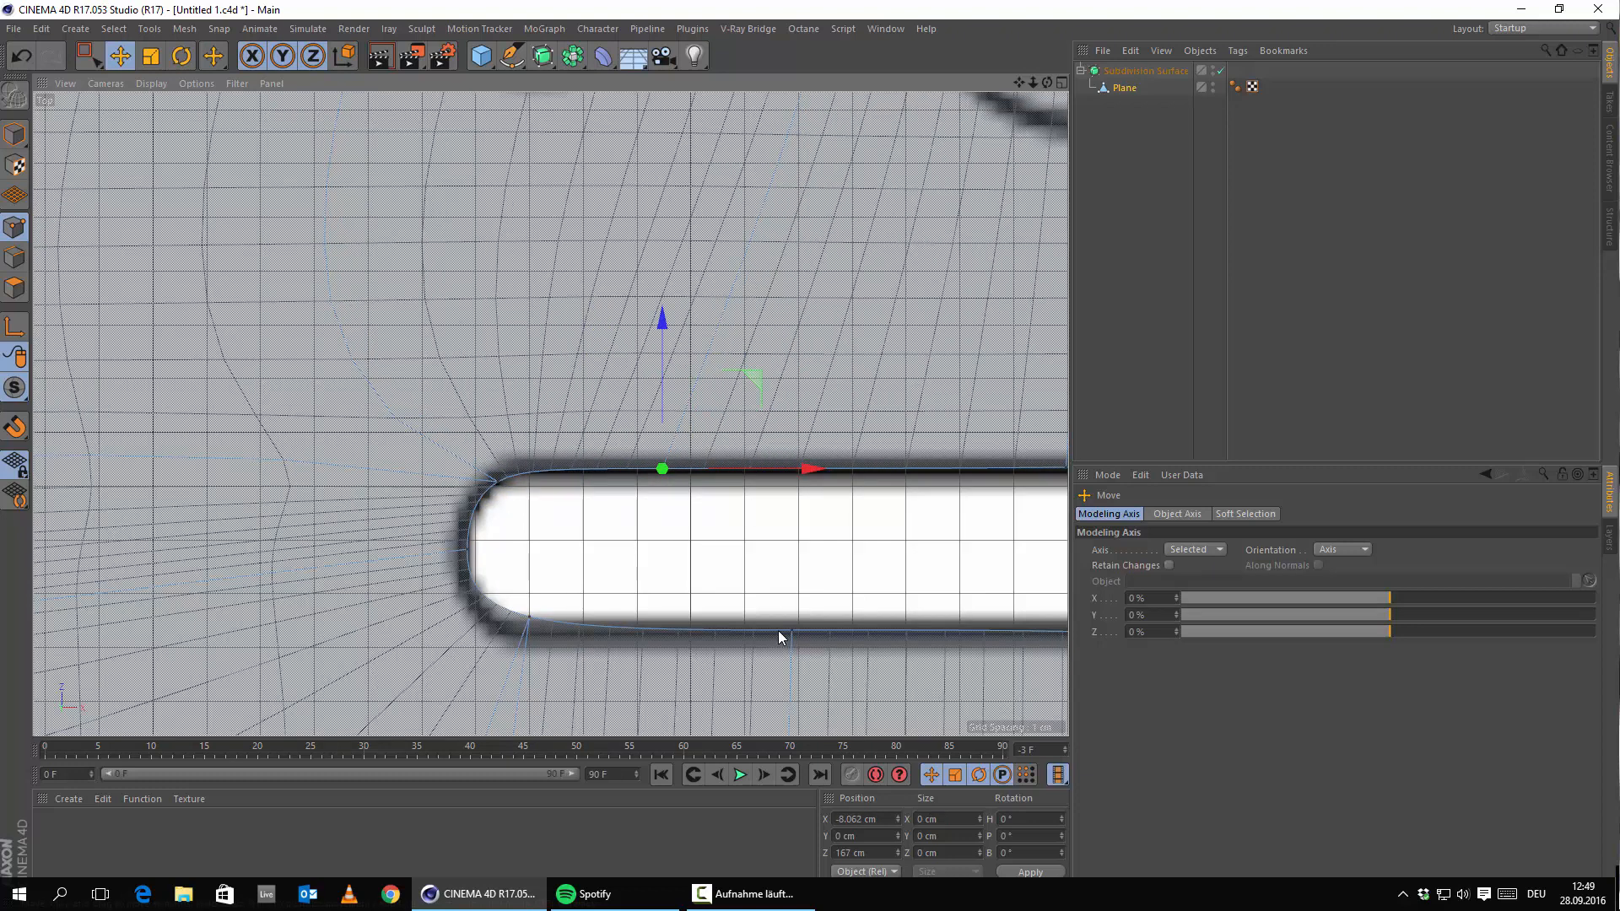
pyautogui.click(818, 633)
pyautogui.moveTo(860, 629); pyautogui.dragTo(745, 626)
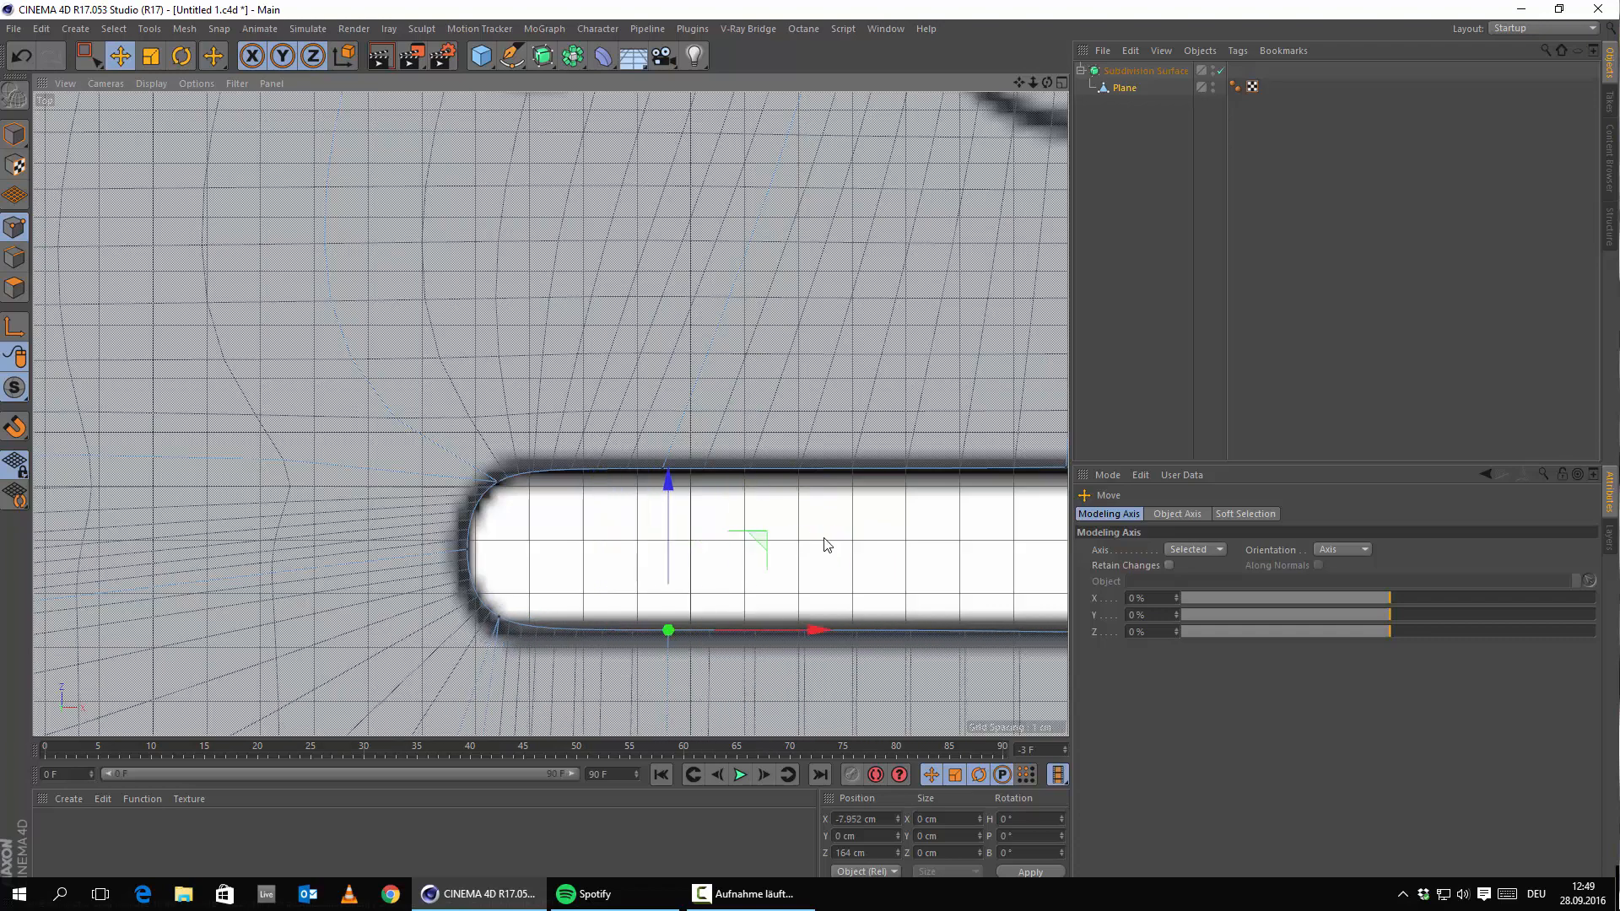
# Slide the new top and bottom edges near the slot's right end in toward that end.
pyautogui.scroll(-5, 850, 516)
pyautogui.scroll(-1, 923, 485)
pyautogui.keyDown('alt'); pyautogui.moveTo(923, 485); pyautogui.dragTo(656, 491, button='middle'); pyautogui.keyUp('alt')
pyautogui.scroll(3, 655, 481)
pyautogui.click(580, 420)
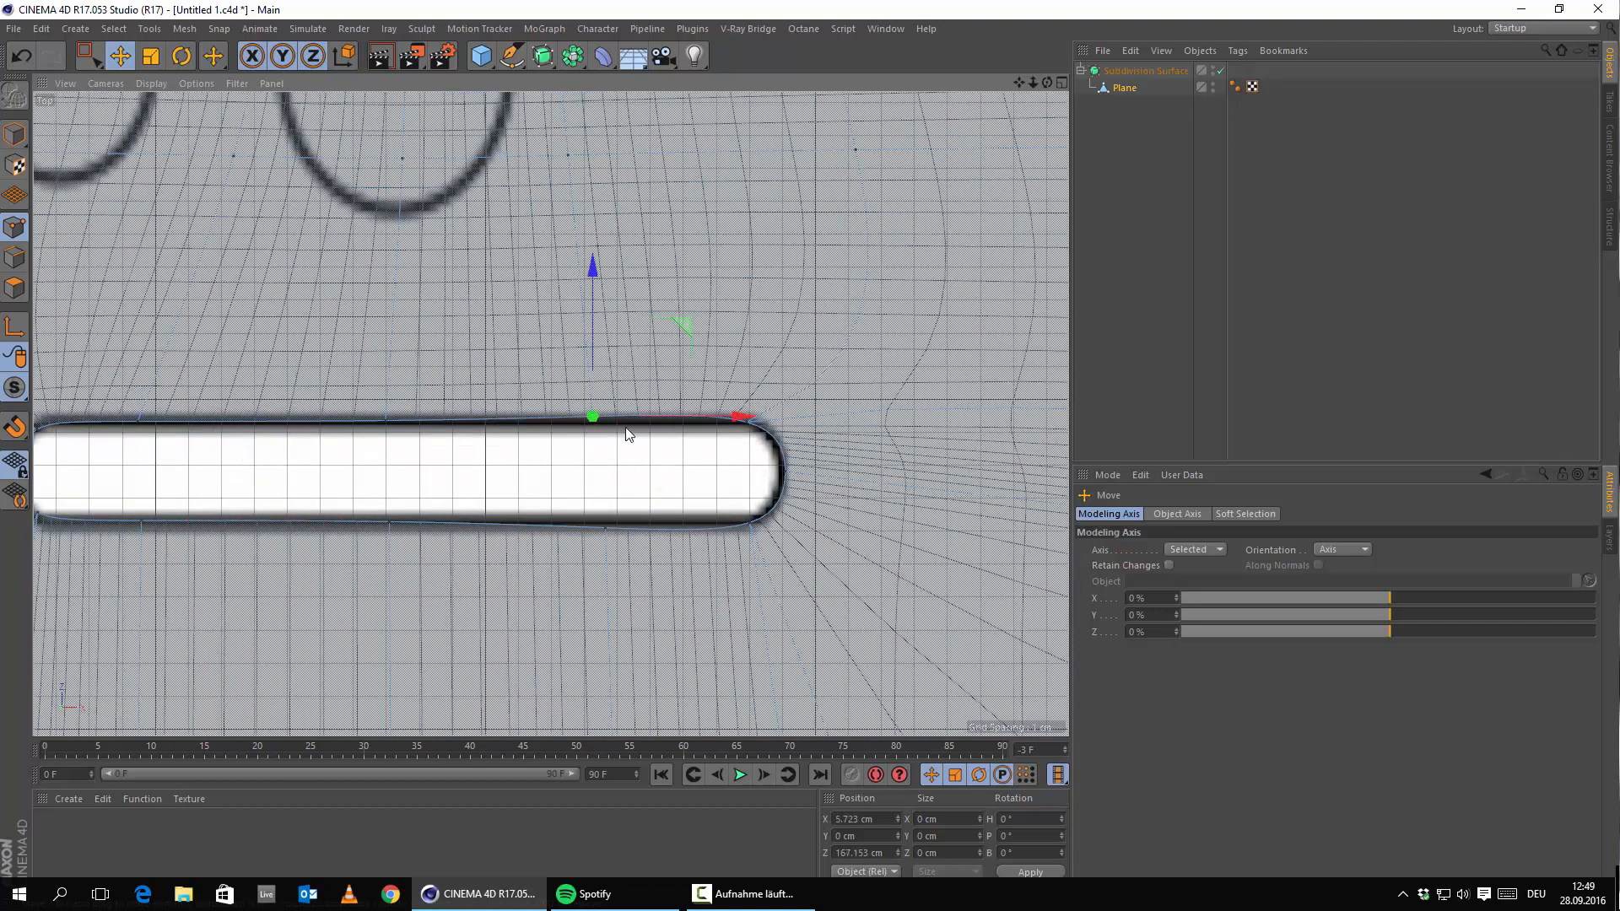
pyautogui.moveTo(692, 422); pyautogui.dragTo(741, 420)
pyautogui.click(604, 528)
pyautogui.moveTo(687, 523); pyautogui.dragTo(763, 524)
pyautogui.moveTo(661, 451); pyautogui.dragTo(662, 449)
# Tighten the slot's right corners by lifting the lower-right point and lowering the upper-right point.
pyautogui.click(761, 522)
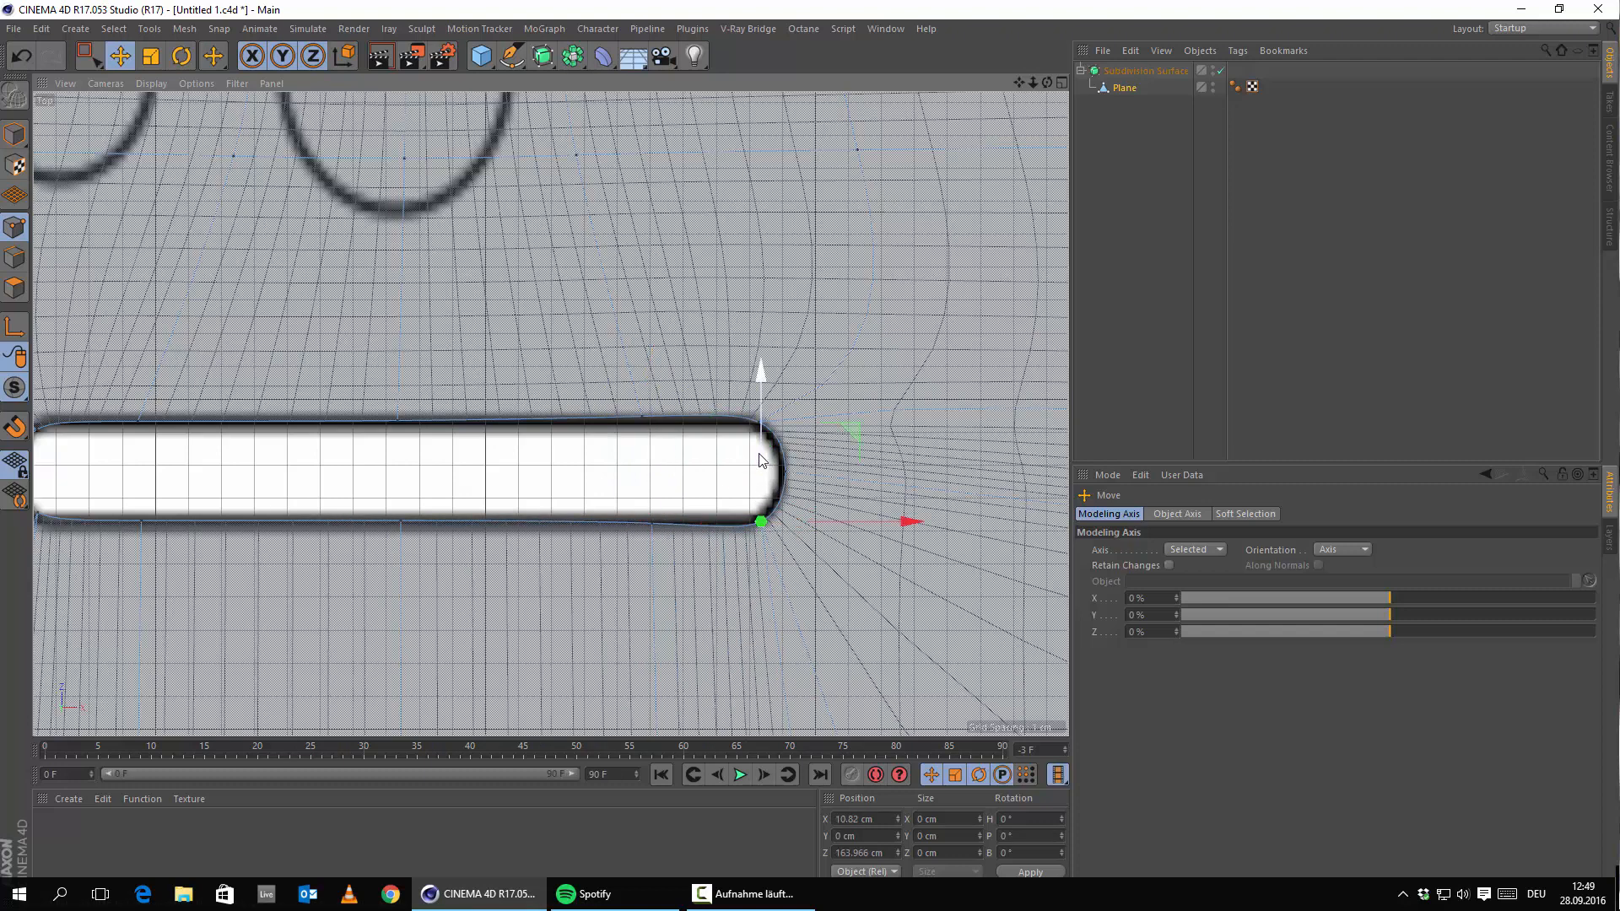
pyautogui.moveTo(761, 455); pyautogui.dragTo(759, 450)
pyautogui.click(746, 430)
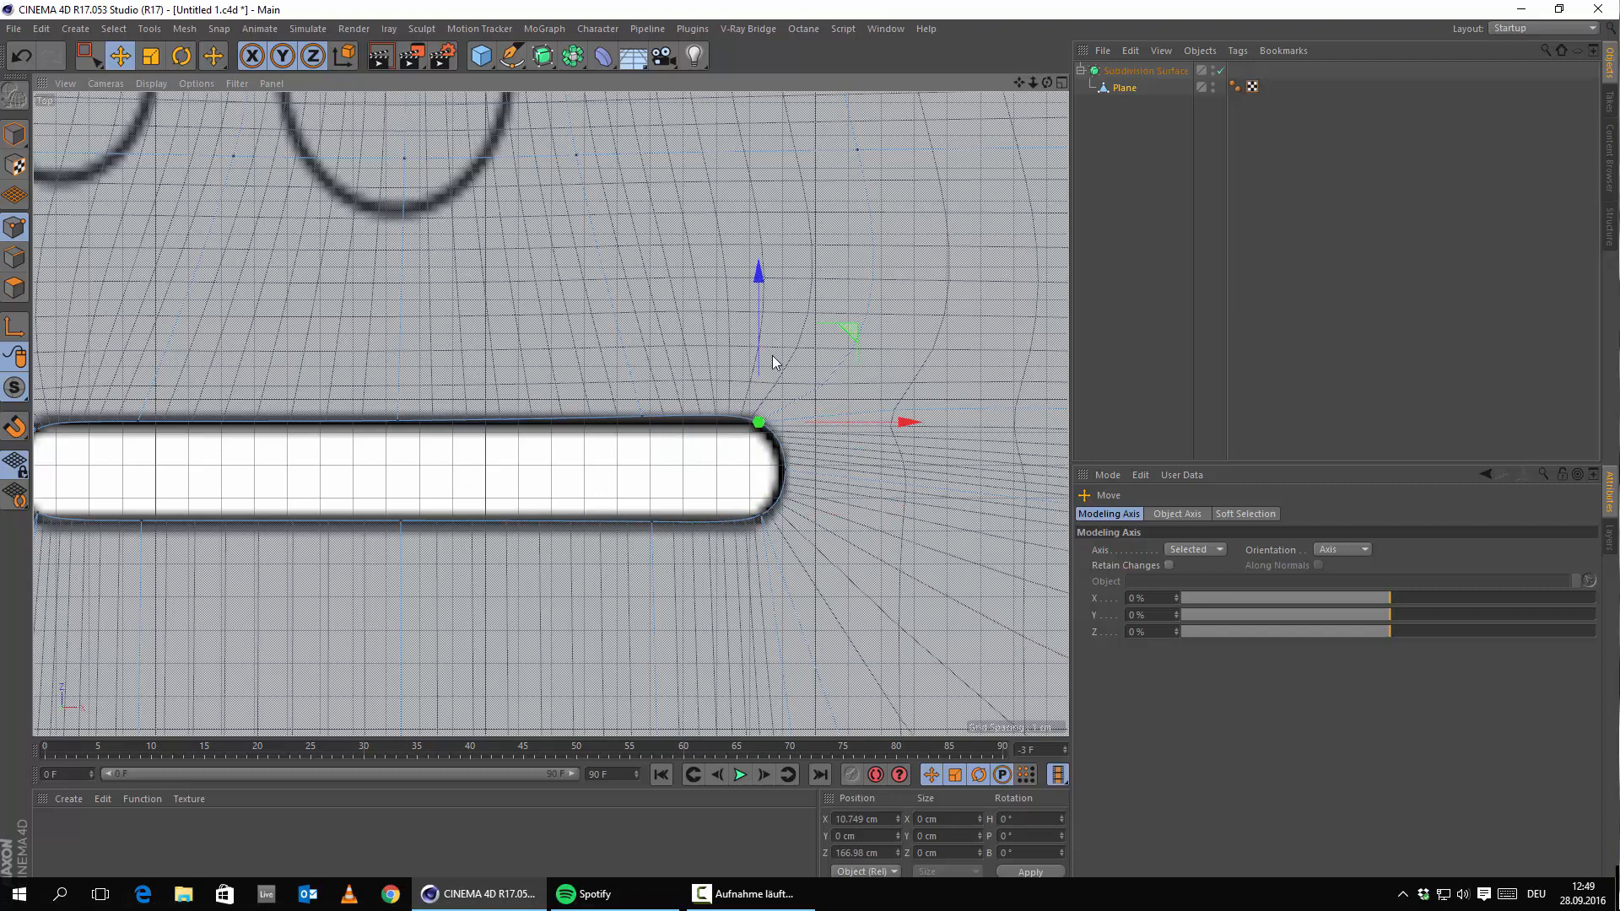
pyautogui.moveTo(761, 351); pyautogui.dragTo(761, 357)
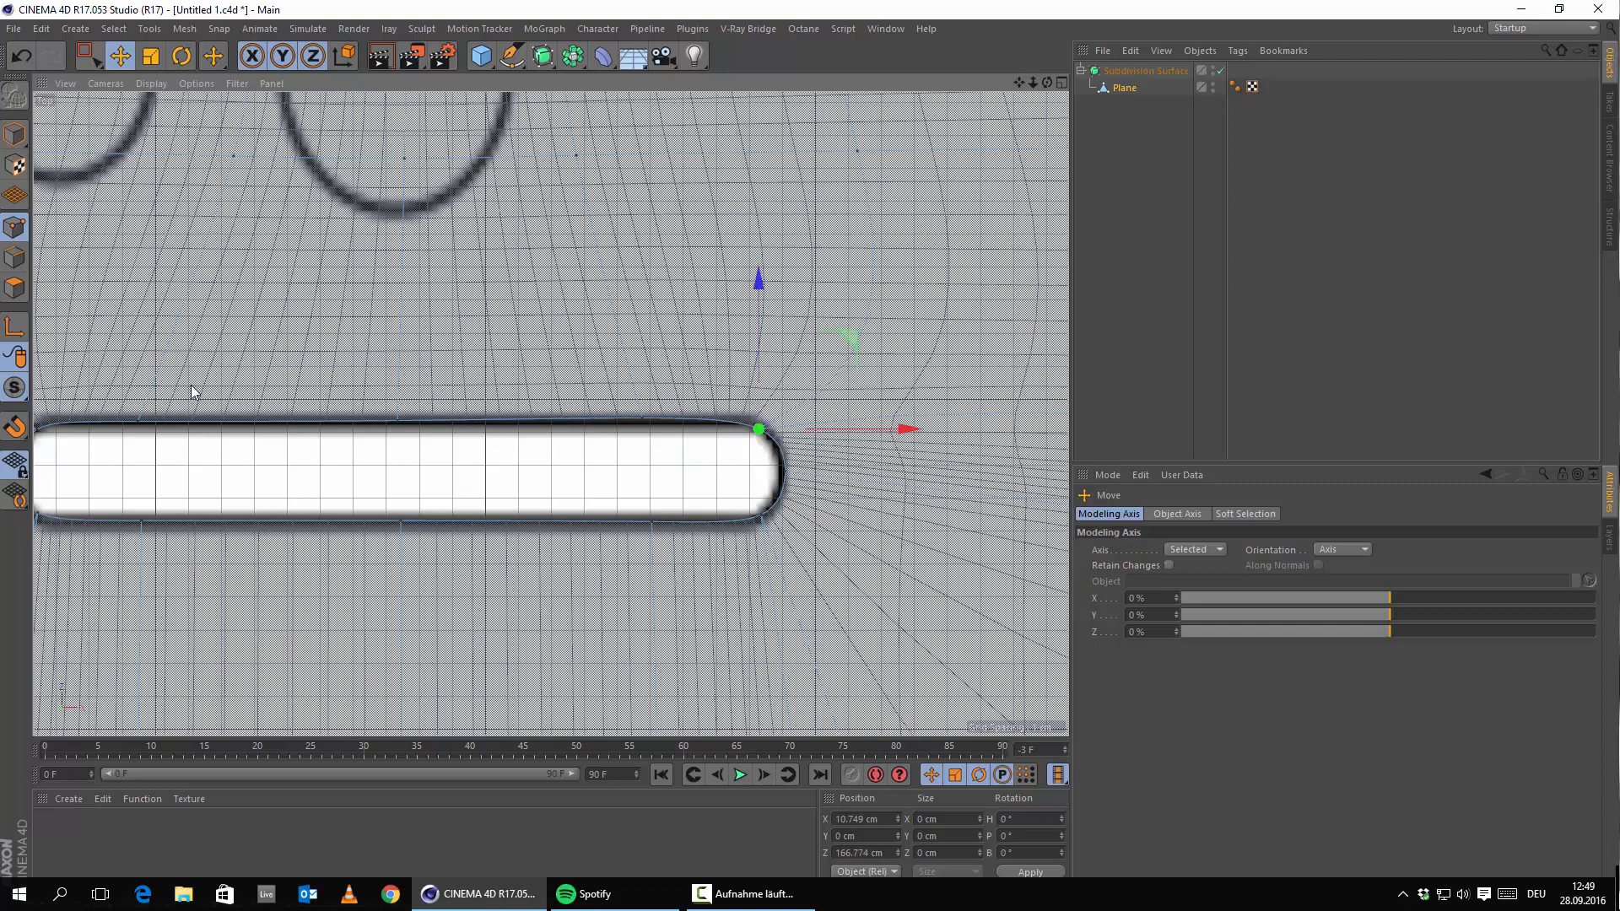
# Nudge the slot's upper-left corner point and a top-edge point to smooth the left end.
pyautogui.keyDown('alt'); pyautogui.moveTo(177, 383); pyautogui.dragTo(706, 463, button='middle'); pyautogui.keyUp('alt')
pyautogui.click(565, 511)
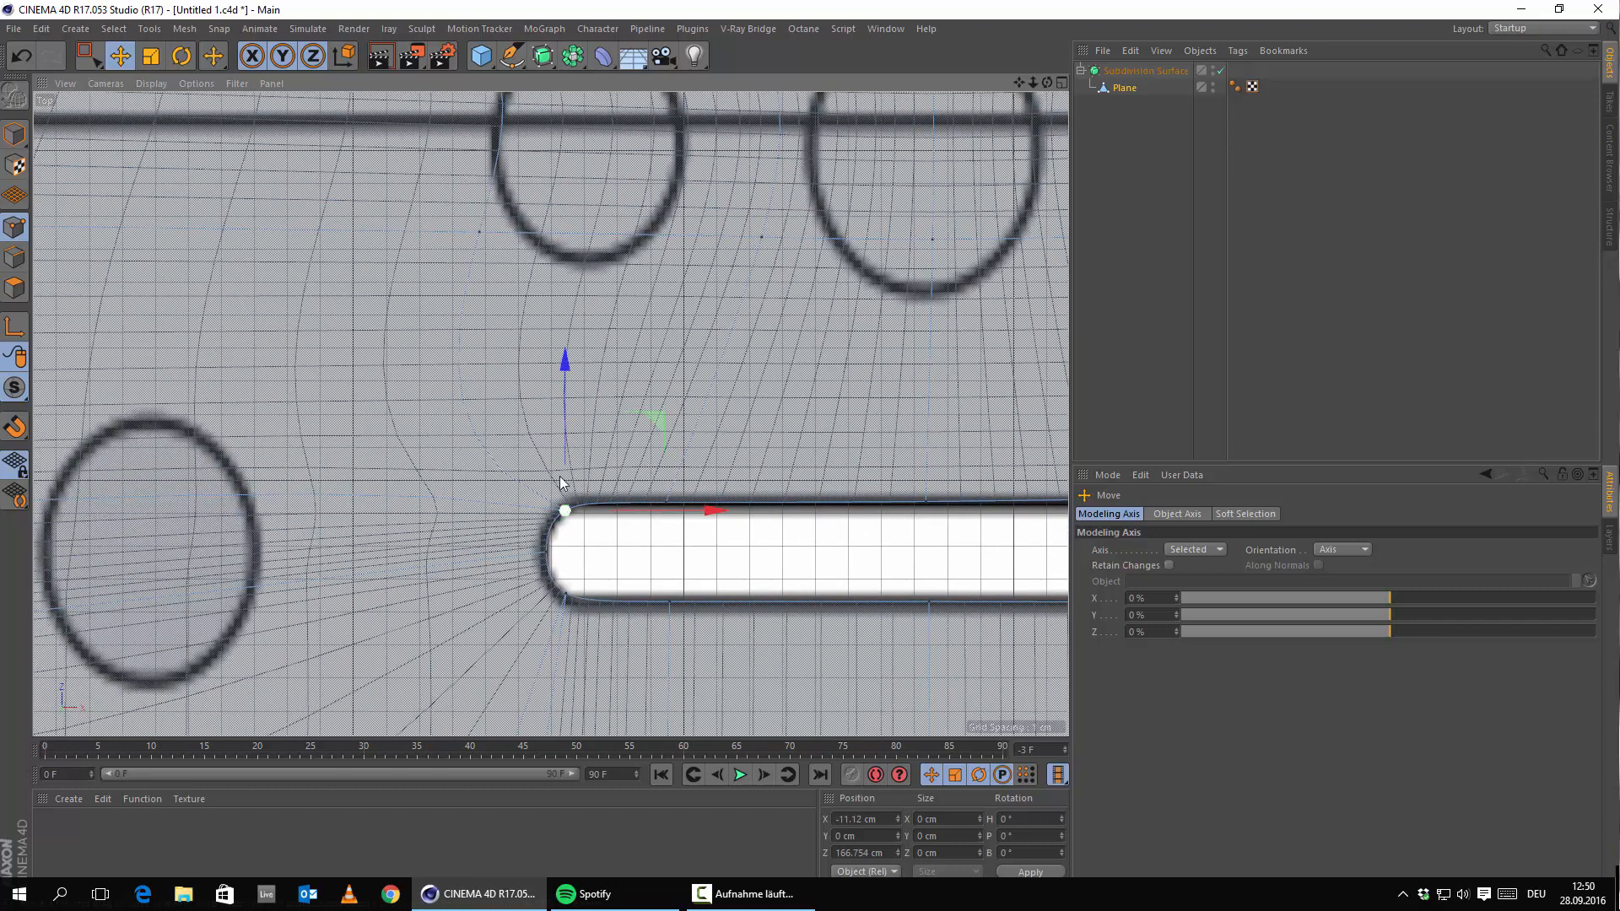
pyautogui.moveTo(565, 455); pyautogui.dragTo(564, 499)
pyautogui.click(566, 591)
pyautogui.click(708, 578)
pyautogui.scroll(-8, 896, 565)
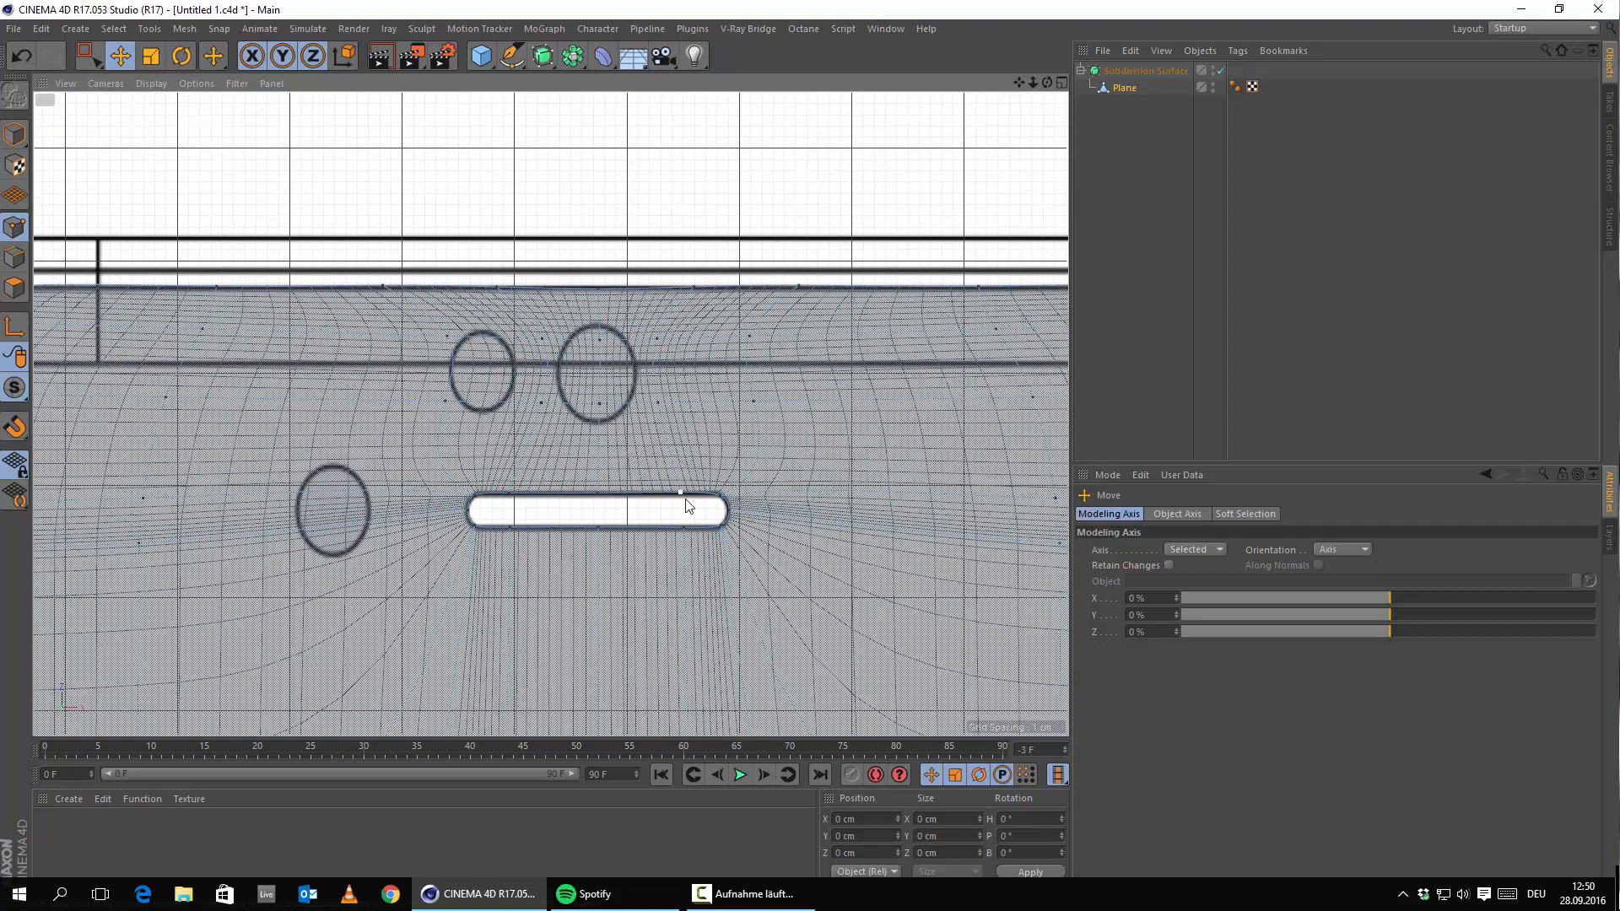
pyautogui.scroll(8, 685, 504)
pyautogui.click(716, 465)
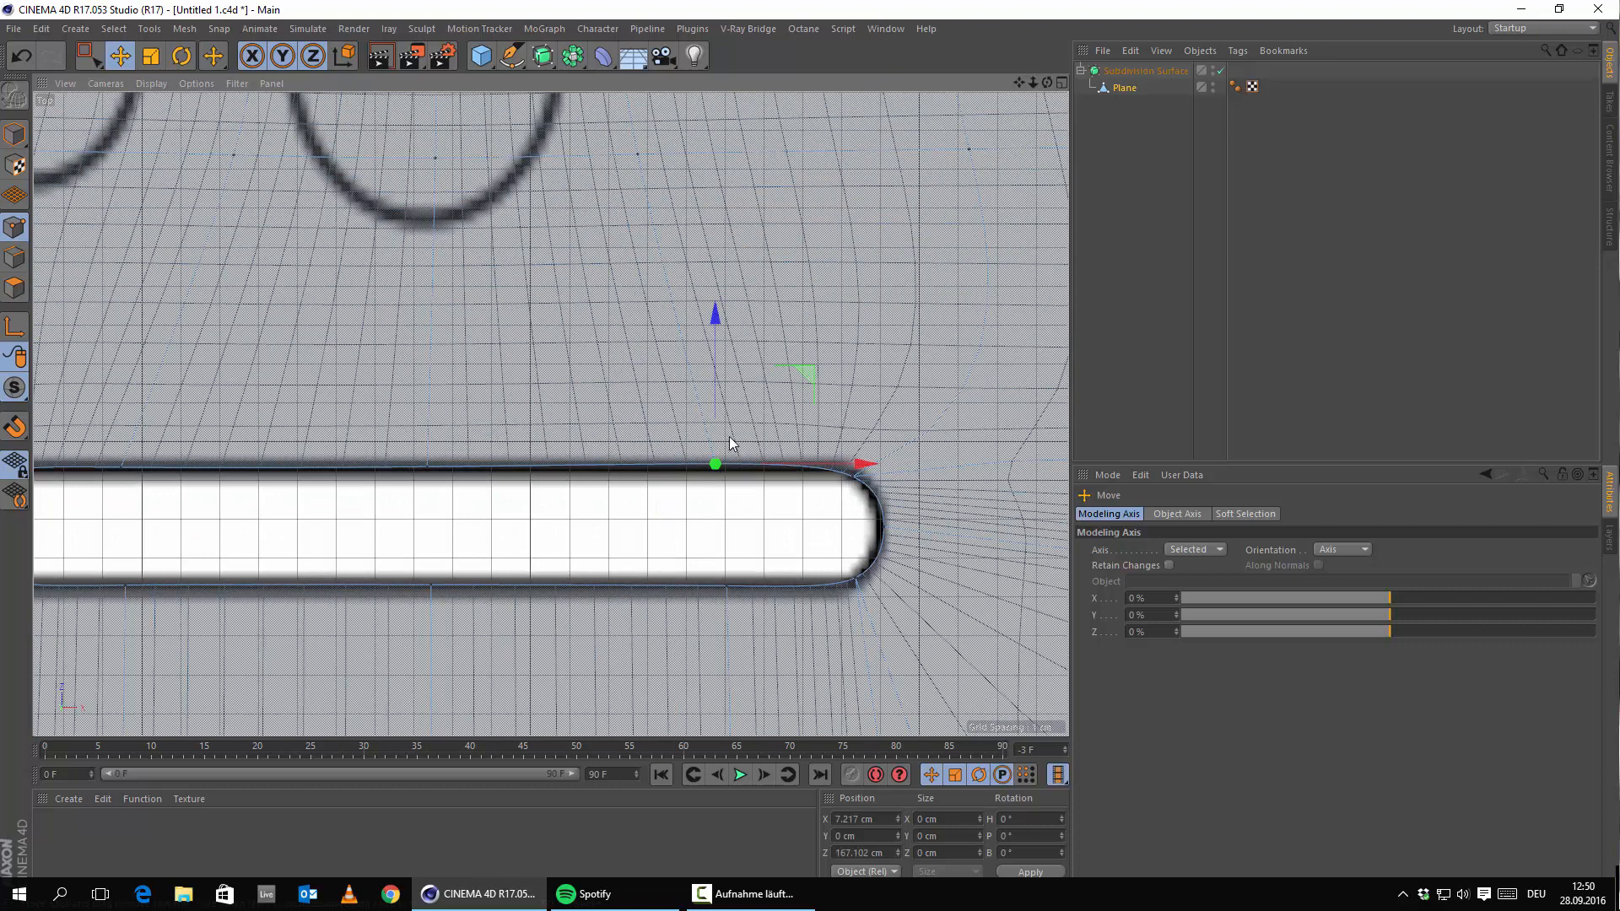
pyautogui.moveTo(716, 414); pyautogui.dragTo(711, 421)
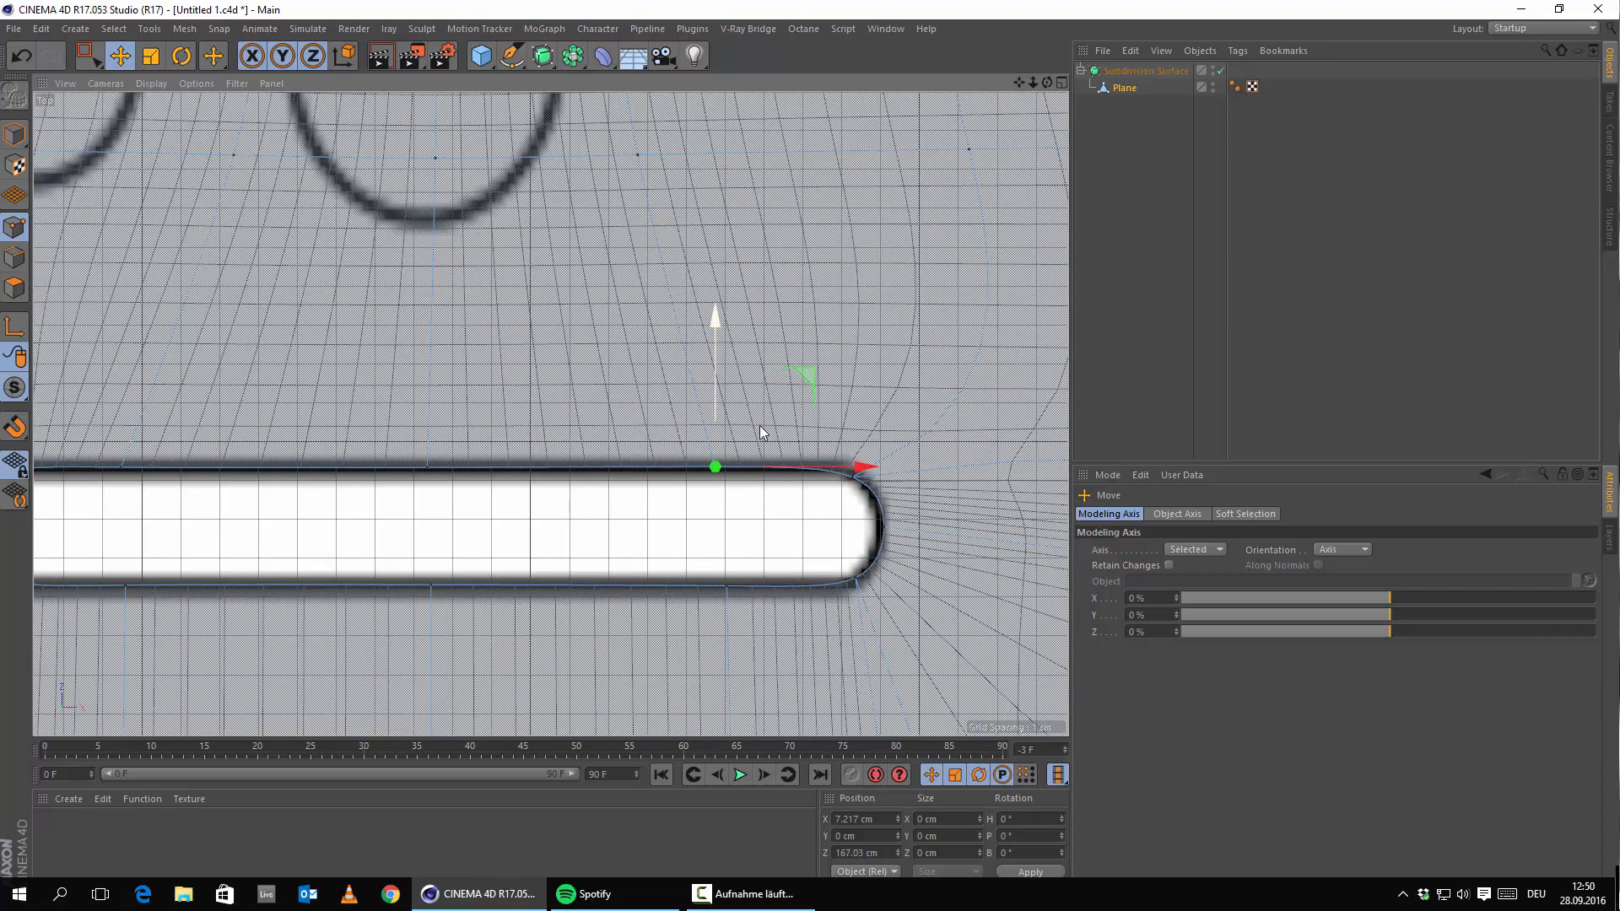
# Pull the right tip point slightly left to X 11.392 cm and nudge a left-end top point down.
pyautogui.click(852, 478)
pyautogui.click(881, 524)
pyautogui.moveTo(970, 525); pyautogui.dragTo(962, 524)
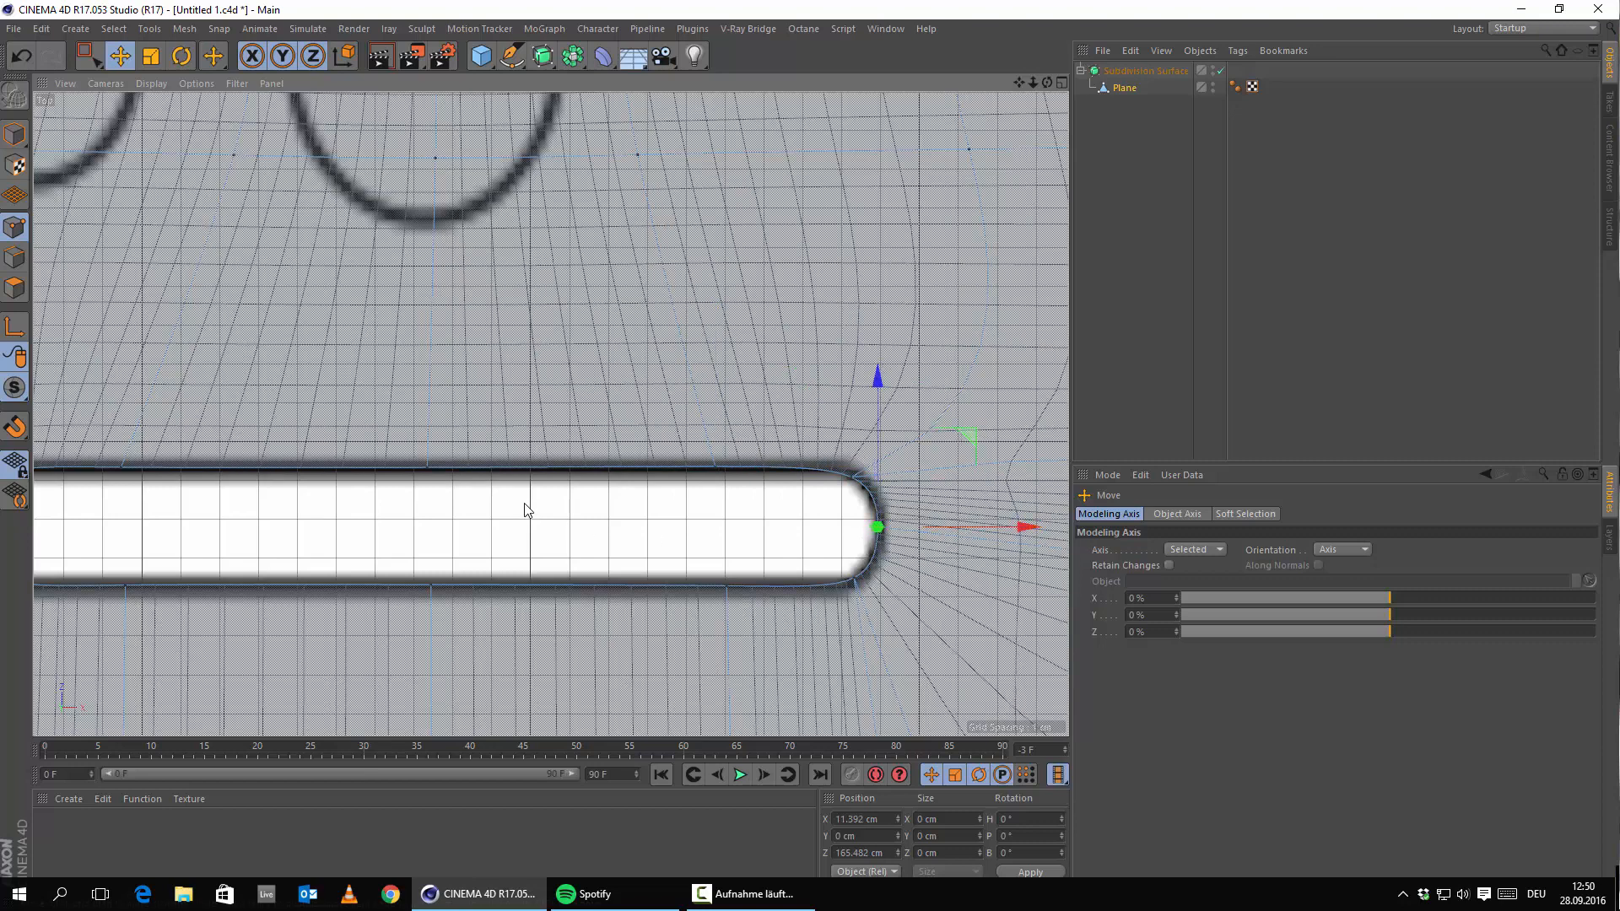
pyautogui.keyDown('alt'); pyautogui.moveTo(198, 491); pyautogui.dragTo(1056, 538, button='middle'); pyautogui.keyUp('alt')
pyautogui.keyDown('alt'); pyautogui.moveTo(798, 554); pyautogui.dragTo(529, 556, button='middle'); pyautogui.keyUp('alt')
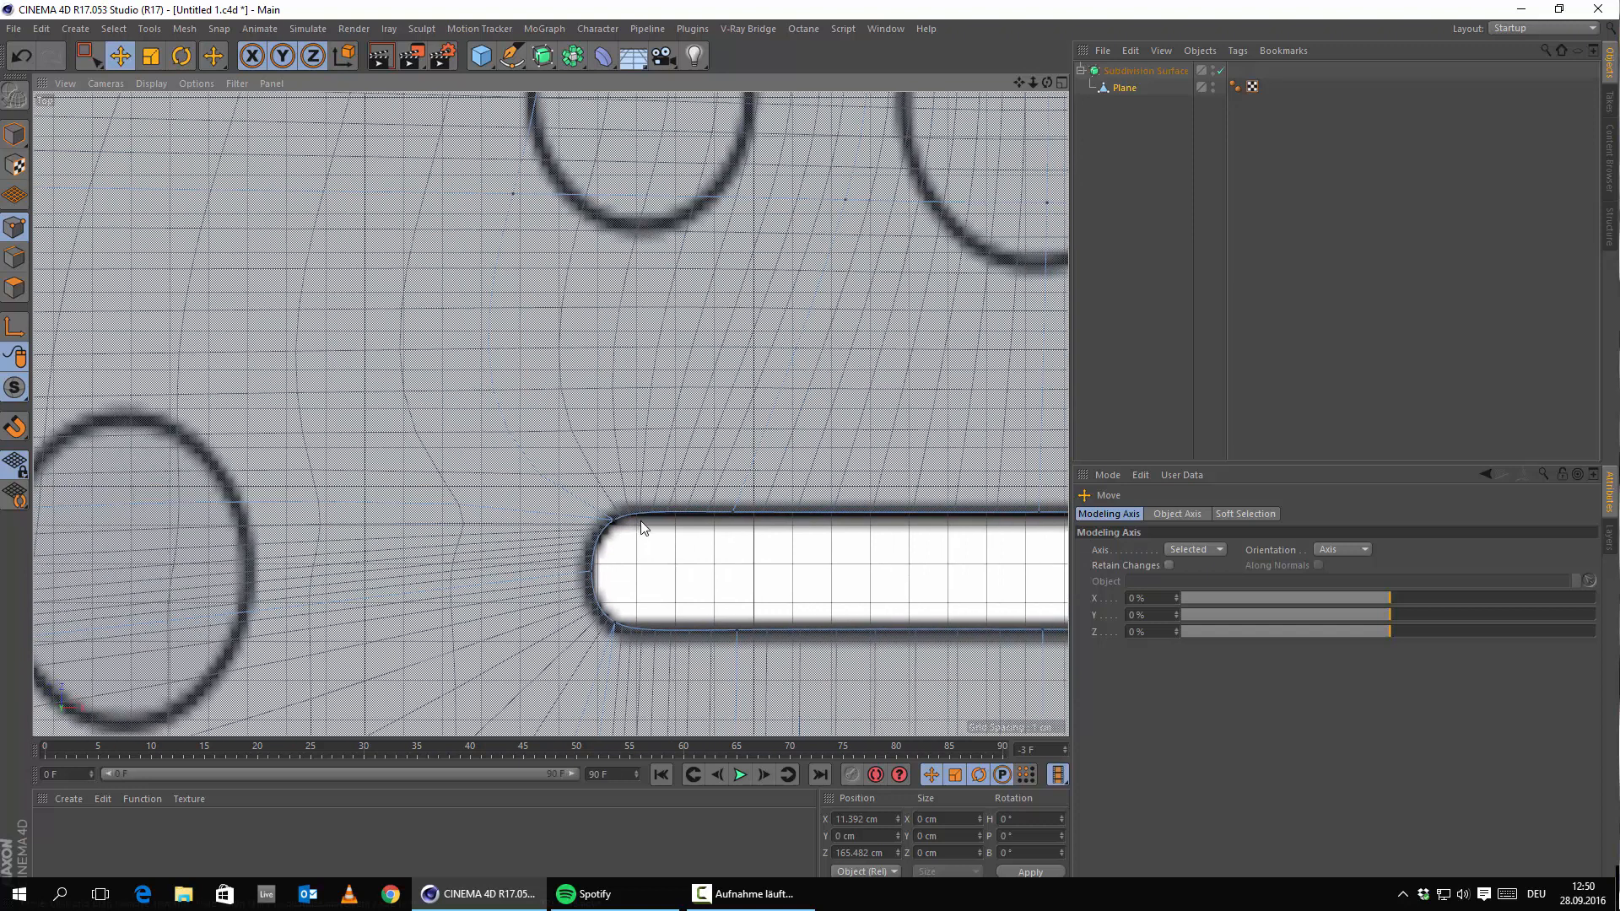
pyautogui.click(734, 512)
pyautogui.moveTo(731, 424); pyautogui.dragTo(732, 452)
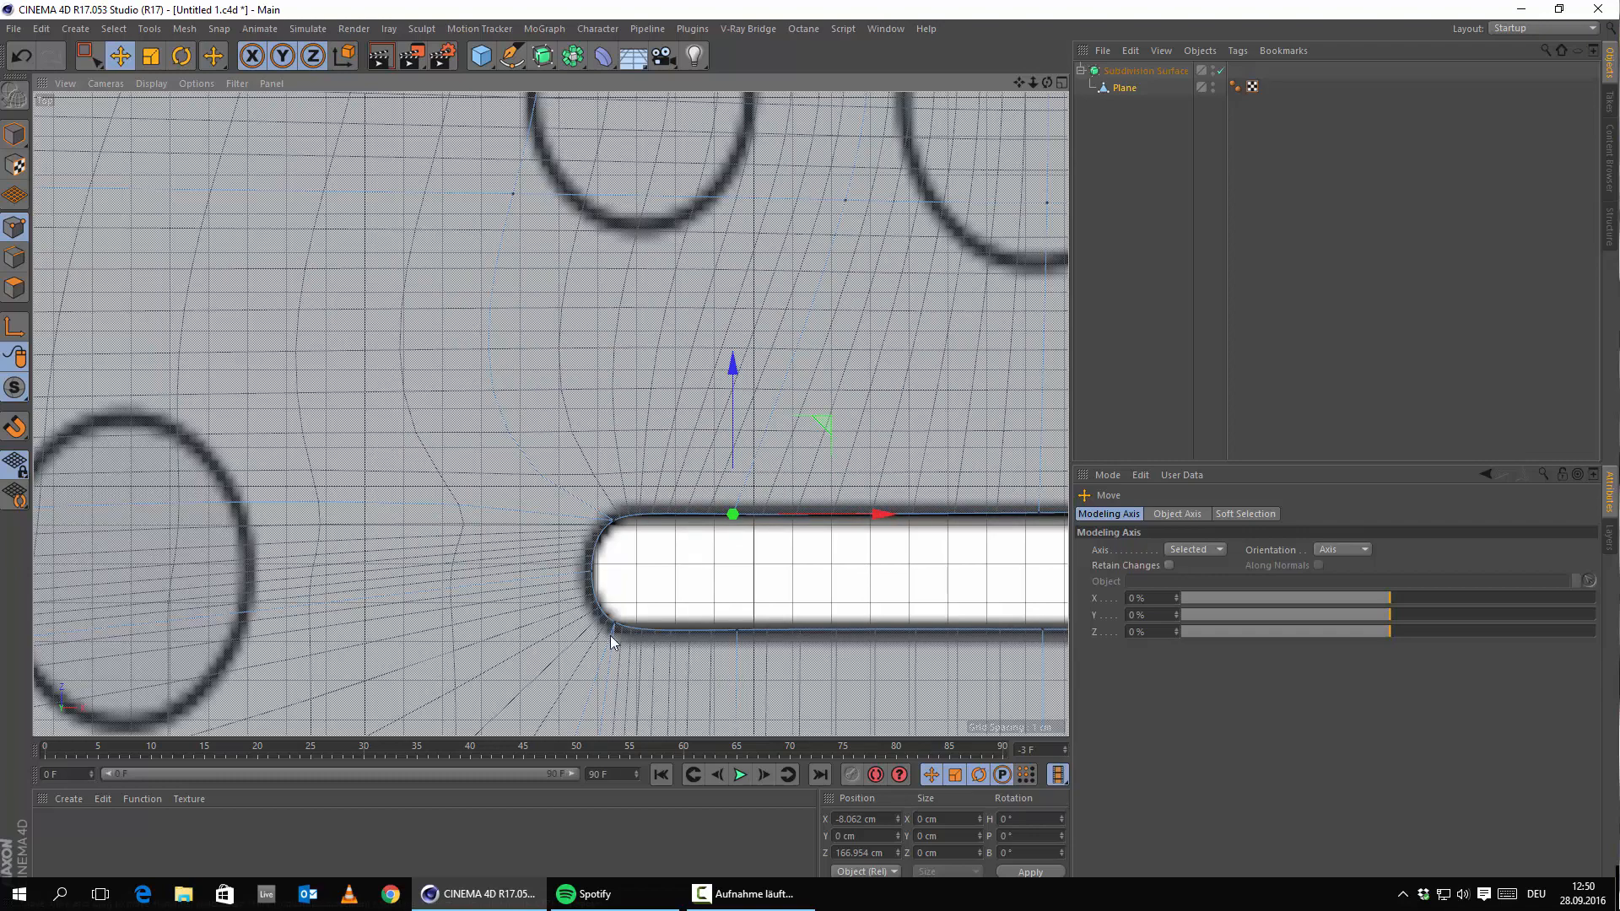
pyautogui.click(755, 597)
pyautogui.scroll(-5, 759, 598)
pyautogui.keyDown('alt'); pyautogui.moveTo(793, 540); pyautogui.dragTo(624, 344, button='middle'); pyautogui.keyUp('alt')
pyautogui.scroll(-5, 717, 439)
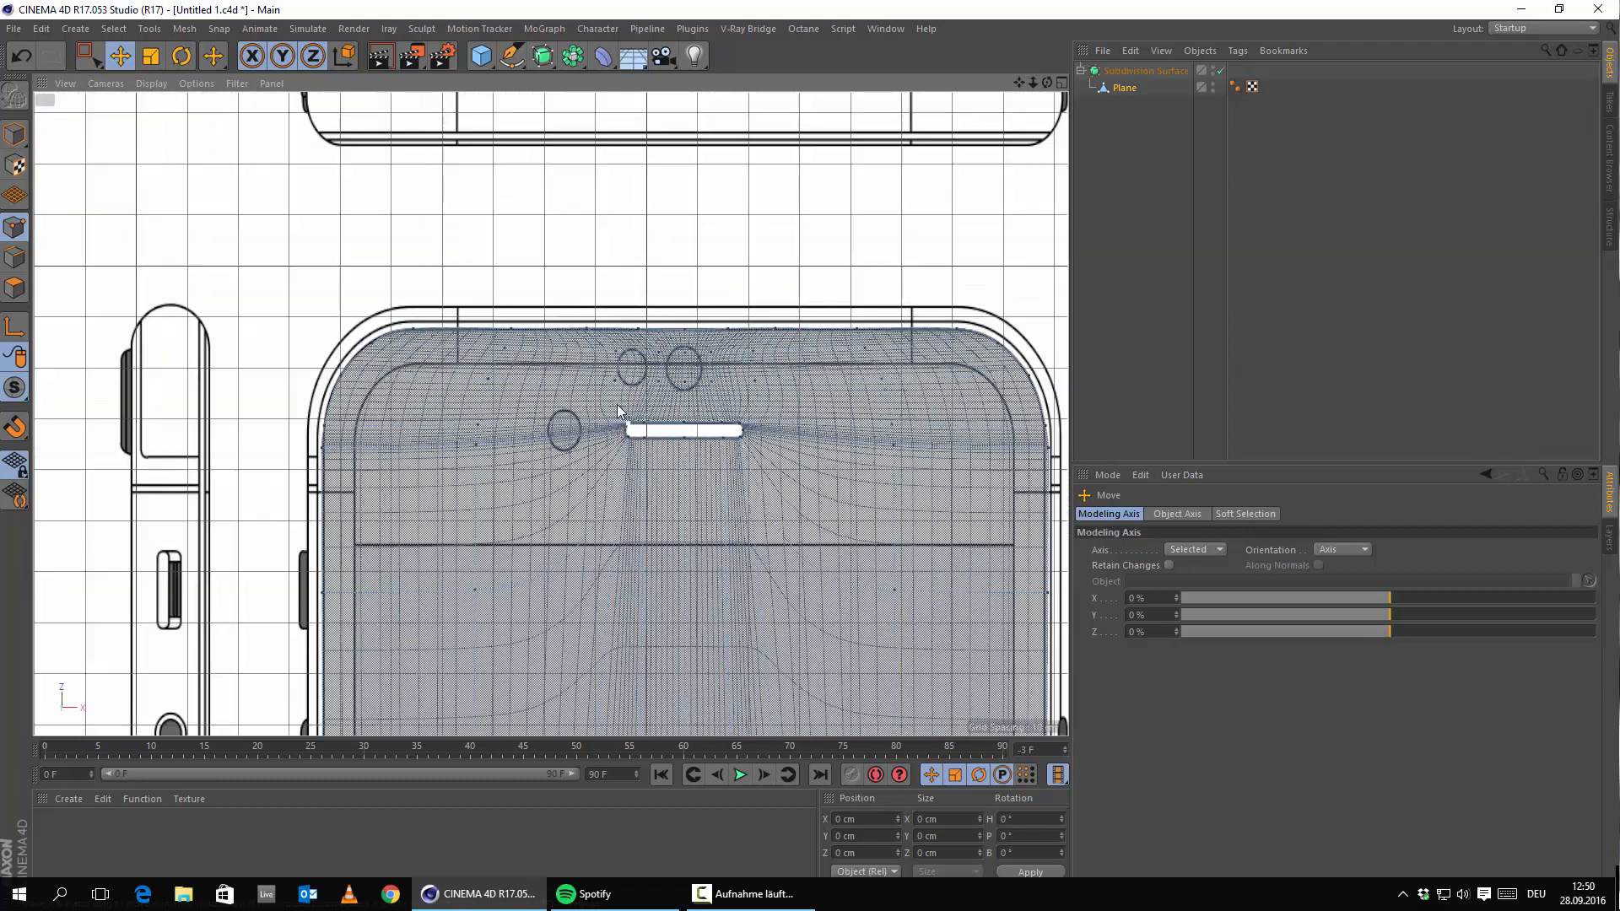
pyautogui.scroll(5, 647, 407)
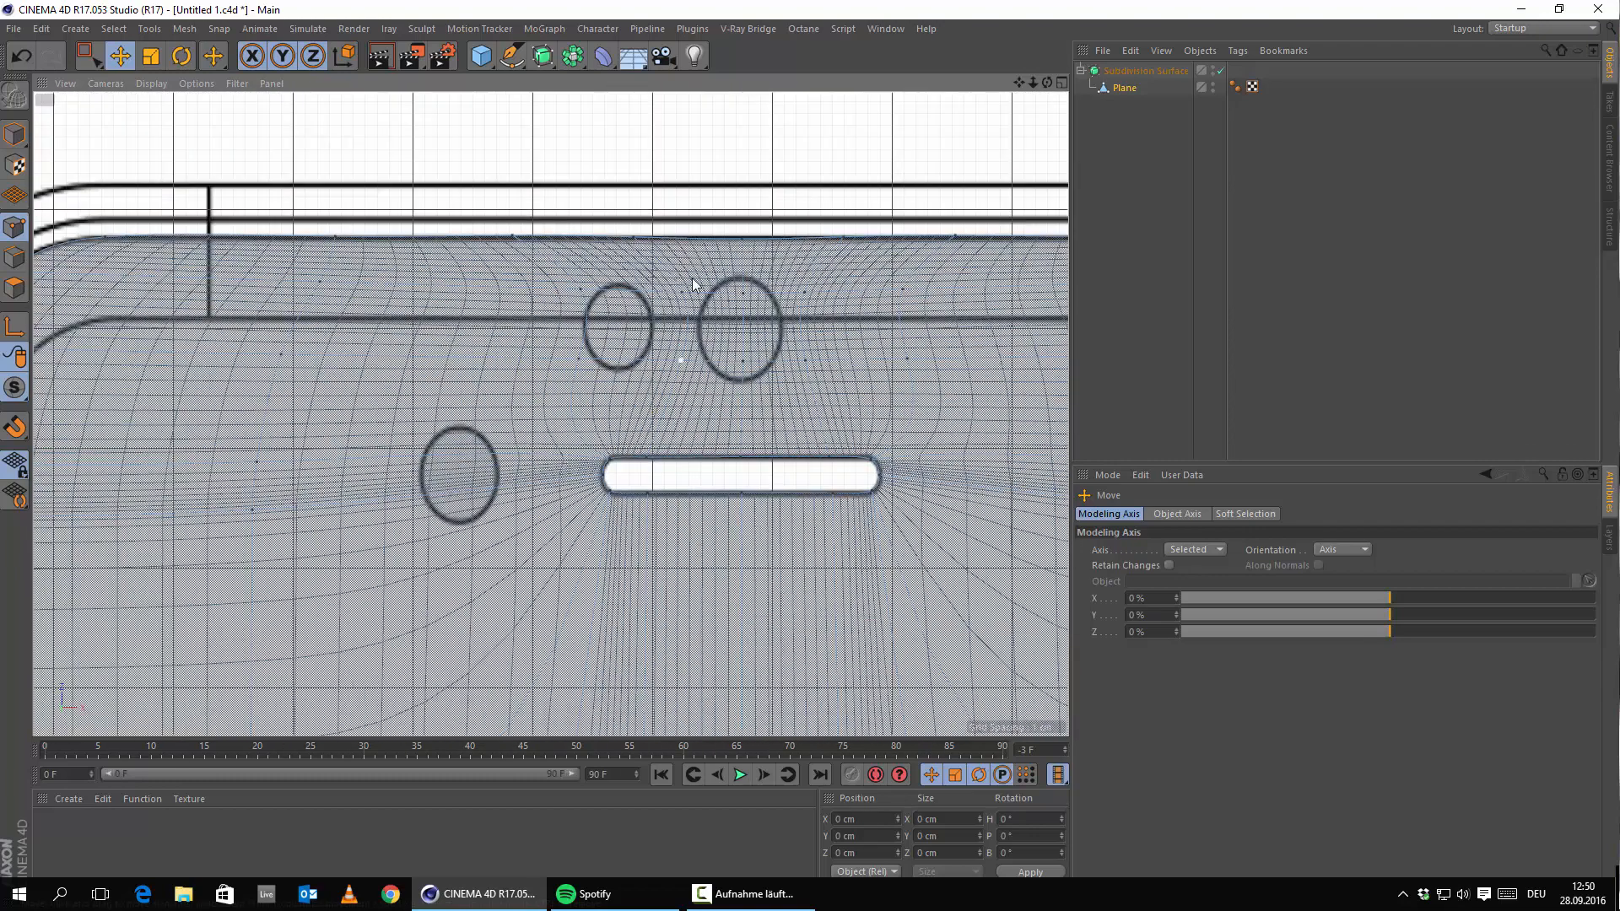
pyautogui.scroll(-5, 548, 363)
pyautogui.keyDown('alt'); pyautogui.moveTo(434, 408); pyautogui.dragTo(677, 457, button='middle'); pyautogui.keyUp('alt')
pyautogui.scroll(8, 677, 457)
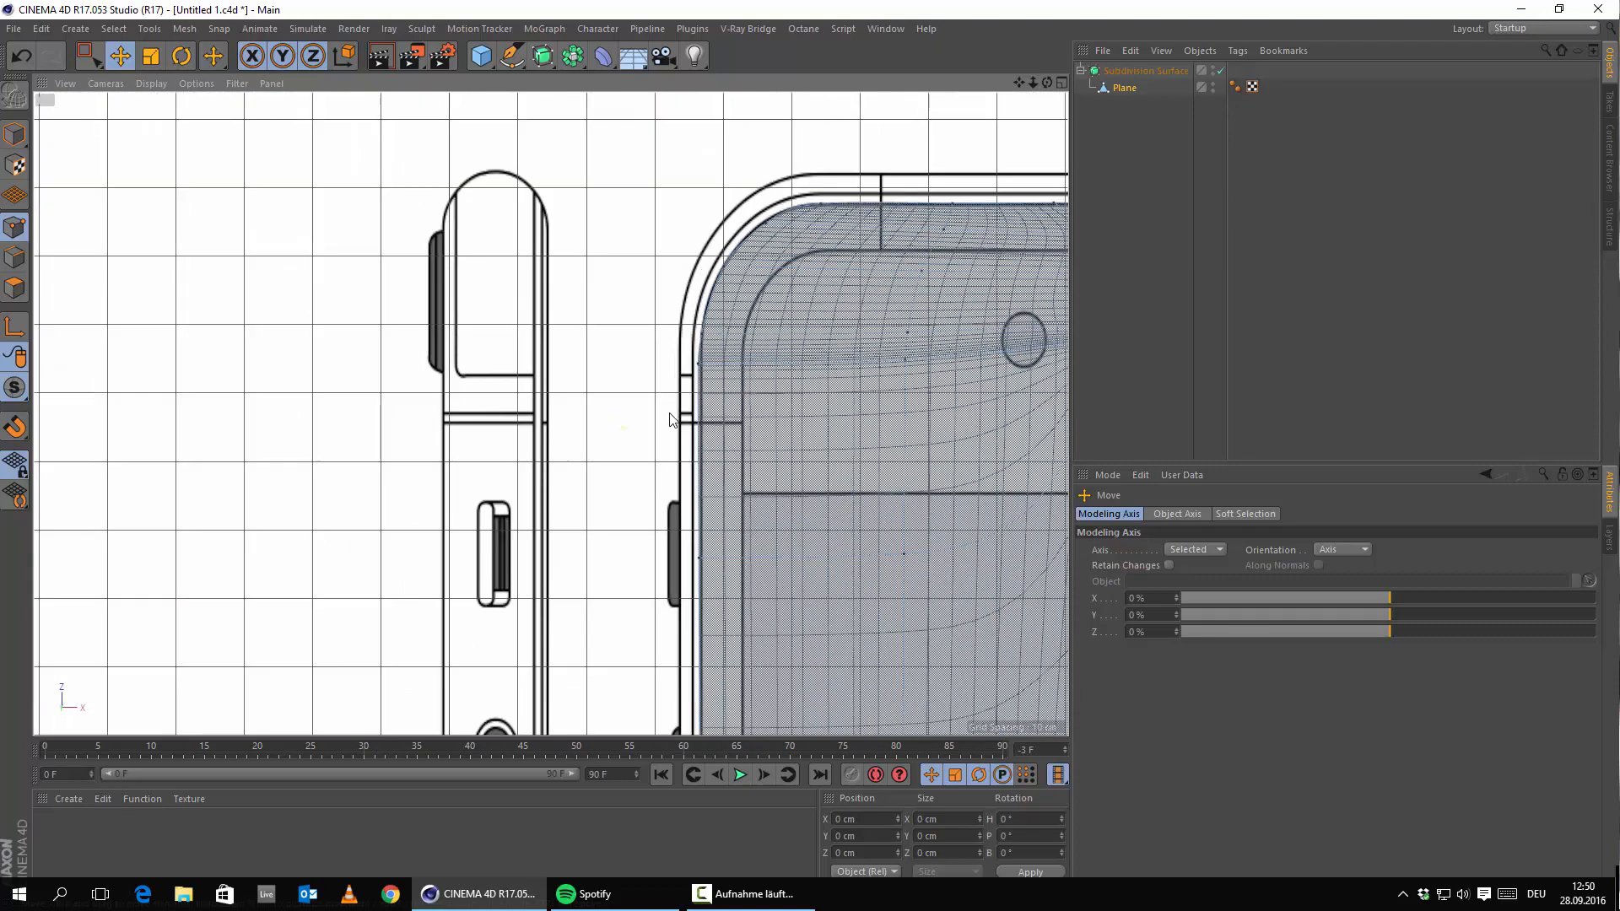
pyautogui.keyDown('alt'); pyautogui.moveTo(795, 428); pyautogui.dragTo(599, 488, button='middle'); pyautogui.keyUp('alt')
pyautogui.scroll(-5, 664, 437)
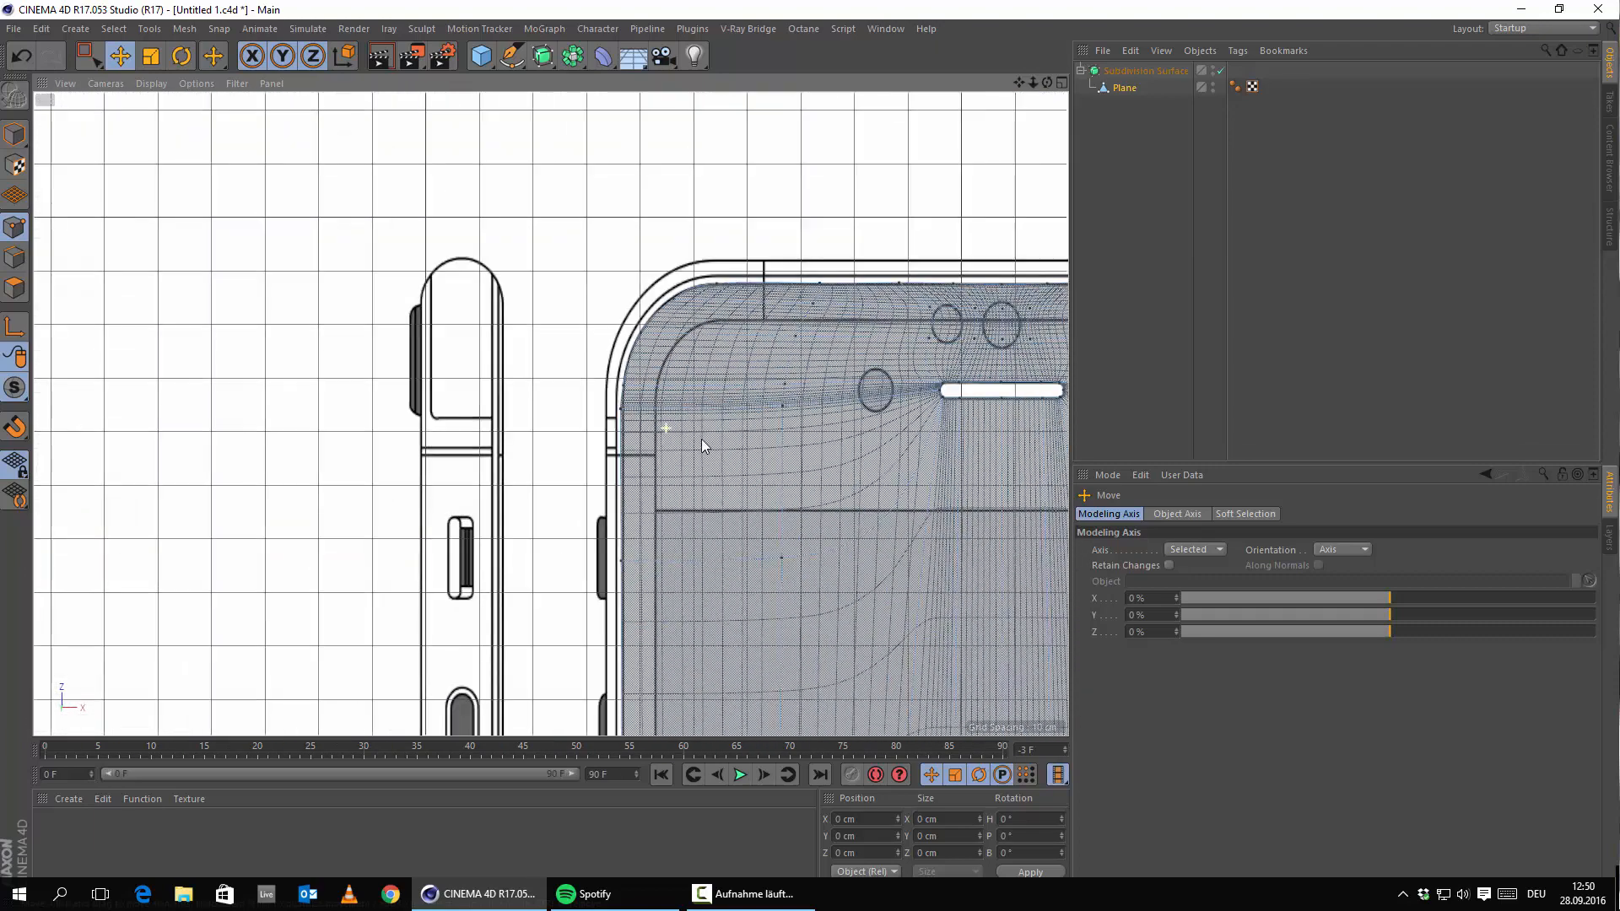
pyautogui.keyDown('alt'); pyautogui.moveTo(959, 338); pyautogui.dragTo(579, 306, button='middle'); pyautogui.keyUp('alt')
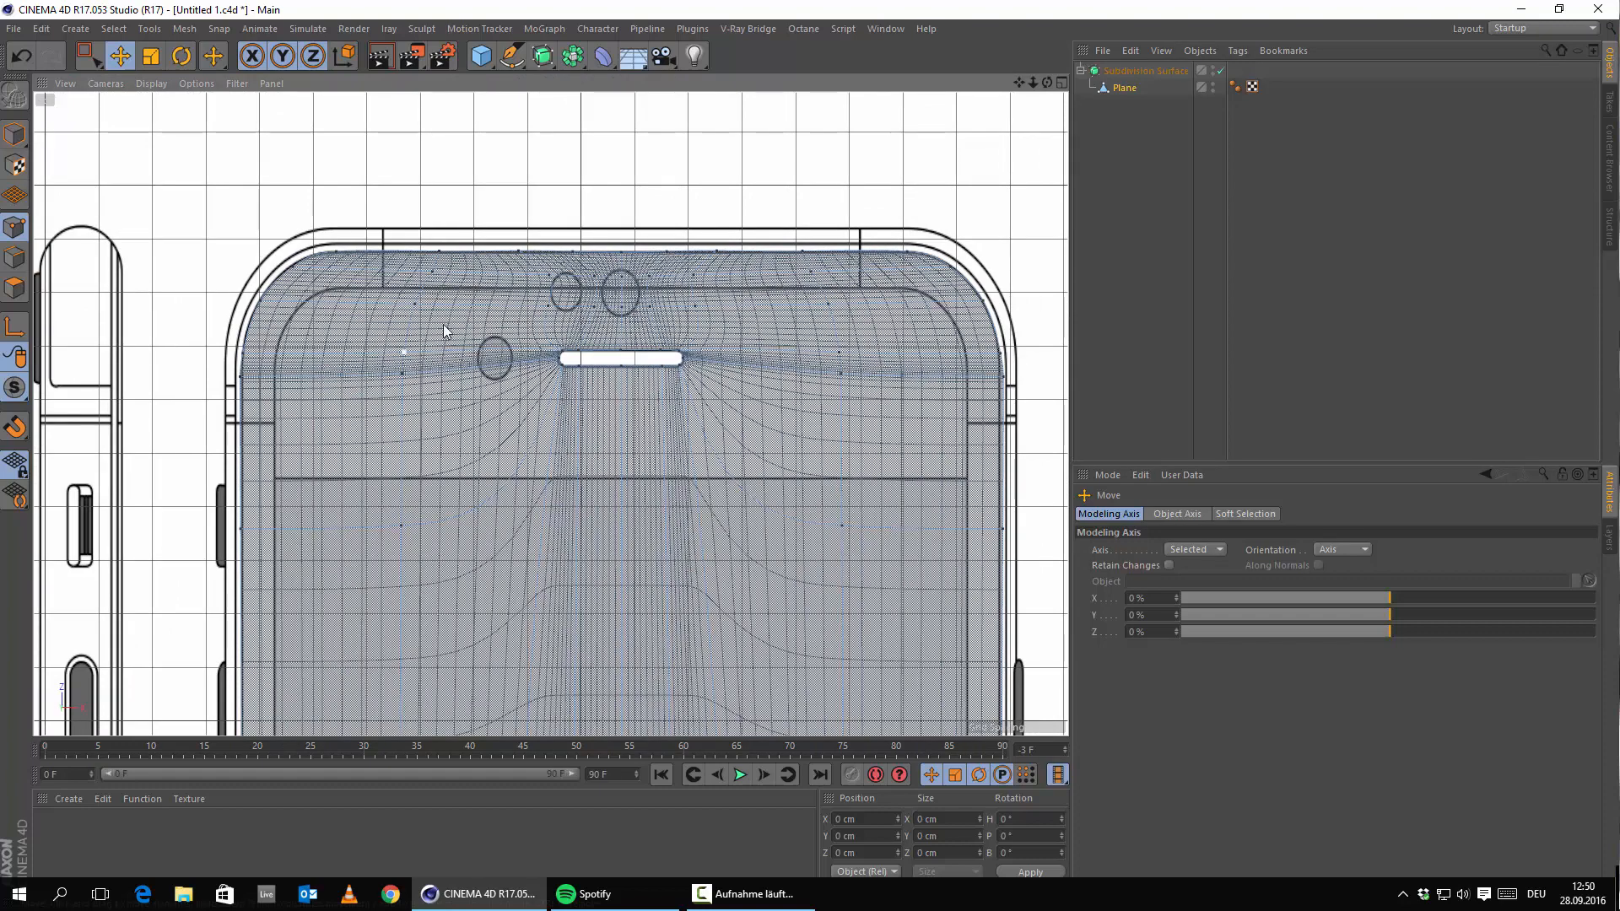
pyautogui.middleClick(538, 387)
pyautogui.middleClick(317, 232)
pyautogui.keyDown('alt'); pyautogui.moveTo(489, 311); pyautogui.dragTo(498, 553); pyautogui.keyUp('alt')
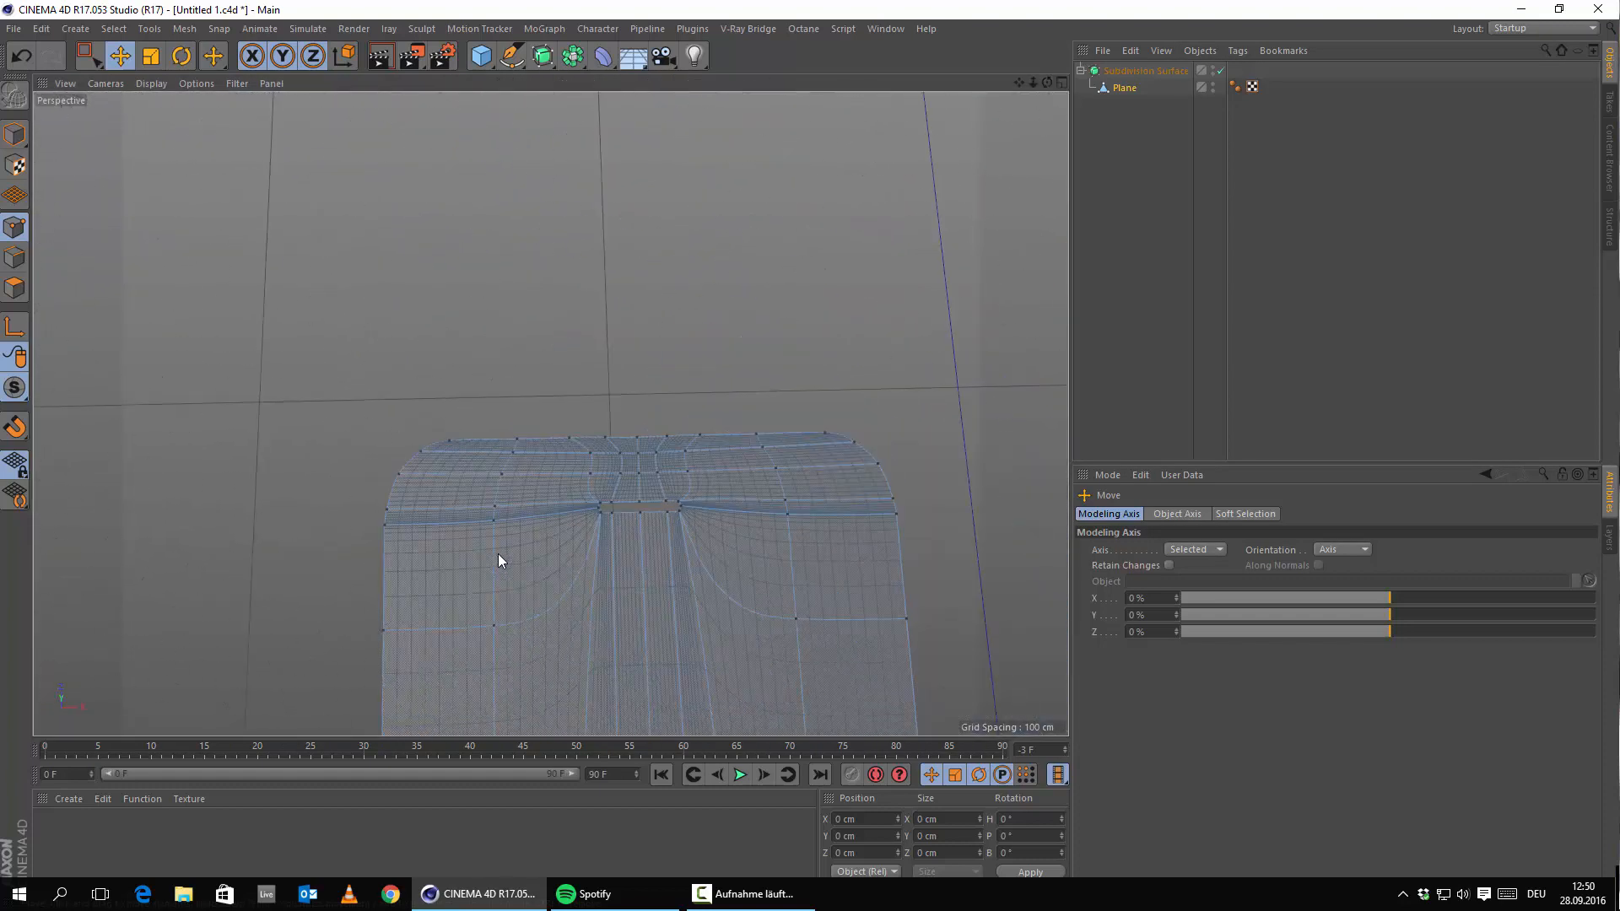
pyautogui.keyDown('alt'); pyautogui.moveTo(449, 520); pyautogui.dragTo(759, 576, button='right'); pyautogui.keyUp('alt')
pyautogui.keyDown('alt'); pyautogui.moveTo(739, 511); pyautogui.dragTo(434, 485, button='middle'); pyautogui.keyUp('alt')
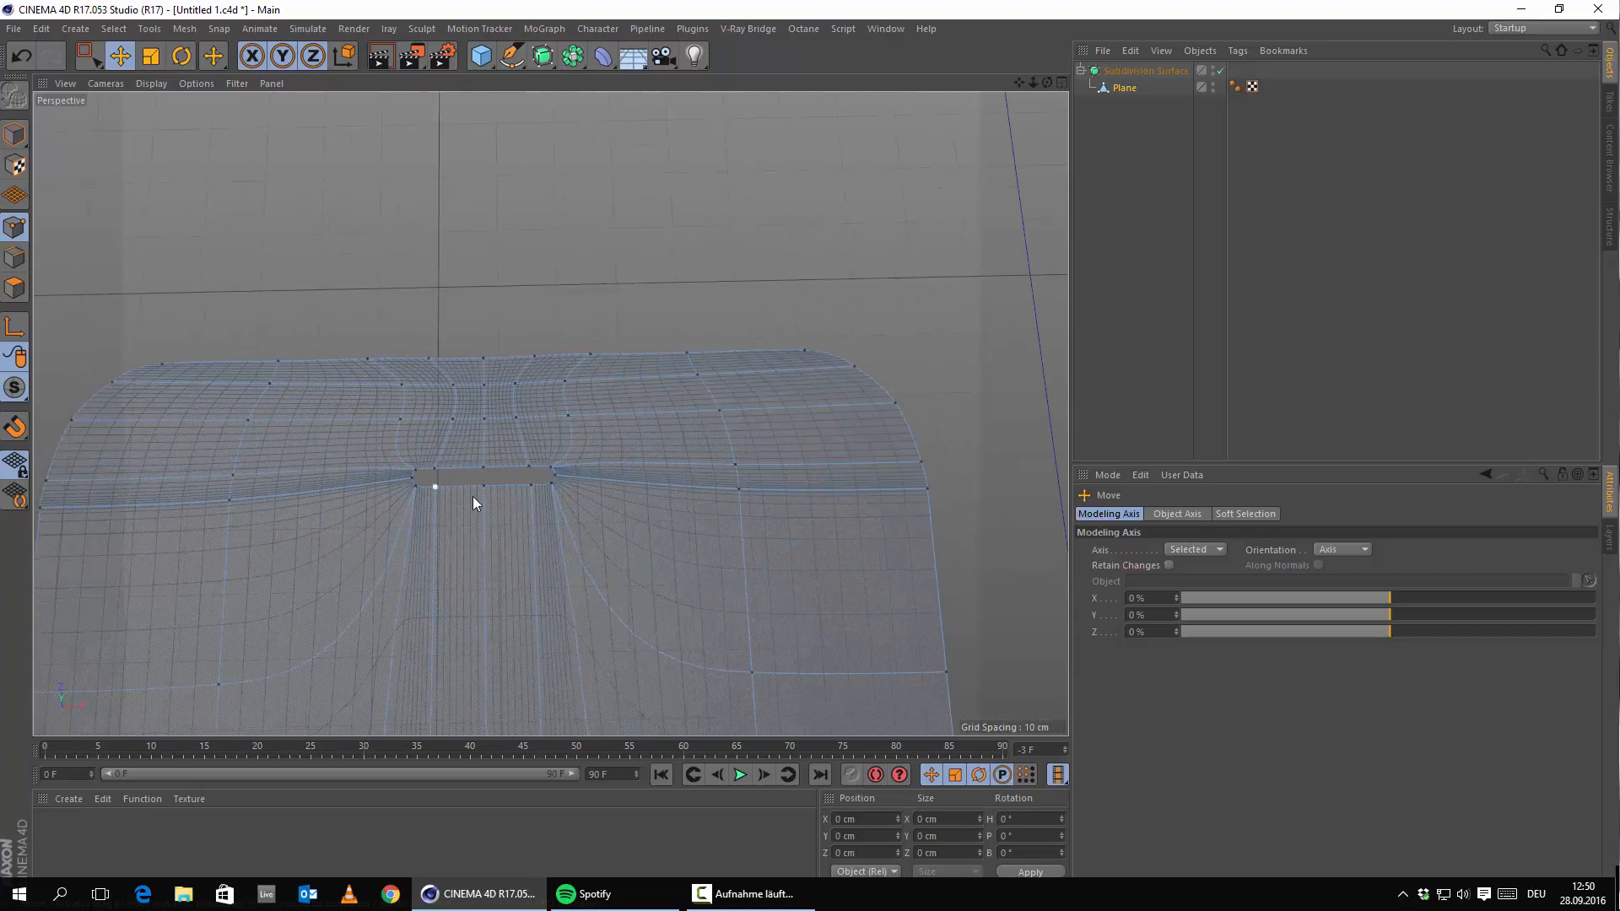
pyautogui.keyDown('alt'); pyautogui.moveTo(515, 503); pyautogui.dragTo(437, 394); pyautogui.keyUp('alt')
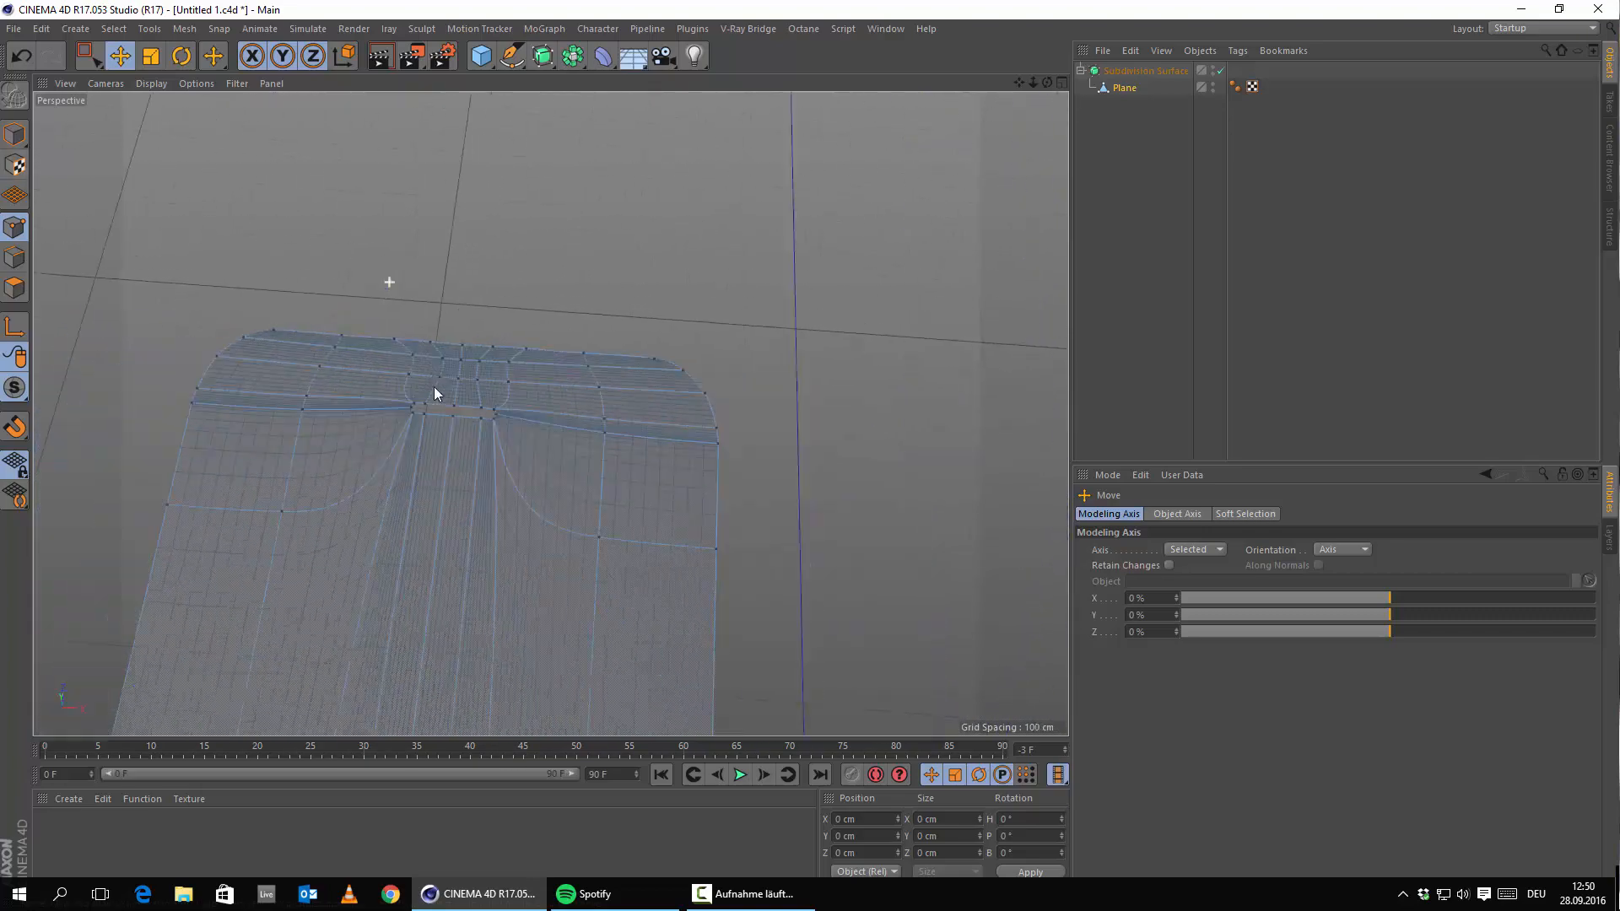
pyautogui.middleClick(559, 428)
# Zoom the maximized Top view to the upper-left corner and move the left-edge vertex onto the outline.
pyautogui.middleClick(831, 281)
pyautogui.keyDown('alt'); pyautogui.moveTo(410, 402); pyautogui.dragTo(549, 408, button='right'); pyautogui.keyUp('alt')
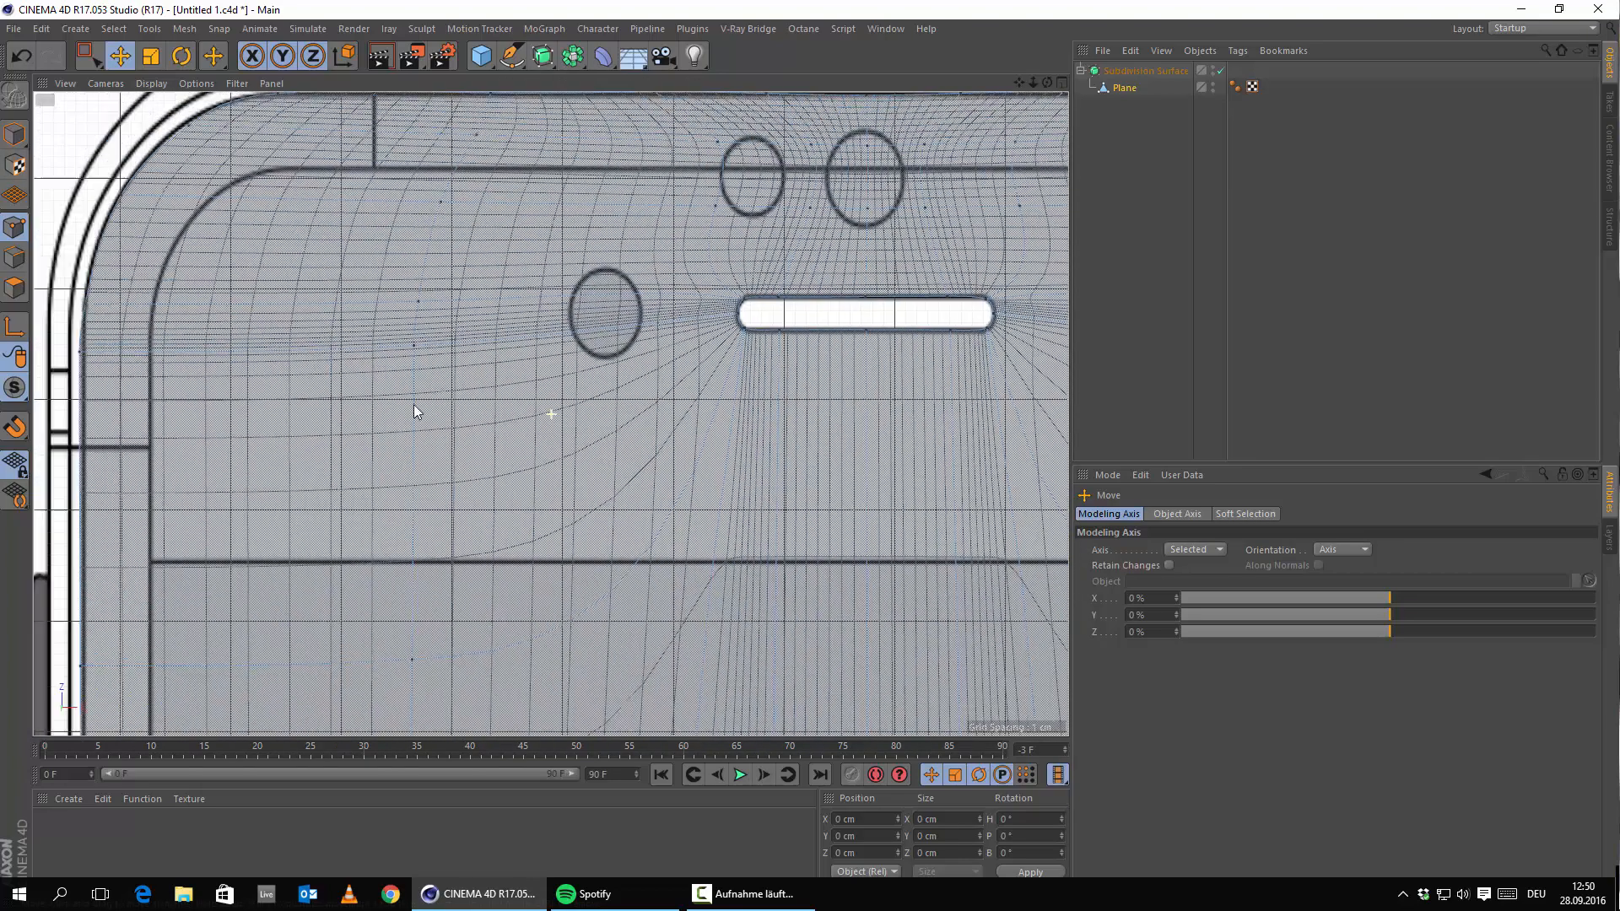
pyautogui.keyDown('alt'); pyautogui.moveTo(550, 408); pyautogui.dragTo(806, 446, button='middle'); pyautogui.keyUp('alt')
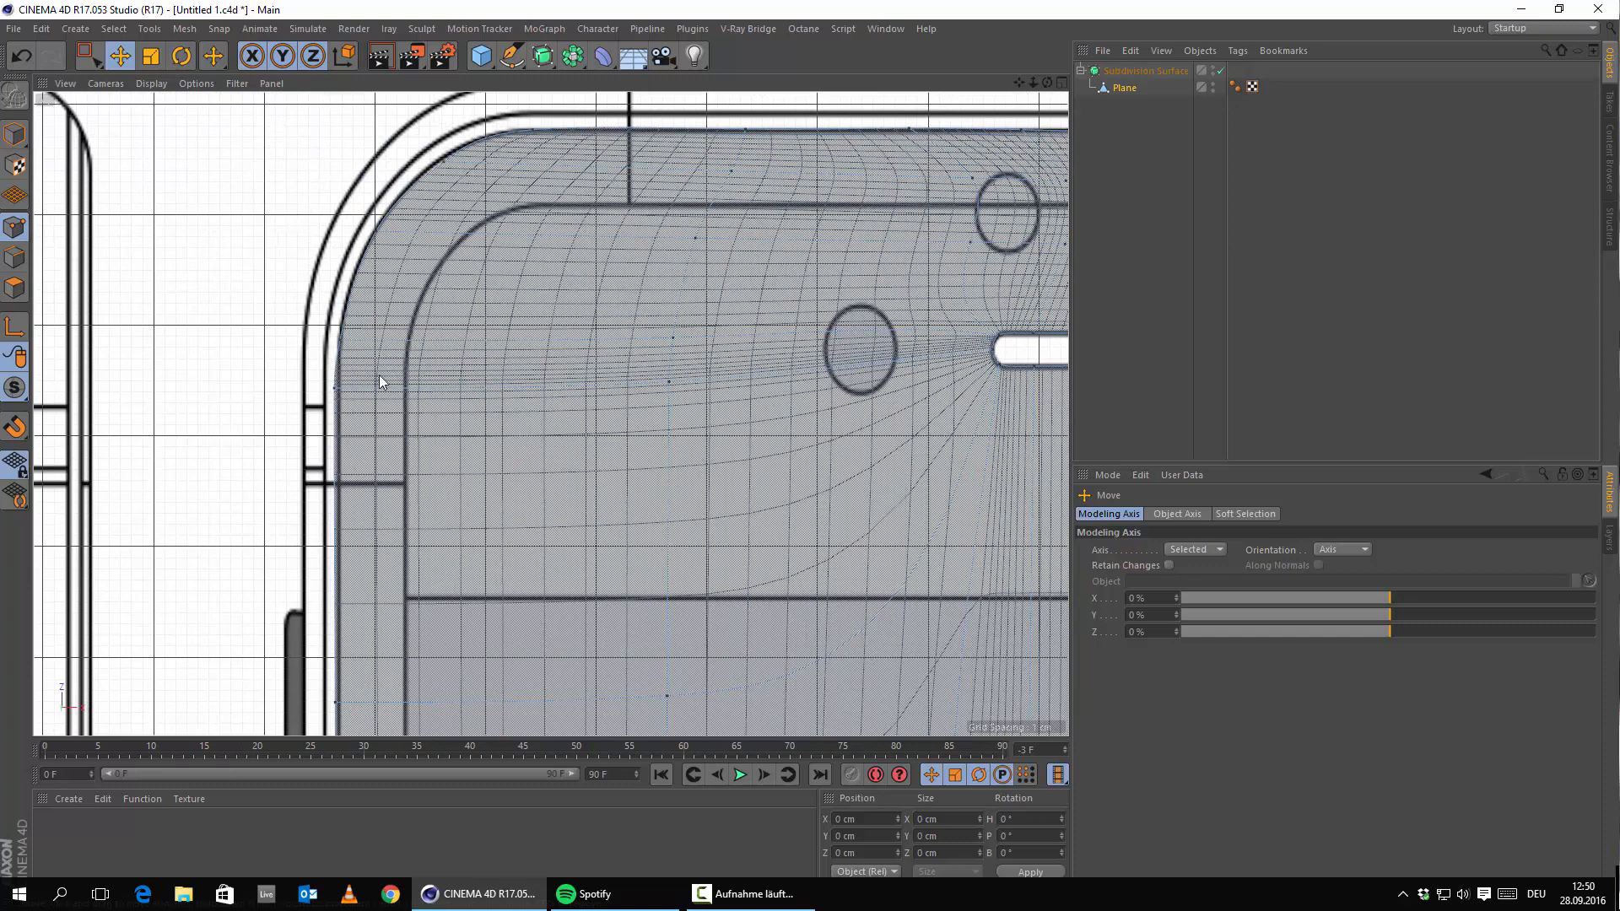
pyautogui.keyDown('alt'); pyautogui.moveTo(379, 376); pyautogui.dragTo(626, 509, button='middle'); pyautogui.keyUp('alt')
pyautogui.keyDown('alt'); pyautogui.moveTo(626, 509); pyautogui.dragTo(643, 504, button='right'); pyautogui.keyUp('alt')
pyautogui.keyDown('alt'); pyautogui.moveTo(601, 422); pyautogui.dragTo(633, 338, button='right'); pyautogui.keyUp('alt')
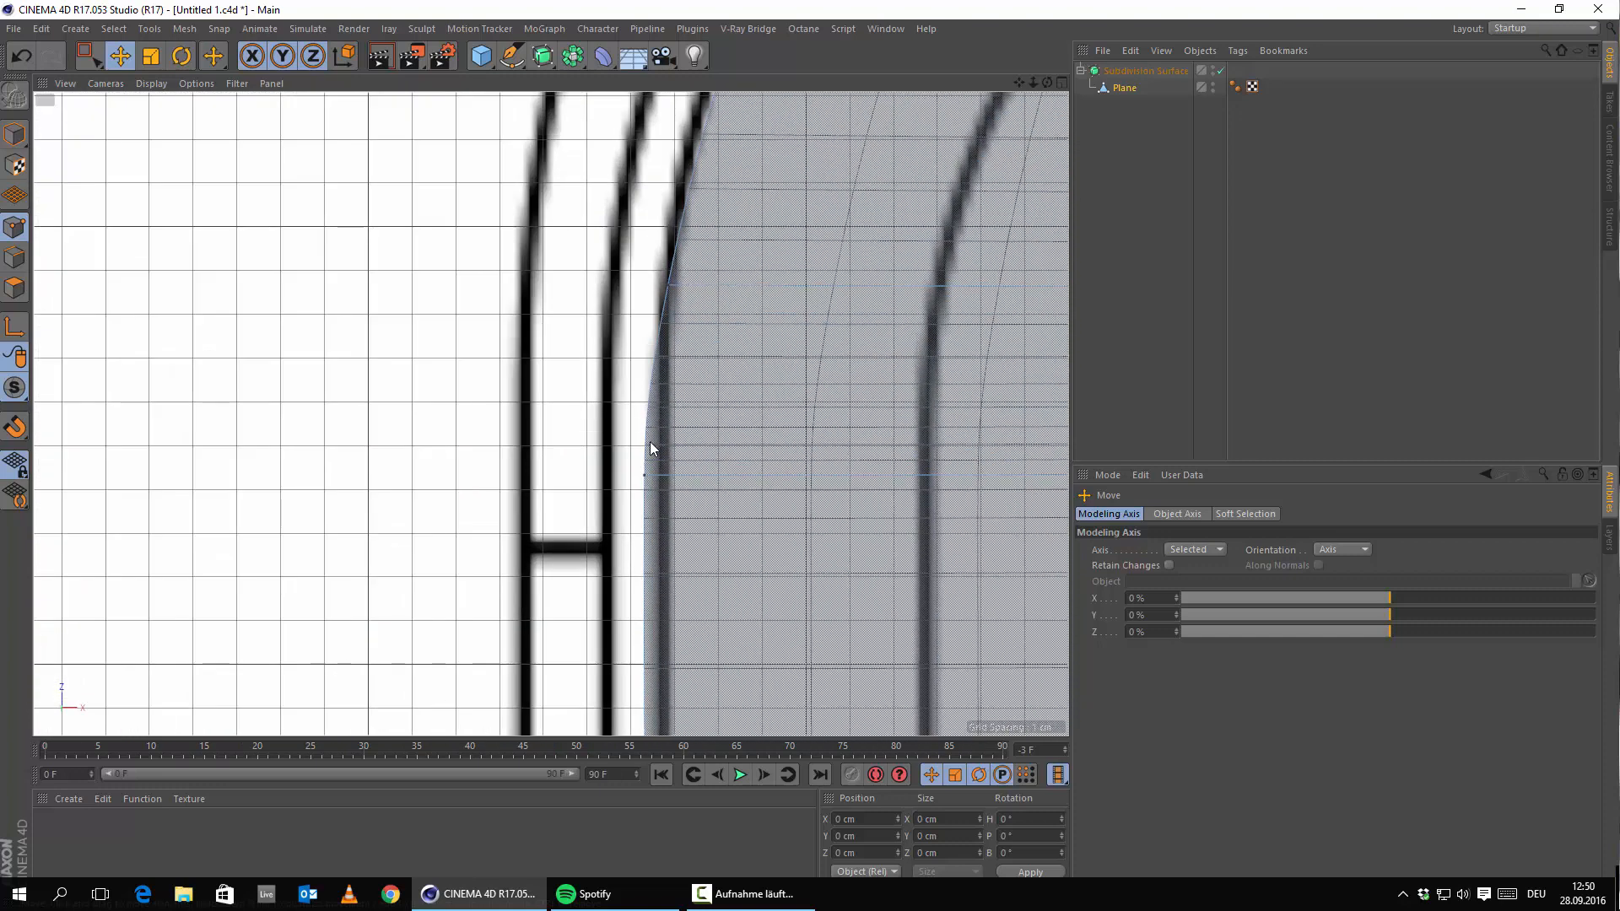
pyautogui.keyDown('alt'); pyautogui.moveTo(639, 486); pyautogui.dragTo(614, 497, button='right'); pyautogui.keyUp('alt')
pyautogui.keyDown('alt'); pyautogui.moveTo(632, 515); pyautogui.dragTo(552, 496, button='middle'); pyautogui.keyUp('alt')
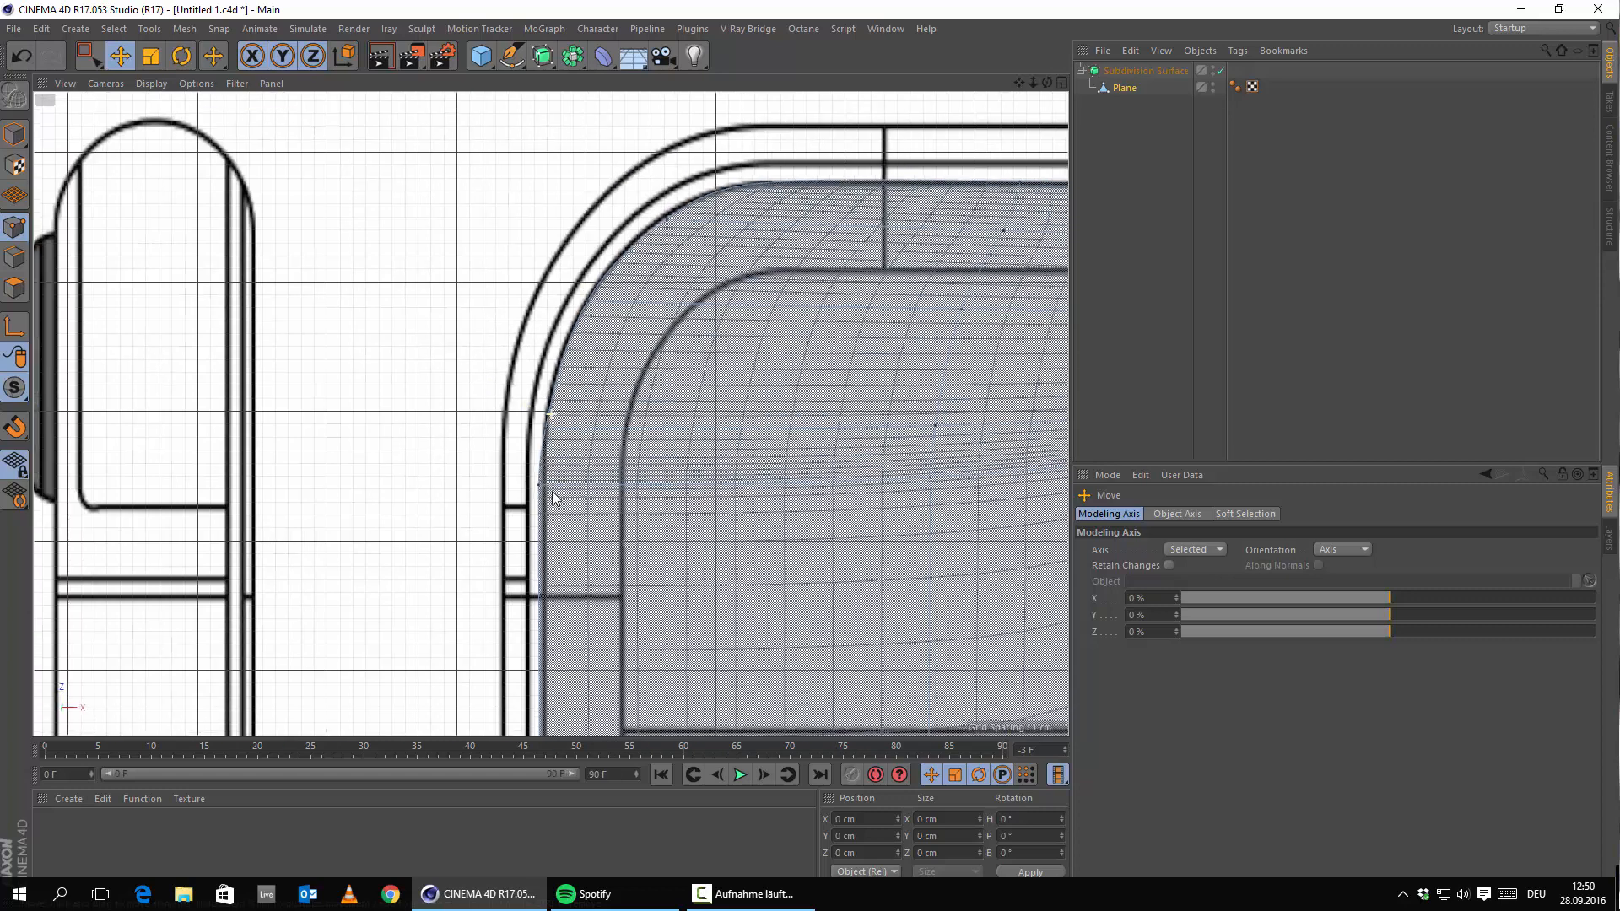
pyautogui.keyDown('alt'); pyautogui.moveTo(547, 523); pyautogui.dragTo(560, 509, button='right'); pyautogui.keyUp('alt')
pyautogui.click(588, 430)
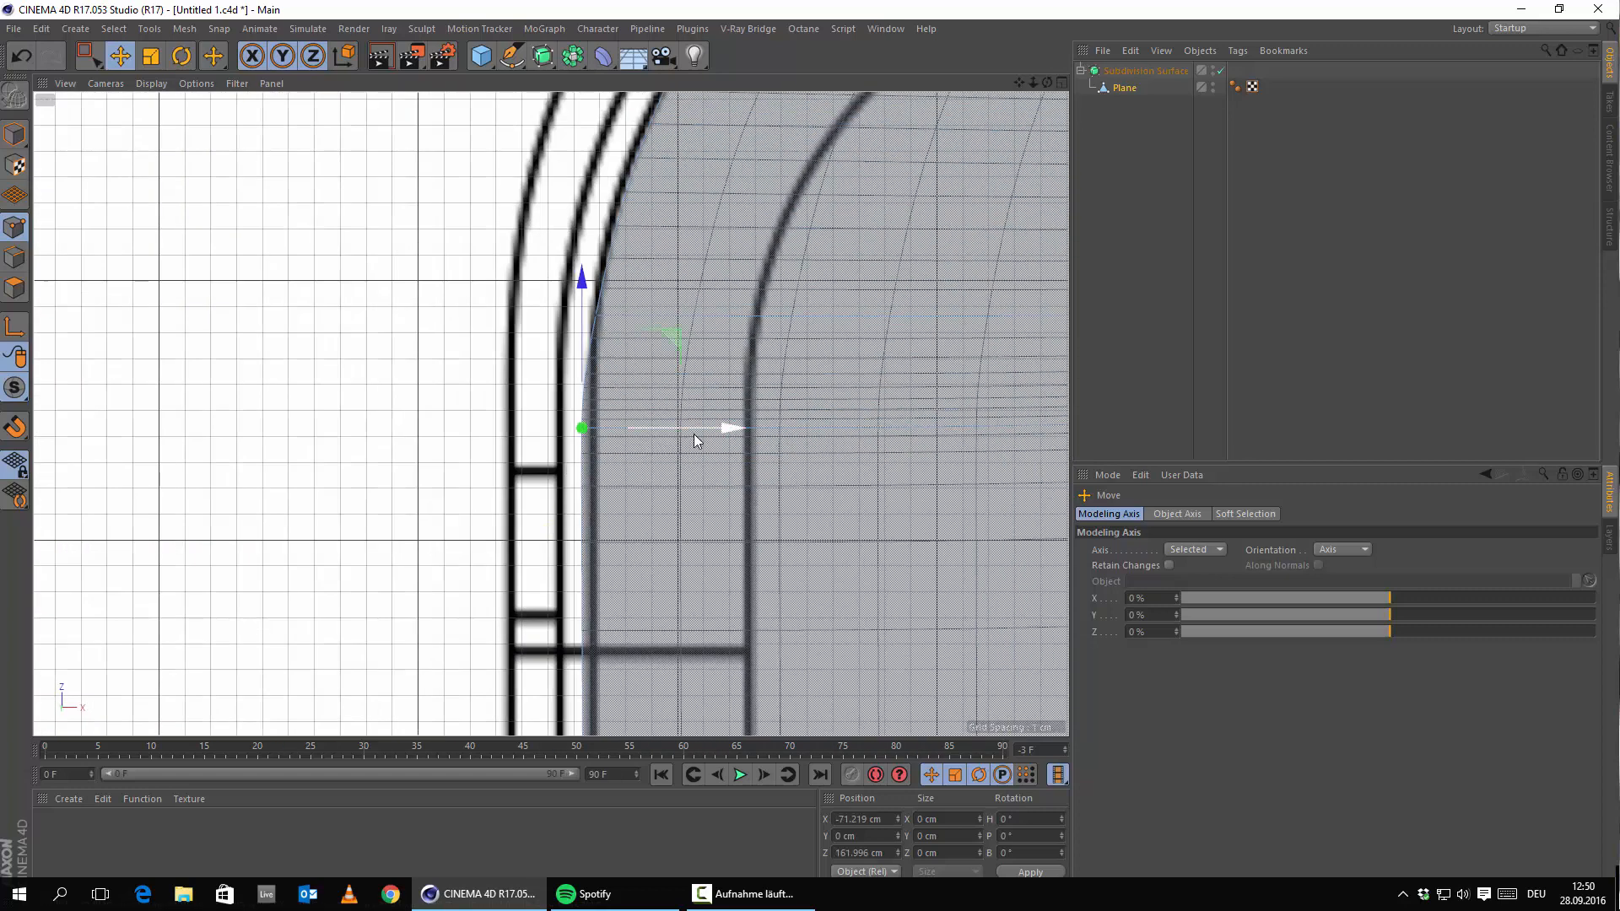
pyautogui.moveTo(695, 439); pyautogui.dragTo(702, 438)
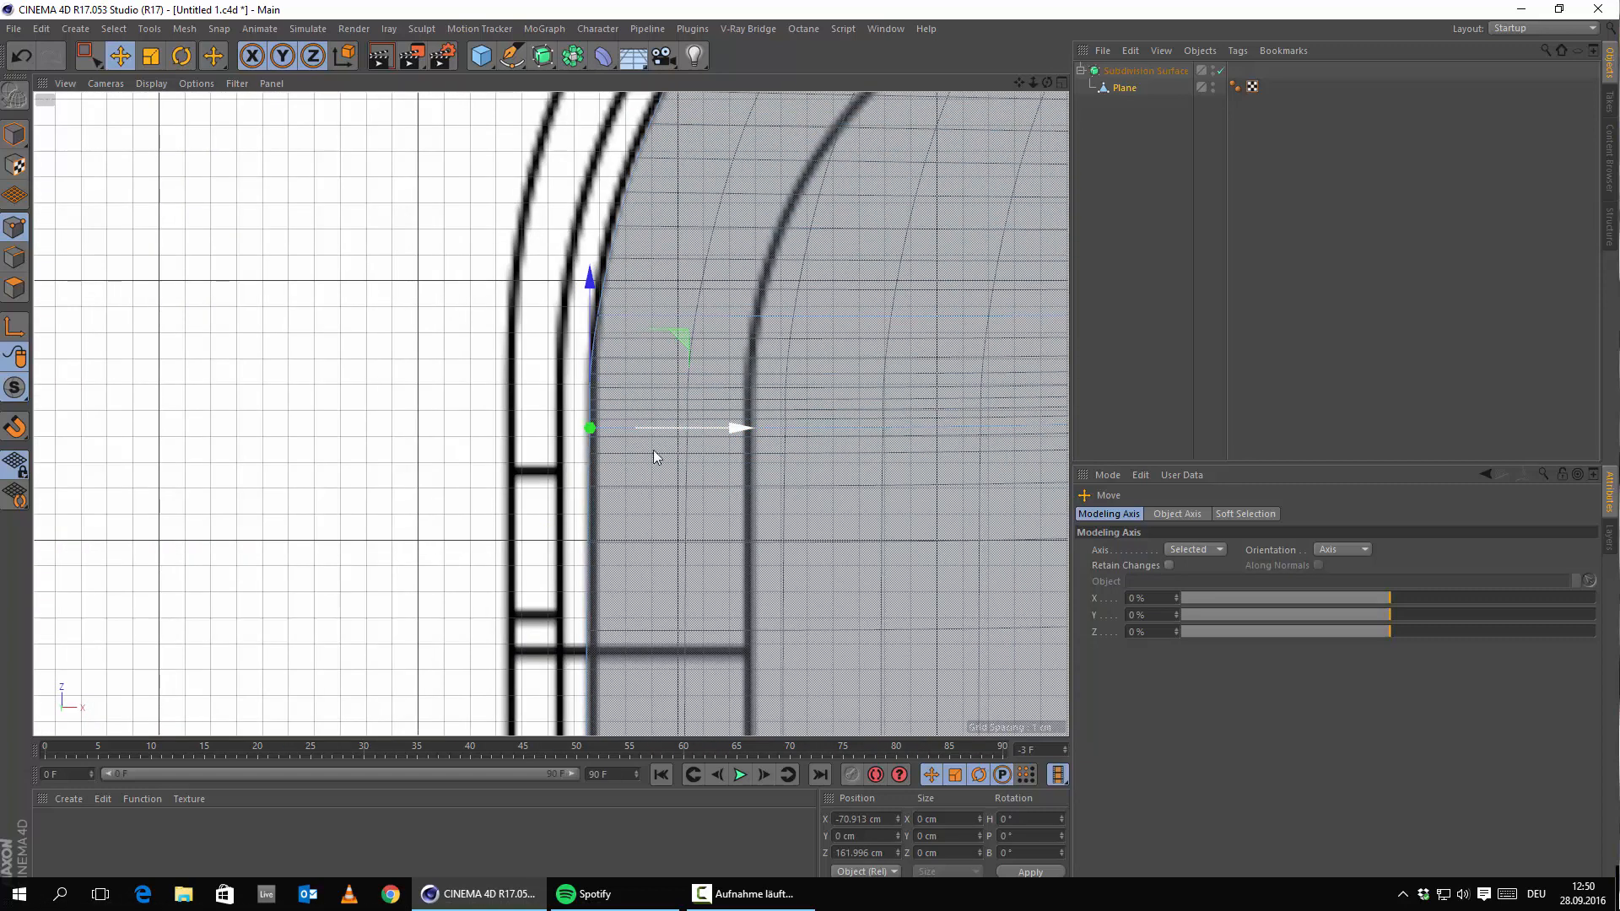
pyautogui.moveTo(587, 347); pyautogui.dragTo(599, 418)
# Nudge the next upper-left corner vertex onto the reference curve.
pyautogui.scroll(-5, 599, 417)
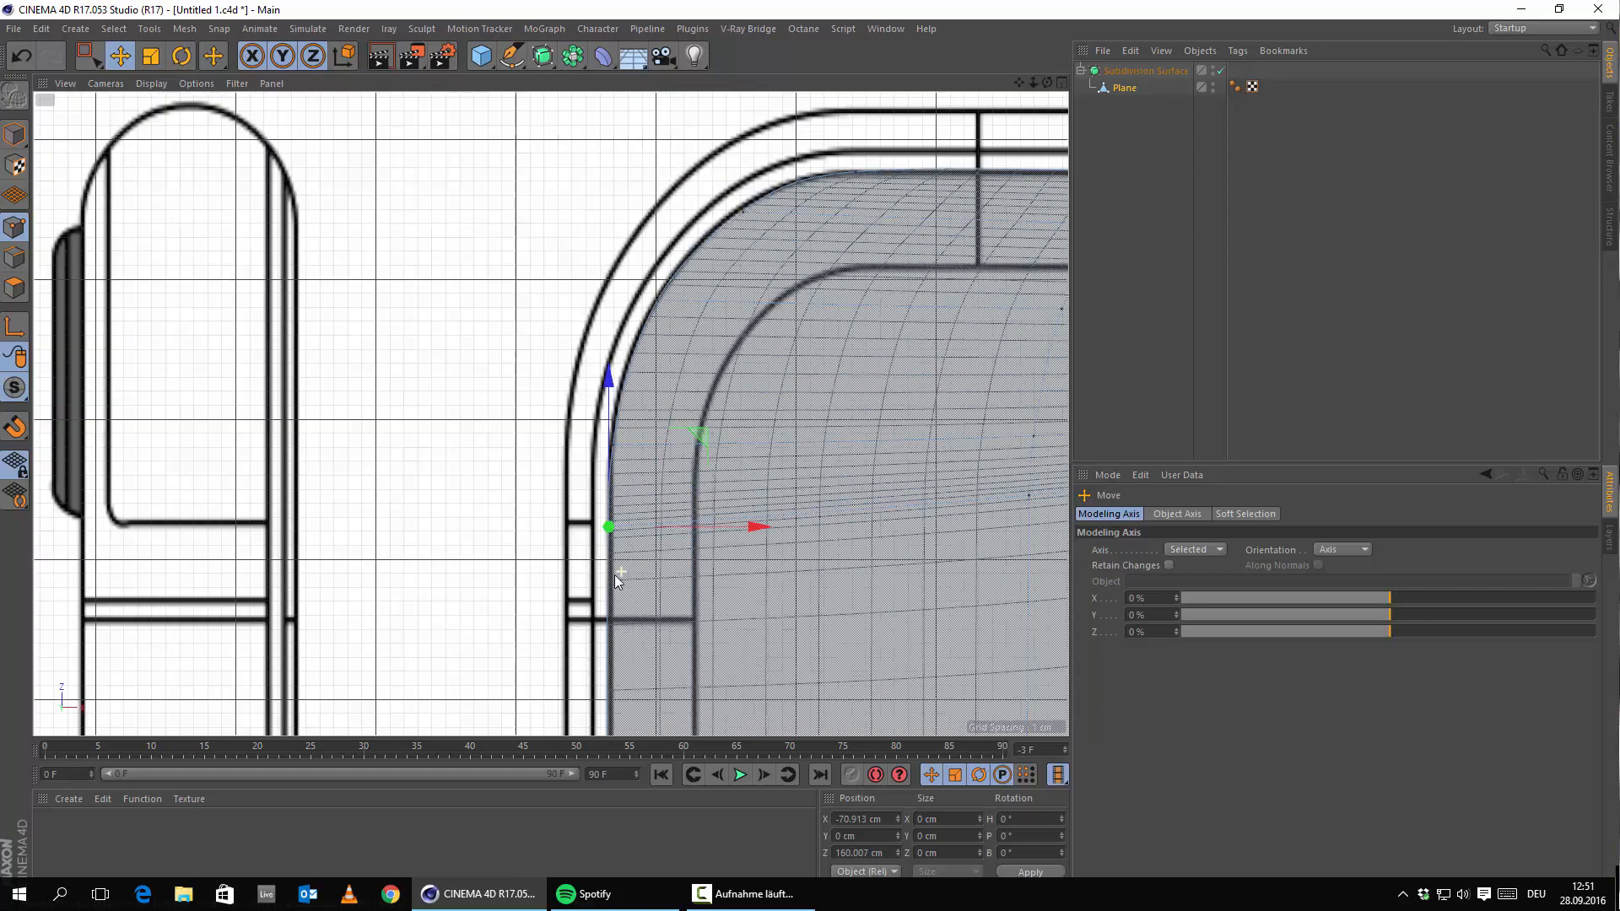
pyautogui.scroll(5, 583, 255)
pyautogui.click(706, 533)
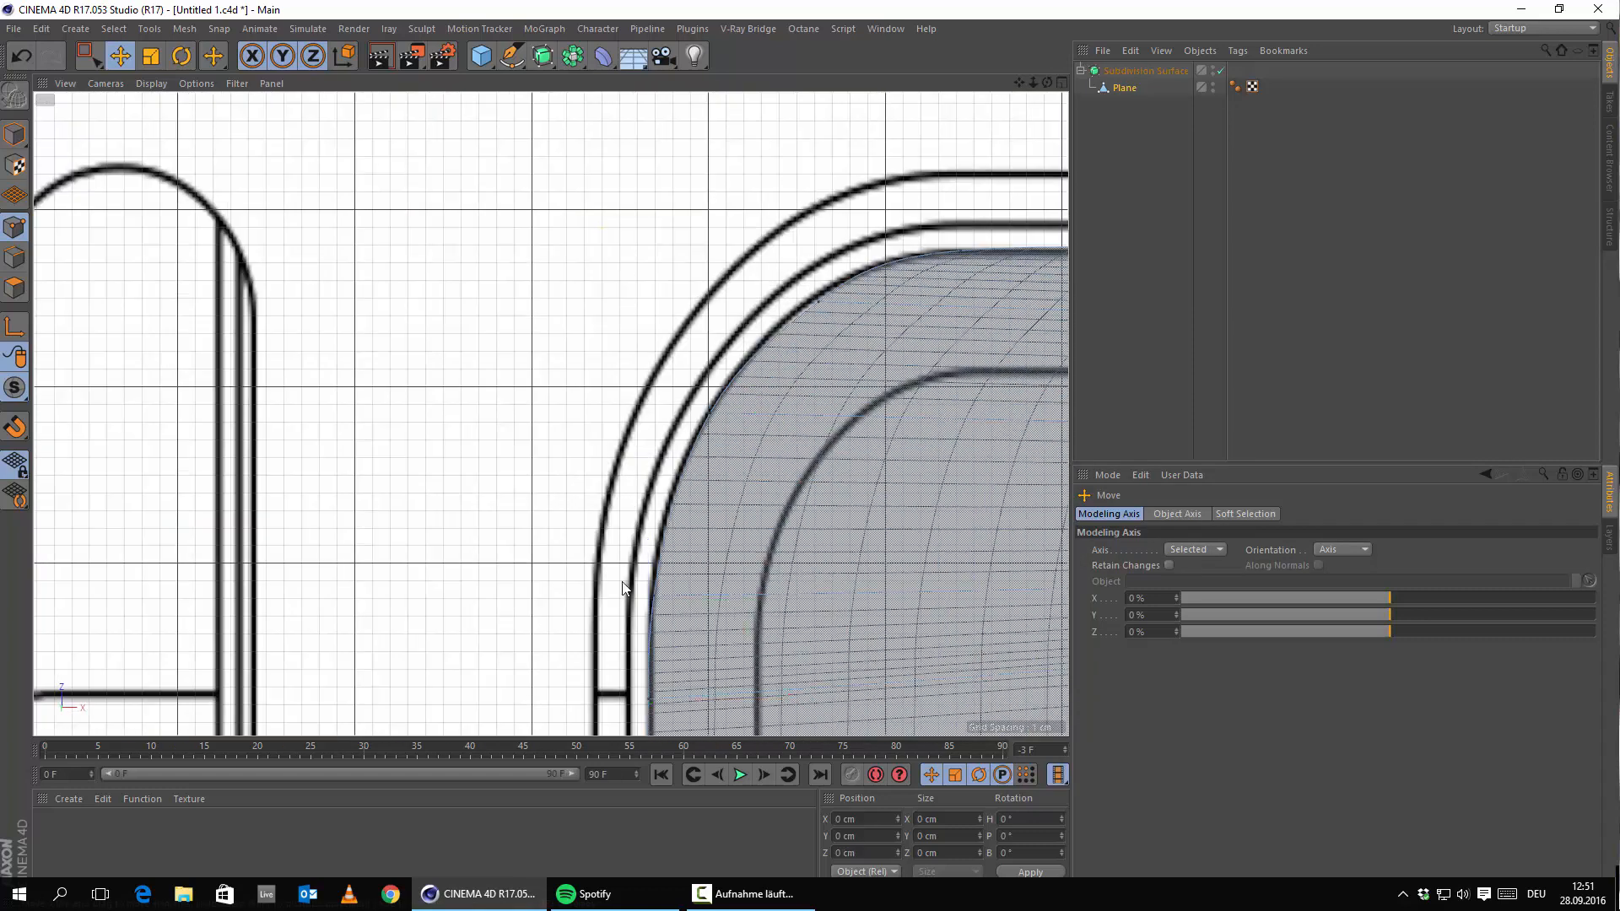
pyautogui.click(651, 594)
pyautogui.moveTo(655, 456); pyautogui.dragTo(653, 458)
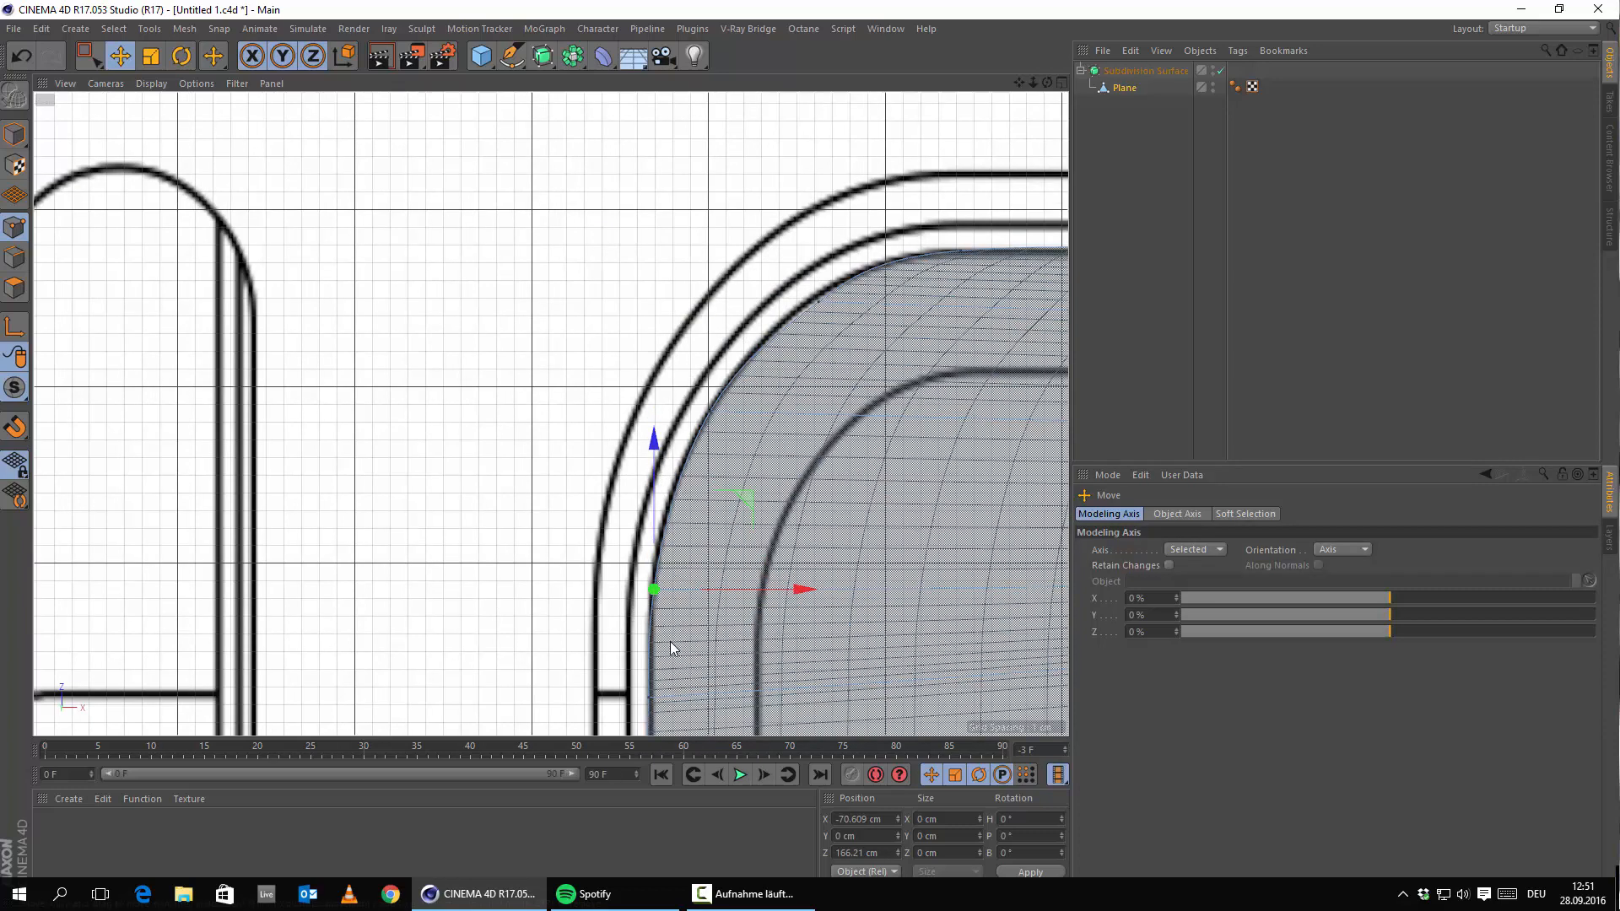
pyautogui.keyDown('alt'); pyautogui.moveTo(648, 708); pyautogui.dragTo(602, 525, button='middle'); pyautogui.keyUp('alt')
# Pan over to the camera slot area and select a vertex on the top edge.
pyautogui.scroll(-6, 662, 485)
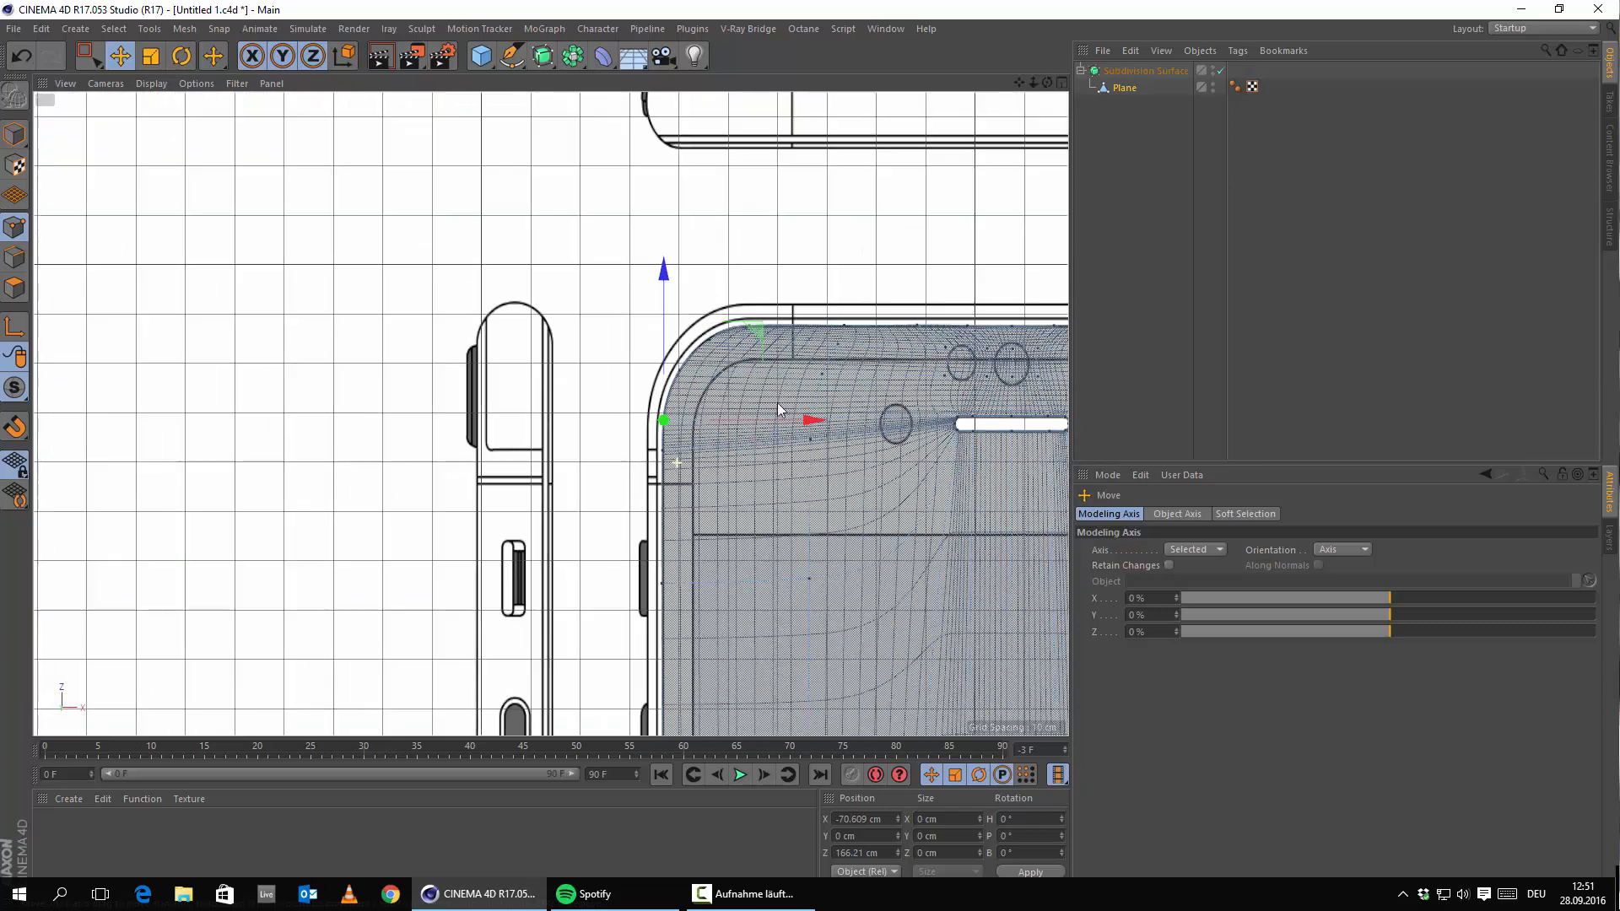
pyautogui.keyDown('alt'); pyautogui.moveTo(882, 339); pyautogui.dragTo(321, 367, button='middle'); pyautogui.keyUp('alt')
pyautogui.scroll(4, 504, 372)
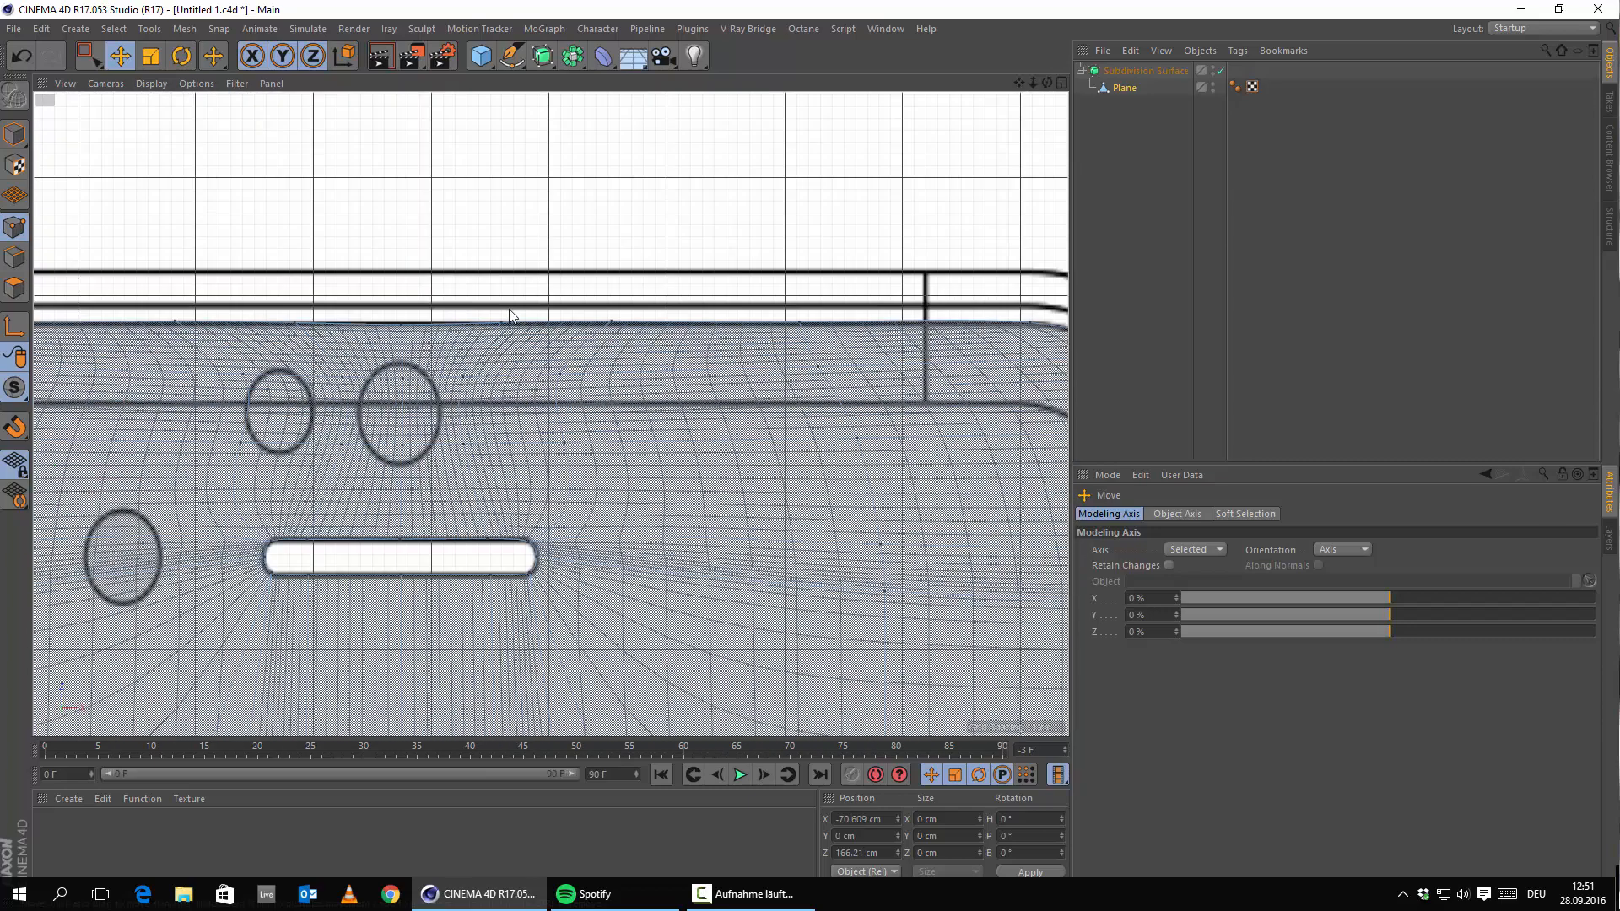
pyautogui.click(399, 324)
pyautogui.scroll(3, 343, 260)
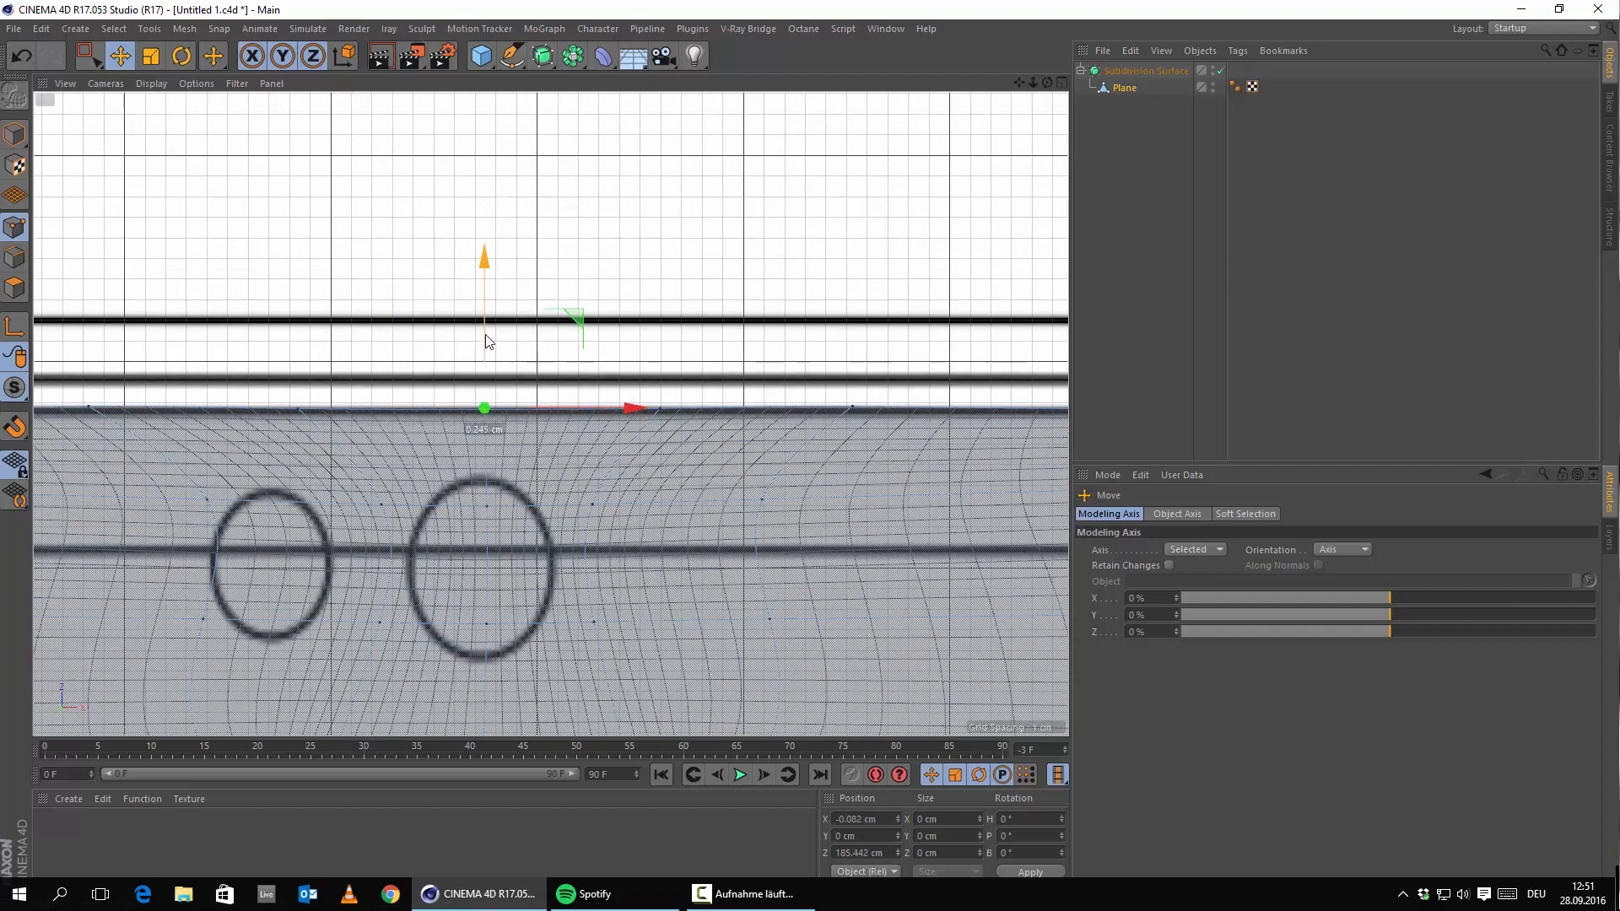
# Move the upper-right corner vertex down the right edge and onto the reference outline.
pyautogui.scroll(-3, 742, 464)
pyautogui.keyDown('alt'); pyautogui.moveTo(905, 487); pyautogui.dragTo(224, 322, button='middle'); pyautogui.keyUp('alt')
pyautogui.scroll(3, 531, 381)
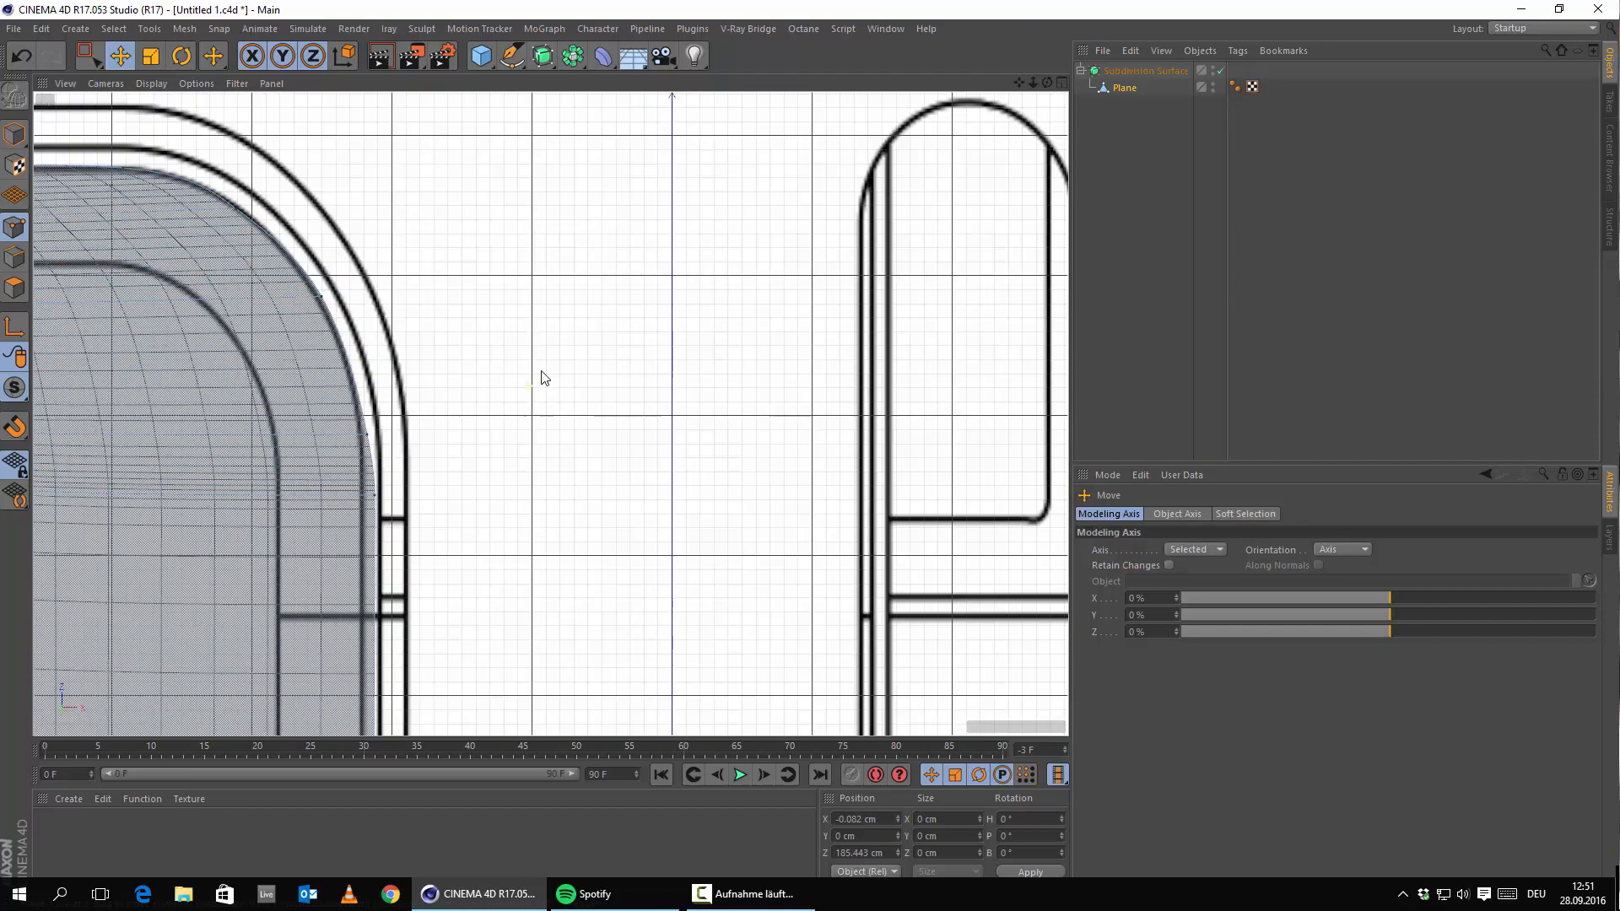
pyautogui.keyDown('alt'); pyautogui.moveTo(386, 337); pyautogui.dragTo(734, 443, button='middle'); pyautogui.keyUp('alt')
pyautogui.click(721, 599)
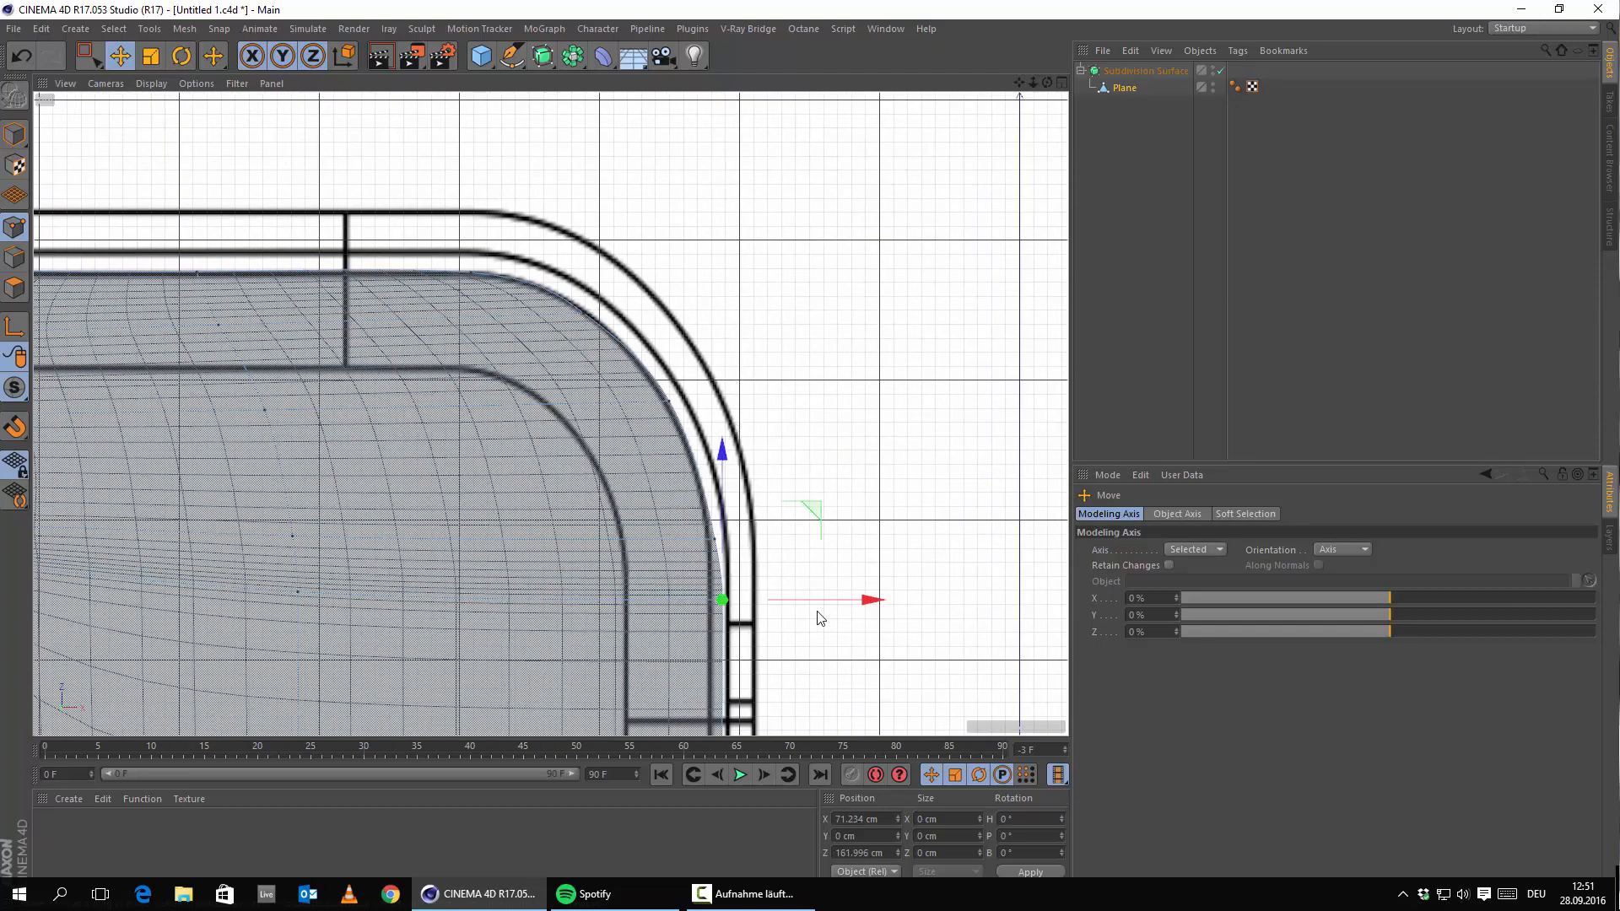
pyautogui.keyDown('alt'); pyautogui.moveTo(780, 598); pyautogui.dragTo(790, 250, button='middle'); pyautogui.keyUp('alt')
pyautogui.moveTo(739, 196); pyautogui.dragTo(734, 253)
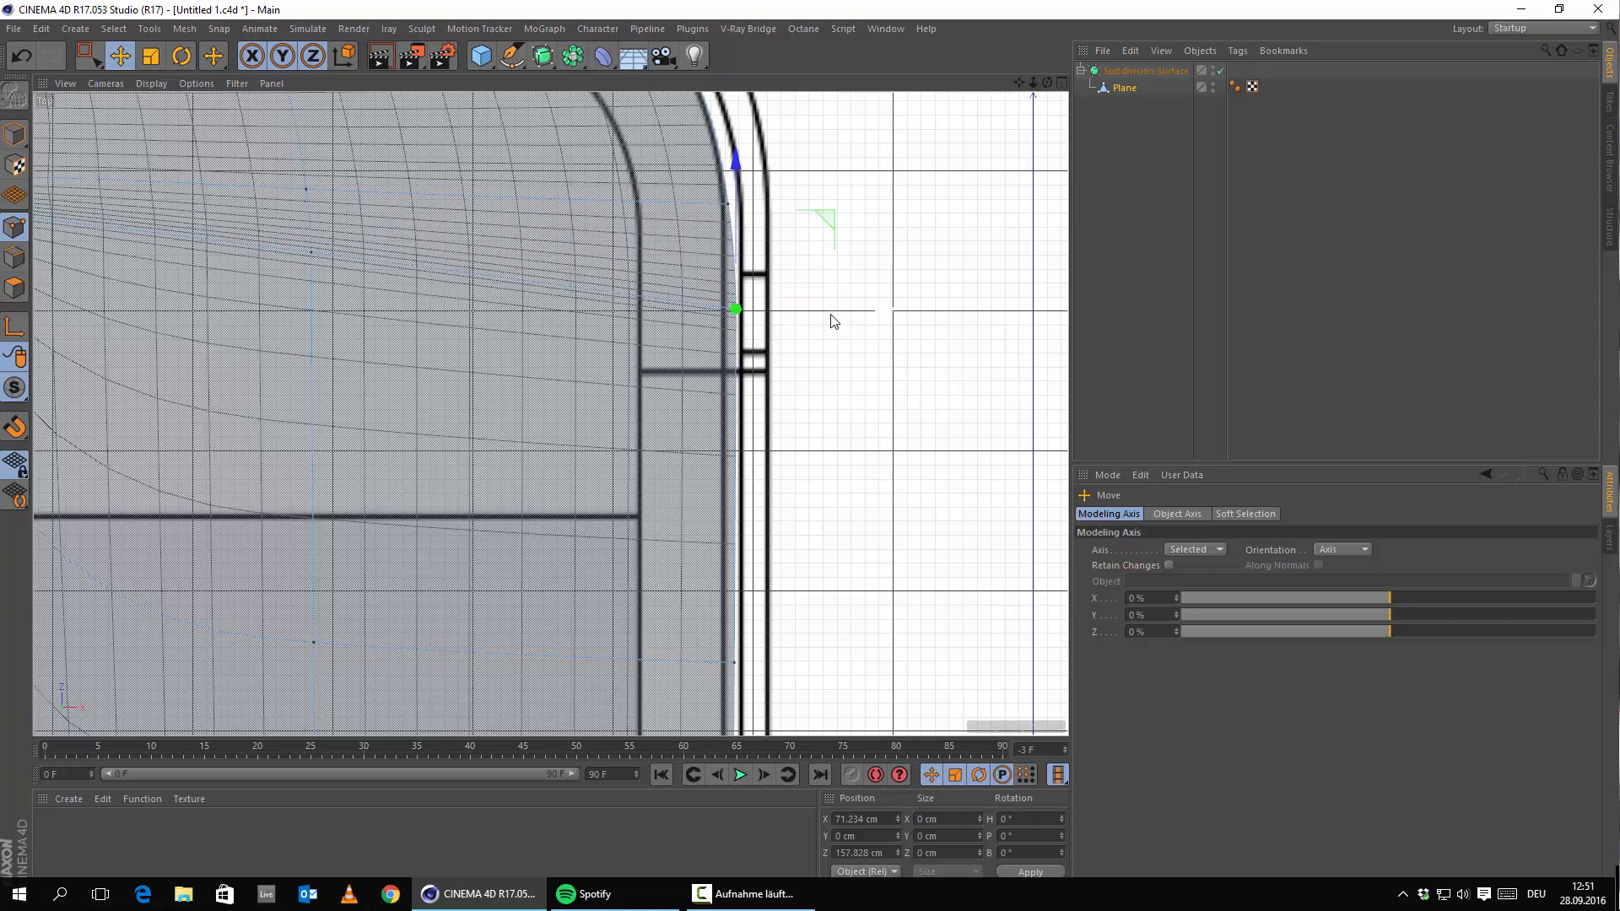
pyautogui.moveTo(831, 315); pyautogui.dragTo(835, 313)
pyautogui.keyDown('alt'); pyautogui.moveTo(853, 197); pyautogui.dragTo(896, 417, button='middle'); pyautogui.keyUp('alt')
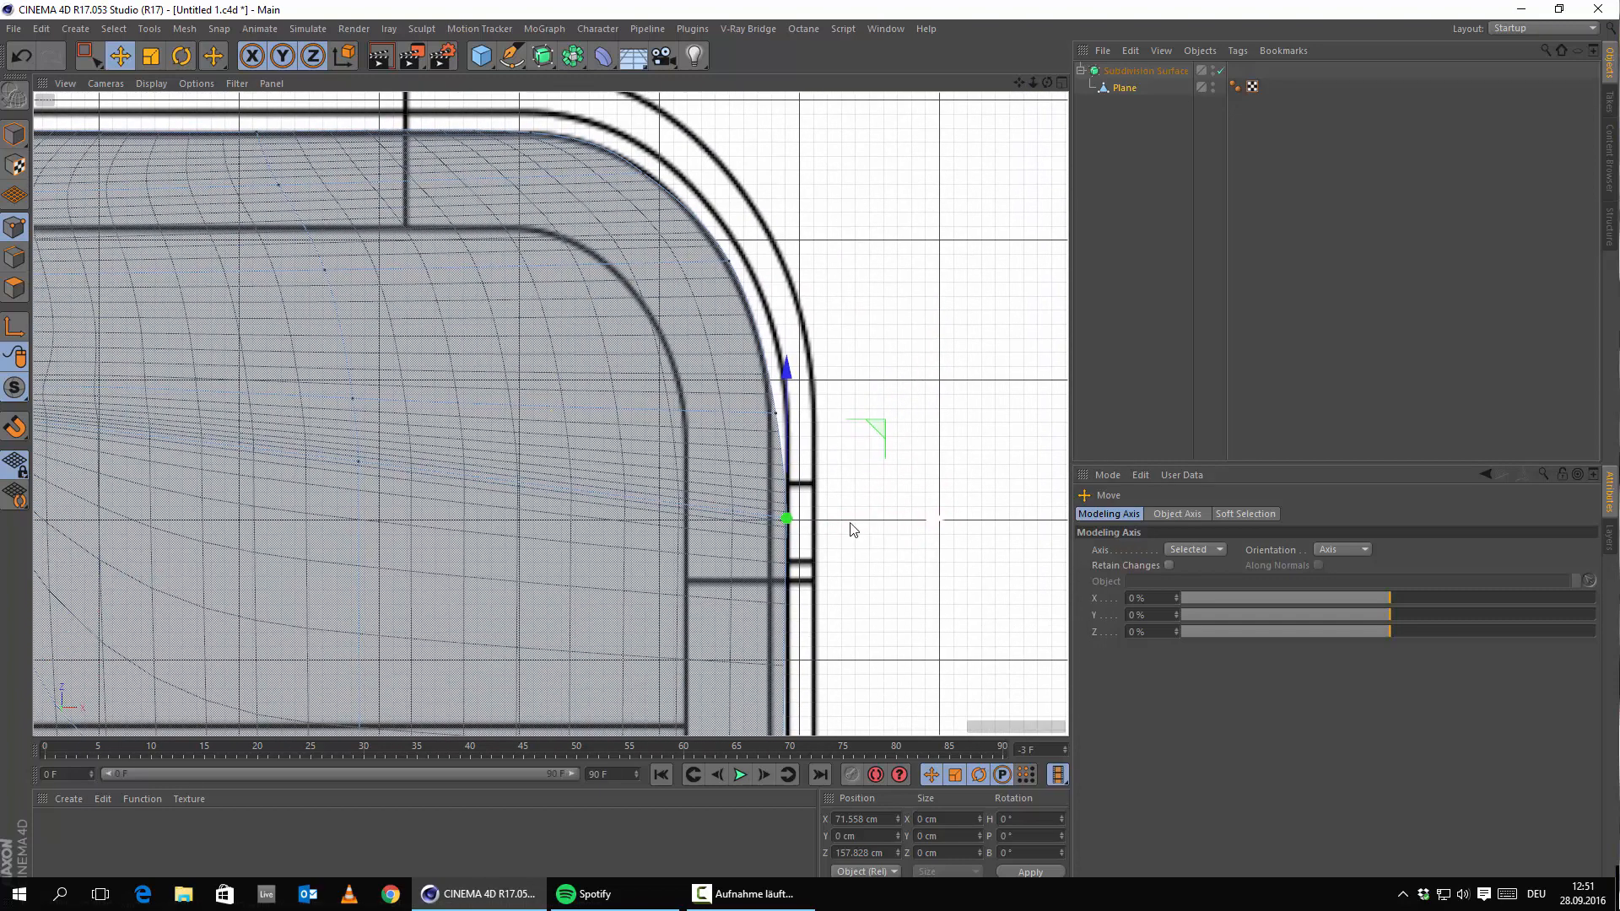
pyautogui.moveTo(854, 530); pyautogui.dragTo(835, 529)
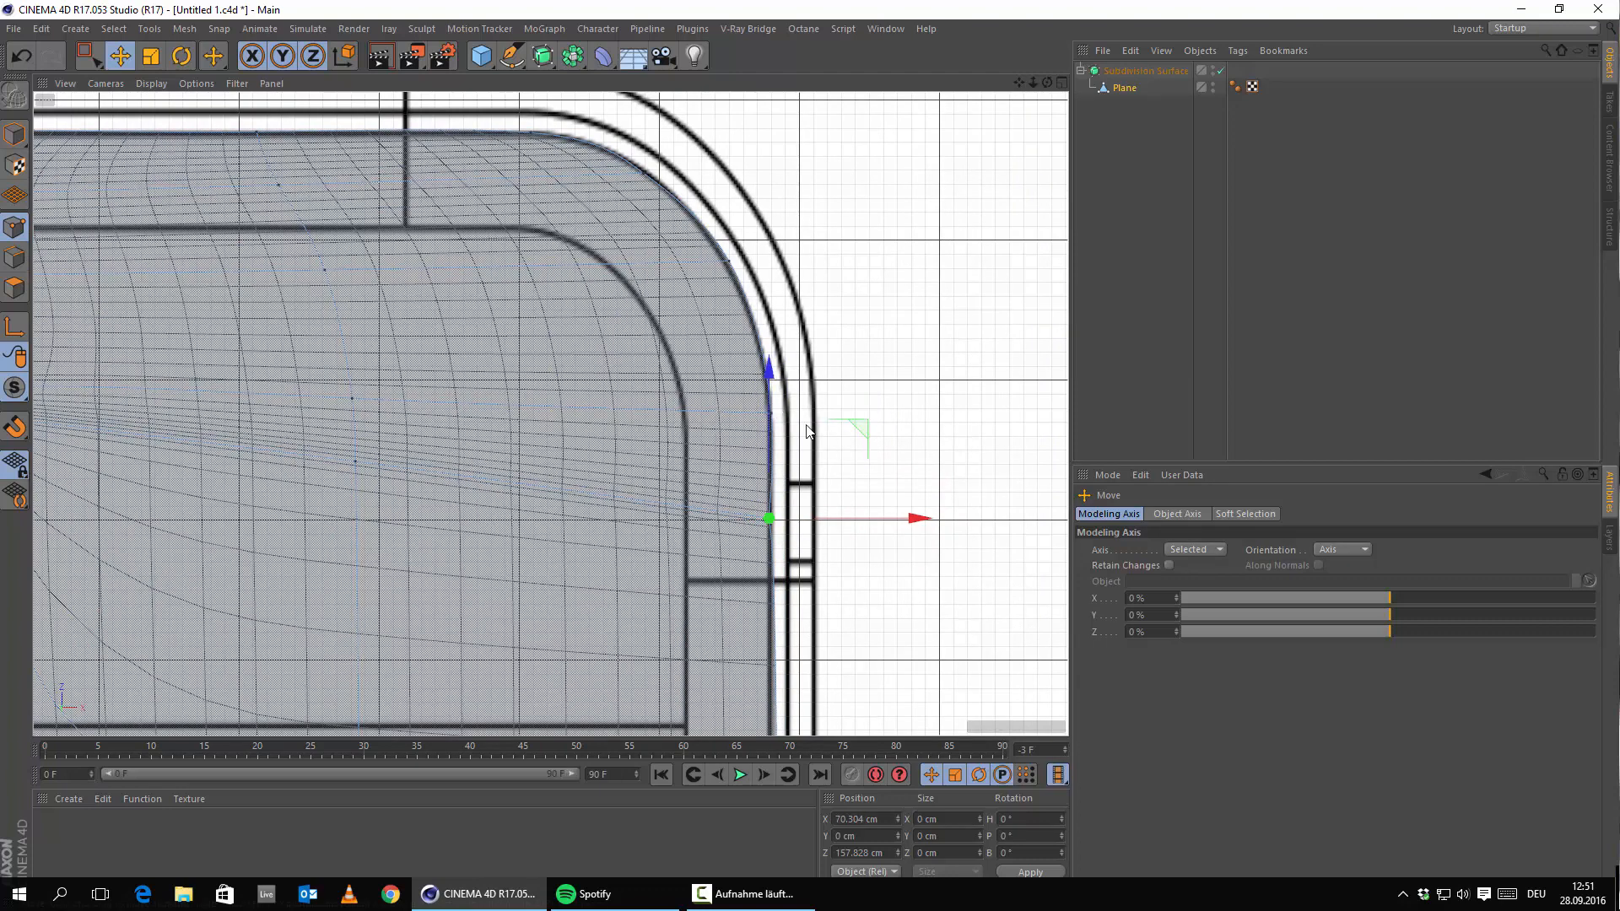
# Nudge the neighbouring right-edge vertices sideways to match the outline.
pyautogui.click(792, 425)
pyautogui.click(774, 415)
pyautogui.moveTo(855, 420); pyautogui.dragTo(853, 420)
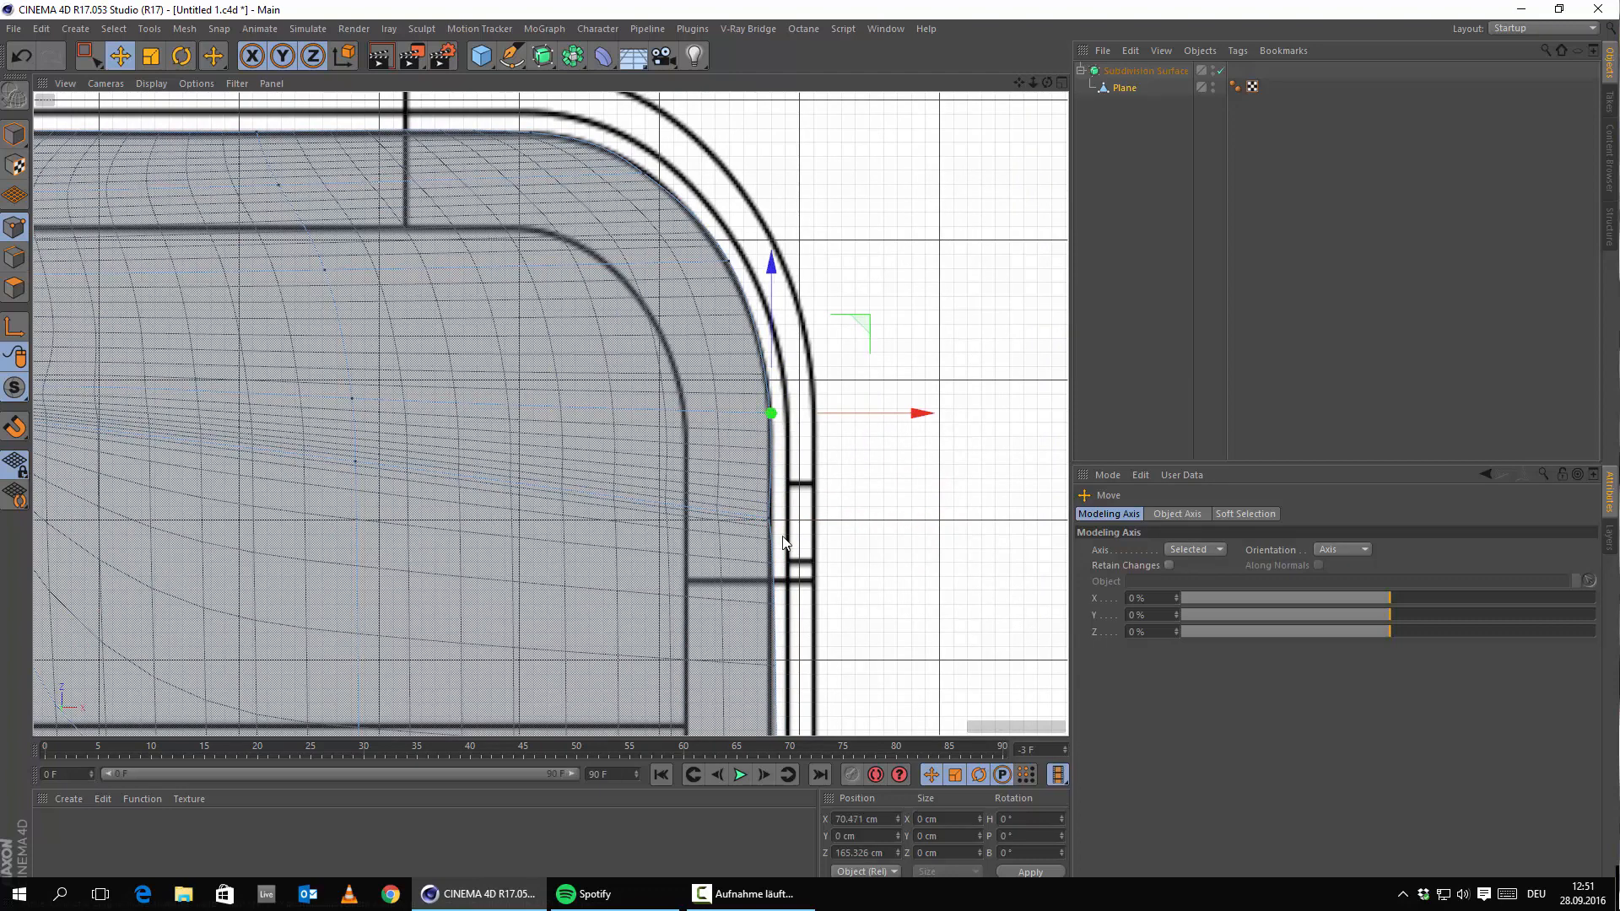
pyautogui.click(768, 518)
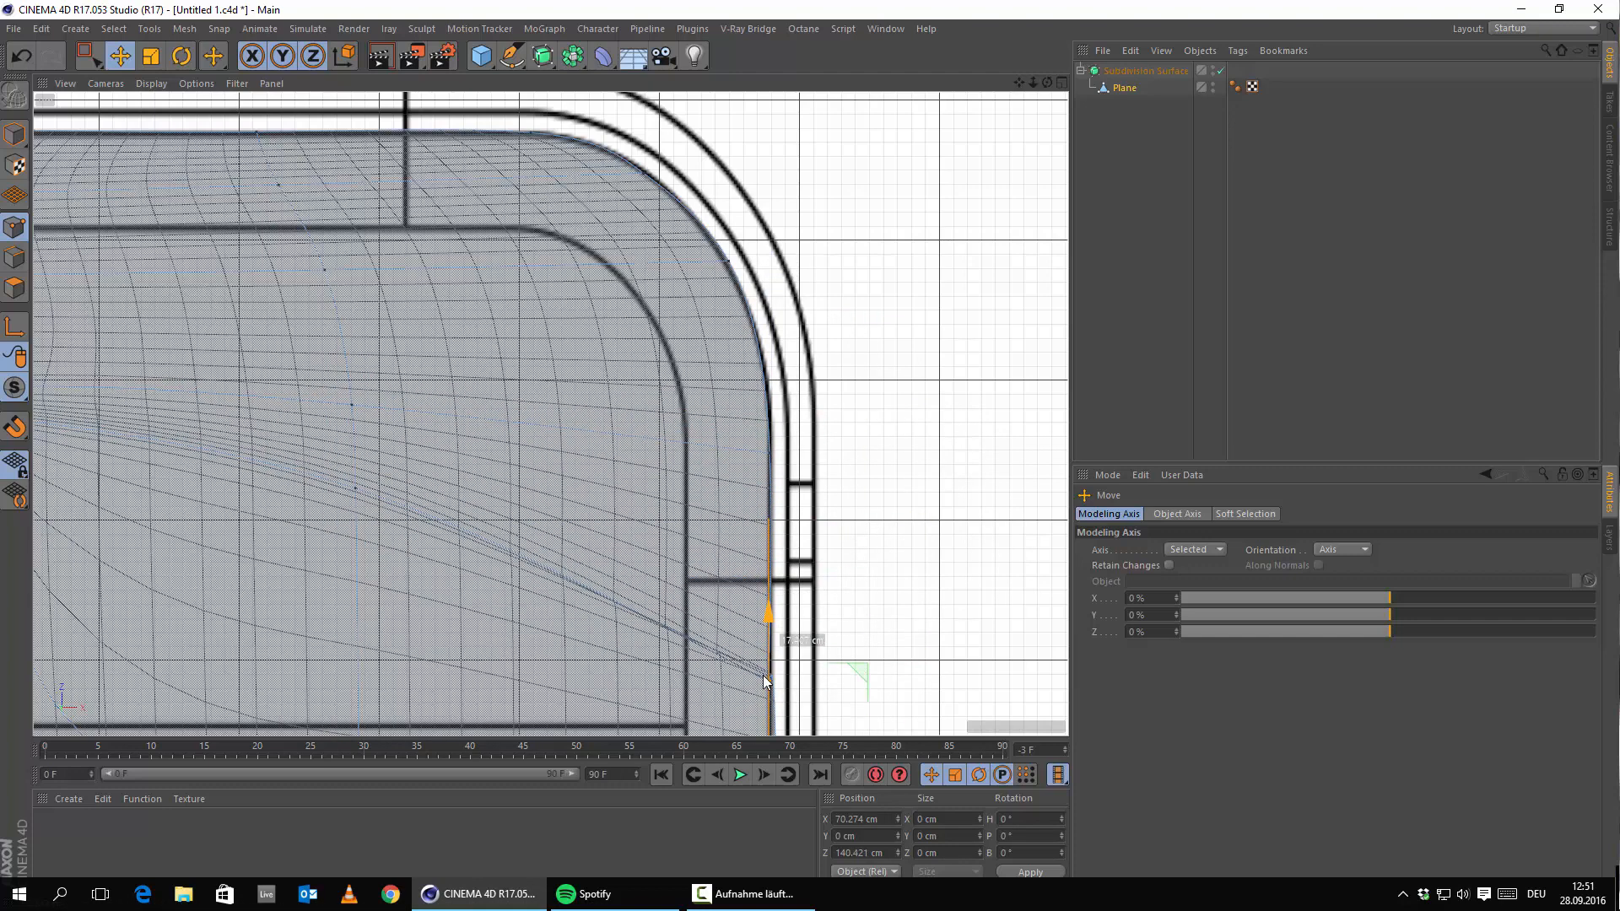
pyautogui.click(769, 682)
pyautogui.moveTo(824, 672); pyautogui.dragTo(817, 297, button='middle')
pyautogui.click(771, 311)
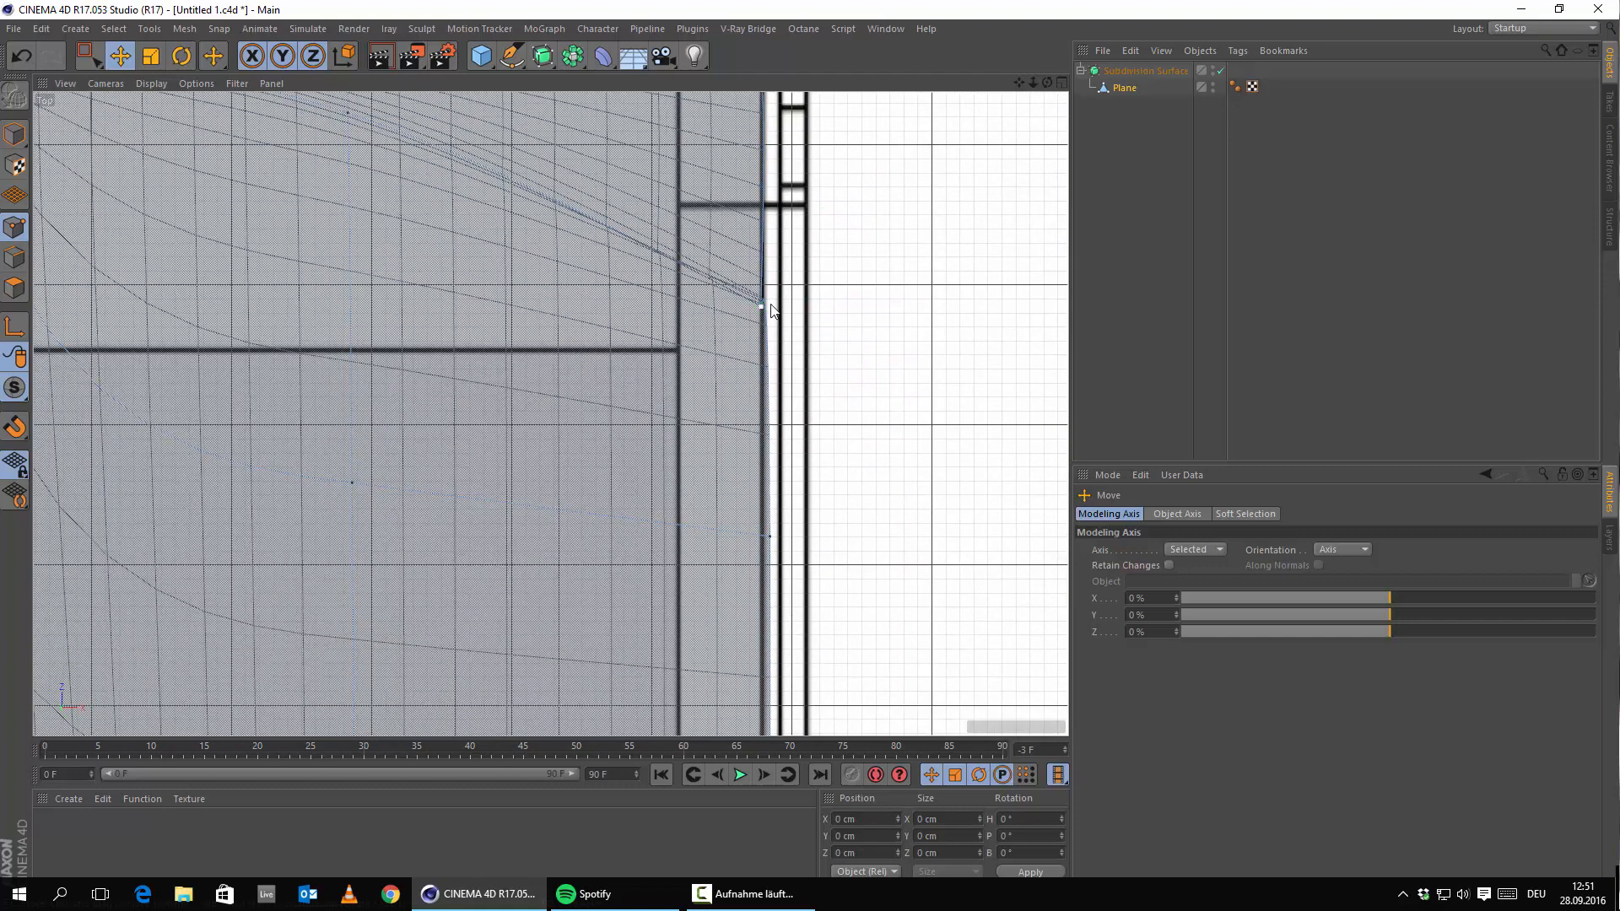
# Move a right-edge vertex up, then undo the last three vertex changes.
pyautogui.scroll(3, 784, 300)
pyautogui.click(737, 334)
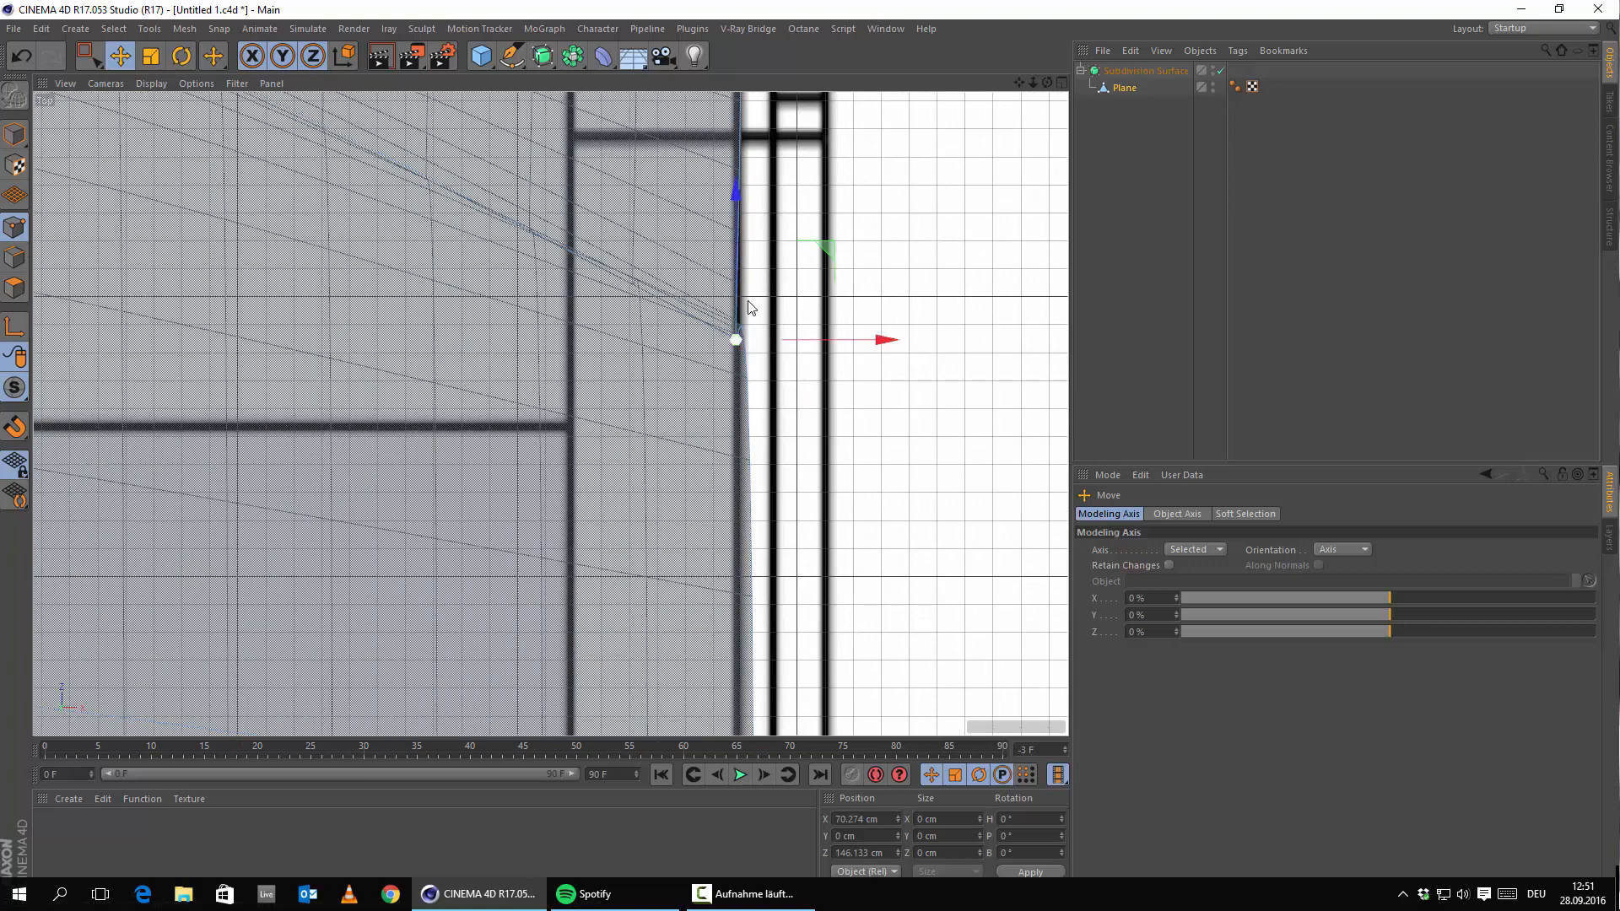
pyautogui.moveTo(738, 334); pyautogui.dragTo(737, 139)
pyautogui.keyDown('alt'); pyautogui.moveTo(892, 470); pyautogui.dragTo(841, 763, button='middle'); pyautogui.keyUp('alt')
pyautogui.click(10, 48)
pyautogui.click(11, 48)
pyautogui.click(10, 49)
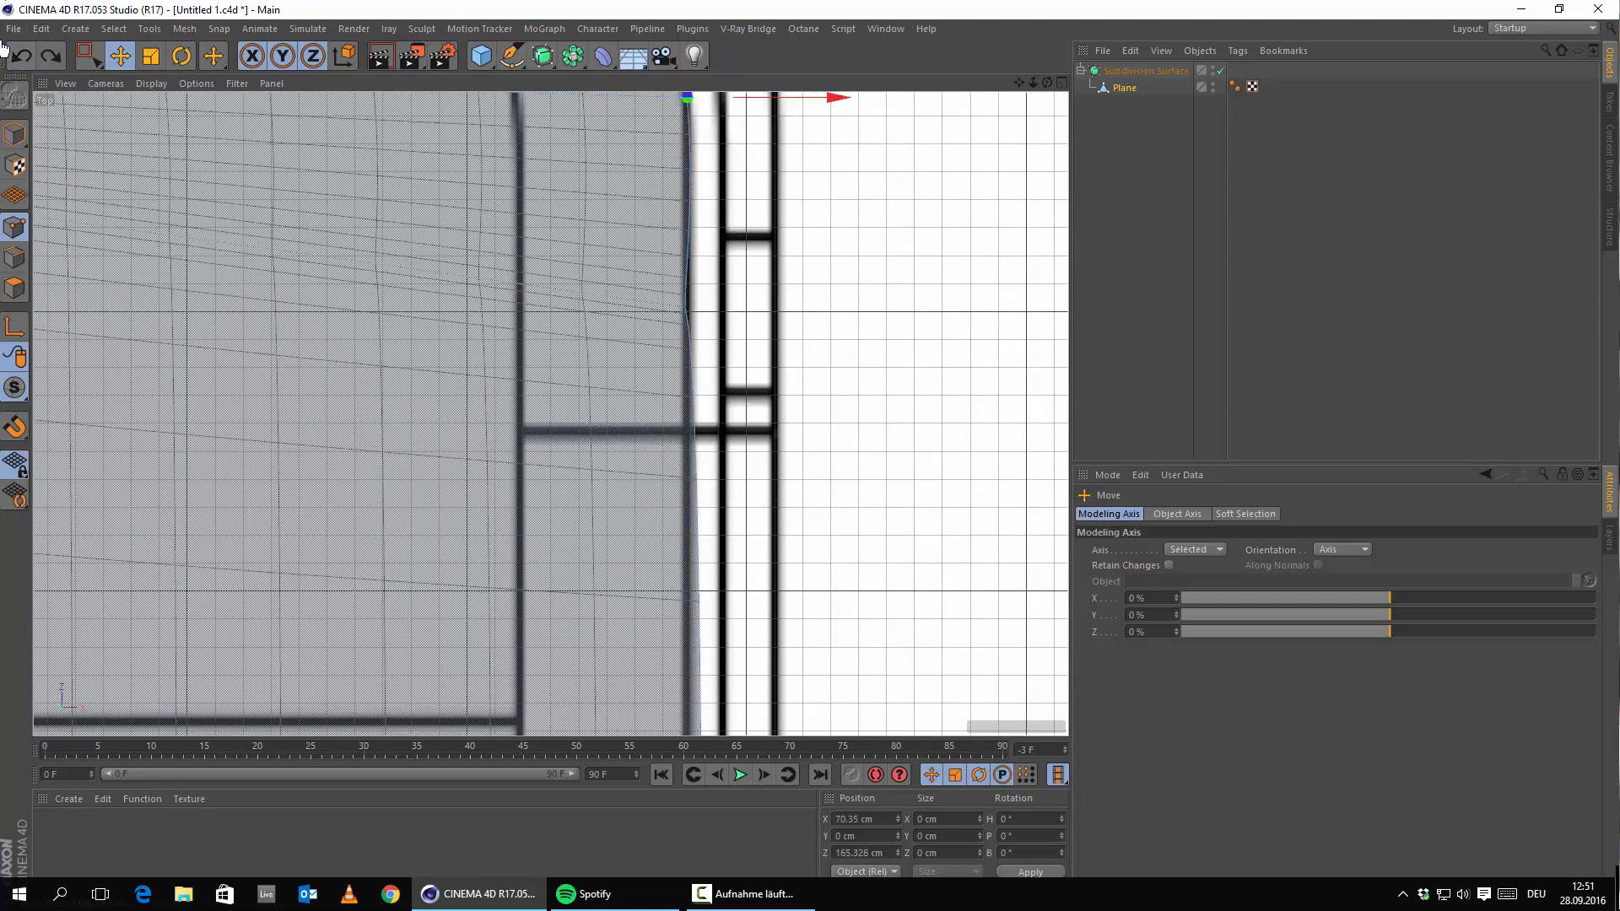
# Slide the lower right-edge vertex along the edge to fit the upper-right corner.
pyautogui.scroll(-5, 937, 456)
pyautogui.keyDown('alt'); pyautogui.moveTo(848, 443); pyautogui.dragTo(753, 457, button='middle'); pyautogui.keyUp('alt')
pyautogui.scroll(2, 850, 424)
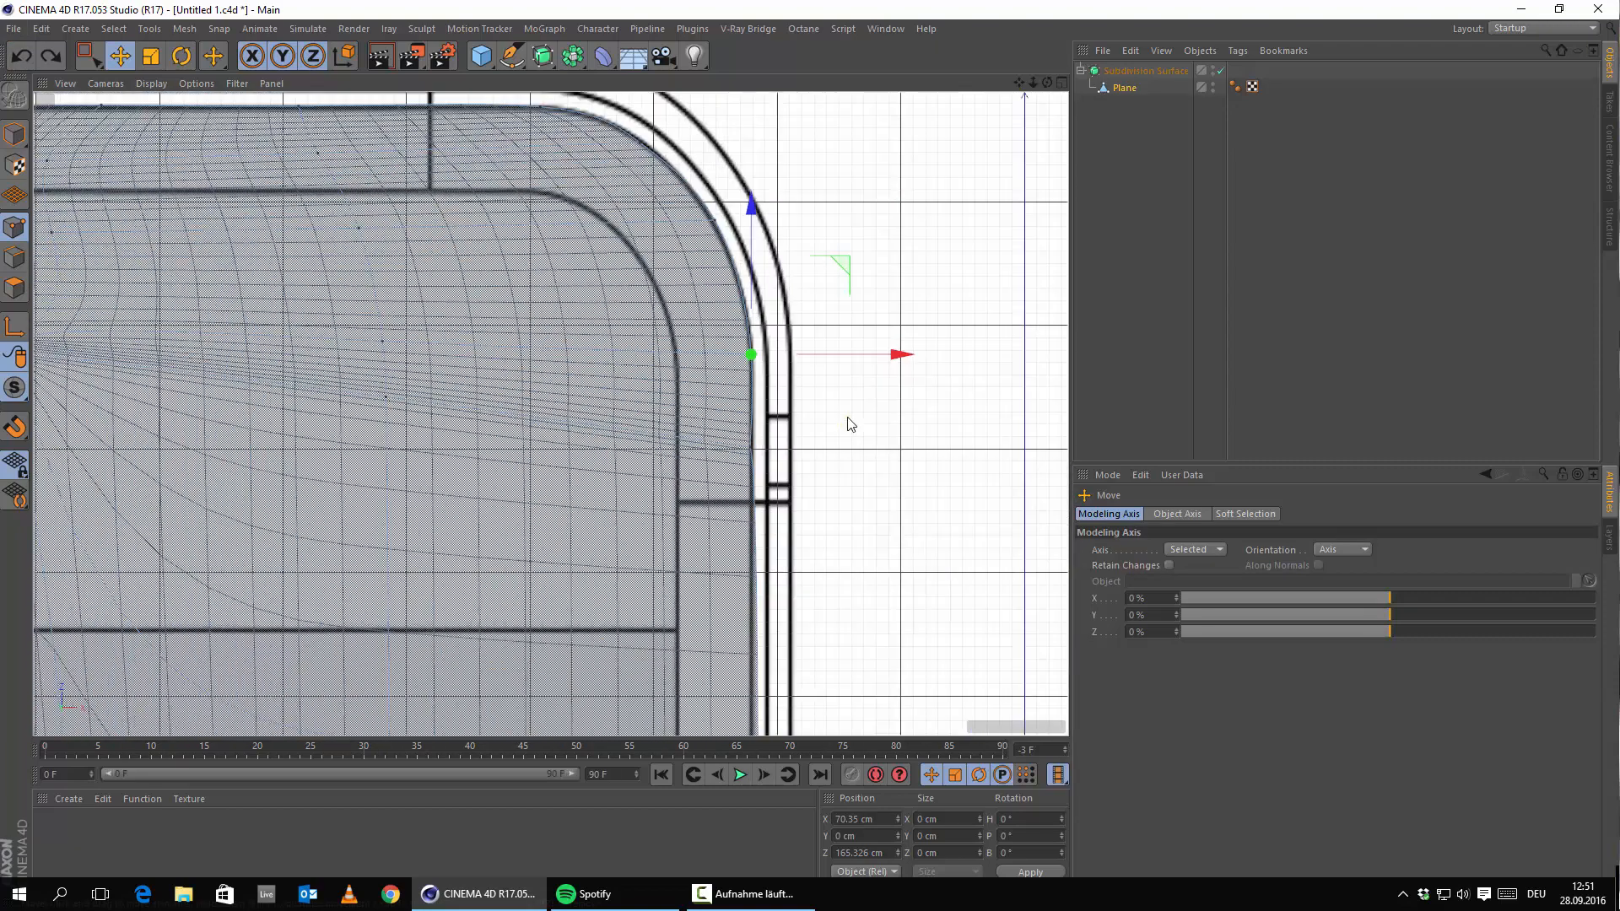
pyautogui.click(752, 450)
pyautogui.moveTo(746, 376); pyautogui.dragTo(740, 426)
pyautogui.click(841, 646)
# Take the Plane out of the Subdivision Surface to expose its cage.
pyautogui.scroll(5, 724, 508)
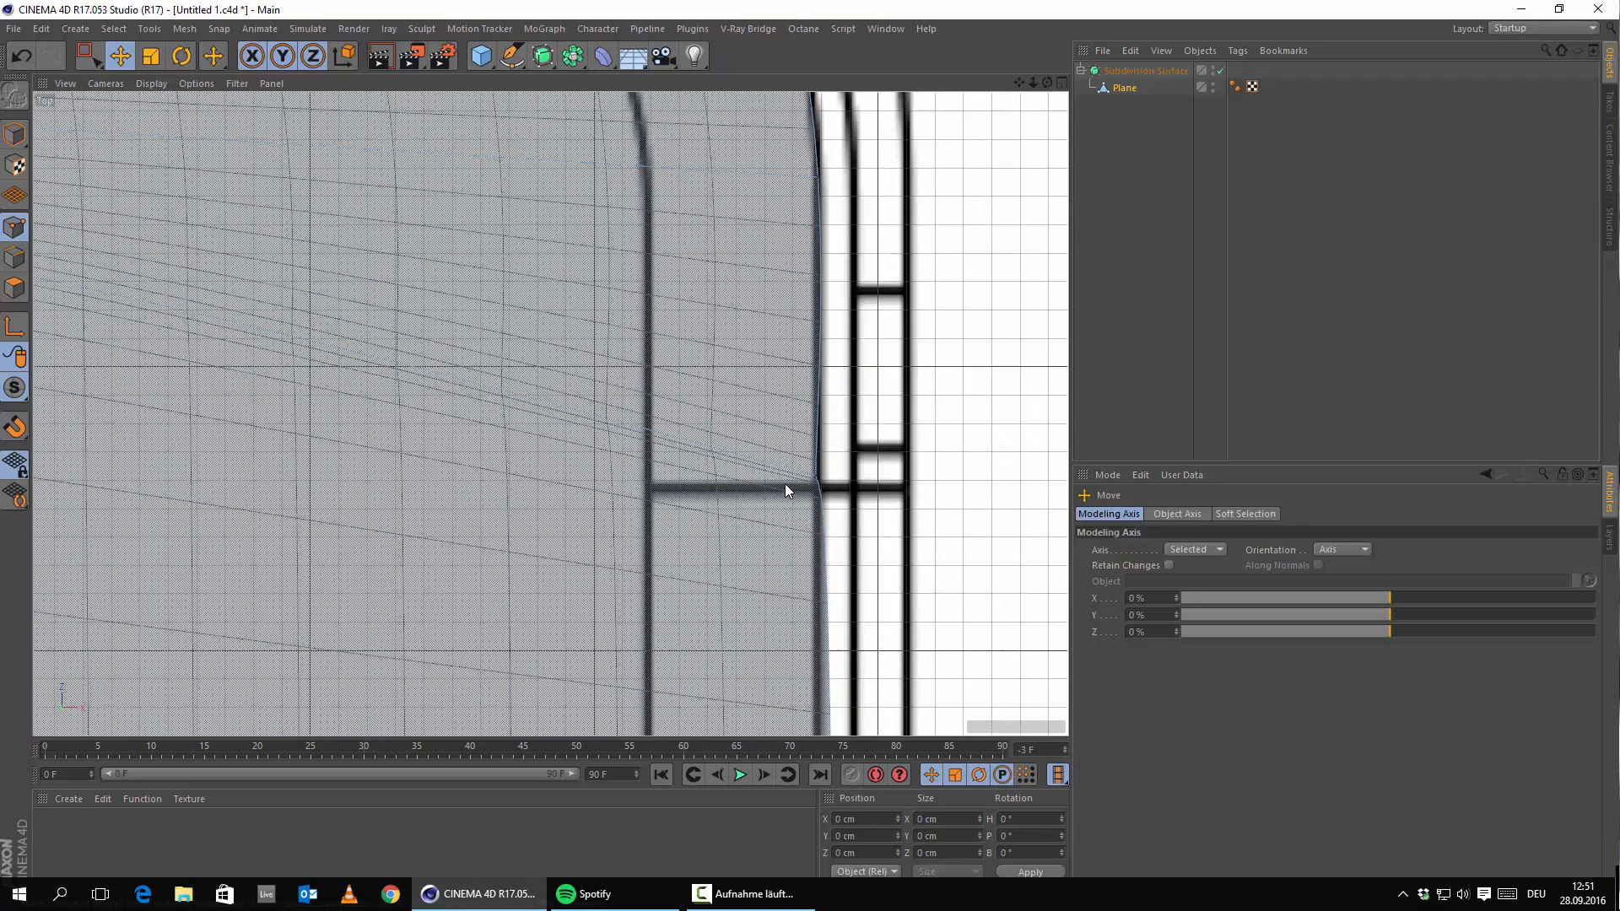
pyautogui.moveTo(1122, 88); pyautogui.dragTo(1135, 67)
pyautogui.scroll(-3, 846, 351)
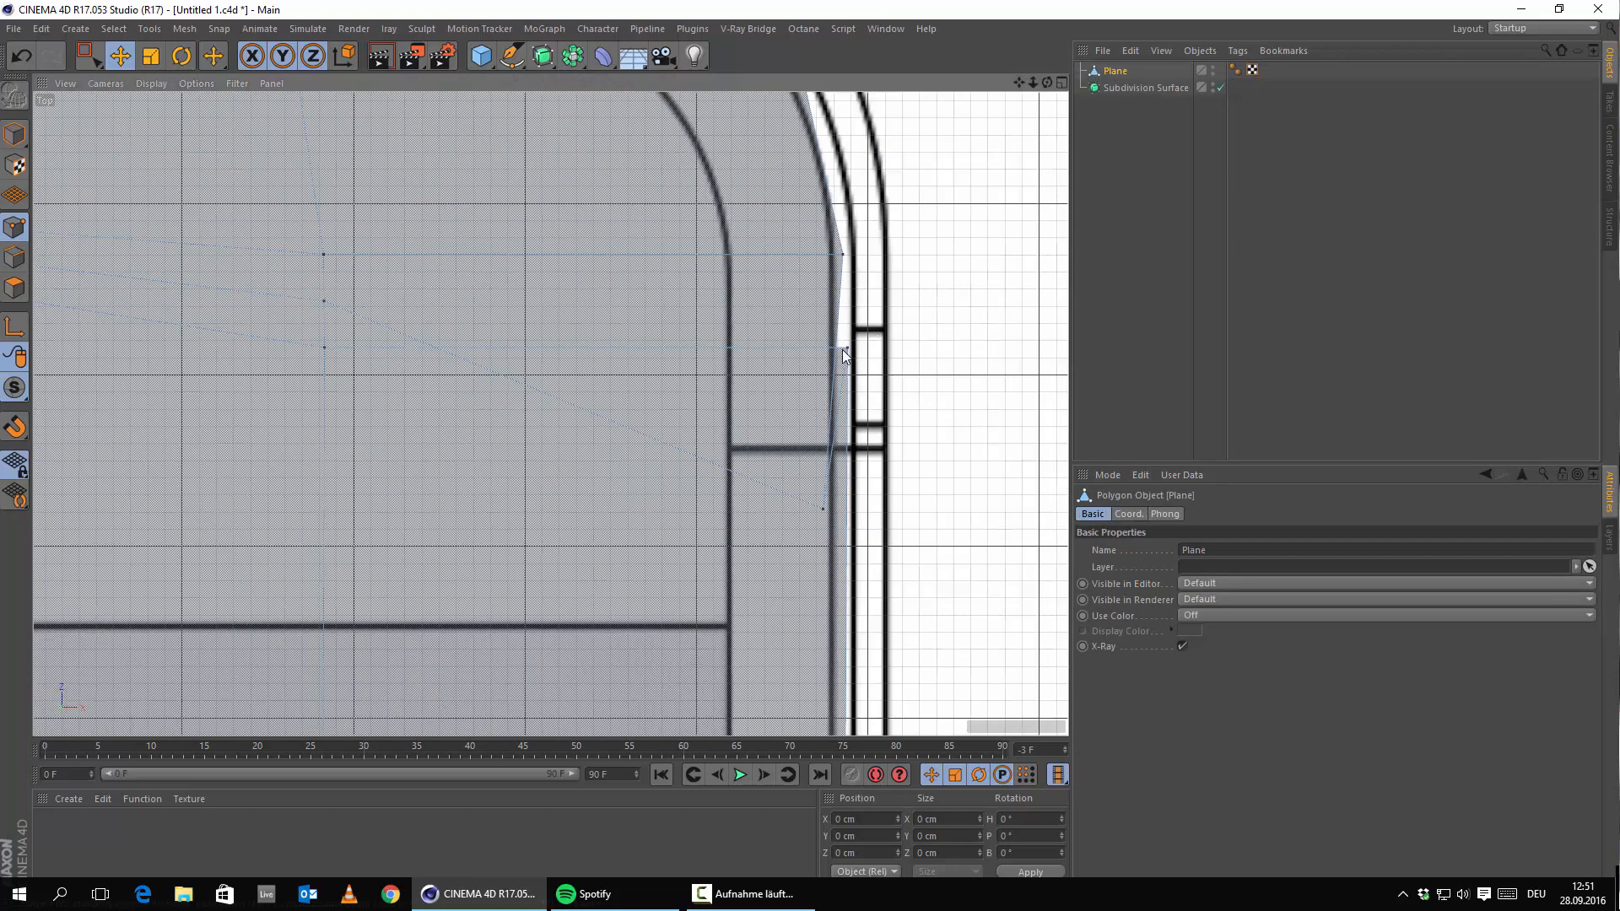
# Move two right-edge vertices down and adjust their height along the edge.
pyautogui.click(845, 349)
pyautogui.moveTo(854, 277); pyautogui.dragTo(815, 512)
pyautogui.click(822, 510)
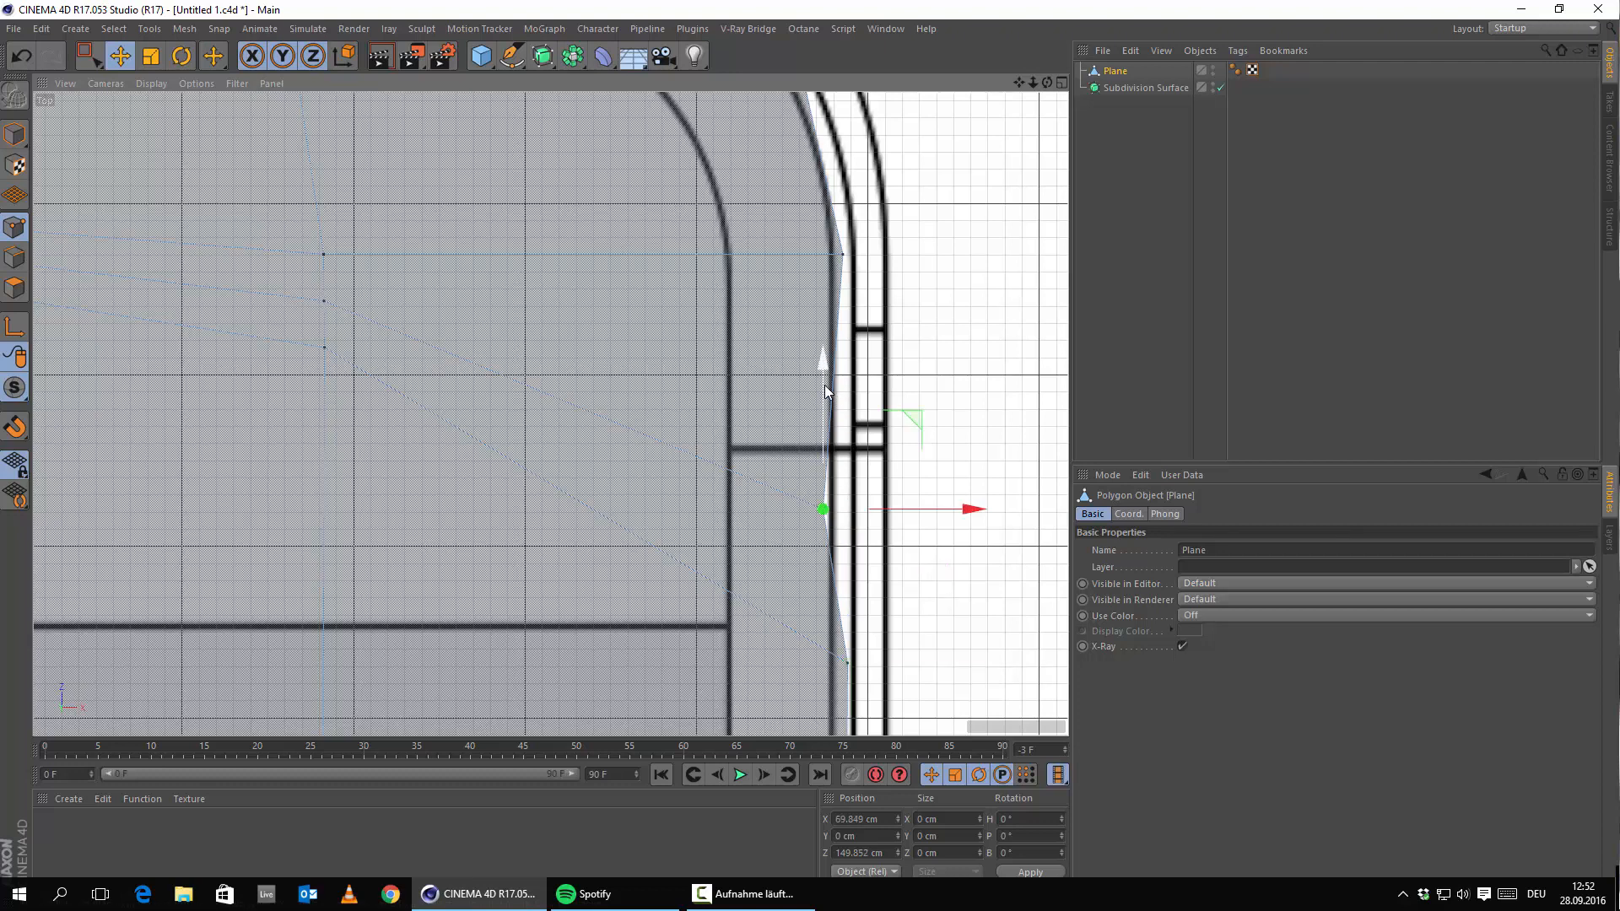
pyautogui.moveTo(824, 388); pyautogui.dragTo(850, 333)
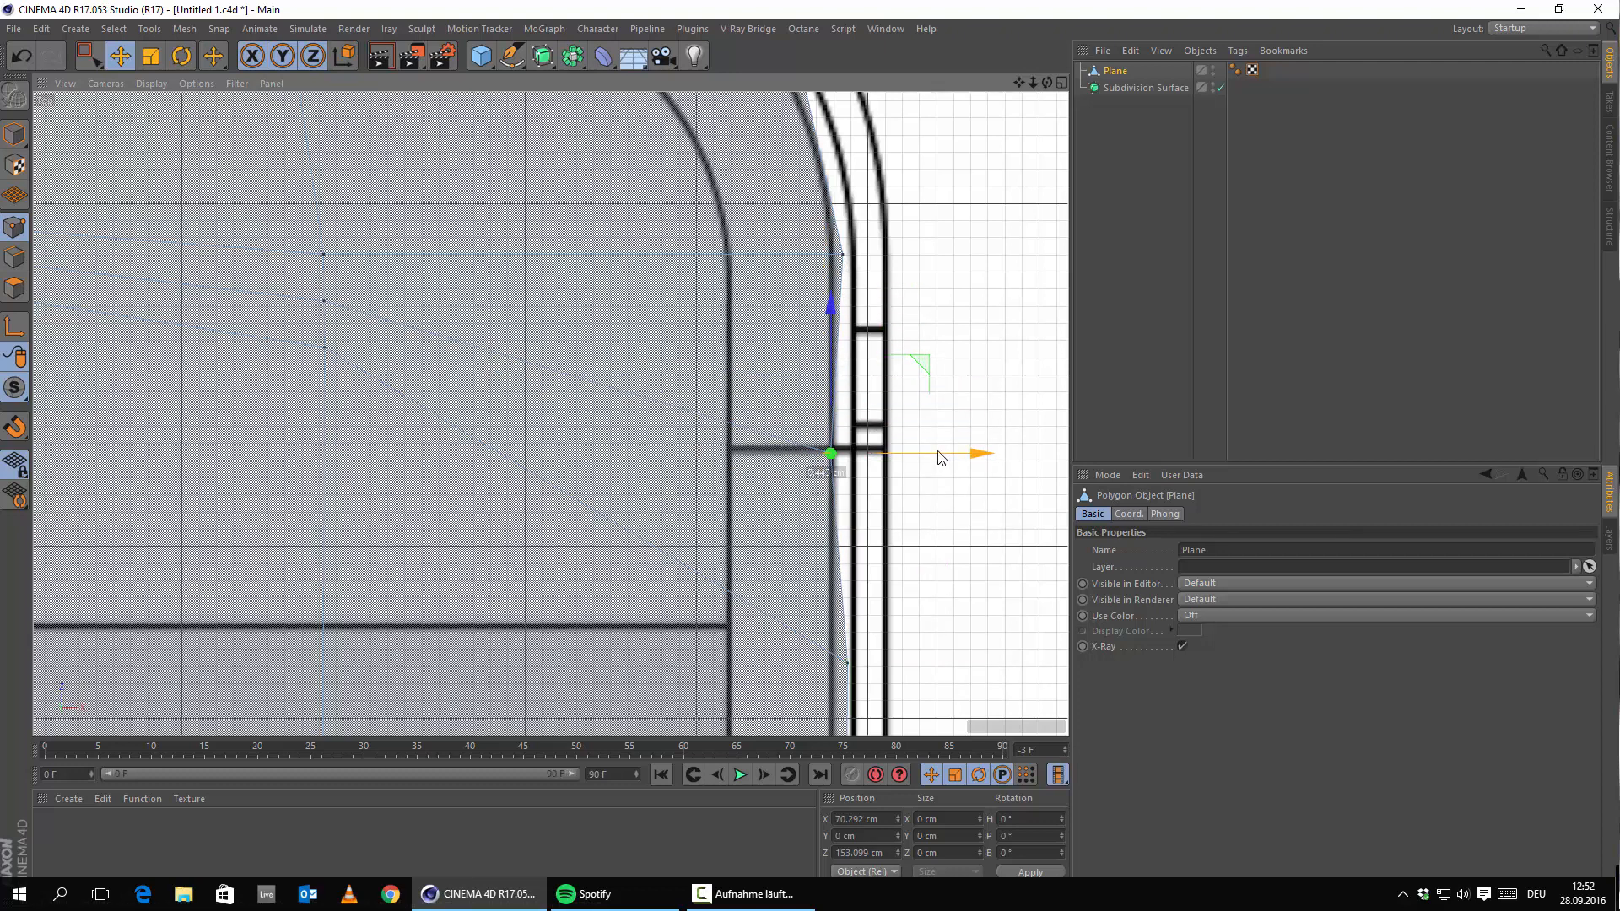
pyautogui.click(936, 457)
# Pull two more right-edge vertices left onto the blueprint outline.
pyautogui.click(844, 256)
pyautogui.moveTo(967, 260); pyautogui.dragTo(956, 257)
pyautogui.click(898, 450)
pyautogui.click(846, 662)
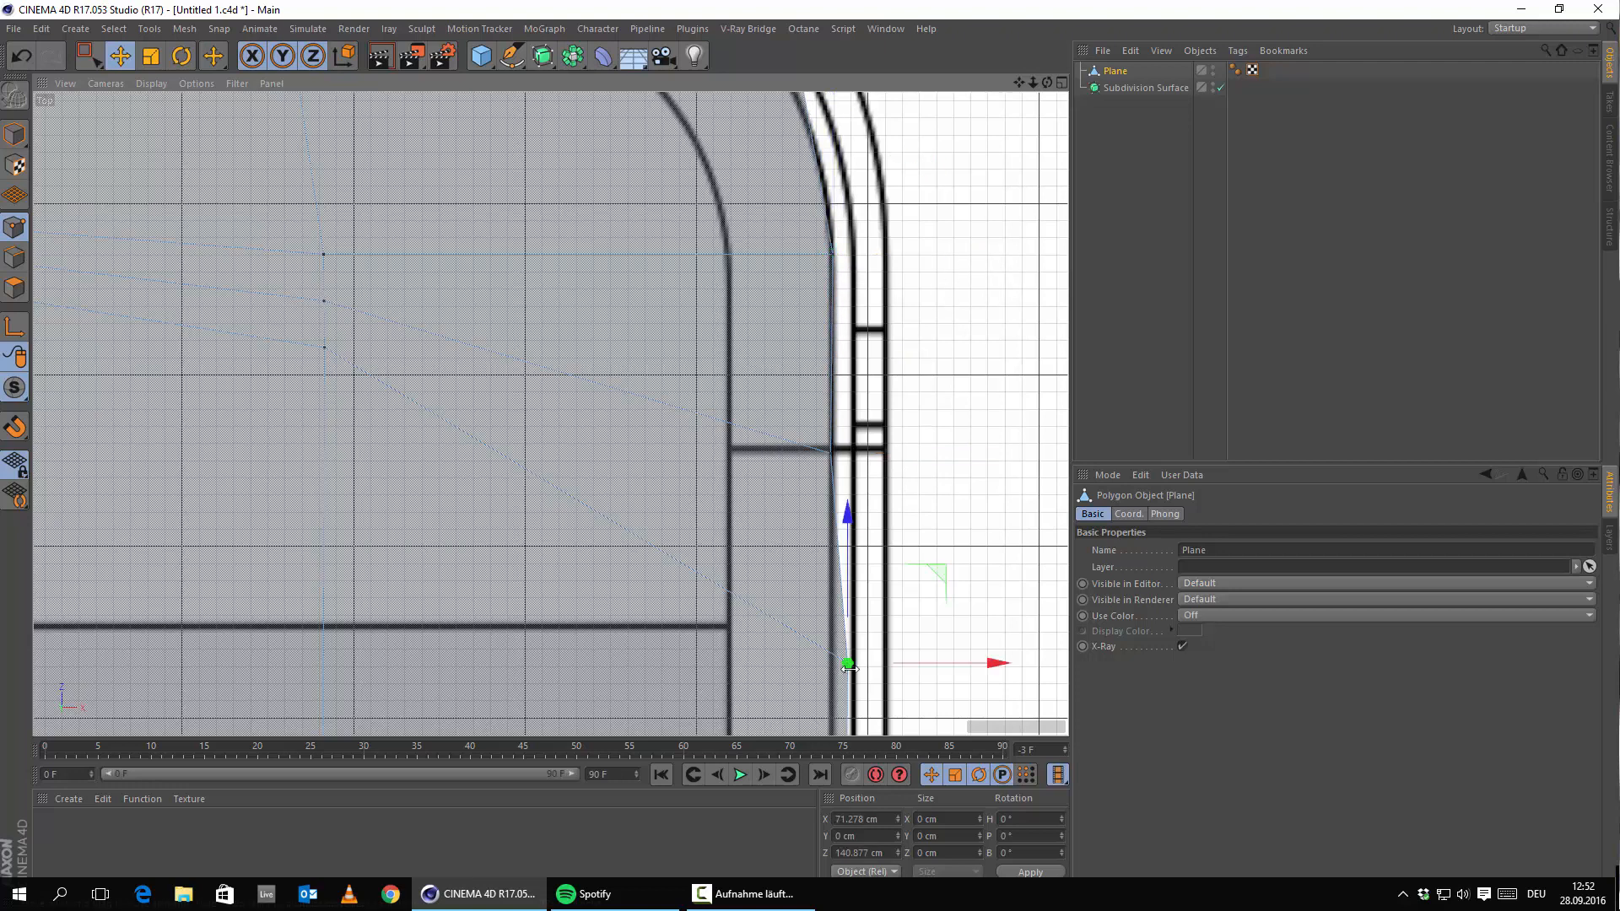
pyautogui.scroll(-5, 879, 180)
pyautogui.keyDown('alt'); pyautogui.moveTo(895, 336); pyautogui.dragTo(748, 376, button='middle'); pyautogui.keyUp('alt')
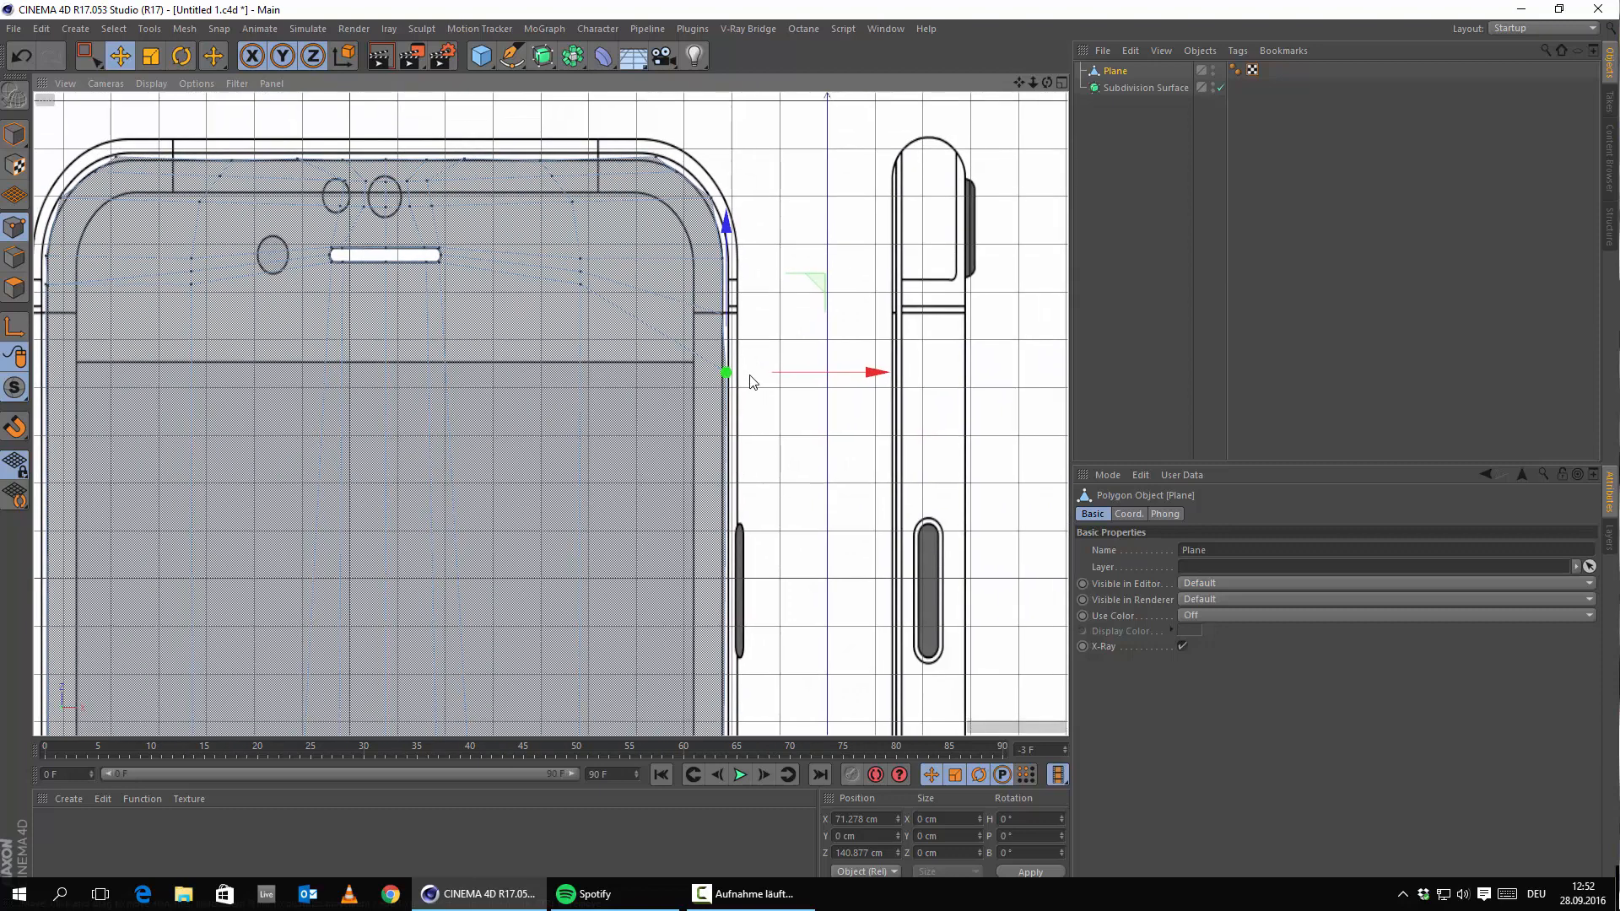
pyautogui.scroll(4, 748, 376)
pyautogui.moveTo(810, 372); pyautogui.dragTo(798, 380)
# Place the lower-right corner point at X 70.338 cm, Z -164.733 cm; re-nest Plane under Subdivision Surface.
pyautogui.scroll(-4, 838, 593)
pyautogui.keyDown('alt'); pyautogui.moveTo(837, 593); pyautogui.dragTo(827, 515, button='middle'); pyautogui.keyUp('alt')
pyautogui.scroll(-6, 812, 507)
pyautogui.press('super')
pyautogui.click(850, 613)
pyautogui.scroll(10, 802, 390)
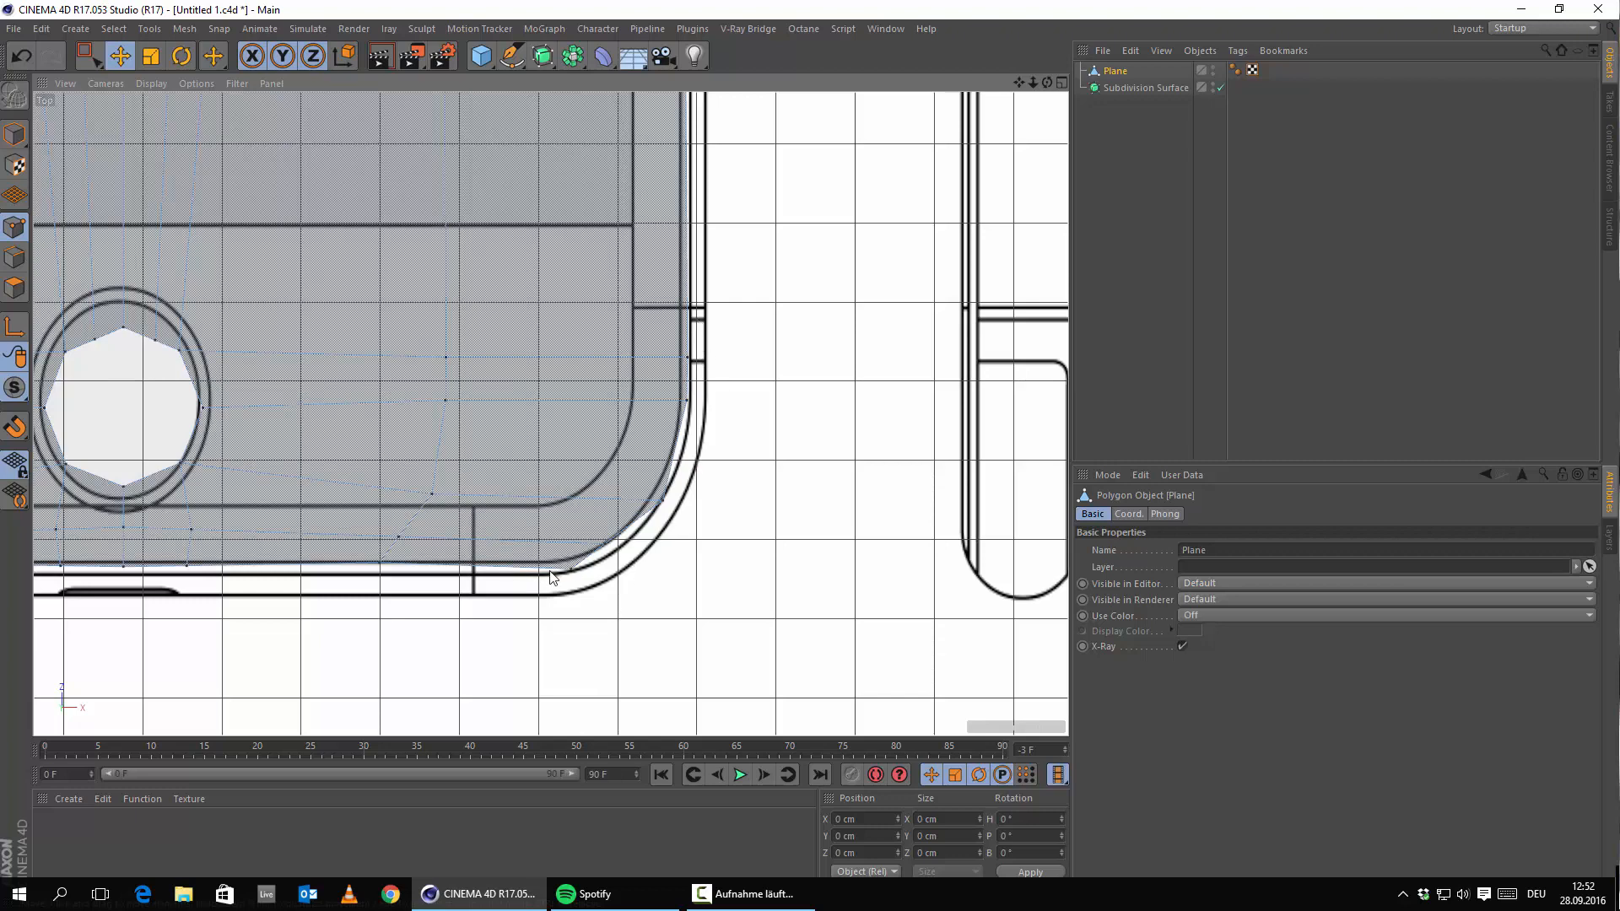
pyautogui.click(571, 570)
pyautogui.click(694, 360)
pyautogui.keyDown('alt'); pyautogui.moveTo(772, 356); pyautogui.dragTo(778, 488, button='middle'); pyautogui.keyUp('alt')
pyautogui.moveTo(789, 493); pyautogui.dragTo(775, 541)
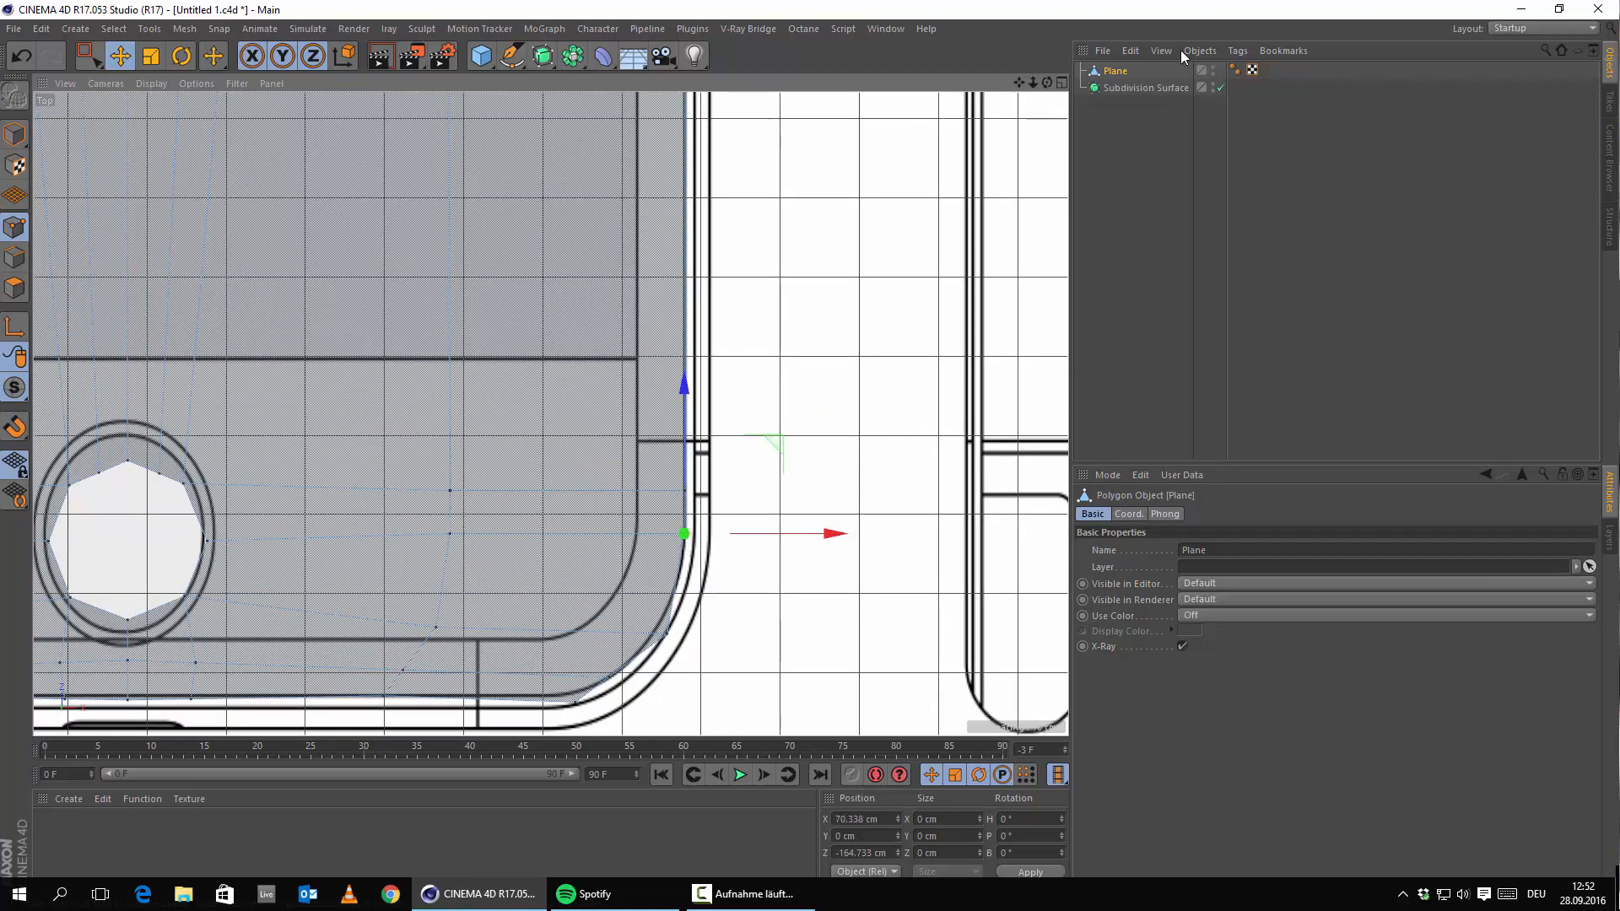
pyautogui.moveTo(1094, 76); pyautogui.dragTo(1146, 86)
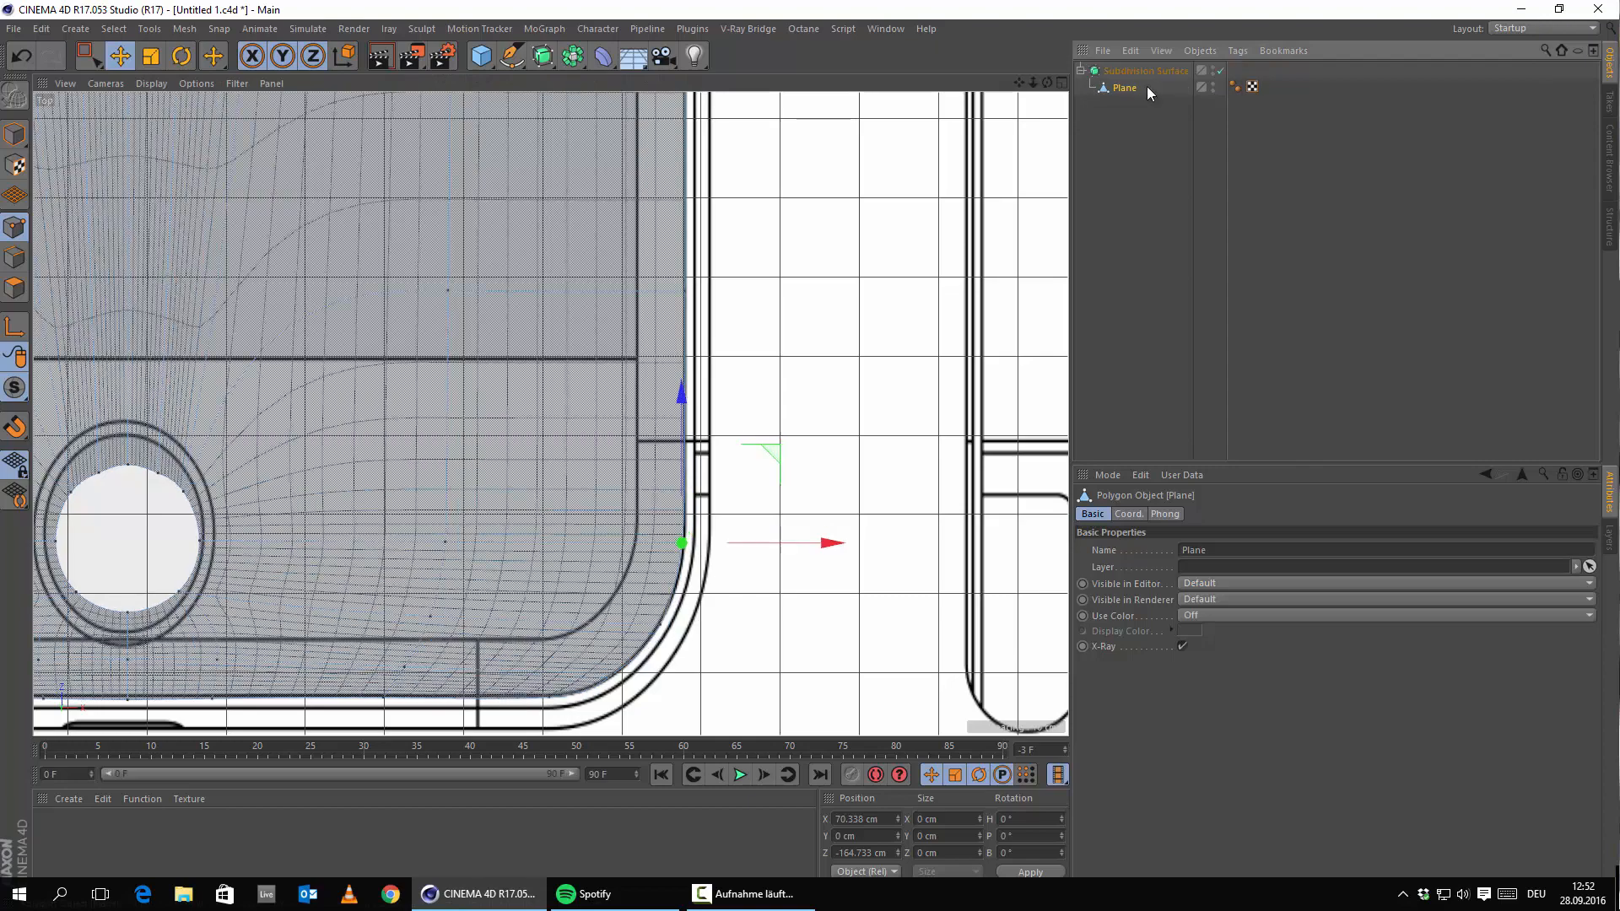
pyautogui.scroll(-6, 724, 318)
pyautogui.scroll(10, 690, 278)
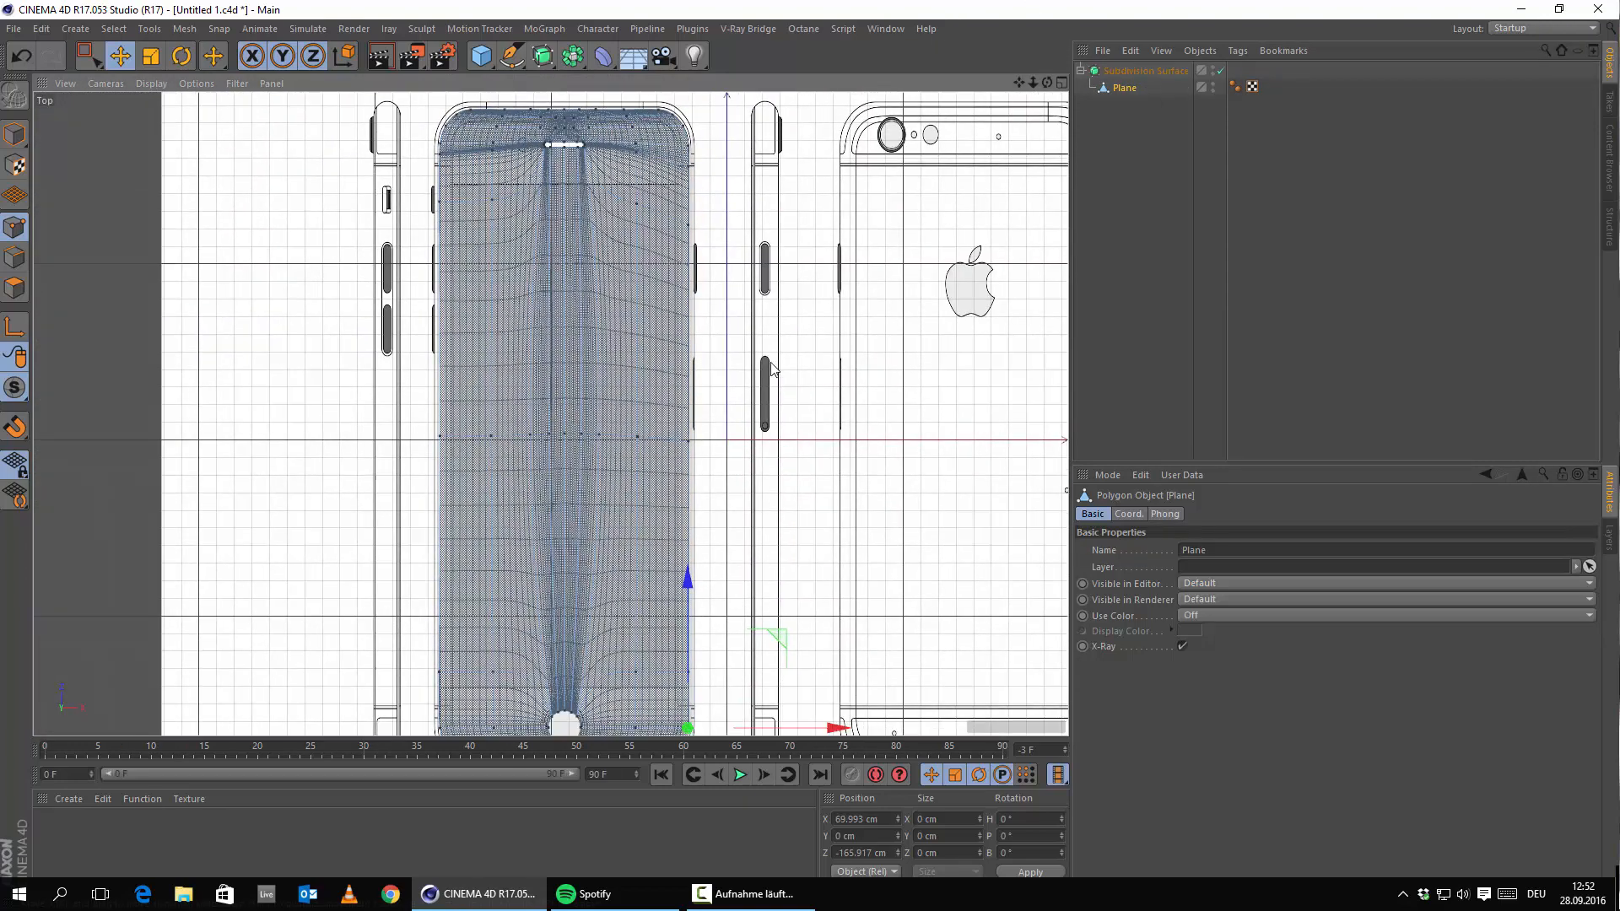
pyautogui.keyDown('alt'); pyautogui.moveTo(688, 273); pyautogui.dragTo(707, 380, button='middle'); pyautogui.keyUp('alt')
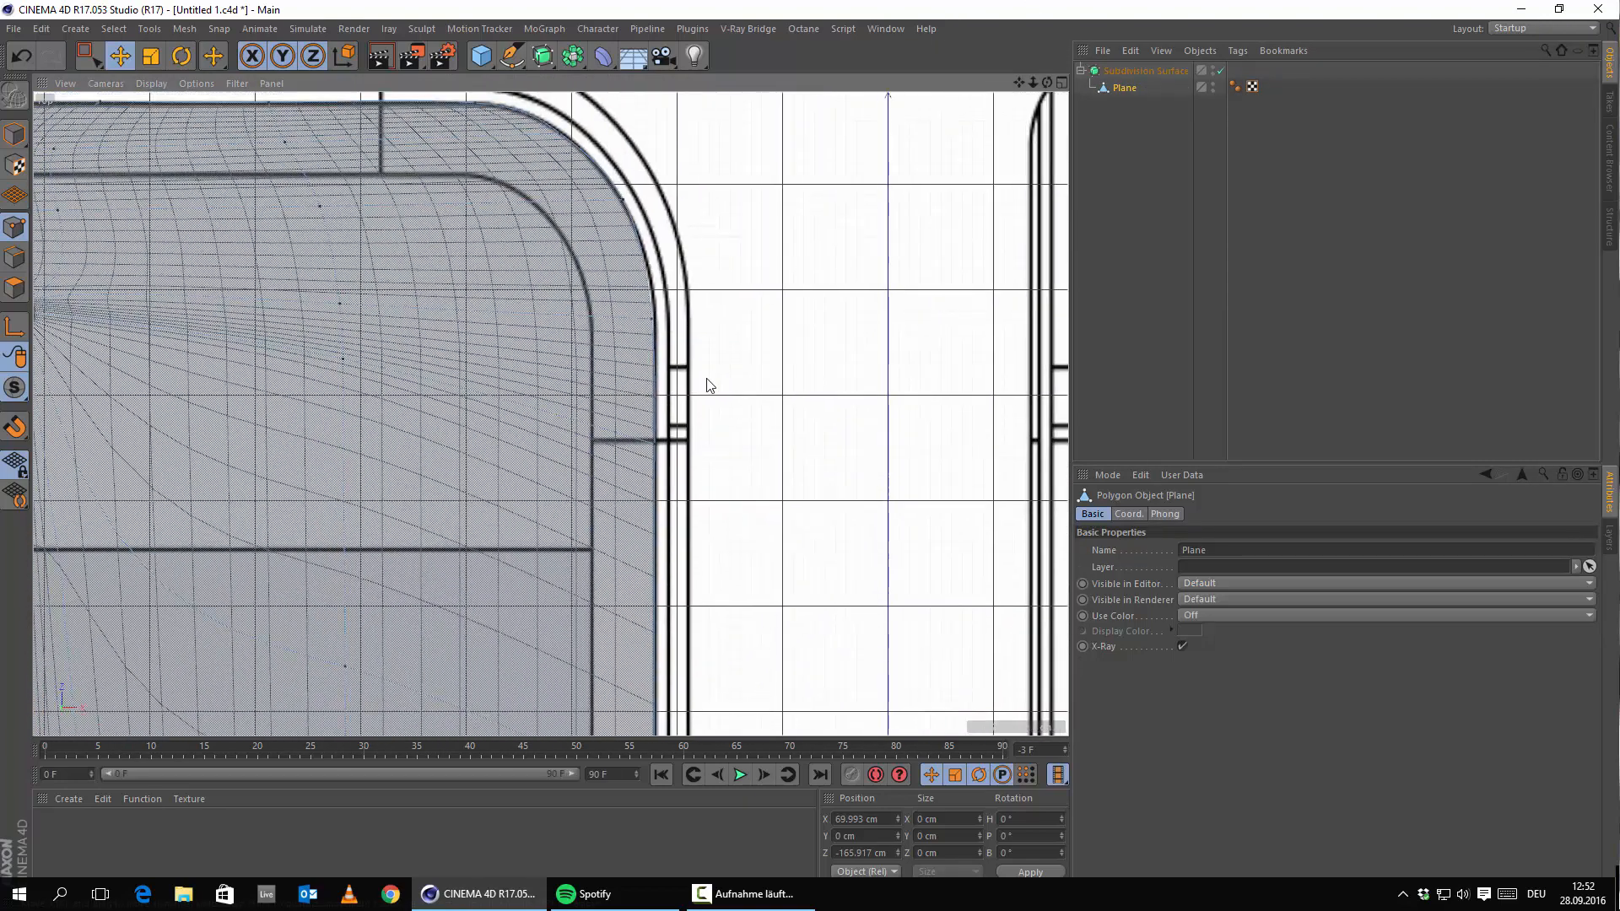
pyautogui.click(652, 321)
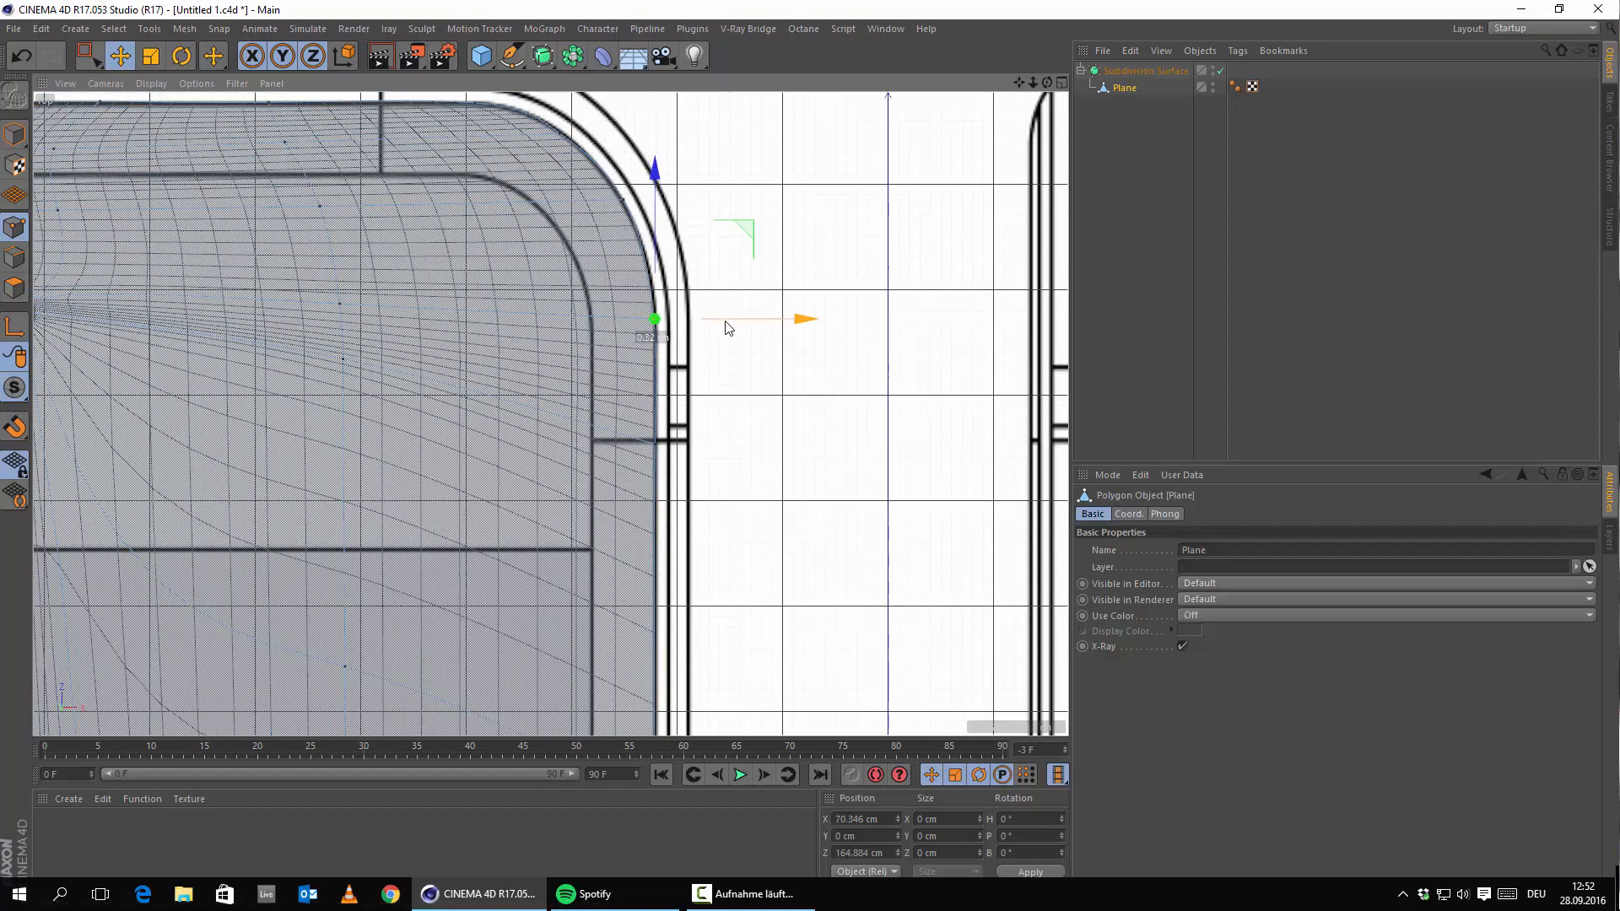
pyautogui.scroll(-5, 756, 497)
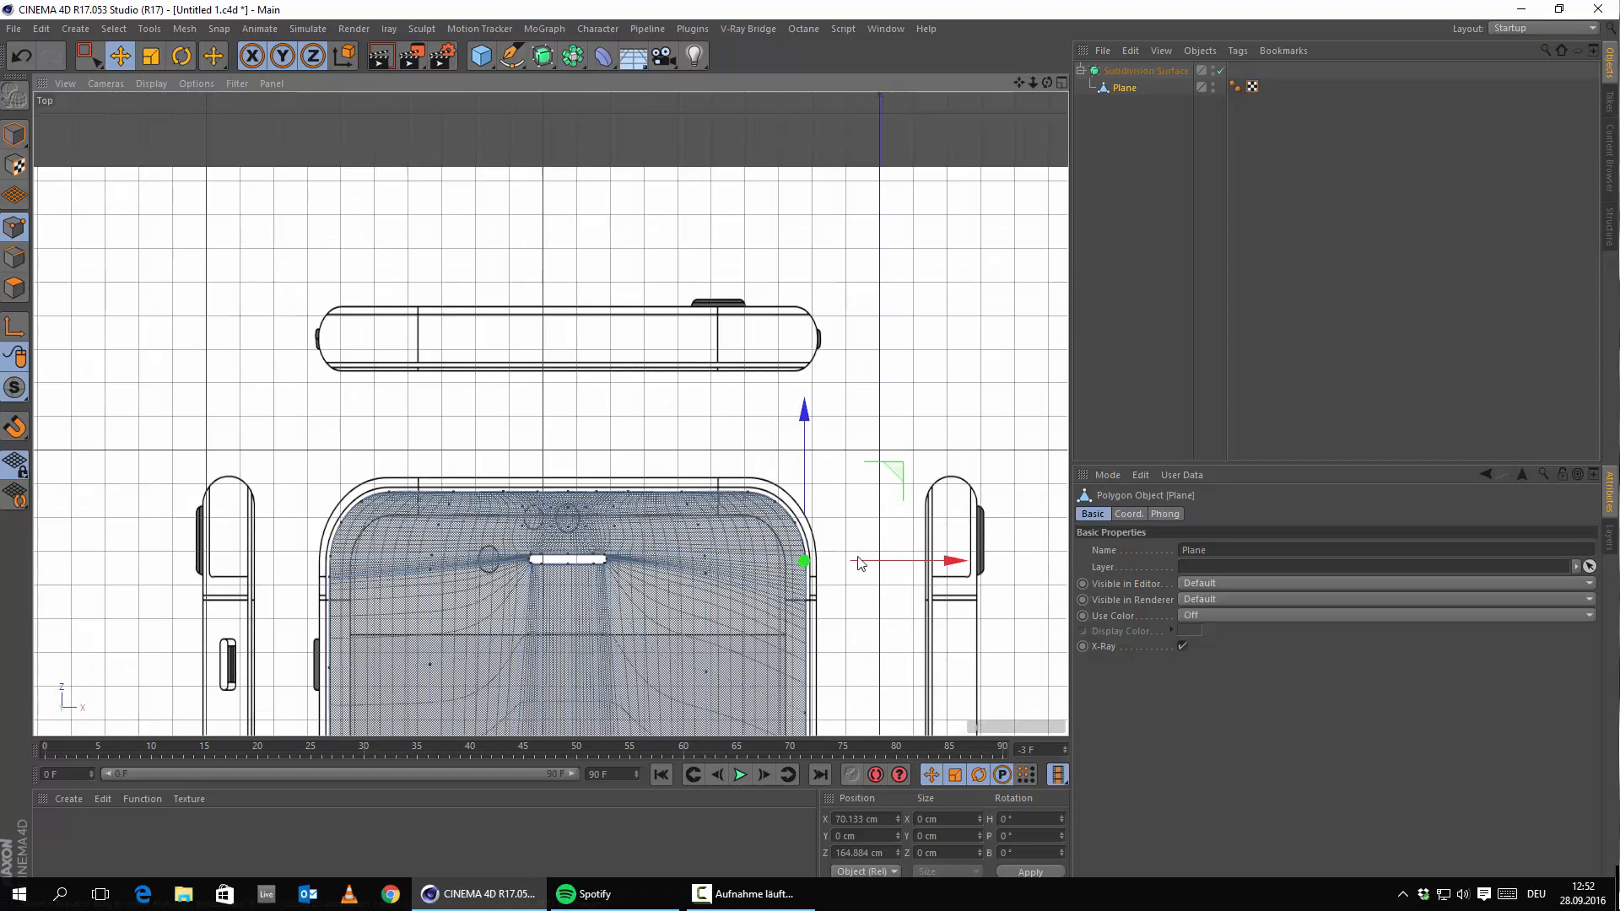
pyautogui.scroll(5, 658, 306)
pyautogui.scroll(8, 683, 333)
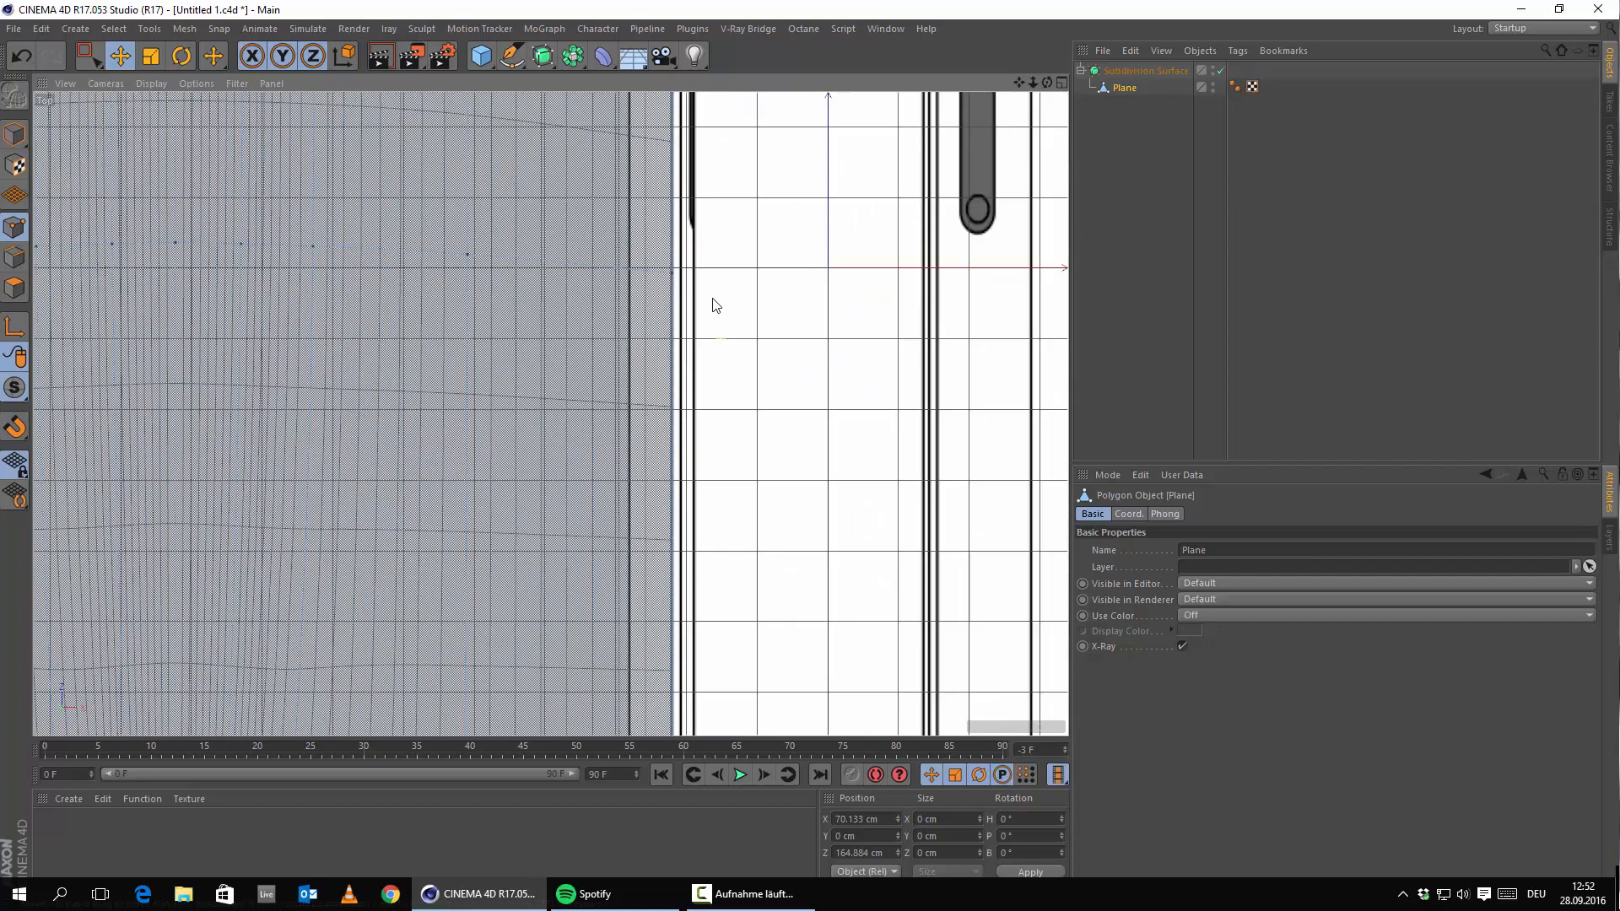
pyautogui.scroll(-6, 776, 463)
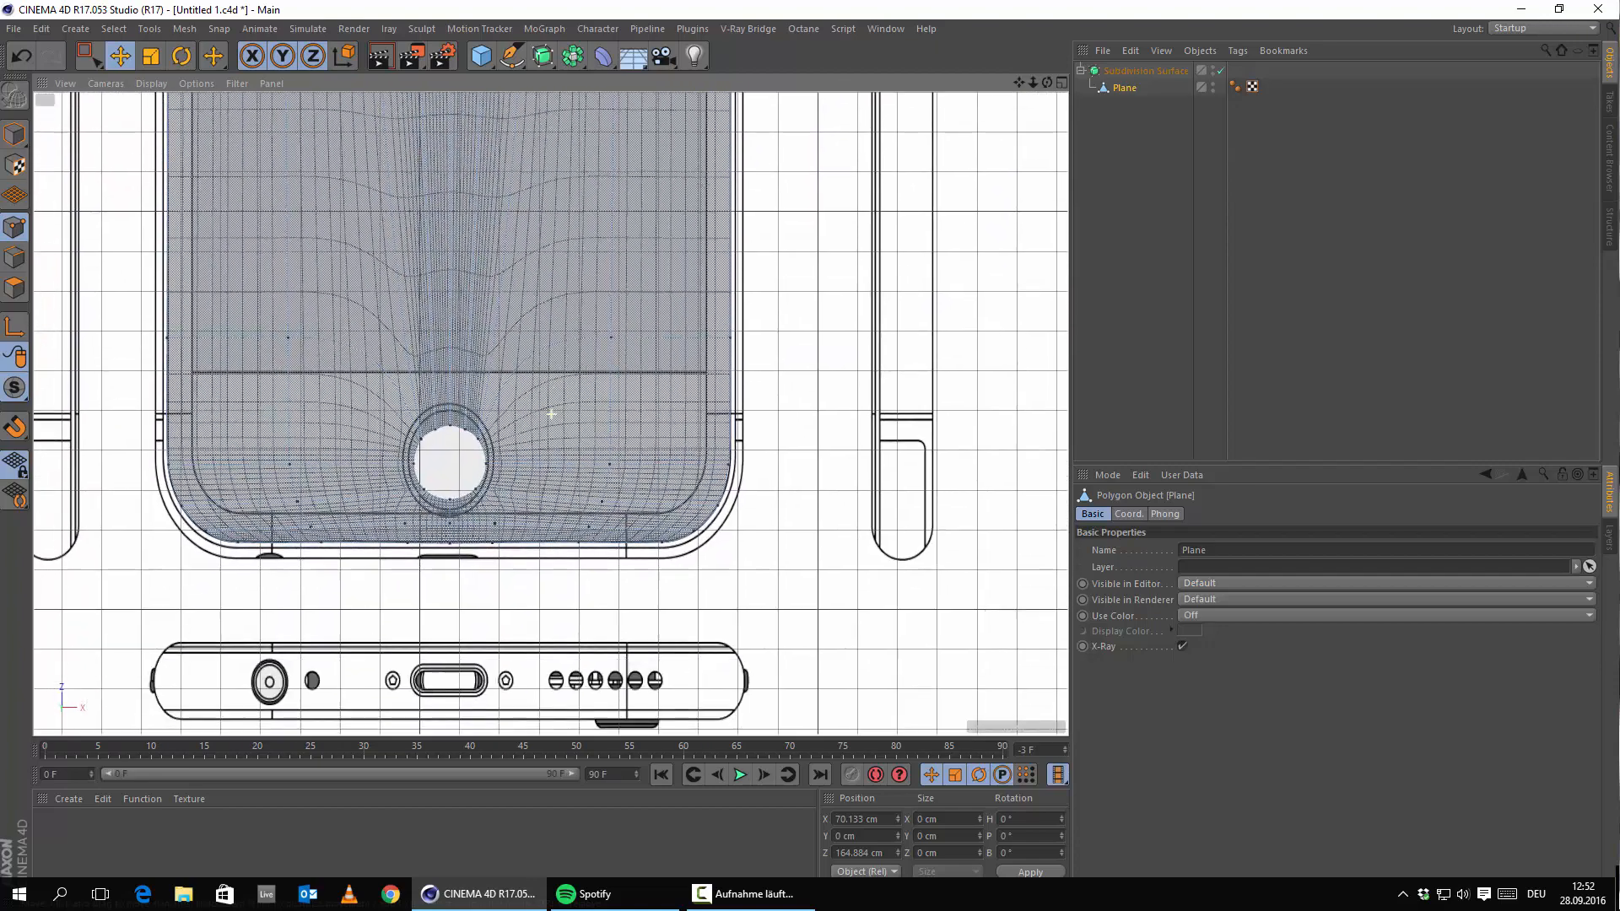
pyautogui.scroll(8, 853, 478)
pyautogui.keyDown('alt'); pyautogui.moveTo(583, 563); pyautogui.dragTo(639, 455, button='middle'); pyautogui.keyUp('alt')
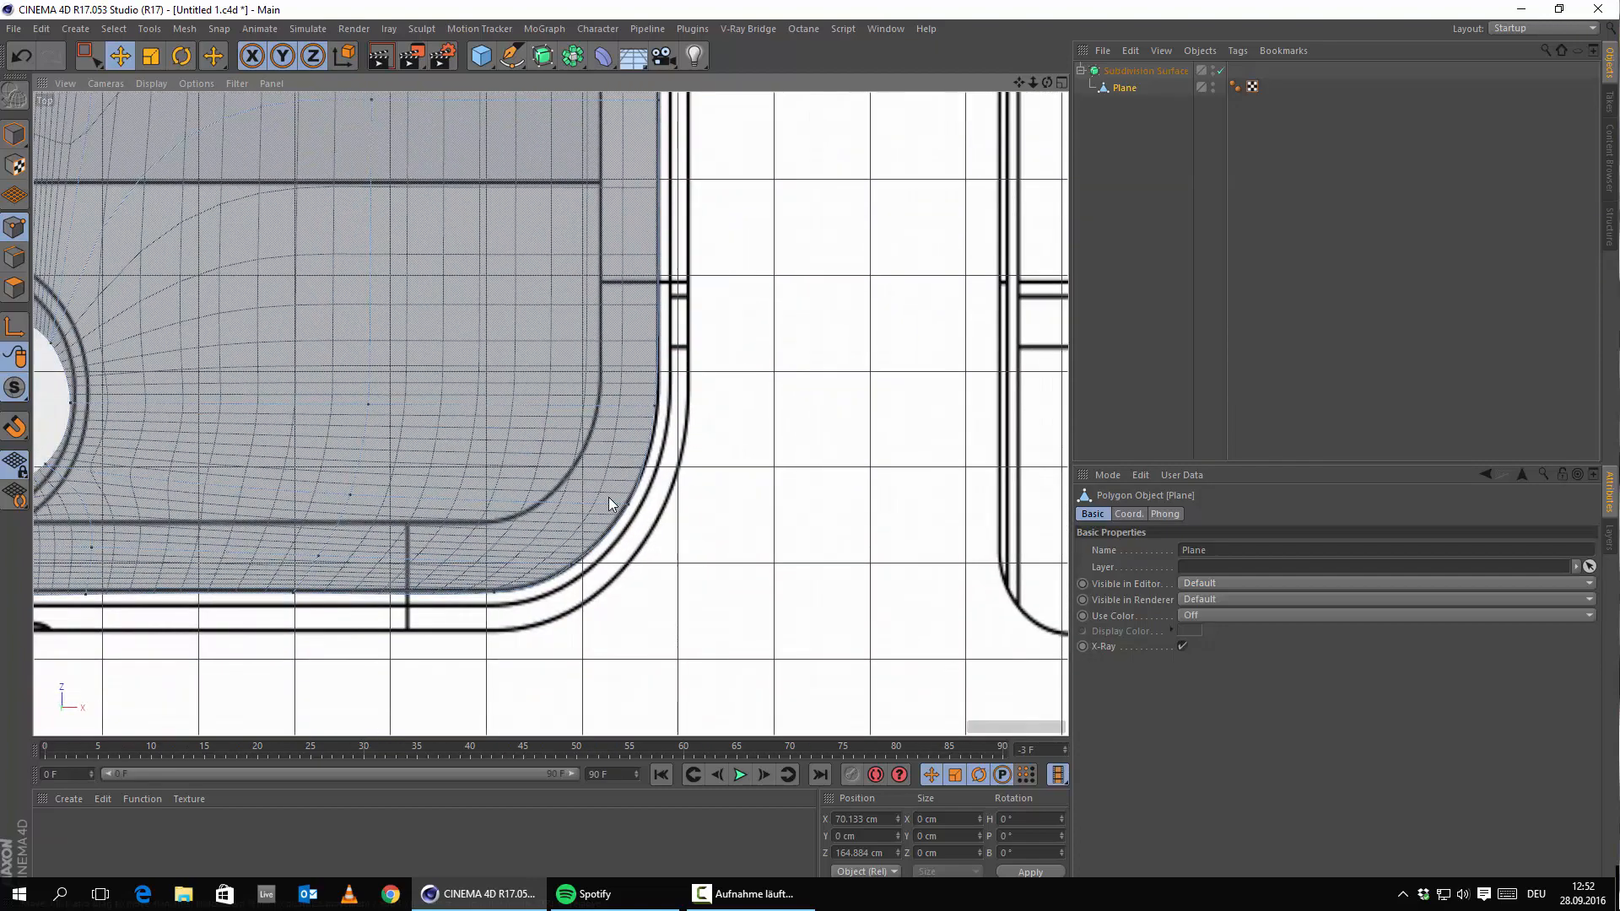
pyautogui.keyDown('alt'); pyautogui.moveTo(301, 604); pyautogui.dragTo(1230, 655, button='middle'); pyautogui.keyUp('alt')
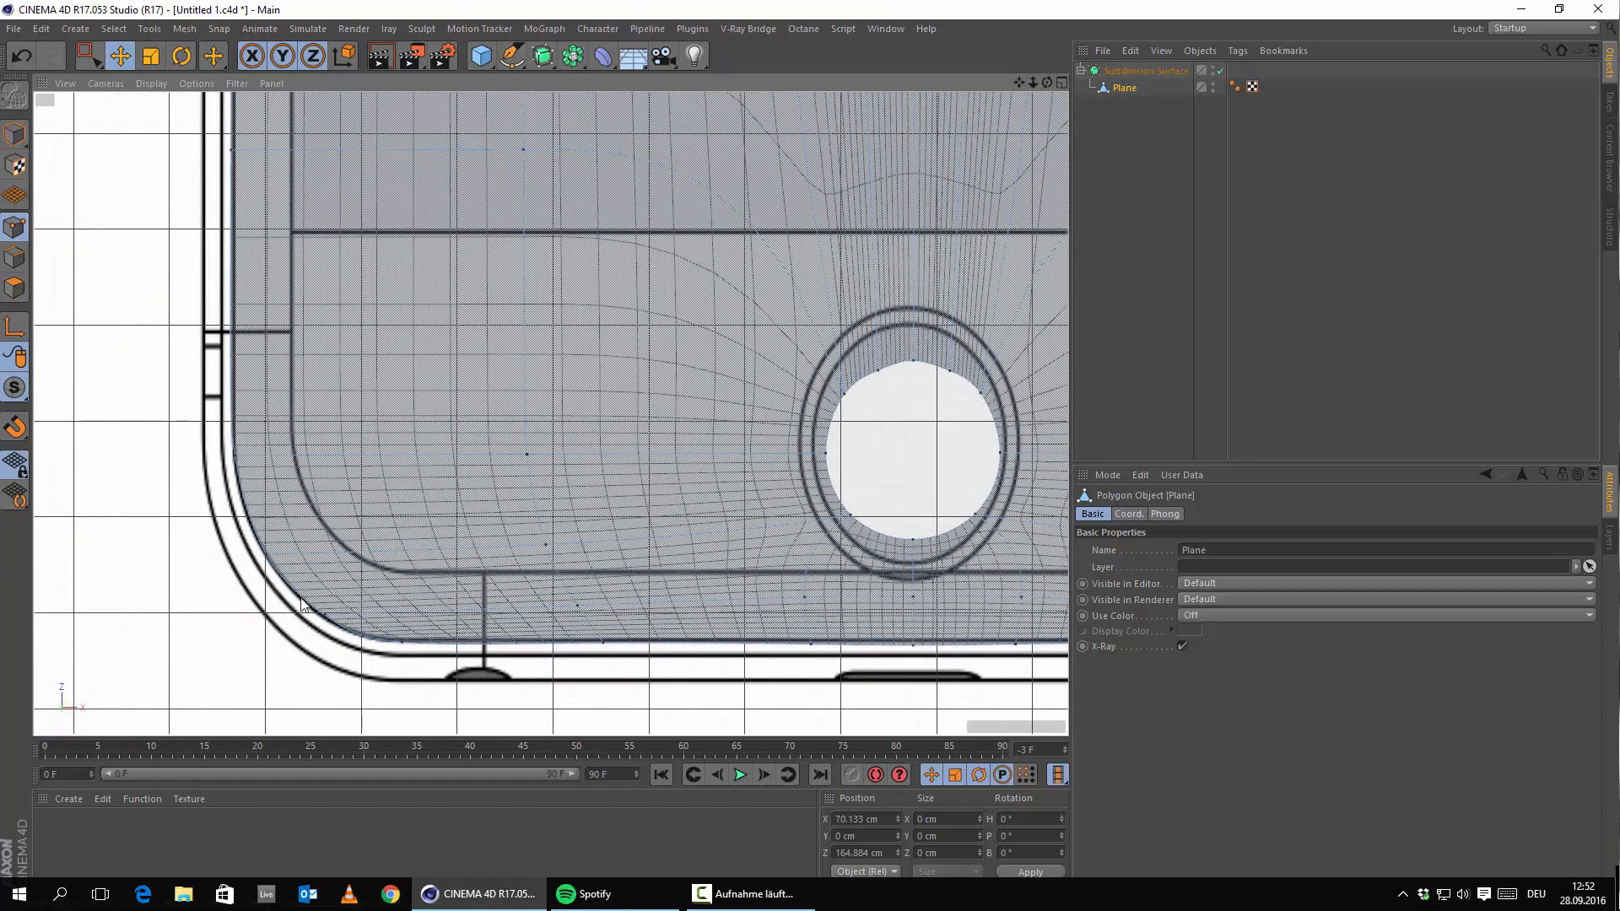
pyautogui.scroll(-5, 522, 481)
pyautogui.scroll(-5, 731, 405)
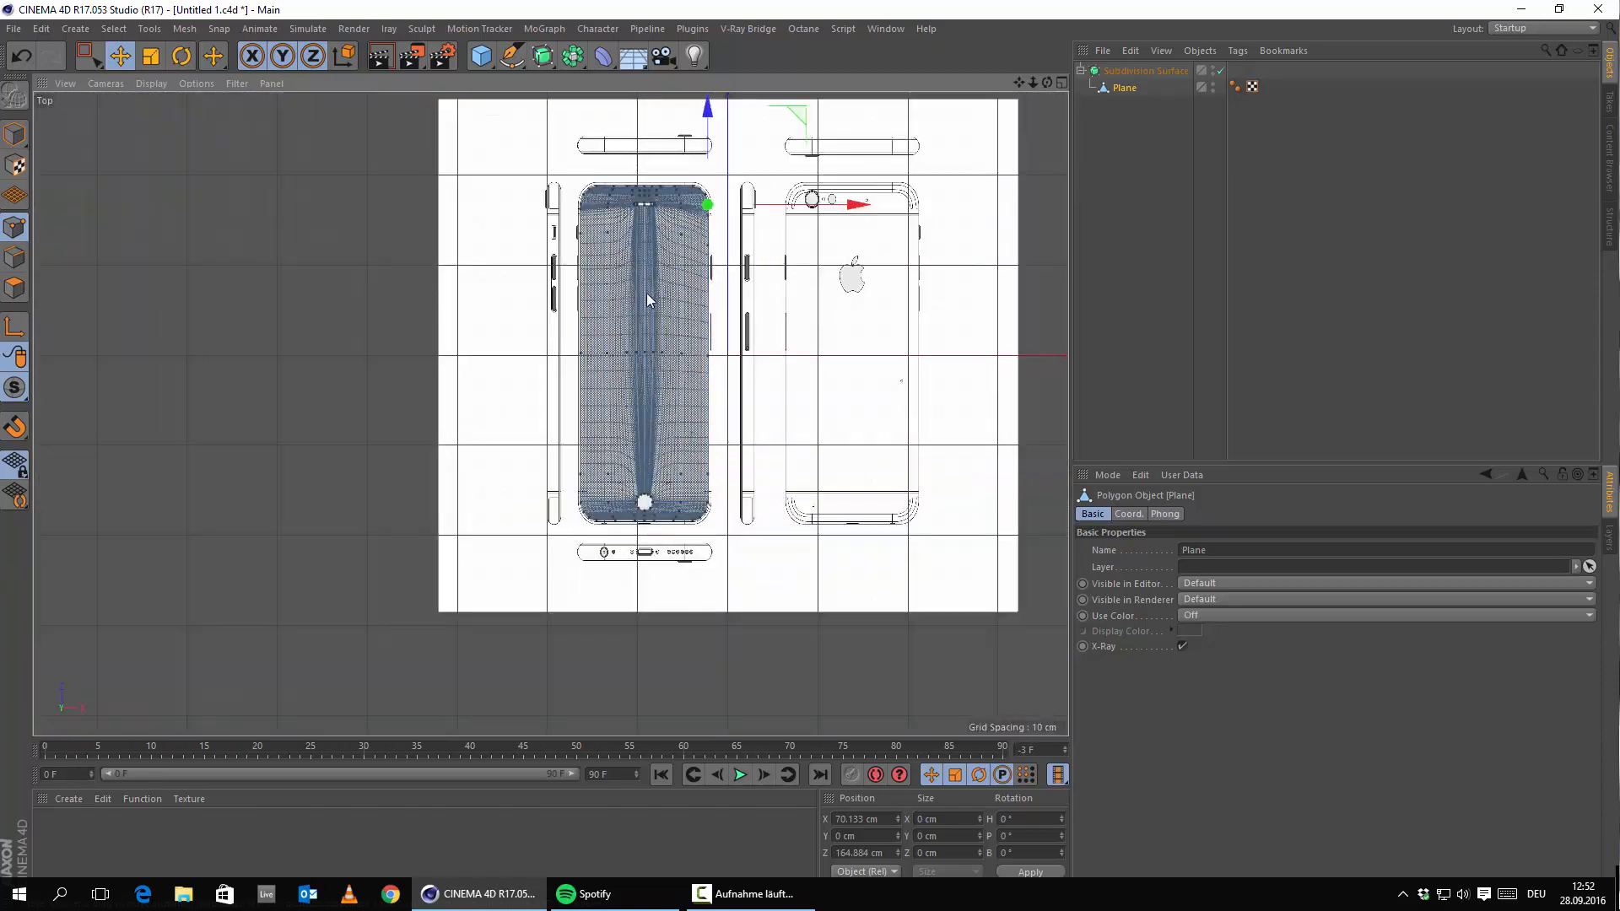
pyautogui.scroll(8, 698, 243)
# Maximize the Perspective view and render two shaded previews of the smoothed phone from different angles.
pyautogui.keyDown('alt'); pyautogui.moveTo(447, 120); pyautogui.dragTo(371, 467, button='middle'); pyautogui.keyUp('alt')
pyautogui.middleClick(371, 467)
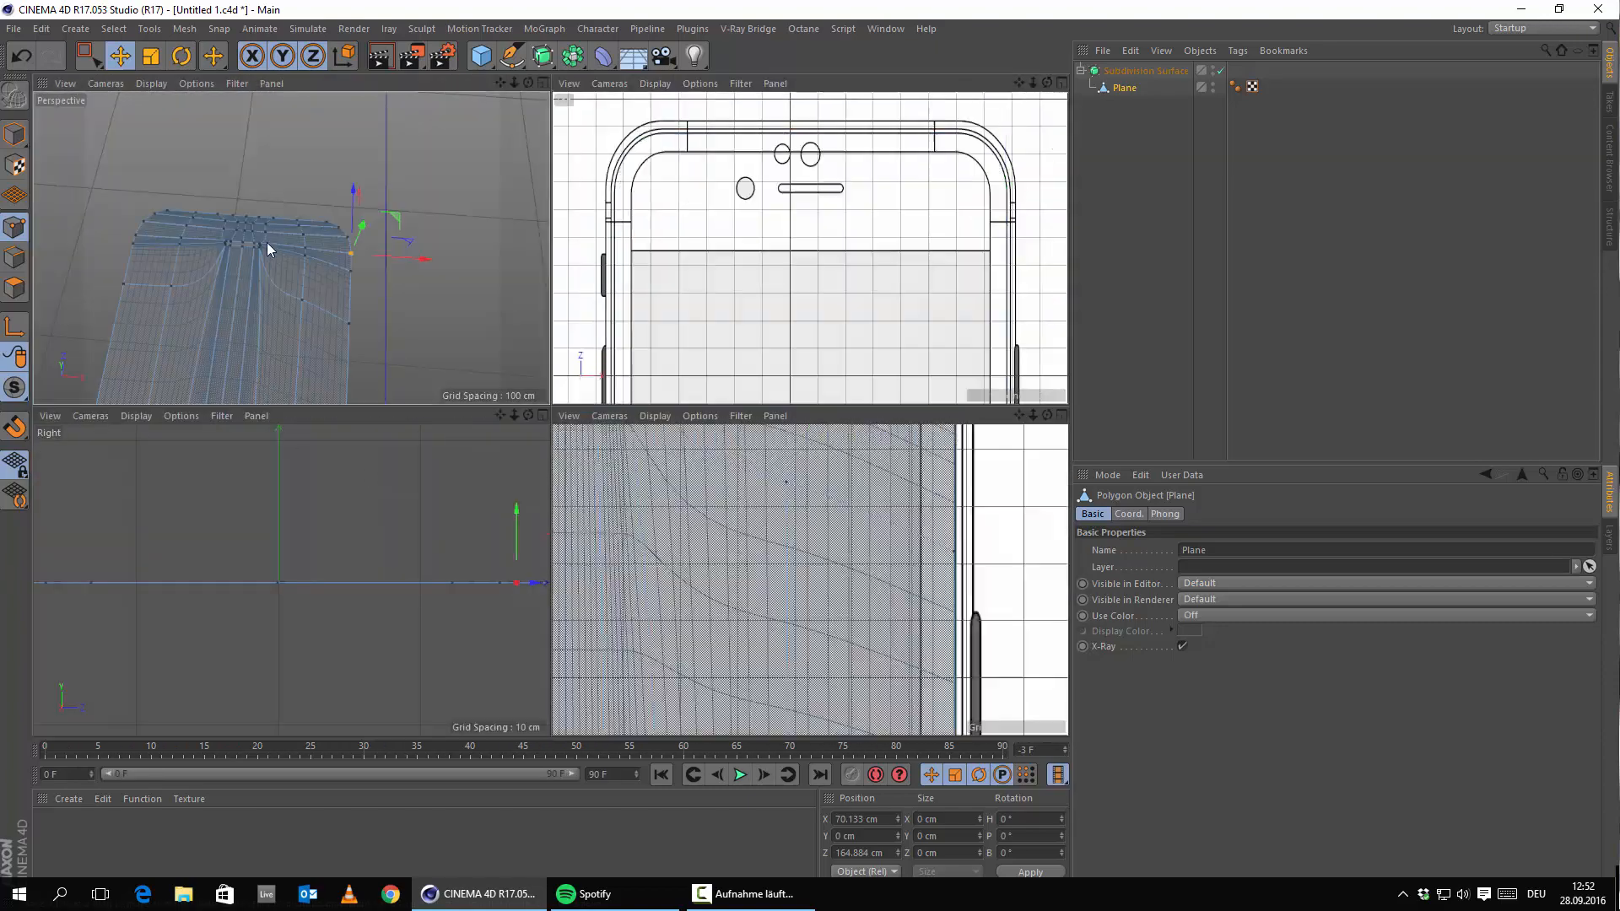
pyautogui.middleClick(266, 241)
pyautogui.keyDown('alt'); pyautogui.moveTo(502, 513); pyautogui.dragTo(427, 164); pyautogui.keyUp('alt')
pyautogui.keyDown('alt'); pyautogui.moveTo(539, 230); pyautogui.dragTo(579, 366, button='right'); pyautogui.keyUp('alt')
pyautogui.keyDown('alt'); pyautogui.moveTo(579, 366); pyautogui.dragTo(443, 373); pyautogui.keyUp('alt')
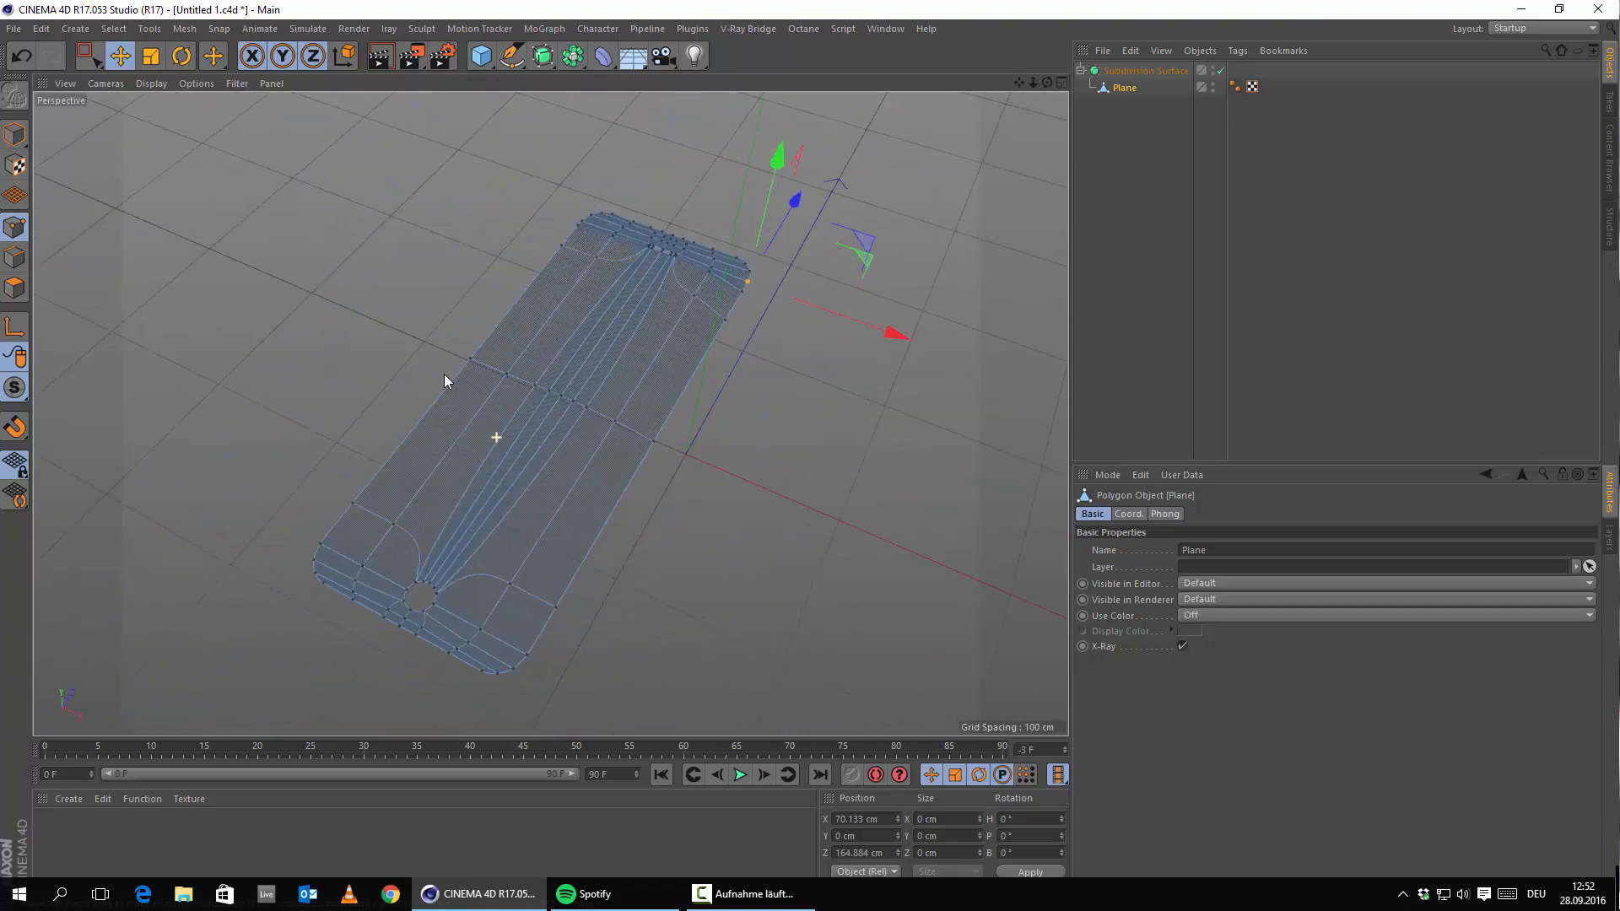
pyautogui.click(372, 57)
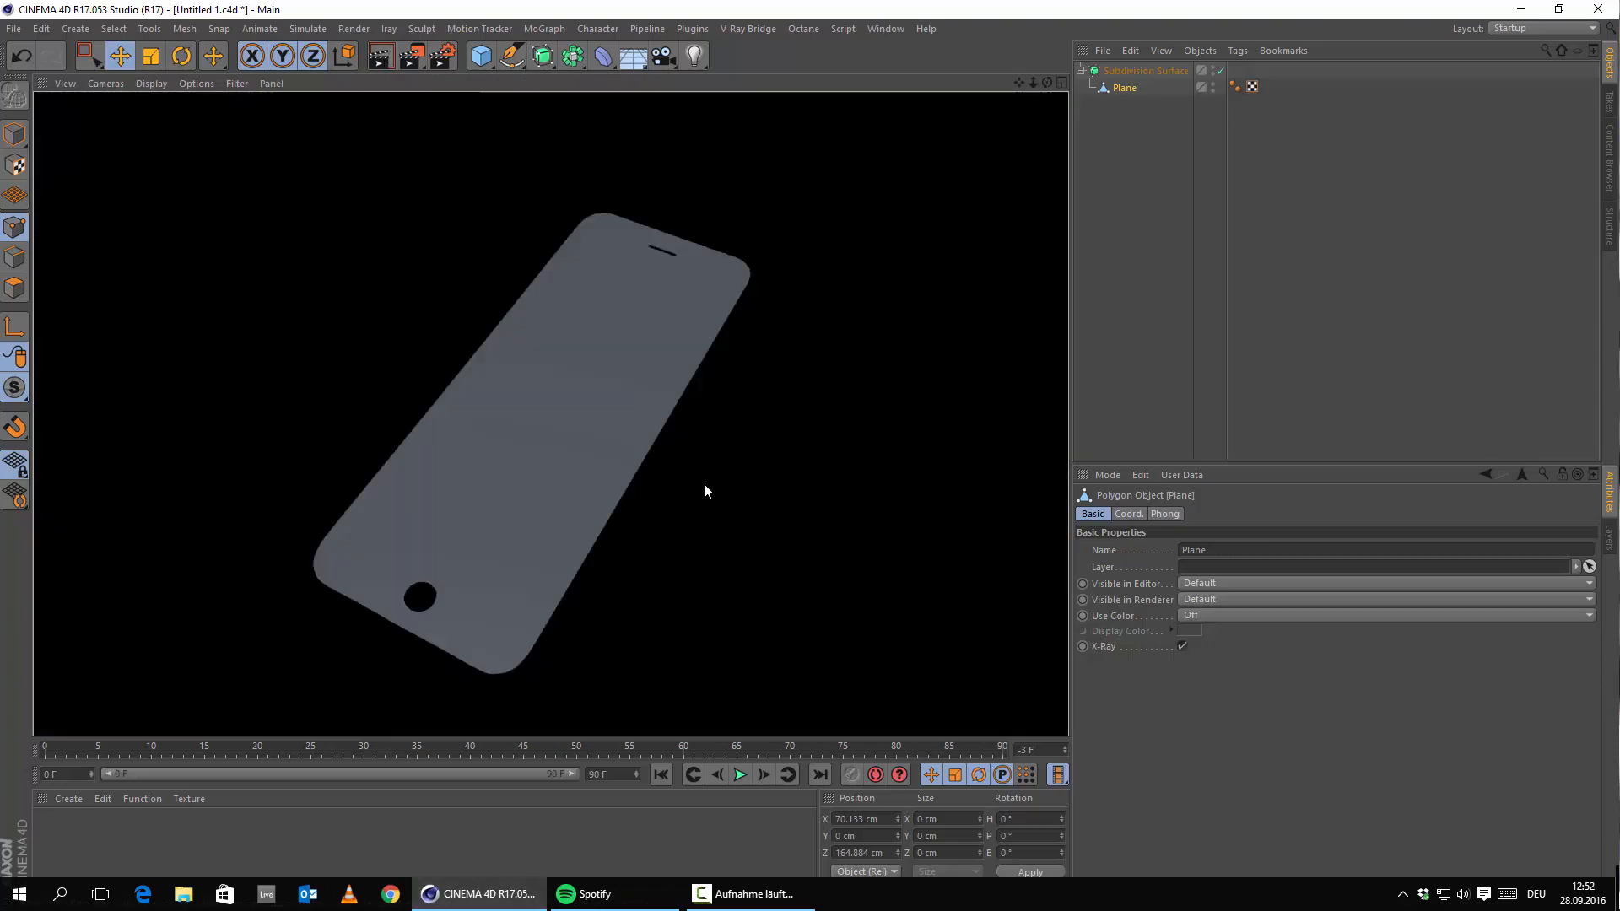
pyautogui.keyDown('alt'); pyautogui.moveTo(583, 520); pyautogui.dragTo(730, 451); pyautogui.keyUp('alt')
pyautogui.click(380, 56)
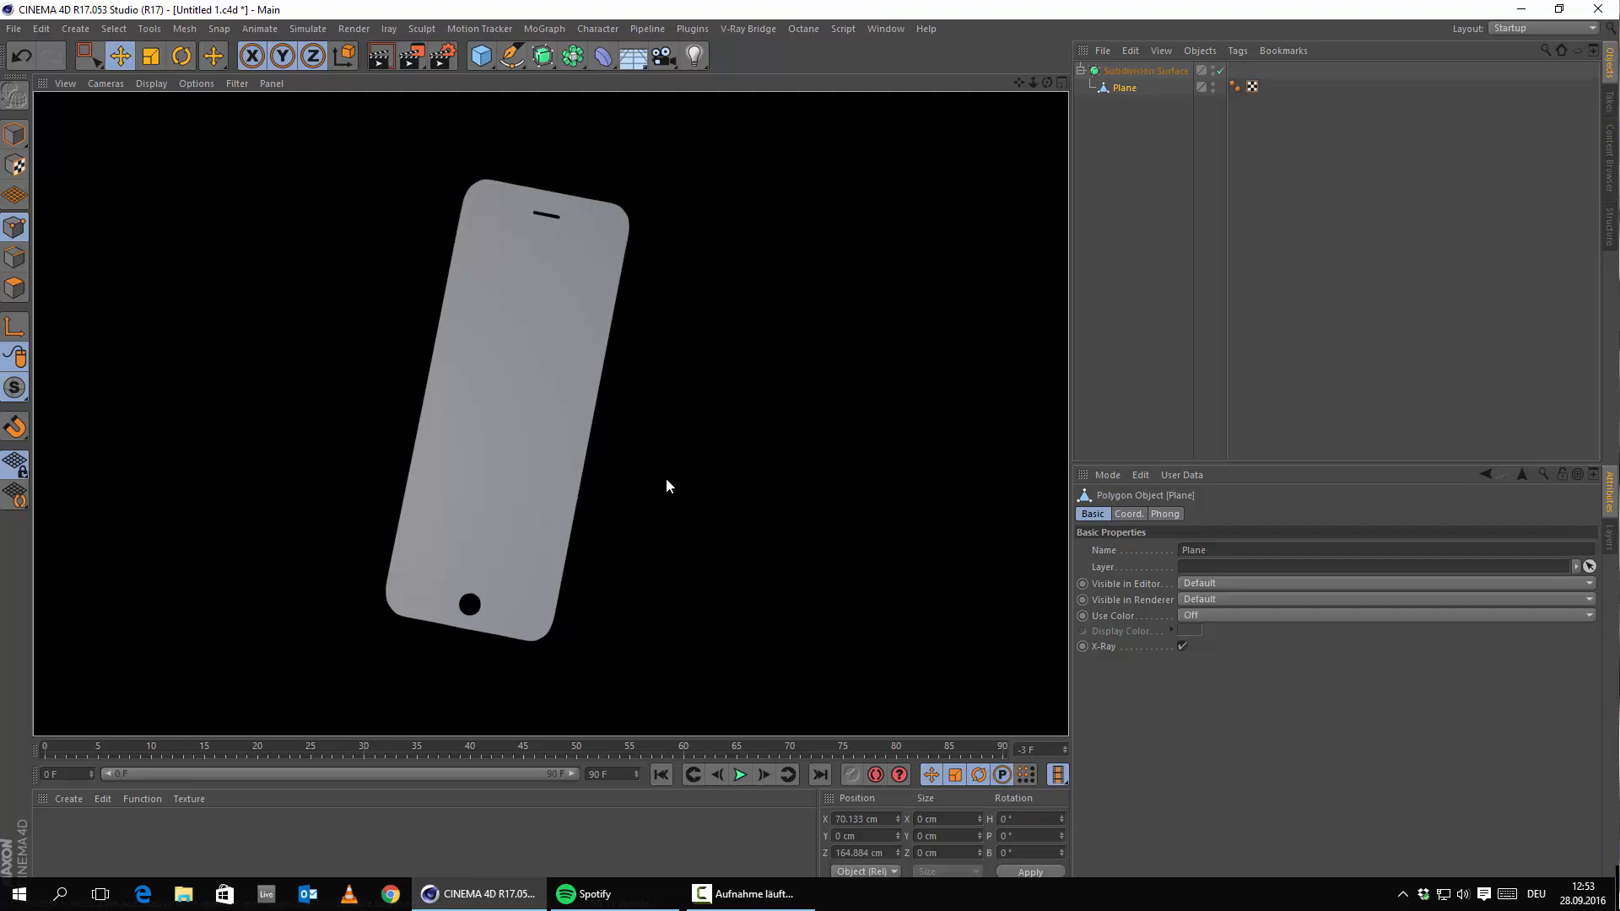
# Reframe the plane from a low angle and take it out of the Subdivision Surface.
pyautogui.keyDown('alt'); pyautogui.moveTo(204, 504); pyautogui.dragTo(799, 504); pyautogui.keyUp('alt')
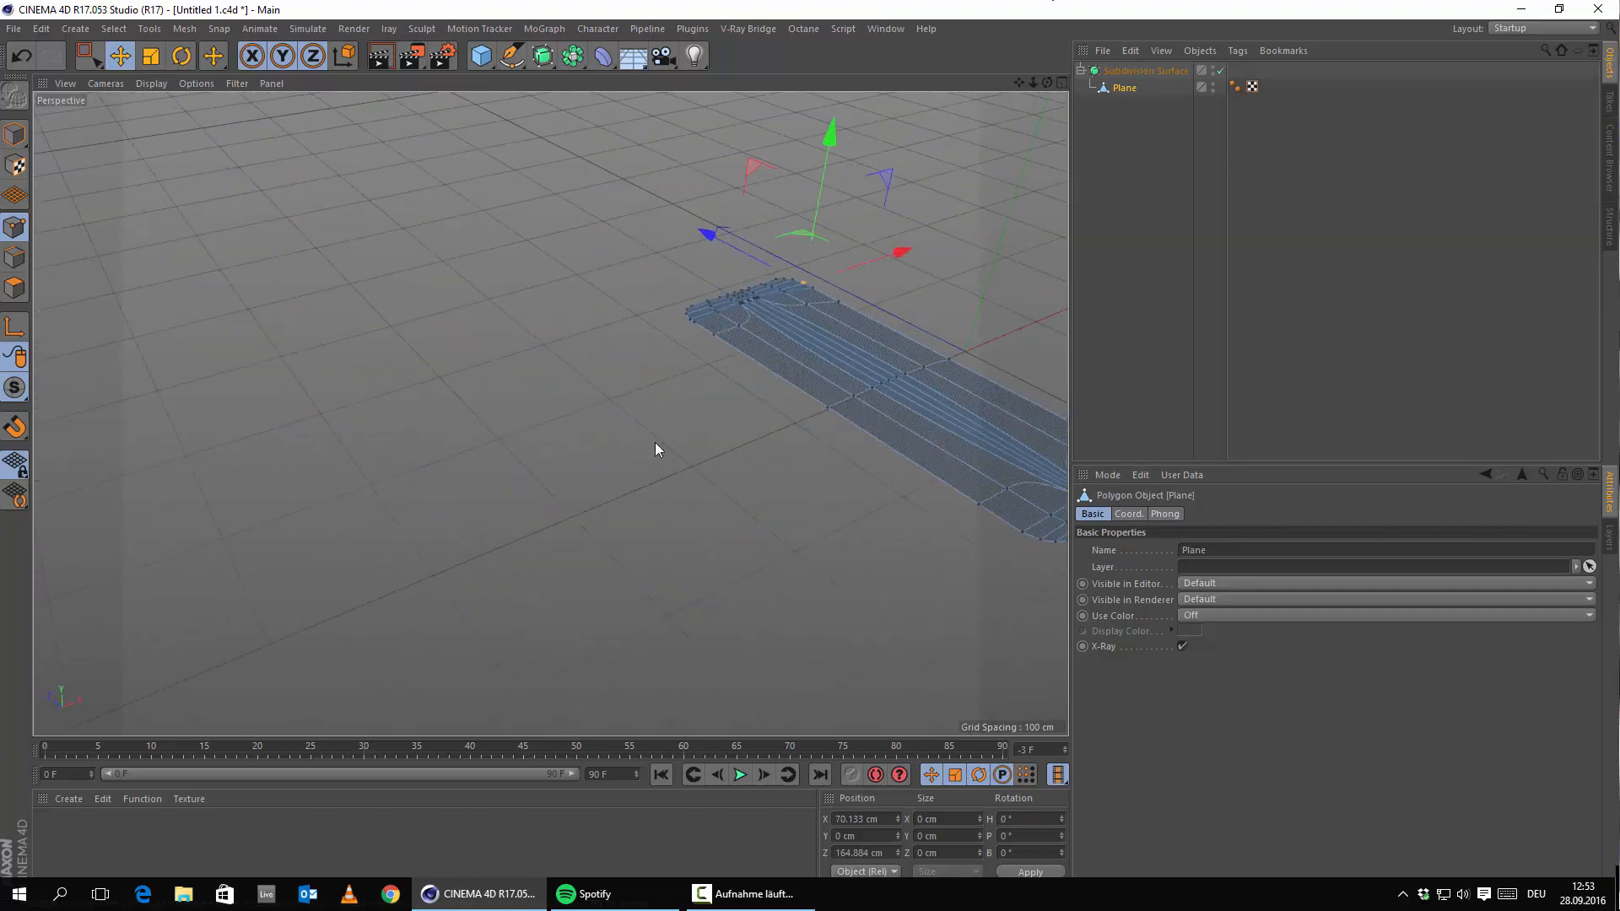
pyautogui.middleClick(657, 445)
pyautogui.middleClick(381, 267)
pyautogui.keyDown('alt'); pyautogui.moveTo(847, 429); pyautogui.dragTo(604, 468, button='middle'); pyautogui.keyUp('alt')
pyautogui.scroll(4, 591, 472)
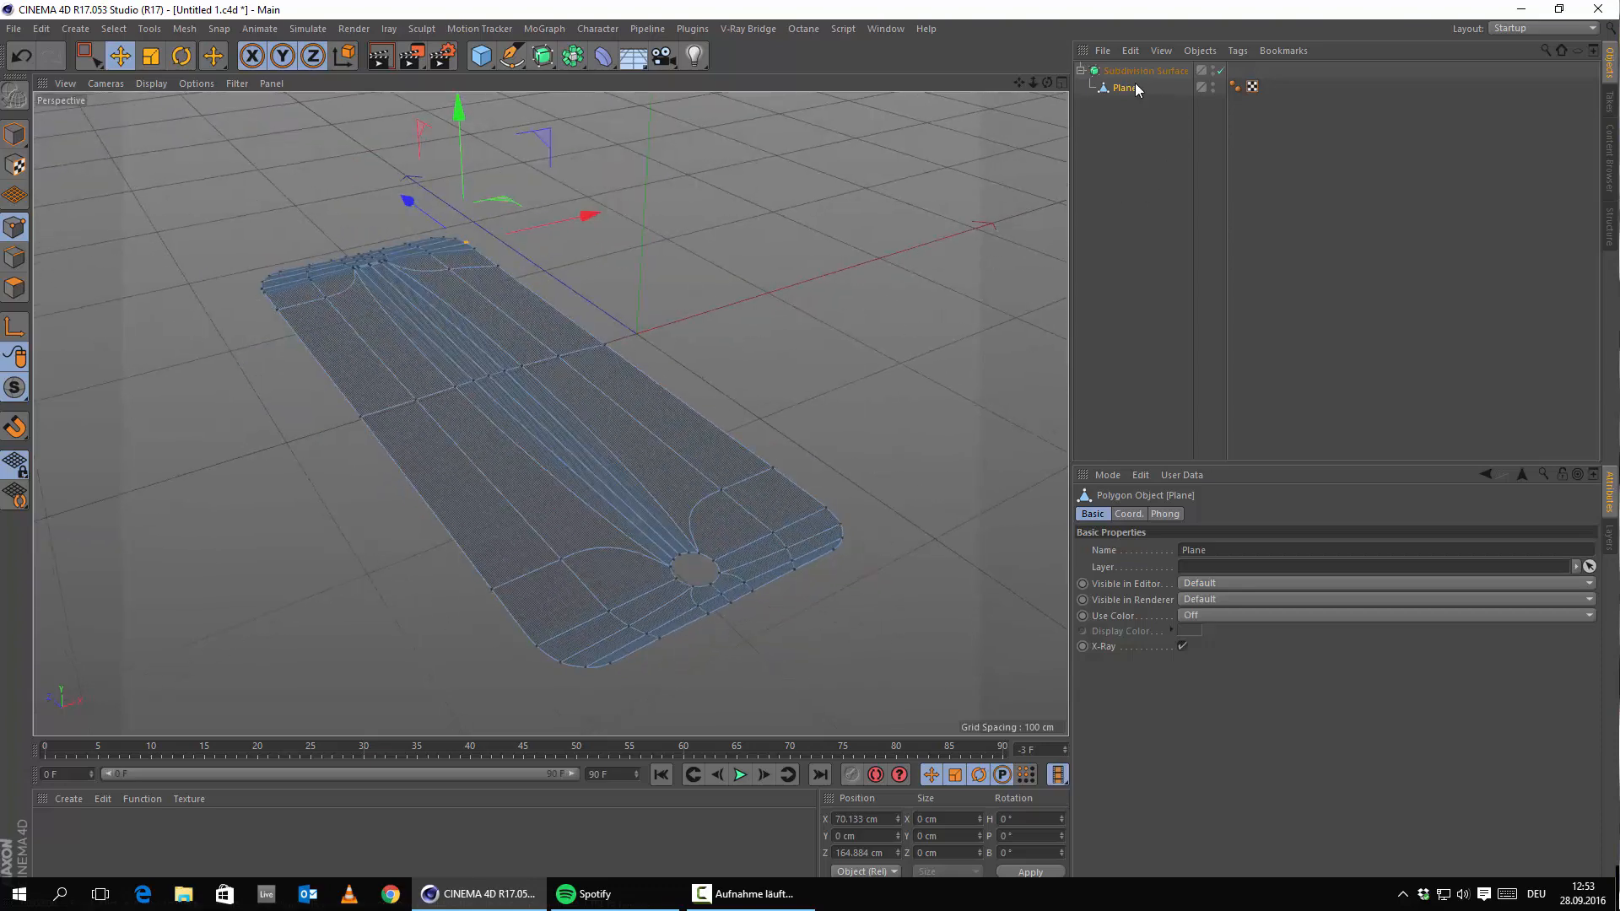
pyautogui.moveTo(1135, 87); pyautogui.dragTo(1139, 67)
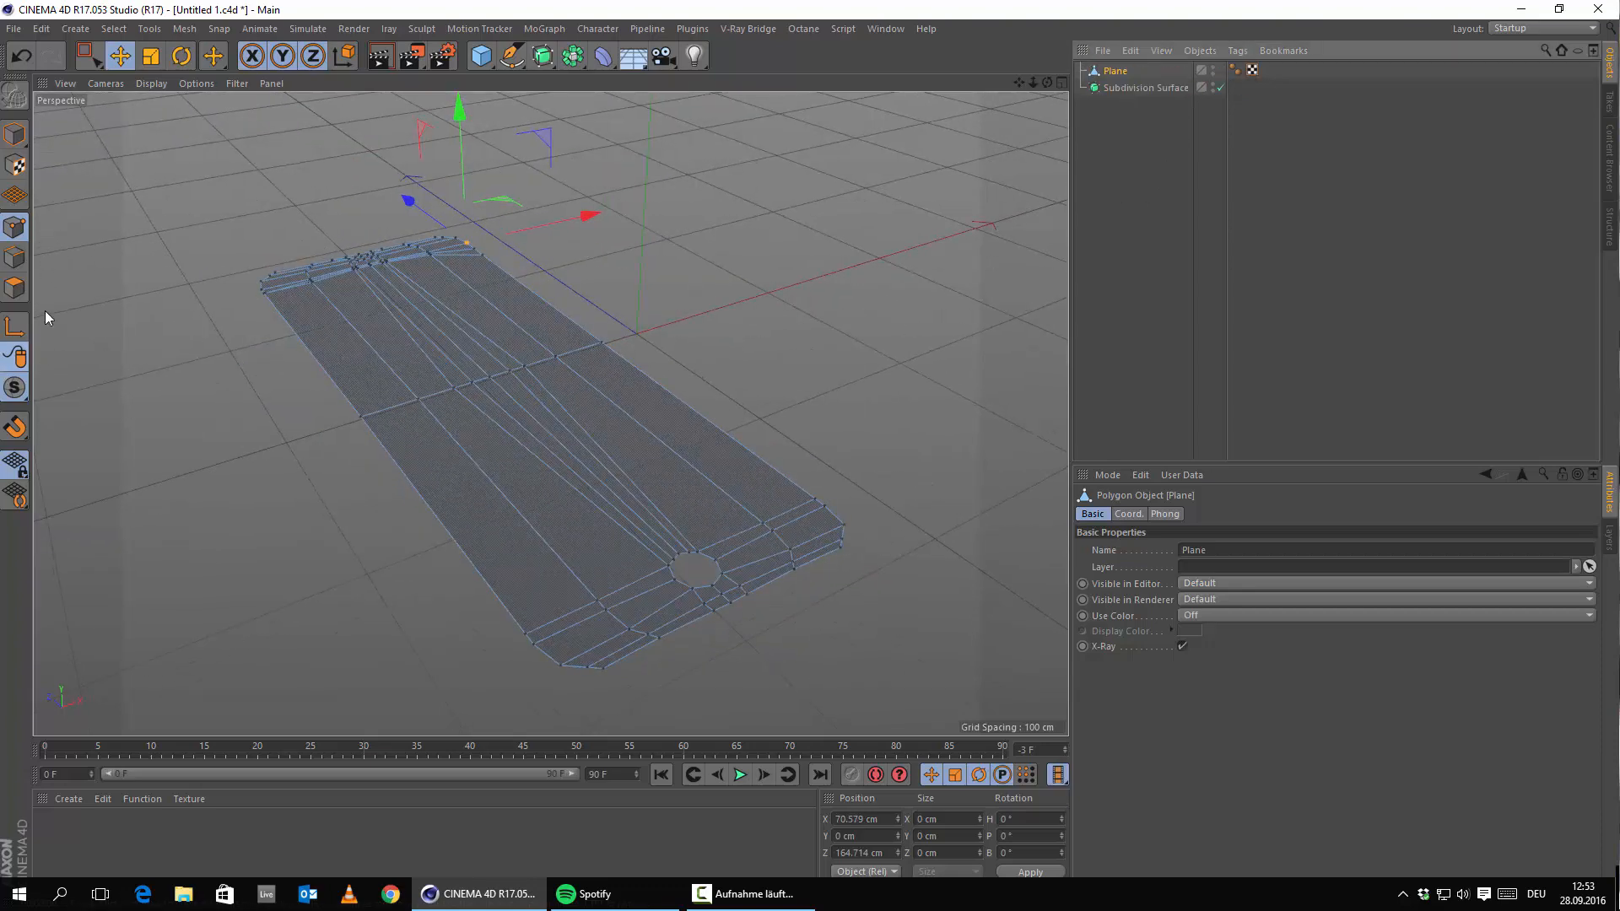
# Select all the plane's polygons and make a first Extrude with Create Caps enabled.
pyautogui.click(14, 288)
pyautogui.hotkey('ctrl', 'a')
pyautogui.rightClick(260, 381)
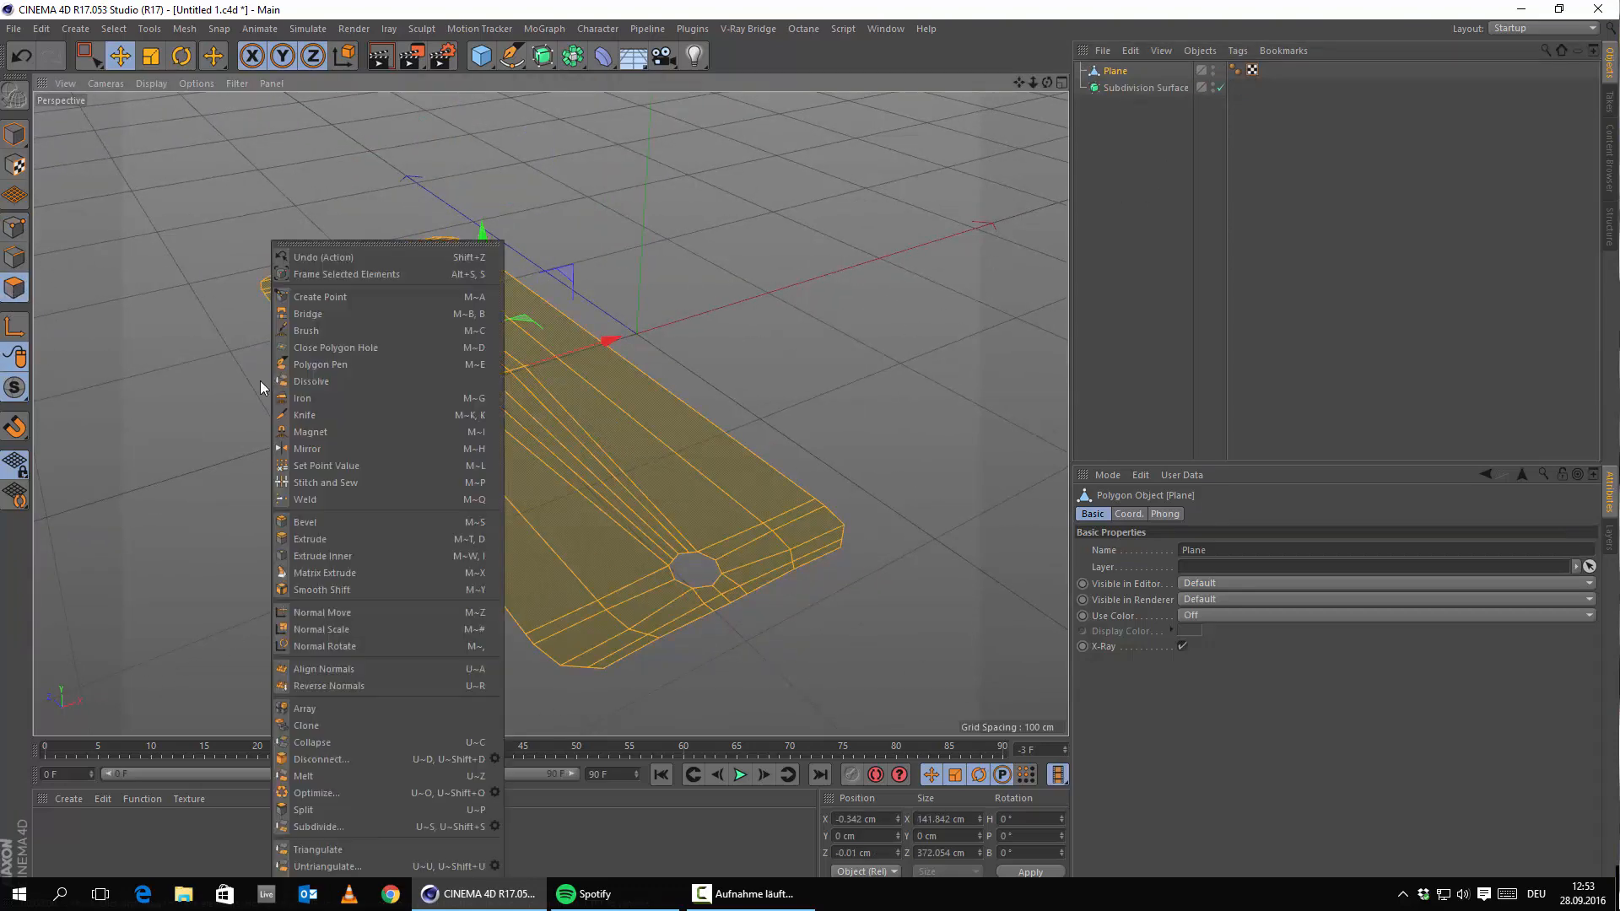
pyautogui.click(392, 542)
pyautogui.keyDown('alt'); pyautogui.moveTo(393, 546); pyautogui.dragTo(514, 559); pyautogui.keyUp('alt')
pyautogui.middleClick(657, 532)
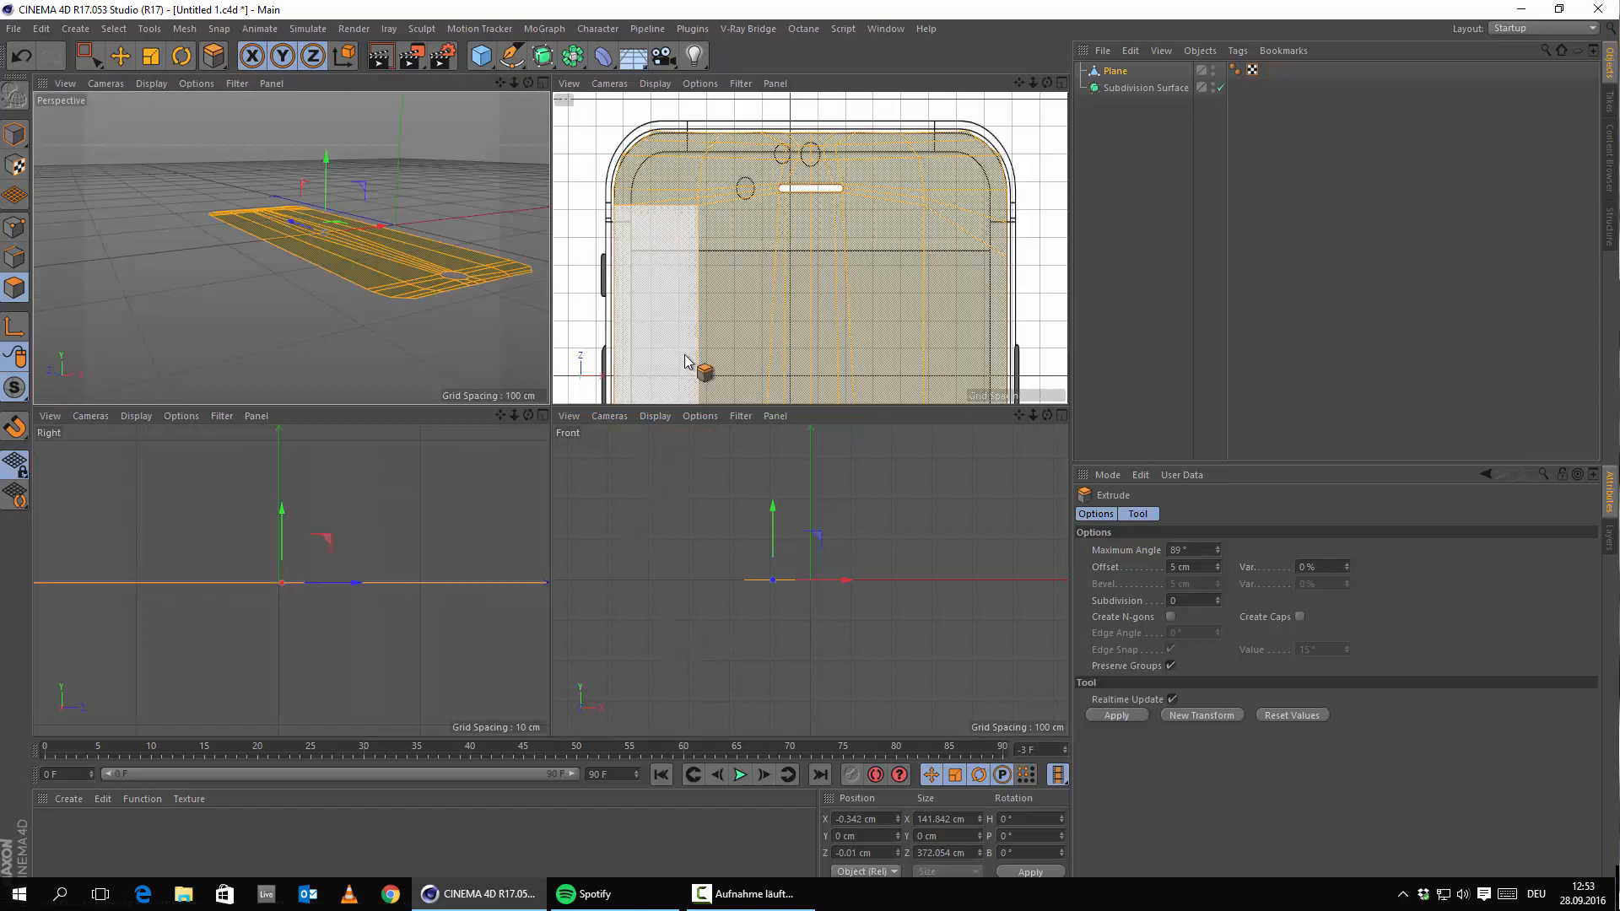
pyautogui.middleClick(438, 257)
pyautogui.moveTo(478, 515); pyautogui.dragTo(440, 515)
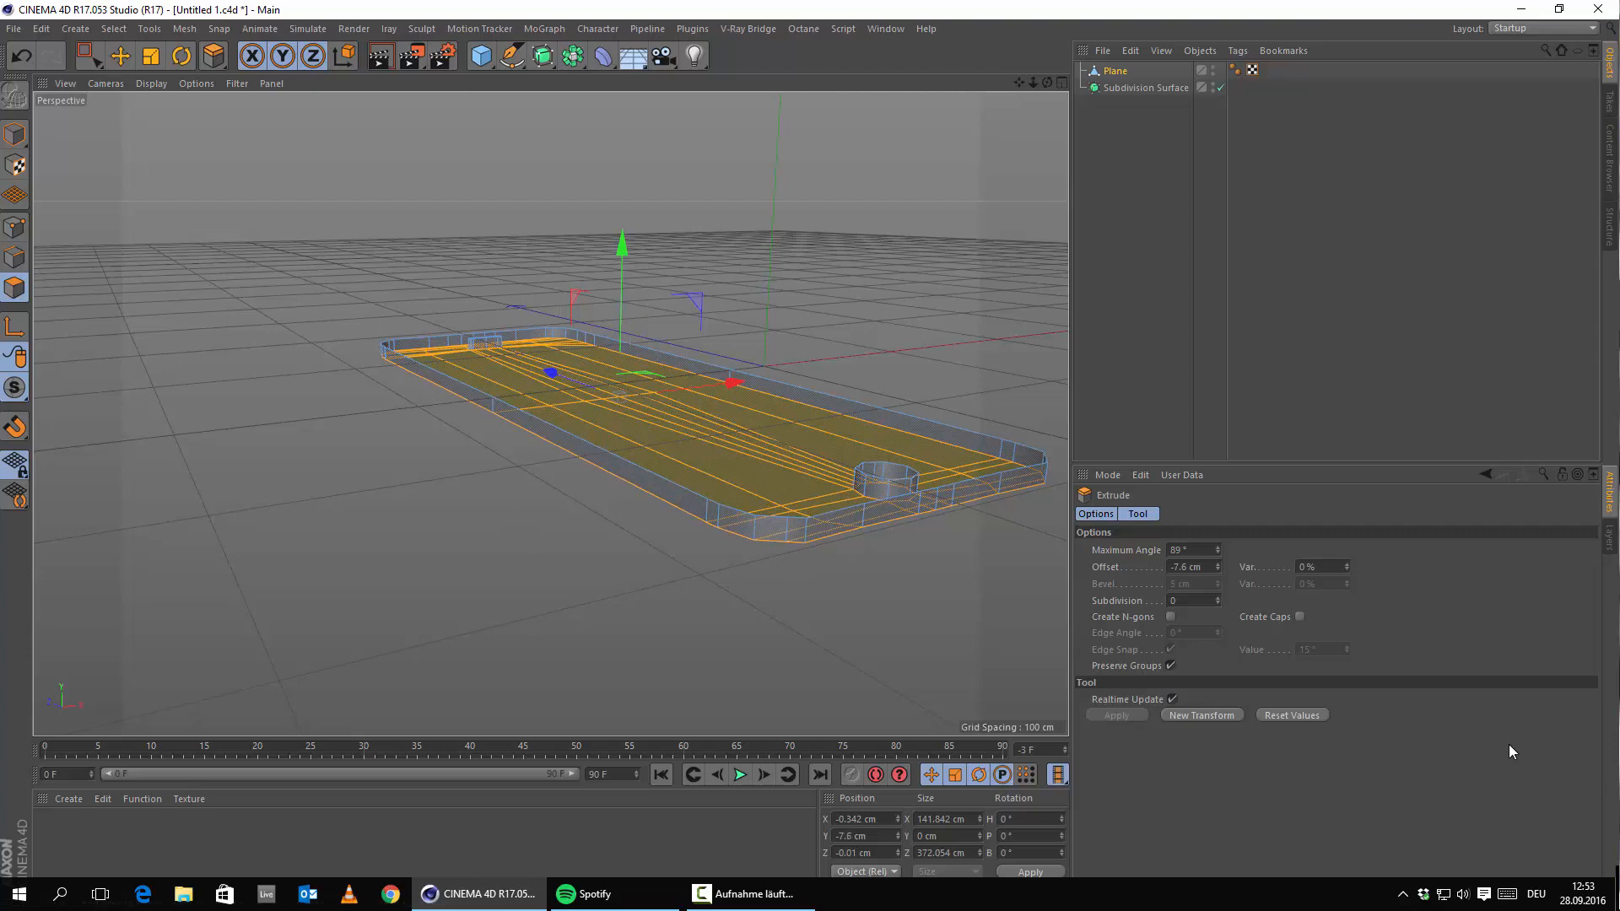
pyautogui.keyDown('alt'); pyautogui.moveTo(723, 576); pyautogui.dragTo(826, 593); pyautogui.keyUp('alt')
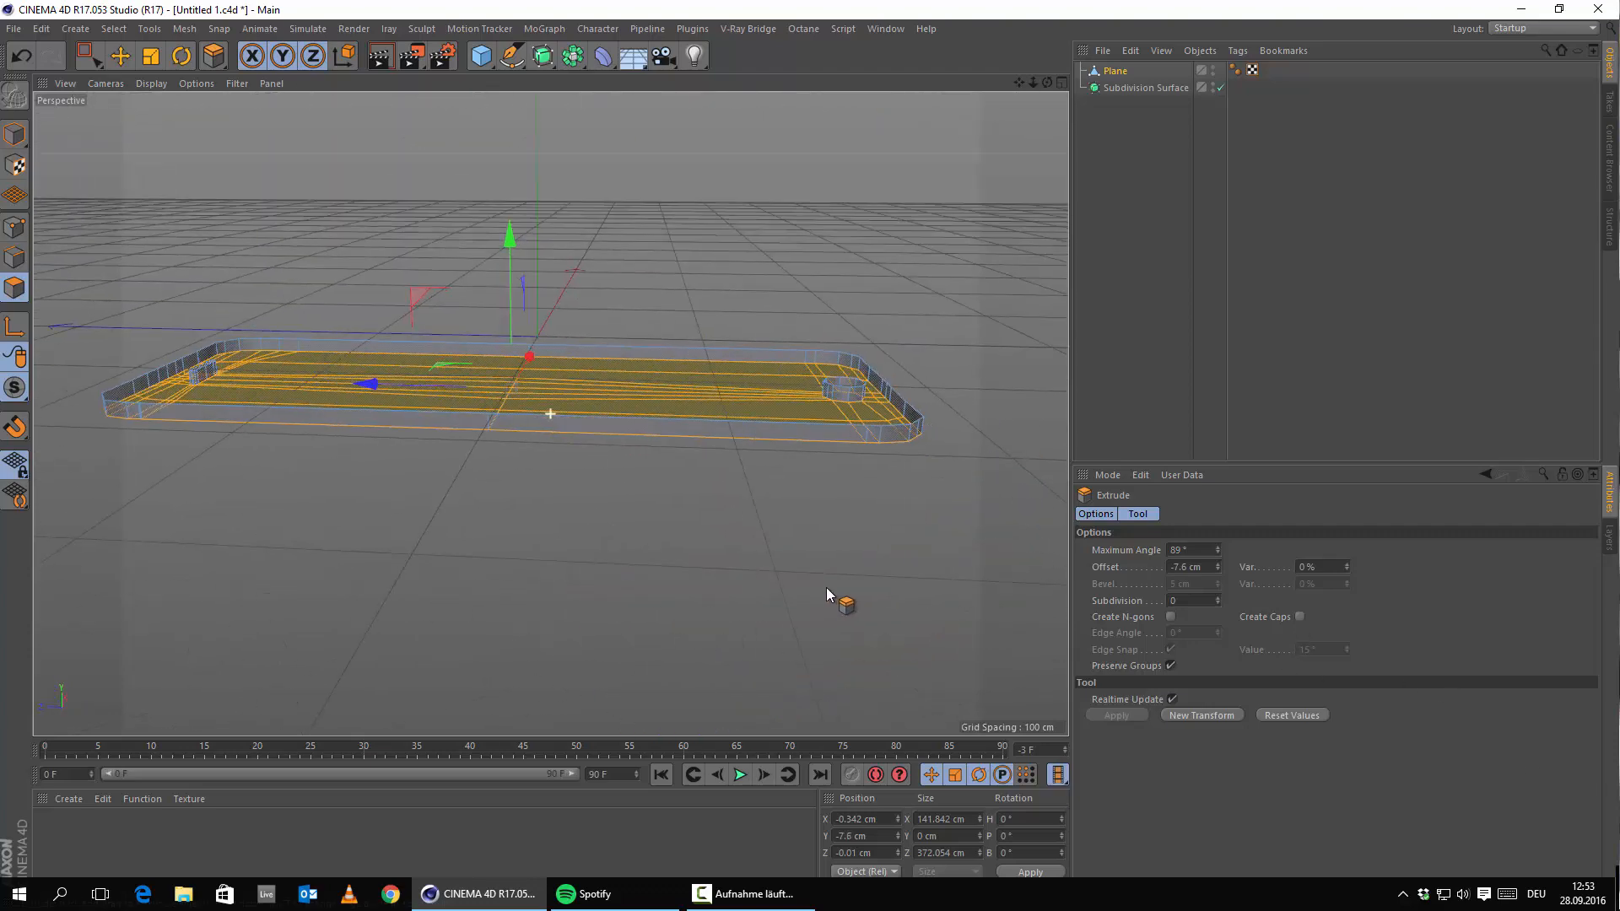
pyautogui.keyDown('alt'); pyautogui.moveTo(459, 391); pyautogui.dragTo(282, 426); pyautogui.keyUp('alt')
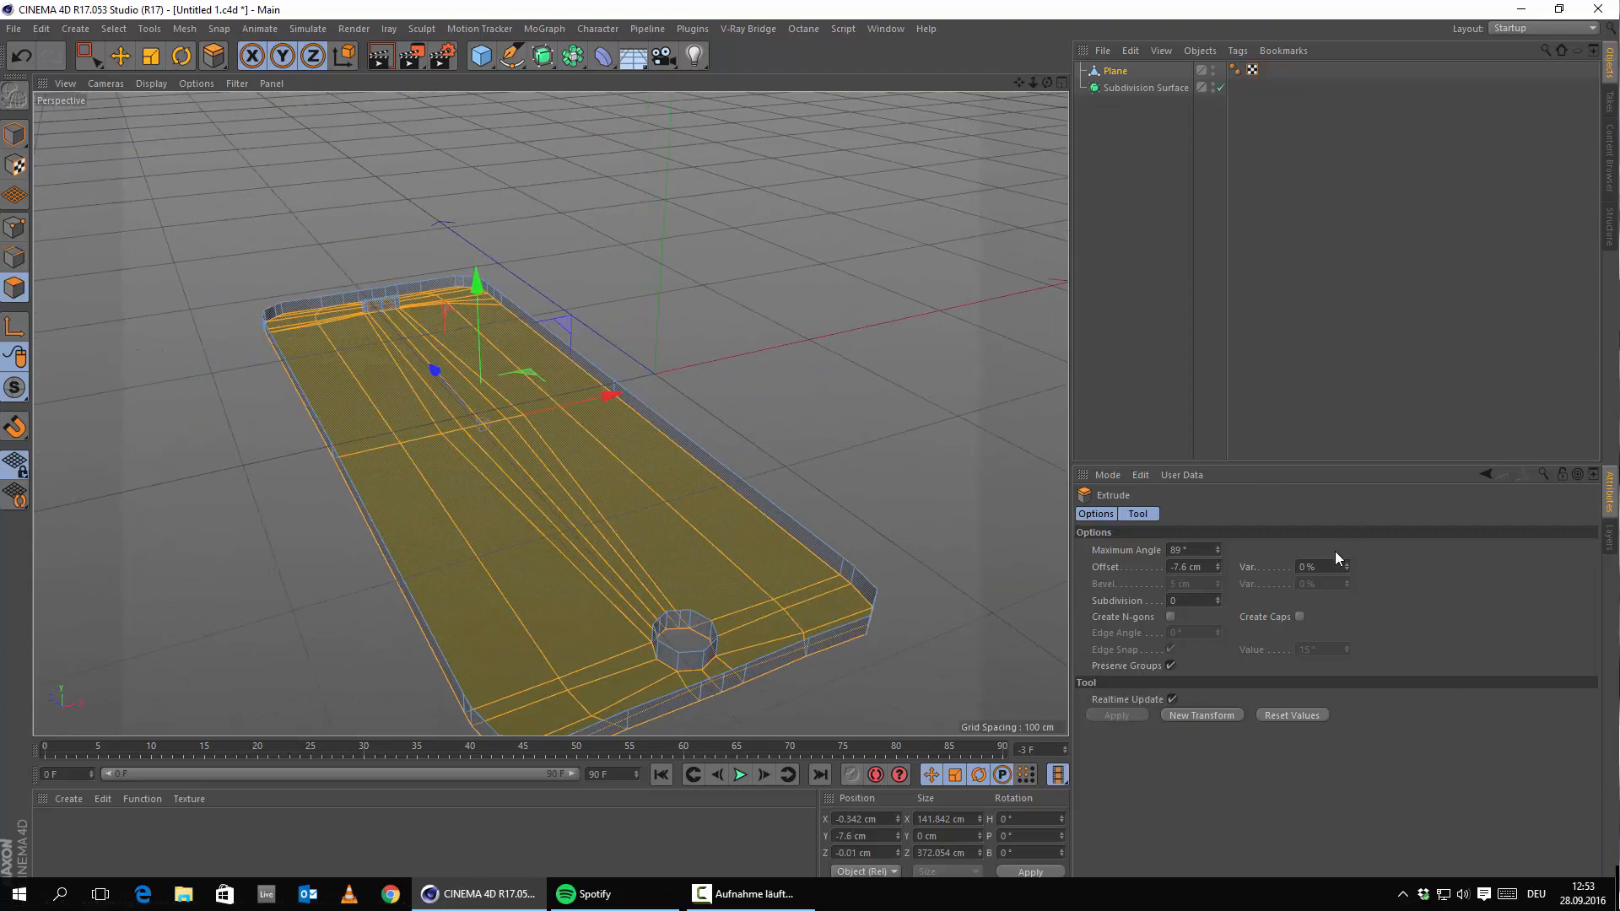
pyautogui.click(1299, 616)
pyautogui.keyDown('alt'); pyautogui.moveTo(641, 573); pyautogui.dragTo(439, 608); pyautogui.keyUp('alt')
# Undo and redo the capped Extrude at offset -10.4 cm, then return to Model mode.
pyautogui.click(27, 64)
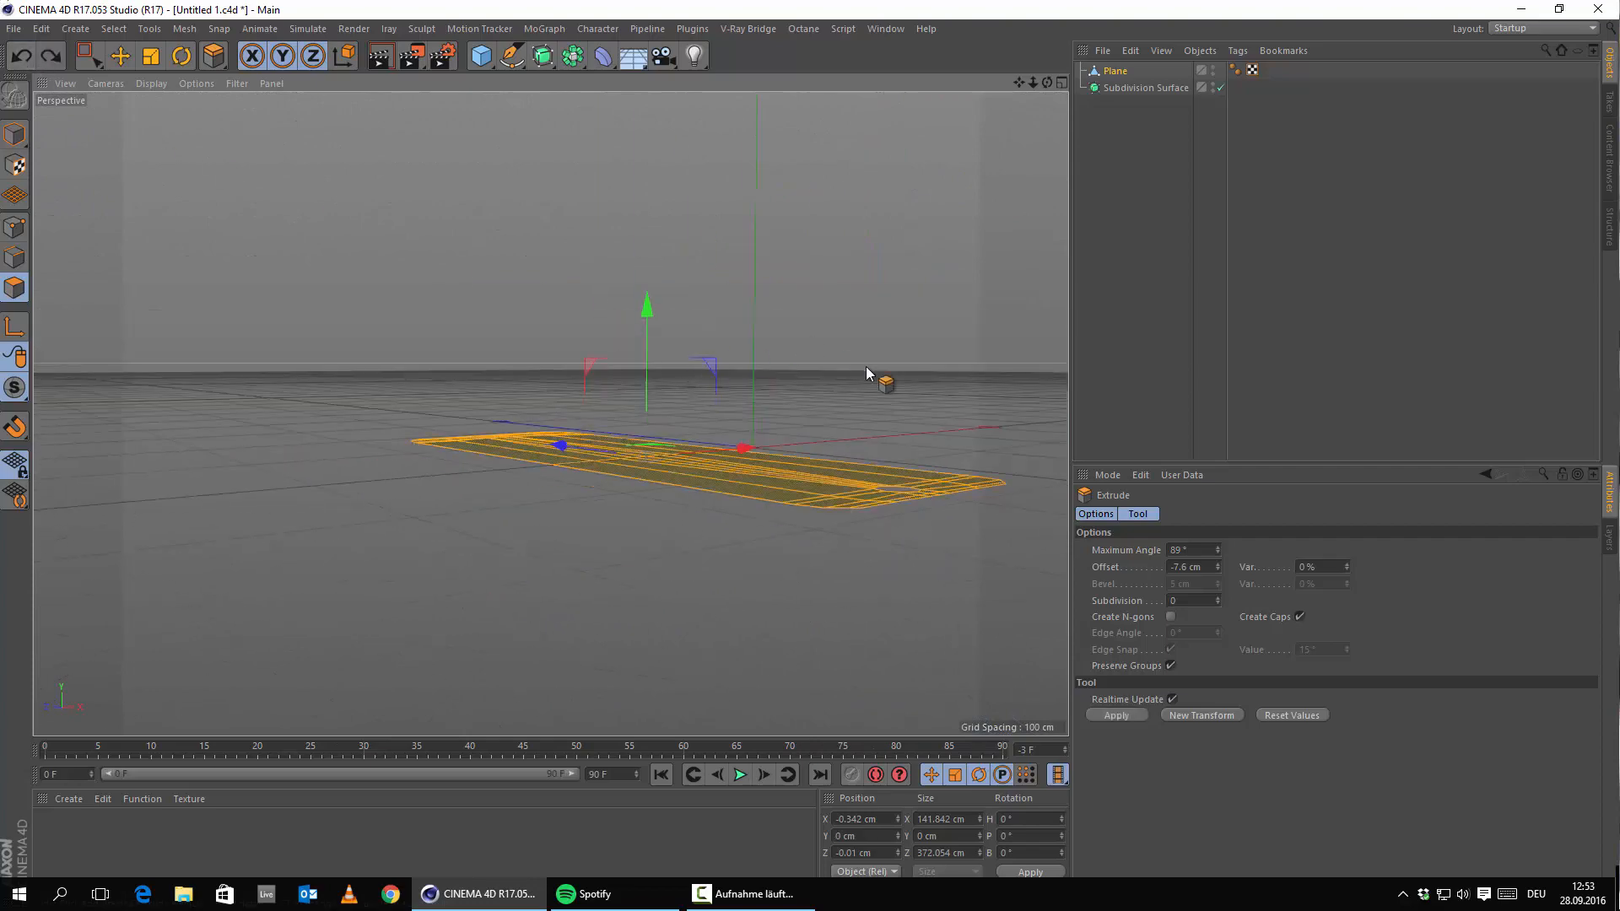
pyautogui.rightClick(611, 376)
pyautogui.click(667, 539)
pyautogui.moveTo(589, 575); pyautogui.dragTo(725, 580)
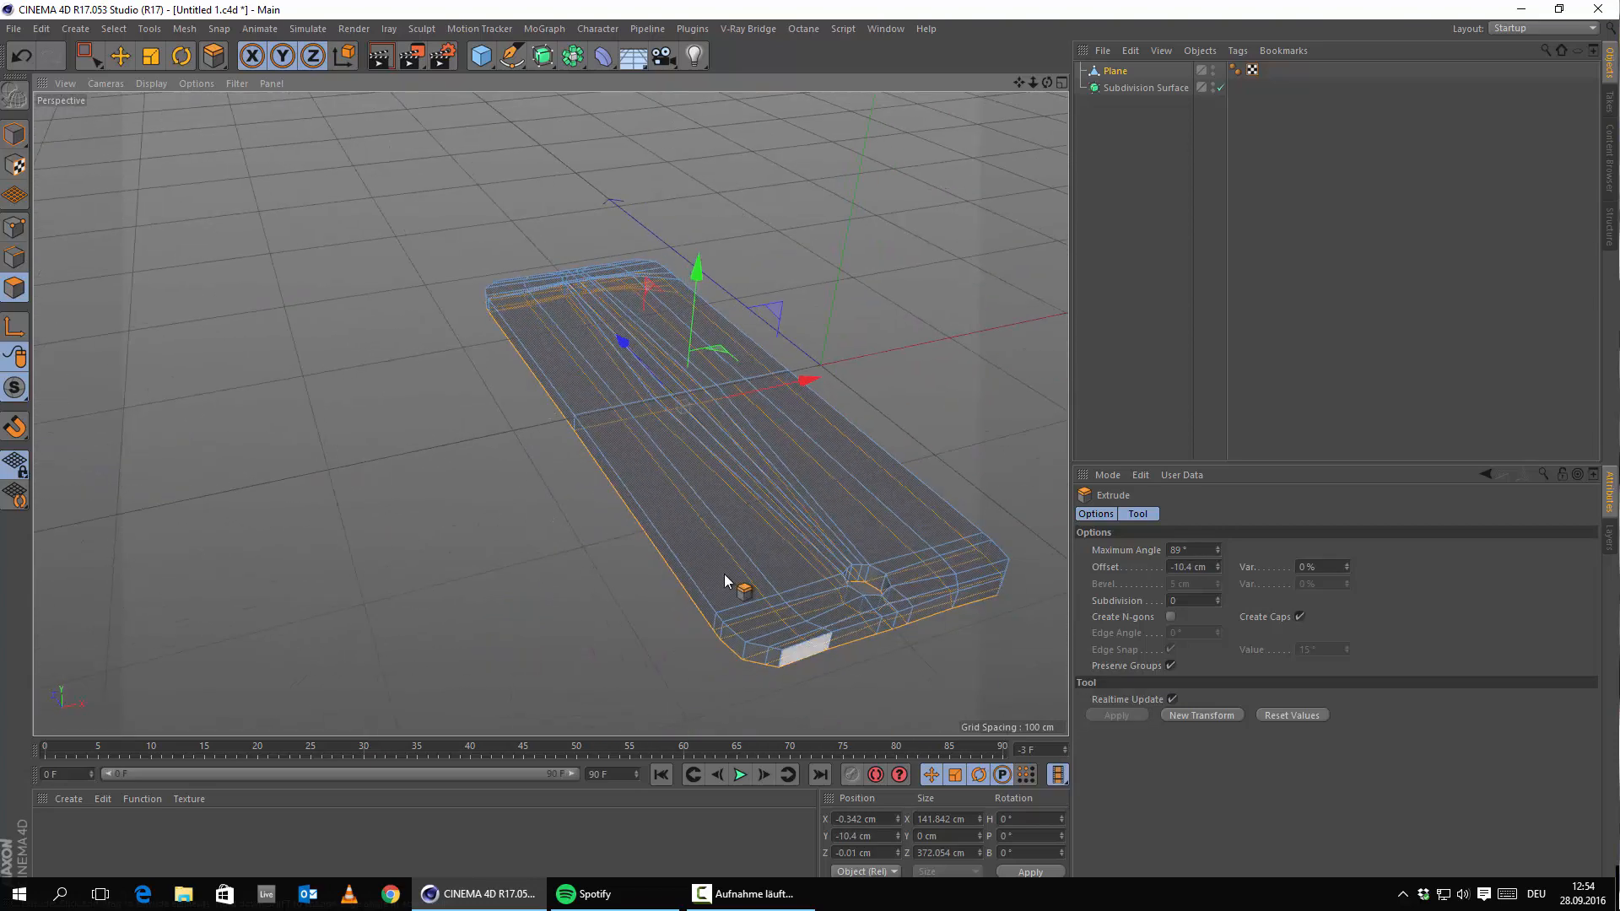
pyautogui.click(120, 63)
pyautogui.click(14, 135)
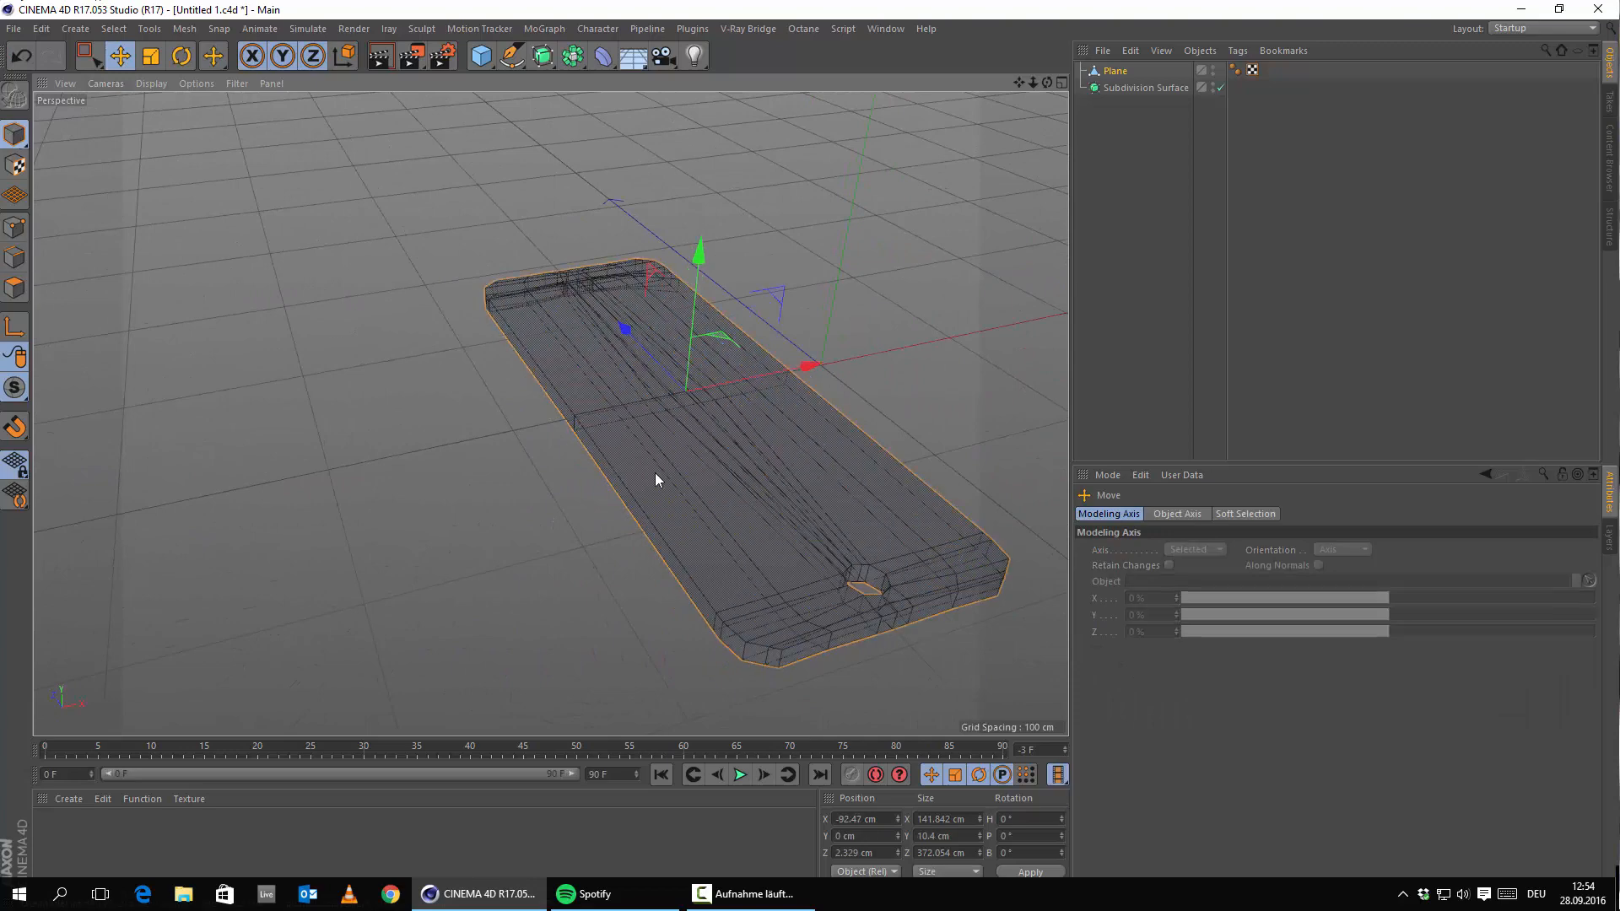
# Nest the extruded Plane under Subdivision Surface, inspect the rounded body, and switch to Points mode.
pyautogui.click(655, 473)
pyautogui.keyDown('alt'); pyautogui.moveTo(572, 497); pyautogui.dragTo(493, 506); pyautogui.keyUp('alt')
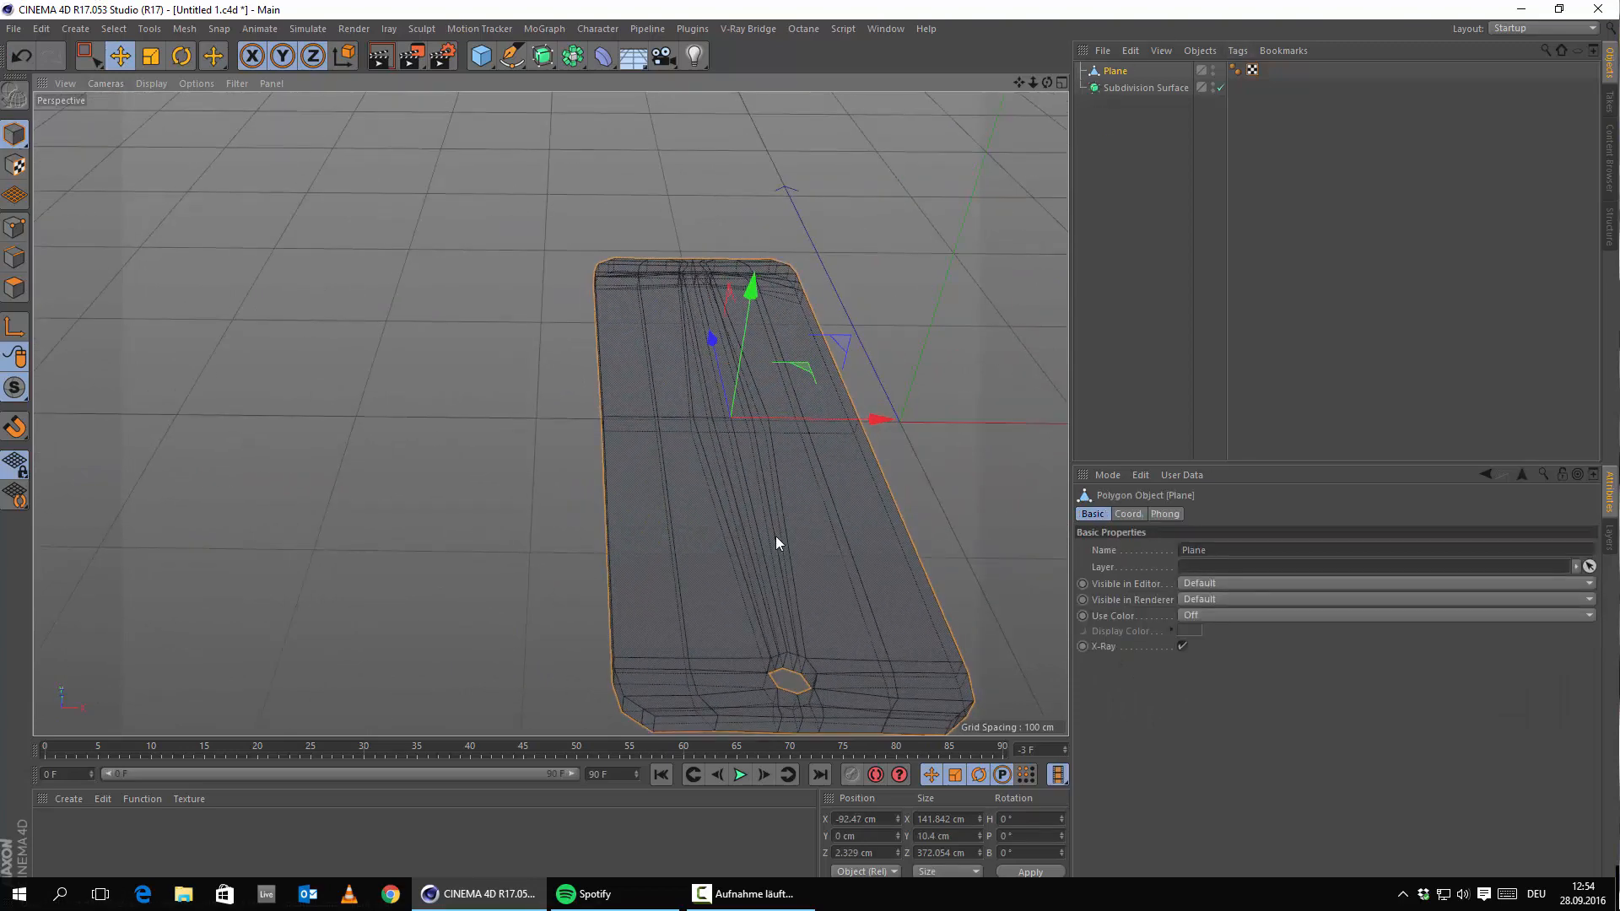
pyautogui.keyDown('alt'); pyautogui.moveTo(777, 534); pyautogui.dragTo(739, 342); pyautogui.keyUp('alt')
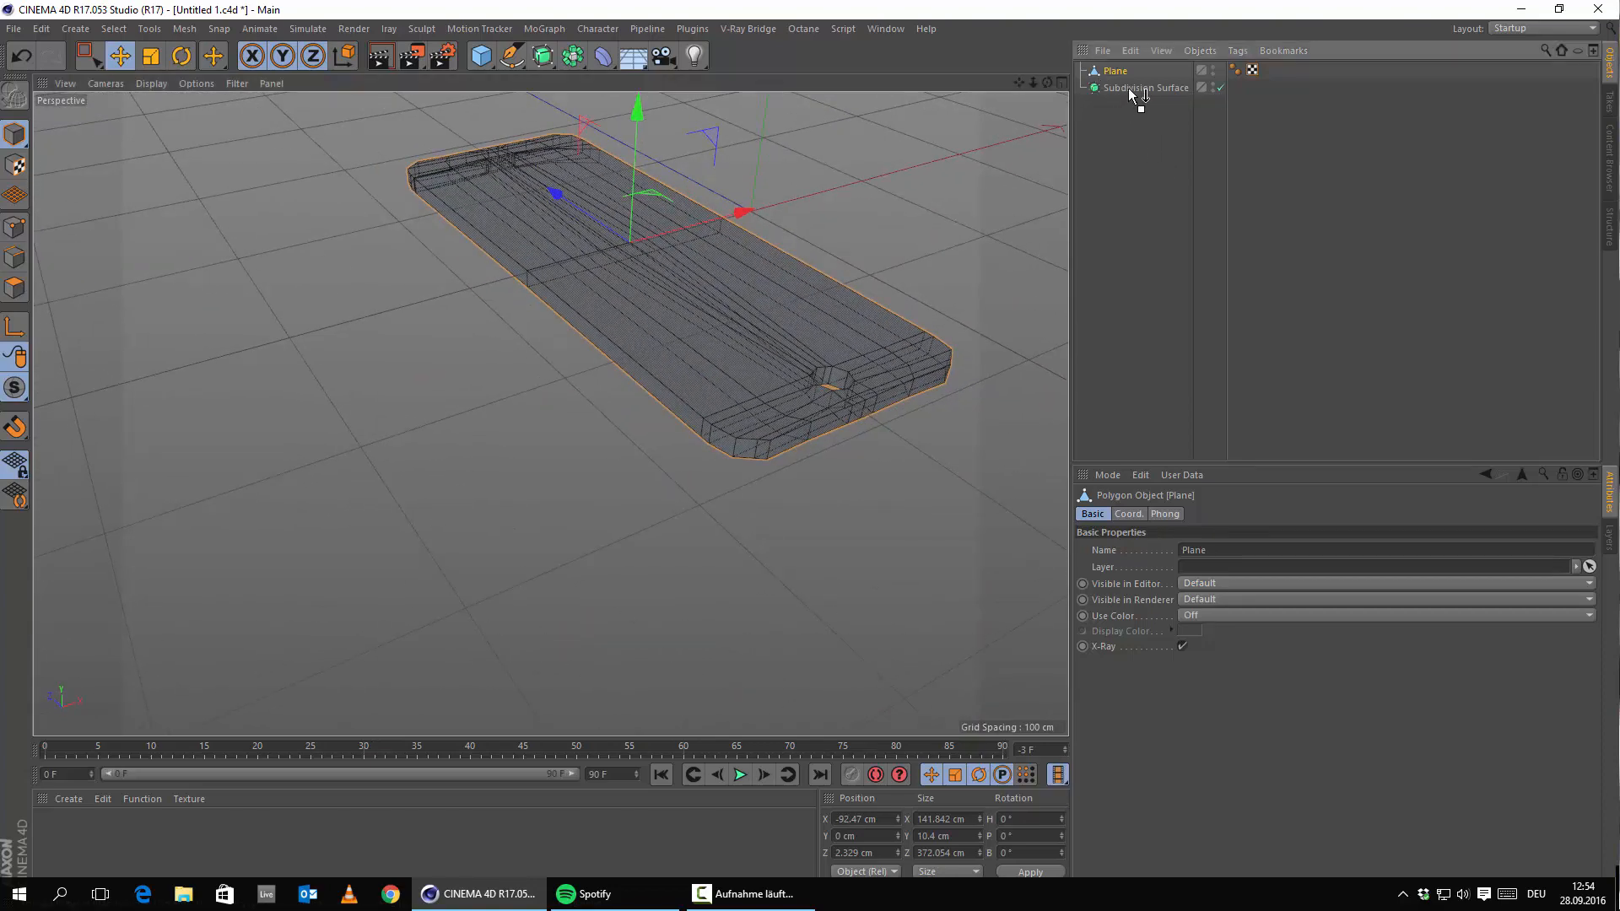
pyautogui.moveTo(1128, 89); pyautogui.dragTo(1129, 89)
pyautogui.scroll(5, 751, 426)
pyautogui.keyDown('alt'); pyautogui.moveTo(730, 475); pyautogui.dragTo(901, 477); pyautogui.keyUp('alt')
pyautogui.rightClick(898, 174)
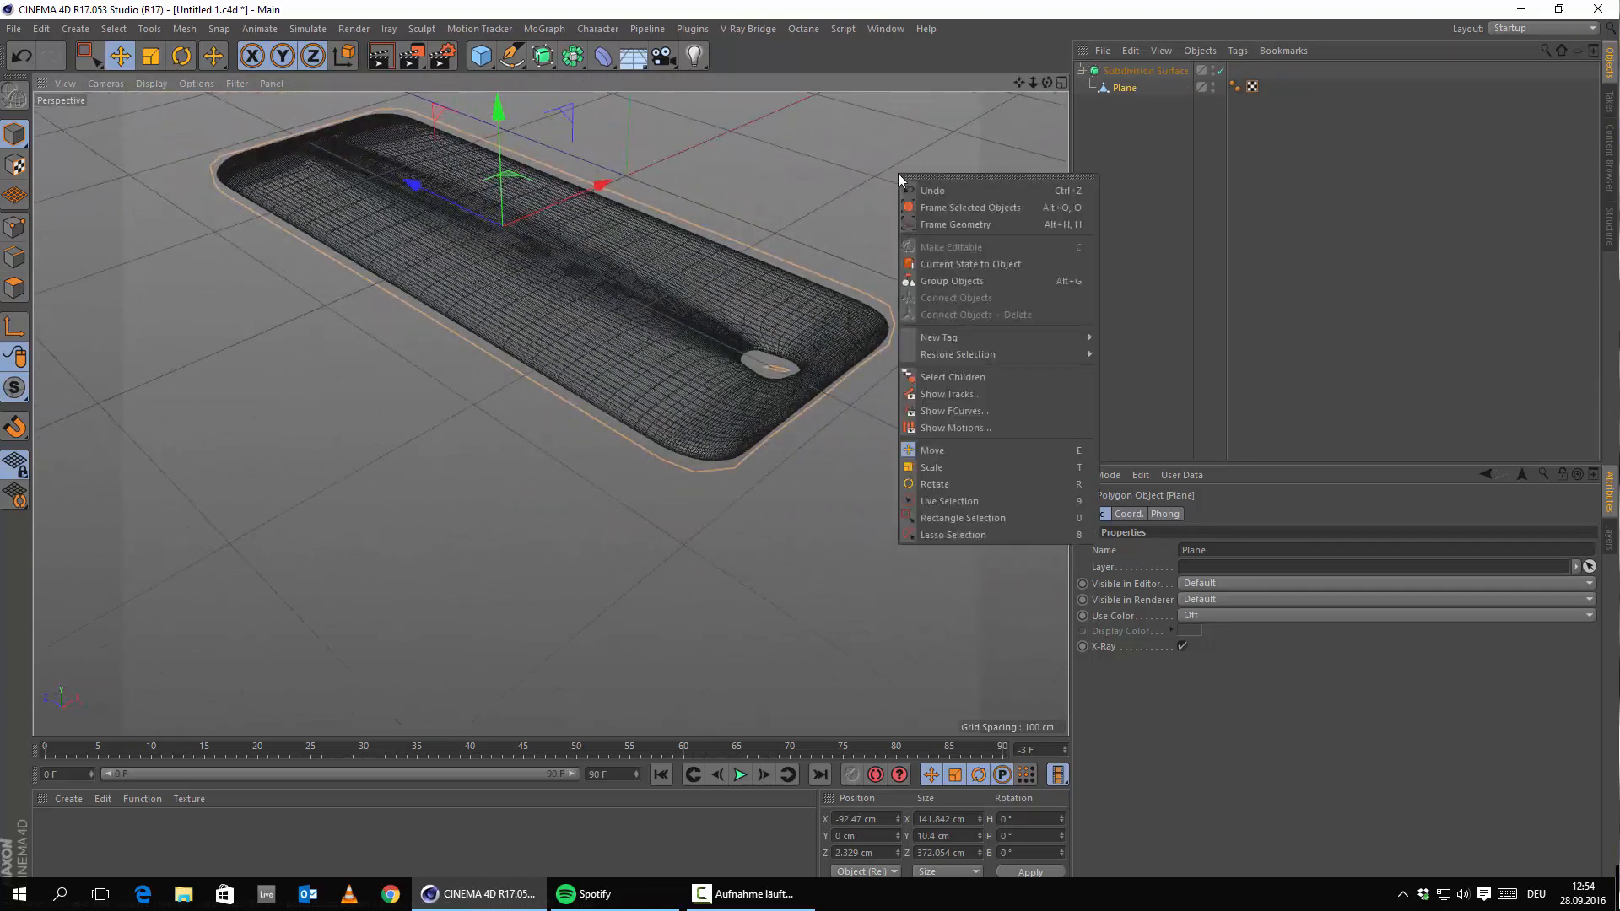
pyautogui.click(3, 166)
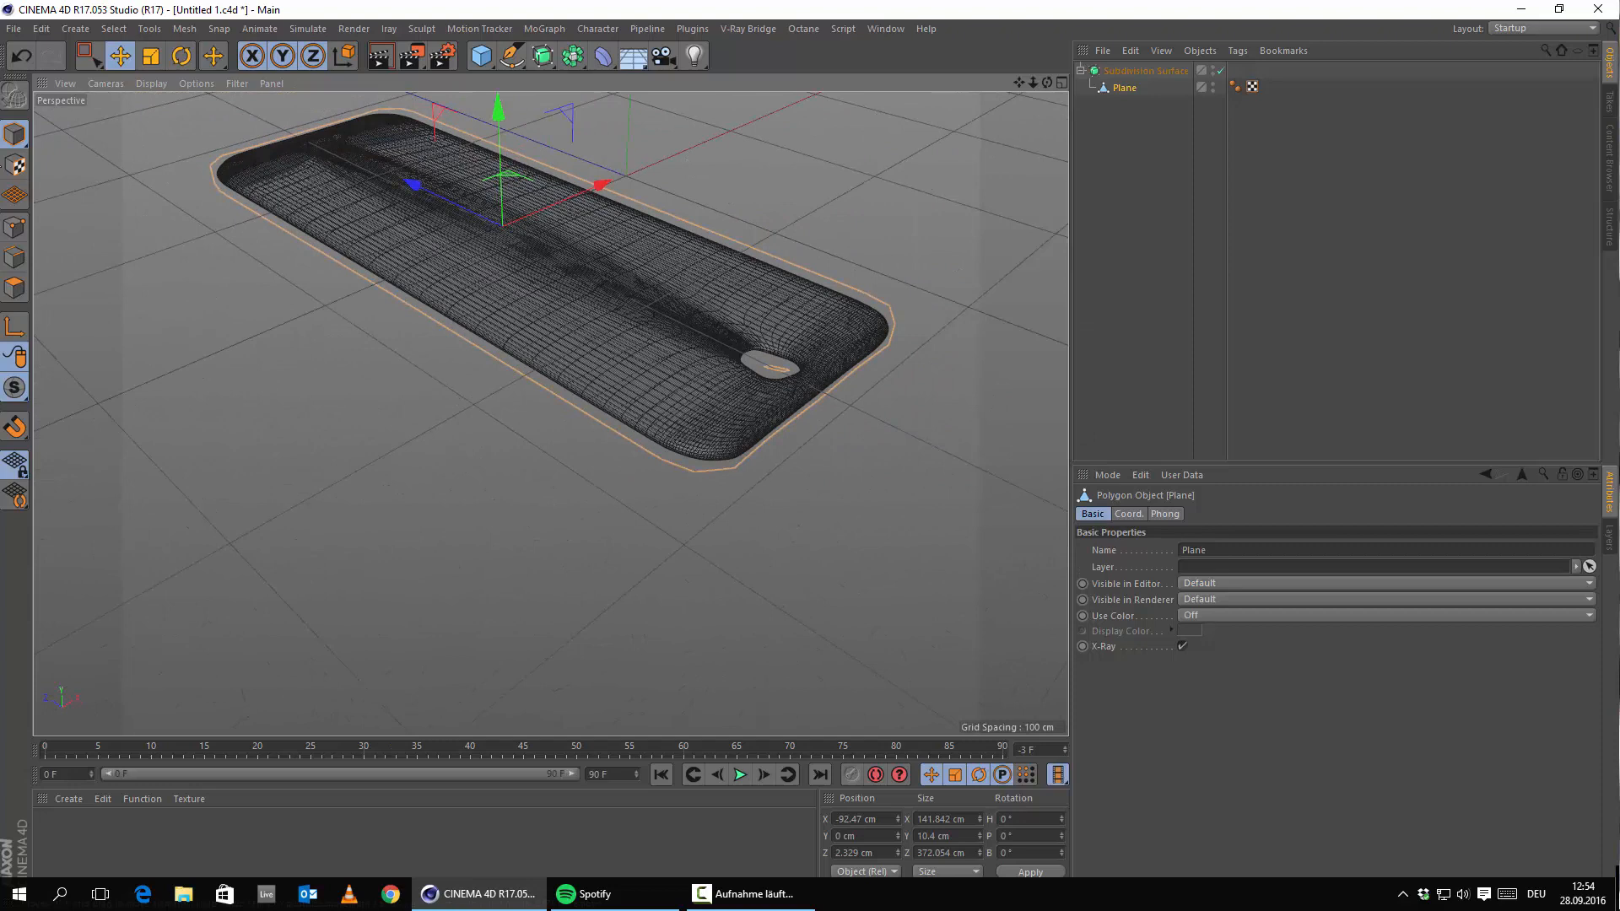
pyautogui.click(17, 224)
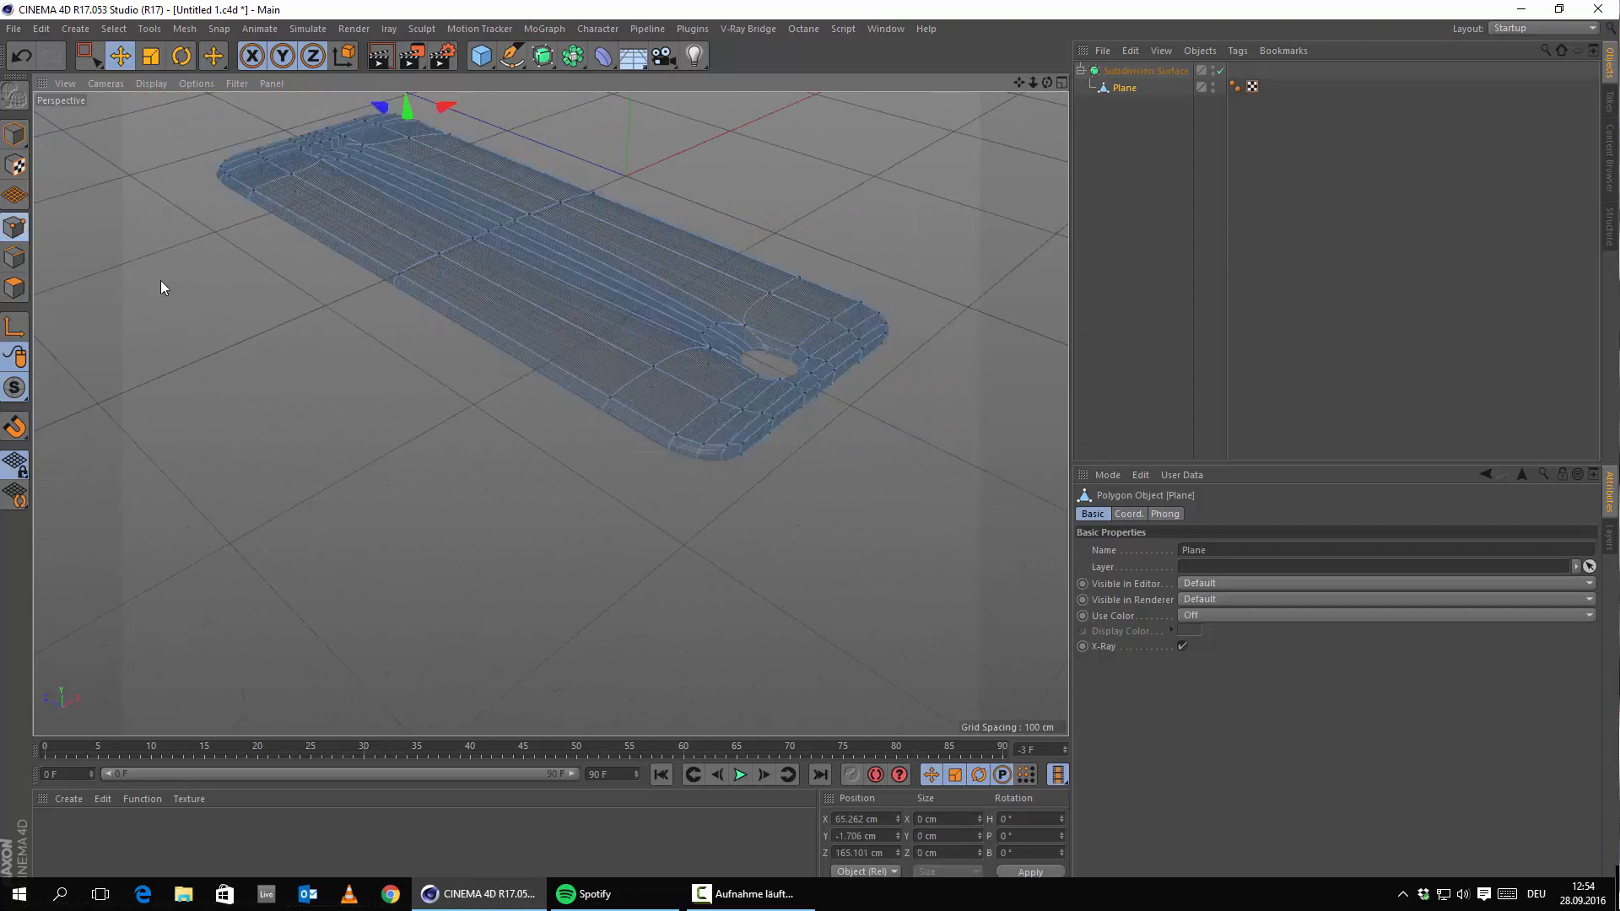
# Switch the viewport display to Isoparms.
pyautogui.click(155, 86)
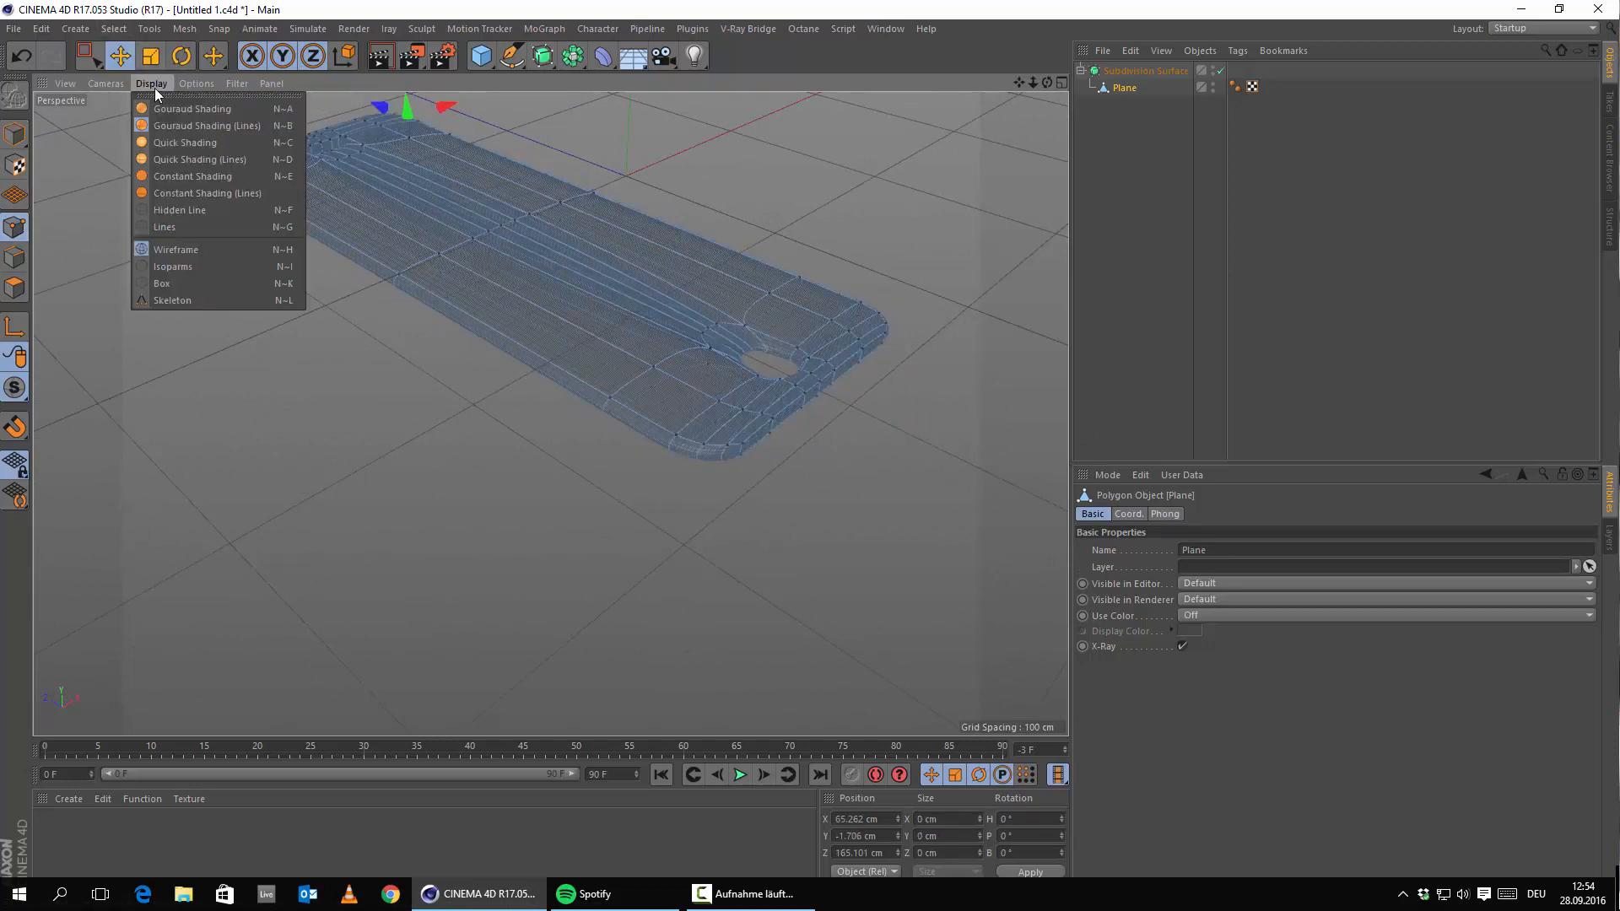
pyautogui.click(199, 267)
pyautogui.scroll(5, 829, 419)
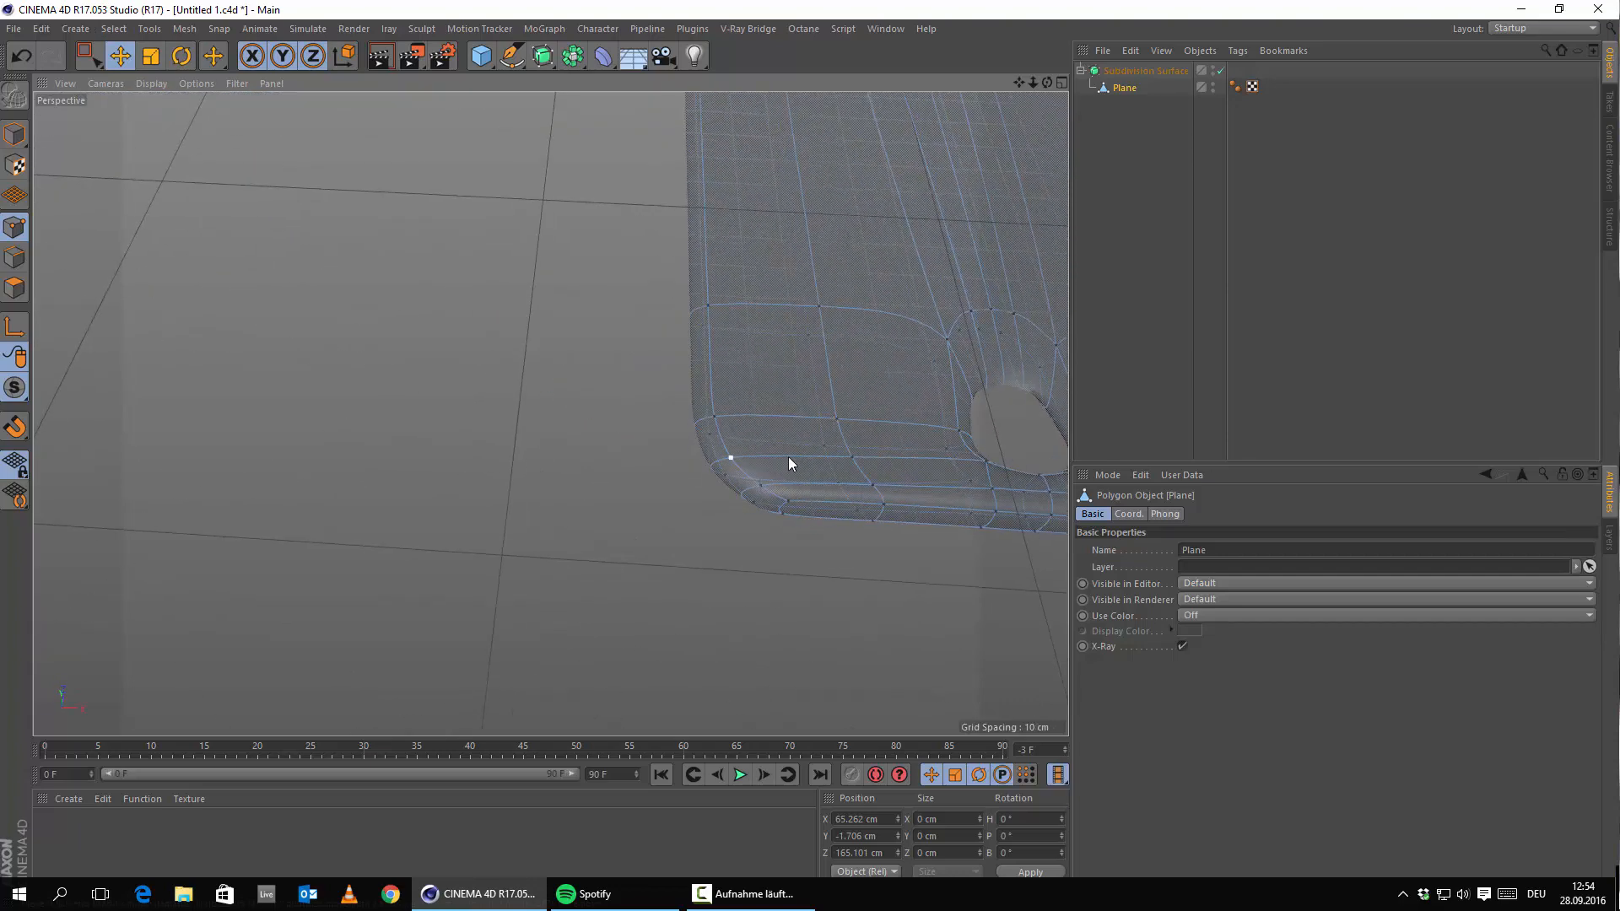
# Use the Knife in Loop mode on the slab's rounded corner, then undo the trial cut.
pyautogui.keyDown('alt'); pyautogui.moveTo(788, 457); pyautogui.dragTo(670, 440, button='middle'); pyautogui.keyUp('alt')
pyautogui.keyDown('alt'); pyautogui.moveTo(670, 440); pyautogui.dragTo(767, 394); pyautogui.keyUp('alt')
pyautogui.keyDown('alt'); pyautogui.moveTo(619, 397); pyautogui.dragTo(860, 375); pyautogui.keyUp('alt')
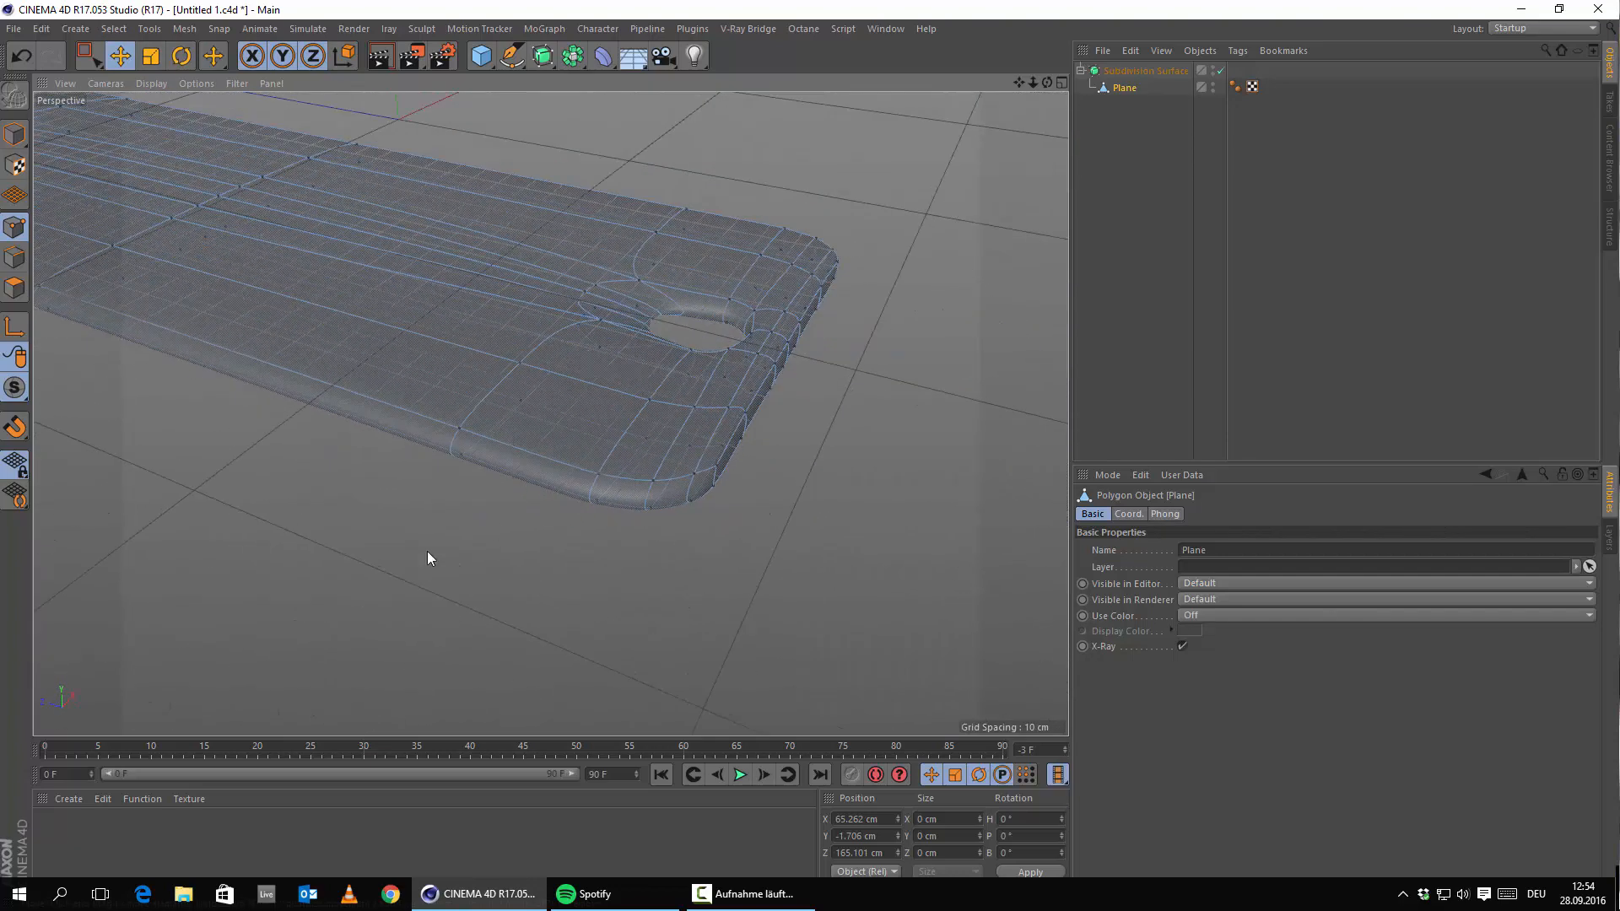
pyautogui.rightClick(426, 556)
pyautogui.click(474, 629)
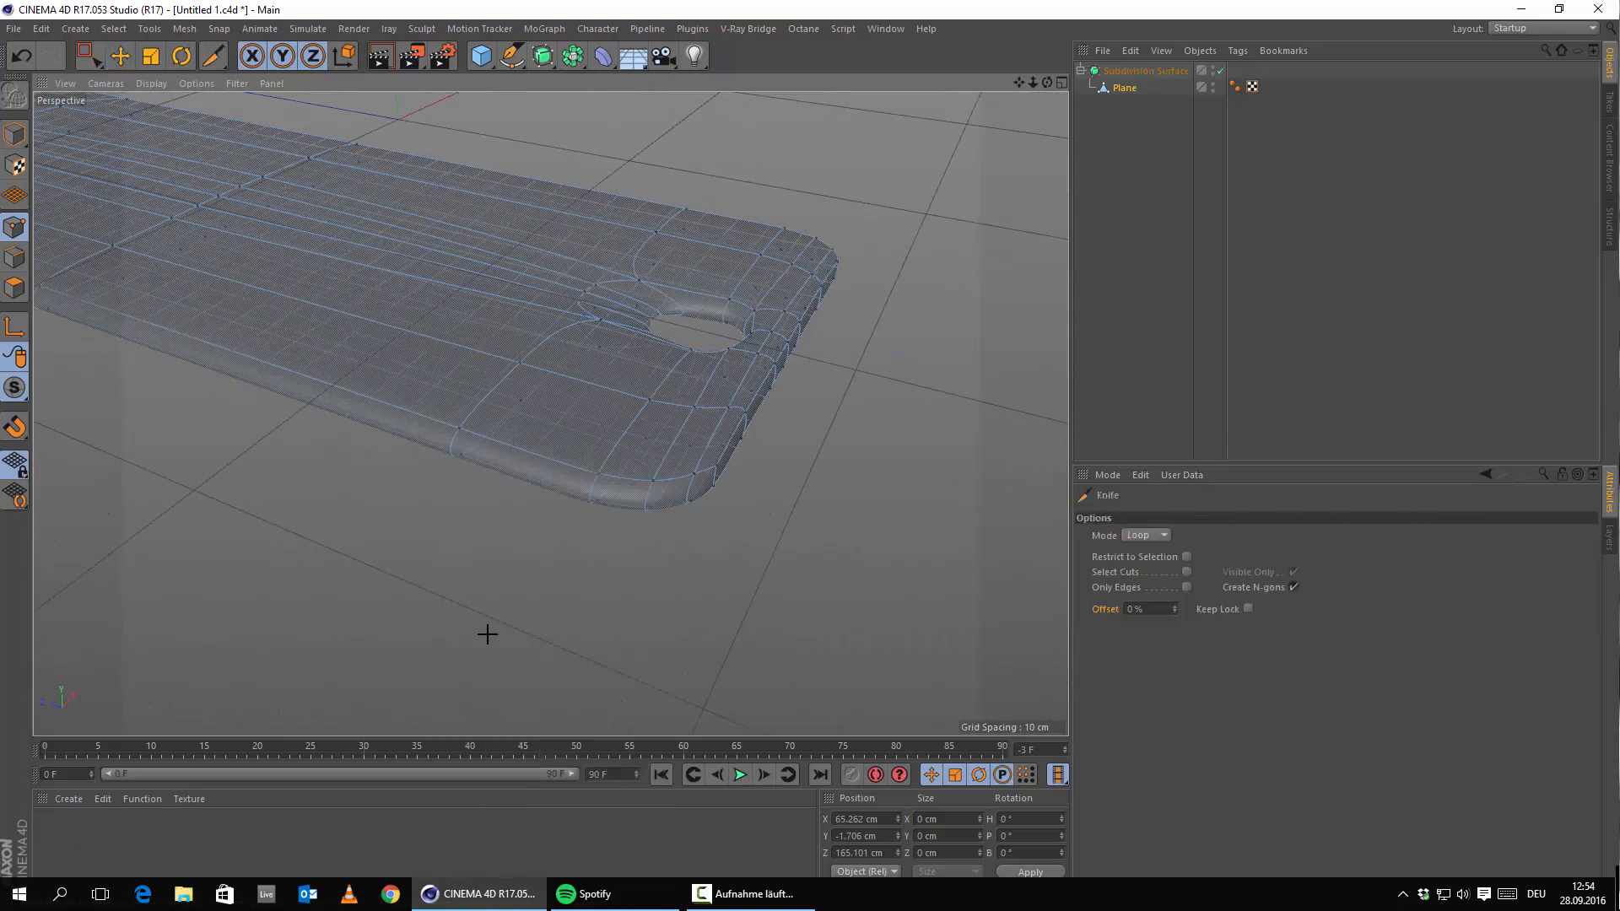
pyautogui.keyDown('alt'); pyautogui.moveTo(878, 445); pyautogui.dragTo(1033, 451, button='right'); pyautogui.keyUp('alt')
pyautogui.keyDown('alt'); pyautogui.moveTo(406, 516); pyautogui.dragTo(698, 435); pyautogui.keyUp('alt')
pyautogui.click(740, 488)
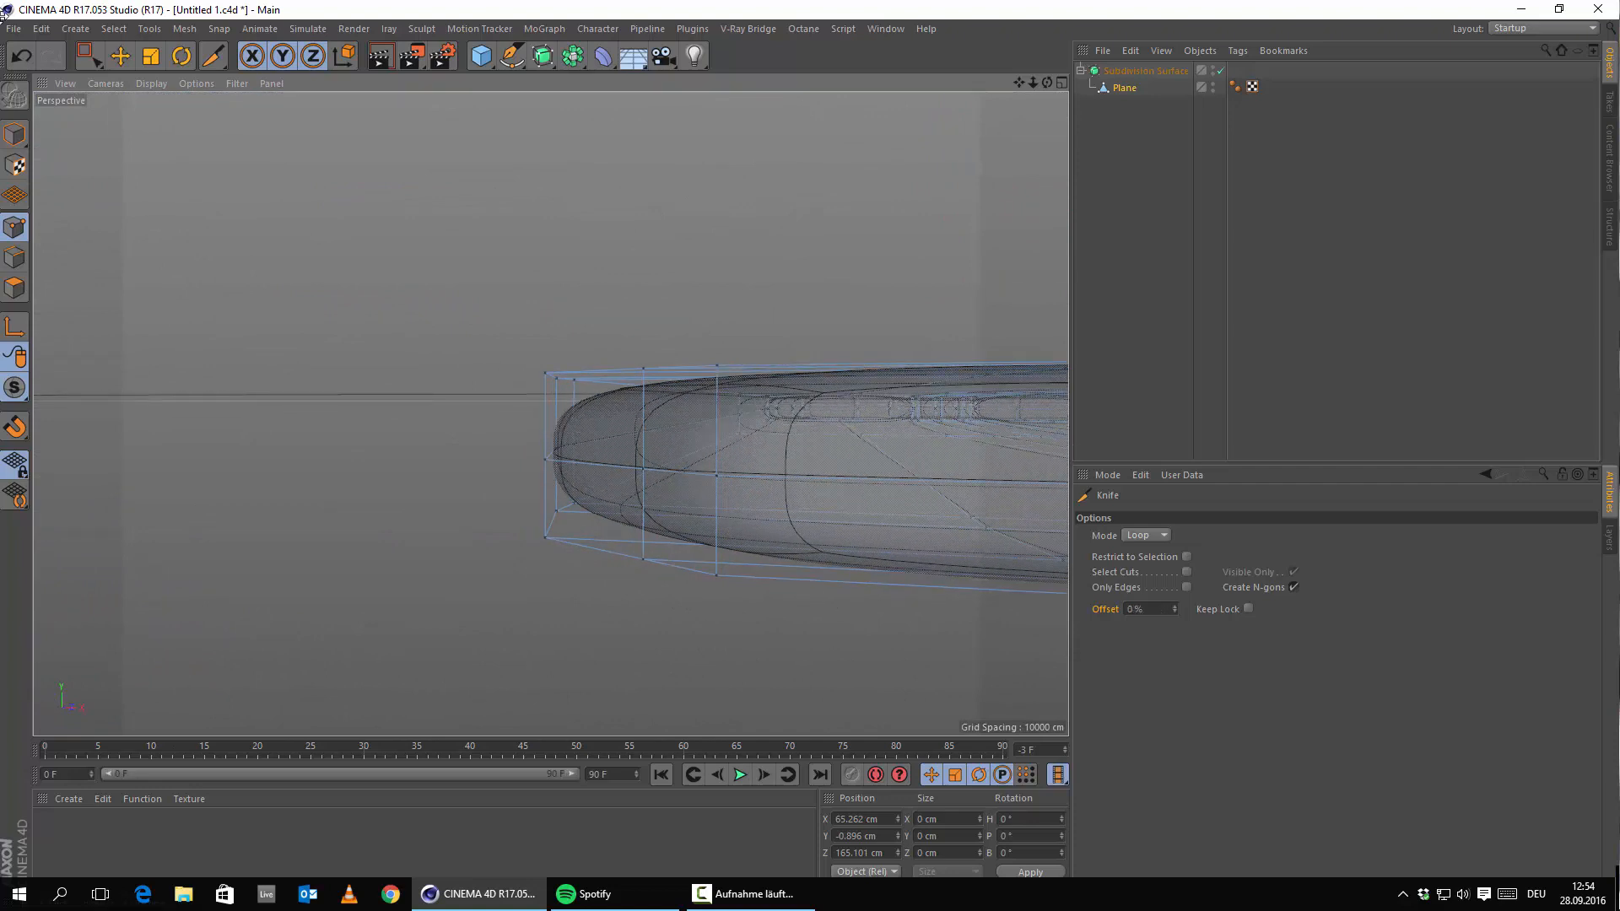
pyautogui.click(21, 57)
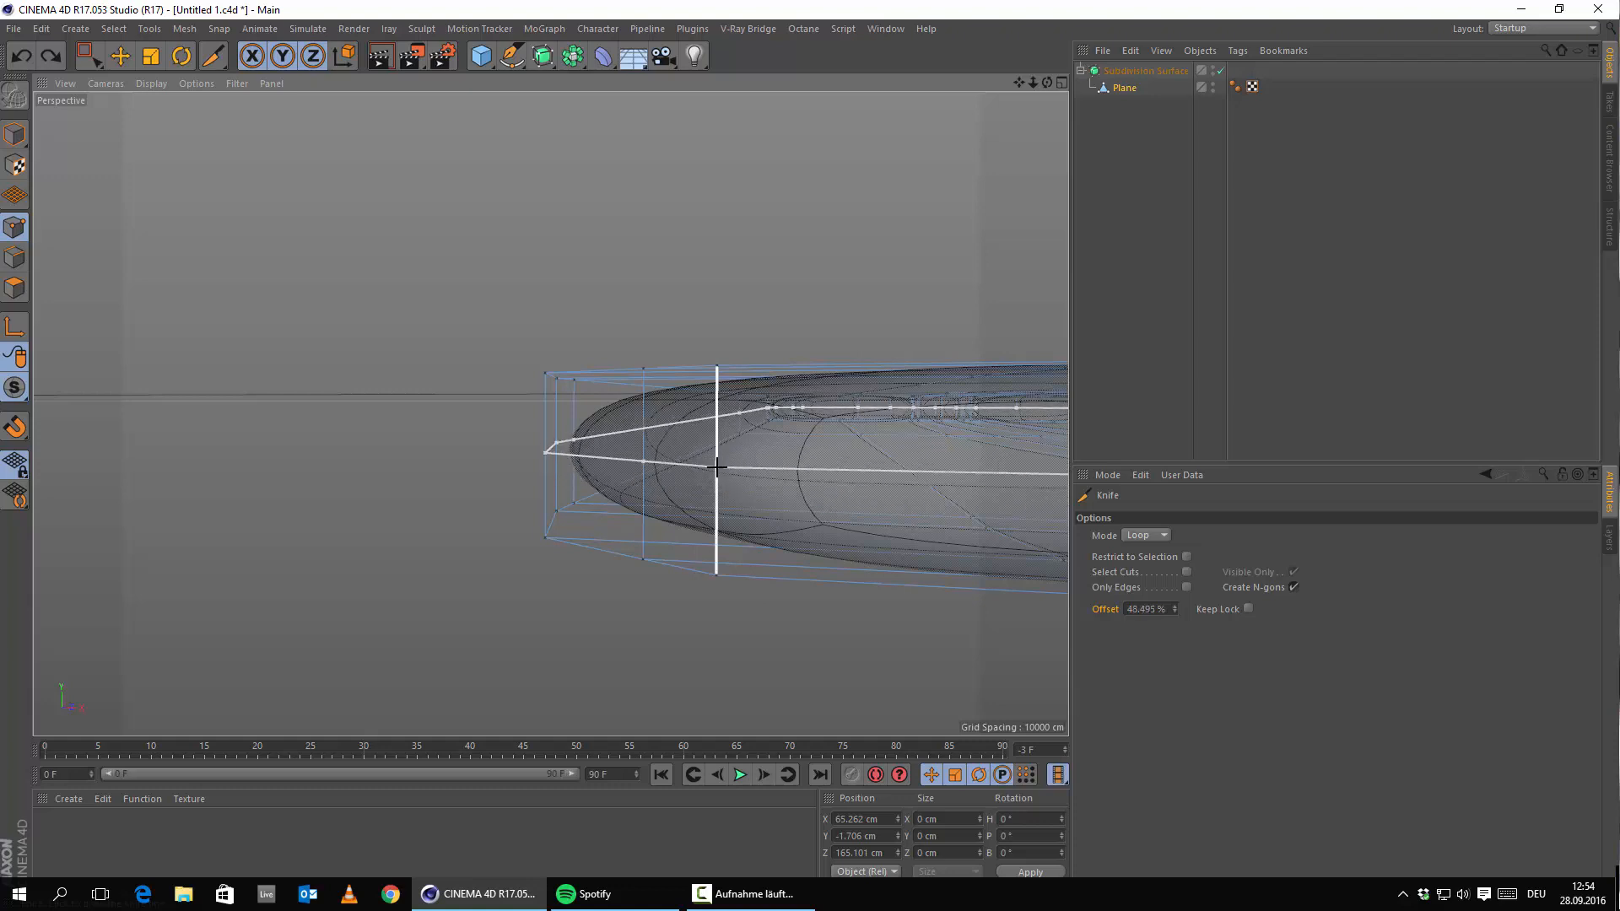
# Commit two loop cuts through the corner edge at 50% offset.
pyautogui.click(1134, 614)
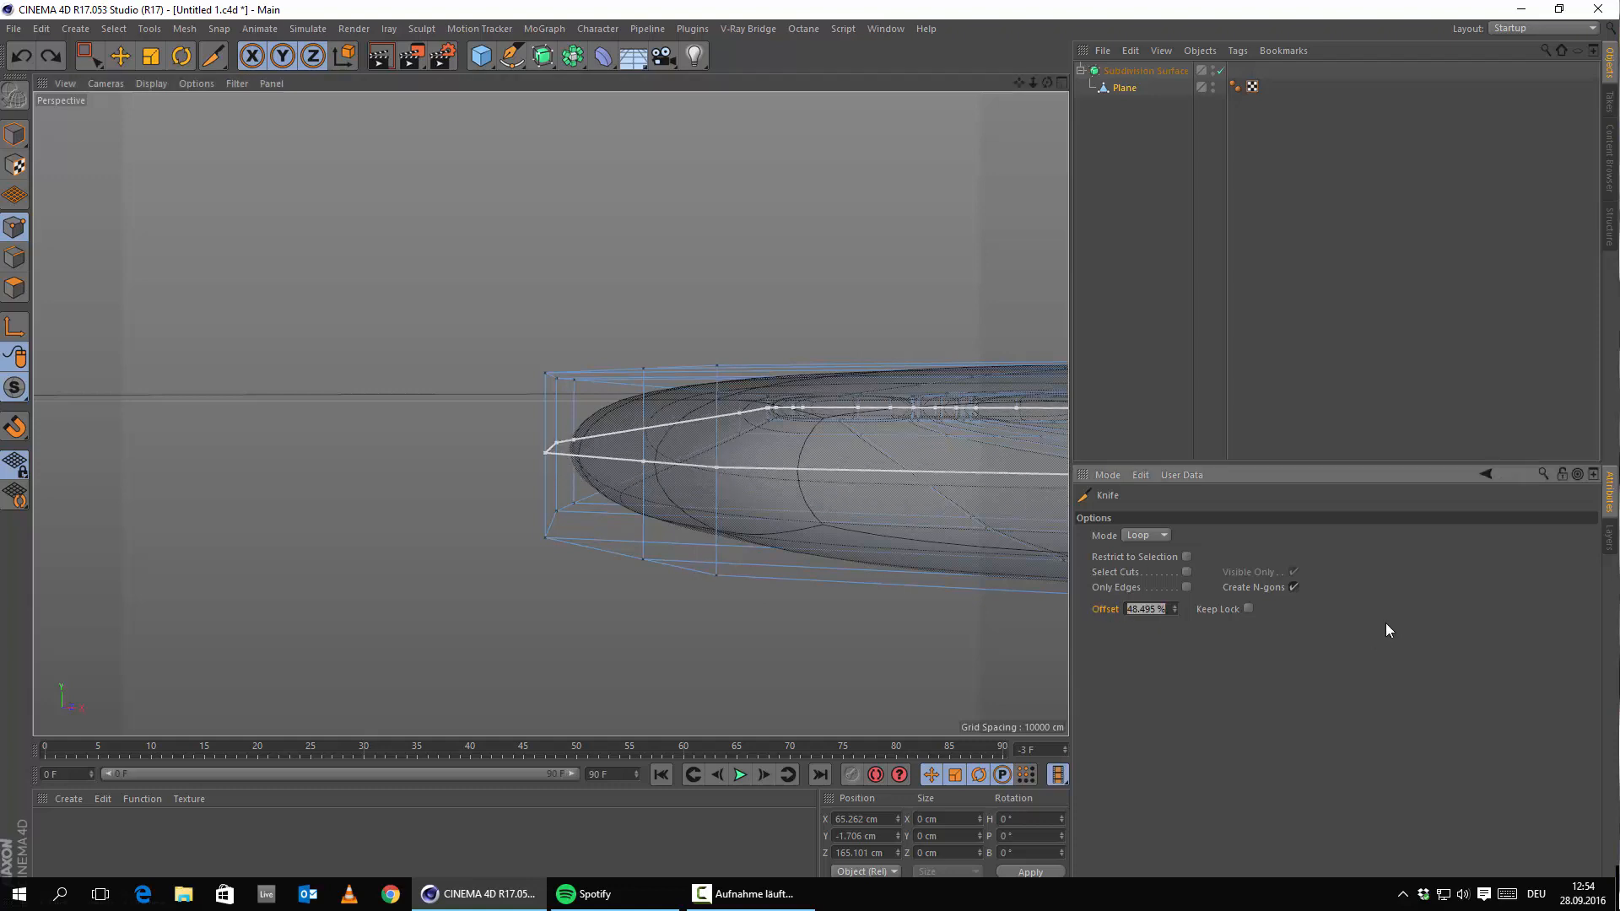
pyautogui.write('50')
pyautogui.press('Return')
pyautogui.click(518, 626)
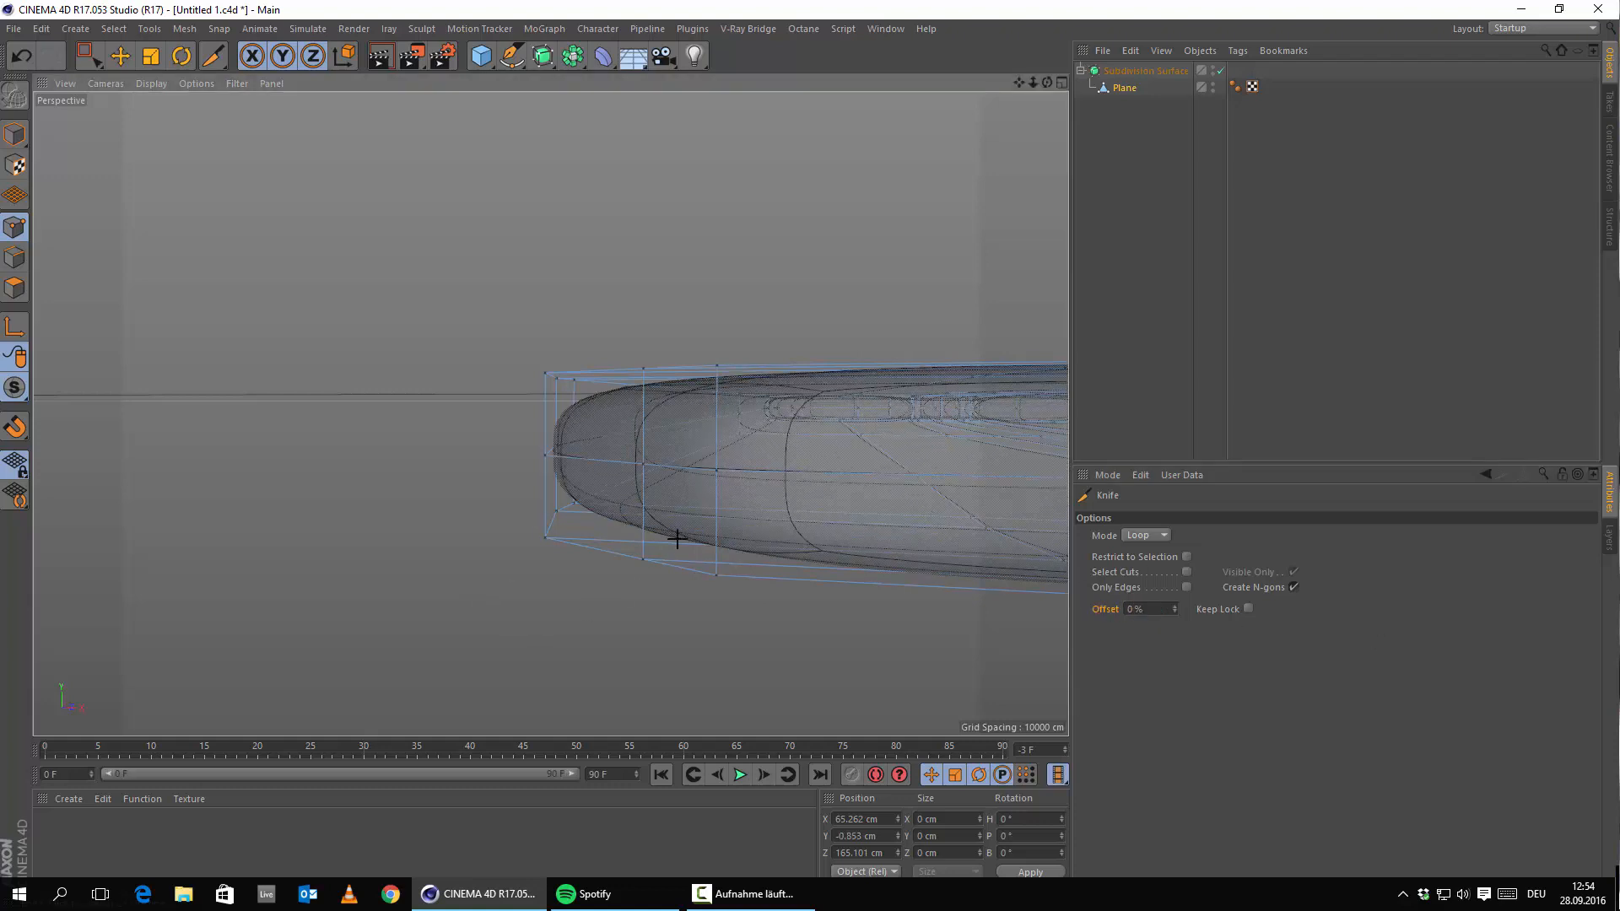
pyautogui.click(720, 416)
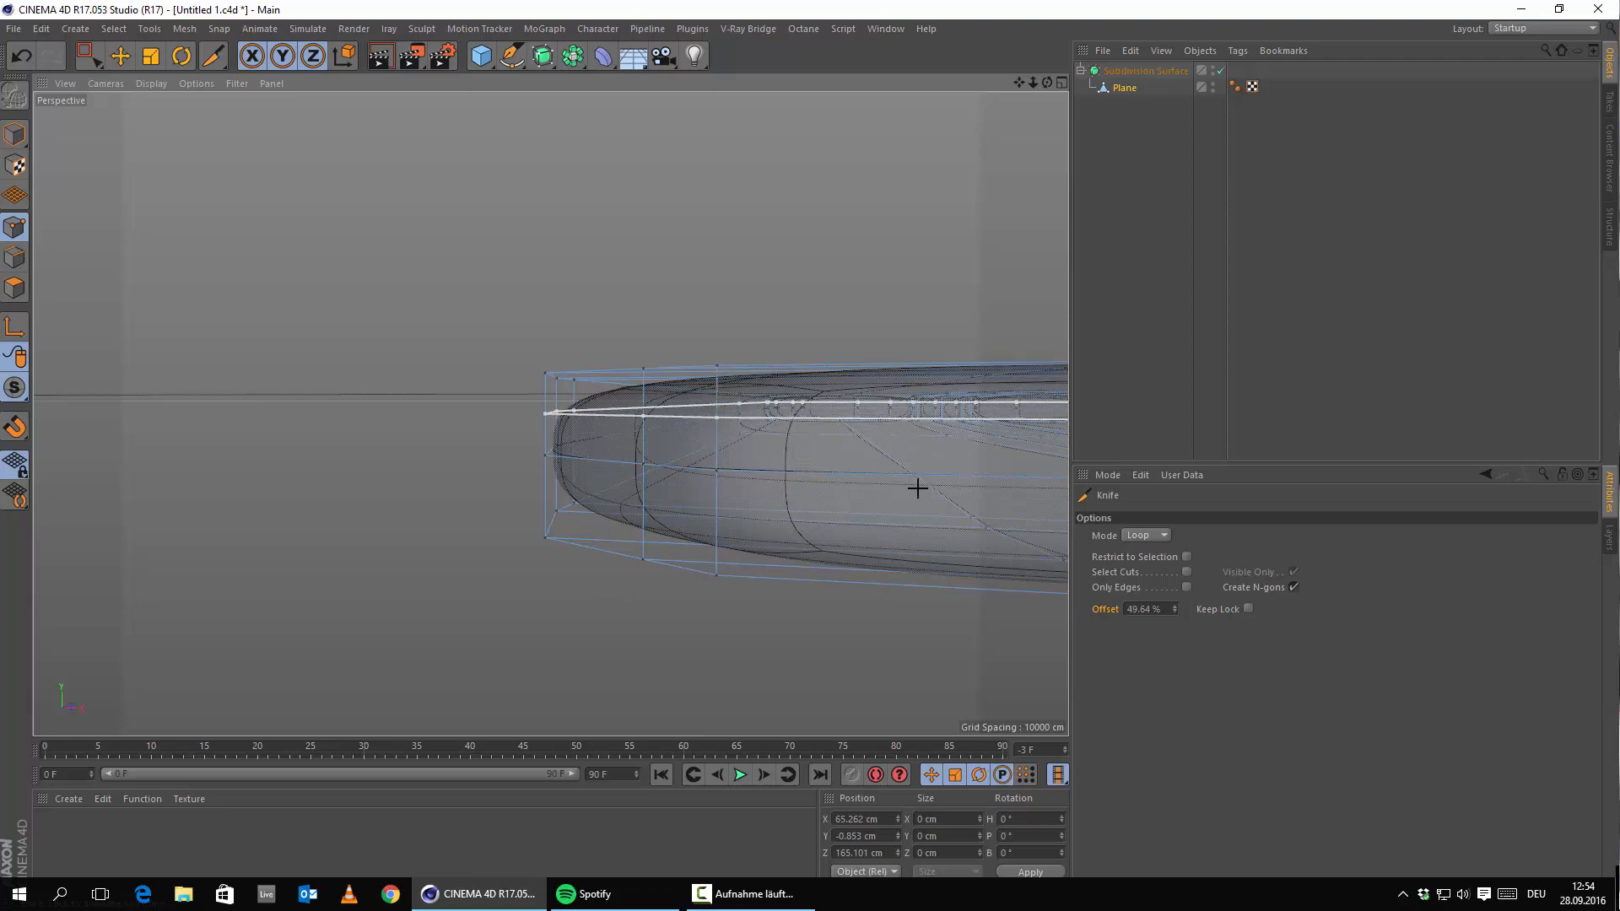
pyautogui.click(1127, 613)
pyautogui.write('50')
pyautogui.press('Return')
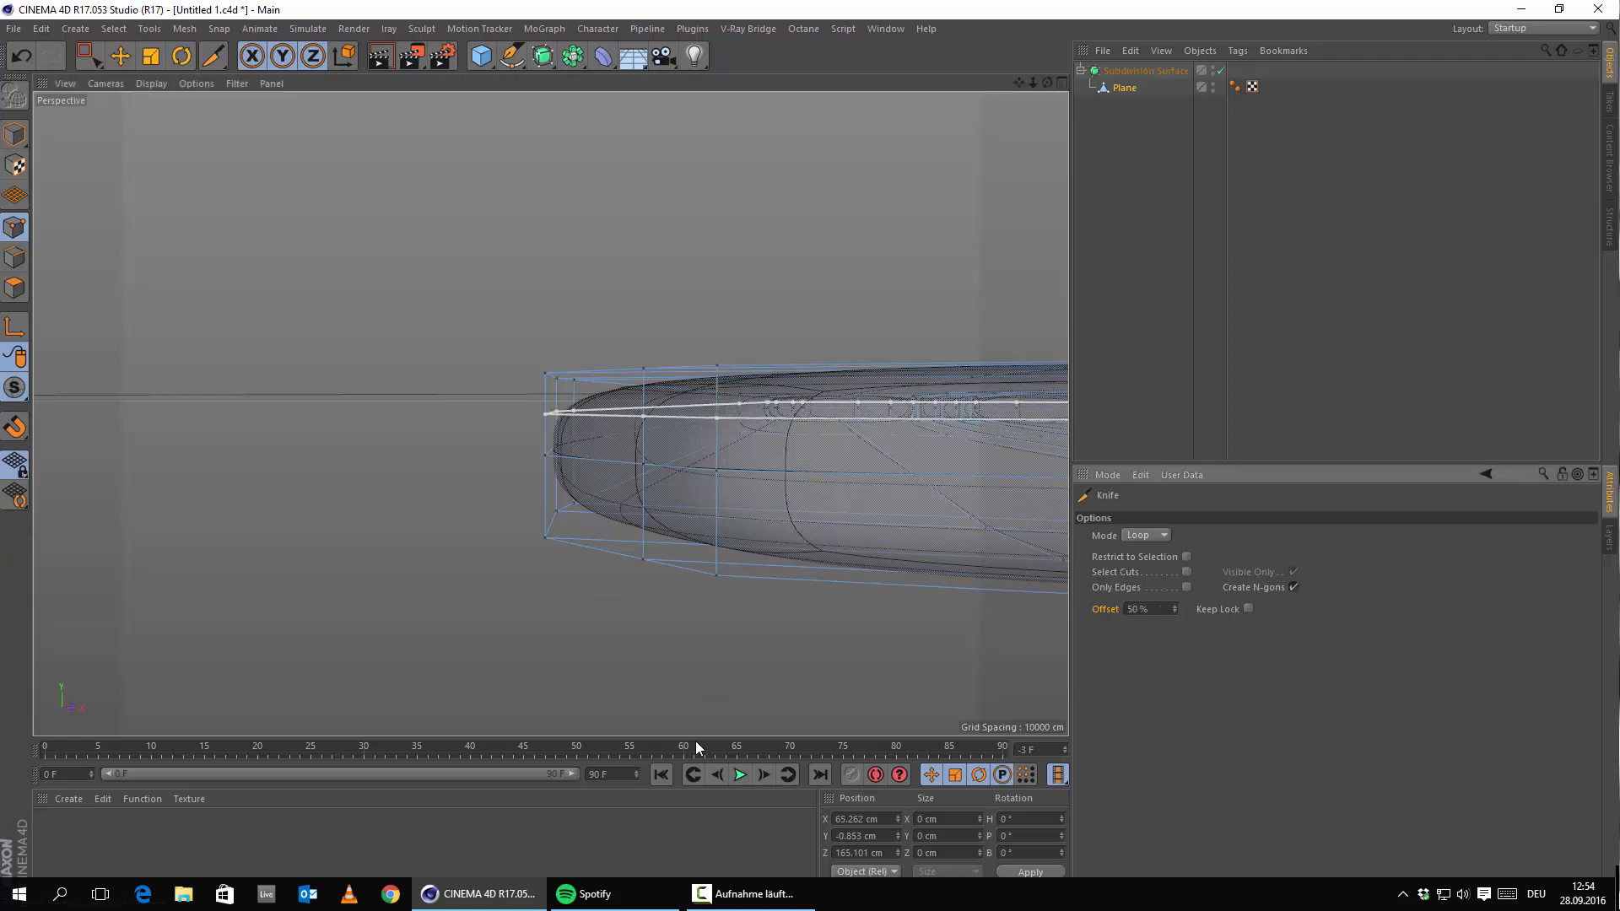
pyautogui.click(655, 673)
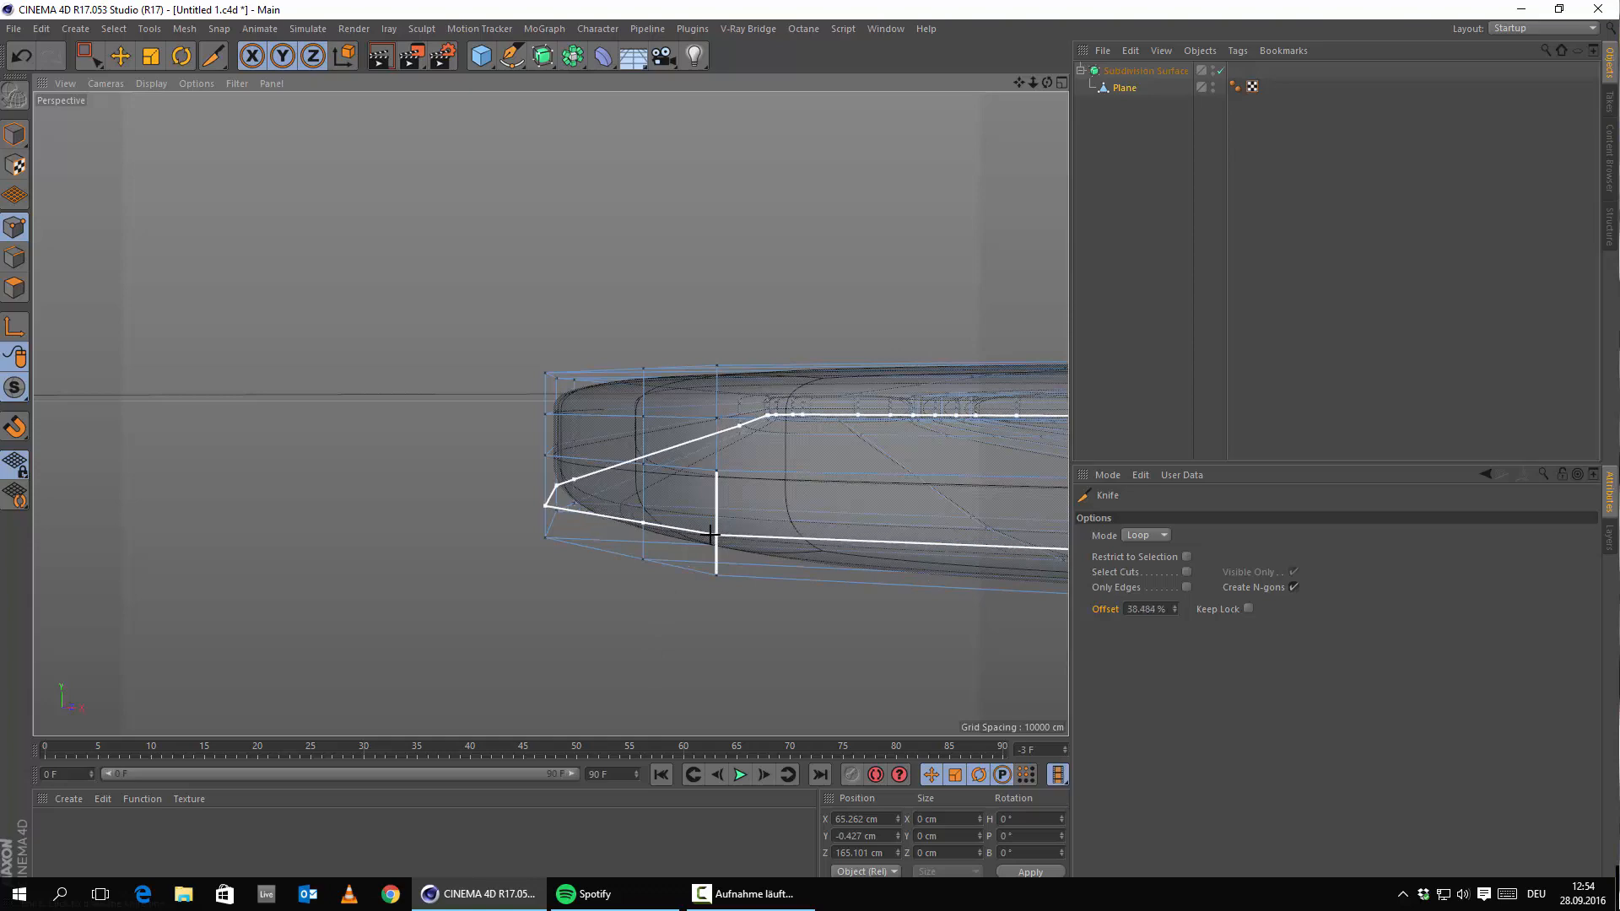
# Add a third 50% offset loop cut, then switch to the Move tool.
pyautogui.click(1135, 609)
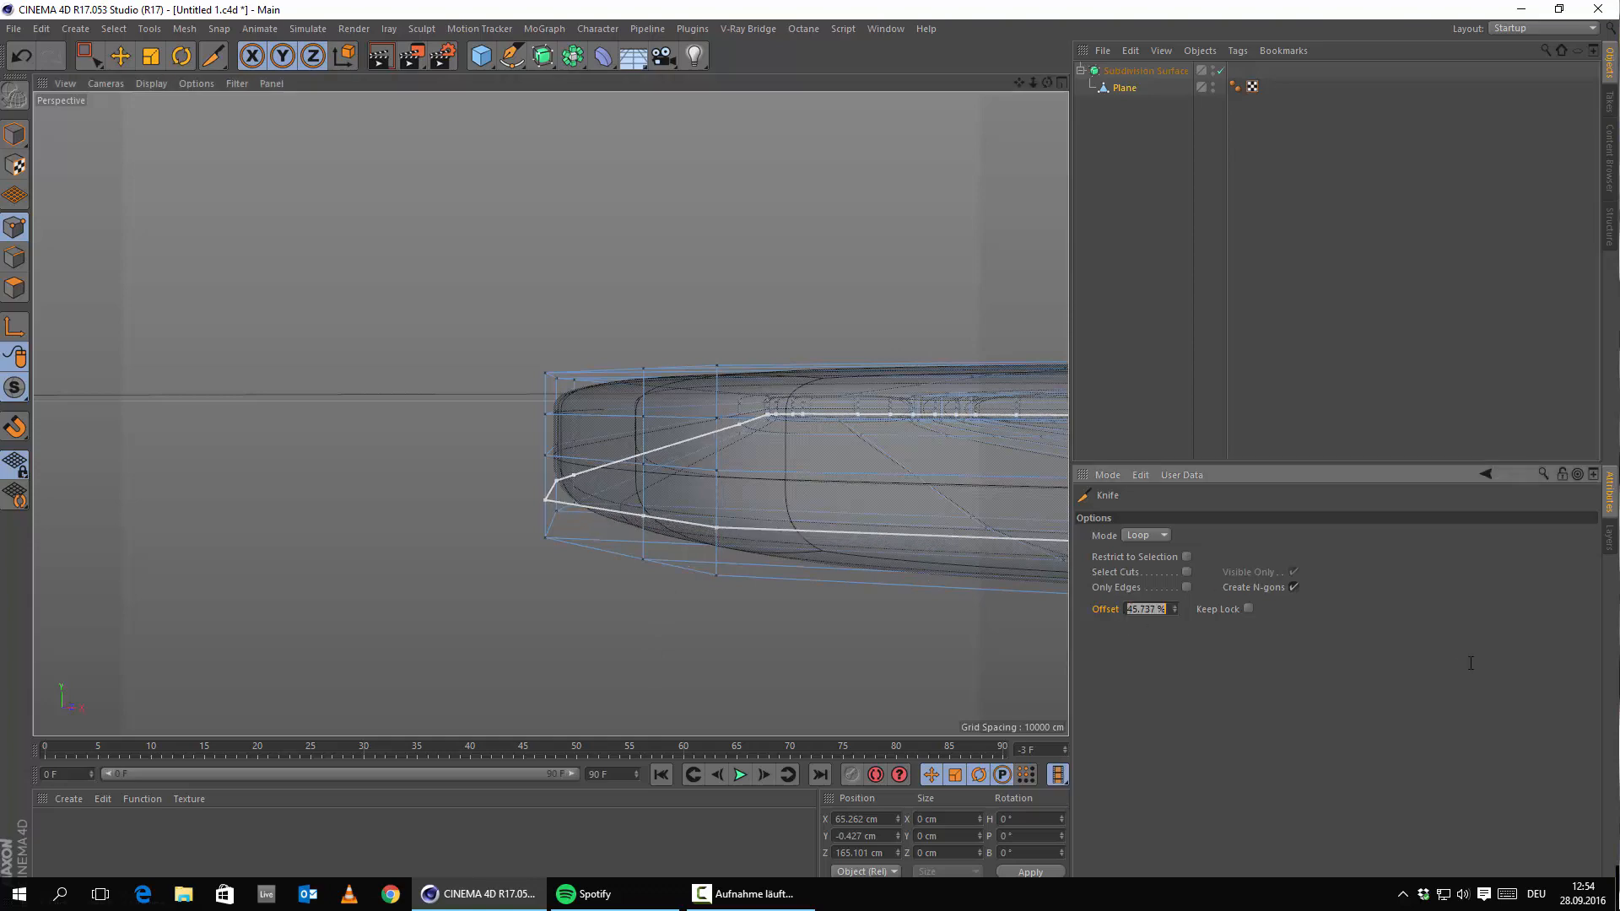
pyautogui.write('50')
pyautogui.press('Return')
pyautogui.click(739, 680)
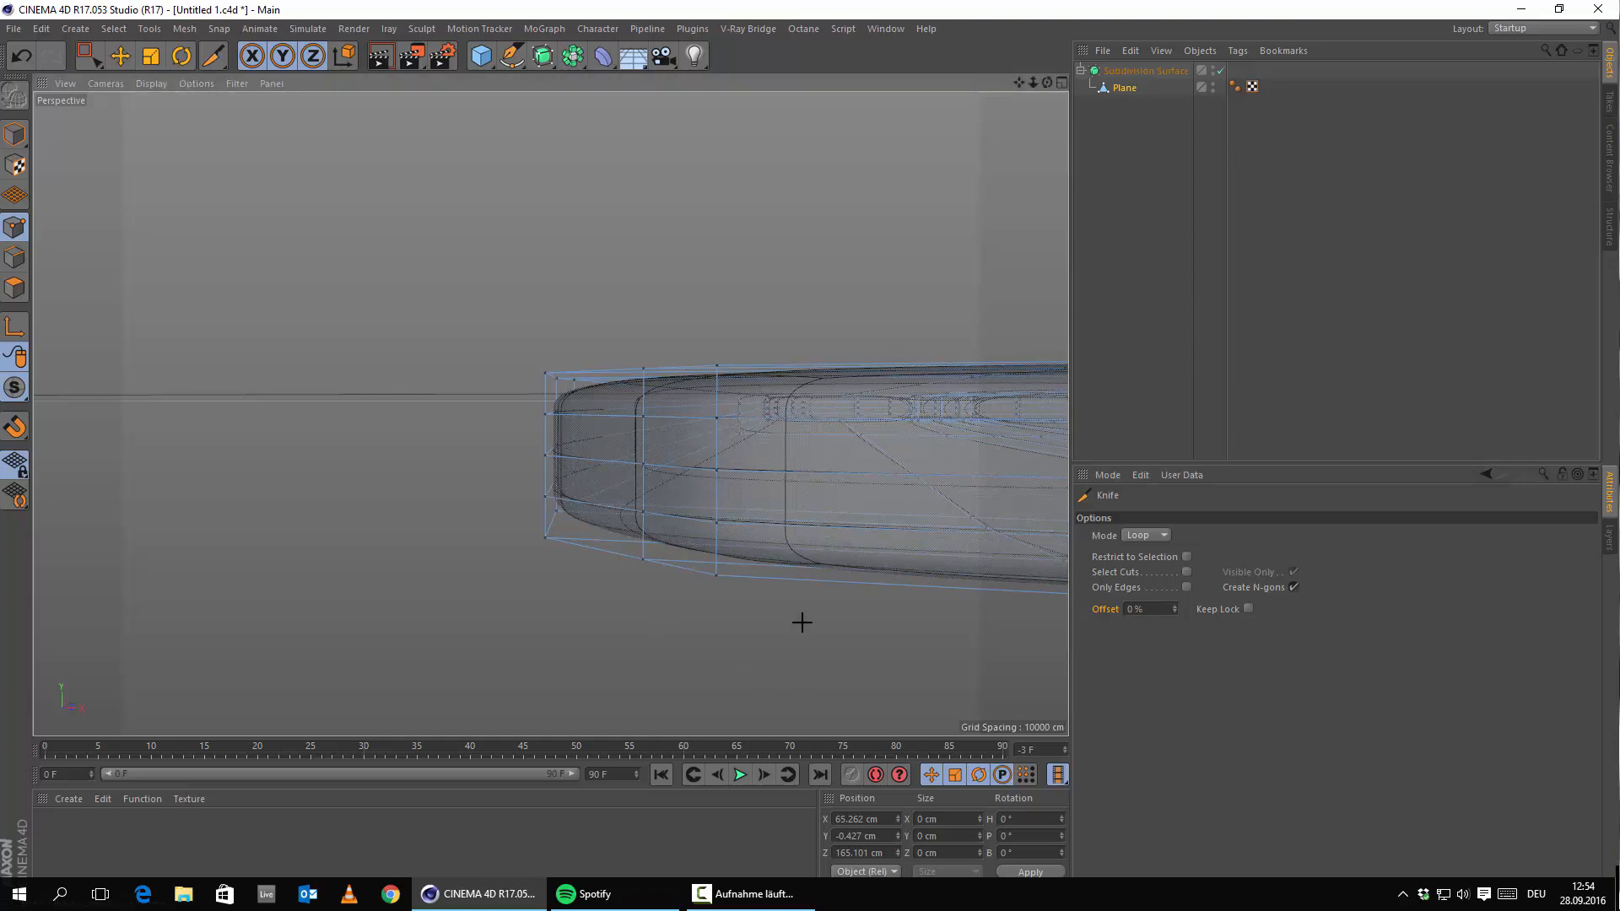
pyautogui.keyDown('alt'); pyautogui.moveTo(819, 543); pyautogui.dragTo(719, 603); pyautogui.keyUp('alt')
pyautogui.scroll(-4, 850, 556)
pyautogui.click(121, 56)
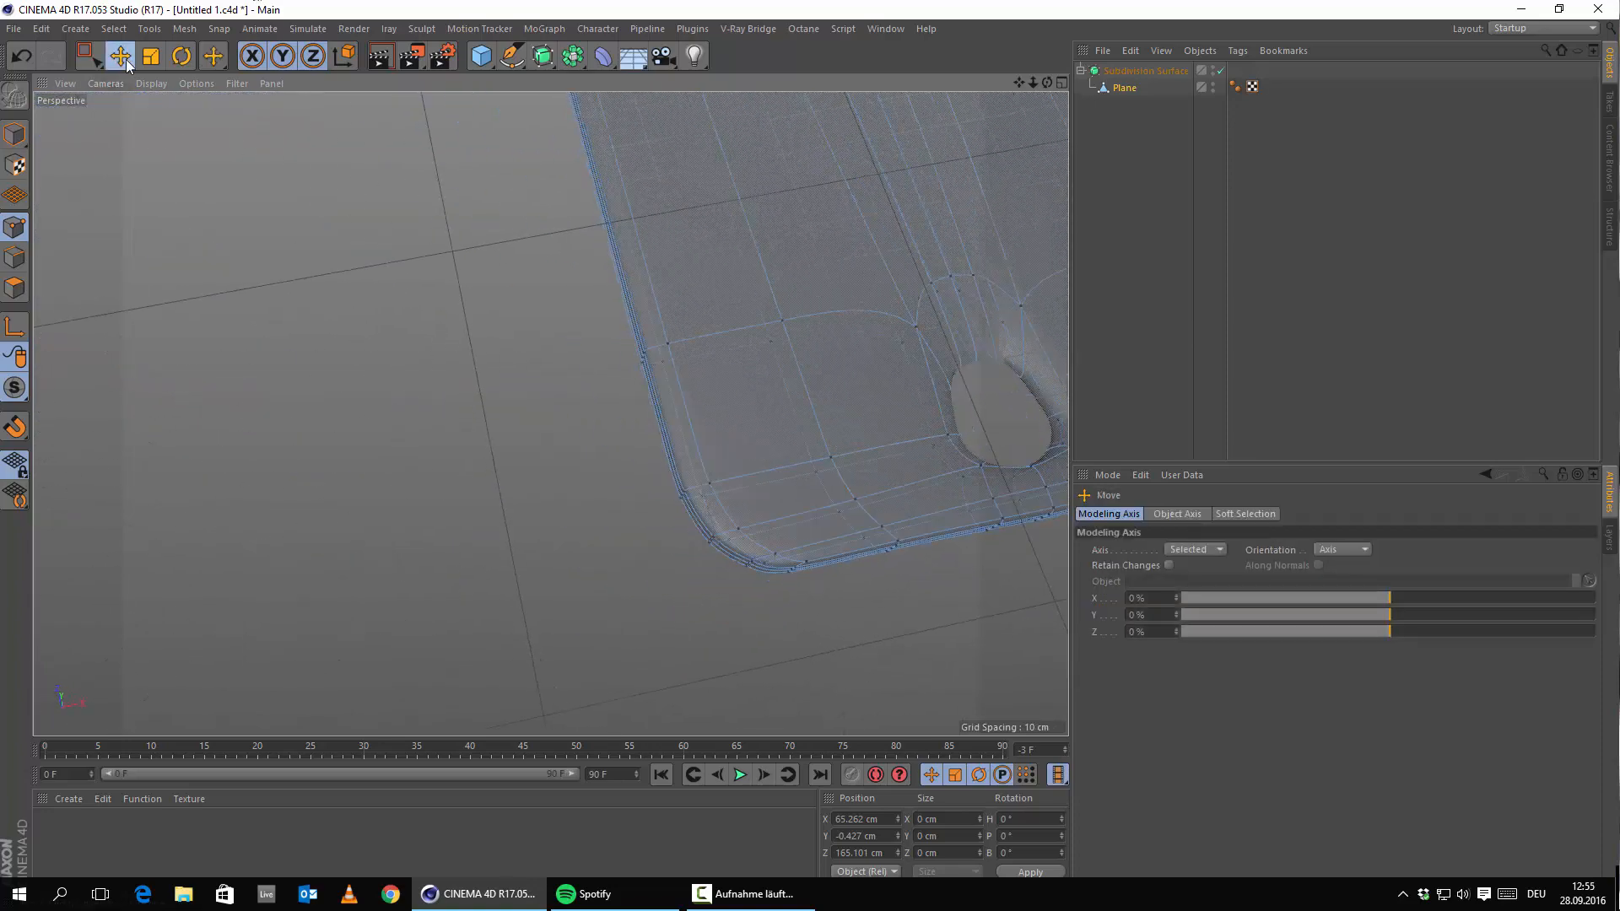
# Switch to Model mode, inspect the home-button hole, and drag Plane out of Subdivision Surface.
pyautogui.click(12, 131)
pyautogui.keyDown('alt'); pyautogui.moveTo(990, 484); pyautogui.dragTo(944, 548); pyautogui.keyUp('alt')
pyautogui.keyDown('alt'); pyautogui.moveTo(944, 548); pyautogui.dragTo(351, 362, button='middle'); pyautogui.keyUp('alt')
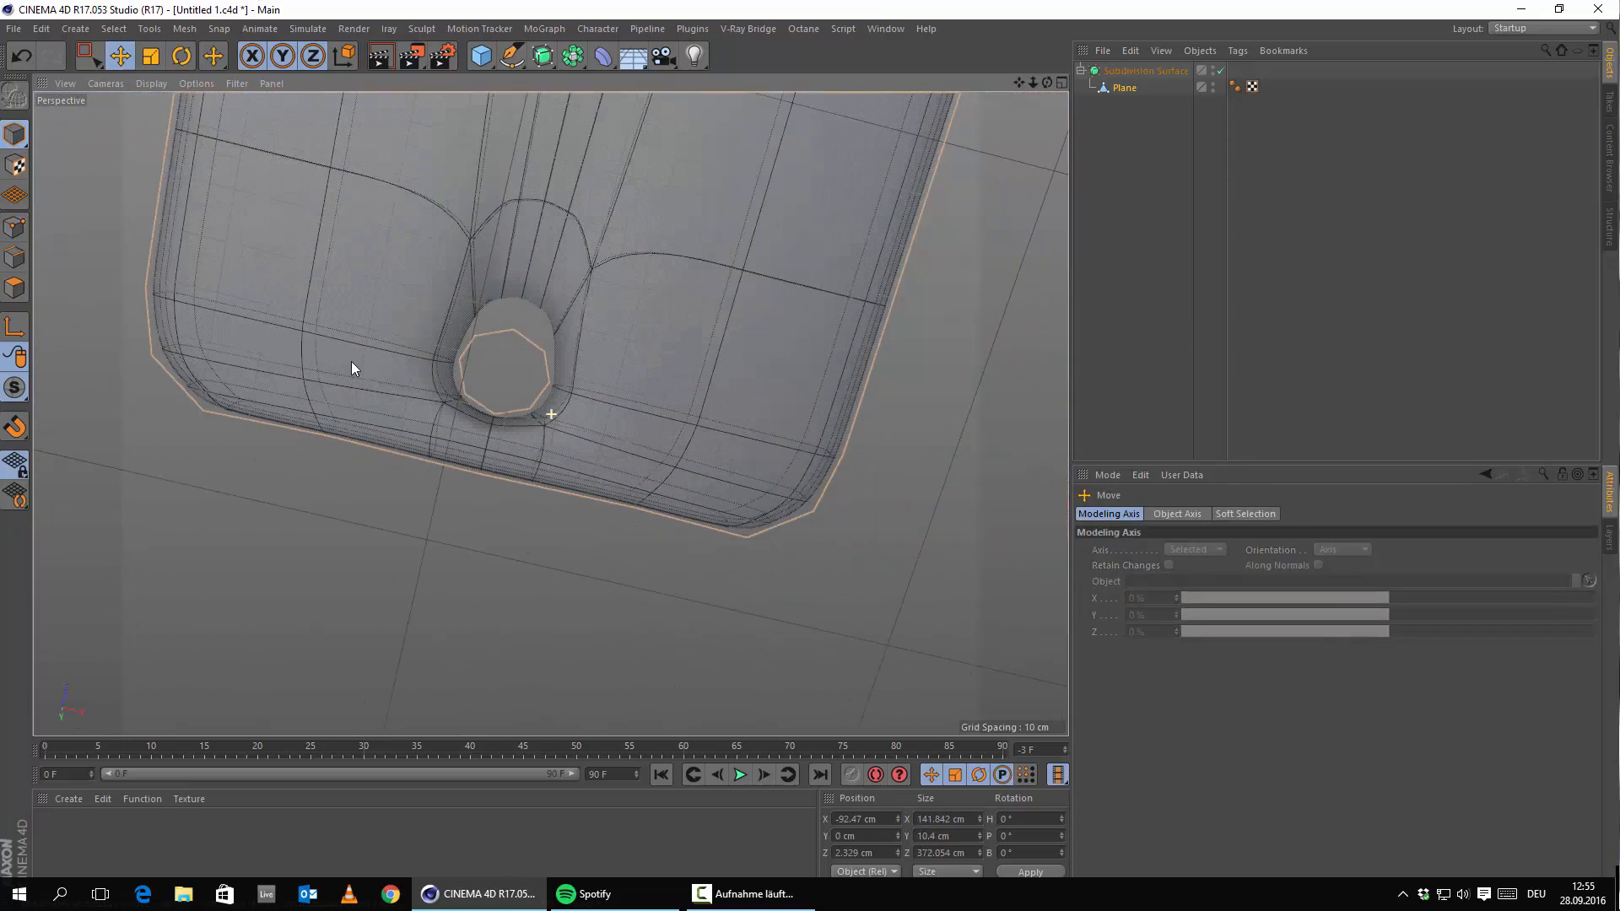
pyautogui.keyDown('alt'); pyautogui.moveTo(375, 359); pyautogui.dragTo(531, 474, button='right'); pyautogui.keyUp('alt')
pyautogui.keyDown('alt'); pyautogui.moveTo(531, 474); pyautogui.dragTo(826, 479); pyautogui.keyUp('alt')
pyautogui.keyDown('alt'); pyautogui.moveTo(666, 524); pyautogui.dragTo(696, 572, button='right'); pyautogui.keyUp('alt')
pyautogui.keyDown('alt'); pyautogui.moveTo(697, 572); pyautogui.dragTo(766, 579); pyautogui.keyUp('alt')
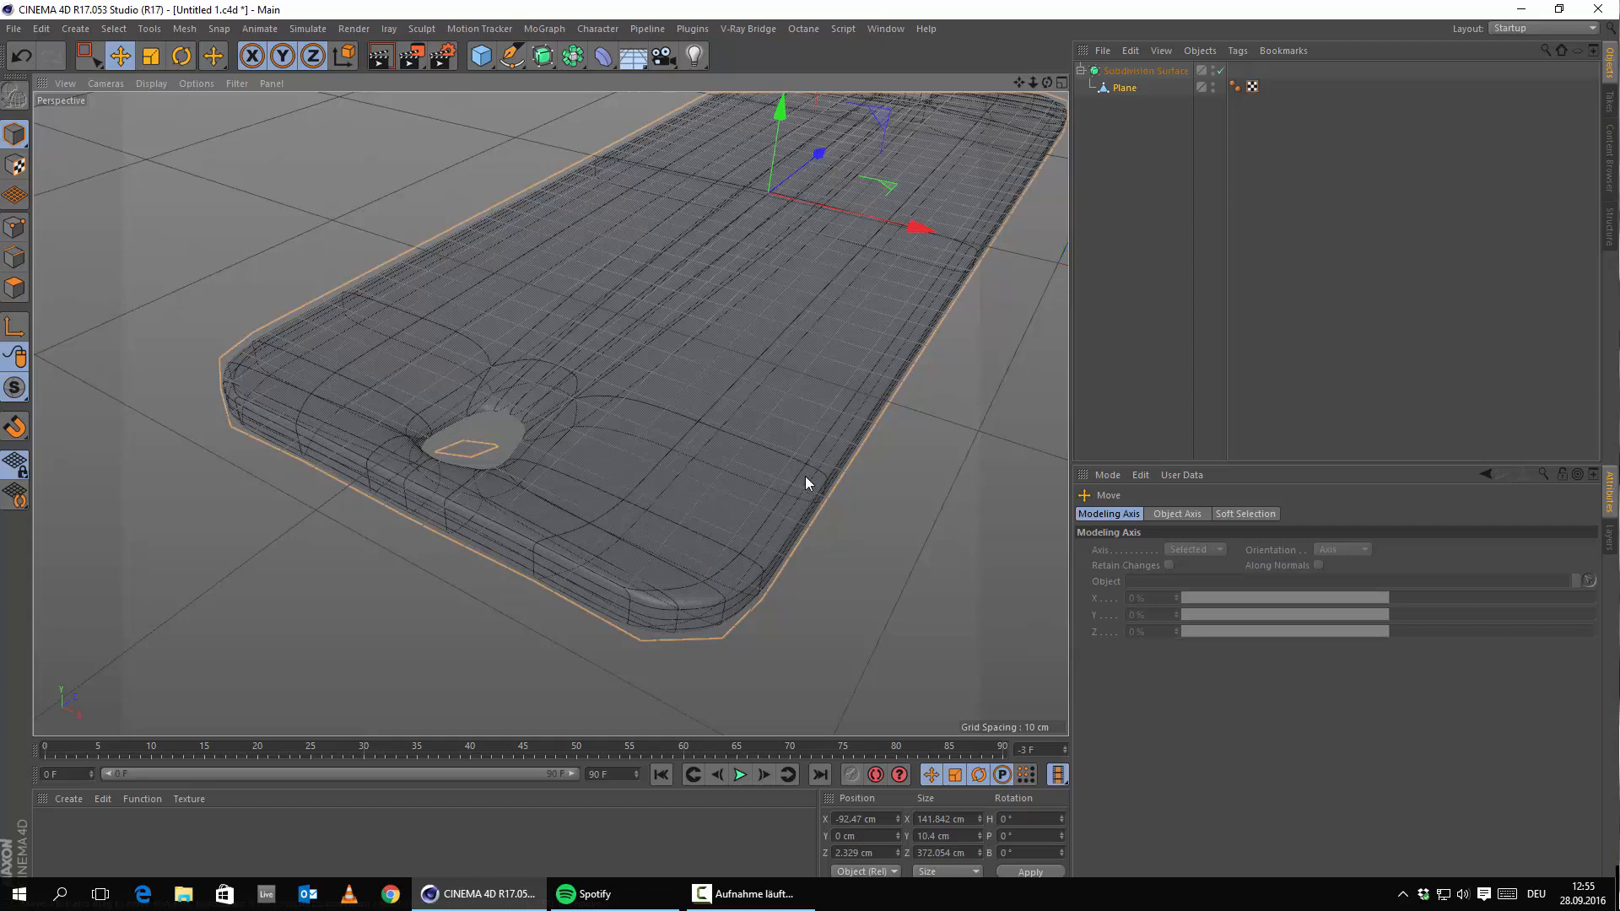
pyautogui.keyDown('alt'); pyautogui.moveTo(644, 528); pyautogui.dragTo(665, 599, button='right'); pyautogui.keyUp('alt')
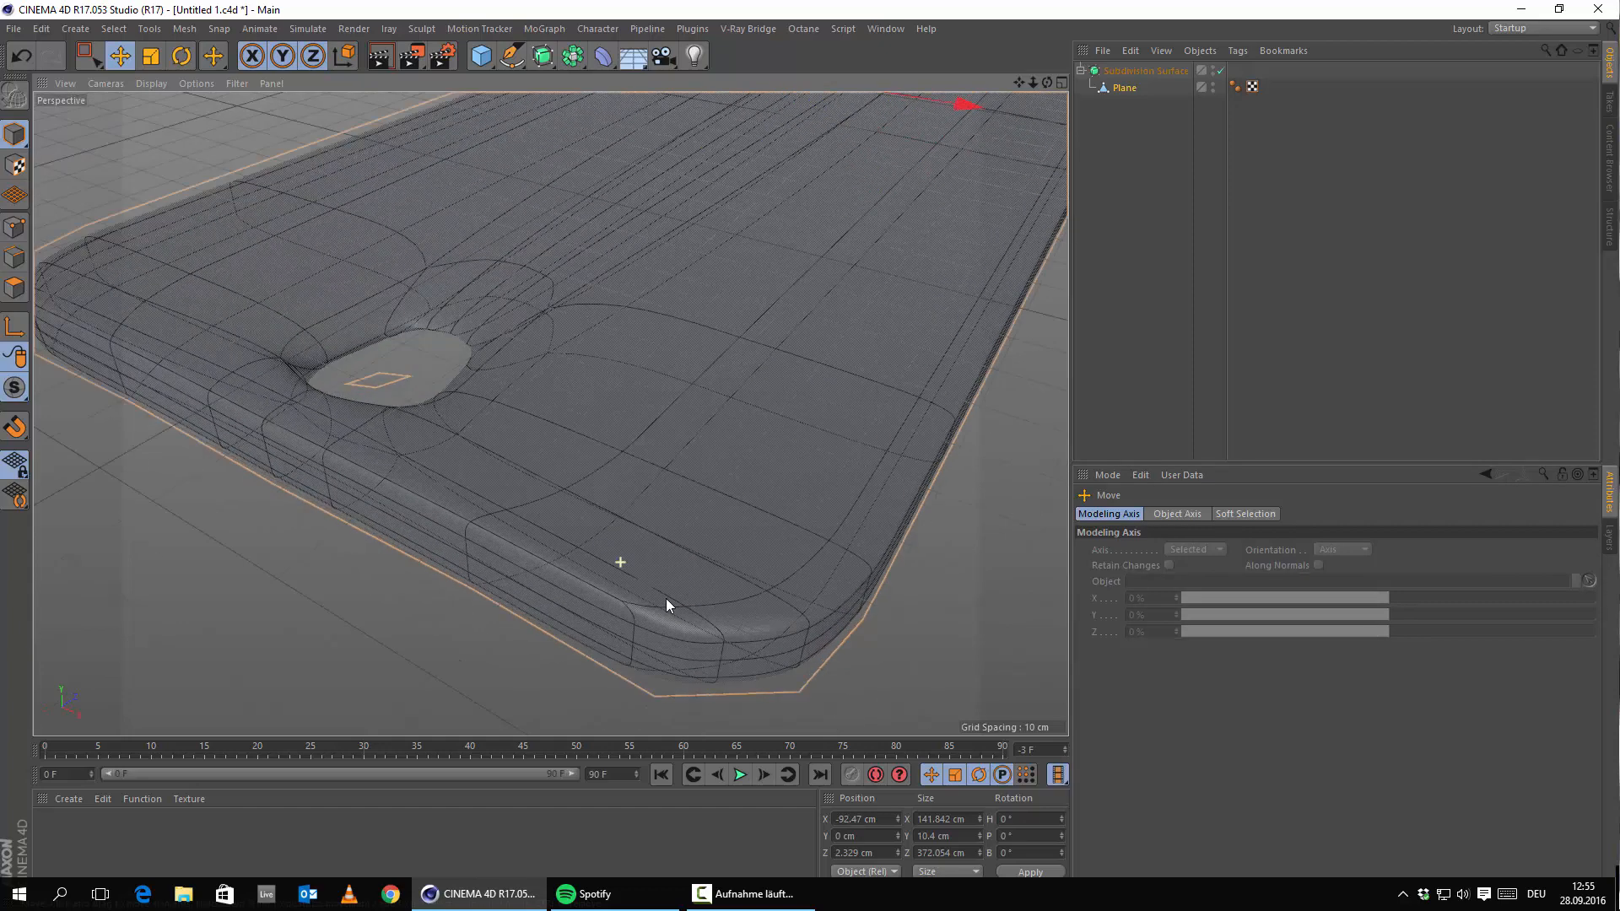
pyautogui.keyDown('alt'); pyautogui.moveTo(700, 591); pyautogui.dragTo(732, 345); pyautogui.keyUp('alt')
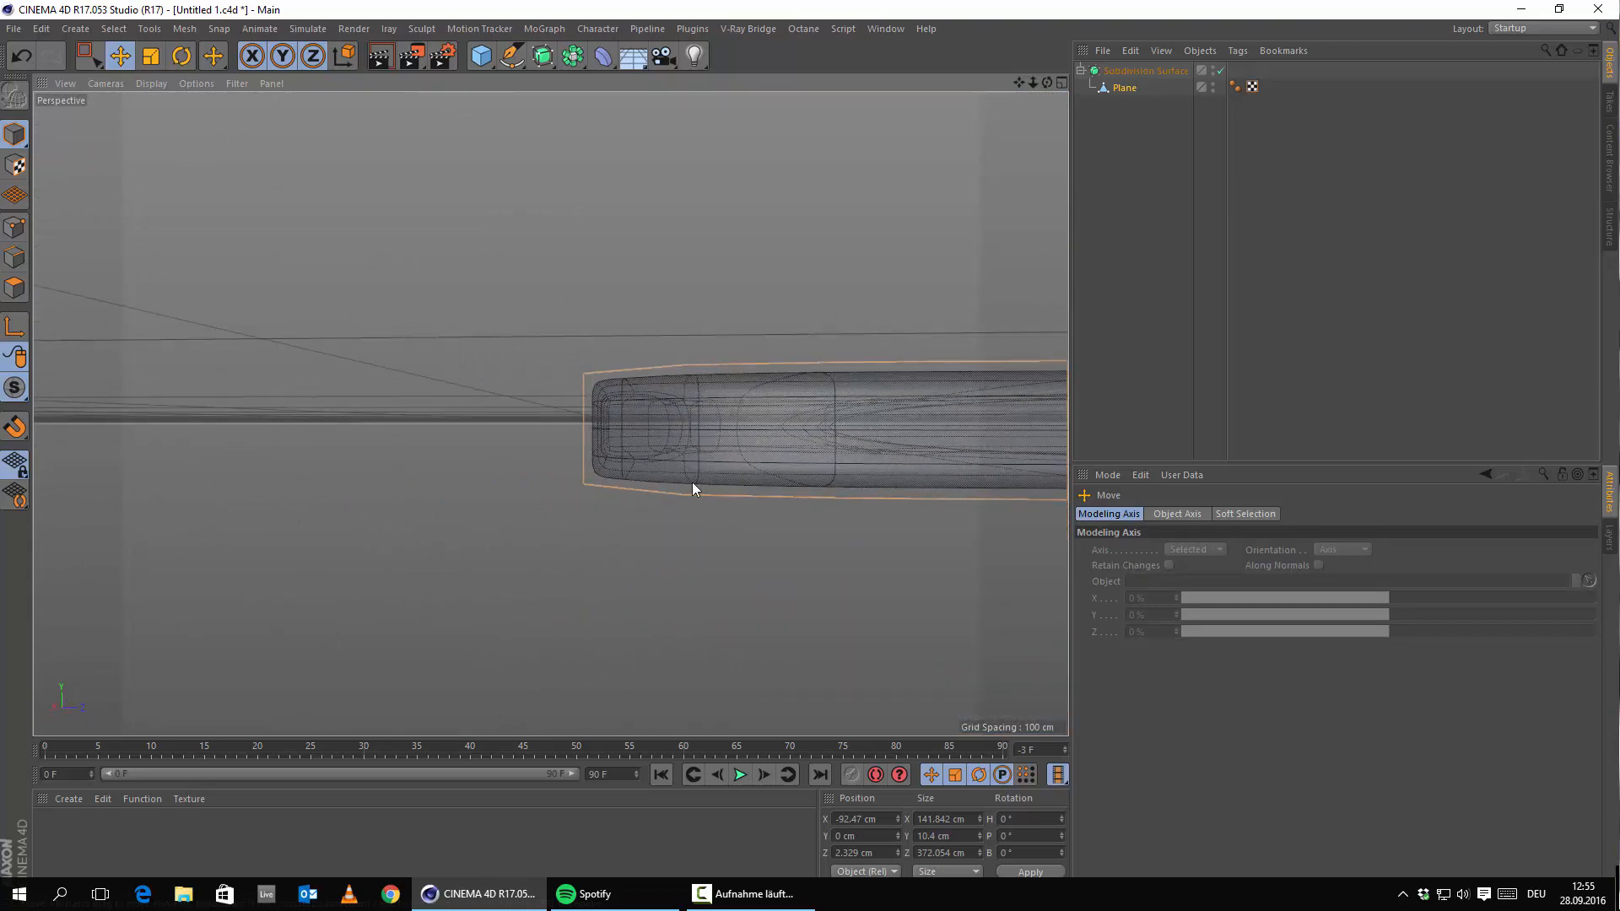
pyautogui.keyDown('alt'); pyautogui.moveTo(692, 483); pyautogui.dragTo(565, 475); pyautogui.keyUp('alt')
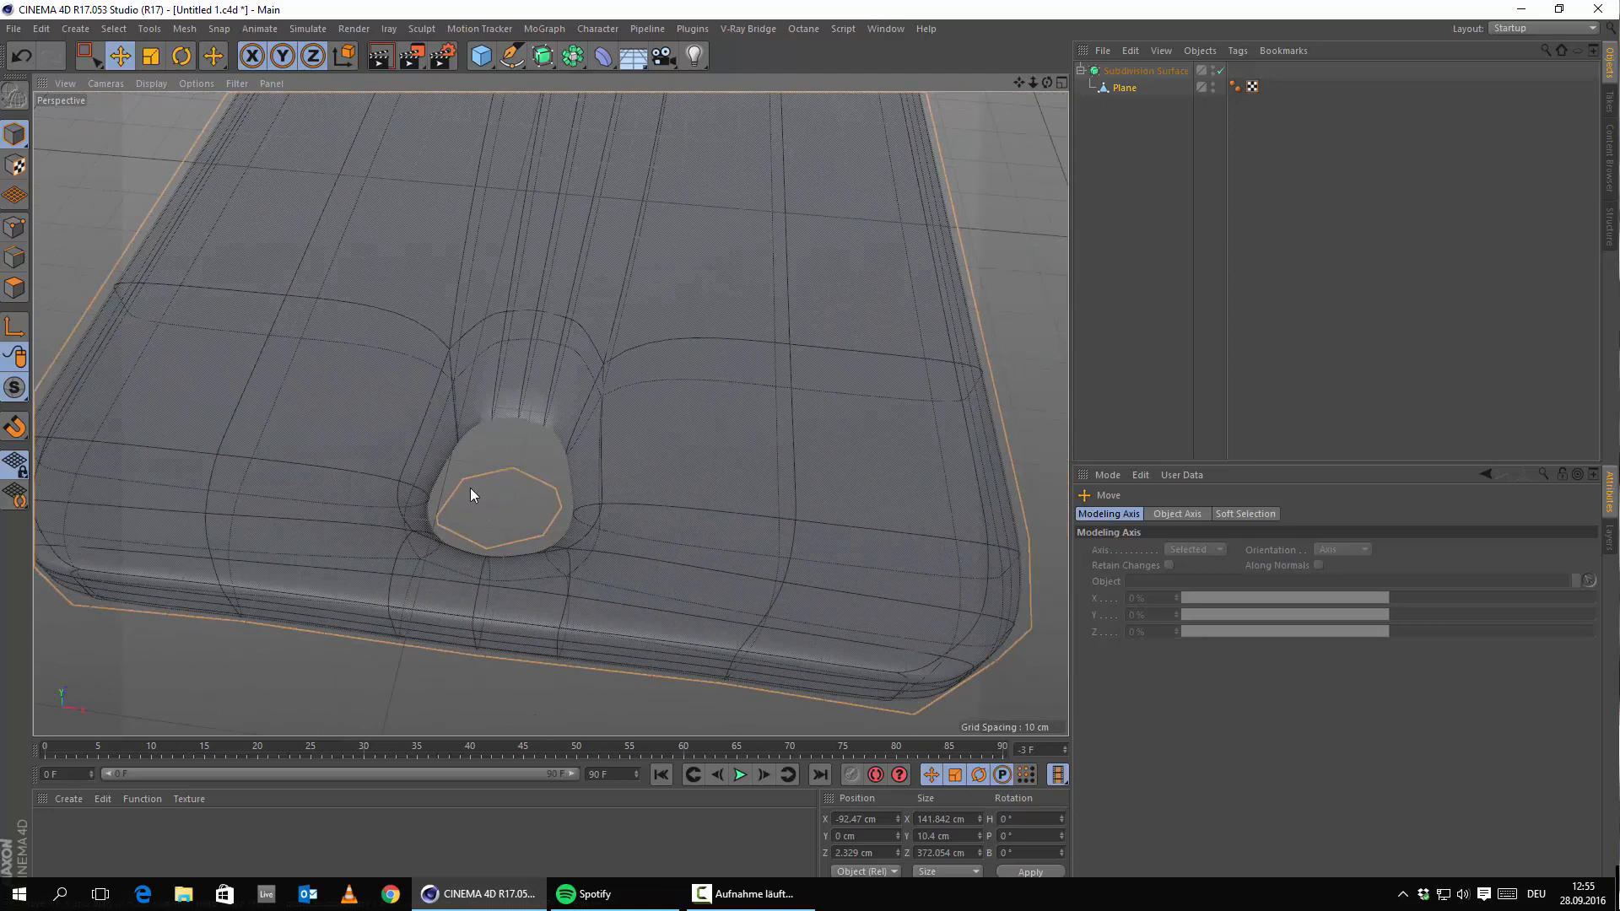
pyautogui.keyDown('alt'); pyautogui.moveTo(471, 495); pyautogui.dragTo(543, 419); pyautogui.keyUp('alt')
pyautogui.moveTo(1090, 89); pyautogui.dragTo(1132, 64)
# Switch to Points mode.
pyautogui.scroll(3, 261, 373)
pyautogui.scroll(-1, 263, 379)
pyautogui.rightClick(233, 267)
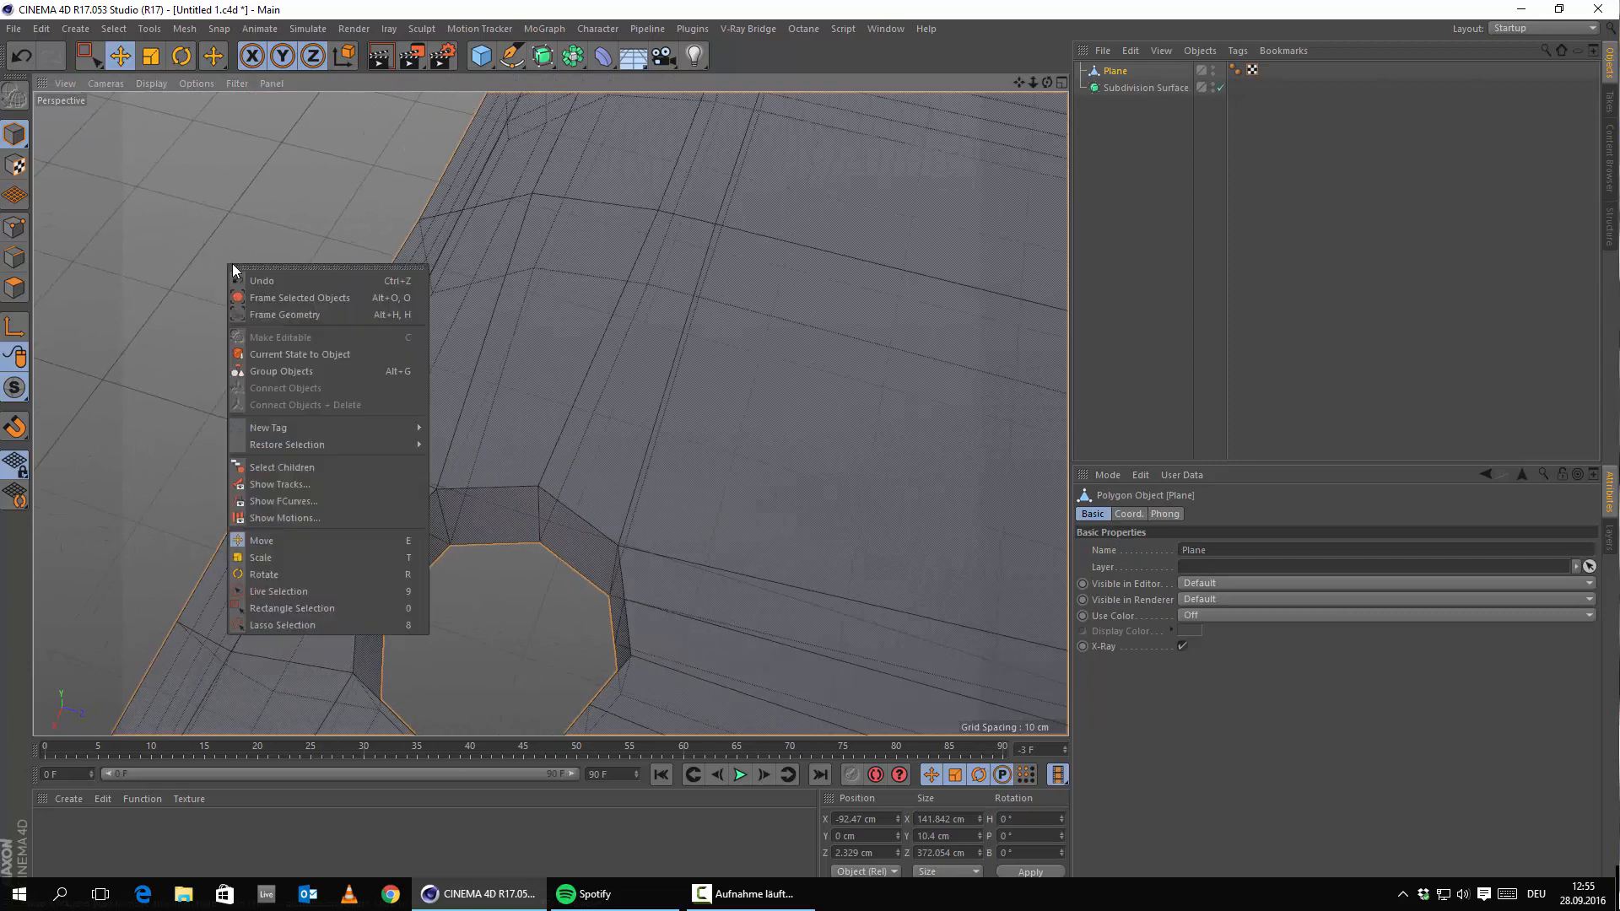
pyautogui.click(8, 233)
pyautogui.click(12, 230)
# Cut two parallel Knife loops just beside the home-button hole rim.
pyautogui.rightClick(190, 230)
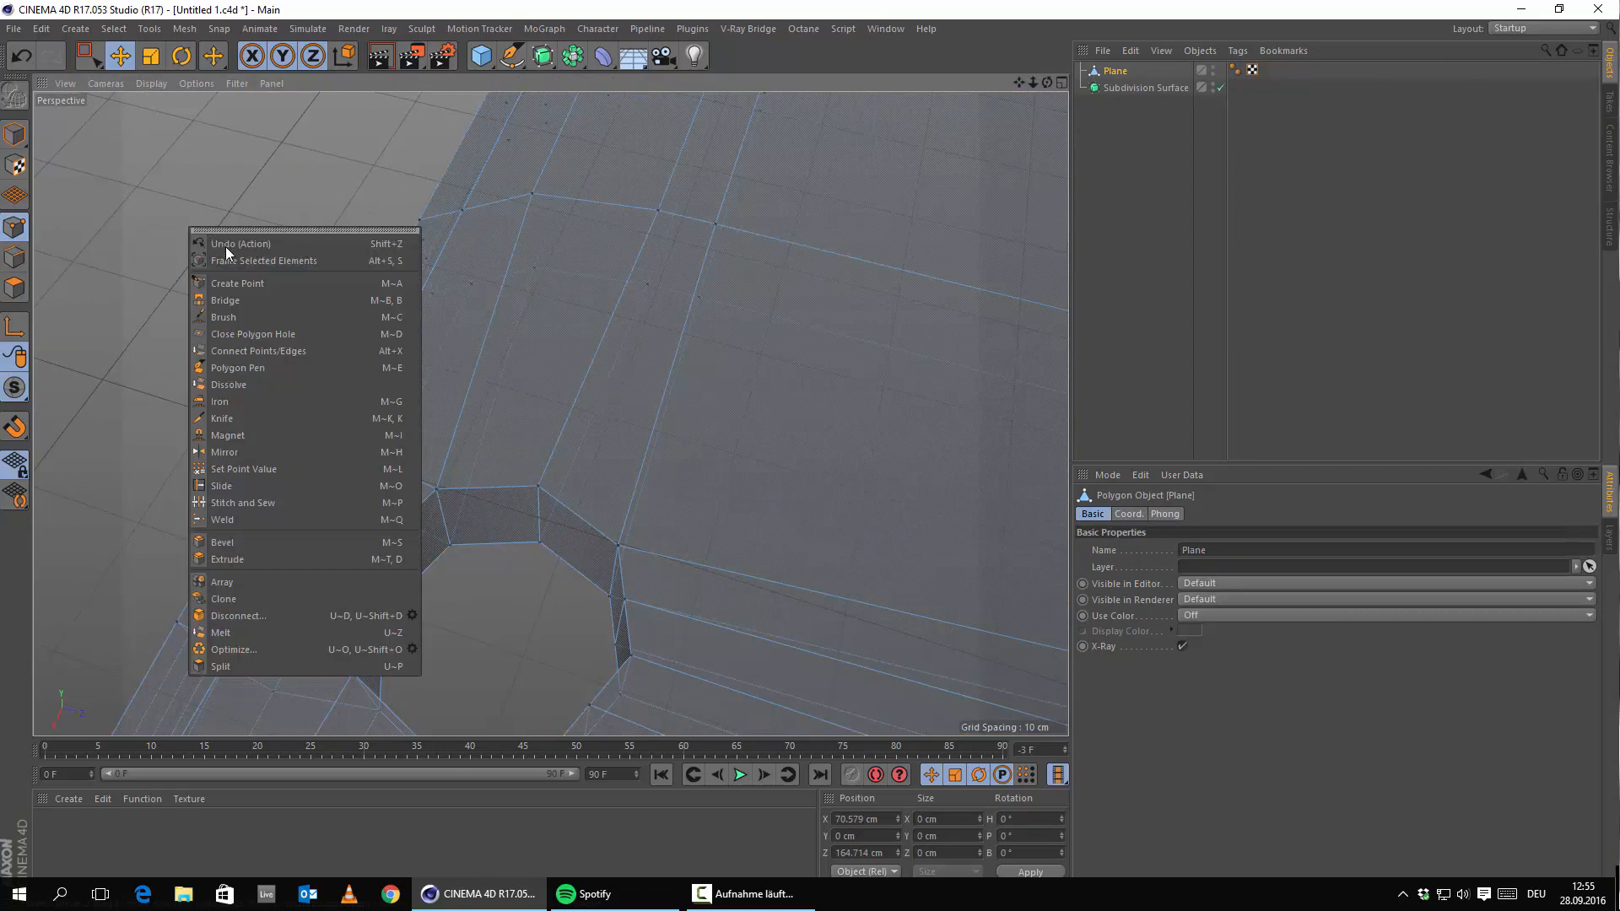
pyautogui.click(221, 419)
pyautogui.scroll(8, 444, 480)
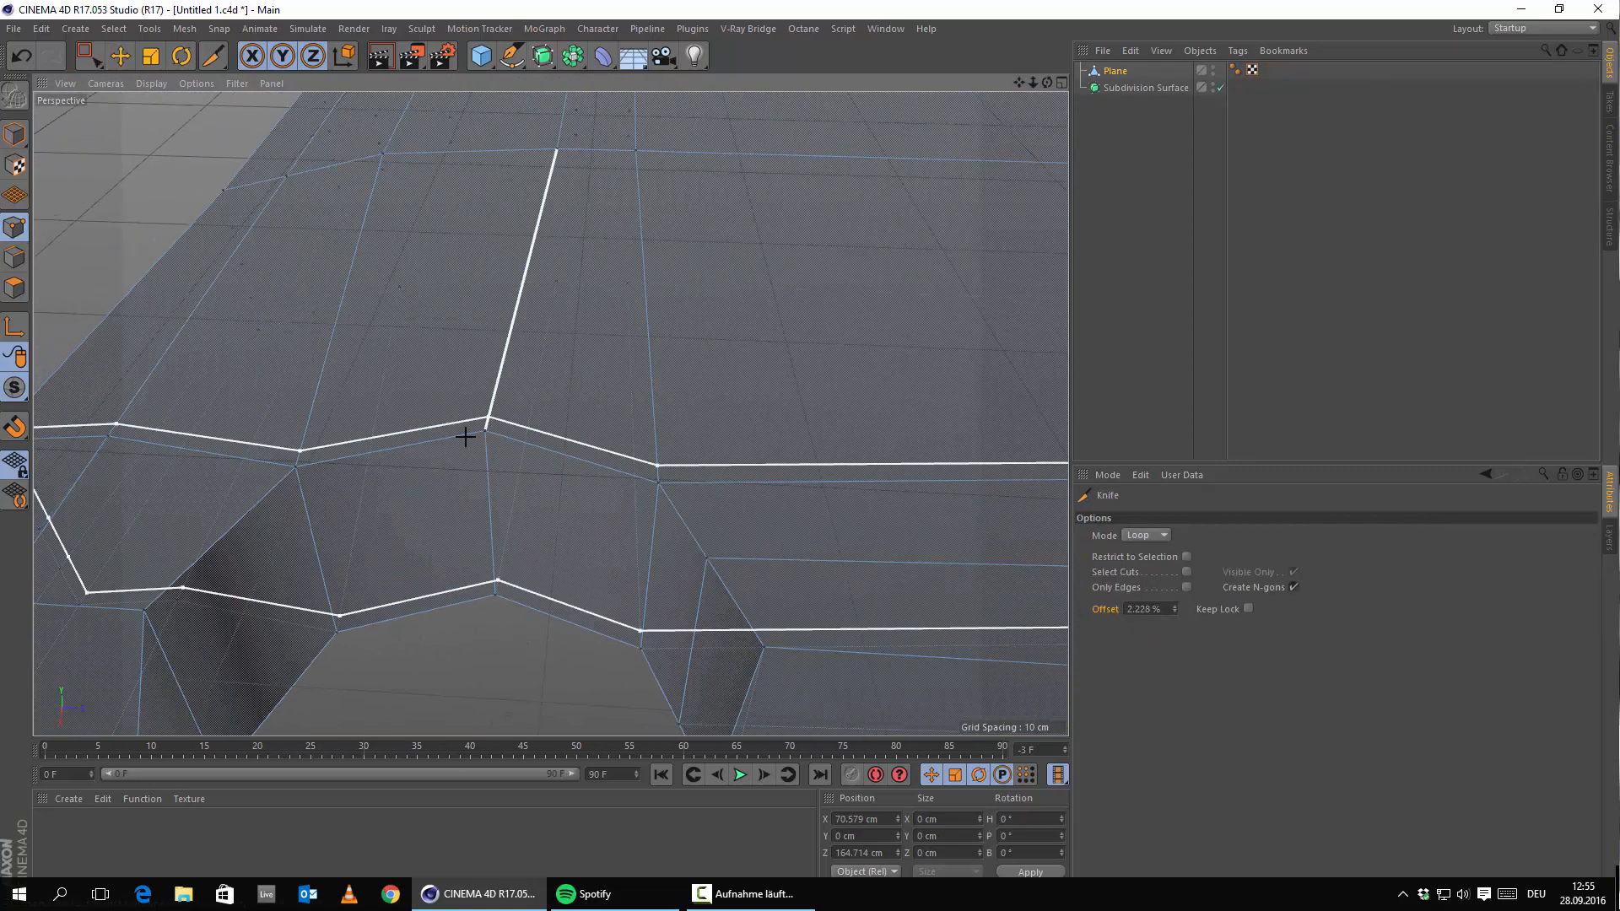
pyautogui.click(501, 432)
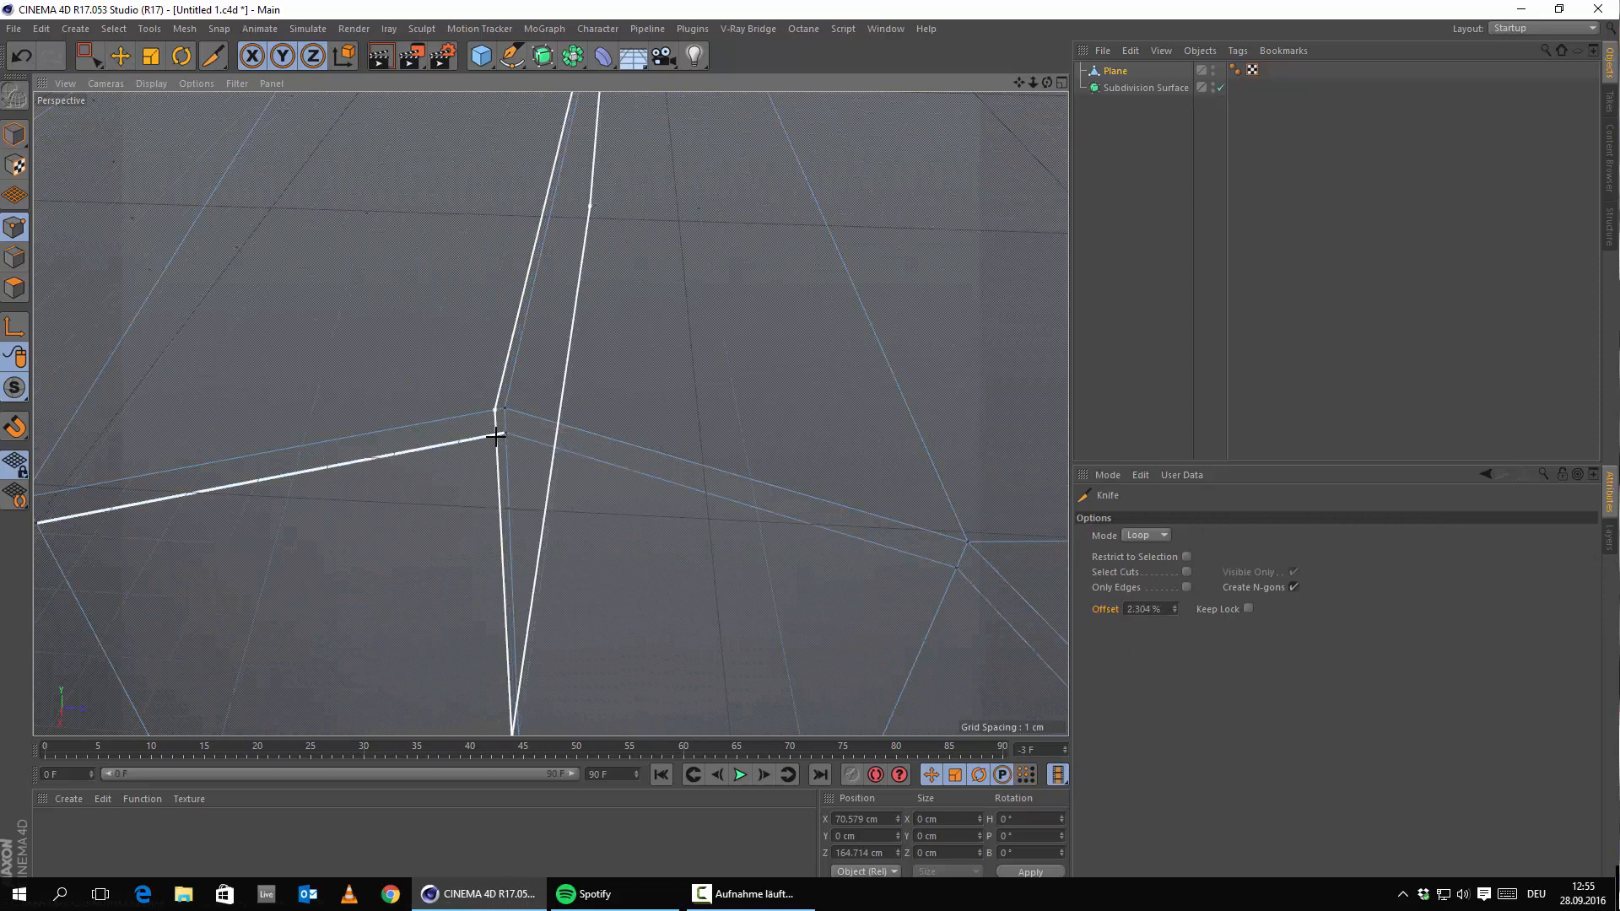
pyautogui.click(506, 409)
pyautogui.scroll(-5, 510, 408)
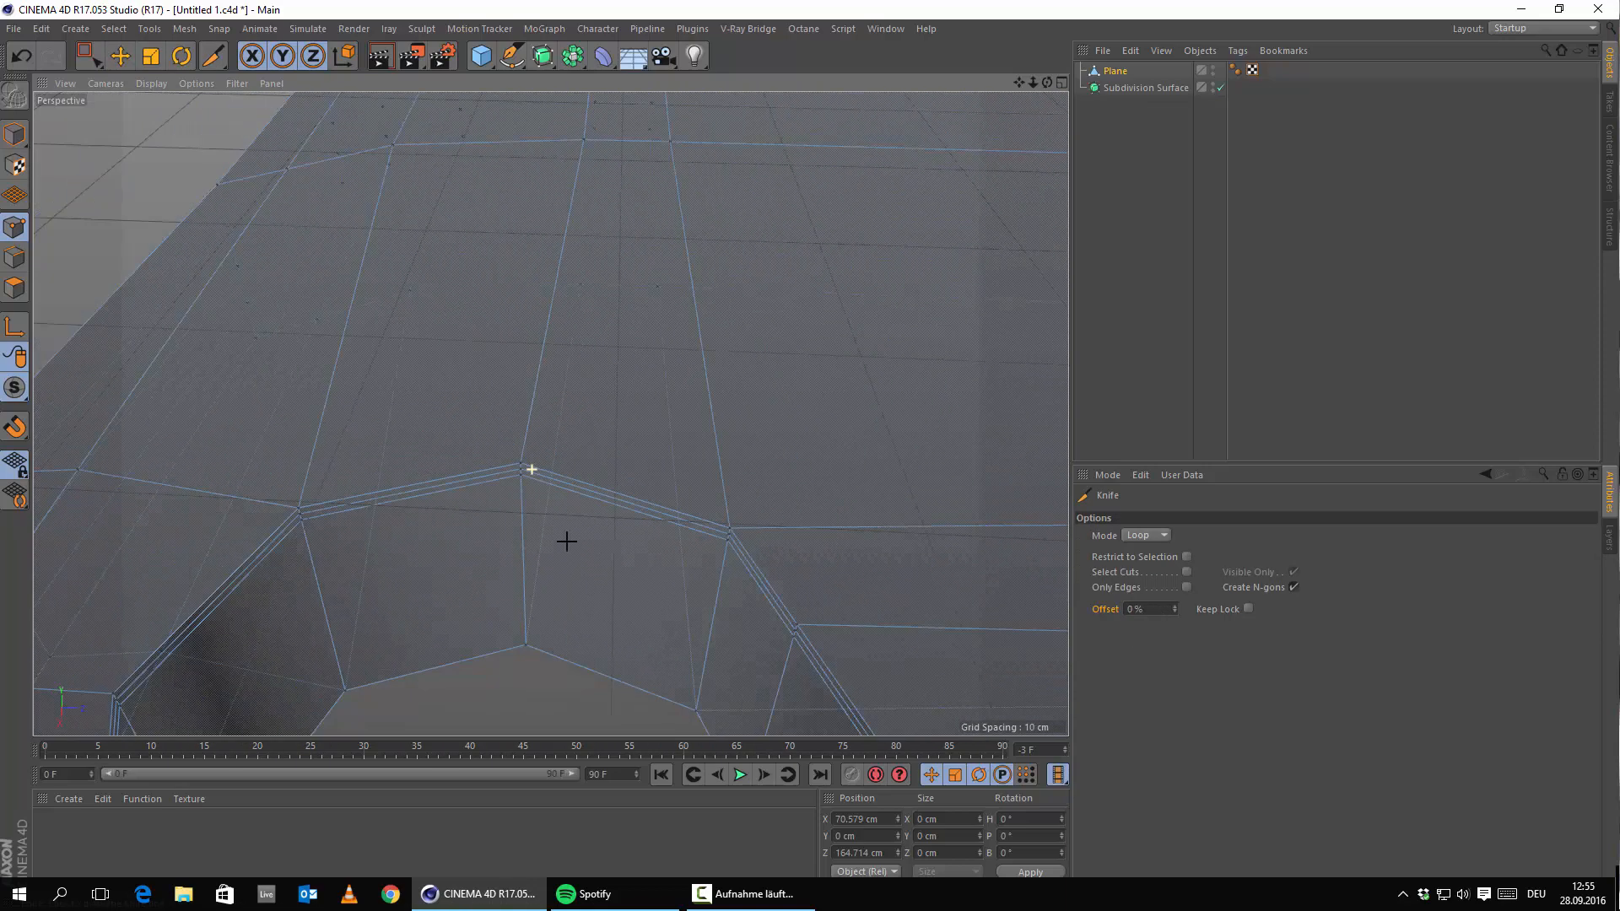
pyautogui.scroll(10, 584, 504)
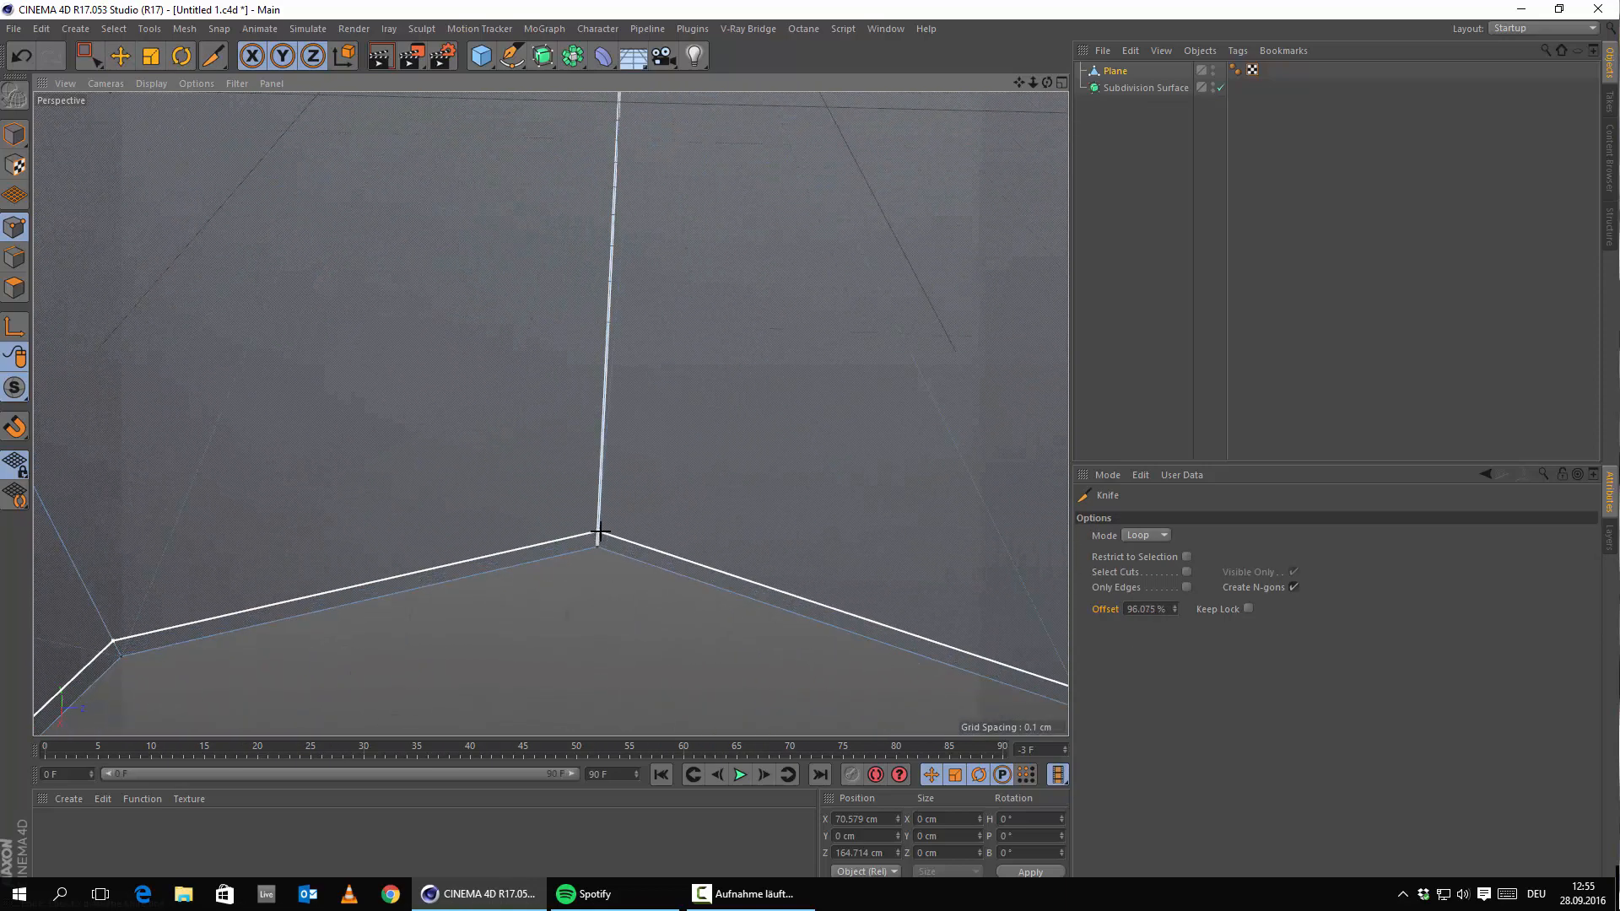
# Cut a loop hugging the hole's corner and nest Plane back under Subdivision Surface.
pyautogui.click(599, 533)
pyautogui.scroll(-10, 651, 463)
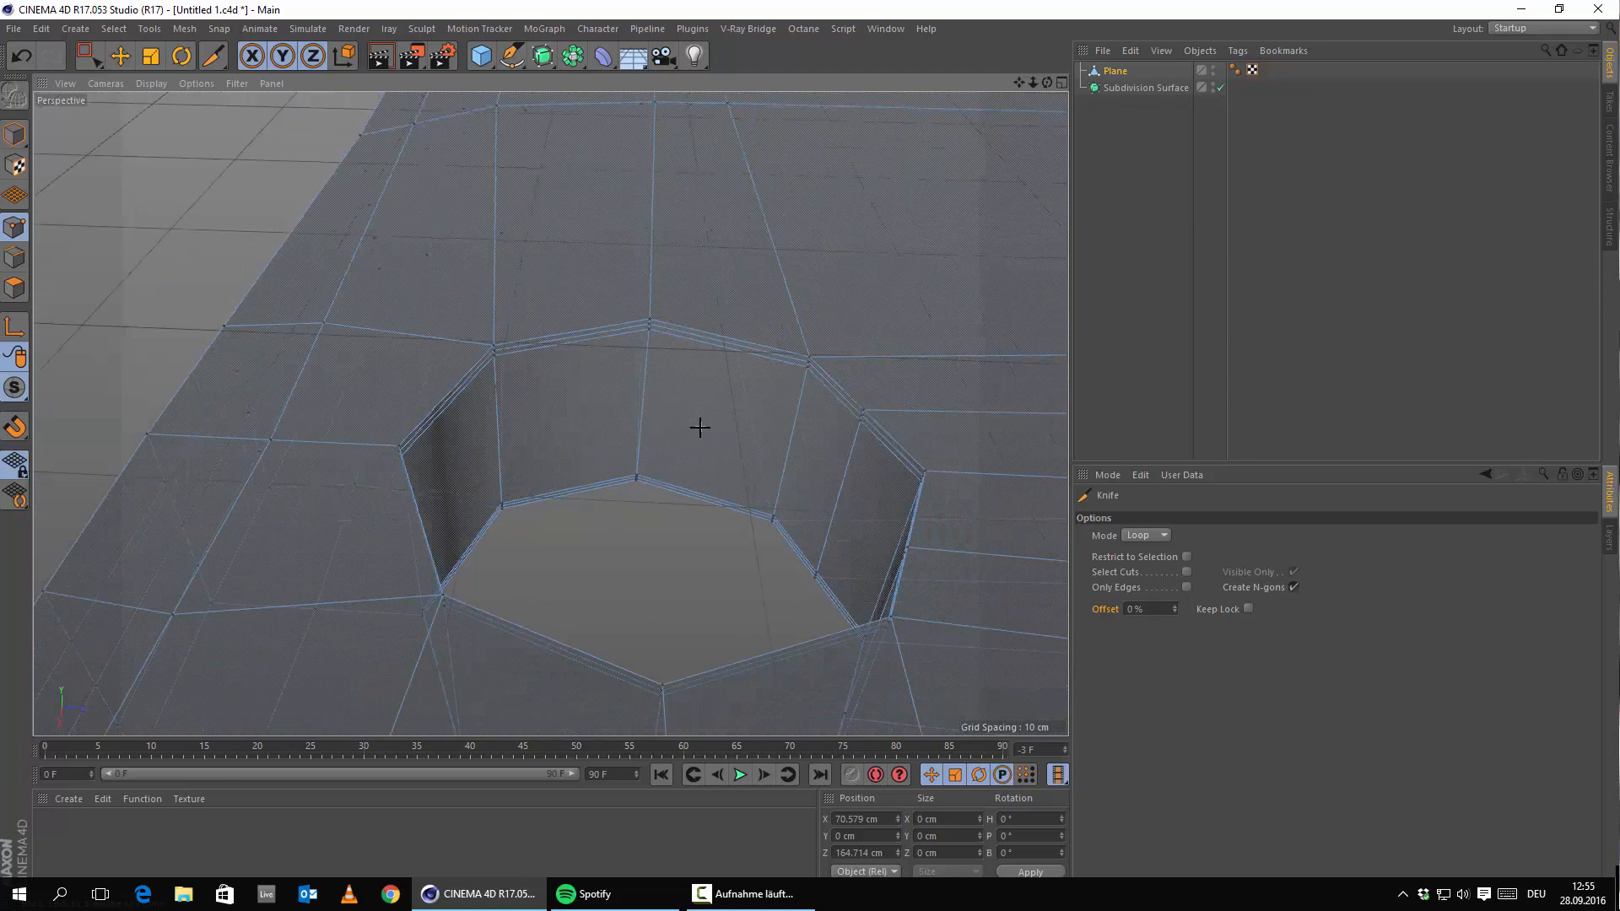
pyautogui.scroll(-2, 699, 428)
pyautogui.keyDown('alt'); pyautogui.moveTo(665, 463); pyautogui.dragTo(716, 477); pyautogui.keyUp('alt')
pyautogui.moveTo(1108, 89); pyautogui.dragTo(1137, 88)
pyautogui.keyDown('alt'); pyautogui.moveTo(683, 362); pyautogui.dragTo(904, 470); pyautogui.keyUp('alt')
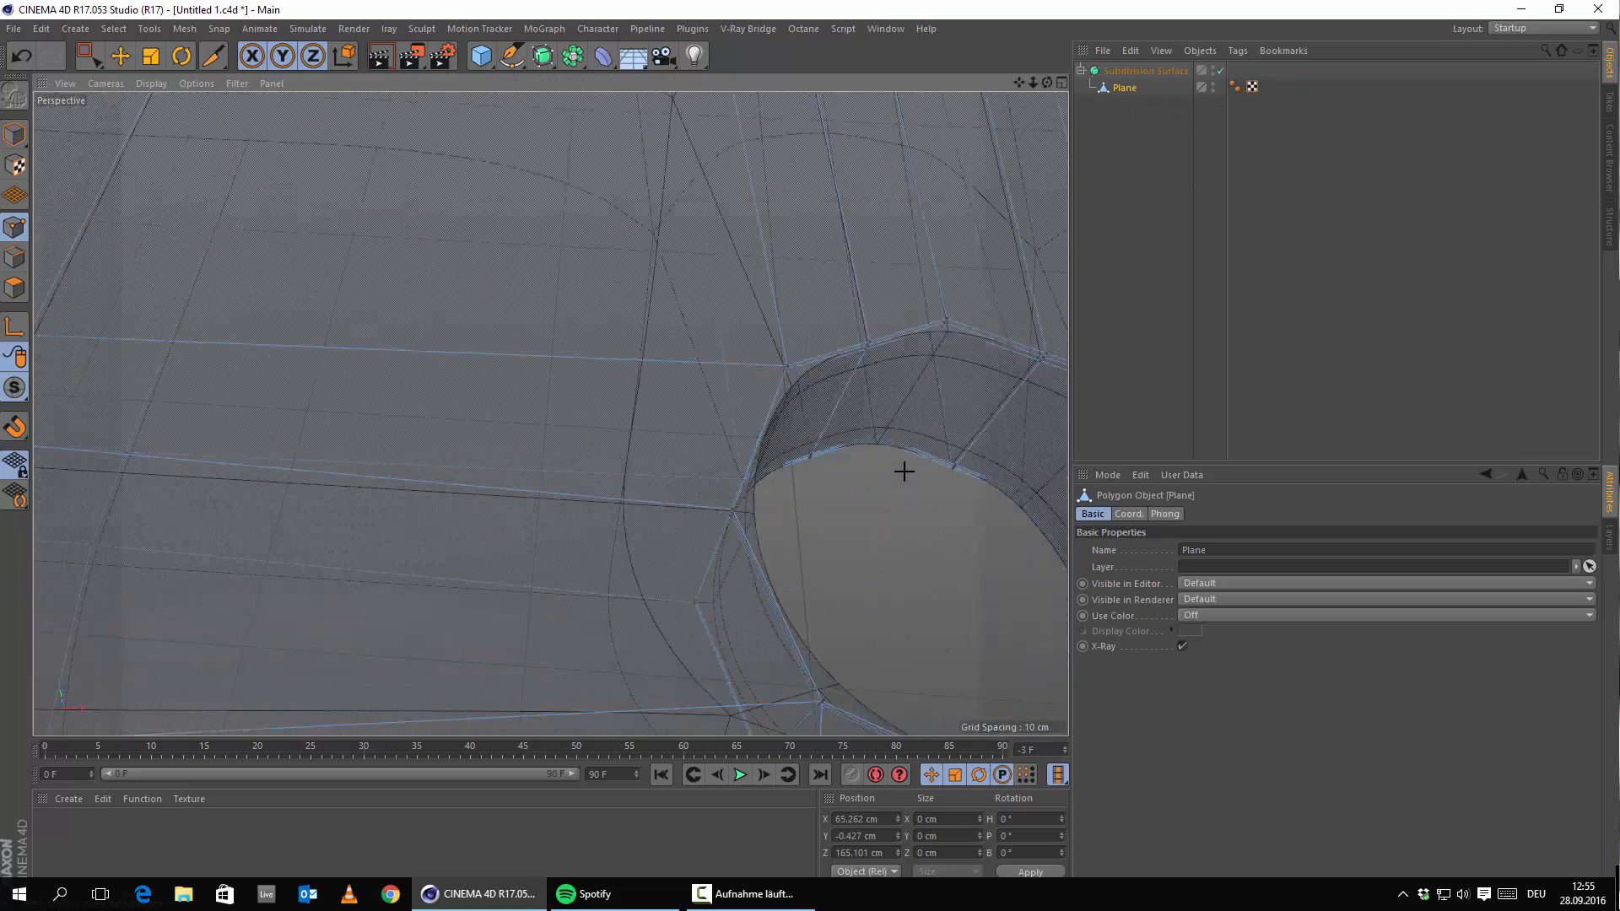
# Switch to Model mode and bring the earpiece slot's end into view.
pyautogui.scroll(-5, 571, 403)
pyautogui.keyDown('alt'); pyautogui.moveTo(571, 403); pyautogui.dragTo(676, 386); pyautogui.keyUp('alt')
pyautogui.click(15, 134)
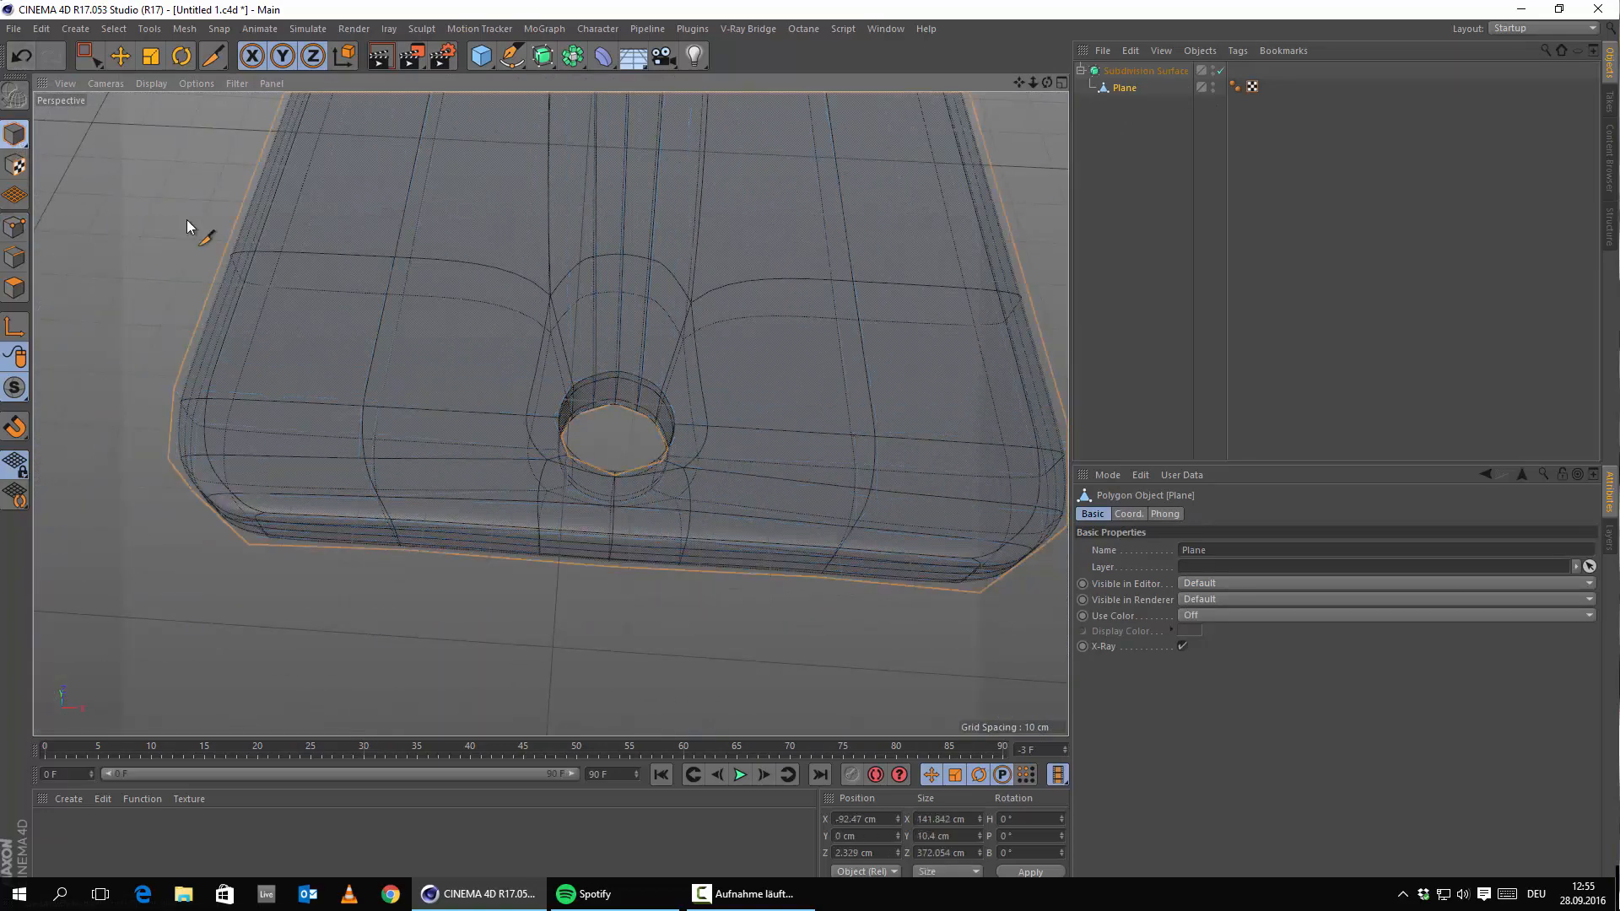
pyautogui.scroll(-5, 800, 396)
pyautogui.keyDown('alt'); pyautogui.moveTo(800, 397); pyautogui.dragTo(845, 410); pyautogui.keyUp('alt')
pyautogui.keyDown('alt'); pyautogui.moveTo(772, 181); pyautogui.dragTo(726, 258, button='middle'); pyautogui.keyUp('alt')
pyautogui.scroll(5, 697, 132)
pyautogui.keyDown('alt'); pyautogui.moveTo(661, 204); pyautogui.dragTo(605, 357); pyautogui.keyUp('alt')
pyautogui.keyDown('alt'); pyautogui.moveTo(825, 211); pyautogui.dragTo(816, 337, button='middle'); pyautogui.keyUp('alt')
pyautogui.scroll(5, 816, 337)
pyautogui.keyDown('alt'); pyautogui.moveTo(489, 477); pyautogui.dragTo(526, 540); pyautogui.keyUp('alt')
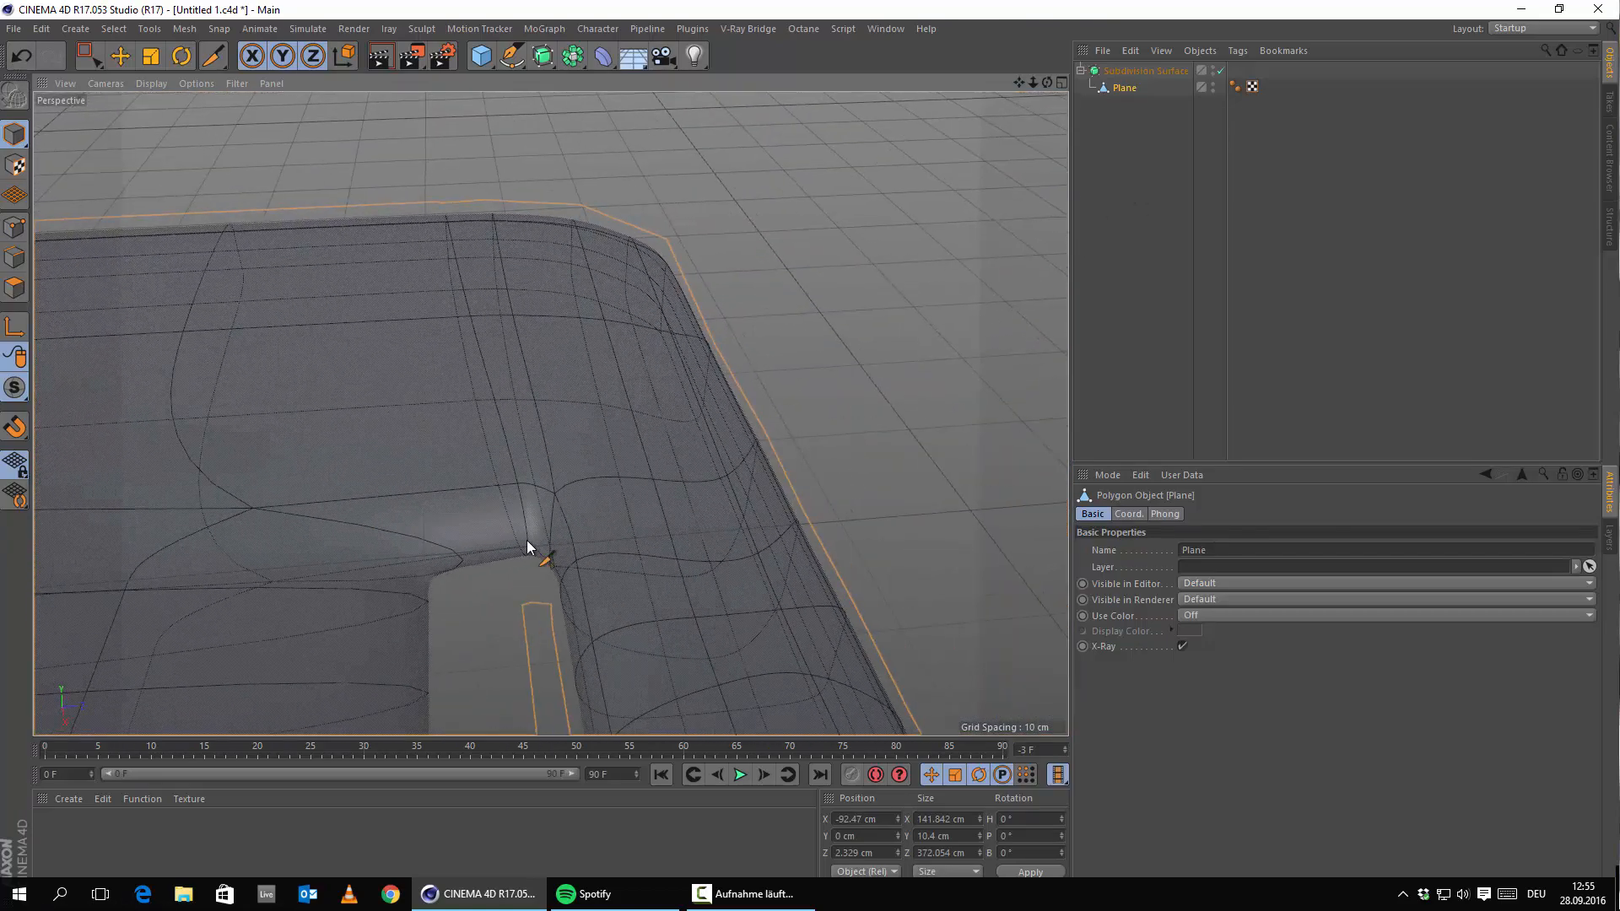
pyautogui.keyDown('alt'); pyautogui.moveTo(526, 540); pyautogui.dragTo(560, 266, button='middle'); pyautogui.keyUp('alt')
# Set the display to Gouraud Shading and pull Plane out of Subdivision Surface.
pyautogui.click(154, 84)
pyautogui.click(177, 109)
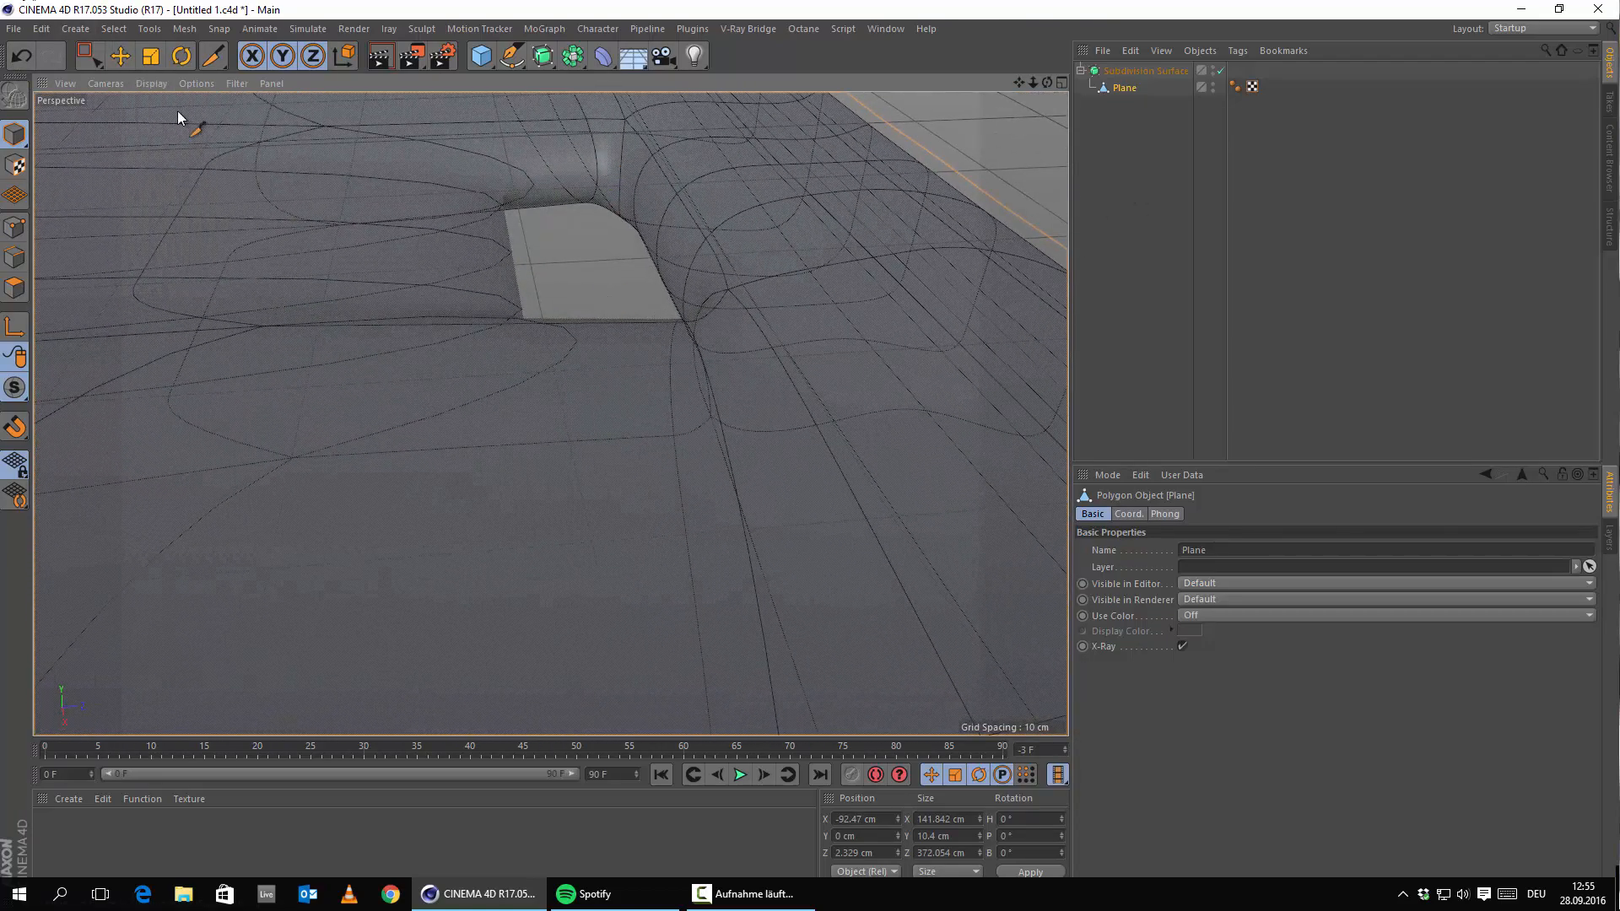
pyautogui.moveTo(618, 340)
pyautogui.keyDown('alt'); pyautogui.mouseDown()
pyautogui.moveTo(695, 383)
pyautogui.moveTo(869, 413)
pyautogui.mouseUp(); pyautogui.keyUp('alt')
pyautogui.keyDown('alt'); pyautogui.moveTo(517, 327); pyautogui.dragTo(467, 359); pyautogui.keyUp('alt')
pyautogui.moveTo(1136, 94); pyautogui.dragTo(1147, 66)
pyautogui.keyDown('alt'); pyautogui.moveTo(617, 322); pyautogui.dragTo(372, 318); pyautogui.keyUp('alt')
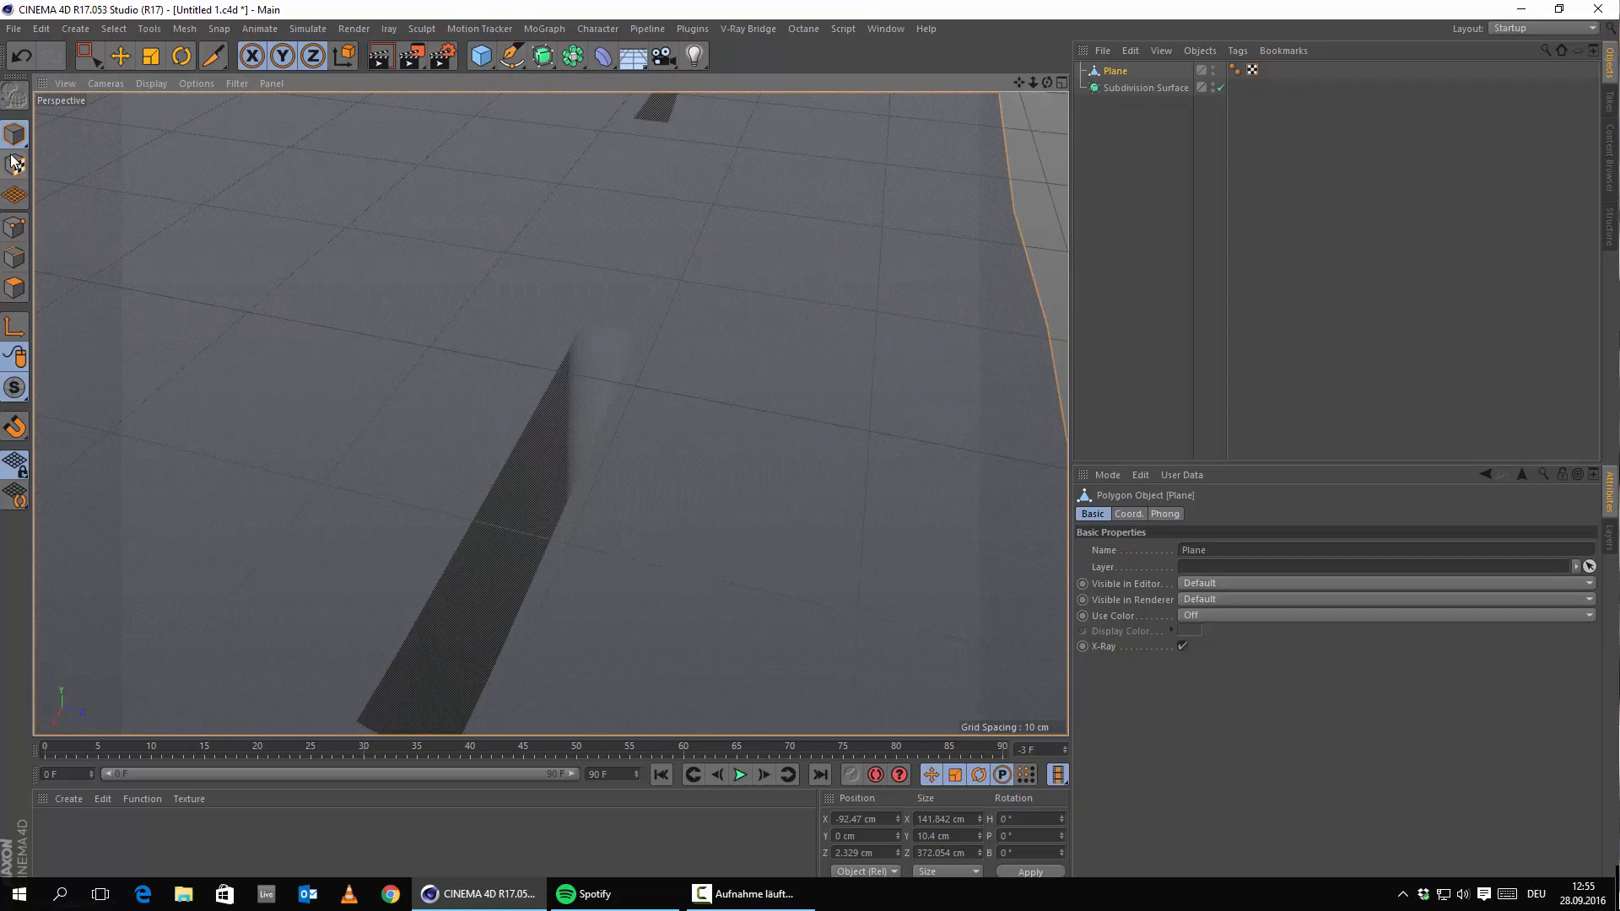
# In Edges mode, cut a Knife loop tight against the hole's top edge.
pyautogui.click(10, 227)
pyautogui.rightClick(535, 332)
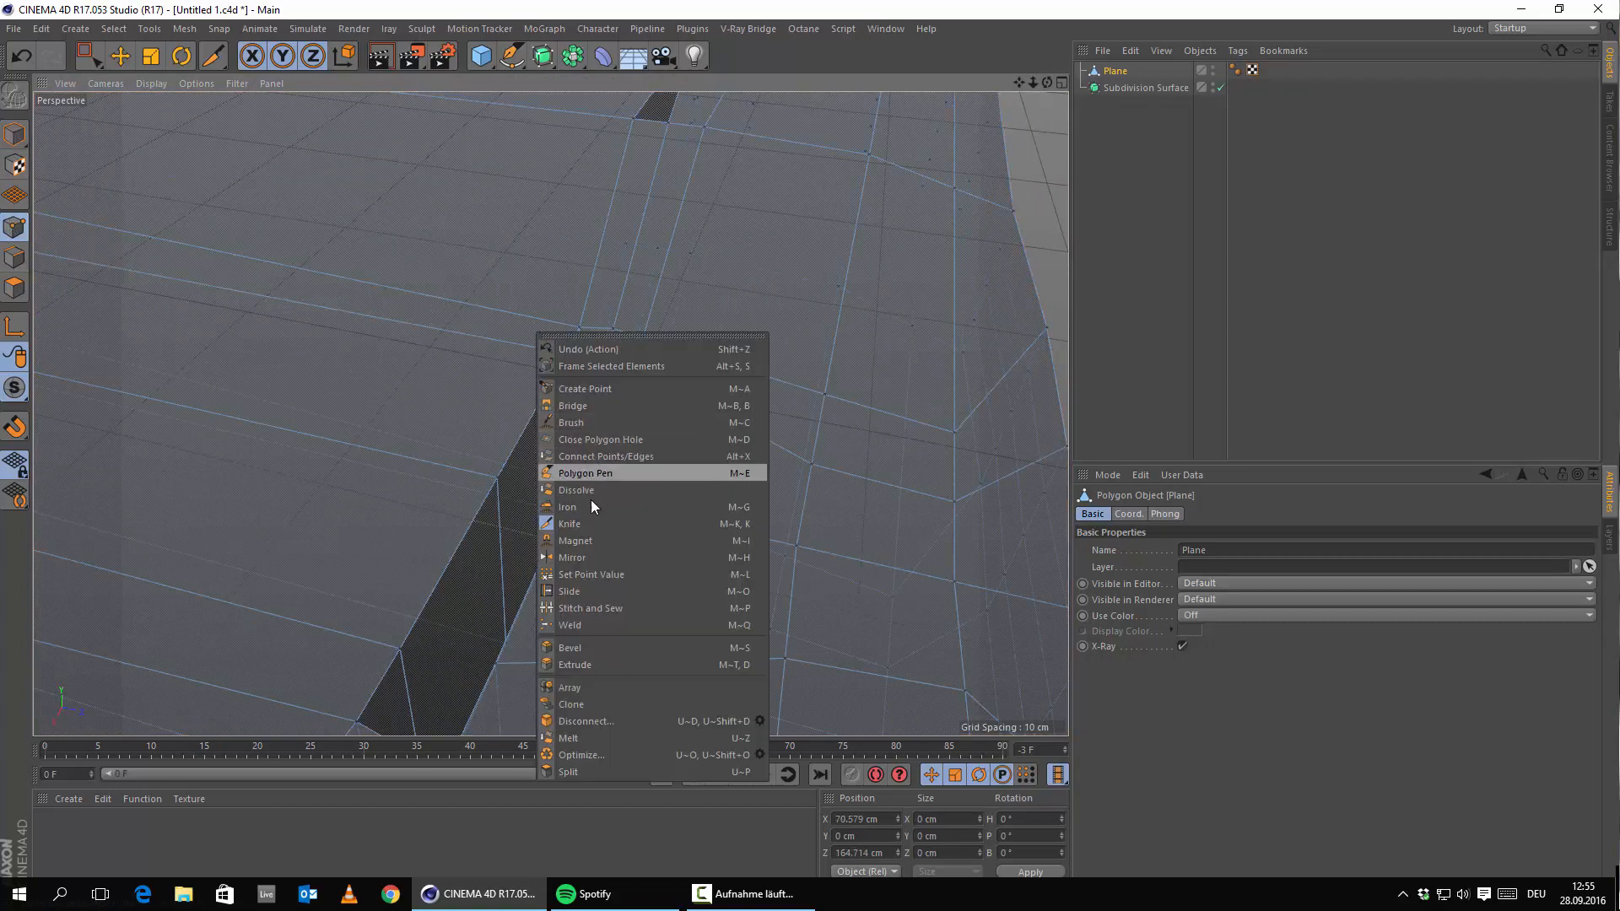
pyautogui.click(581, 524)
pyautogui.scroll(3, 665, 362)
pyautogui.keyDown('alt'); pyautogui.moveTo(596, 402); pyautogui.dragTo(727, 436); pyautogui.keyUp('alt')
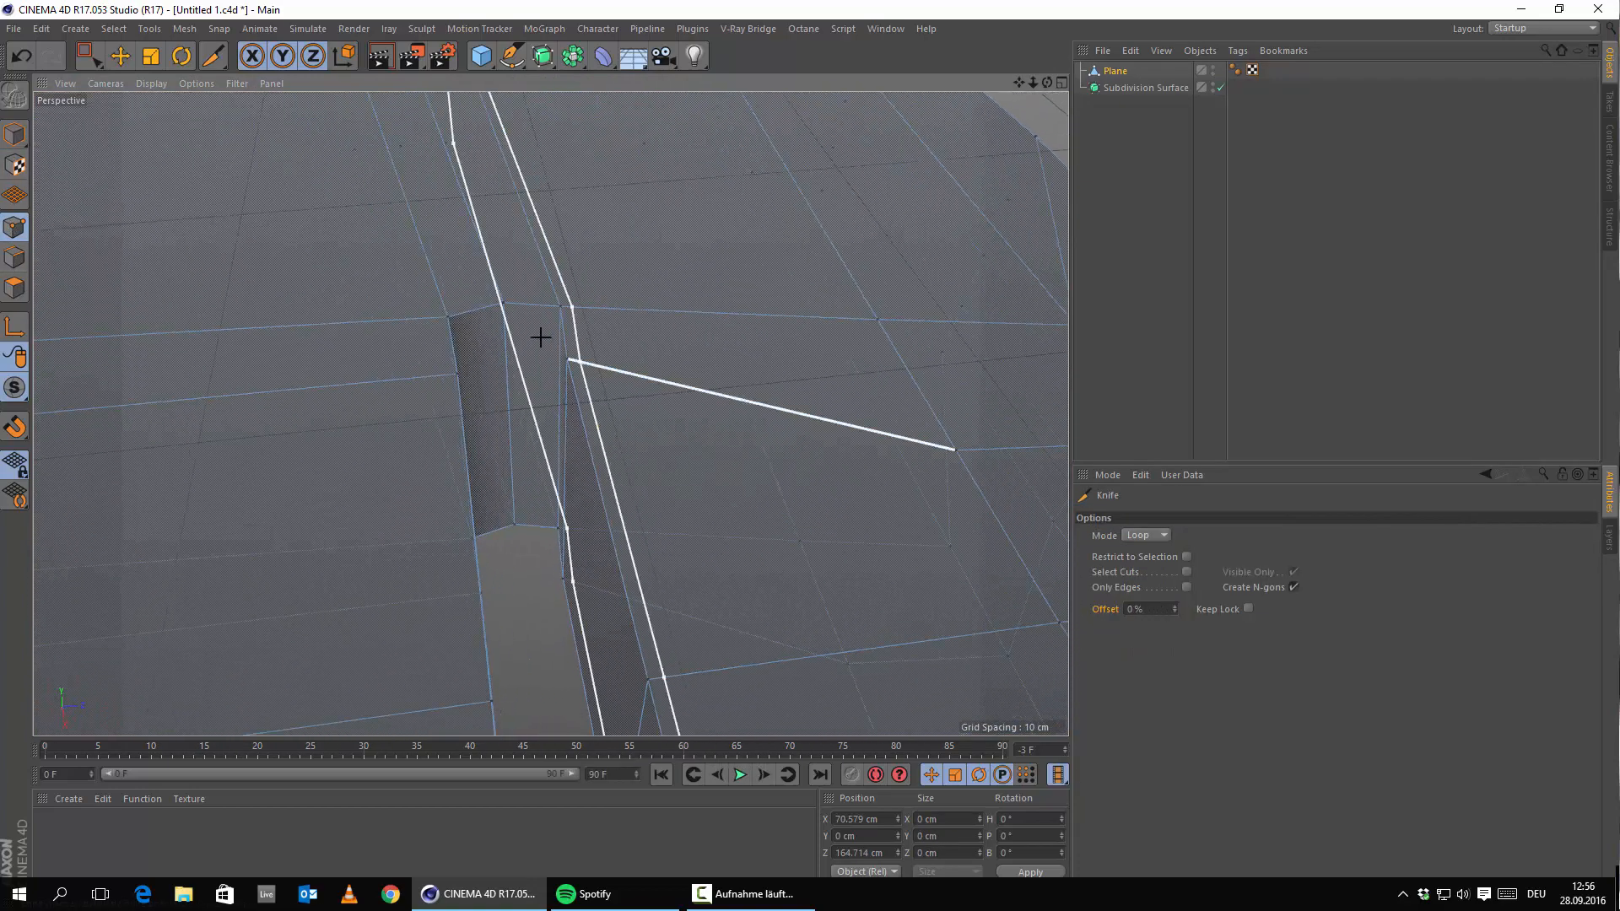
pyautogui.scroll(5, 542, 337)
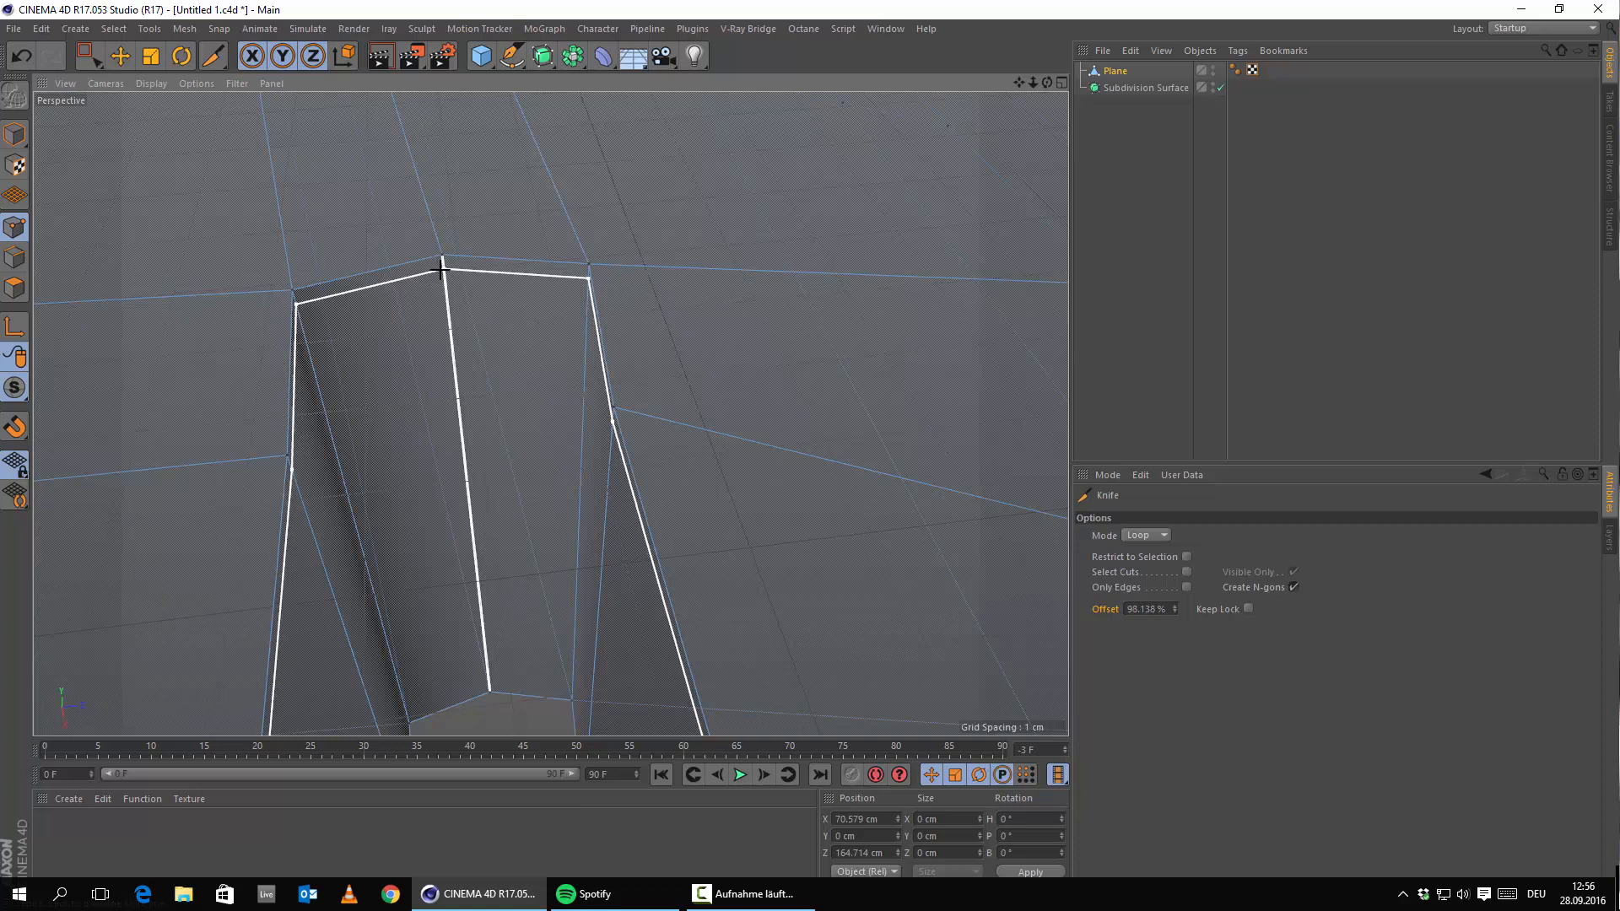
pyautogui.click(440, 270)
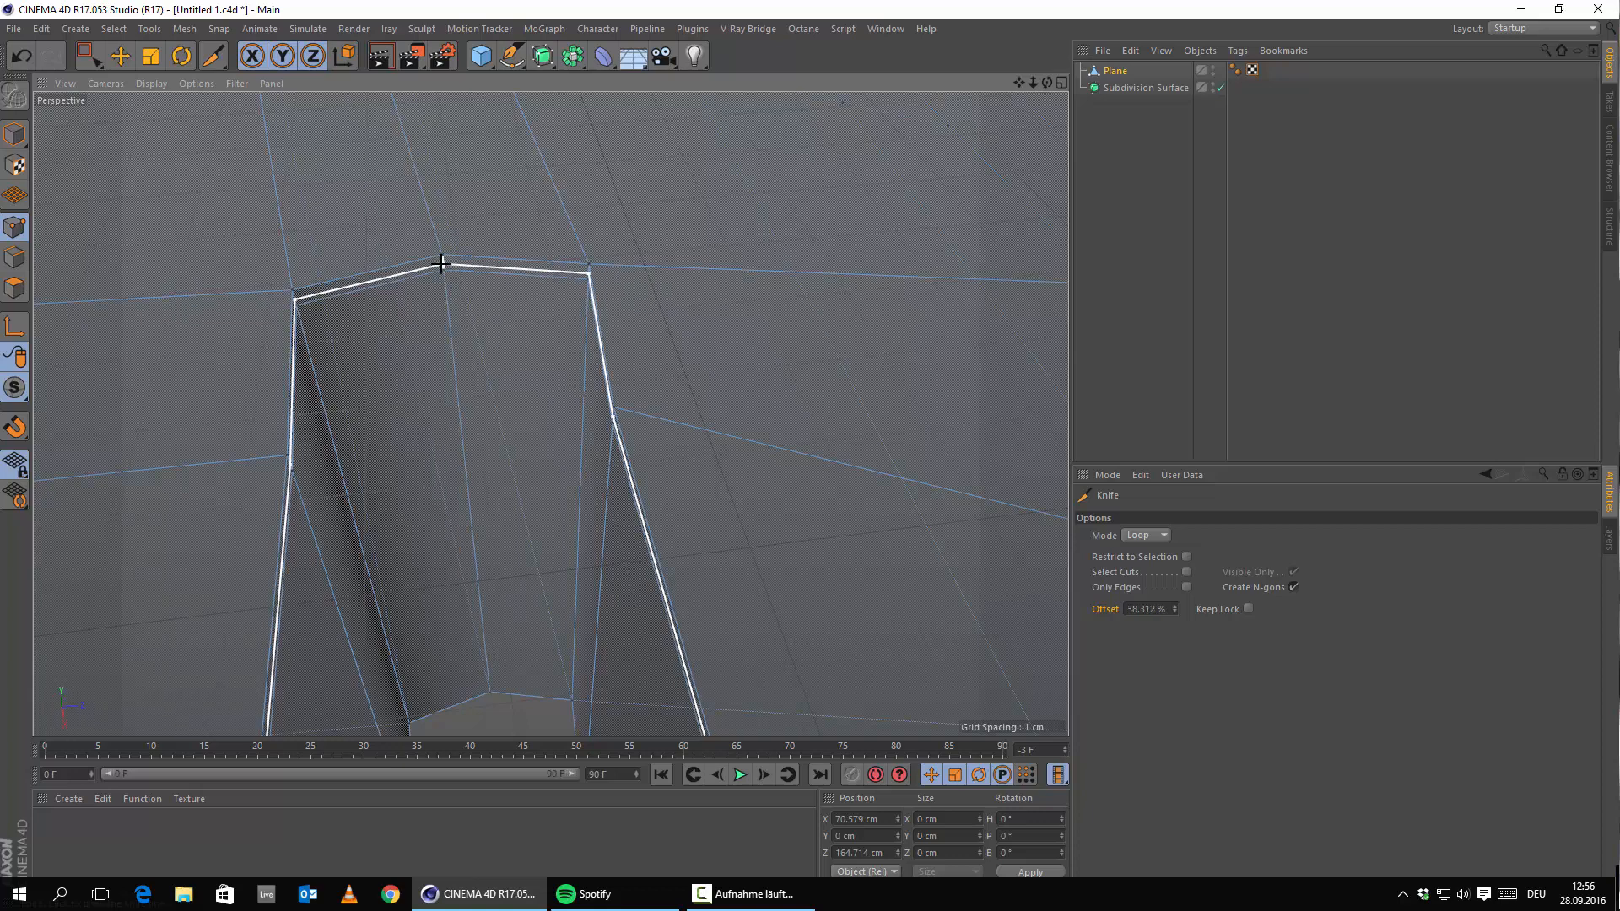
pyautogui.click(439, 264)
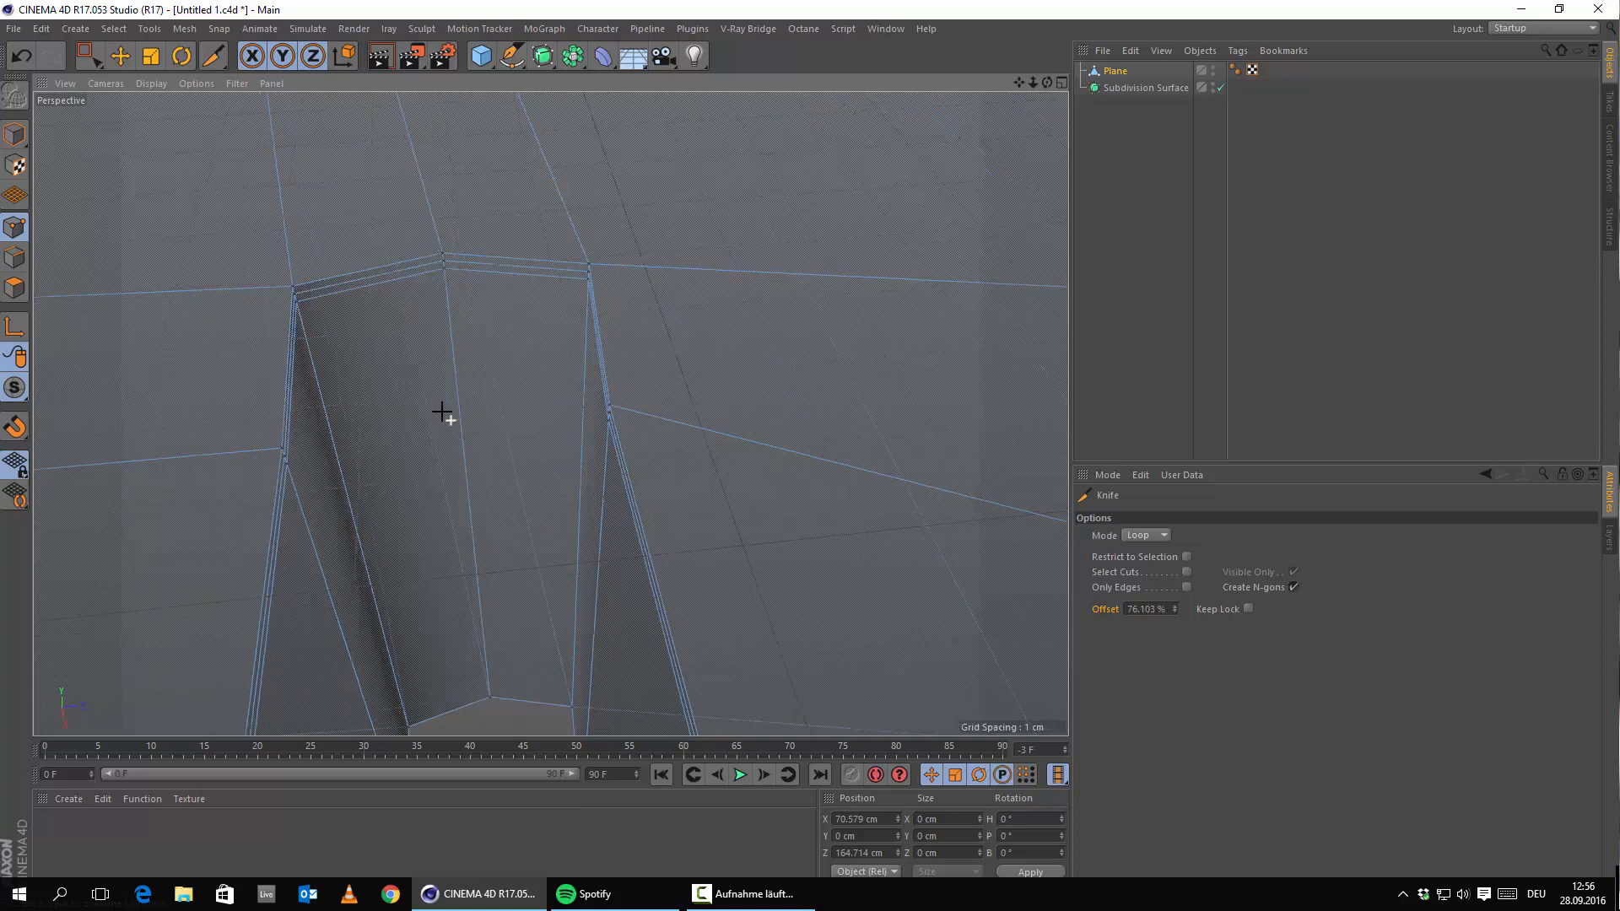
# Cut a loop along the hole's bottom edge and make Plane a child of Subdivision Surface.
pyautogui.keyDown('alt'); pyautogui.moveTo(457, 460); pyautogui.dragTo(531, 390, button='middle'); pyautogui.keyUp('alt')
pyautogui.keyDown('alt'); pyautogui.moveTo(531, 391); pyautogui.dragTo(550, 484, button='right'); pyautogui.keyUp('alt')
pyautogui.keyDown('alt'); pyautogui.moveTo(550, 484); pyautogui.dragTo(537, 498); pyautogui.keyUp('alt')
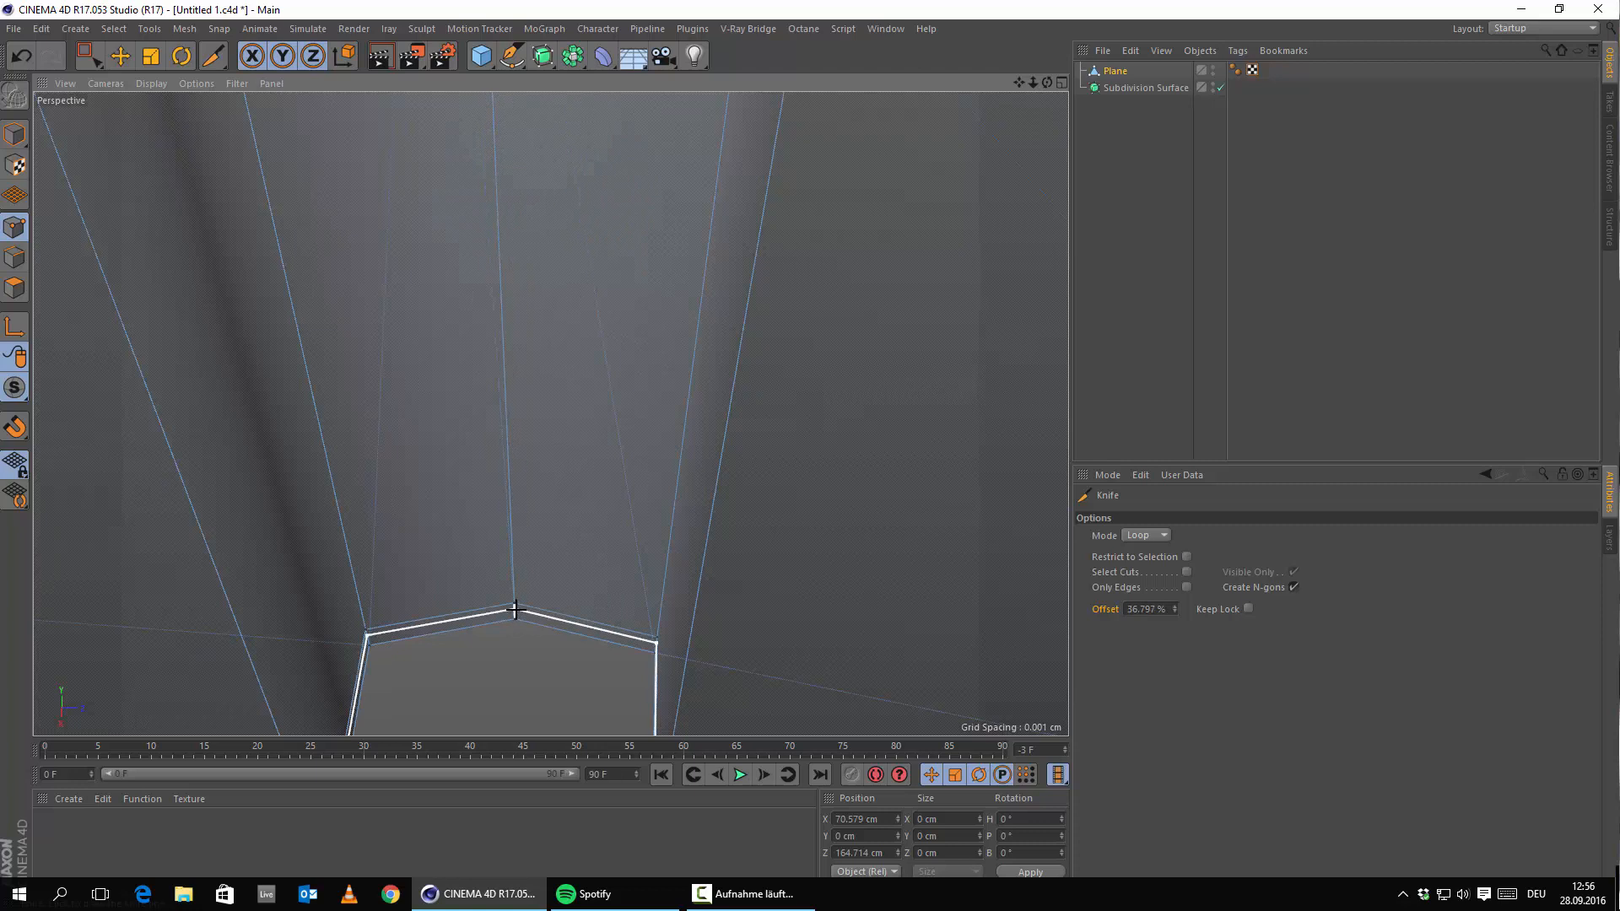
pyautogui.keyDown('alt'); pyautogui.moveTo(741, 462); pyautogui.dragTo(715, 445, button='right'); pyautogui.keyUp('alt')
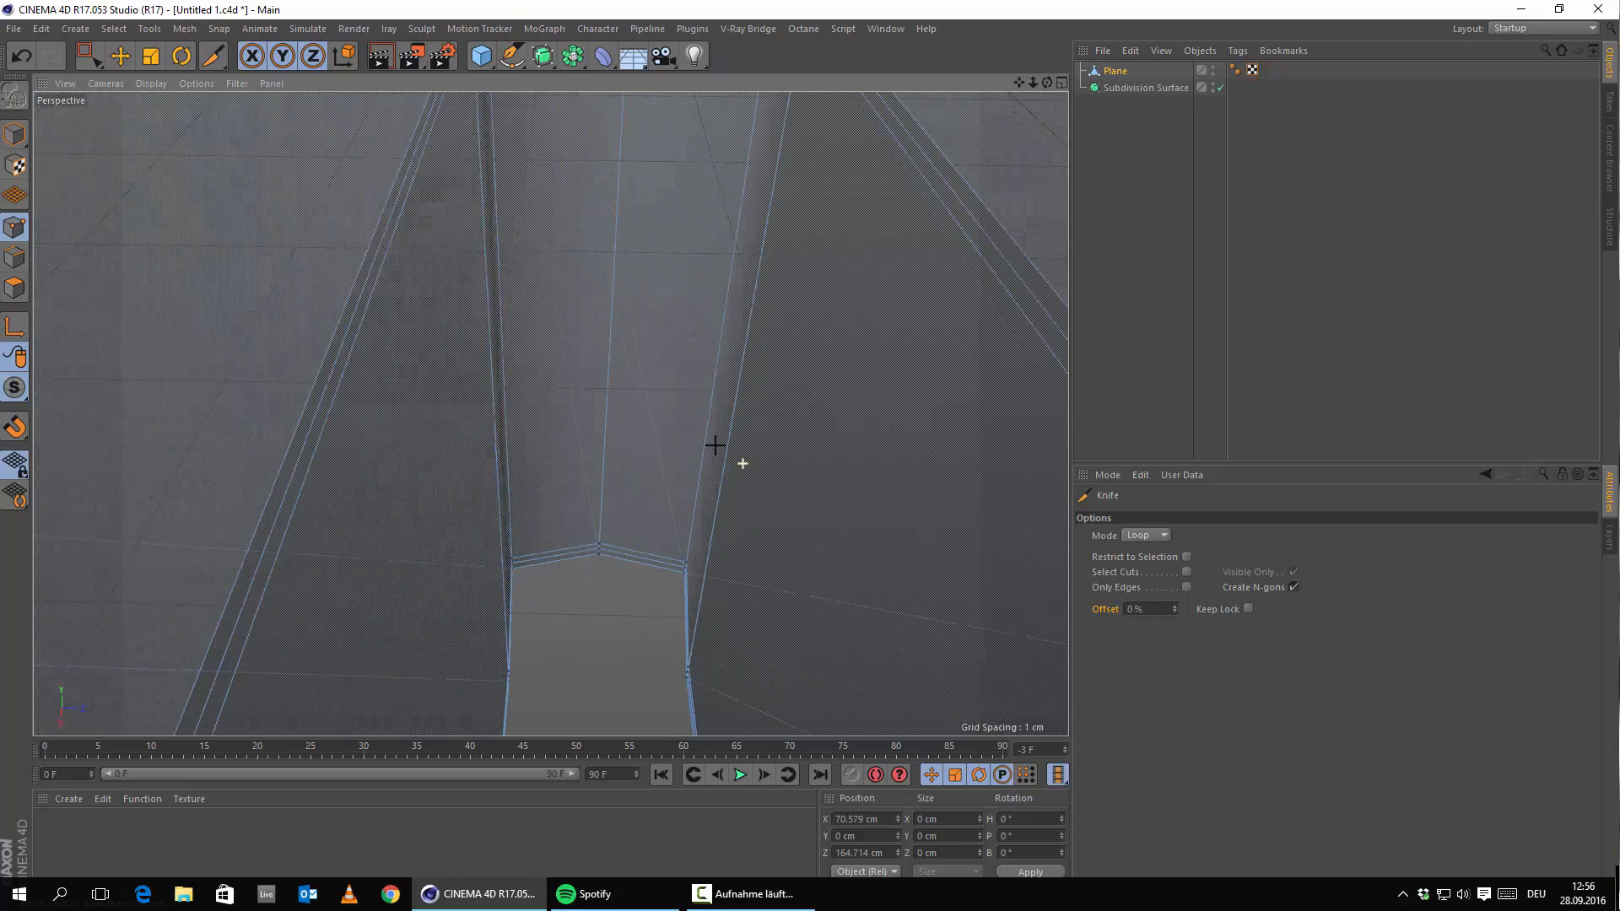
pyautogui.keyDown('alt'); pyautogui.moveTo(661, 441); pyautogui.dragTo(791, 456); pyautogui.keyUp('alt')
pyautogui.keyDown('alt'); pyautogui.moveTo(795, 291); pyautogui.dragTo(546, 399, button='middle'); pyautogui.keyUp('alt')
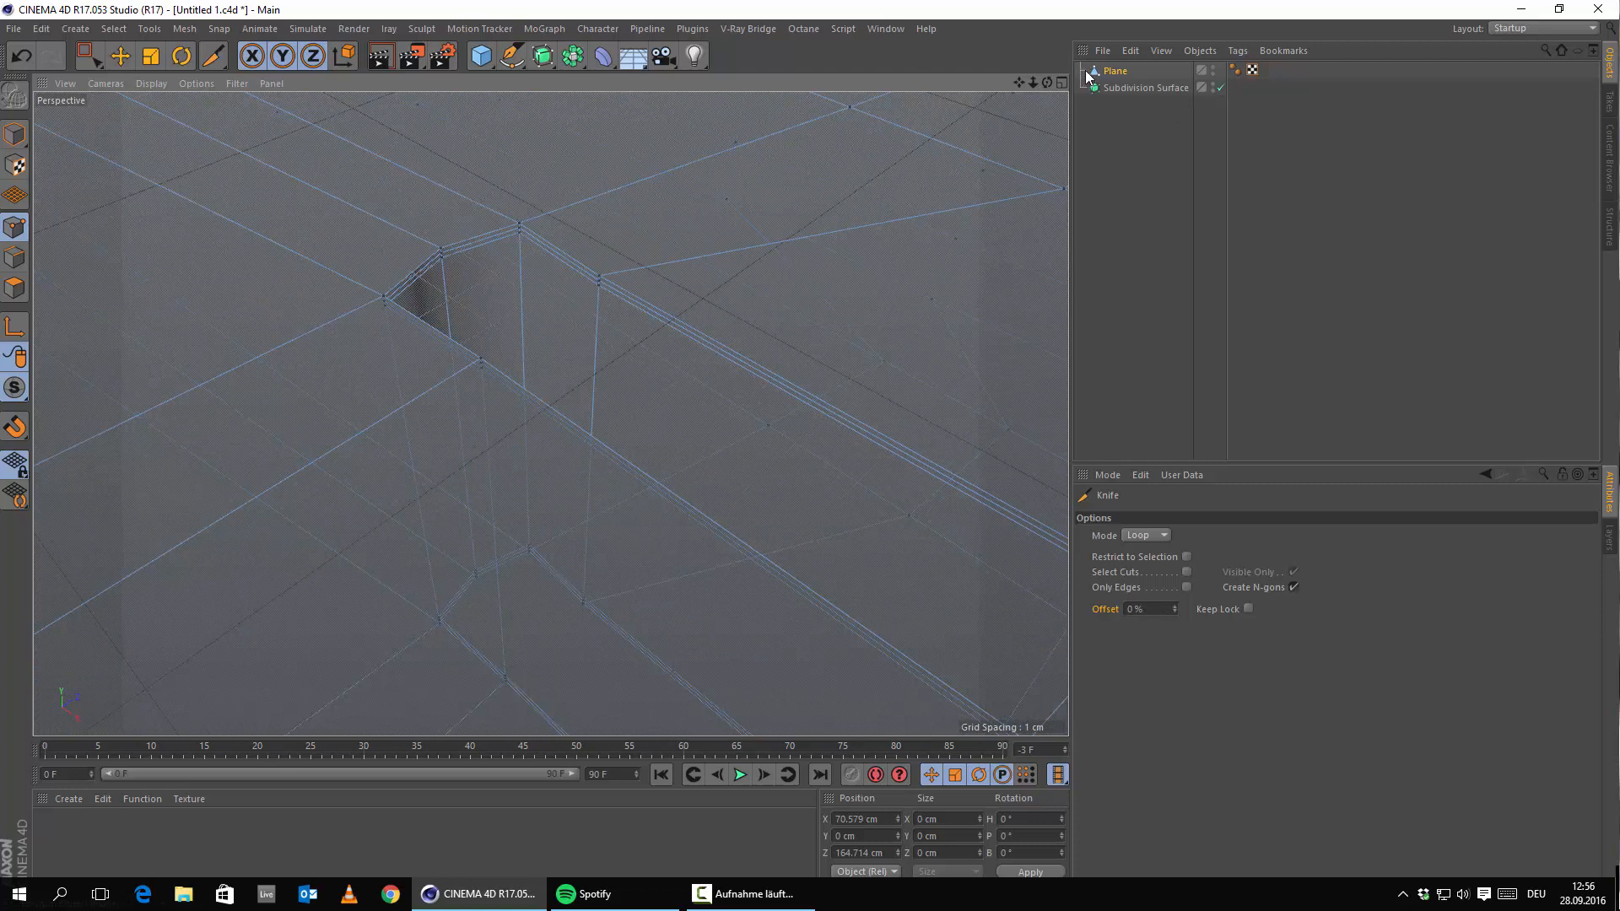
pyautogui.moveTo(1088, 76); pyautogui.dragTo(1142, 98)
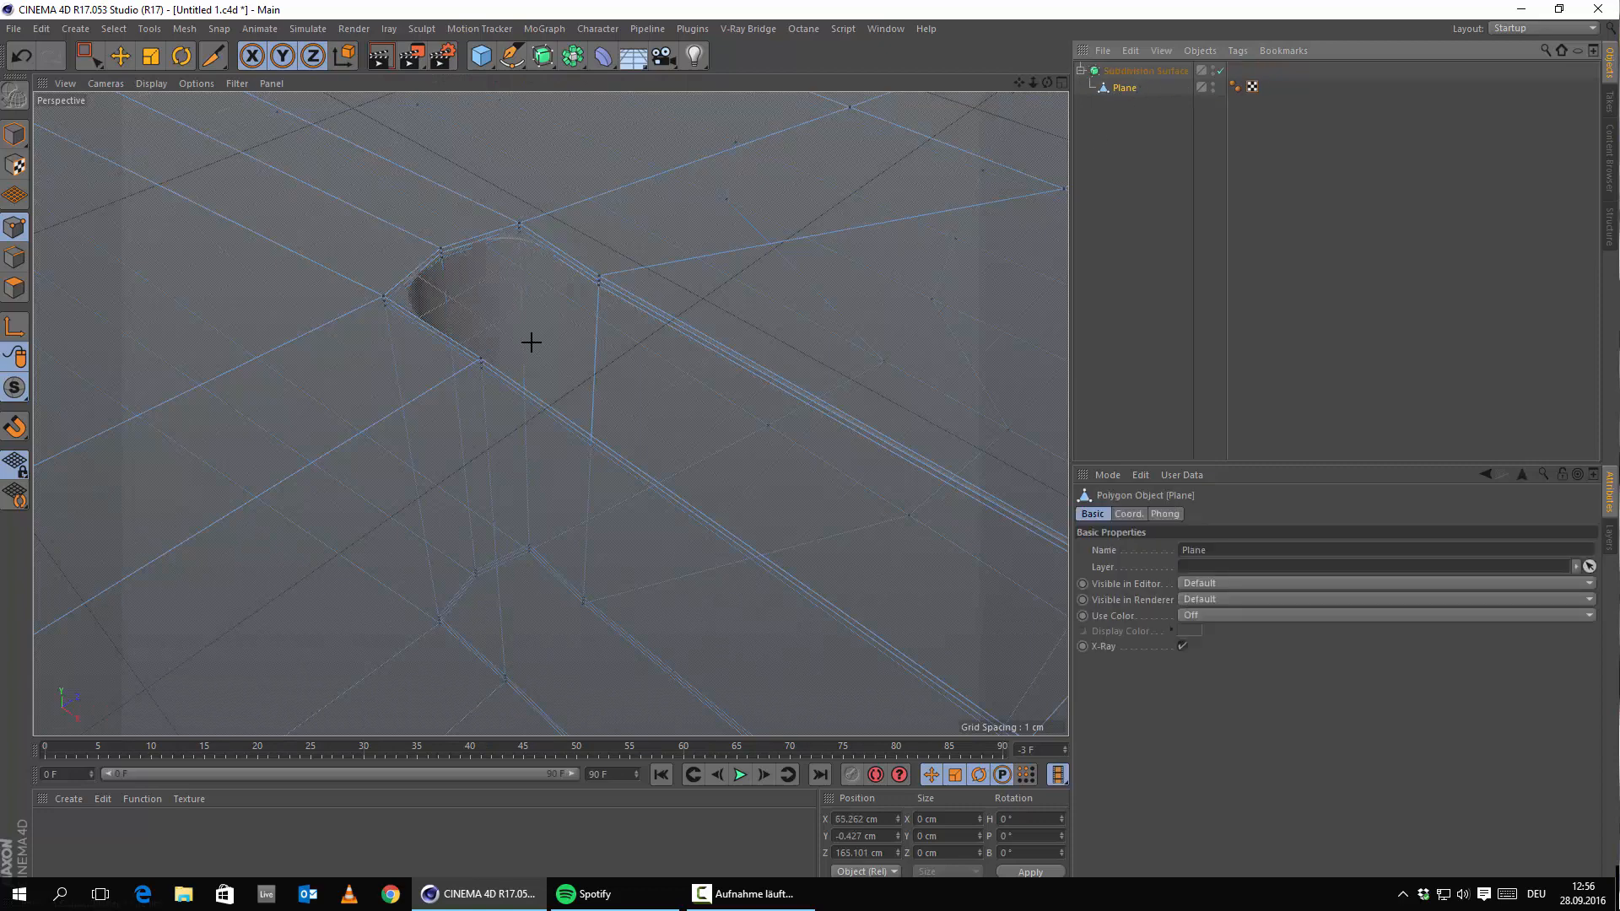
pyautogui.scroll(-5, 534, 316)
pyautogui.click(120, 57)
pyautogui.click(14, 135)
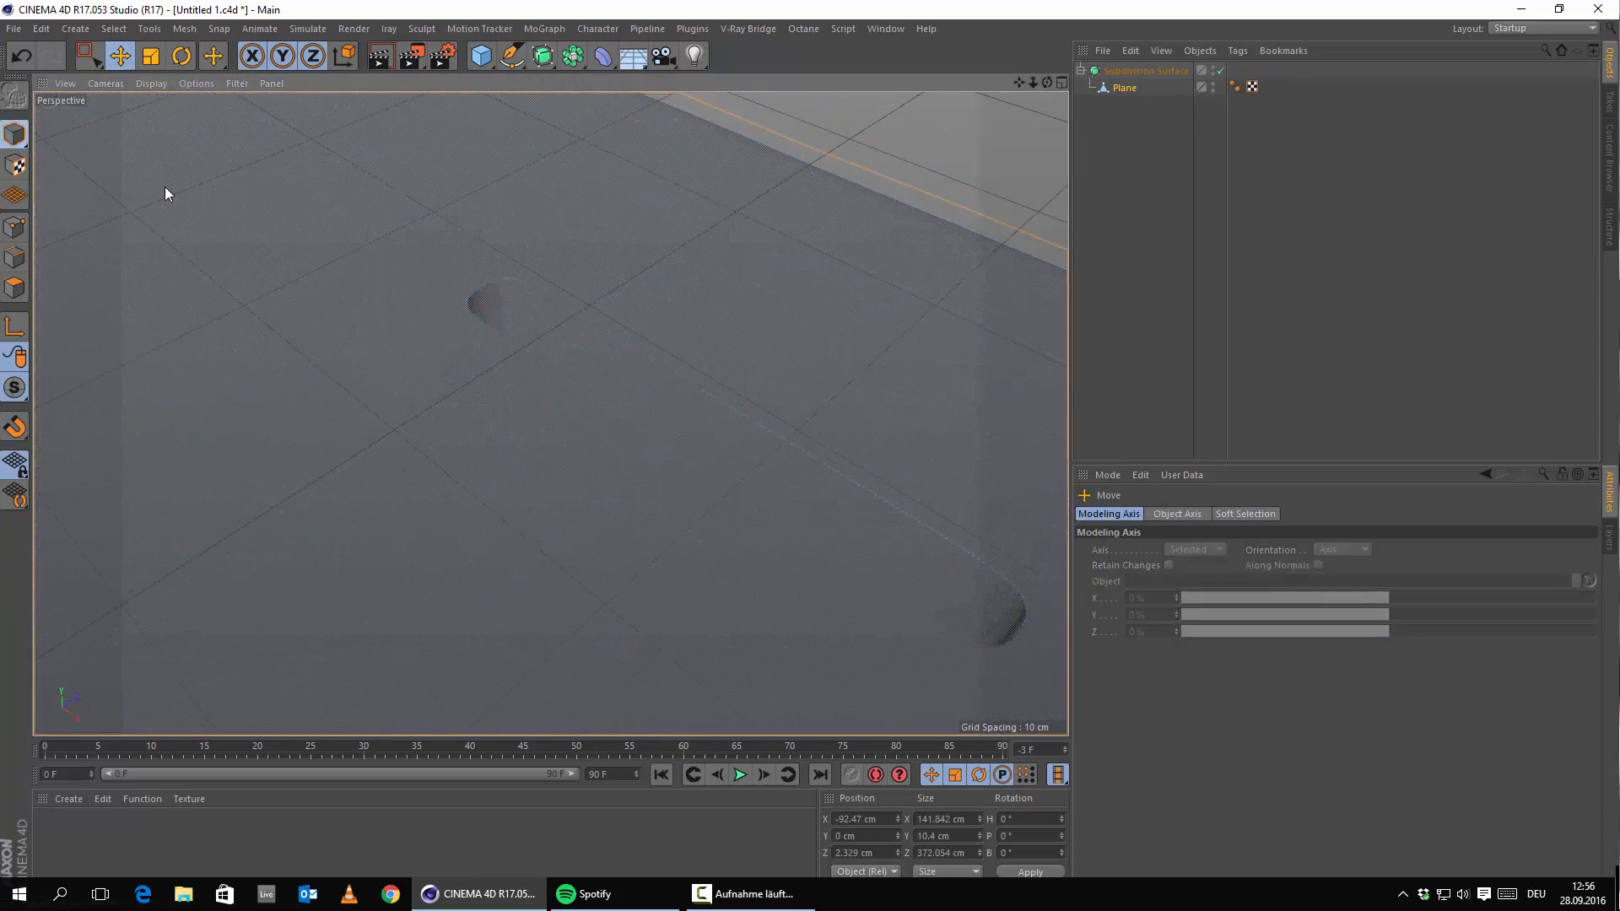
pyautogui.scroll(-12, 838, 343)
pyautogui.keyDown('alt'); pyautogui.moveTo(579, 444); pyautogui.dragTo(624, 253, button='middle'); pyautogui.keyUp('alt')
pyautogui.keyDown('alt'); pyautogui.moveTo(559, 421); pyautogui.dragTo(764, 504); pyautogui.keyUp('alt')
pyautogui.click(781, 563)
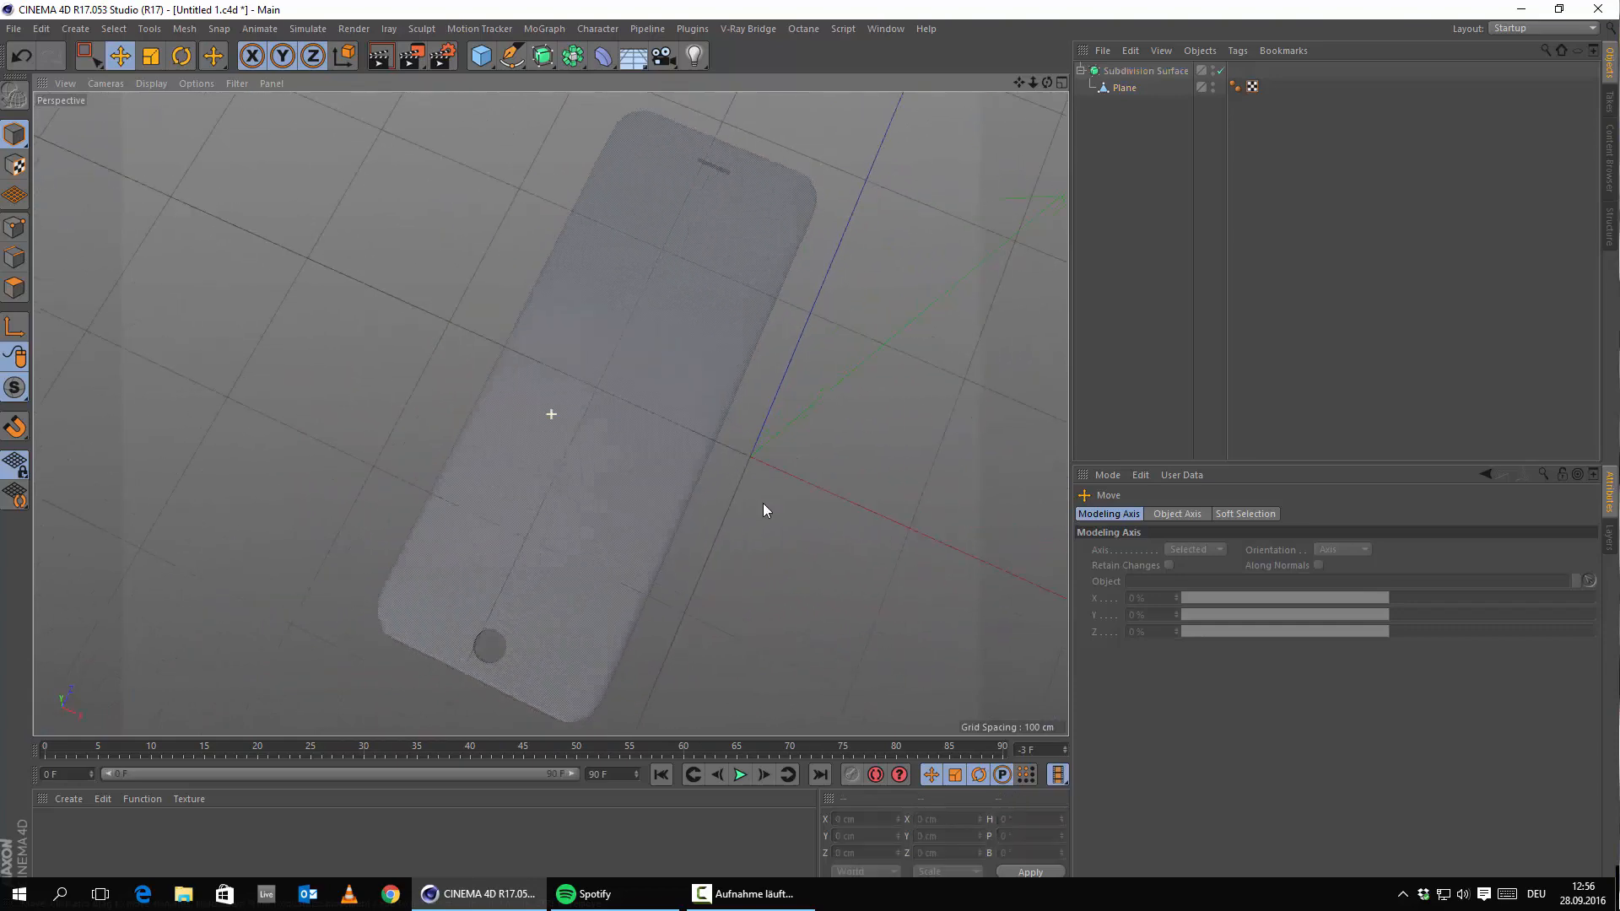
pyautogui.click(381, 56)
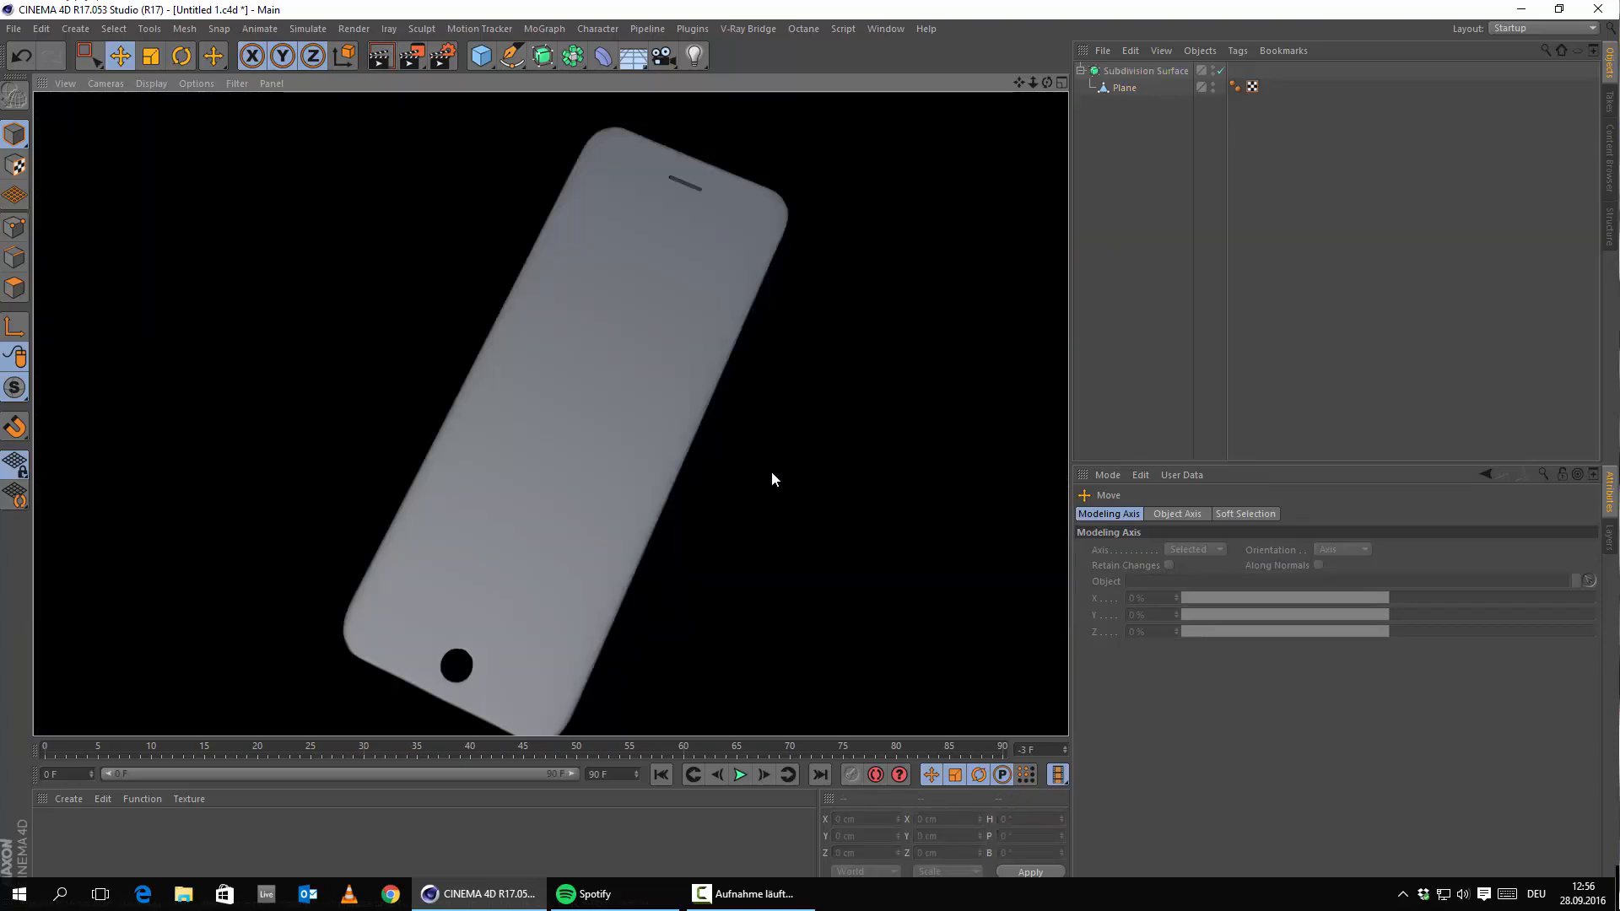
pyautogui.moveTo(741, 499)
pyautogui.keyDown('alt'); pyautogui.mouseDown()
pyautogui.moveTo(644, 517)
pyautogui.moveTo(622, 470)
pyautogui.moveTo(501, 438)
pyautogui.moveTo(503, 416)
pyautogui.mouseUp(); pyautogui.keyUp('alt')
pyautogui.click(380, 67)
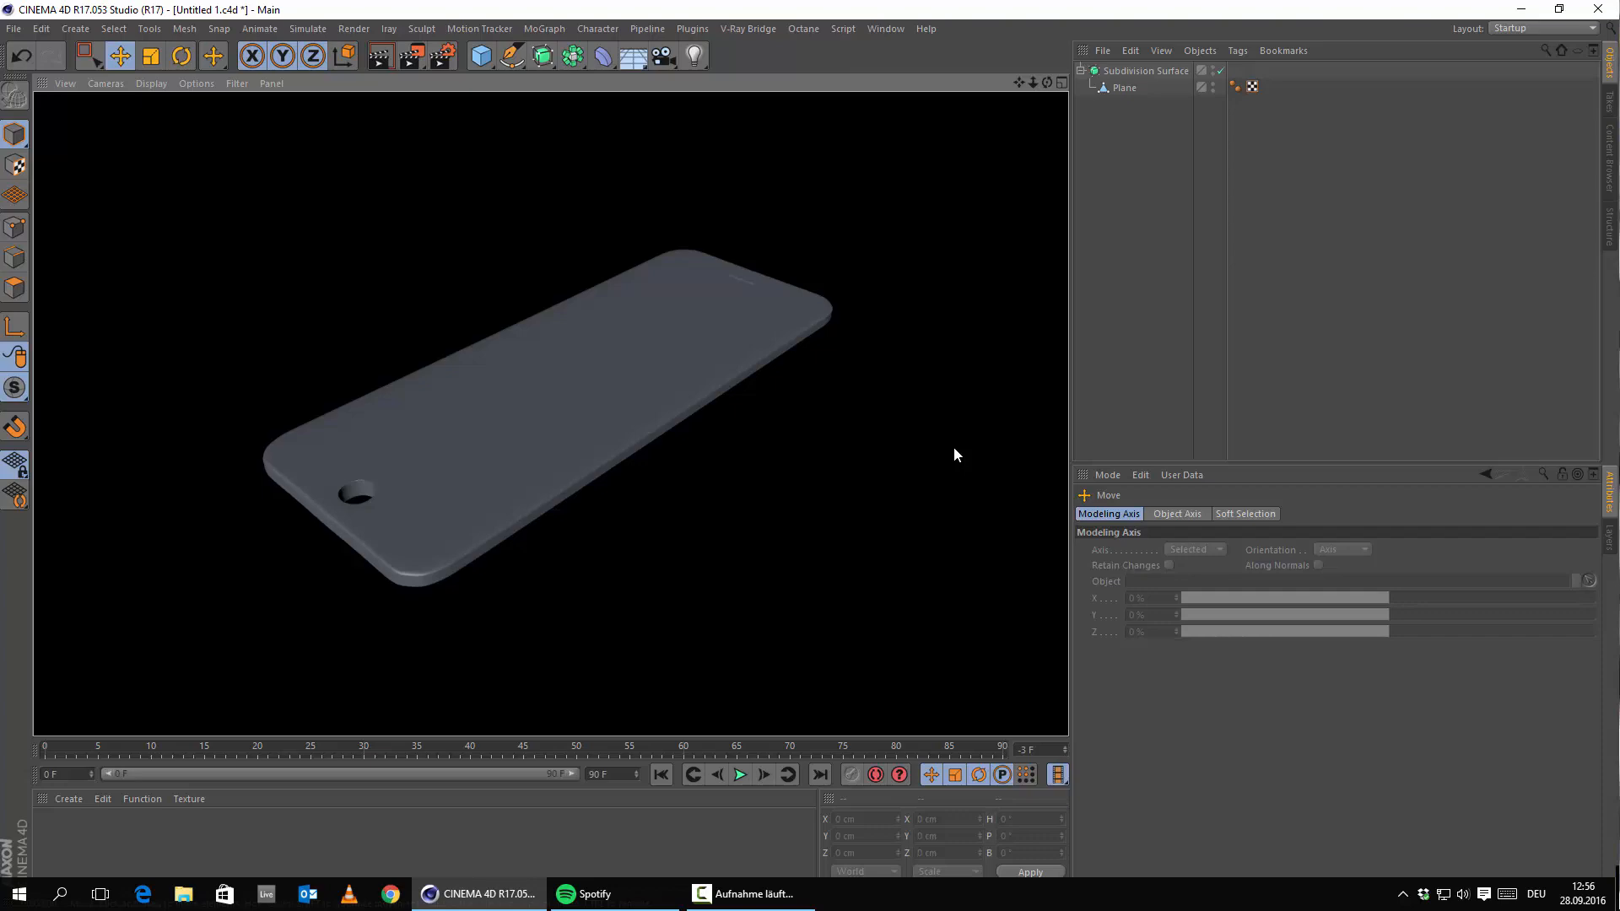
pyautogui.keyDown('alt'); pyautogui.moveTo(440, 470); pyautogui.dragTo(797, 335); pyautogui.keyUp('alt')
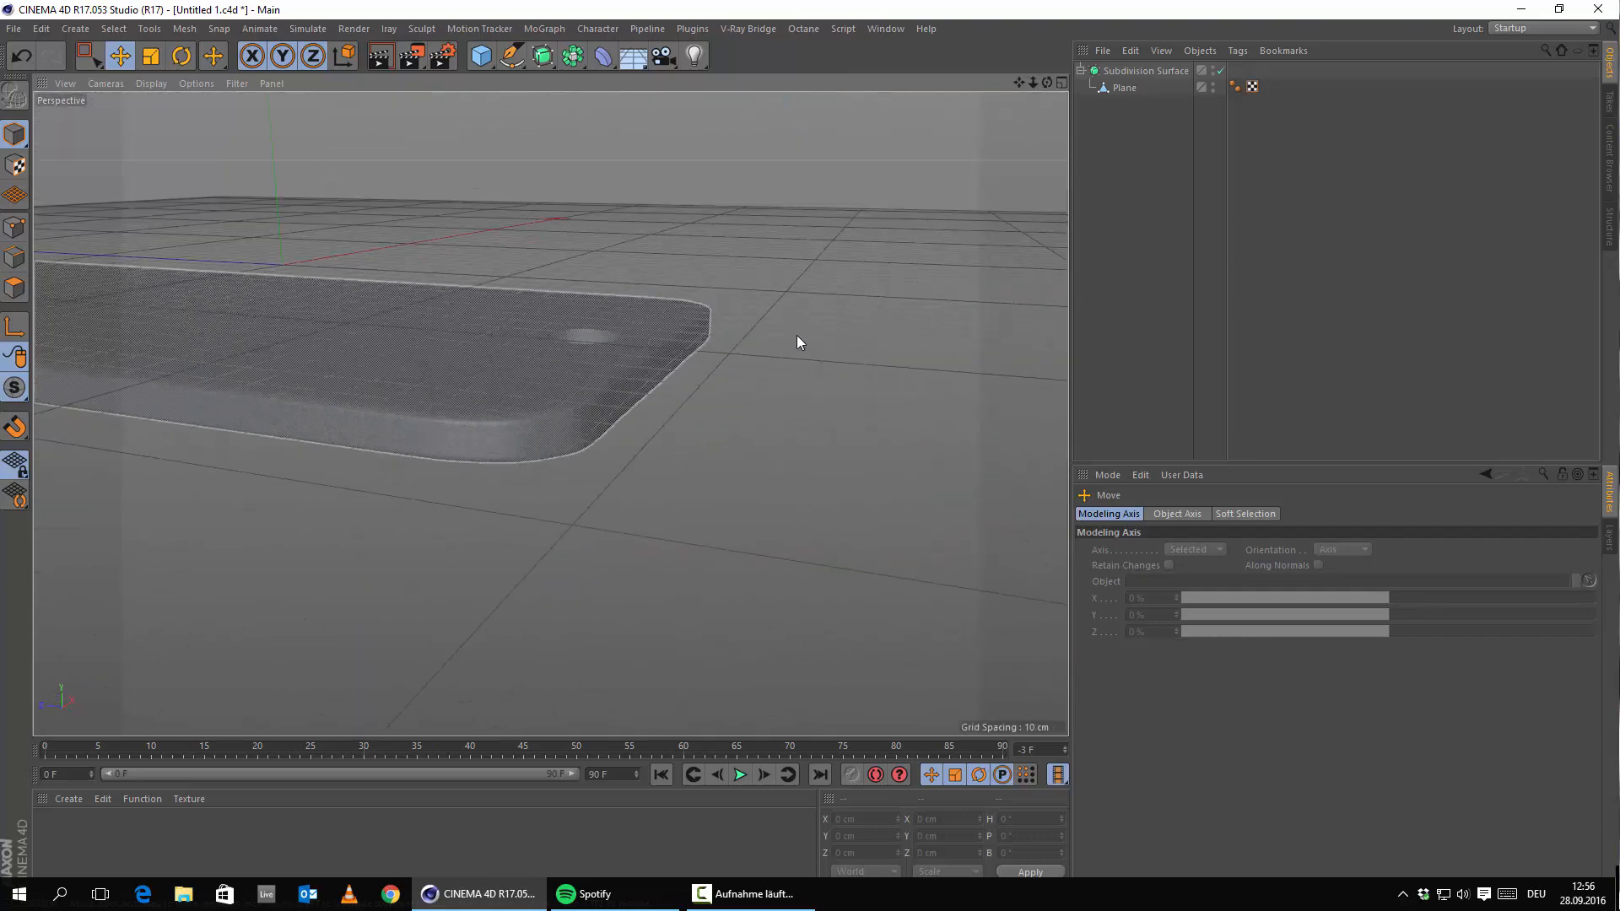
pyautogui.keyDown('alt'); pyautogui.moveTo(549, 413); pyautogui.dragTo(423, 386); pyautogui.keyUp('alt')
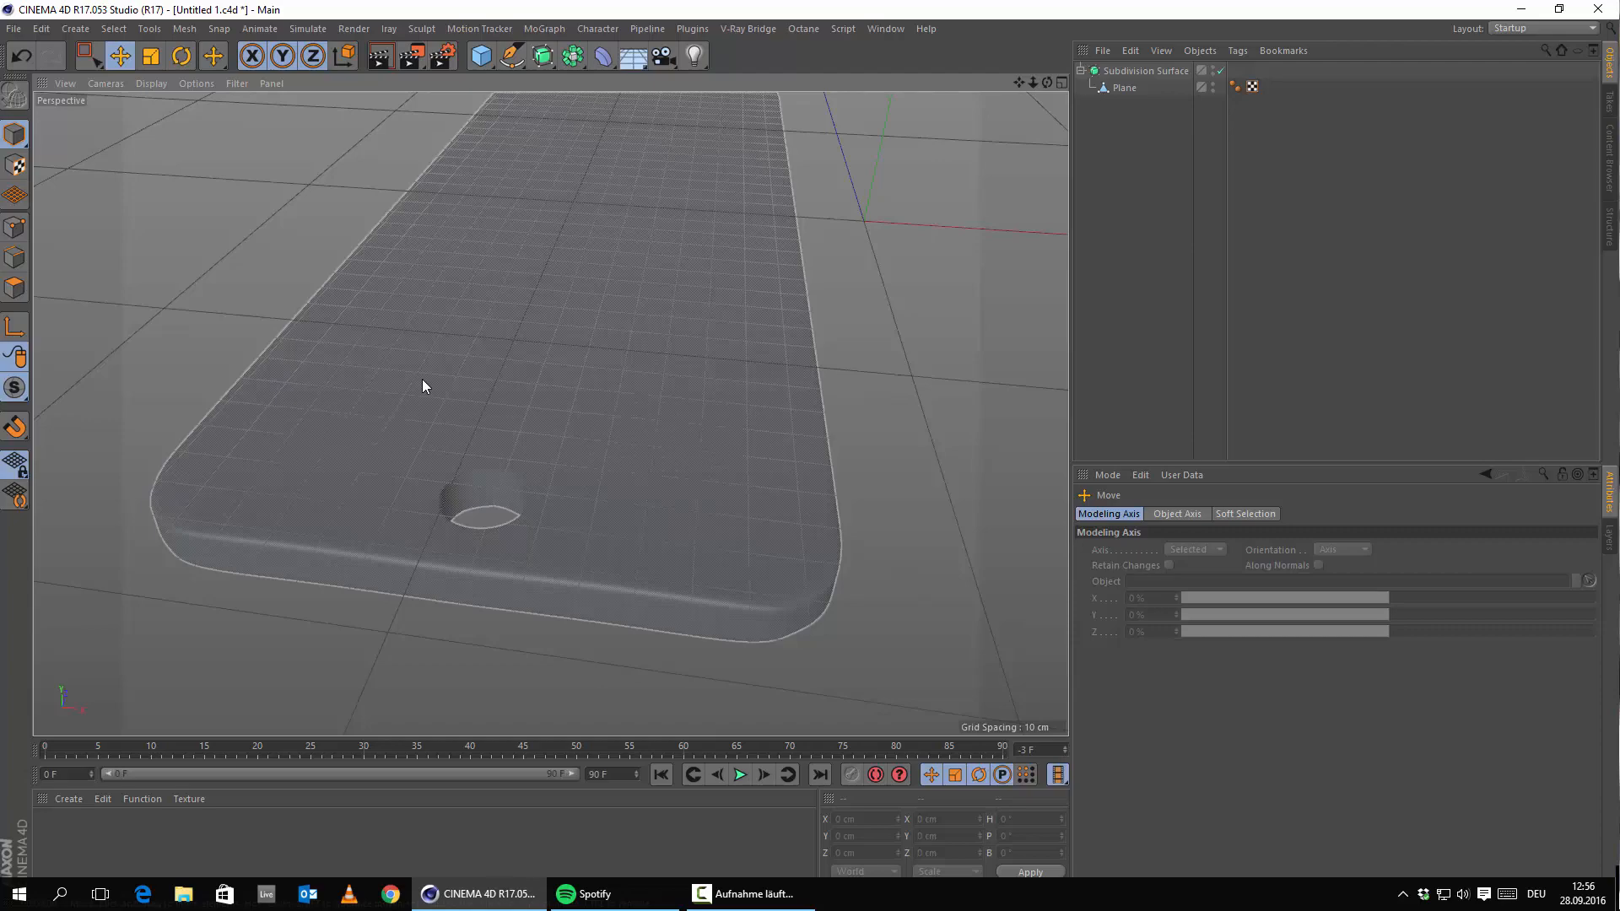
pyautogui.middleClick(435, 348)
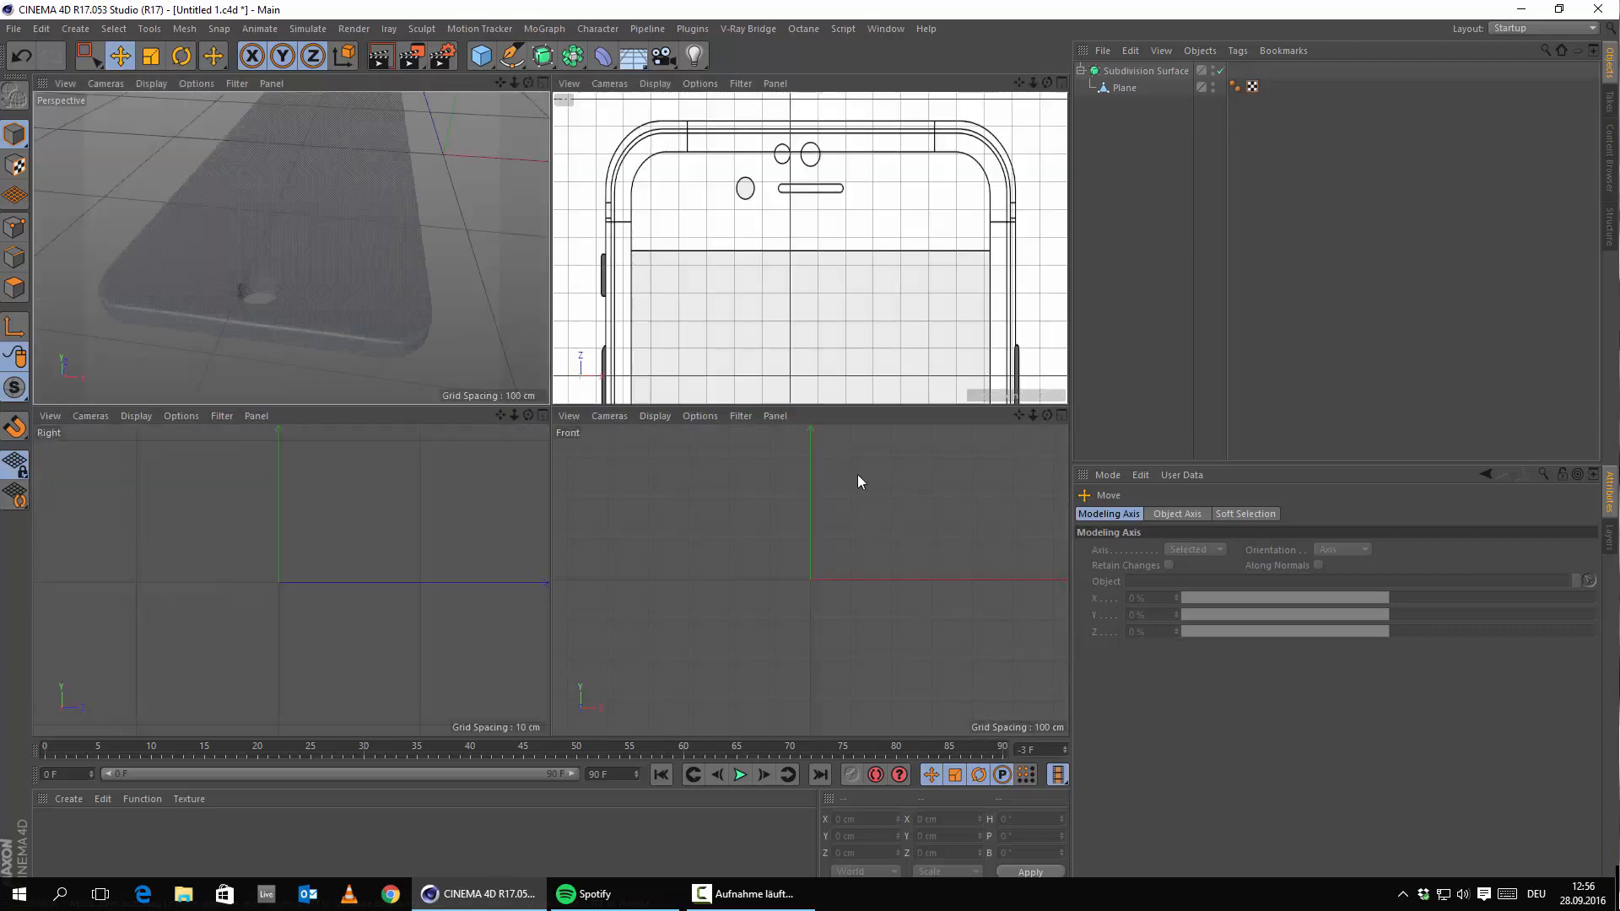
pyautogui.middleClick(769, 222)
pyautogui.scroll(-8, 717, 494)
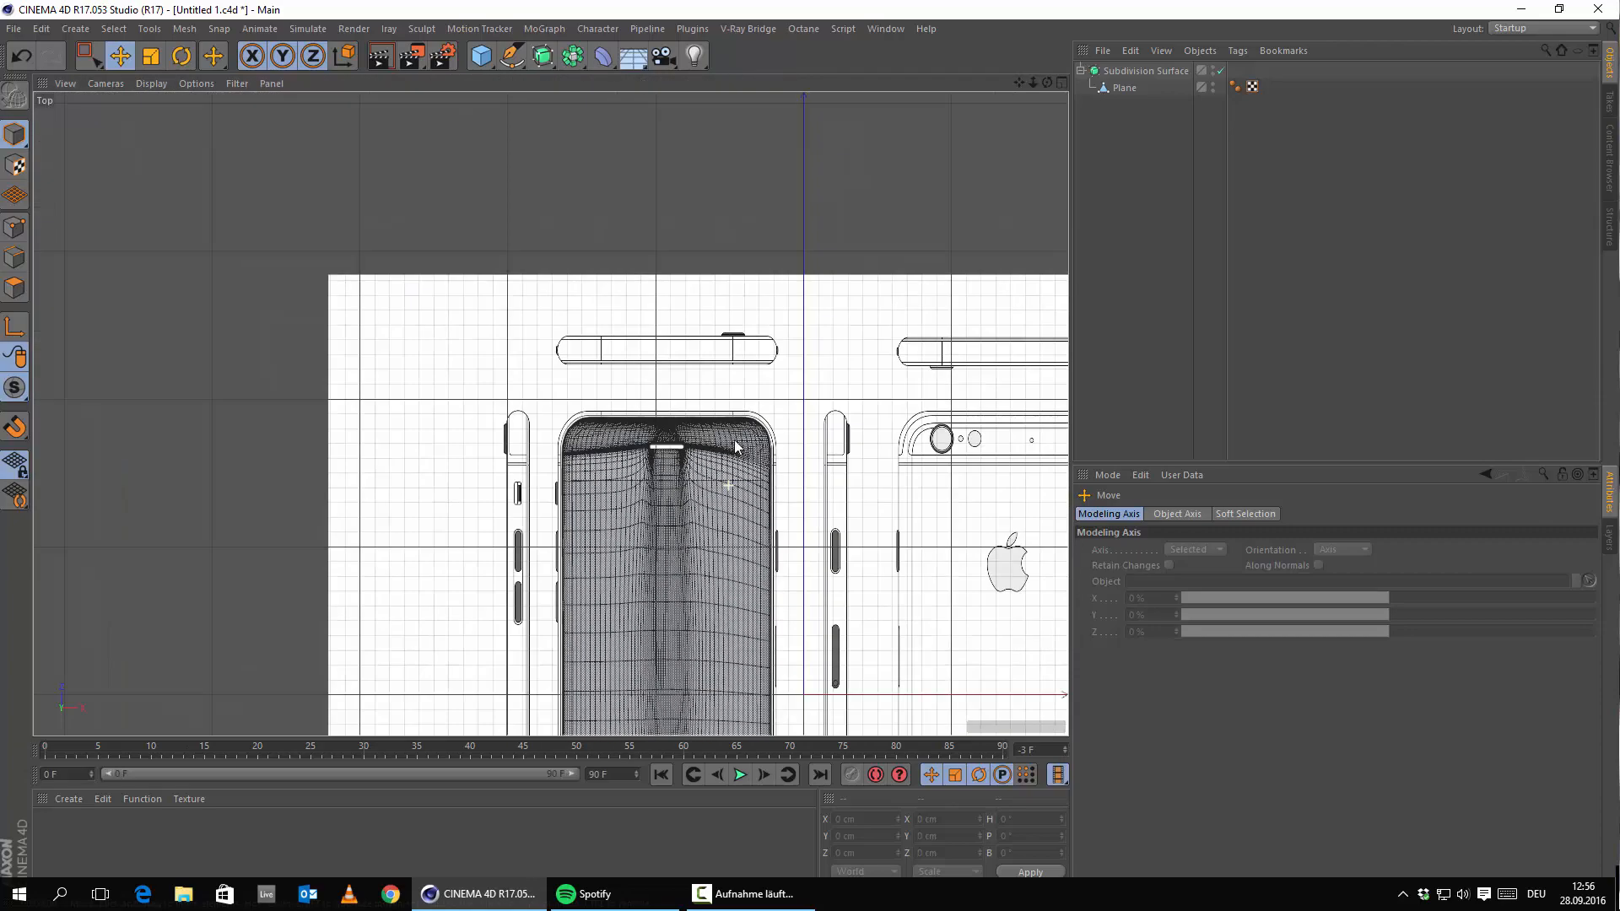
pyautogui.keyDown('alt'); pyautogui.moveTo(727, 571); pyautogui.dragTo(819, 112, button='middle'); pyautogui.keyUp('alt')
pyautogui.scroll(4, 793, 413)
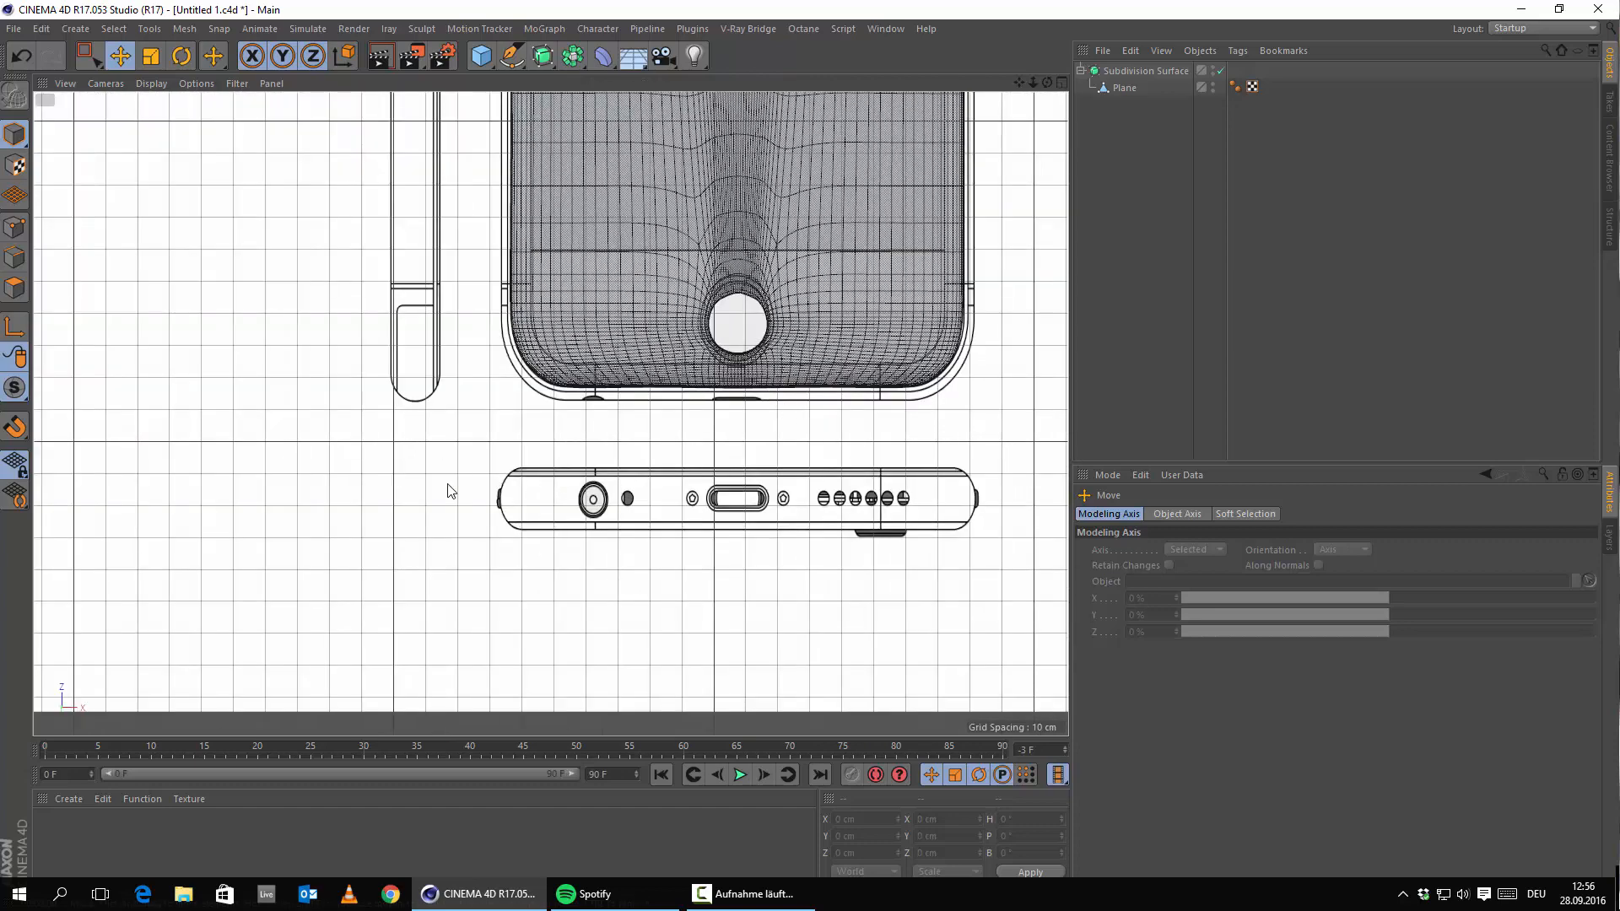
pyautogui.scroll(5, 557, 554)
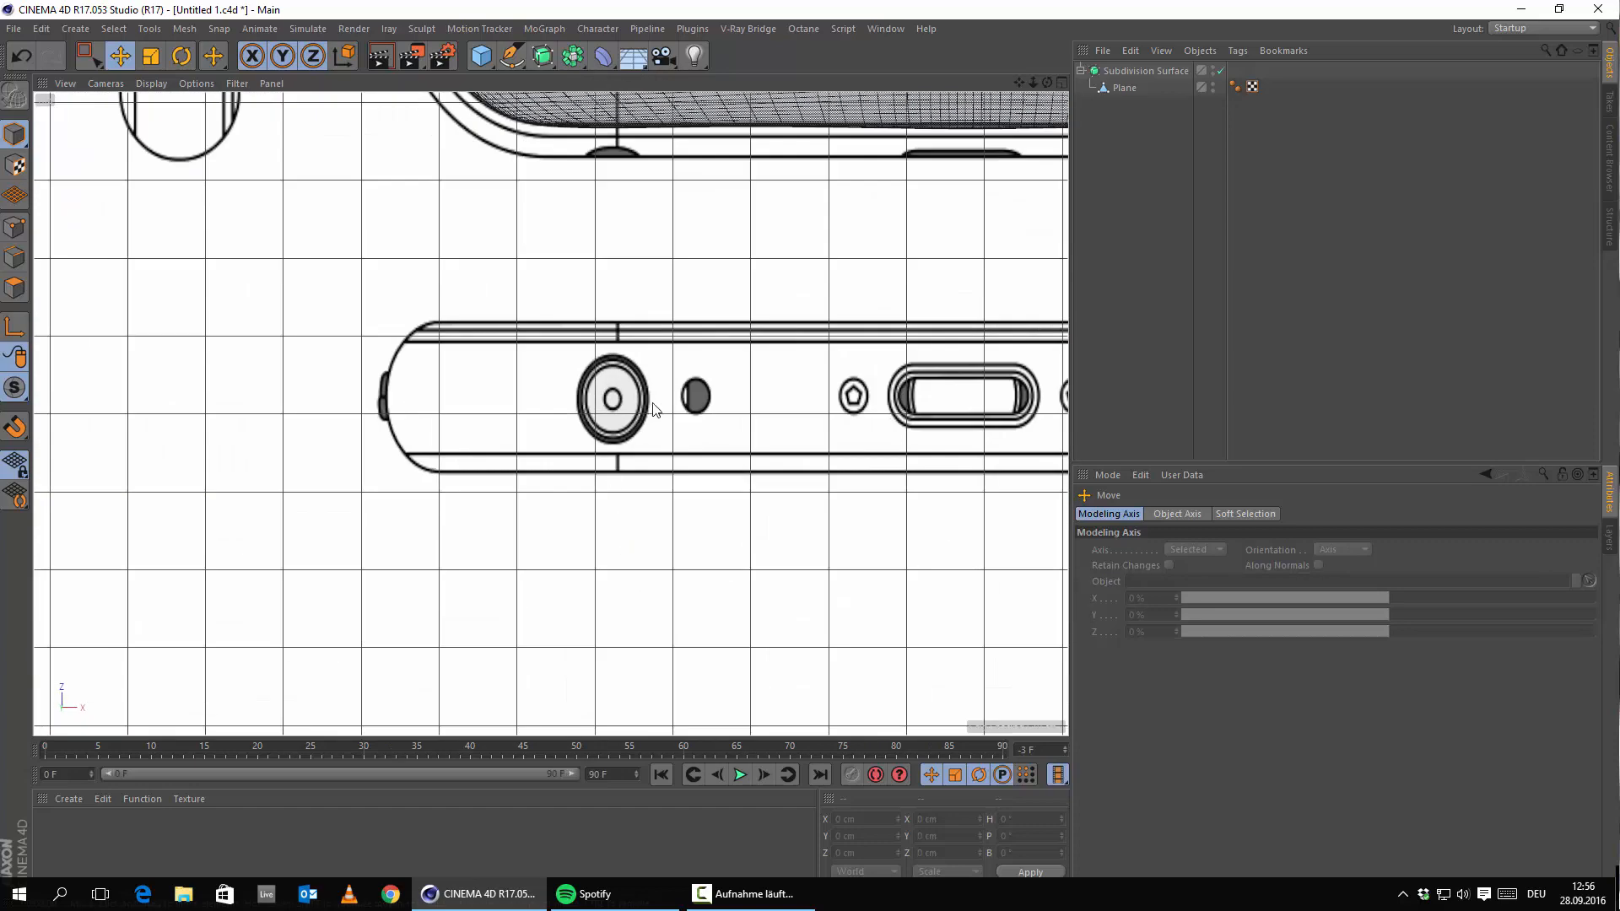
pyautogui.keyDown('alt'); pyautogui.moveTo(714, 437); pyautogui.dragTo(356, 474, button='middle'); pyautogui.keyUp('alt')
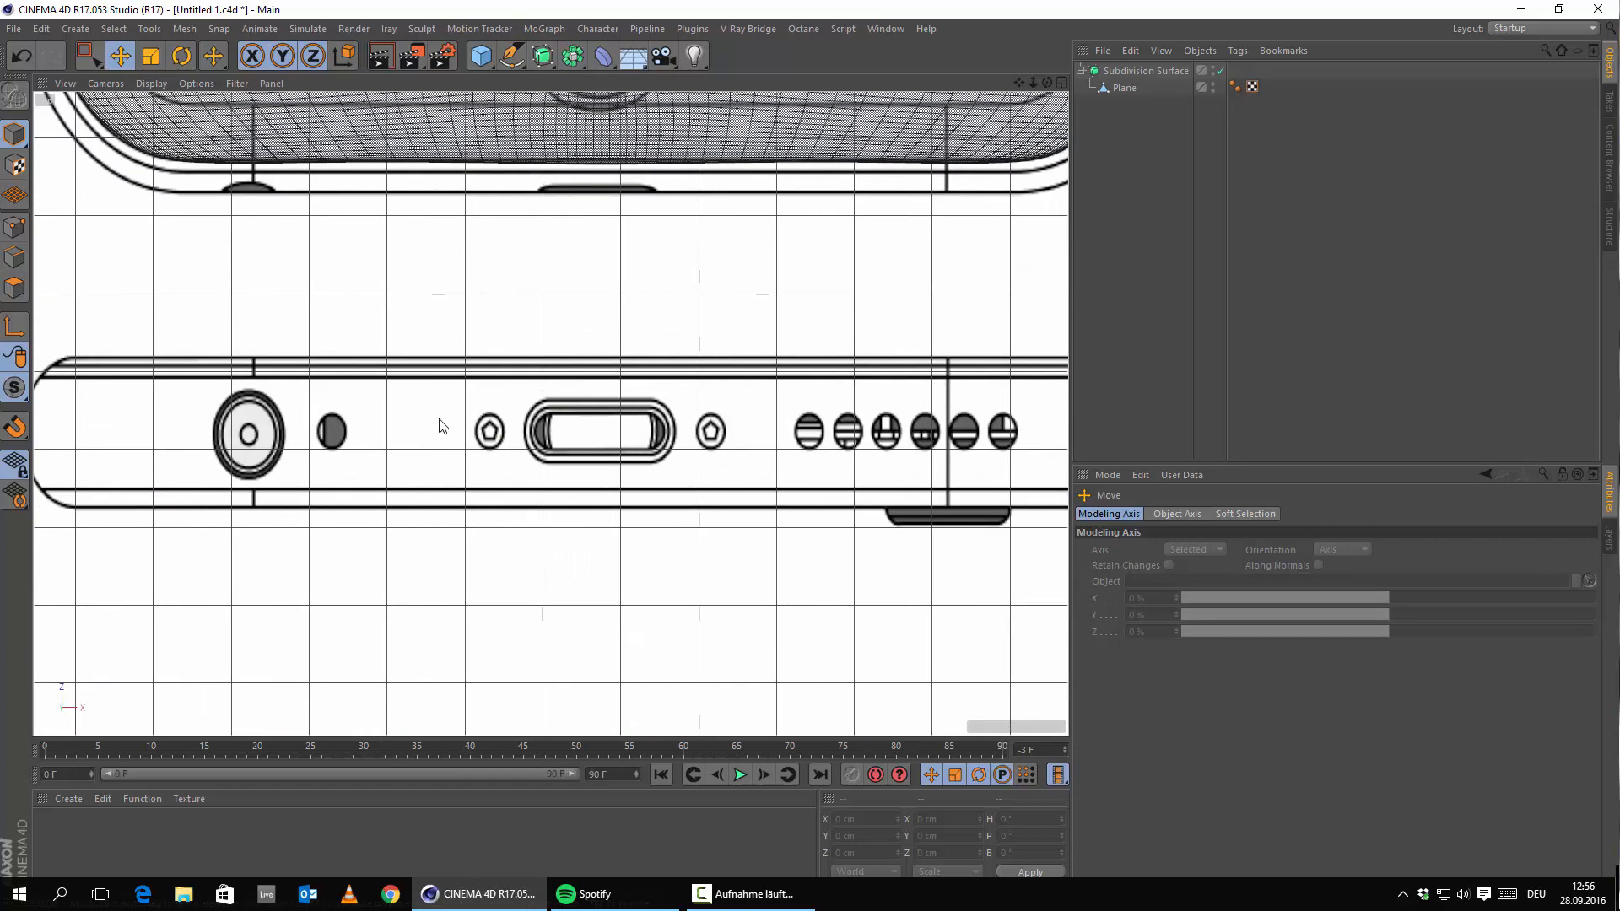
pyautogui.keyDown('alt'); pyautogui.moveTo(281, 401); pyautogui.dragTo(524, 418, button='middle'); pyautogui.keyUp('alt')
pyautogui.keyDown('alt'); pyautogui.moveTo(731, 436); pyautogui.dragTo(442, 487, button='middle'); pyautogui.keyUp('alt')
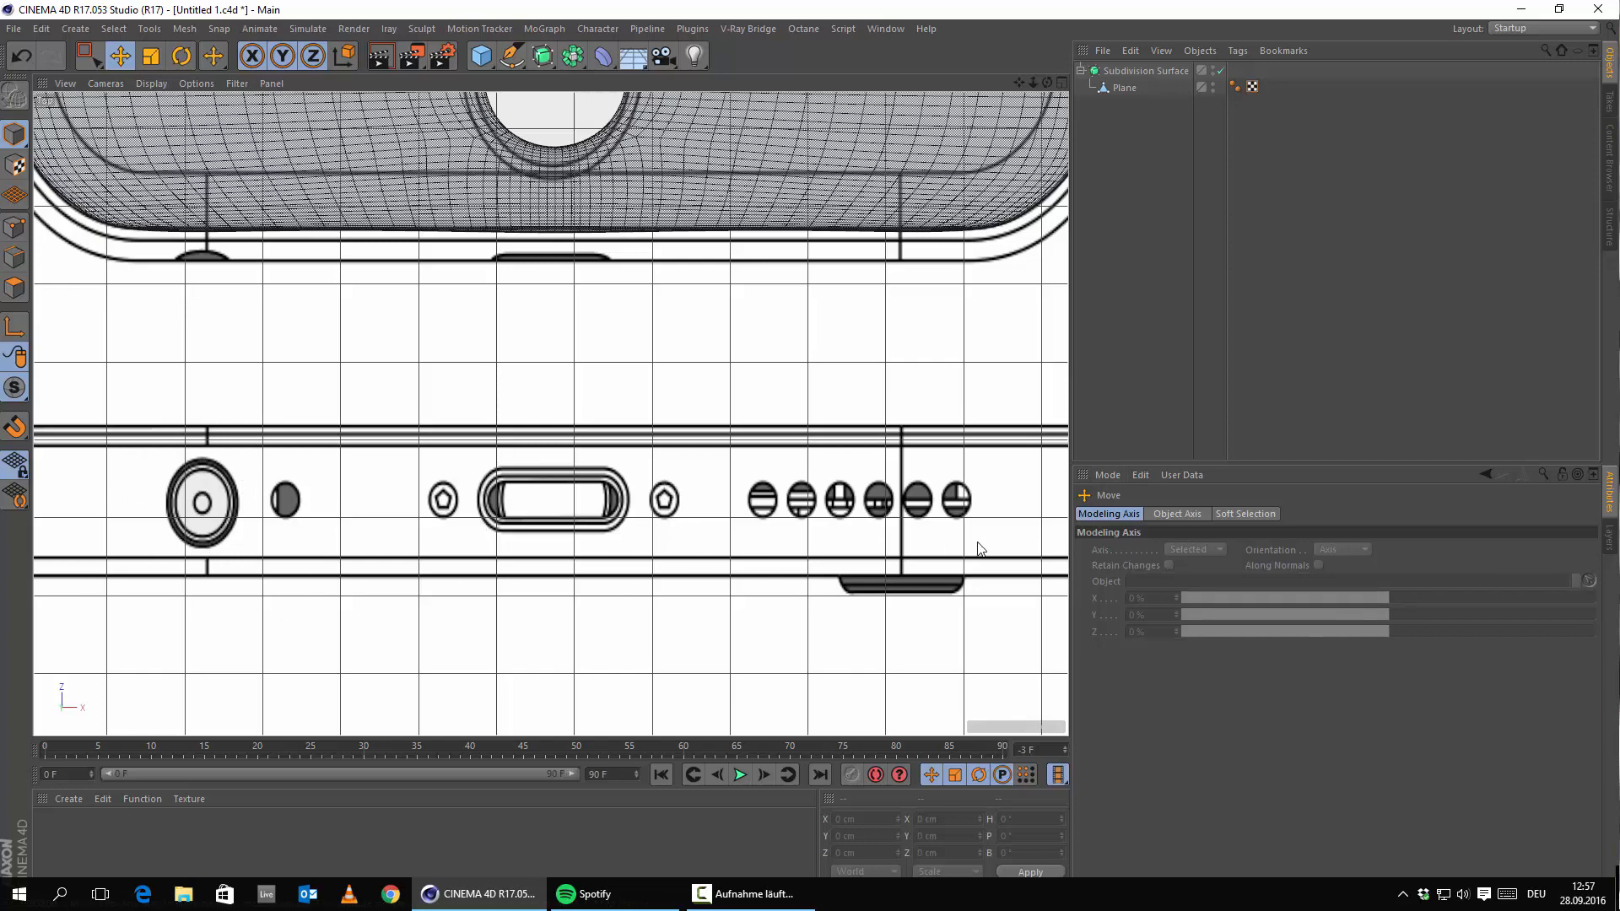
pyautogui.keyDown('alt'); pyautogui.moveTo(289, 473); pyautogui.dragTo(313, 506, button='middle'); pyautogui.keyUp('alt')
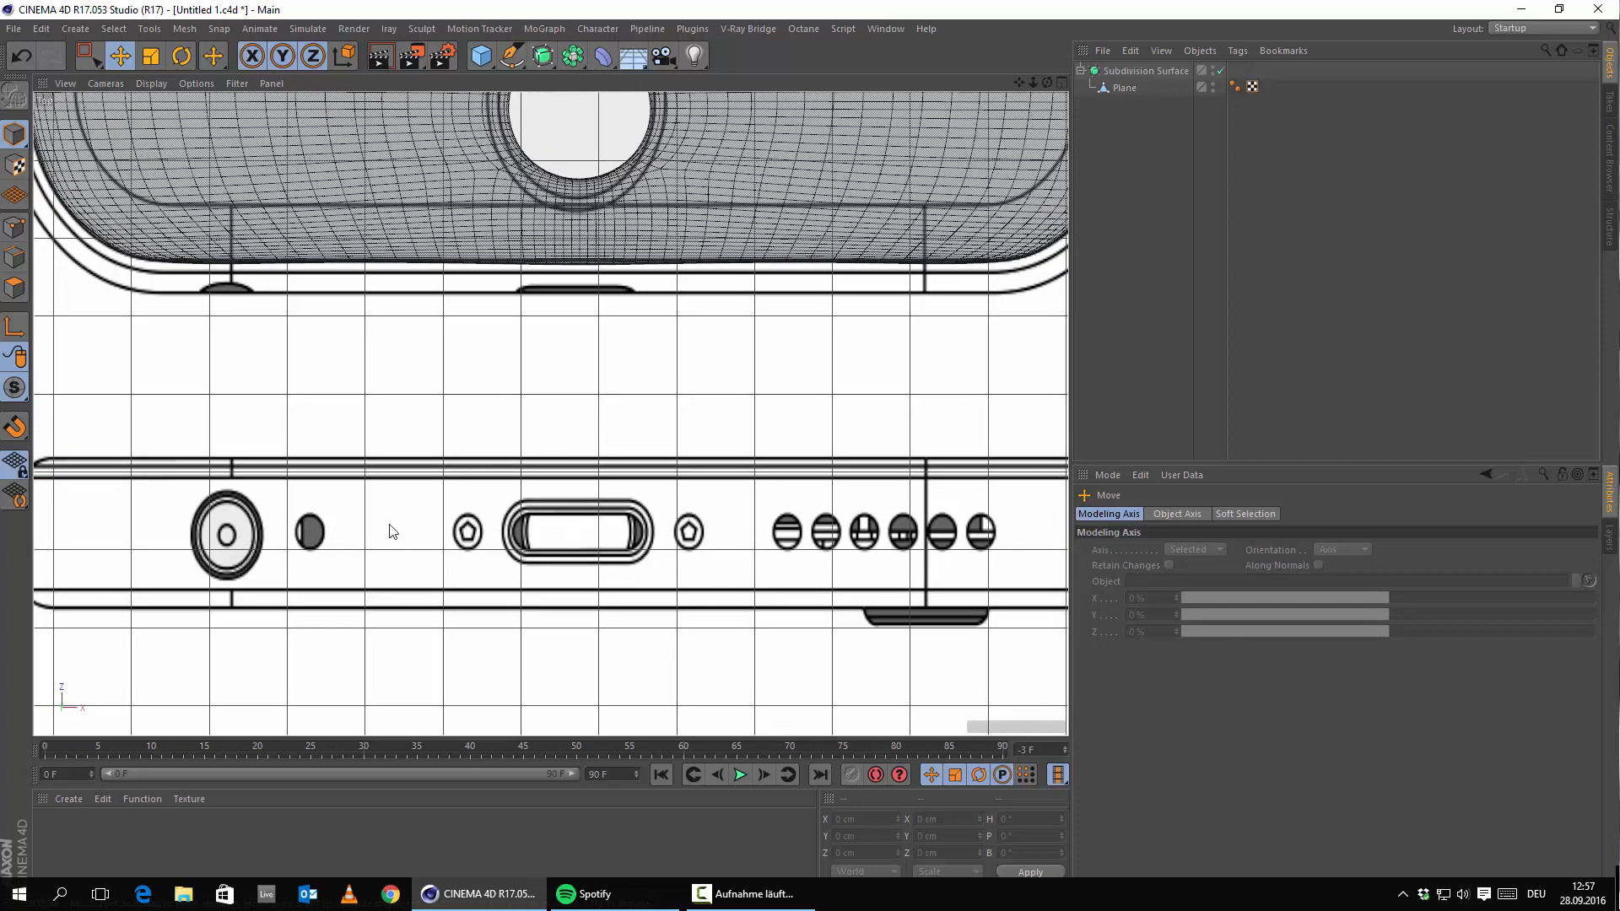
pyautogui.scroll(-3, 542, 540)
pyautogui.keyDown('alt'); pyautogui.moveTo(543, 541); pyautogui.dragTo(667, 548, button='middle'); pyautogui.keyUp('alt')
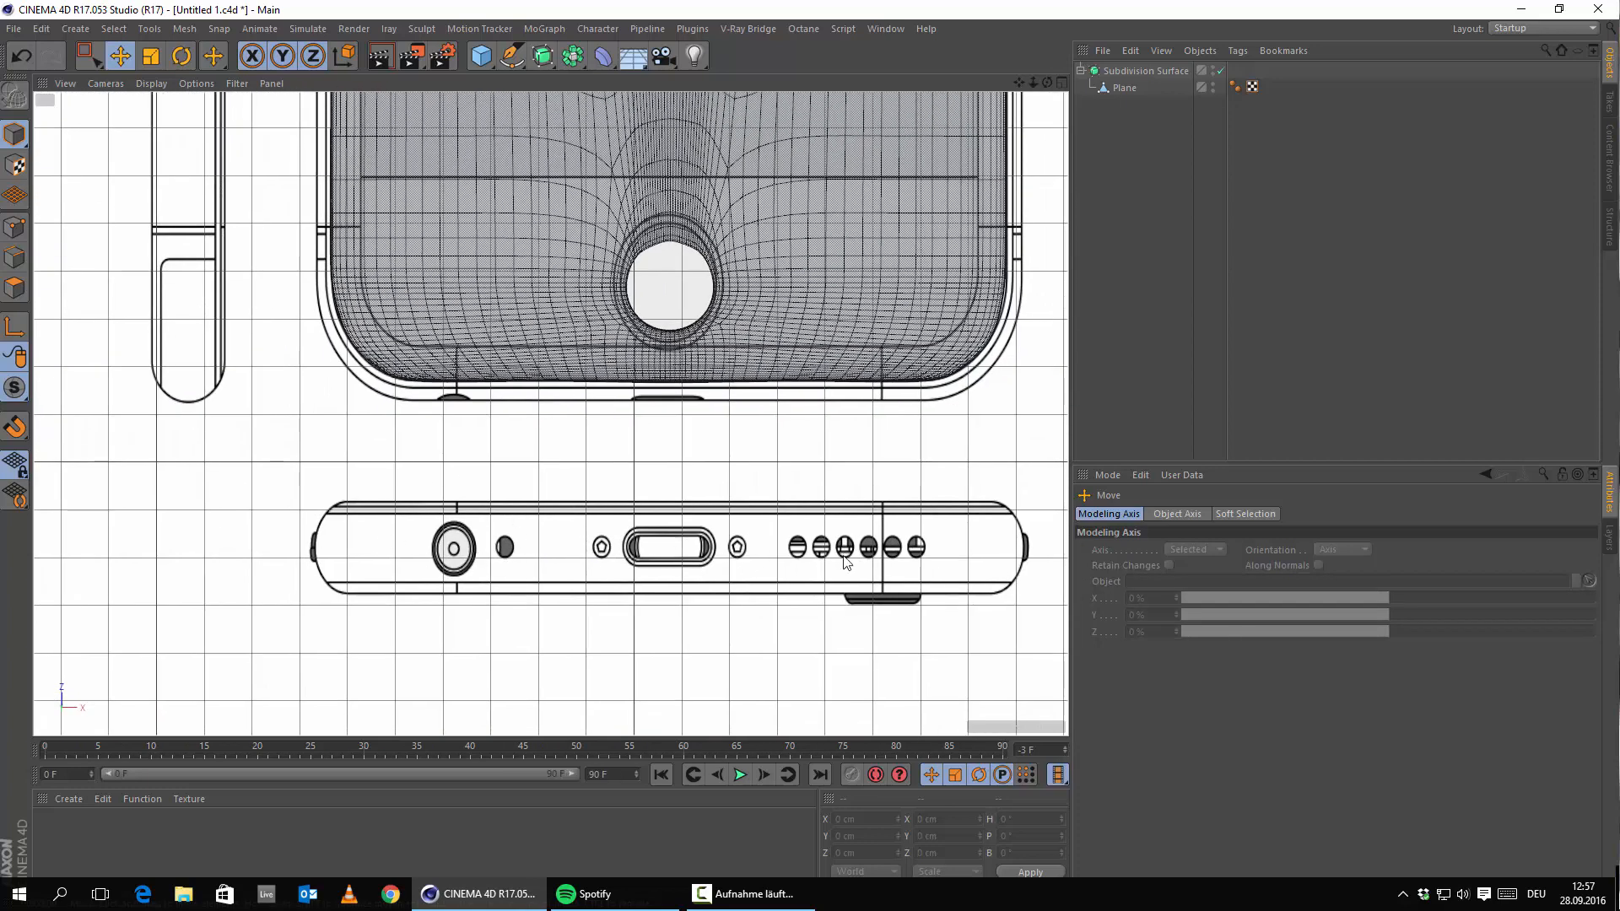
pyautogui.scroll(6, 648, 539)
pyautogui.keyDown('alt'); pyautogui.moveTo(591, 505); pyautogui.dragTo(397, 525, button='middle'); pyautogui.keyUp('alt')
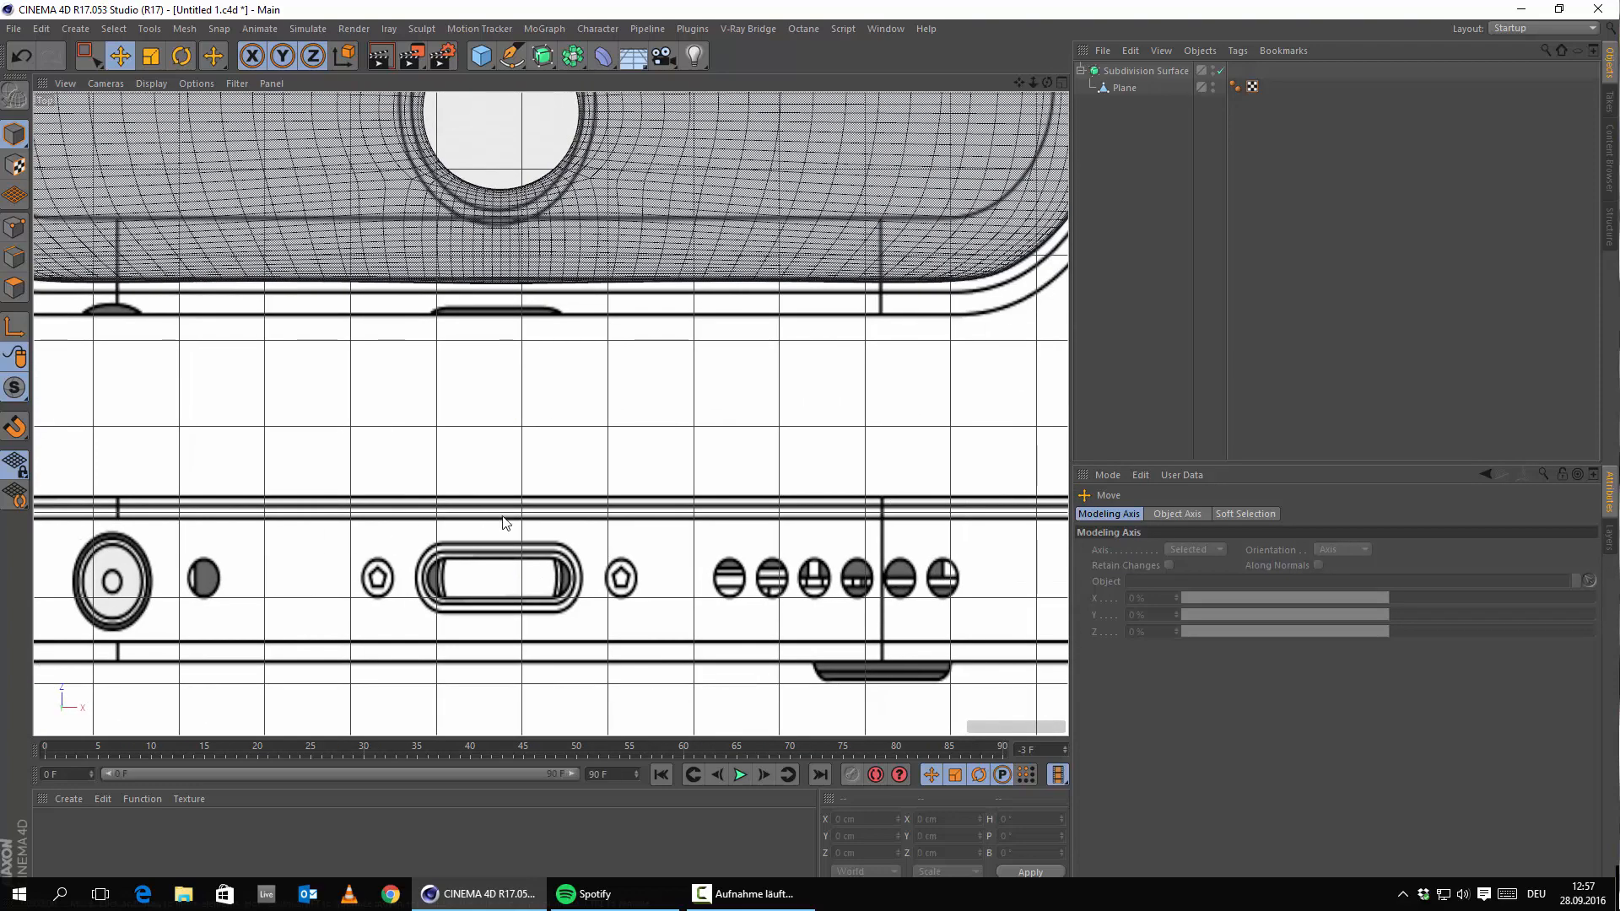
pyautogui.scroll(-5, 558, 540)
pyautogui.scroll(3, 558, 544)
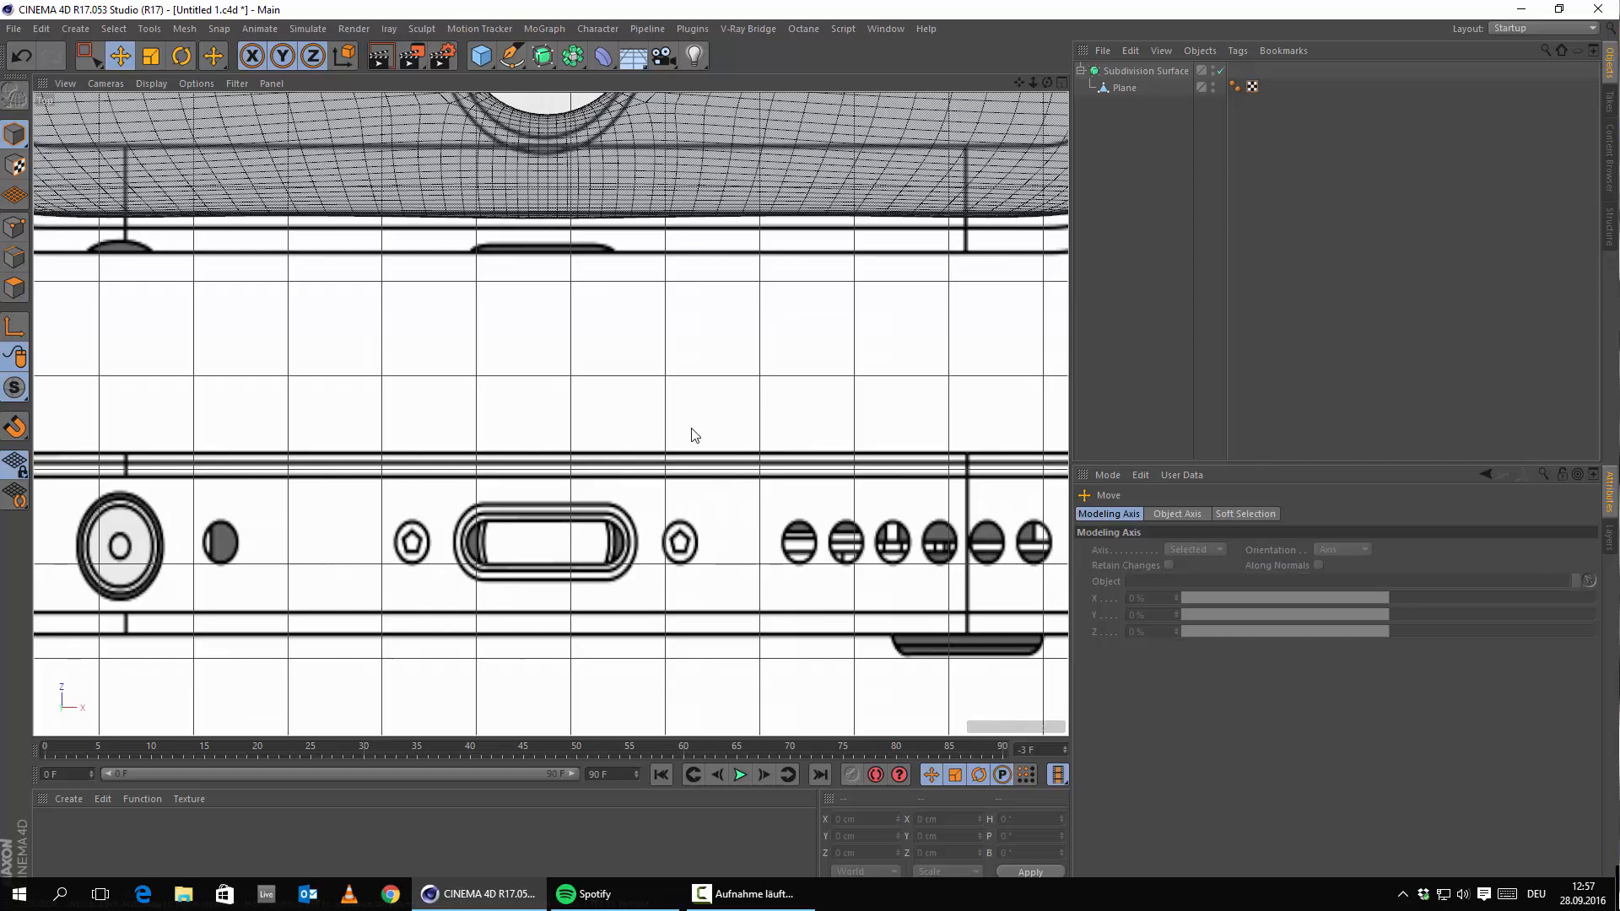
pyautogui.scroll(-3, 692, 432)
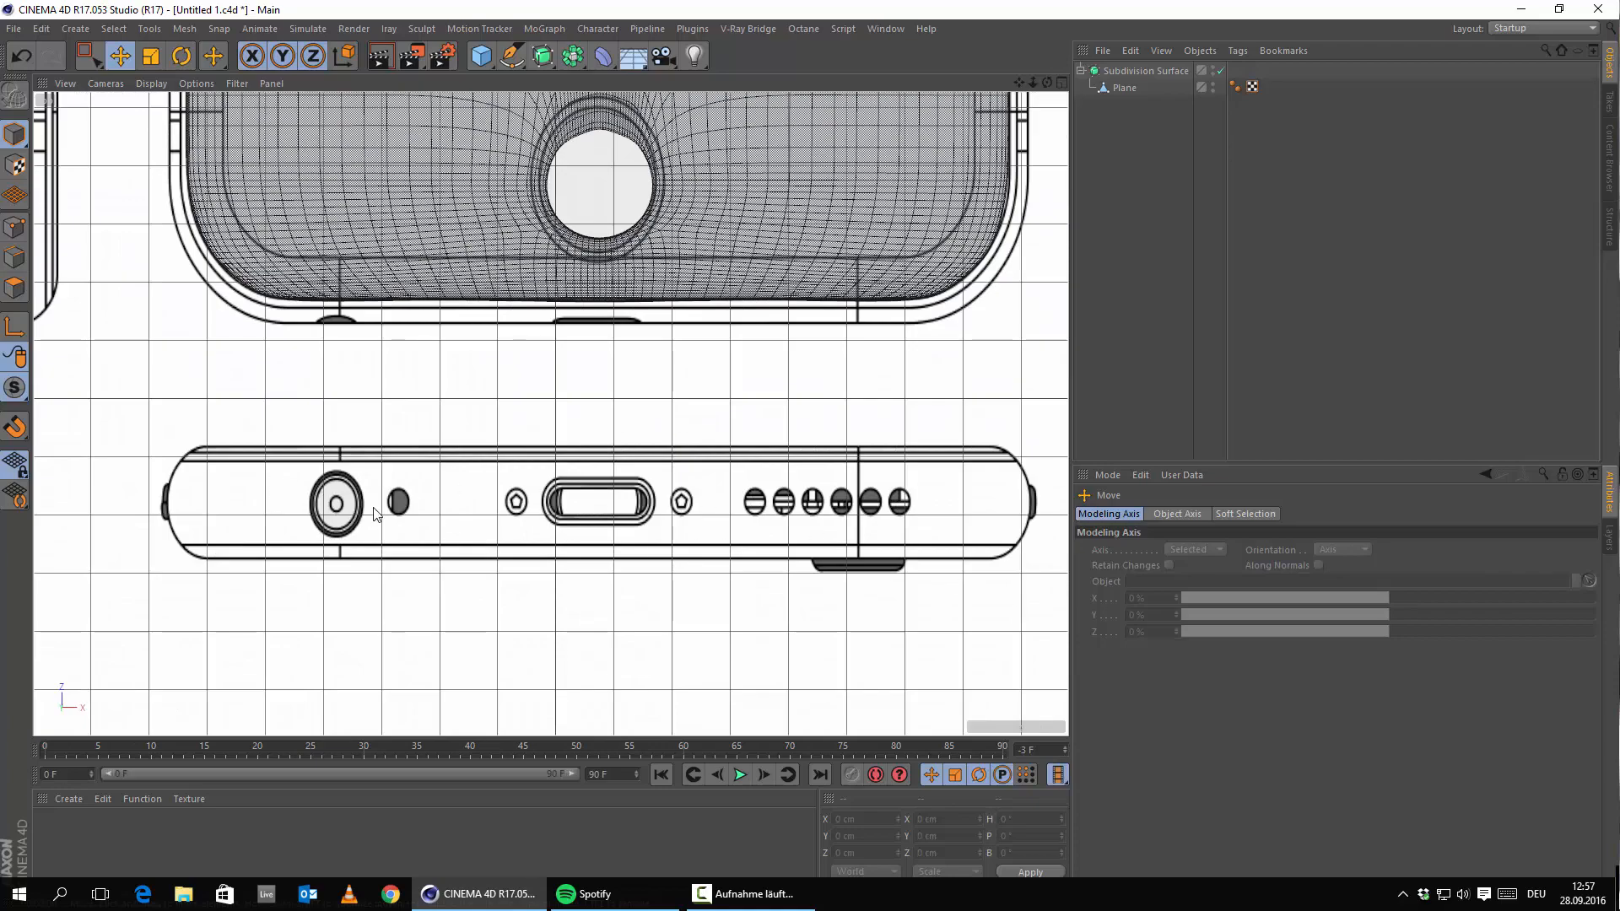
pyautogui.keyDown('alt'); pyautogui.moveTo(536, 388); pyautogui.dragTo(614, 628, button='middle'); pyautogui.keyUp('alt')
pyautogui.scroll(-3, 619, 548)
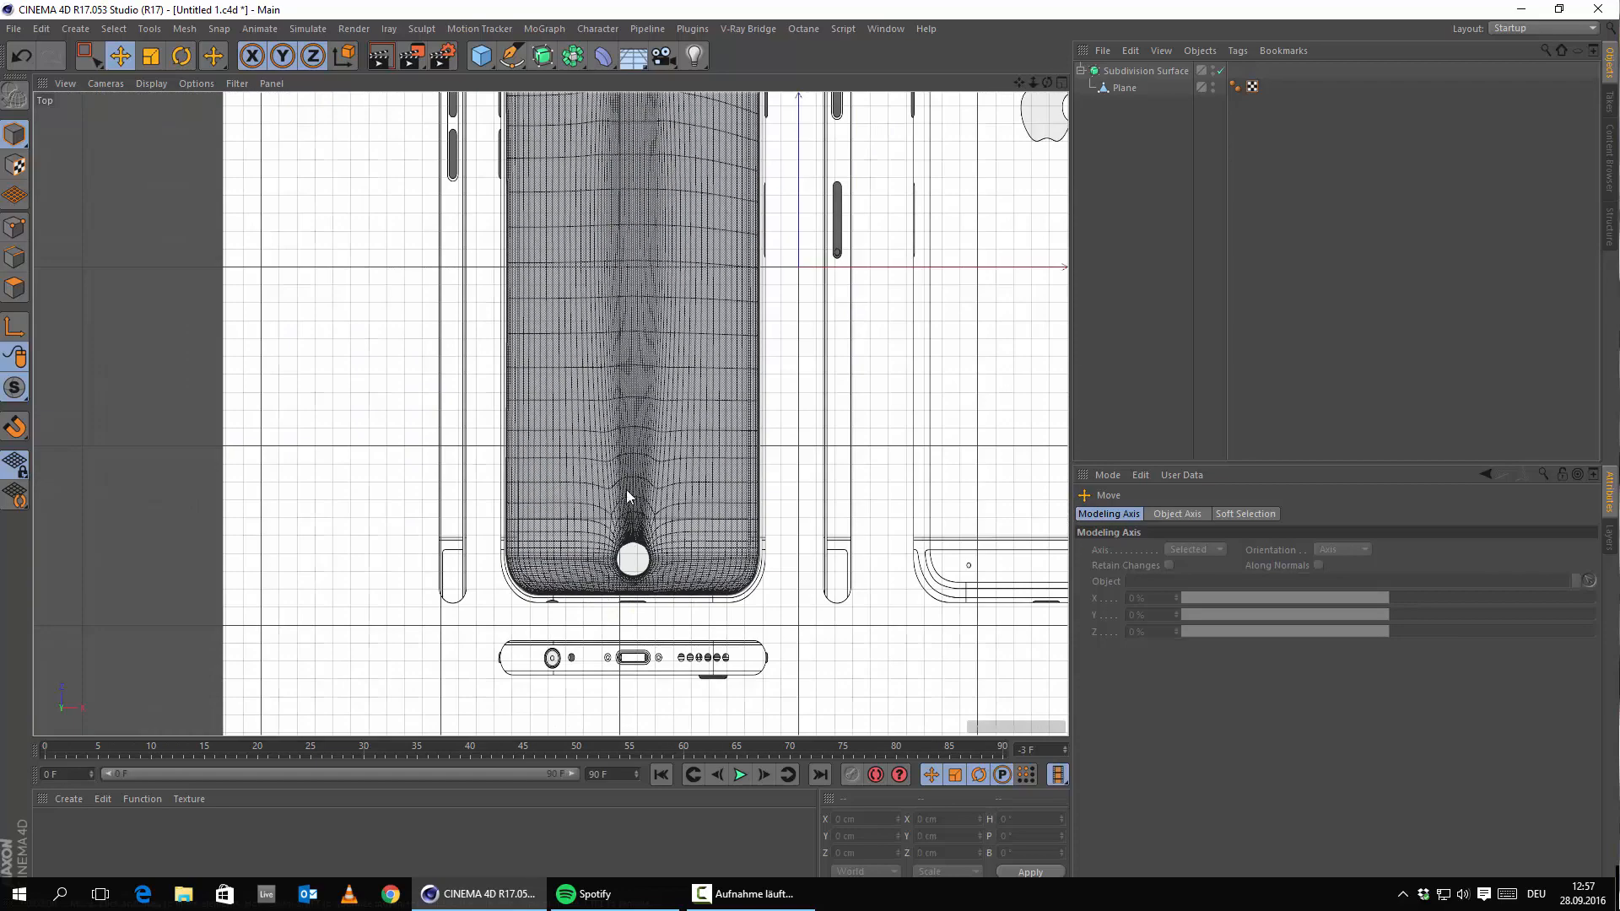
pyautogui.scroll(5, 717, 338)
pyautogui.middleClick(688, 482)
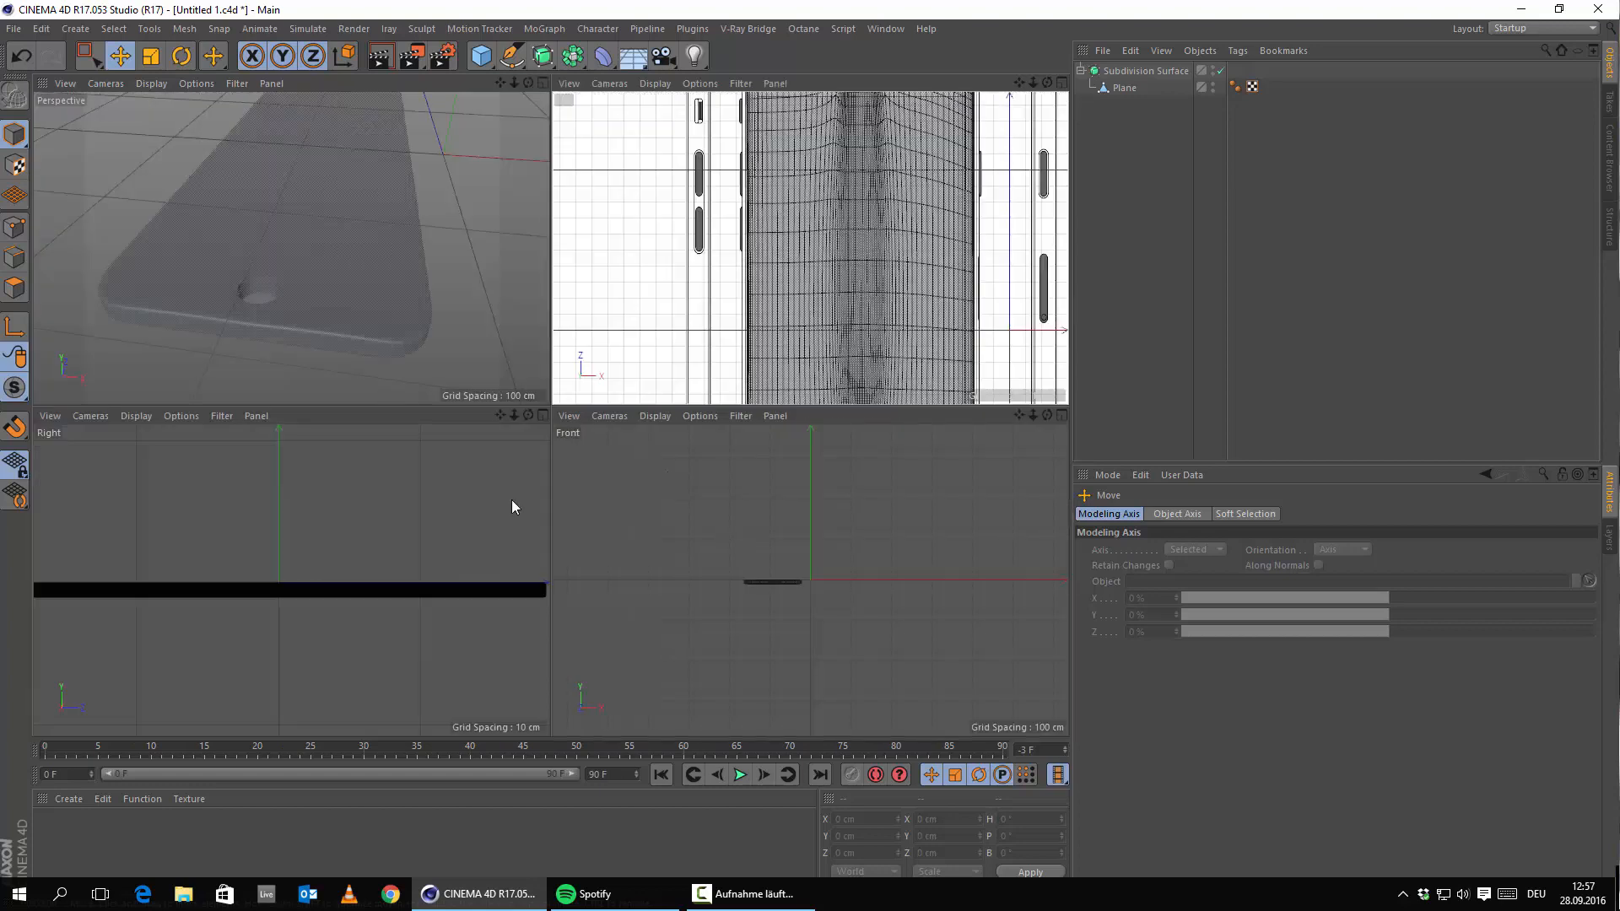
pyautogui.middleClick(296, 187)
pyautogui.moveTo(552, 385)
pyautogui.keyDown('alt'); pyautogui.mouseDown()
pyautogui.moveTo(670, 364)
pyautogui.moveTo(625, 386)
pyautogui.mouseUp(); pyautogui.keyUp('alt')
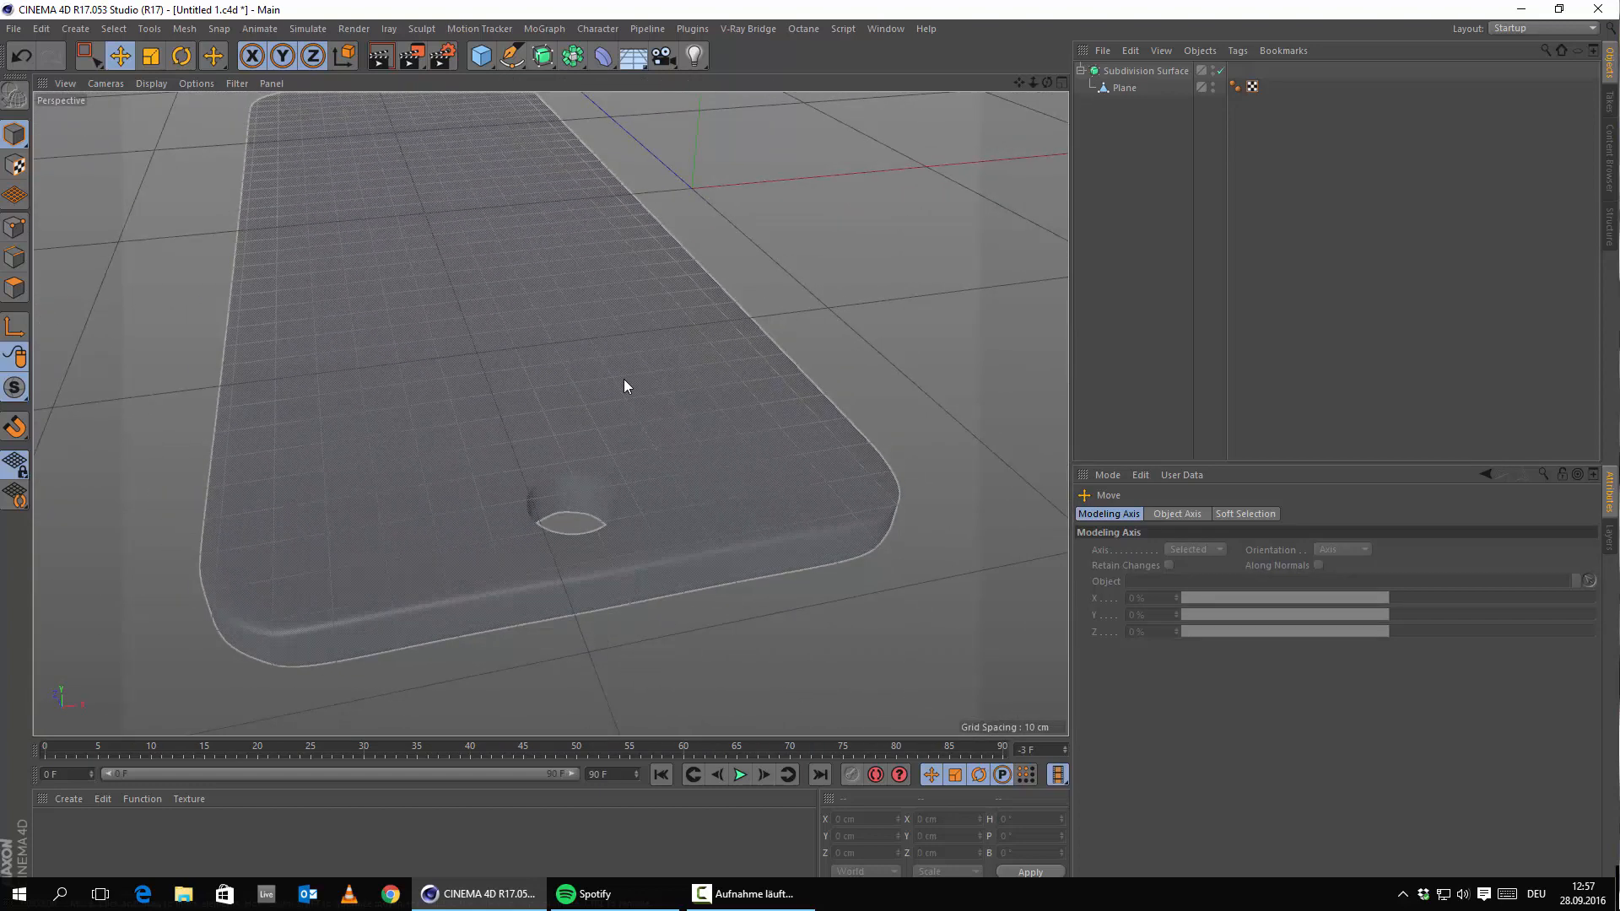
pyautogui.click(983, 473)
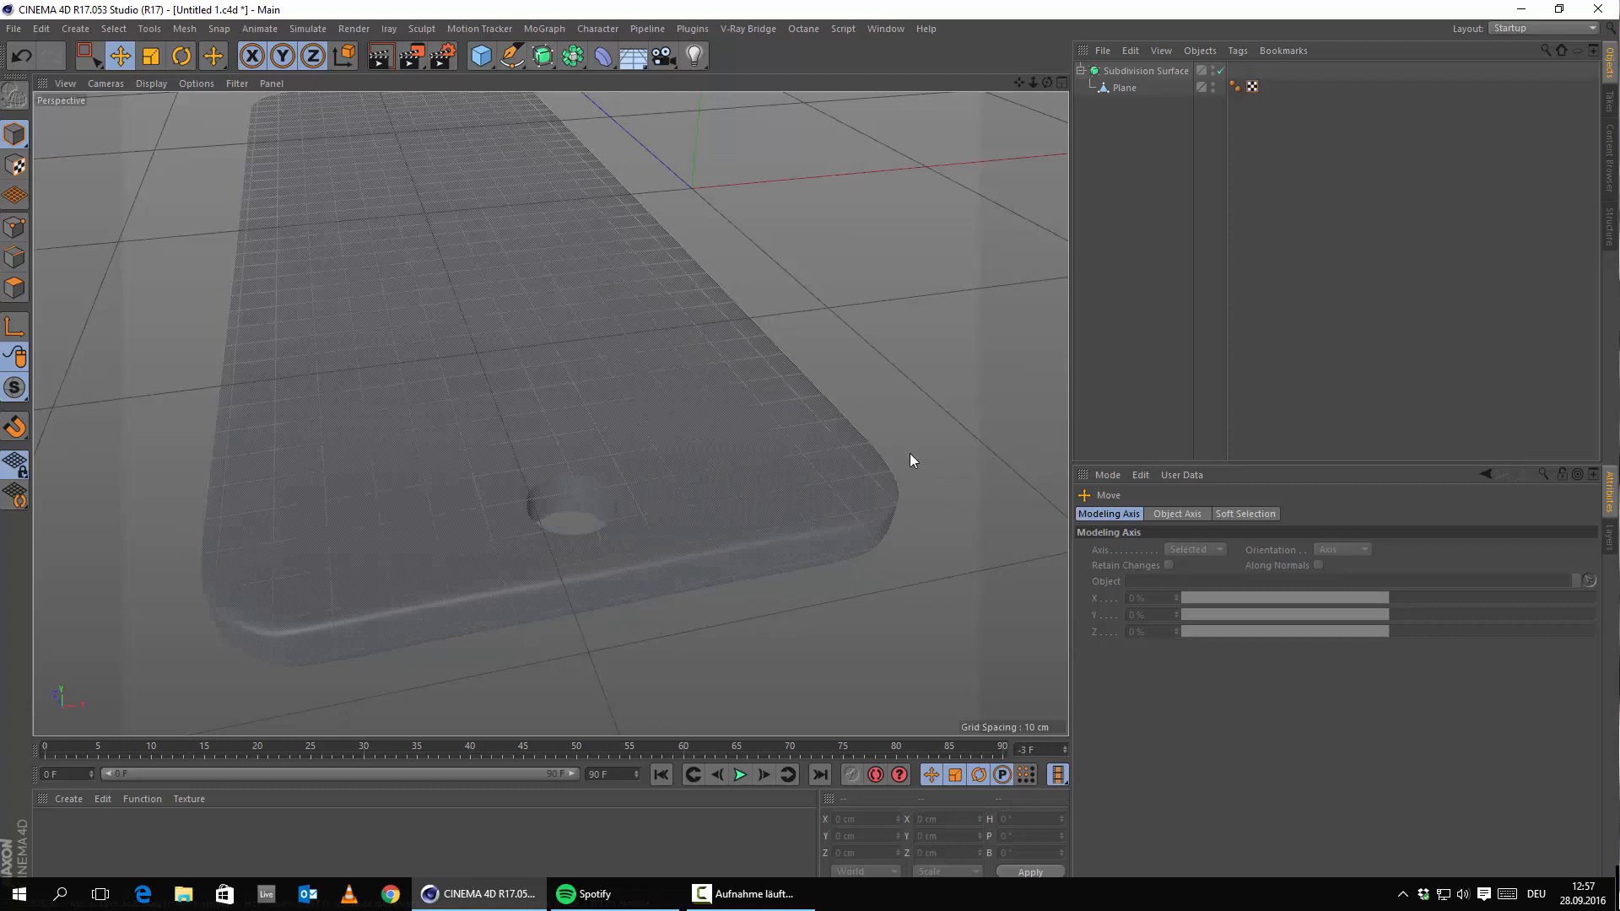